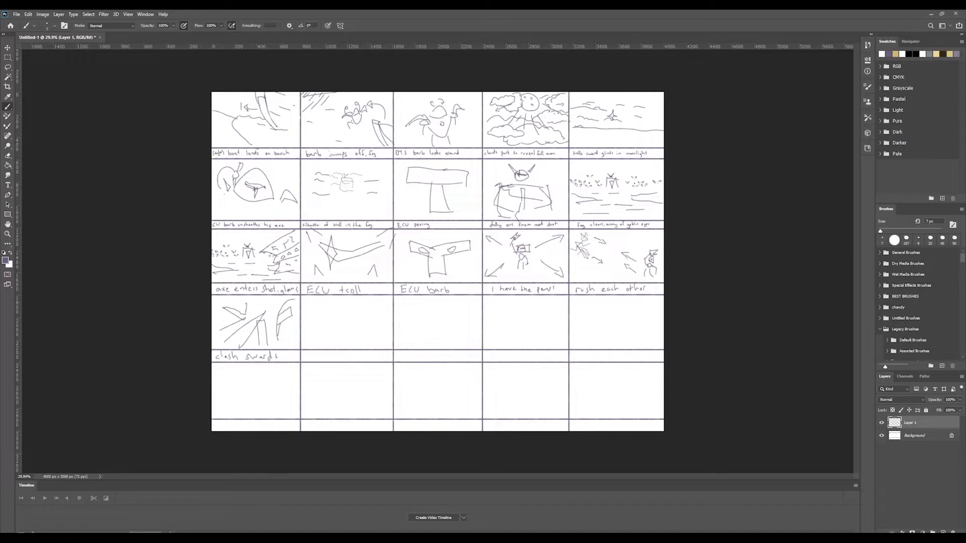
# Examine the storyboard panels and their captions up close, from the boat landing through to the sword clash
pyautogui.press('z')
pyautogui.moveTo(274, 88); pyautogui.dragTo(274, 90)
pyautogui.moveTo(635, 146); pyautogui.dragTo(754, 189)
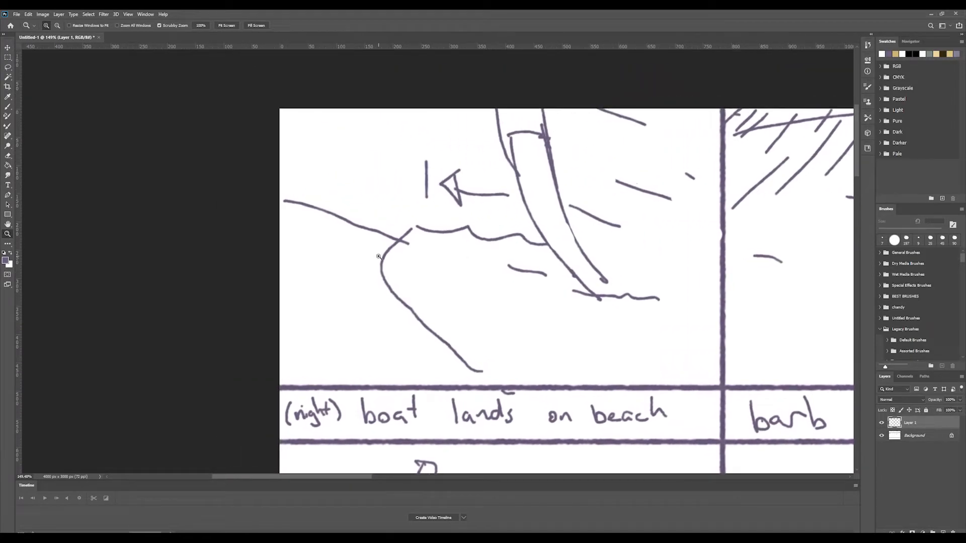
pyautogui.moveTo(698, 255); pyautogui.dragTo(209, 249)
pyautogui.moveTo(656, 277); pyautogui.dragTo(282, 277)
pyautogui.moveTo(723, 276)
pyautogui.mouseDown()
pyautogui.moveTo(314, 275)
pyautogui.moveTo(758, 305)
pyautogui.mouseUp()
pyautogui.moveTo(773, 257); pyautogui.dragTo(282, 213)
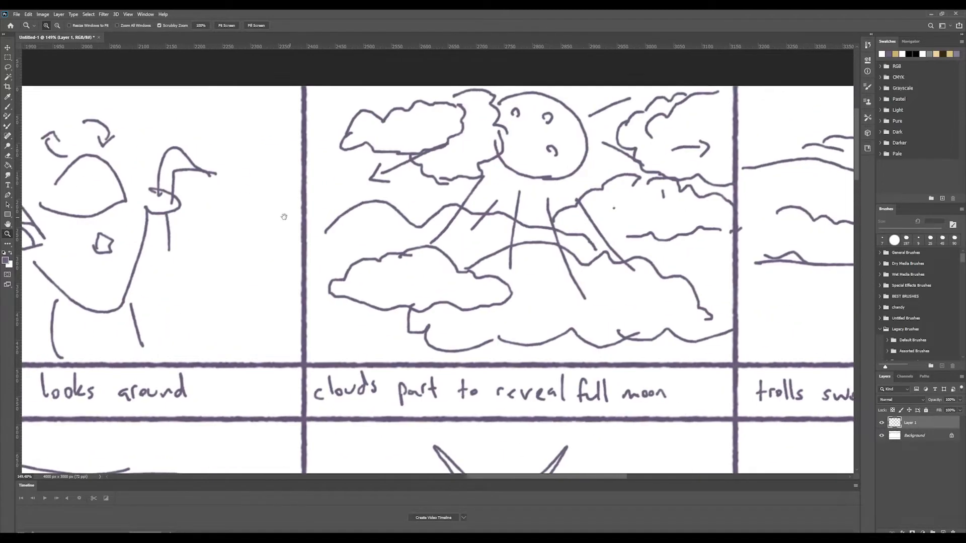
pyautogui.moveTo(573, 206); pyautogui.dragTo(508, 247)
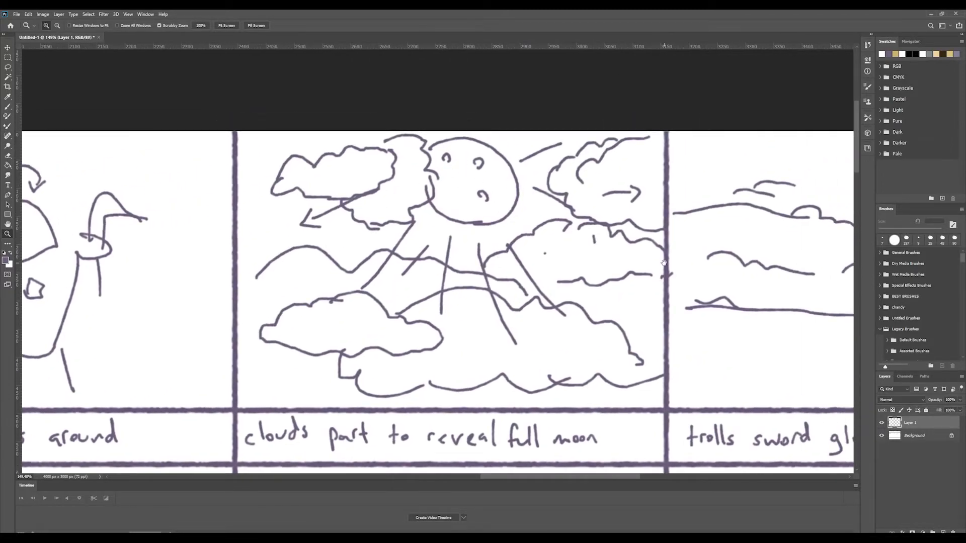
pyautogui.moveTo(664, 263); pyautogui.dragTo(469, 239)
pyautogui.moveTo(802, 245); pyautogui.dragTo(637, 243)
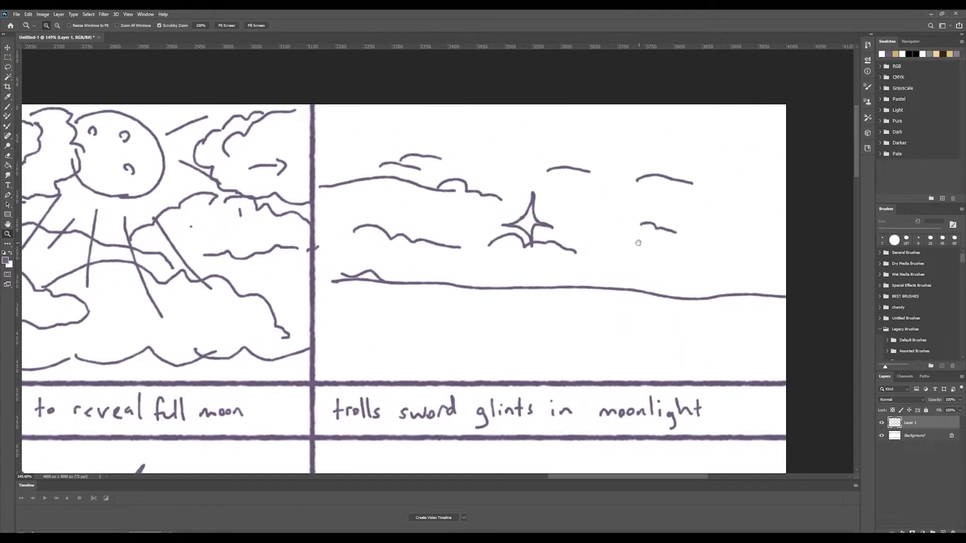
pyautogui.moveTo(437, 251); pyautogui.dragTo(410, 256)
pyautogui.moveTo(307, 319); pyautogui.dragTo(695, 177)
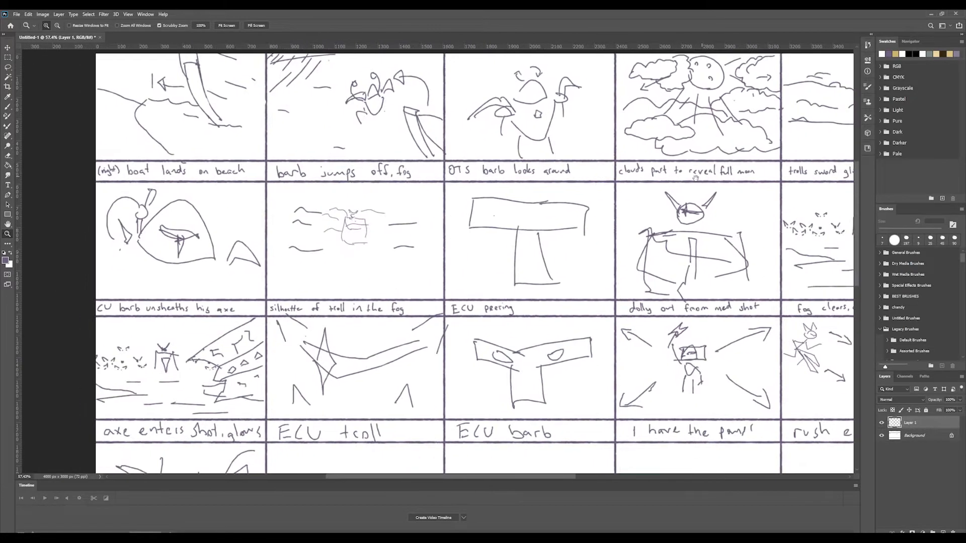
pyautogui.moveTo(770, 278); pyautogui.dragTo(683, 212)
pyautogui.moveTo(523, 317)
pyautogui.mouseDown()
pyautogui.moveTo(513, 317)
pyautogui.moveTo(525, 312)
pyautogui.mouseUp()
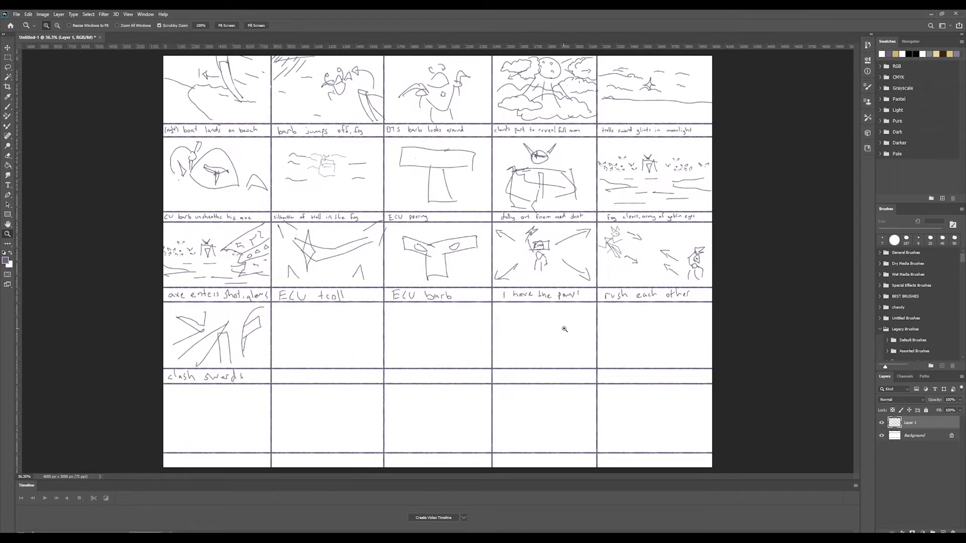
# Switch to Unity and inspect the settings of Main Camera, Timeline, CM vcam2 and CM vcam1
pyautogui.hotkey('alt', 'Tab')
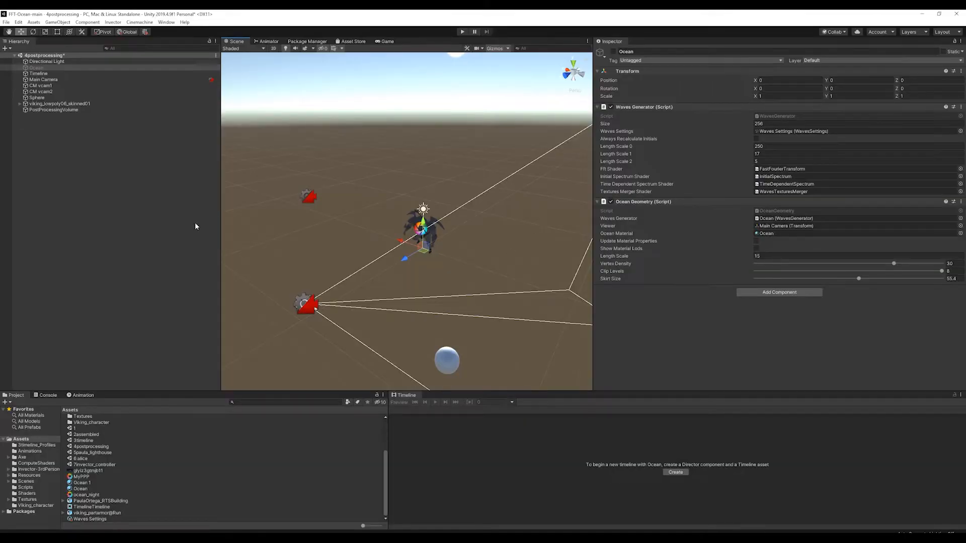
pyautogui.click(44, 80)
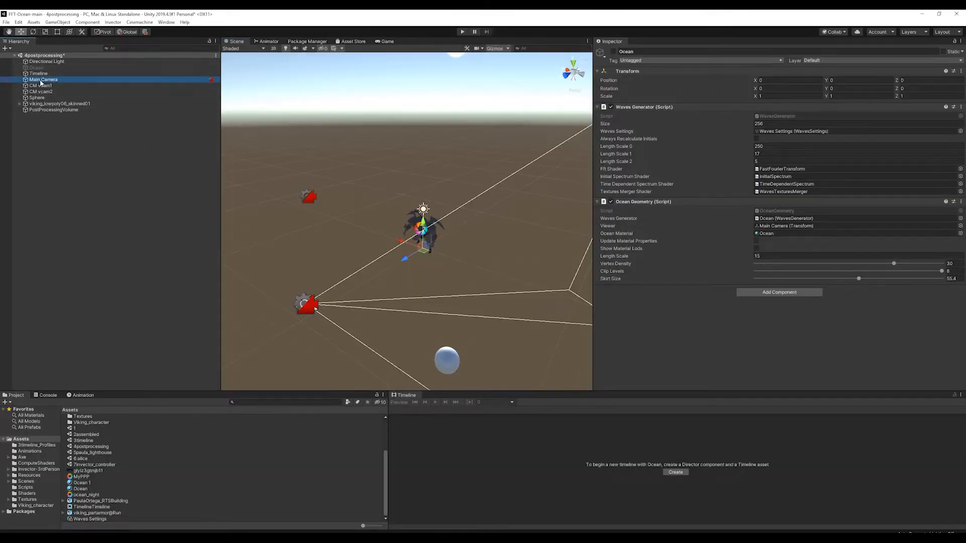
pyautogui.scroll(-10, 725, 290)
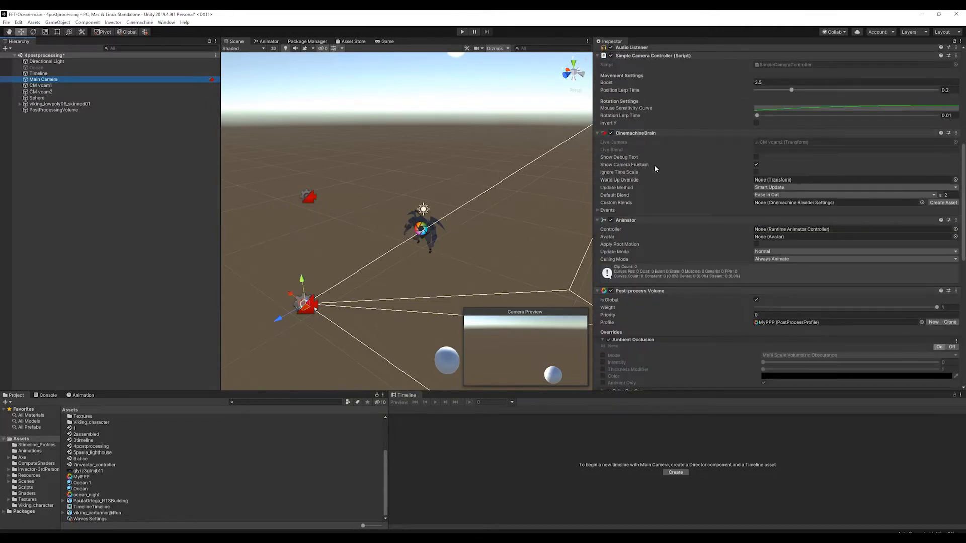
pyautogui.click(59, 74)
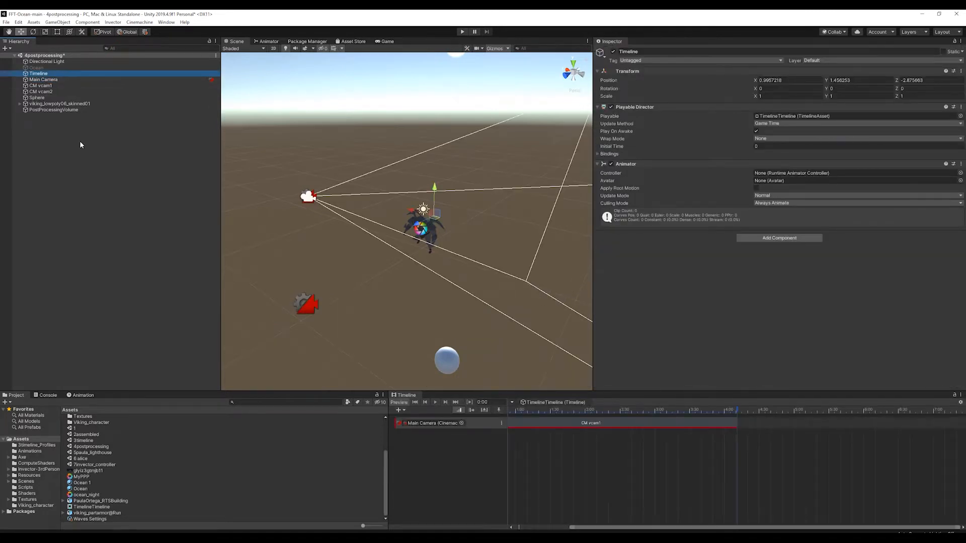
pyautogui.click(44, 92)
pyautogui.click(40, 86)
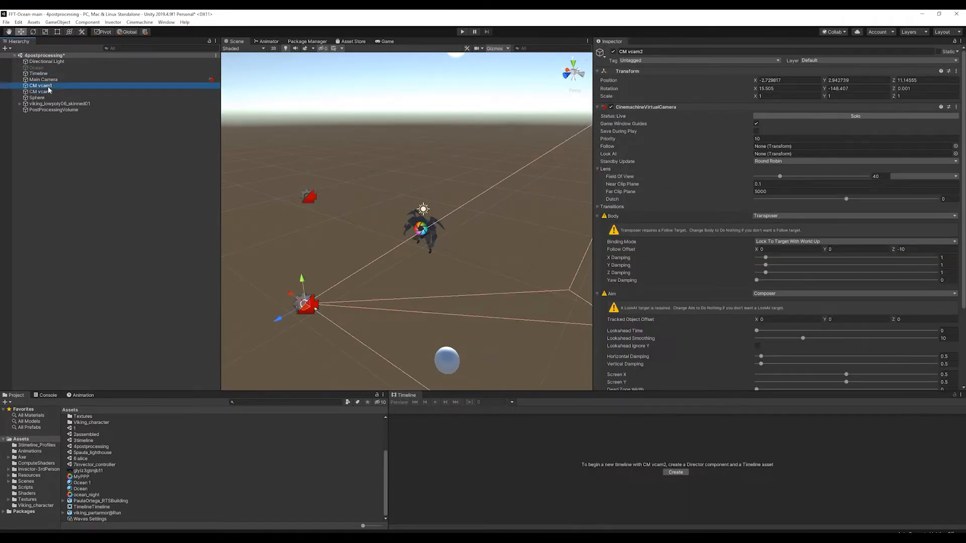
# Create a new Cinemachine virtual camera and shift it along the X axis to about -12.15
pyautogui.click(138, 22)
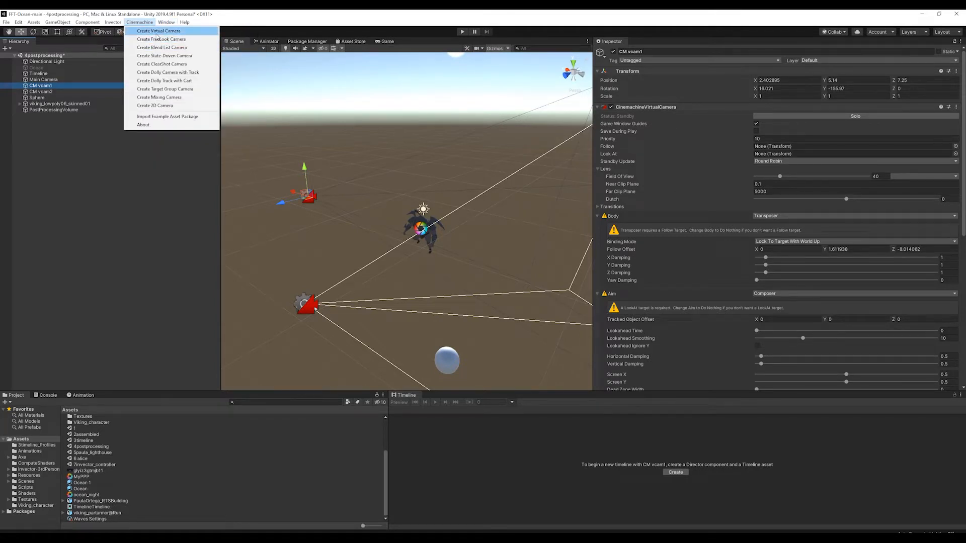
pyautogui.click(156, 31)
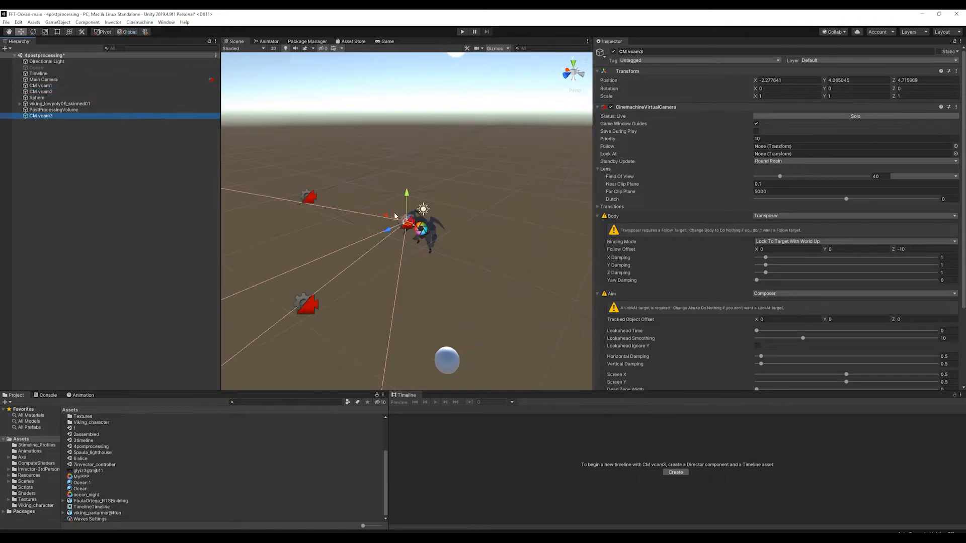
pyautogui.moveTo(393, 232); pyautogui.dragTo(481, 270)
# Frame the viking character from the front and align CM vcam3 with that scene view
pyautogui.scroll(8, 482, 272)
pyautogui.moveTo(481, 289); pyautogui.dragTo(547, 70, button='middle')
pyautogui.click(414, 248)
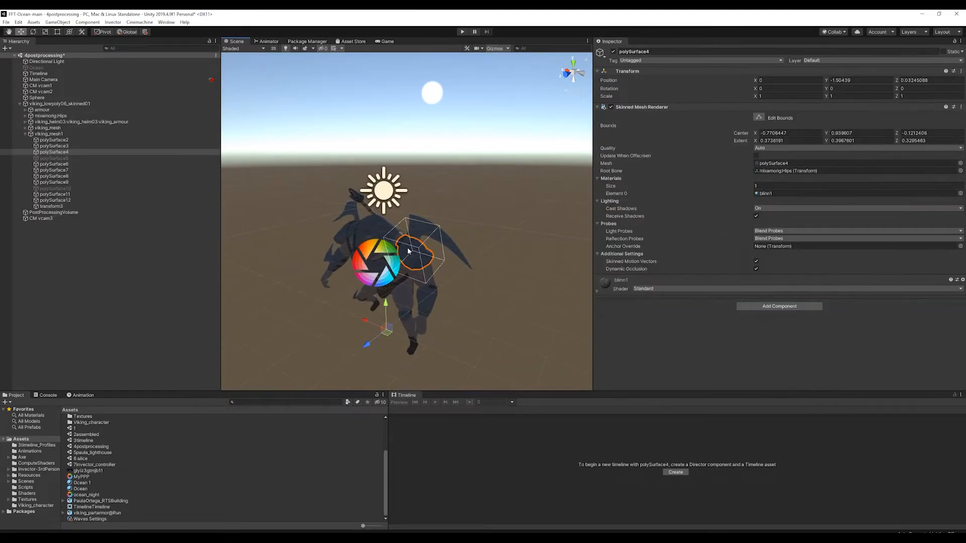
pyautogui.click(375, 229)
pyautogui.keyDown('alt'); pyautogui.moveTo(375, 229); pyautogui.dragTo(273, 73); pyautogui.keyUp('alt')
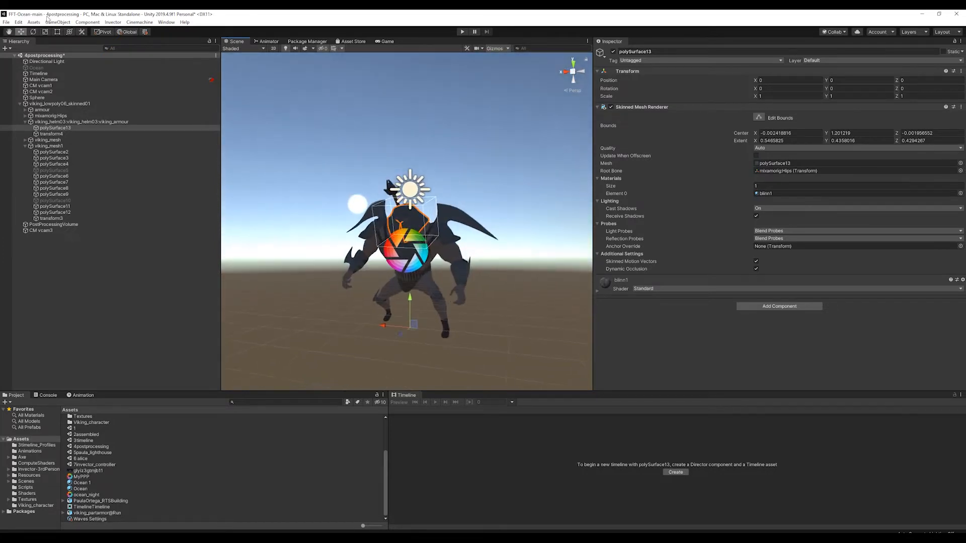
pyautogui.click(56, 230)
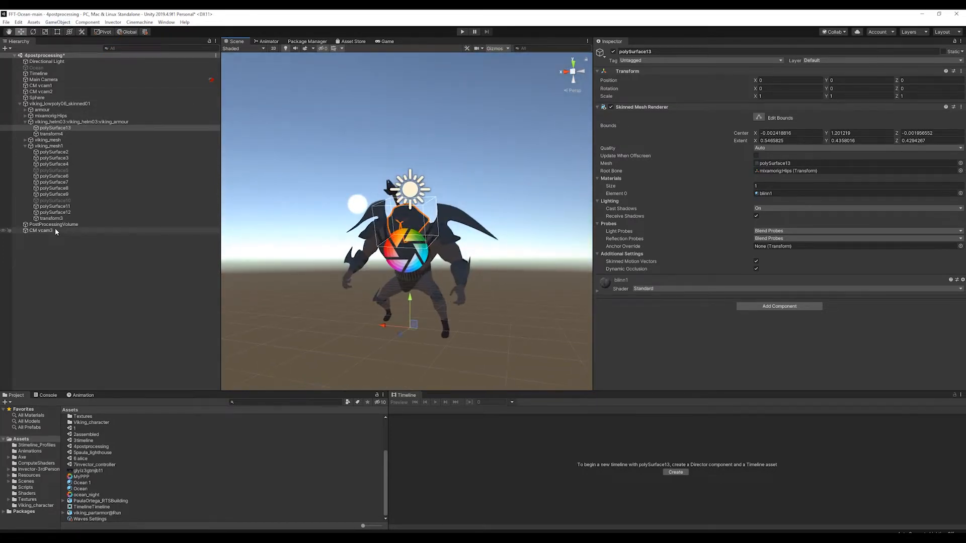
pyautogui.click(60, 23)
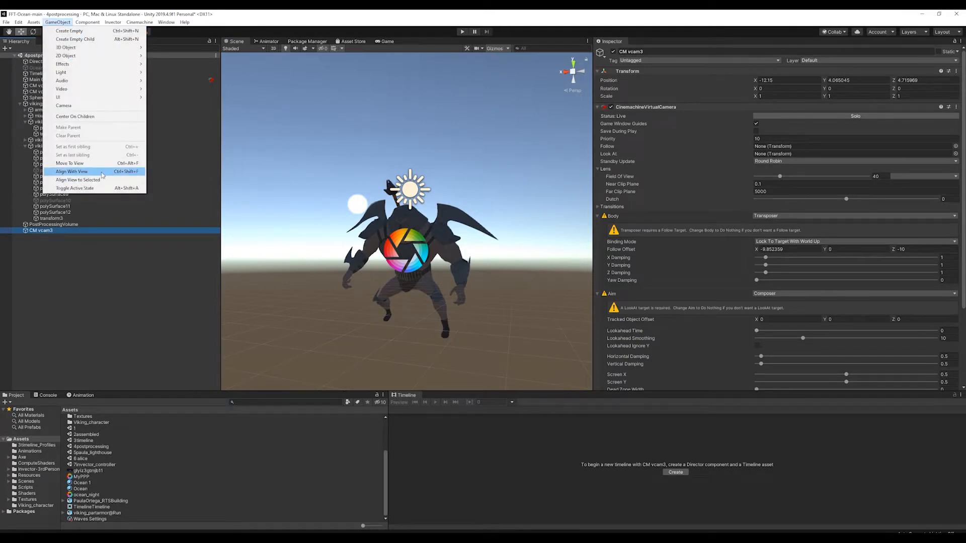
pyautogui.click(76, 171)
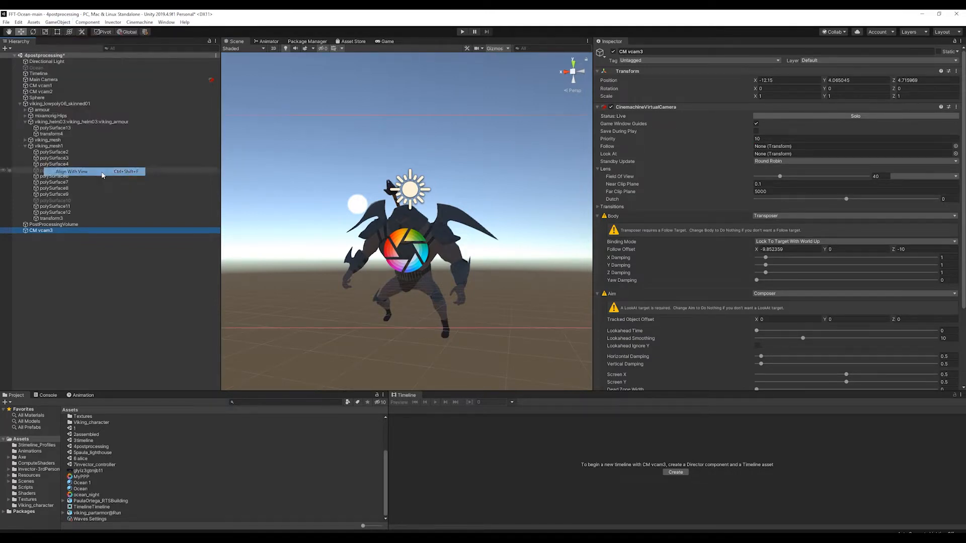
# Examine the placement of CM vcam3 relative to the viking and the other cameras from wider angles
pyautogui.keyDown('alt'); pyautogui.moveTo(487, 139); pyautogui.dragTo(405, 228); pyautogui.keyUp('alt')
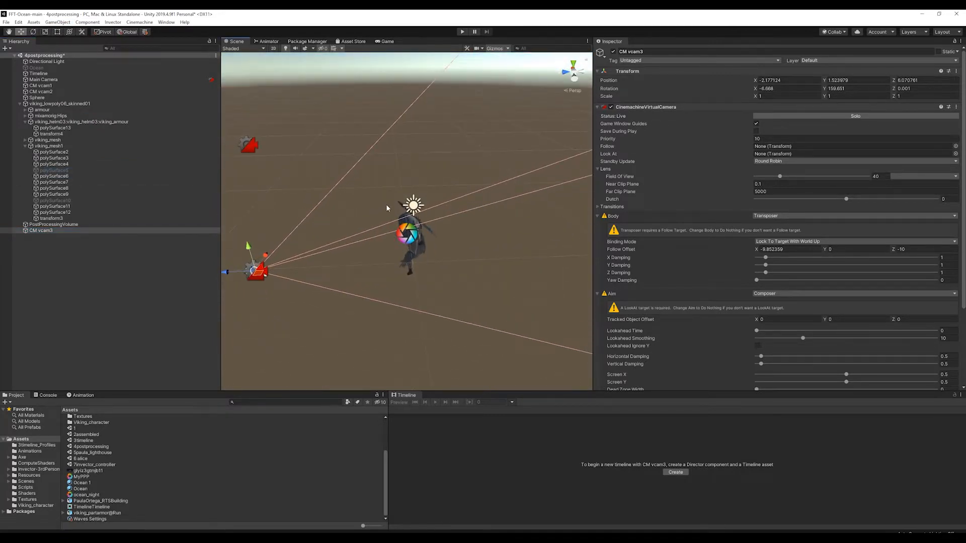
pyautogui.scroll(-3, 387, 207)
pyautogui.moveTo(377, 186)
pyautogui.keyDown('alt'); pyautogui.mouseDown()
pyautogui.moveTo(358, 211)
pyautogui.moveTo(367, 181)
pyautogui.mouseUp(); pyautogui.keyUp('alt')
pyautogui.click(63, 23)
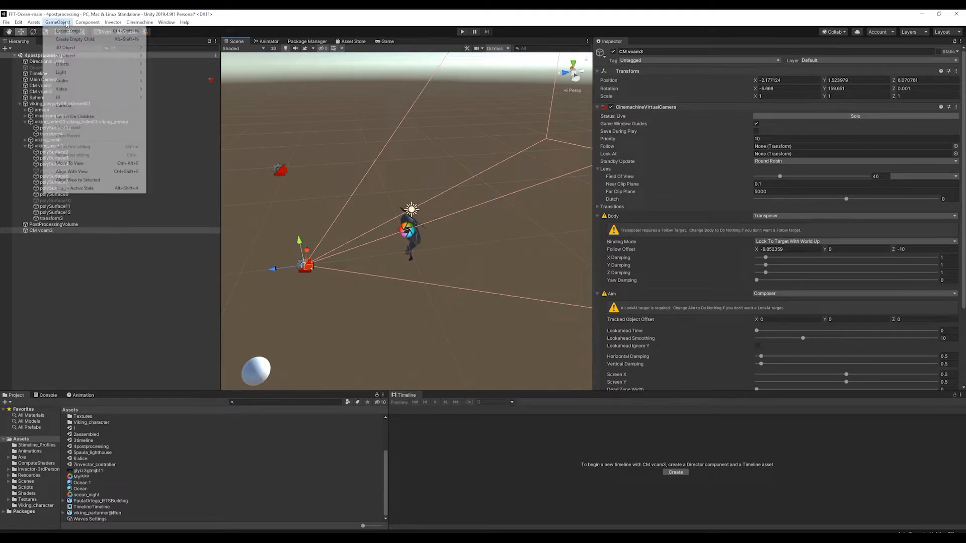
pyautogui.click(103, 180)
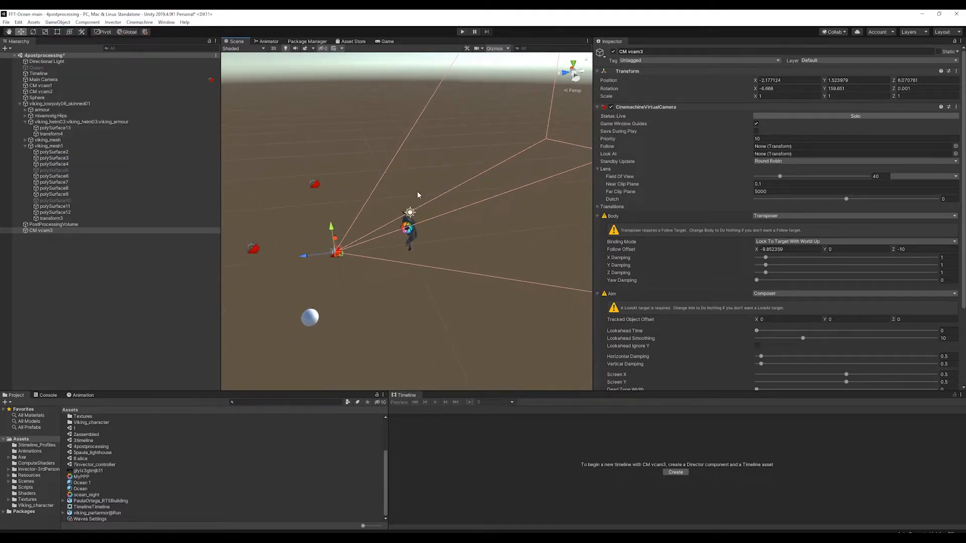
pyautogui.keyDown('alt'); pyautogui.moveTo(417, 194); pyautogui.dragTo(451, 246); pyautogui.keyUp('alt')
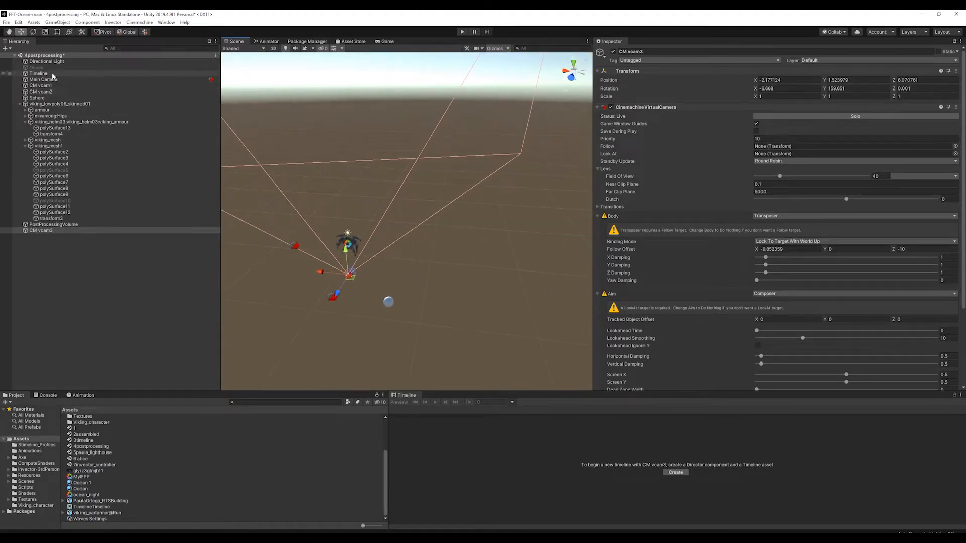
# Move the Timeline object to the end of the hierarchy and remove its Animator component
pyautogui.click(36, 73)
pyautogui.moveTo(43, 76); pyautogui.dragTo(58, 249)
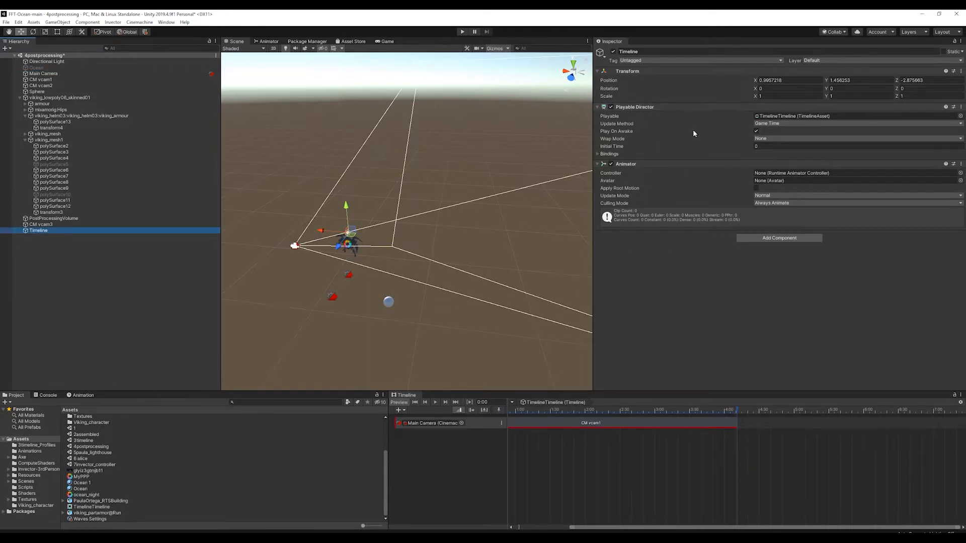
pyautogui.click(960, 164)
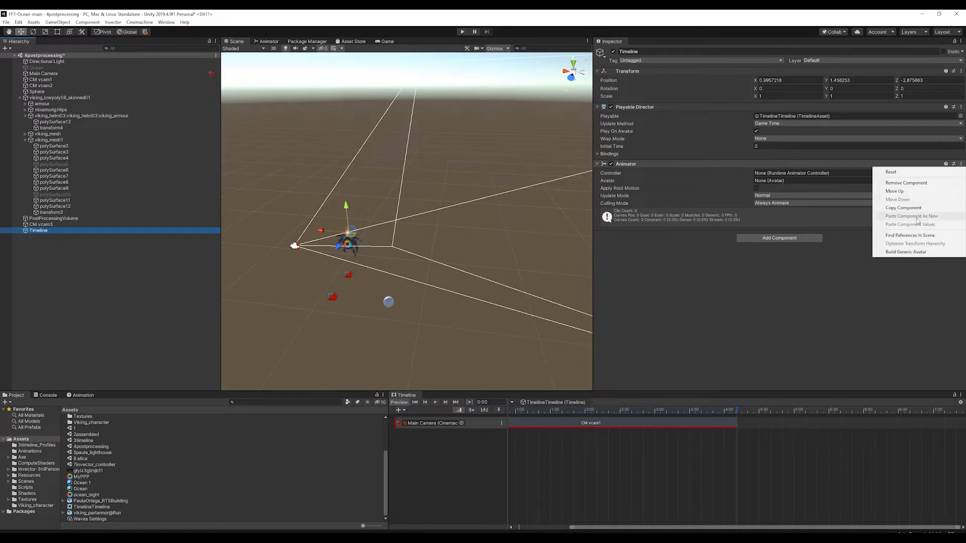
pyautogui.click(907, 184)
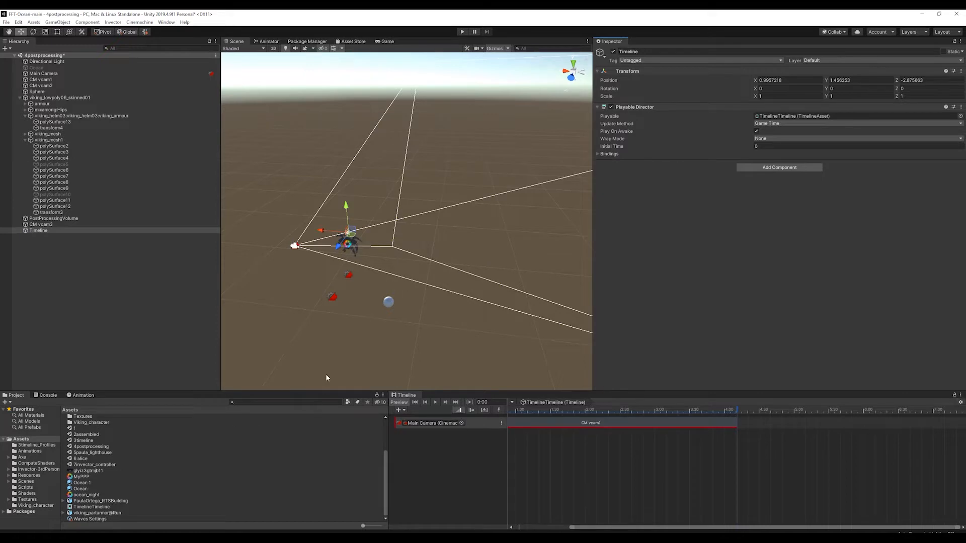
# Inspect the CM vcam1 clip and its Cinemachine track in the timeline, with the playhead at 1:08
pyautogui.click(166, 22)
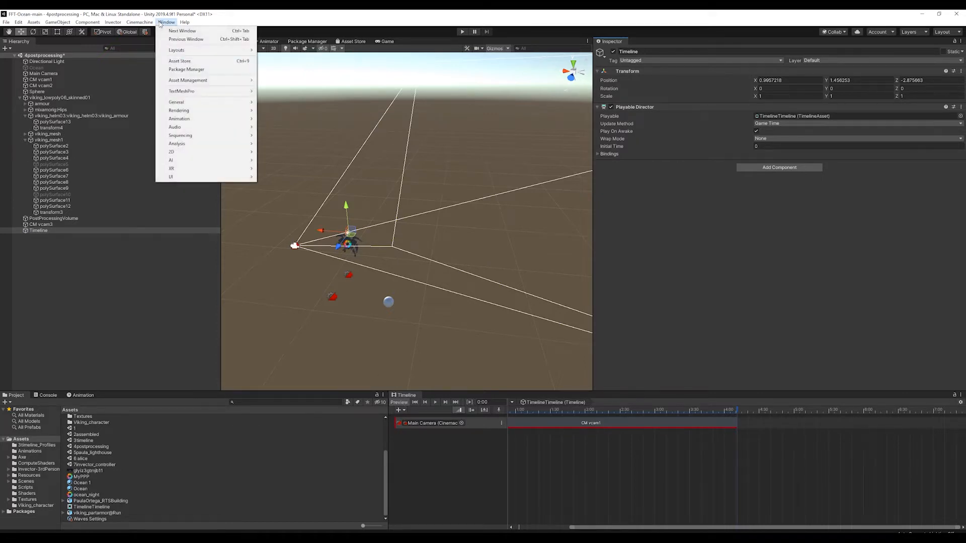
pyautogui.moveTo(190, 120)
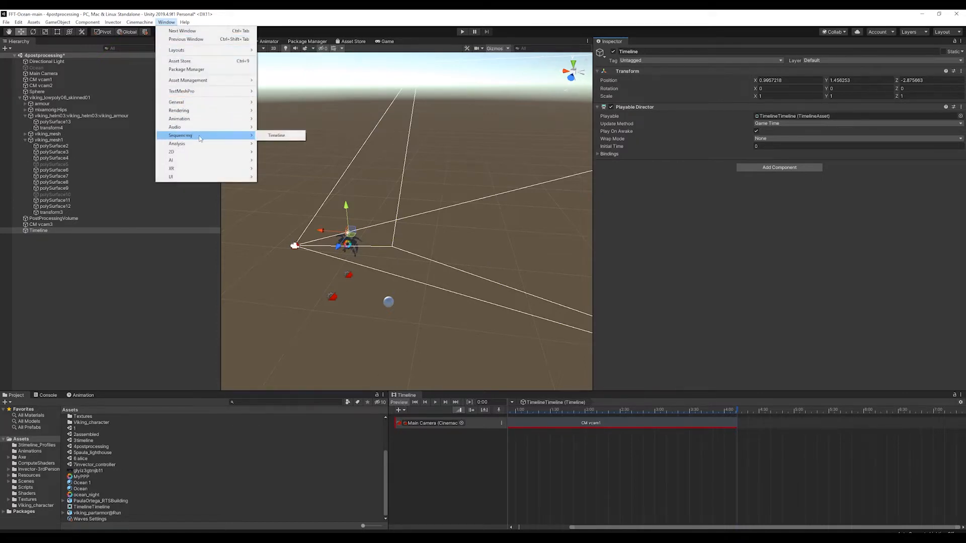
pyautogui.click(414, 399)
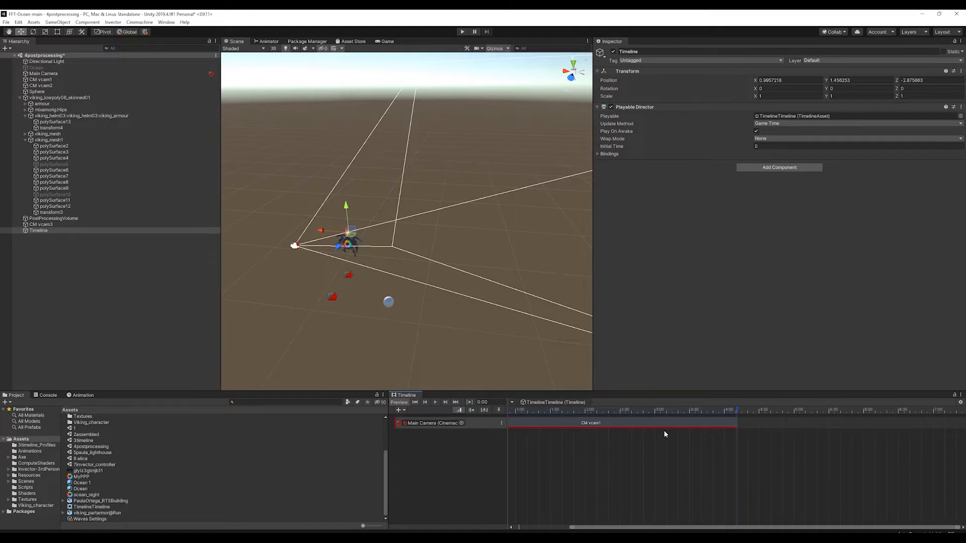
pyautogui.click(602, 424)
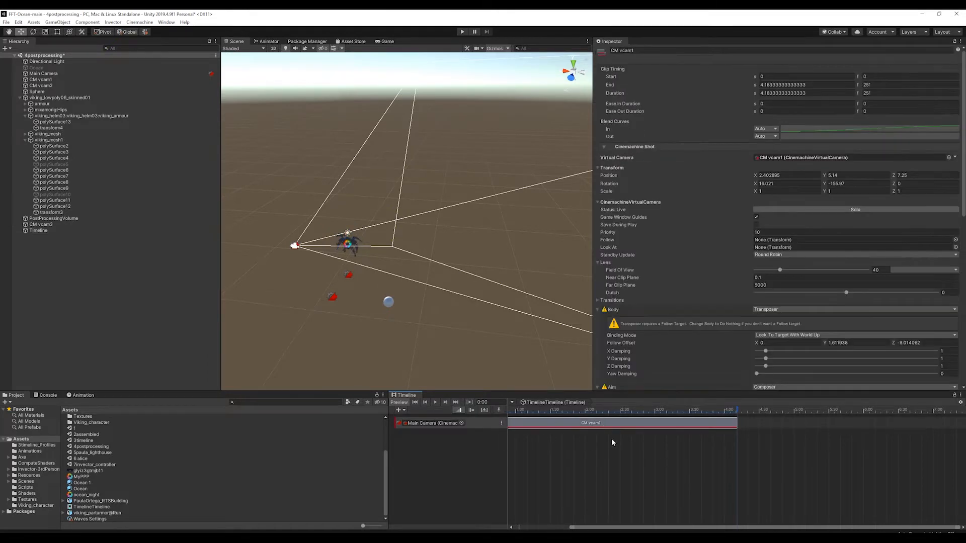
pyautogui.click(525, 410)
pyautogui.click(478, 424)
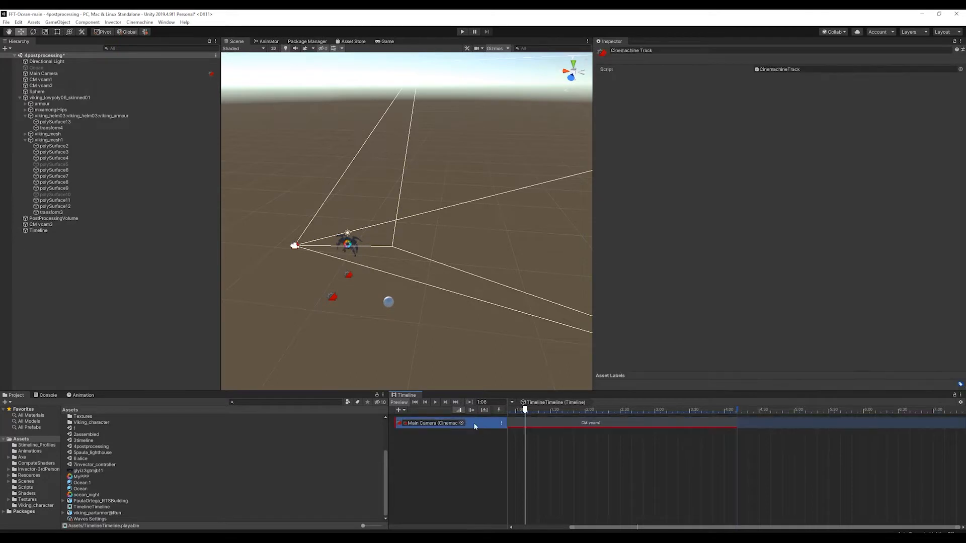
# Check the Main Camera, return to the Cinemachine track and review the track types available for the timeline
pyautogui.moveTo(31, 76)
pyautogui.mouseDown()
pyautogui.moveTo(450, 452)
pyautogui.moveTo(153, 298)
pyautogui.moveTo(101, 256)
pyautogui.moveTo(60, 68)
pyautogui.moveTo(45, 73)
pyautogui.mouseUp()
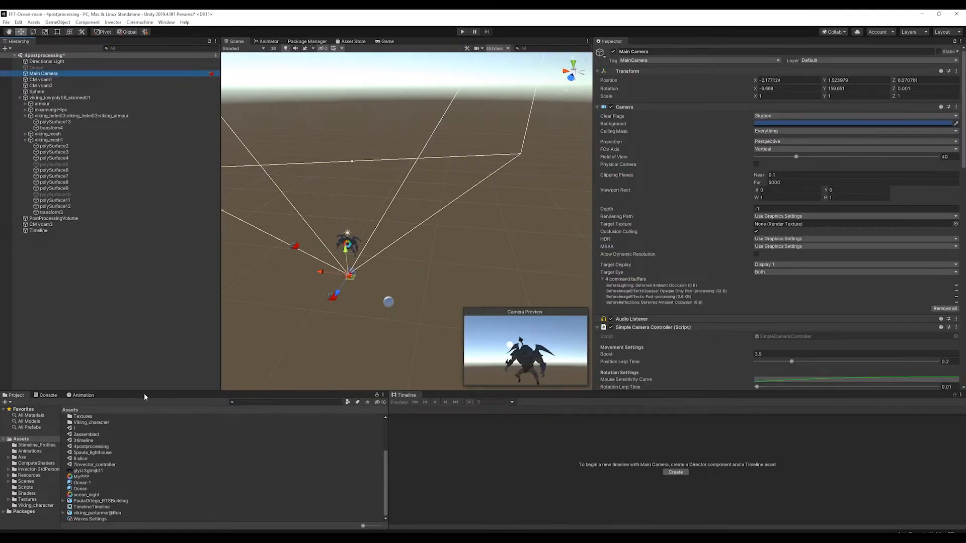
pyautogui.hotkey('ctrl', 'z')
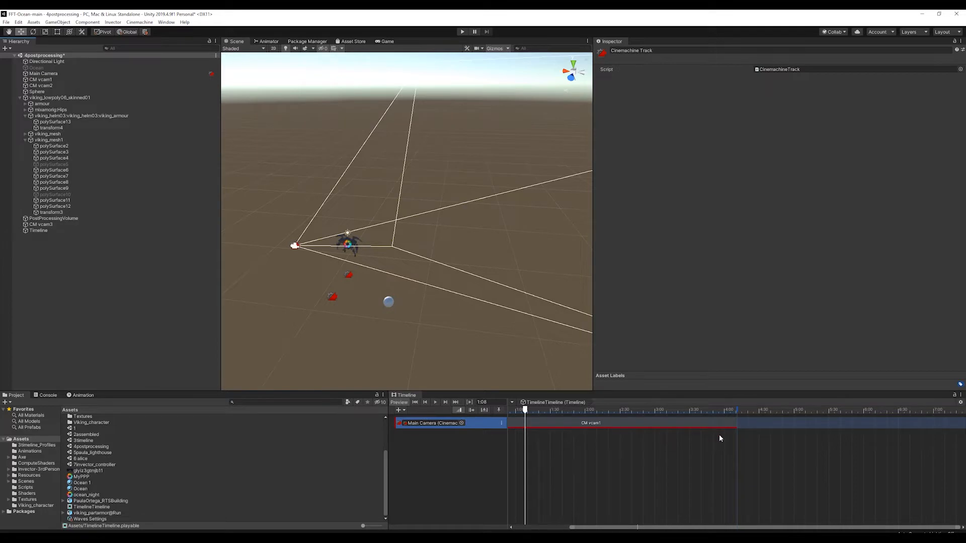
pyautogui.scroll(-5, 719, 438)
pyautogui.scroll(-4, 727, 437)
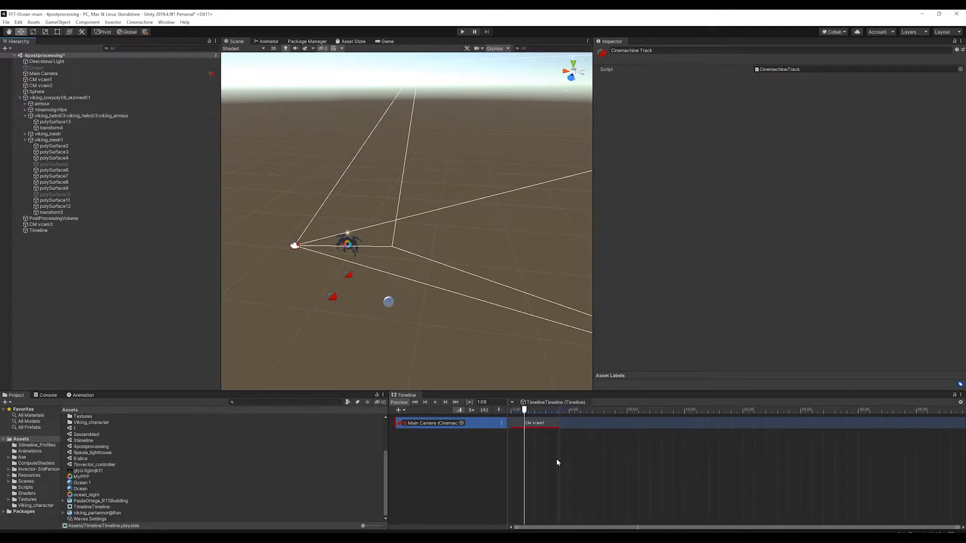
pyautogui.rightClick(481, 438)
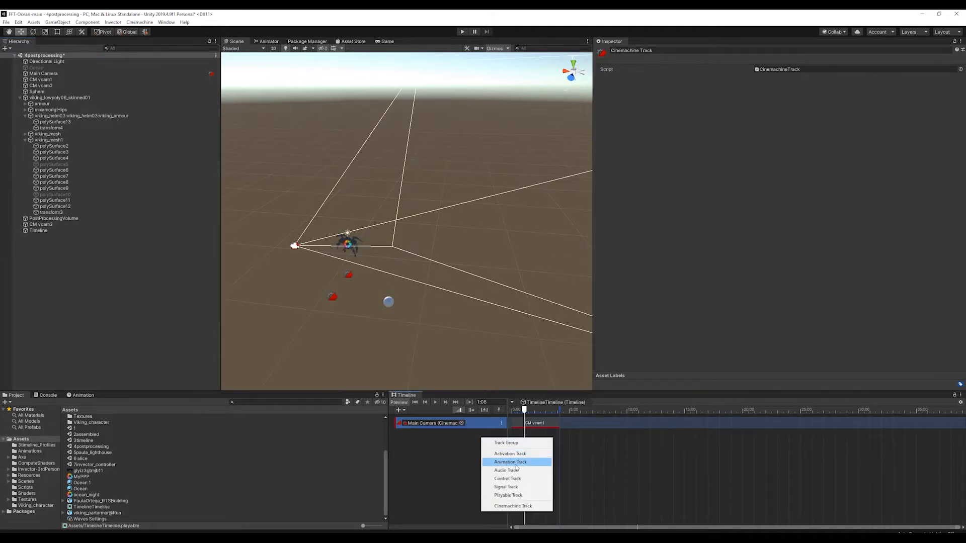
pyautogui.click(466, 469)
pyautogui.keyDown('alt'); pyautogui.moveTo(375, 301); pyautogui.dragTo(370, 284); pyautogui.keyUp('alt')
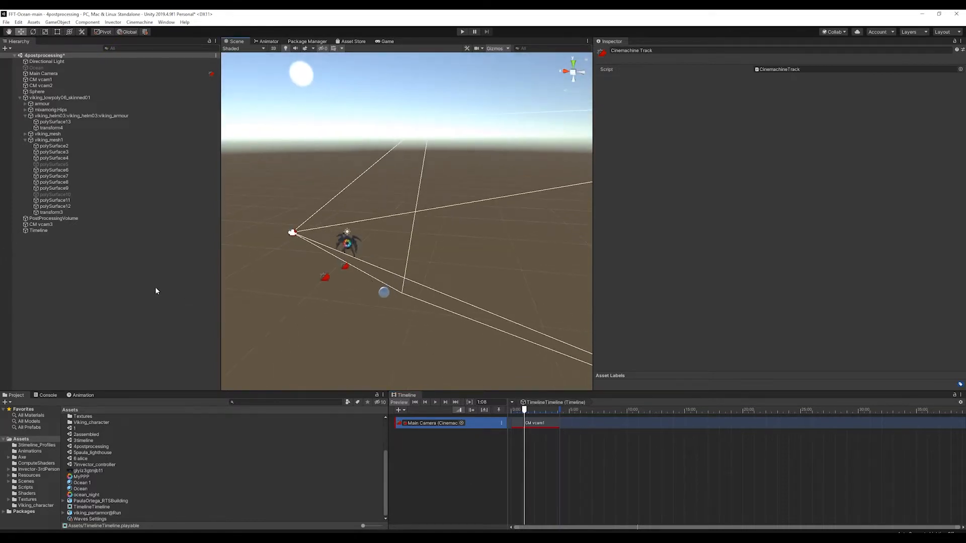
# Add CM vcam2 as a shot on the Cinemachine track directly after the CM vcam1 clip
pyautogui.scroll(9, 466, 349)
pyautogui.moveTo(411, 278); pyautogui.dragTo(529, 240, button='middle')
pyautogui.keyDown('alt'); pyautogui.moveTo(529, 239); pyautogui.dragTo(352, 231); pyautogui.keyUp('alt')
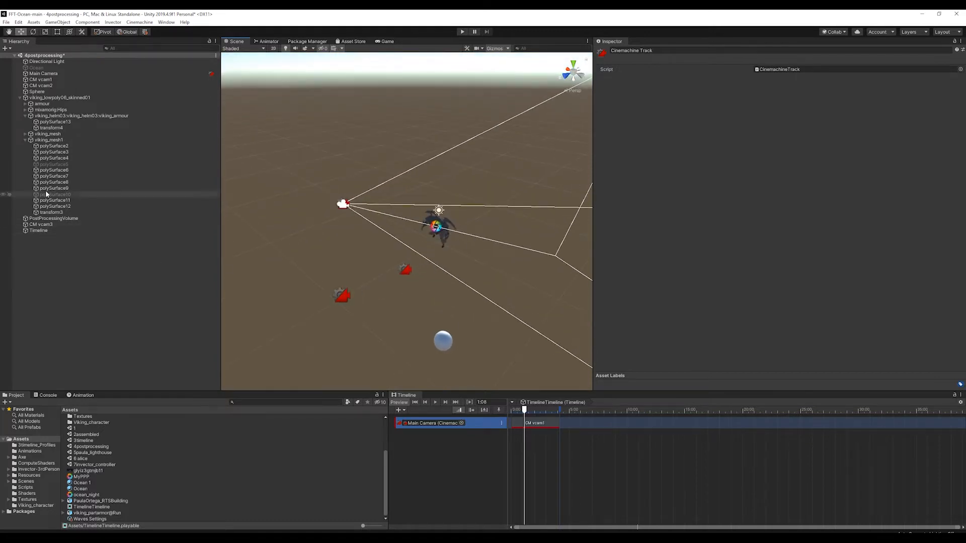
pyautogui.moveTo(41, 86); pyautogui.dragTo(584, 428)
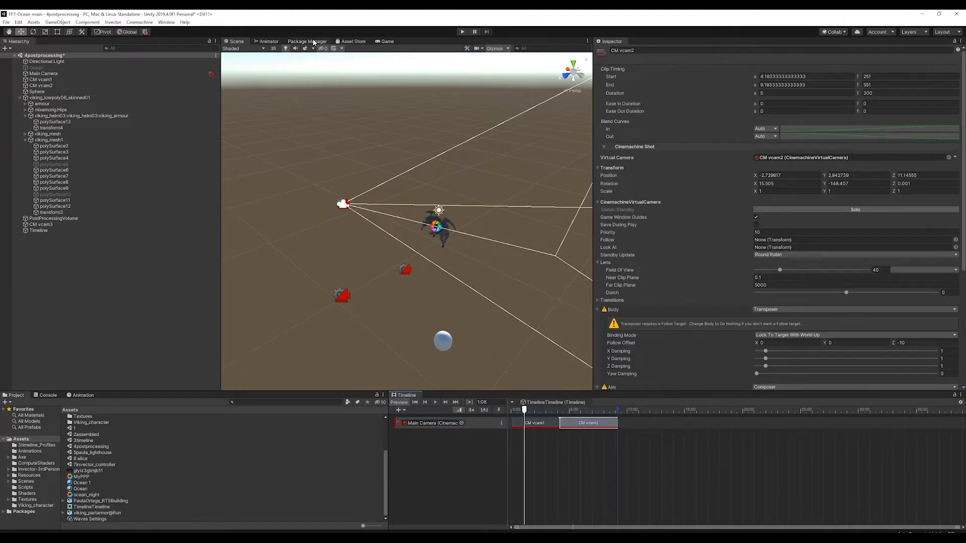
# Preview the cut from CM vcam1 to CM vcam2 in the Game and Scene views by scrubbing the playhead to 4:46
pyautogui.click(385, 42)
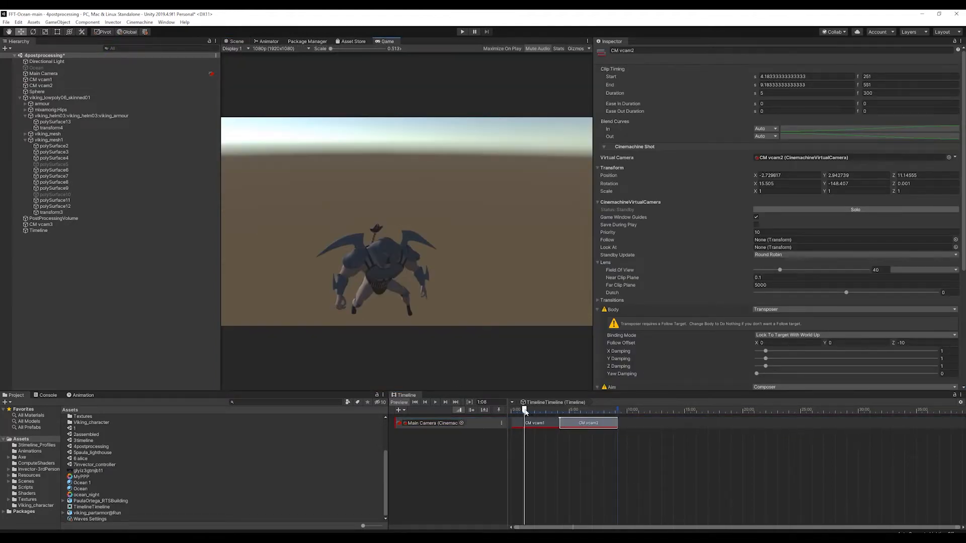
pyautogui.moveTo(525, 411); pyautogui.dragTo(565, 410)
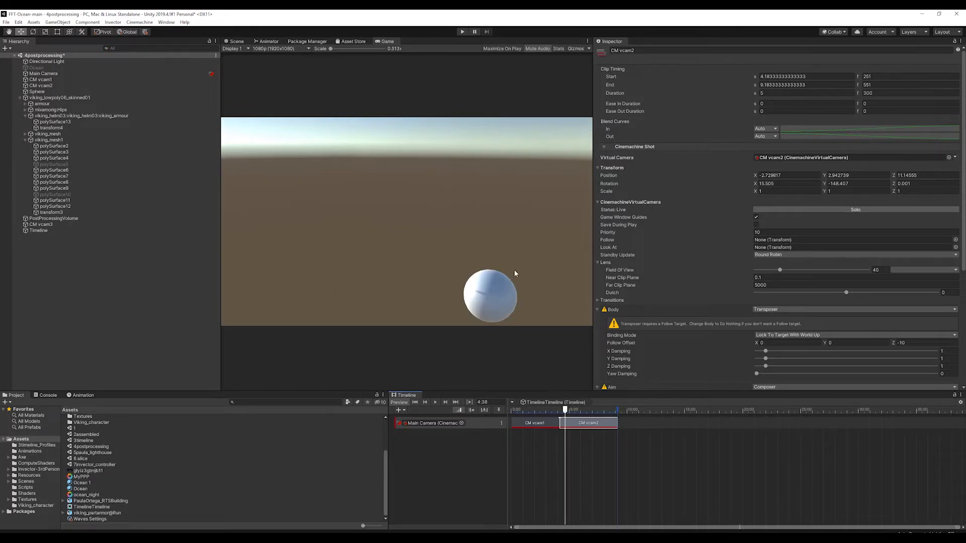
pyautogui.click(232, 41)
pyautogui.moveTo(565, 410)
pyautogui.mouseDown()
pyautogui.moveTo(557, 410)
pyautogui.moveTo(567, 411)
pyautogui.mouseUp()
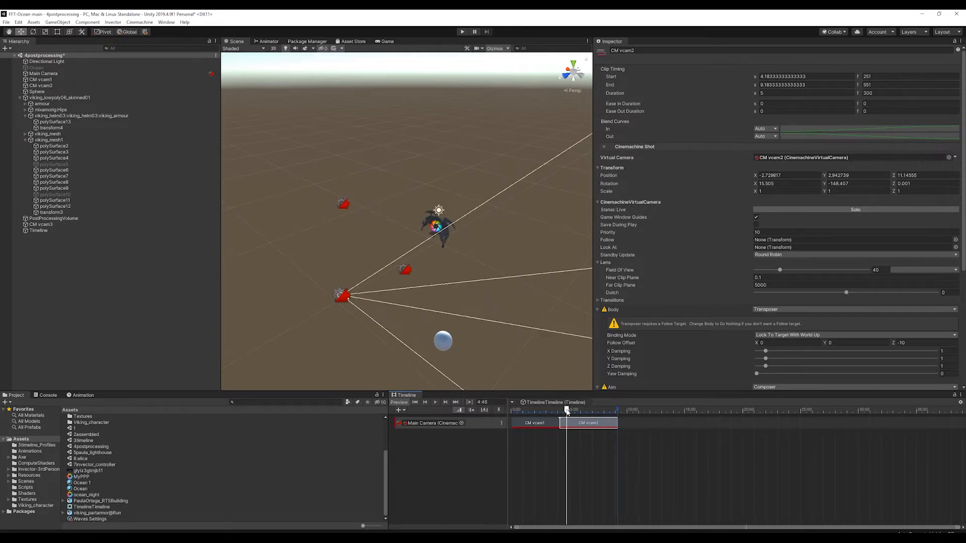
# Review the Main Camera, CM vcam3 and the Timeline sequence, and check the storyboard in Photoshop
pyautogui.click(44, 75)
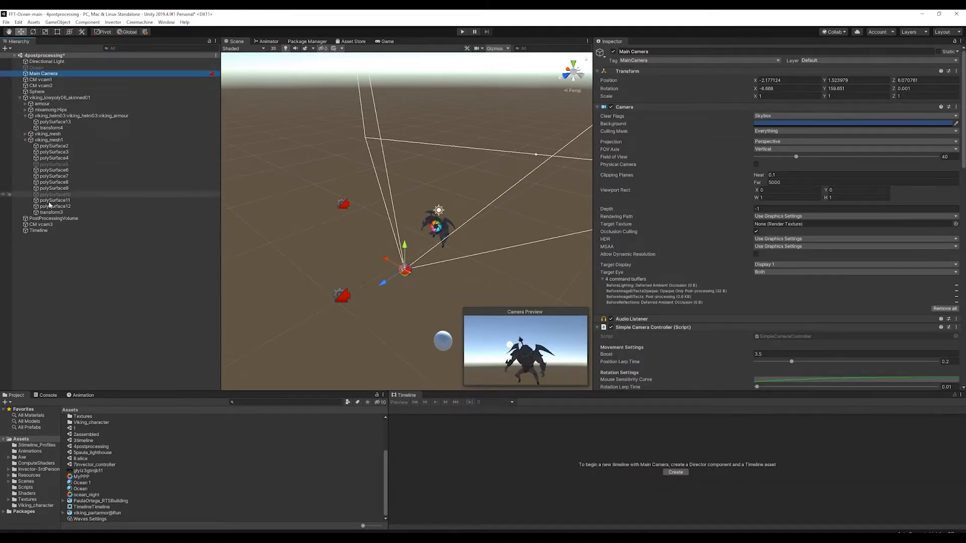
pyautogui.click(50, 224)
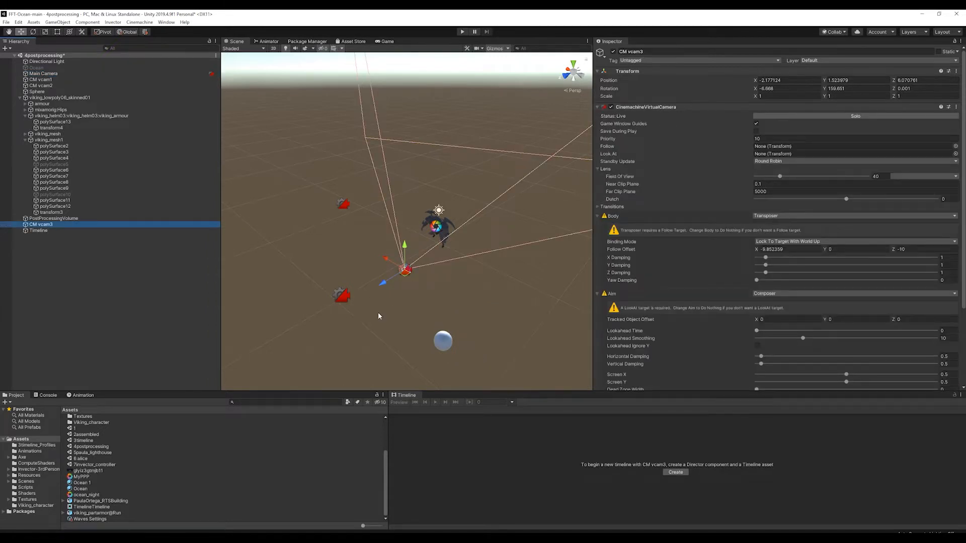
pyautogui.click(47, 231)
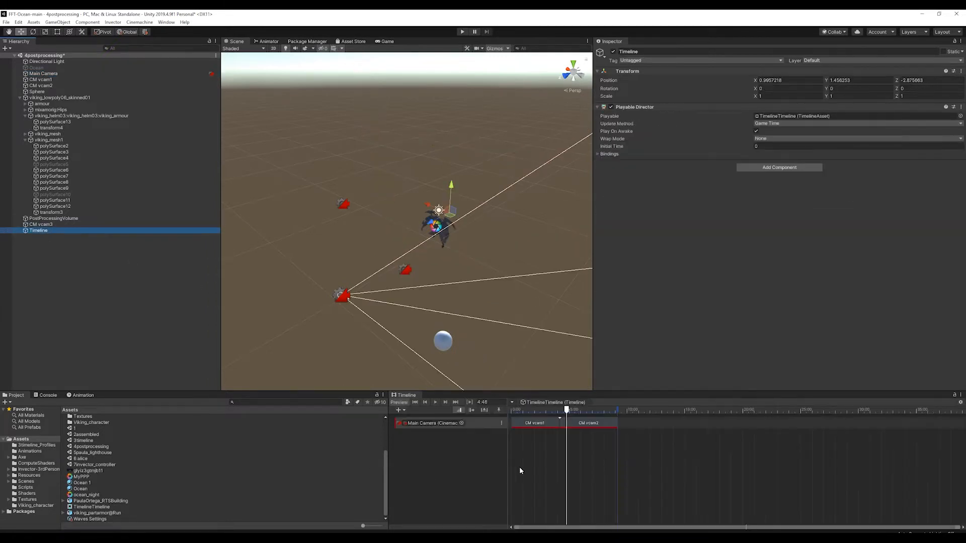
pyautogui.click(50, 225)
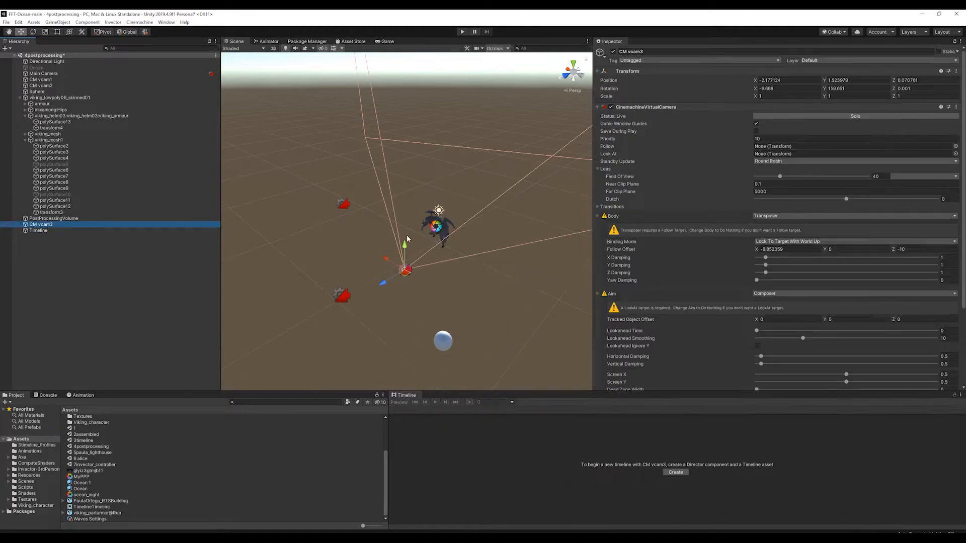
pyautogui.hotkey('alt', 'Tab')
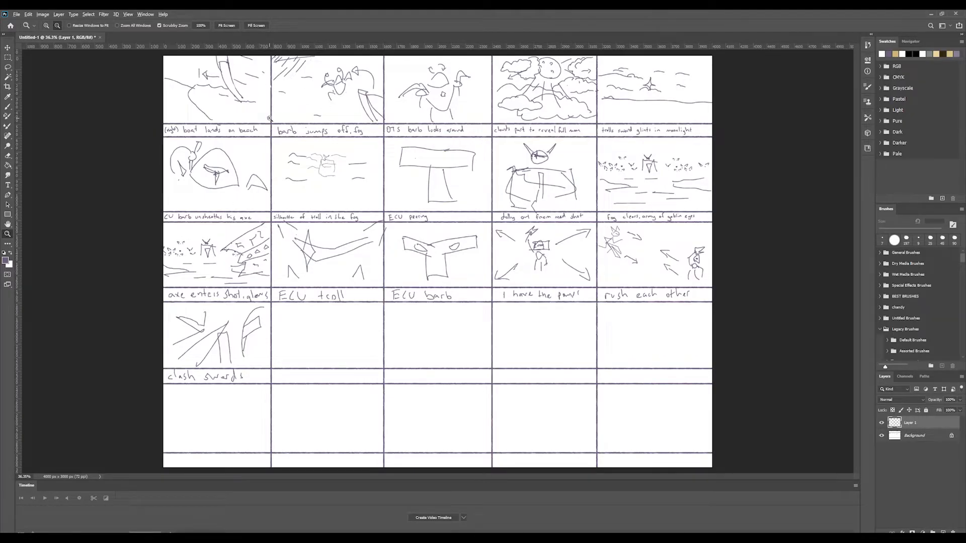
pyautogui.hotkey('alt', 'Tab')
# Delete the virtual cameras CM vcam3 and CM vcam2 from the scene, keeping CM vcam1
pyautogui.keyDown('alt'); pyautogui.moveTo(498, 283); pyautogui.dragTo(427, 227); pyautogui.keyUp('alt')
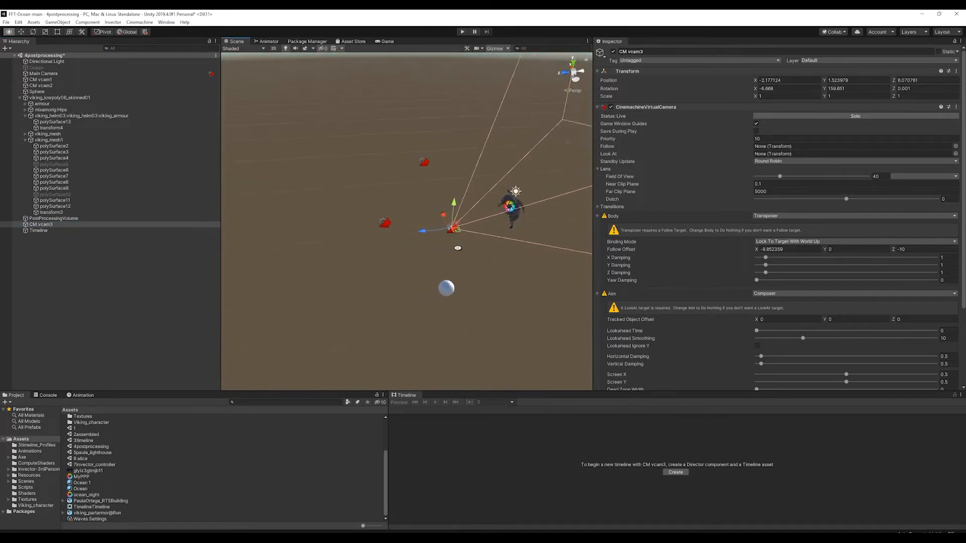
pyautogui.click(41, 225)
pyautogui.press('Delete')
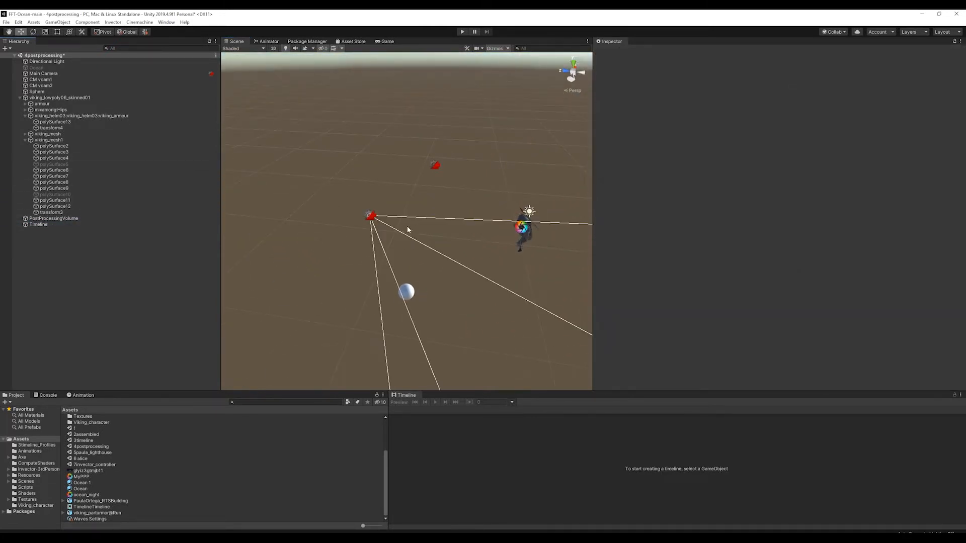
pyautogui.click(436, 164)
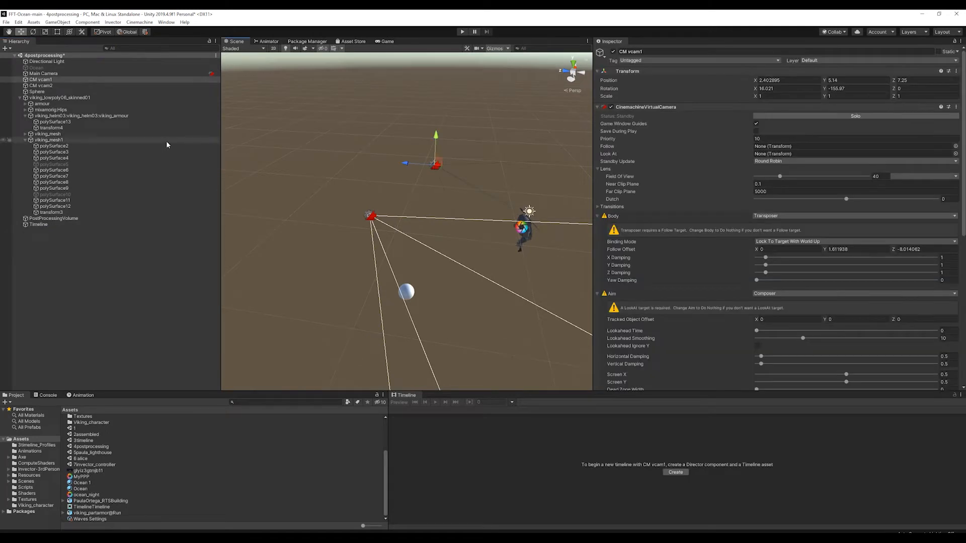
pyautogui.click(47, 86)
pyautogui.press('Delete')
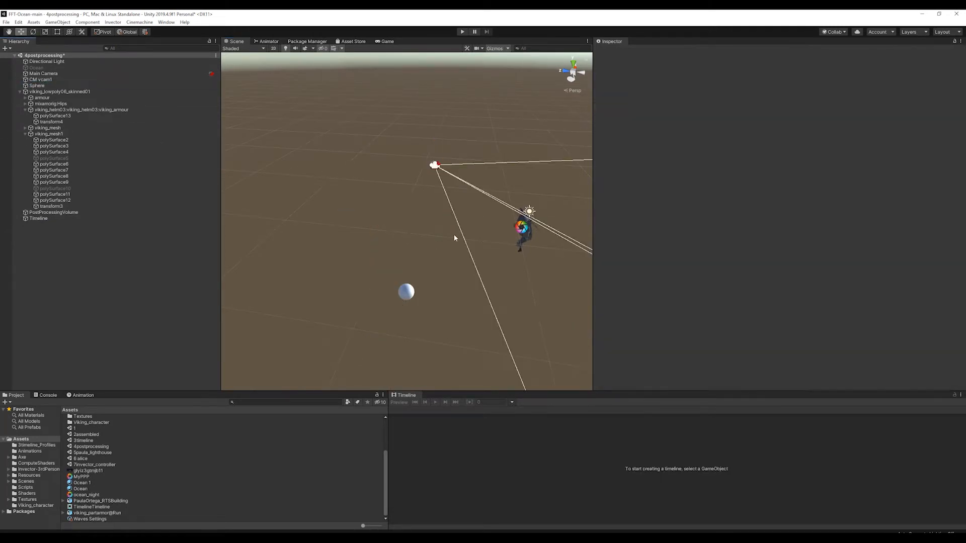
# Move the sphere up and away from the viking to about X 40.8, Y 13.9
pyautogui.click(402, 293)
pyautogui.scroll(-3, 415, 300)
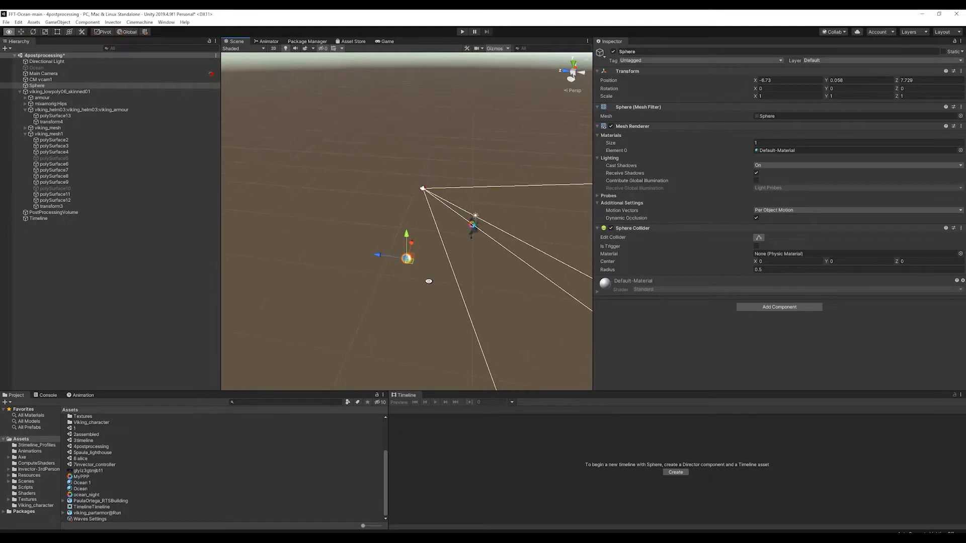
pyautogui.keyDown('alt'); pyautogui.moveTo(428, 280); pyautogui.dragTo(569, 29); pyautogui.keyUp('alt')
pyautogui.scroll(3, 364, 242)
pyautogui.scroll(-5, 488, 177)
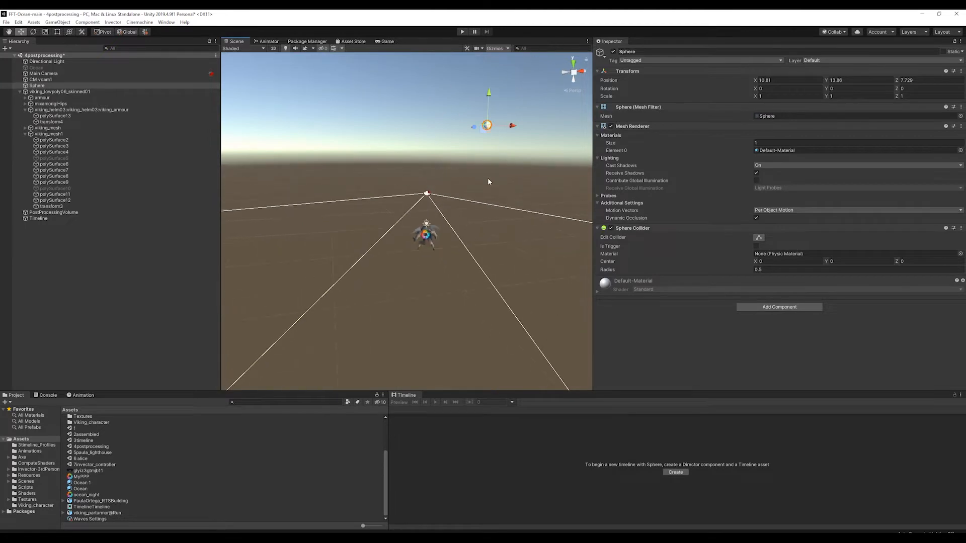
pyautogui.keyDown('alt'); pyautogui.moveTo(487, 177); pyautogui.dragTo(577, 212); pyautogui.keyUp('alt')
pyautogui.keyDown('alt'); pyautogui.moveTo(440, 138); pyautogui.dragTo(505, 60); pyautogui.keyUp('alt')
pyautogui.scroll(-5, 468, 126)
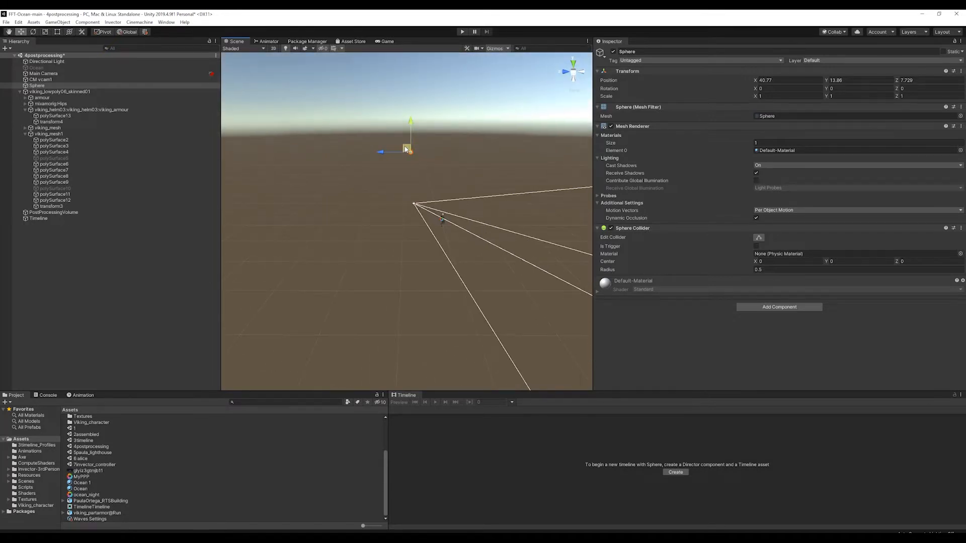
# Raise the sphere into the sky at about Y 30.5, Z -4.8 and scale it uniformly to about 3.41
pyautogui.scroll(10, 443, 181)
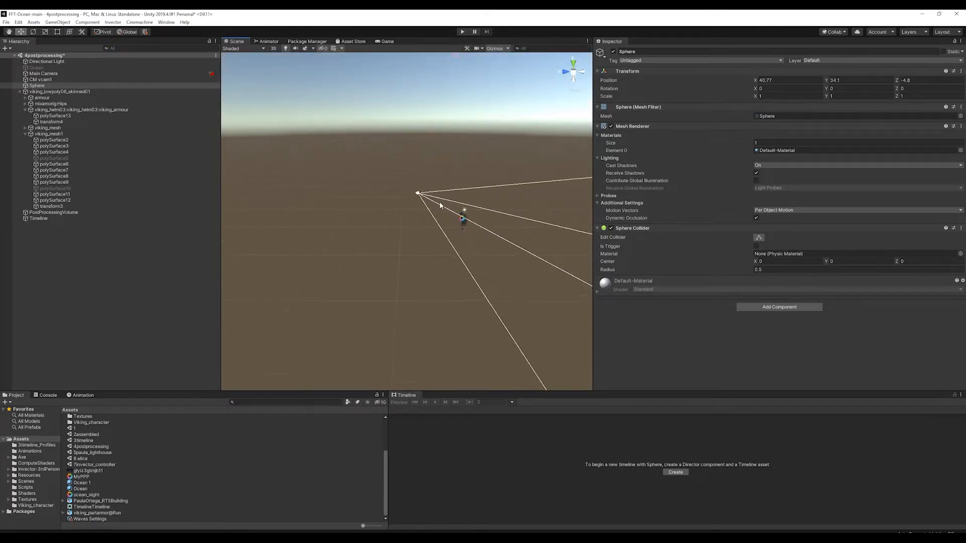
pyautogui.scroll(-9, 443, 179)
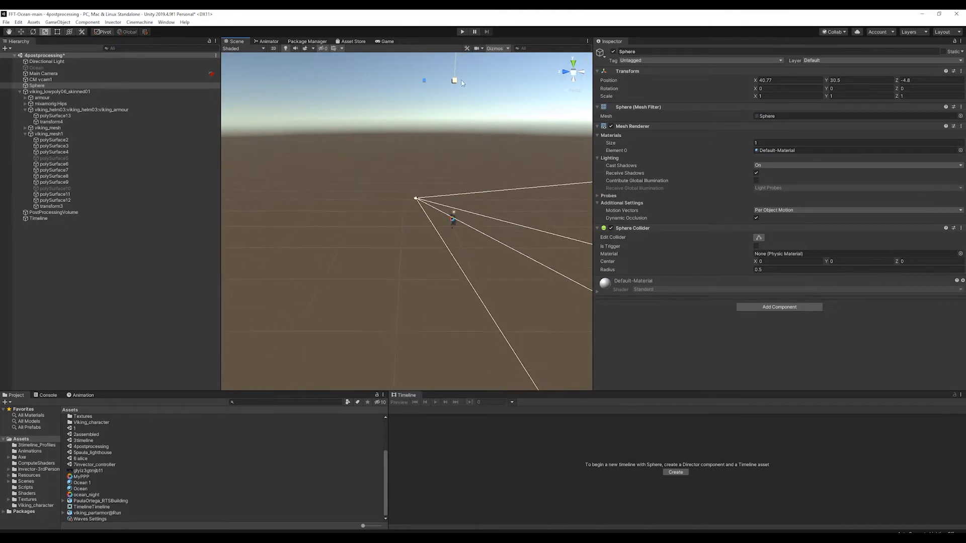
pyautogui.keyDown('alt'); pyautogui.moveTo(455, 79); pyautogui.dragTo(486, 59); pyautogui.keyUp('alt')
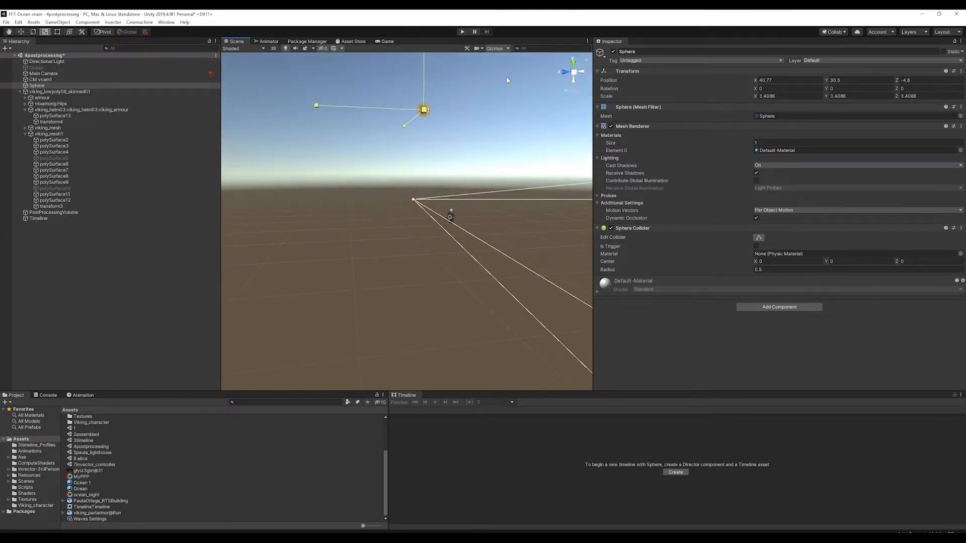
pyautogui.scroll(3, 459, 165)
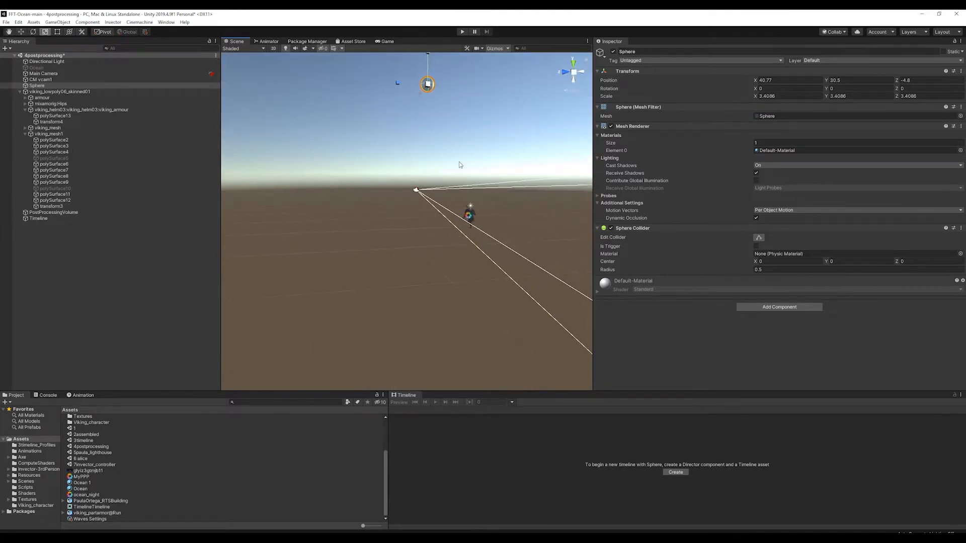
# Frame the viking and examine the empty ground around it from near and far
pyautogui.click(469, 215)
pyautogui.press('f')
pyautogui.moveTo(446, 215)
pyautogui.keyDown('alt'); pyautogui.mouseDown()
pyautogui.moveTo(290, 281)
pyautogui.moveTo(189, 289)
pyautogui.moveTo(352, 282)
pyautogui.moveTo(496, 247)
pyautogui.moveTo(399, 232)
pyautogui.moveTo(471, 219)
pyautogui.moveTo(441, 217)
pyautogui.moveTo(449, 219)
pyautogui.moveTo(444, 196)
pyautogui.mouseUp(); pyautogui.keyUp('alt')
pyautogui.scroll(2, 464, 243)
pyautogui.scroll(-4, 460, 241)
pyautogui.scroll(-4, 448, 218)
pyautogui.scroll(4, 444, 219)
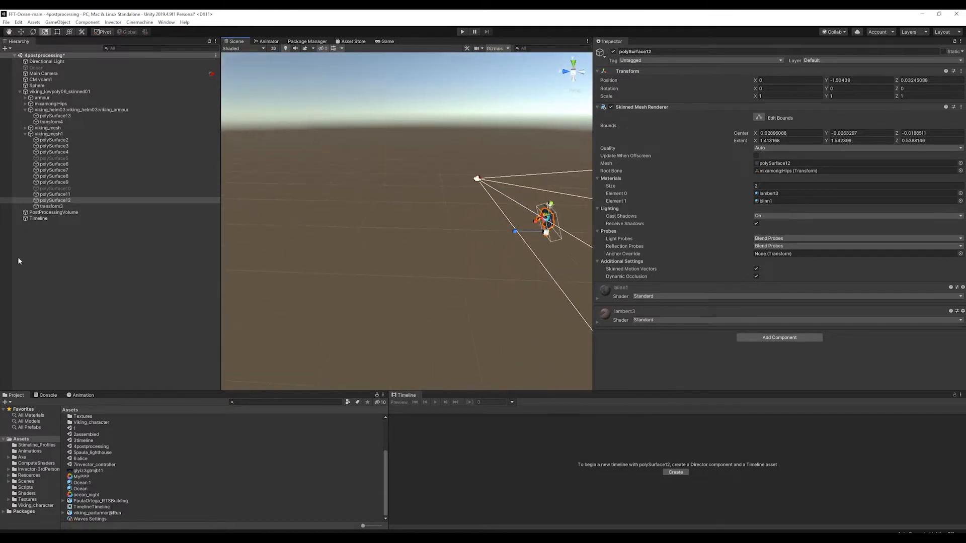
# Create a 3D Terrain object in the scene
pyautogui.rightClick(54, 235)
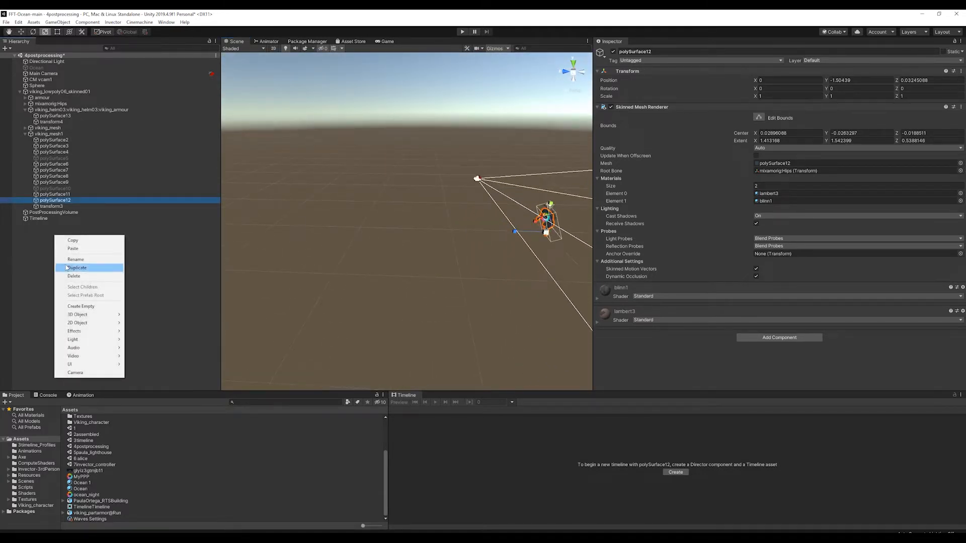
pyautogui.moveTo(96, 318)
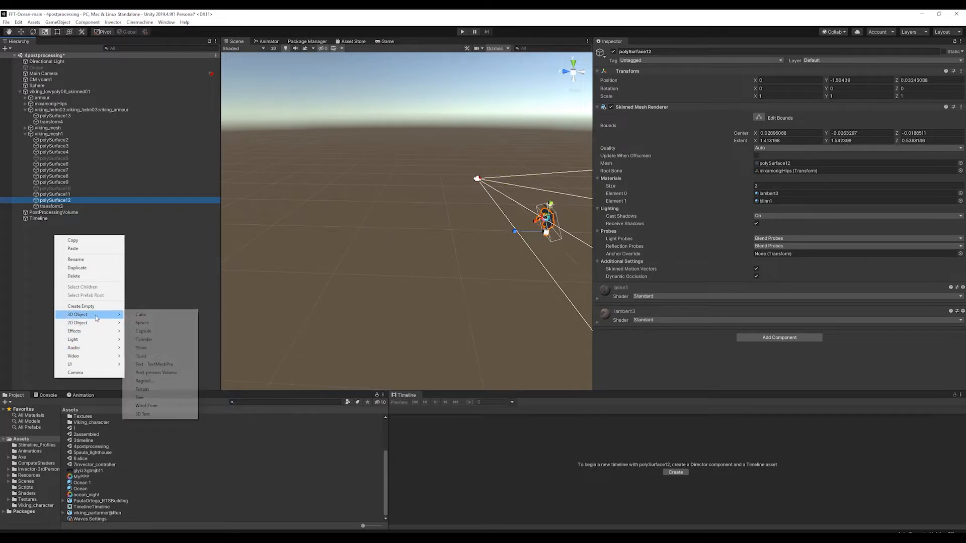
pyautogui.click(146, 389)
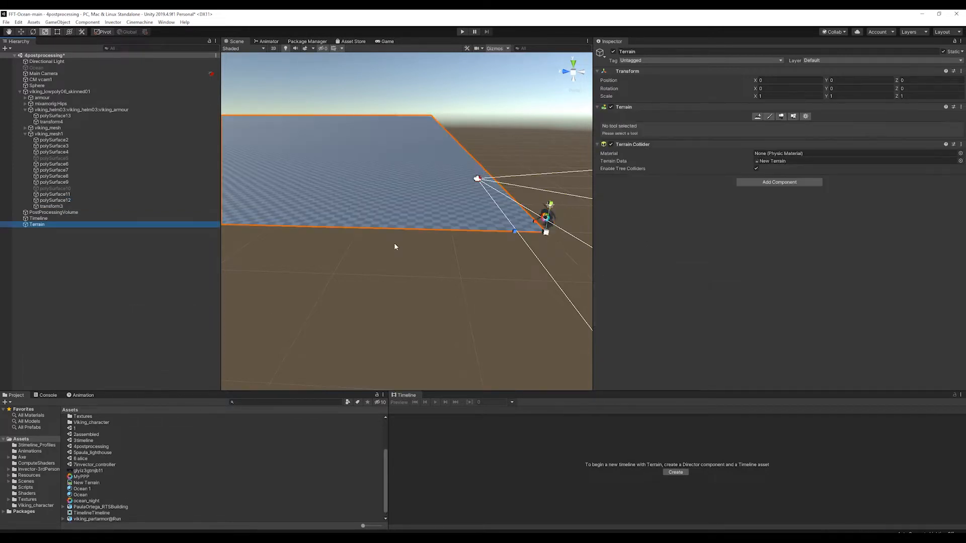
pyautogui.moveTo(397, 154); pyautogui.dragTo(322, 156, button='right')
pyautogui.scroll(-15, 389, 195)
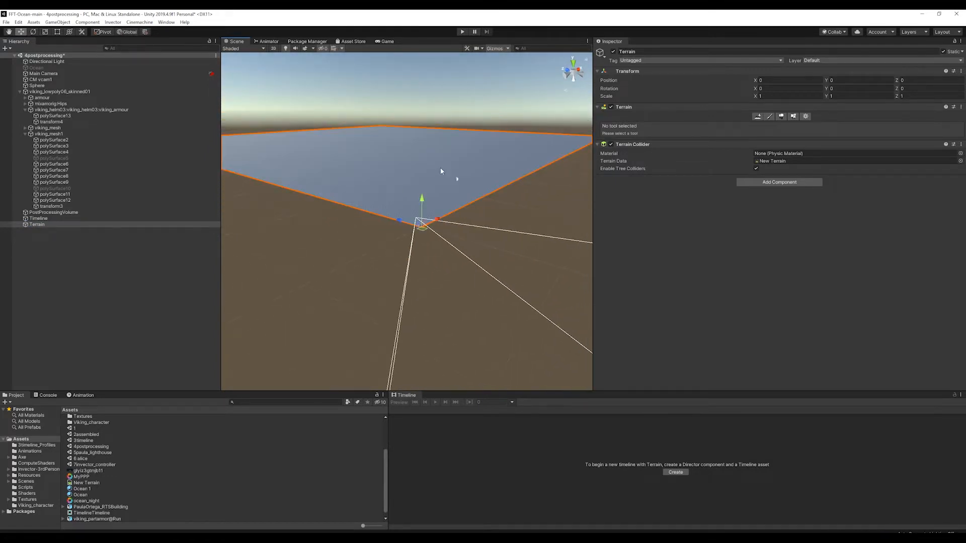
# Check the terrain's width and length in its Mesh Resolution settings
pyautogui.click(805, 117)
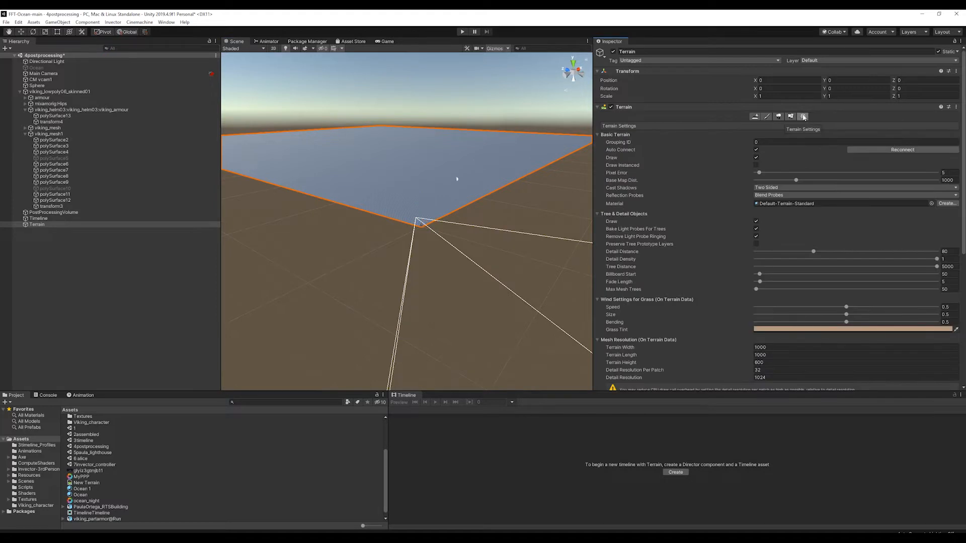
pyautogui.scroll(-5, 775, 268)
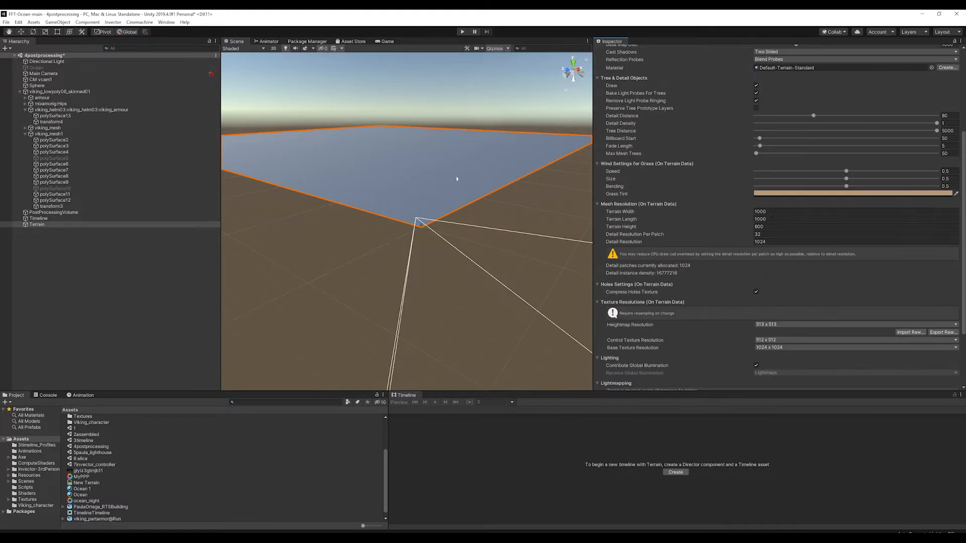
pyautogui.click(772, 215)
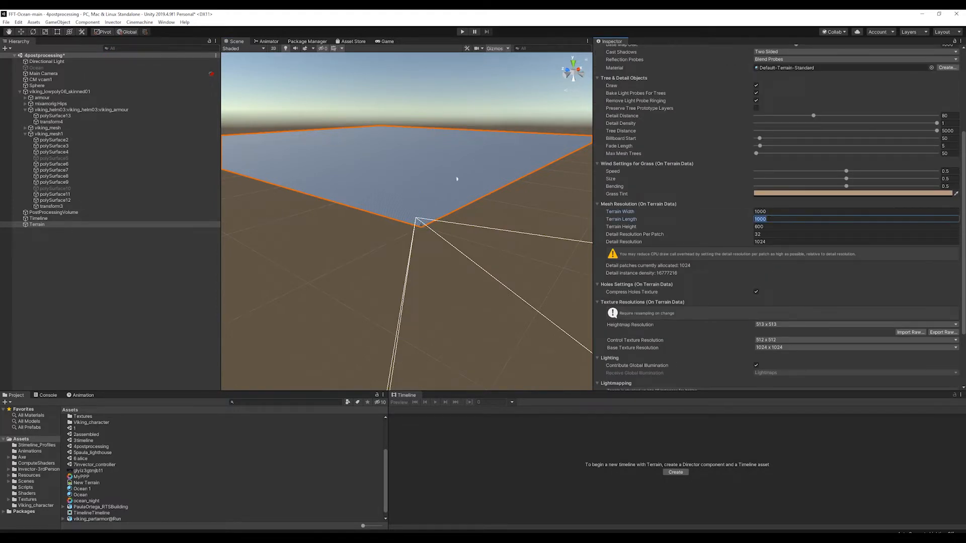
pyautogui.scroll(5, 687, 218)
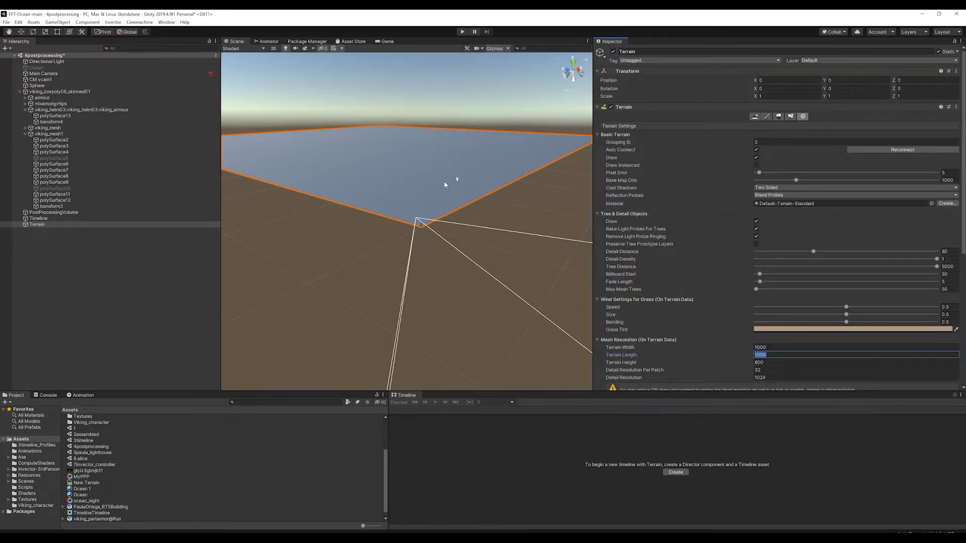
# Center the terrain under the viking by setting its position to X -500 and Z -500
pyautogui.press('w')
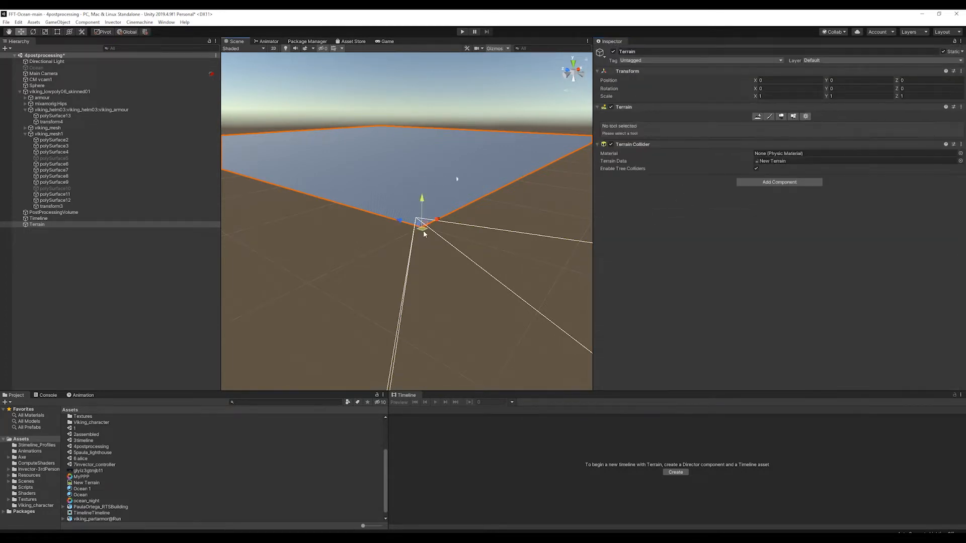
pyautogui.moveTo(423, 232); pyautogui.dragTo(427, 244)
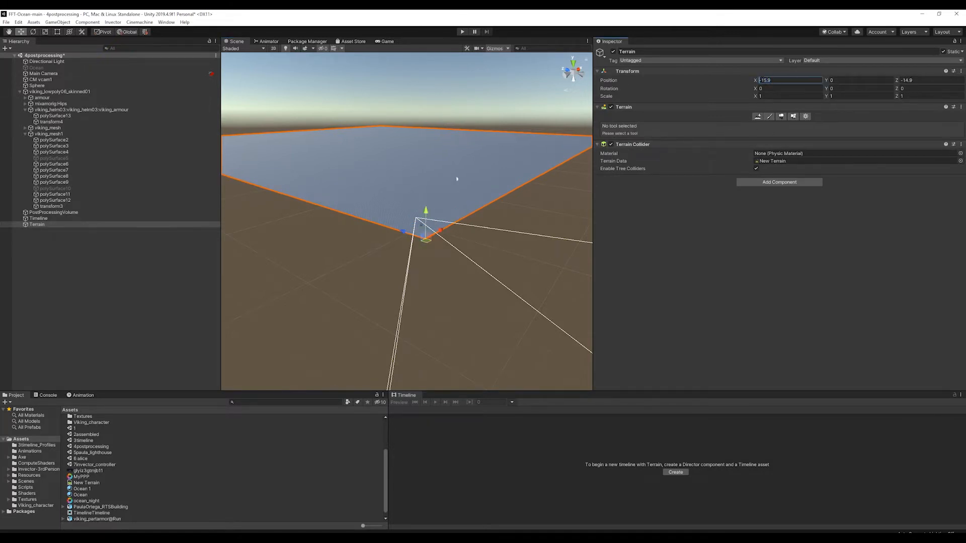
pyautogui.write('-500')
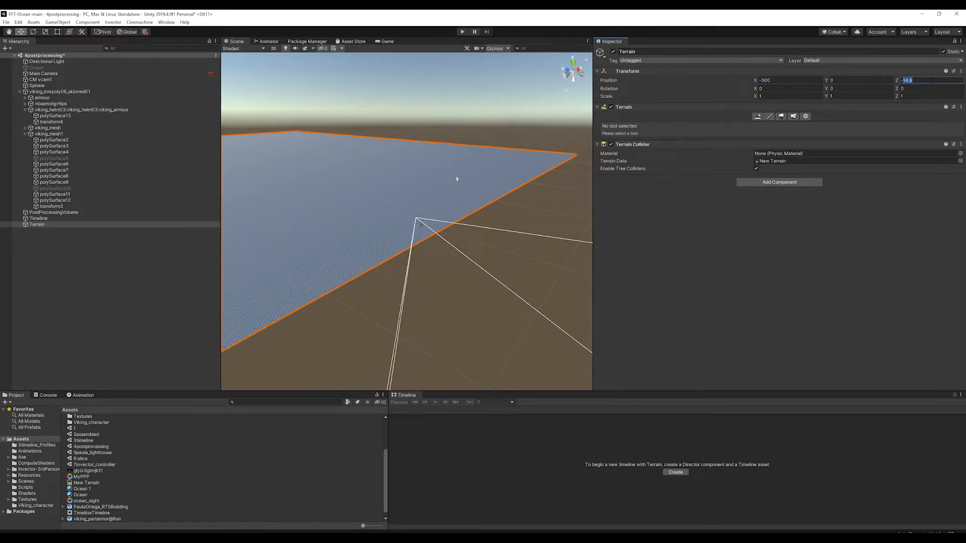
pyautogui.write('-500')
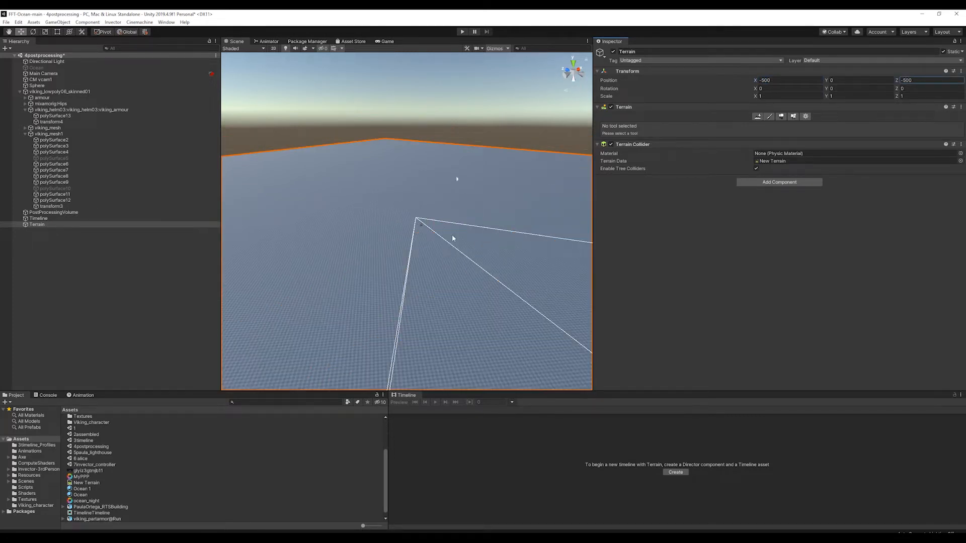
pyautogui.scroll(10, 346, 233)
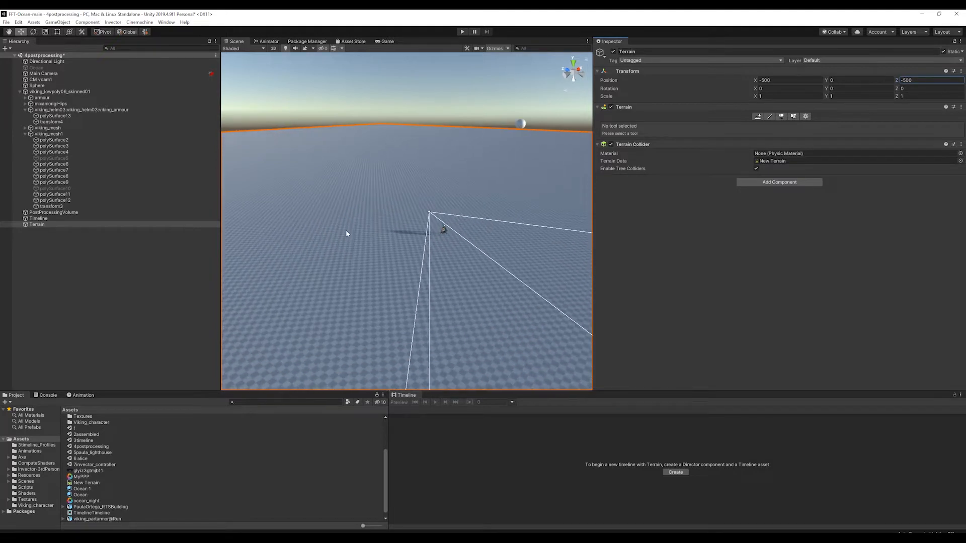
# Lower the whole terrain below the ocean level to Y position -30
pyautogui.keyDown('alt'); pyautogui.moveTo(373, 240); pyautogui.dragTo(455, 230); pyautogui.keyUp('alt')
pyautogui.scroll(-5, 446, 230)
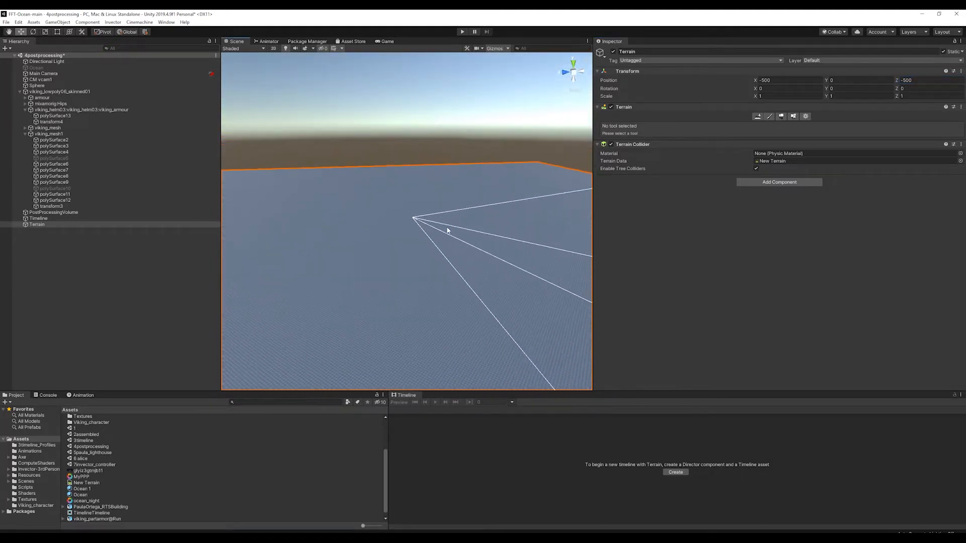
pyautogui.scroll(-15, 502, 225)
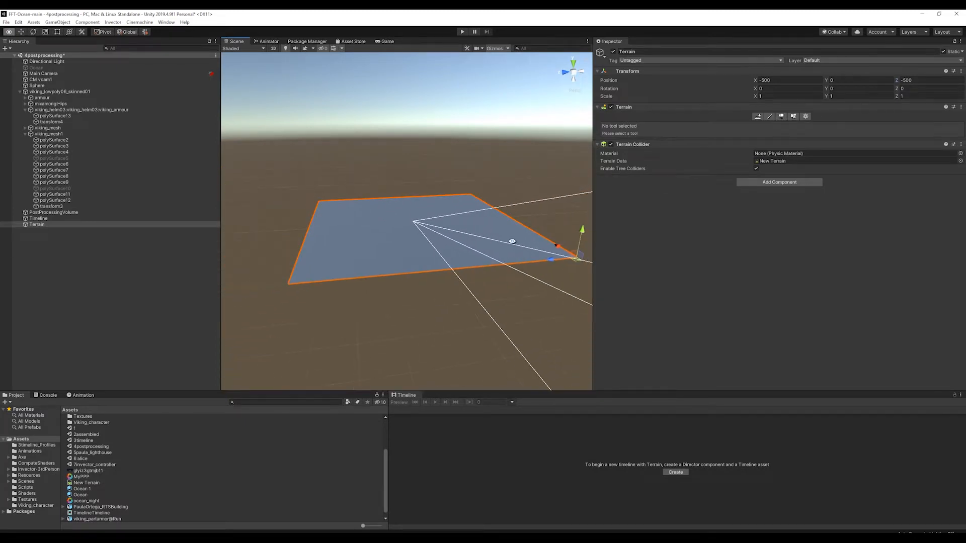
pyautogui.keyDown('alt'); pyautogui.moveTo(512, 242); pyautogui.dragTo(481, 240); pyautogui.keyUp('alt')
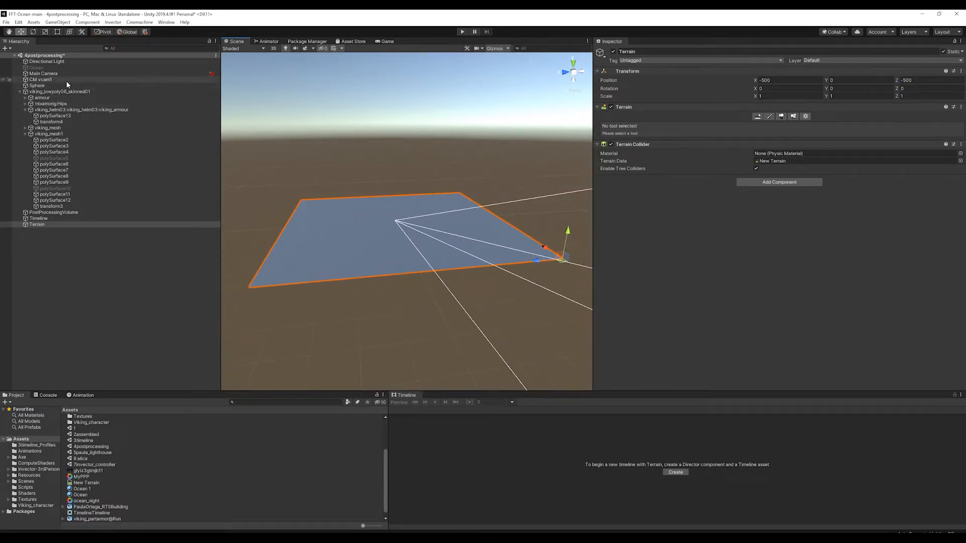
pyautogui.click(36, 68)
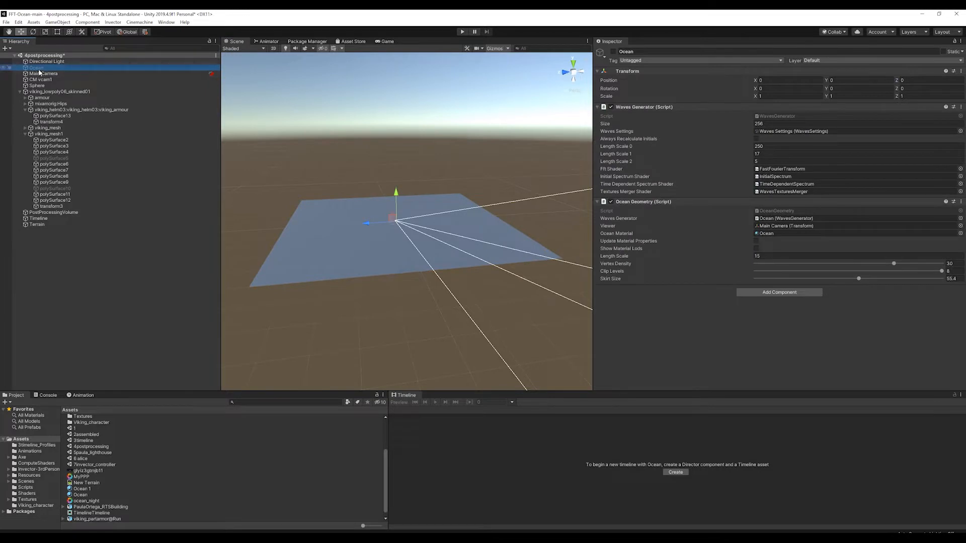
pyautogui.click(37, 224)
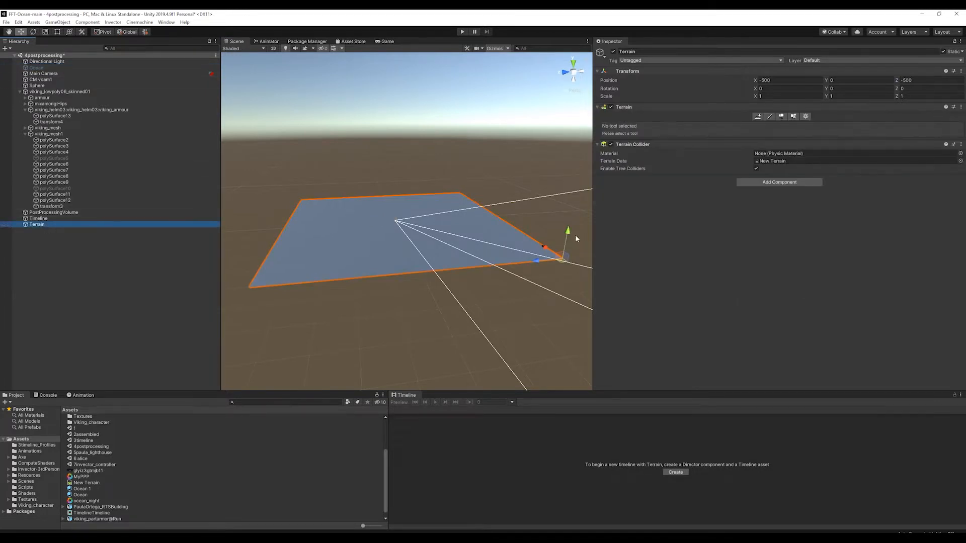
pyautogui.moveTo(567, 235); pyautogui.dragTo(567, 244)
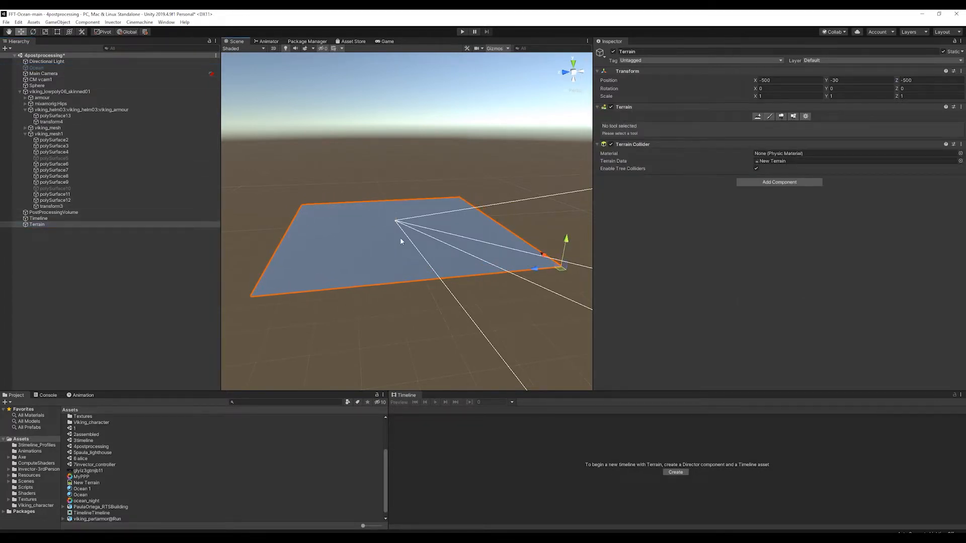
# Switch the terrain painting tool to Raise or Lower Terrain and undo the trial stroke
pyautogui.click(769, 117)
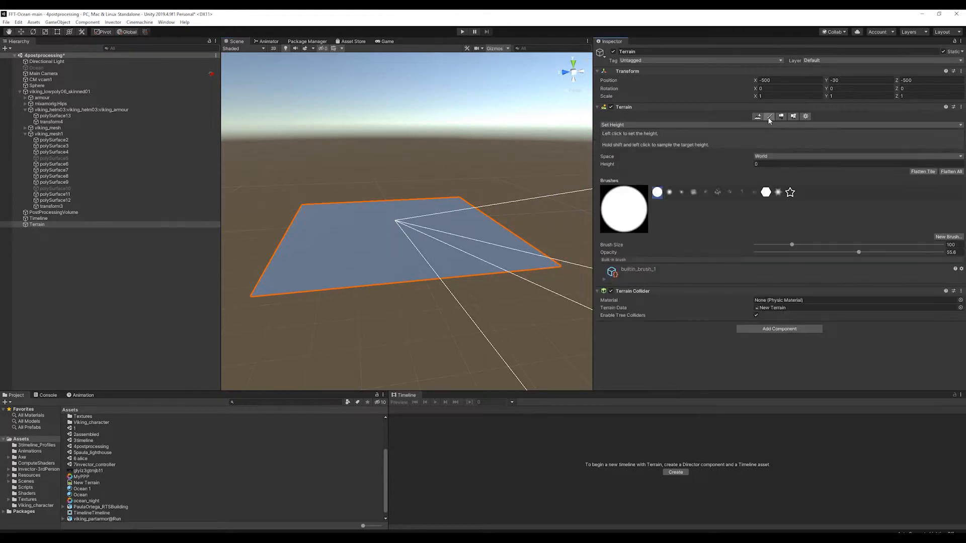
pyautogui.click(641, 125)
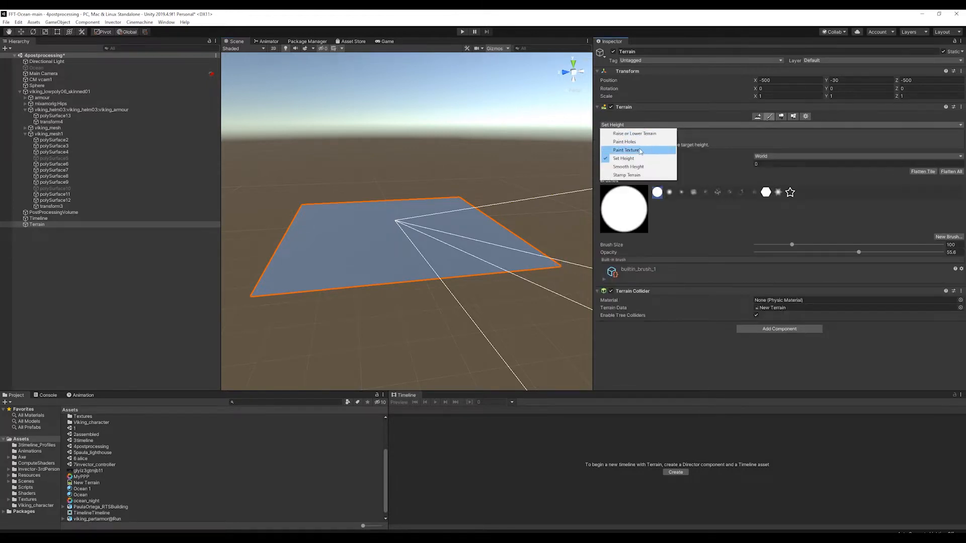
pyautogui.click(646, 133)
pyautogui.scroll(5, 327, 242)
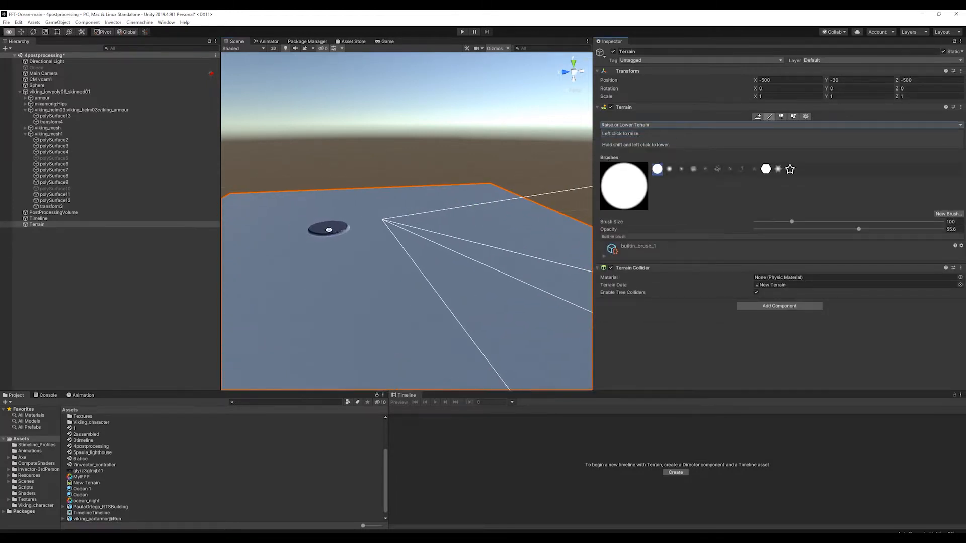
pyautogui.moveTo(350, 229)
pyautogui.keyDown('alt'); pyautogui.mouseDown()
pyautogui.moveTo(388, 216)
pyautogui.moveTo(361, 156)
pyautogui.mouseUp(); pyautogui.keyUp('alt')
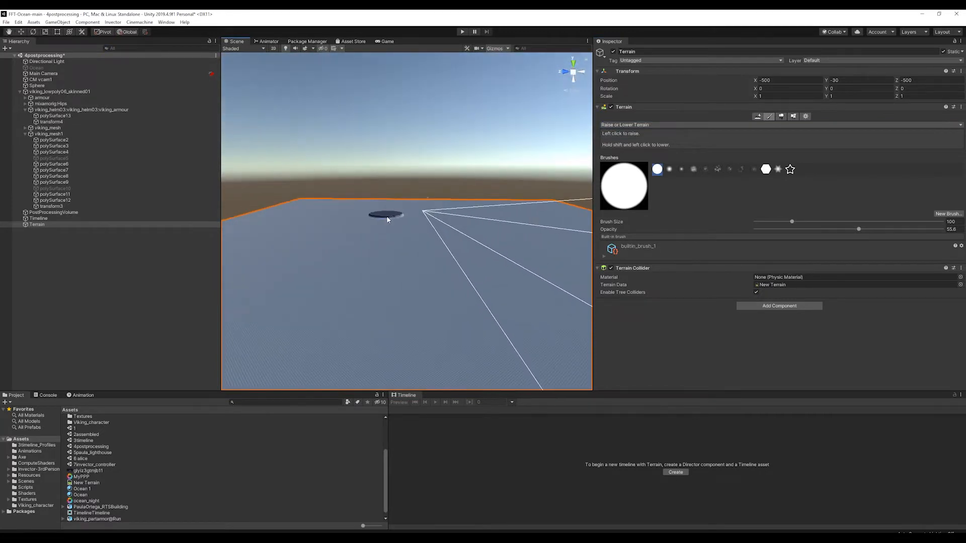
pyautogui.moveTo(388, 212)
pyautogui.keyDown('alt'); pyautogui.mouseDown()
pyautogui.moveTo(389, 236)
pyautogui.moveTo(410, 179)
pyautogui.moveTo(371, 248)
pyautogui.moveTo(347, 207)
pyautogui.moveTo(372, 195)
pyautogui.mouseUp(); pyautogui.keyUp('alt')
pyautogui.hotkey('ctrl', 'z')
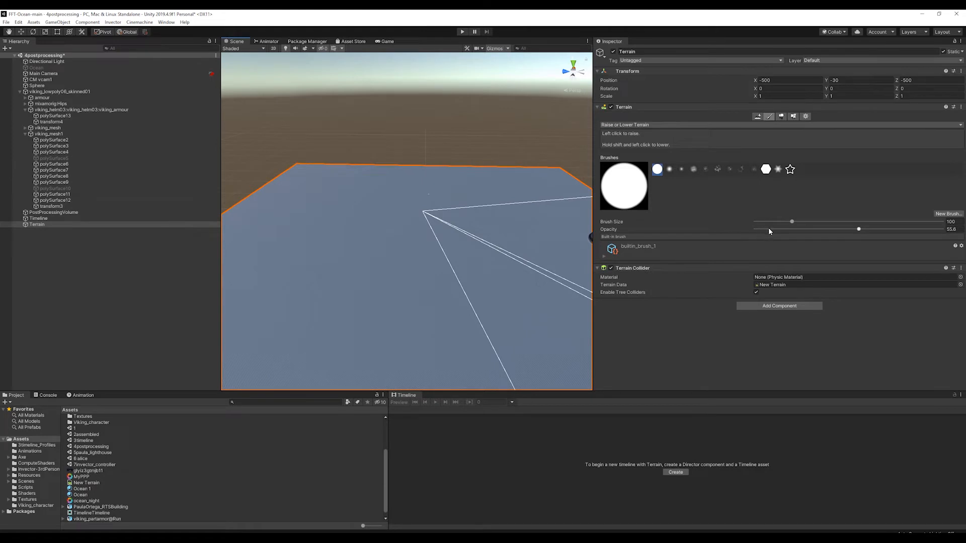
# Raise a first row of hills near the terrain's far edge with the soft round brush at size 235 and opacity 6
pyautogui.moveTo(769, 228); pyautogui.dragTo(765, 229)
pyautogui.click(669, 170)
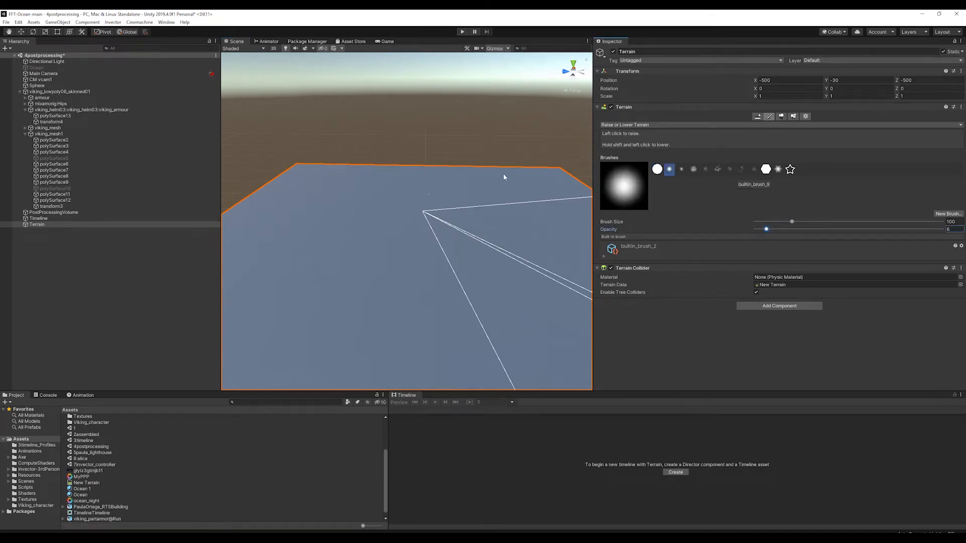
pyautogui.scroll(-3, 436, 191)
pyautogui.moveTo(425, 188)
pyautogui.keyDown('alt'); pyautogui.mouseDown()
pyautogui.moveTo(403, 192)
pyautogui.moveTo(417, 188)
pyautogui.mouseUp(); pyautogui.keyUp('alt')
pyautogui.scroll(3, 413, 194)
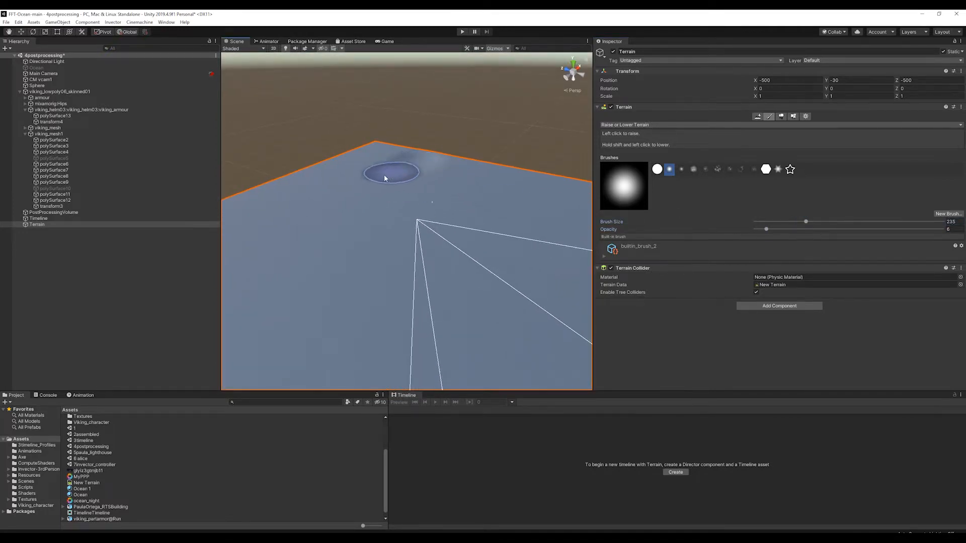
pyautogui.moveTo(385, 172); pyautogui.dragTo(306, 196)
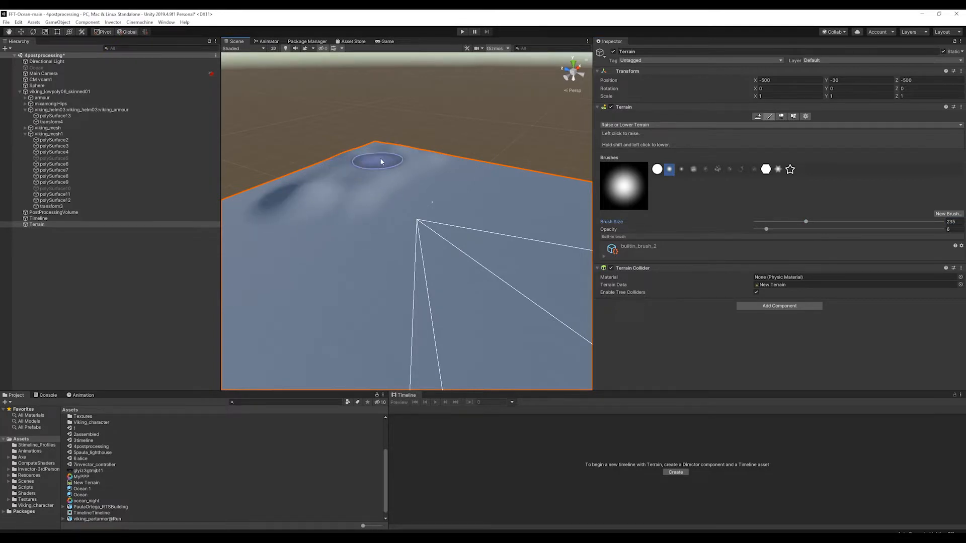
# Extend the rolling hills across the land side behind the viking using the same soft round brush
pyautogui.keyDown('alt'); pyautogui.moveTo(377, 226); pyautogui.dragTo(451, 223); pyautogui.keyUp('alt')
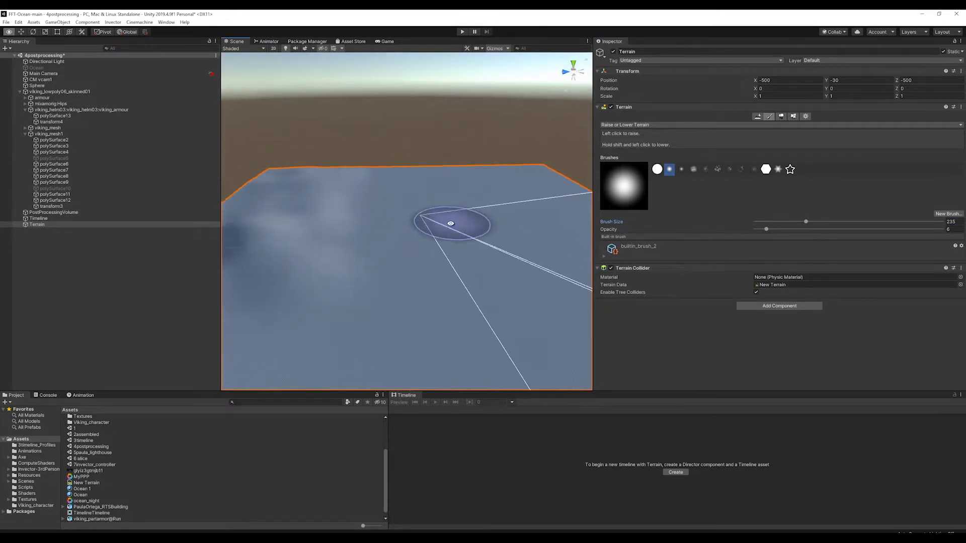
pyautogui.scroll(5, 451, 226)
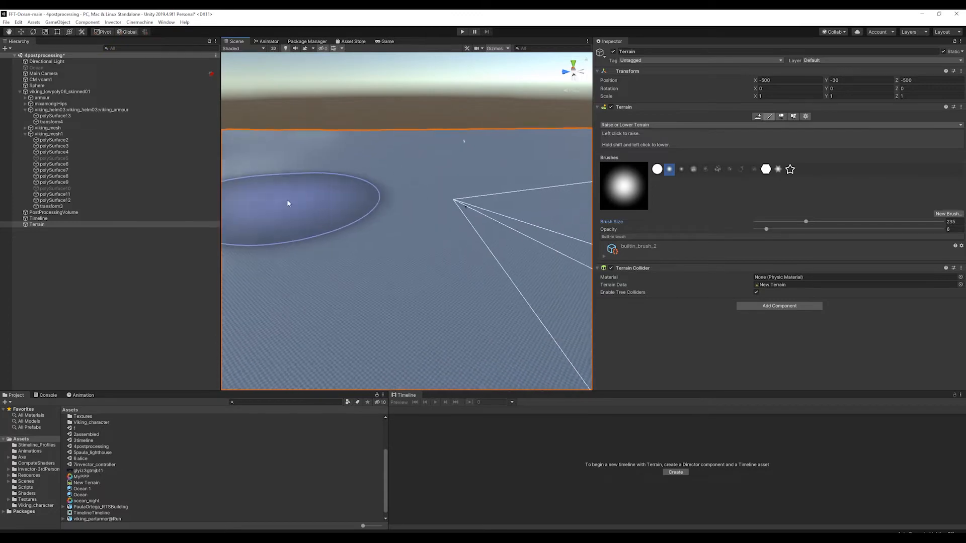
pyautogui.scroll(-4, 288, 203)
pyautogui.moveTo(384, 159)
pyautogui.mouseDown()
pyautogui.moveTo(352, 222)
pyautogui.moveTo(354, 151)
pyautogui.moveTo(332, 158)
pyautogui.moveTo(358, 200)
pyautogui.moveTo(276, 174)
pyautogui.moveTo(421, 175)
pyautogui.moveTo(334, 198)
pyautogui.moveTo(509, 179)
pyautogui.moveTo(431, 168)
pyautogui.mouseUp()
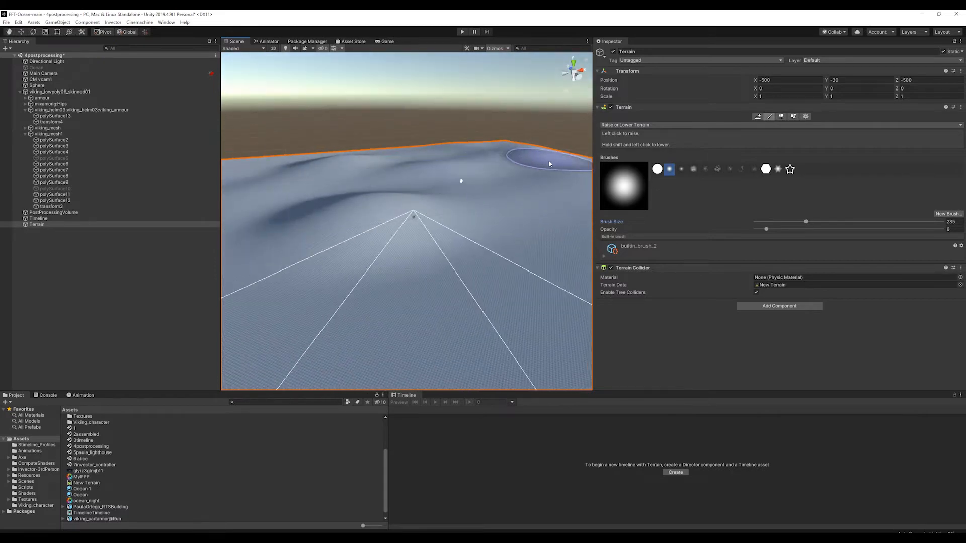
pyautogui.moveTo(340, 173); pyautogui.dragTo(461, 160, button='middle')
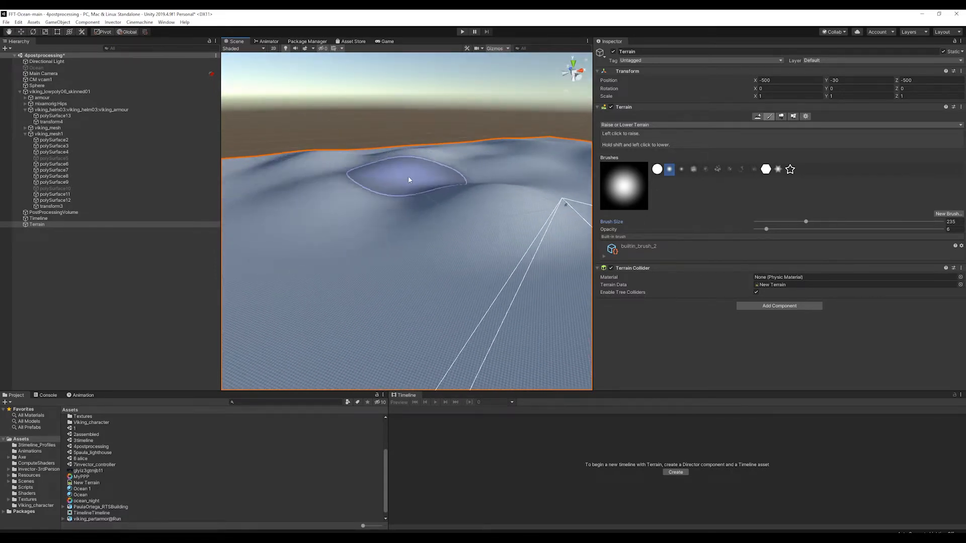
pyautogui.moveTo(318, 199)
pyautogui.keyDown('alt'); pyautogui.mouseDown()
pyautogui.moveTo(452, 154)
pyautogui.moveTo(264, 145)
pyautogui.moveTo(300, 186)
pyautogui.mouseUp(); pyautogui.keyUp('alt')
pyautogui.moveTo(356, 199)
pyautogui.mouseDown()
pyautogui.moveTo(243, 211)
pyautogui.moveTo(264, 172)
pyautogui.mouseUp()
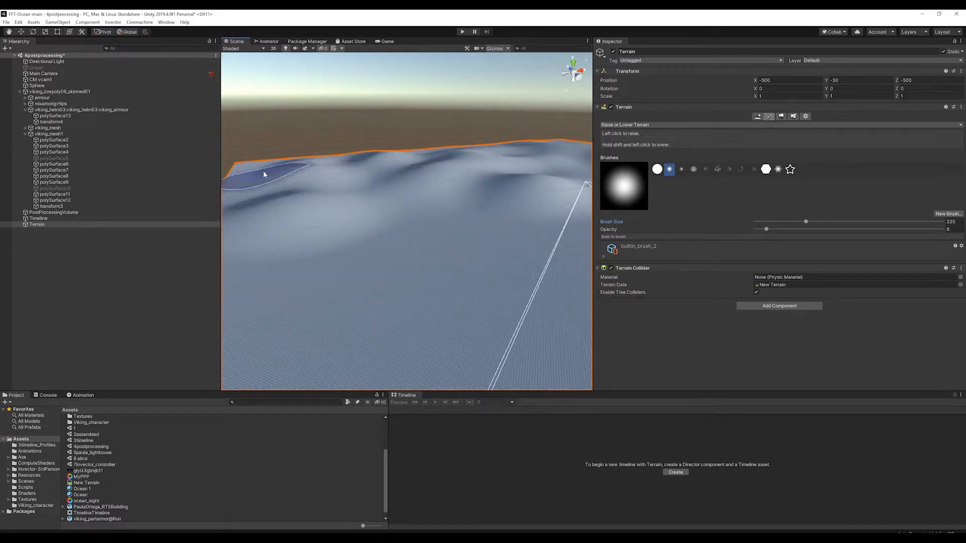
# Break up the smooth hills with irregular bumps using the patchy brush builtin_brush_8
pyautogui.click(742, 170)
pyautogui.moveTo(403, 177)
pyautogui.mouseDown()
pyautogui.moveTo(352, 183)
pyautogui.moveTo(281, 172)
pyautogui.moveTo(442, 158)
pyautogui.moveTo(407, 169)
pyautogui.moveTo(393, 153)
pyautogui.moveTo(333, 155)
pyautogui.mouseUp()
pyautogui.click(333, 155)
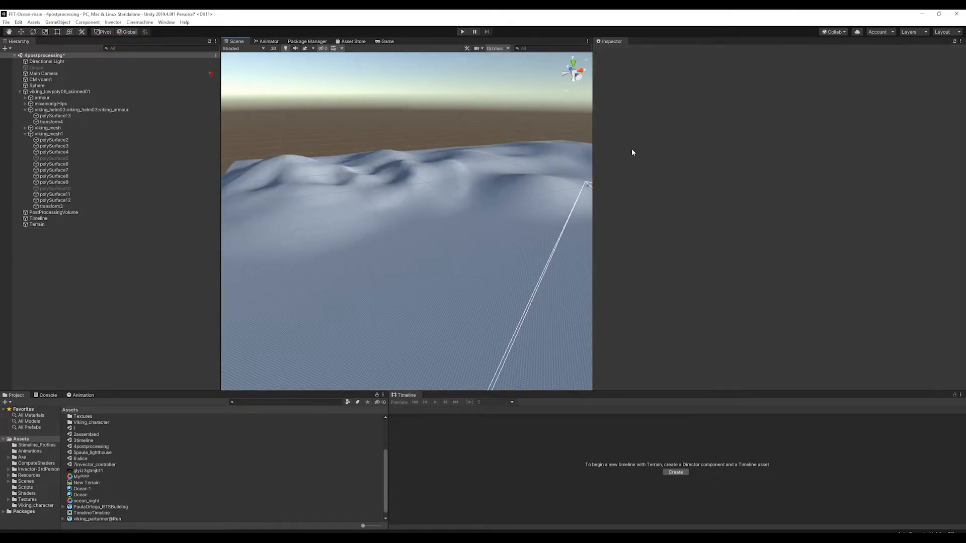
# Reselect the terrain and raise taller peaks on the distant skyline with the soft brush builtin_brush_2
pyautogui.keyDown('alt'); pyautogui.moveTo(414, 183); pyautogui.dragTo(487, 235); pyautogui.keyUp('alt')
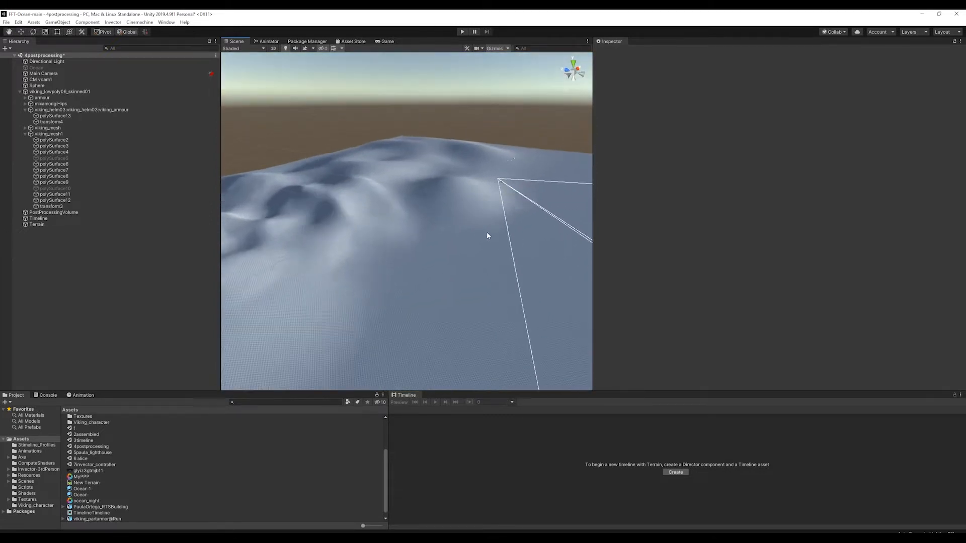
pyautogui.scroll(4, 487, 233)
pyautogui.moveTo(496, 233); pyautogui.dragTo(328, 295, button='middle')
pyautogui.scroll(2, 562, 219)
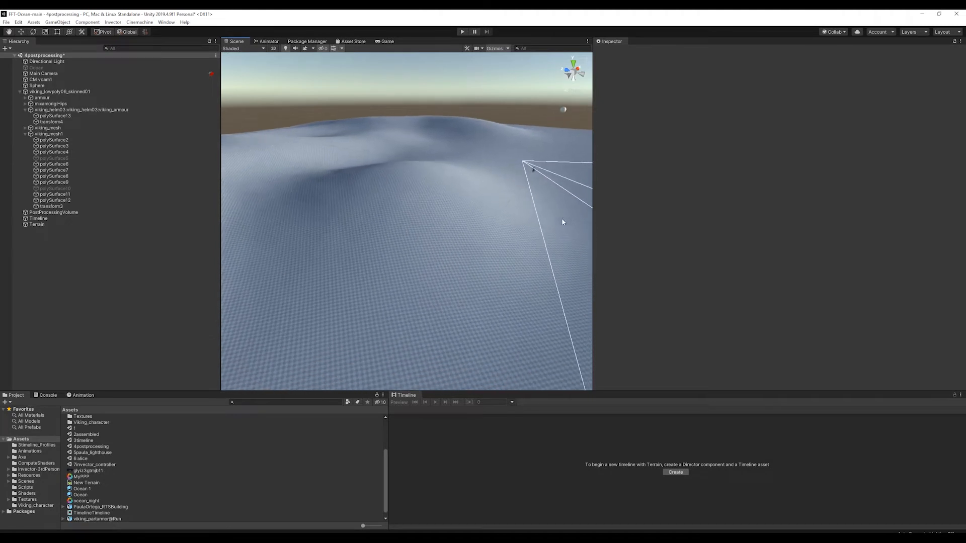
pyautogui.keyDown('alt'); pyautogui.moveTo(524, 207); pyautogui.dragTo(517, 201); pyautogui.keyUp('alt')
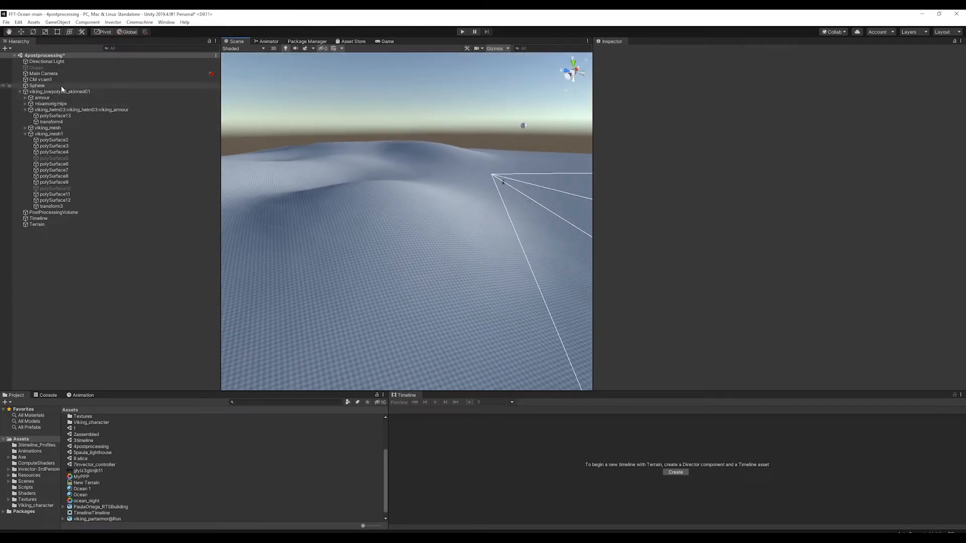
pyautogui.click(50, 224)
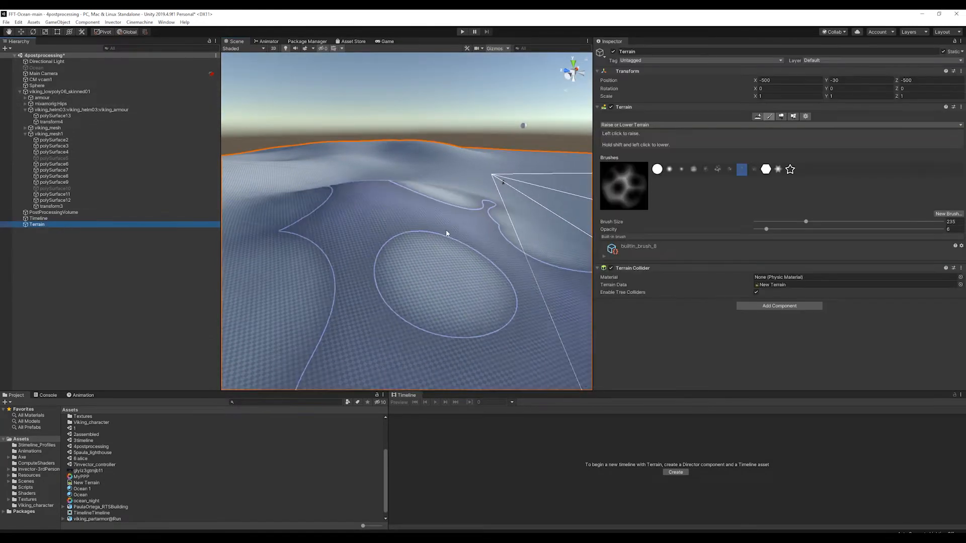
pyautogui.click(670, 170)
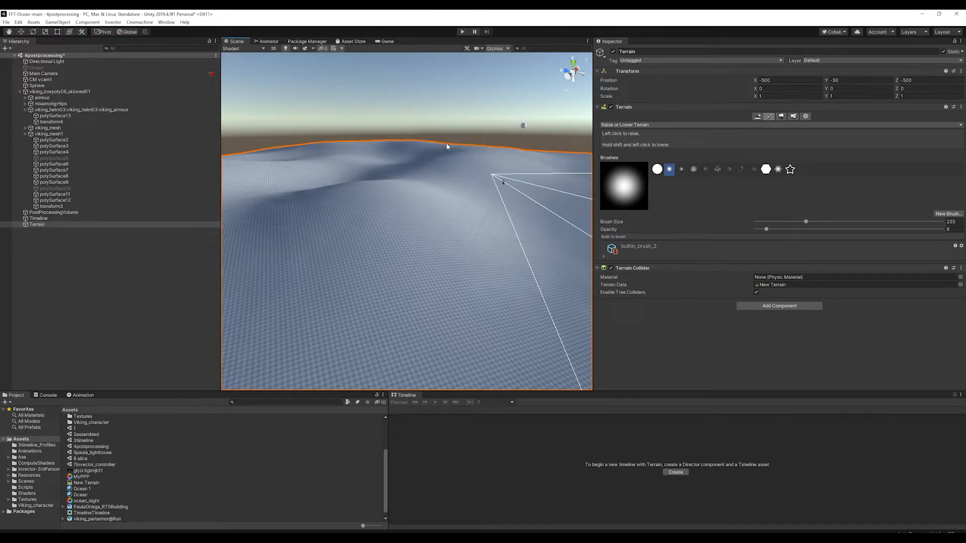
pyautogui.click(293, 149)
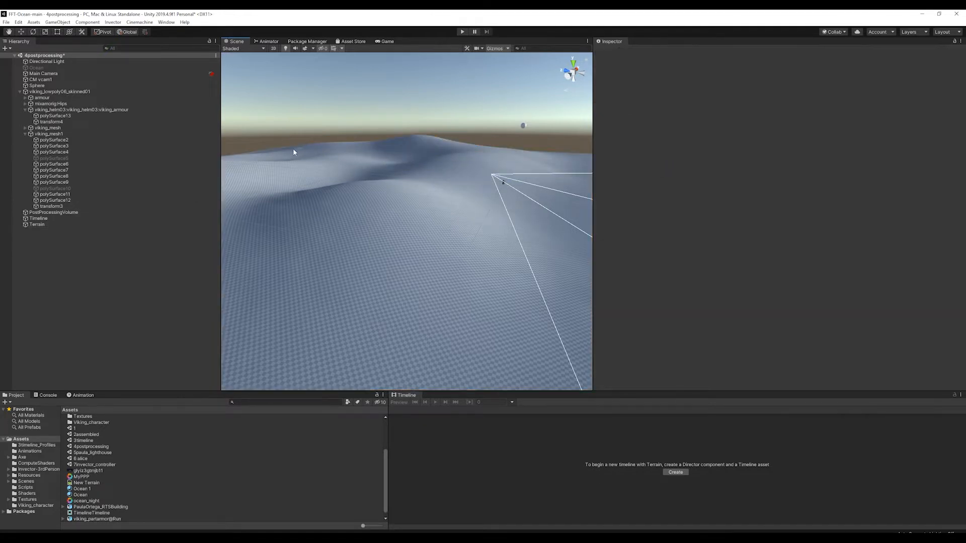
pyautogui.click(305, 151)
pyautogui.moveTo(313, 149)
pyautogui.mouseDown()
pyautogui.moveTo(298, 140)
pyautogui.moveTo(348, 138)
pyautogui.mouseUp()
# Raise the low gaps along the horizon ridge beside the tall peak
pyautogui.moveTo(407, 187); pyautogui.dragTo(314, 184, button='right')
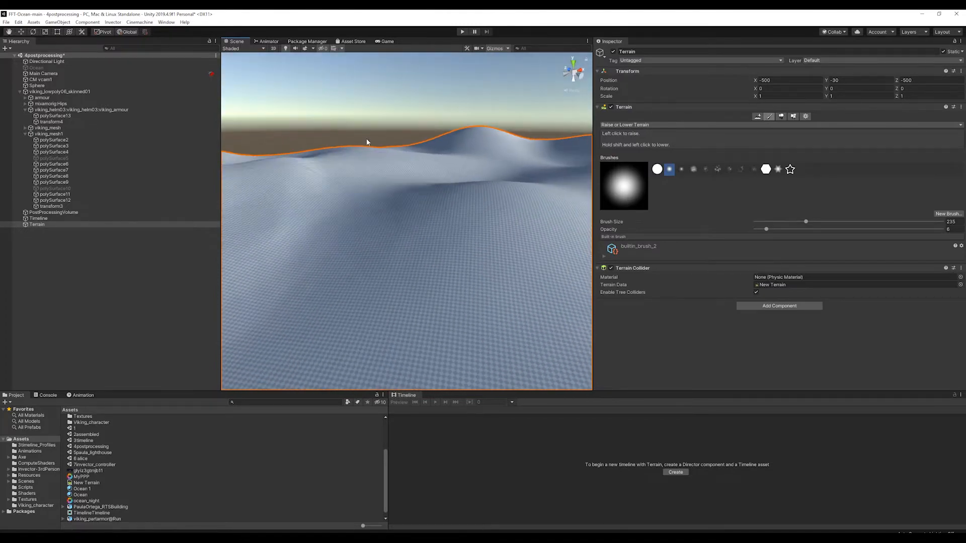
pyautogui.moveTo(404, 150); pyautogui.dragTo(391, 137)
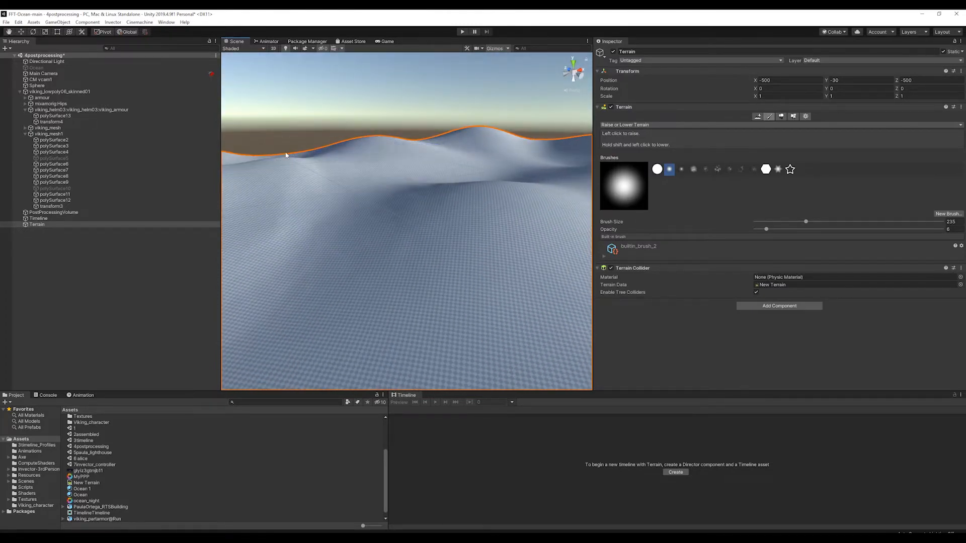
pyautogui.moveTo(277, 158); pyautogui.dragTo(277, 158)
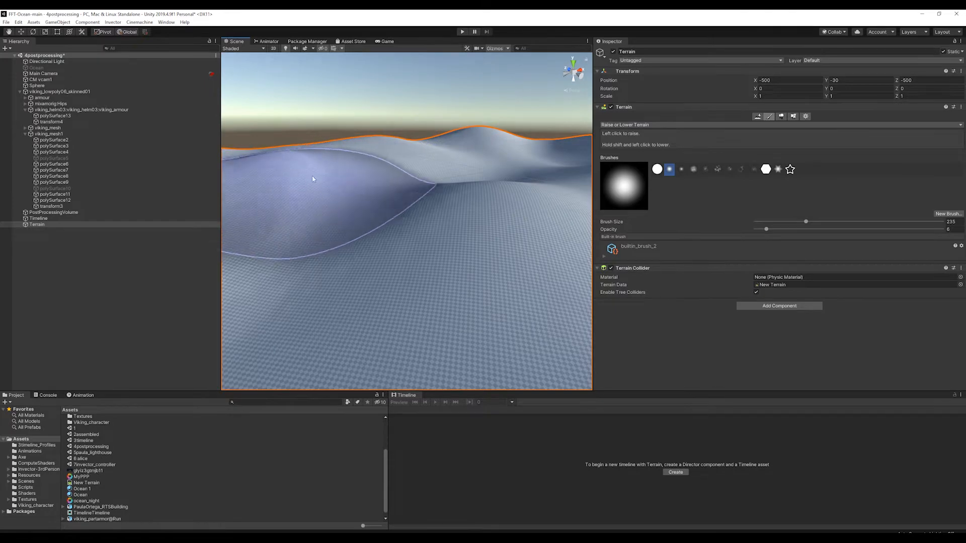
# Raise the terrain's outer border along the hilly side up to the far corner with the soft brush
pyautogui.scroll(-2, 322, 180)
pyautogui.scroll(-8, 355, 209)
pyautogui.keyDown('alt'); pyautogui.moveTo(364, 213); pyautogui.dragTo(483, 254); pyautogui.keyUp('alt')
pyautogui.moveTo(473, 251); pyautogui.dragTo(449, 215, button='middle')
pyautogui.moveTo(310, 283)
pyautogui.mouseDown()
pyautogui.moveTo(261, 290)
pyautogui.moveTo(246, 263)
pyautogui.mouseUp()
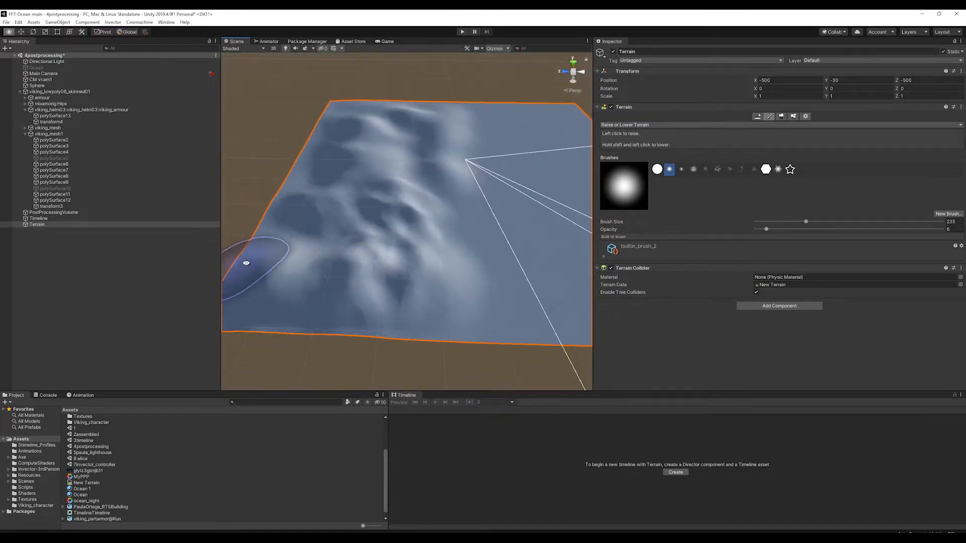
pyautogui.moveTo(246, 263); pyautogui.dragTo(318, 262, button='middle')
pyautogui.moveTo(320, 299); pyautogui.dragTo(319, 235)
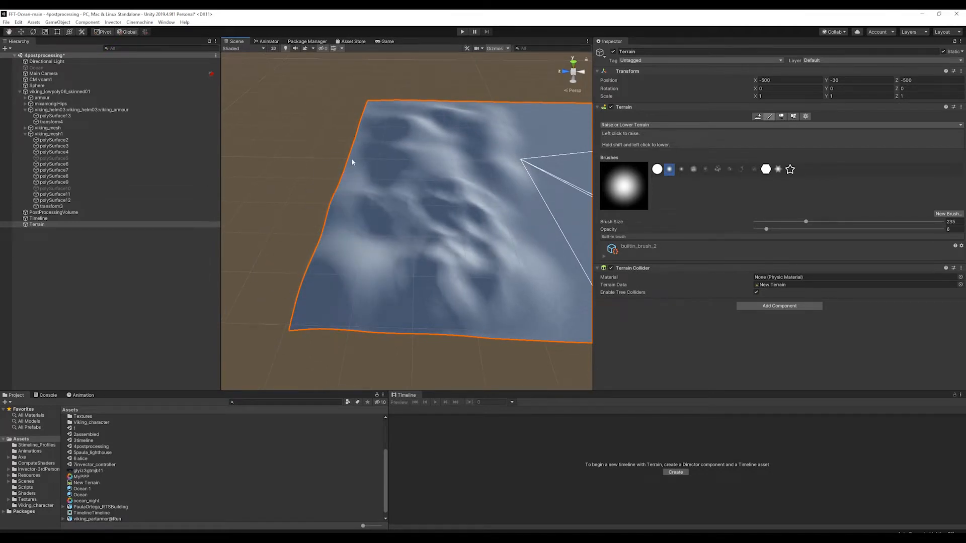
pyautogui.moveTo(351, 158); pyautogui.dragTo(351, 172)
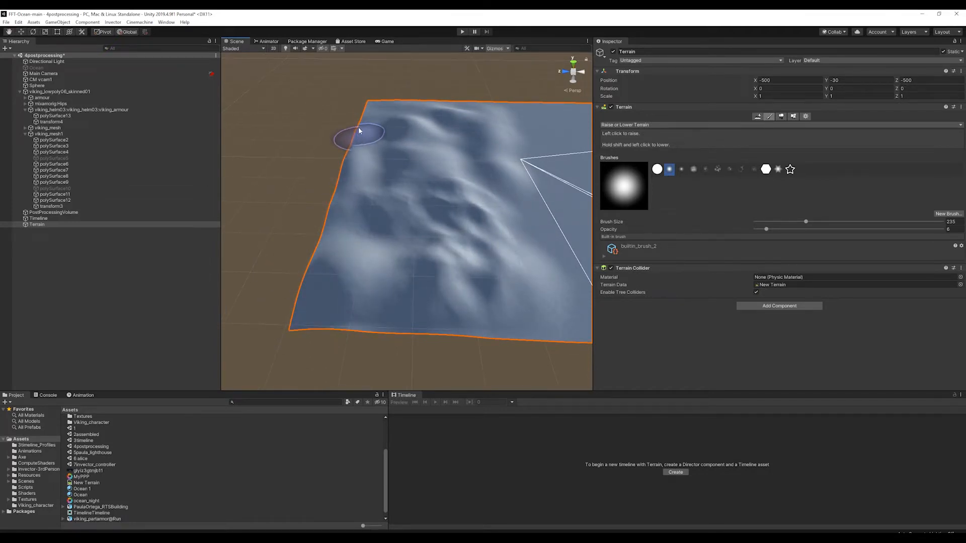
pyautogui.moveTo(359, 130); pyautogui.dragTo(371, 109)
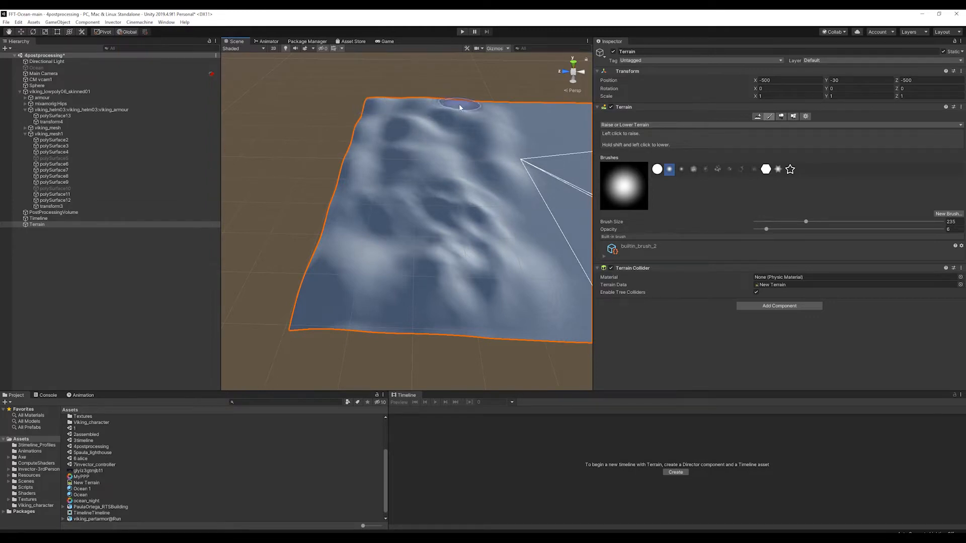
# Roughen the smooth ridge along the terrain's hilly edge with irregular bumps using the brush builtin_brush_6
pyautogui.keyDown('alt'); pyautogui.moveTo(480, 138); pyautogui.dragTo(176, 50); pyautogui.keyUp('alt')
pyautogui.moveTo(405, 135)
pyautogui.keyDown('alt'); pyautogui.mouseDown()
pyautogui.moveTo(476, 132)
pyautogui.moveTo(421, 189)
pyautogui.moveTo(457, 248)
pyautogui.mouseUp(); pyautogui.keyUp('alt')
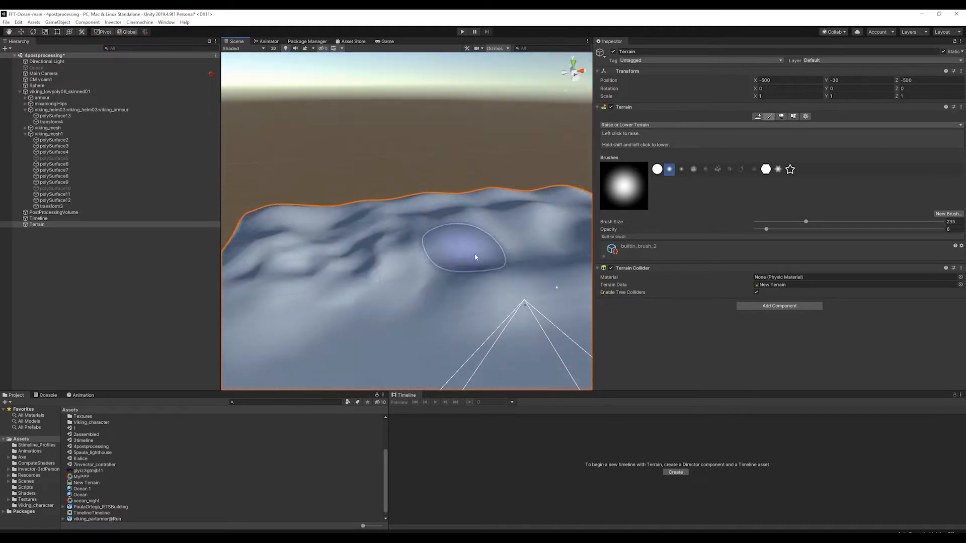
pyautogui.click(717, 170)
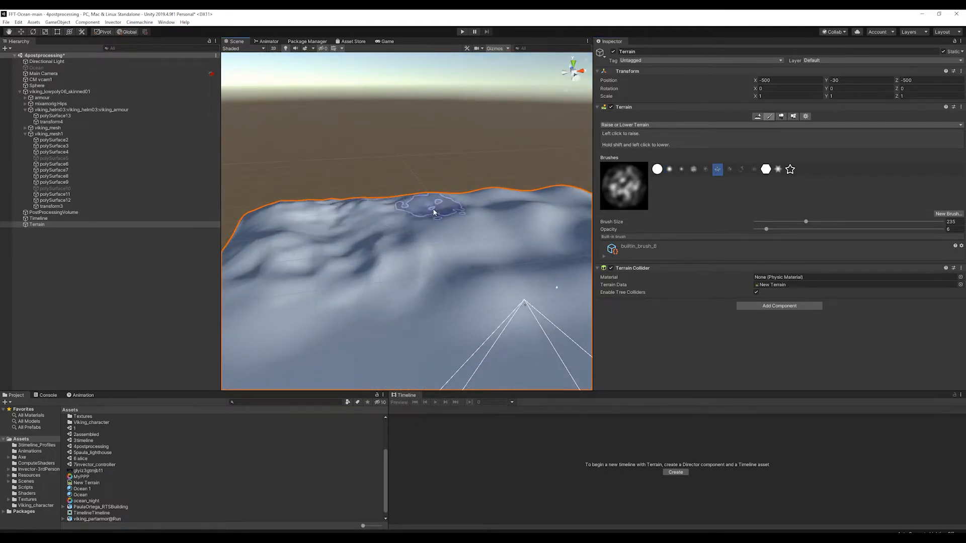
pyautogui.moveTo(433, 212)
pyautogui.mouseDown()
pyautogui.moveTo(442, 202)
pyautogui.moveTo(428, 199)
pyautogui.moveTo(546, 201)
pyautogui.moveTo(548, 233)
pyautogui.mouseUp()
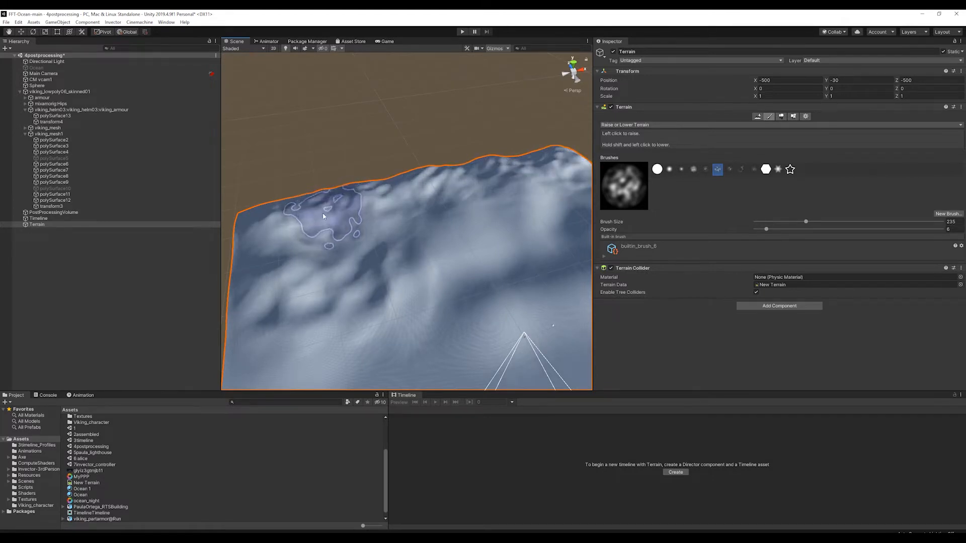
pyautogui.moveTo(508, 183)
pyautogui.keyDown('alt'); pyautogui.mouseDown()
pyautogui.moveTo(535, 234)
pyautogui.moveTo(583, 188)
pyautogui.mouseUp(); pyautogui.keyUp('alt')
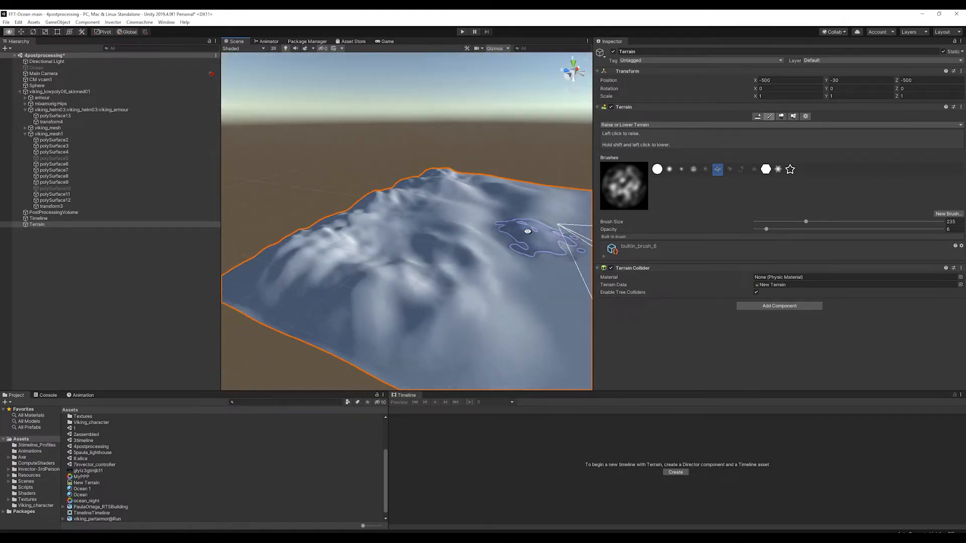
# Switch to the soft brush builtin_brush_2 and inspect the hills around the camera from several low angles
pyautogui.moveTo(526, 231); pyautogui.dragTo(418, 249, button='middle')
pyautogui.click(669, 170)
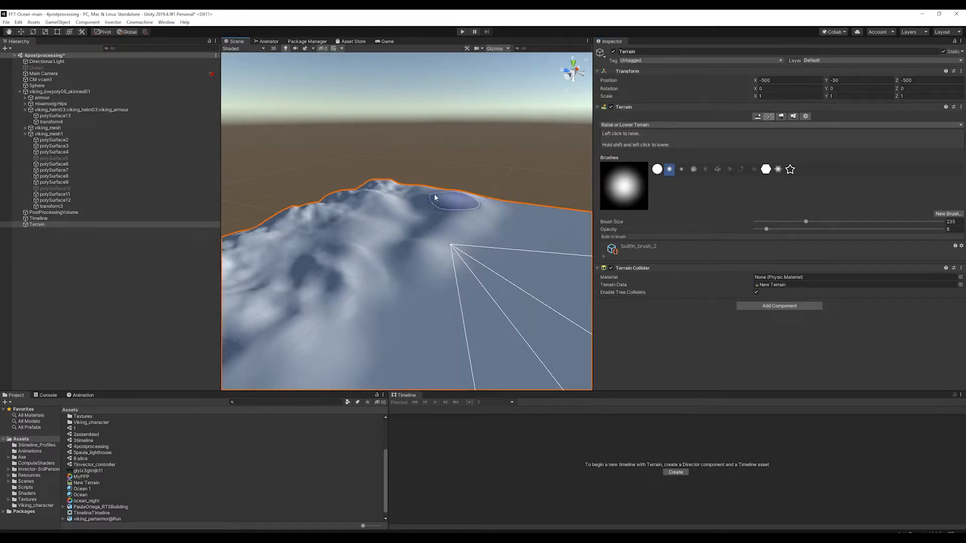
pyautogui.scroll(3, 437, 227)
pyautogui.moveTo(444, 231)
pyautogui.keyDown('alt'); pyautogui.mouseDown()
pyautogui.moveTo(456, 204)
pyautogui.moveTo(460, 243)
pyautogui.mouseUp(); pyautogui.keyUp('alt')
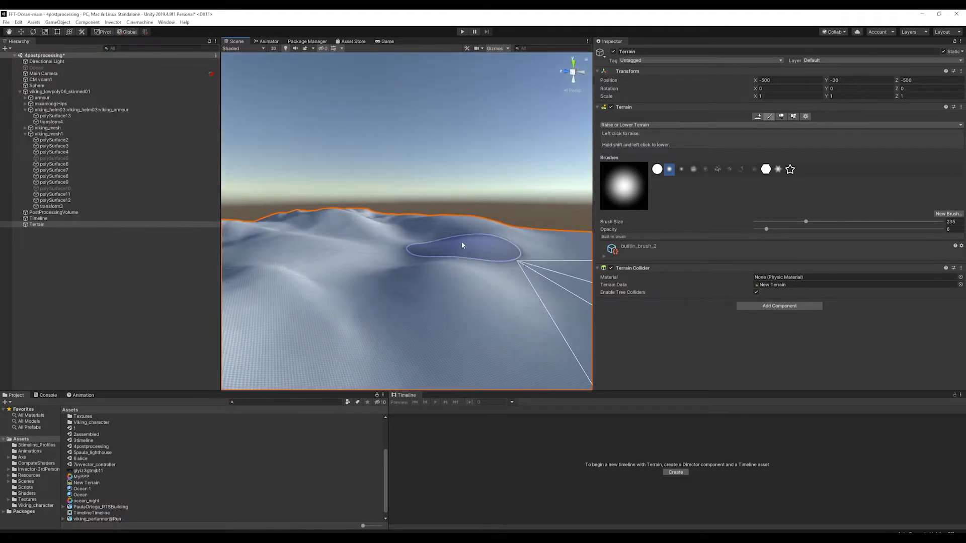
pyautogui.keyDown('alt'); pyautogui.moveTo(423, 287); pyautogui.dragTo(431, 261); pyautogui.keyUp('alt')
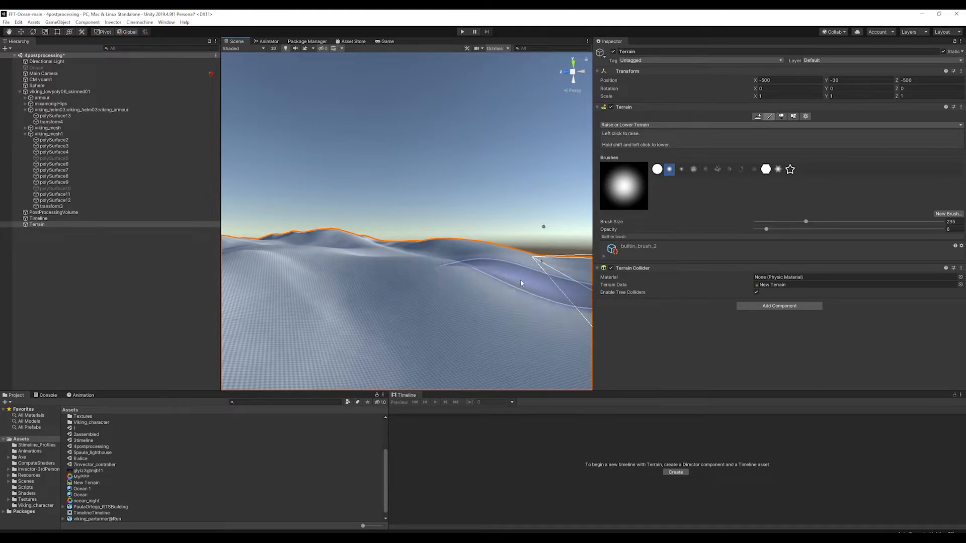
pyautogui.keyDown('alt'); pyautogui.moveTo(537, 272); pyautogui.dragTo(451, 298); pyautogui.keyUp('alt')
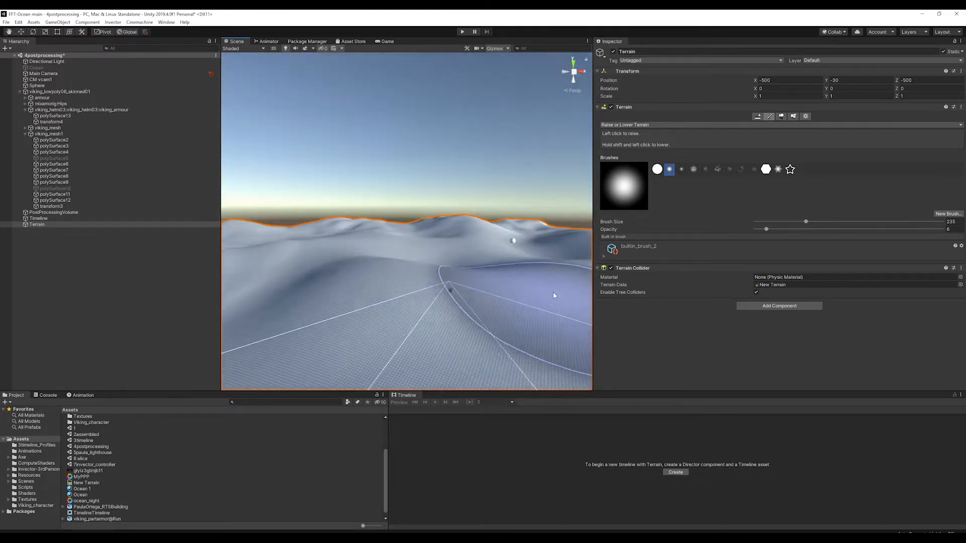
pyautogui.moveTo(559, 262)
pyautogui.mouseDown(button='middle')
pyautogui.moveTo(439, 265)
pyautogui.moveTo(426, 240)
pyautogui.mouseUp(button='middle')
pyautogui.keyDown('alt'); pyautogui.moveTo(426, 240); pyautogui.dragTo(393, 216); pyautogui.keyUp('alt')
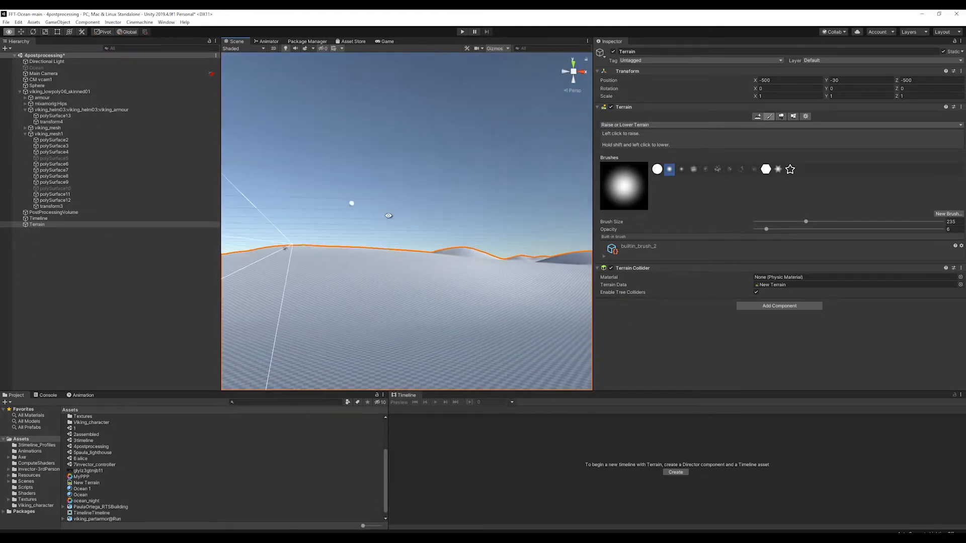
pyautogui.keyDown('alt'); pyautogui.moveTo(472, 292); pyautogui.dragTo(461, 306); pyautogui.keyUp('alt')
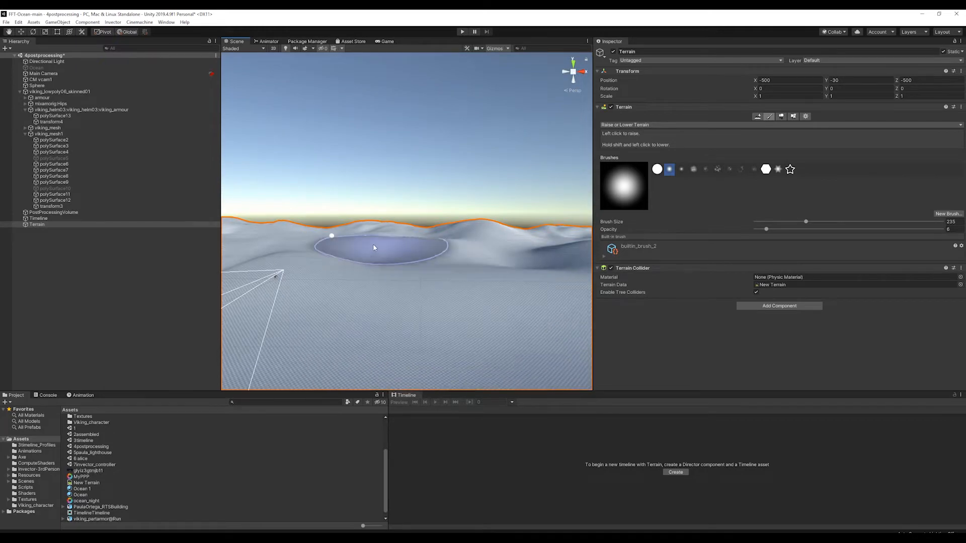
pyautogui.keyDown('alt'); pyautogui.moveTo(512, 273); pyautogui.dragTo(489, 264); pyautogui.keyUp('alt')
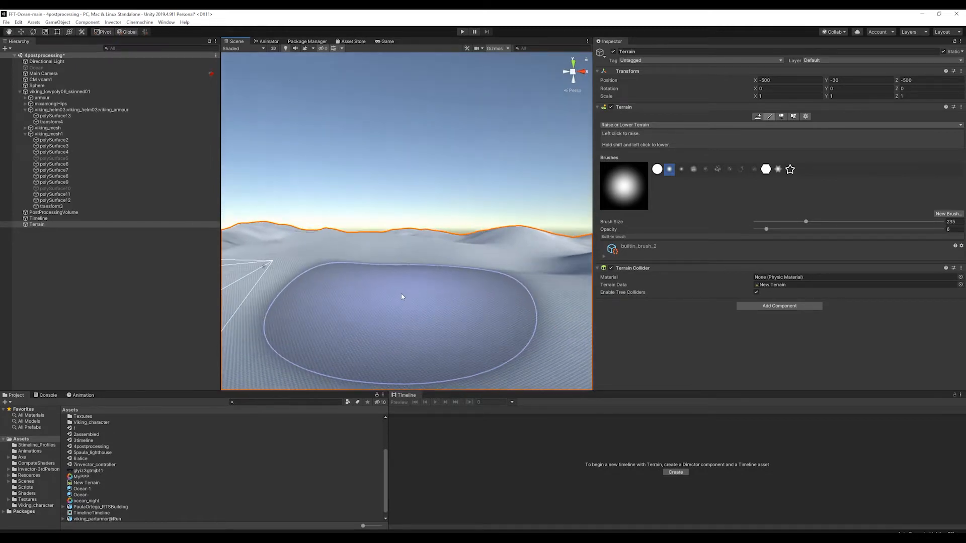
pyautogui.moveTo(541, 317)
pyautogui.keyDown('alt'); pyautogui.mouseDown()
pyautogui.moveTo(410, 256)
pyautogui.moveTo(387, 261)
pyautogui.moveTo(412, 248)
pyautogui.moveTo(473, 253)
pyautogui.moveTo(460, 270)
pyautogui.mouseUp(); pyautogui.keyUp('alt')
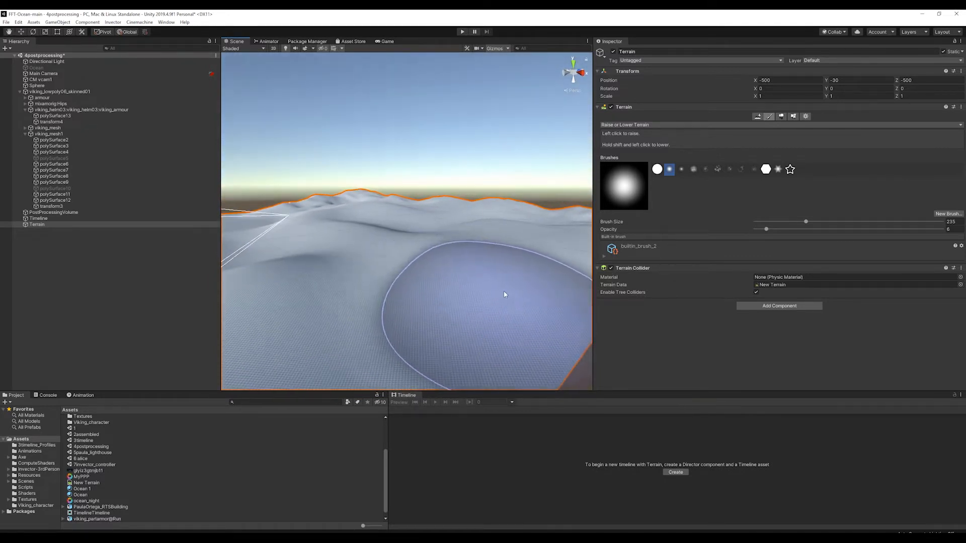
pyautogui.moveTo(506, 293)
pyautogui.keyDown('alt'); pyautogui.mouseDown()
pyautogui.moveTo(402, 239)
pyautogui.moveTo(351, 239)
pyautogui.moveTo(371, 257)
pyautogui.moveTo(469, 265)
pyautogui.moveTo(543, 216)
pyautogui.moveTo(472, 237)
pyautogui.mouseUp(); pyautogui.keyUp('alt')
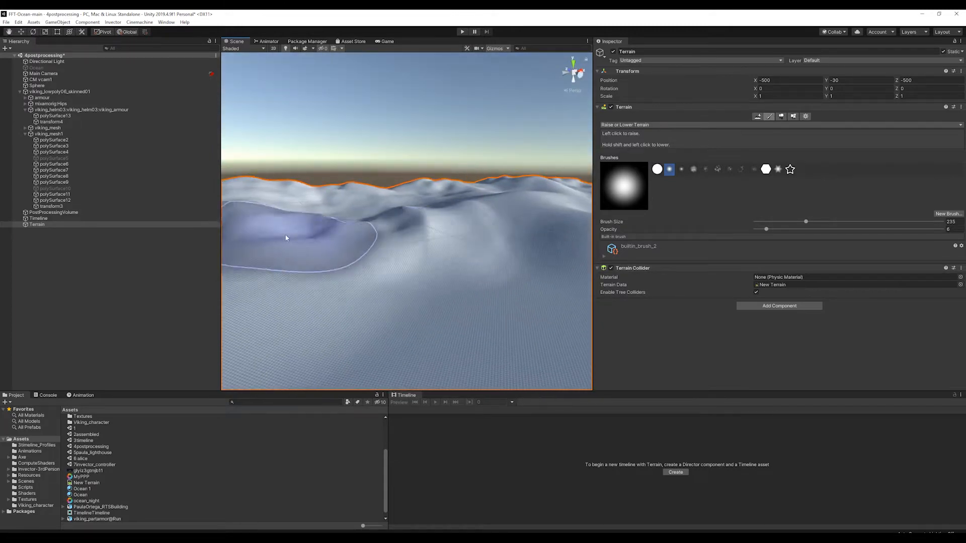
pyautogui.moveTo(287, 237)
pyautogui.mouseDown(button='middle')
pyautogui.moveTo(518, 221)
pyautogui.moveTo(323, 216)
pyautogui.mouseUp(button='middle')
pyautogui.moveTo(440, 222); pyautogui.dragTo(341, 250, button='middle')
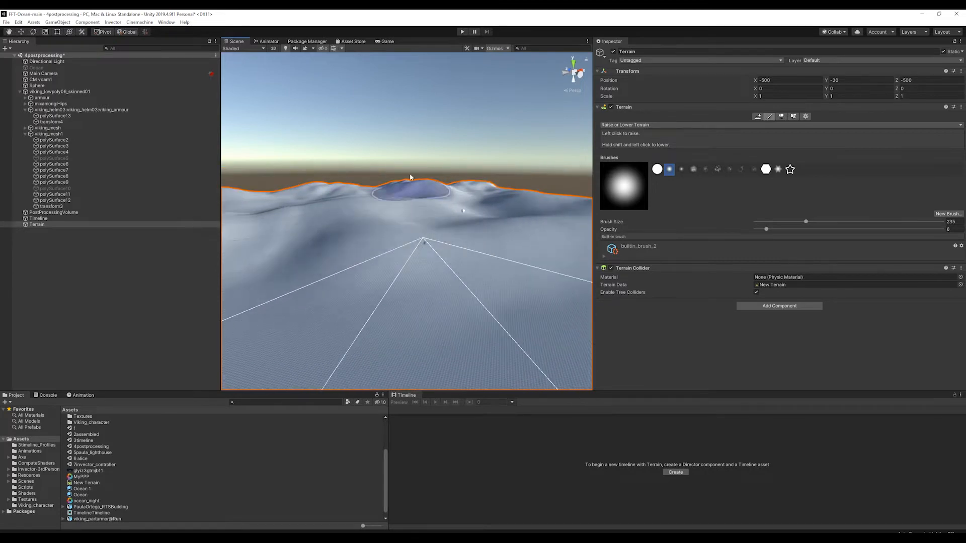
# Select Main Camera, CM vcam1 and viking_lowpoly06_skinned01 together and move them along the Z axis across the terrain
pyautogui.doubleClick(63, 74)
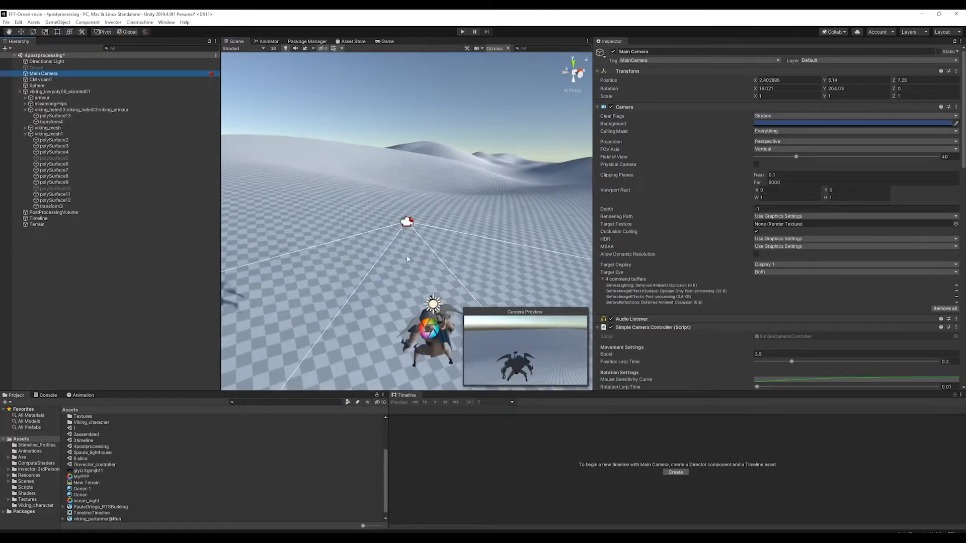
pyautogui.moveTo(421, 255)
pyautogui.keyDown('alt'); pyautogui.mouseDown()
pyautogui.moveTo(520, 267)
pyautogui.moveTo(409, 256)
pyautogui.mouseUp(); pyautogui.keyUp('alt')
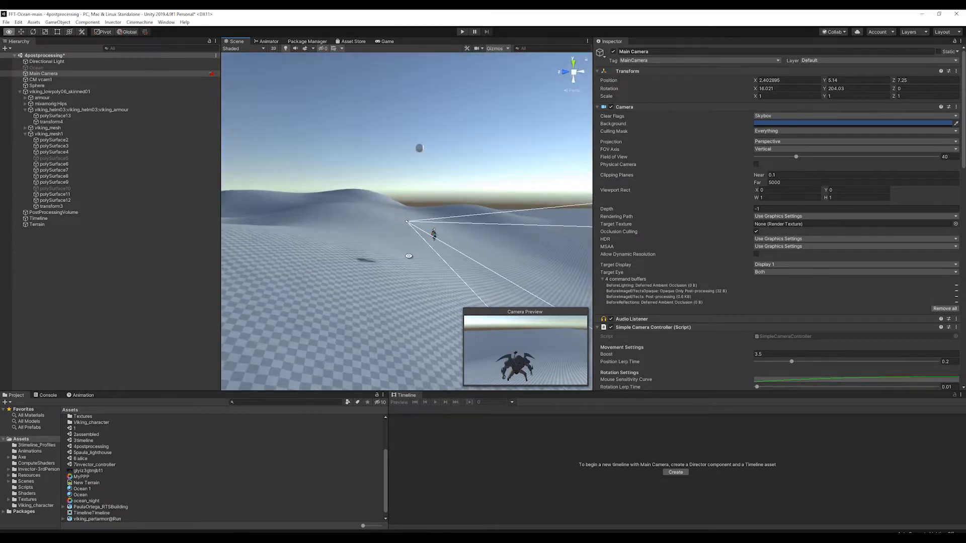
pyautogui.keyDown('ctrl'); pyautogui.click(40, 79); pyautogui.keyUp('ctrl')
pyautogui.keyDown('ctrl'); pyautogui.click(45, 92); pyautogui.keyUp('ctrl')
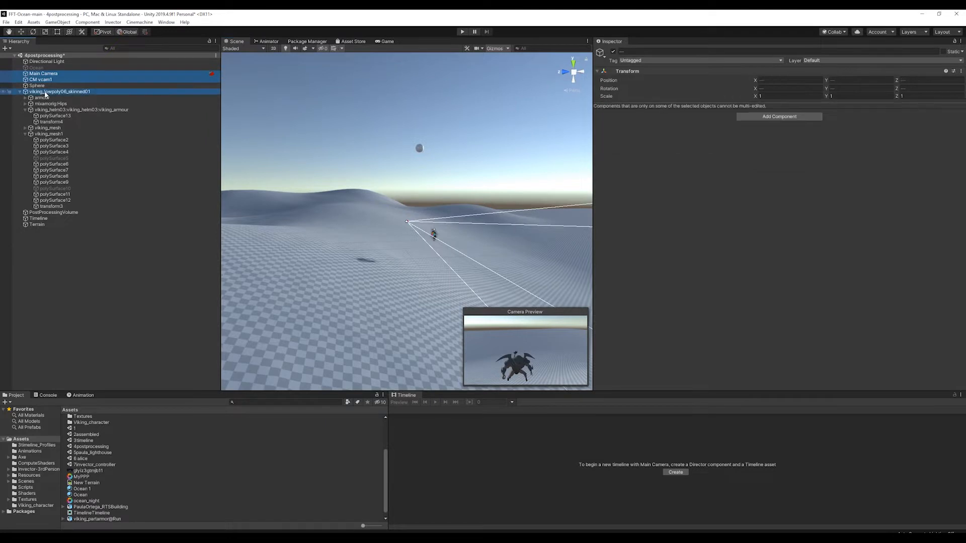
pyautogui.press('w')
pyautogui.moveTo(382, 225); pyautogui.dragTo(291, 223)
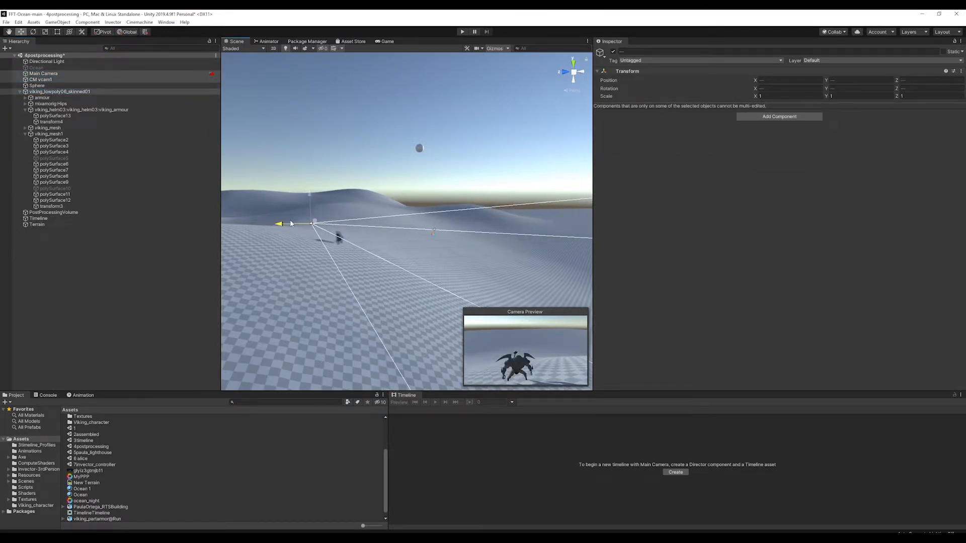
# Reselect the terrain for raising with builtin_brush_4 at opacity 2.8, try a stroke along the dune crest and undo it
pyautogui.moveTo(310, 247); pyautogui.dragTo(408, 256, button='middle')
pyautogui.keyDown('alt'); pyautogui.moveTo(407, 256); pyautogui.dragTo(206, 245); pyautogui.keyUp('alt')
pyautogui.click(424, 214)
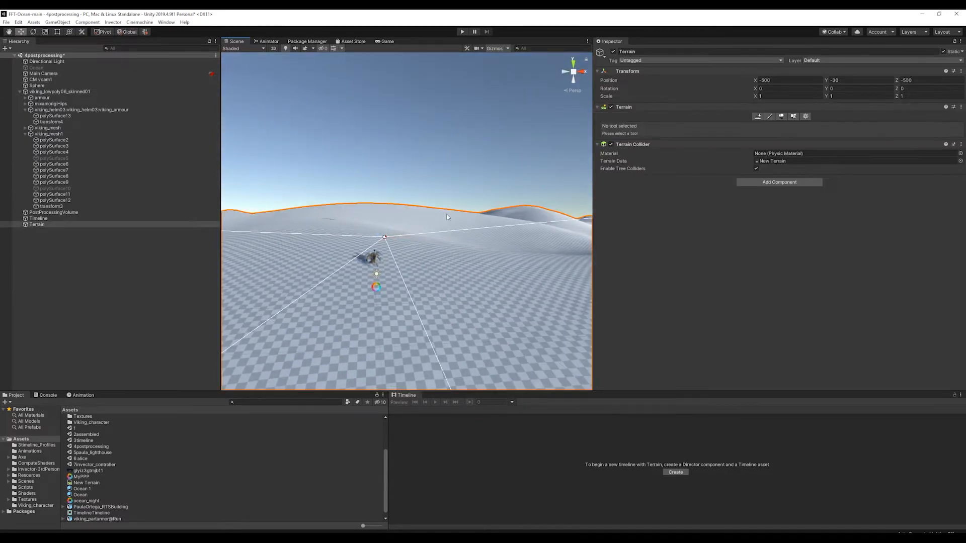
pyautogui.click(769, 117)
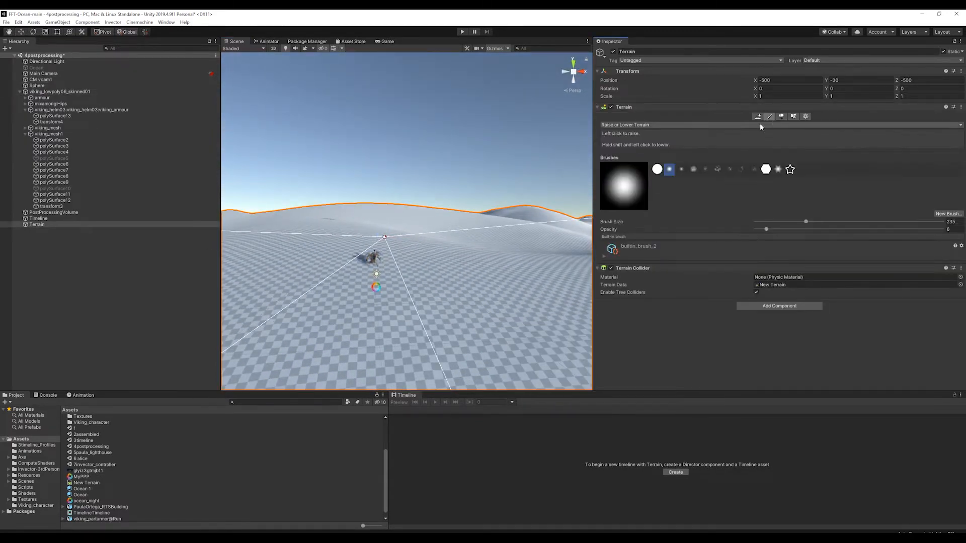
pyautogui.click(694, 169)
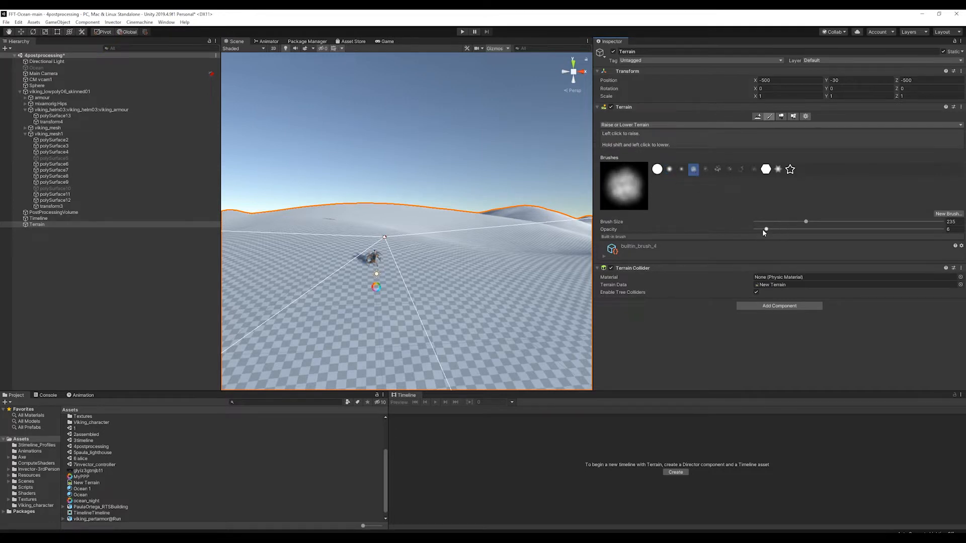
pyautogui.moveTo(763, 229); pyautogui.dragTo(760, 229)
pyautogui.moveTo(518, 216)
pyautogui.mouseDown()
pyautogui.moveTo(388, 205)
pyautogui.moveTo(407, 200)
pyautogui.mouseUp()
pyautogui.hotkey('ctrl', 'z')
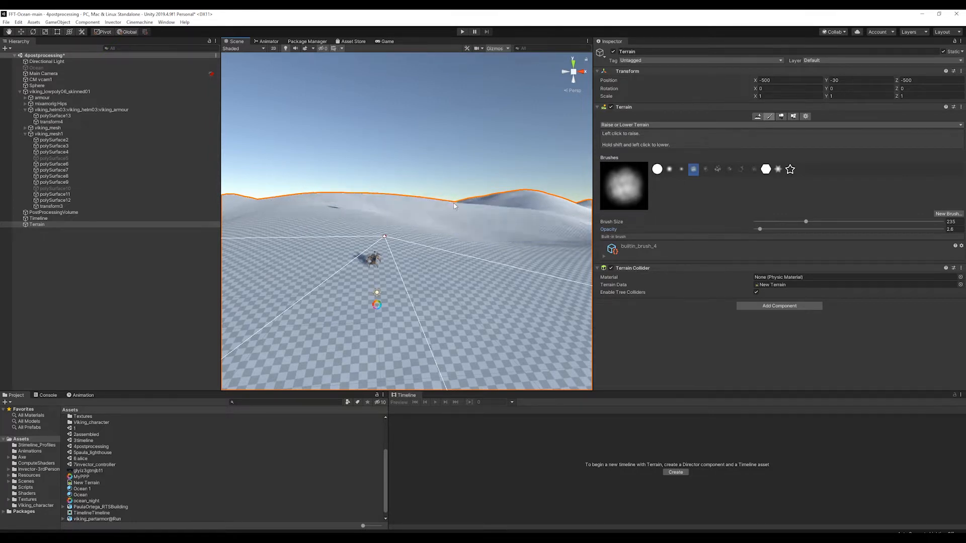
# Raise uneven ridges on the dunes behind the viking with builtin_brush_4, and switch to the soft brush builtin_brush_2
pyautogui.moveTo(366, 197)
pyautogui.mouseDown()
pyautogui.moveTo(316, 205)
pyautogui.moveTo(375, 224)
pyautogui.mouseUp()
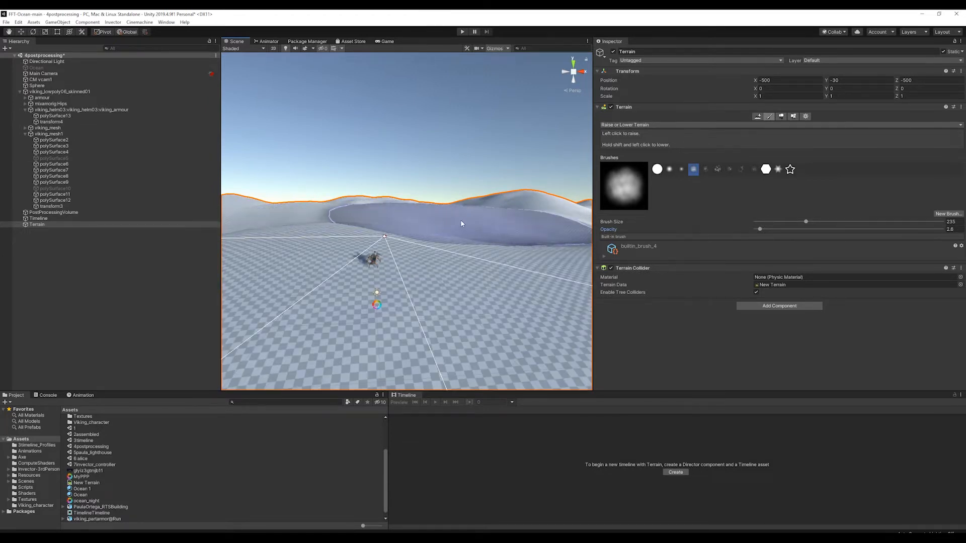
pyautogui.moveTo(416, 208)
pyautogui.keyDown('alt'); pyautogui.mouseDown()
pyautogui.moveTo(396, 206)
pyautogui.moveTo(390, 246)
pyautogui.mouseUp(); pyautogui.keyUp('alt')
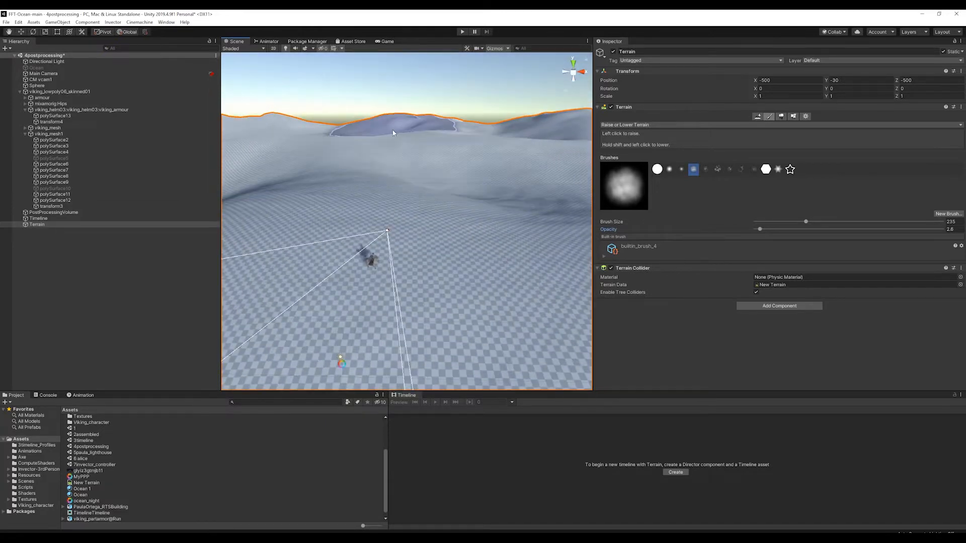
pyautogui.moveTo(378, 120)
pyautogui.mouseDown()
pyautogui.moveTo(356, 122)
pyautogui.moveTo(518, 124)
pyautogui.moveTo(493, 88)
pyautogui.moveTo(422, 86)
pyautogui.moveTo(371, 158)
pyautogui.mouseUp()
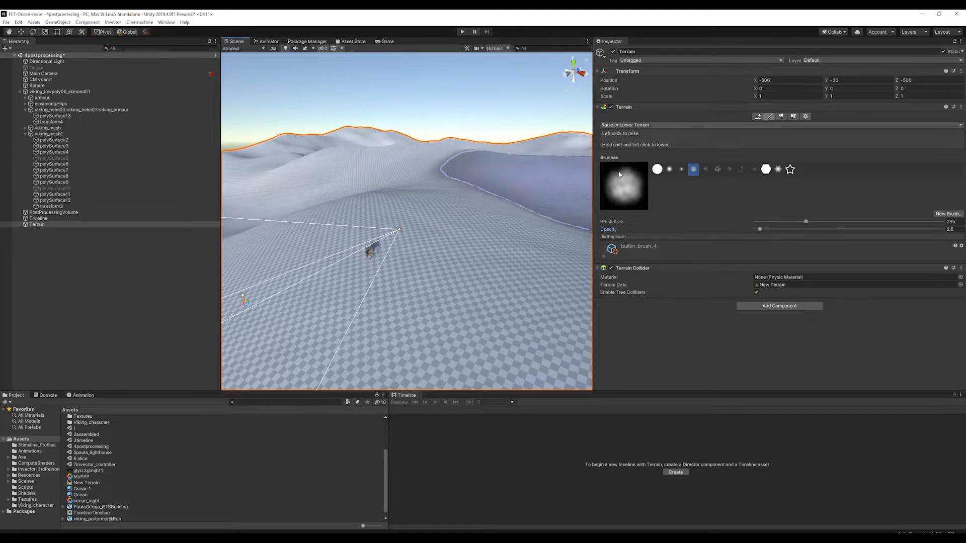
pyautogui.click(669, 169)
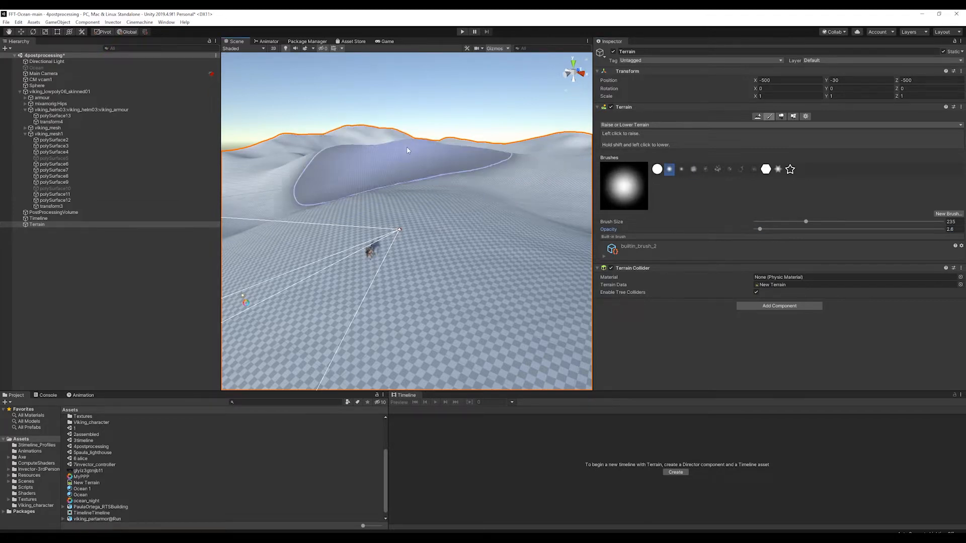
pyautogui.keyDown('alt'); pyautogui.moveTo(402, 151); pyautogui.dragTo(603, 169); pyautogui.keyUp('alt')
pyautogui.moveTo(498, 177)
pyautogui.keyDown('alt'); pyautogui.mouseDown()
pyautogui.moveTo(425, 160)
pyautogui.moveTo(472, 182)
pyautogui.moveTo(474, 223)
pyautogui.moveTo(471, 155)
pyautogui.moveTo(293, 159)
pyautogui.moveTo(523, 206)
pyautogui.mouseUp(); pyautogui.keyUp('alt')
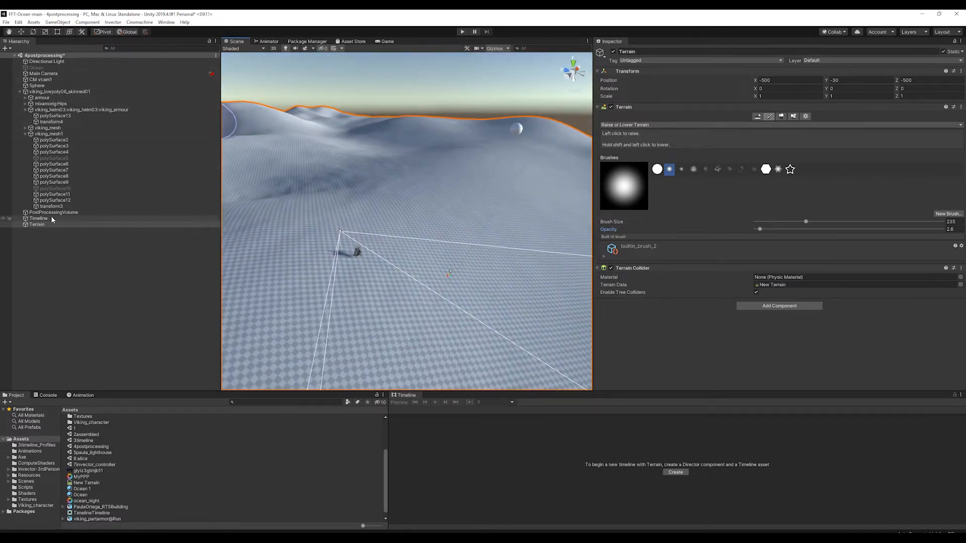
# Move the Sphere high above the hills to about X 128.9, Y 98.2, Z 15.3 and scale it uniformly to about 13.57
pyautogui.doubleClick(37, 86)
pyautogui.press('w')
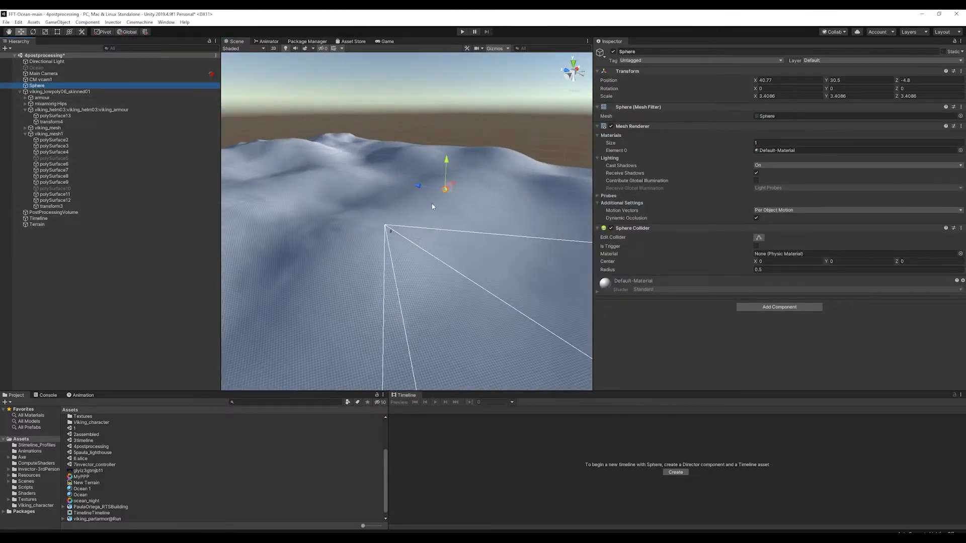
pyautogui.moveTo(447, 170); pyautogui.dragTo(448, 105)
pyautogui.keyDown('alt'); pyautogui.moveTo(409, 148); pyautogui.dragTo(437, 265); pyautogui.keyUp('alt')
pyautogui.moveTo(445, 93); pyautogui.dragTo(533, 63)
pyautogui.press('r')
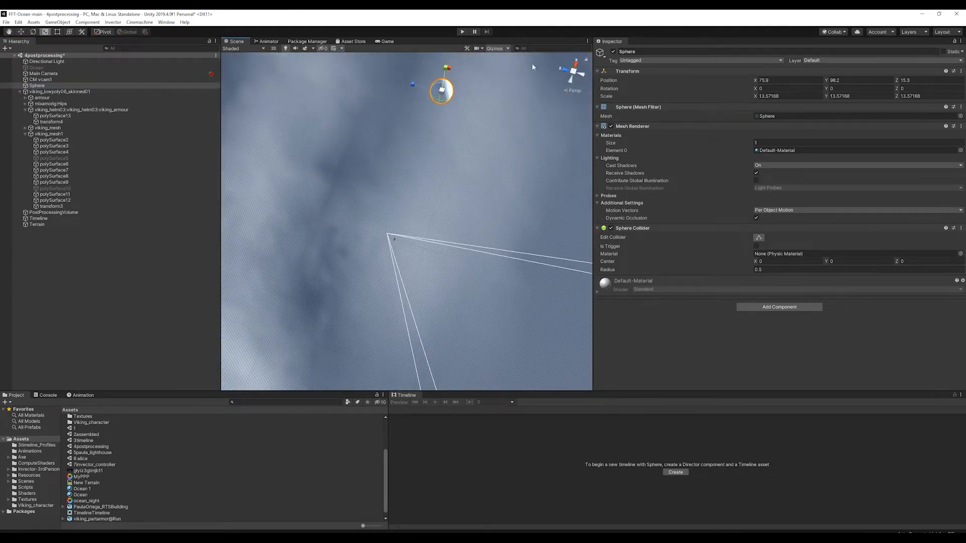
pyautogui.keyDown('alt'); pyautogui.moveTo(433, 277); pyautogui.dragTo(538, 101); pyautogui.keyUp('alt')
pyautogui.press('w')
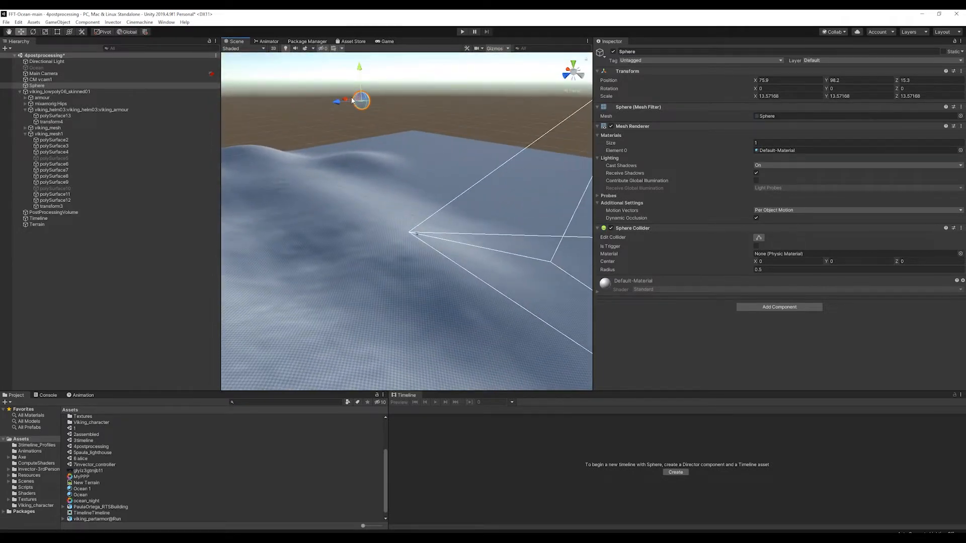
pyautogui.moveTo(352, 101); pyautogui.dragTo(314, 98)
# Frame the viking's polySurface12 mesh and examine the character from several sides against the surrounding hills
pyautogui.scroll(3, 410, 244)
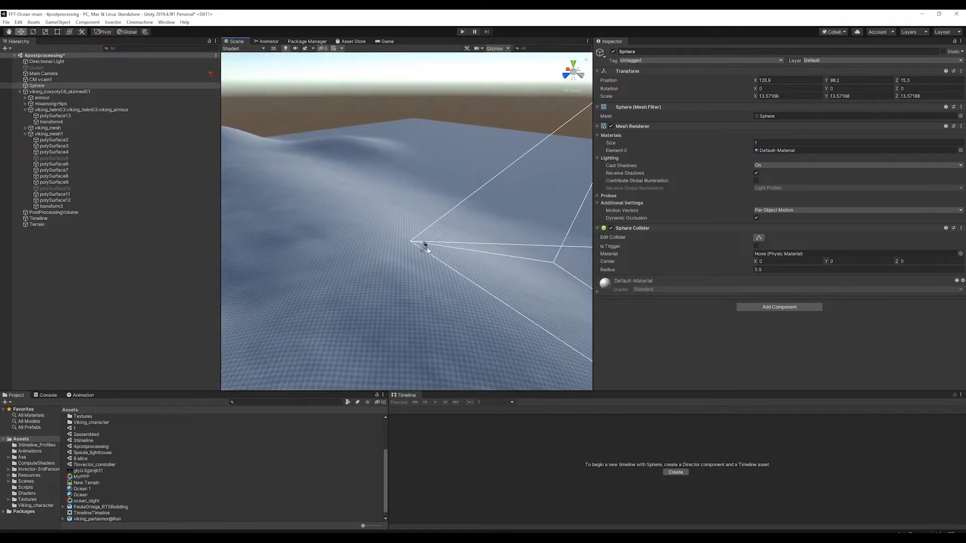
pyautogui.click(427, 249)
pyautogui.click(425, 247)
pyautogui.press('f')
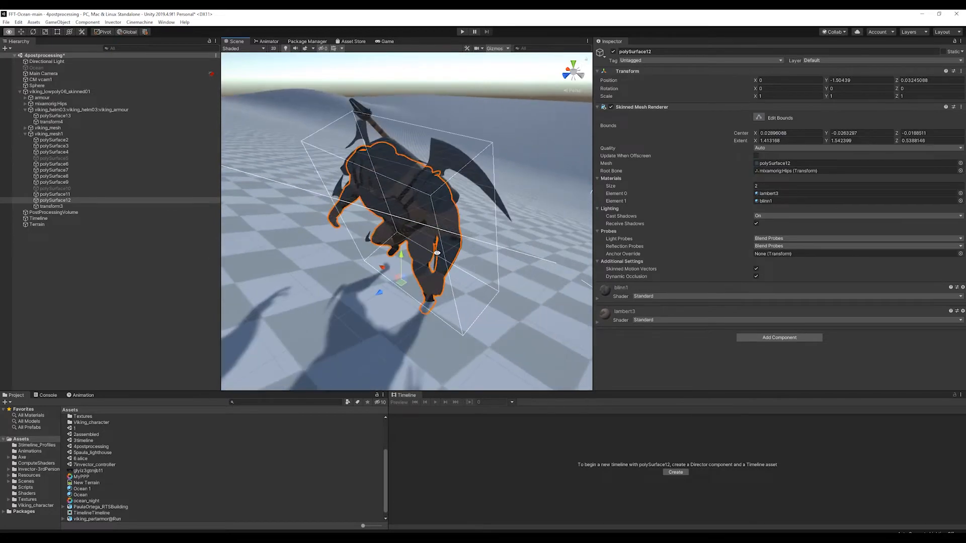
pyautogui.keyDown('alt'); pyautogui.moveTo(437, 253); pyautogui.dragTo(185, 231); pyautogui.keyUp('alt')
pyautogui.scroll(-10, 455, 262)
pyautogui.keyDown('alt'); pyautogui.moveTo(455, 261); pyautogui.dragTo(496, 205); pyautogui.keyUp('alt')
pyautogui.keyDown('alt'); pyautogui.moveTo(427, 200); pyautogui.dragTo(223, 316); pyautogui.keyUp('alt')
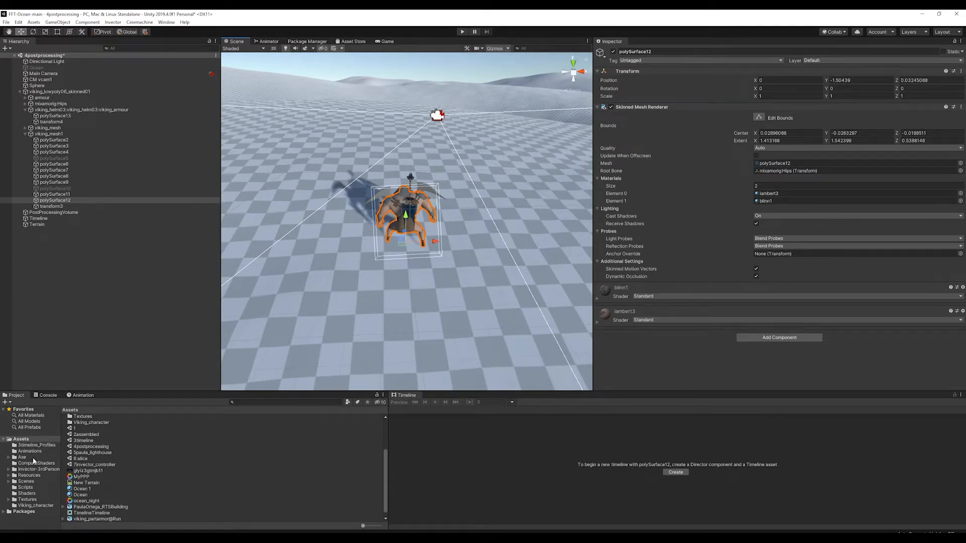
# Open the Package Manager to view the Unity Registry packages
pyautogui.click(166, 22)
pyautogui.moveTo(188, 111)
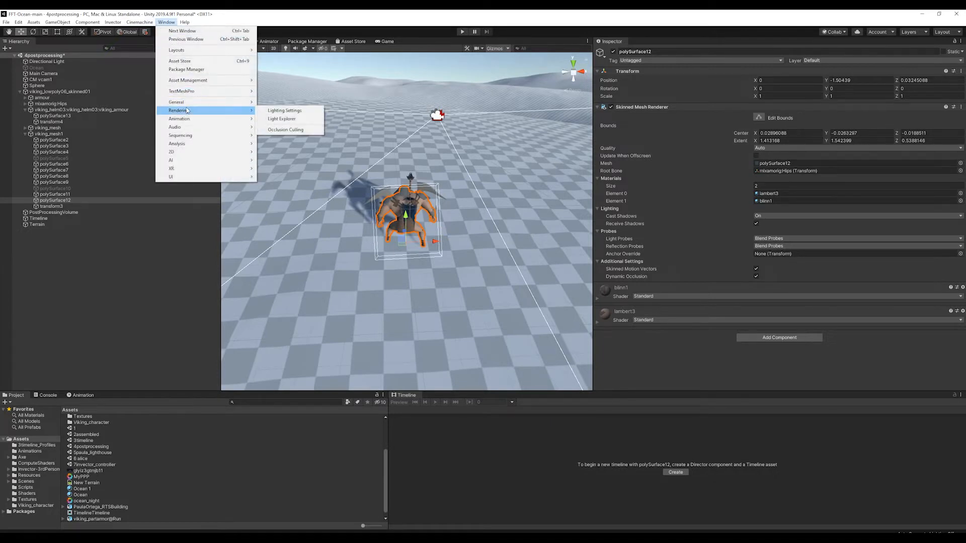
pyautogui.click(186, 69)
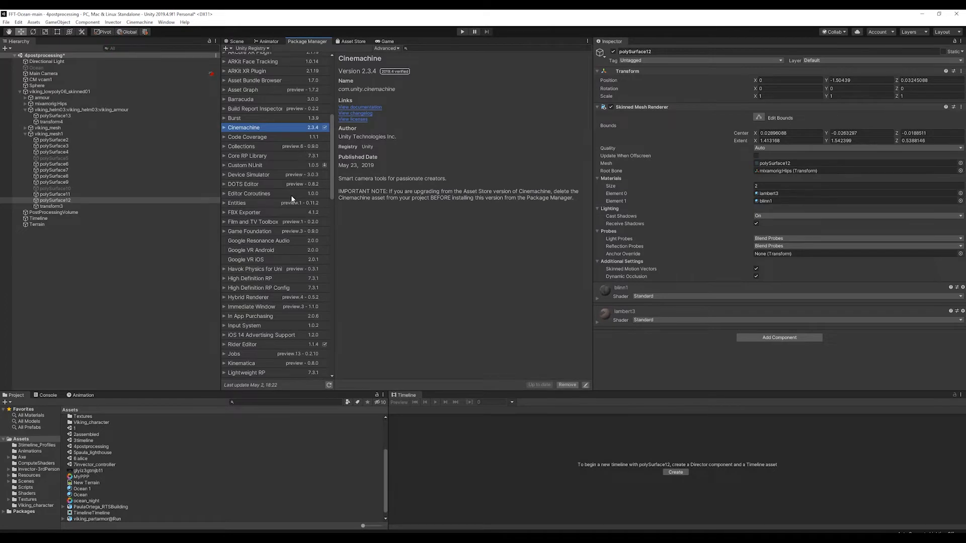
# Look through the Unity Registry packages and switch the package list to My Assets
pyautogui.scroll(-15, 292, 198)
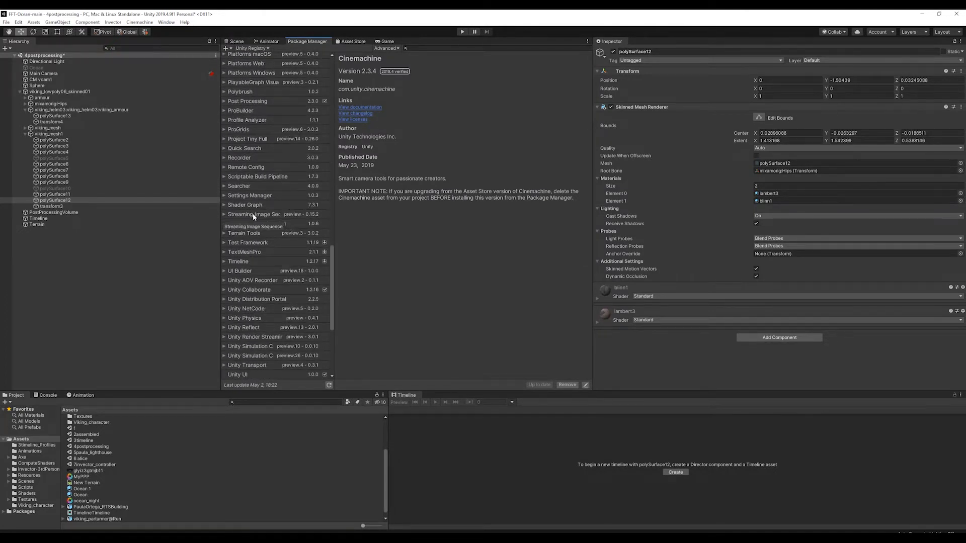
pyautogui.click(252, 48)
pyautogui.click(262, 79)
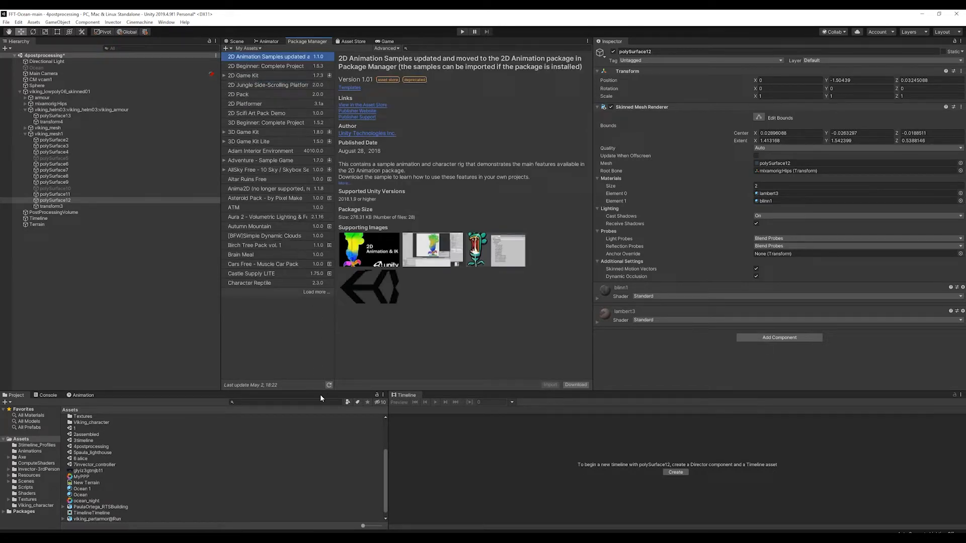
# Load the further entries of the My Assets list and look through it for the Standard Assets package
pyautogui.click(314, 293)
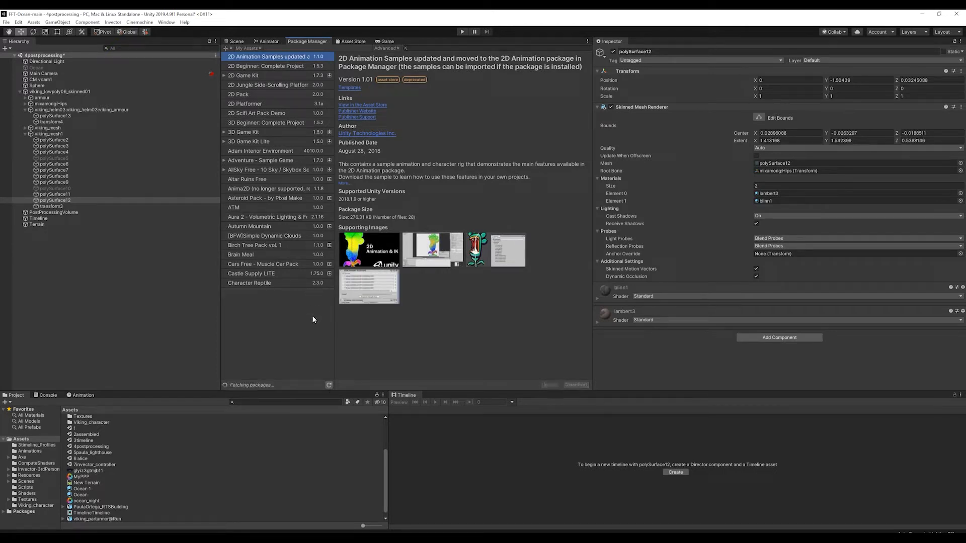
pyautogui.scroll(-2, 301, 315)
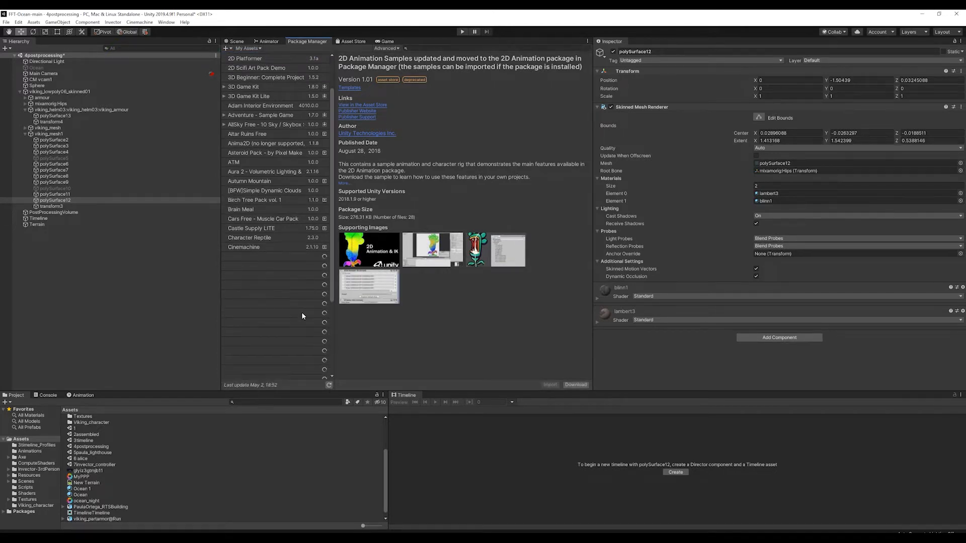
pyautogui.scroll(-5, 302, 312)
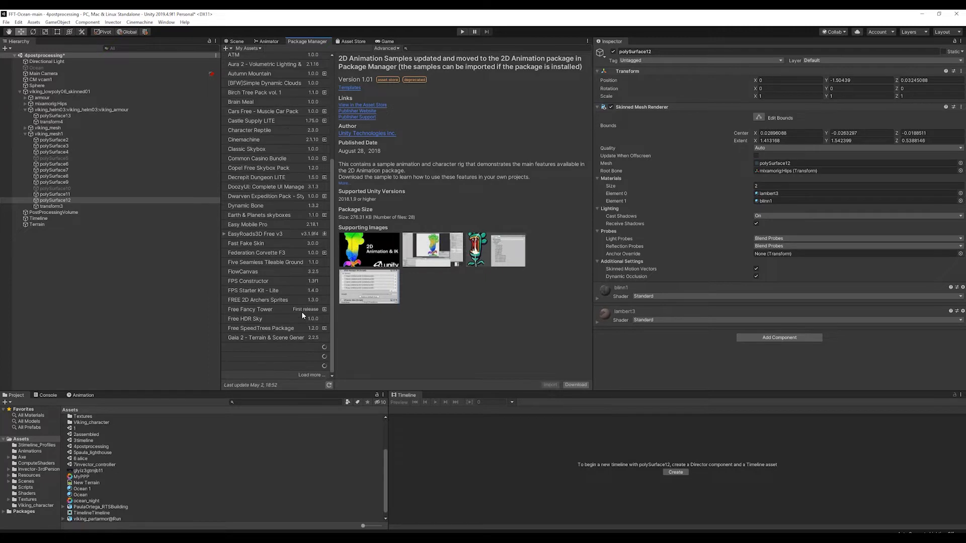
pyautogui.scroll(7, 301, 312)
pyautogui.scroll(-6, 299, 315)
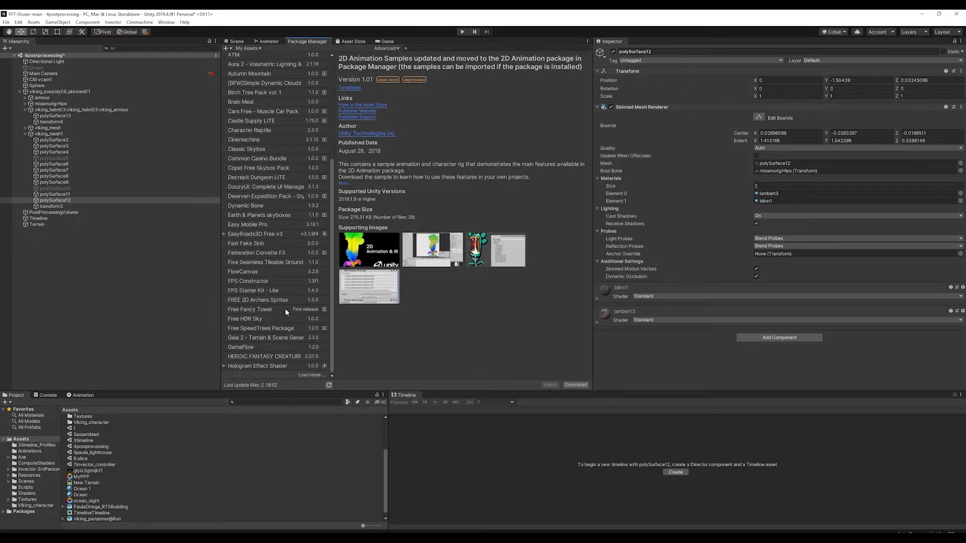
pyautogui.click(317, 374)
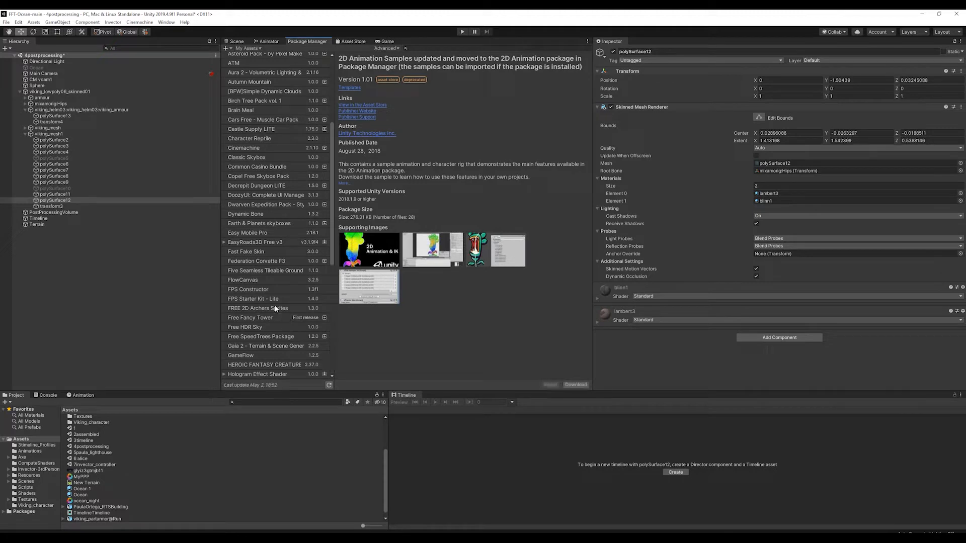
pyautogui.scroll(-8, 297, 229)
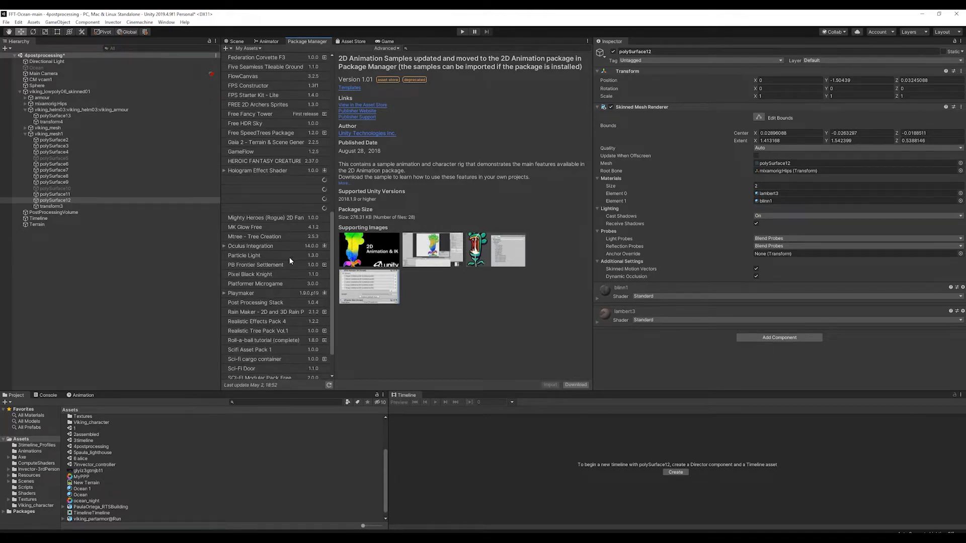
pyautogui.scroll(-2, 281, 261)
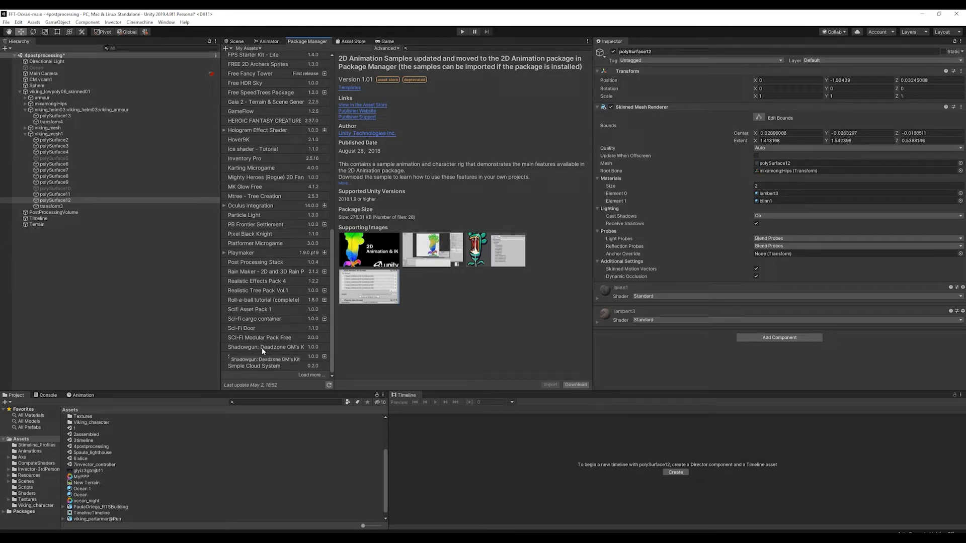
pyautogui.click(305, 375)
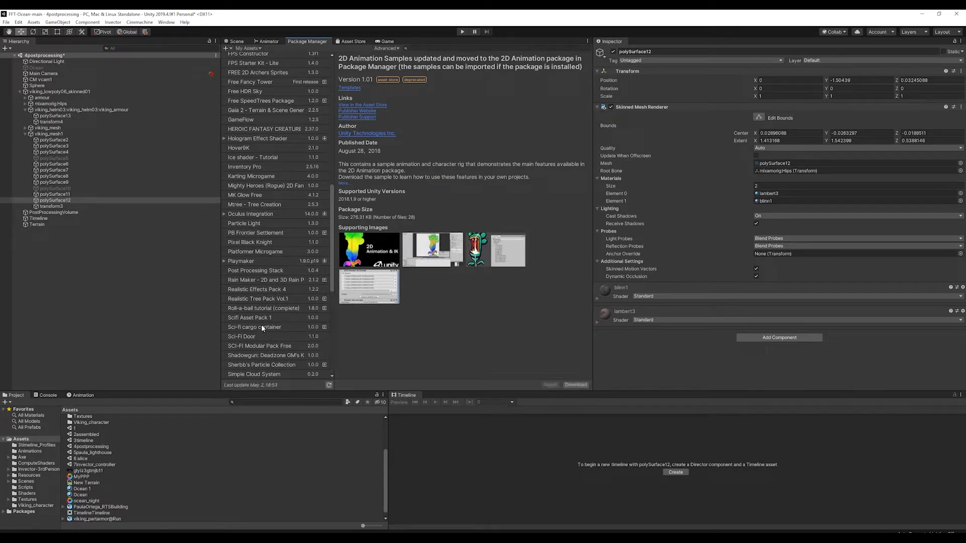
pyautogui.scroll(-3, 332, 276)
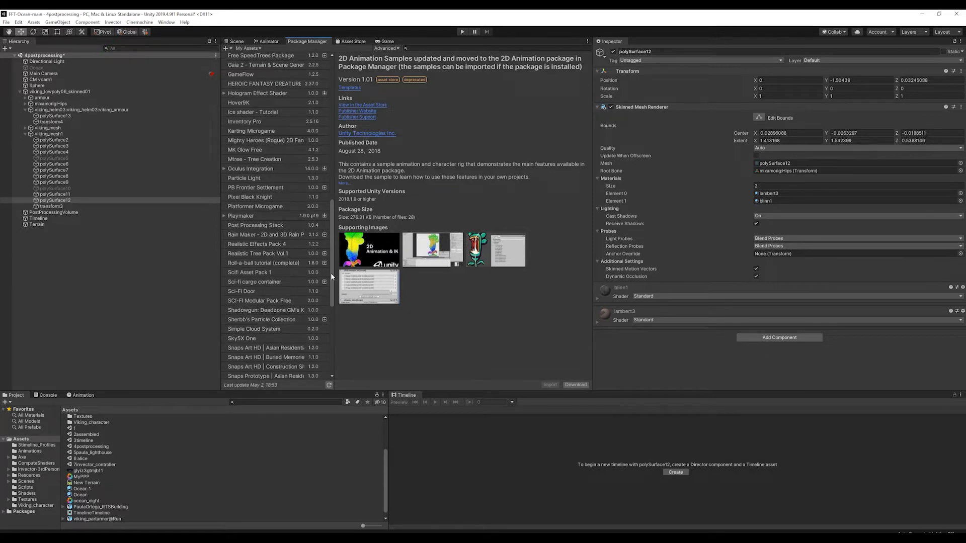
pyautogui.scroll(-3, 269, 310)
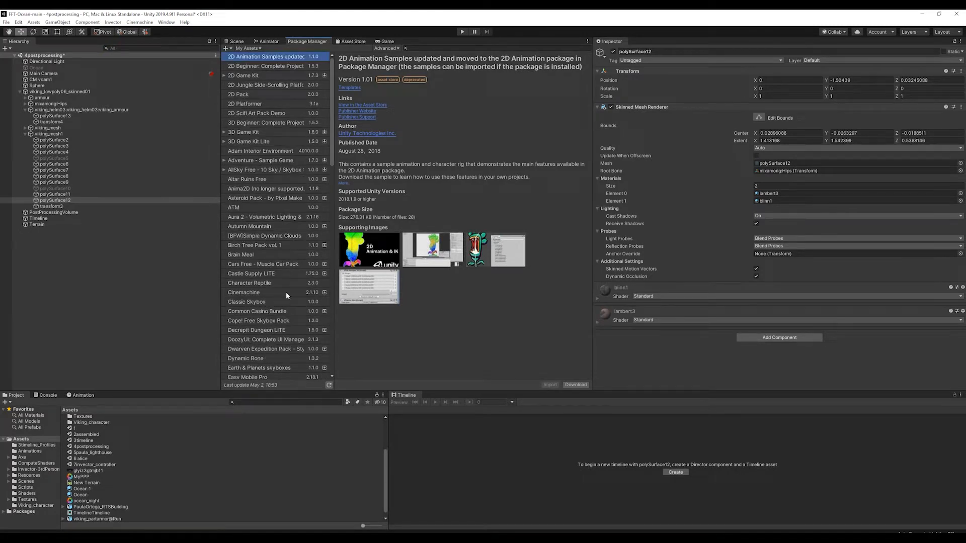
pyautogui.moveTo(332, 145); pyautogui.dragTo(331, 344)
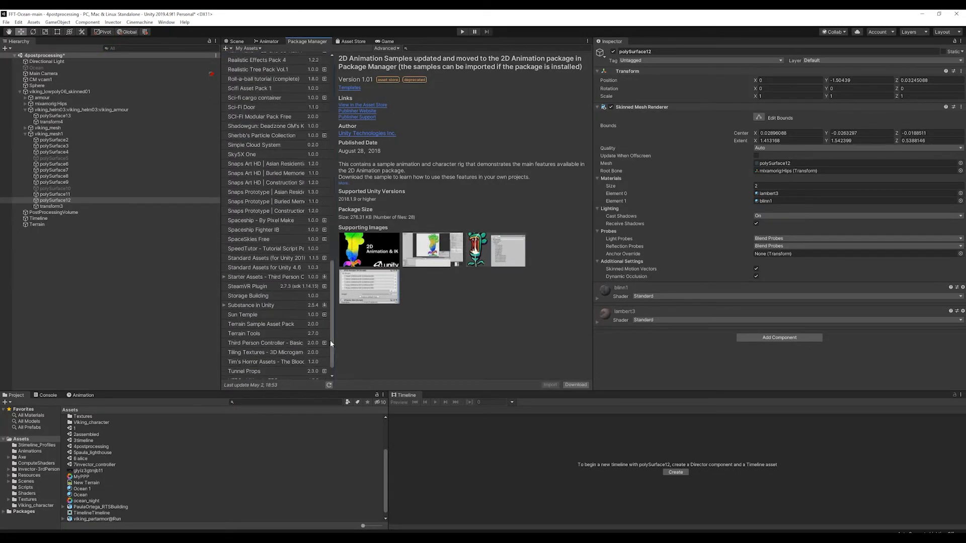
# Select the Standard Assets (for Unity 2018.4) package and start importing it to reach the list of its contents
pyautogui.click(250, 269)
pyautogui.click(248, 259)
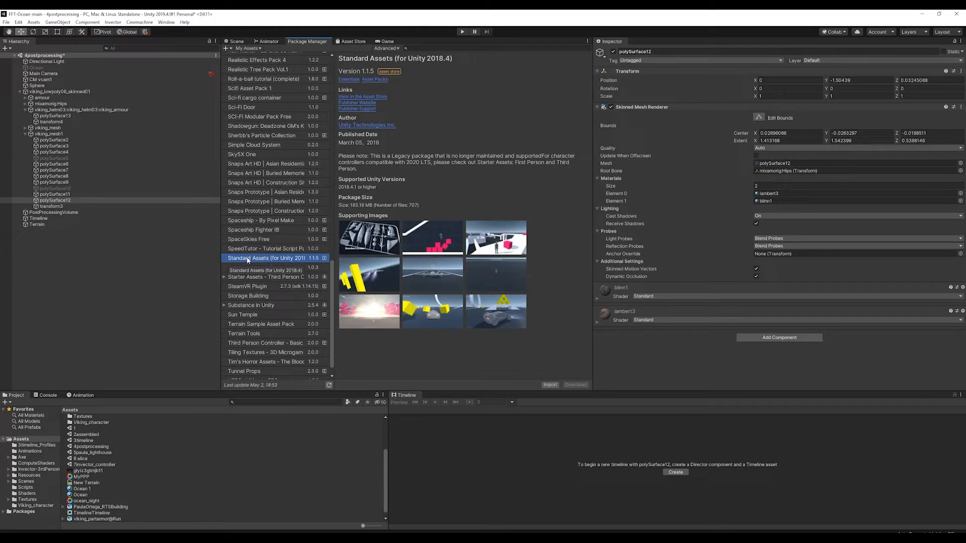
pyautogui.click(254, 267)
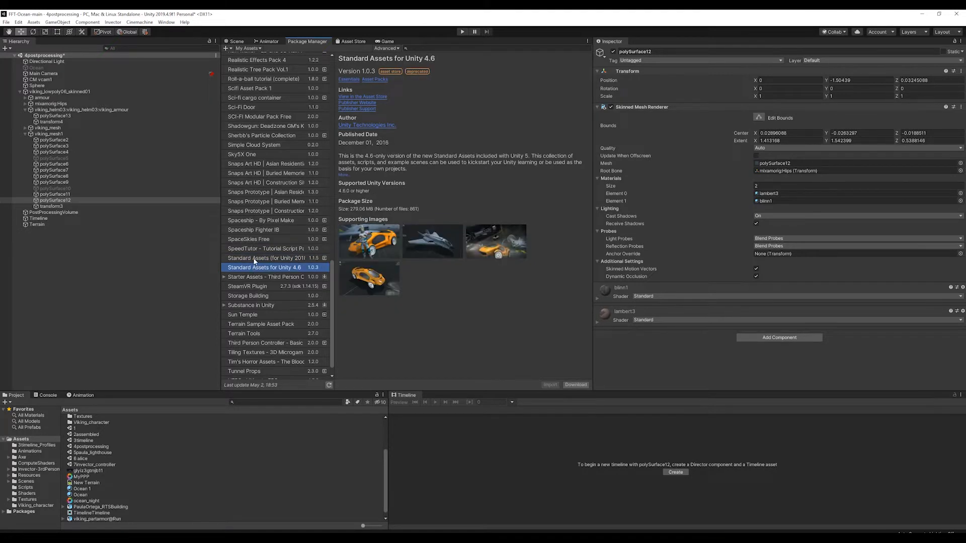
pyautogui.click(255, 259)
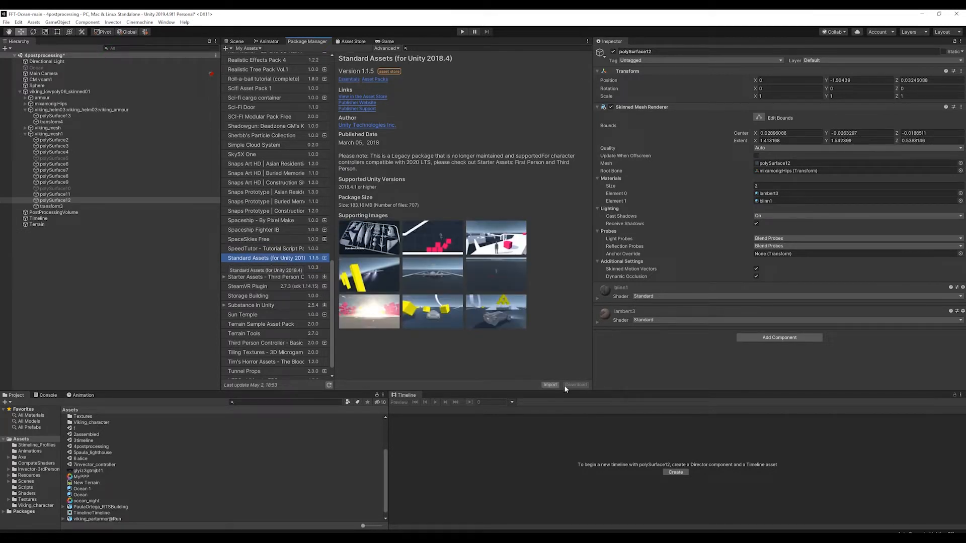
pyautogui.click(550, 384)
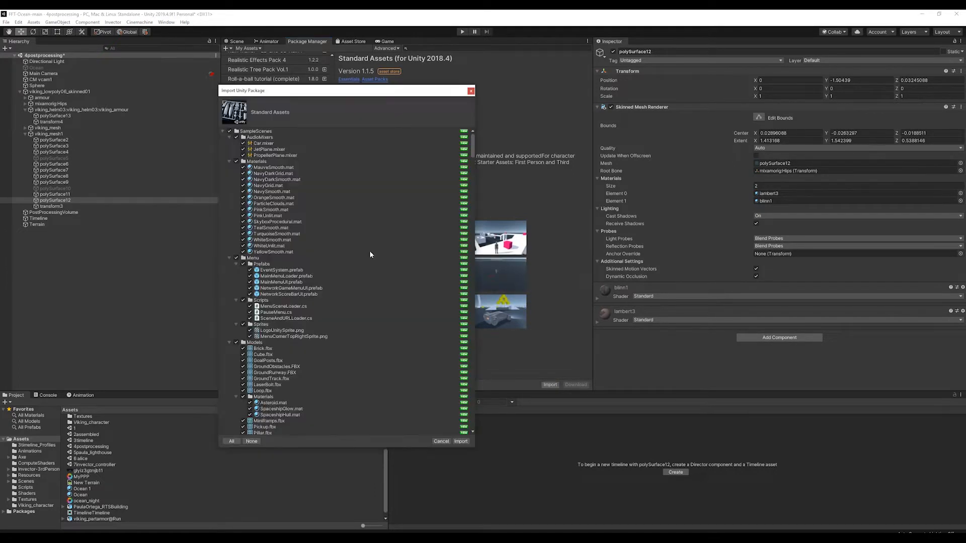
# Exclude the whole SampleScenes and Standard Assets folders from the import selection
pyautogui.click(230, 131)
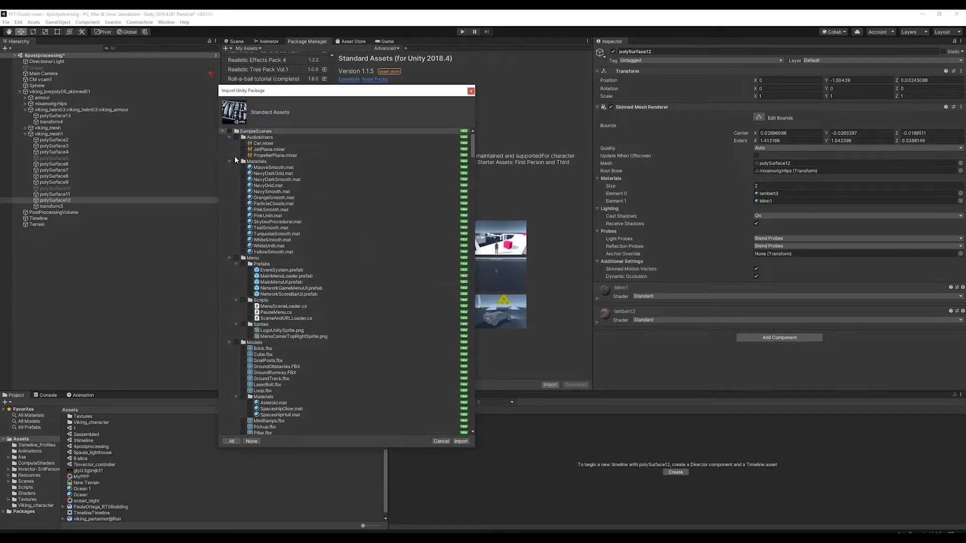
pyautogui.scroll(-10, 256, 209)
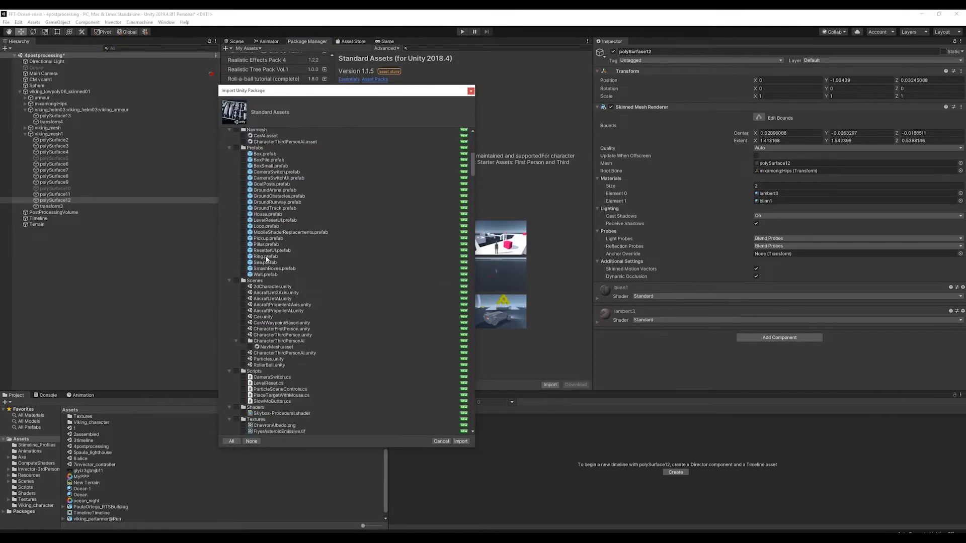
pyautogui.scroll(-10, 266, 259)
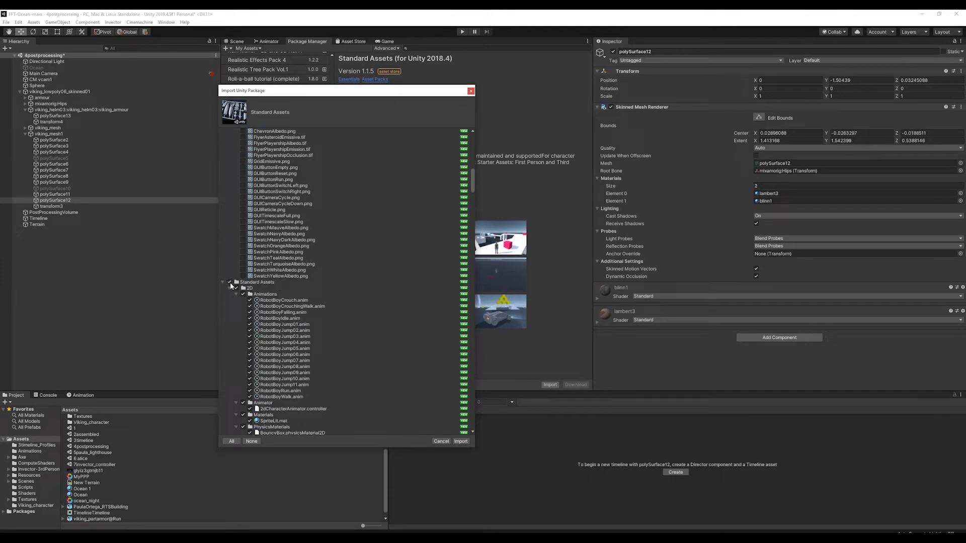
pyautogui.click(230, 282)
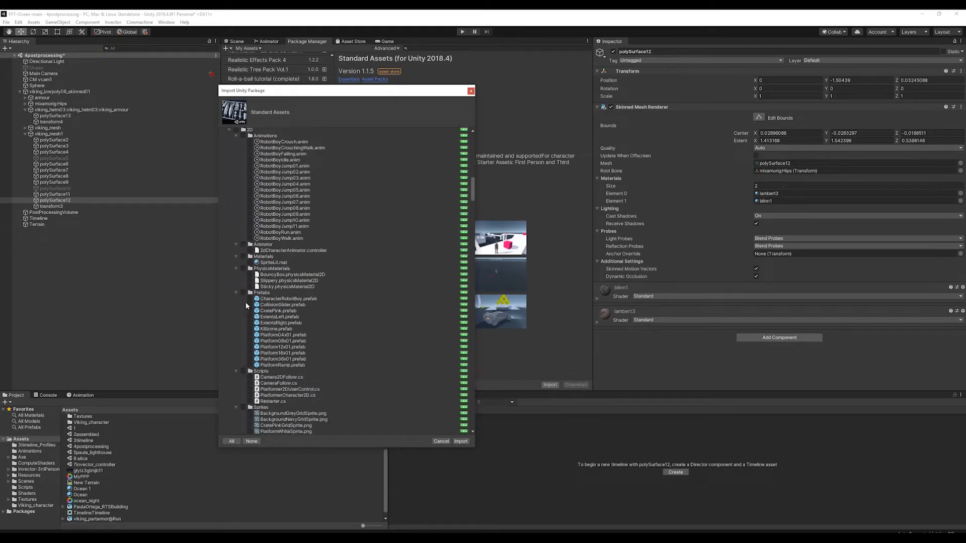
# Include the Effects folder of Standard Assets in the import selection
pyautogui.scroll(-5, 245, 301)
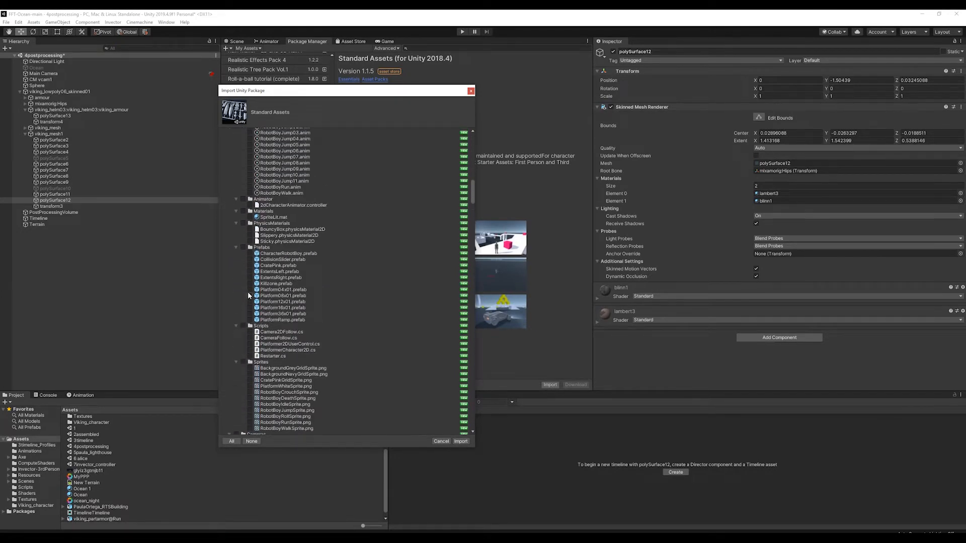
pyautogui.scroll(-3, 247, 283)
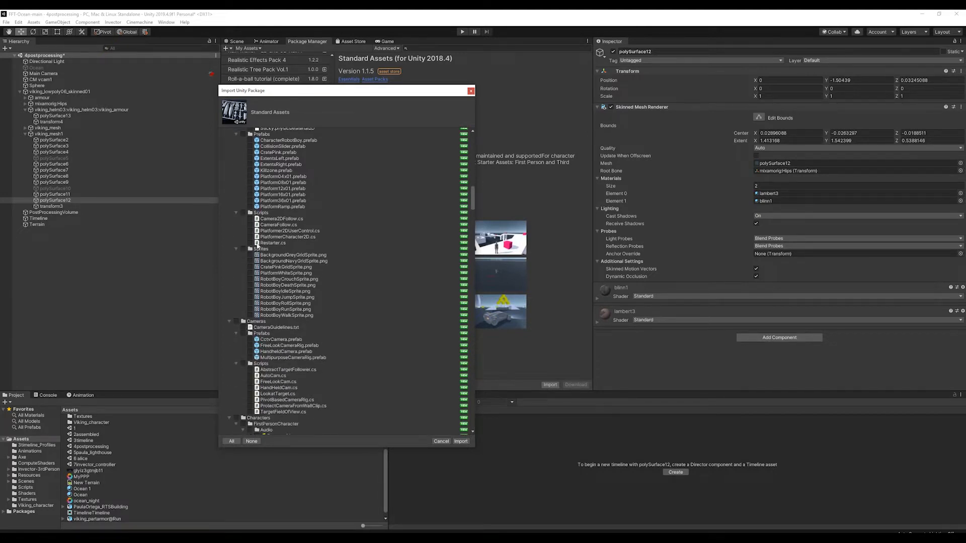
pyautogui.scroll(-1, 254, 290)
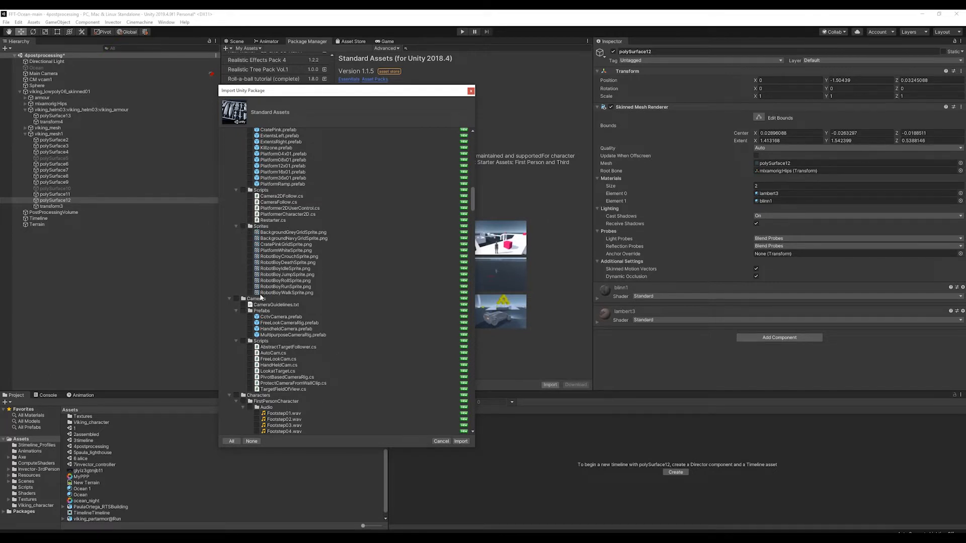
pyautogui.scroll(-2, 261, 297)
pyautogui.scroll(-4, 255, 298)
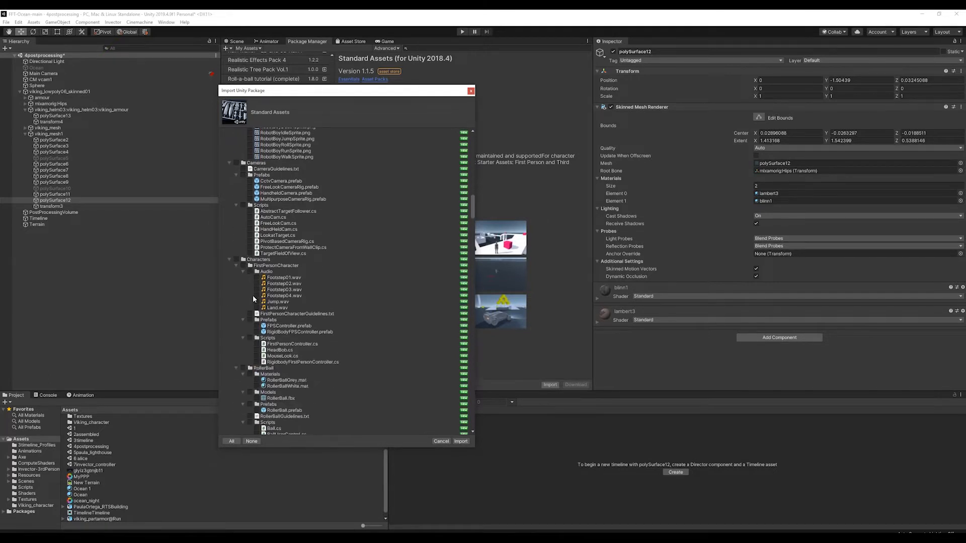
pyautogui.scroll(-7, 244, 295)
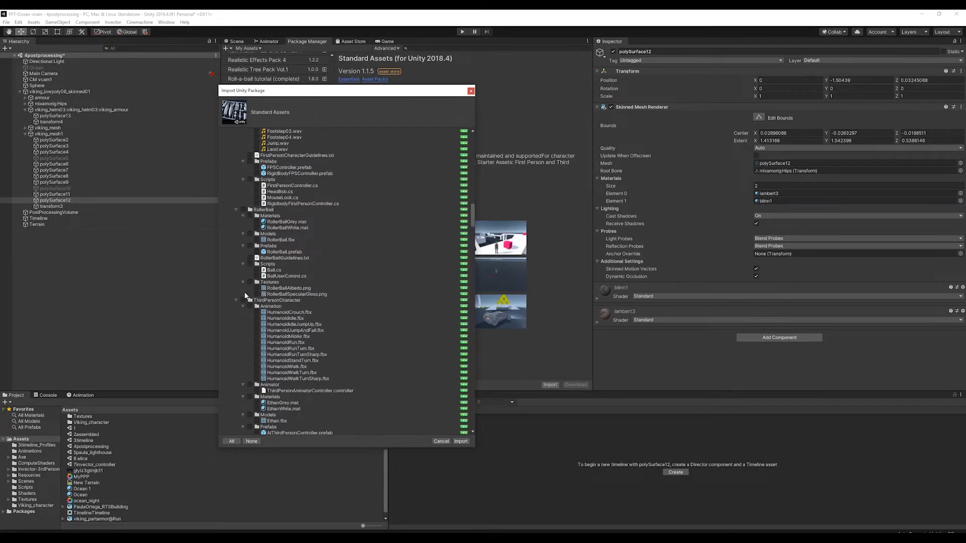
pyautogui.scroll(-9, 245, 295)
pyautogui.scroll(-5, 242, 295)
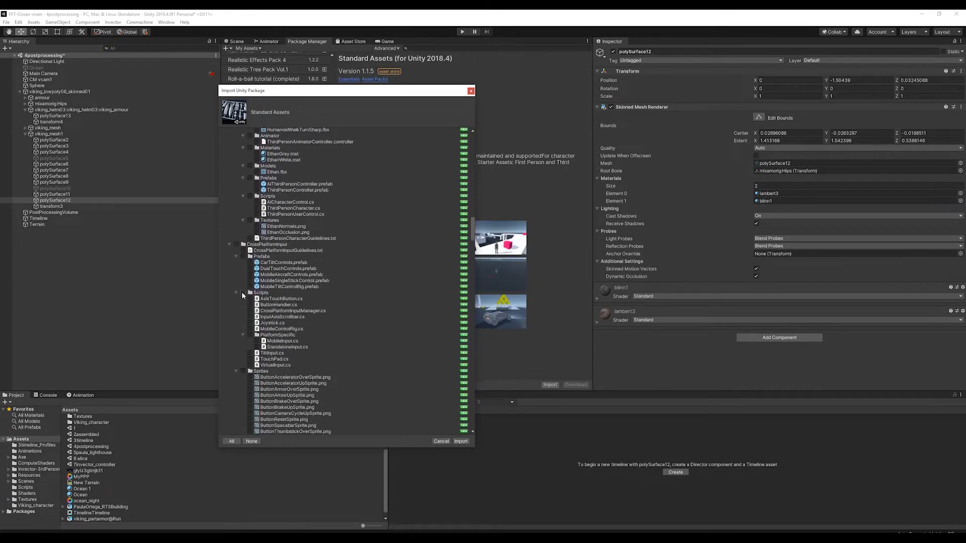
pyautogui.scroll(-9, 241, 258)
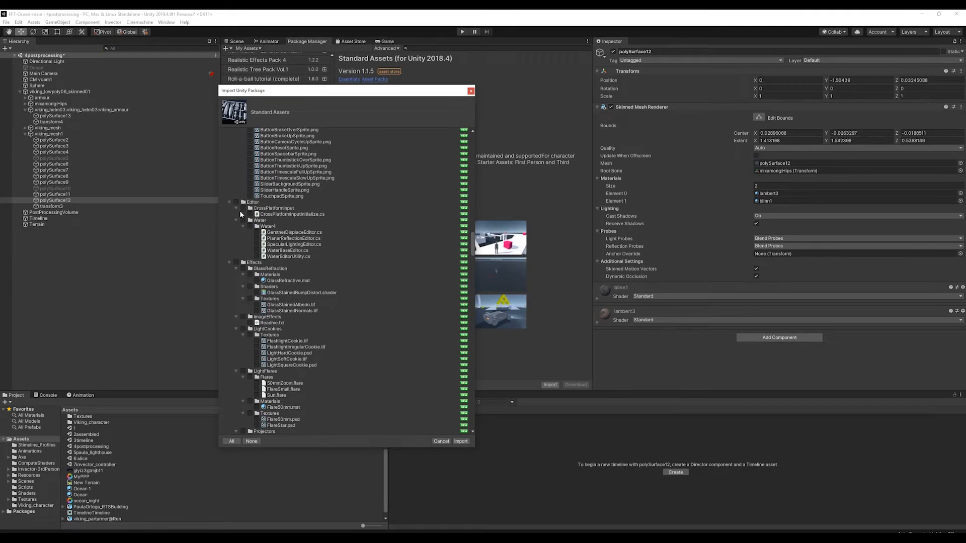
pyautogui.click(236, 263)
# Include the SpeedTree folder under Environment in the import selection
pyautogui.scroll(-9, 235, 265)
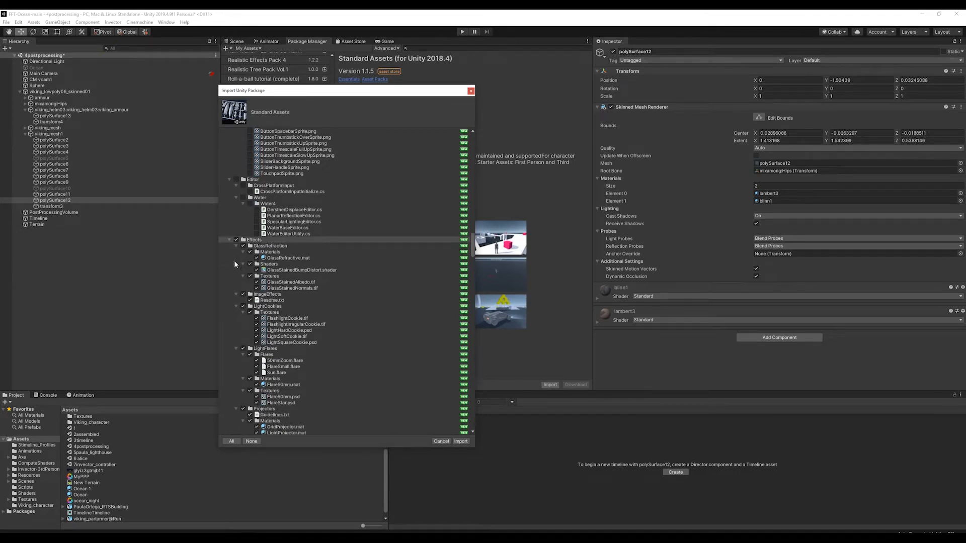
pyautogui.scroll(-10, 234, 264)
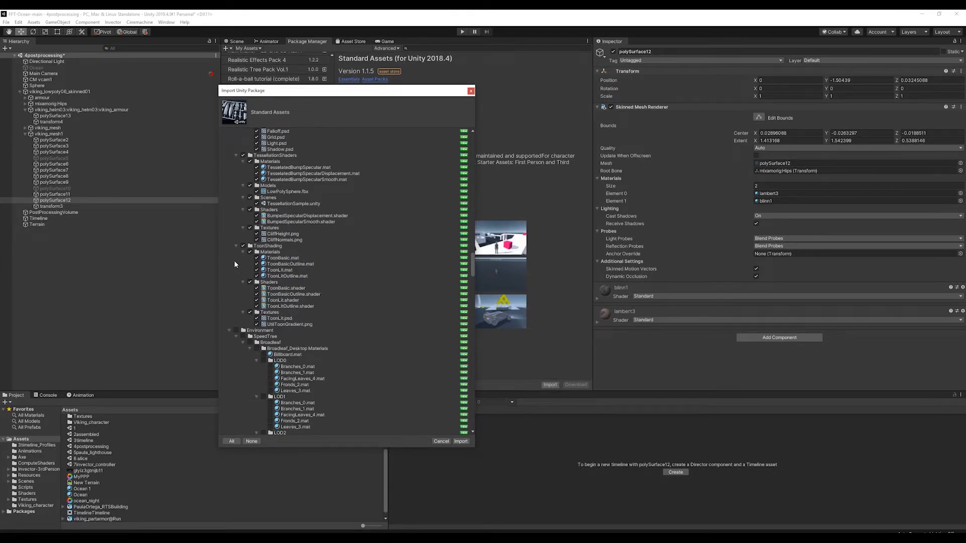
pyautogui.scroll(12, 235, 264)
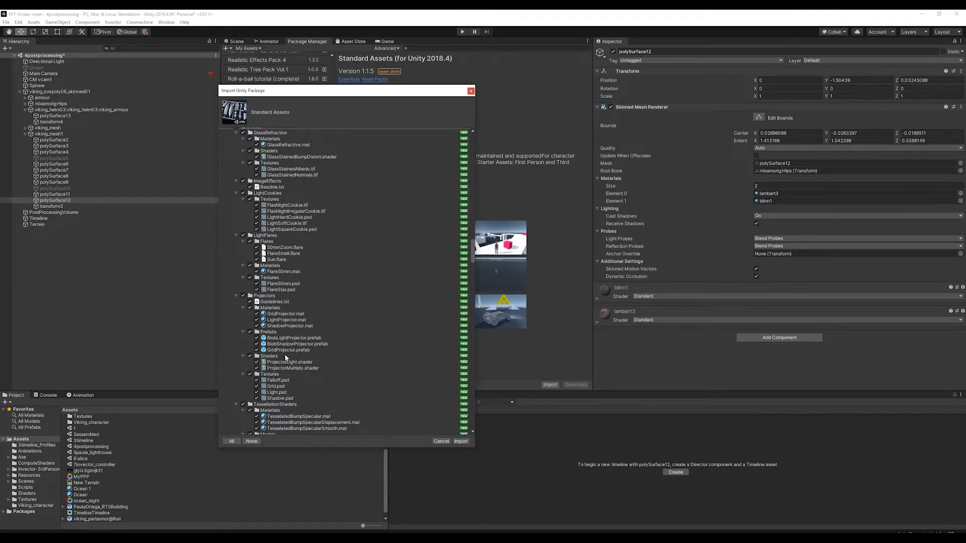
pyautogui.scroll(-12, 285, 356)
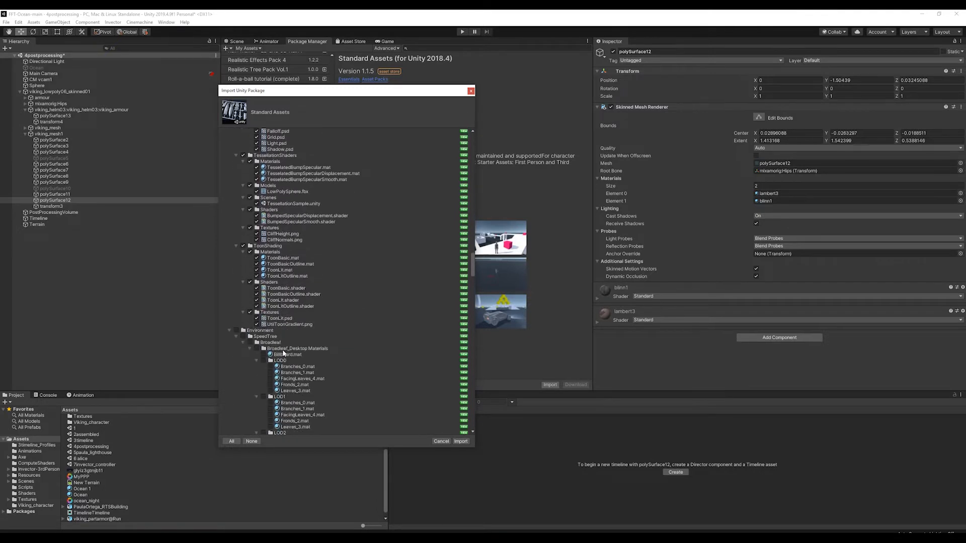
pyautogui.click(243, 336)
# Include the BillboardTextures and SurfaceTextures folders of TerrainAssets in the import selection
pyautogui.scroll(-11, 242, 337)
pyautogui.scroll(-20, 243, 337)
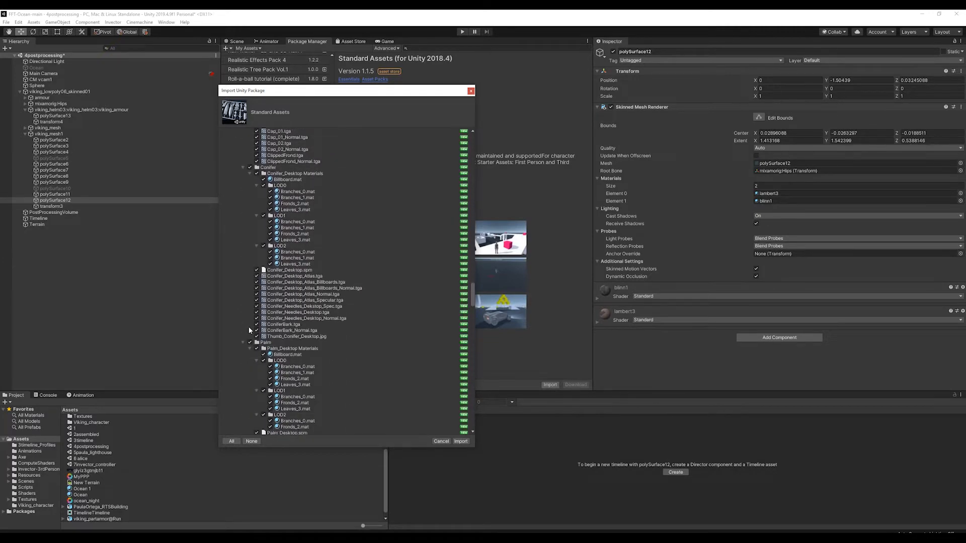
pyautogui.scroll(20, 250, 331)
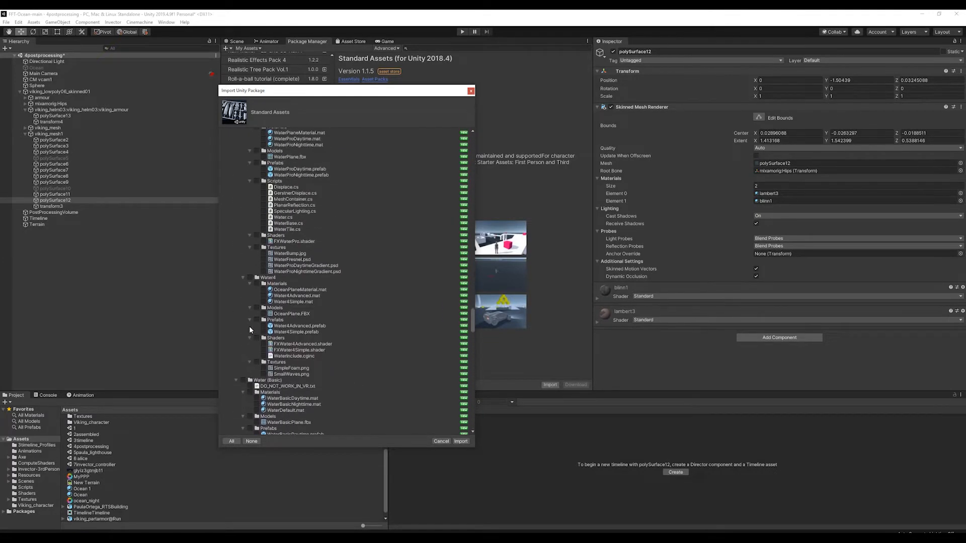
pyautogui.scroll(-3, 267, 333)
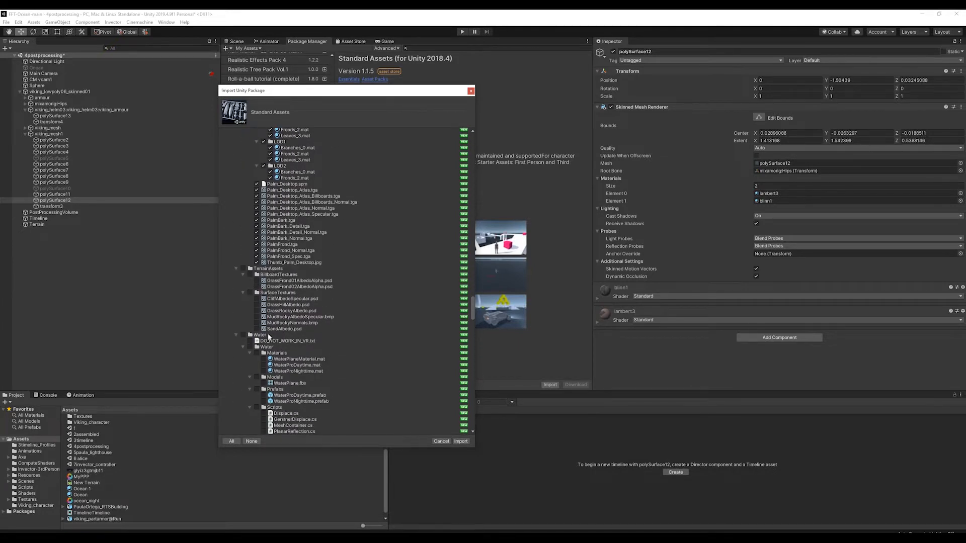
pyautogui.click(250, 276)
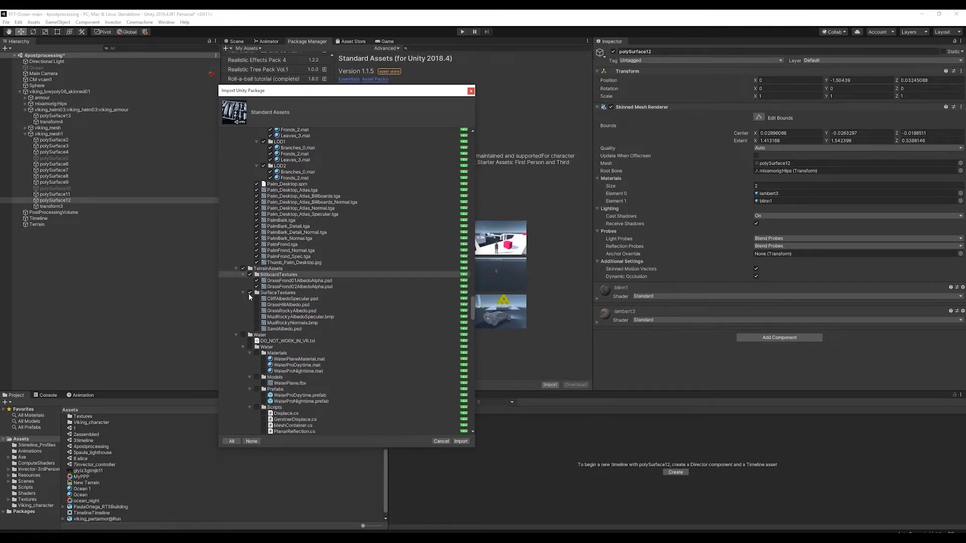
pyautogui.click(250, 293)
# Include the whole ParticleSystems folder in the import selection, leaving the water folders out
pyautogui.scroll(-3, 250, 297)
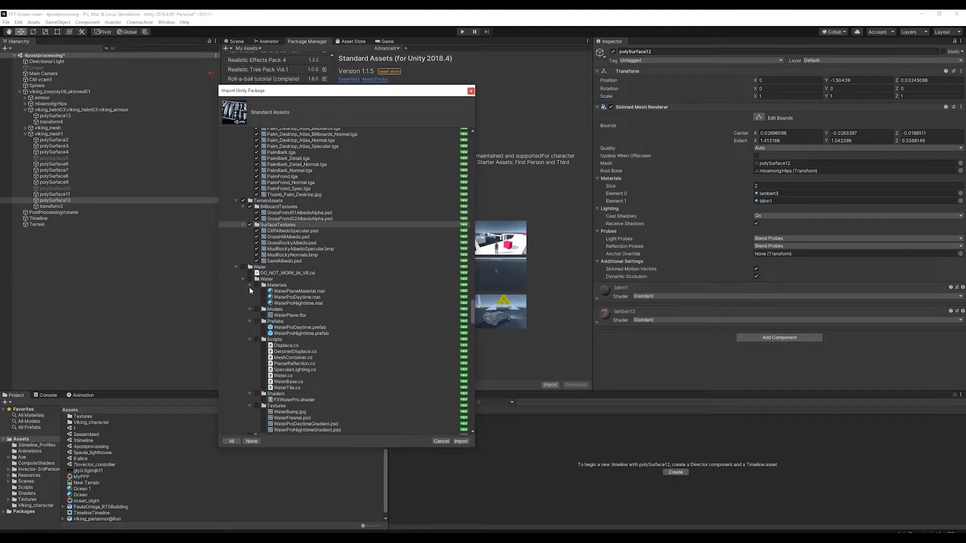
pyautogui.scroll(-9, 243, 270)
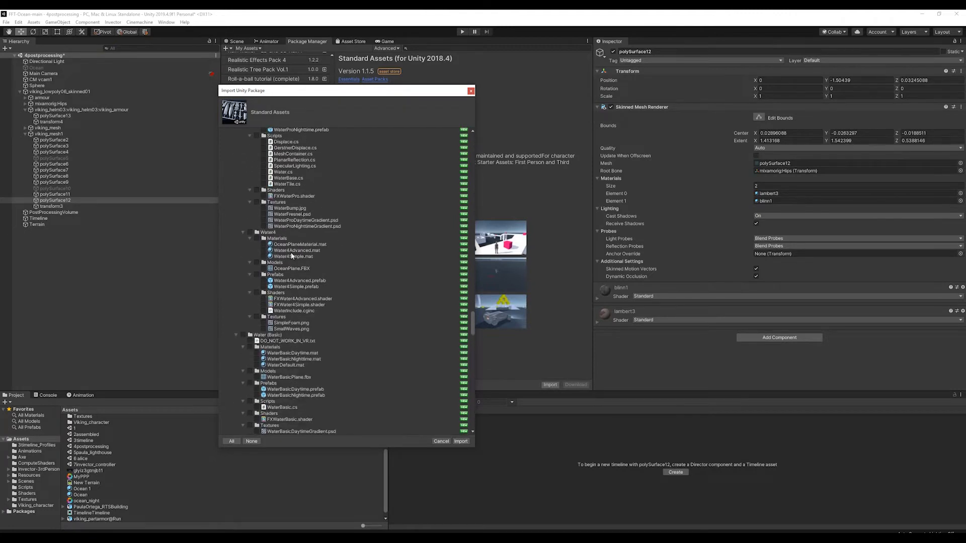
pyautogui.scroll(-7, 287, 320)
pyautogui.scroll(-7, 283, 318)
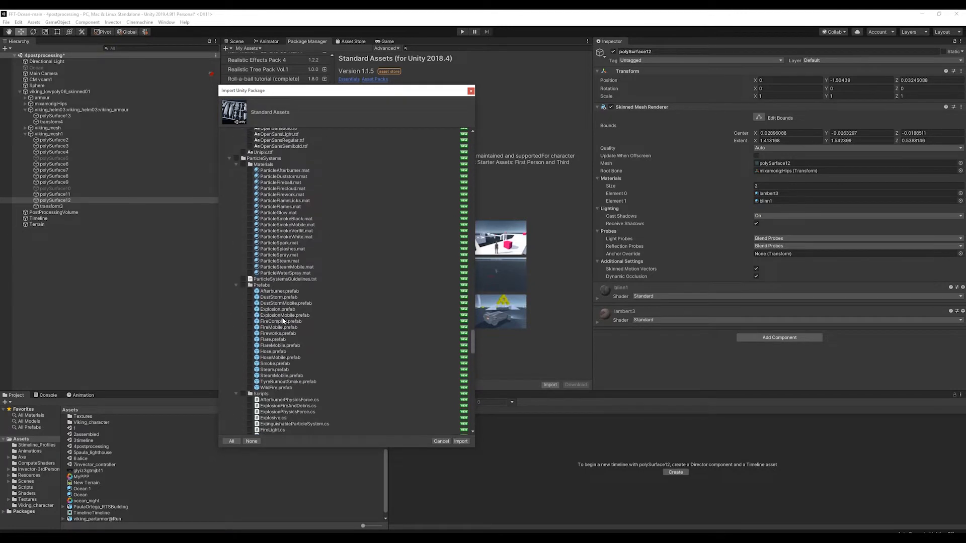
pyautogui.click(238, 158)
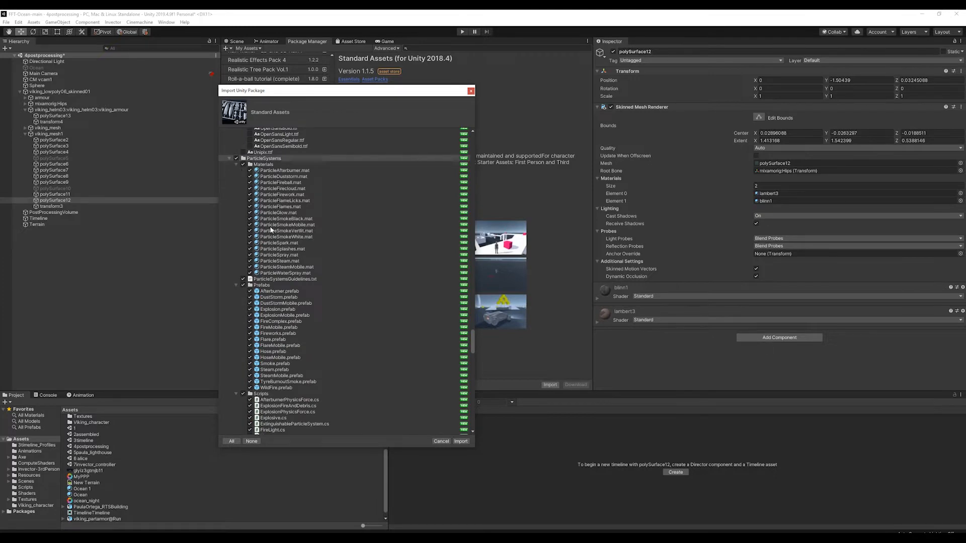
# Include the Utility folder in the import selection, but exclude its SimpleActivatorMenu.cs script
pyautogui.scroll(-9, 291, 271)
pyautogui.scroll(-18, 288, 275)
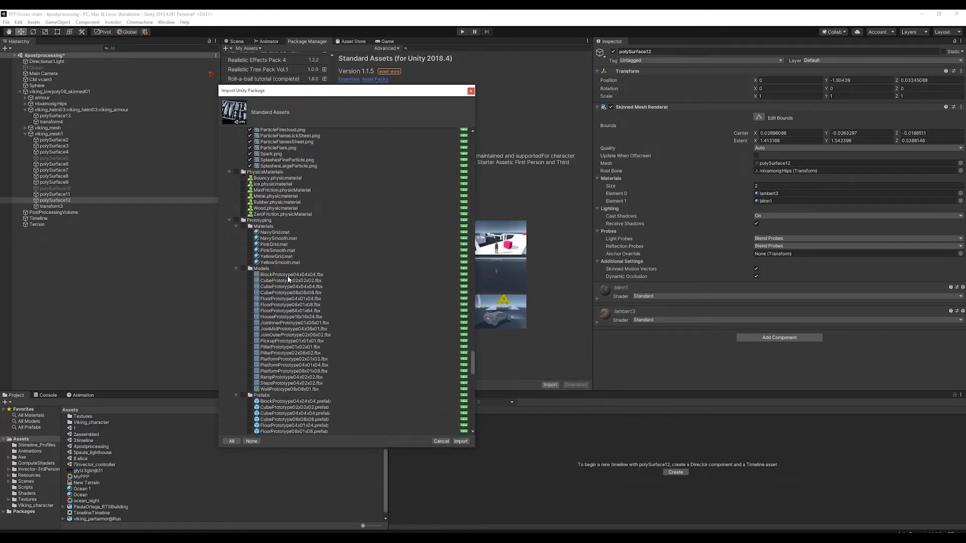
pyautogui.scroll(-6, 289, 278)
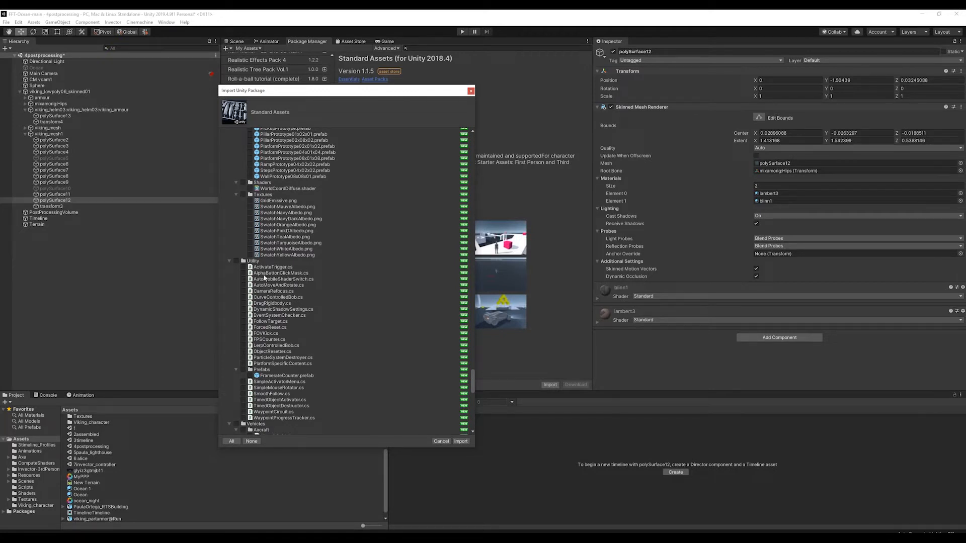
pyautogui.click(237, 261)
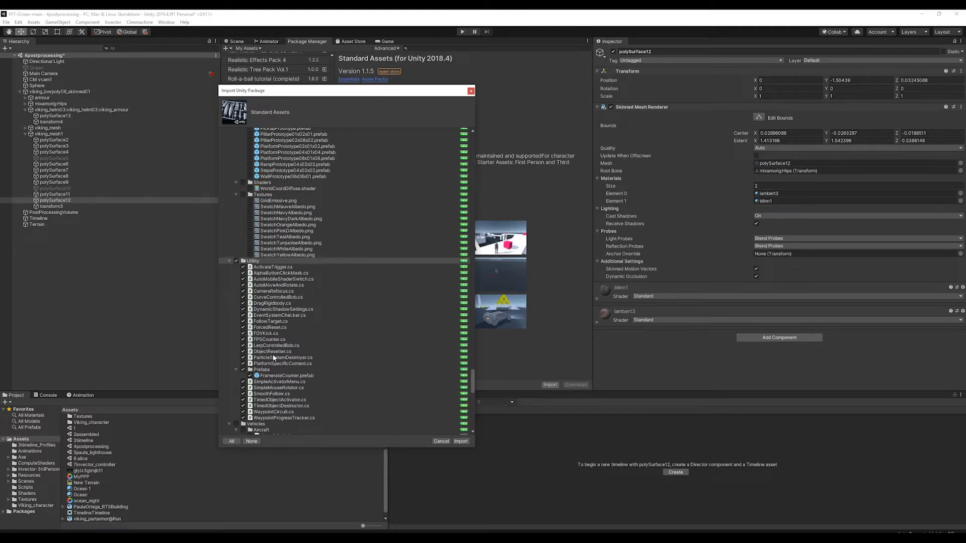
pyautogui.scroll(-2, 274, 361)
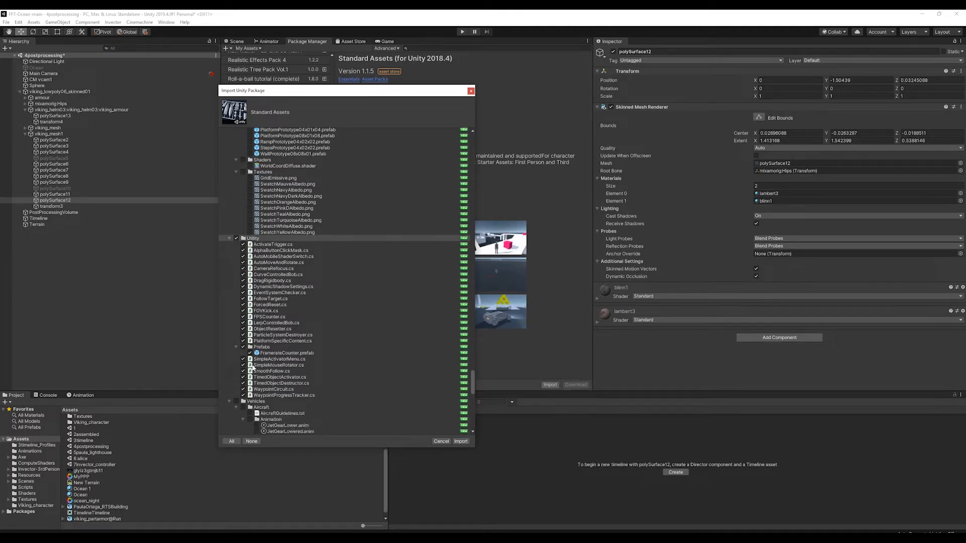
pyautogui.click(244, 359)
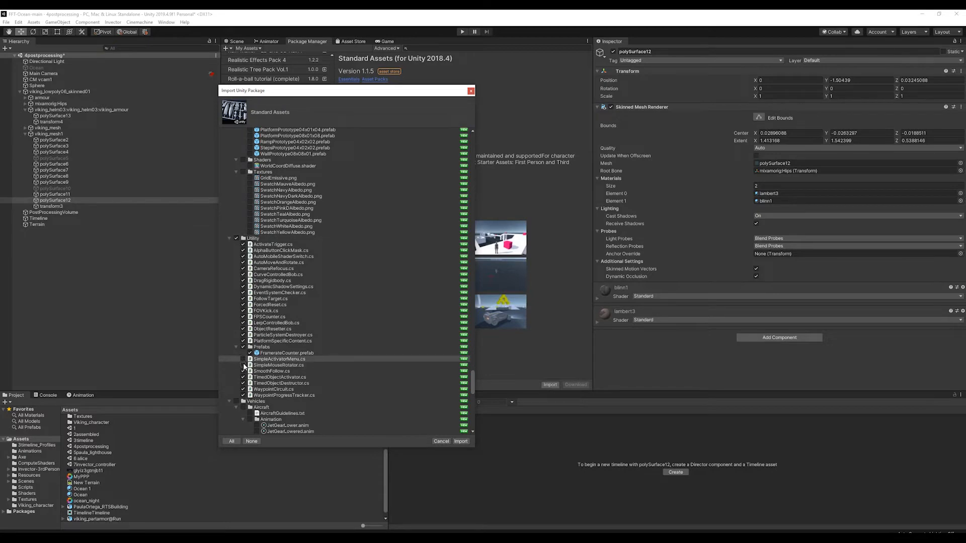
# Check that the Vehicles content is left out and import the selected Standard Assets items
pyautogui.scroll(-5, 261, 381)
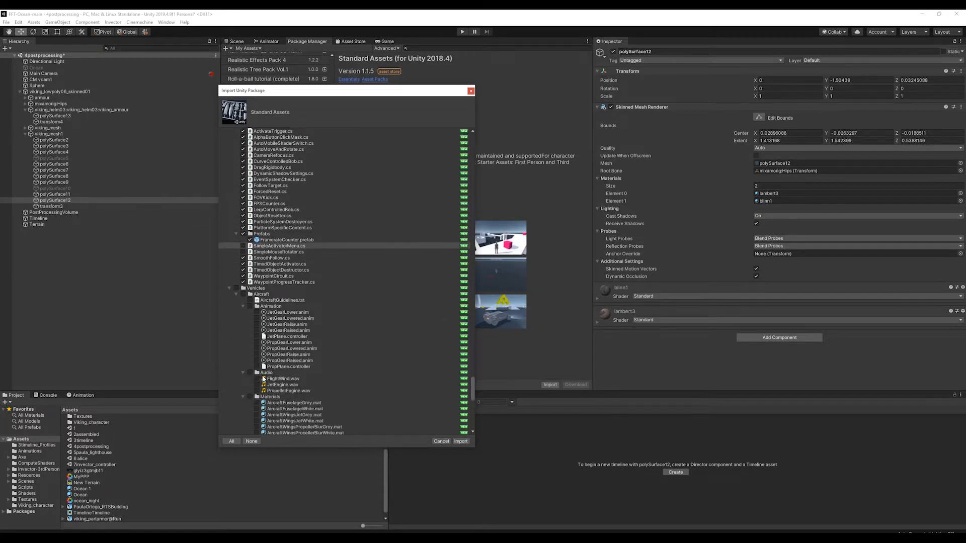
pyautogui.scroll(-15, 267, 374)
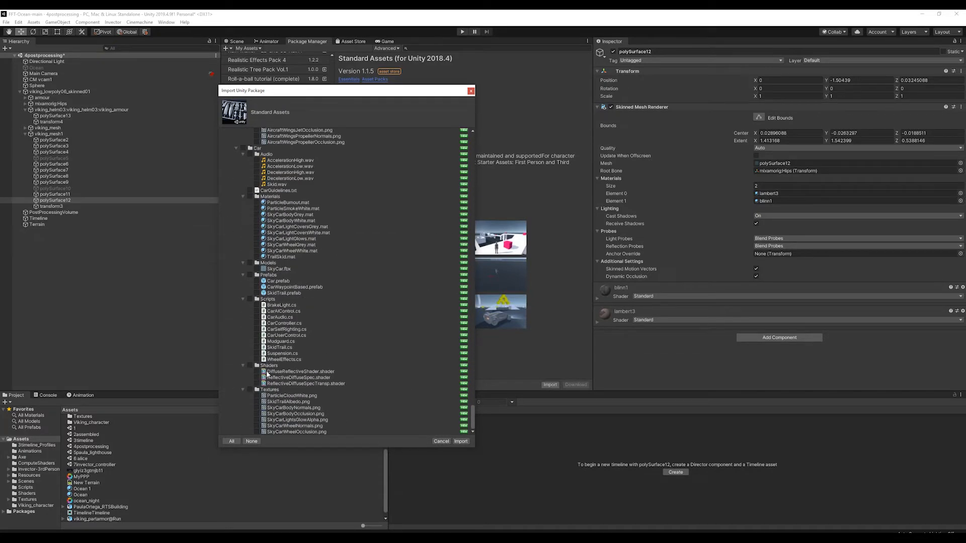
pyautogui.click(461, 441)
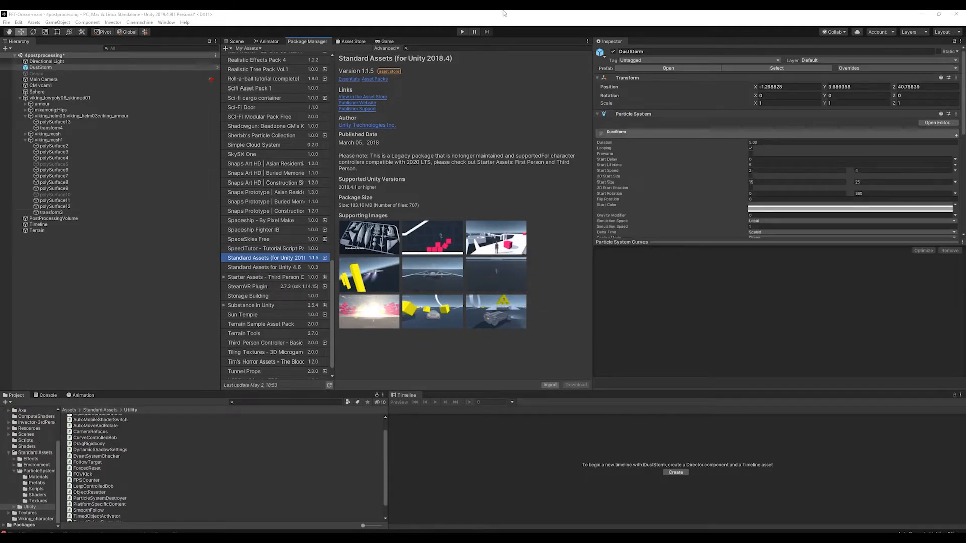
# Review the console errors, permanently delete the ForcedReset script from Standard Assets/Utility, and recheck the console
pyautogui.click(45, 394)
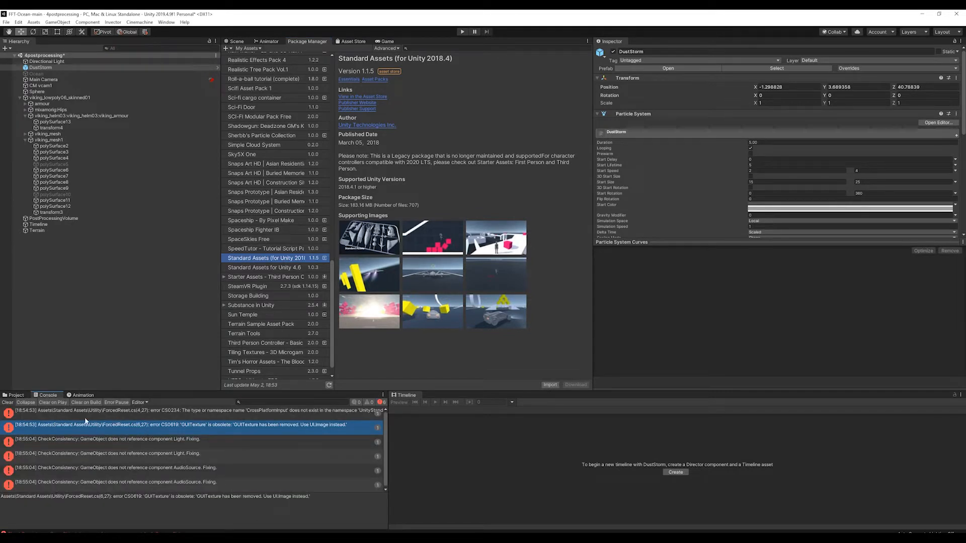
pyautogui.click(17, 396)
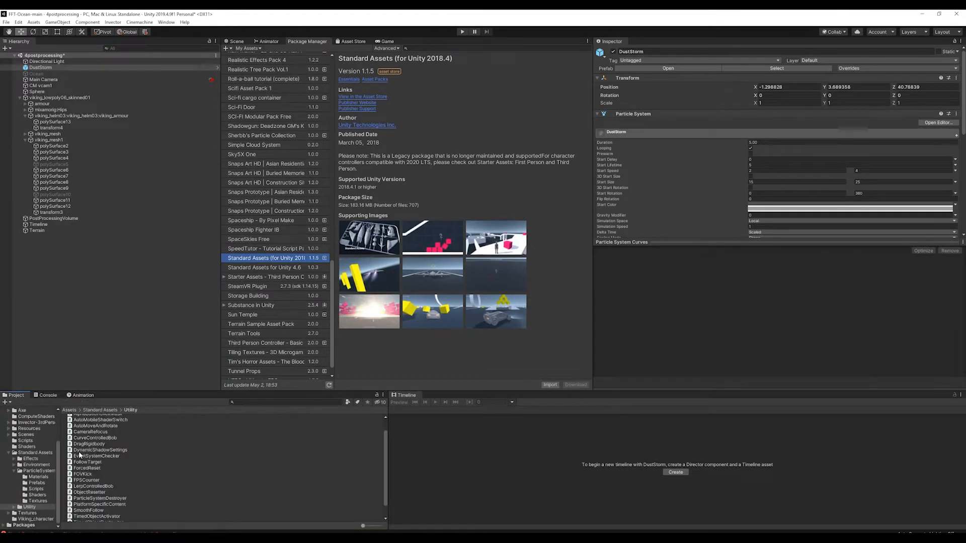
pyautogui.click(86, 469)
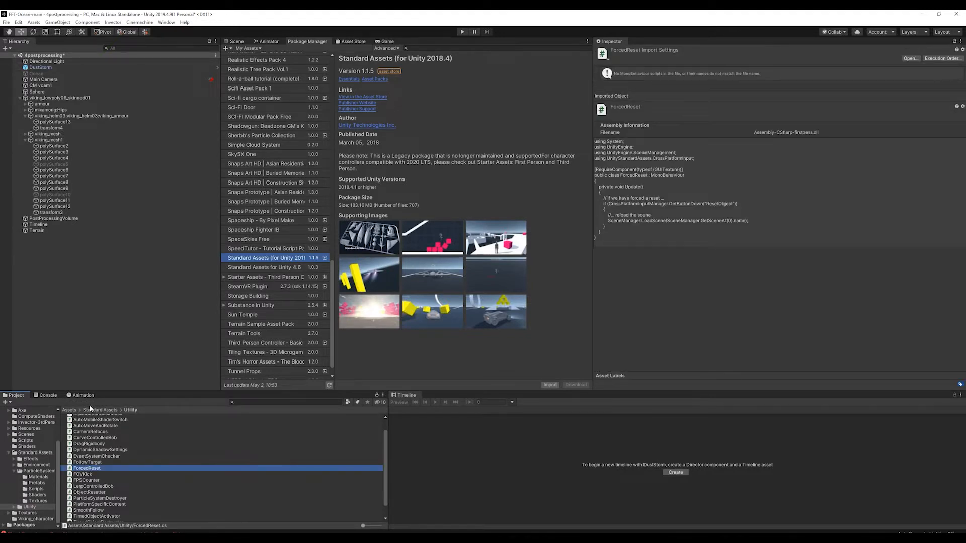
pyautogui.press('Delete')
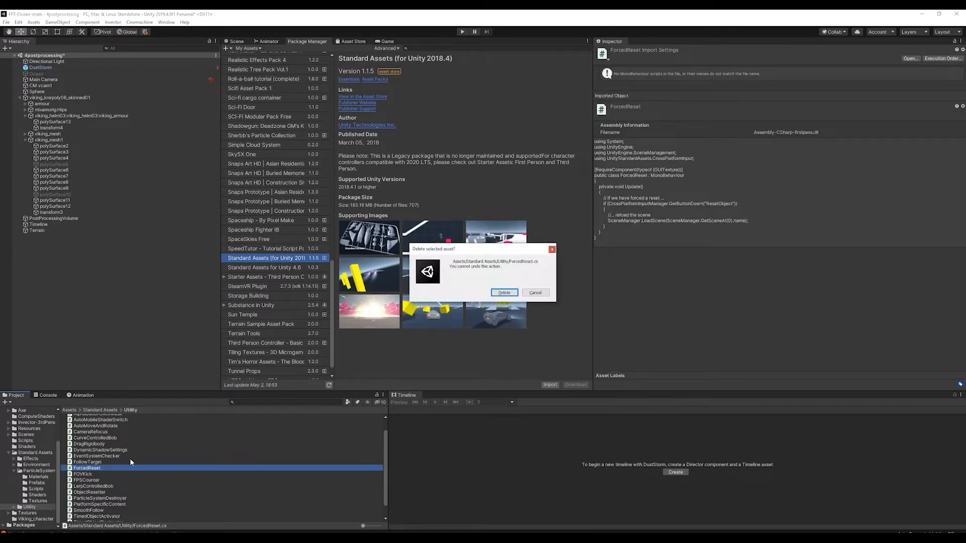
pyautogui.click(504, 292)
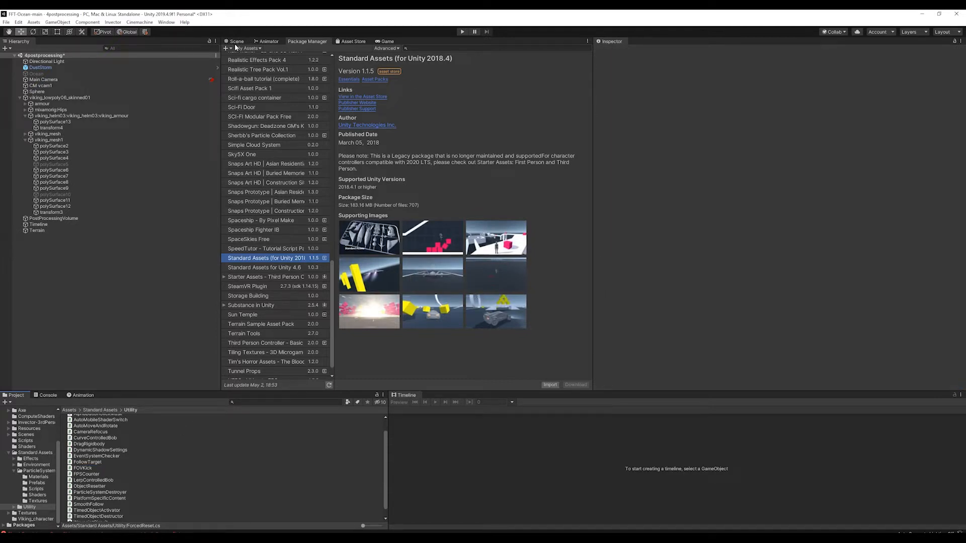
pyautogui.click(46, 396)
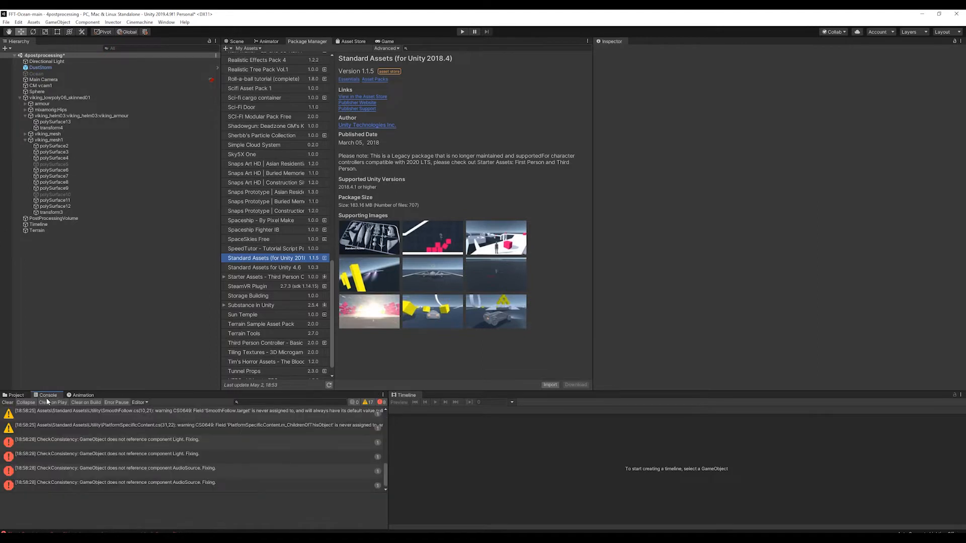
pyautogui.click(18, 396)
# Show the scene with the ParticleSystems Prefabs folder open and play-test the dust storm effect briefly
pyautogui.click(235, 42)
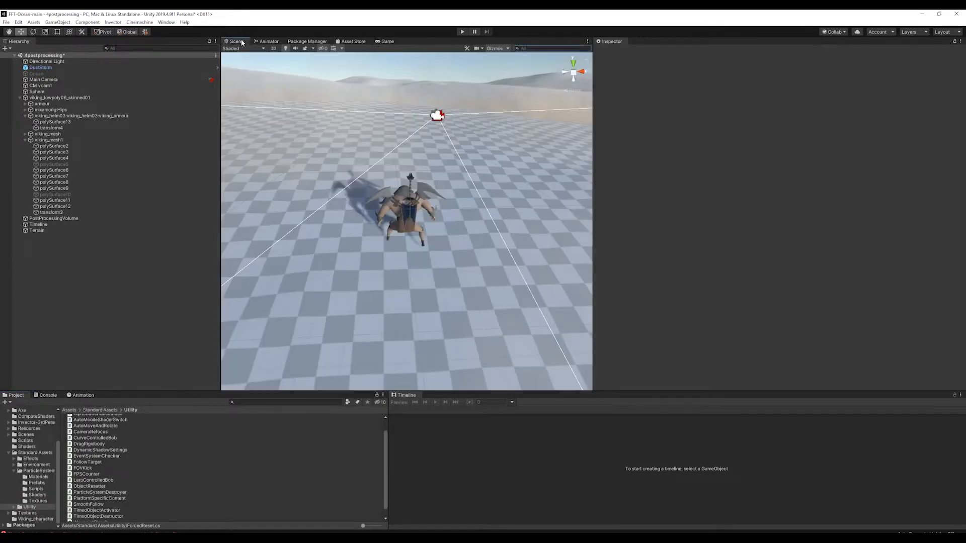
pyautogui.click(37, 483)
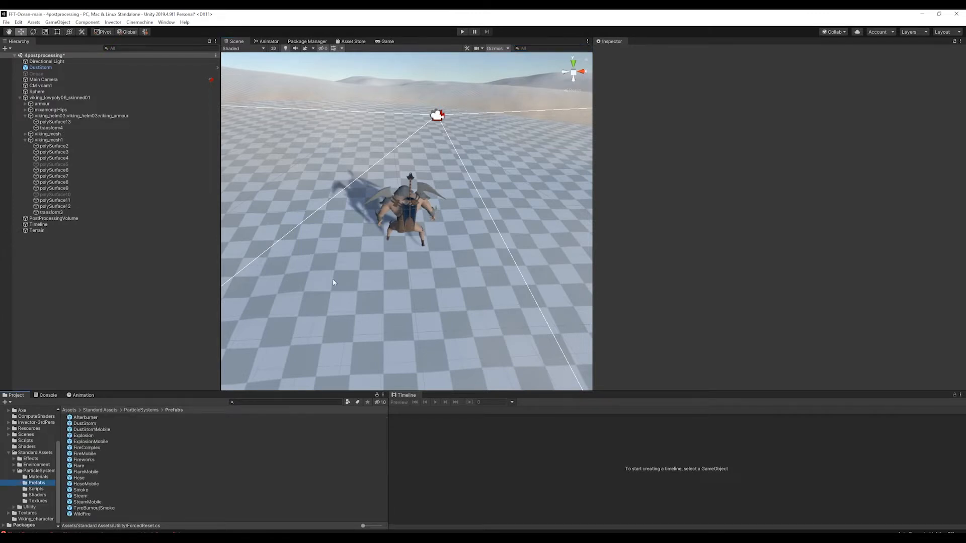
pyautogui.click(463, 32)
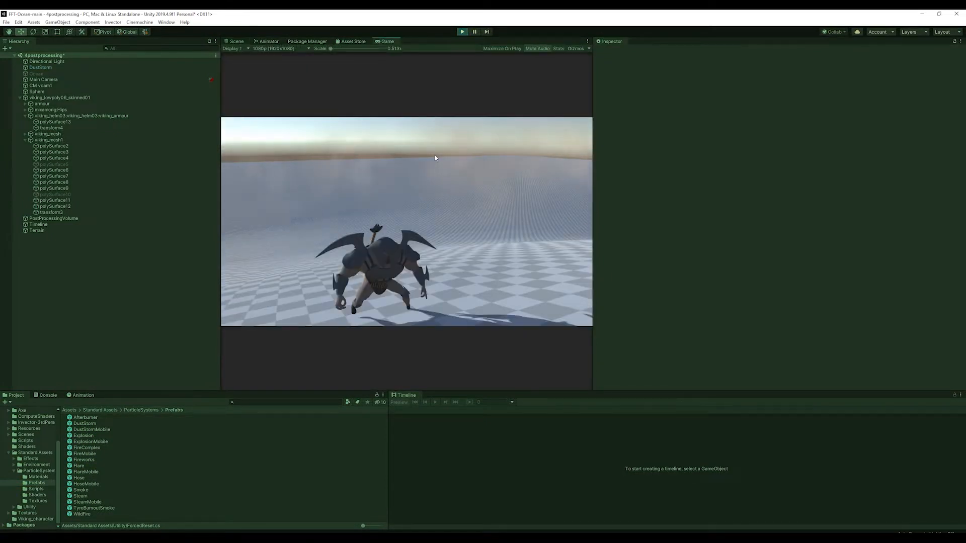
pyautogui.click(463, 32)
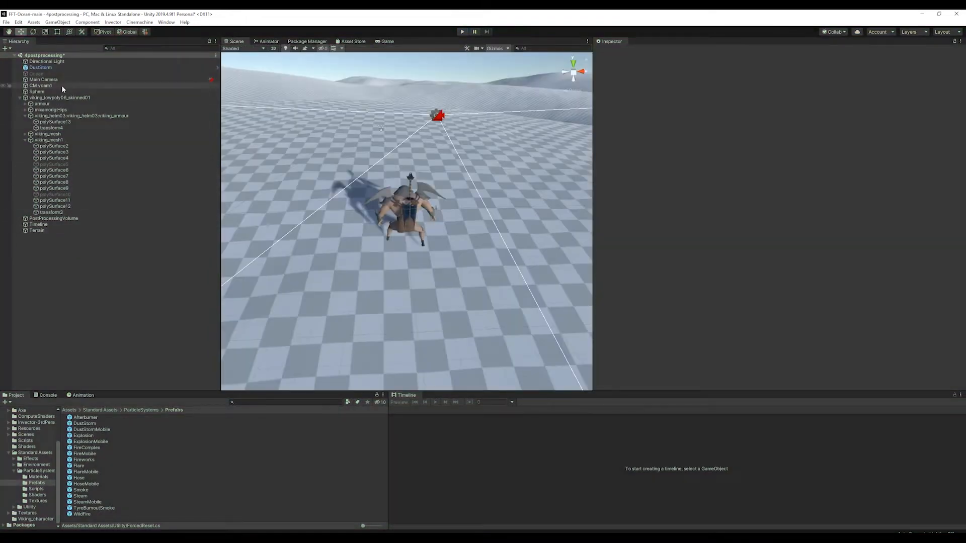
# Move DustStorm to the end of the scene hierarchy and set its particle system's Max Particles to 10000
pyautogui.click(57, 219)
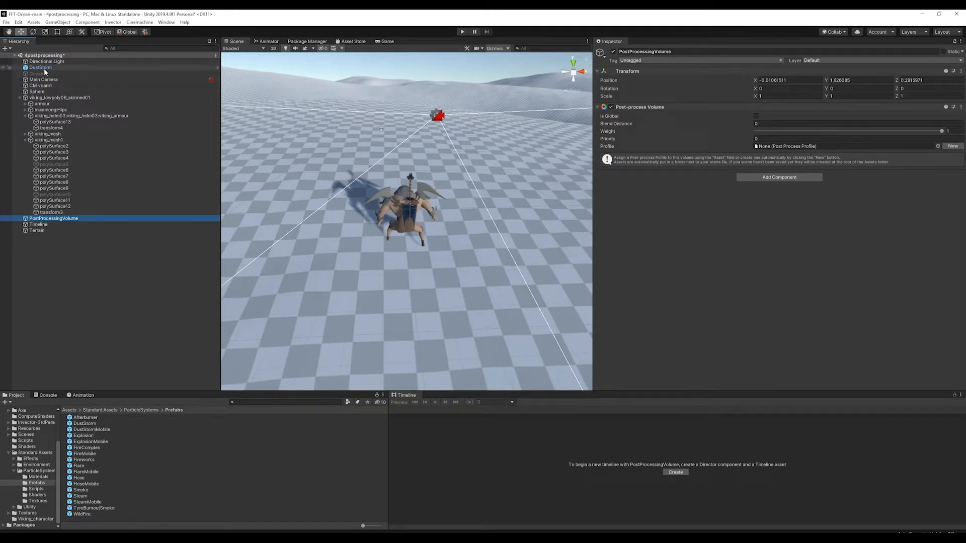
pyautogui.moveTo(44, 68); pyautogui.dragTo(44, 230)
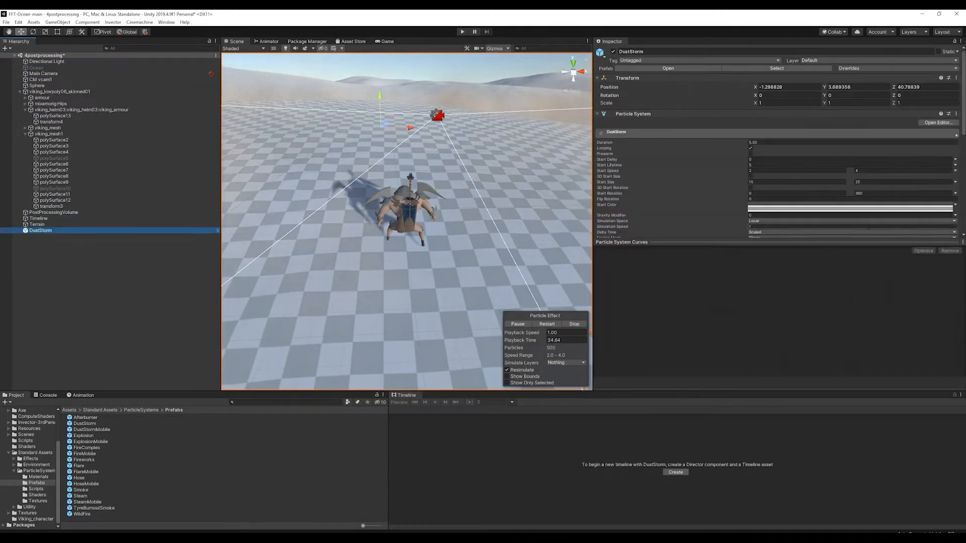
pyautogui.moveTo(759, 242); pyautogui.dragTo(757, 283)
pyautogui.scroll(-3, 780, 214)
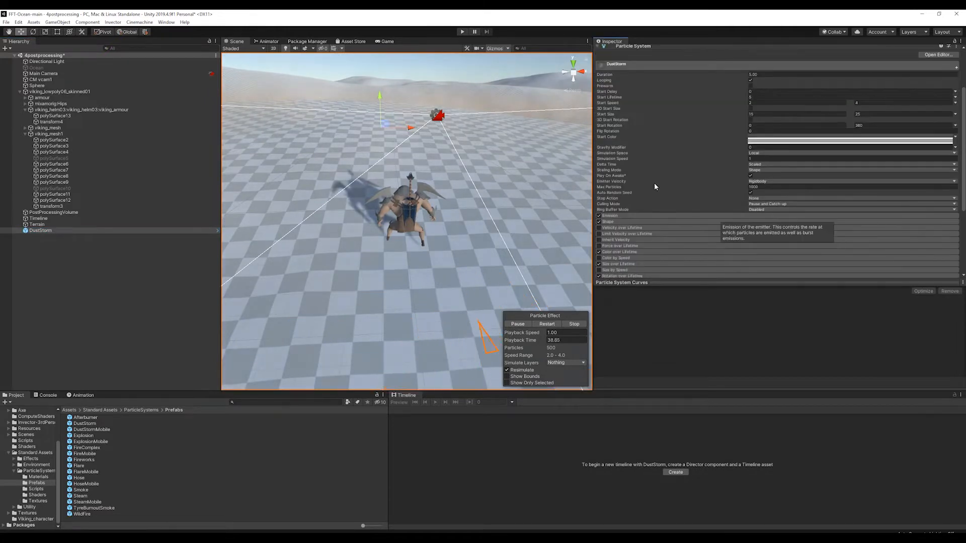
pyautogui.click(752, 186)
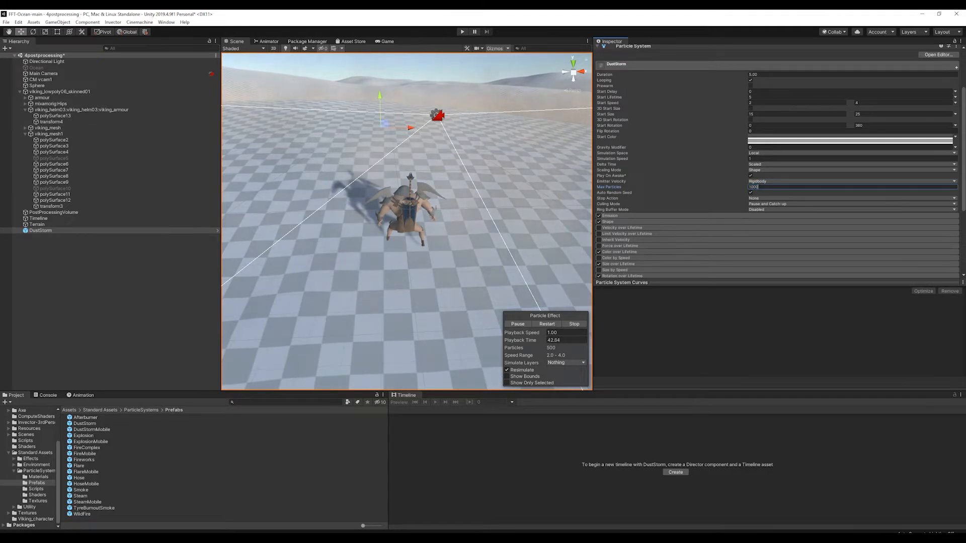
pyautogui.write('0')
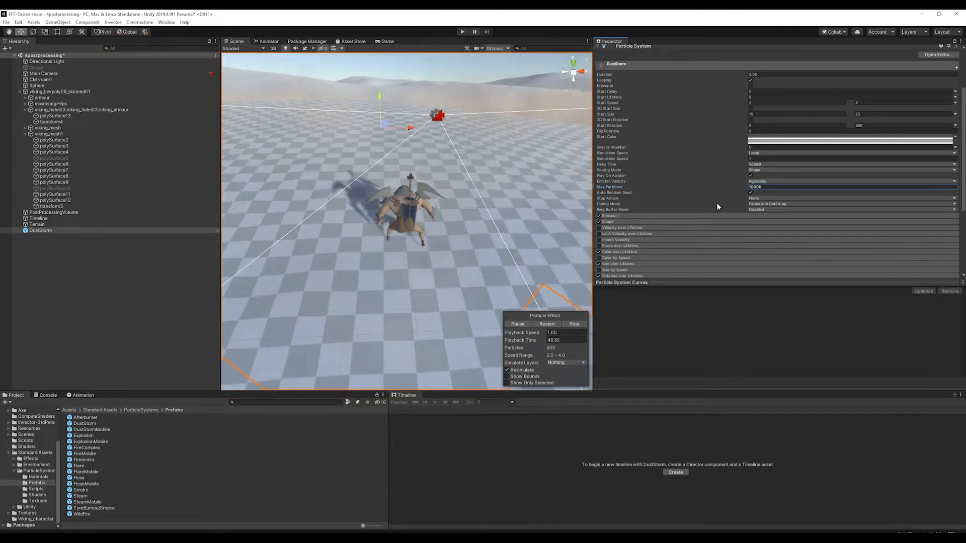
# Set the DustStorm emission Rate over Time to 1000 and look through the remaining particle modules
pyautogui.click(635, 215)
pyautogui.click(763, 223)
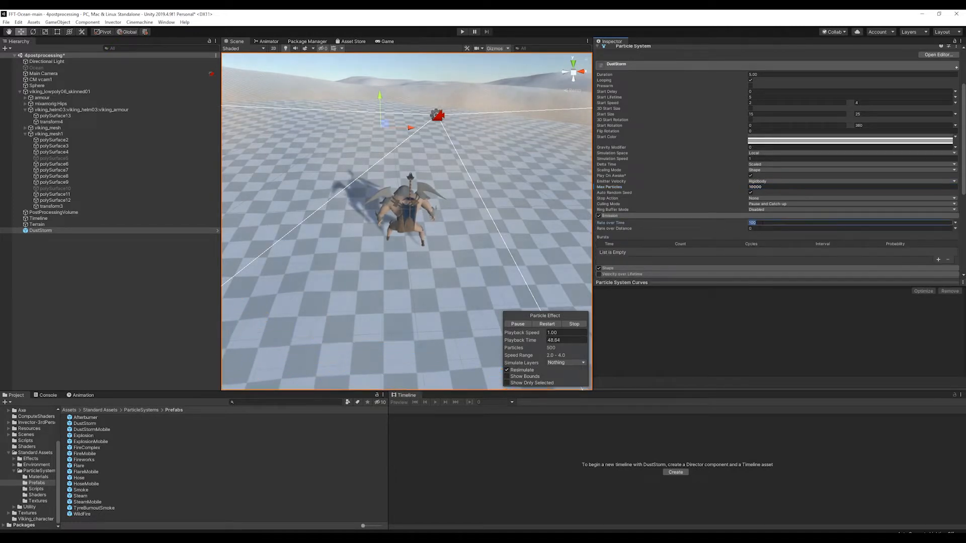
pyautogui.write('0')
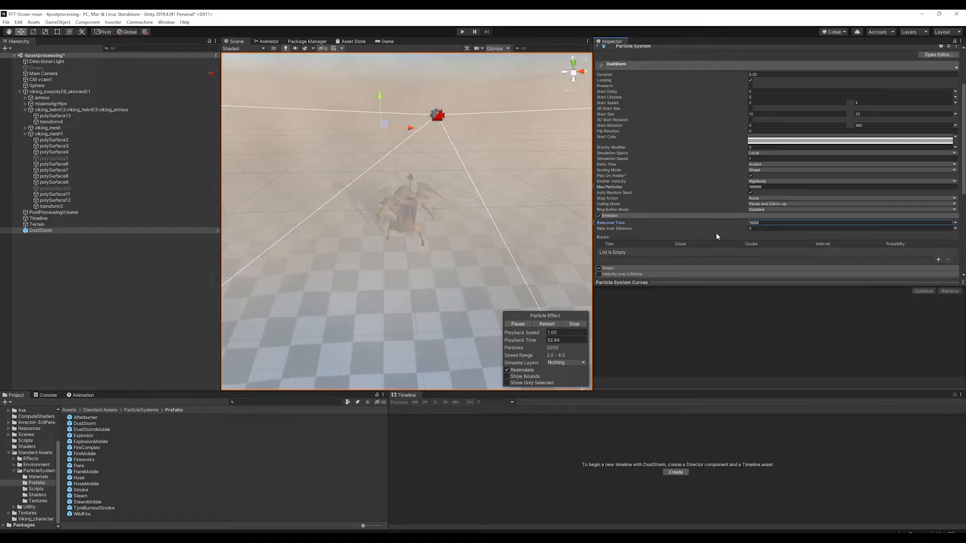
pyautogui.scroll(-3, 716, 233)
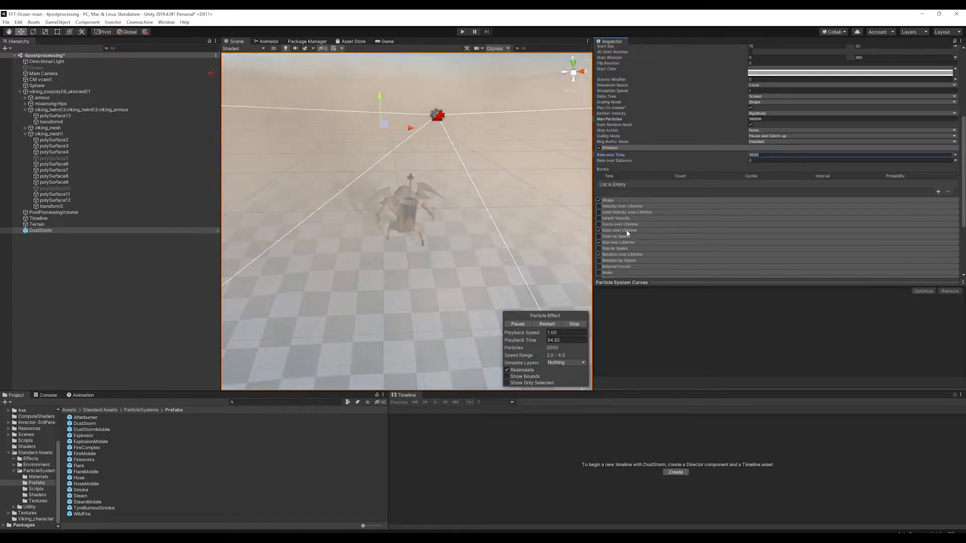
pyautogui.scroll(-3, 630, 253)
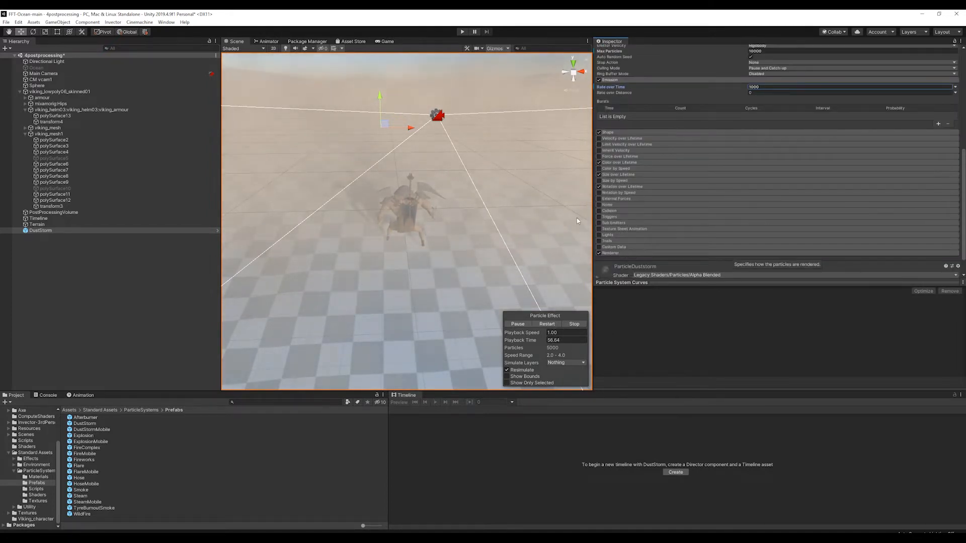
# Reposition DustStorm over the terrain and play its particle preview
pyautogui.scroll(-8, 405, 166)
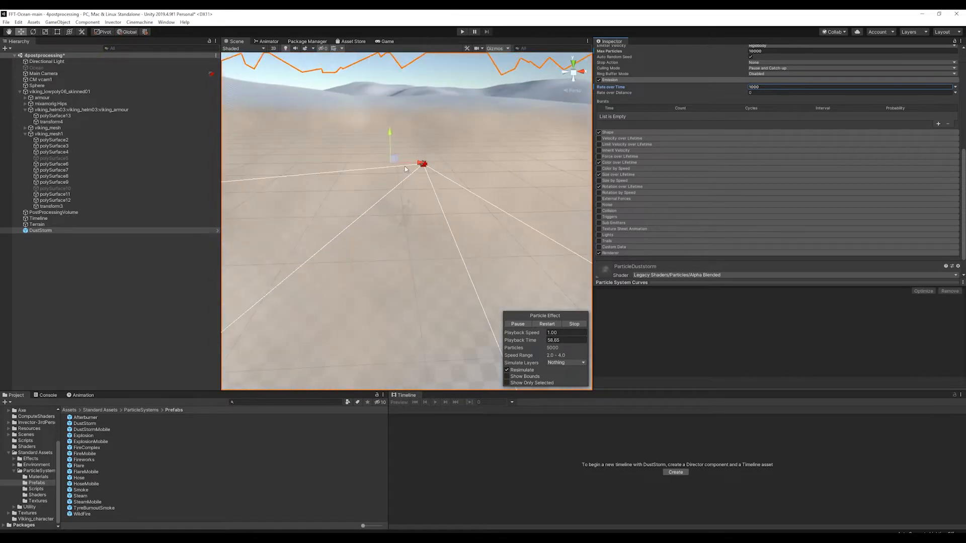
pyautogui.keyDown('alt'); pyautogui.moveTo(401, 185); pyautogui.dragTo(499, 206); pyautogui.keyUp('alt')
pyautogui.moveTo(380, 212); pyautogui.dragTo(467, 156)
pyautogui.press('r')
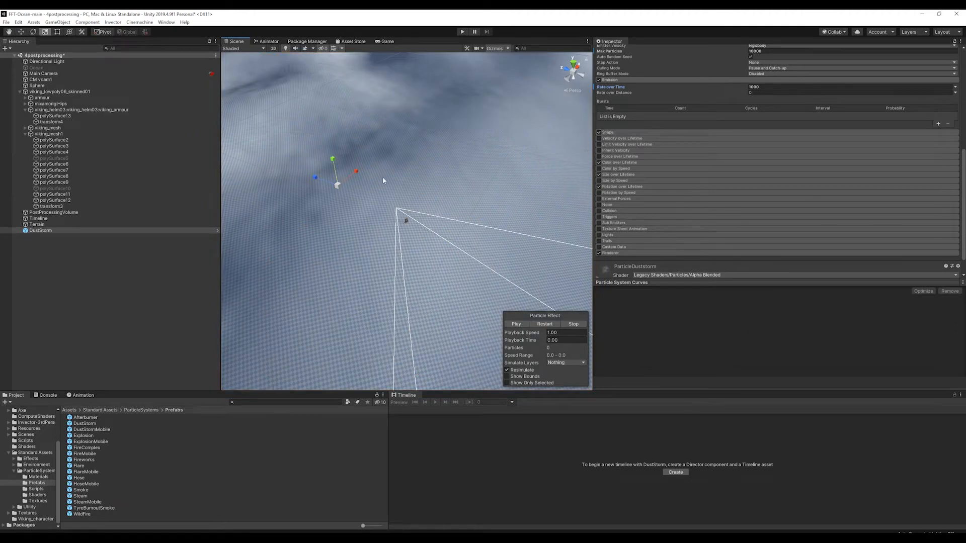
pyautogui.keyDown('alt'); pyautogui.moveTo(422, 180); pyautogui.dragTo(839, 123); pyautogui.keyUp('alt')
pyautogui.click(515, 324)
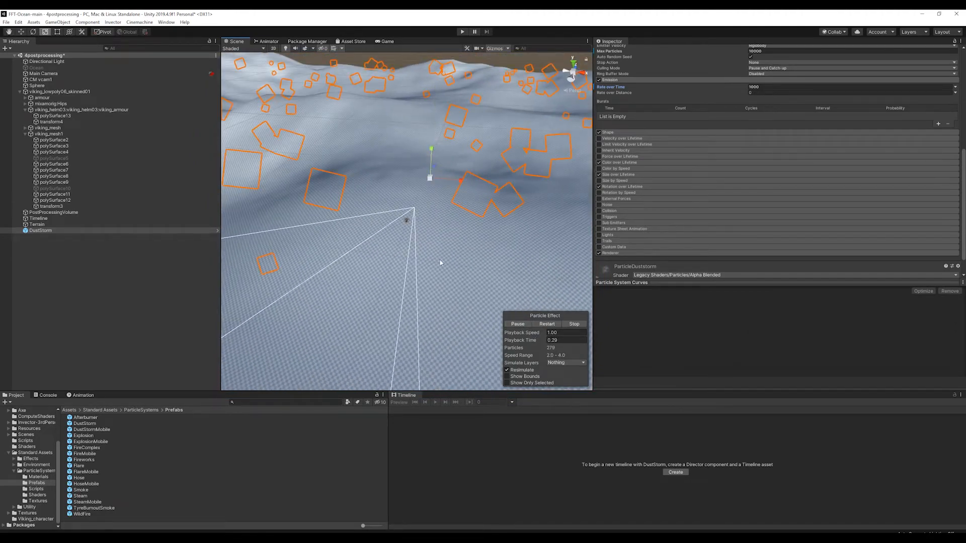
# Examine DustStorm's particle coverage over the terrain around the viking and review its Shape module settings
pyautogui.moveTo(442, 263)
pyautogui.keyDown('alt'); pyautogui.mouseDown()
pyautogui.moveTo(431, 253)
pyautogui.moveTo(438, 263)
pyautogui.mouseUp(); pyautogui.keyUp('alt')
pyautogui.scroll(-12, 437, 261)
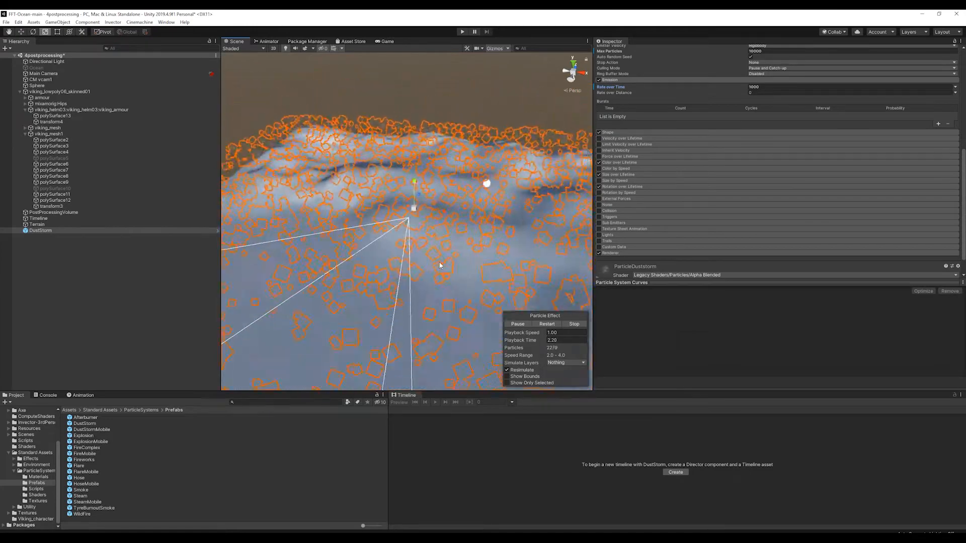
pyautogui.scroll(5, 439, 265)
pyautogui.moveTo(417, 217)
pyautogui.mouseDown()
pyautogui.moveTo(397, 217)
pyautogui.moveTo(408, 215)
pyautogui.mouseUp()
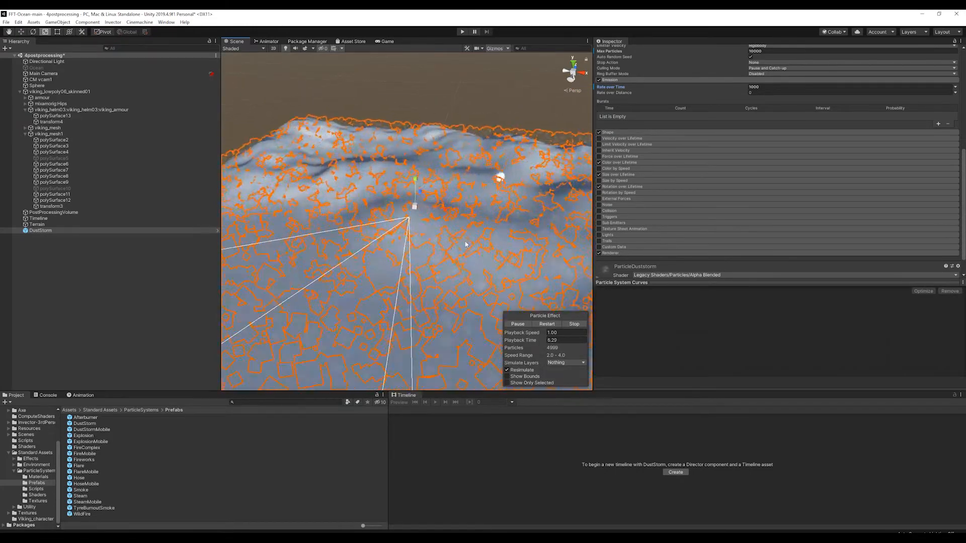
pyautogui.scroll(10, 462, 248)
pyautogui.keyDown('alt'); pyautogui.moveTo(463, 252); pyautogui.dragTo(522, 201); pyautogui.keyUp('alt')
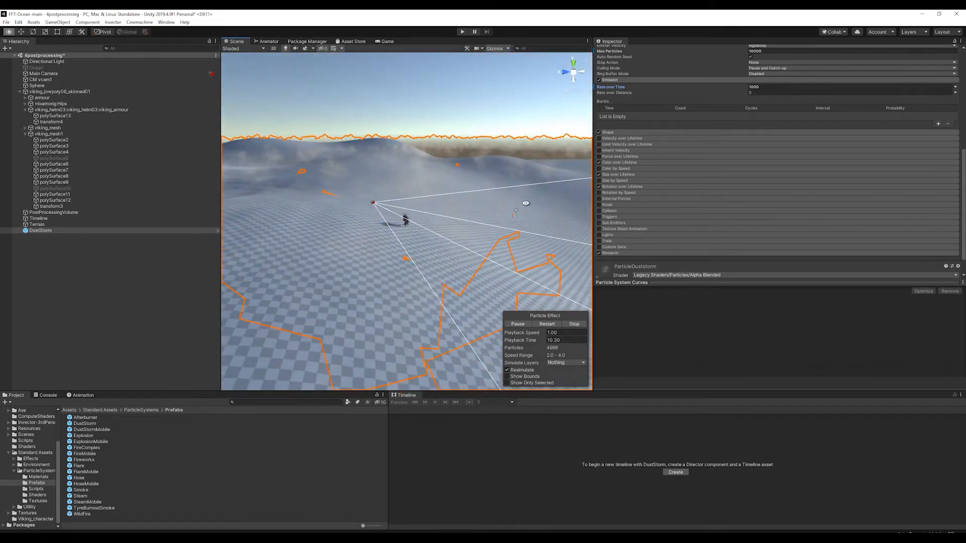
pyautogui.click(614, 132)
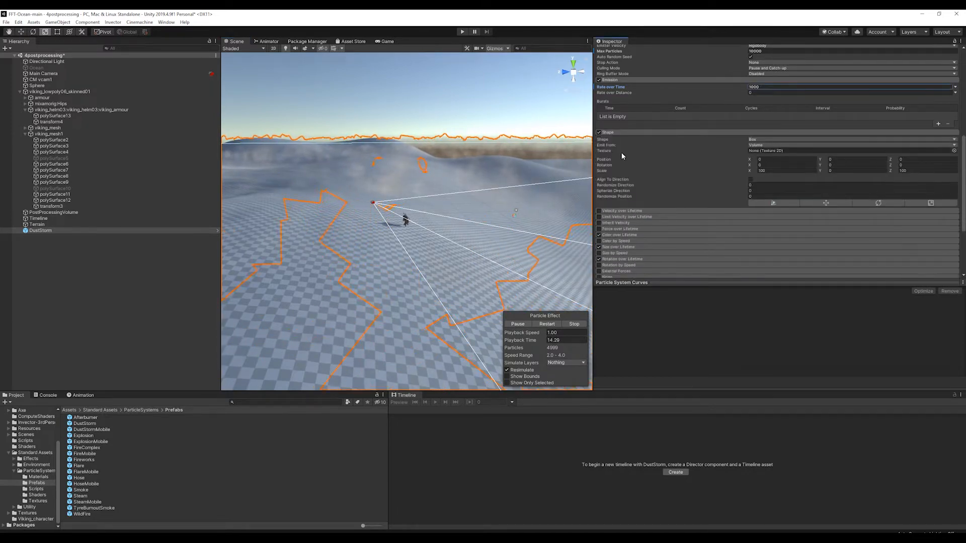
pyautogui.click(610, 132)
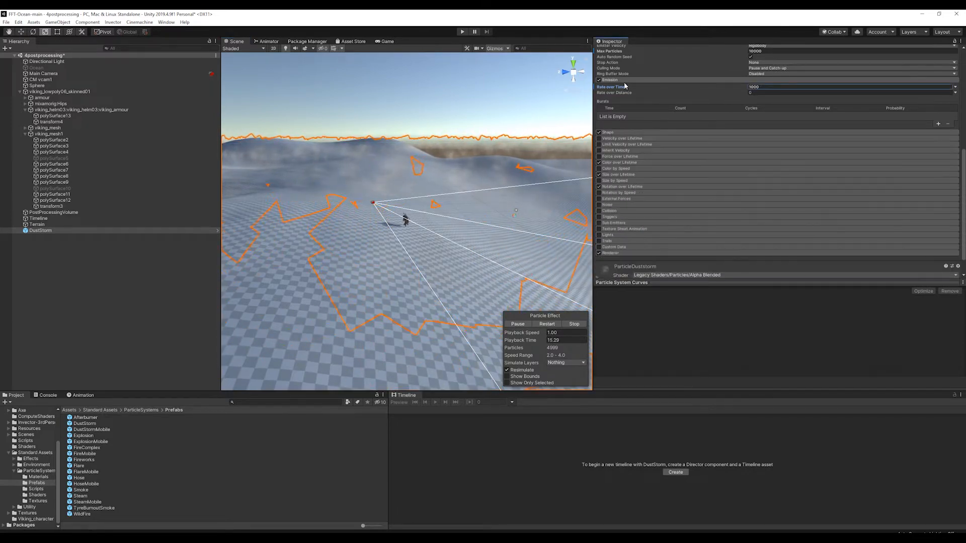
# Set DustStorm's Max Particles to 50000
pyautogui.click(774, 51)
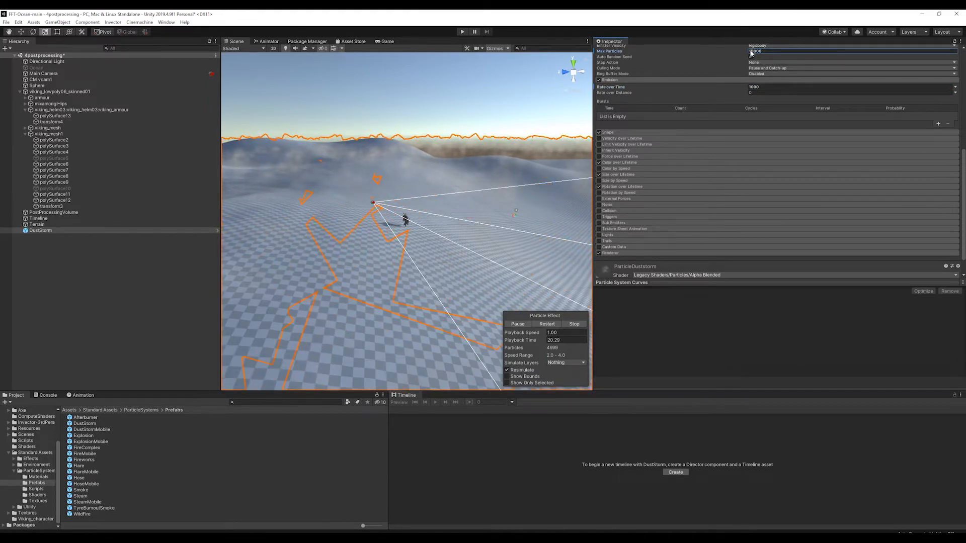
pyautogui.moveTo(751, 51); pyautogui.dragTo(746, 53)
pyautogui.write('5')
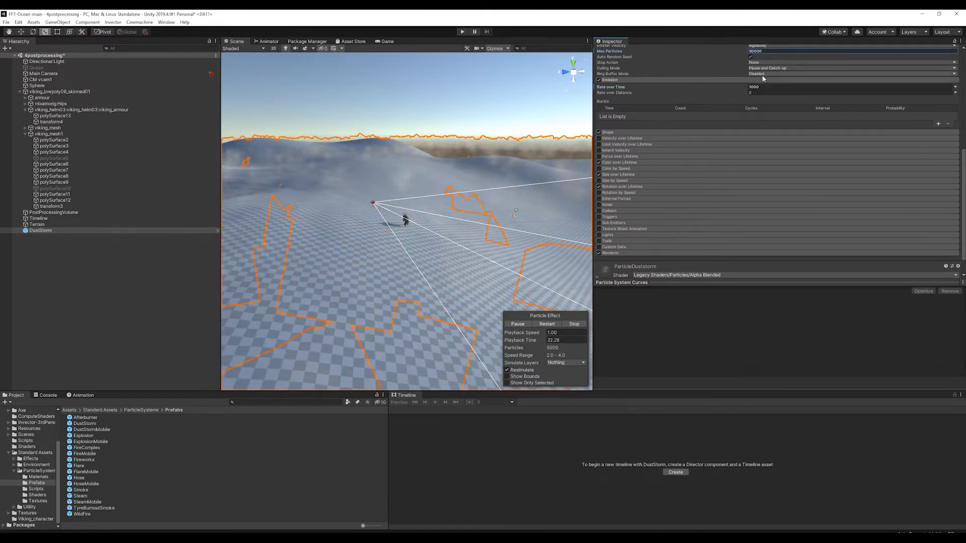
# Test DustStorm's emission Rate over Time at 5000 and raise it to 15000
pyautogui.click(754, 87)
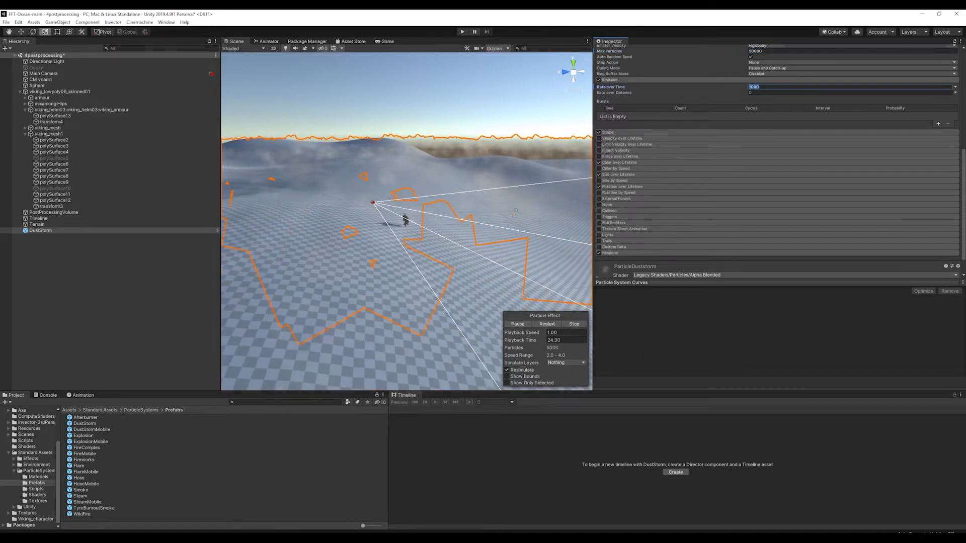
pyautogui.moveTo(752, 87); pyautogui.dragTo(747, 88)
pyautogui.write('5')
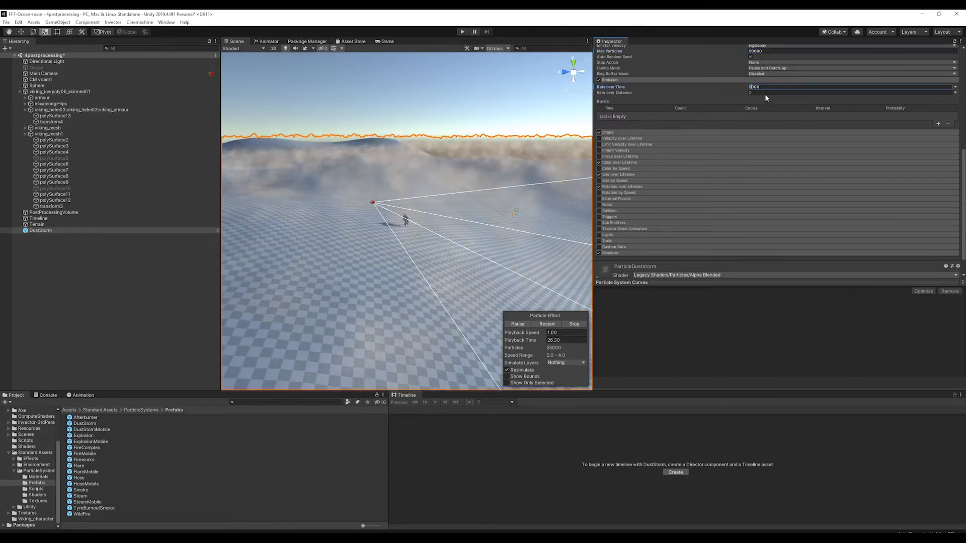
pyautogui.keyDown('alt'); pyautogui.moveTo(489, 181); pyautogui.dragTo(428, 172); pyautogui.keyUp('alt')
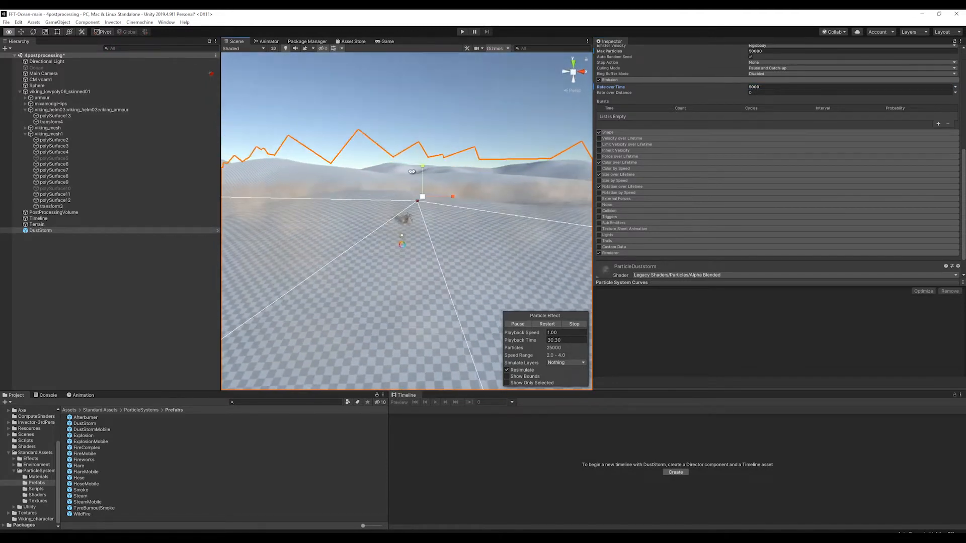
pyautogui.click(751, 88)
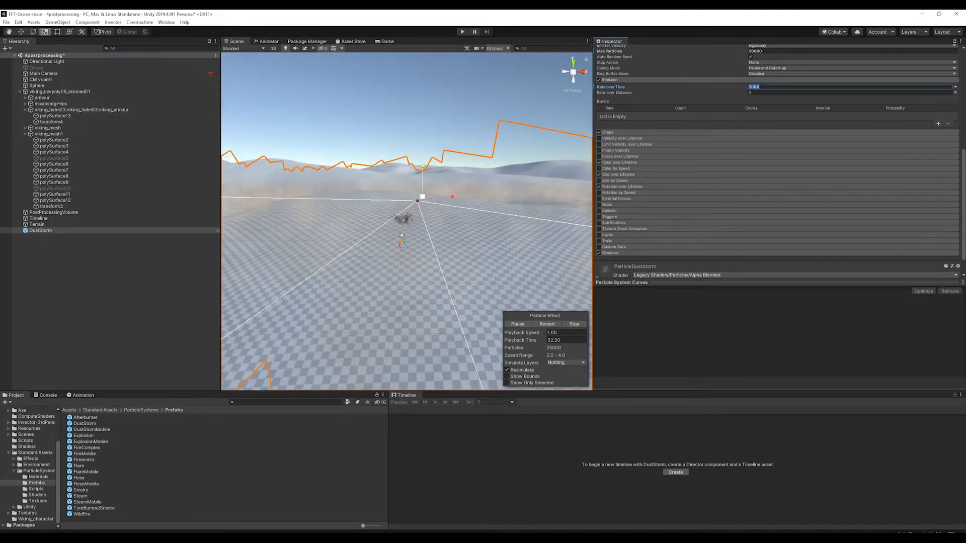
pyautogui.write('1')
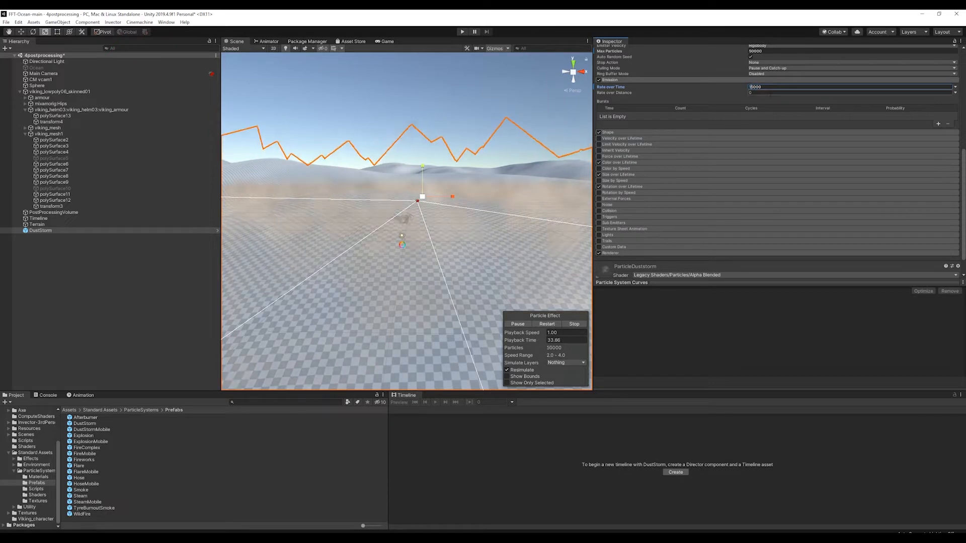
# Inspect the alpha and colour keys of DustStorm's Color over Lifetime gradient without changing them
pyautogui.click(624, 162)
pyautogui.click(776, 169)
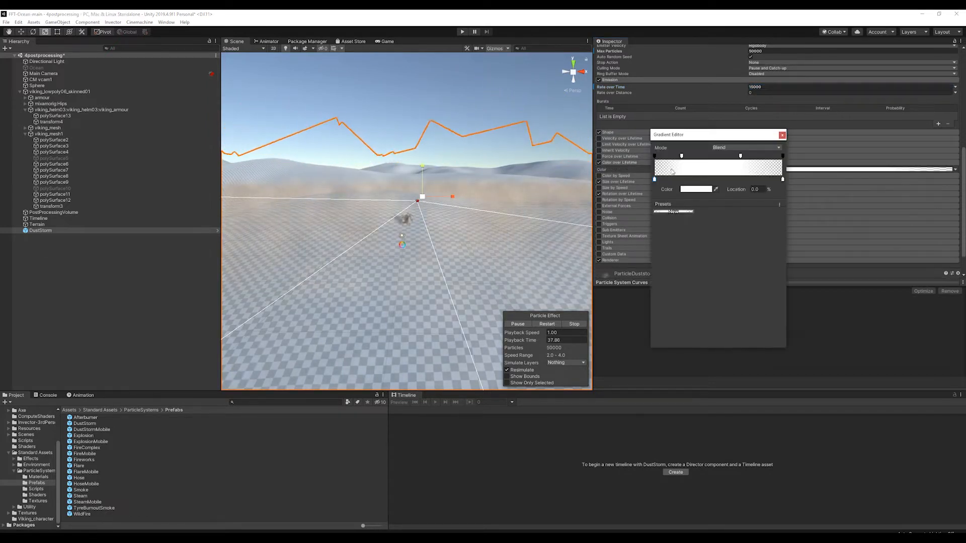
pyautogui.click(682, 157)
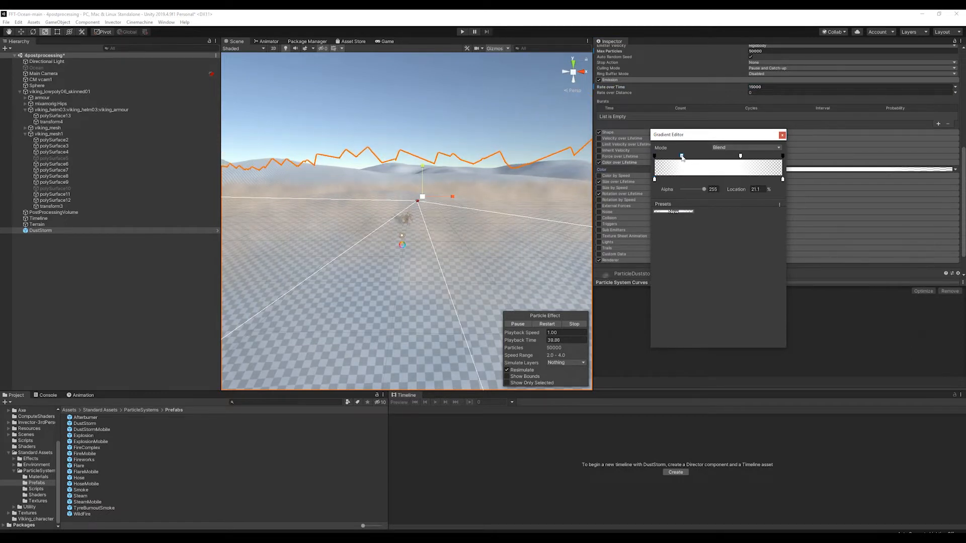
pyautogui.click(741, 157)
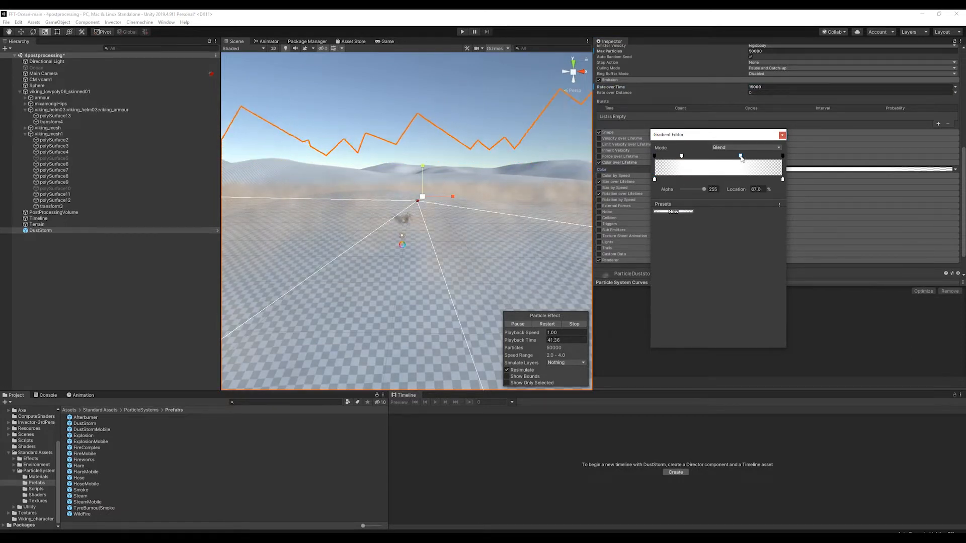
pyautogui.click(655, 179)
pyautogui.click(685, 190)
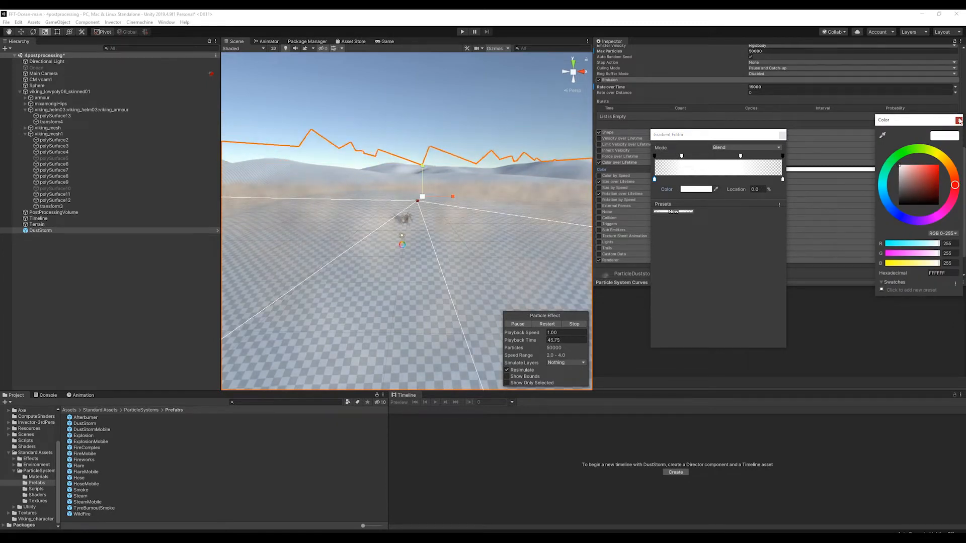
pyautogui.click(959, 121)
pyautogui.click(781, 135)
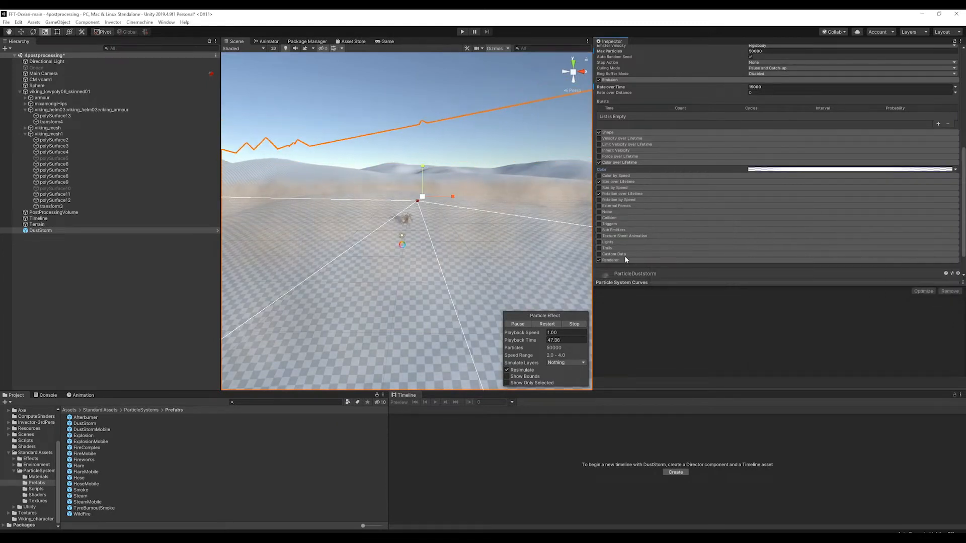
# Set the ParticleDuststorm material's Tint Color to light grey D2D2D2
pyautogui.scroll(-2, 625, 259)
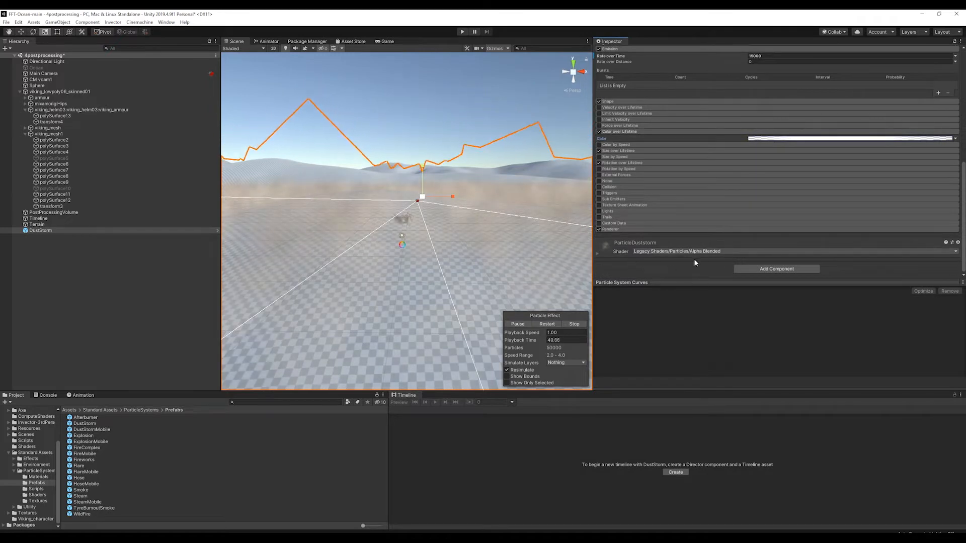
pyautogui.click(597, 254)
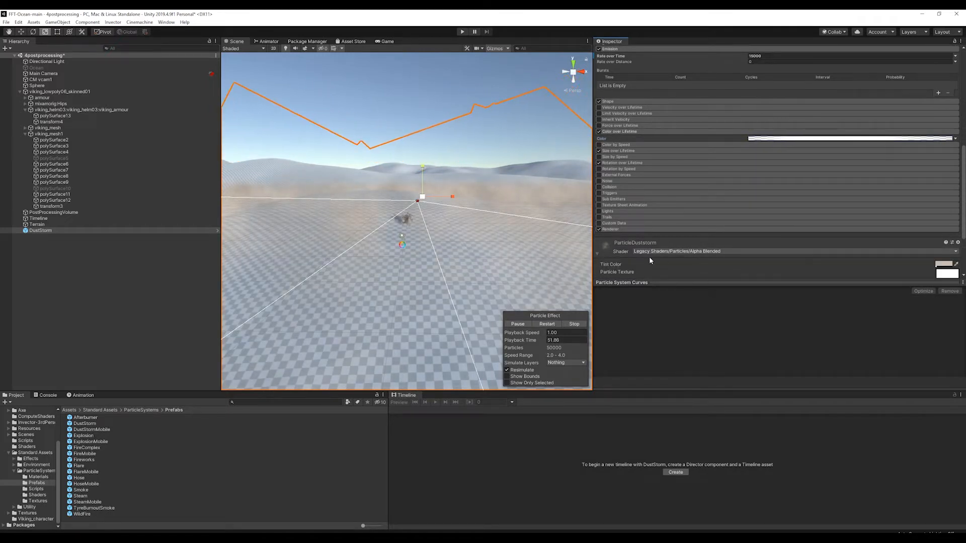
pyautogui.click(939, 265)
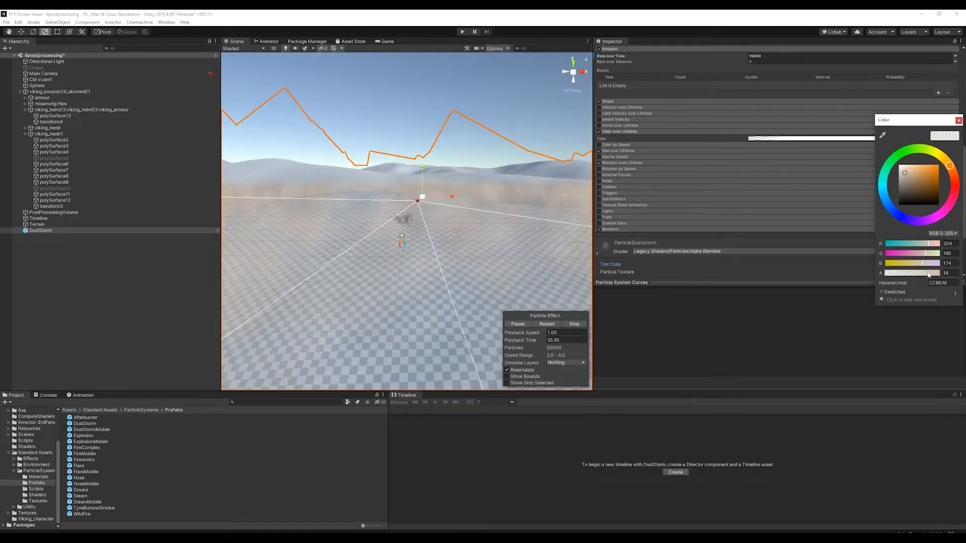
pyautogui.click(901, 171)
pyautogui.moveTo(899, 172); pyautogui.dragTo(893, 172)
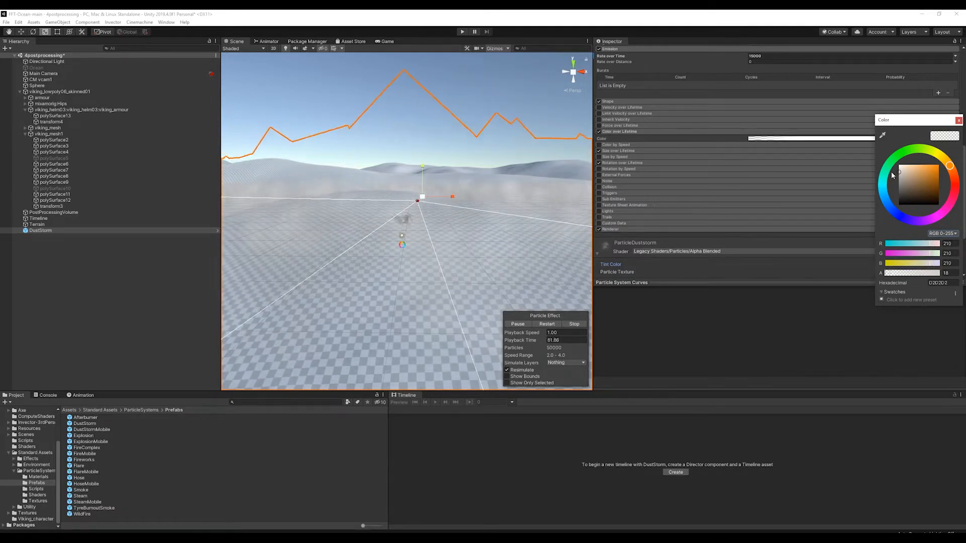
pyautogui.click(958, 121)
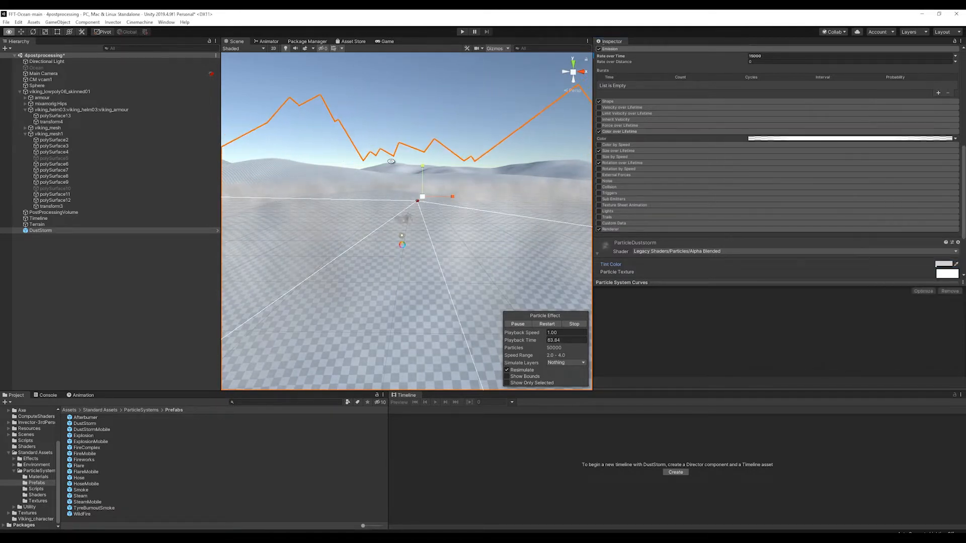
# Rotate the Directional Light to about X -23.2, Y -32.4, Z 19.7 to turn the scene to night
pyautogui.keyDown('alt'); pyautogui.moveTo(418, 156); pyautogui.dragTo(548, 186); pyautogui.keyUp('alt')
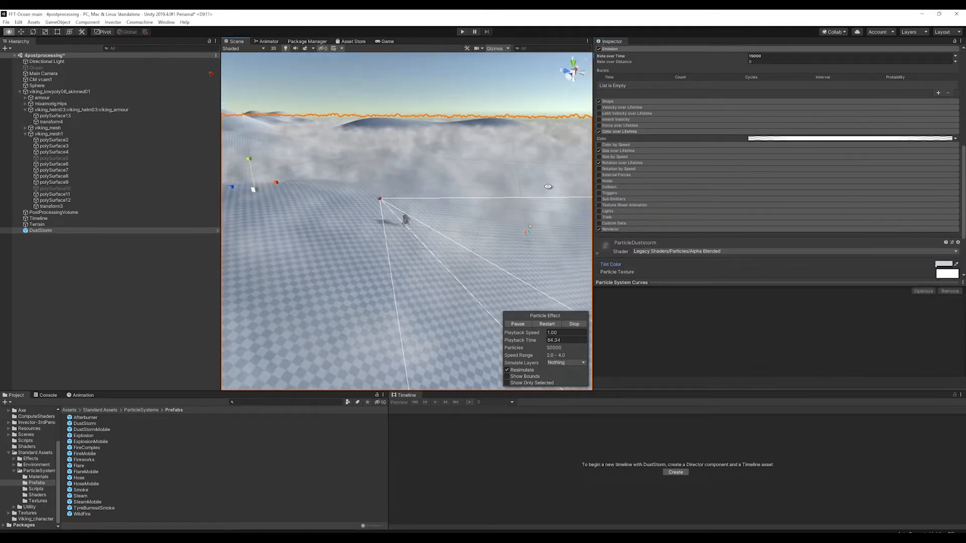
pyautogui.click(46, 61)
pyautogui.press('e')
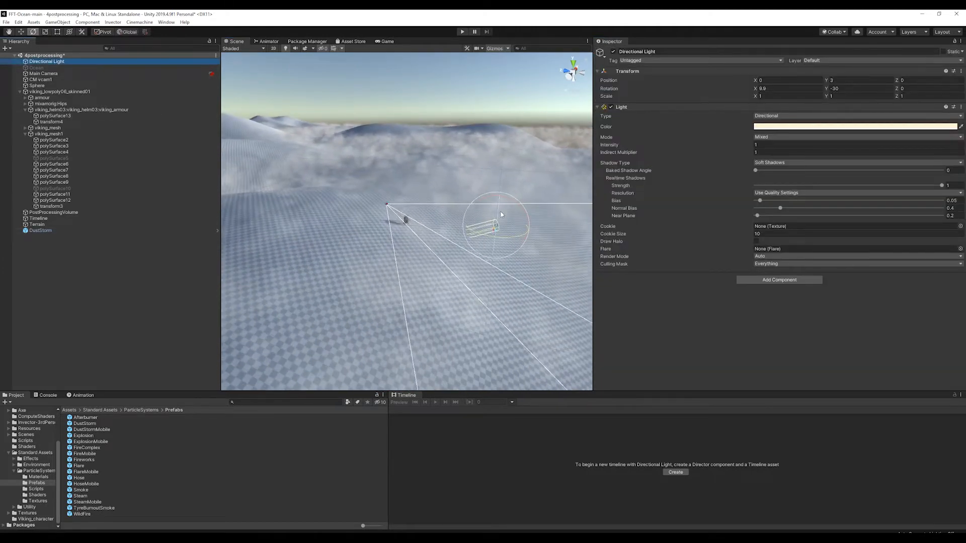
pyautogui.moveTo(509, 203); pyautogui.dragTo(538, 225)
pyautogui.keyDown('alt'); pyautogui.moveTo(481, 233); pyautogui.dragTo(438, 208); pyautogui.keyUp('alt')
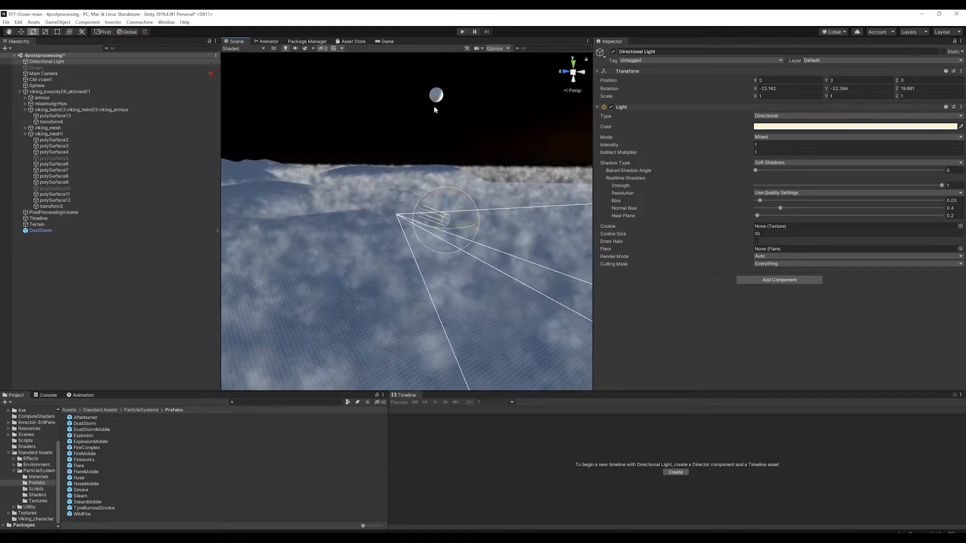
# Move the moon Sphere farther away along the X axis to position X 224.3
pyautogui.click(436, 100)
pyautogui.keyDown('alt'); pyautogui.moveTo(478, 126); pyautogui.dragTo(386, 178); pyautogui.keyUp('alt')
pyautogui.scroll(-3, 433, 180)
pyautogui.press('w')
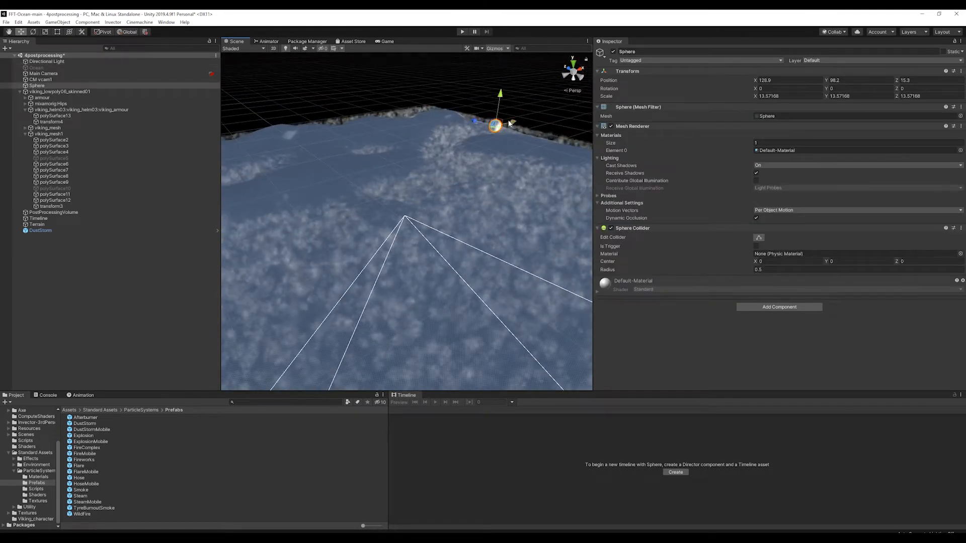
pyautogui.keyDown('alt'); pyautogui.moveTo(551, 118); pyautogui.dragTo(422, 240); pyautogui.keyUp('alt')
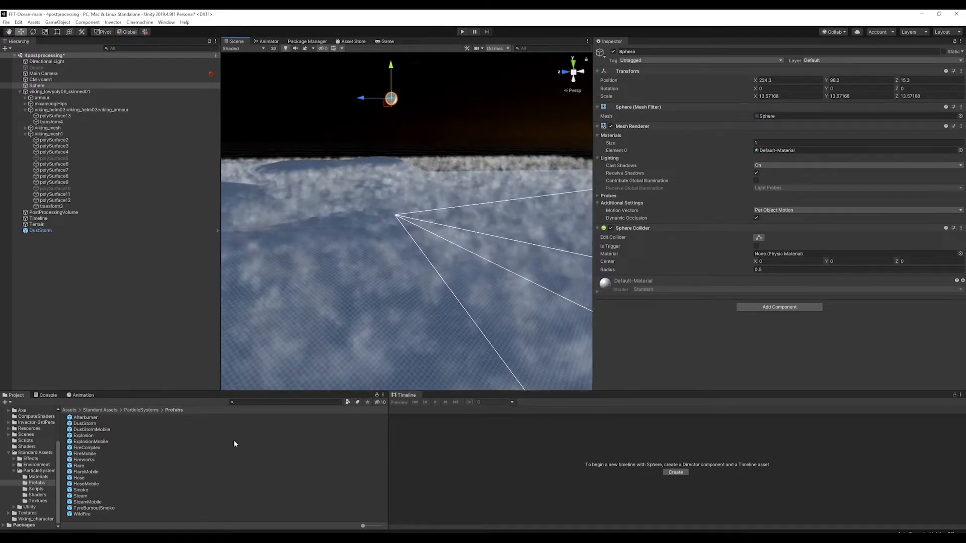
# Create a new material in the Assets folder and name it moon
pyautogui.scroll(3, 33, 429)
pyautogui.click(22, 439)
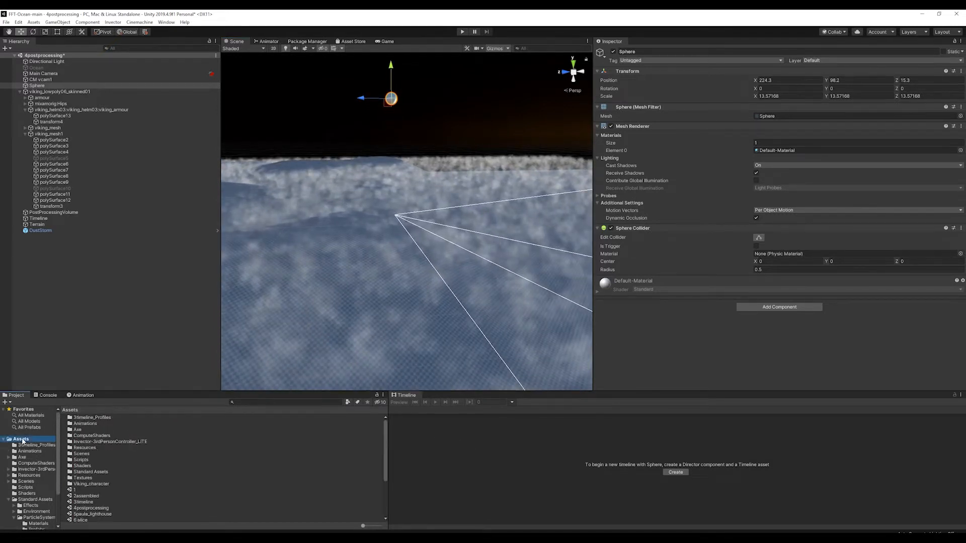
pyautogui.rightClick(288, 442)
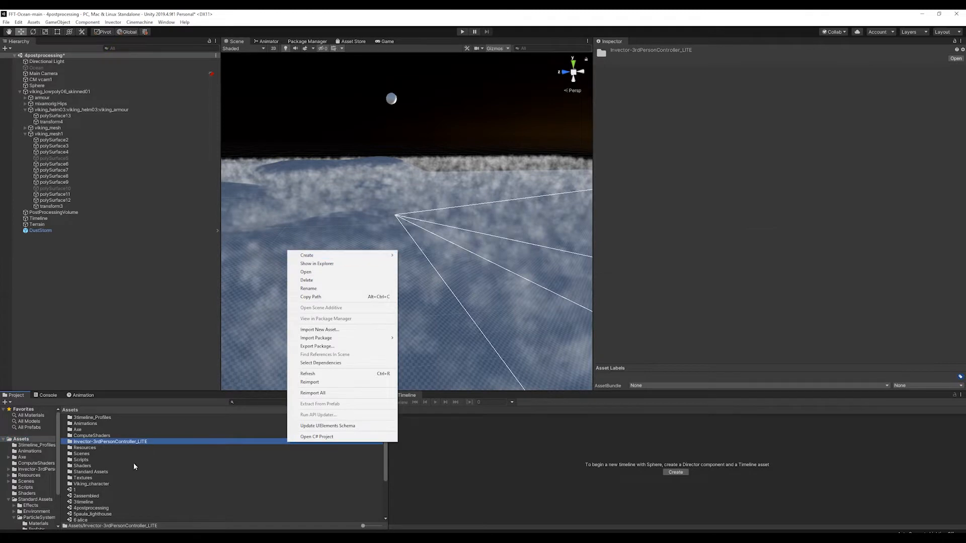
pyautogui.rightClick(140, 501)
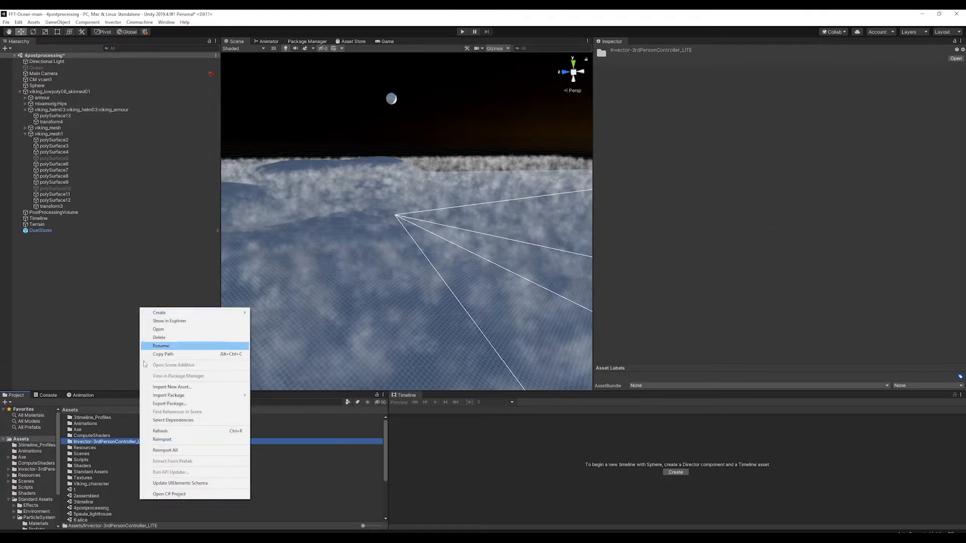
pyautogui.click(106, 447)
pyautogui.rightClick(132, 508)
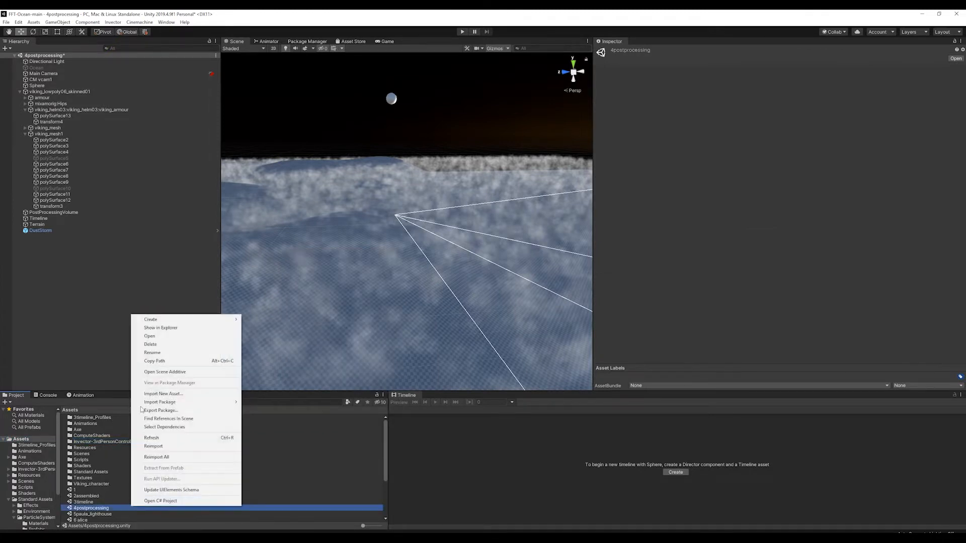
pyautogui.moveTo(172, 319)
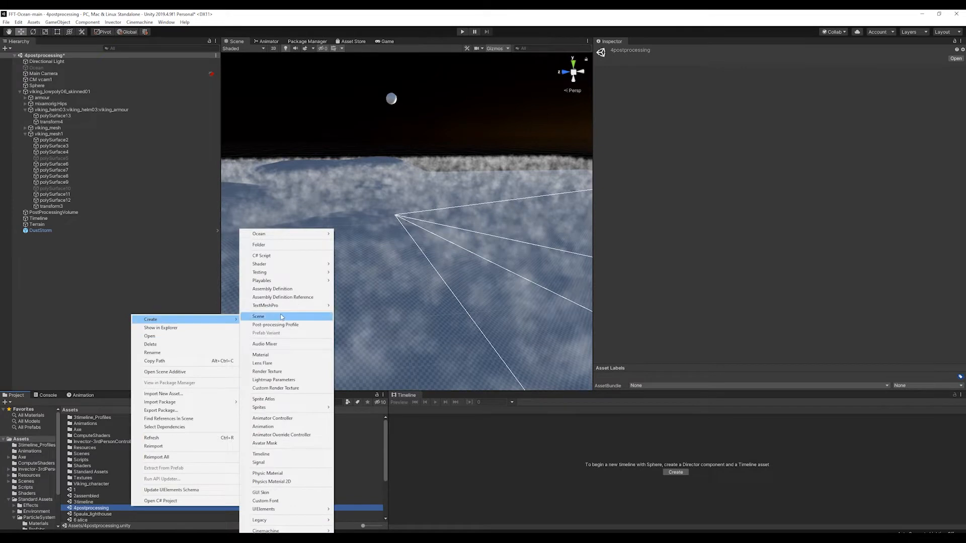
pyautogui.click(269, 356)
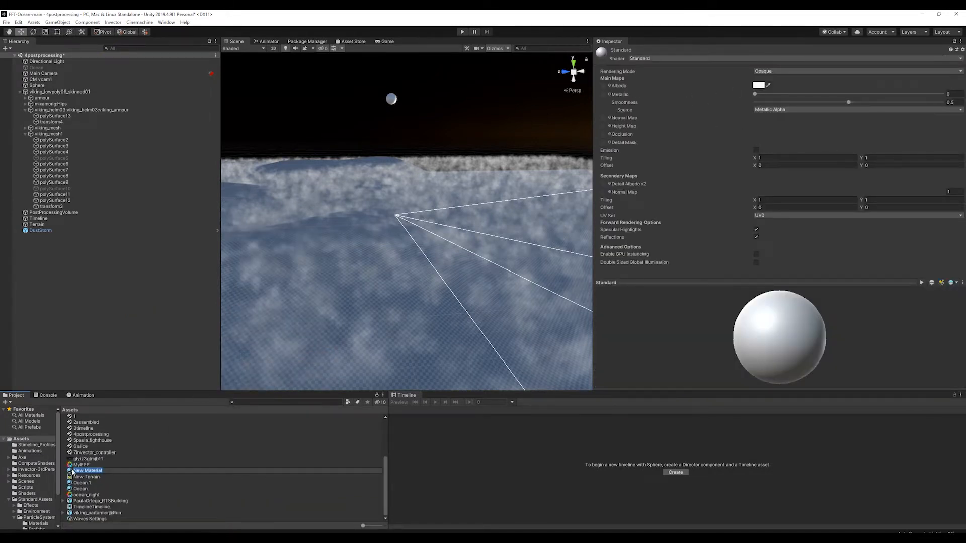
pyautogui.press('Return')
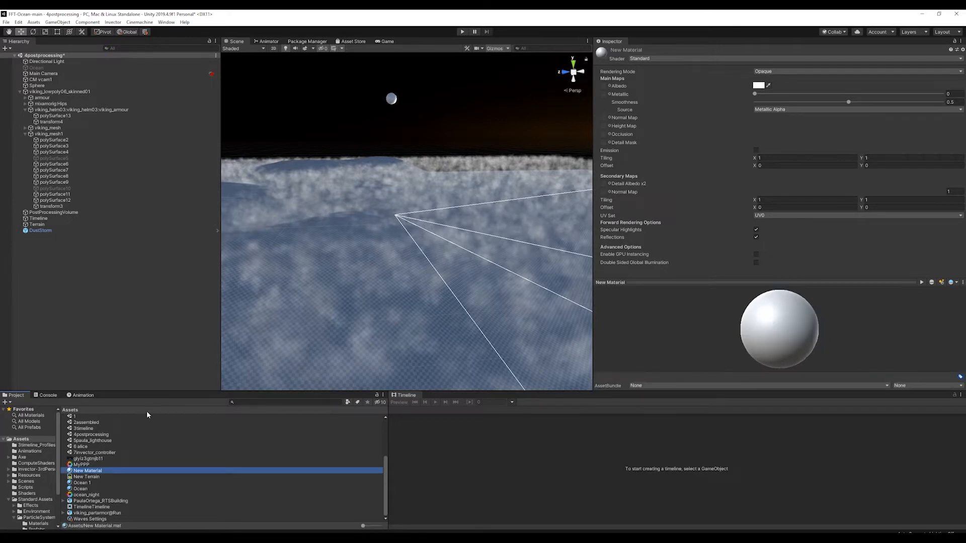
pyautogui.press('F2')
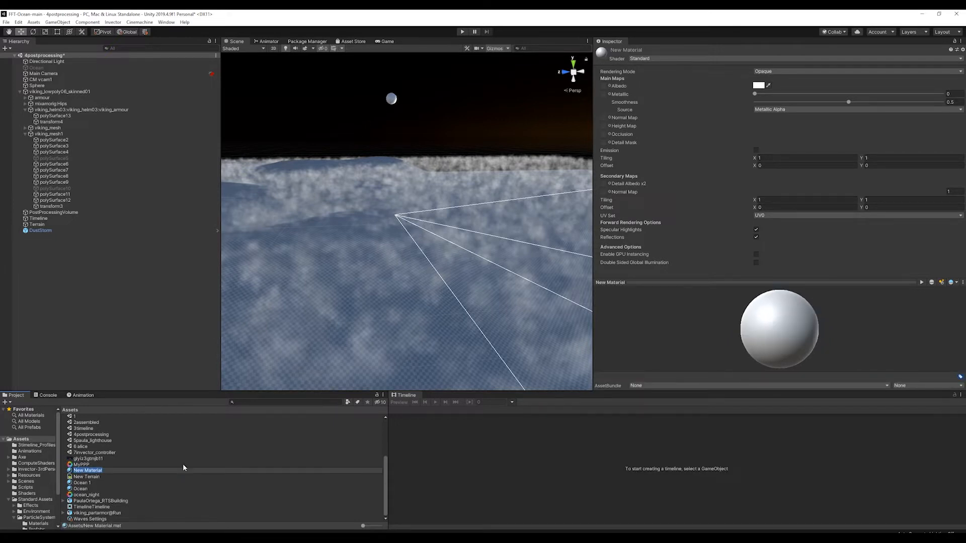
pyautogui.press('Return')
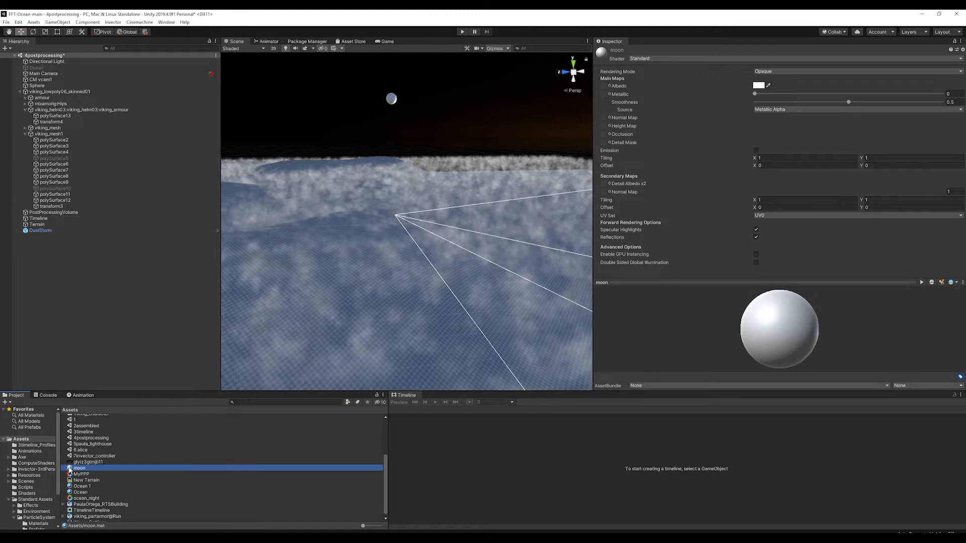
# Apply the moon material to the Sphere, then enable its Emission with a white colour of RGB 255, 255, 255
pyautogui.moveTo(70, 469); pyautogui.dragTo(396, 113)
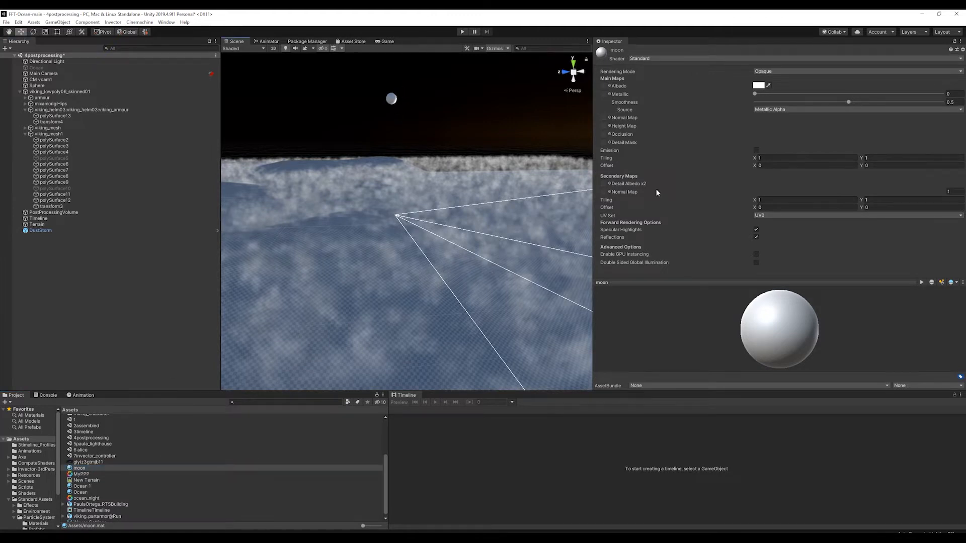
pyautogui.click(757, 150)
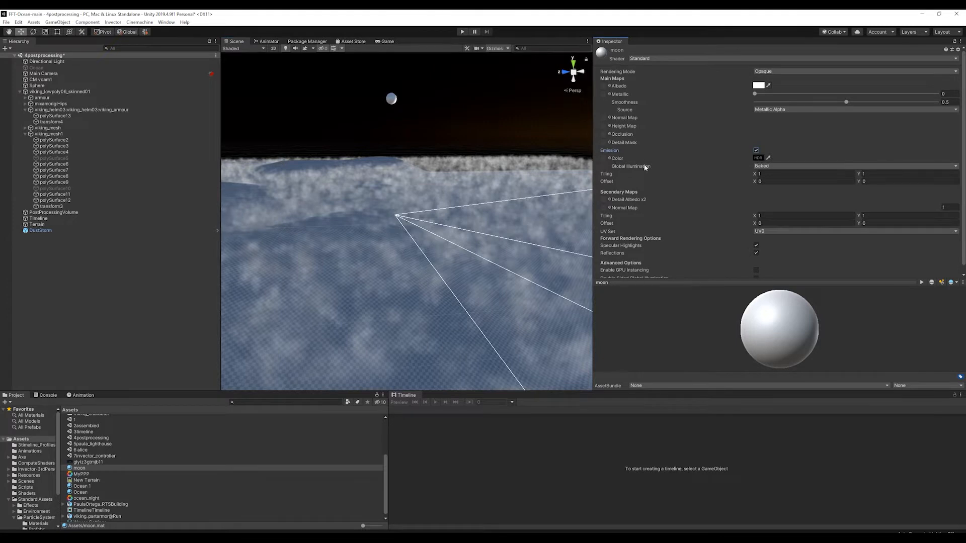
pyautogui.click(758, 159)
pyautogui.moveTo(901, 172); pyautogui.dragTo(877, 156)
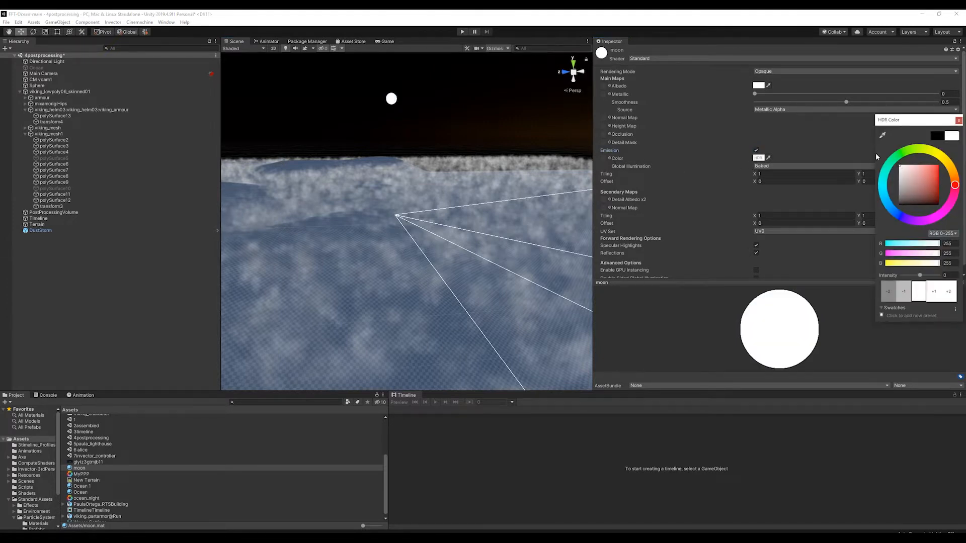
pyautogui.click(959, 121)
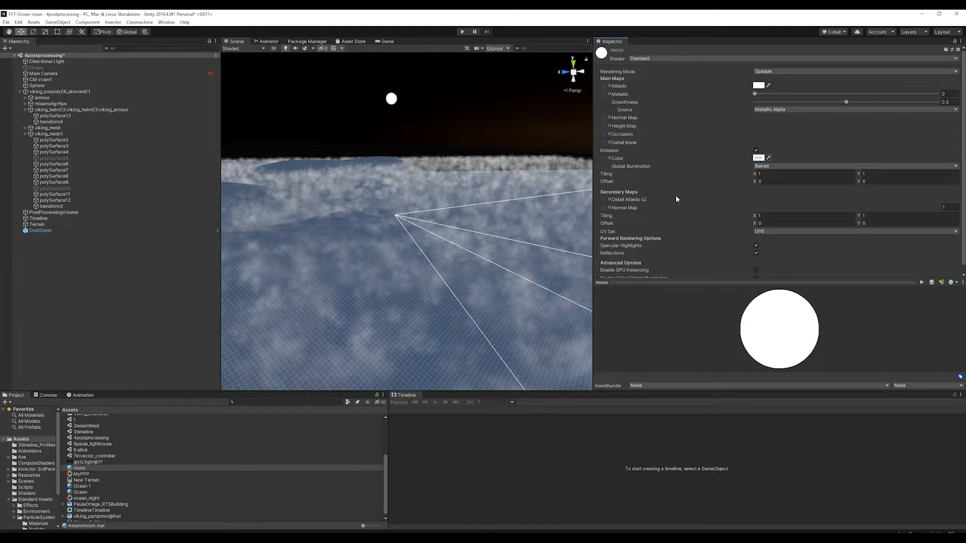
# Preview the night scene briefly in Play mode, then reactivate the Ocean object
pyautogui.click(461, 31)
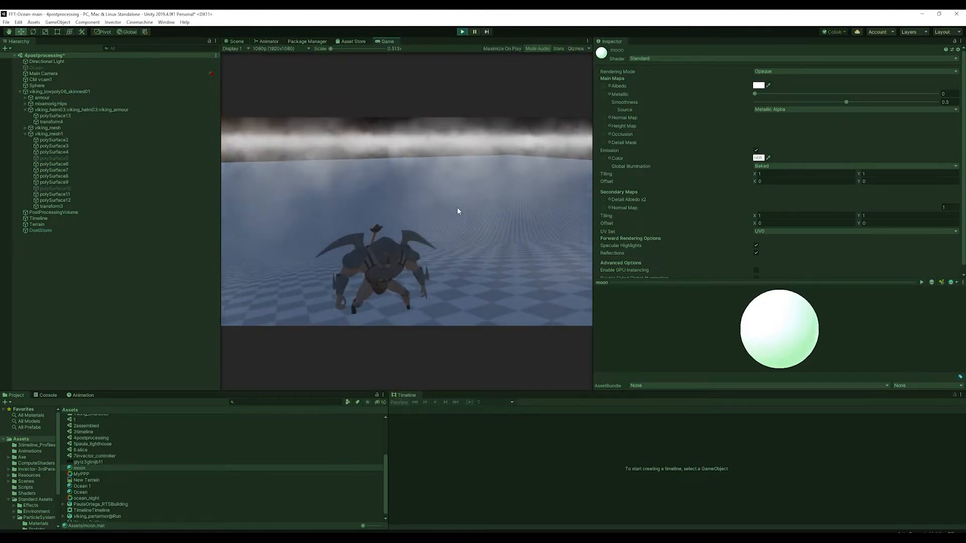
pyautogui.click(461, 32)
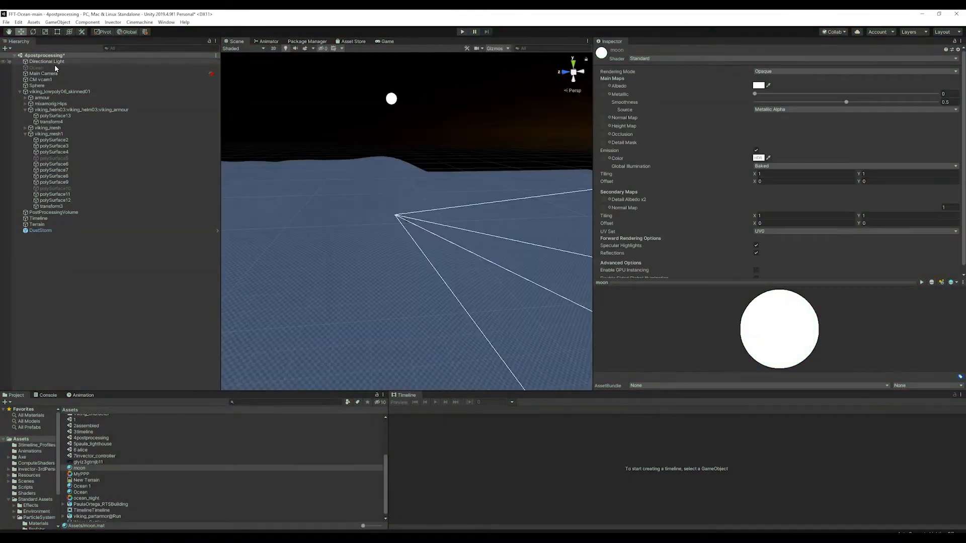
pyautogui.click(56, 67)
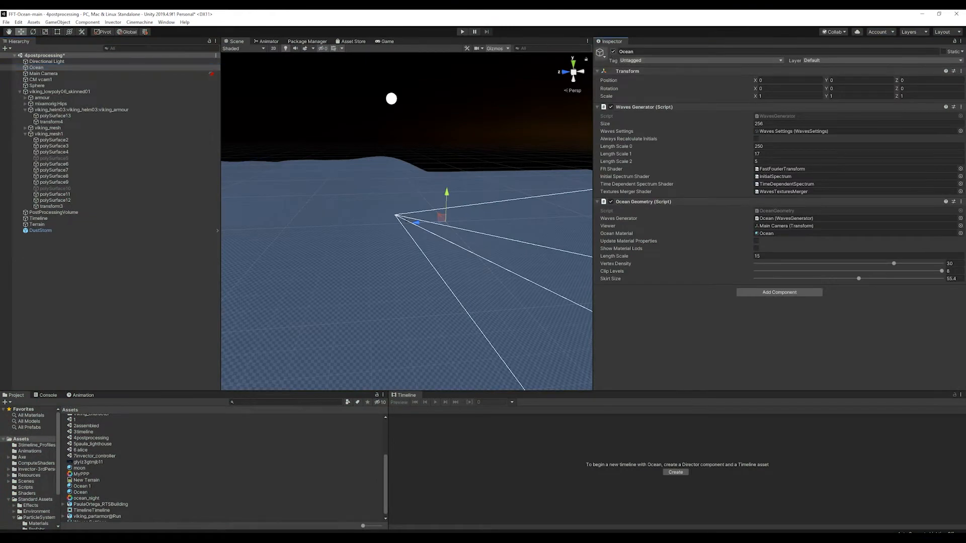
# Play the scene with the ocean, examining the shoreline in an enlarged Game view and from above in the Scene view
pyautogui.click(461, 32)
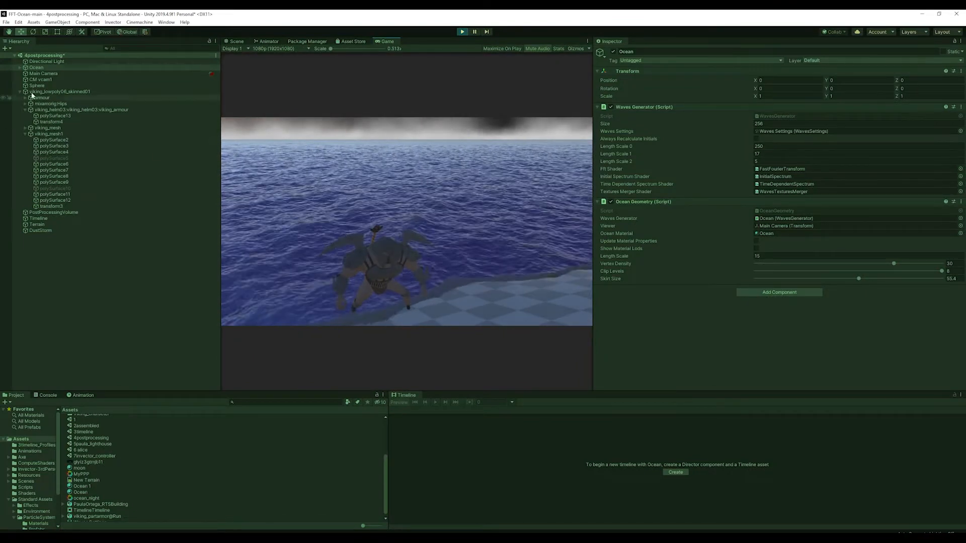
pyautogui.click(40, 76)
pyautogui.click(46, 80)
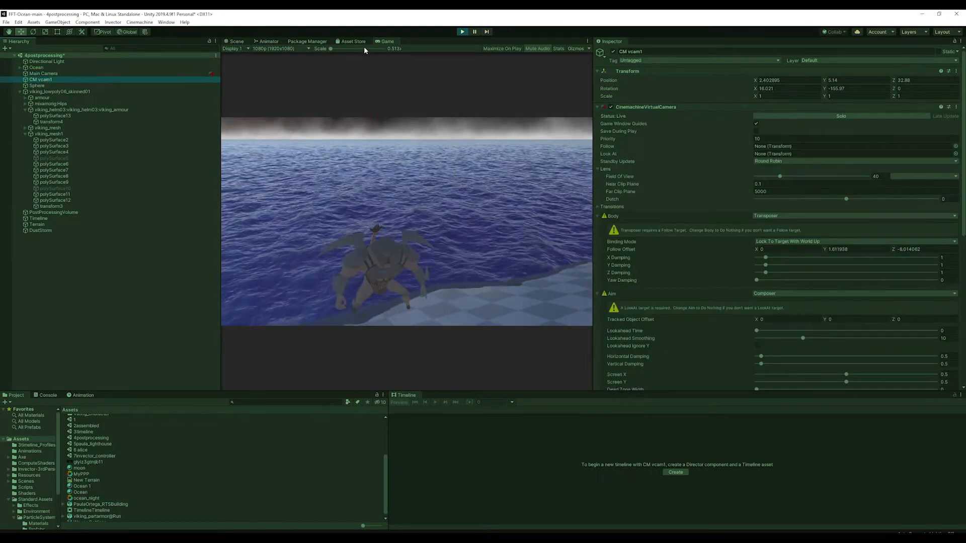
pyautogui.moveTo(593, 93); pyautogui.dragTo(746, 97)
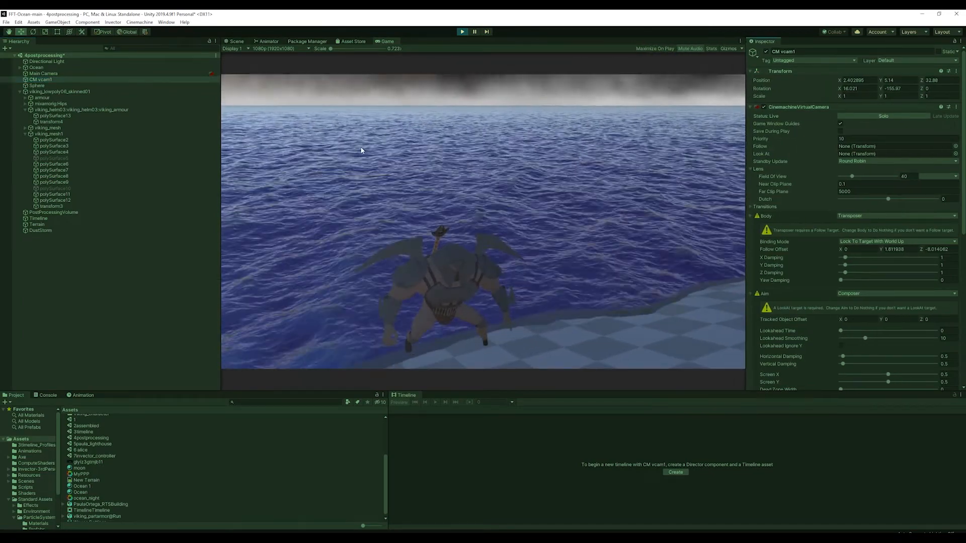
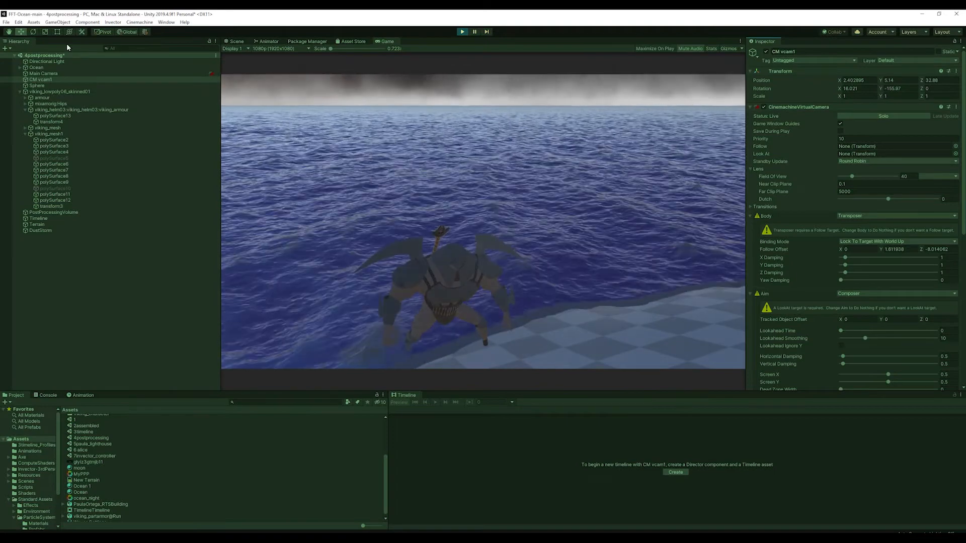
pyautogui.click(236, 41)
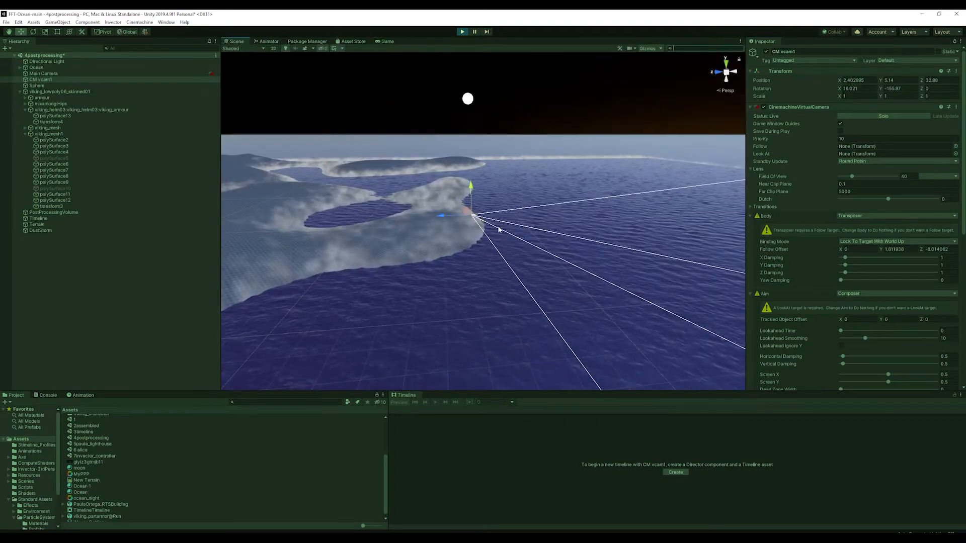
pyautogui.keyDown('alt'); pyautogui.moveTo(498, 229); pyautogui.dragTo(523, 268); pyautogui.keyUp('alt')
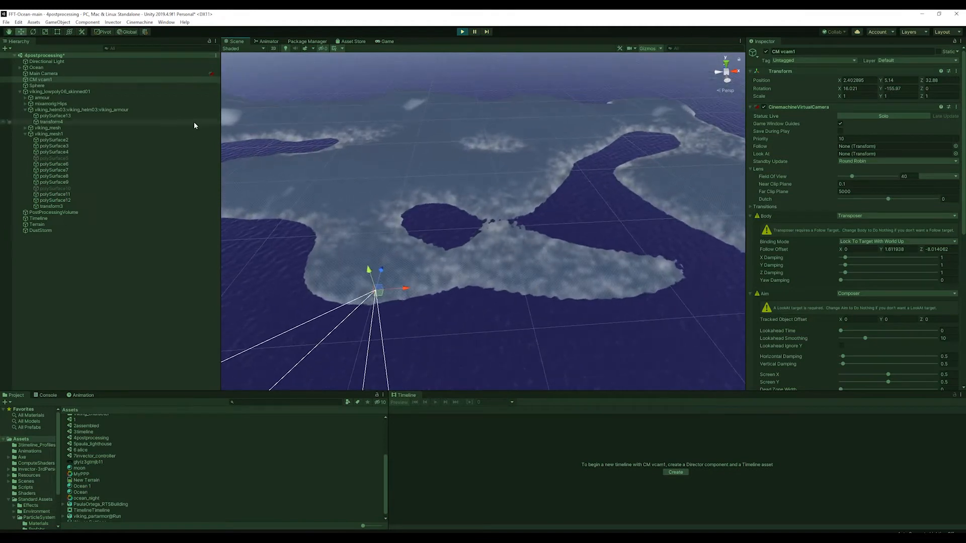
pyautogui.click(462, 32)
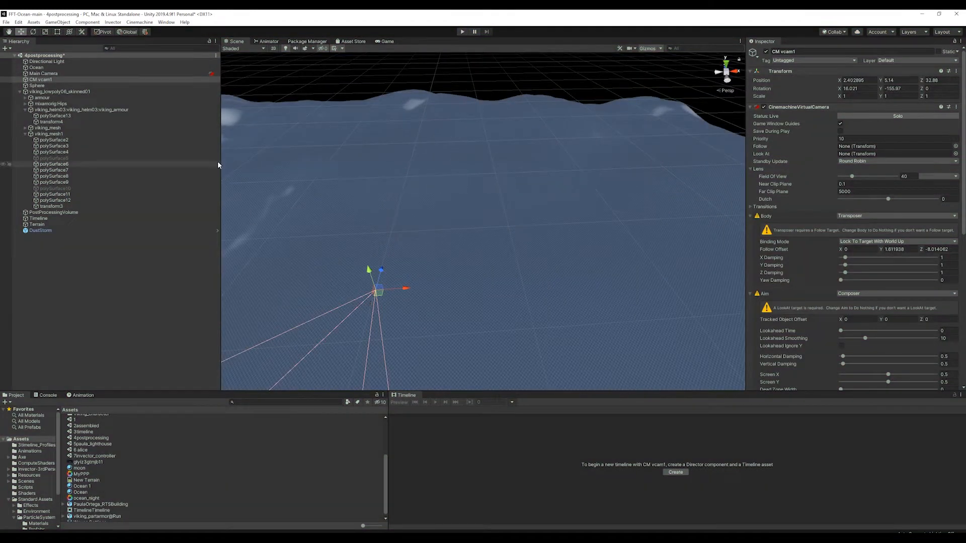
# Add a Plane to the scene and scale it uniformly to about 69.7 so it spans most of the terrain
pyautogui.click(47, 224)
pyautogui.click(39, 68)
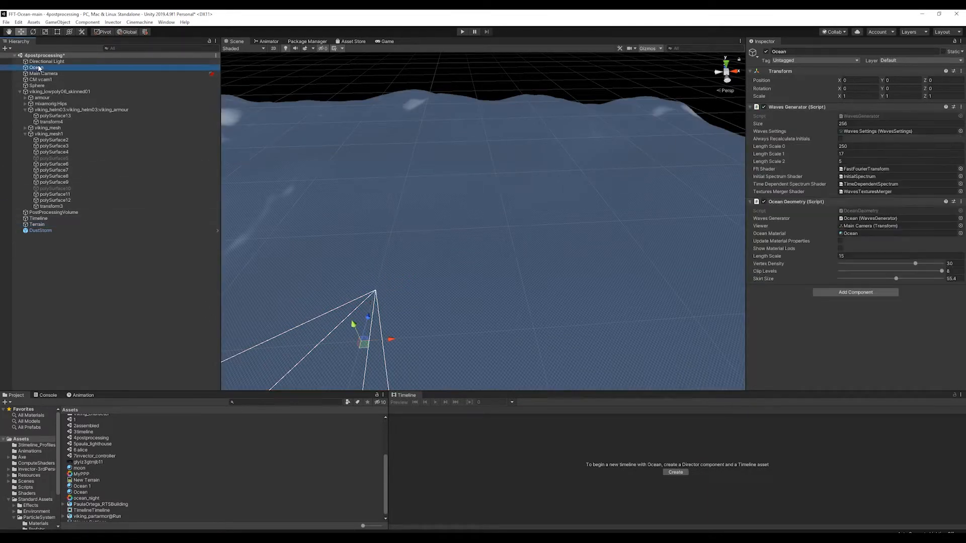
pyautogui.rightClick(100, 286)
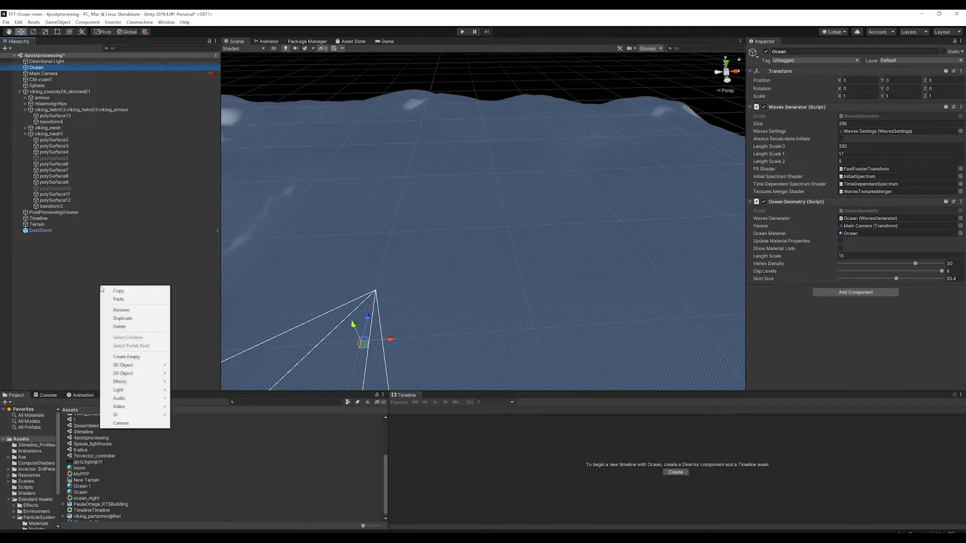
pyautogui.moveTo(141, 374)
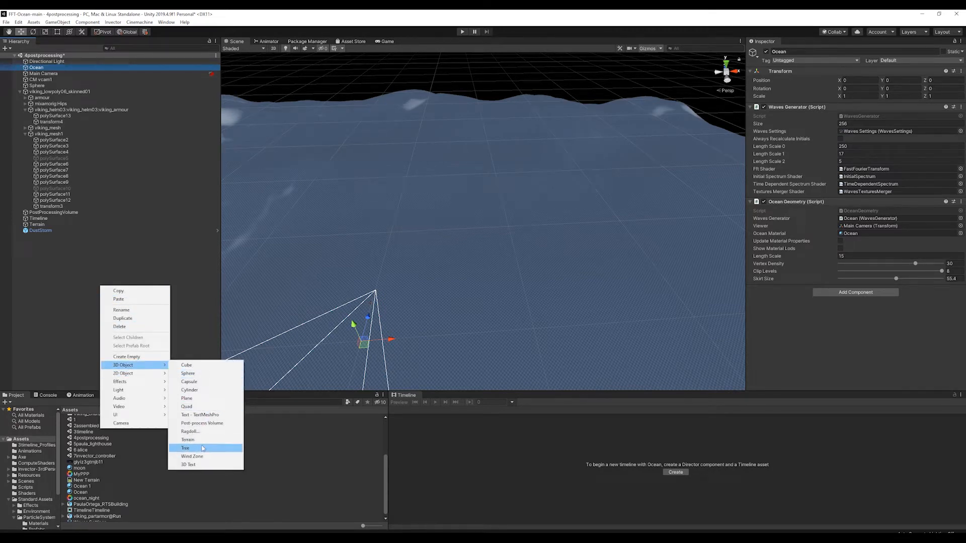
pyautogui.click(187, 398)
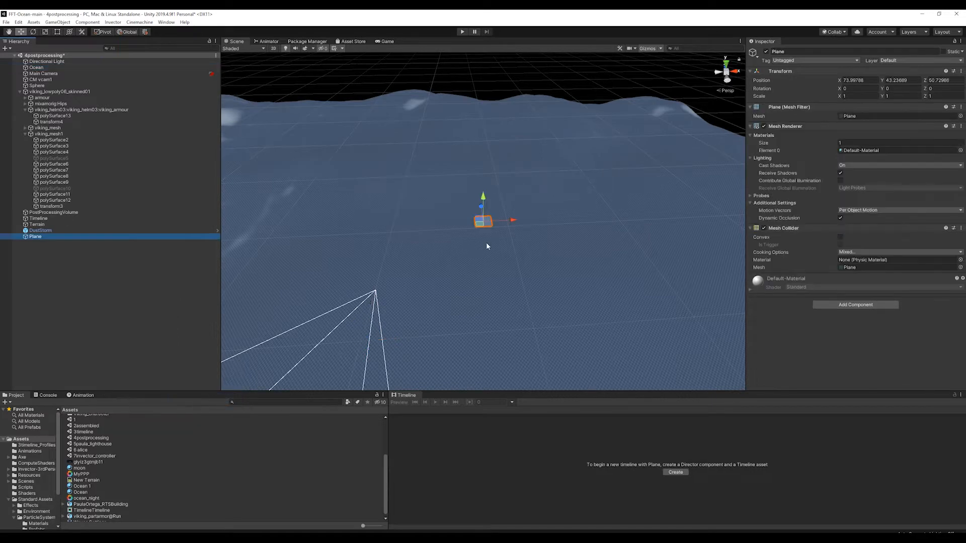
pyautogui.press('r')
pyautogui.moveTo(480, 227); pyautogui.dragTo(363, 233)
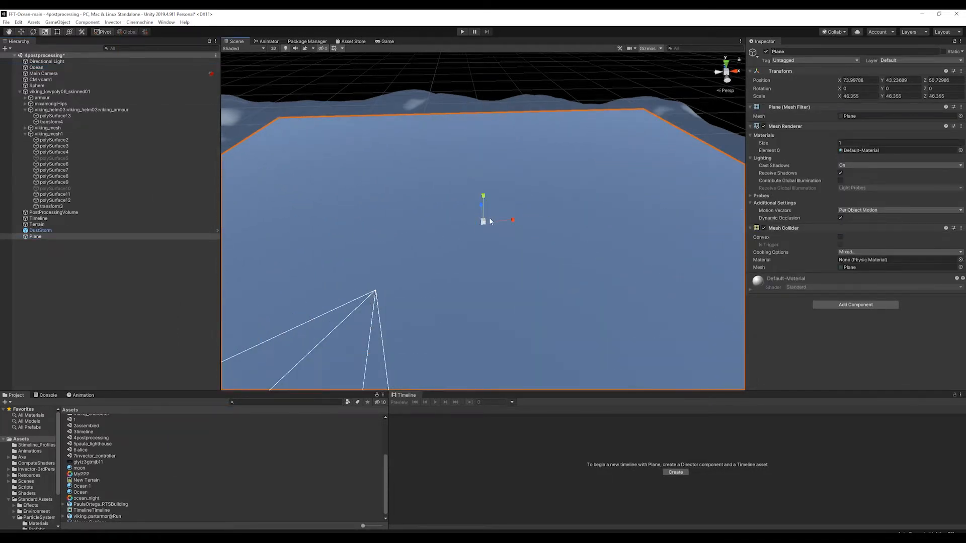
pyautogui.moveTo(489, 221); pyautogui.dragTo(406, 213)
# Lower the Plane onto the terrain and set its Y position to 0 to mark the water level
pyautogui.press('w')
pyautogui.scroll(-8, 518, 245)
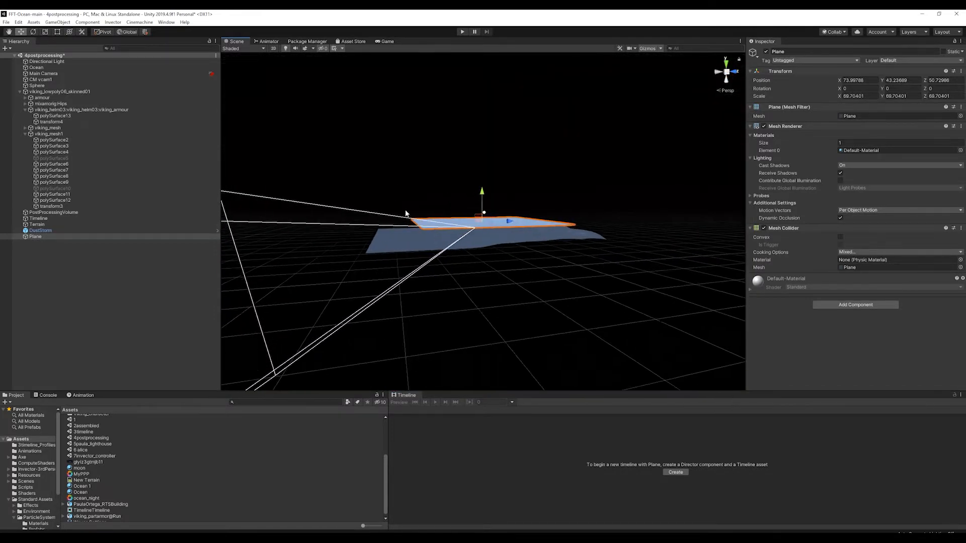
pyautogui.scroll(6, 406, 213)
pyautogui.moveTo(484, 197); pyautogui.dragTo(482, 213)
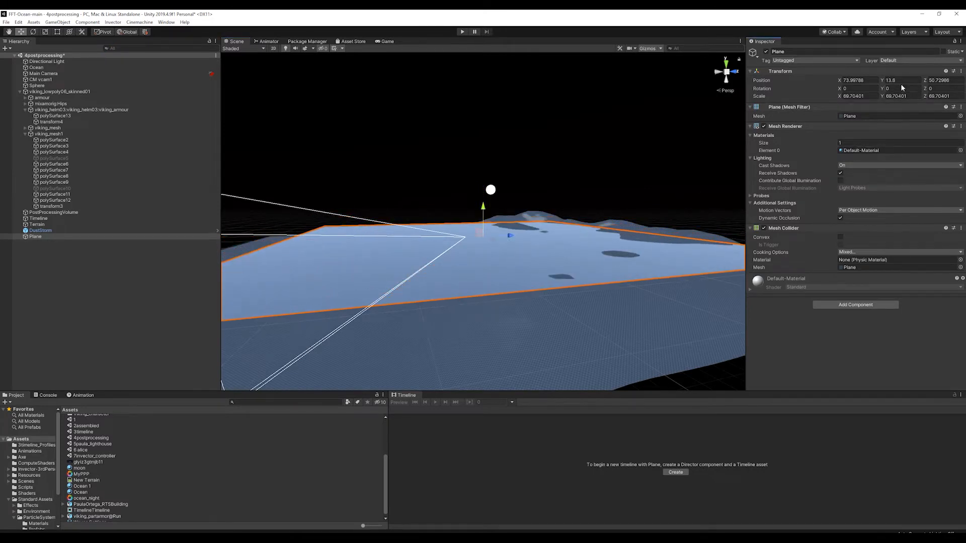
pyautogui.write('0')
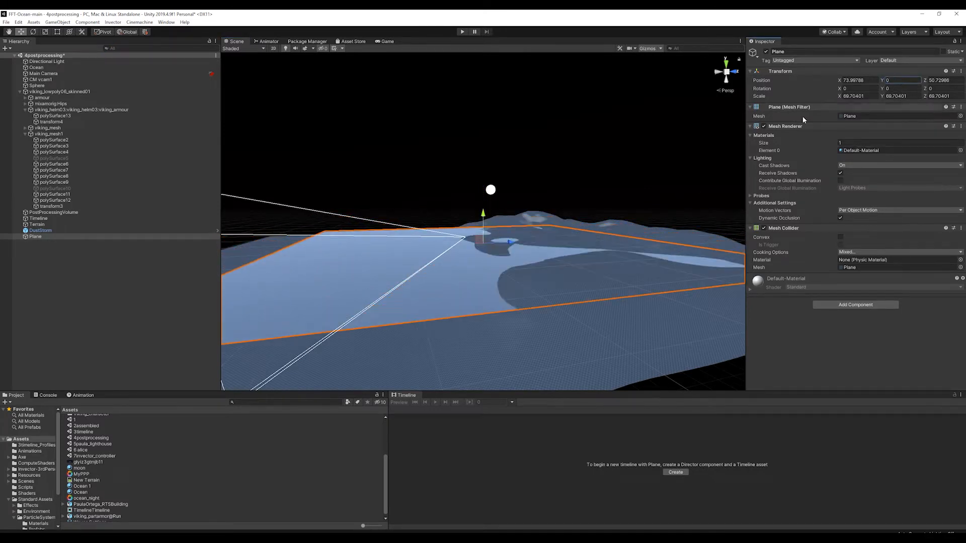
# Raise the Terrain above the Plane across the central low areas, using the soft round brush at size 161
pyautogui.scroll(5, 639, 216)
pyautogui.keyDown('alt'); pyautogui.moveTo(443, 259); pyautogui.dragTo(635, 300); pyautogui.keyUp('alt')
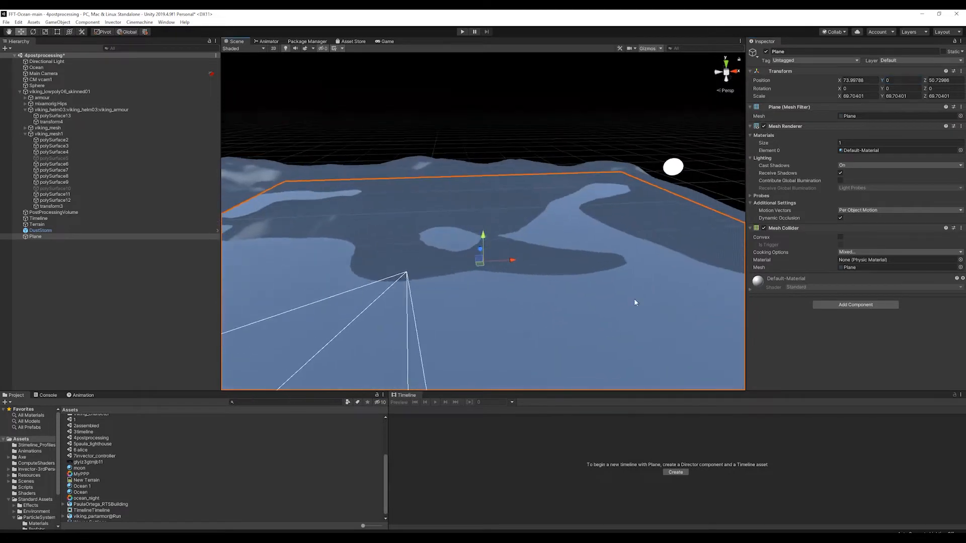
pyautogui.scroll(4, 578, 279)
pyautogui.click(536, 214)
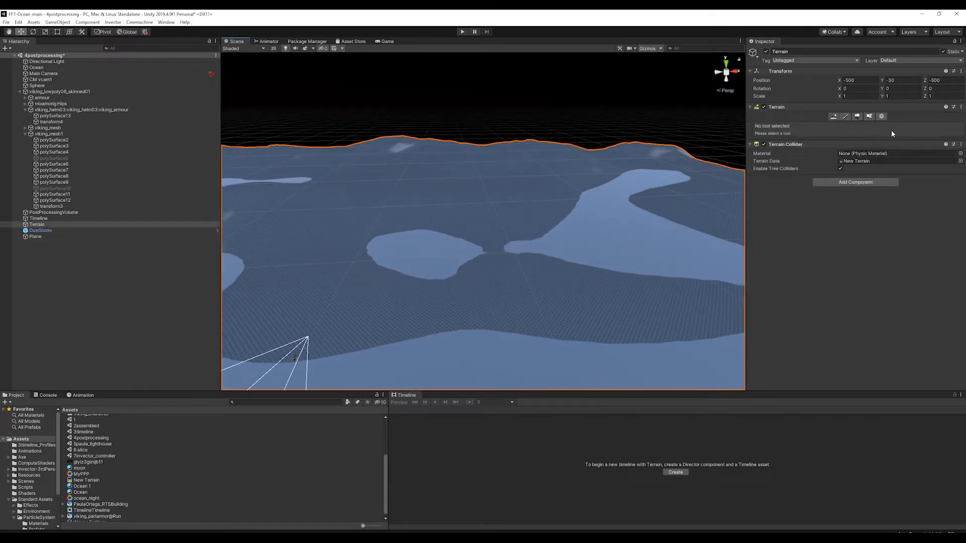
pyautogui.click(845, 117)
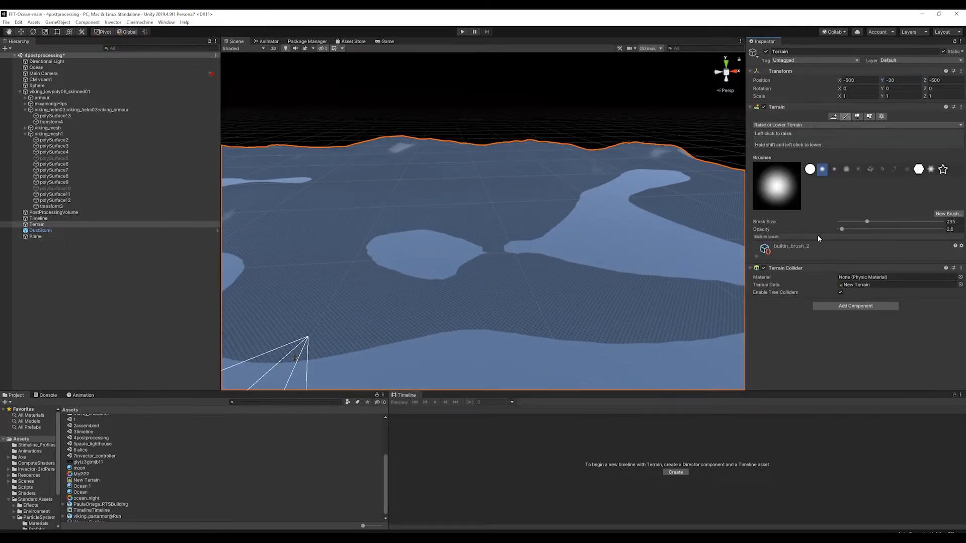
pyautogui.moveTo(867, 222); pyautogui.dragTo(849, 223)
pyautogui.moveTo(865, 221); pyautogui.dragTo(861, 222)
pyautogui.moveTo(415, 242)
pyautogui.mouseDown()
pyautogui.moveTo(555, 247)
pyautogui.moveTo(644, 235)
pyautogui.moveTo(627, 215)
pyautogui.moveTo(639, 183)
pyautogui.moveTo(669, 176)
pyautogui.mouseUp()
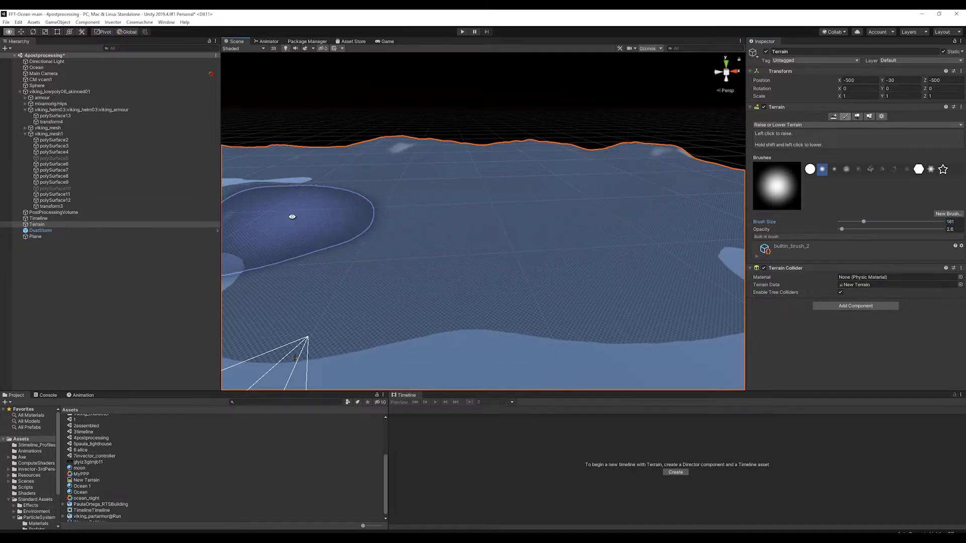
# Raise the Terrain along the shoreline behind the camera and toward the far hills, covering more of the Plane with the same soft brush
pyautogui.moveTo(309, 211); pyautogui.dragTo(556, 194, button='middle')
pyautogui.moveTo(385, 224); pyautogui.dragTo(252, 232)
pyautogui.scroll(-3, 377, 248)
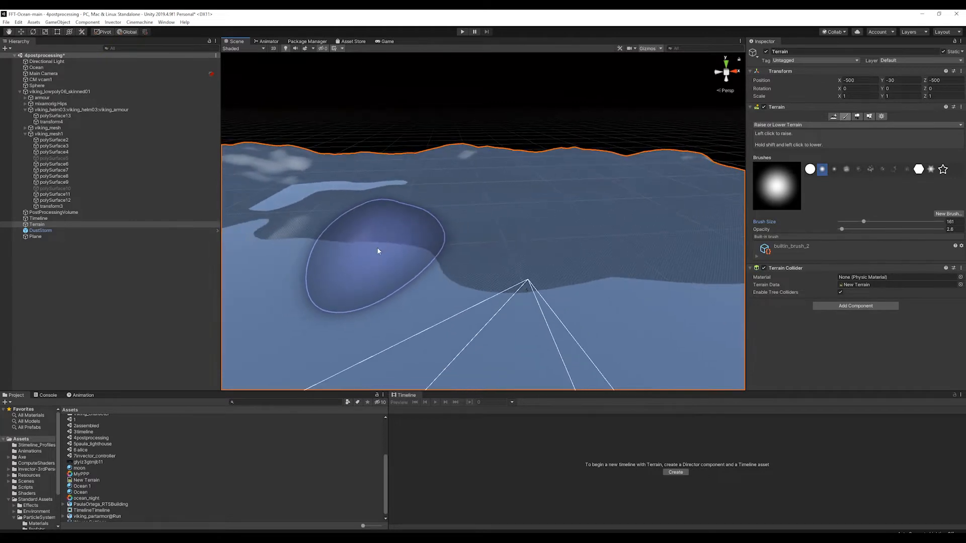
pyautogui.moveTo(379, 247)
pyautogui.mouseDown()
pyautogui.moveTo(391, 256)
pyautogui.moveTo(355, 287)
pyautogui.moveTo(369, 275)
pyautogui.moveTo(298, 273)
pyautogui.mouseUp()
pyautogui.moveTo(298, 274); pyautogui.dragTo(489, 250, button='middle')
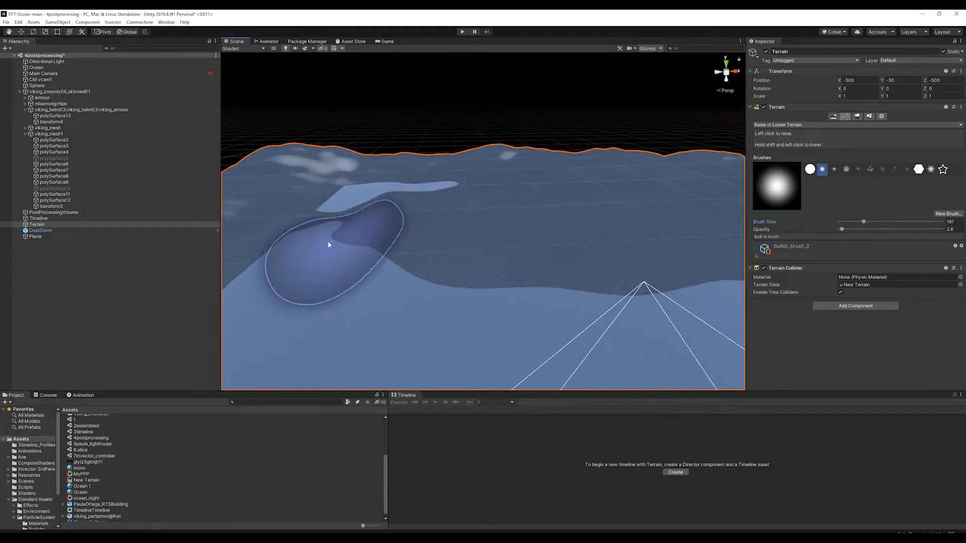
pyautogui.moveTo(330, 243)
pyautogui.mouseDown()
pyautogui.moveTo(302, 268)
pyautogui.moveTo(330, 291)
pyautogui.moveTo(261, 301)
pyautogui.moveTo(297, 265)
pyautogui.mouseUp()
pyautogui.moveTo(297, 259); pyautogui.dragTo(430, 244, button='middle')
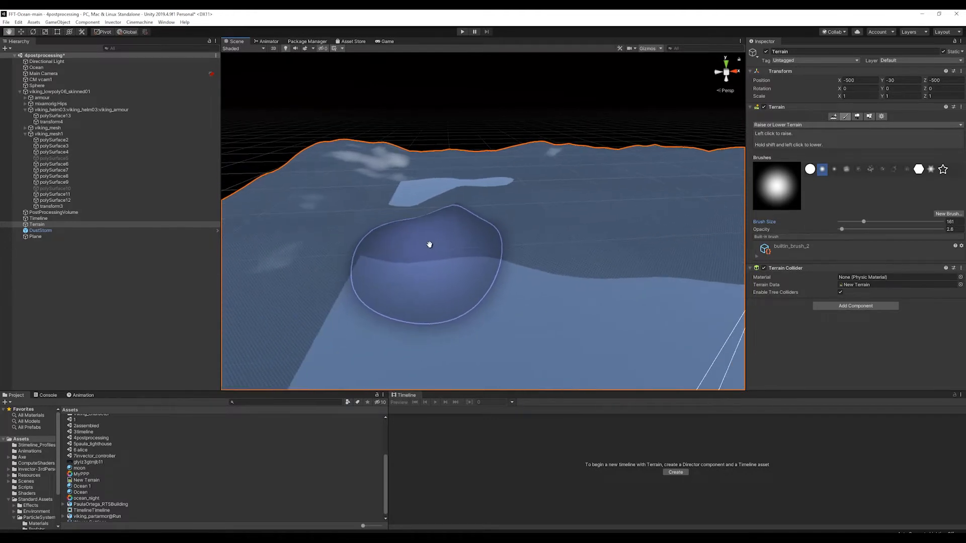
pyautogui.moveTo(429, 243)
pyautogui.mouseDown()
pyautogui.moveTo(302, 315)
pyautogui.moveTo(496, 179)
pyautogui.moveTo(409, 191)
pyautogui.moveTo(415, 201)
pyautogui.moveTo(517, 160)
pyautogui.moveTo(588, 156)
pyautogui.mouseUp()
pyautogui.moveTo(588, 156); pyautogui.dragTo(401, 208, button='middle')
pyautogui.keyDown('alt'); pyautogui.moveTo(401, 208); pyautogui.dragTo(514, 202); pyautogui.keyUp('alt')
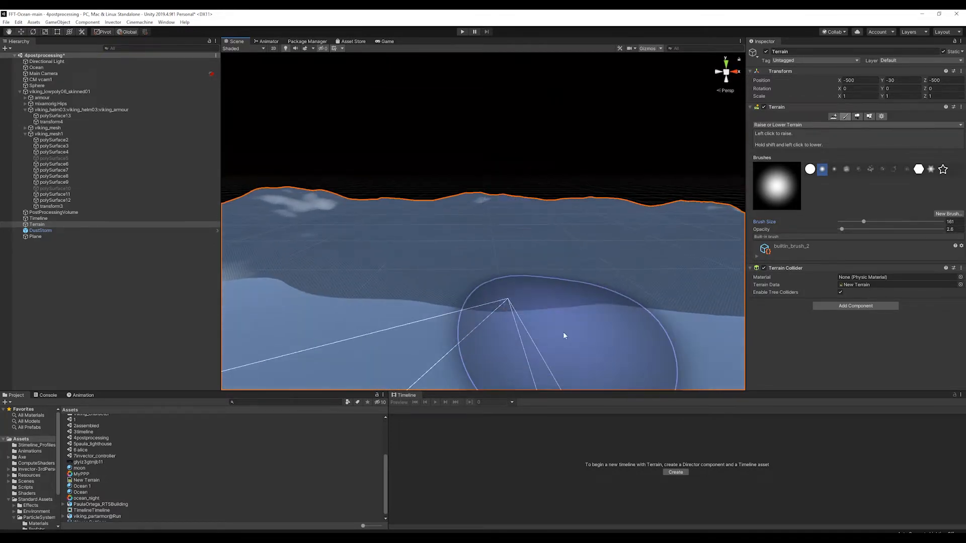
pyautogui.scroll(5, 564, 336)
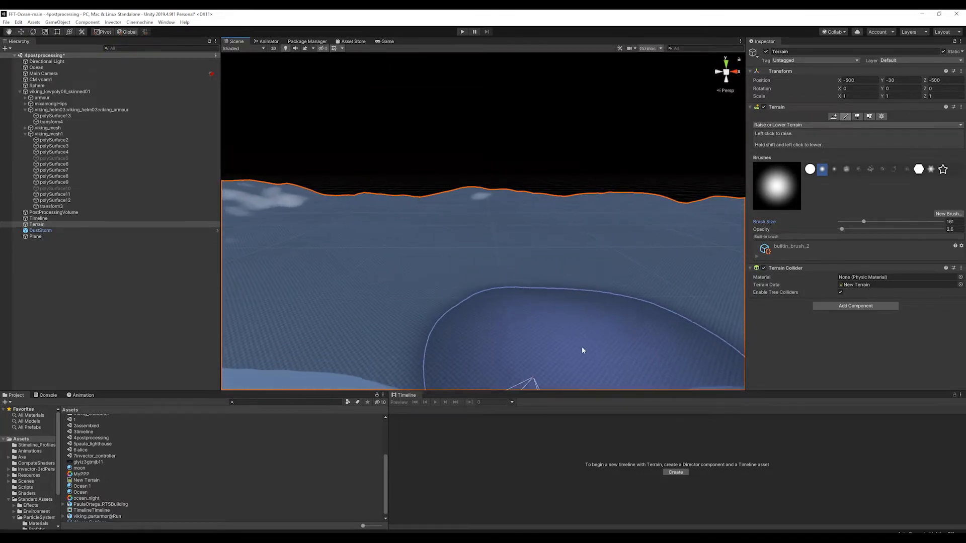
# Widen the Timeline area and delete the CM vcam2 clip from the Main Camera track
pyautogui.click(126, 79)
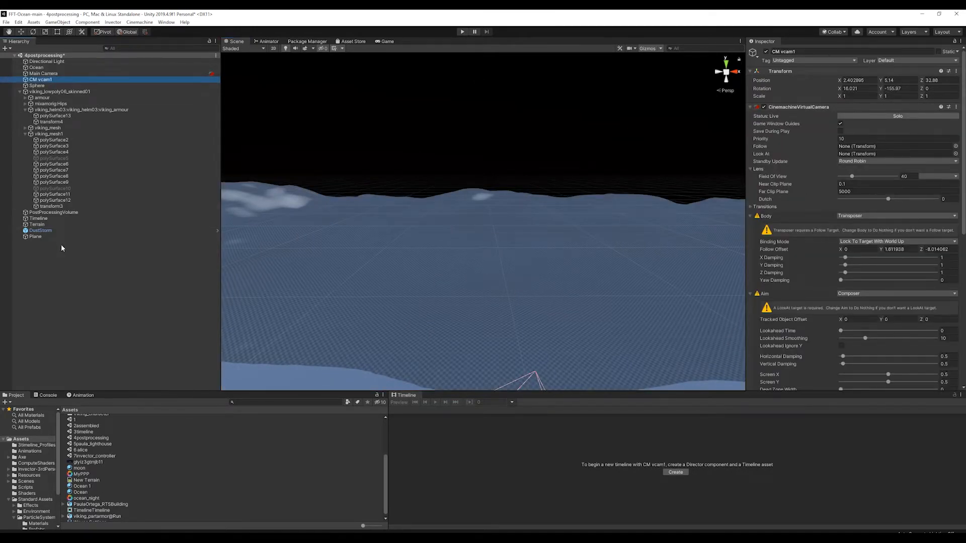
pyautogui.click(100, 218)
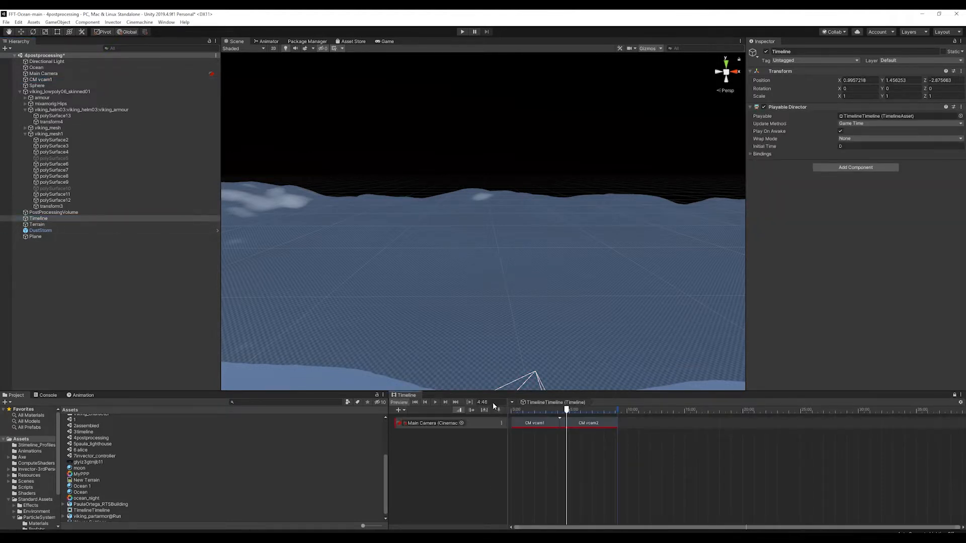
pyautogui.moveTo(391, 434); pyautogui.dragTo(496, 443)
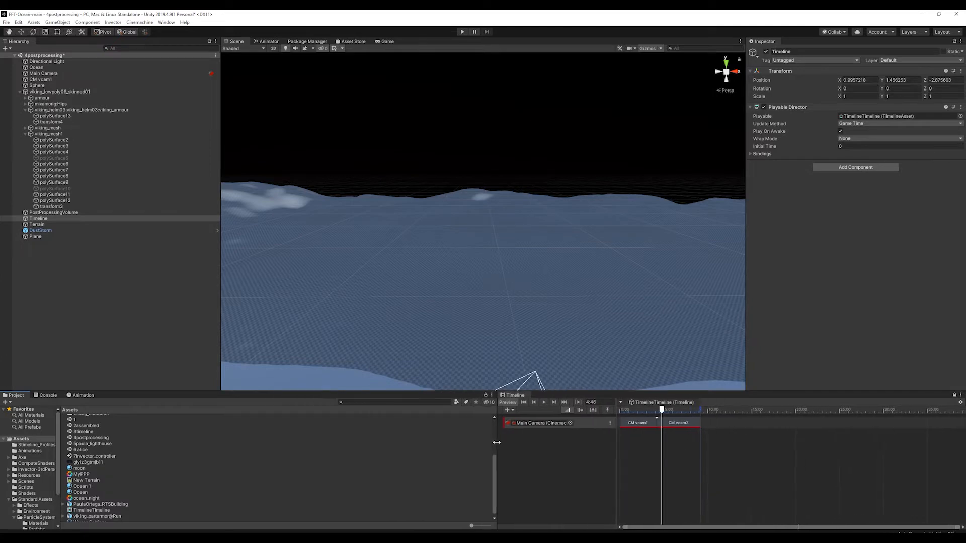
pyautogui.click(672, 426)
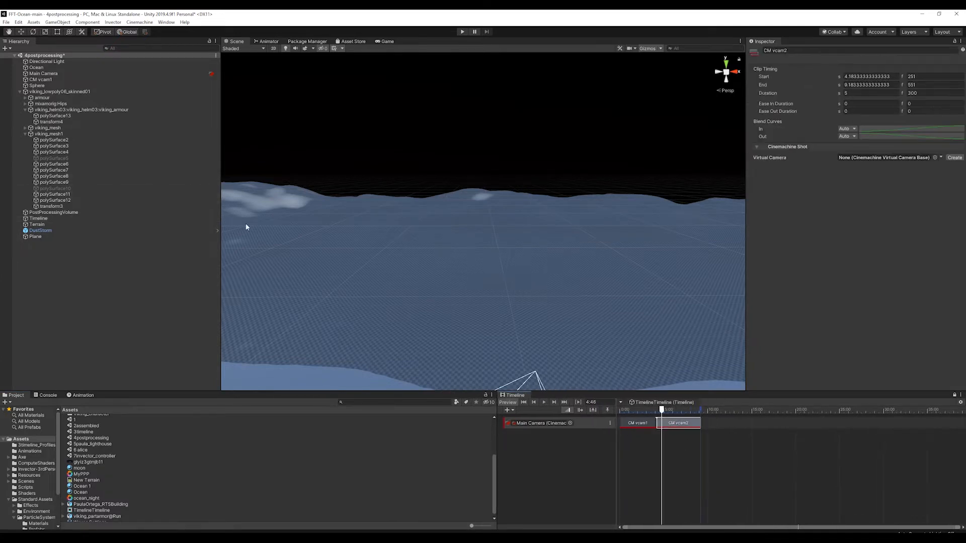
pyautogui.press('Delete')
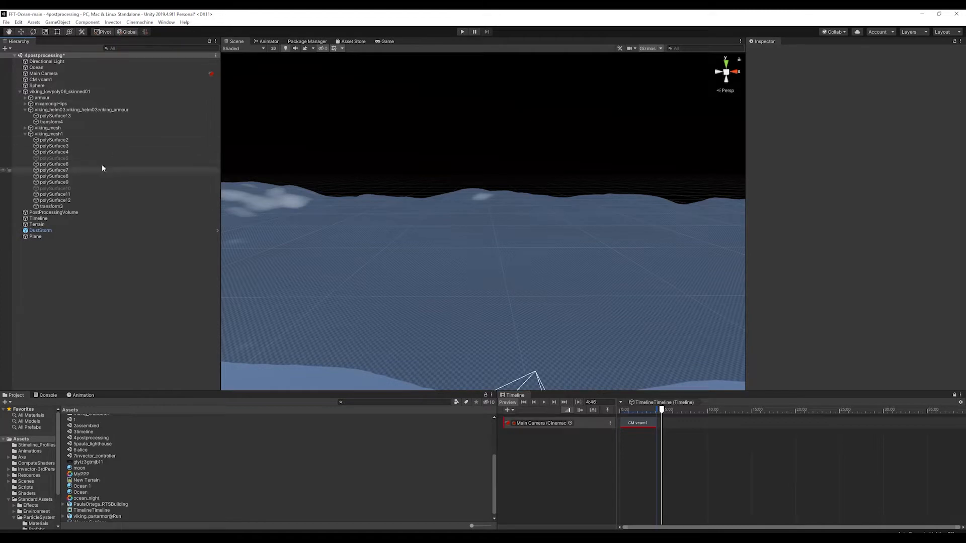
# Move the whole viking_lowpoly06_skinned01 character inland and up onto the raised shore, at a Y position of about 0.43
pyautogui.moveTo(572, 257); pyautogui.dragTo(553, 83, button='middle')
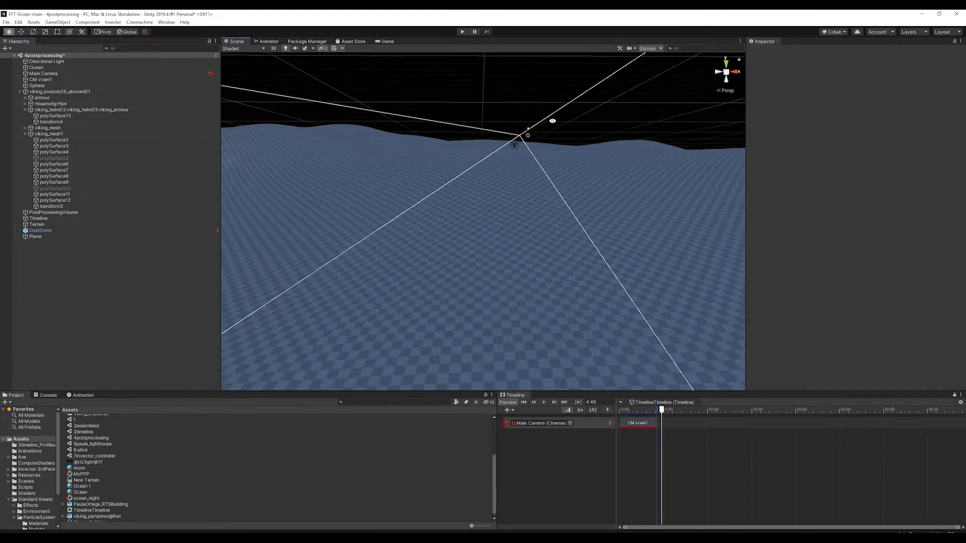
pyautogui.moveTo(552, 121); pyautogui.dragTo(533, 234, button='middle')
pyautogui.scroll(1, 527, 271)
pyautogui.click(487, 317)
pyautogui.press('f')
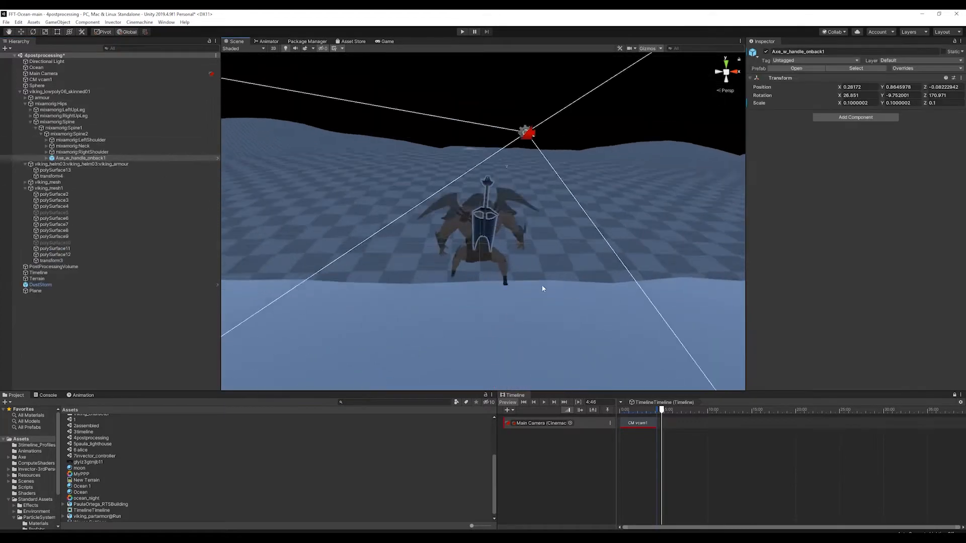
pyautogui.keyDown('alt'); pyautogui.moveTo(507, 228); pyautogui.dragTo(533, 260); pyautogui.keyUp('alt')
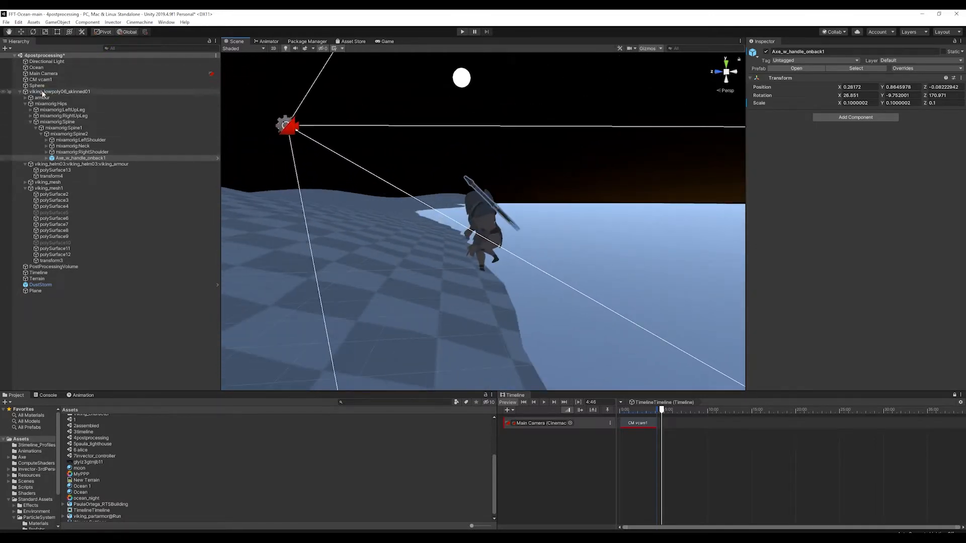
pyautogui.click(60, 92)
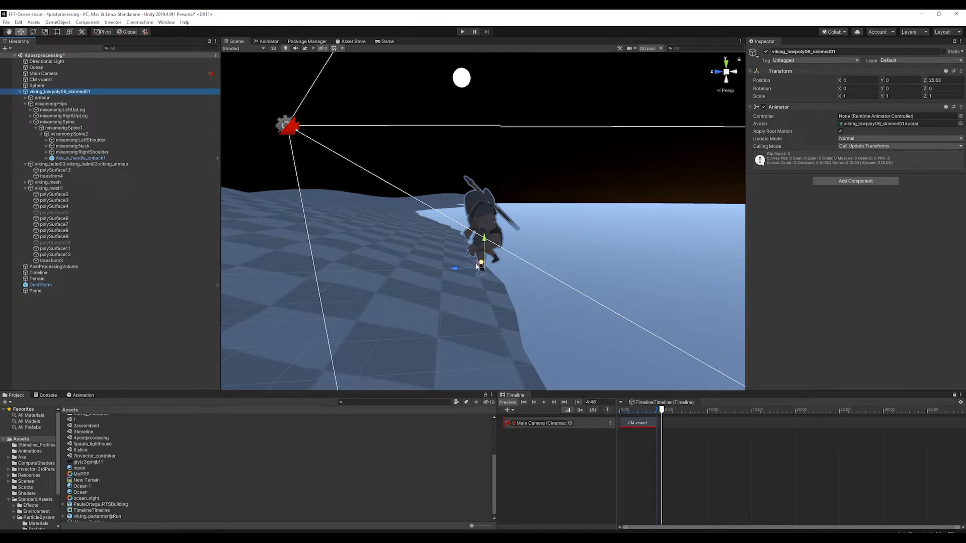
pyautogui.keyDown('alt'); pyautogui.moveTo(477, 266); pyautogui.dragTo(473, 199); pyautogui.keyUp('alt')
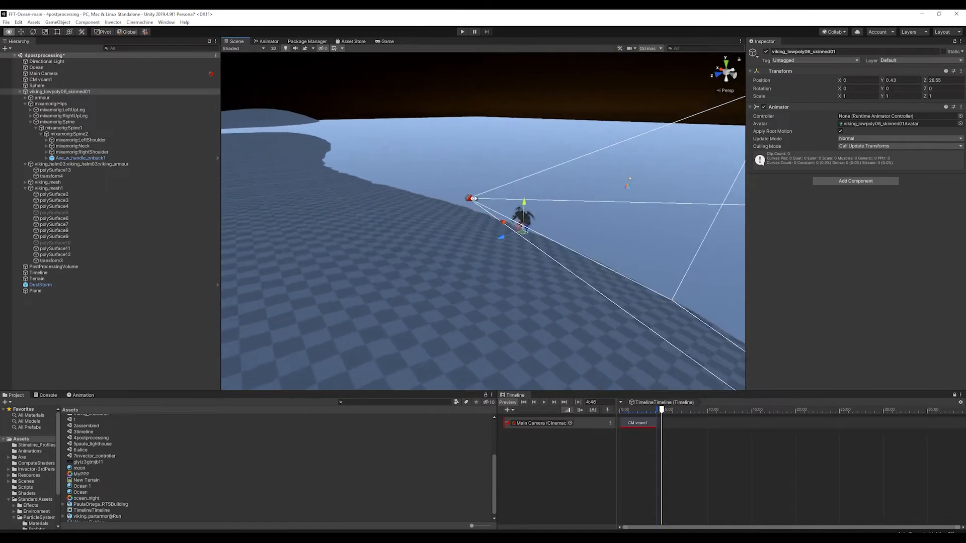
# Add a Capsule to the scene and place it inland behind the shore, at about X 3.6, Y 6.9, Z 83.2
pyautogui.rightClick(105, 326)
pyautogui.moveTo(132, 402)
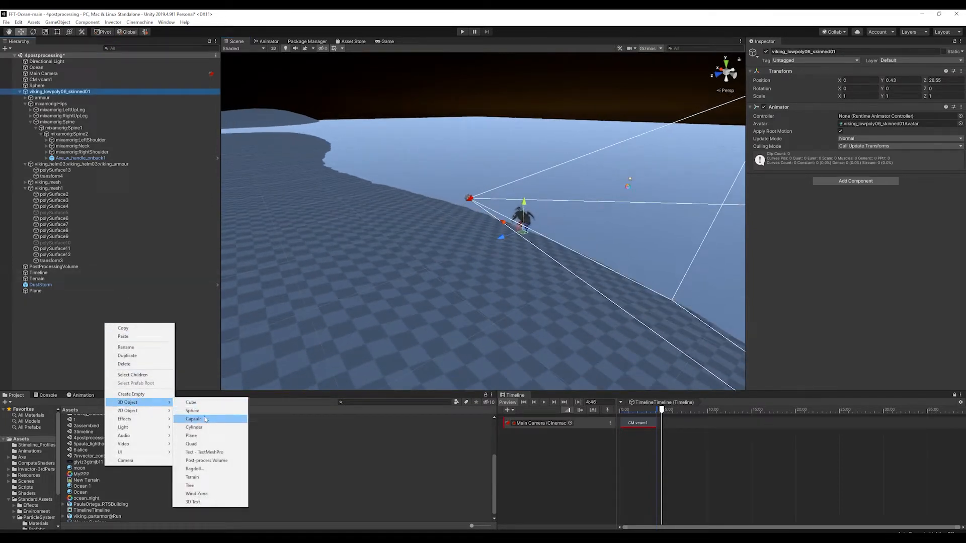
pyautogui.click(205, 420)
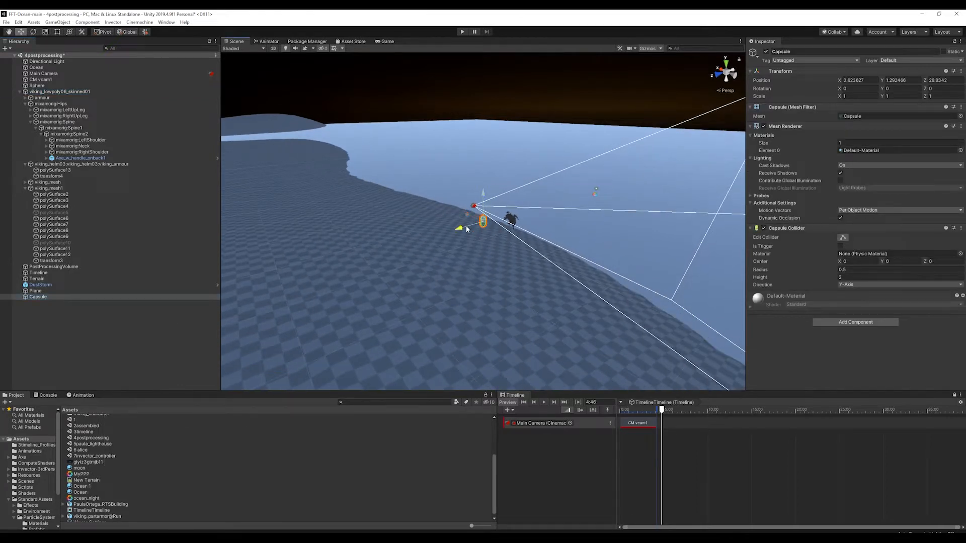
pyautogui.keyDown('alt'); pyautogui.moveTo(318, 265); pyautogui.dragTo(401, 237); pyautogui.keyUp('alt')
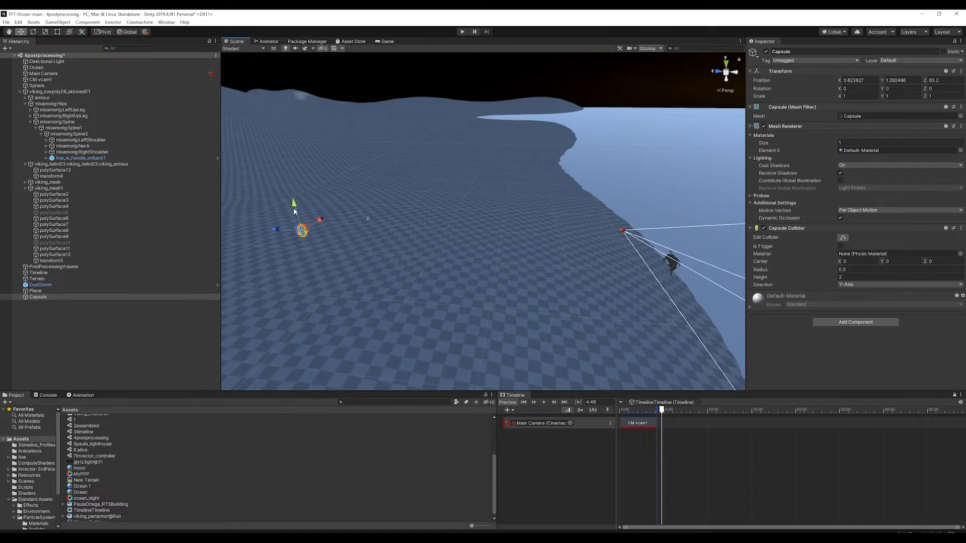
pyautogui.moveTo(294, 194); pyautogui.dragTo(291, 185)
pyautogui.press('f')
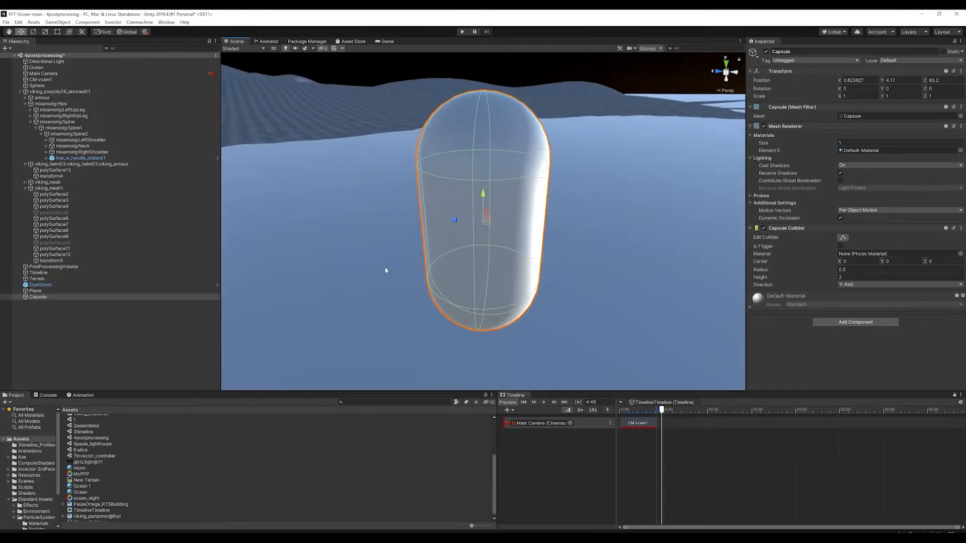
pyautogui.scroll(-5, 489, 252)
pyautogui.keyDown('alt'); pyautogui.moveTo(489, 252); pyautogui.dragTo(488, 235); pyautogui.keyUp('alt')
pyautogui.moveTo(482, 194); pyautogui.dragTo(484, 116)
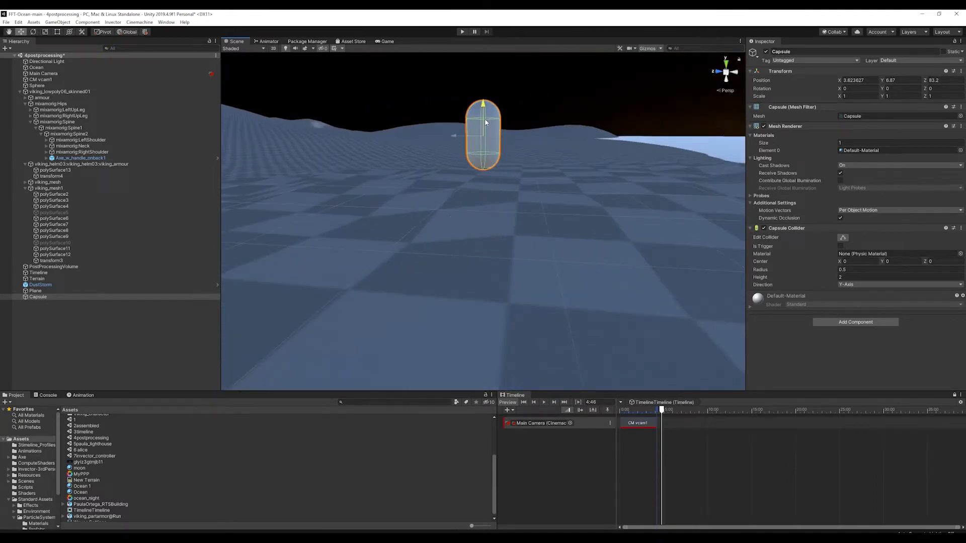
# Enlarge the Capsule uniformly to a scale of about 1.57 and raise it to about Y 7.28
pyautogui.keyDown('alt'); pyautogui.moveTo(593, 179); pyautogui.dragTo(396, 194); pyautogui.keyUp('alt')
pyautogui.scroll(-6, 496, 290)
pyautogui.scroll(-3, 496, 289)
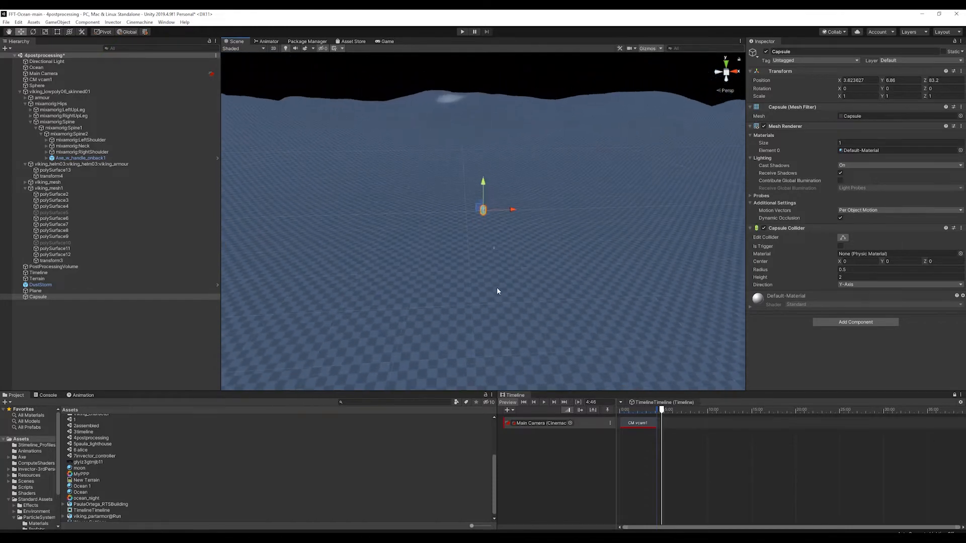
pyautogui.keyDown('alt'); pyautogui.moveTo(523, 300); pyautogui.dragTo(487, 207); pyautogui.keyUp('alt')
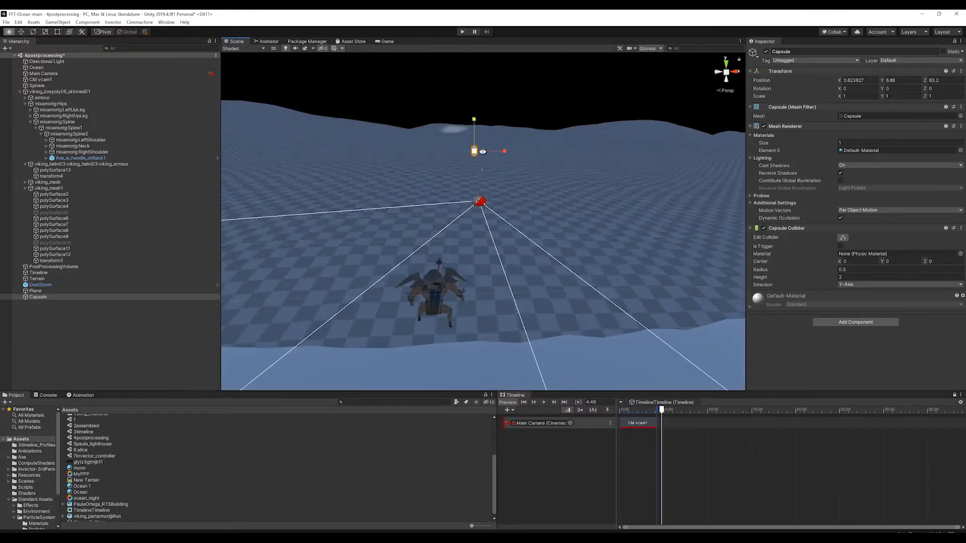
pyautogui.keyDown('alt'); pyautogui.moveTo(482, 151); pyautogui.dragTo(469, 131); pyautogui.keyUp('alt')
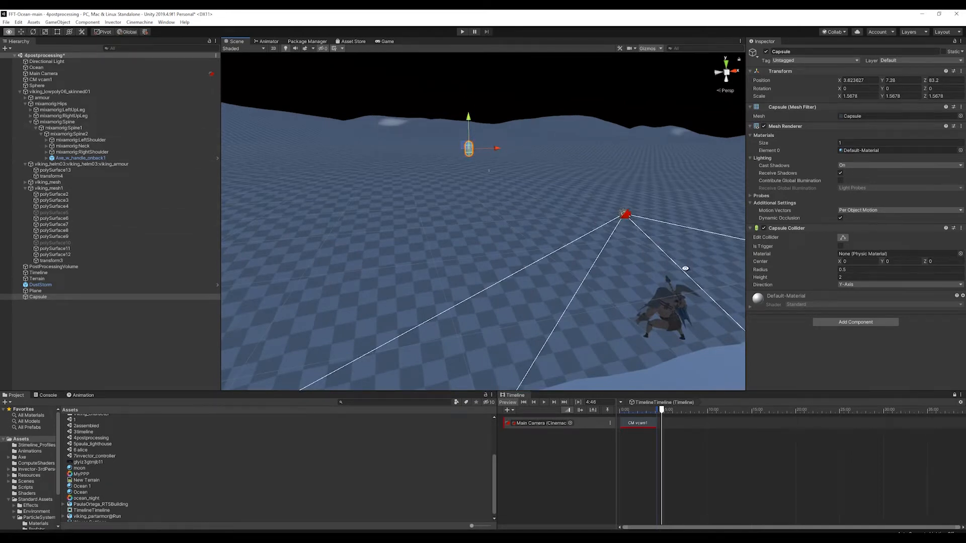
# Create a virtual camera and align it to a view from behind the viking looking toward the distant Capsule
pyautogui.keyDown('alt'); pyautogui.moveTo(697, 274); pyautogui.dragTo(660, 275); pyautogui.keyUp('alt')
pyautogui.scroll(5, 637, 298)
pyautogui.scroll(-3, 635, 301)
pyautogui.moveTo(525, 269); pyautogui.dragTo(547, 297, button='middle')
pyautogui.keyDown('alt'); pyautogui.moveTo(526, 268); pyautogui.dragTo(523, 259); pyautogui.keyUp('alt')
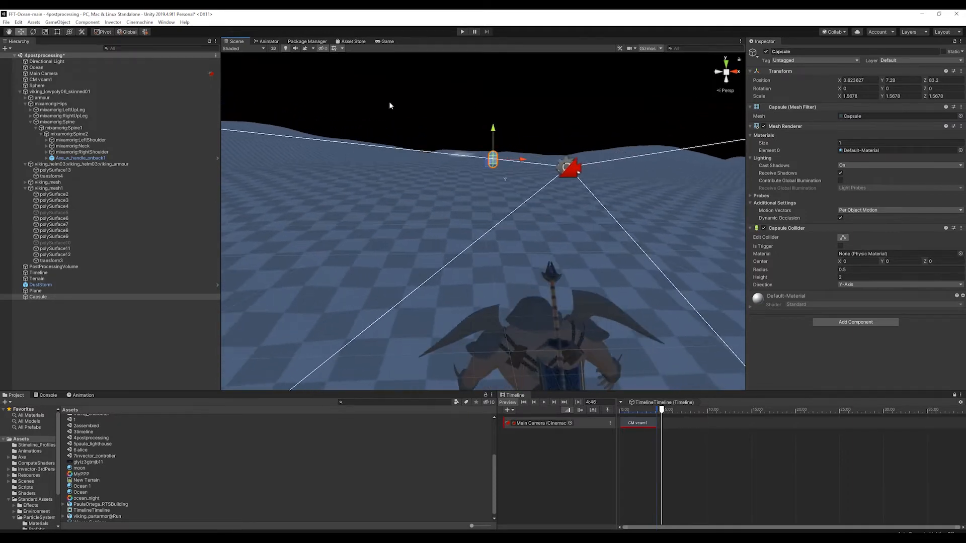
pyautogui.click(145, 23)
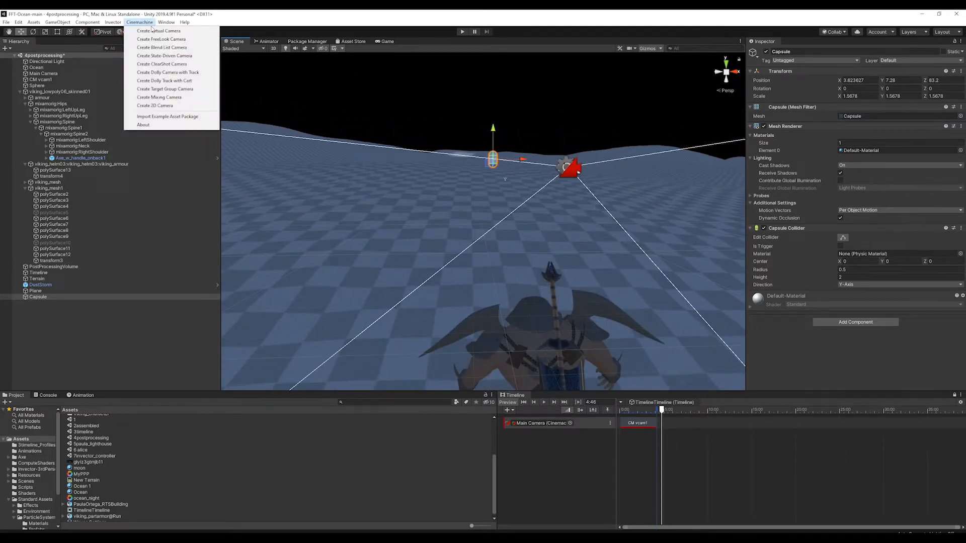
pyautogui.click(152, 31)
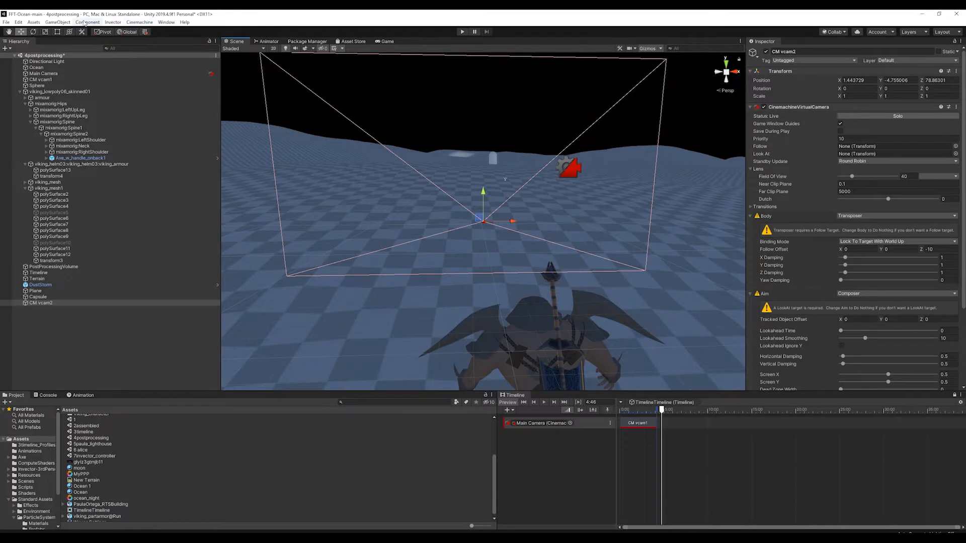
pyautogui.click(56, 23)
pyautogui.click(92, 172)
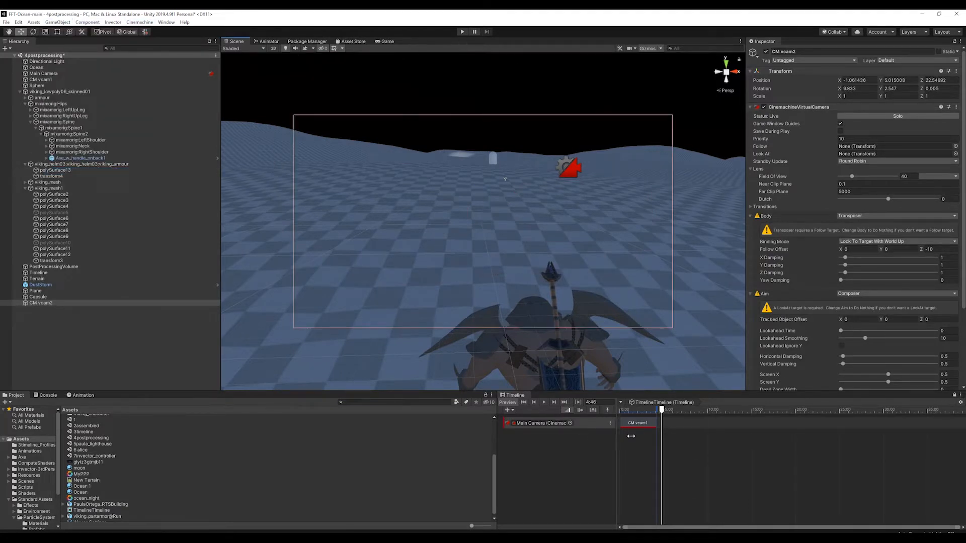
# Fill the Timeline's first 10.92 seconds with a CM vcam2 shot ahead of the CM vcam1 clip, and play the scene to check it
pyautogui.moveTo(638, 427); pyautogui.dragTo(711, 425)
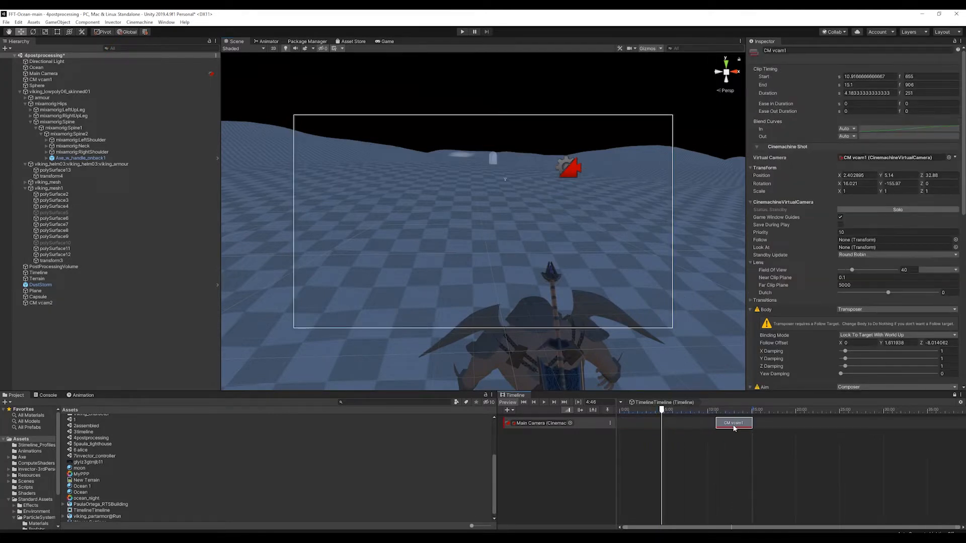
pyautogui.moveTo(41, 303); pyautogui.dragTo(626, 426)
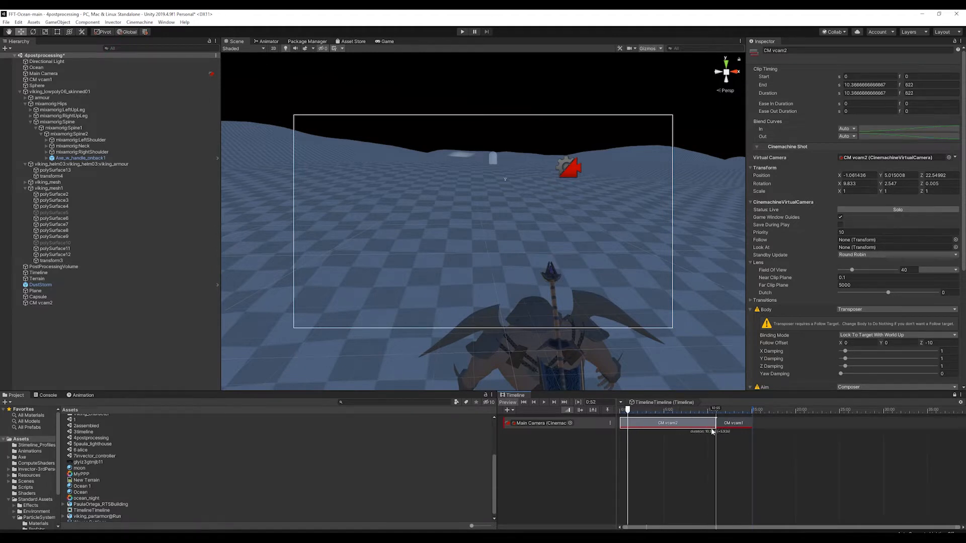
pyautogui.click(461, 31)
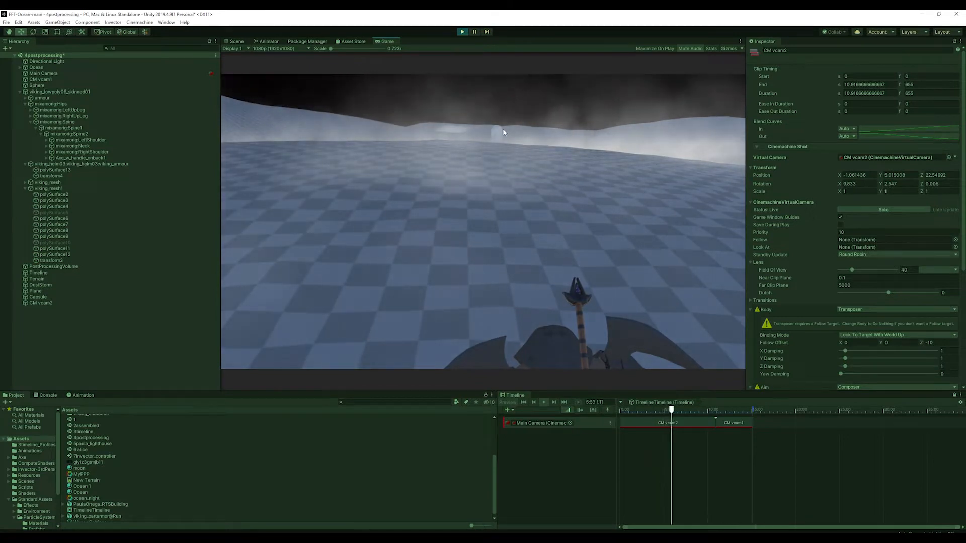
pyautogui.click(463, 33)
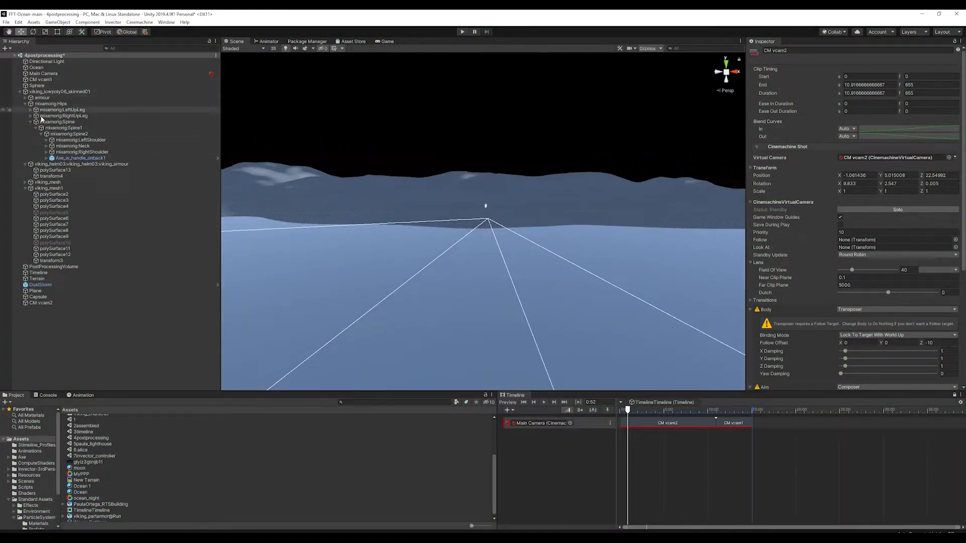
# Try smaller uniform scales for the DustStorm, undo the drags, and leave its scale at 1 on all axes
pyautogui.click(40, 284)
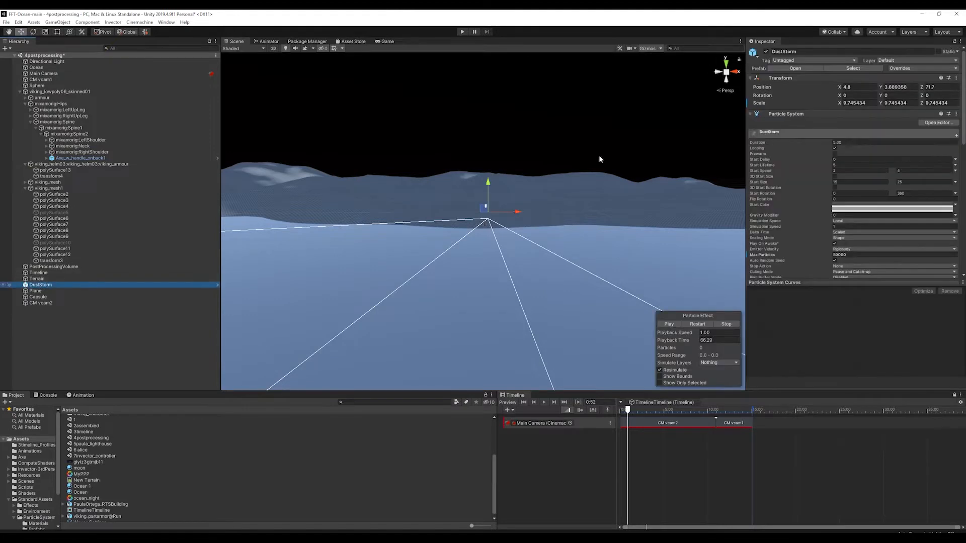
pyautogui.scroll(-15, 431, 158)
pyautogui.keyDown('alt'); pyautogui.moveTo(431, 158); pyautogui.dragTo(513, 227); pyautogui.keyUp('alt')
pyautogui.scroll(10, 512, 222)
pyautogui.scroll(3, 510, 224)
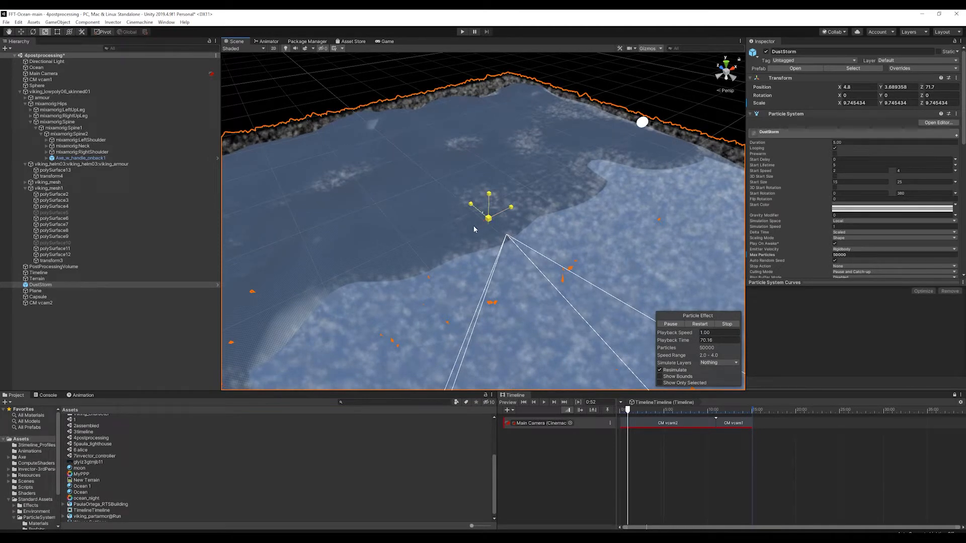
pyautogui.moveTo(474, 229); pyautogui.dragTo(474, 219)
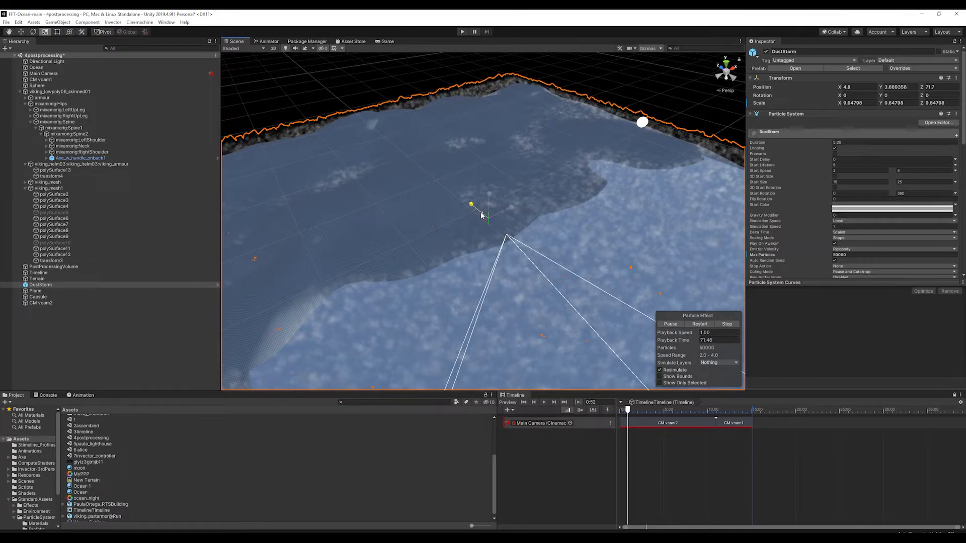
pyautogui.moveTo(481, 216); pyautogui.dragTo(487, 217)
pyautogui.hotkey('ctrl', 'z')
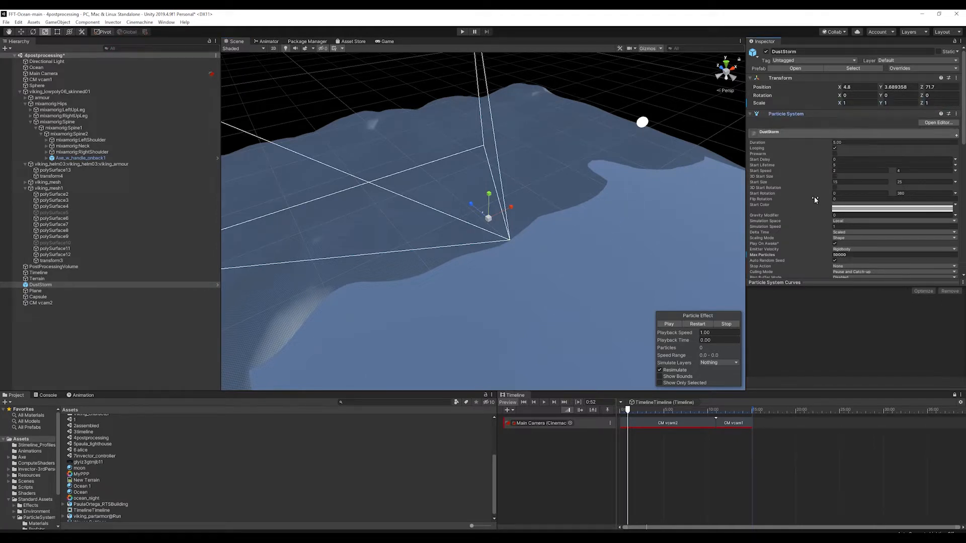
# Set the DustStorm's duration to 15 with Prewarm enabled, scale it uniformly to about 4.06 and preview the particles
pyautogui.click(835, 154)
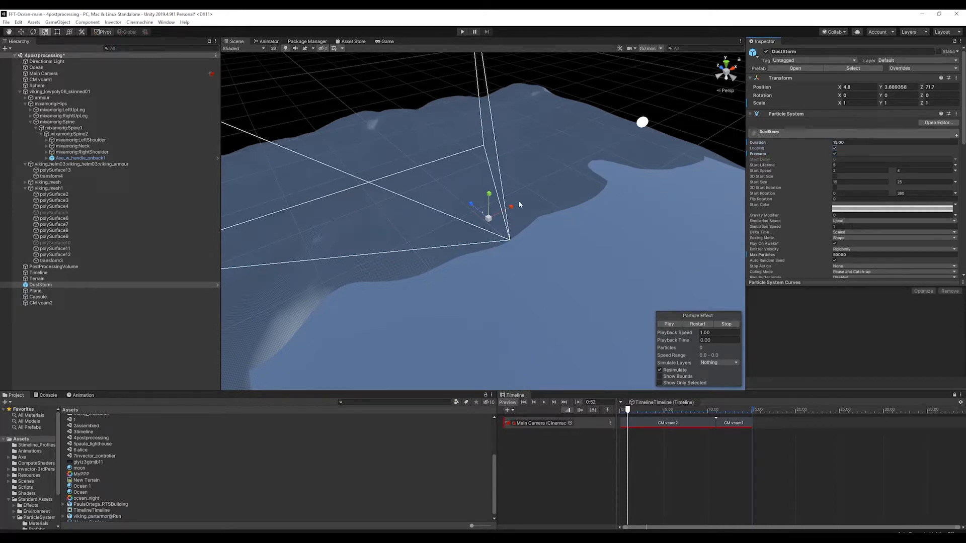
pyautogui.scroll(8, 519, 205)
pyautogui.moveTo(499, 213); pyautogui.dragTo(550, 202)
pyautogui.click(662, 324)
pyautogui.scroll(-4, 506, 234)
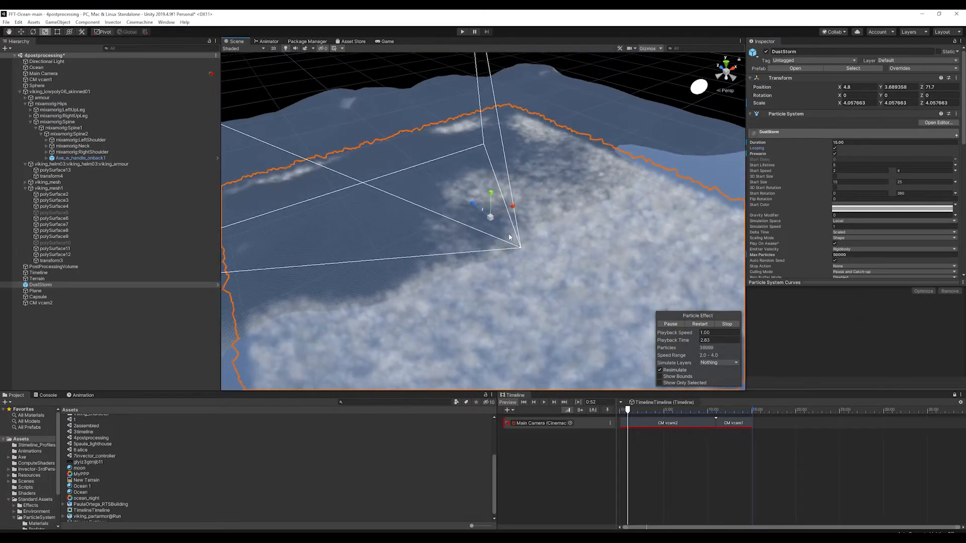
# Move the DustStorm back along Z to about 240.4, behind the viking and the Capsule
pyautogui.press('w')
pyautogui.moveTo(478, 206); pyautogui.dragTo(353, 123)
pyautogui.scroll(4, 535, 275)
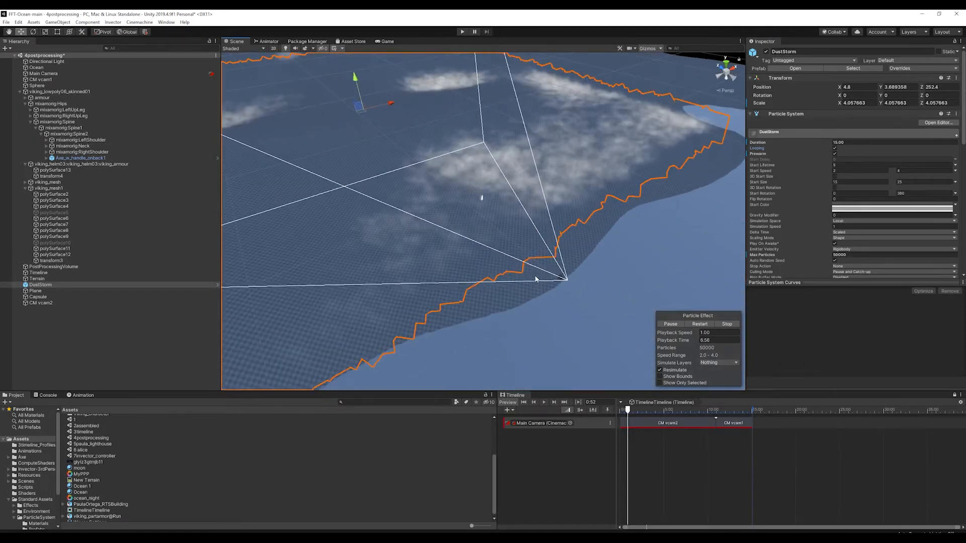
pyautogui.keyDown('alt'); pyautogui.moveTo(536, 279); pyautogui.dragTo(534, 201); pyautogui.keyUp('alt')
pyautogui.scroll(5, 532, 217)
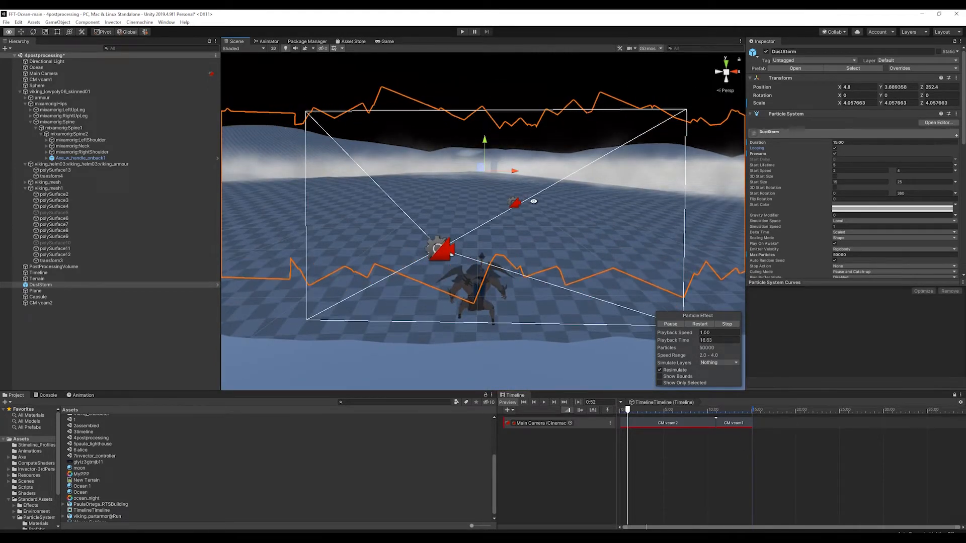
pyautogui.keyDown('alt'); pyautogui.moveTo(534, 201); pyautogui.dragTo(680, 234); pyautogui.keyUp('alt')
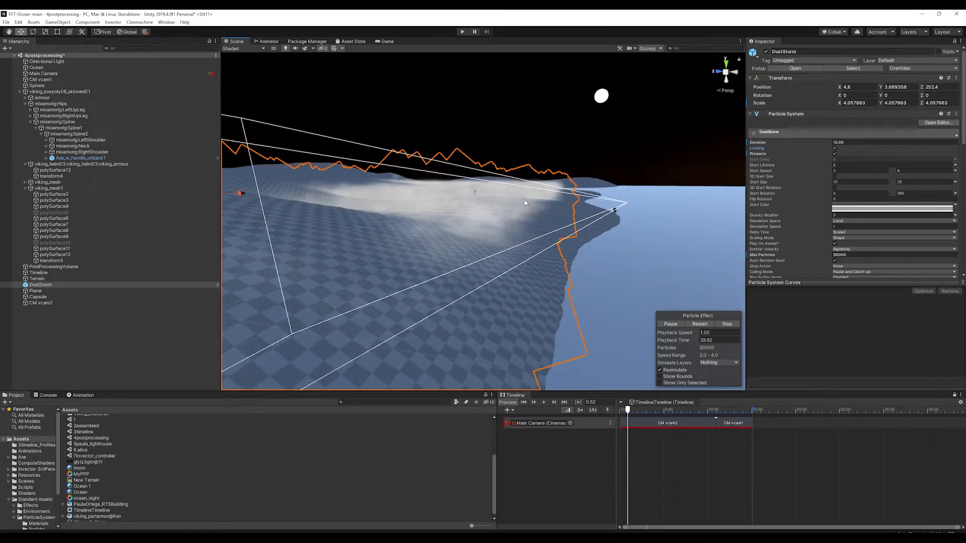
pyautogui.keyDown('alt'); pyautogui.moveTo(527, 202); pyautogui.dragTo(321, 219); pyautogui.keyUp('alt')
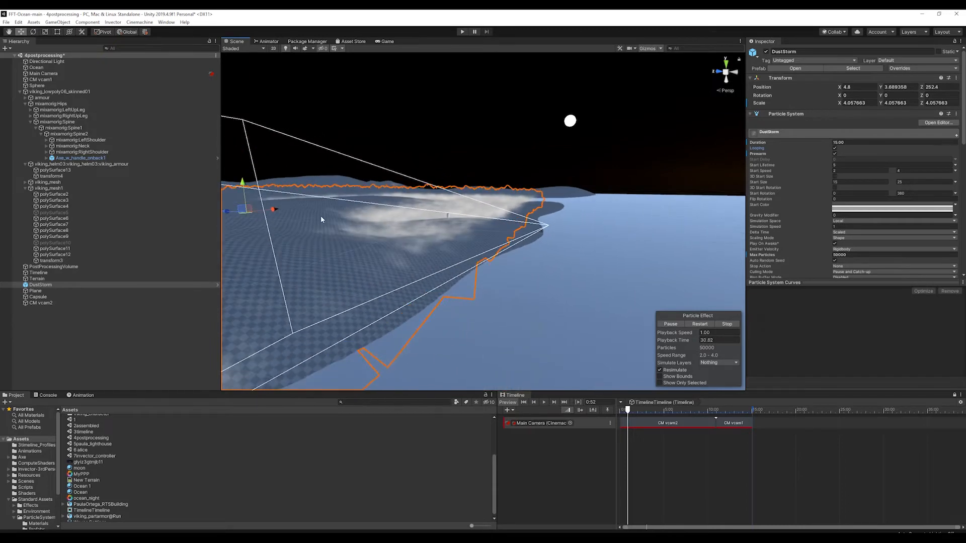
pyautogui.moveTo(232, 211); pyautogui.dragTo(241, 211)
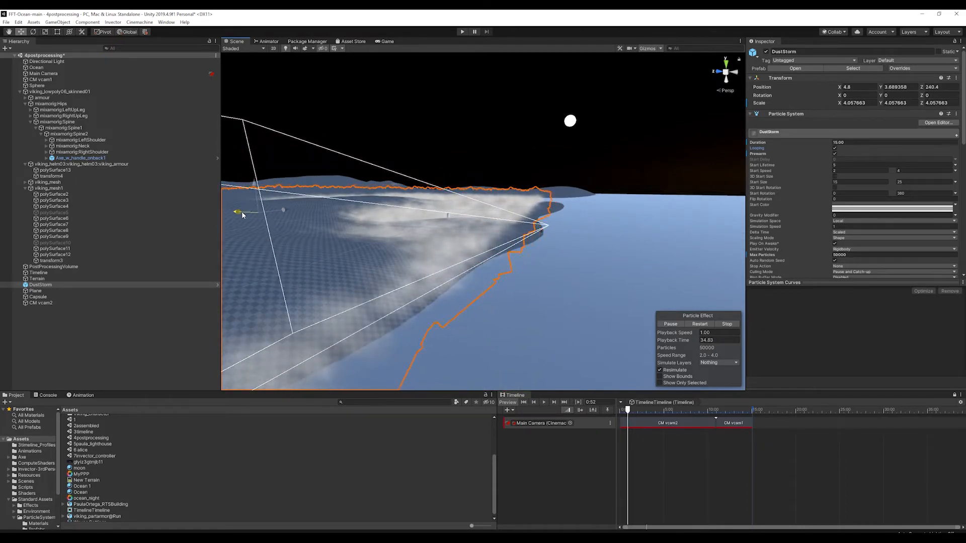
# Move the Capsule farther from the viking to about Z 107.5 and play the scene to check the shots
pyautogui.keyDown('alt'); pyautogui.moveTo(724, 166); pyautogui.dragTo(553, 162); pyautogui.keyUp('alt')
pyautogui.keyDown('alt'); pyautogui.moveTo(565, 218); pyautogui.dragTo(552, 284); pyautogui.keyUp('alt')
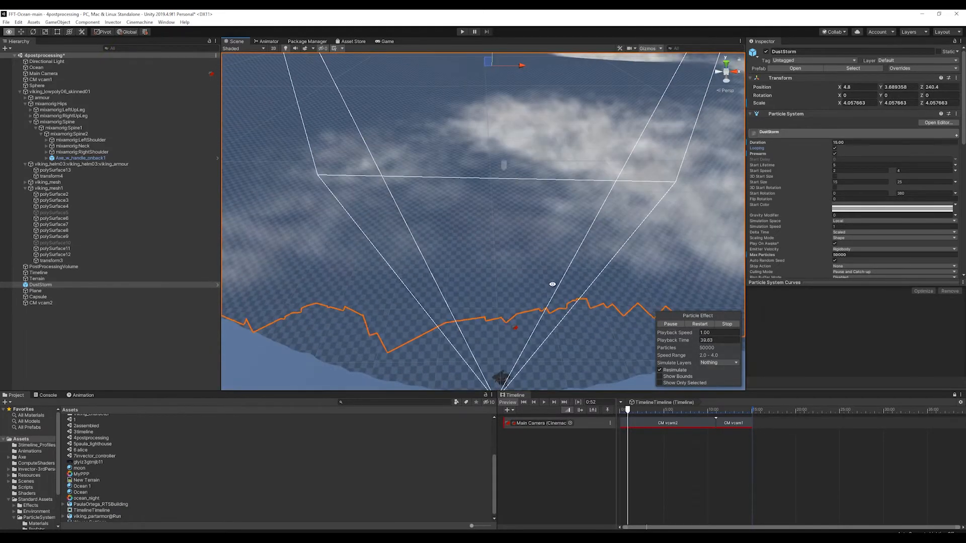
pyautogui.click(502, 163)
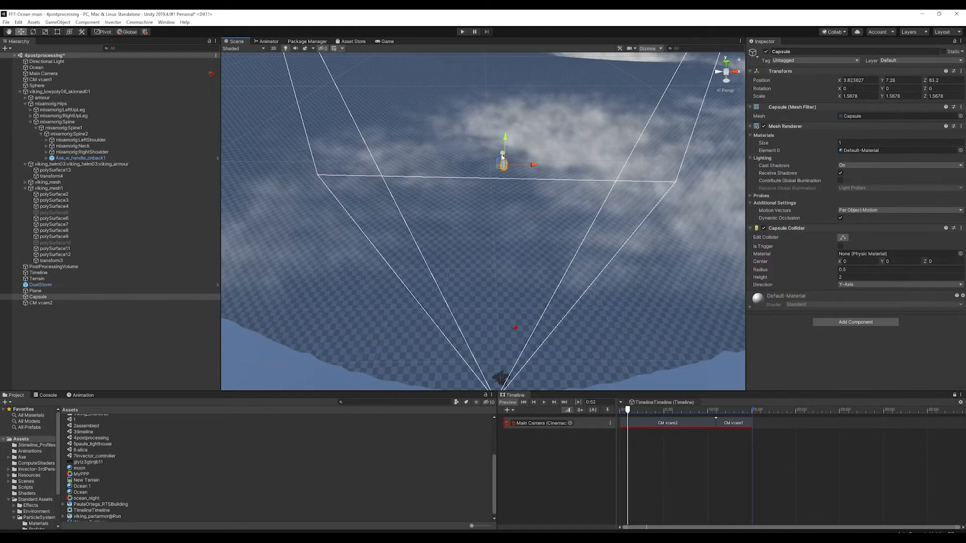
pyautogui.keyDown('alt'); pyautogui.moveTo(538, 173); pyautogui.dragTo(538, 99); pyautogui.keyUp('alt')
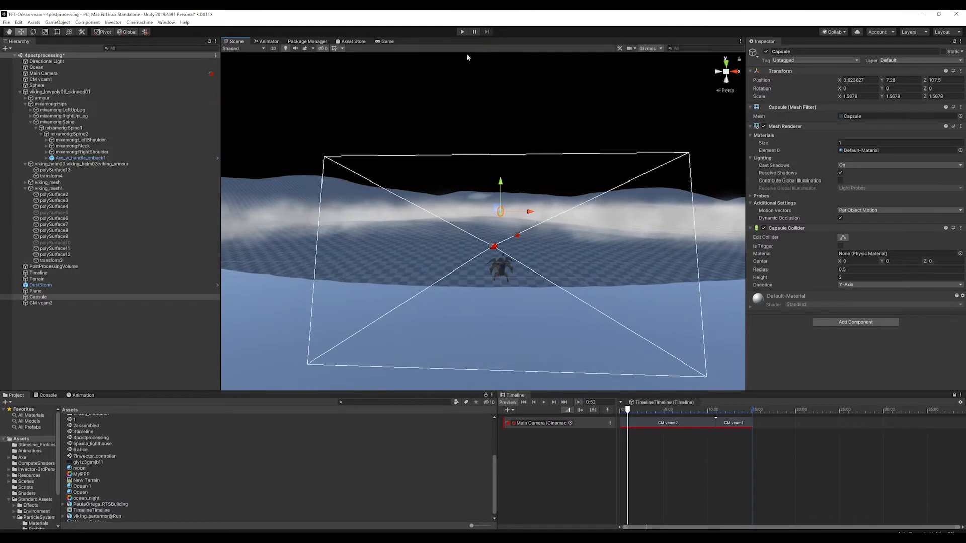
pyautogui.click(462, 31)
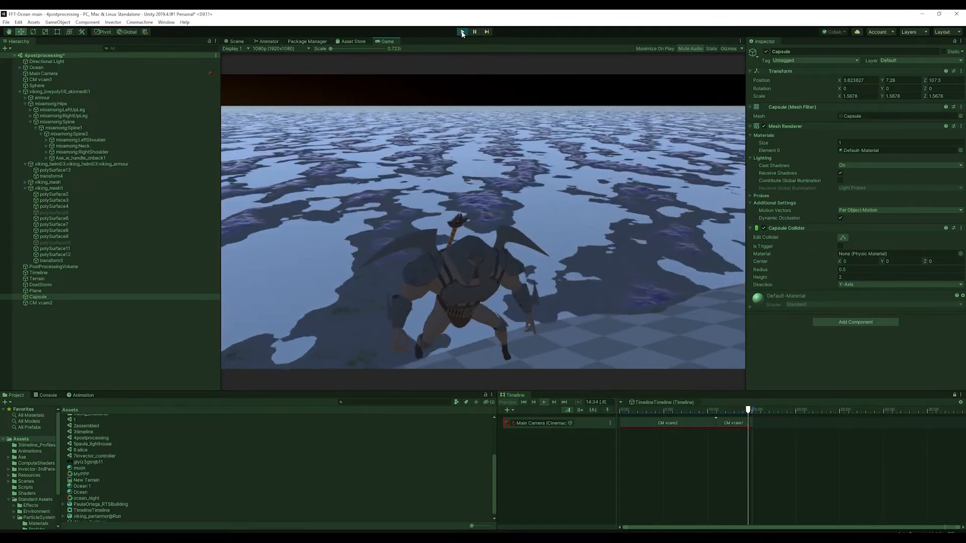
pyautogui.click(462, 32)
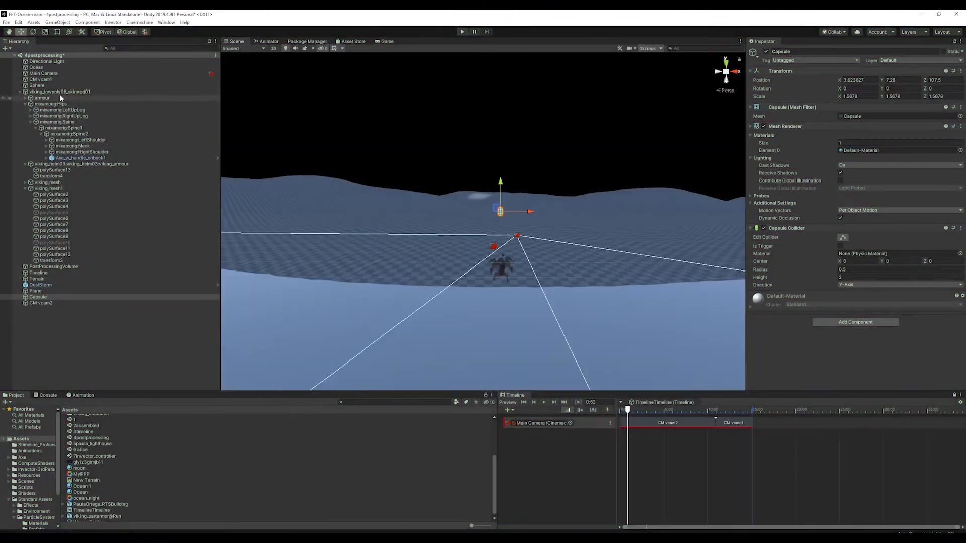
# Deactivate the moon Sphere and play the scene again to check the storm shot
pyautogui.click(38, 86)
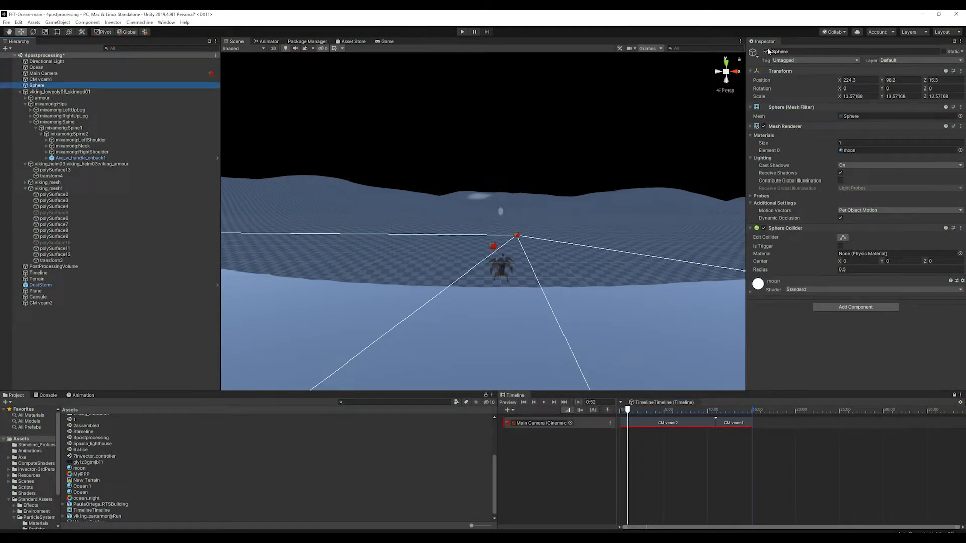
pyautogui.click(462, 32)
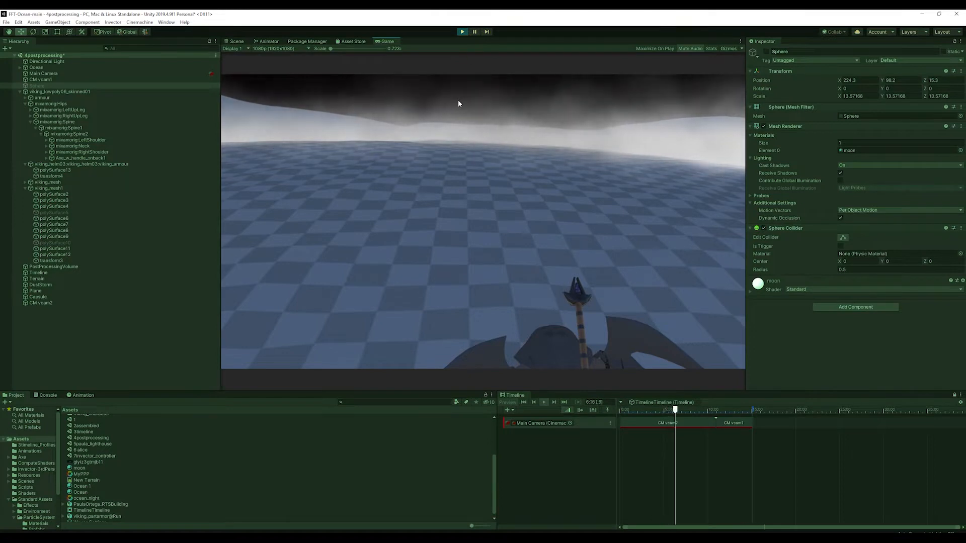
pyautogui.click(462, 32)
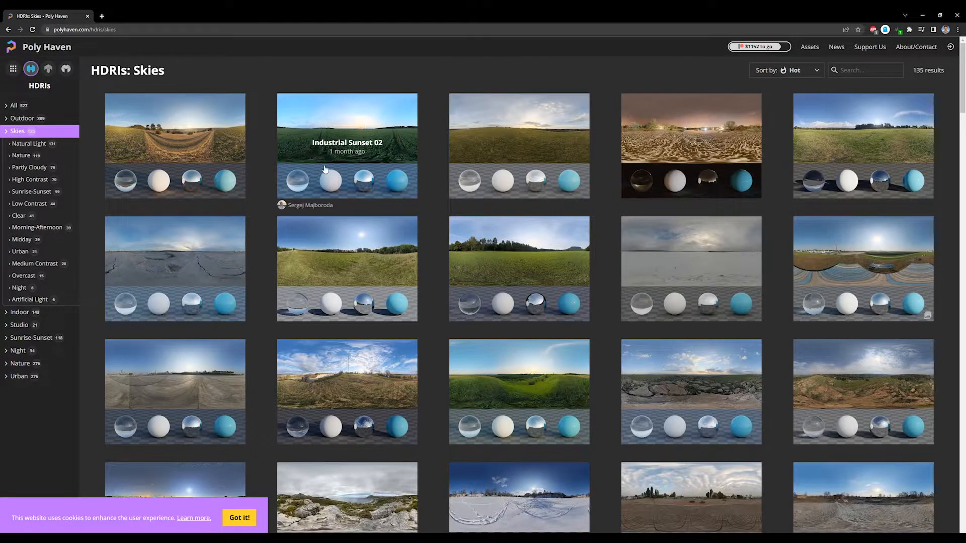
# Switch to Poly Haven in the browser, narrow the sky HDRIs to Night, and view the Sandsloot HDRI before closing its page
pyautogui.click(22, 289)
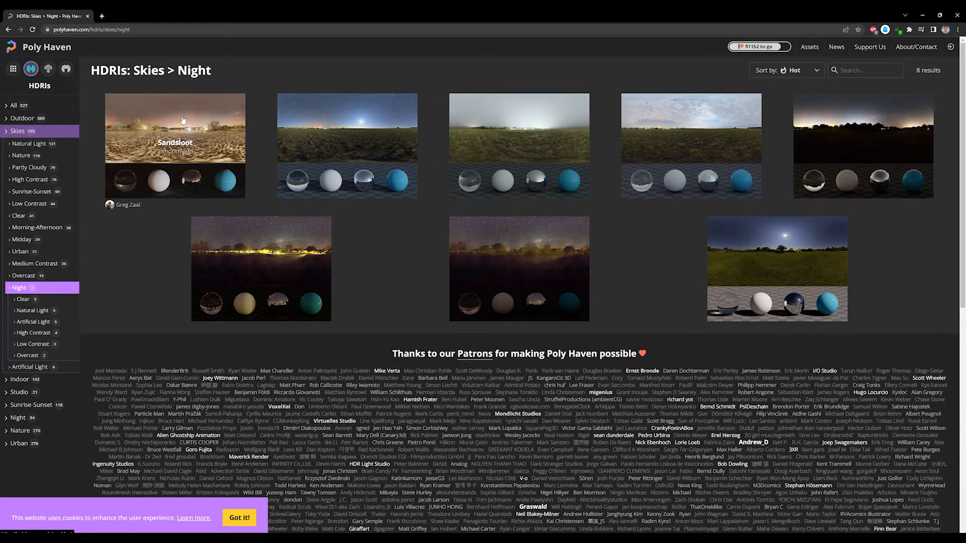
pyautogui.click(143, 16)
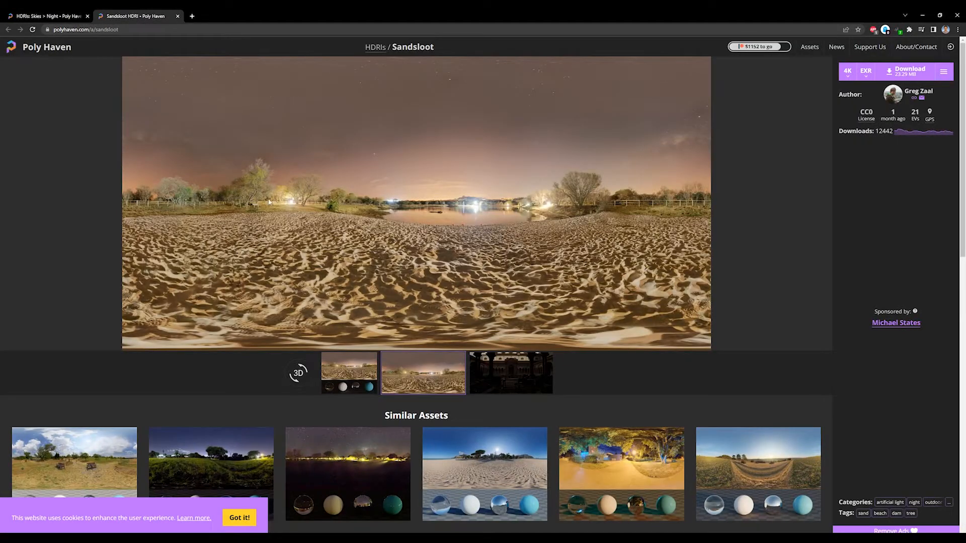
pyautogui.middleClick(157, 16)
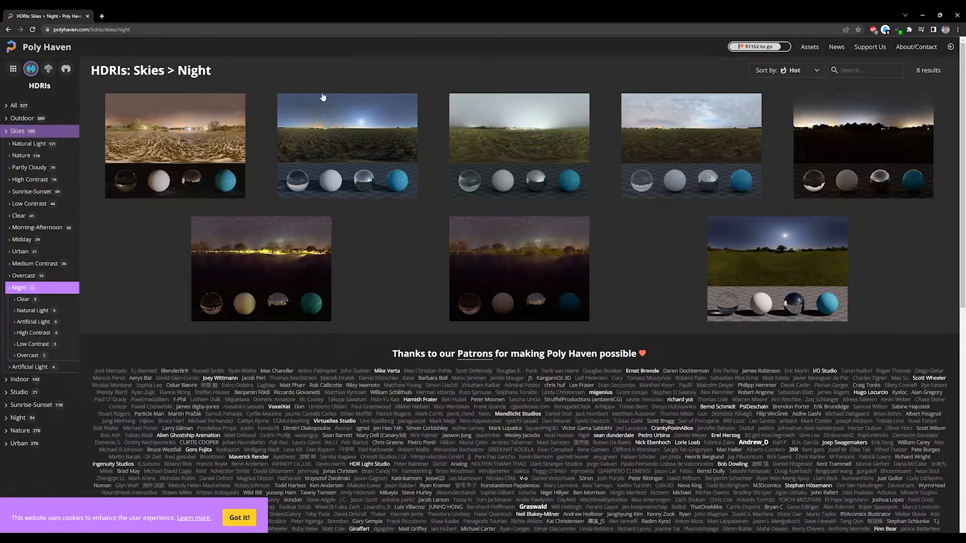
# Compare the Satara Night (No Lamps) and Moonlit Golf HDRIs on their own pages and download Moonlit Golf as a 4K EXR
pyautogui.middleClick(553, 256)
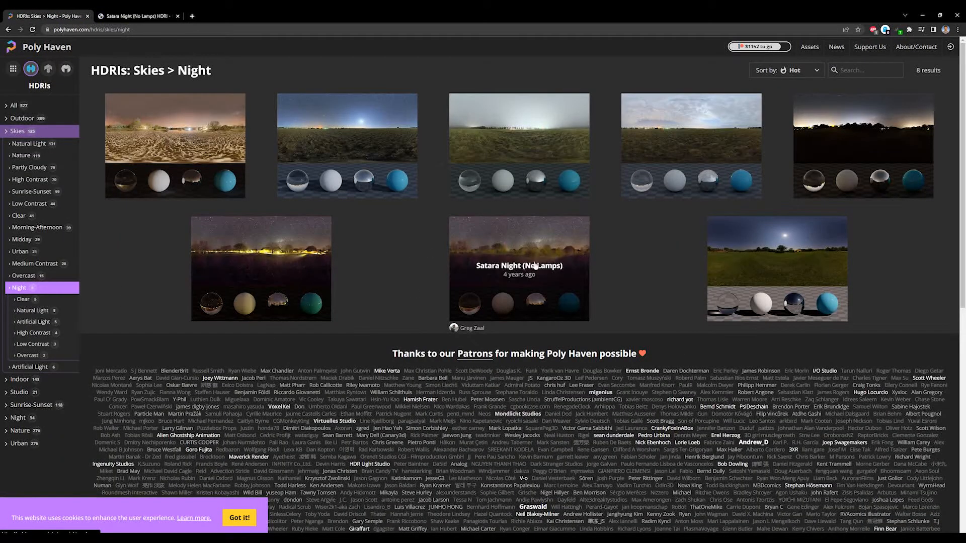
pyautogui.middleClick(811, 259)
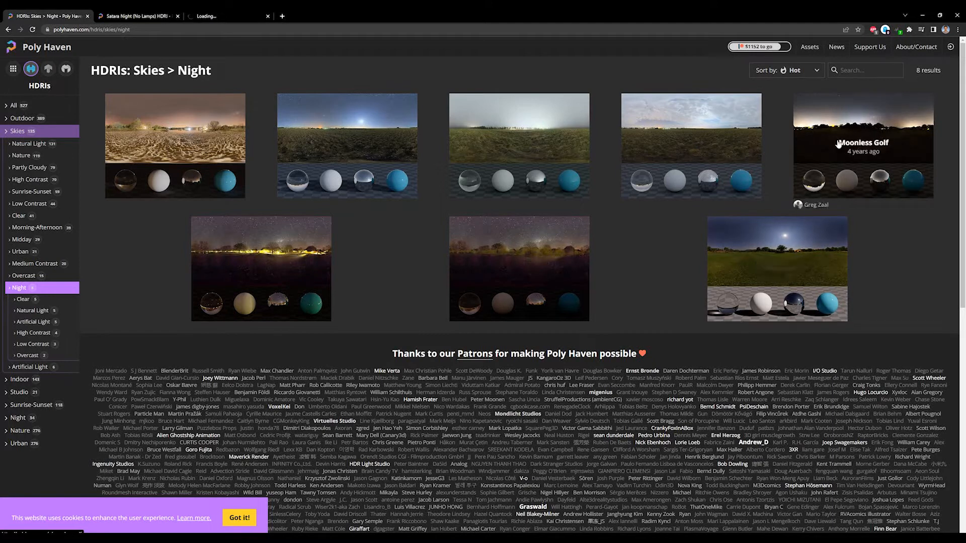
pyautogui.click(160, 14)
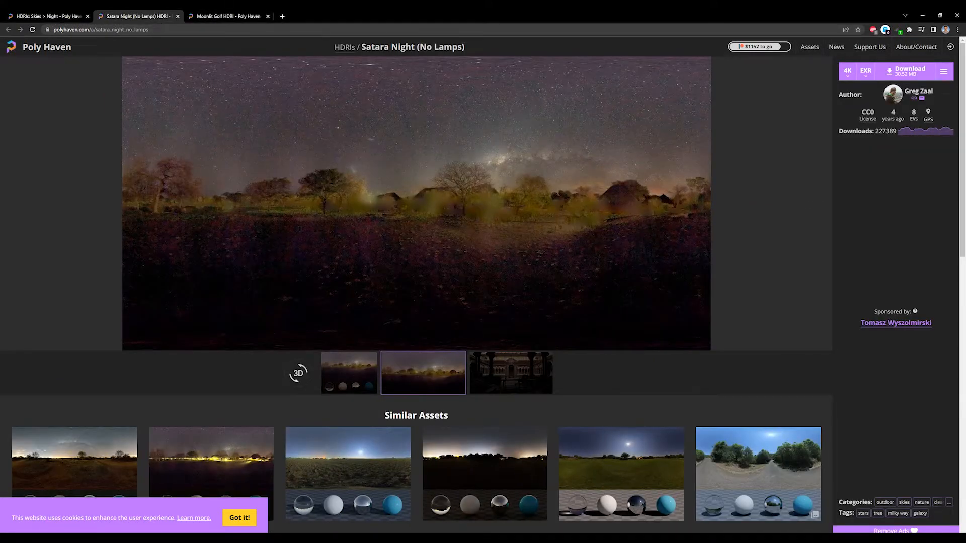
pyautogui.click(248, 16)
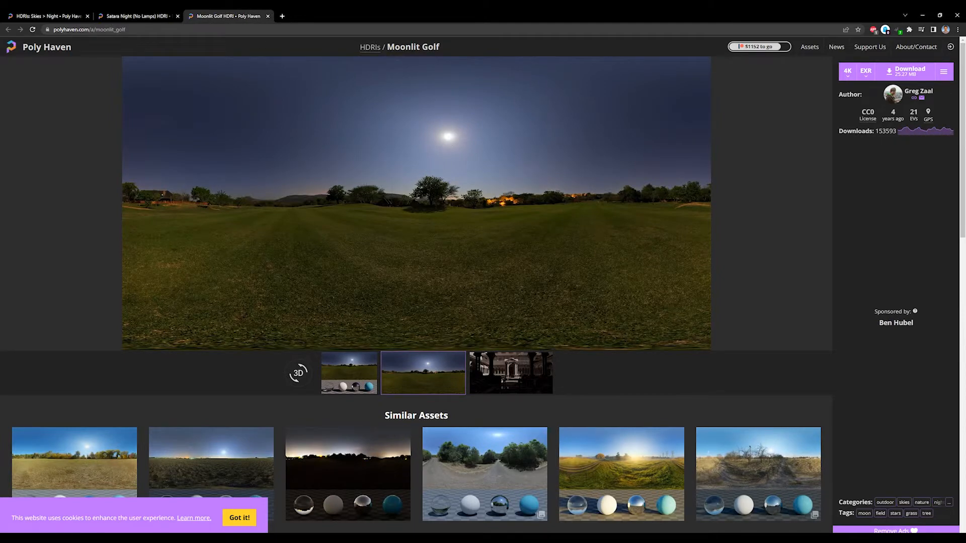
pyautogui.click(908, 71)
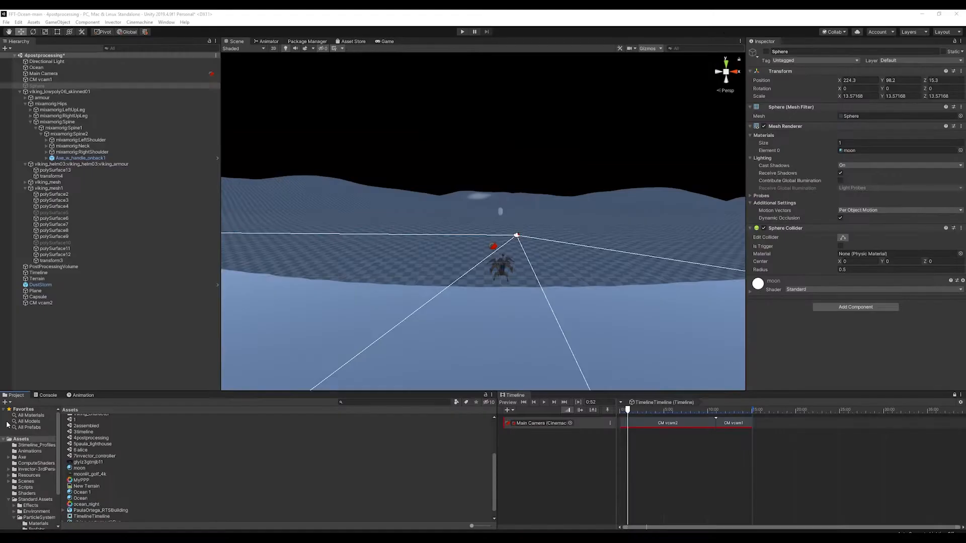
# Switch back to Unity and examine the texture type and texture shape options in the moonlit_golf_4k import settings
pyautogui.click(89, 475)
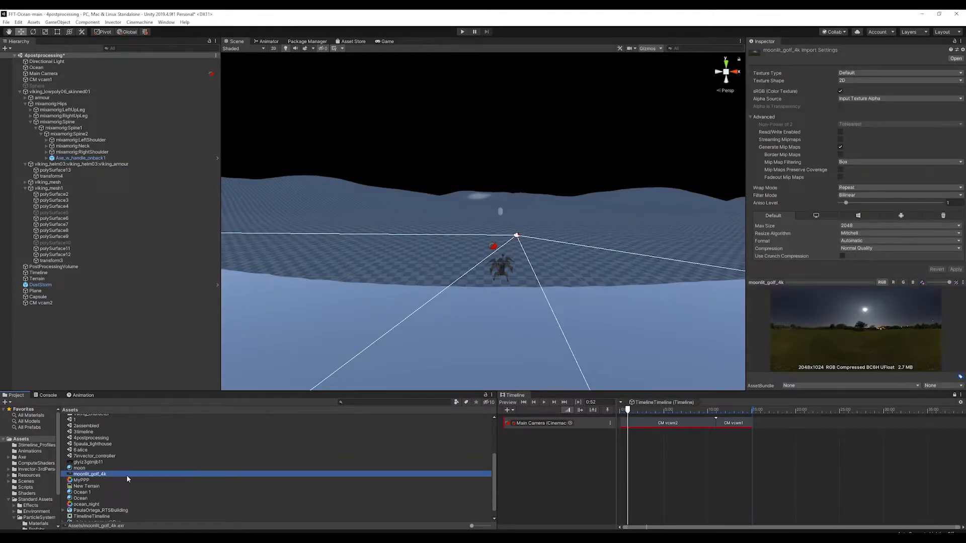
pyautogui.click(874, 75)
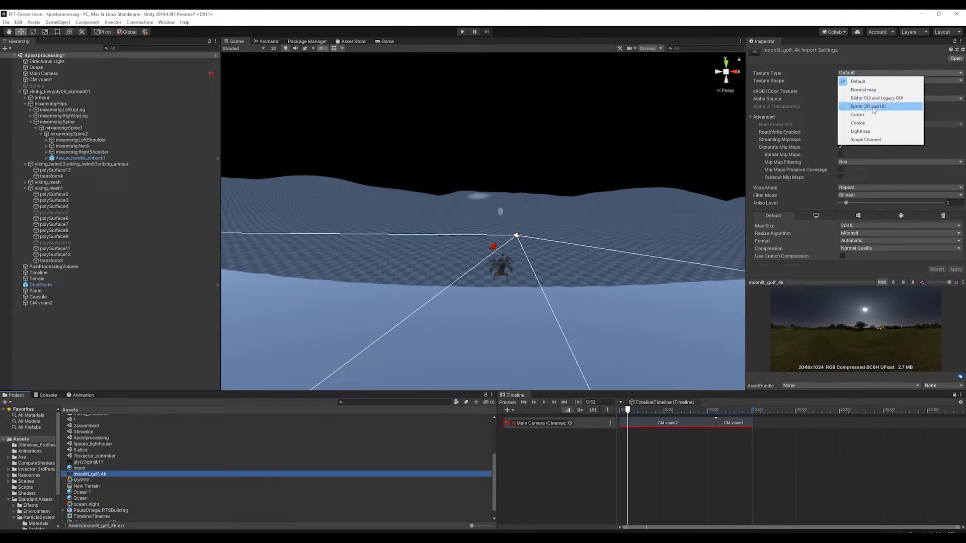
pyautogui.click(892, 73)
pyautogui.click(882, 81)
pyautogui.click(883, 80)
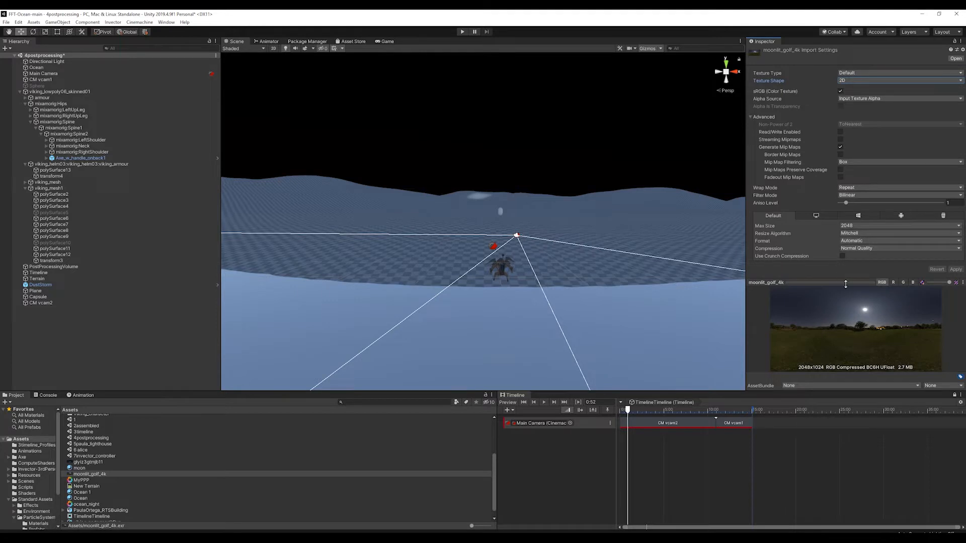
# Turn off emission on the moon material, switch its shader to Skybox/Panoramic and assign moonlit_golf_4k as its spherical HDR texture
pyautogui.click(79, 468)
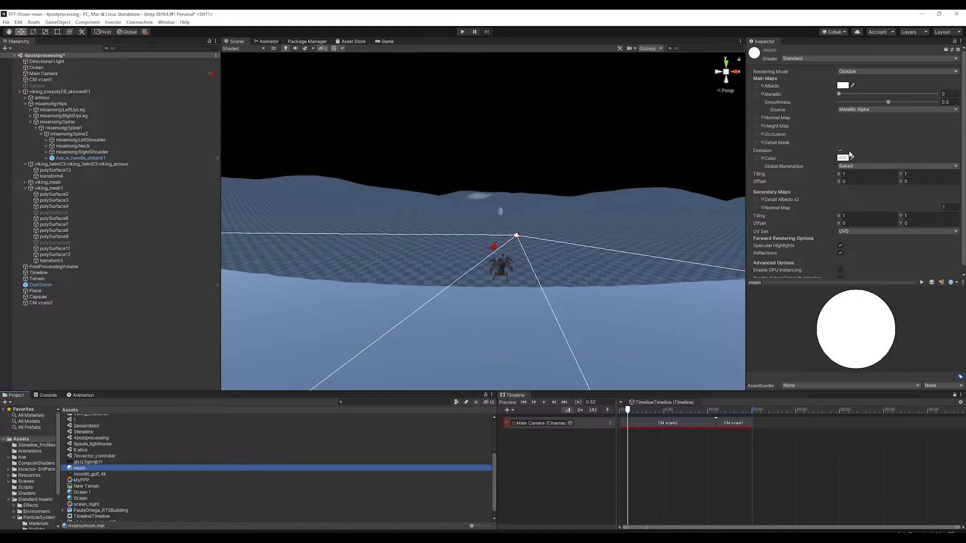
pyautogui.click(840, 151)
pyautogui.click(815, 60)
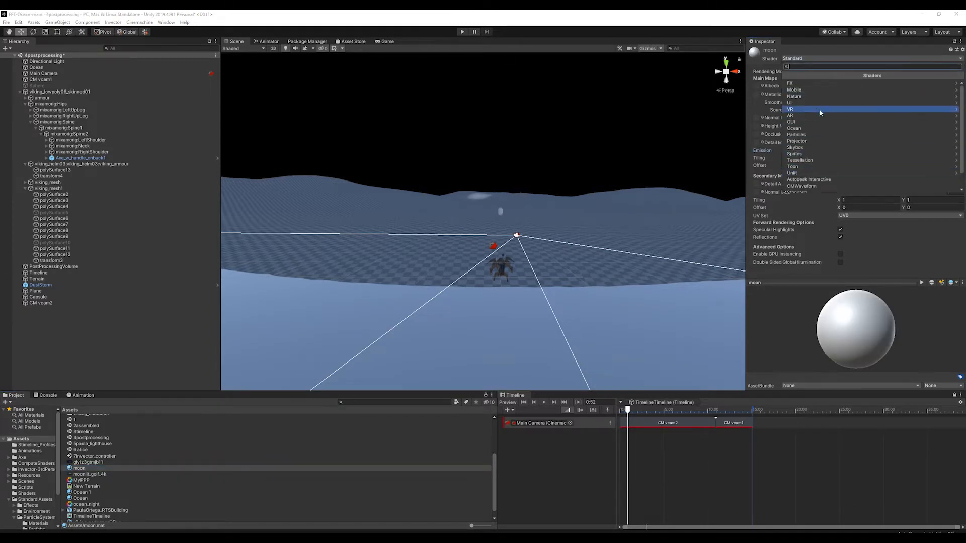
pyautogui.click(804, 147)
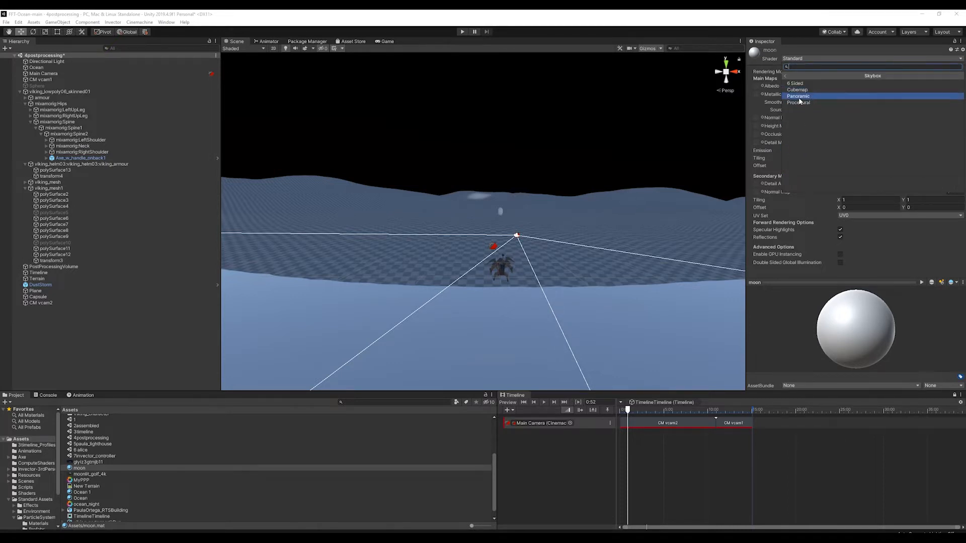
pyautogui.click(804, 96)
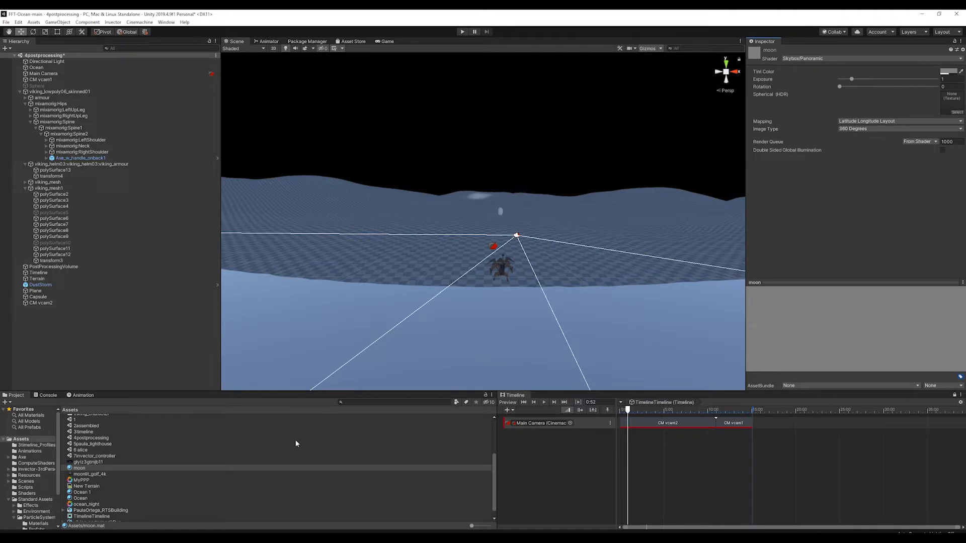
pyautogui.moveTo(80, 477); pyautogui.dragTo(821, 176)
pyautogui.moveTo(913, 98); pyautogui.dragTo(952, 104)
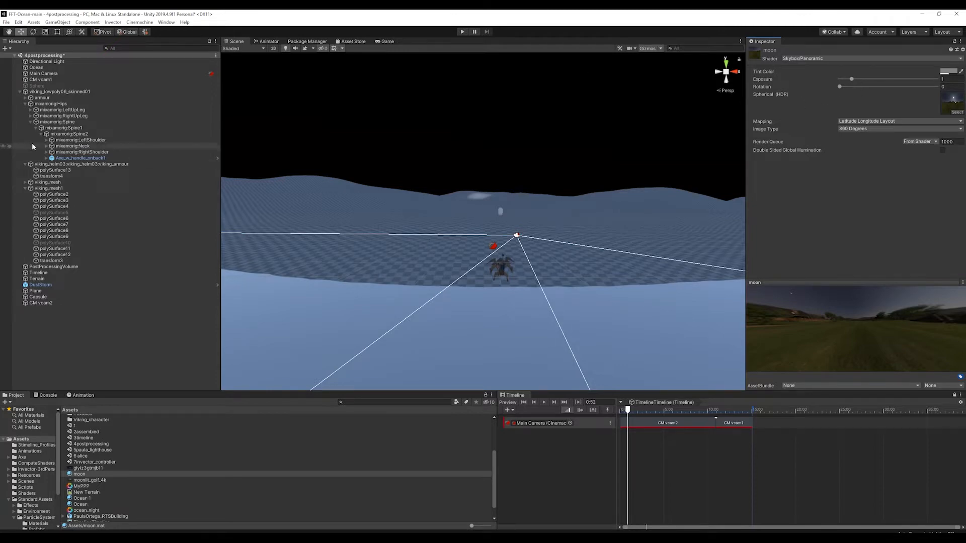
# Look through the Main Camera's components and settings for a place to assign the skybox
pyautogui.click(43, 74)
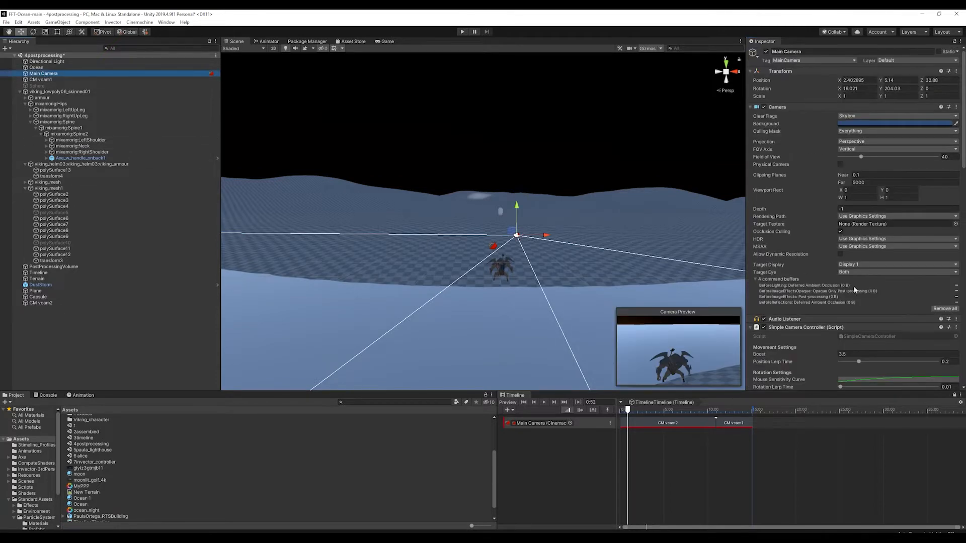
pyautogui.scroll(-10, 854, 291)
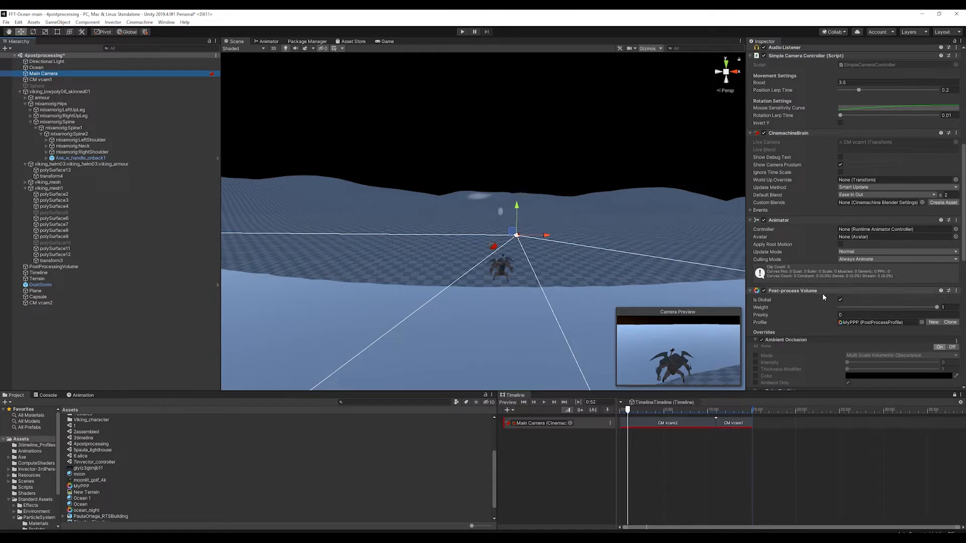
pyautogui.scroll(-8, 822, 293)
pyautogui.scroll(-6, 816, 292)
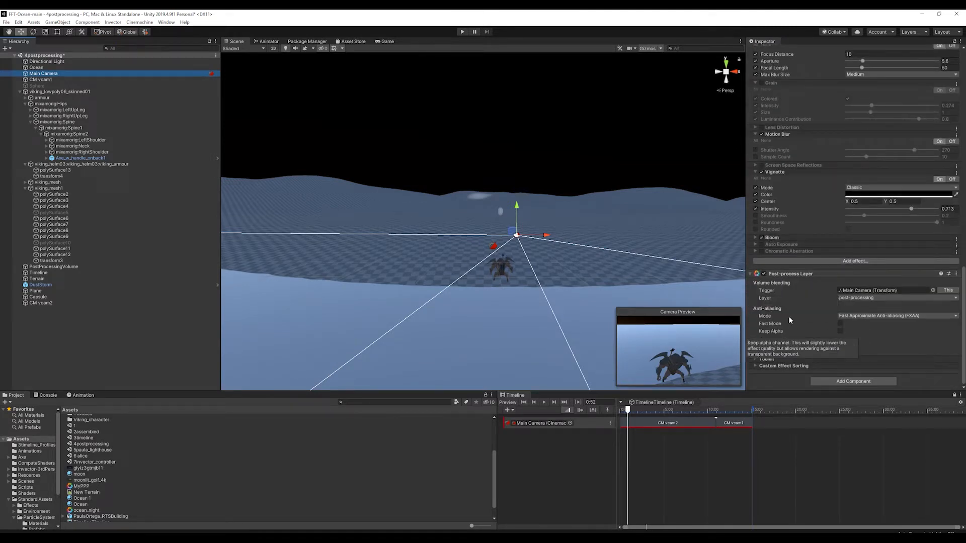
pyautogui.scroll(20, 800, 325)
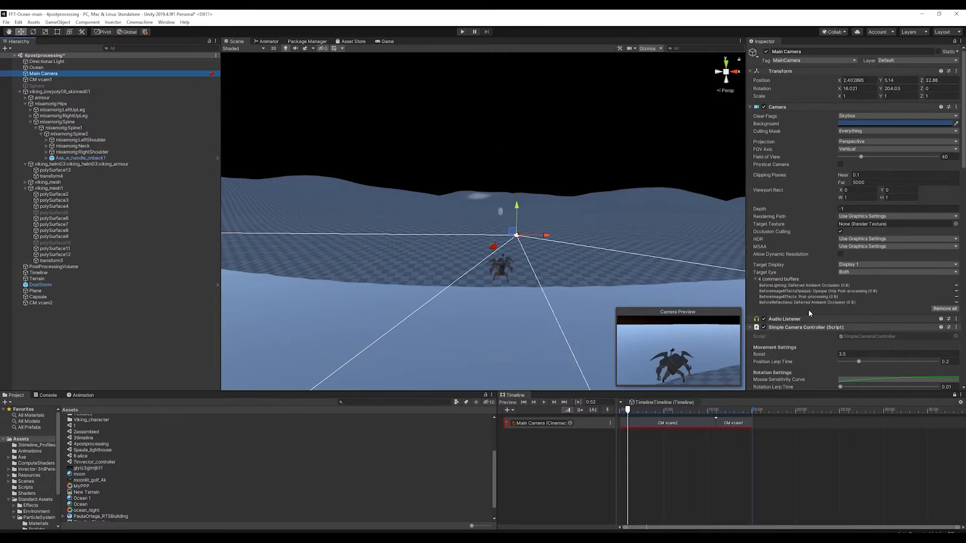
# Check the Main Camera's Clear Flags options and background colour for a way to set the skybox
pyautogui.click(859, 117)
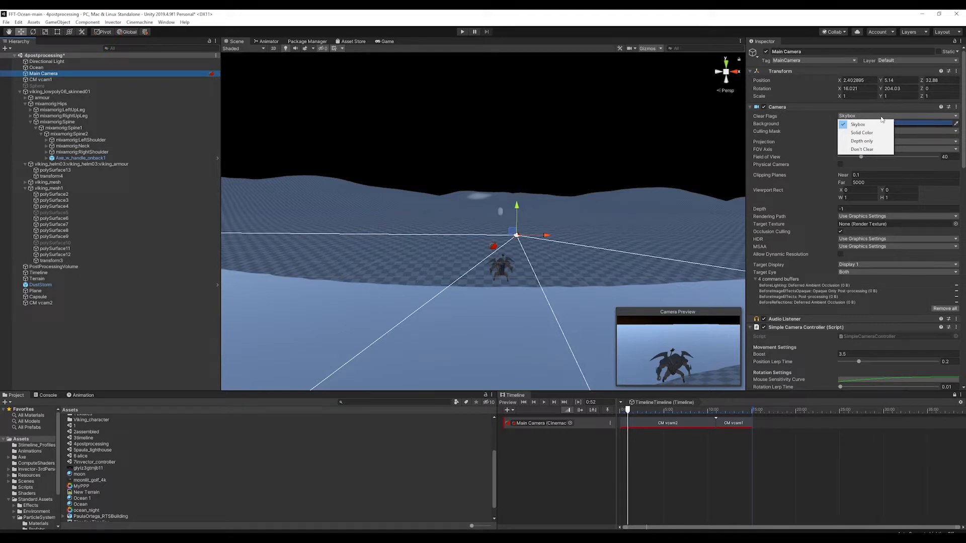
pyautogui.click(881, 117)
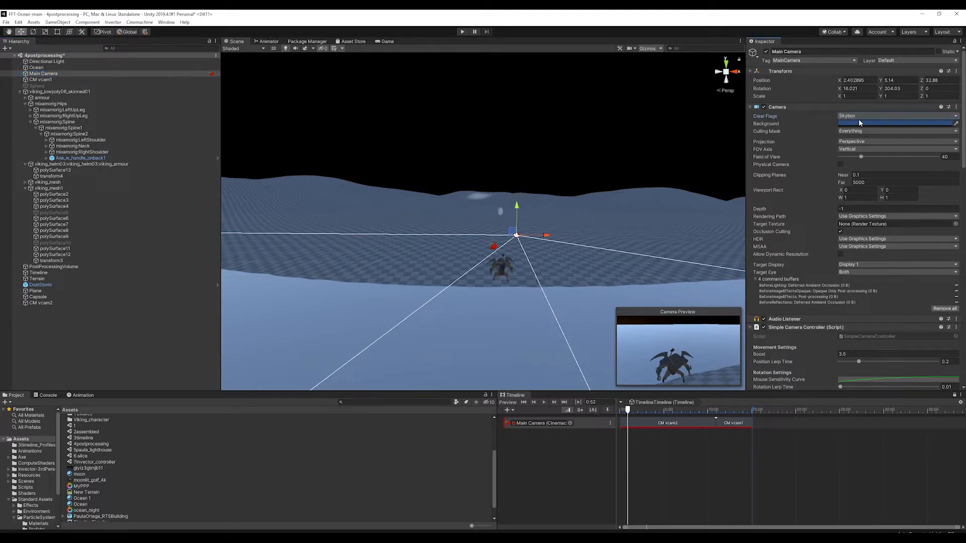
pyautogui.click(859, 123)
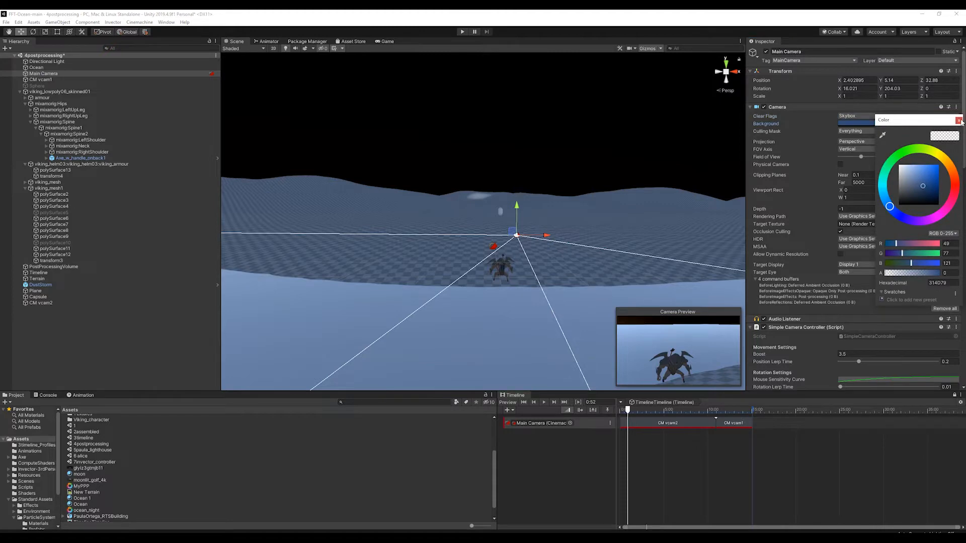
pyautogui.click(959, 121)
# Add a Skybox component to the Main Camera and assign the moon material as its custom skybox
pyautogui.scroll(-15, 913, 327)
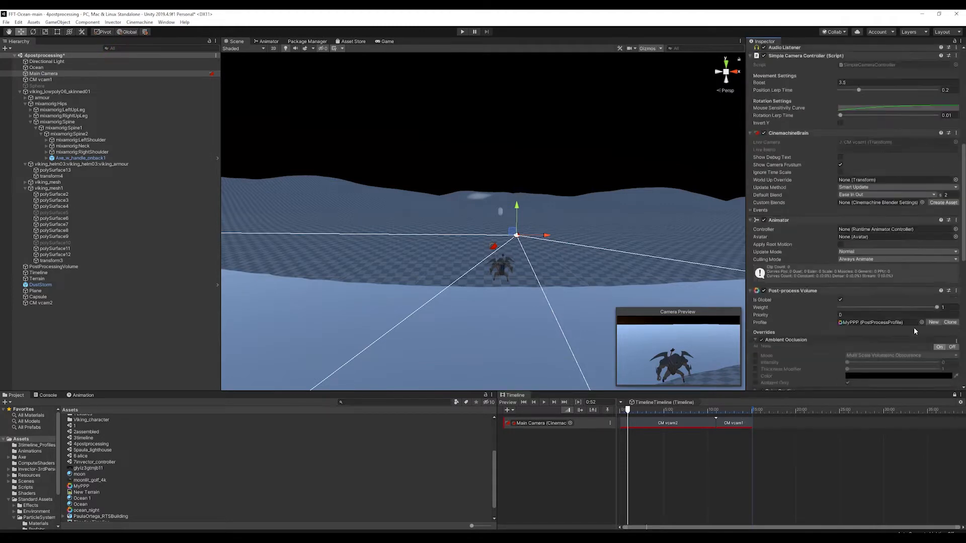
pyautogui.click(870, 382)
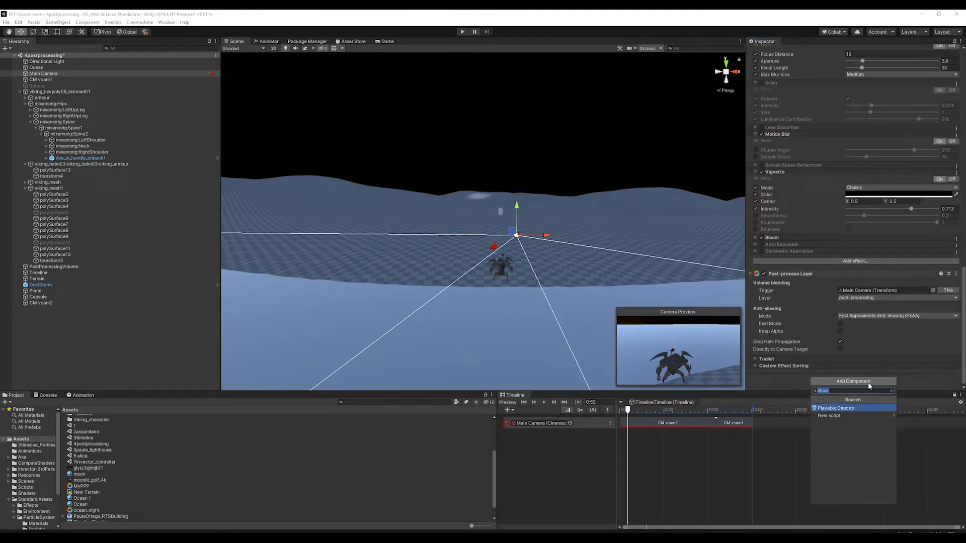
pyautogui.write('sky')
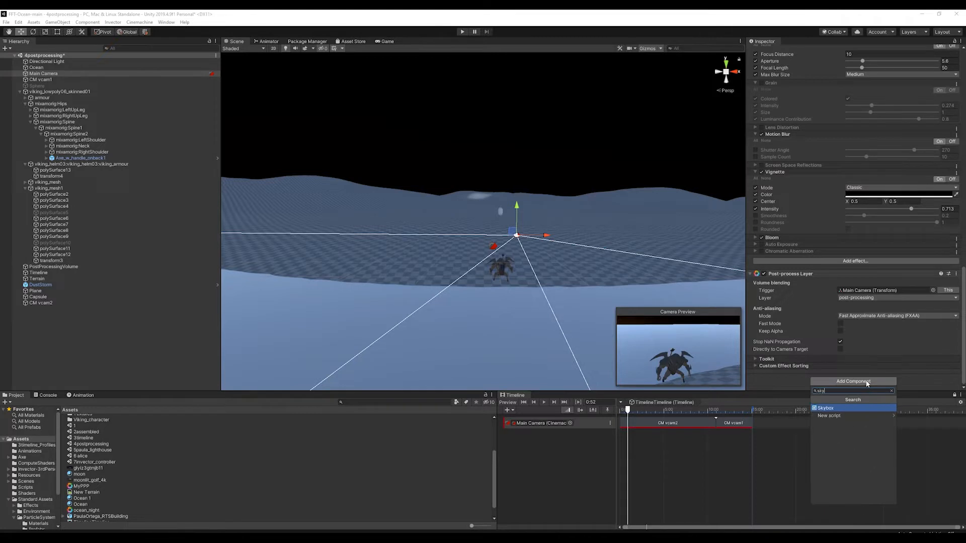
pyautogui.click(833, 408)
pyautogui.scroll(-2, 839, 315)
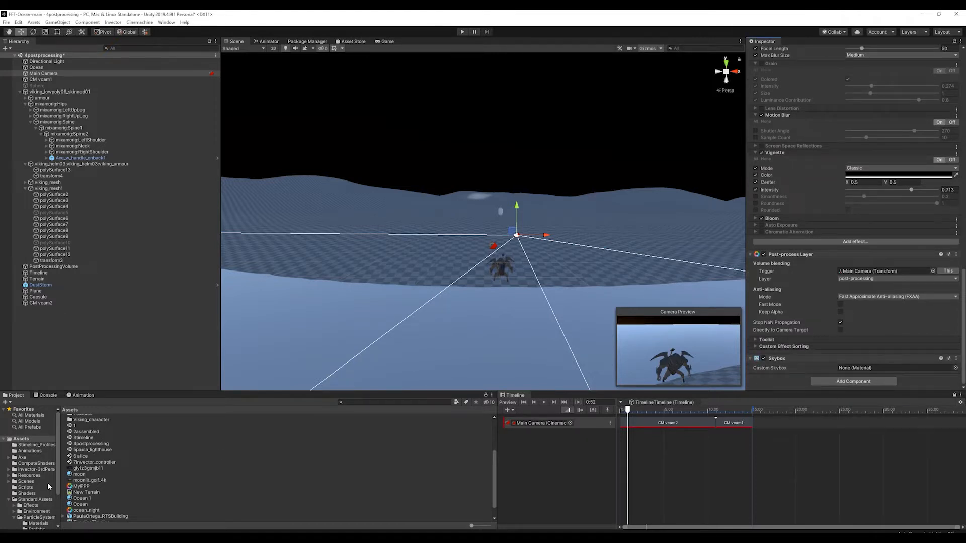
pyautogui.moveTo(76, 476); pyautogui.dragTo(872, 370)
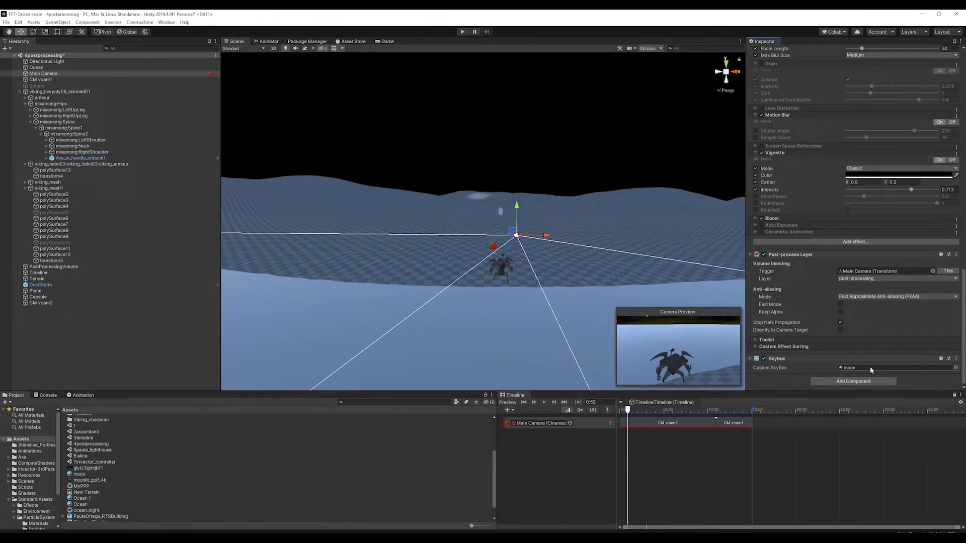
# Enter Play mode and dock the Scene view beside the Game view with the Directional Light selected
pyautogui.click(461, 31)
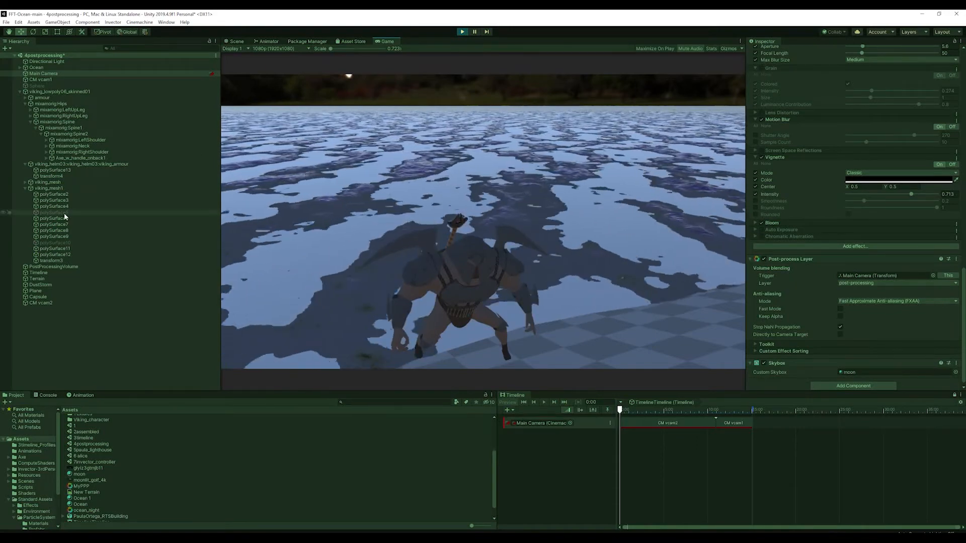
pyautogui.click(43, 61)
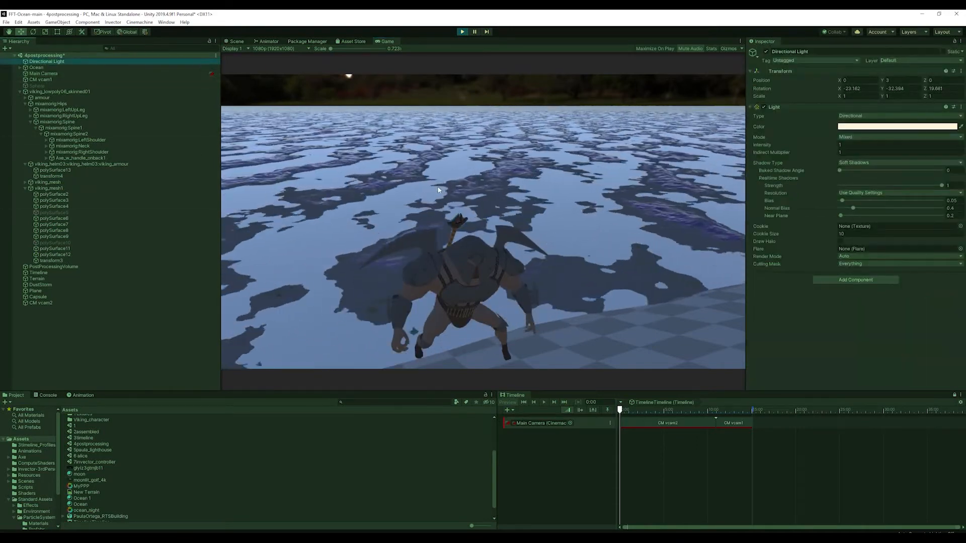
pyautogui.moveTo(237, 42); pyautogui.dragTo(231, 101)
# Try rotating the Directional Light in the Scene view during playback, and undo the rotation
pyautogui.scroll(-3, 327, 280)
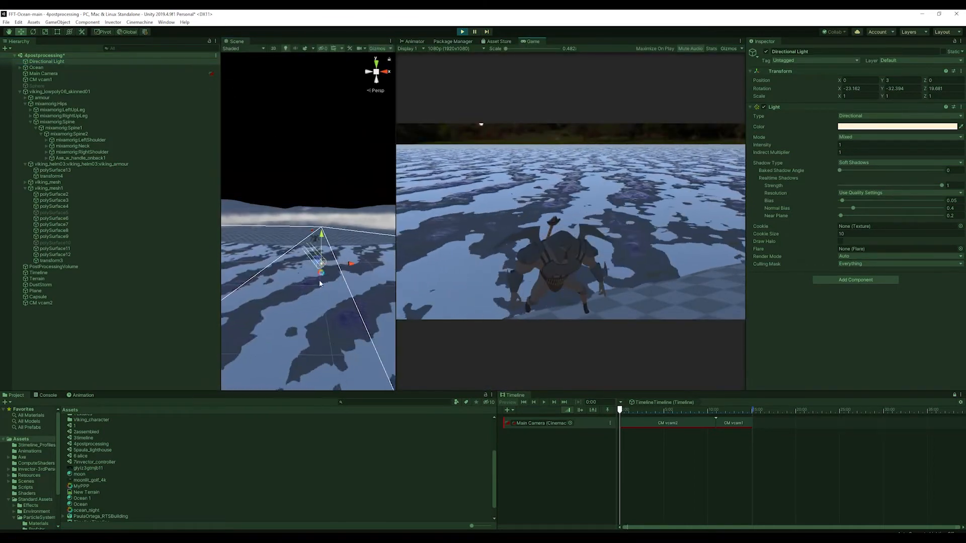
pyautogui.moveTo(321, 270); pyautogui.dragTo(273, 231, button='middle')
pyautogui.press('e')
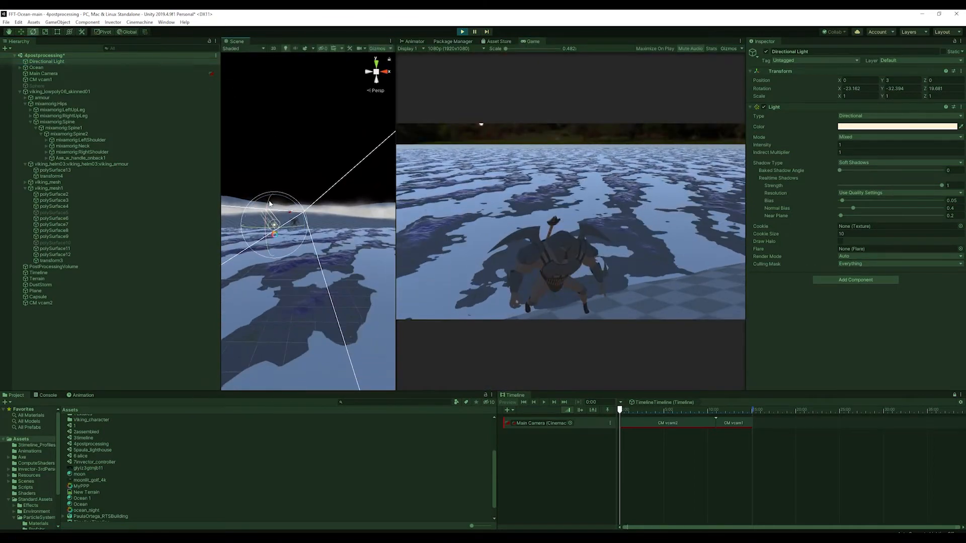
pyautogui.moveTo(267, 206); pyautogui.dragTo(270, 248)
pyautogui.hotkey('ctrl', 'z')
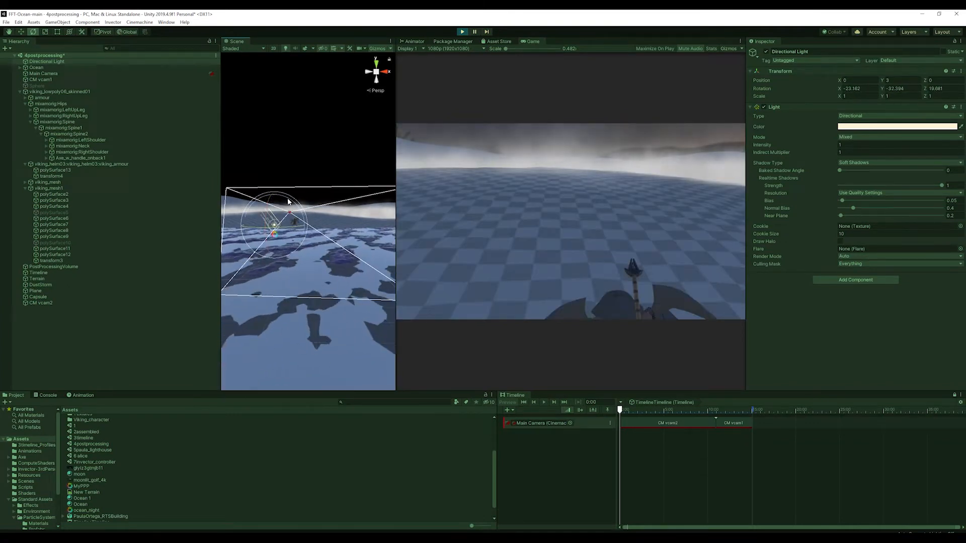
# Try rotating the Directional Light upward while play mode is running, and exit play mode
pyautogui.moveTo(281, 201); pyautogui.dragTo(198, 194)
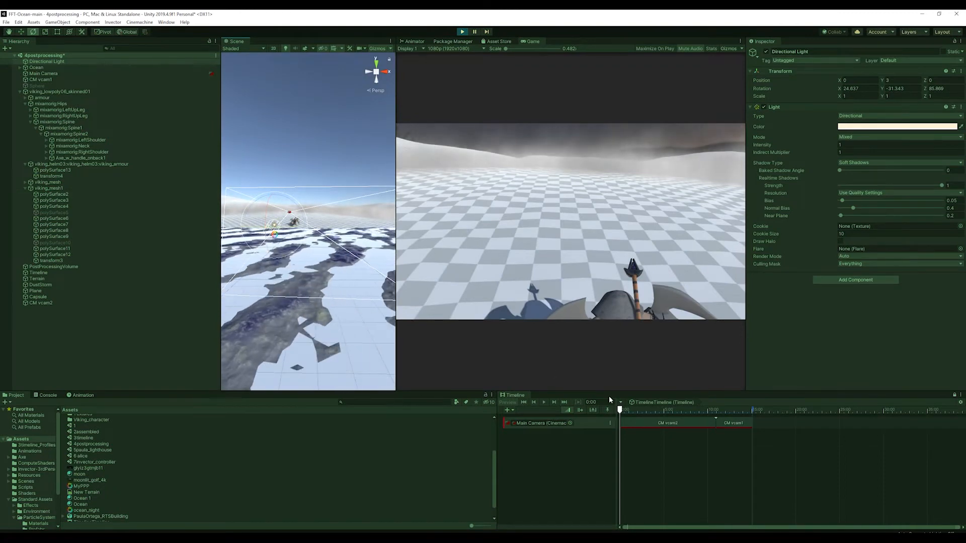
pyautogui.moveTo(628, 412)
pyautogui.mouseDown()
pyautogui.moveTo(704, 410)
pyautogui.moveTo(628, 410)
pyautogui.mouseUp()
pyautogui.click(462, 32)
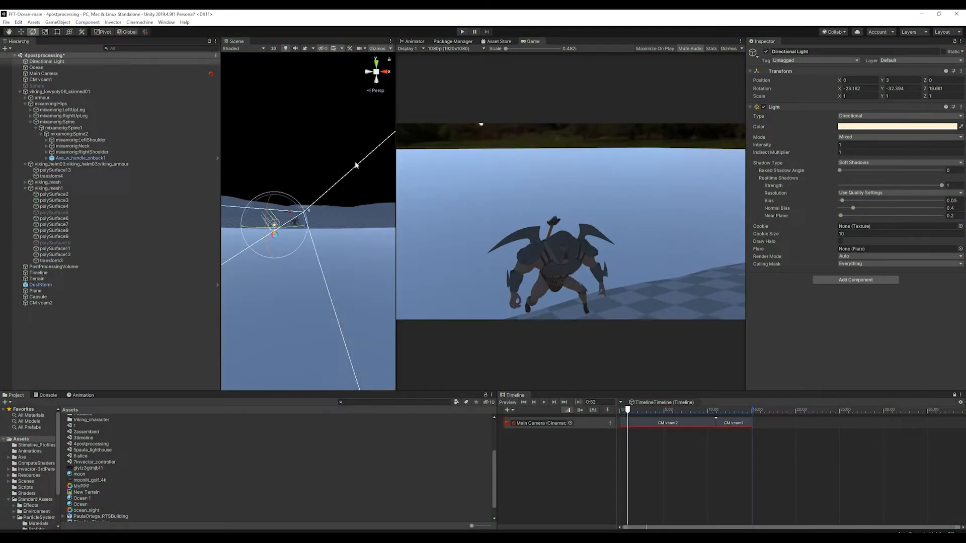
# Rotate the Directional Light to about X 31, Y -121, Z 95 and preview the lighting in play mode
pyautogui.moveTo(270, 201); pyautogui.dragTo(272, 250)
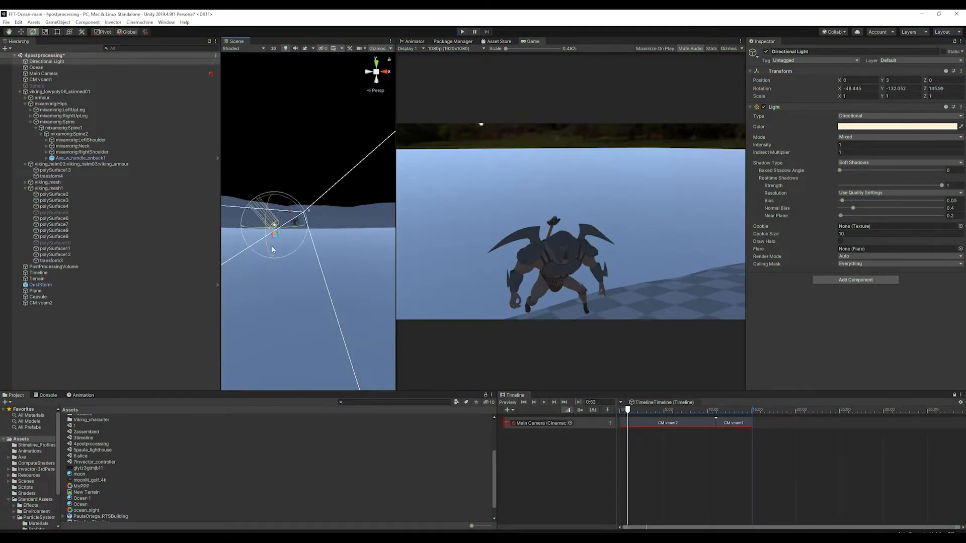
pyautogui.moveTo(290, 197); pyautogui.dragTo(171, 213)
pyautogui.click(462, 32)
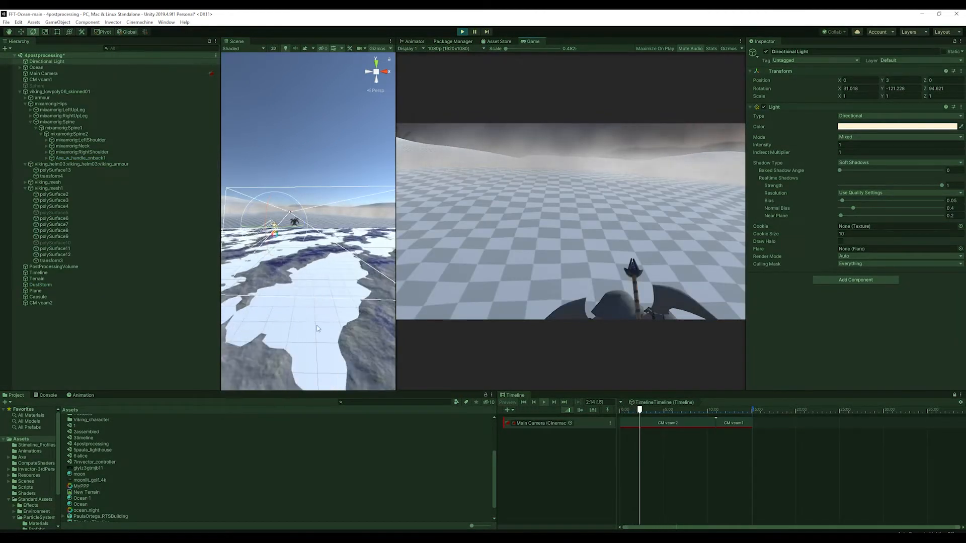
pyautogui.click(462, 31)
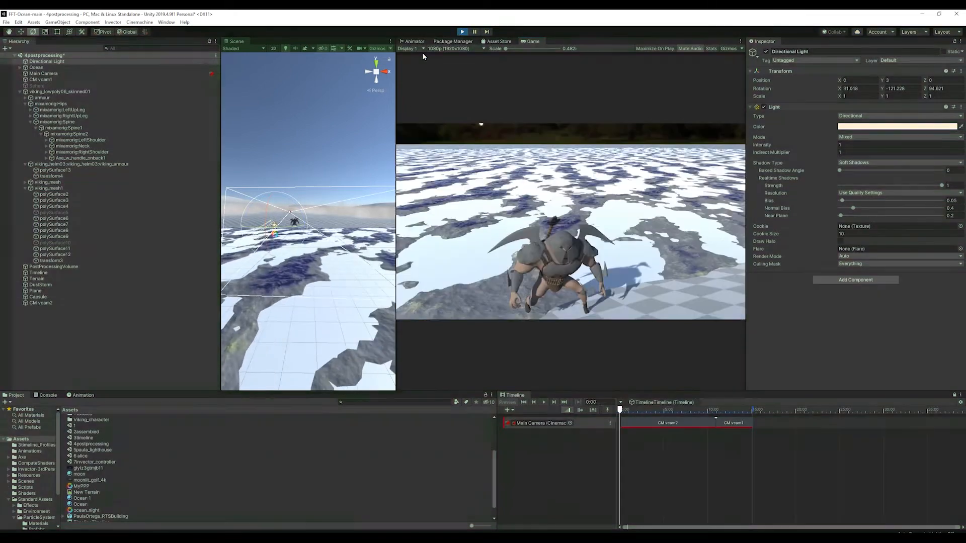
# Disable the Plane object and preview the scene without it in play mode
pyautogui.click(40, 290)
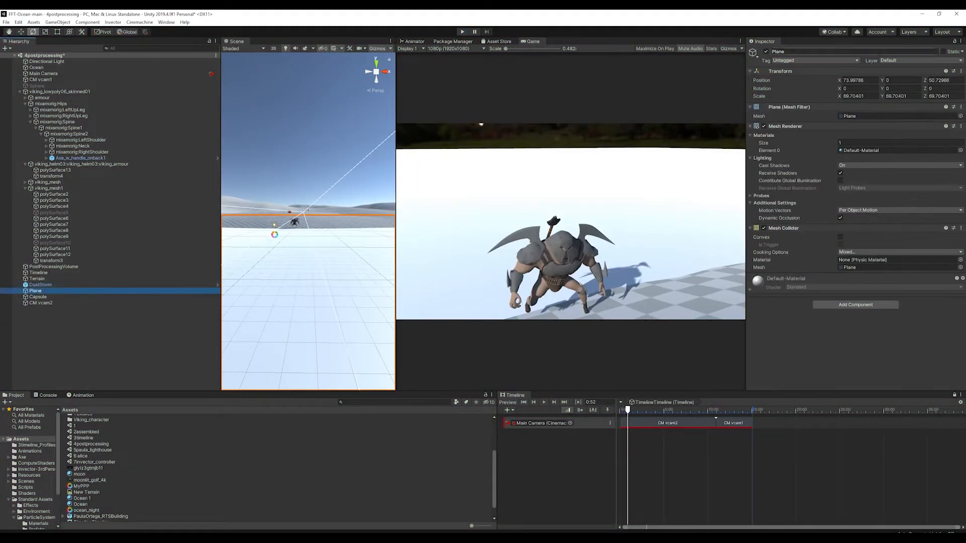
pyautogui.click(765, 51)
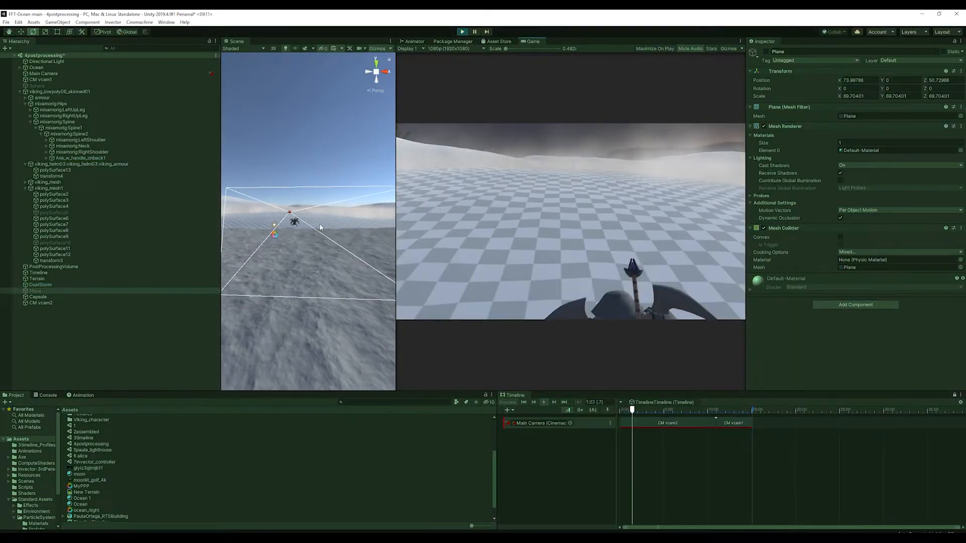
pyautogui.click(462, 31)
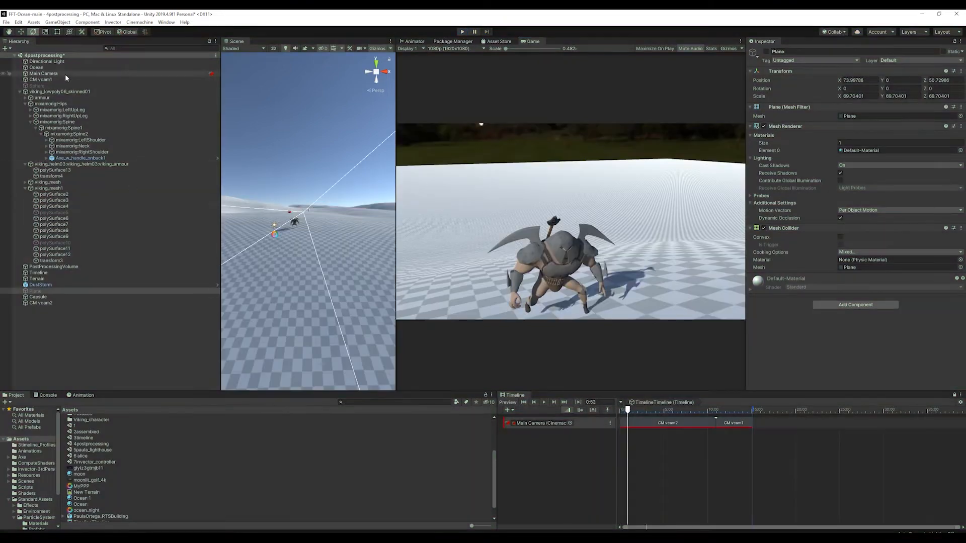
# Rotate the Directional Light to about X -13, Y -117, Z 119 for dark night lighting
pyautogui.click(51, 62)
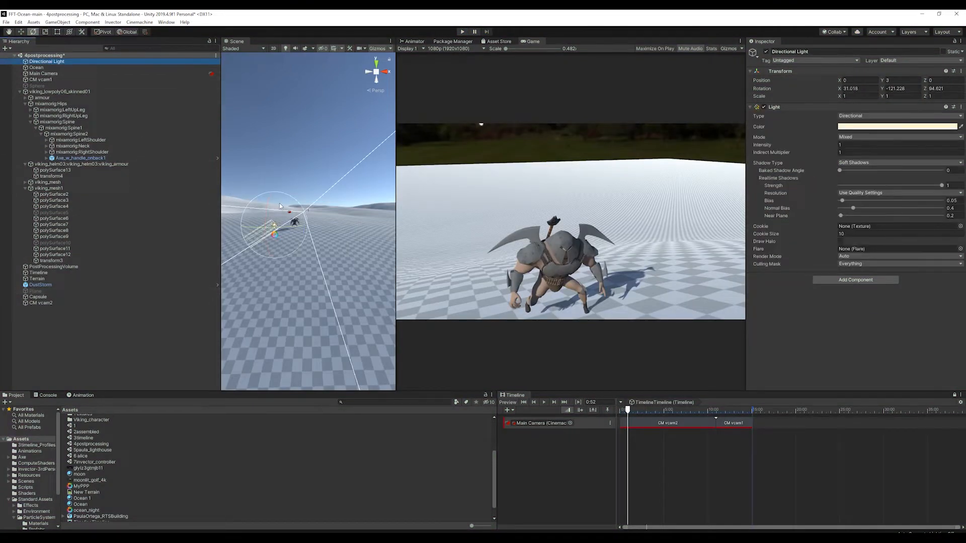
pyautogui.moveTo(280, 206); pyautogui.dragTo(321, 247)
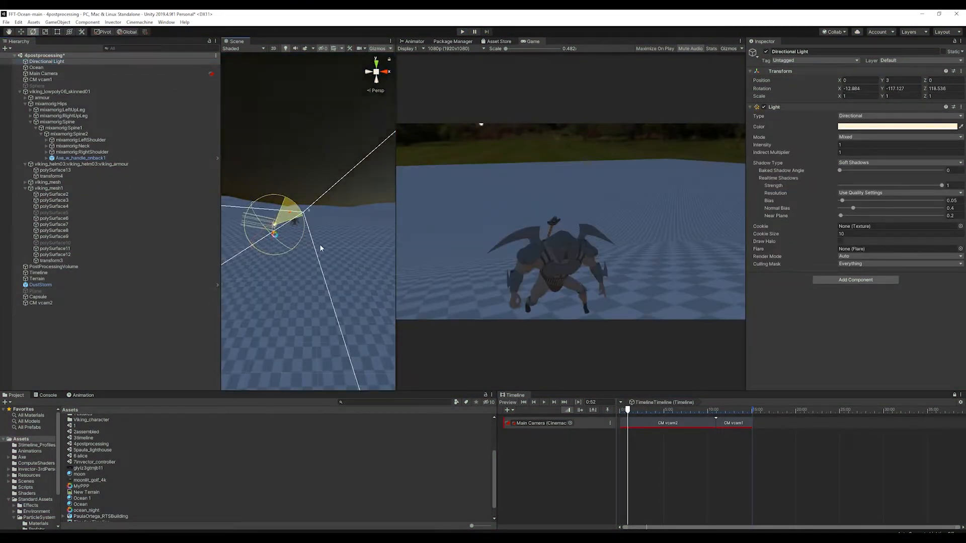
pyautogui.click(312, 140)
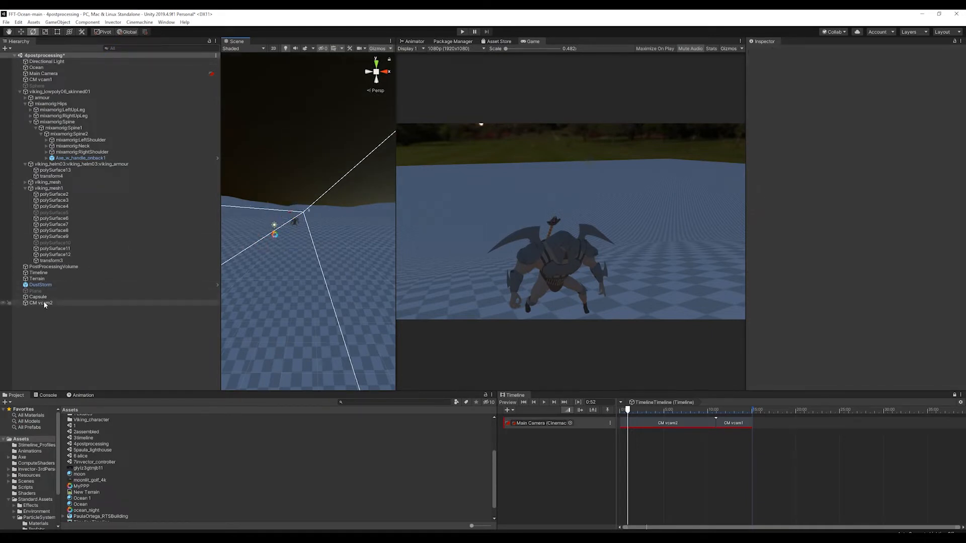
# Set the moon skybox material's Image Type to 180 Degrees, keeping its Rotation at 0
pyautogui.click(80, 475)
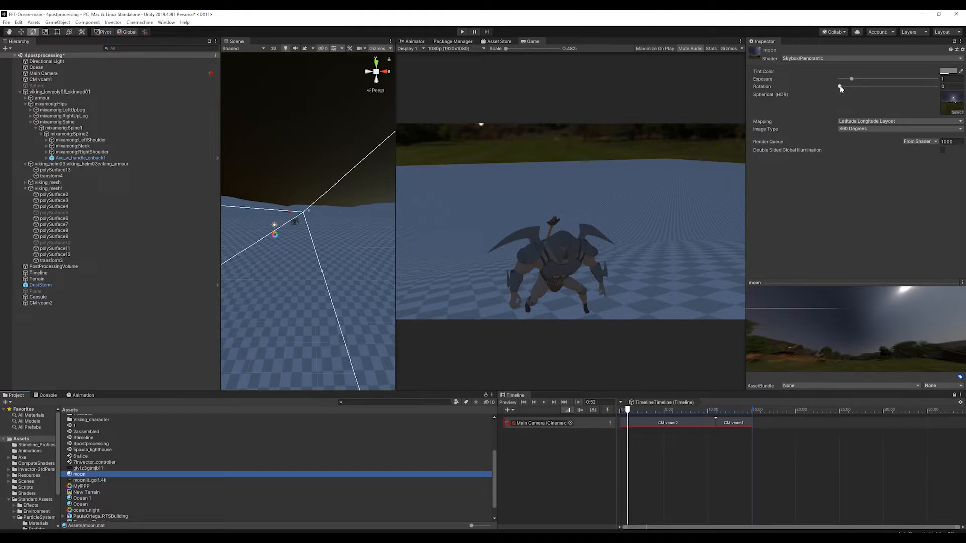
pyautogui.moveTo(840, 89)
pyautogui.mouseDown()
pyautogui.moveTo(956, 111)
pyautogui.moveTo(913, 98)
pyautogui.moveTo(839, 99)
pyautogui.mouseUp()
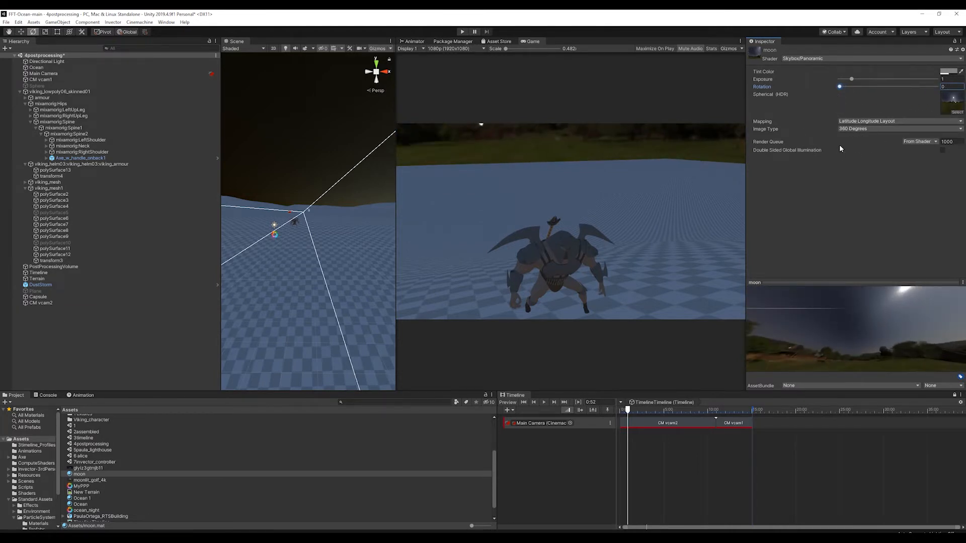
pyautogui.click(873, 129)
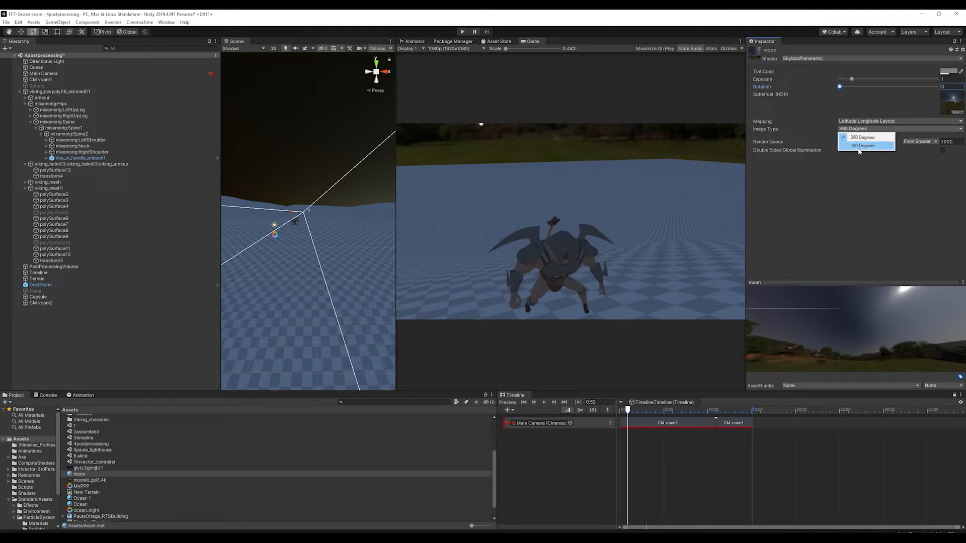
pyautogui.click(859, 146)
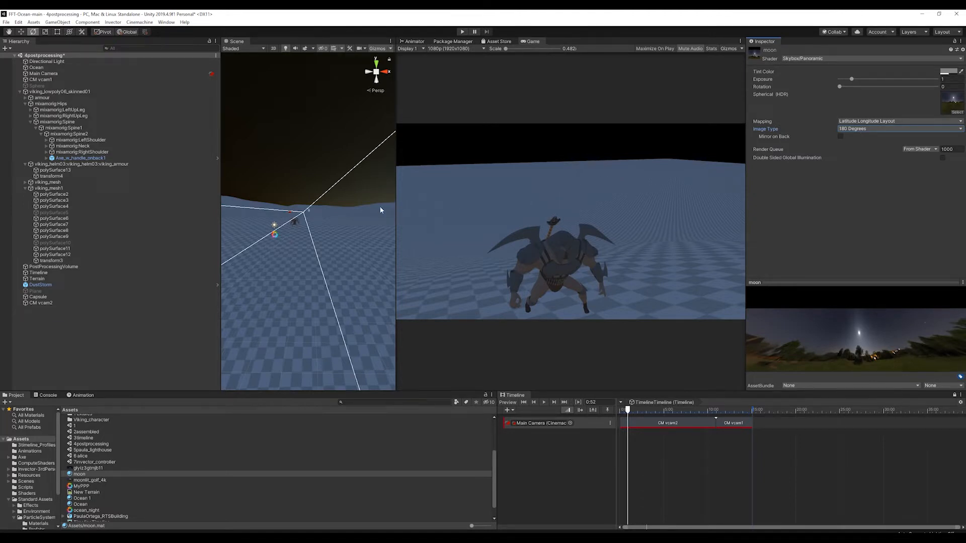
pyautogui.keyDown('alt'); pyautogui.moveTo(380, 210); pyautogui.dragTo(590, 216); pyautogui.keyUp('alt')
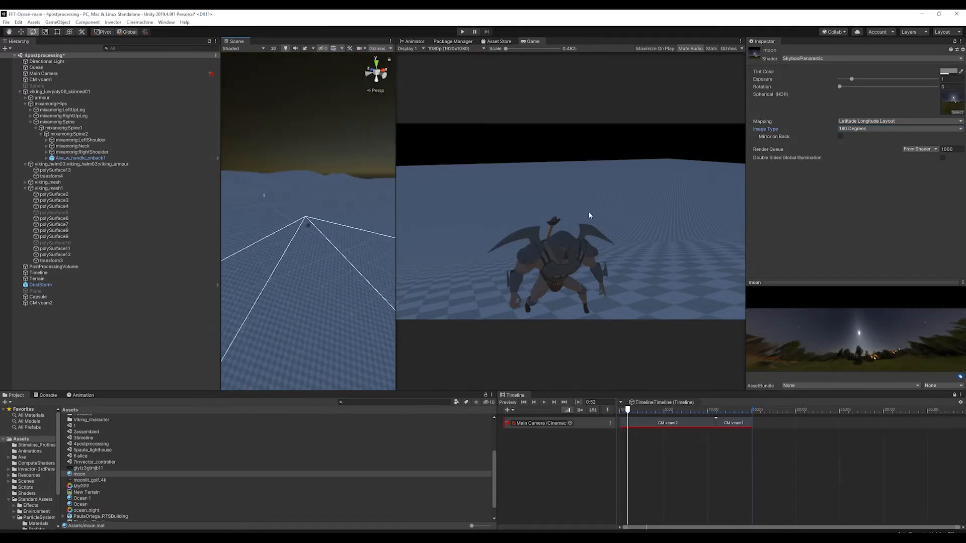
# Compare the moon skybox at 360 Degrees and 180 Degrees, keep 180 Degrees, and preview it in play mode
pyautogui.click(855, 129)
pyautogui.click(853, 140)
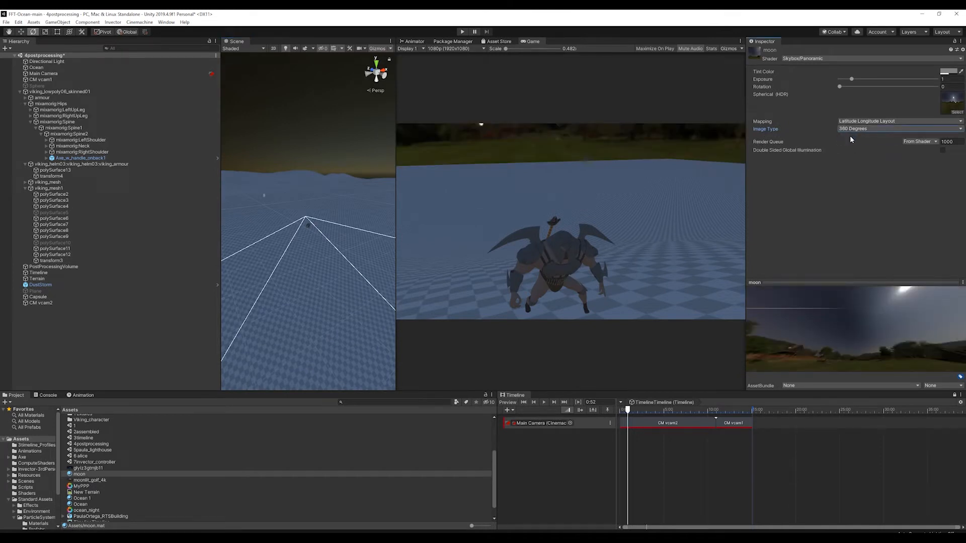
pyautogui.click(855, 129)
pyautogui.click(853, 144)
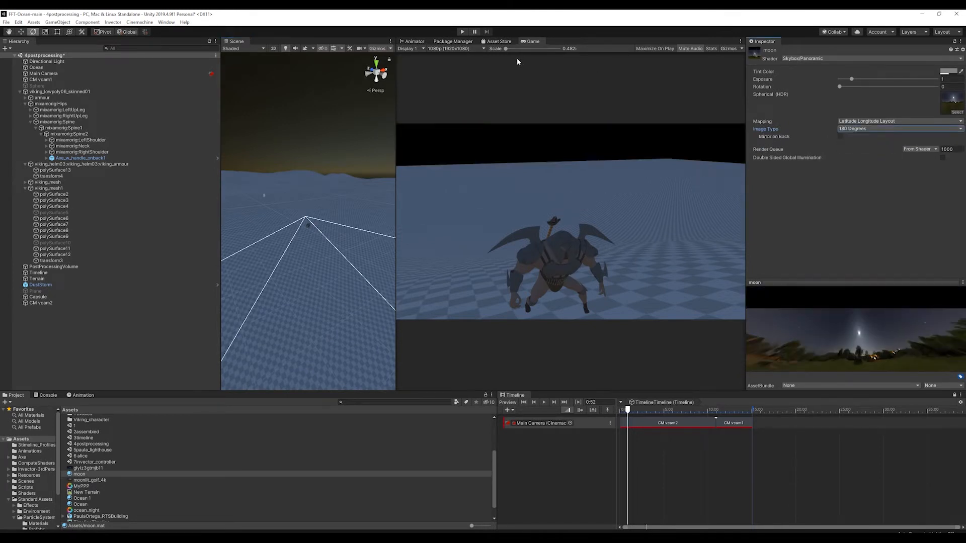
pyautogui.click(464, 31)
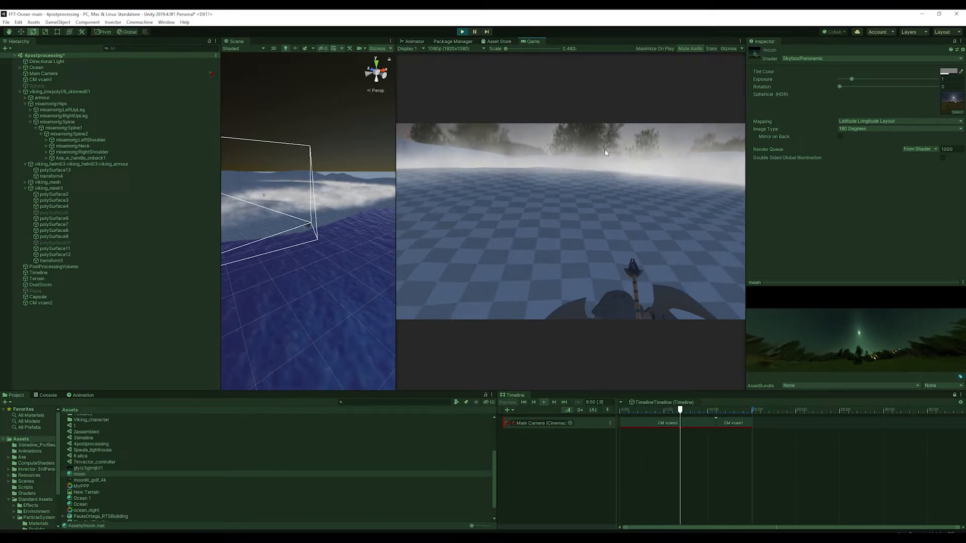
pyautogui.click(465, 33)
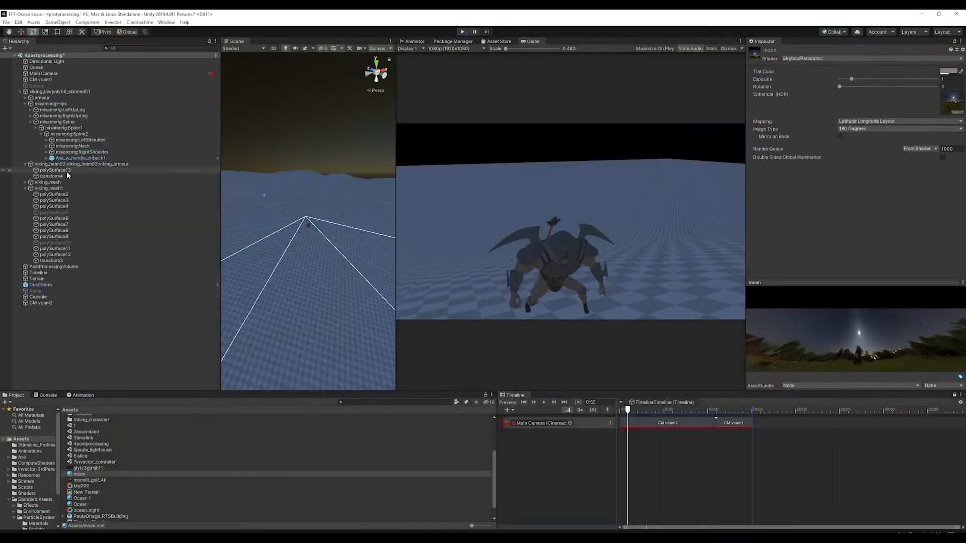
# Focus on the Capsule and move it along its Z axis across the terrain
pyautogui.click(38, 297)
pyautogui.press('w')
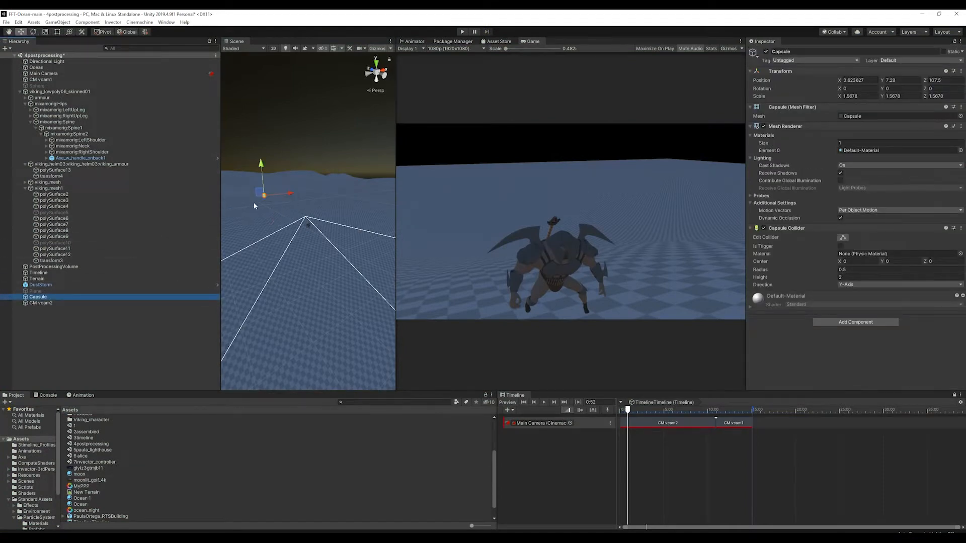
pyautogui.press('f')
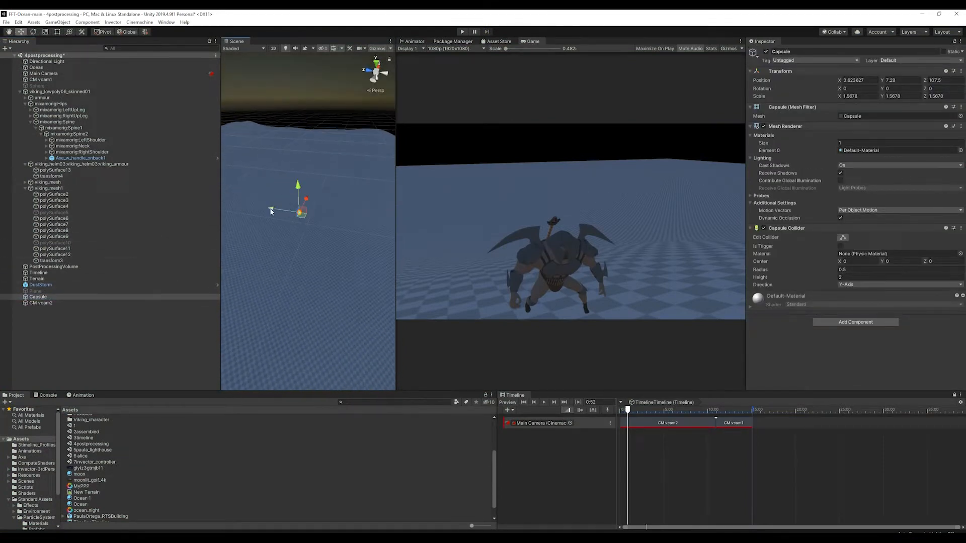
pyautogui.moveTo(271, 210); pyautogui.dragTo(286, 212)
# Create a material named trolltest and set its Albedo to dark green, hex 326134
pyautogui.rightClick(279, 449)
pyautogui.moveTo(325, 262)
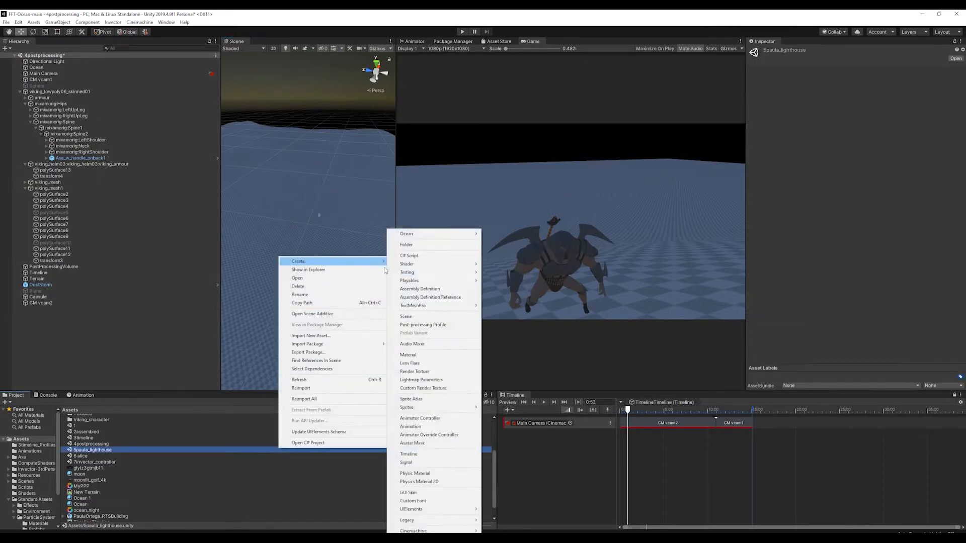
pyautogui.click(434, 356)
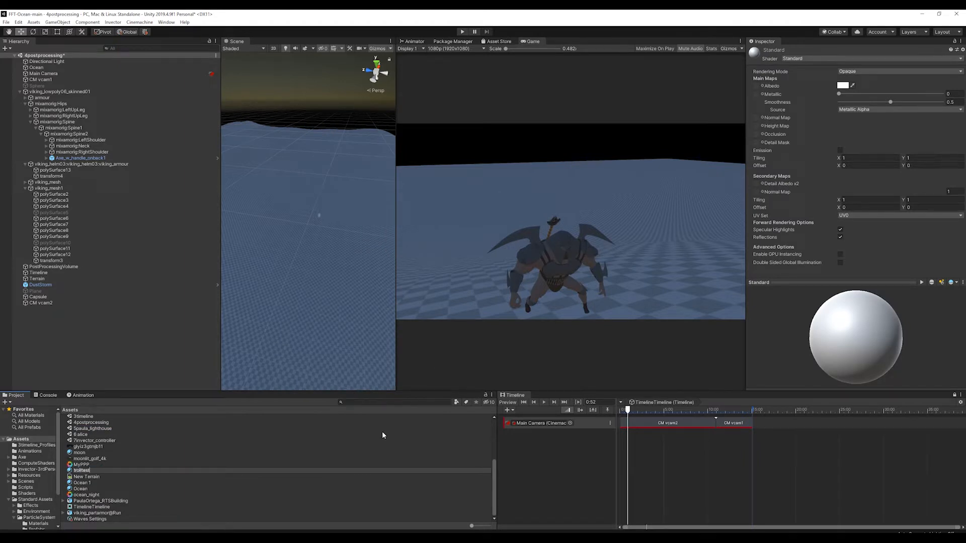
pyautogui.press('Return')
pyautogui.click(843, 86)
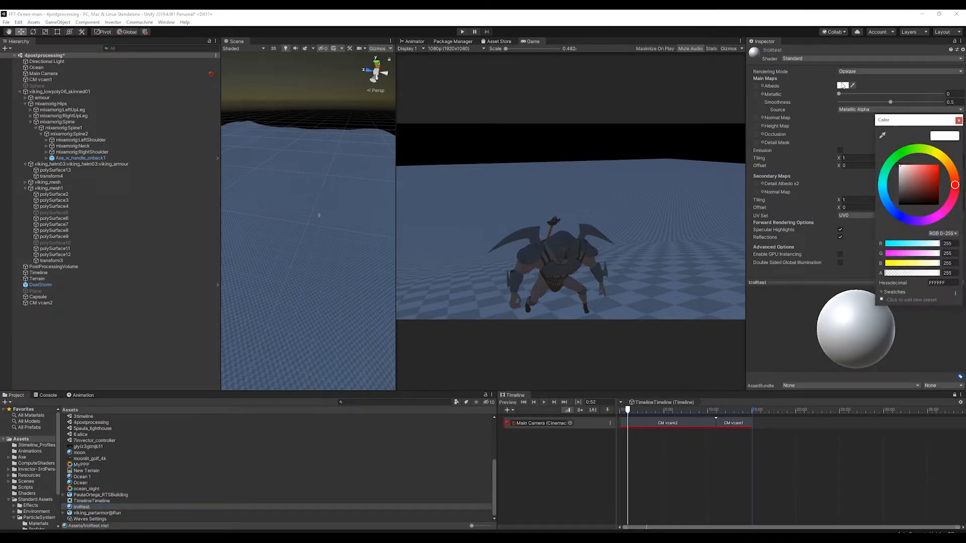
pyautogui.click(900, 155)
pyautogui.moveTo(918, 182); pyautogui.dragTo(919, 189)
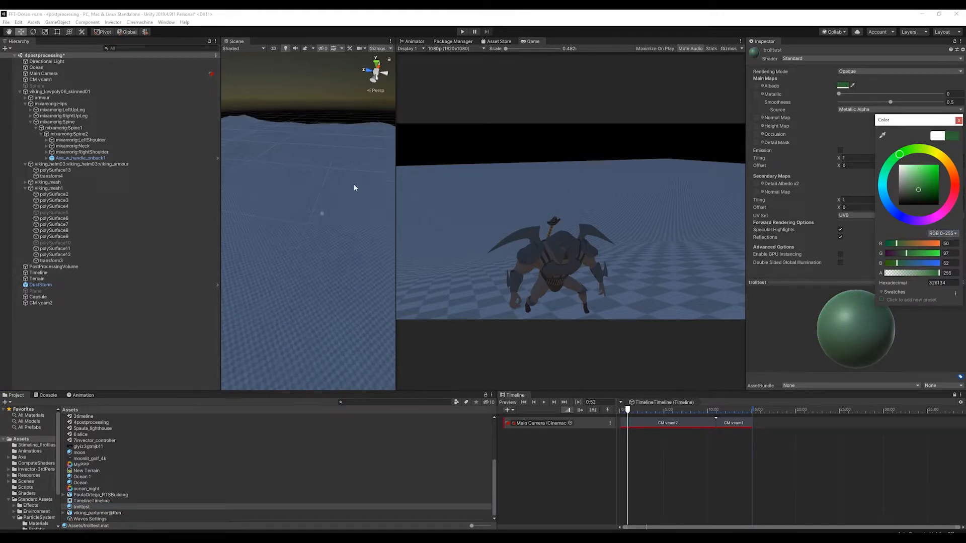
# Apply the trolltest material to the Capsule and preview it within the CM vcam2 shot on the timeline
pyautogui.click(85, 508)
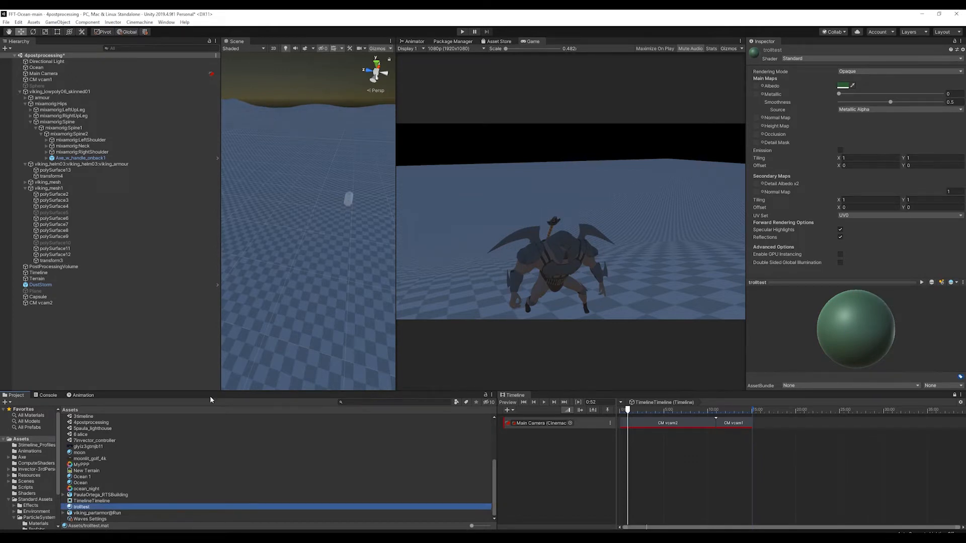
pyautogui.moveTo(85, 508); pyautogui.dragTo(317, 273)
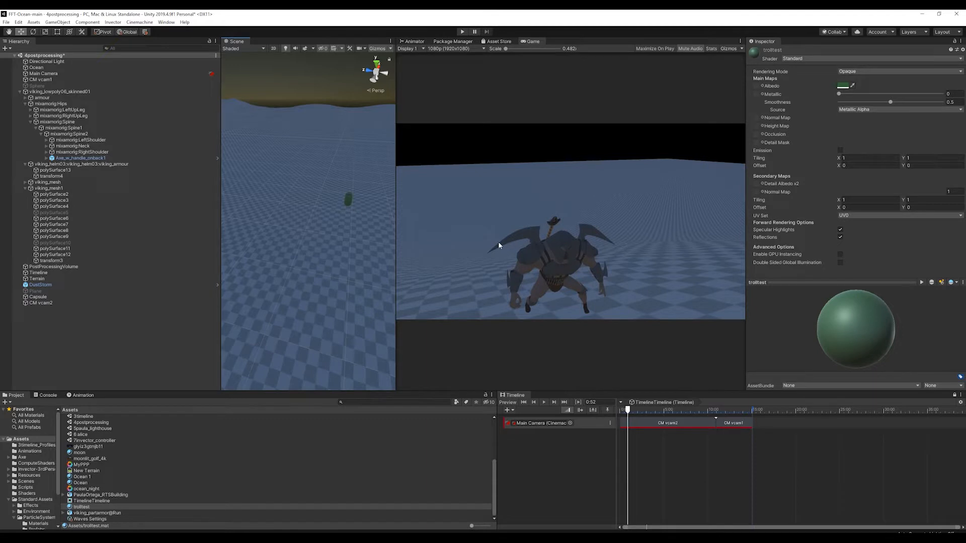
pyautogui.click(669, 424)
pyautogui.click(650, 410)
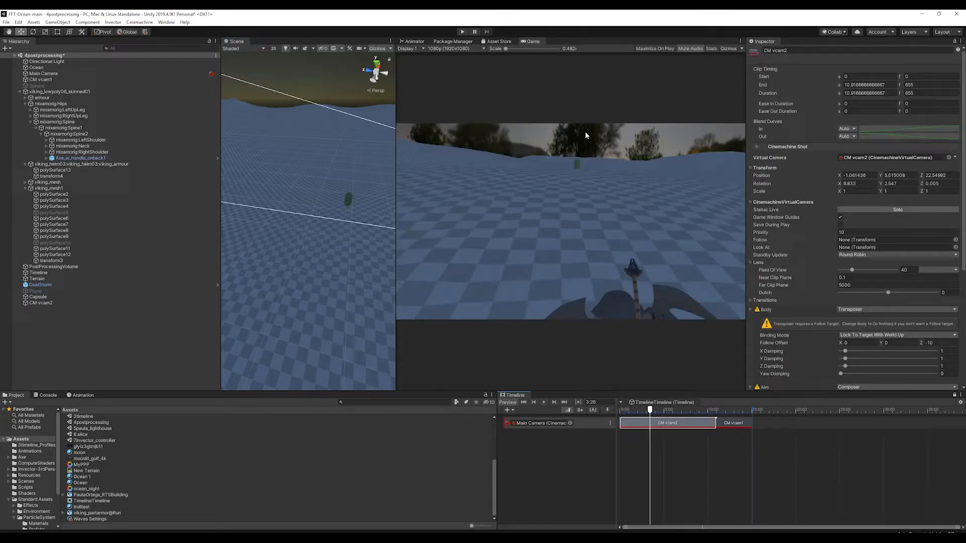
# Switch to scene 8 and move the green Capsule behind the troll model to about Y 6.54, Z 95.4
pyautogui.hotkey('alt', 'Tab')
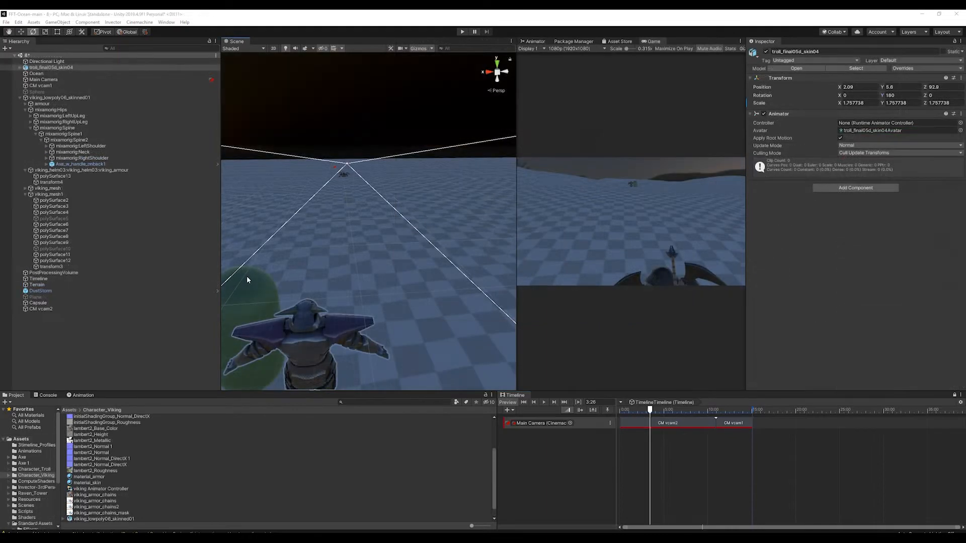
pyautogui.click(247, 276)
pyautogui.moveTo(247, 276); pyautogui.dragTo(644, 318, button='right')
pyautogui.press('f')
pyautogui.scroll(-5, 429, 260)
pyautogui.keyDown('alt'); pyautogui.moveTo(384, 252); pyautogui.dragTo(500, 213); pyautogui.keyUp('alt')
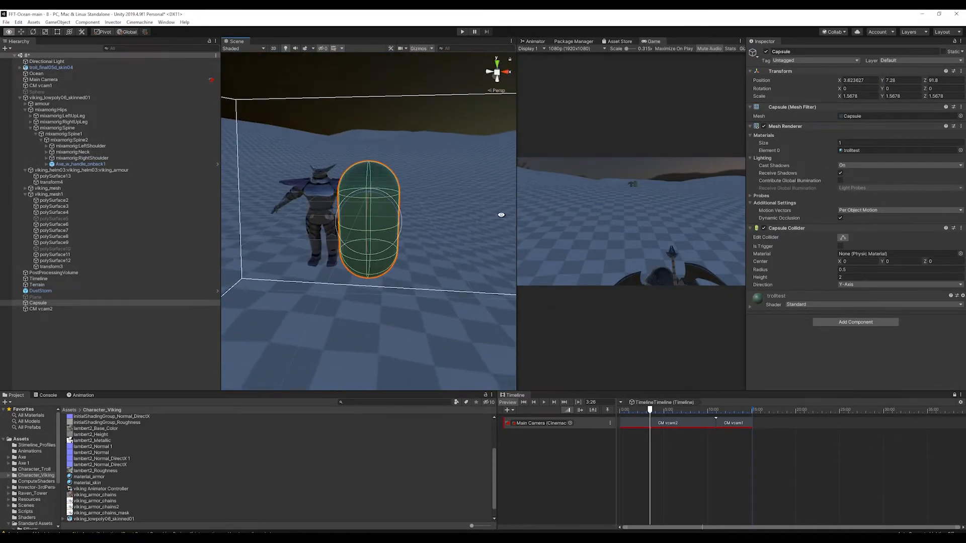
pyautogui.press('w')
pyautogui.moveTo(368, 196); pyautogui.dragTo(237, 242)
pyautogui.moveTo(394, 245); pyautogui.dragTo(532, 217)
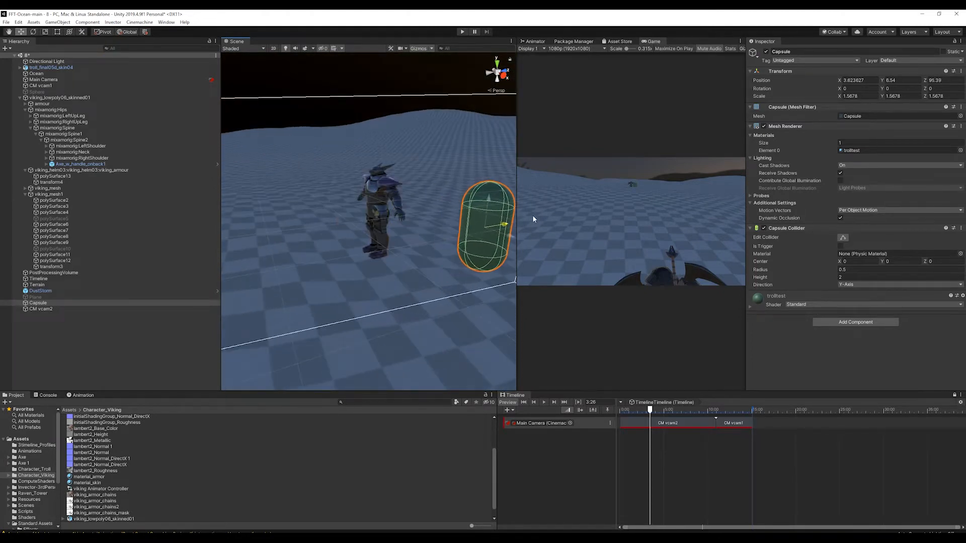
# Scale the green Capsule down uniformly to about 1.42
pyautogui.scroll(-3, 431, 251)
pyautogui.keyDown('alt'); pyautogui.moveTo(431, 251); pyautogui.dragTo(436, 178); pyautogui.keyUp('alt')
pyautogui.press('r')
pyautogui.moveTo(405, 215); pyautogui.dragTo(406, 201)
pyautogui.press('w')
# Duplicate the Capsule and place the copy beside the original at about X 7.5, Z 99.5
pyautogui.keyDown('alt'); pyautogui.moveTo(405, 273); pyautogui.dragTo(401, 346); pyautogui.keyUp('alt')
pyautogui.moveTo(442, 195); pyautogui.dragTo(361, 210)
pyautogui.hotkey('ctrl', 'd')
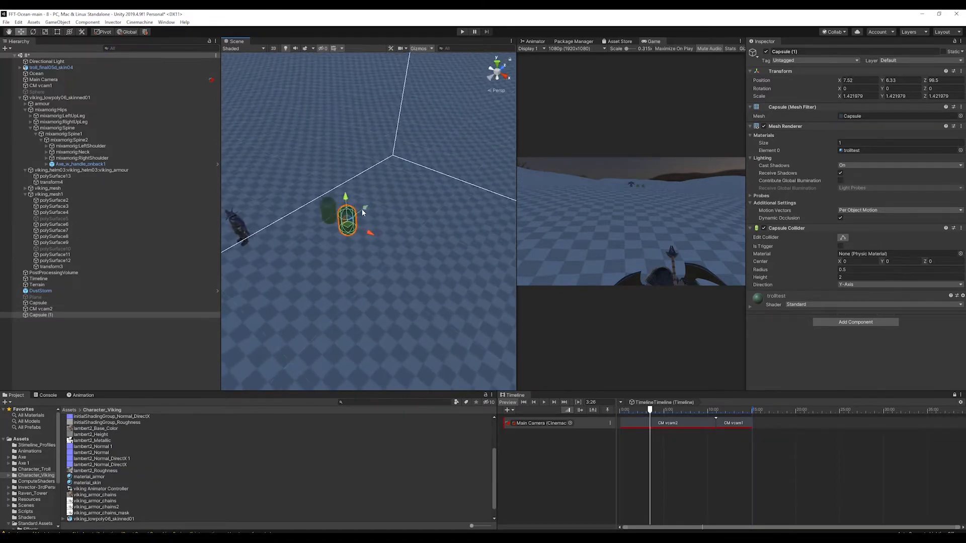
# Make six more capsule copies and spread them out in a staggered line beside the troll
pyautogui.hotkey('ctrl', 'd')
pyautogui.moveTo(358, 244); pyautogui.dragTo(477, 339)
pyautogui.hotkey('ctrl', 'd')
pyautogui.hotkey('ctrl', 'd')
pyautogui.hotkey('ctrl', 'd')
pyautogui.hotkey('ctrl', 'd')
pyautogui.hotkey('ctrl', 'd')
# Extend the staggered capsule line with three more copies, the last at about X 29.9, Z 99.6
pyautogui.moveTo(484, 322); pyautogui.dragTo(428, 295, button='middle')
pyautogui.moveTo(428, 305); pyautogui.dragTo(501, 343)
pyautogui.hotkey('ctrl', 'd')
pyautogui.moveTo(501, 343); pyautogui.dragTo(394, 316, button='middle')
pyautogui.moveTo(383, 305); pyautogui.dragTo(514, 347)
pyautogui.hotkey('ctrl', 'd')
pyautogui.hotkey('ctrl', 'd')
pyautogui.scroll(-4, 464, 320)
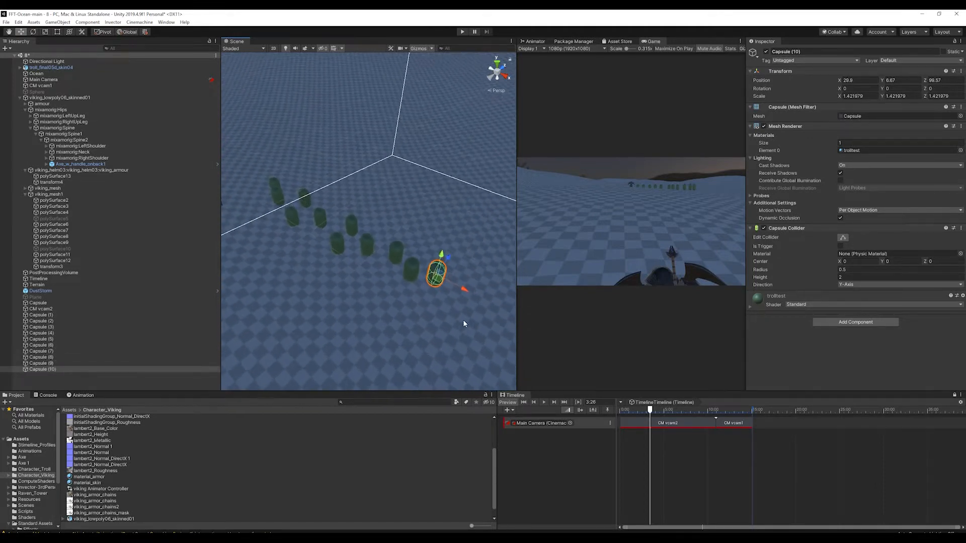
# Add three further capsule copies to the end of the line, the last at about X 35.5, Z 100.3
pyautogui.moveTo(463, 319); pyautogui.dragTo(437, 316, button='middle')
pyautogui.hotkey('ctrl', 'd')
pyautogui.moveTo(406, 277); pyautogui.dragTo(463, 302)
pyautogui.hotkey('ctrl', 'd')
pyautogui.hotkey('ctrl', 'd')
pyautogui.scroll(-3, 305, 259)
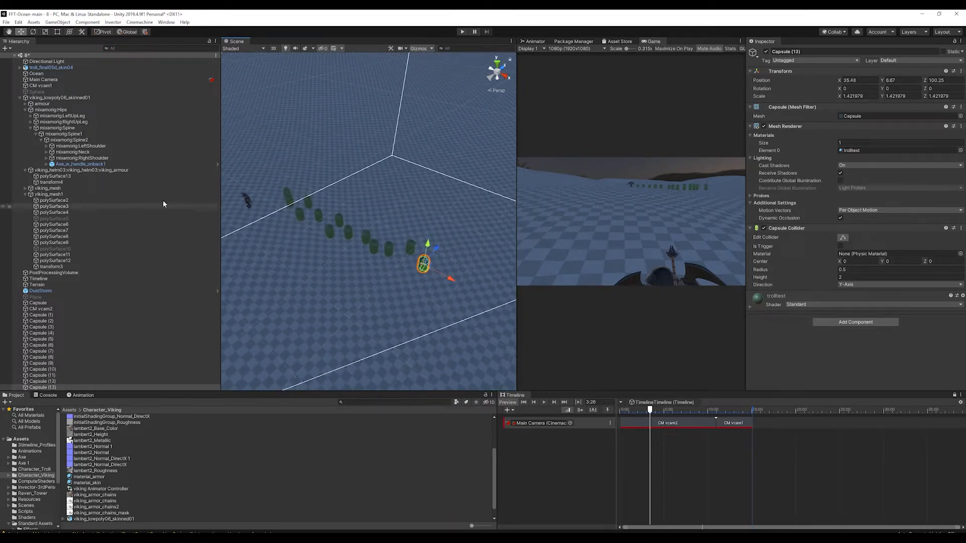
# Duplicate the thirteen numbered capsules as a group and move the copies to extend the staggered line
pyautogui.click(47, 315)
pyautogui.keyDown('shift'); pyautogui.click(67, 388); pyautogui.keyUp('shift')
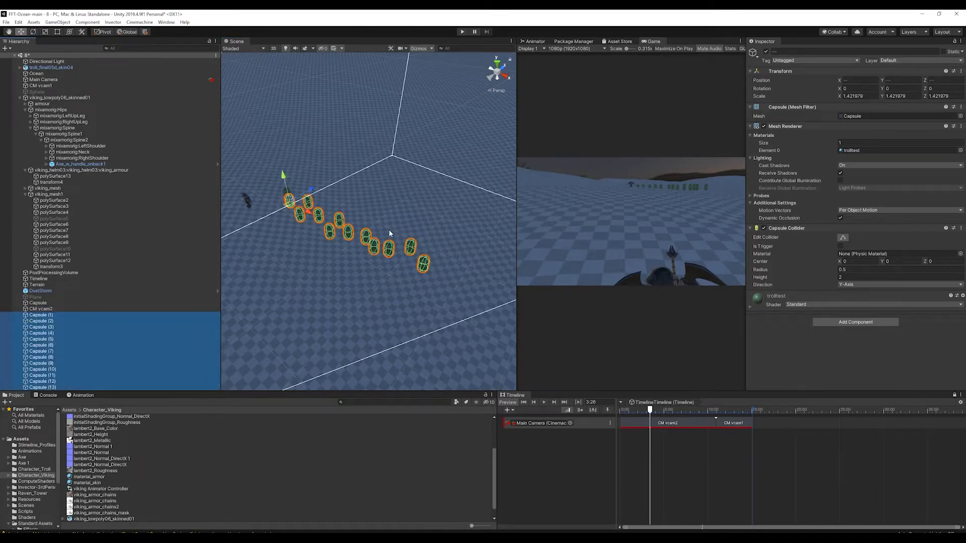
pyautogui.hotkey('ctrl', 'd')
pyautogui.scroll(-3, 388, 231)
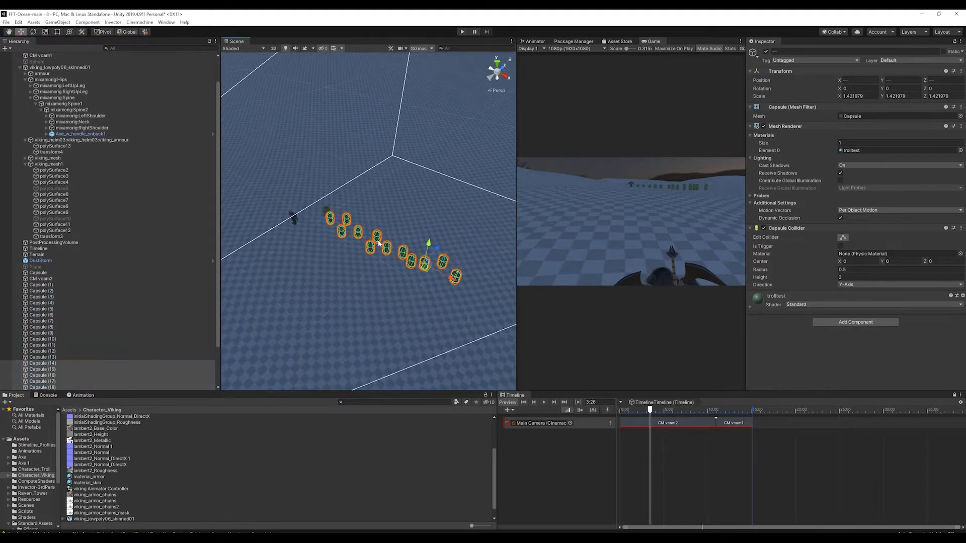
pyautogui.moveTo(451, 278); pyautogui.dragTo(298, 184)
# Add two more duplicated capsule groups, spreading them out to widen the row on both sides of the troll
pyautogui.hotkey('ctrl', 'd')
pyautogui.hotkey('ctrl', 'd')
pyautogui.moveTo(368, 198); pyautogui.dragTo(566, 275)
pyautogui.keyDown('alt'); pyautogui.moveTo(463, 238); pyautogui.dragTo(495, 164); pyautogui.keyUp('alt')
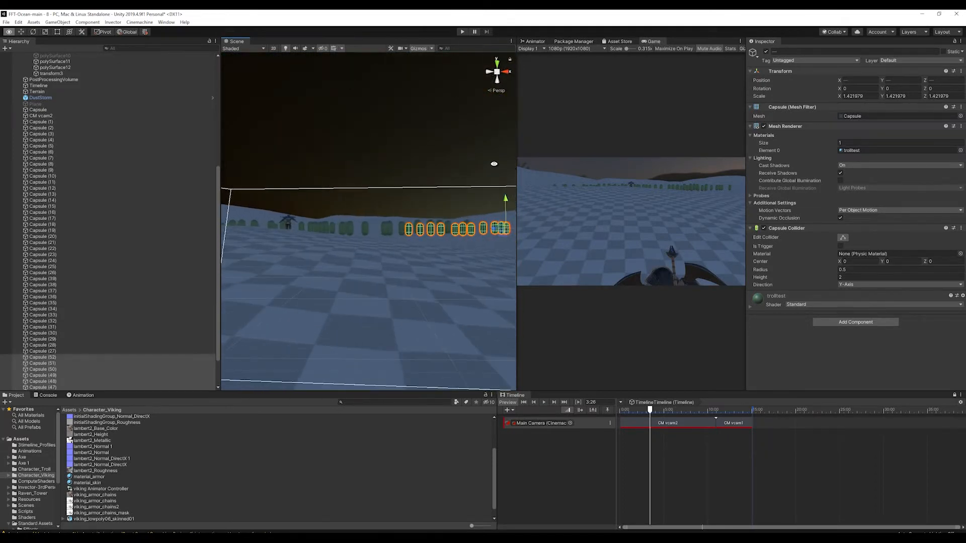
pyautogui.keyDown('alt'); pyautogui.moveTo(354, 213); pyautogui.dragTo(367, 227); pyautogui.keyUp('alt')
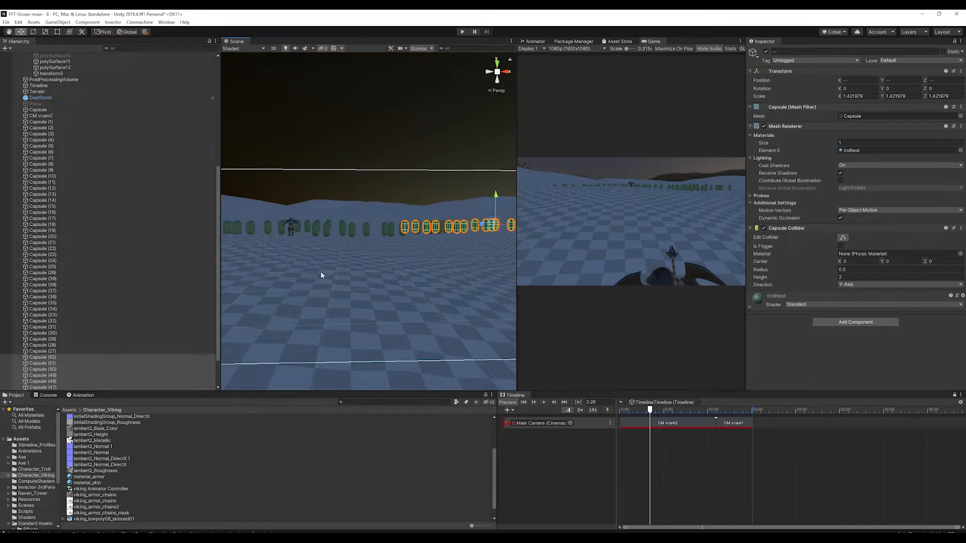
# Raise the ground in front of the capsule row using the Raise or Lower Terrain tool with brush size 32
pyautogui.click(389, 344)
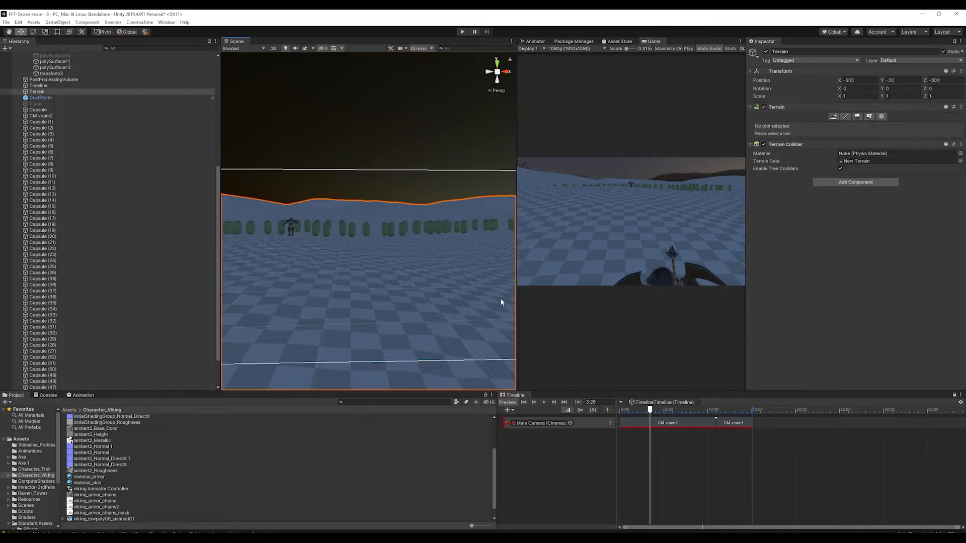
pyautogui.click(846, 117)
pyautogui.click(804, 124)
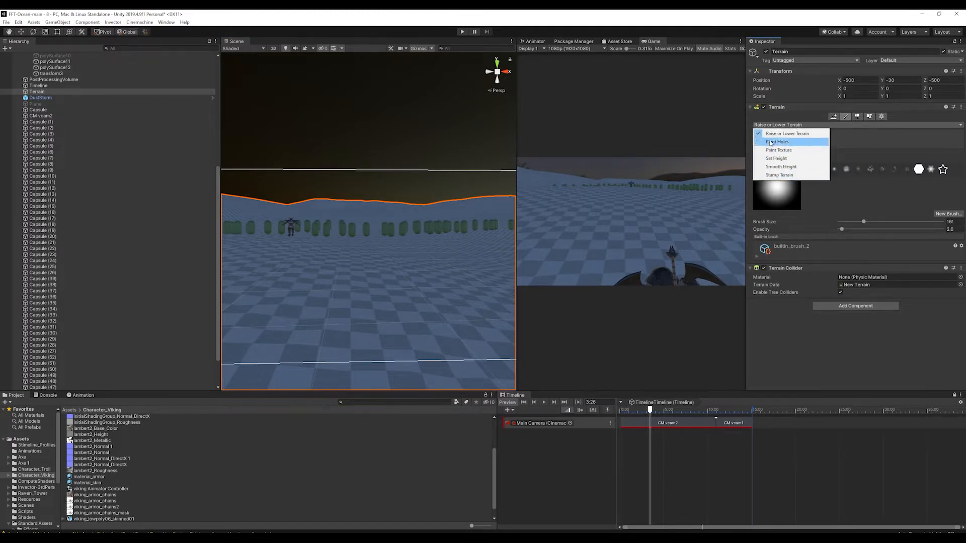
pyautogui.click(773, 134)
pyautogui.scroll(-2, 330, 333)
pyautogui.scroll(-3, 330, 333)
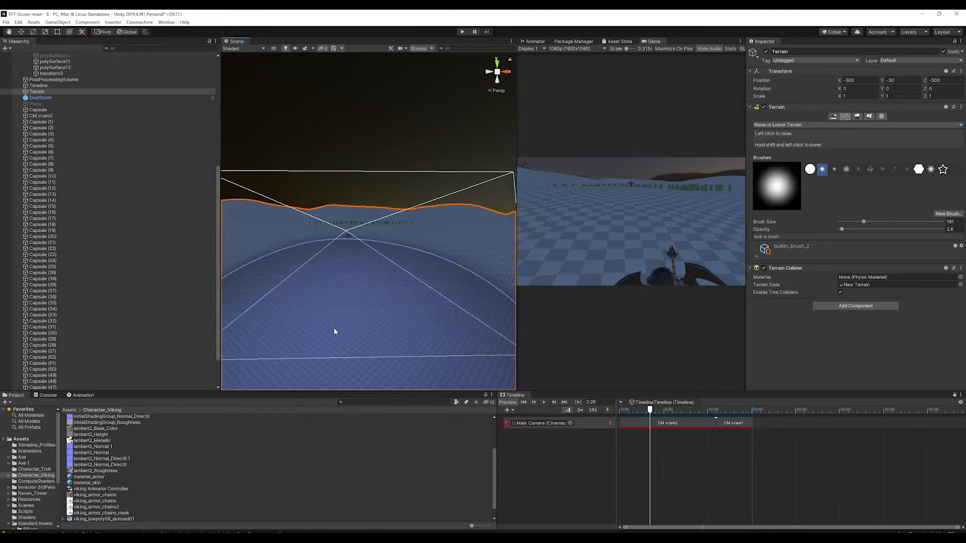
pyautogui.moveTo(863, 222); pyautogui.dragTo(846, 224)
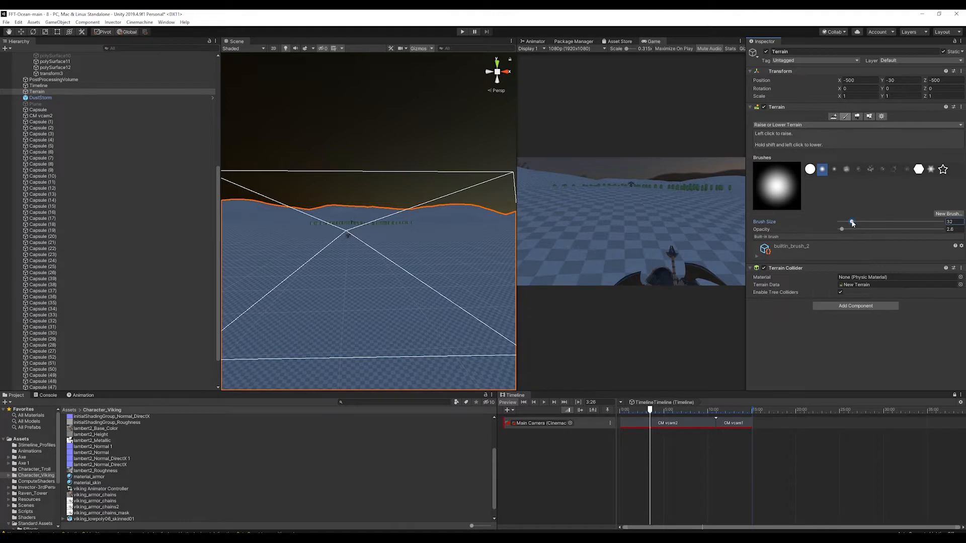
pyautogui.moveTo(331, 264); pyautogui.dragTo(374, 254)
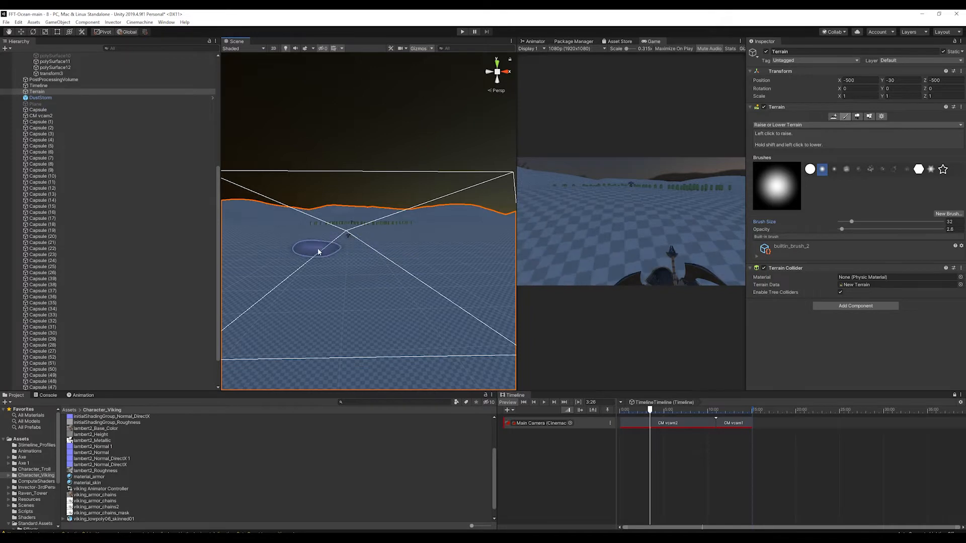
# Set the terrain brush size to 43 and raise more of the ground between the viking and the capsule row
pyautogui.keyDown('alt'); pyautogui.moveTo(386, 259); pyautogui.dragTo(248, 263); pyautogui.keyUp('alt')
pyautogui.scroll(3, 333, 298)
pyautogui.scroll(1, 333, 302)
pyautogui.moveTo(322, 272); pyautogui.dragTo(412, 286, button='middle')
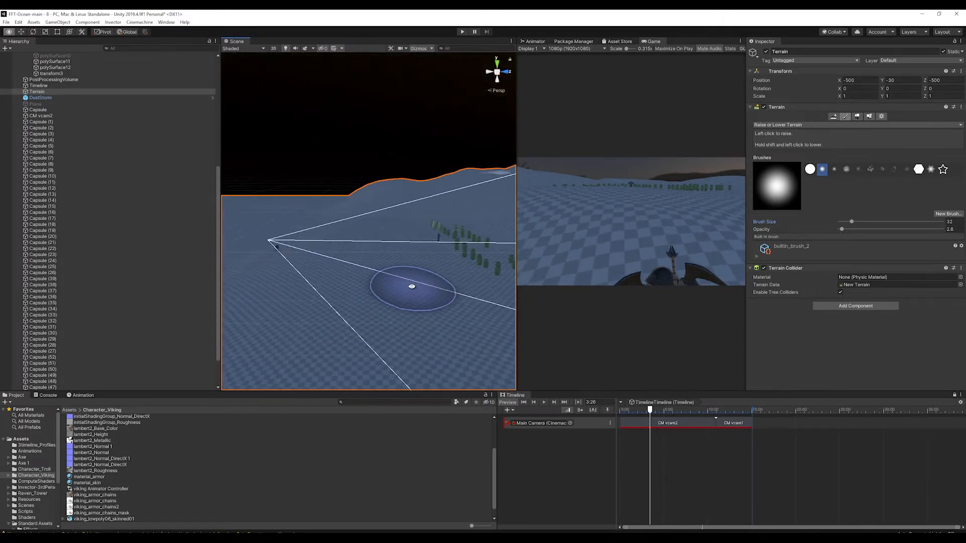
pyautogui.click(862, 222)
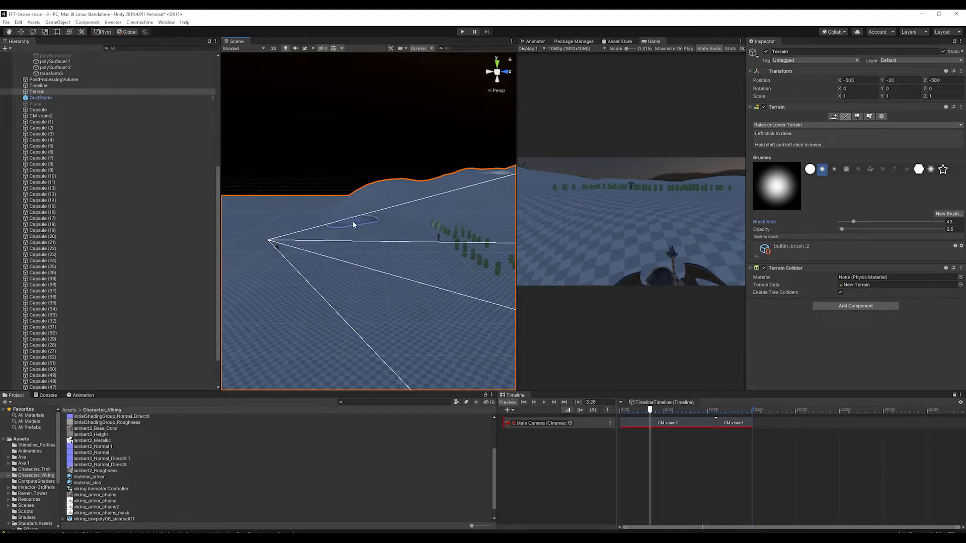
pyautogui.moveTo(368, 261); pyautogui.dragTo(602, 210, button='right')
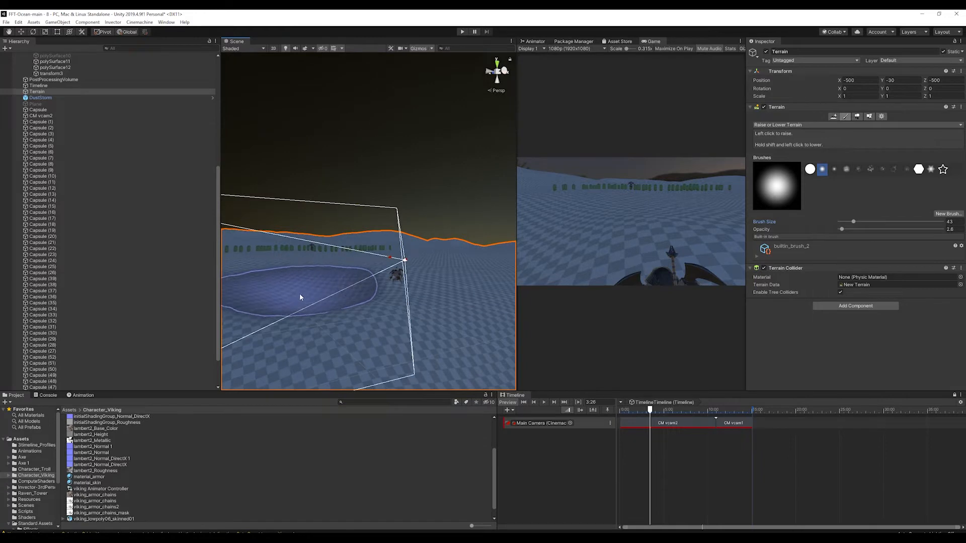
# Enable the Plane object and raise the terrain over the patches where it shows through between the viking and the capsules
pyautogui.click(48, 104)
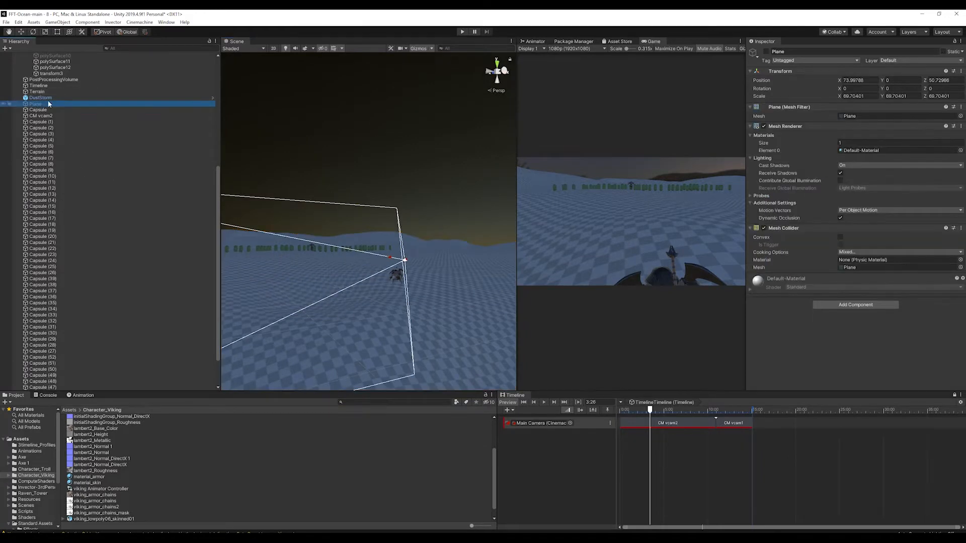
pyautogui.click(766, 51)
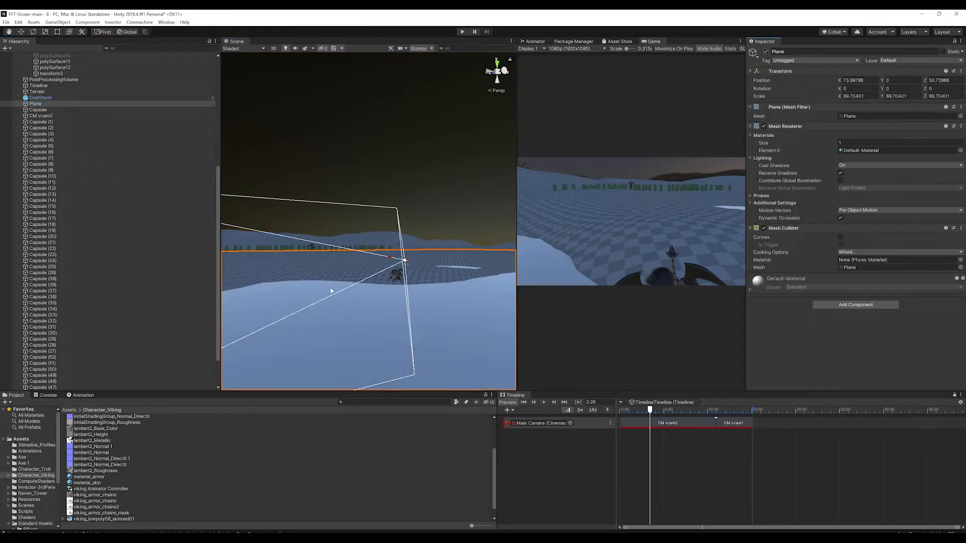
pyautogui.click(334, 266)
pyautogui.scroll(2, 279, 301)
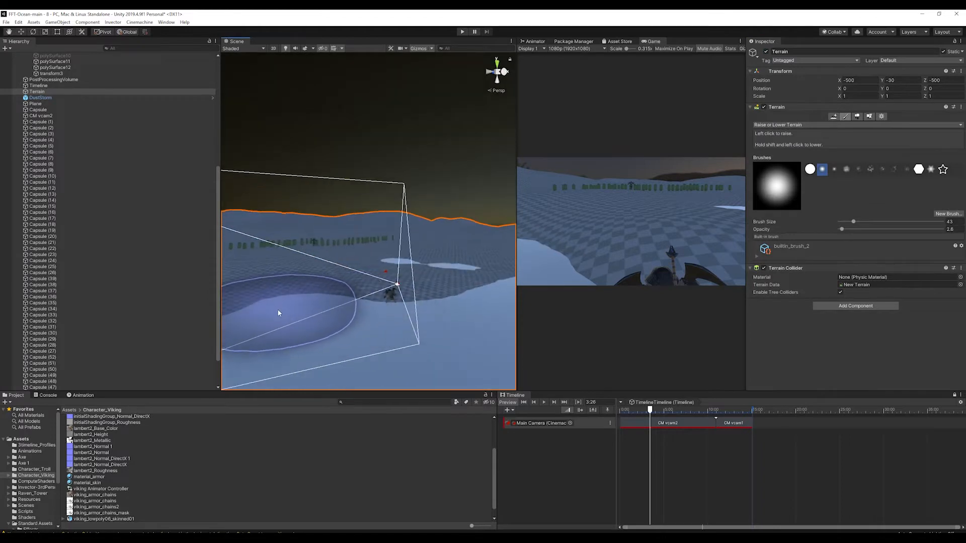
pyautogui.moveTo(279, 313)
pyautogui.mouseDown()
pyautogui.moveTo(285, 321)
pyautogui.moveTo(333, 314)
pyautogui.mouseUp()
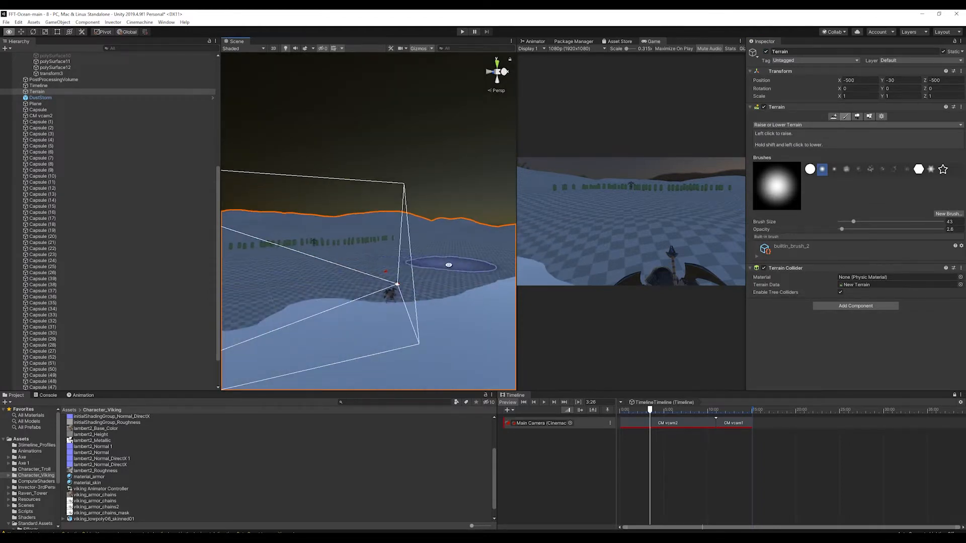
pyautogui.moveTo(449, 265)
pyautogui.keyDown('alt'); pyautogui.mouseDown()
pyautogui.moveTo(414, 244)
pyautogui.moveTo(431, 270)
pyautogui.moveTo(348, 309)
pyautogui.mouseUp(); pyautogui.keyUp('alt')
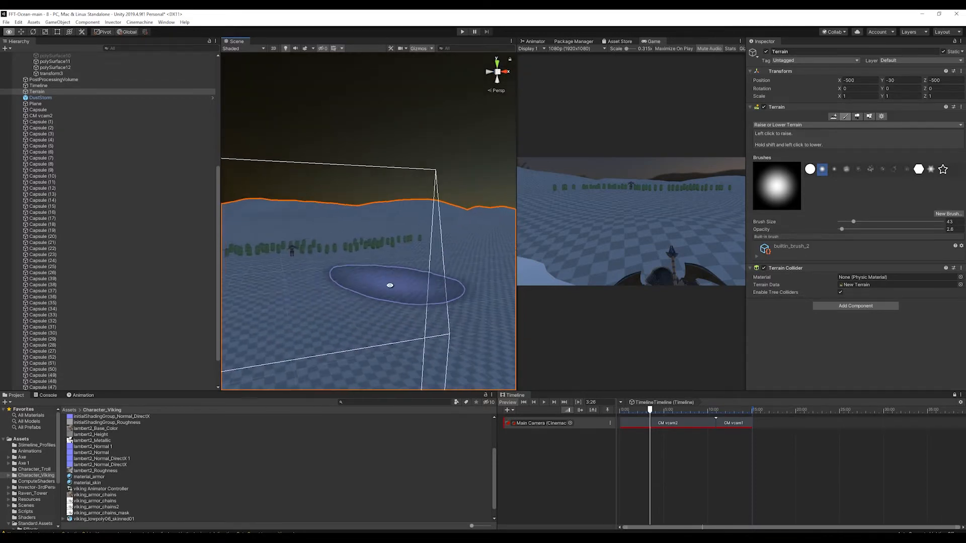
pyautogui.moveTo(390, 285)
pyautogui.keyDown('alt'); pyautogui.mouseDown()
pyautogui.moveTo(248, 270)
pyautogui.moveTo(371, 302)
pyautogui.moveTo(285, 302)
pyautogui.moveTo(345, 306)
pyautogui.moveTo(358, 276)
pyautogui.moveTo(376, 288)
pyautogui.moveTo(372, 270)
pyautogui.mouseUp(); pyautogui.keyUp('alt')
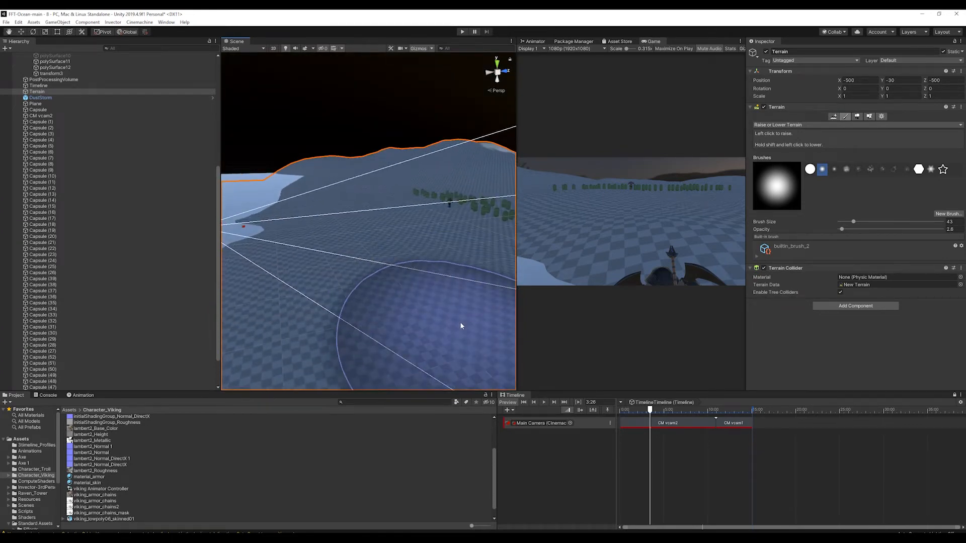
pyautogui.keyDown('alt'); pyautogui.moveTo(461, 326); pyautogui.dragTo(486, 287); pyautogui.keyUp('alt')
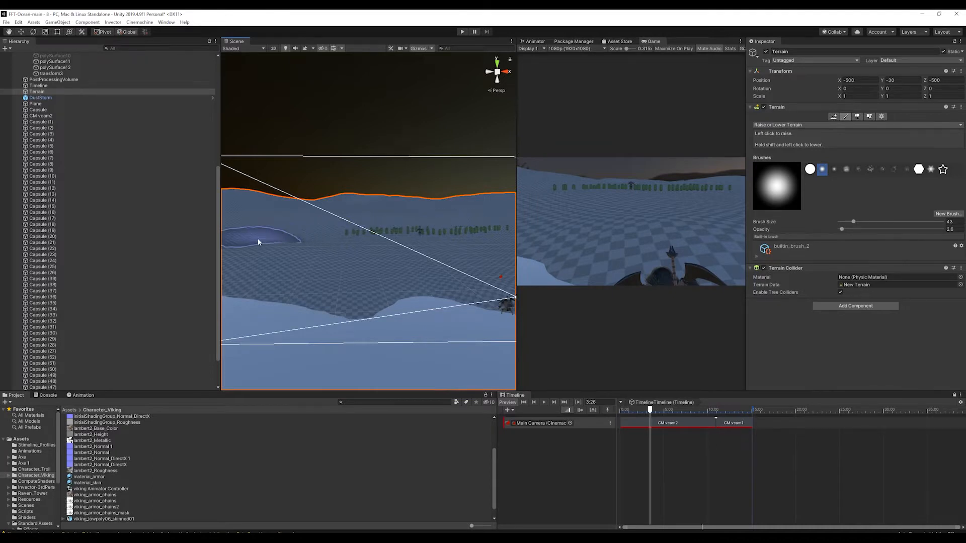
pyautogui.moveTo(467, 235); pyautogui.dragTo(282, 268, button='middle')
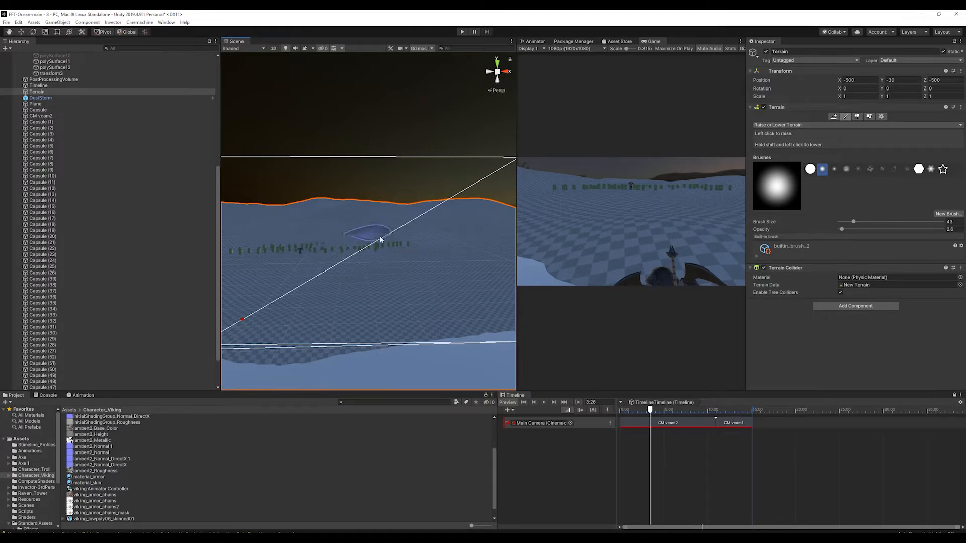
# Sculpt uneven hills into the terrain along the horizon behind the capsule row
pyautogui.keyDown('alt'); pyautogui.moveTo(421, 241); pyautogui.dragTo(429, 310); pyautogui.keyUp('alt')
pyautogui.moveTo(391, 186); pyautogui.dragTo(345, 323, button='middle')
pyautogui.keyDown('alt'); pyautogui.moveTo(345, 323); pyautogui.dragTo(418, 292); pyautogui.keyUp('alt')
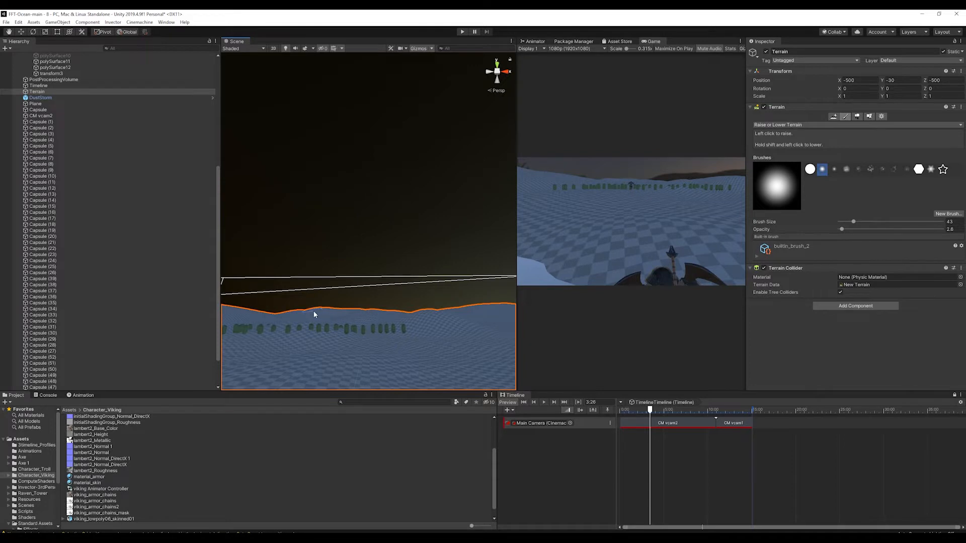
pyautogui.keyDown('alt'); pyautogui.moveTo(442, 318); pyautogui.dragTo(411, 312); pyautogui.keyUp('alt')
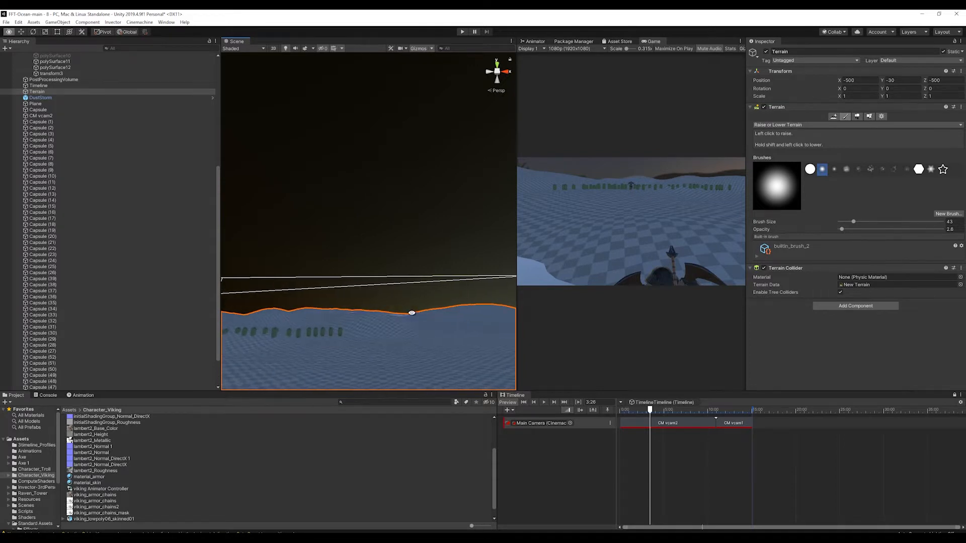
pyautogui.click(431, 308)
pyautogui.click(428, 326)
pyautogui.scroll(-3, 446, 324)
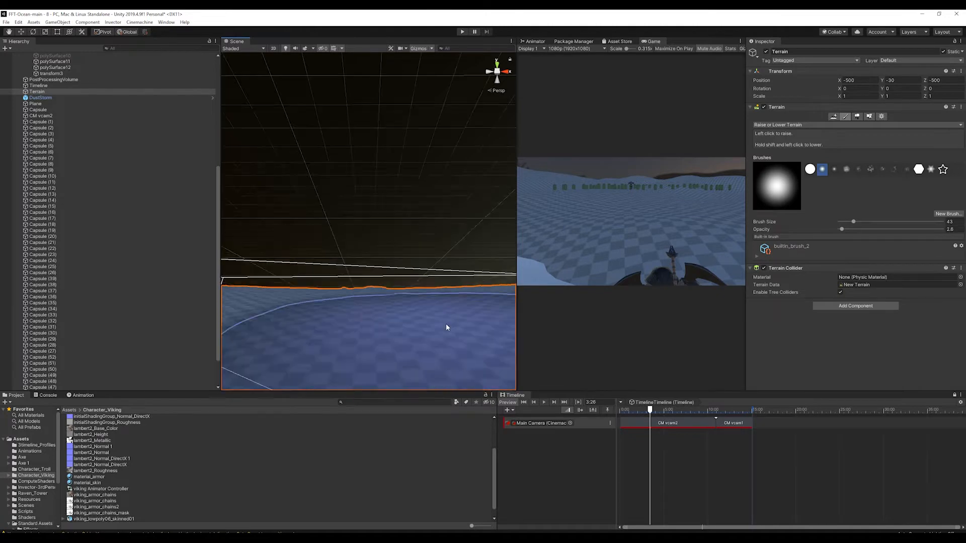
pyautogui.keyDown('alt'); pyautogui.moveTo(446, 324); pyautogui.dragTo(399, 365); pyautogui.keyUp('alt')
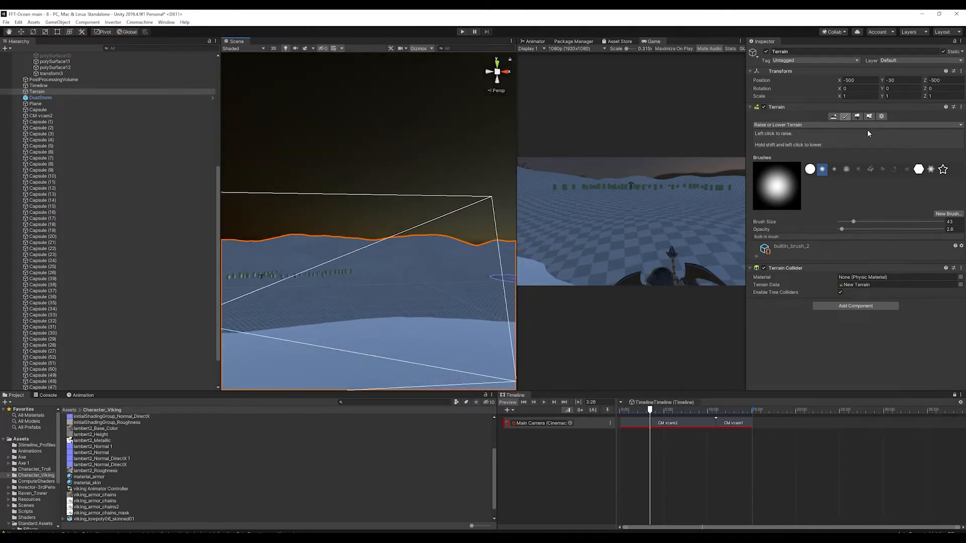
# Switch the terrain tool to Paint Texture and create a first terrain layer from the GrassHillAlbedo texture
pyautogui.click(842, 124)
pyautogui.click(813, 141)
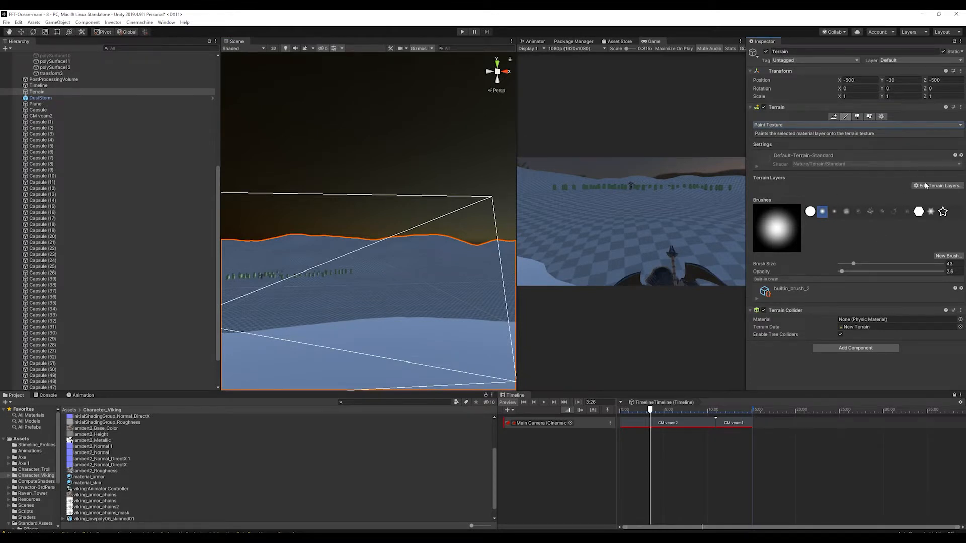
pyautogui.click(930, 187)
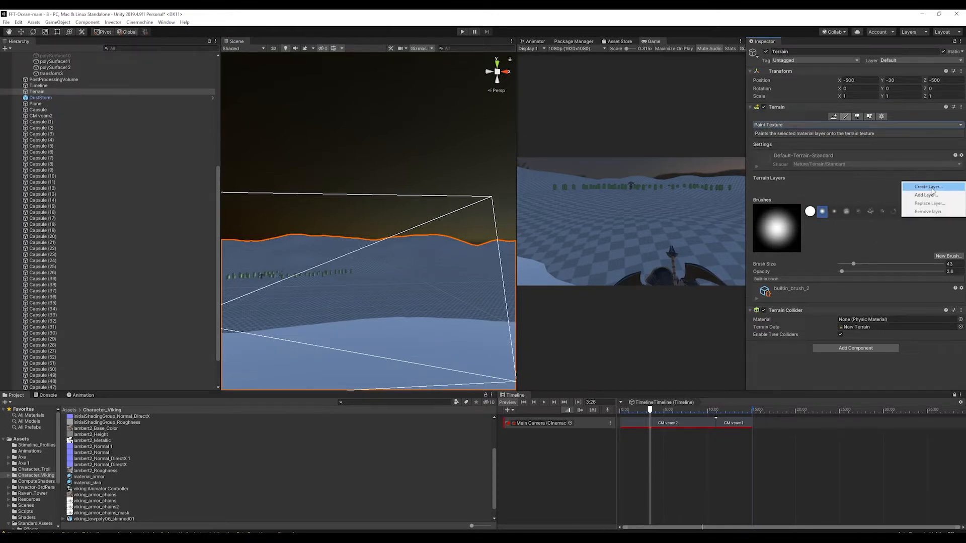
pyautogui.click(931, 189)
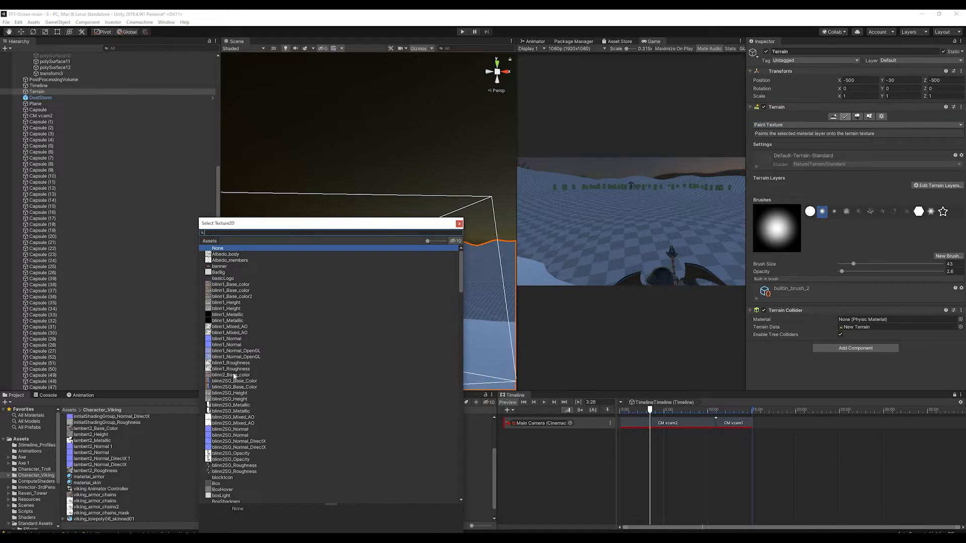
pyautogui.write('grass')
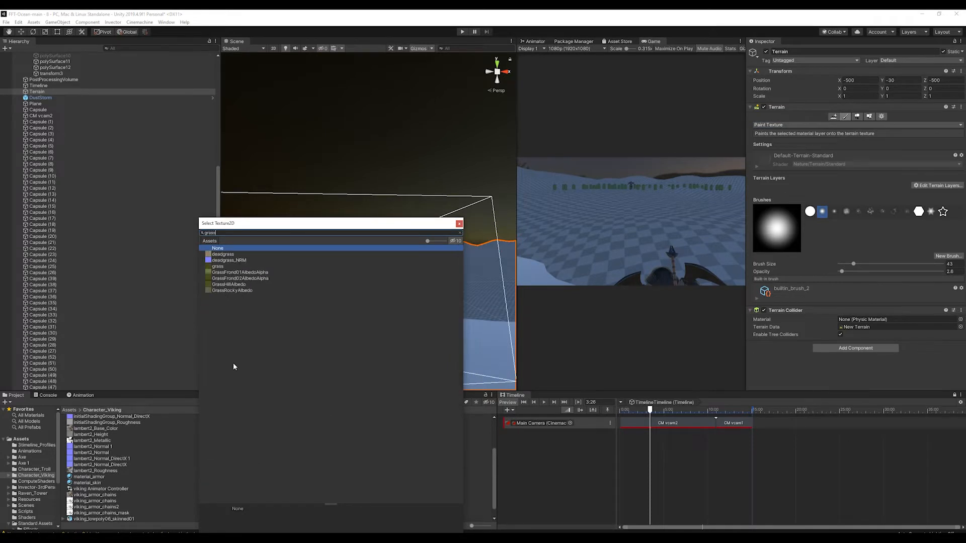
pyautogui.doubleClick(229, 284)
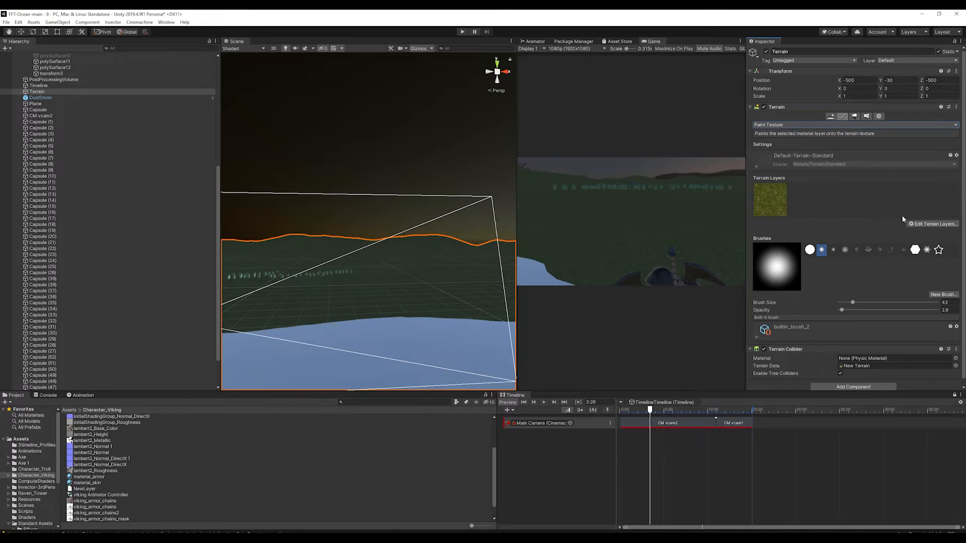
pyautogui.scroll(-2, 408, 296)
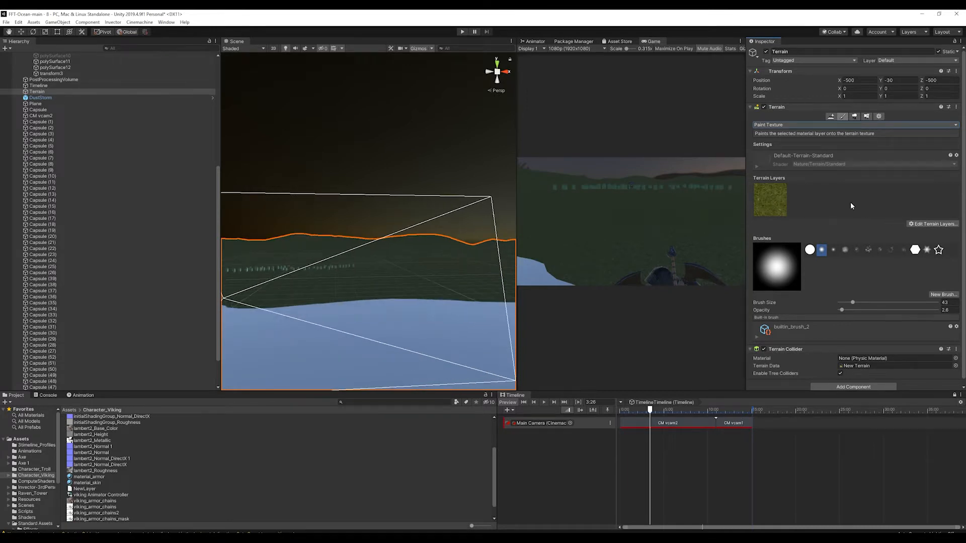
# Create a second terrain layer from the GrassRockyAlbedo texture
pyautogui.click(933, 224)
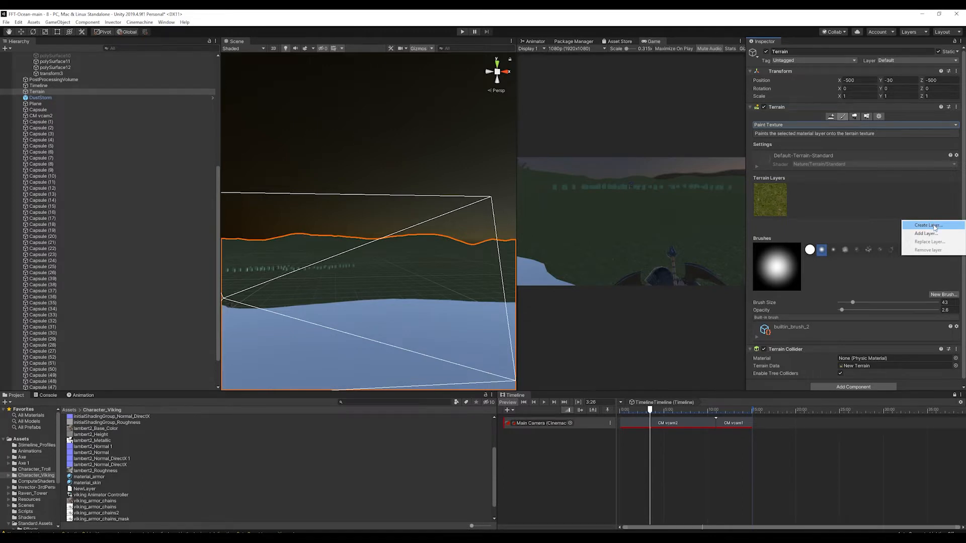
pyautogui.click(933, 226)
pyautogui.scroll(-5, 256, 420)
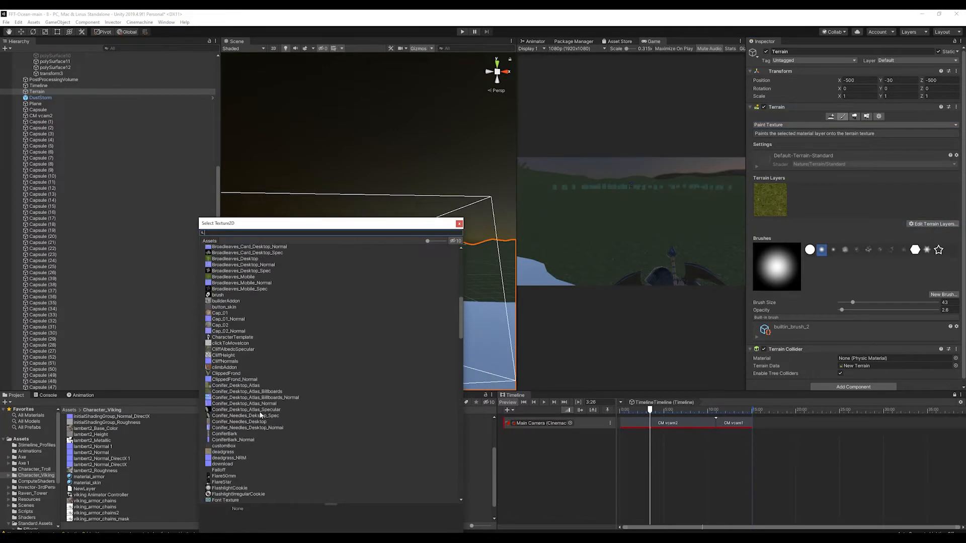
pyautogui.scroll(1, 261, 416)
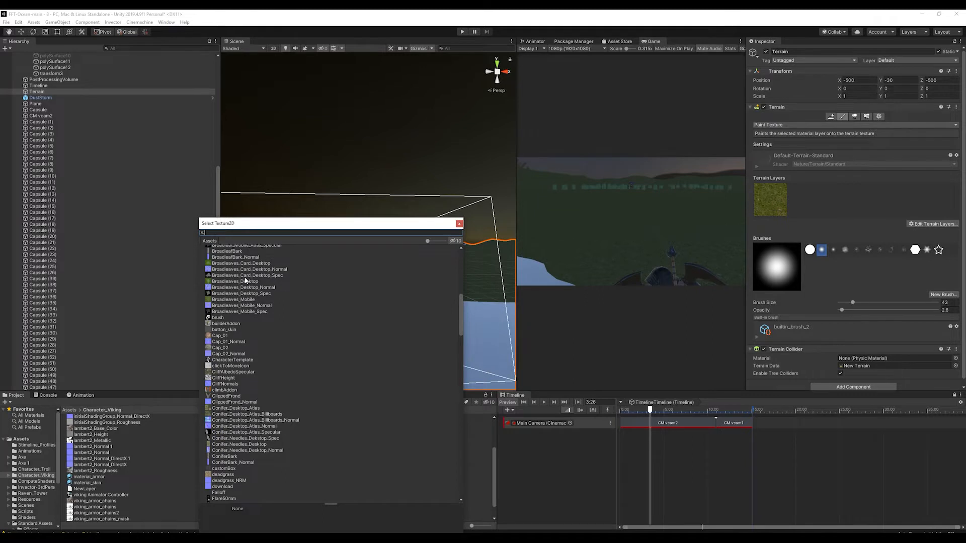
pyautogui.write('grass')
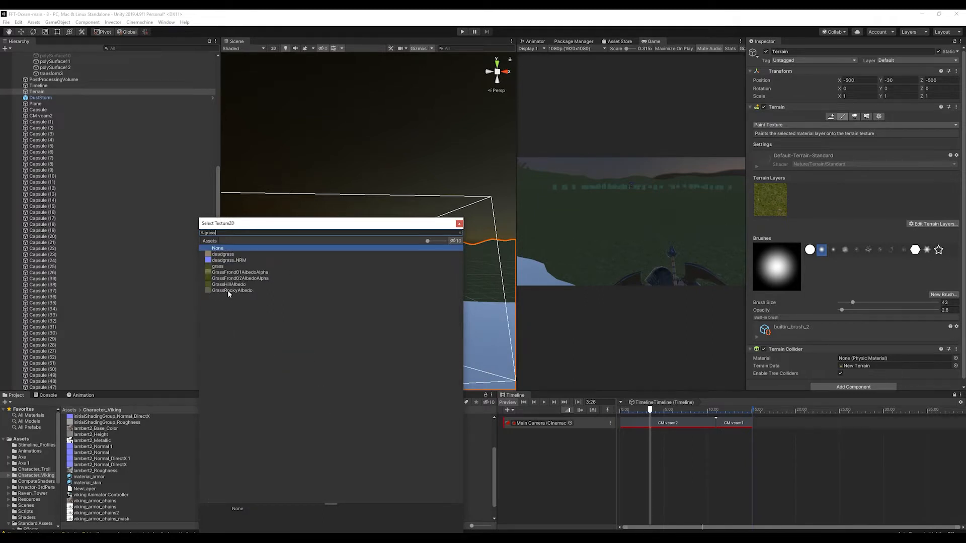
pyautogui.doubleClick(228, 290)
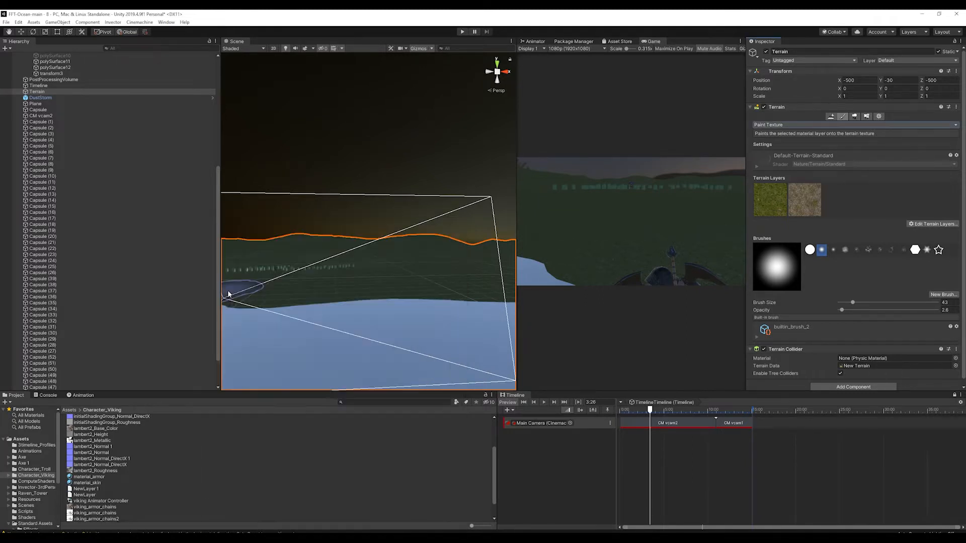
# Create a third terrain layer from the SandAlbedo texture and select it for painting
pyautogui.click(799, 201)
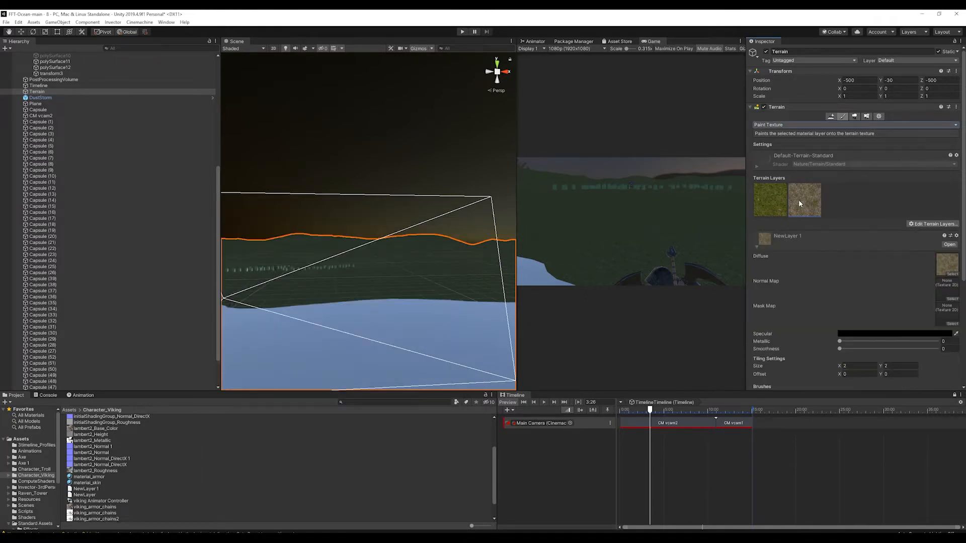
pyautogui.click(931, 223)
pyautogui.click(908, 225)
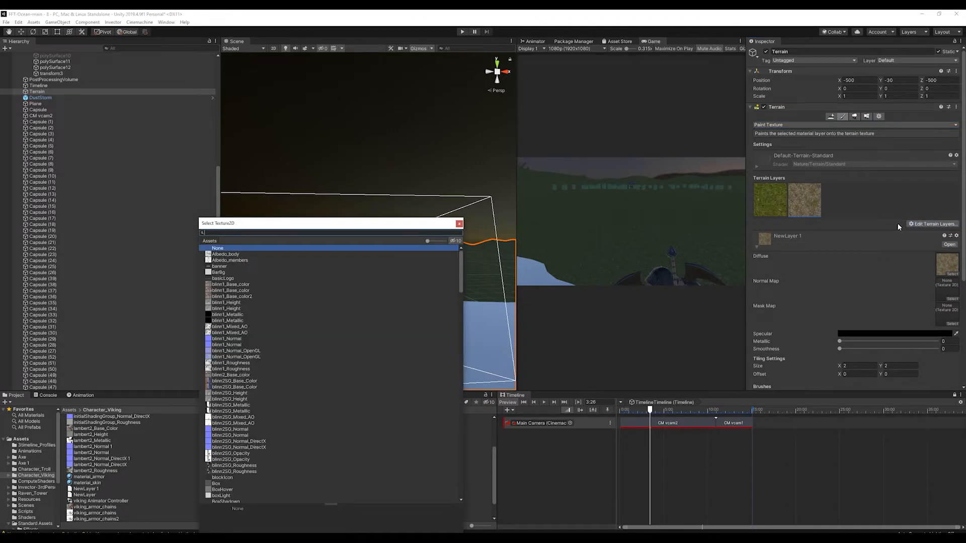
pyautogui.write('sand')
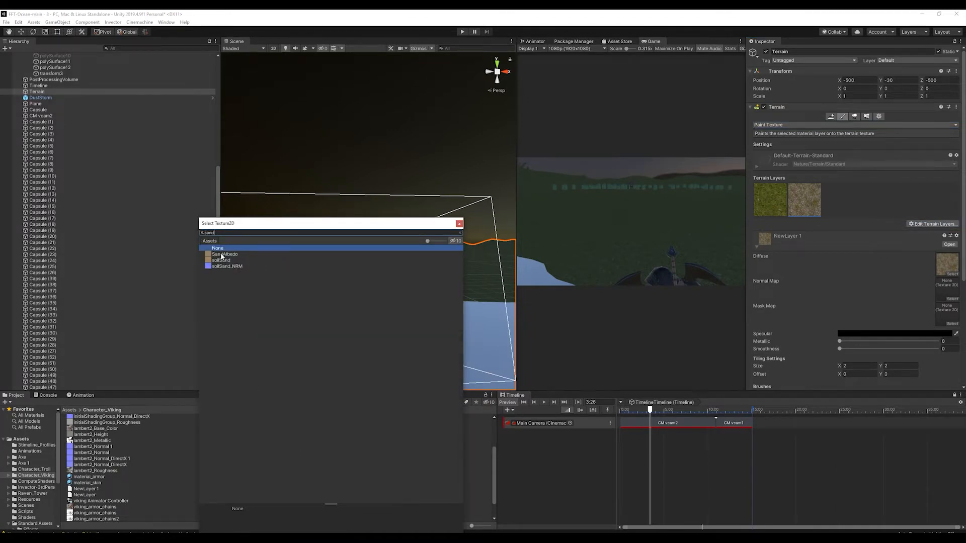
pyautogui.doubleClick(222, 254)
pyautogui.click(849, 207)
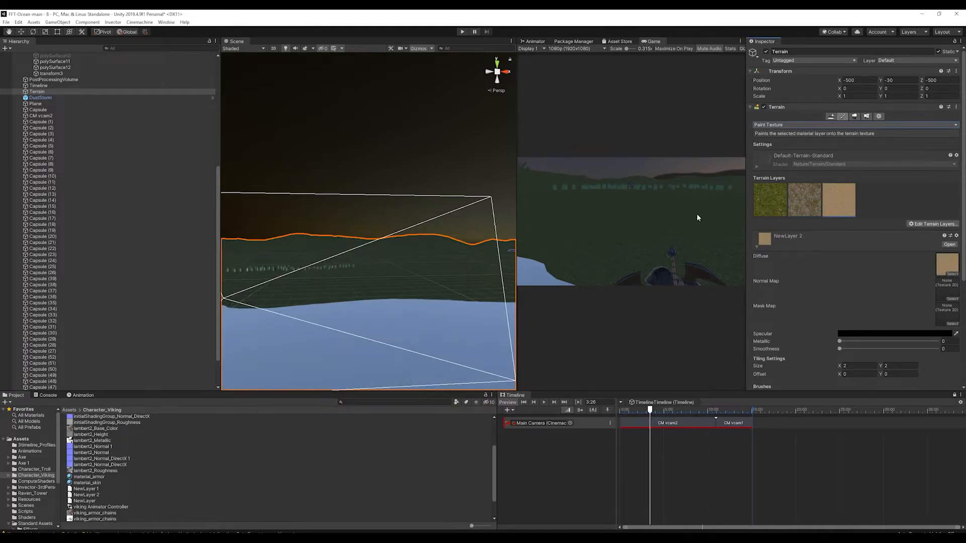
# Set the brush size to 474 and opacity to 22.7, and paint sand over the ground between the viking and the capsules
pyautogui.moveTo(384, 248); pyautogui.dragTo(394, 294, button='right')
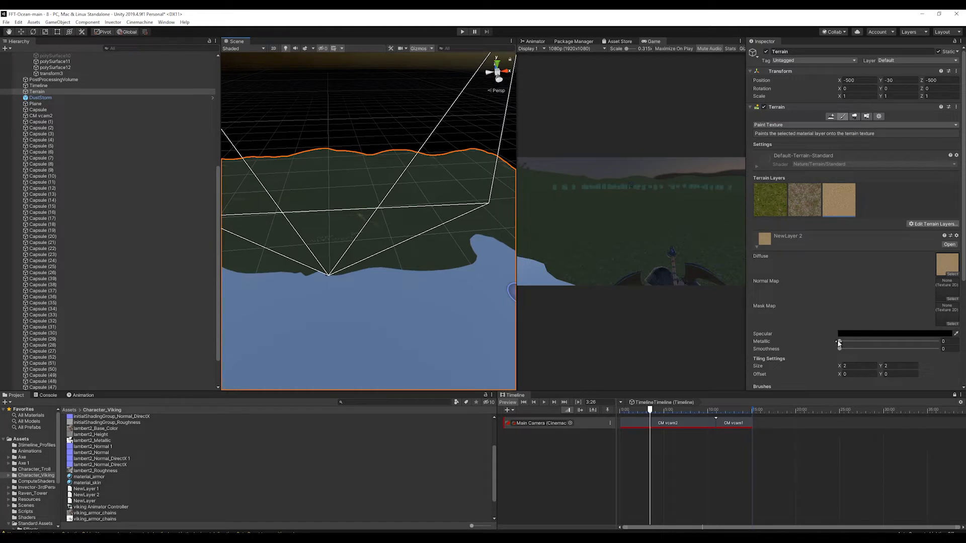
pyautogui.scroll(-5, 826, 342)
pyautogui.moveTo(855, 296)
pyautogui.mouseDown()
pyautogui.moveTo(874, 296)
pyautogui.moveTo(861, 304)
pyautogui.mouseUp()
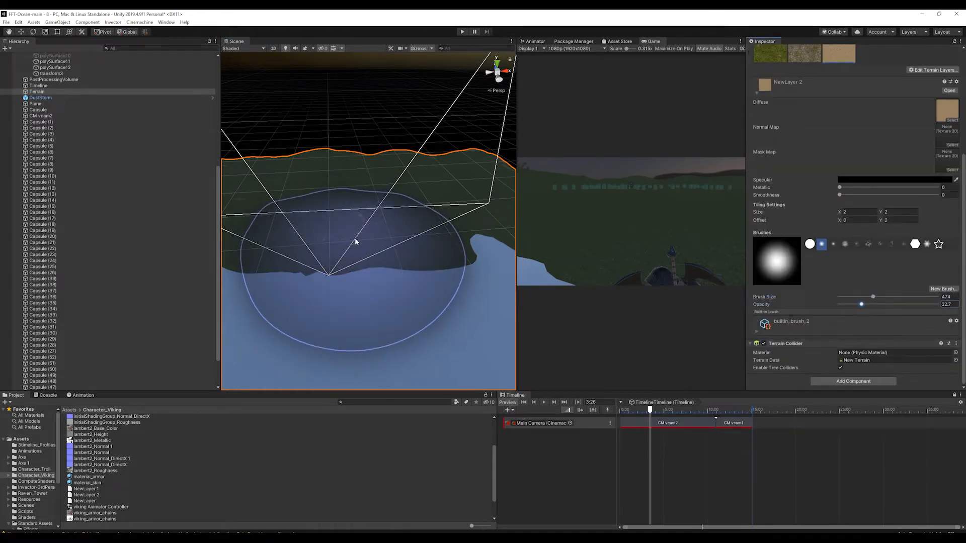
pyautogui.moveTo(356, 241)
pyautogui.mouseDown()
pyautogui.moveTo(345, 222)
pyautogui.moveTo(507, 230)
pyautogui.moveTo(462, 259)
pyautogui.moveTo(278, 235)
pyautogui.mouseUp()
pyautogui.hotkey('ctrl', 'z')
pyautogui.scroll(-2, 323, 256)
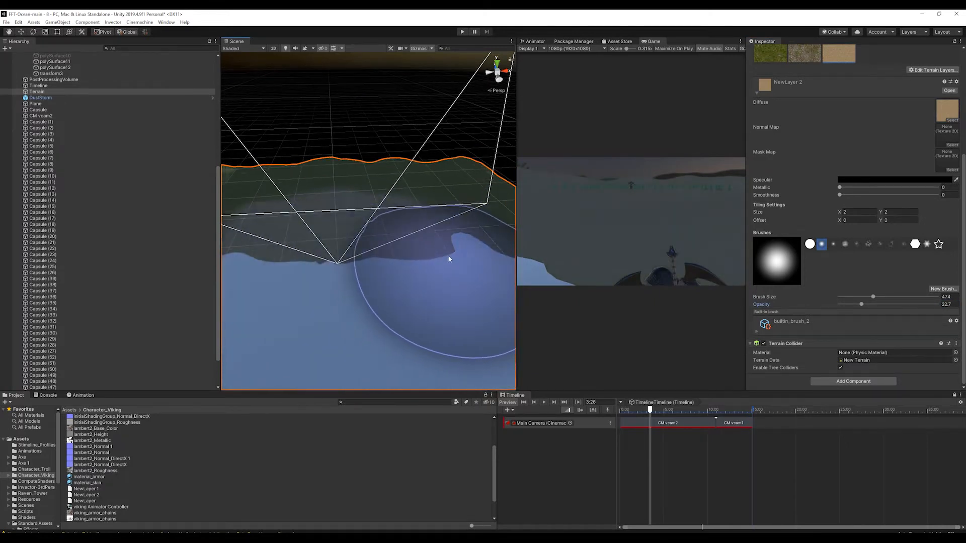
# Extend the sand texture across the terrain beside the water on the far side of the viking's camera view
pyautogui.moveTo(412, 263); pyautogui.dragTo(490, 253, button='middle')
pyautogui.moveTo(317, 251); pyautogui.dragTo(430, 266)
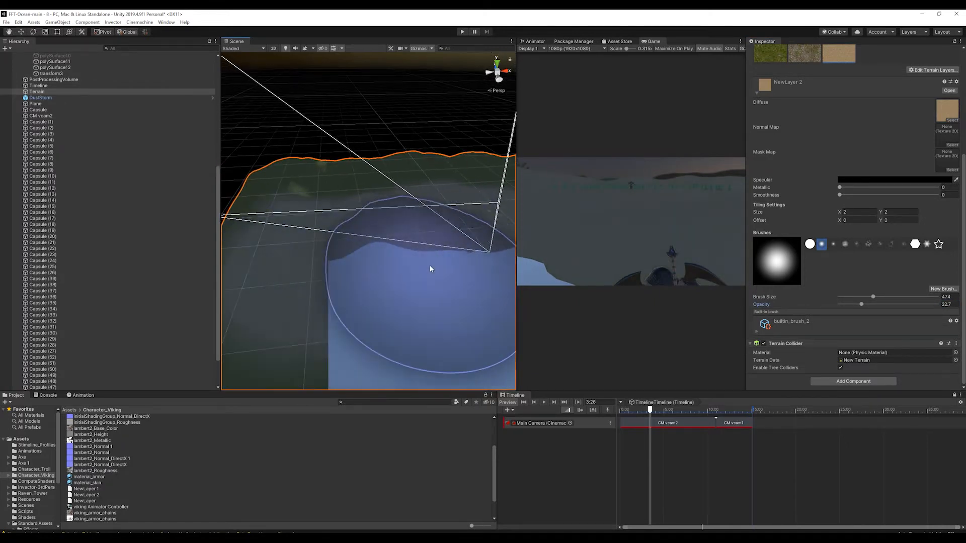
pyautogui.scroll(-3, 372, 258)
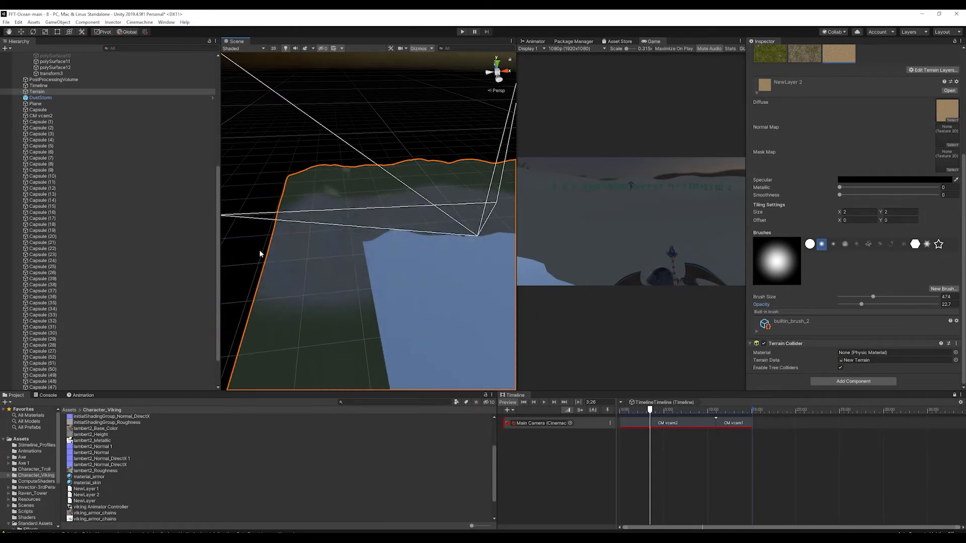
pyautogui.moveTo(378, 256)
pyautogui.mouseDown(button='middle')
pyautogui.moveTo(227, 250)
pyautogui.moveTo(173, 265)
pyautogui.mouseUp(button='middle')
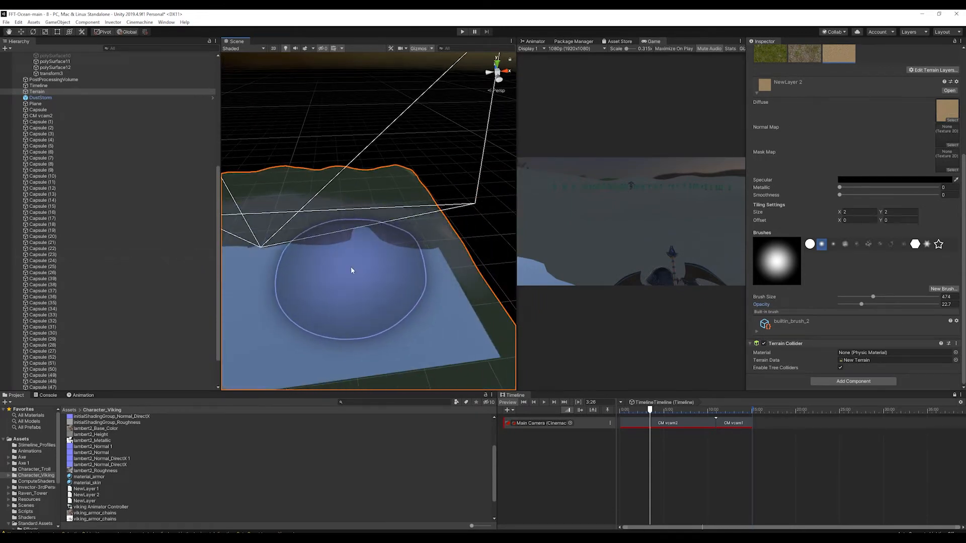
pyautogui.scroll(3, 351, 270)
pyautogui.moveTo(337, 265); pyautogui.dragTo(575, 214, button='middle')
pyautogui.scroll(2, 396, 241)
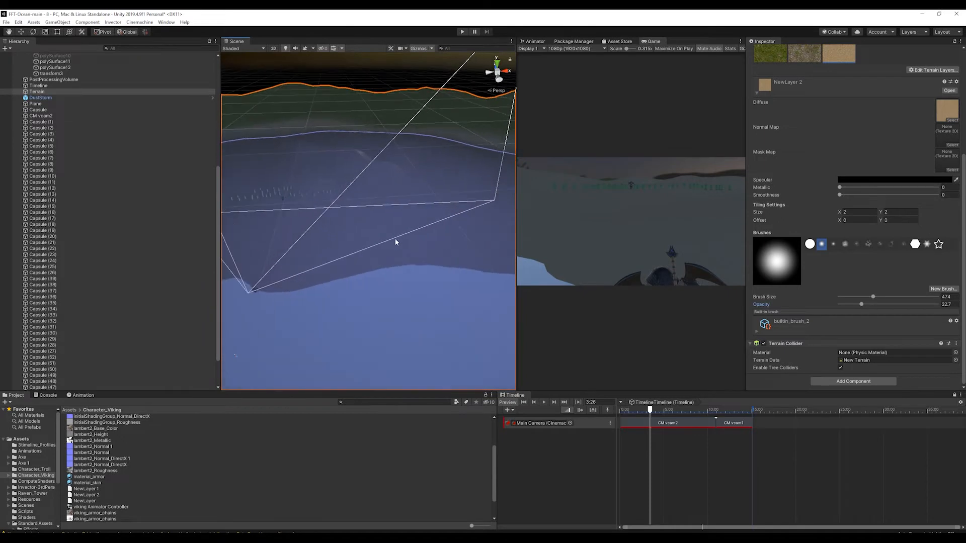
pyautogui.scroll(-2, 396, 242)
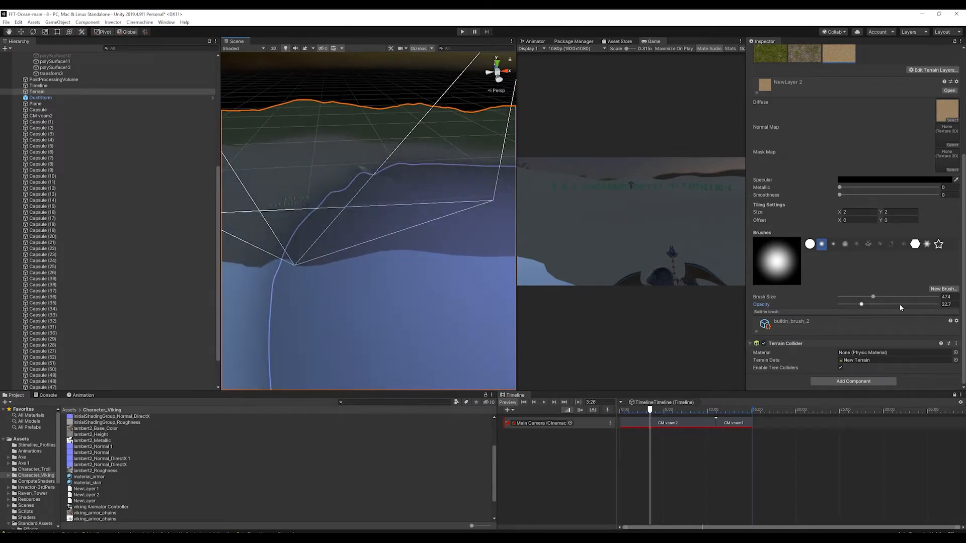
# Set the brush opacity to 100 and size to 236, and paint denser sand along the shoreline near the viking
pyautogui.moveTo(899, 304); pyautogui.dragTo(942, 305)
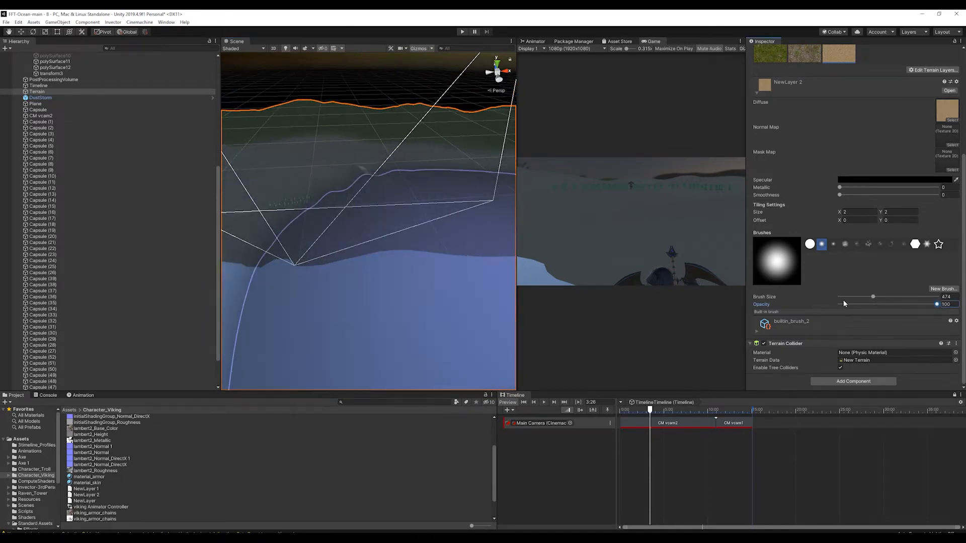
pyautogui.click(865, 296)
pyautogui.moveTo(342, 253)
pyautogui.mouseDown()
pyautogui.moveTo(352, 235)
pyautogui.moveTo(432, 223)
pyautogui.mouseUp()
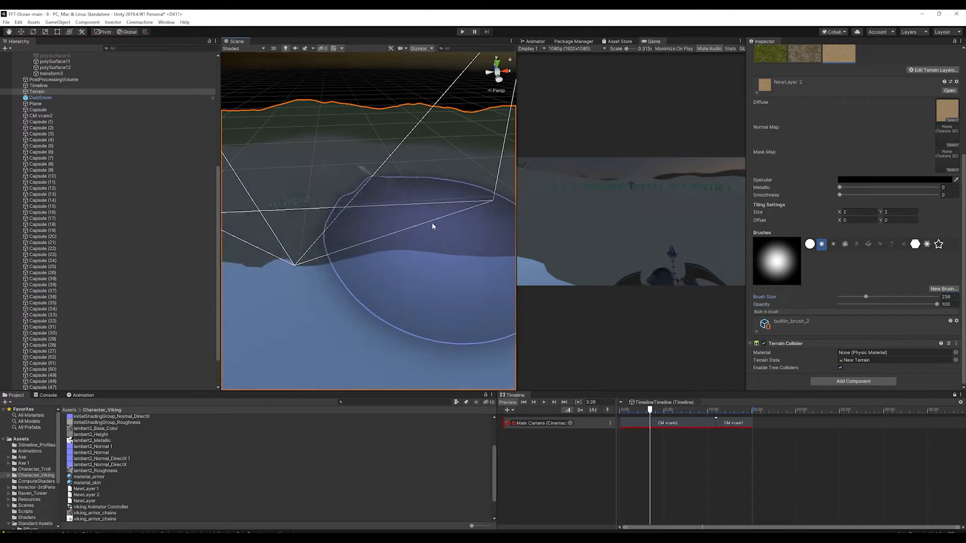
pyautogui.scroll(-3, 484, 237)
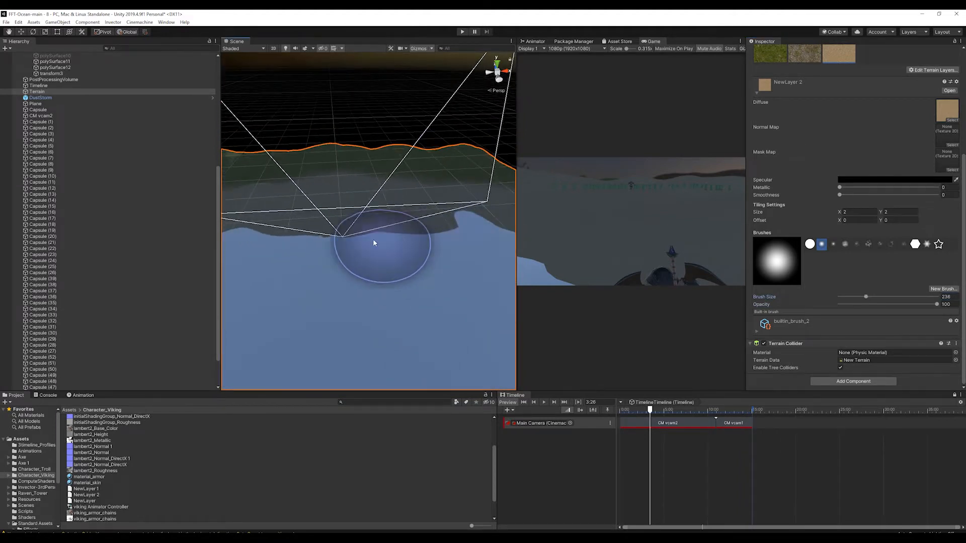
pyautogui.scroll(-2, 414, 243)
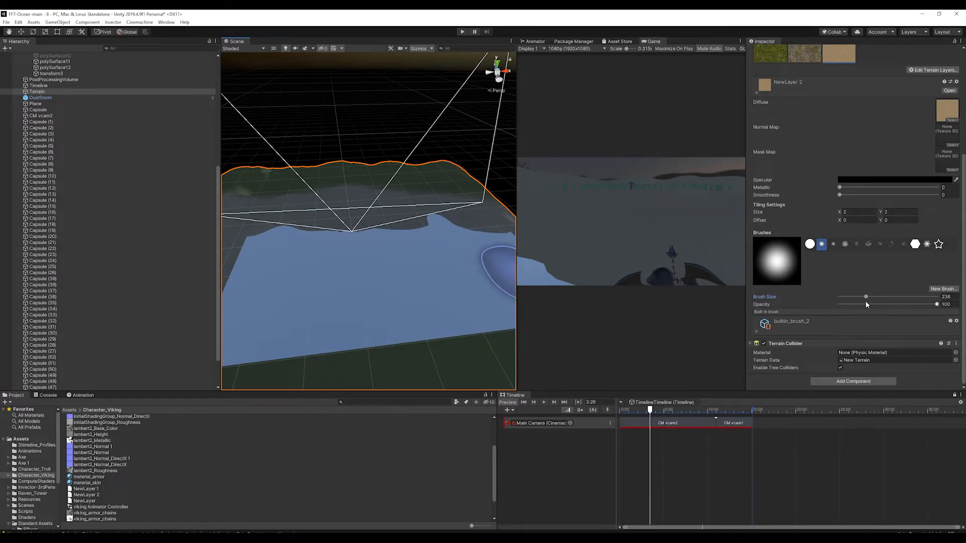
pyautogui.scroll(5, 351, 241)
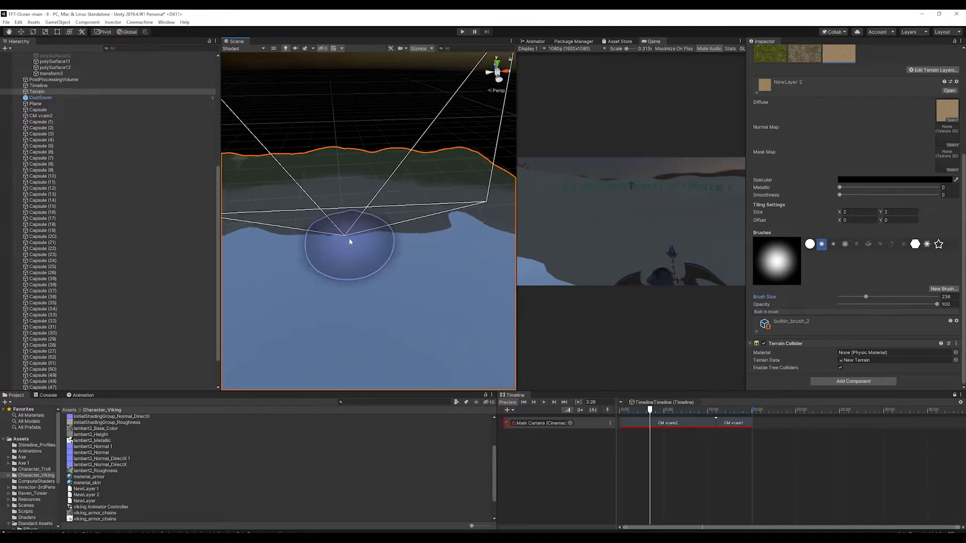
pyautogui.scroll(3, 352, 224)
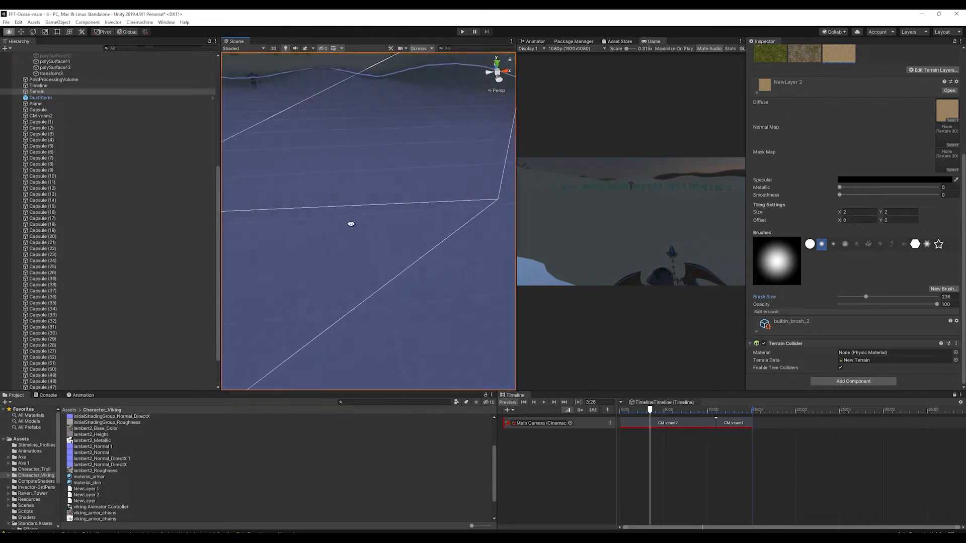
pyautogui.scroll(-2, 412, 214)
pyautogui.keyDown('alt'); pyautogui.moveTo(382, 207); pyautogui.dragTo(422, 187); pyautogui.keyUp('alt')
pyautogui.scroll(-6, 337, 198)
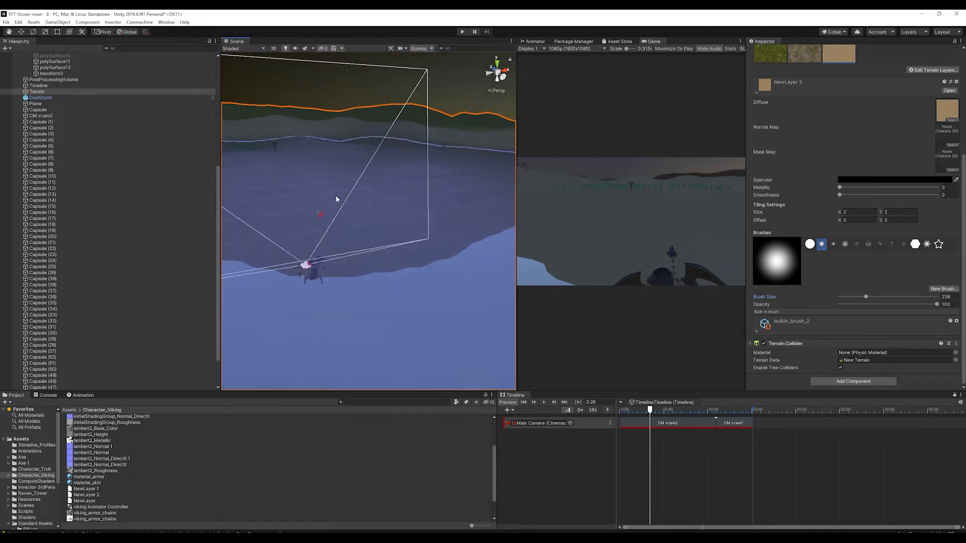
pyautogui.keyDown('alt'); pyautogui.moveTo(354, 177); pyautogui.dragTo(390, 229); pyautogui.keyUp('alt')
pyautogui.scroll(5, 875, 171)
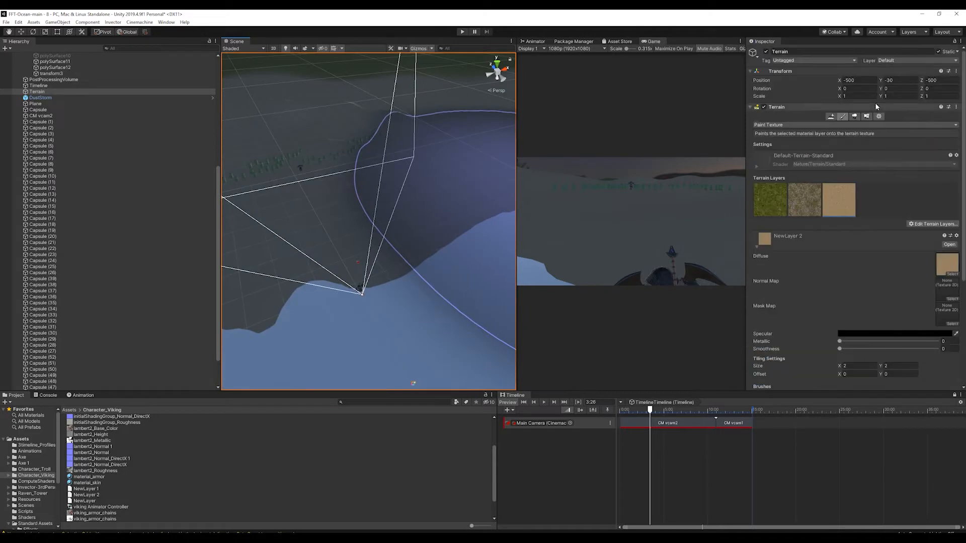
# Switch the terrain tool to Paint Trees and assign Palm_Desktop as the prefab for a new tree
pyautogui.click(869, 116)
pyautogui.click(857, 117)
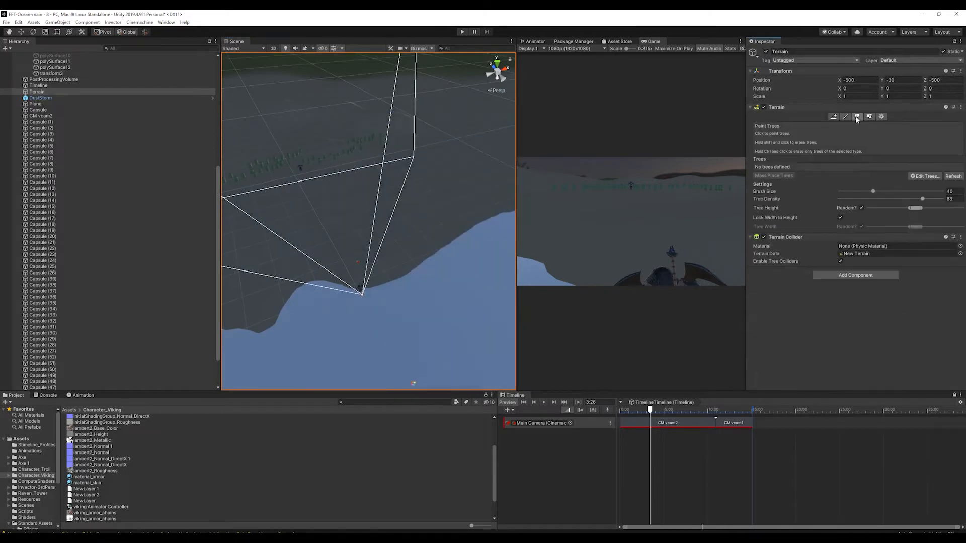
pyautogui.click(919, 176)
pyautogui.click(924, 183)
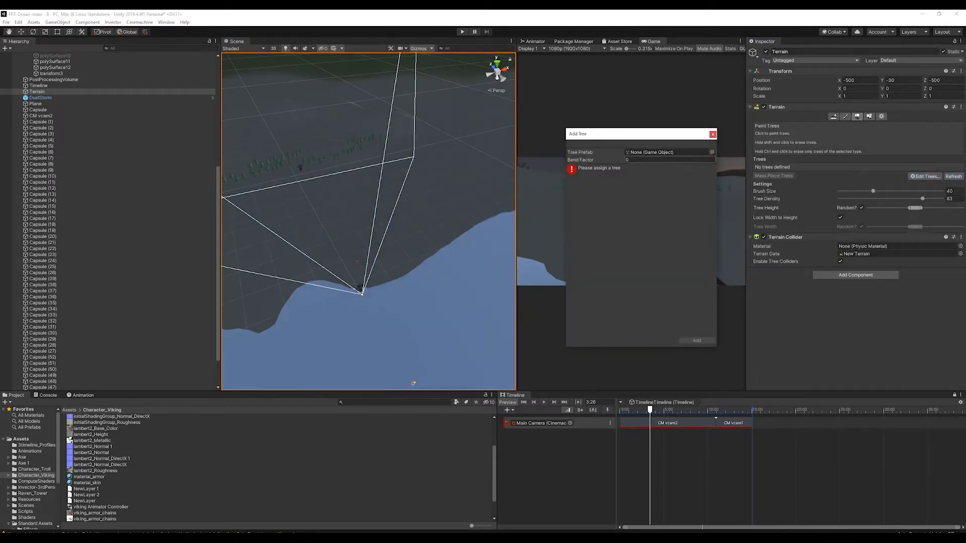
pyautogui.click(711, 152)
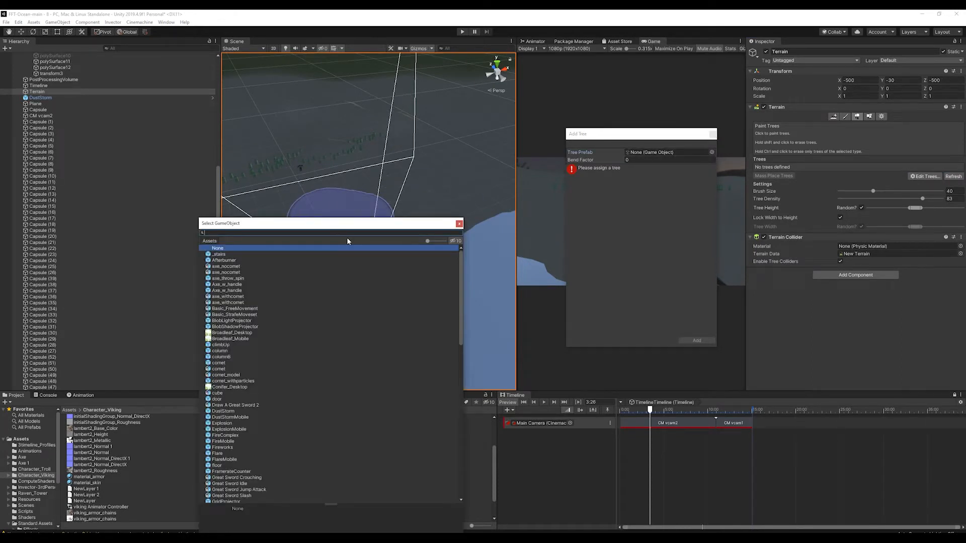
pyautogui.write('palm')
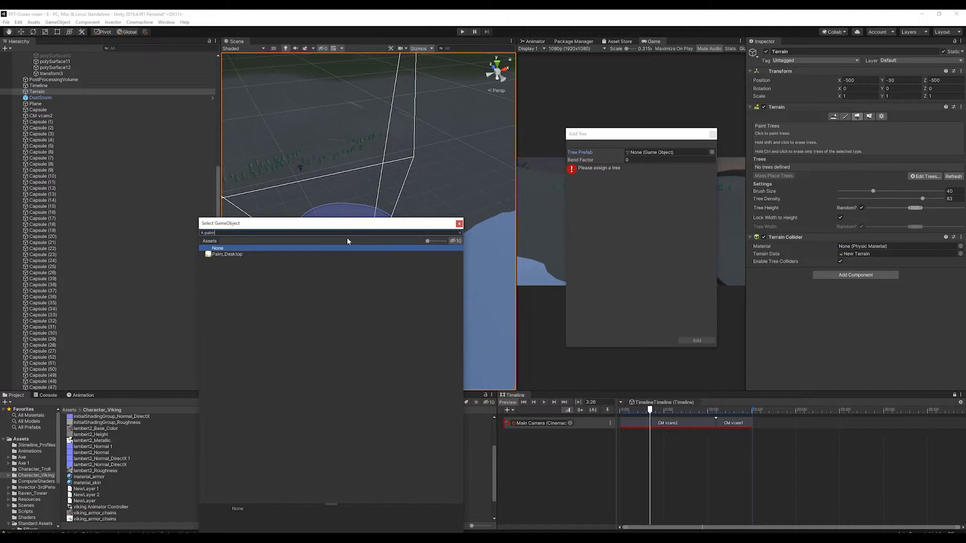
pyautogui.doubleClick(213, 255)
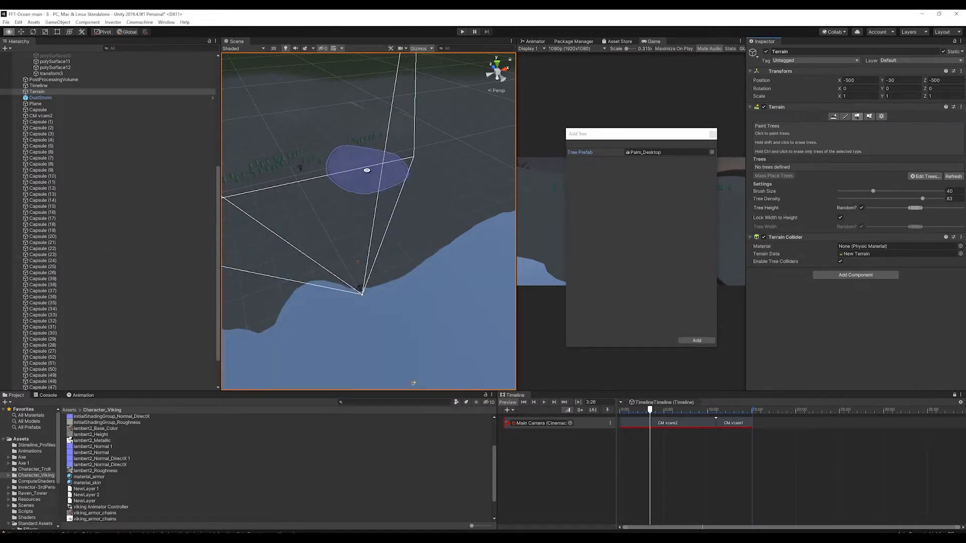
# Set the tree brush size to 83 and tree density to 55, and add the palm to the terrain's tree list
pyautogui.moveTo(366, 171); pyautogui.dragTo(451, 244, button='middle')
pyautogui.scroll(-3, 452, 239)
pyautogui.keyDown('alt'); pyautogui.moveTo(448, 236); pyautogui.dragTo(449, 187); pyautogui.keyUp('alt')
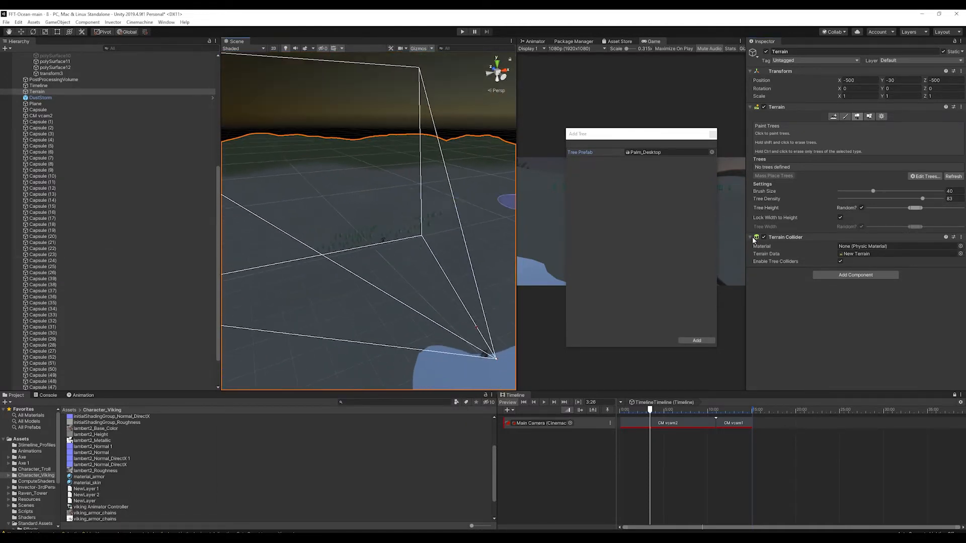
pyautogui.moveTo(858, 198); pyautogui.dragTo(884, 191)
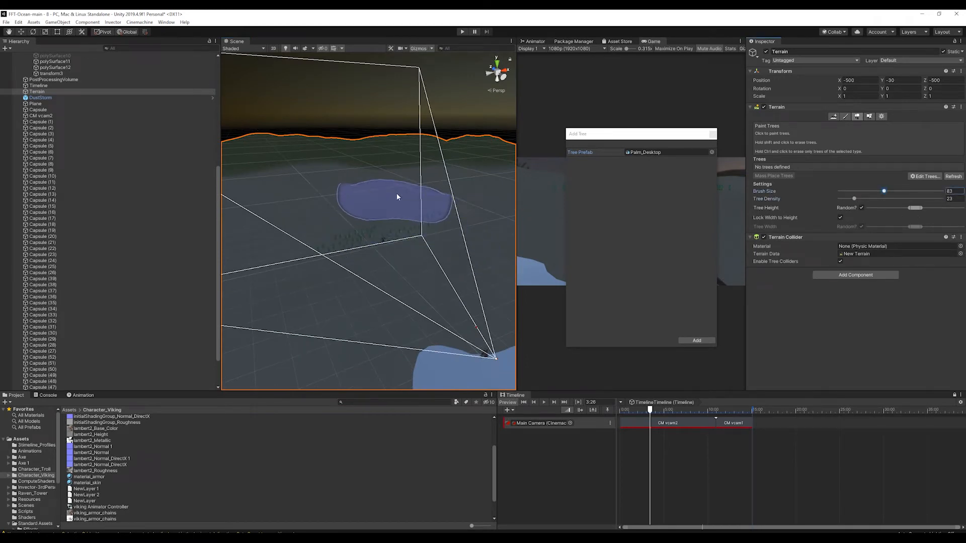
pyautogui.keyDown('alt'); pyautogui.moveTo(471, 192); pyautogui.dragTo(307, 211); pyautogui.keyUp('alt')
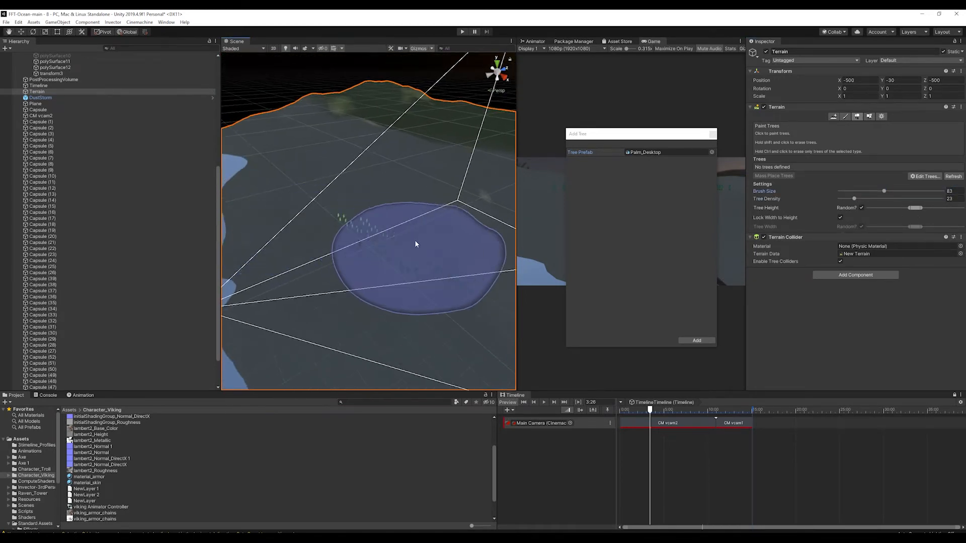
pyautogui.keyDown('alt'); pyautogui.moveTo(425, 233); pyautogui.dragTo(394, 175); pyautogui.keyUp('alt')
pyautogui.scroll(3, 394, 236)
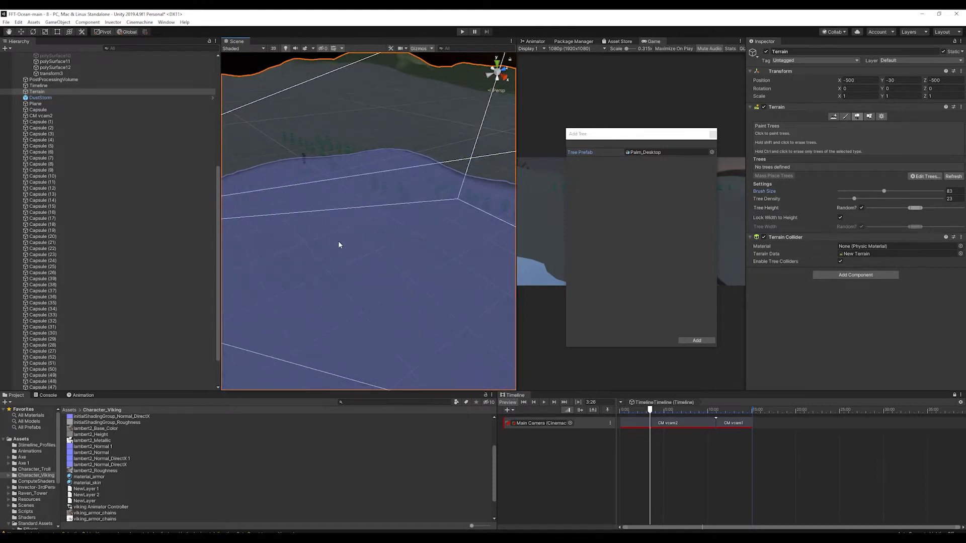
pyautogui.moveTo(884, 198); pyautogui.dragTo(891, 198)
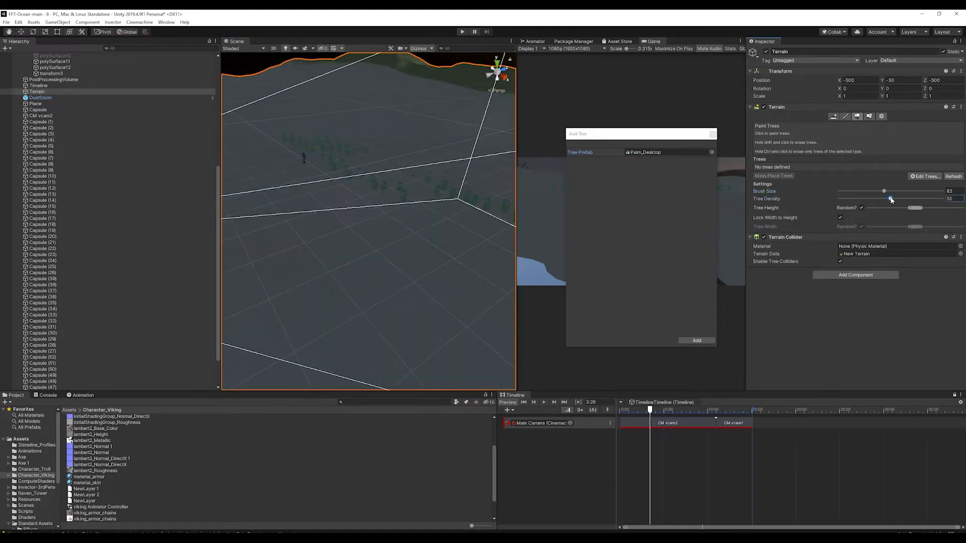
pyautogui.keyDown('alt'); pyautogui.moveTo(291, 251); pyautogui.dragTo(370, 237); pyautogui.keyUp('alt')
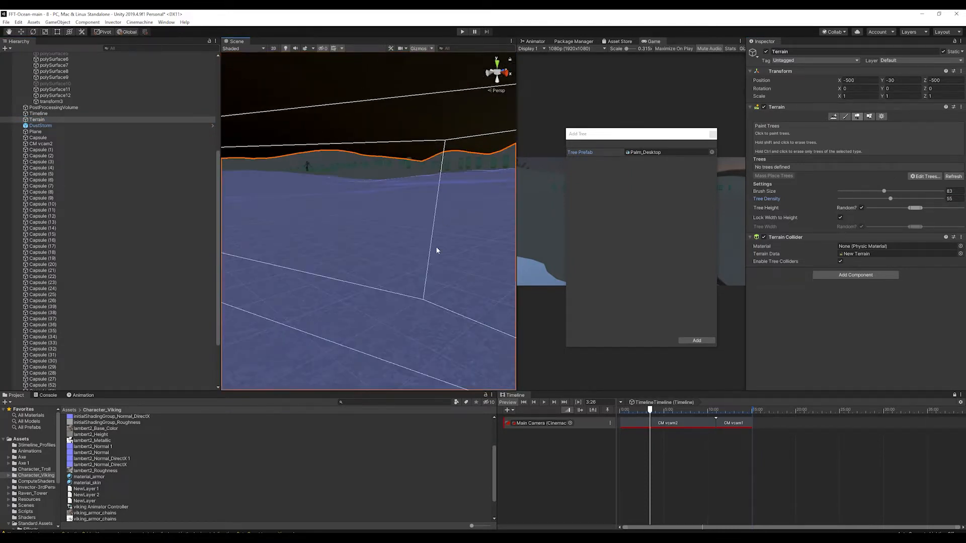
pyautogui.scroll(-5, 409, 227)
pyautogui.keyDown('alt'); pyautogui.moveTo(408, 227); pyautogui.dragTo(505, 238); pyautogui.keyUp('alt')
pyautogui.click(697, 339)
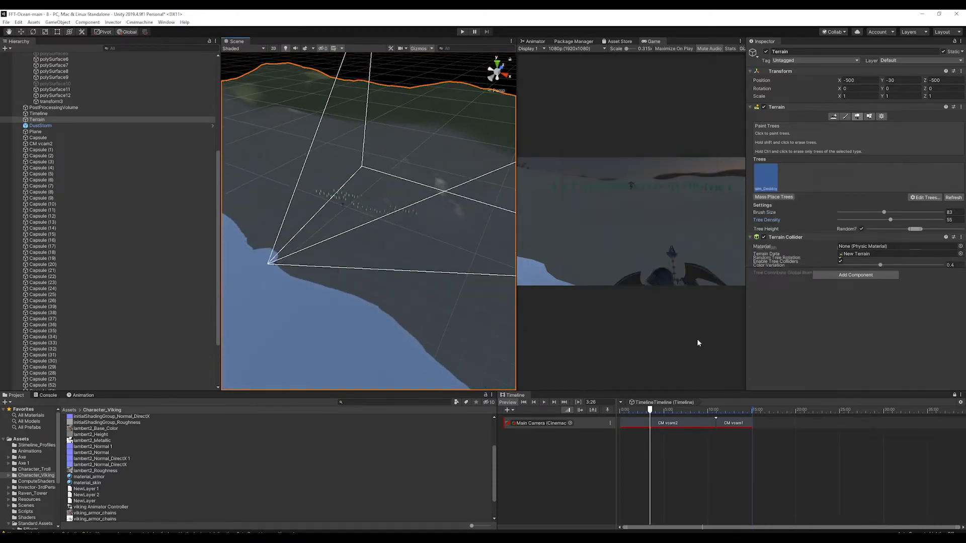
# Paint a grove of palm trees on the terrain behind the capsule row
pyautogui.click(386, 176)
pyautogui.scroll(3, 460, 203)
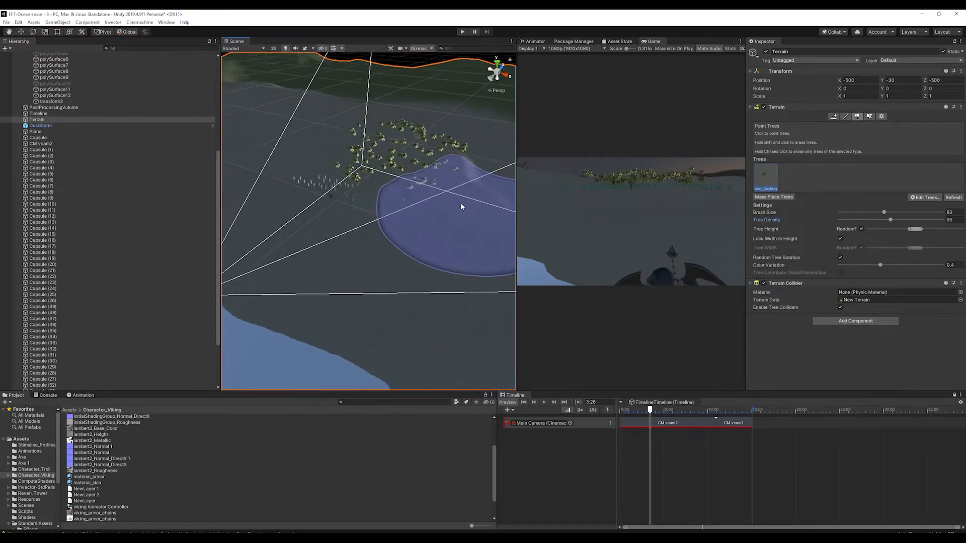
pyautogui.keyDown('alt'); pyautogui.moveTo(448, 190); pyautogui.dragTo(505, 123); pyautogui.keyUp('alt')
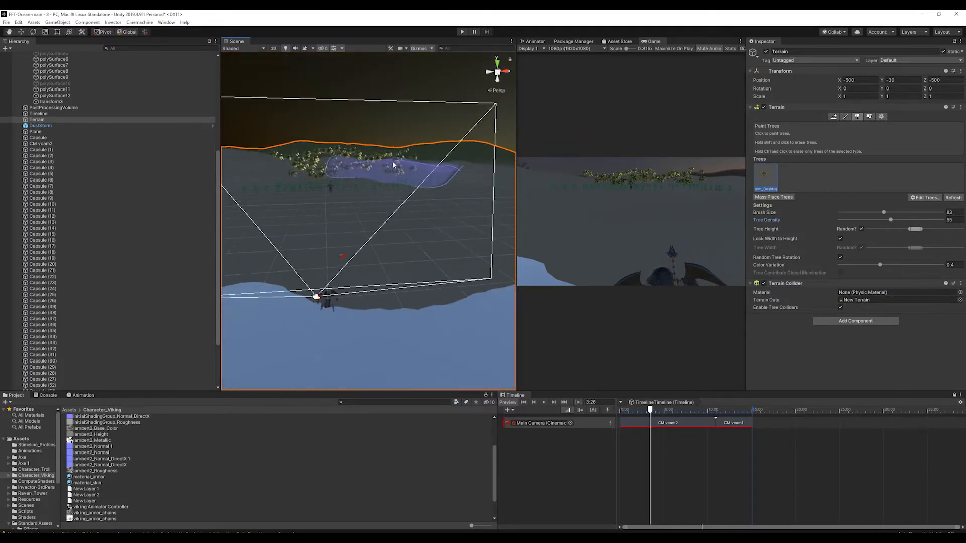
pyautogui.scroll(5, 394, 162)
pyautogui.moveTo(360, 141); pyautogui.dragTo(390, 221, button='middle')
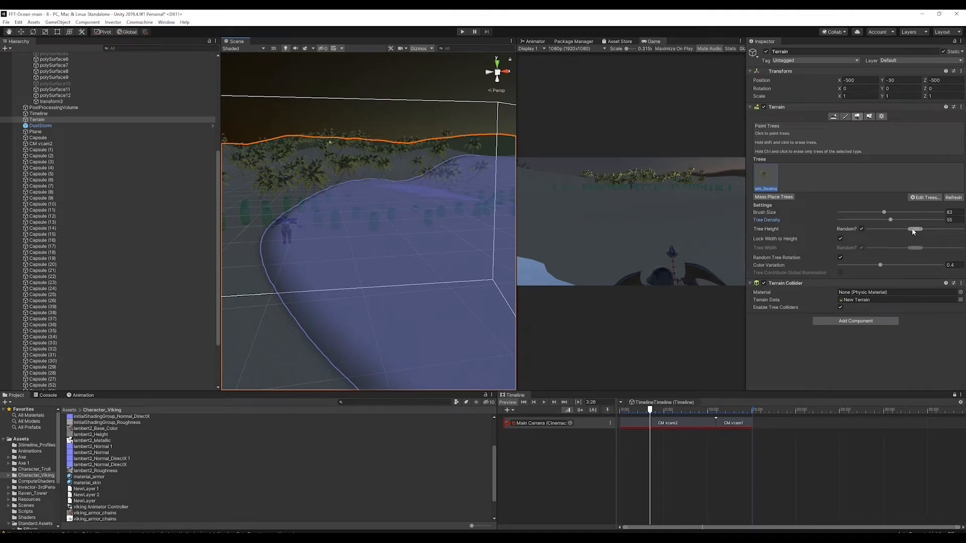
# Raise the random tree height range, paint more palms behind the capsule row, and undo the painted palms
pyautogui.moveTo(914, 232); pyautogui.dragTo(930, 232)
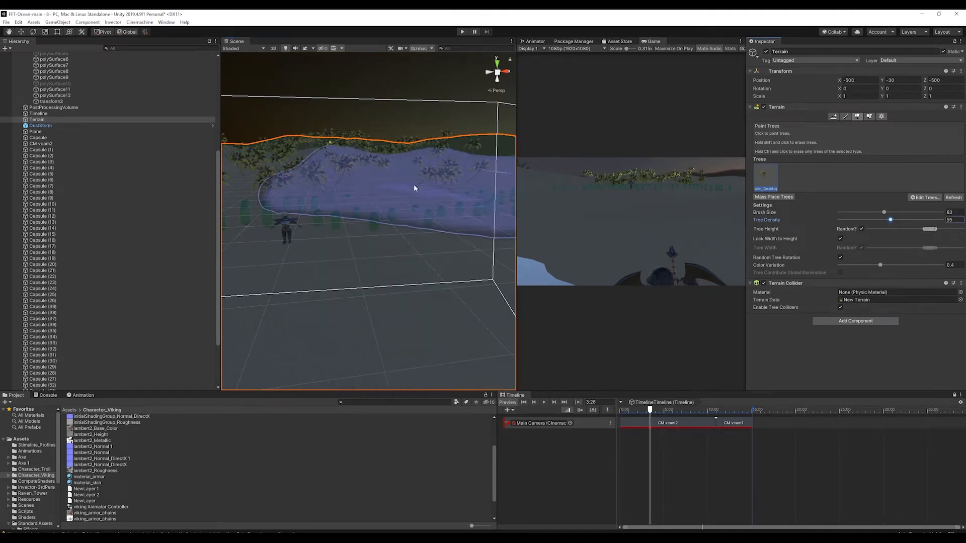
pyautogui.moveTo(413, 189); pyautogui.dragTo(377, 170)
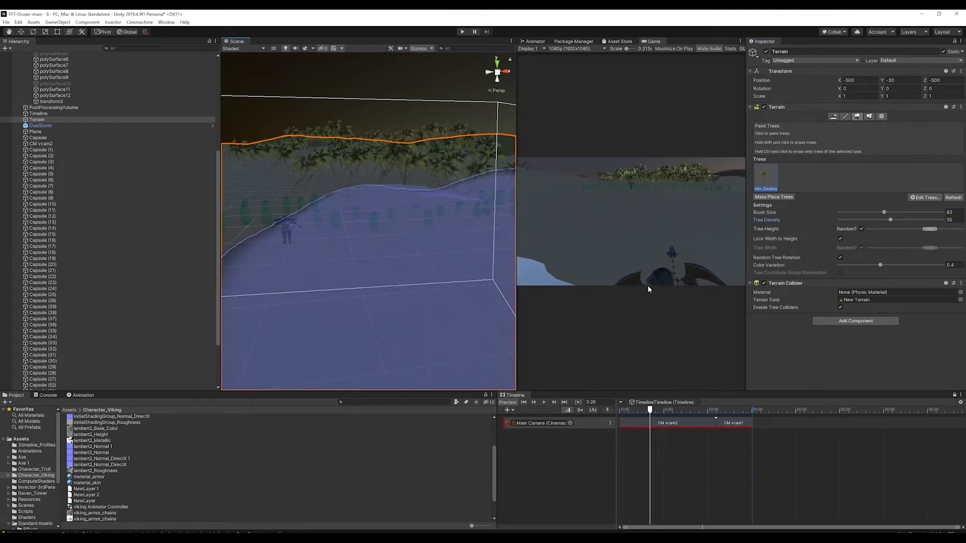
pyautogui.hotkey('ctrl', 'z')
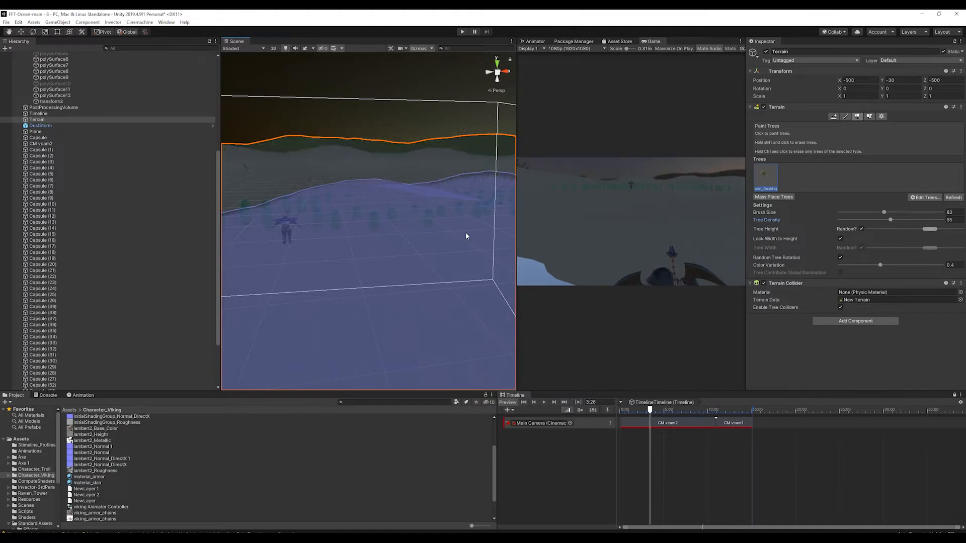
pyautogui.scroll(-5, 391, 180)
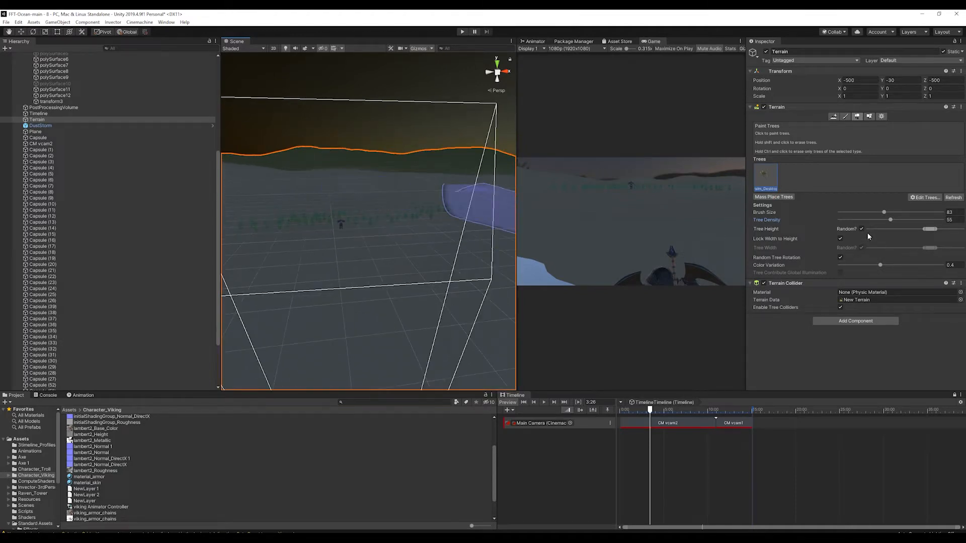
# Set the tree density to 20, raise the random tree height range slightly, and try painting palms behind the capsules, undoing the result
pyautogui.click(852, 220)
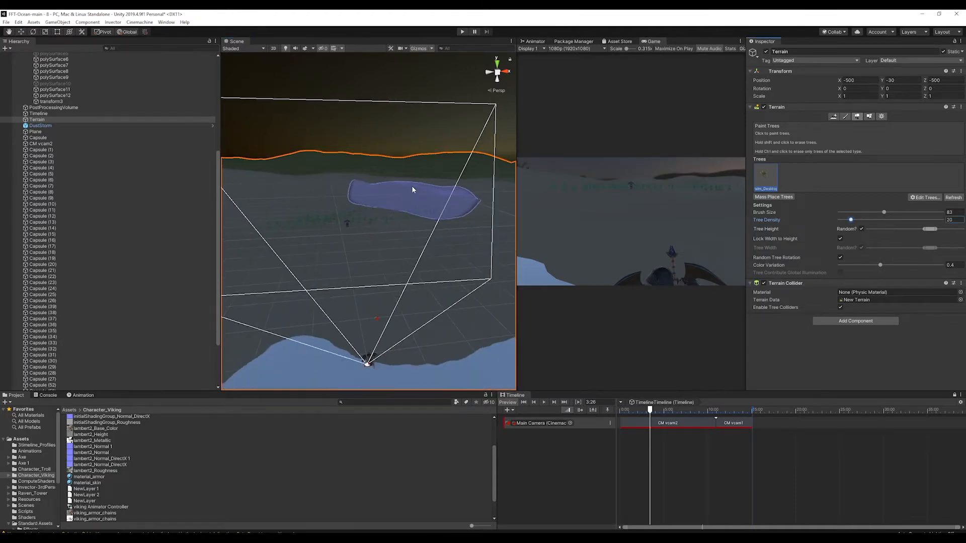
pyautogui.moveTo(936, 229); pyautogui.dragTo(940, 229)
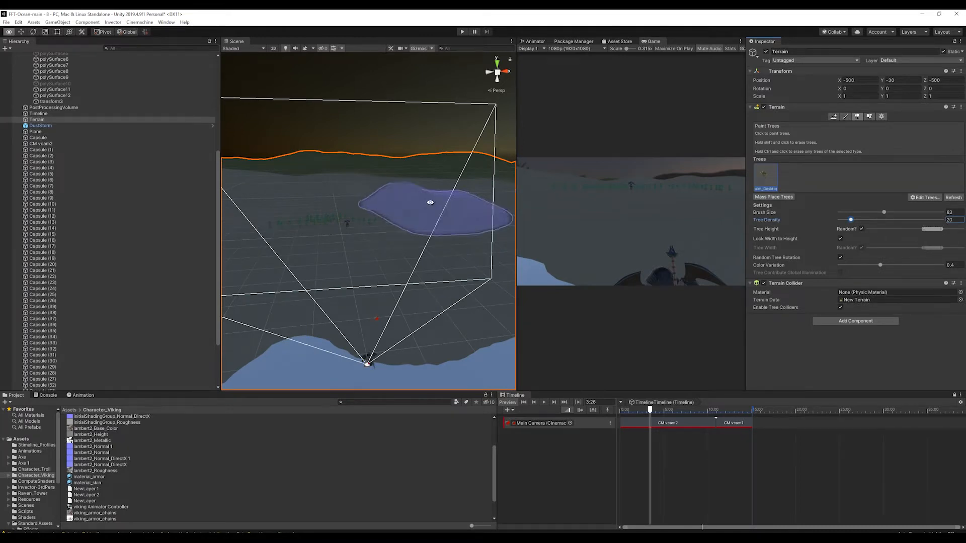
pyautogui.keyDown('alt'); pyautogui.moveTo(430, 202); pyautogui.dragTo(465, 237); pyautogui.keyUp('alt')
pyautogui.click(418, 155)
pyautogui.hotkey('ctrl', 'z')
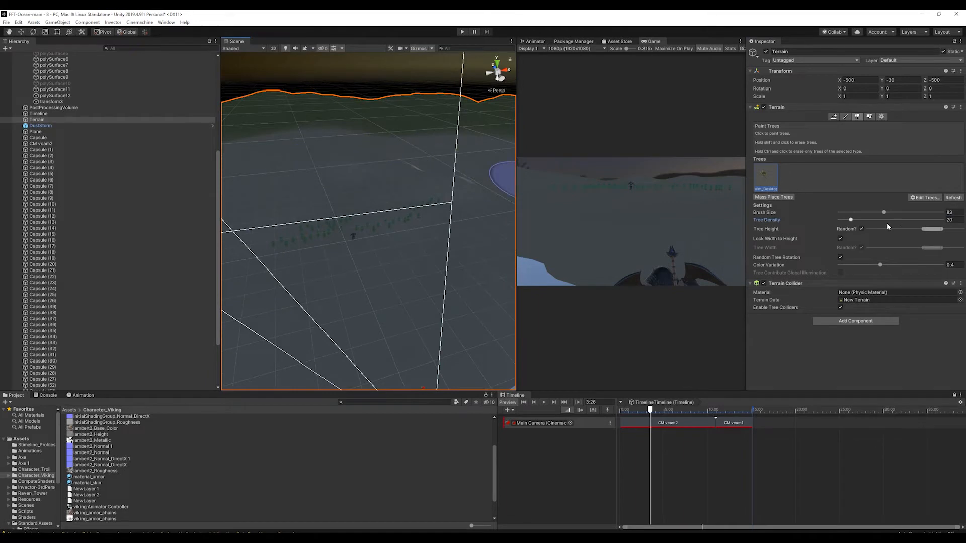
# Try painting palms behind the capsules at a tree density of 14, and undo the strokes
pyautogui.moveTo(849, 220); pyautogui.dragTo(844, 221)
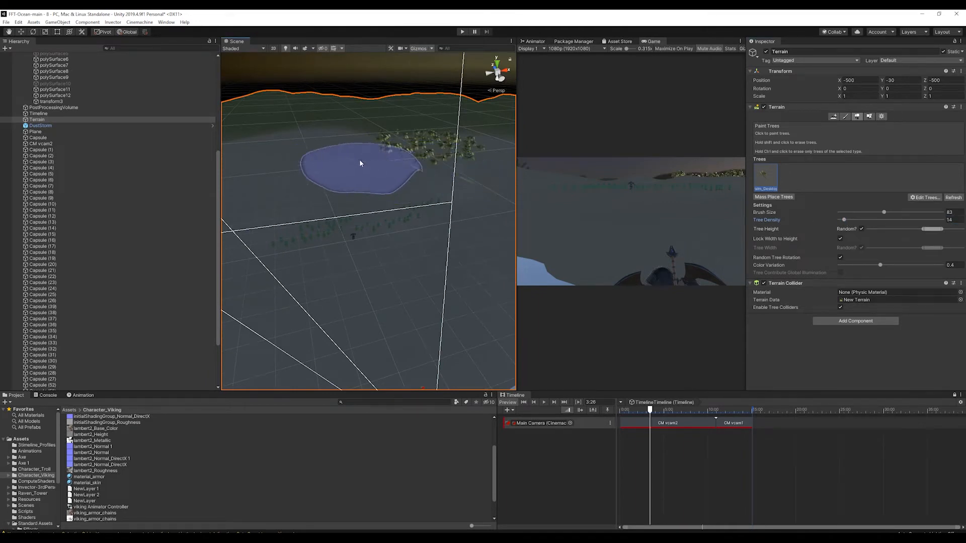
pyautogui.click(383, 135)
pyautogui.click(461, 147)
pyautogui.hotkey('ctrl', 'z')
pyautogui.hotkey('ctrl', 'z')
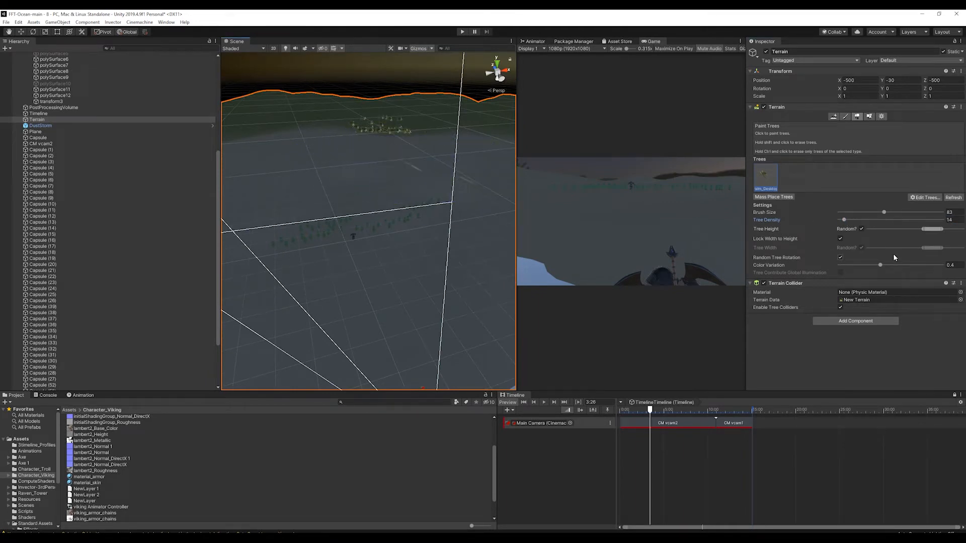
# Set the tree density to 11 and brush size to 240, and paint scattered palms across the hills behind the capsules
pyautogui.moveTo(843, 221); pyautogui.dragTo(840, 220)
pyautogui.click(408, 161)
pyautogui.moveTo(884, 212); pyautogui.dragTo(904, 211)
pyautogui.scroll(-5, 415, 154)
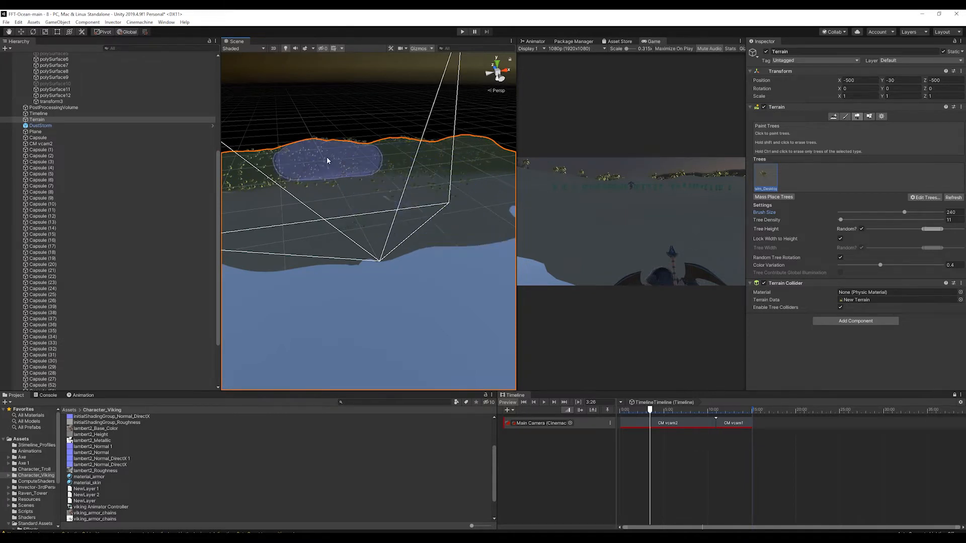
pyautogui.click(278, 183)
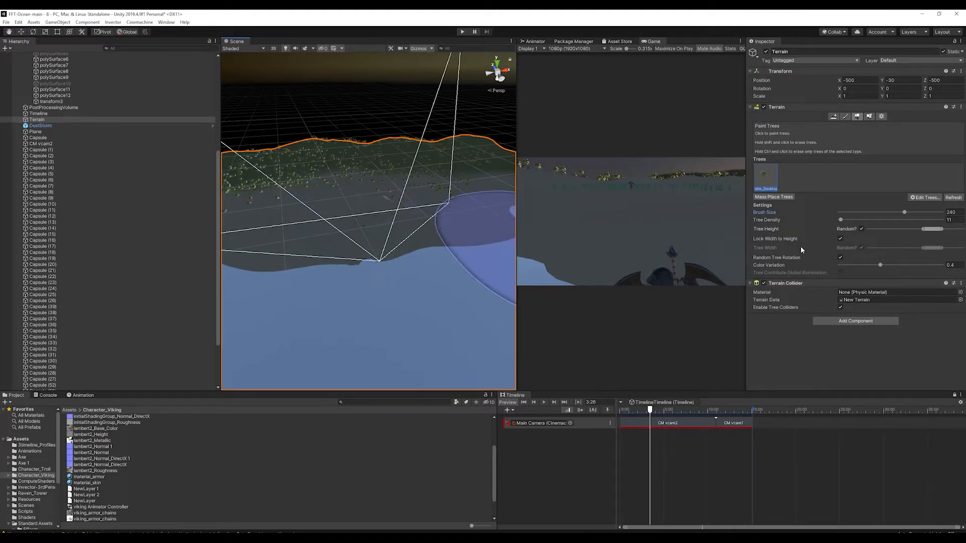
# Switch the terrain tool to Paint Details and begin adding a new grass texture
pyautogui.click(871, 117)
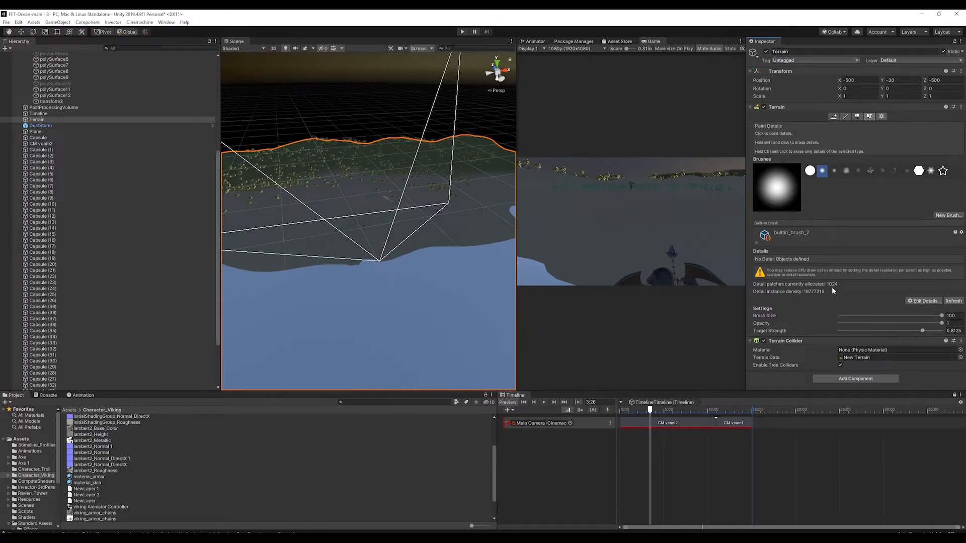
pyautogui.click(916, 301)
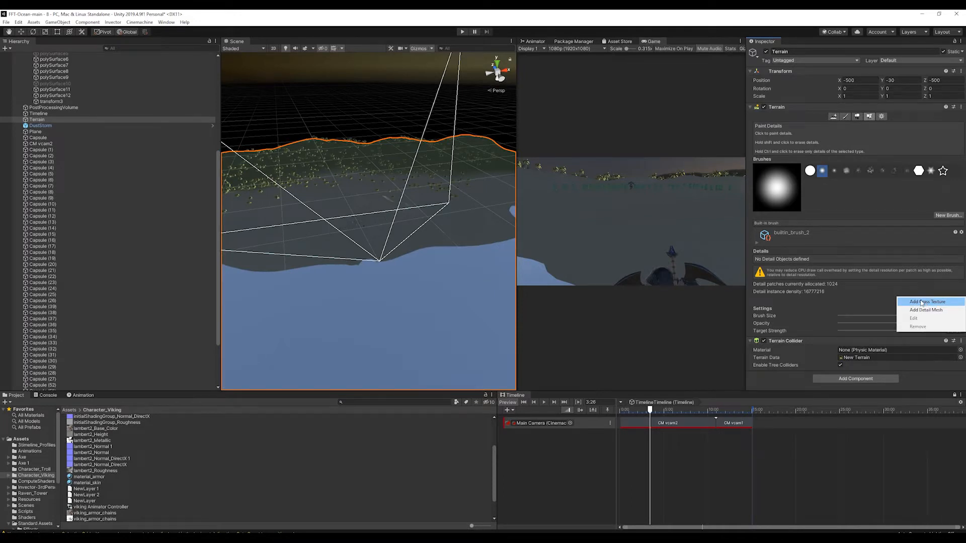
pyautogui.click(922, 302)
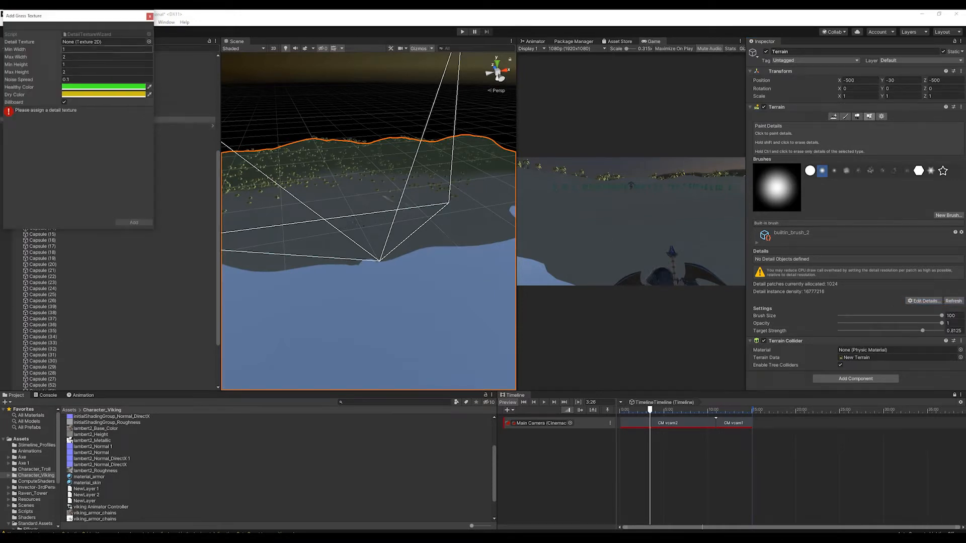
# Assign GrassFrond01AlbedoAlpha as the detail texture and add the grass to the terrain's details
pyautogui.click(149, 42)
pyautogui.write('grass')
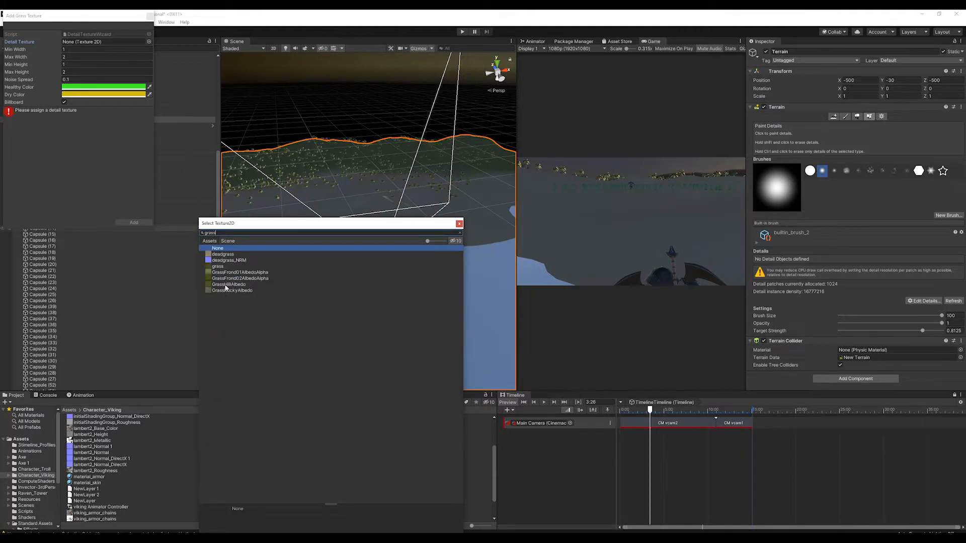
pyautogui.click(223, 273)
pyautogui.click(223, 278)
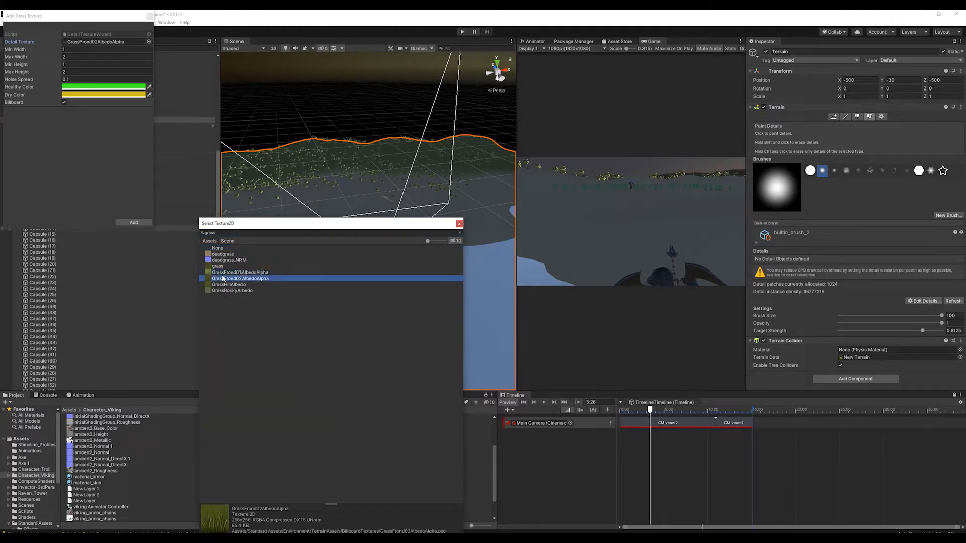
pyautogui.doubleClick(225, 272)
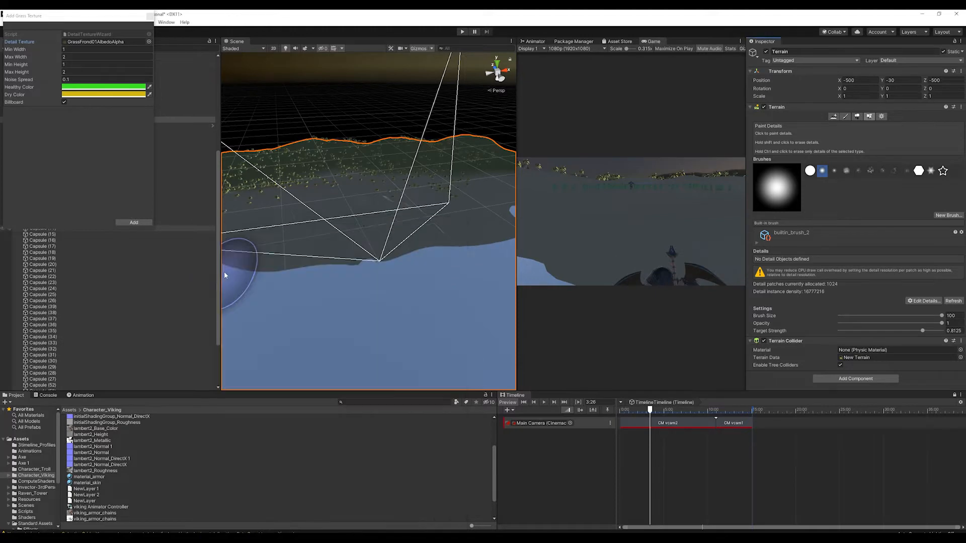
pyautogui.scroll(5, 346, 221)
pyautogui.scroll(8, 347, 221)
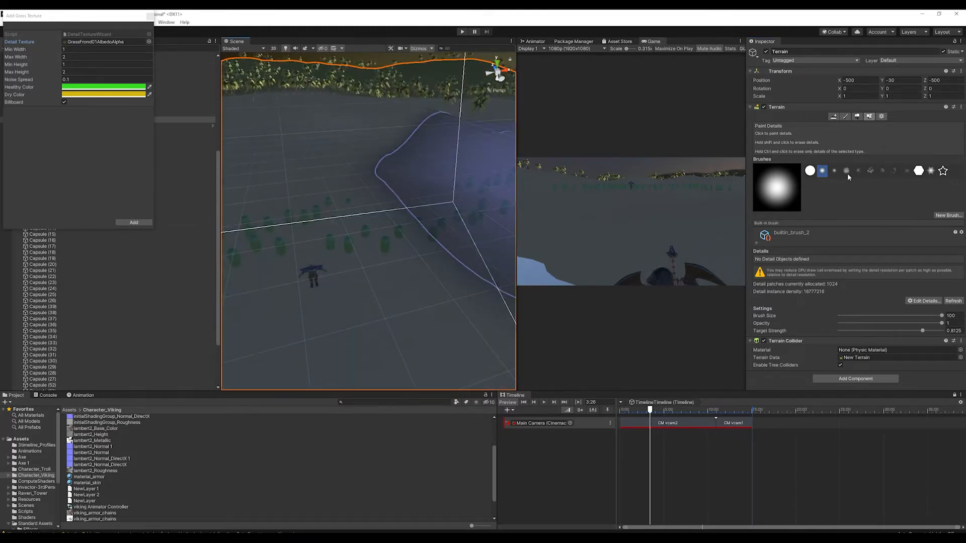
pyautogui.click(144, 223)
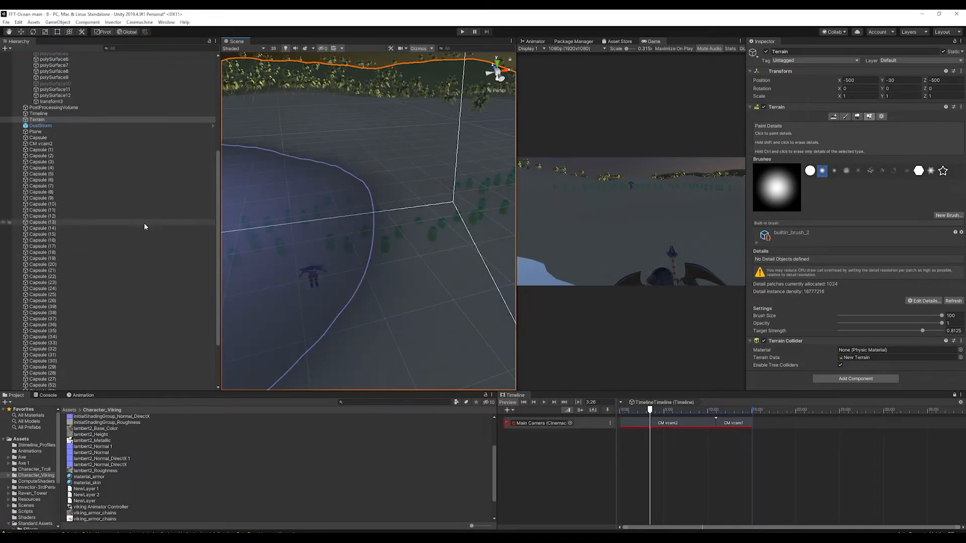
# Try painting grass around the capsule row with the detail brush opacity at 0.032, and undo it
pyautogui.moveTo(373, 185); pyautogui.dragTo(433, 228)
pyautogui.scroll(4, 403, 211)
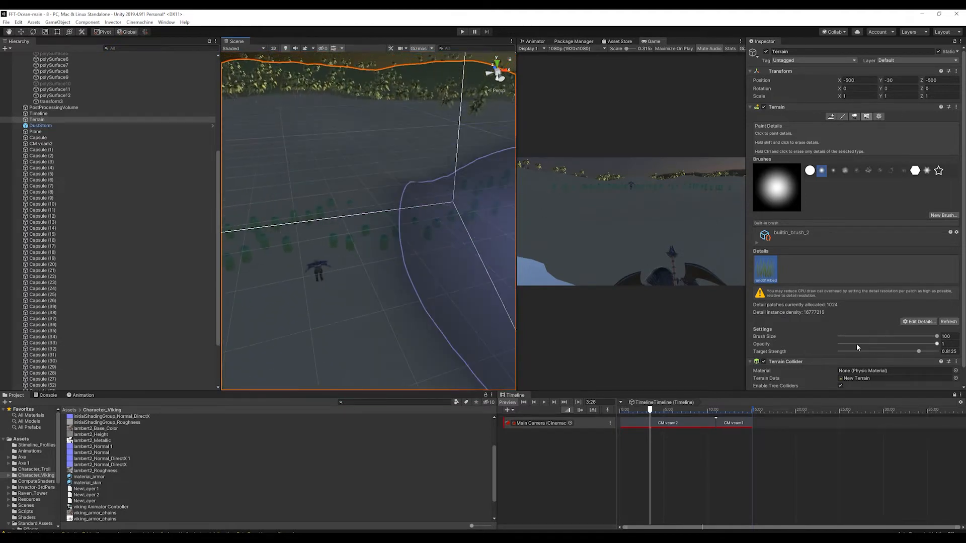
pyautogui.moveTo(857, 347); pyautogui.dragTo(843, 345)
pyautogui.moveTo(468, 231)
pyautogui.mouseDown()
pyautogui.moveTo(387, 153)
pyautogui.moveTo(394, 200)
pyautogui.mouseUp()
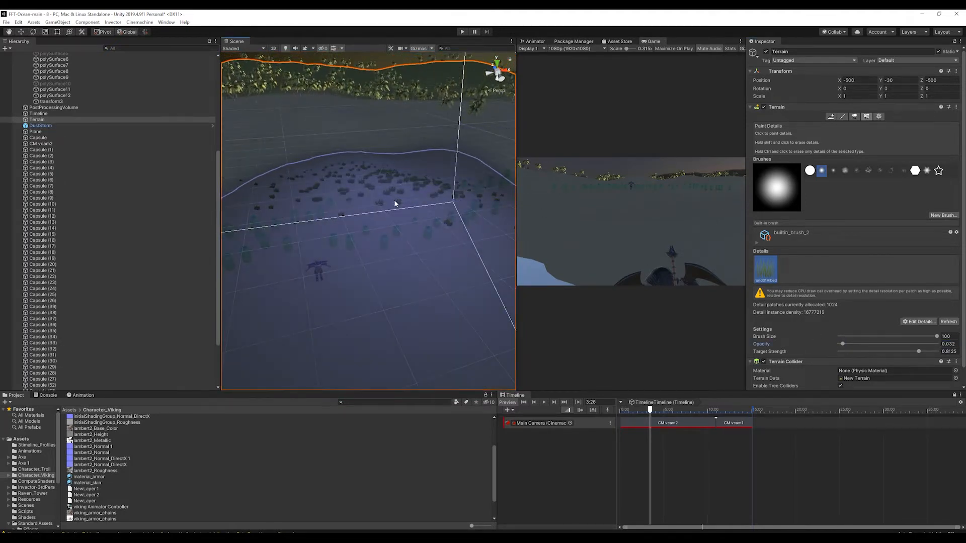
pyautogui.scroll(5, 397, 189)
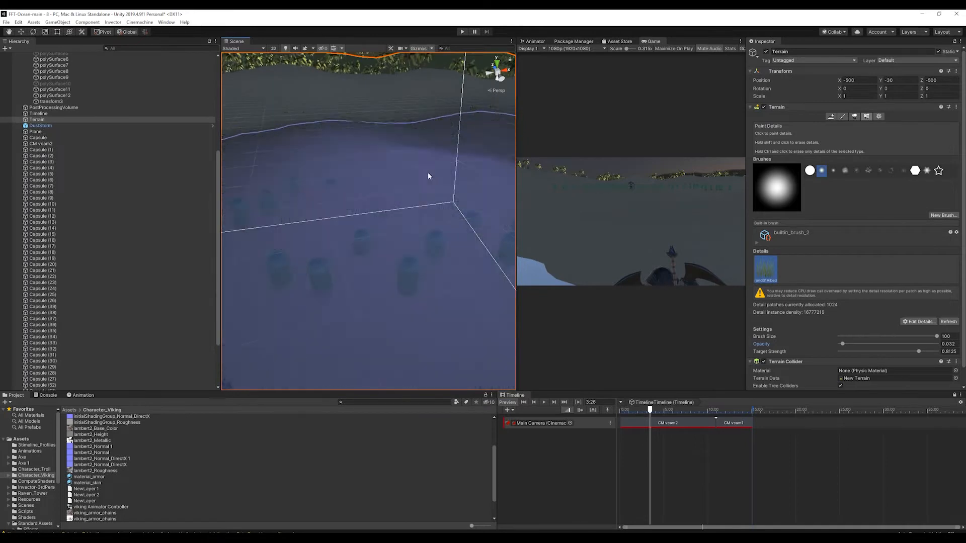
# Set the detail brush opacity to 0.013, try painting sparse grass around the viking and capsules, and undo the strokes
pyautogui.moveTo(844, 345); pyautogui.dragTo(840, 345)
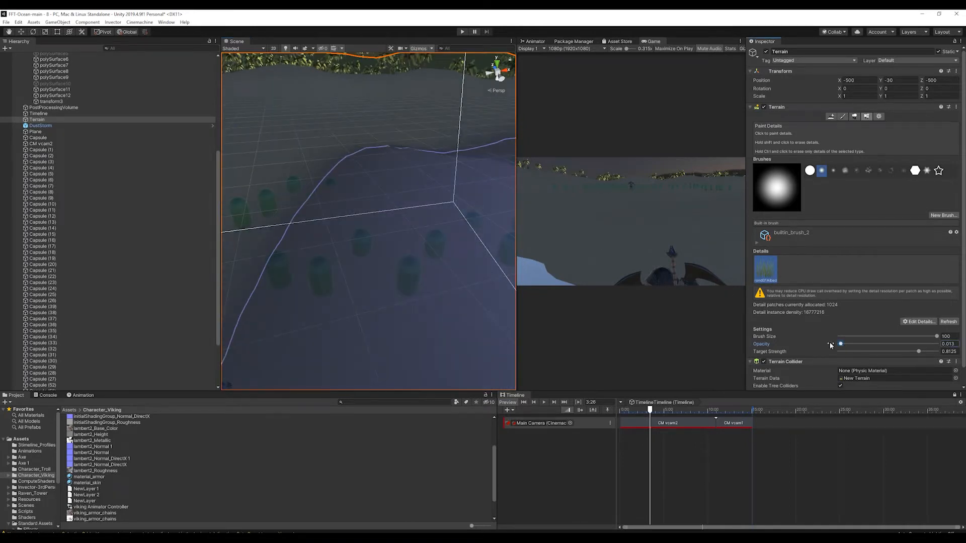
pyautogui.moveTo(423, 243)
pyautogui.mouseDown(button='right')
pyautogui.moveTo(433, 198)
pyautogui.moveTo(418, 186)
pyautogui.moveTo(423, 210)
pyautogui.moveTo(386, 233)
pyautogui.mouseUp(button='right')
pyautogui.scroll(-3, 395, 229)
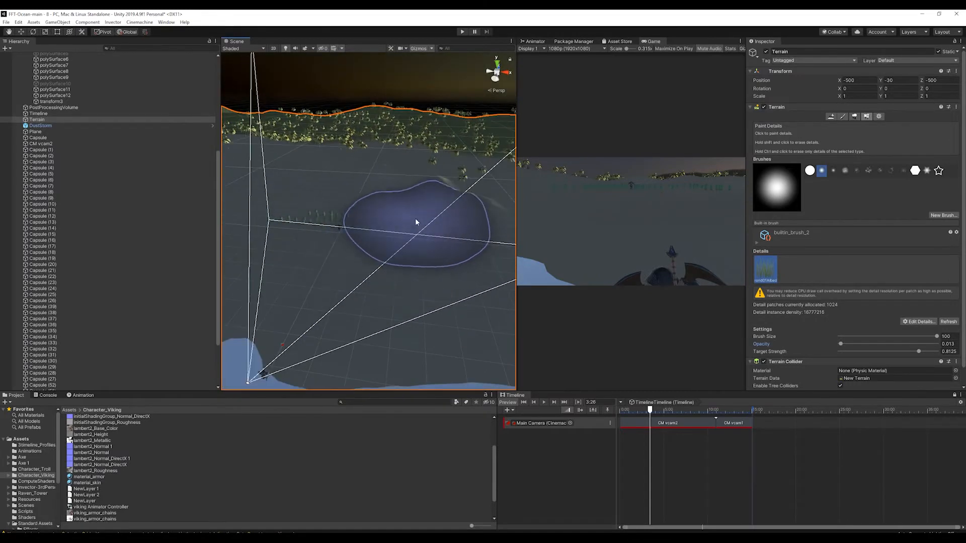
pyautogui.scroll(3, 428, 217)
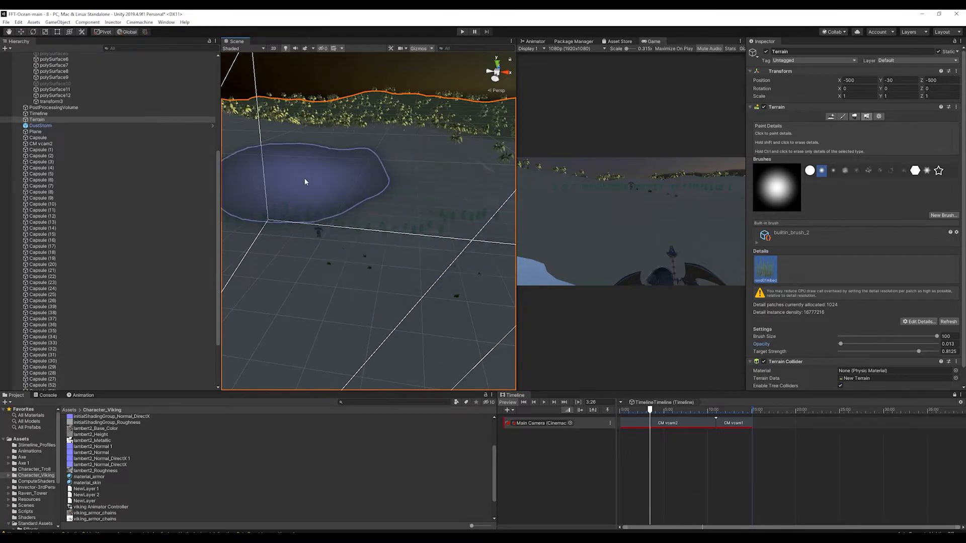
pyautogui.moveTo(287, 201); pyautogui.dragTo(472, 187, button='right')
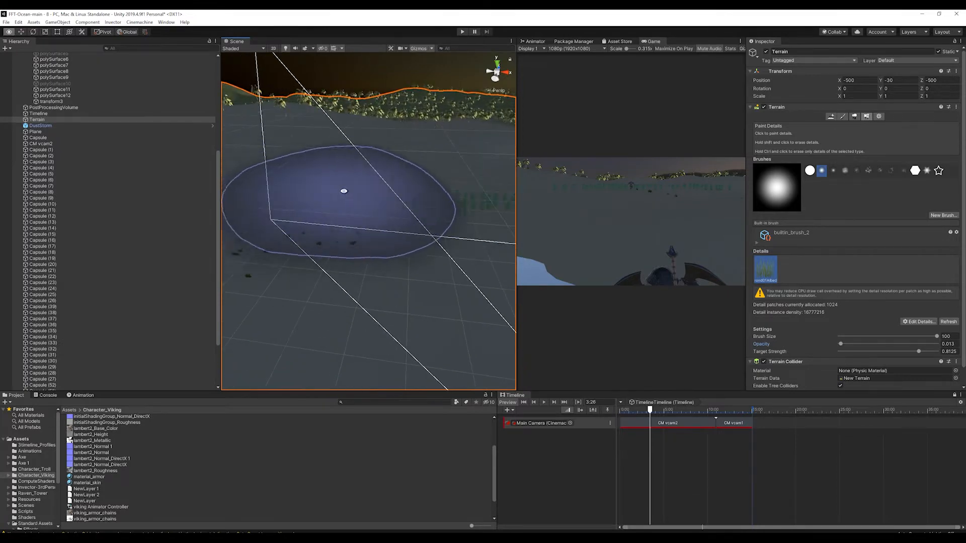
pyautogui.scroll(-5, 342, 171)
pyautogui.moveTo(349, 217)
pyautogui.mouseDown()
pyautogui.moveTo(376, 215)
pyautogui.moveTo(363, 209)
pyautogui.moveTo(386, 218)
pyautogui.mouseUp()
pyautogui.scroll(3, 387, 219)
pyautogui.moveTo(386, 219); pyautogui.dragTo(385, 161, button='right')
pyautogui.hotkey('ctrl', 'z')
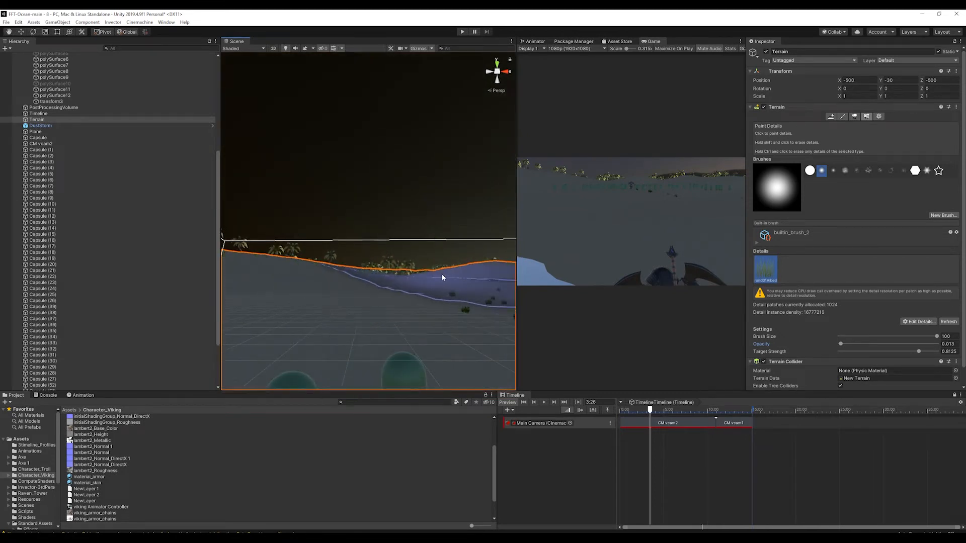
# Open the selected grass detail for editing and paint a patch of grass across the terrain around the capsules
pyautogui.scroll(-3, 378, 247)
pyautogui.scroll(-3, 378, 247)
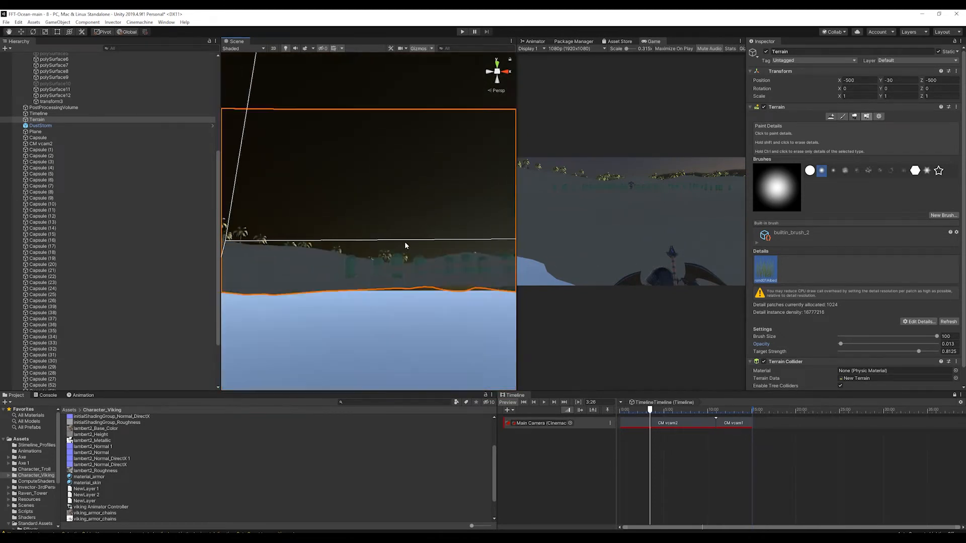
pyautogui.scroll(3, 405, 246)
pyautogui.scroll(-1, 403, 240)
pyautogui.moveTo(343, 225); pyautogui.dragTo(345, 263, button='right')
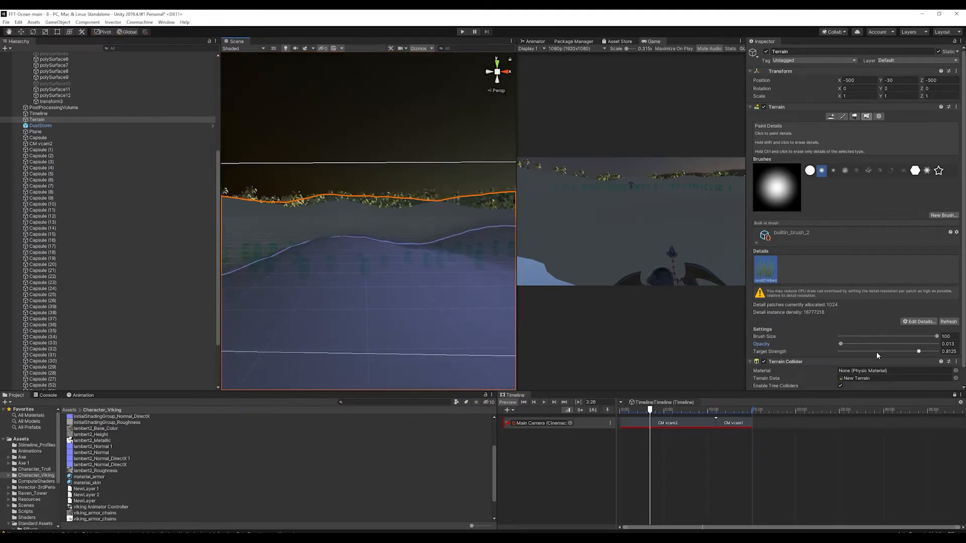
pyautogui.scroll(-2, 878, 355)
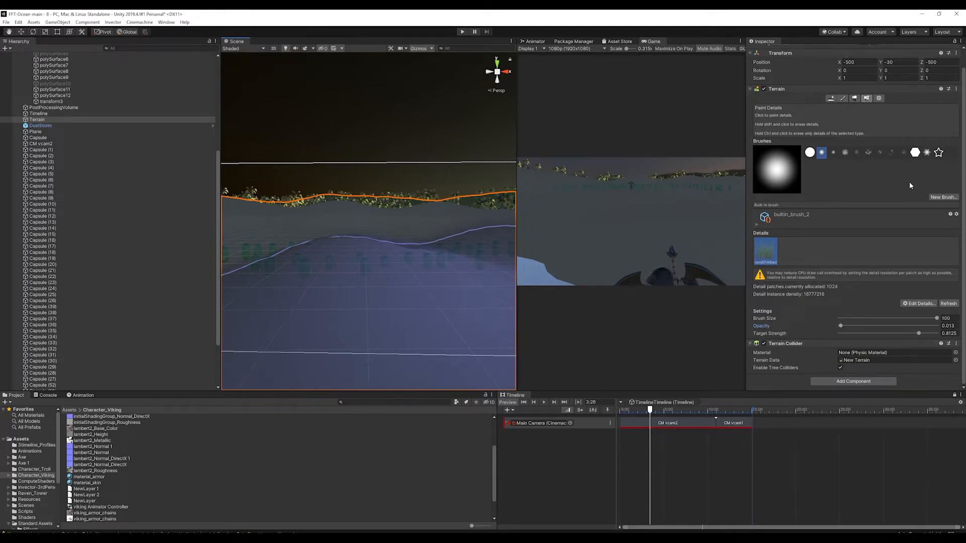
pyautogui.click(756, 226)
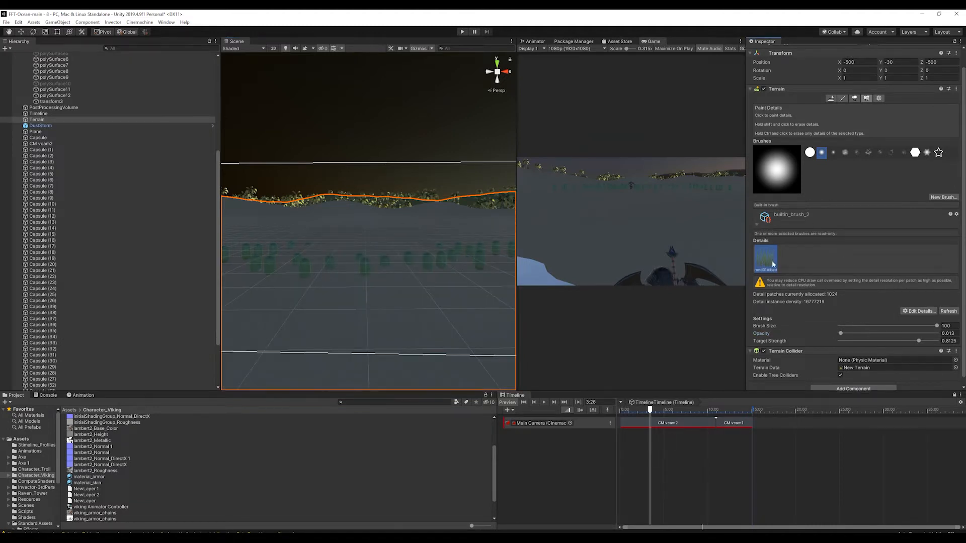
pyautogui.scroll(-1, 784, 265)
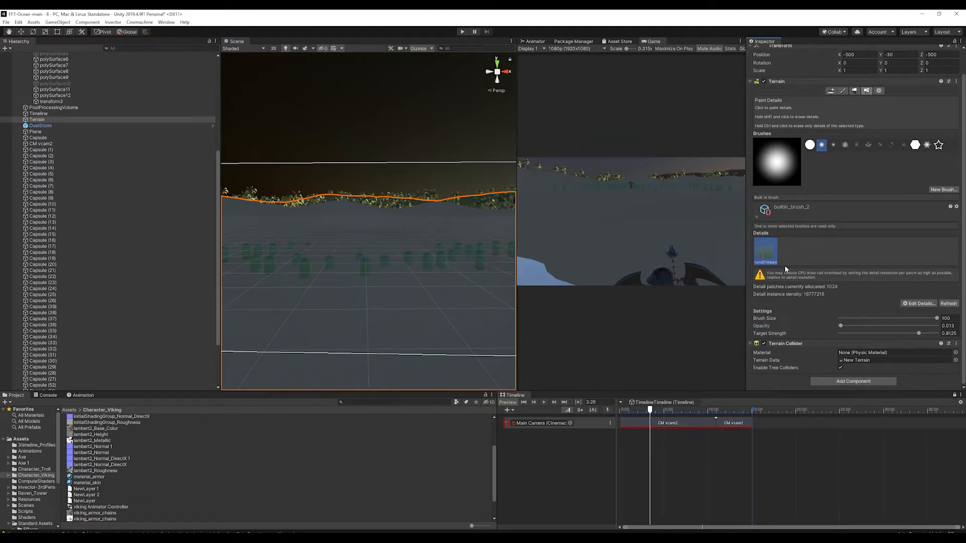
pyautogui.click(916, 305)
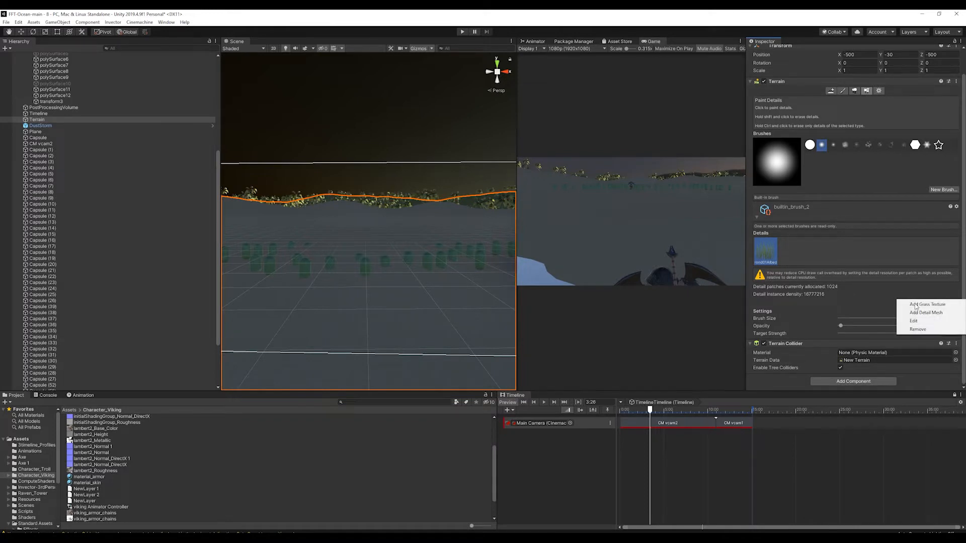
pyautogui.click(914, 321)
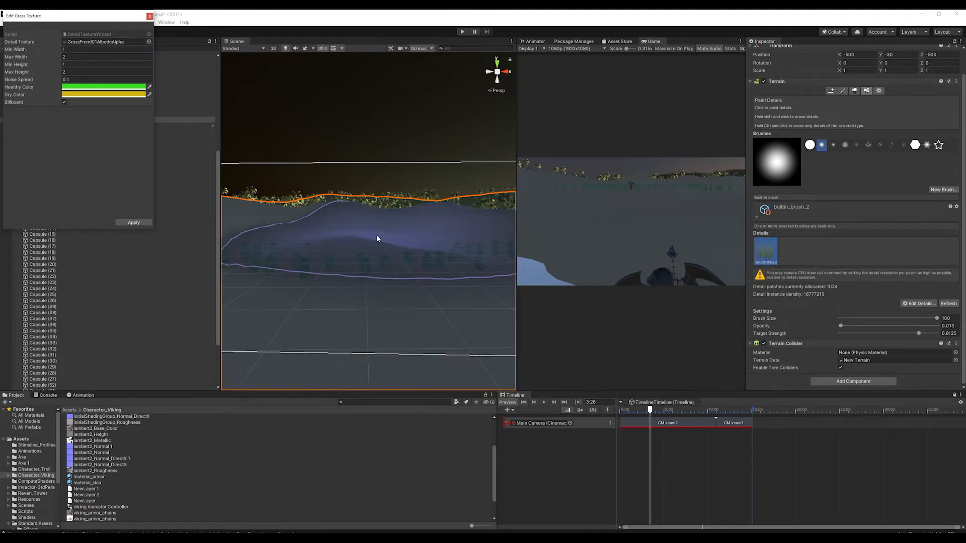
pyautogui.click(381, 237)
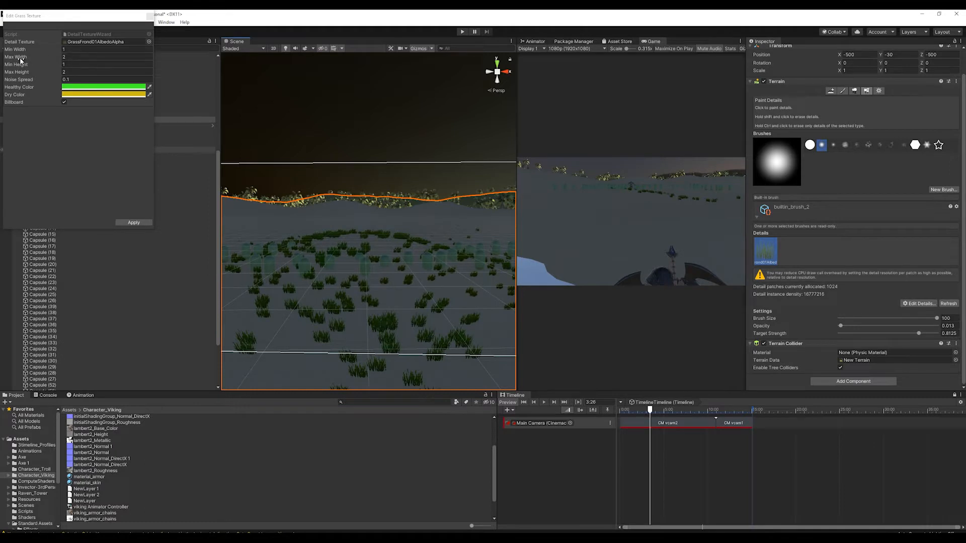
# Set the grass to min width 0.36, max width 1.52, min height 0.11, max height 1.06 and noise spread 0.39
pyautogui.moveTo(20, 65); pyautogui.dragTo(964, 78)
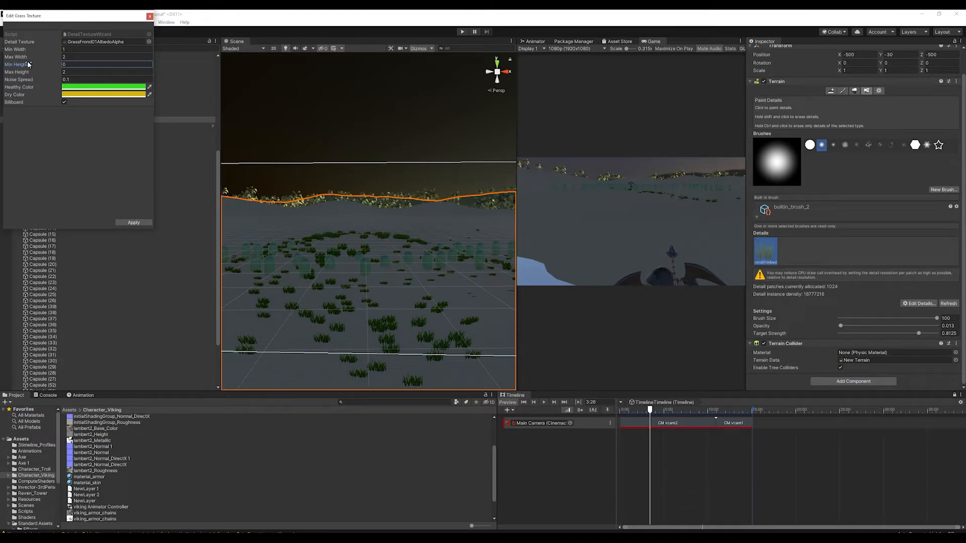
pyautogui.moveTo(25, 66)
pyautogui.mouseDown()
pyautogui.moveTo(13, 74)
pyautogui.moveTo(27, 79)
pyautogui.mouseUp()
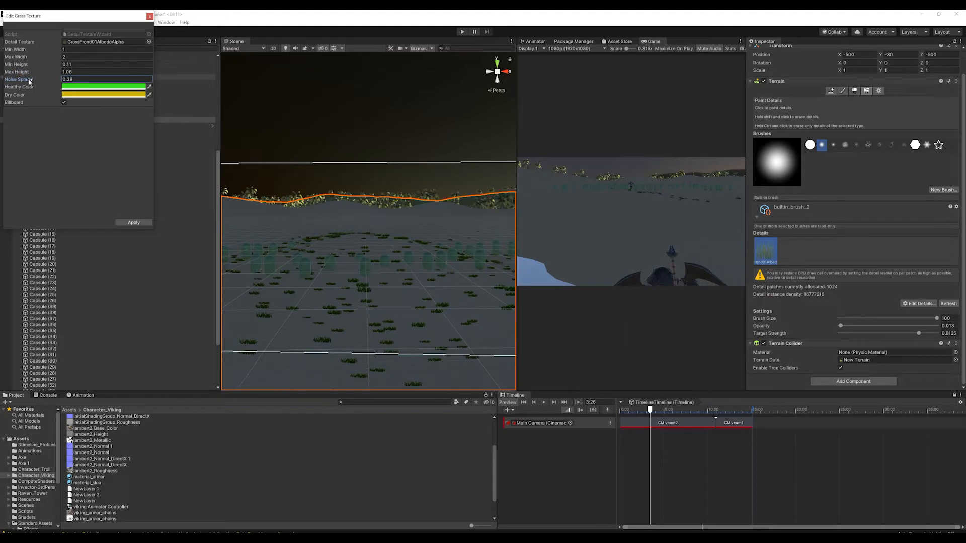
pyautogui.moveTo(23, 58); pyautogui.dragTo(11, 60)
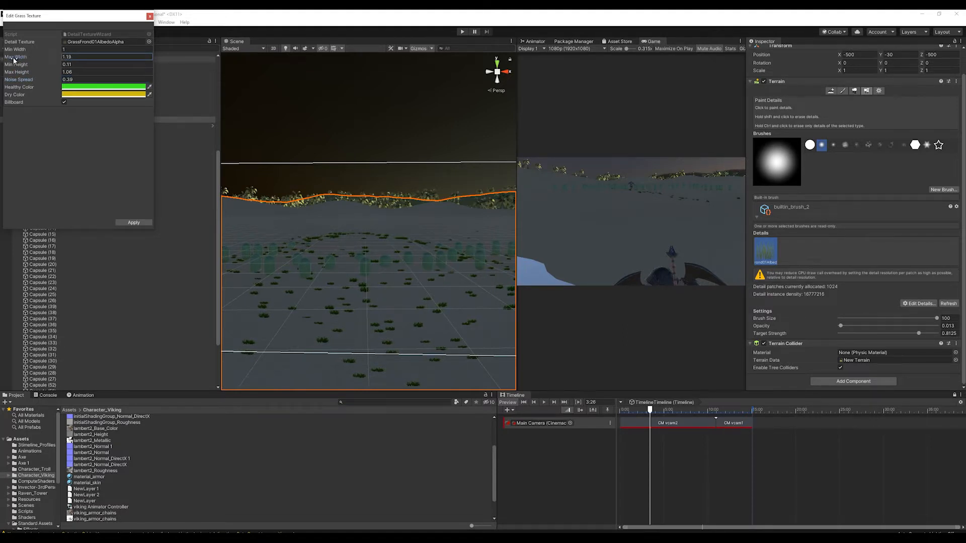
pyautogui.moveTo(14, 50); pyautogui.dragTo(8, 52)
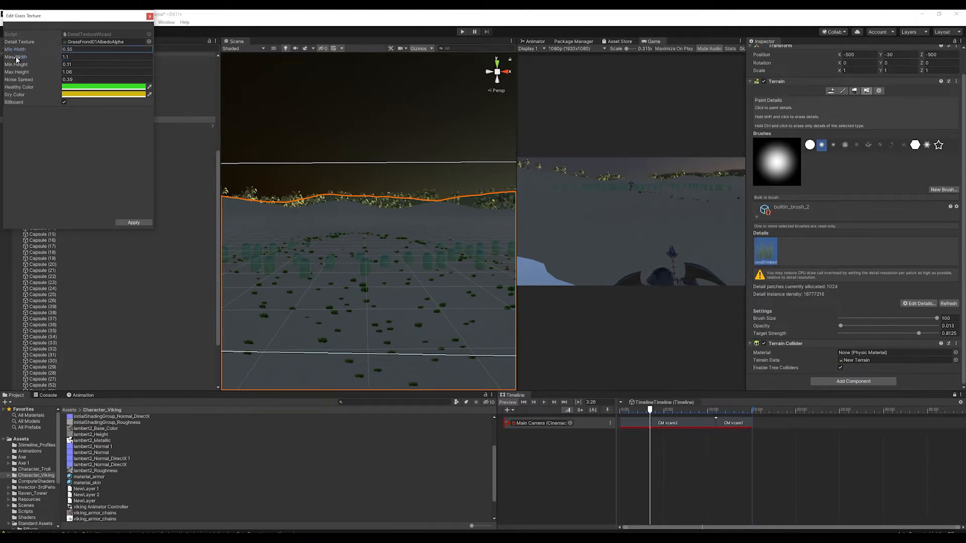
pyautogui.click(20, 58)
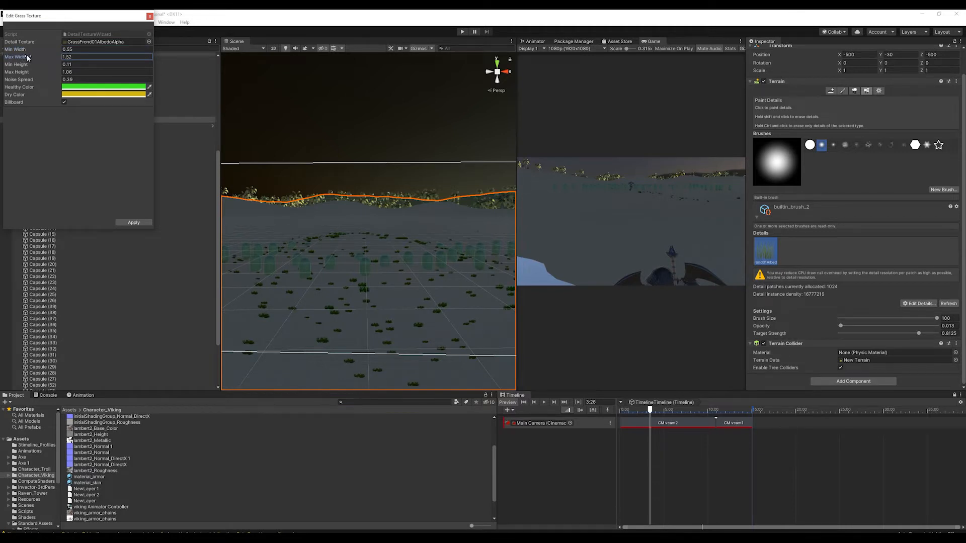
pyautogui.moveTo(21, 50); pyautogui.dragTo(16, 50)
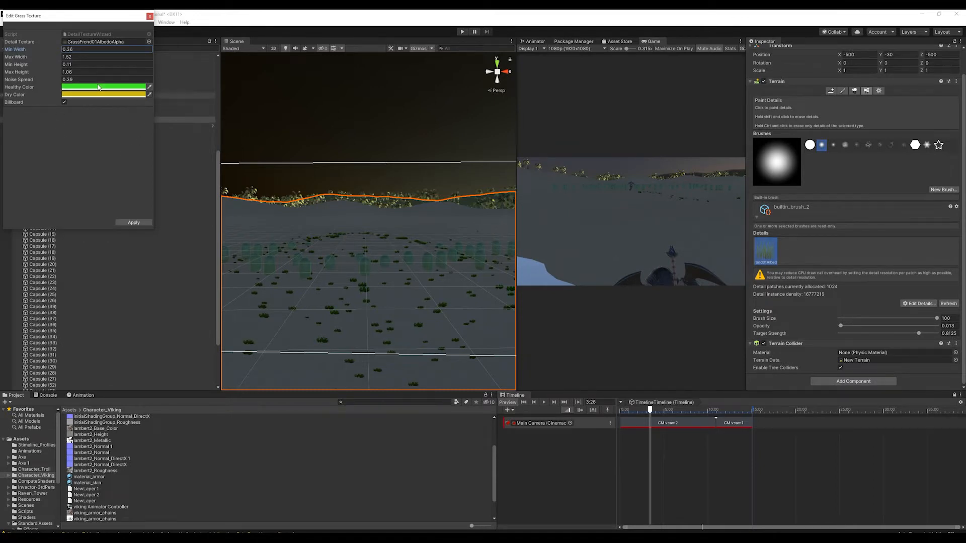
# Turn off Billboard for the grass texture and apply the detail settings
pyautogui.click(64, 102)
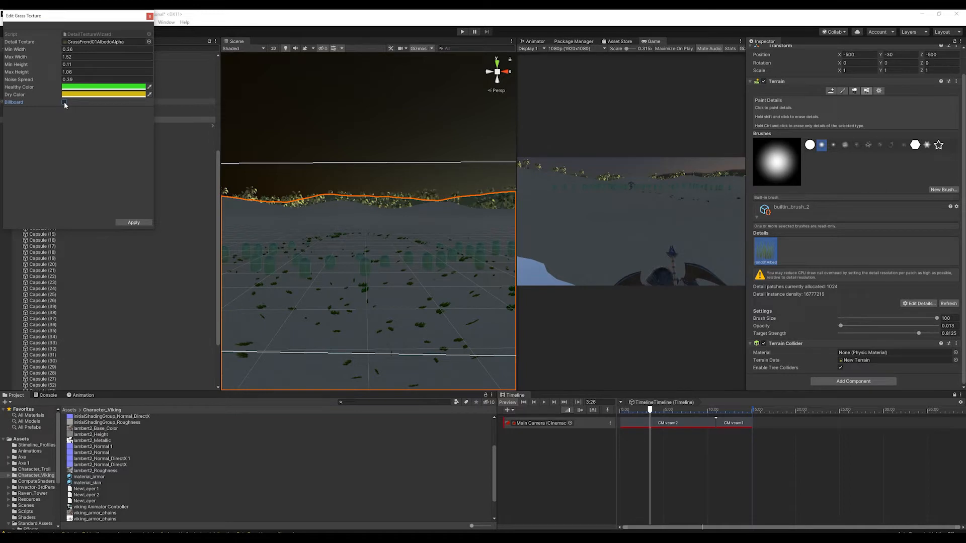
pyautogui.click(64, 102)
pyautogui.click(65, 102)
pyautogui.click(134, 223)
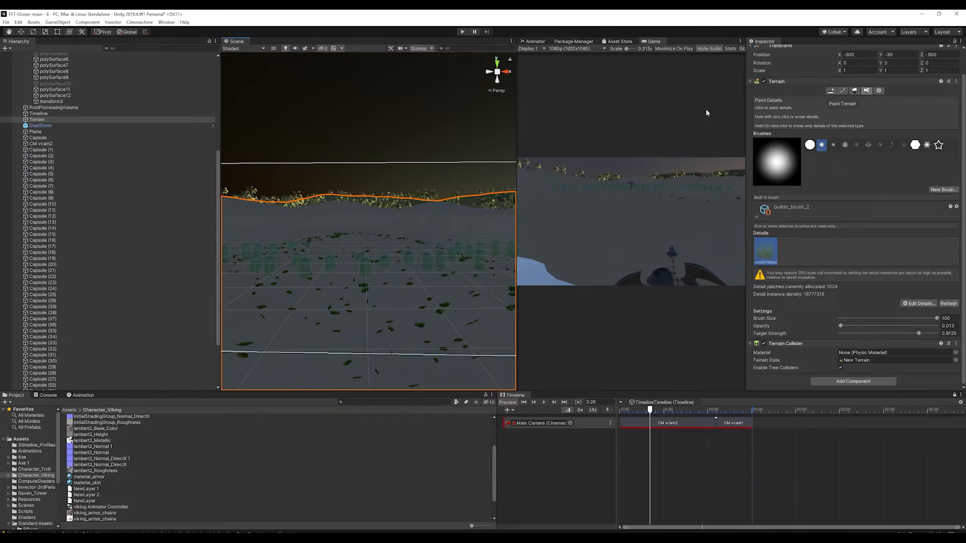
# Create empty objects from the selection Capsule (1) through Capsule (40), and move one GameObject to the hierarchy root above Capsule (1)
pyautogui.click(40, 143)
pyautogui.click(41, 149)
pyautogui.scroll(-3, 78, 233)
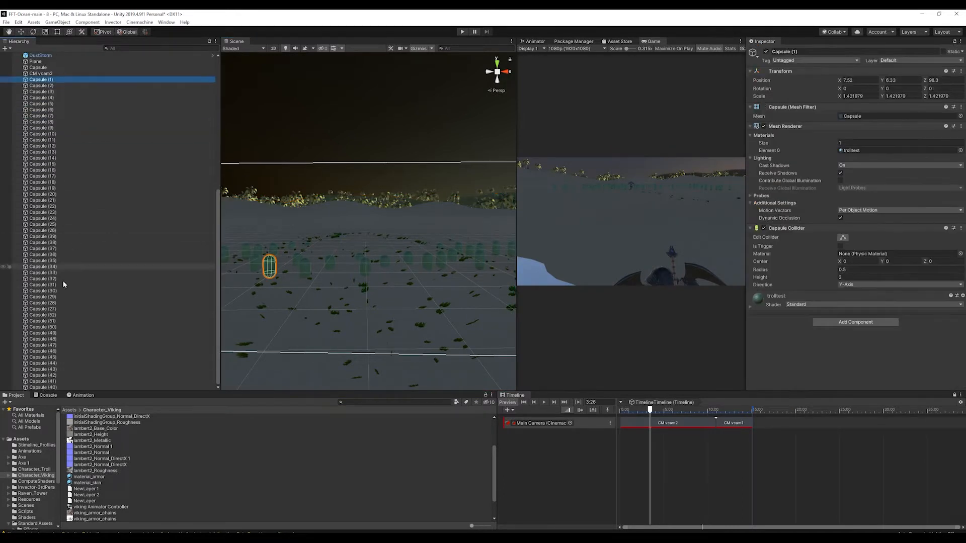
pyautogui.keyDown('shift'); pyautogui.click(66, 385); pyautogui.keyUp('shift')
pyautogui.scroll(10, 55, 316)
pyautogui.scroll(-3, 55, 318)
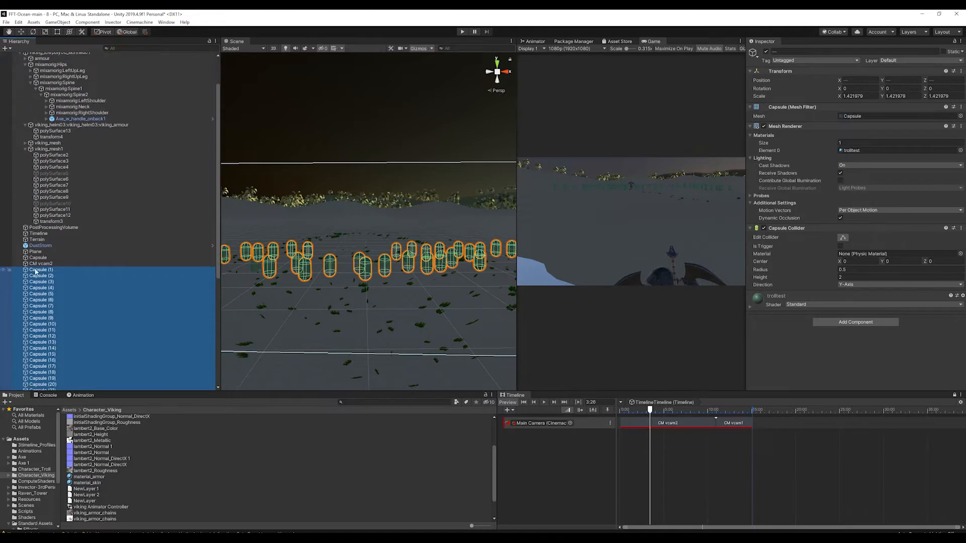
pyautogui.rightClick(36, 271)
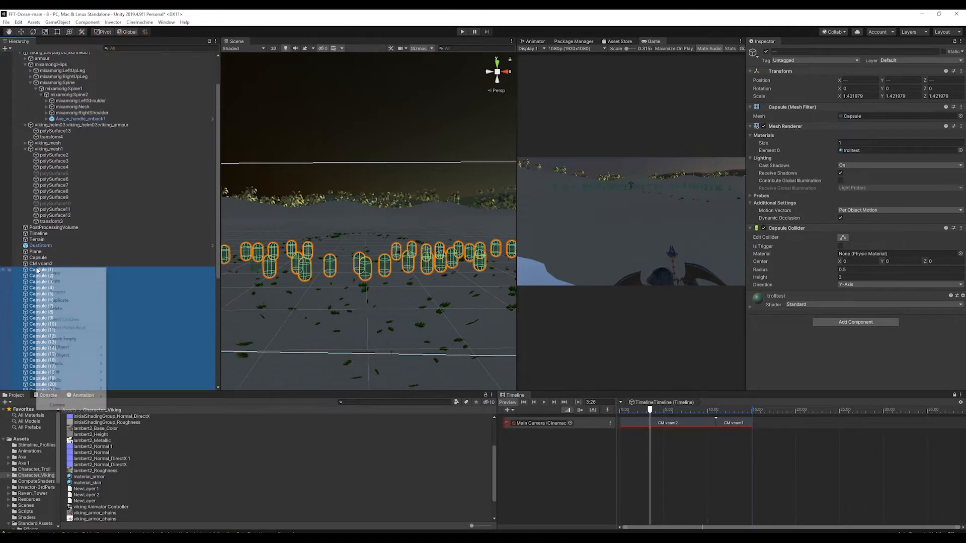
pyautogui.click(70, 339)
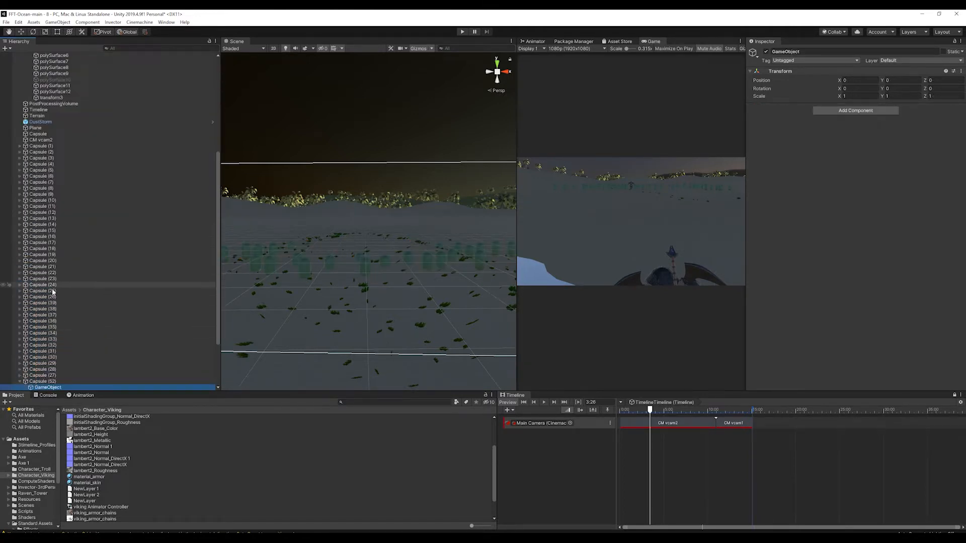
pyautogui.moveTo(46, 383); pyautogui.dragTo(49, 146)
# Parent Capsule (1) through Capsule (40) under the root-level GameObject and collapse the group
pyautogui.click(45, 152)
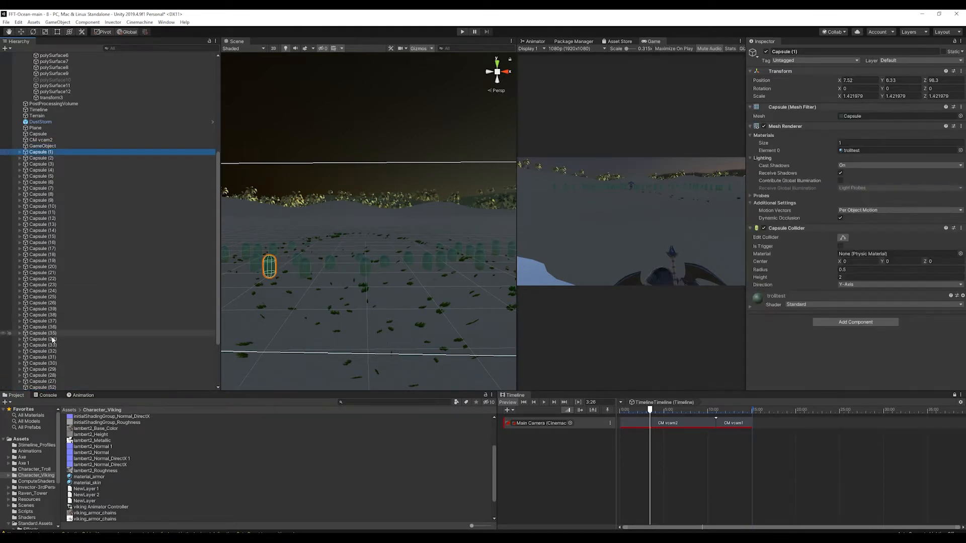
pyautogui.scroll(-3, 44, 370)
pyautogui.keyDown('shift'); pyautogui.click(43, 381); pyautogui.keyUp('shift')
pyautogui.scroll(6, 46, 259)
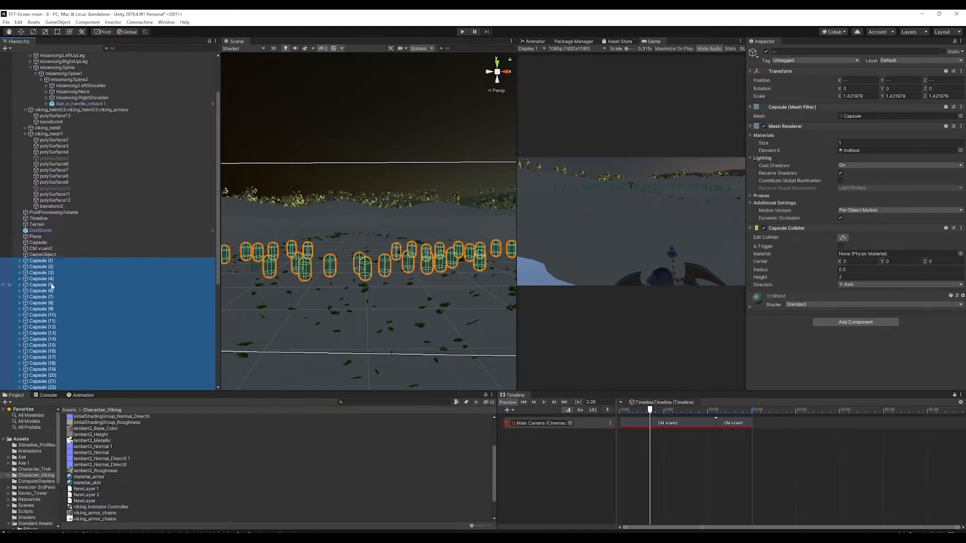
pyautogui.moveTo(47, 260); pyautogui.dragTo(46, 255)
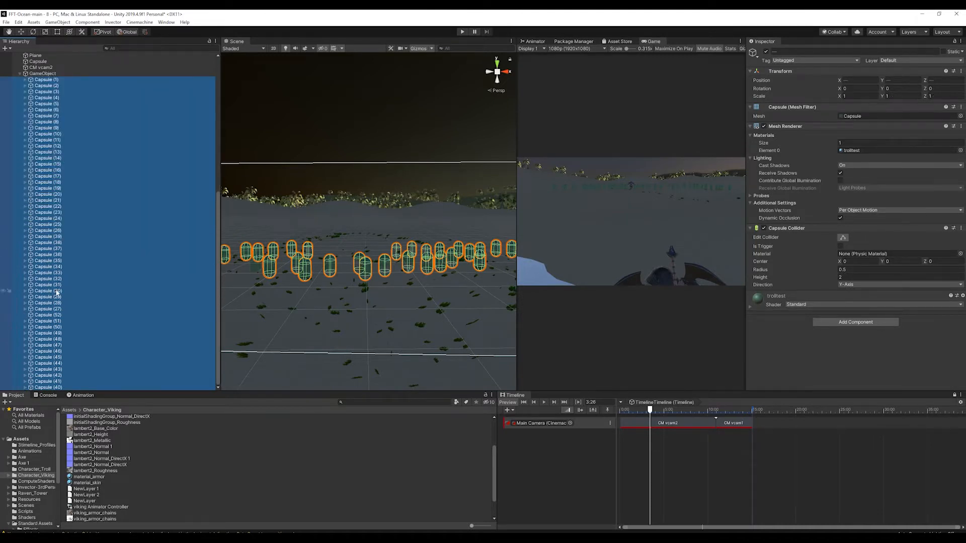
pyautogui.scroll(10, 57, 296)
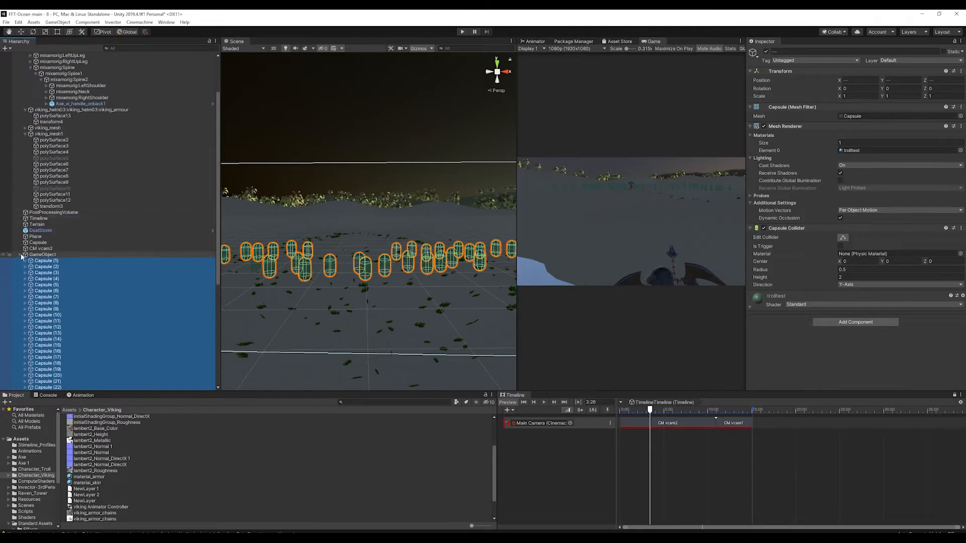
pyautogui.click(20, 255)
# Rename the capsules' parent object to GOBLIN ARMY
pyautogui.click(49, 315)
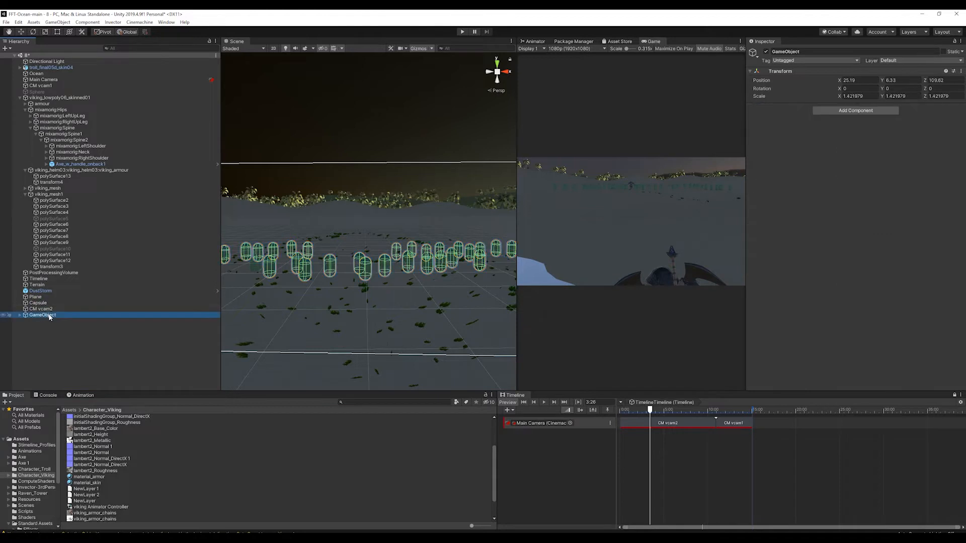
pyautogui.click(51, 316)
pyautogui.write('GO')
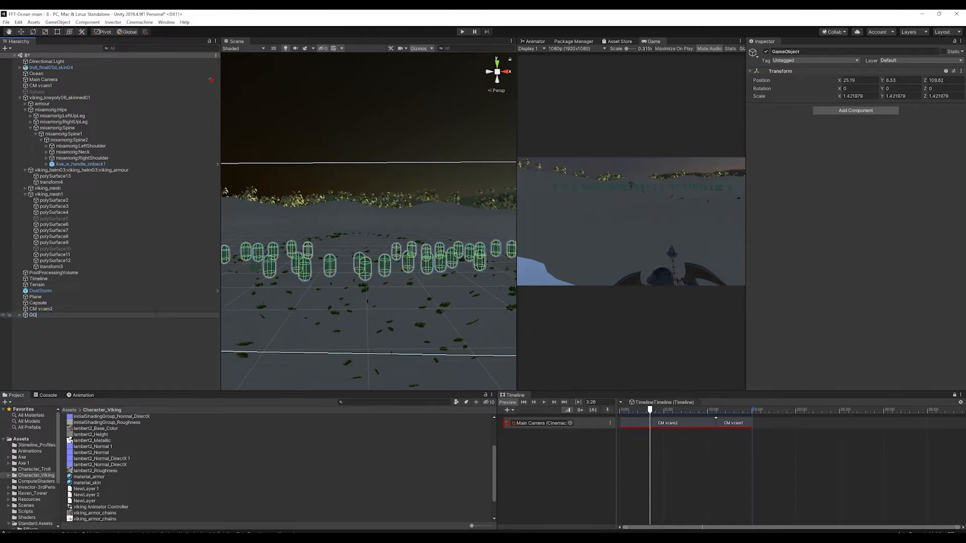
pyautogui.write('BLIN ARMY')
pyautogui.press('Return')
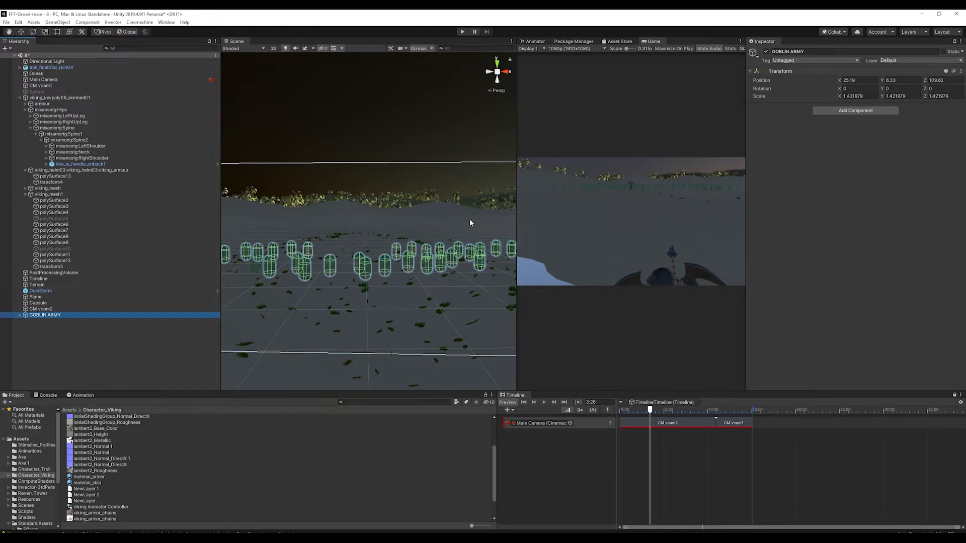
# Preview the cinematic in play mode to check the ocean and the troll army shots
pyautogui.click(463, 31)
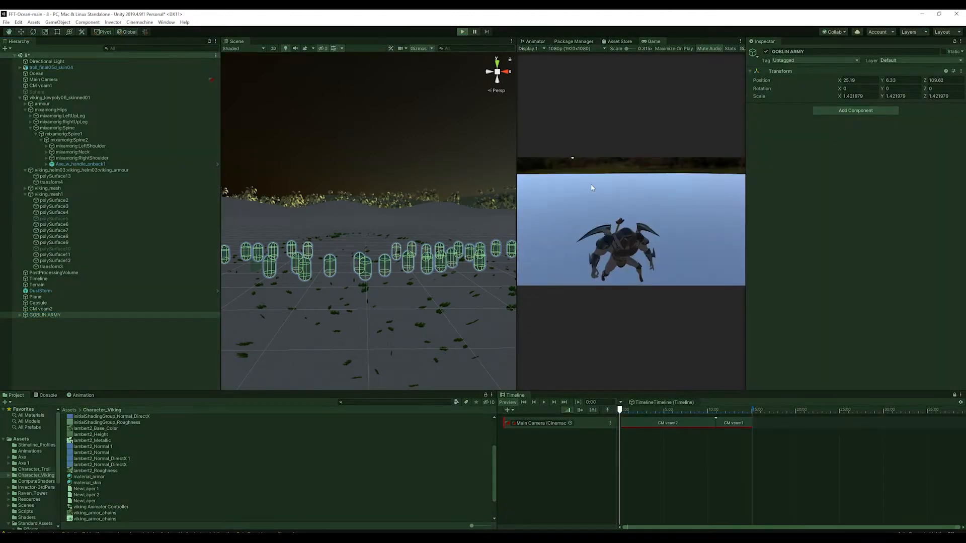
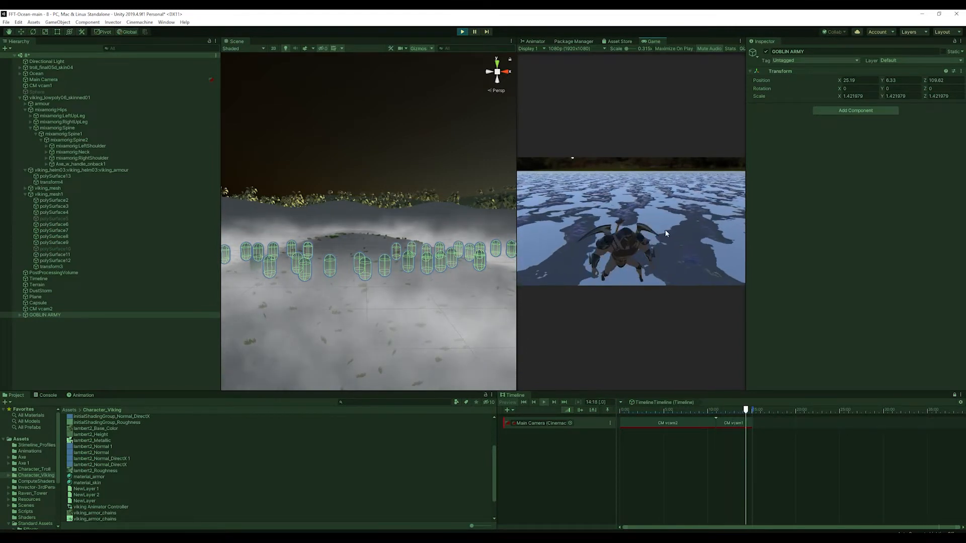
pyautogui.click(462, 31)
# Compare the Ocean and Ocean 1 materials and assign Ocean 1 as the Ocean object's Ocean Material
pyautogui.click(56, 74)
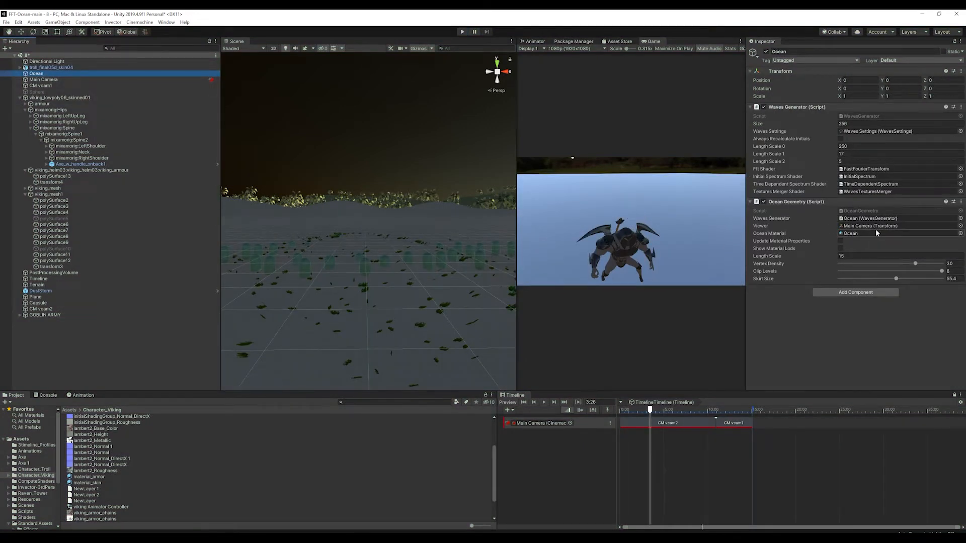
pyautogui.click(851, 233)
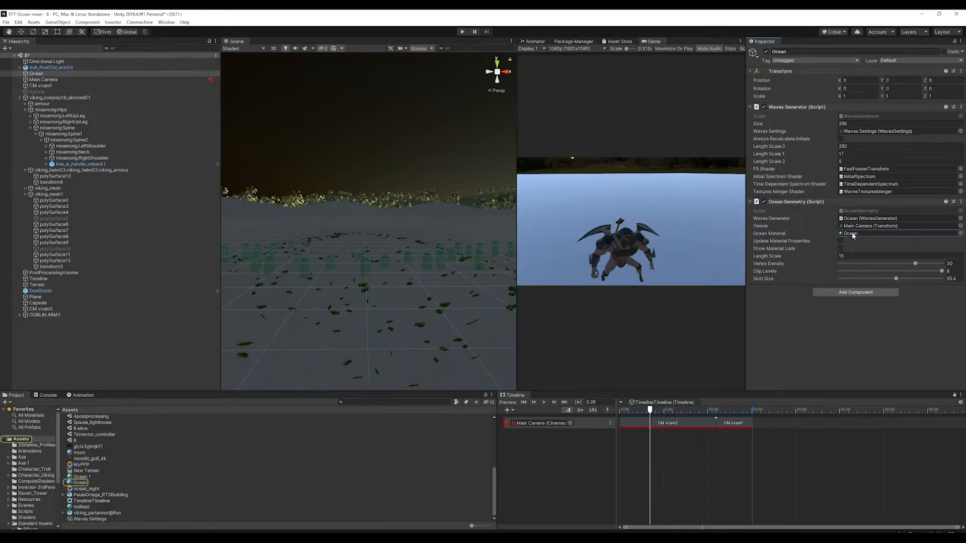
pyautogui.click(81, 483)
pyautogui.click(83, 477)
pyautogui.click(83, 483)
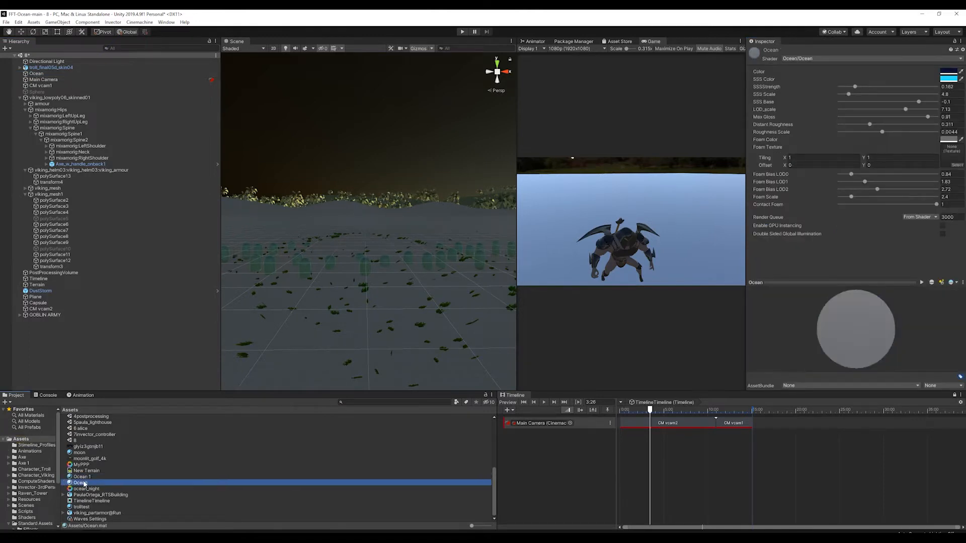
pyautogui.click(83, 477)
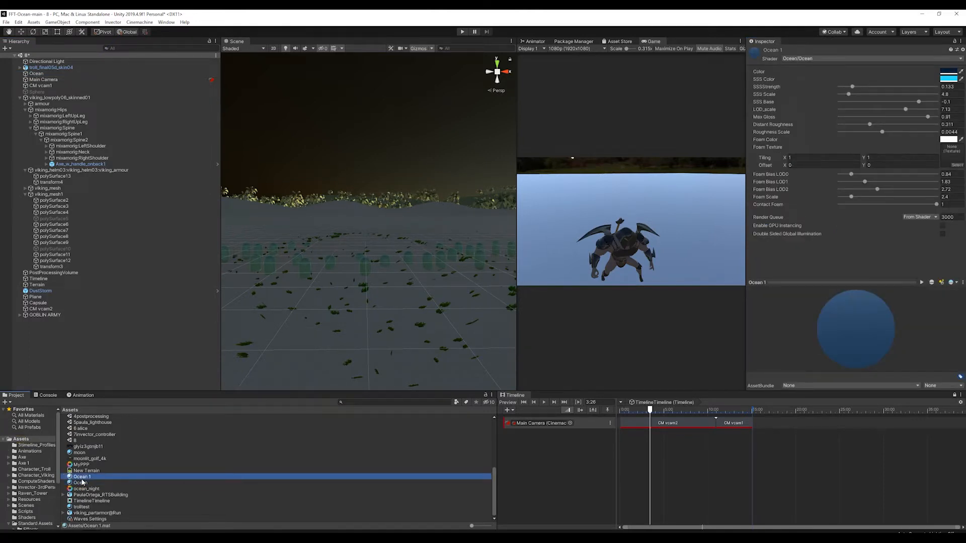
pyautogui.click(83, 483)
pyautogui.click(81, 477)
pyautogui.click(83, 74)
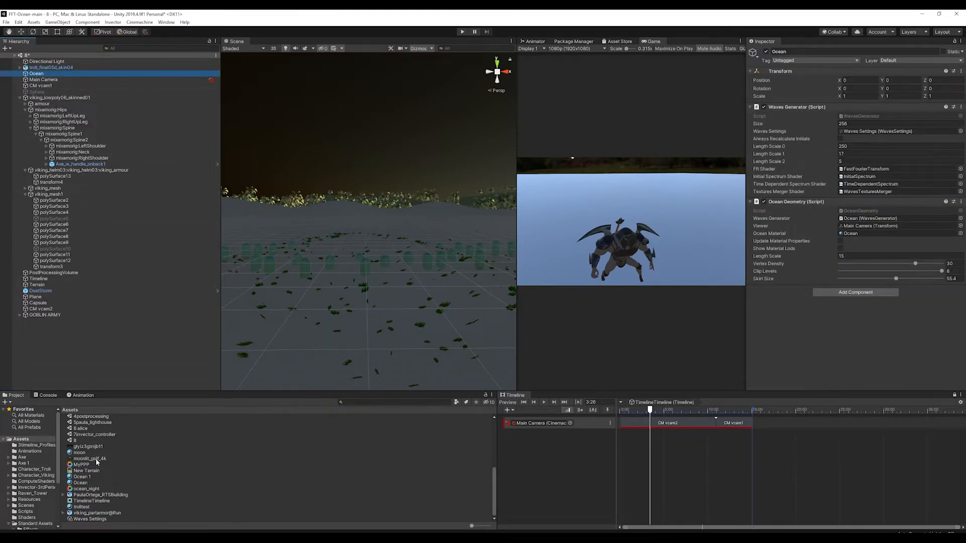
pyautogui.moveTo(81, 479); pyautogui.dragTo(866, 235)
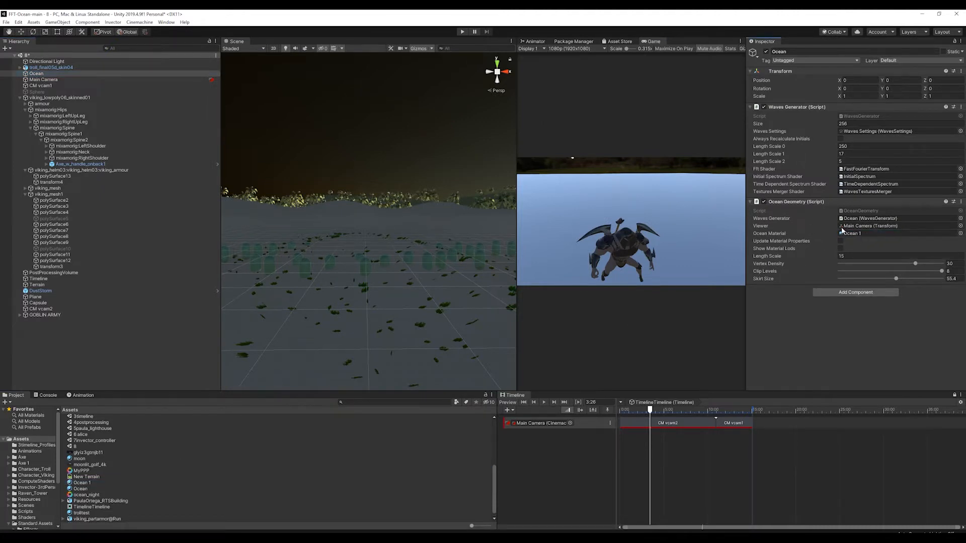
# Preview the cinematic in play mode and toggle DustStorm off and on to compare the ocean and army shots with and without it
pyautogui.click(850, 227)
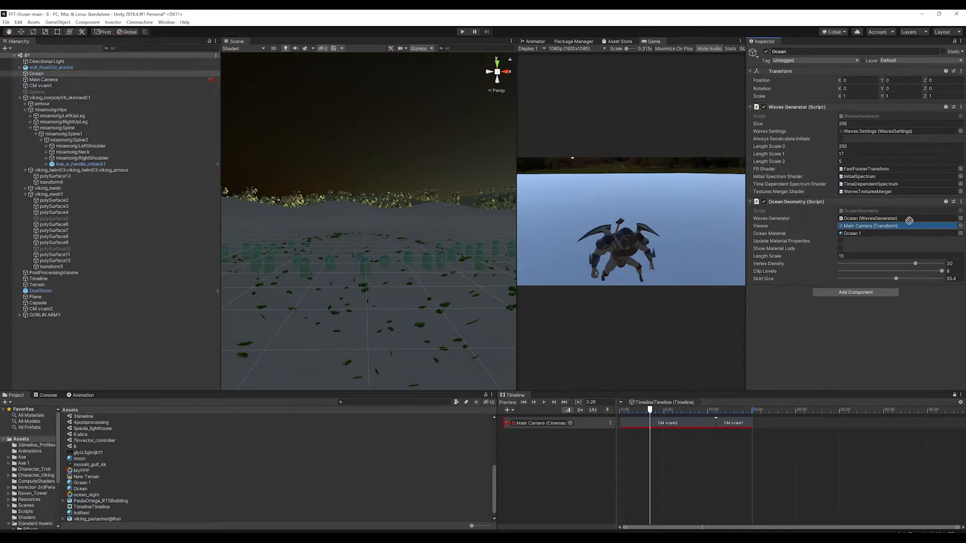
pyautogui.moveTo(869, 226); pyautogui.dragTo(871, 228)
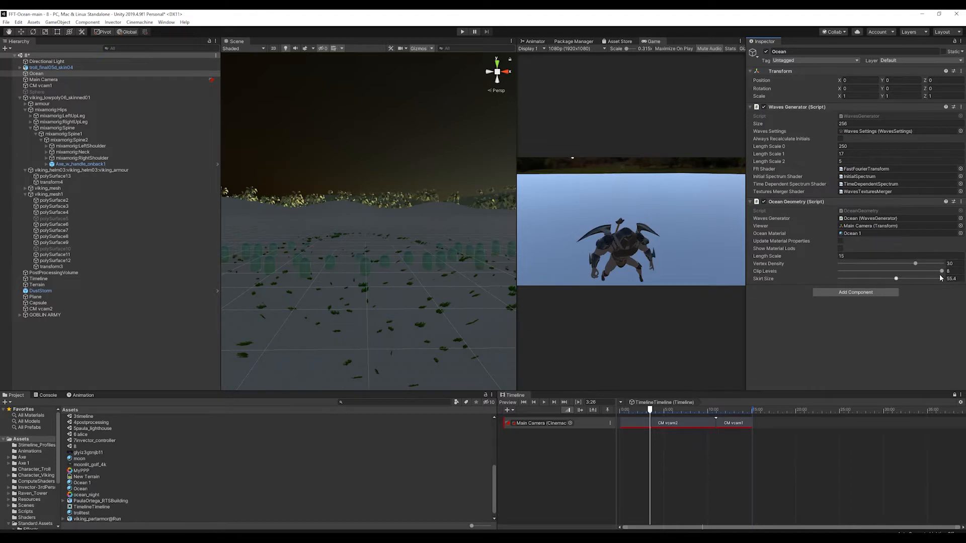
pyautogui.click(462, 32)
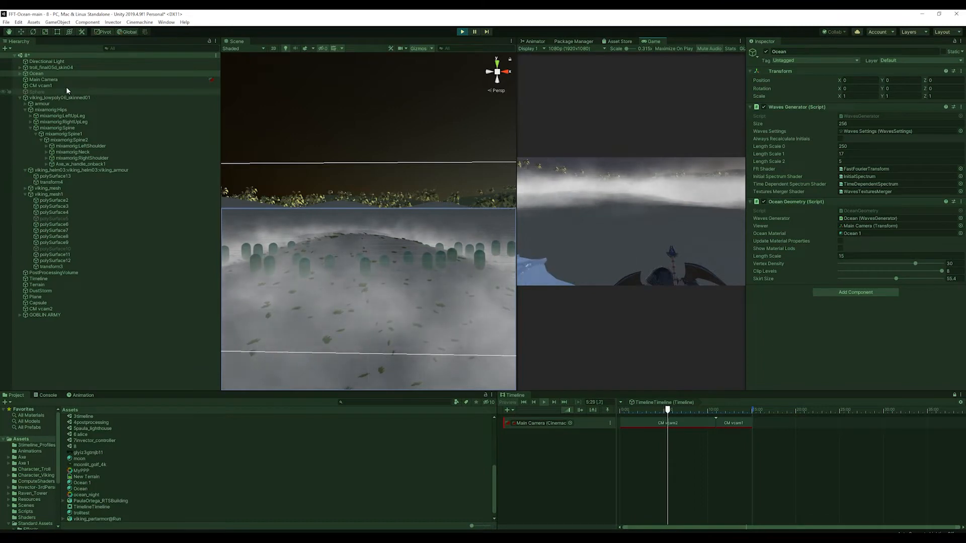
pyautogui.click(47, 291)
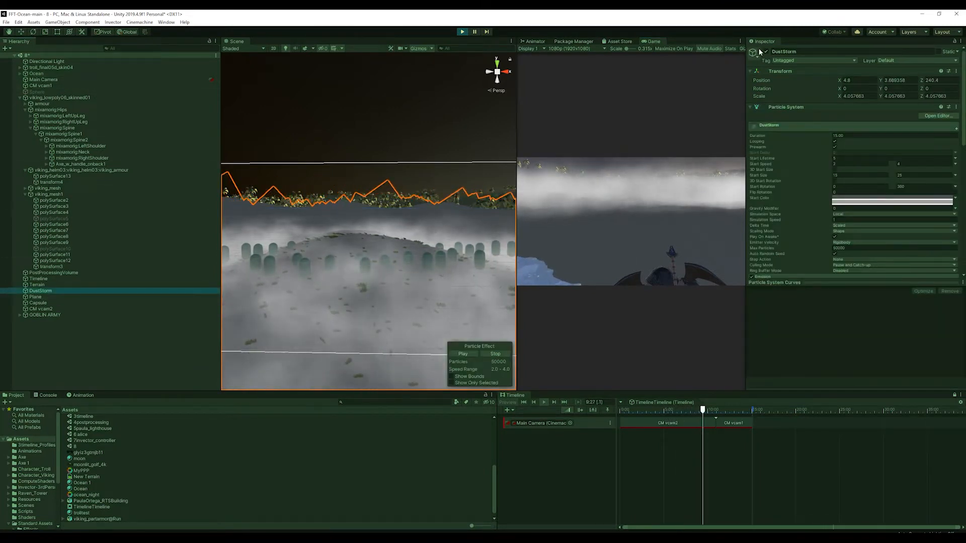
pyautogui.click(766, 52)
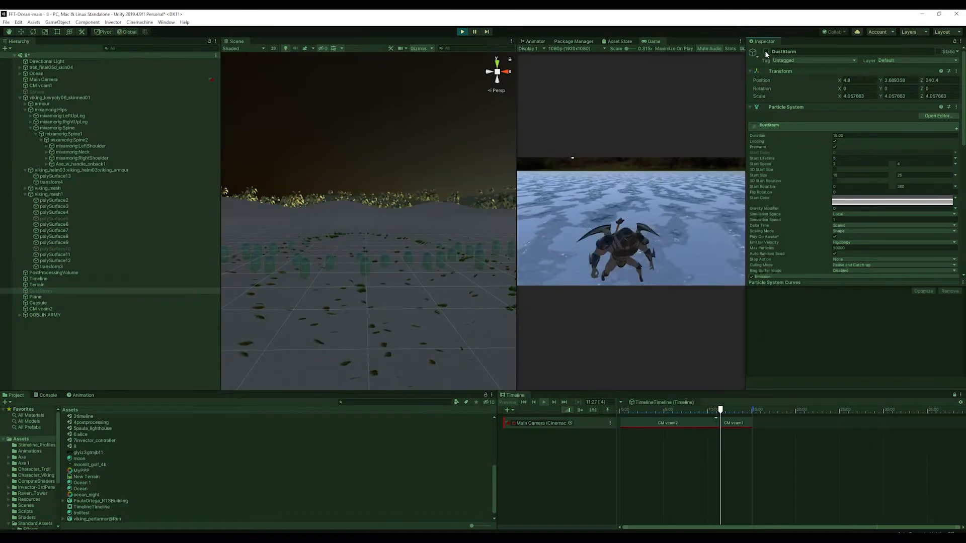
pyautogui.click(766, 51)
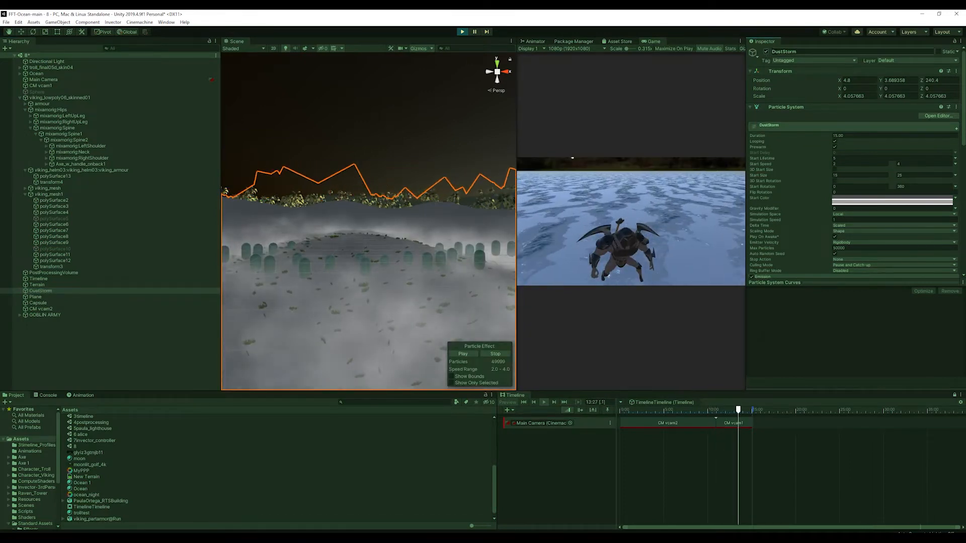
pyautogui.hotkey('ctrl', 'p')
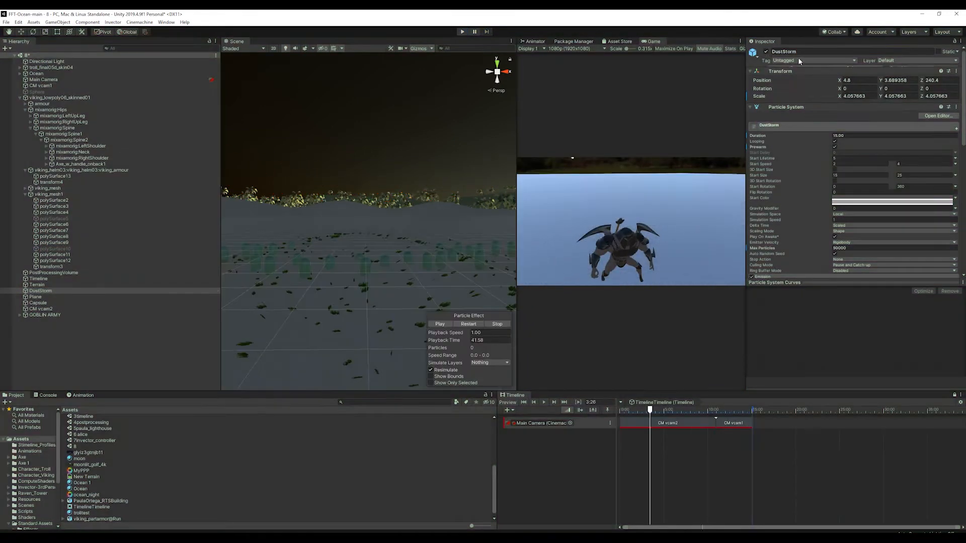
# Rename the DustStorm particle object to Fog and duplicate it
pyautogui.write('Fog')
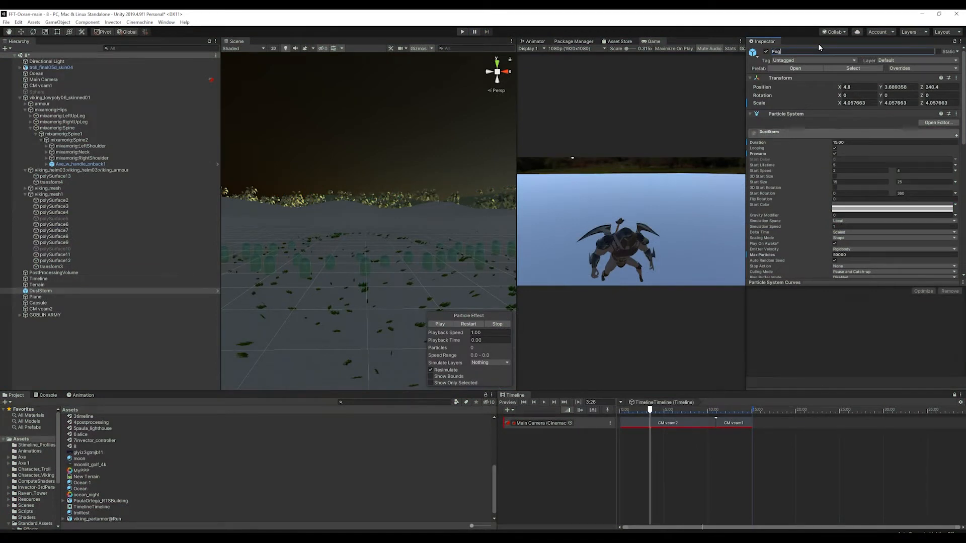
pyautogui.press('Return')
pyautogui.scroll(-5, 376, 244)
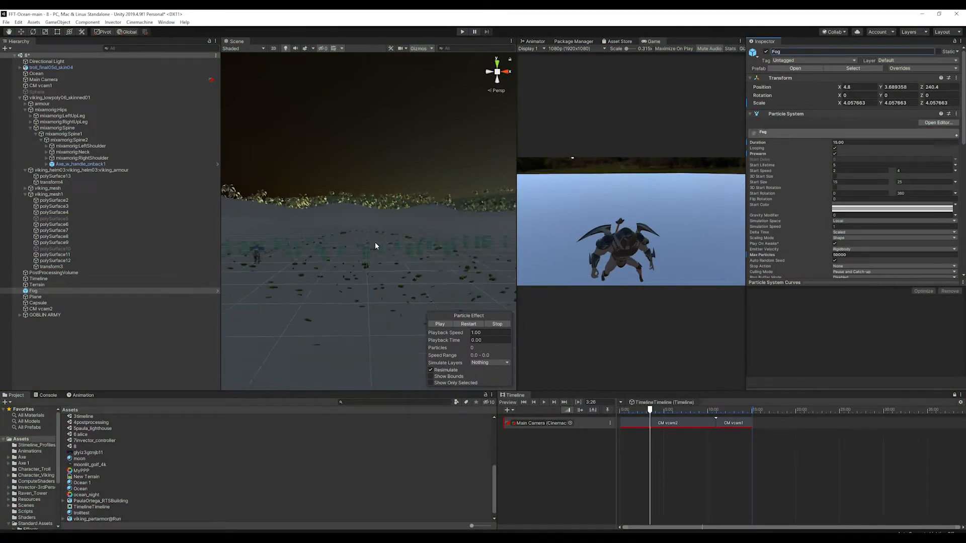
pyautogui.keyDown('alt'); pyautogui.moveTo(377, 245); pyautogui.dragTo(366, 284); pyautogui.keyUp('alt')
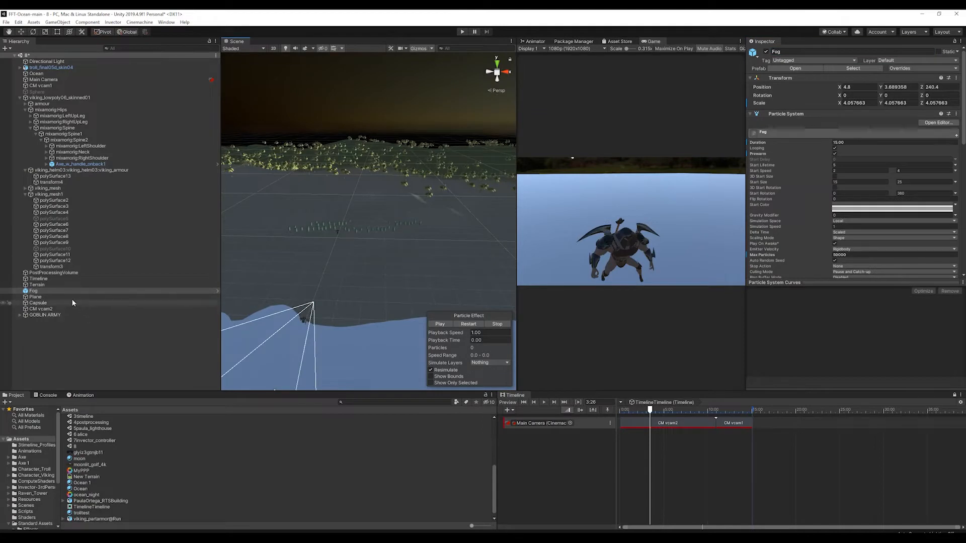
pyautogui.hotkey('ctrl', 'd')
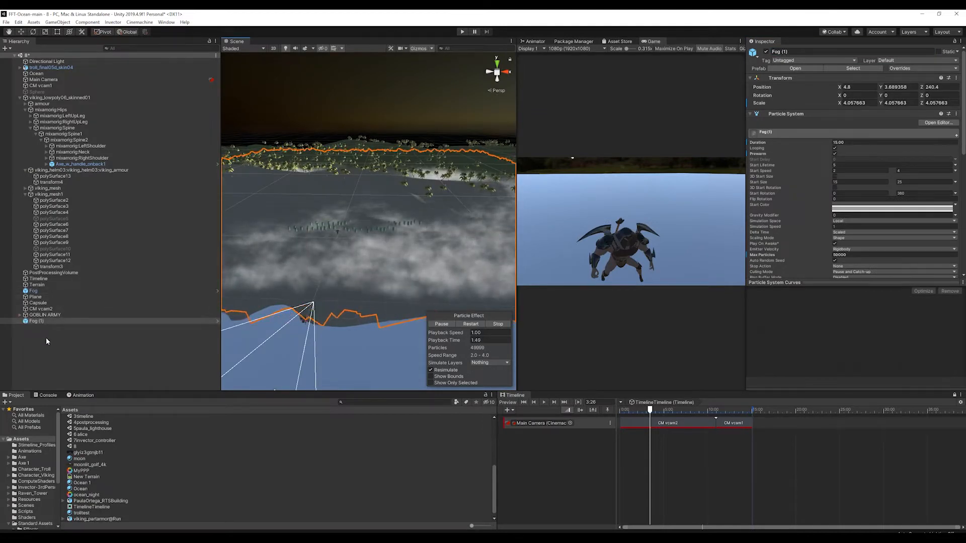
# Raise the Fog (1) duplicate above the terrain to about Y 139.1 and scale it up uniformly to about 20.64
pyautogui.scroll(-3, 332, 256)
pyautogui.press('w')
pyautogui.moveTo(362, 162); pyautogui.dragTo(415, 202)
pyautogui.press('r')
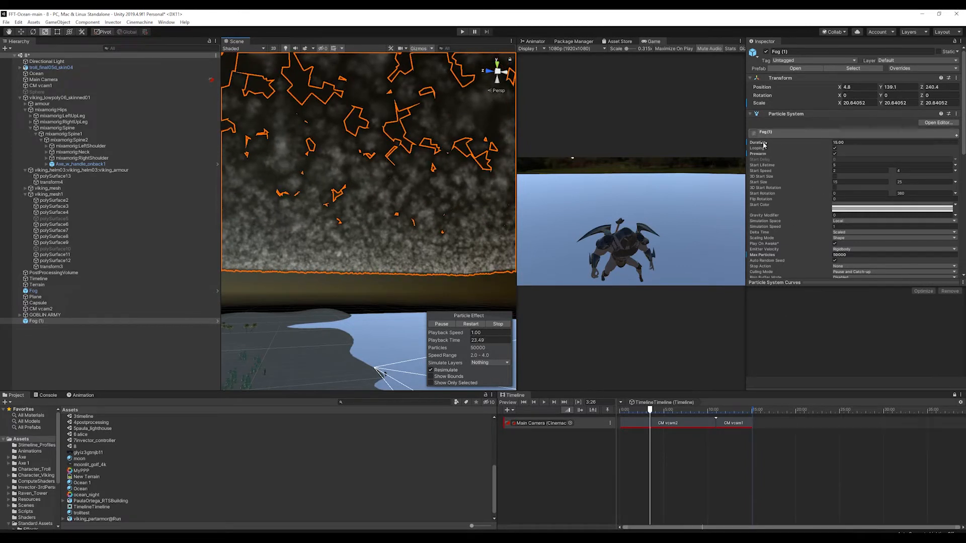
# Set Fog (1)'s particle Duration to 55 and enlarge its Start Size range, with a minimum of 55
pyautogui.click(839, 142)
pyautogui.write('5')
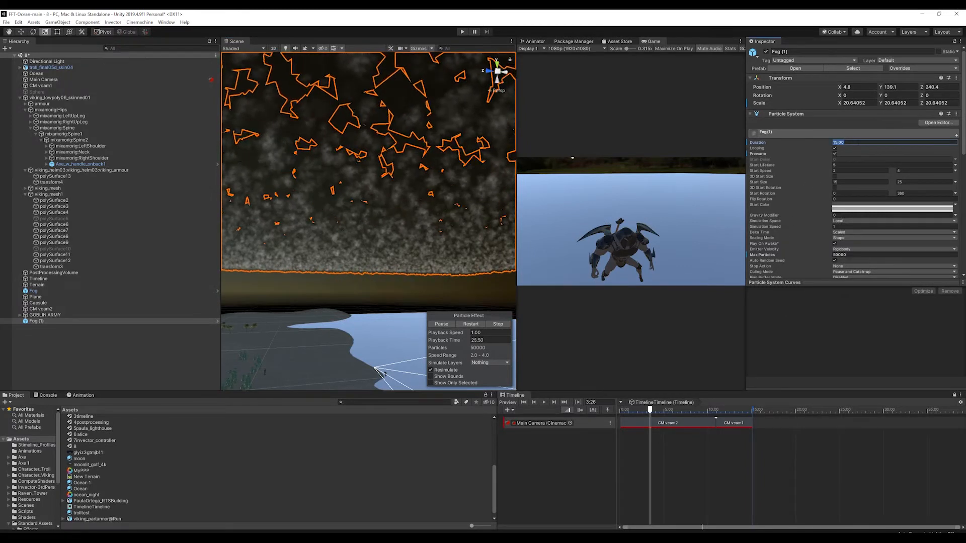
pyautogui.write('5')
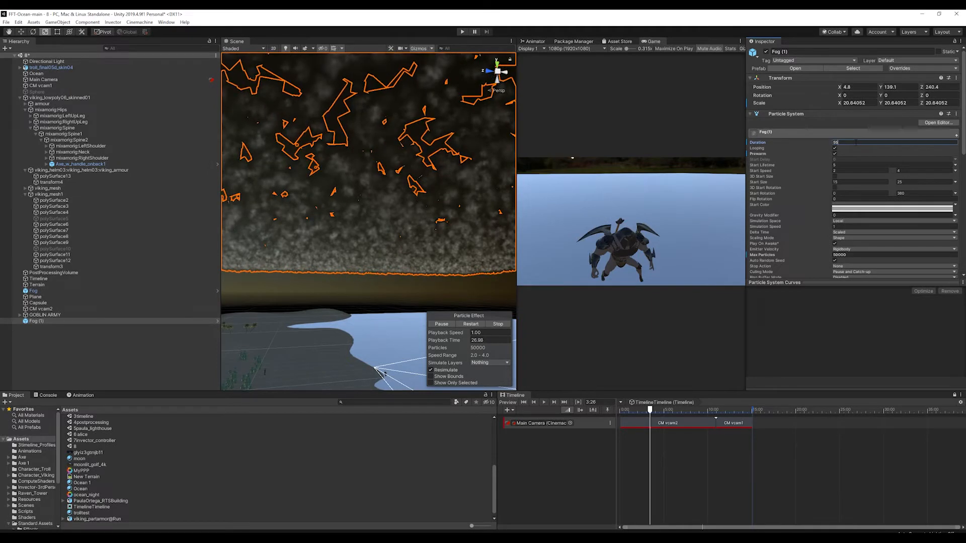
pyautogui.press('Return')
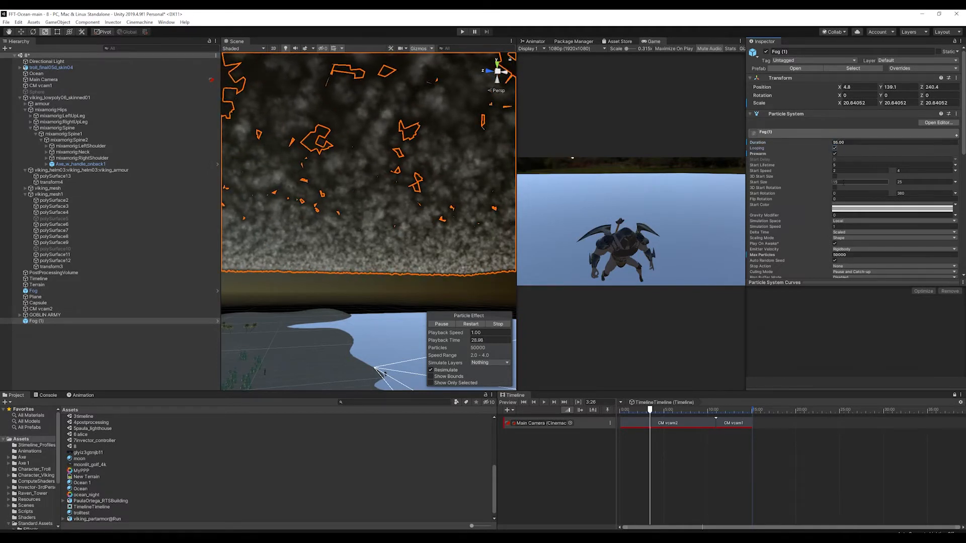
pyautogui.click(843, 182)
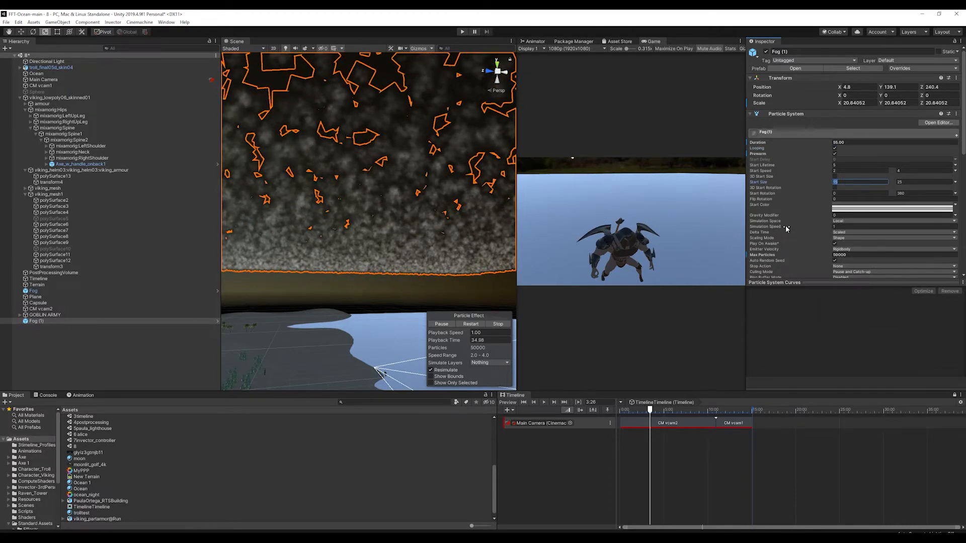
pyautogui.write('5')
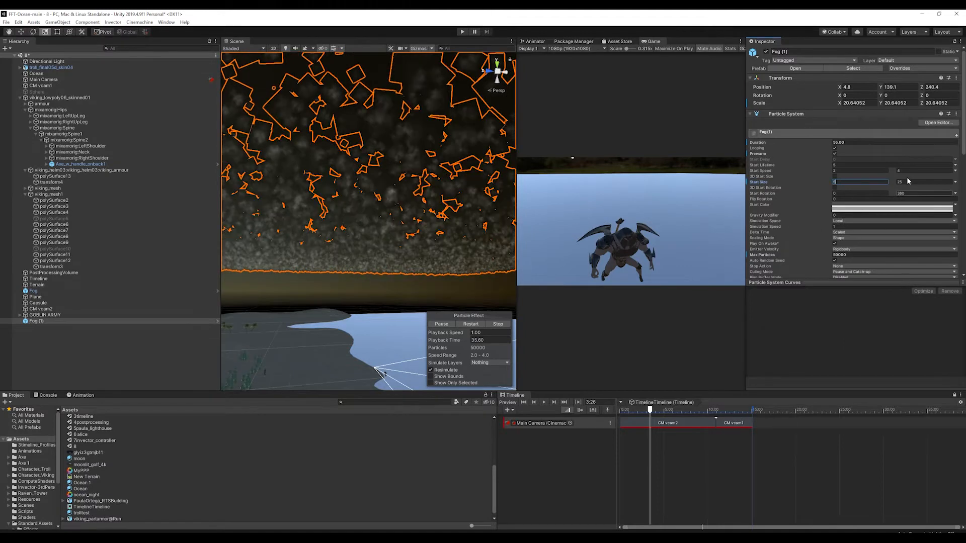
pyautogui.write('5')
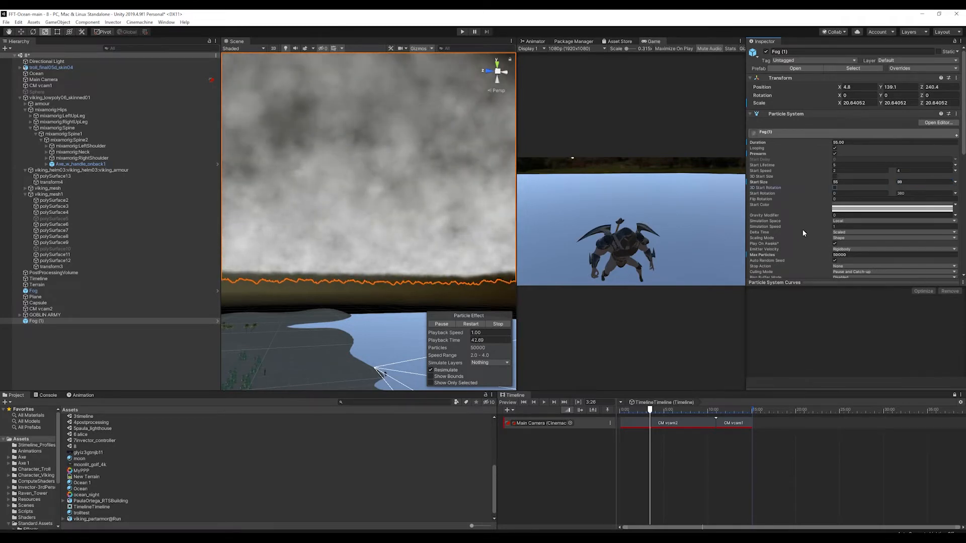
# Set the Emission Rate over Time of Fog (1) to 1000
pyautogui.scroll(-5, 802, 229)
pyautogui.click(833, 148)
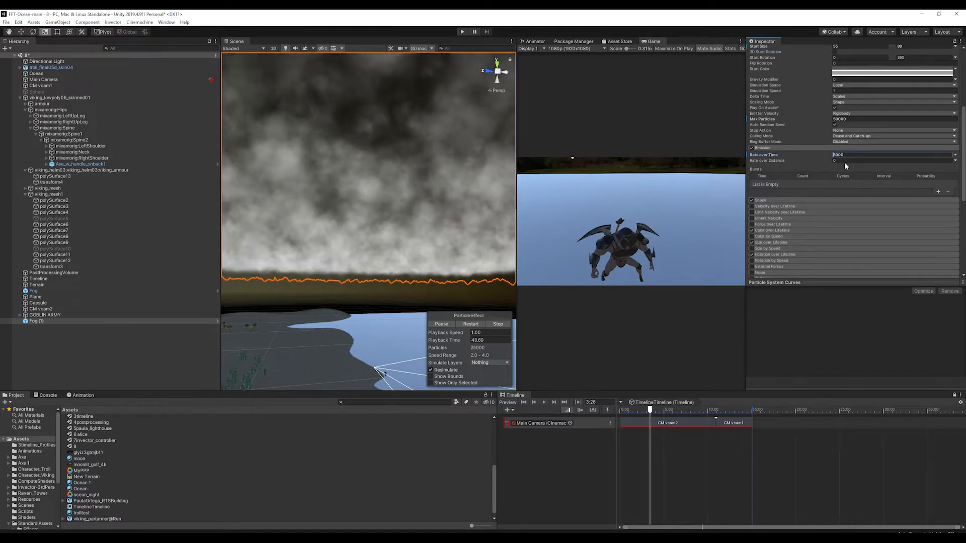
pyautogui.moveTo(837, 155); pyautogui.dragTo(830, 154)
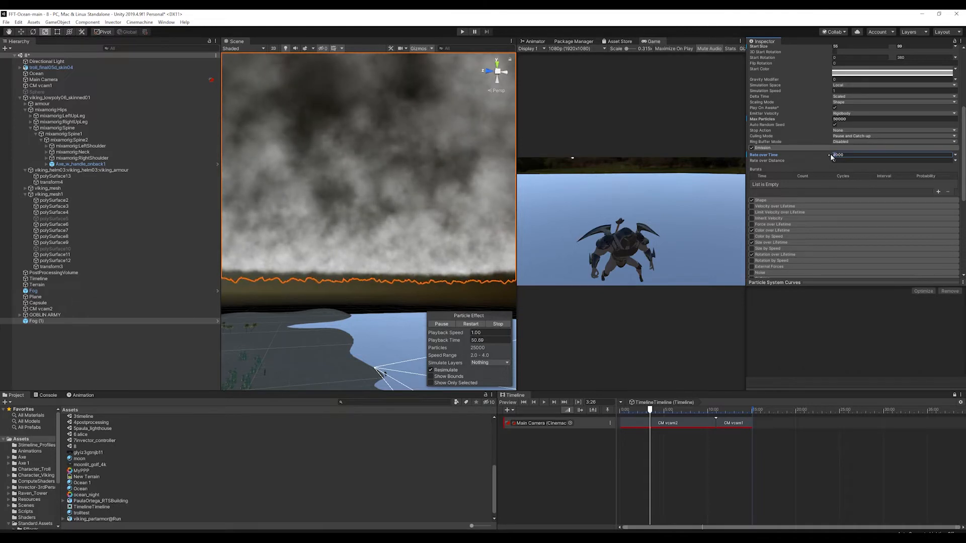
pyautogui.write('1')
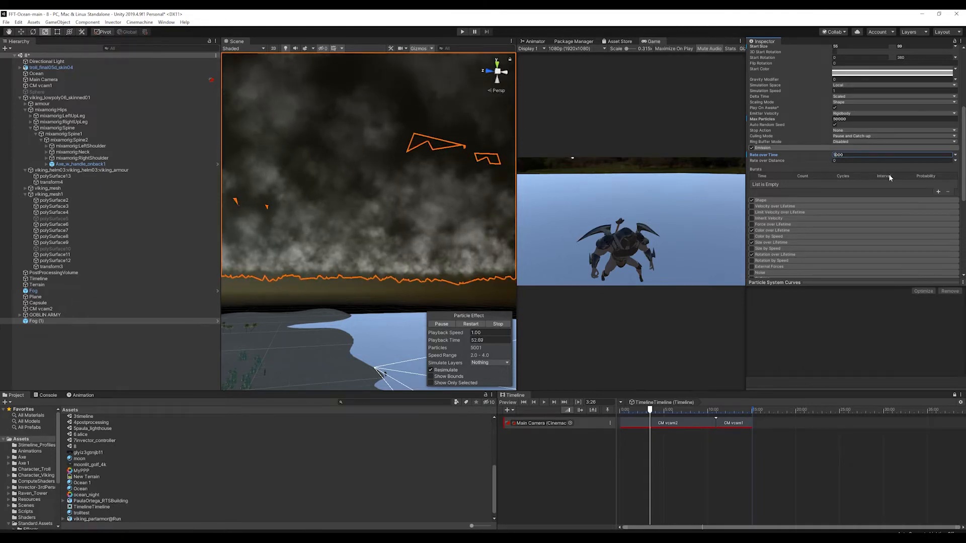
# Slow the Fog (1) particles with a Start Speed between 0.2 and 1 and a Simulation Speed of 0.1
pyautogui.scroll(5, 868, 153)
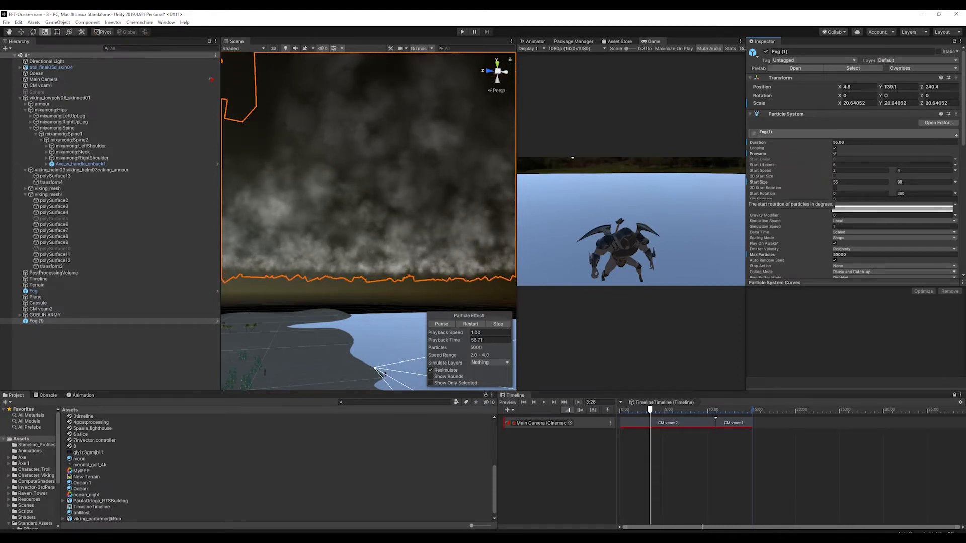
pyautogui.click(859, 170)
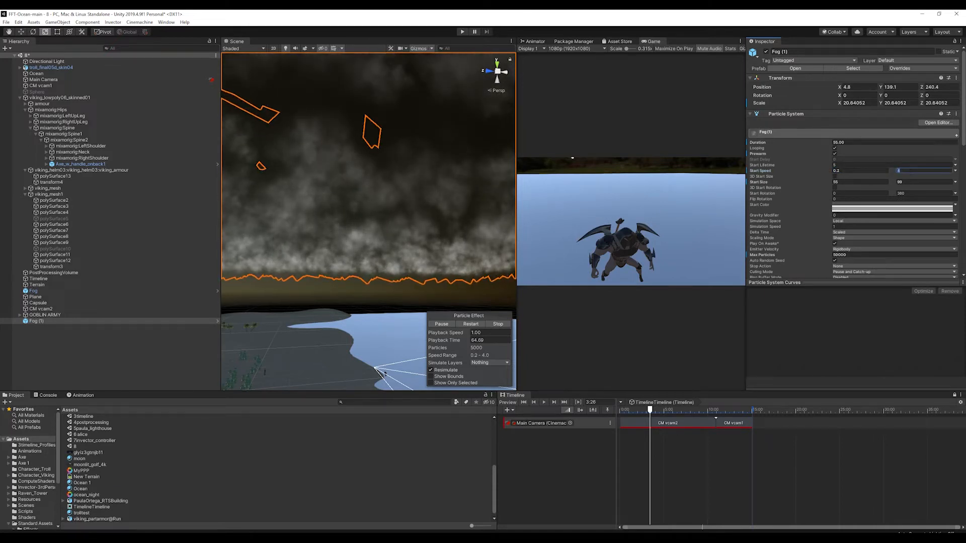
pyautogui.write('1')
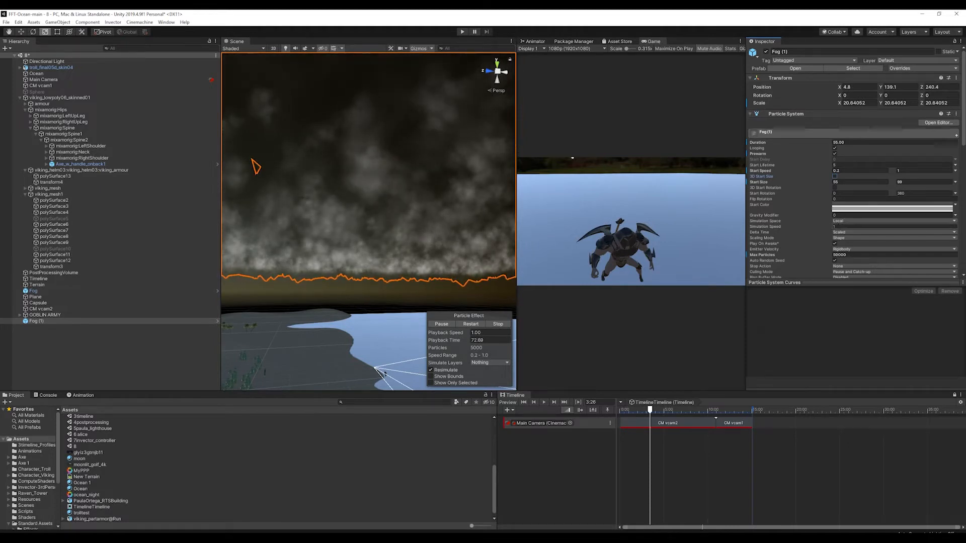
pyautogui.click(837, 227)
pyautogui.write('.2')
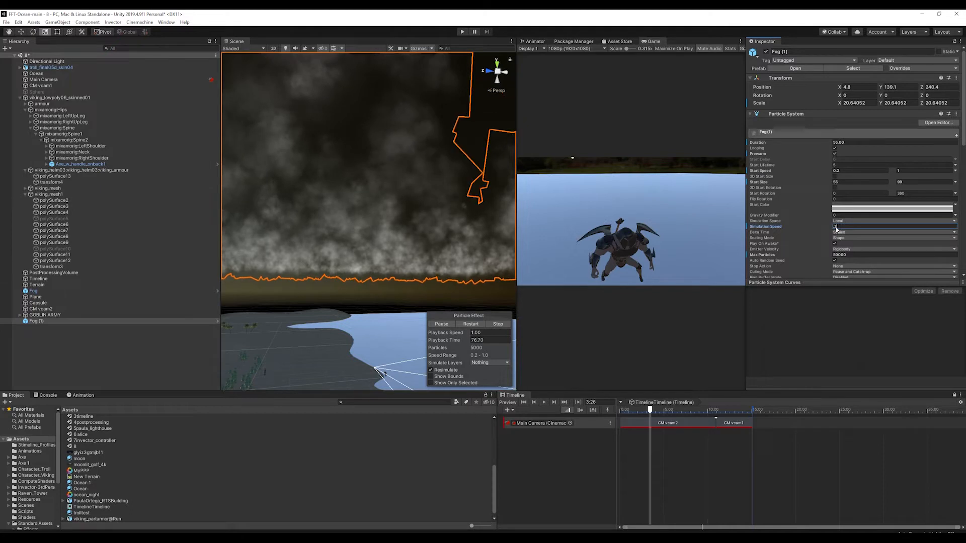
pyautogui.press('BackSpace')
pyautogui.write('1')
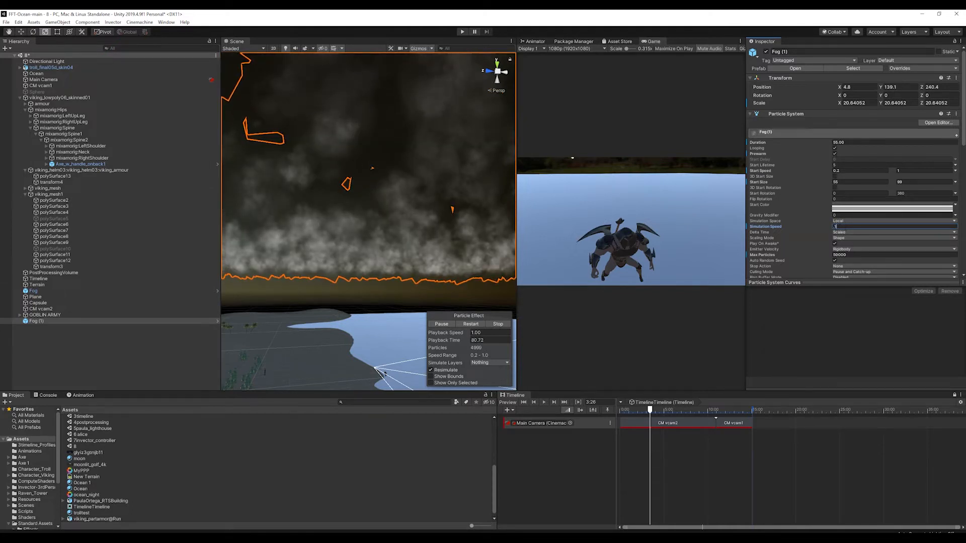
# Set the Rotation over Lifetime Angular Velocity of Fog (1) to range from -6 to 6
pyautogui.scroll(-3, 811, 233)
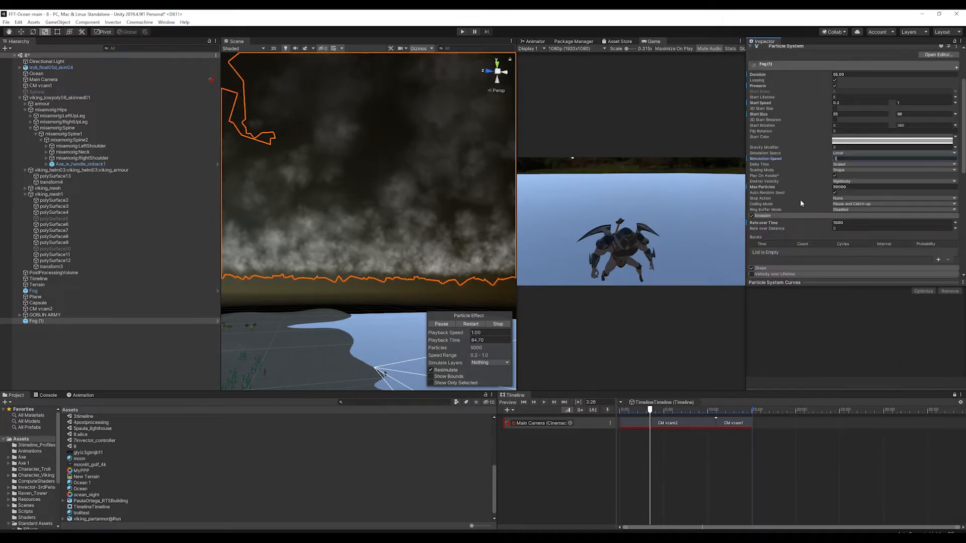
pyautogui.scroll(-3, 801, 216)
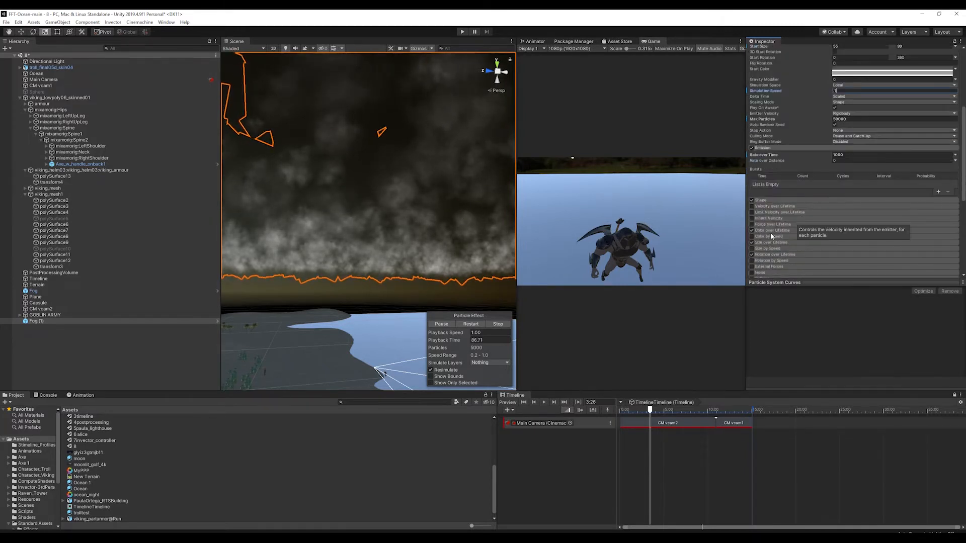
pyautogui.click(772, 254)
pyautogui.scroll(-6, 794, 230)
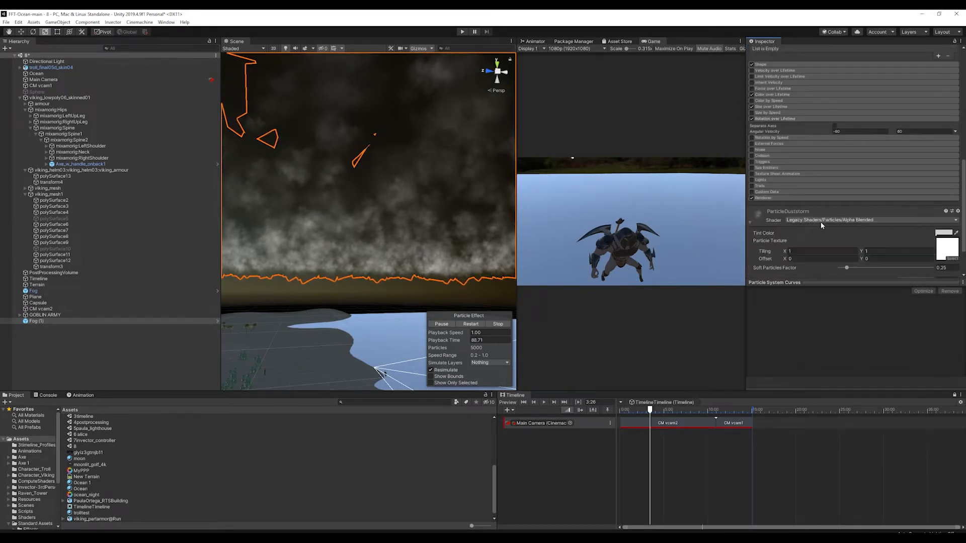
pyautogui.click(852, 133)
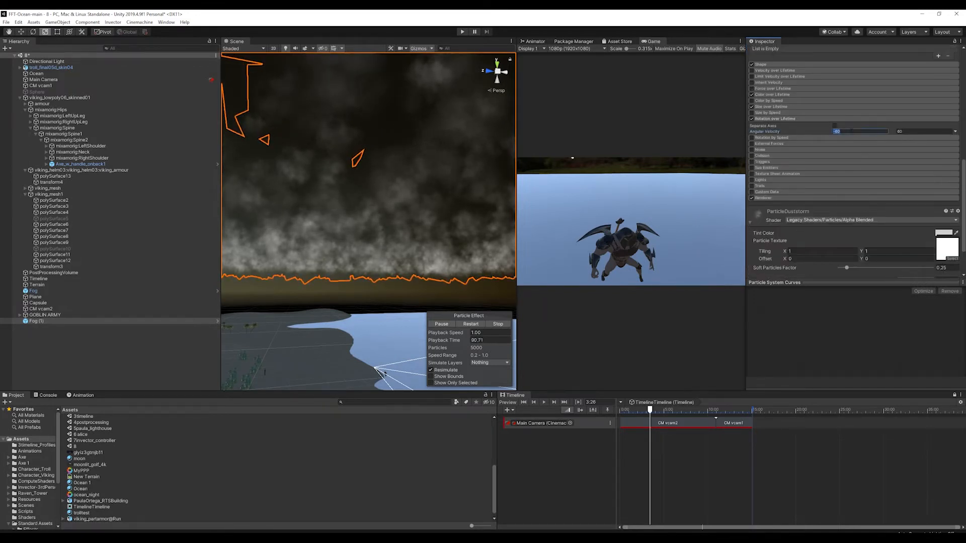
pyautogui.press('BackSpace')
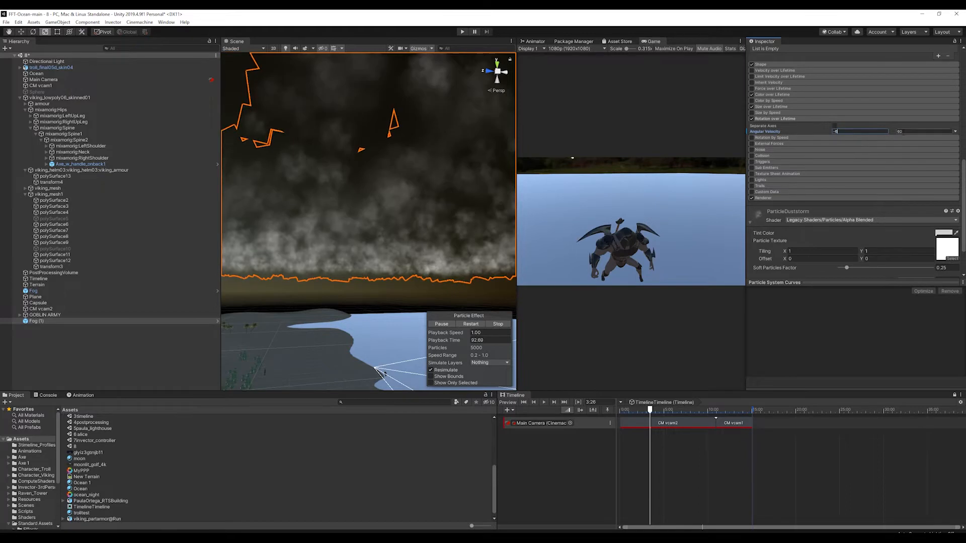
pyautogui.click(900, 132)
pyautogui.write('6')
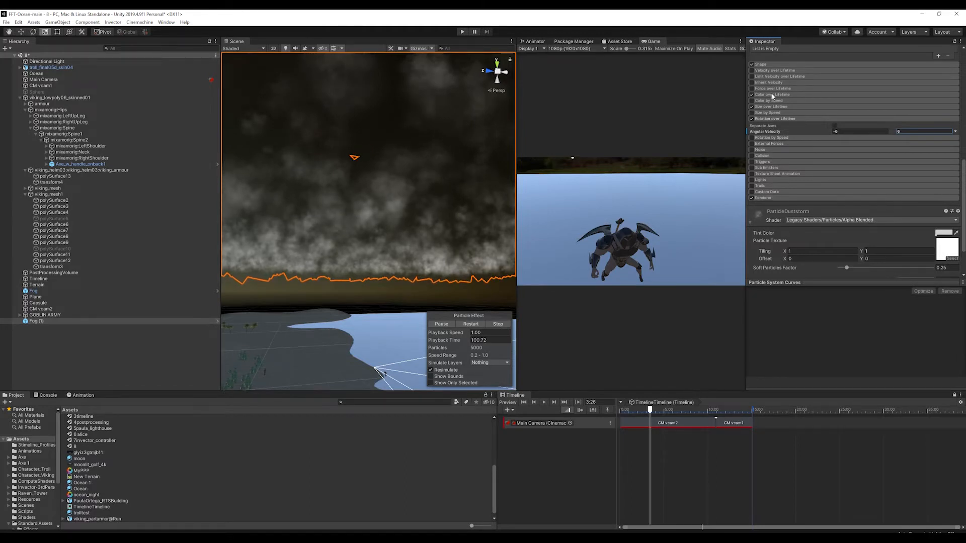
# Expand Fog (1)'s Shape module and review the available emitter shapes, keeping Box
pyautogui.scroll(3, 772, 95)
pyautogui.click(767, 131)
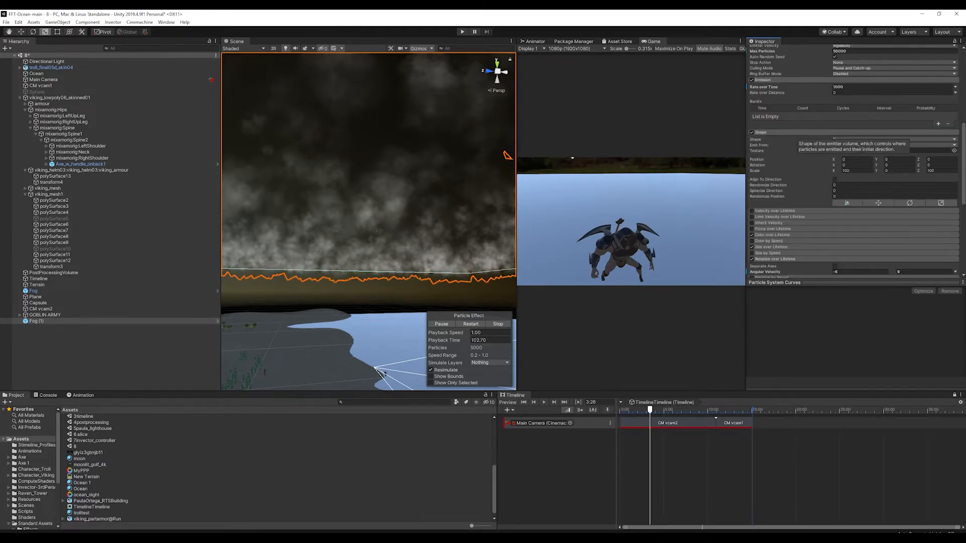
pyautogui.click(851, 140)
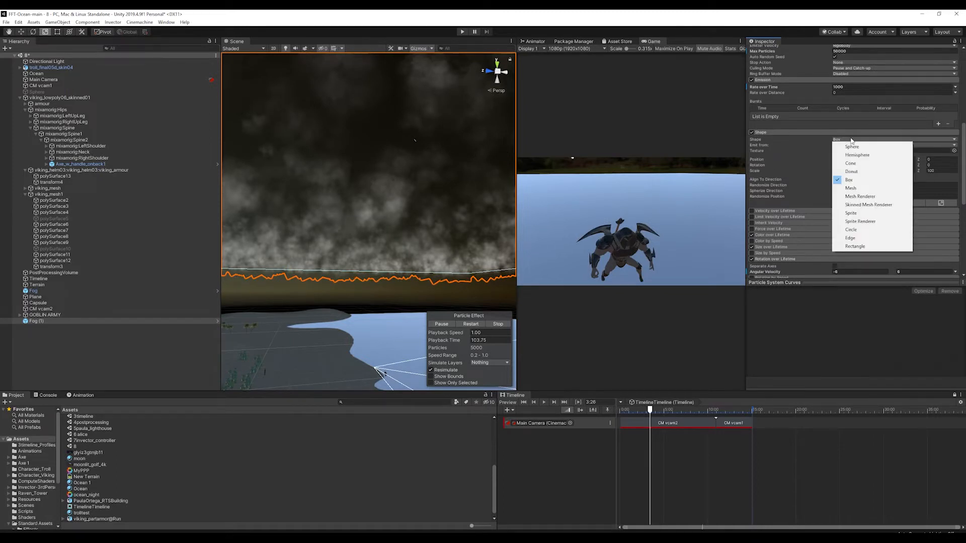
pyautogui.click(944, 142)
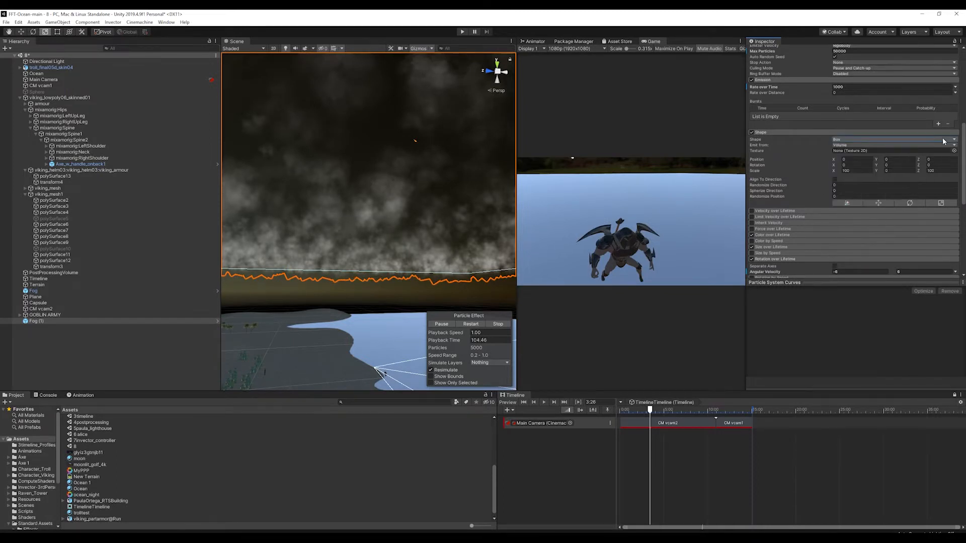
# Try the Hemisphere emitter shape on Fog (1) and switch it back to Box
pyautogui.click(945, 146)
pyautogui.click(947, 146)
pyautogui.click(953, 141)
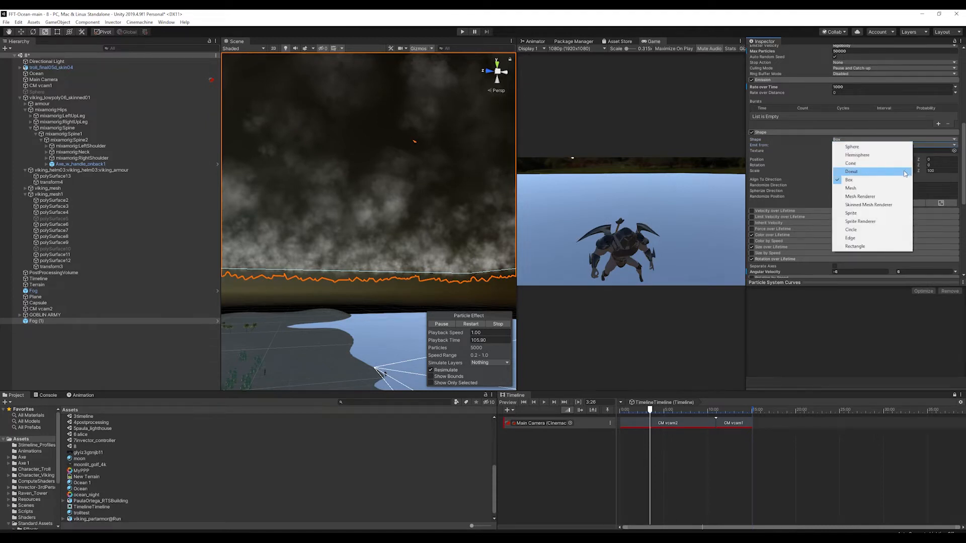
pyautogui.click(900, 155)
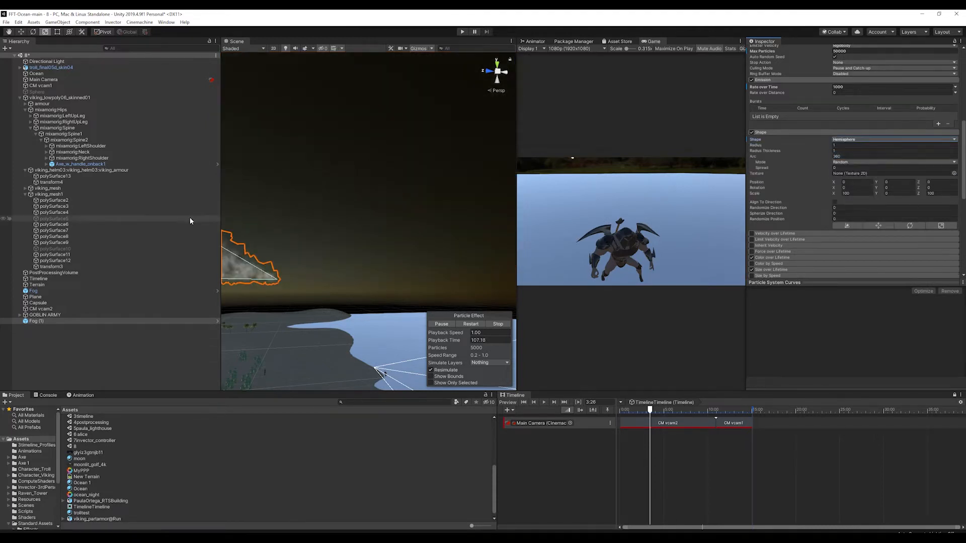
pyautogui.scroll(-10, 318, 228)
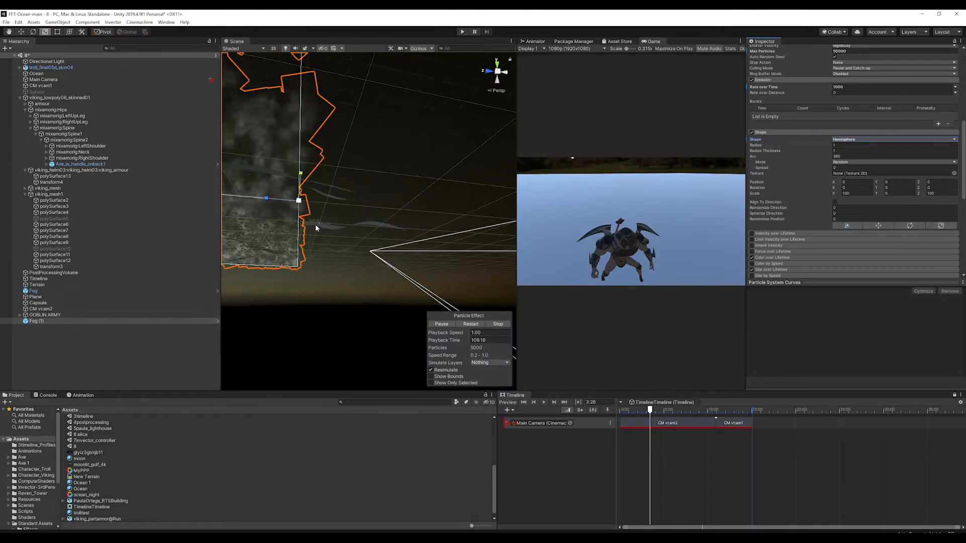
pyautogui.keyDown('alt'); pyautogui.moveTo(318, 228); pyautogui.dragTo(375, 187); pyautogui.keyUp('alt')
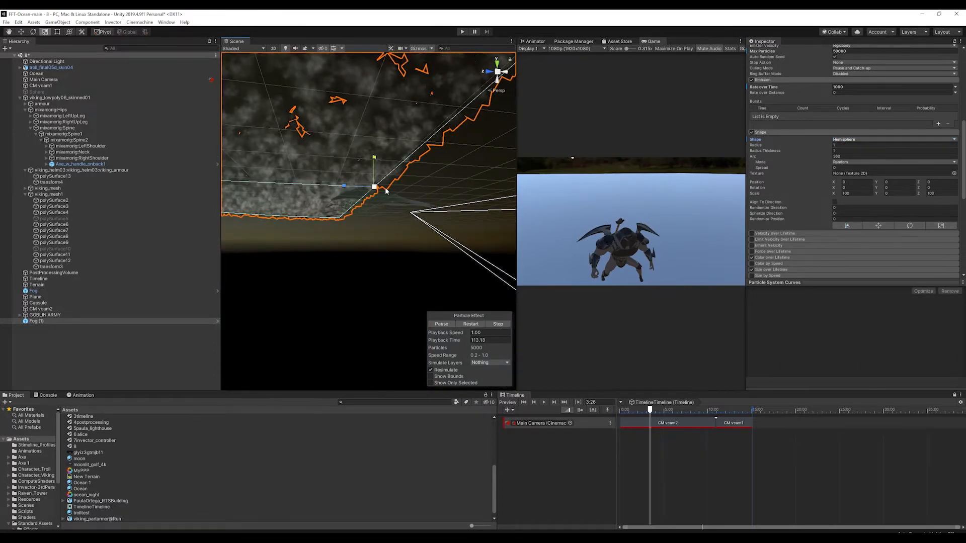
pyautogui.click(862, 140)
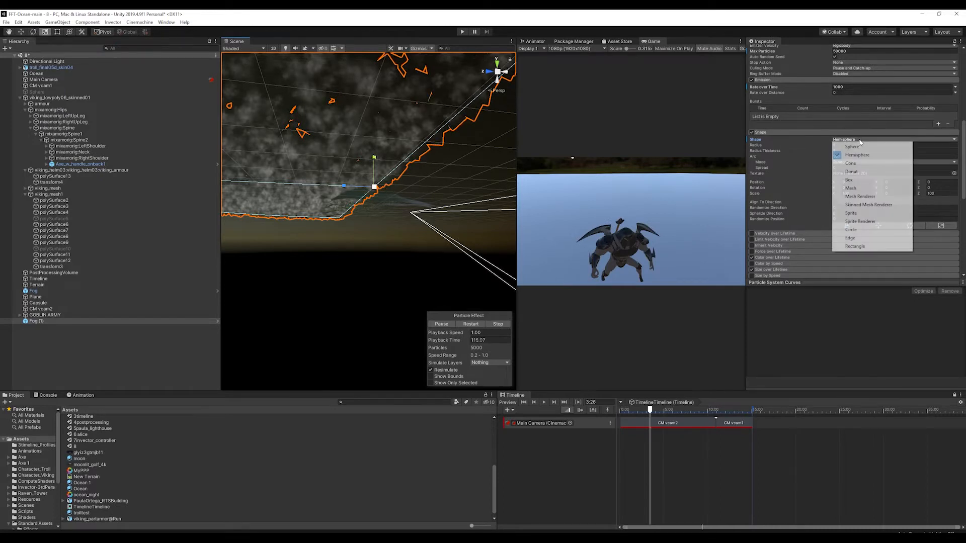
pyautogui.click(863, 181)
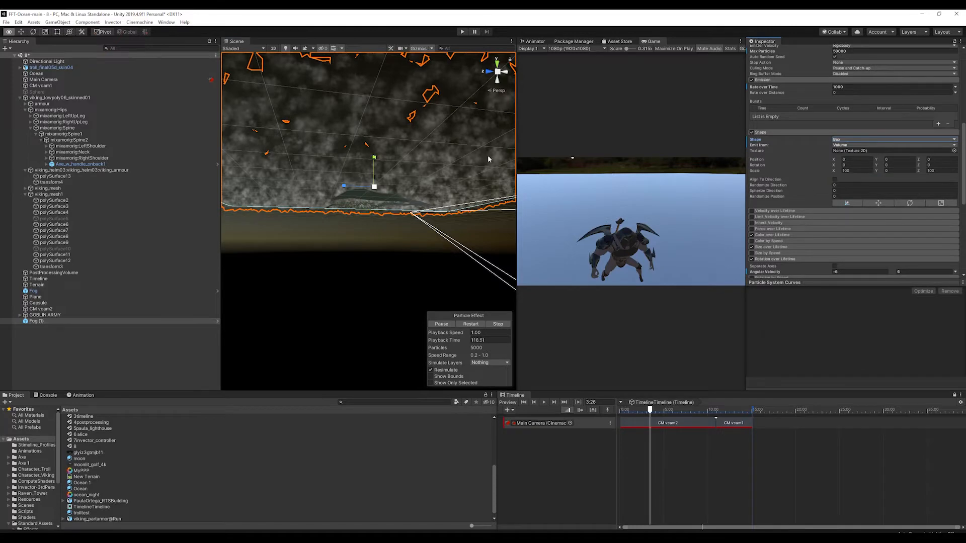
# Set the Emission Rate over Time of Fog (1) to 500
pyautogui.keyDown('alt'); pyautogui.moveTo(487, 155); pyautogui.dragTo(459, 177); pyautogui.keyUp('alt')
pyautogui.scroll(15, 446, 198)
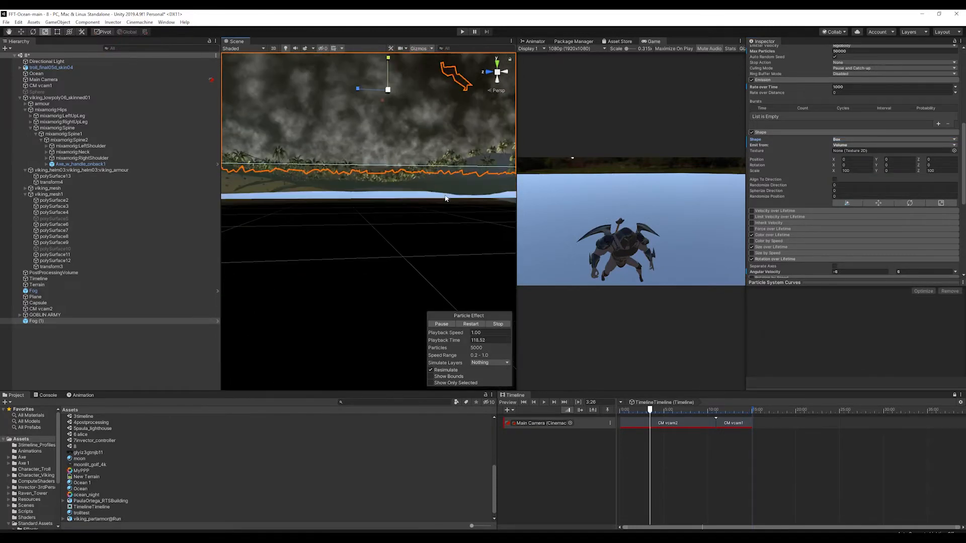
pyautogui.moveTo(446, 198); pyautogui.dragTo(427, 228, button='middle')
pyautogui.scroll(3, 427, 228)
pyautogui.keyDown('alt'); pyautogui.moveTo(427, 228); pyautogui.dragTo(429, 217); pyautogui.keyUp('alt')
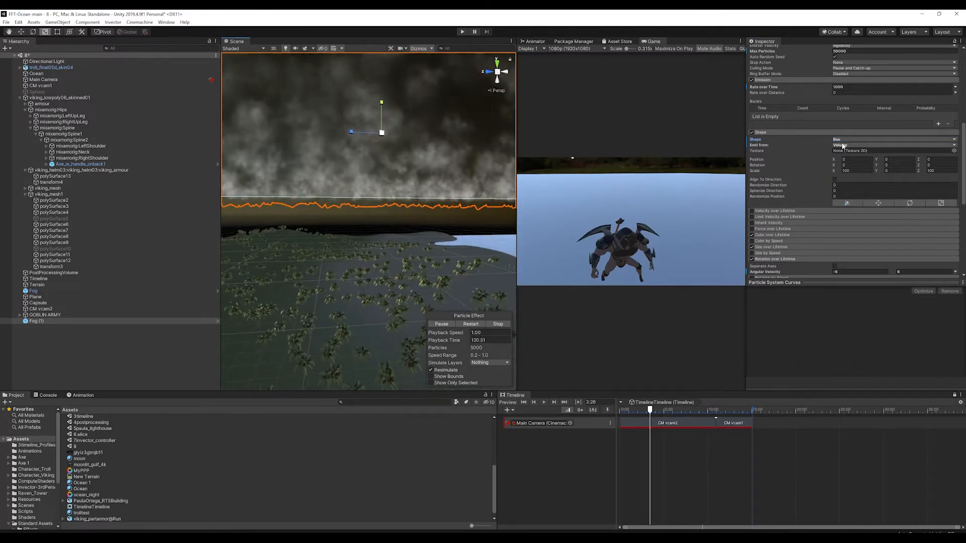
pyautogui.scroll(3, 846, 172)
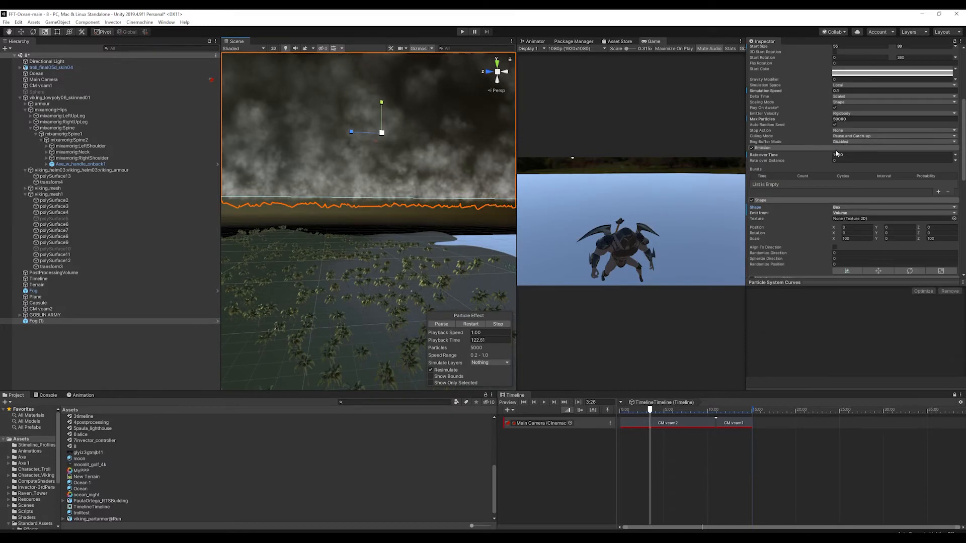
pyautogui.click(837, 154)
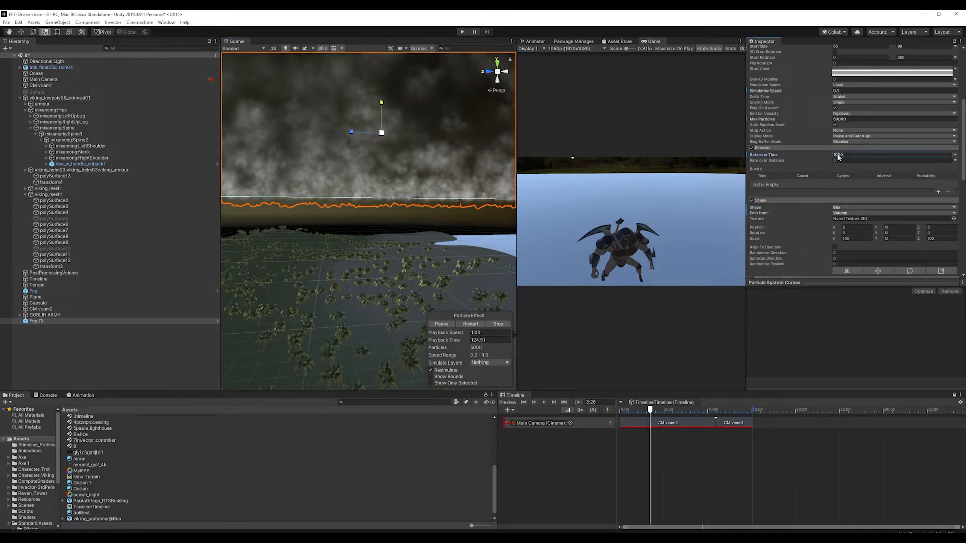
pyautogui.moveTo(838, 155); pyautogui.dragTo(820, 155)
pyautogui.write('5')
pyautogui.keyDown('alt'); pyautogui.moveTo(417, 179); pyautogui.dragTo(387, 179); pyautogui.keyUp('alt')
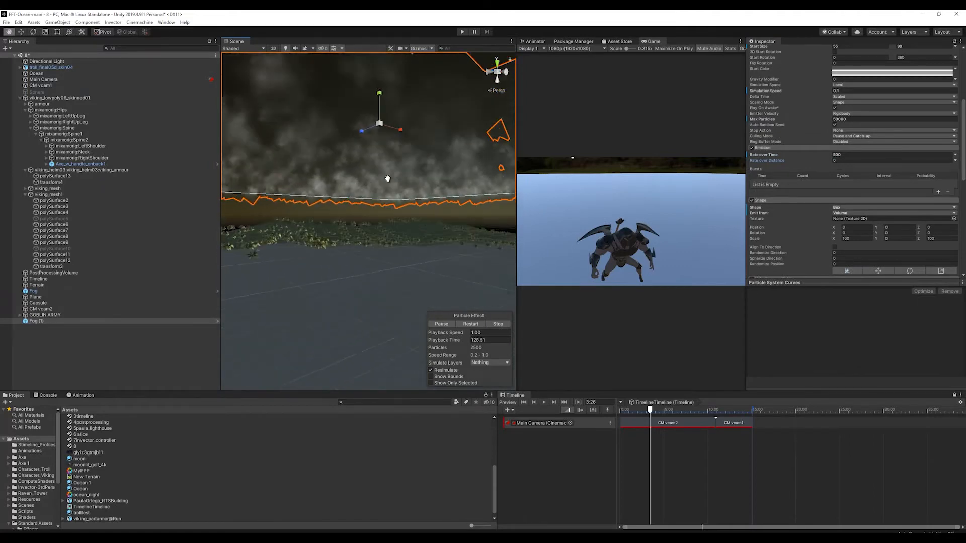
pyautogui.moveTo(388, 178); pyautogui.dragTo(388, 197, button='middle')
pyautogui.scroll(4, 388, 196)
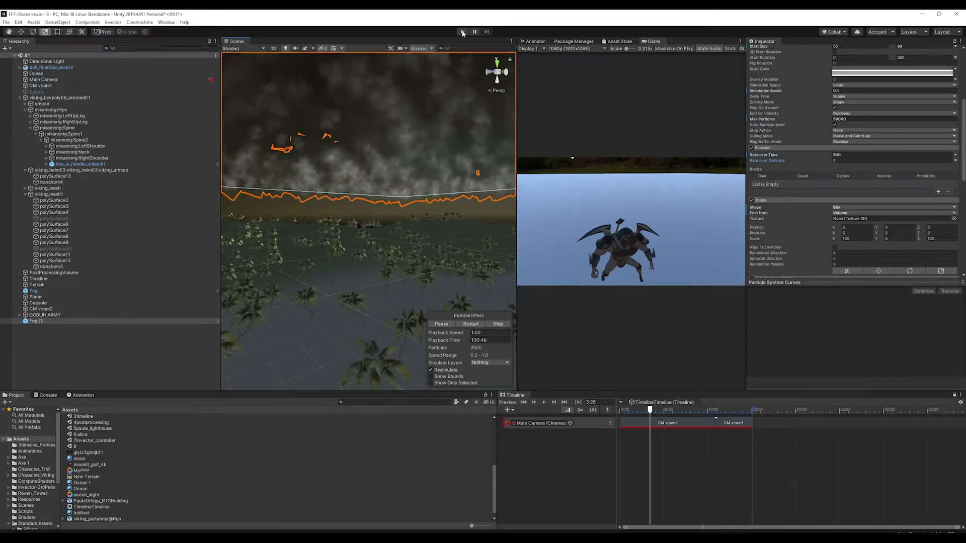
# Lower CM vcam2 to a low viewpoint beside the viking at about X -3.07, Y 1.82, Z 26.95, angled slightly upward toward the goblin army
pyautogui.click(44, 86)
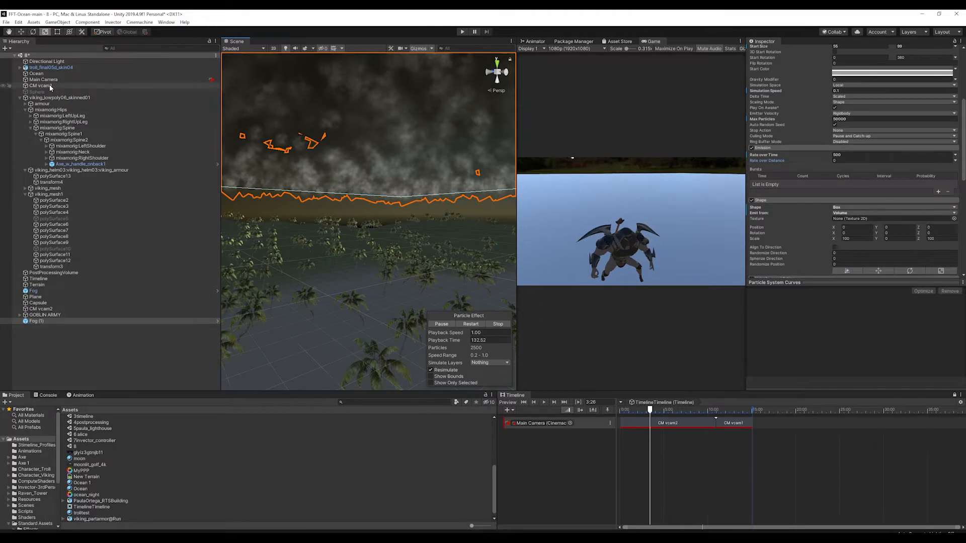
pyautogui.click(50, 309)
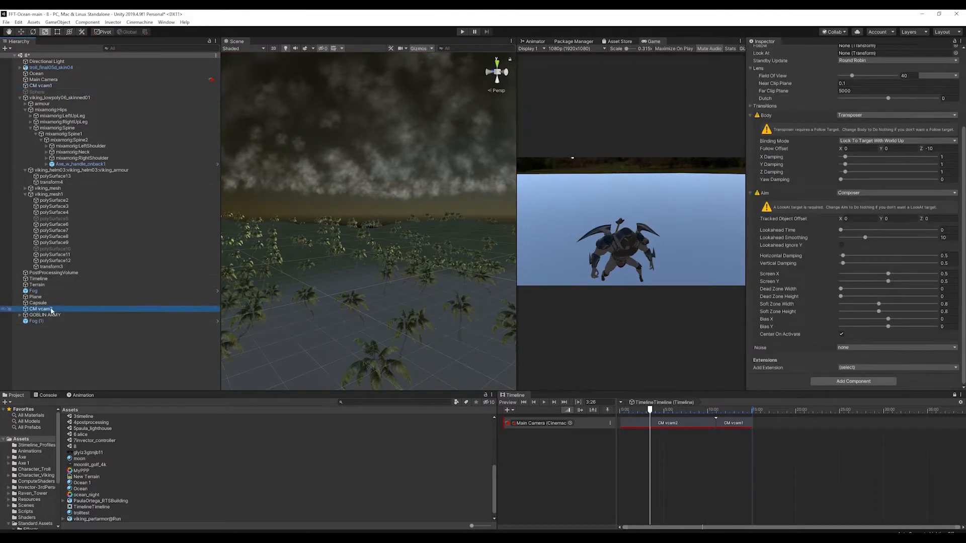
pyautogui.press('e')
pyautogui.press('f')
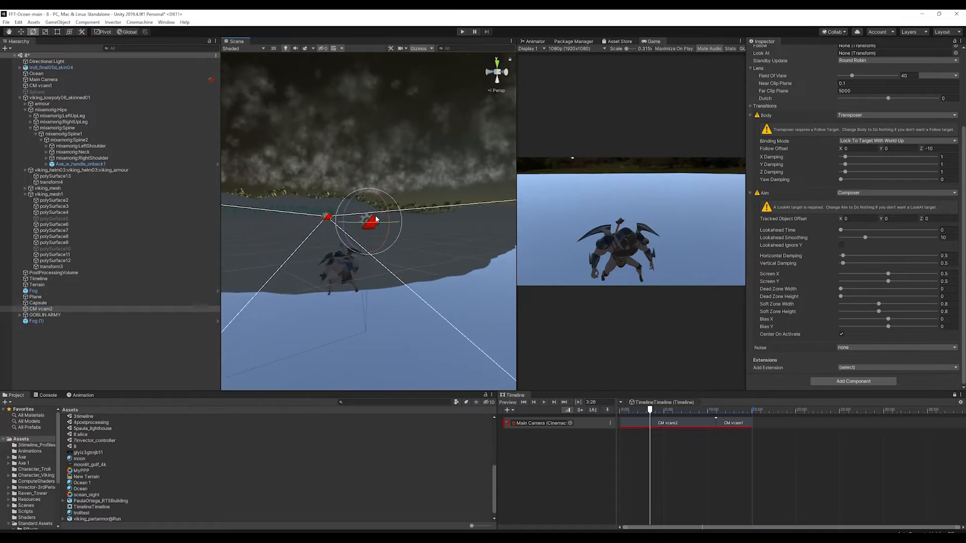
pyautogui.keyDown('alt'); pyautogui.moveTo(375, 215); pyautogui.dragTo(481, 212); pyautogui.keyUp('alt')
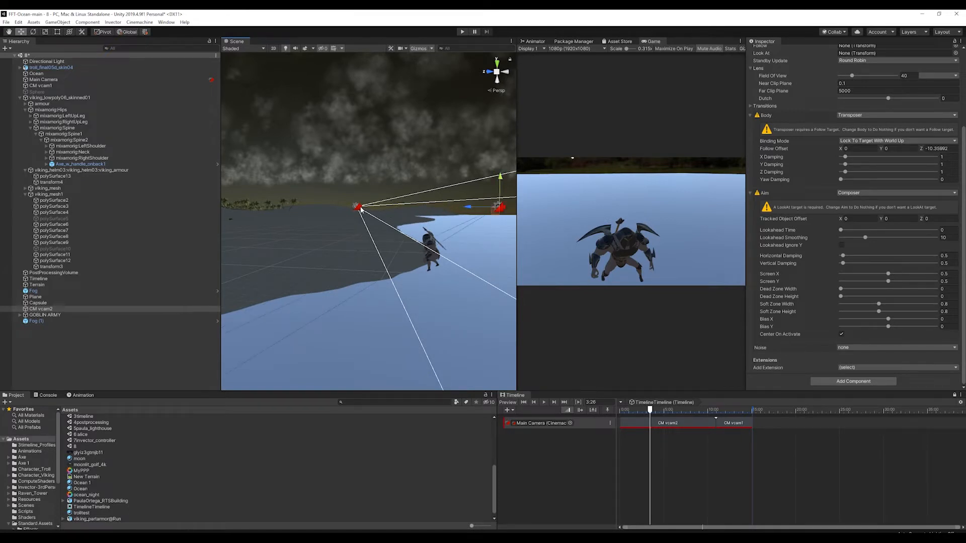
pyautogui.hotkey('ctrl', 'z')
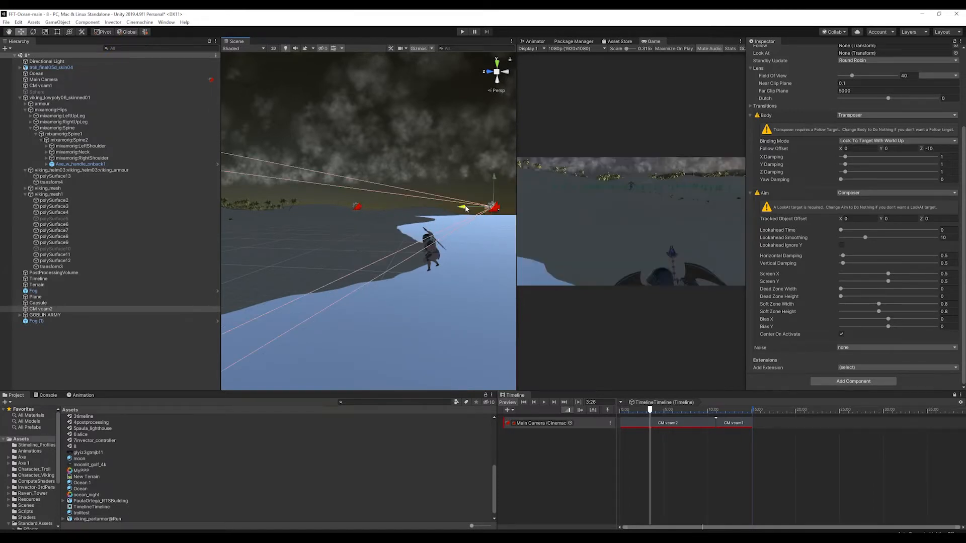
pyautogui.moveTo(465, 208); pyautogui.dragTo(302, 312)
pyautogui.moveTo(439, 270); pyautogui.dragTo(407, 288)
pyautogui.press('e')
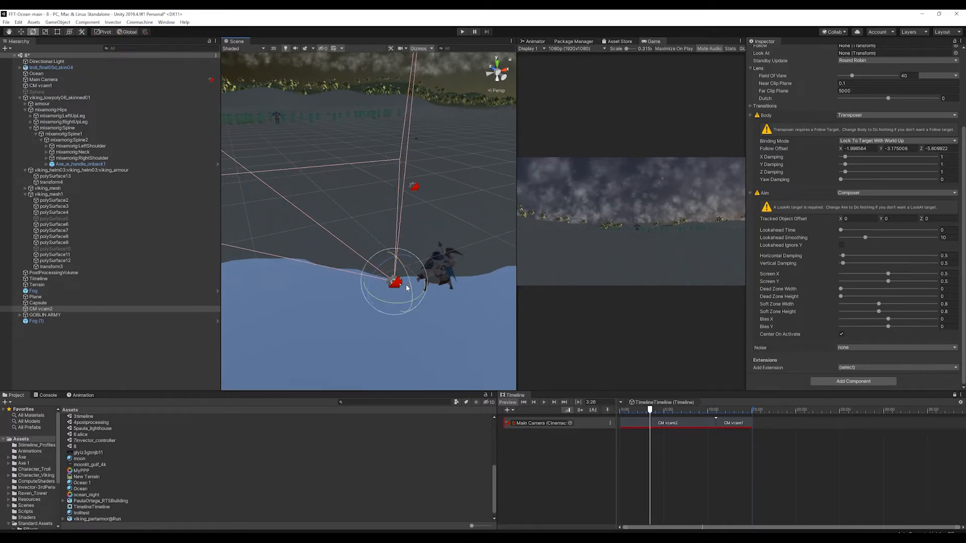
# With the timeline at 12:12, move CM vcam1 out to the viking's side and rotate it to look along the shoreline
pyautogui.click(414, 189)
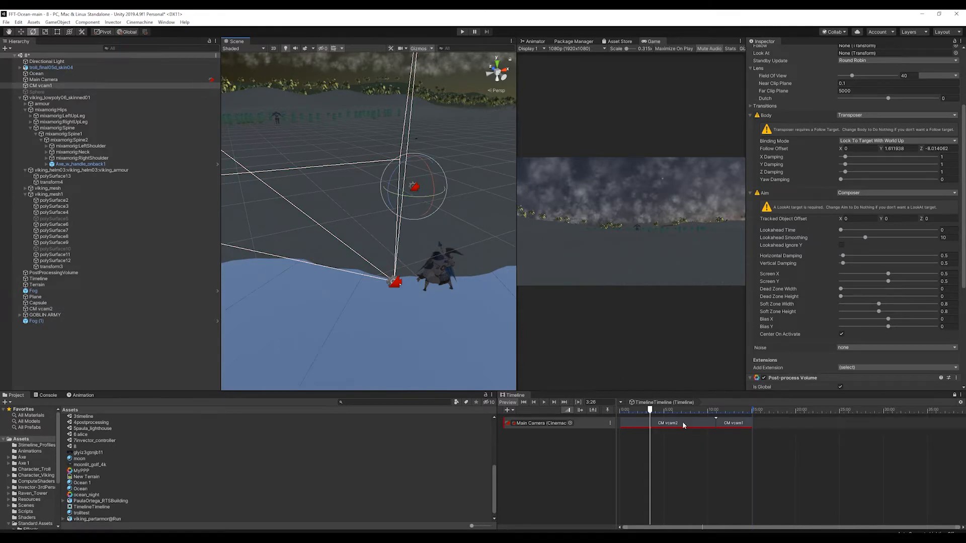
pyautogui.click(727, 413)
pyautogui.press('w')
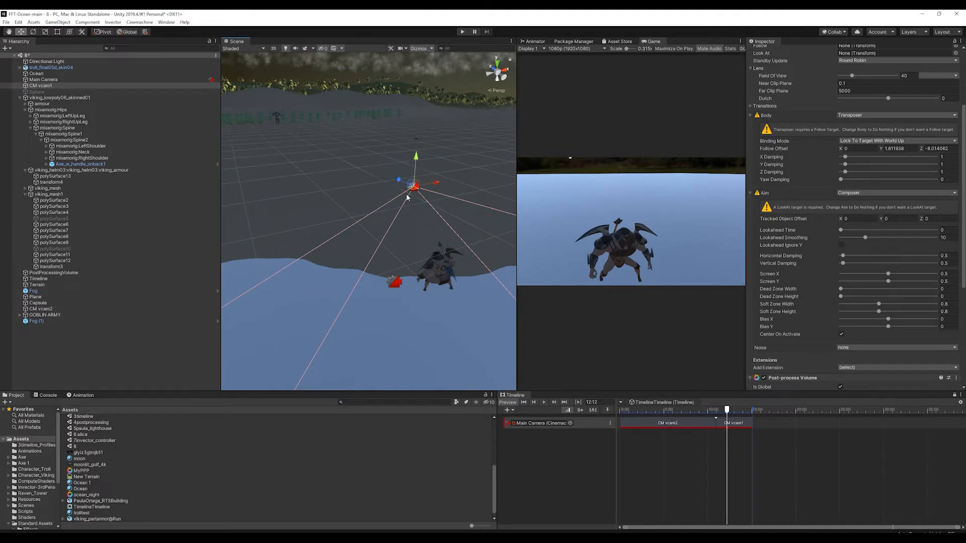
pyautogui.moveTo(435, 183); pyautogui.dragTo(314, 217)
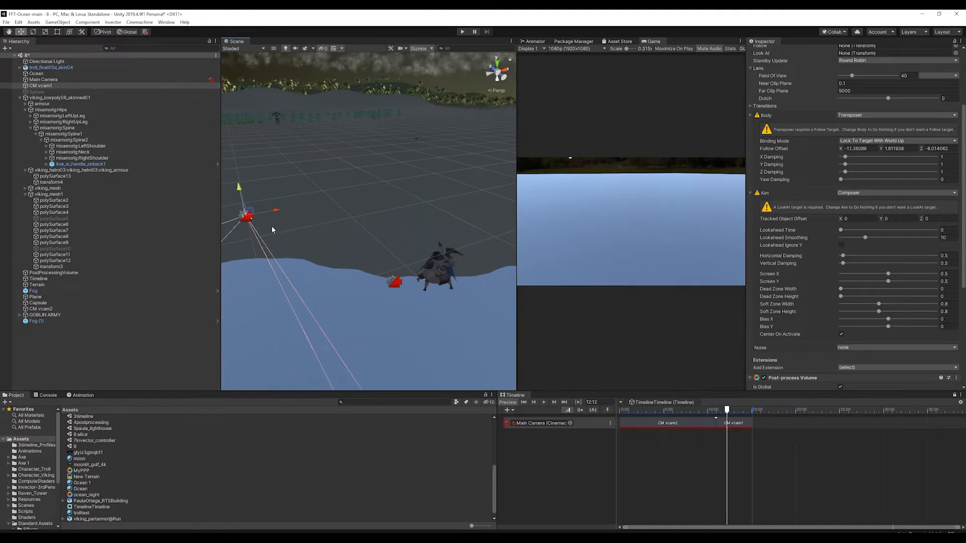
pyautogui.press('e')
pyautogui.moveTo(255, 224); pyautogui.dragTo(405, 173)
pyautogui.press('w')
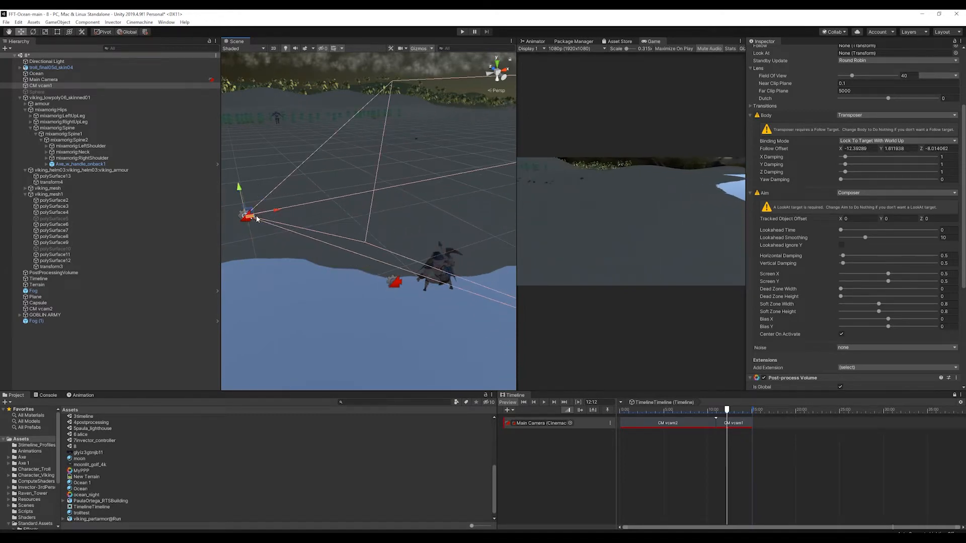
# Frame the viking from the side with CM vcam1 at about X -10.03, Y 3.41, Z 30.09, tilted down about 8 degrees
pyautogui.keyDown('alt'); pyautogui.moveTo(282, 216); pyautogui.dragTo(448, 206); pyautogui.keyUp('alt')
pyautogui.moveTo(333, 265); pyautogui.dragTo(445, 271)
pyautogui.press('e')
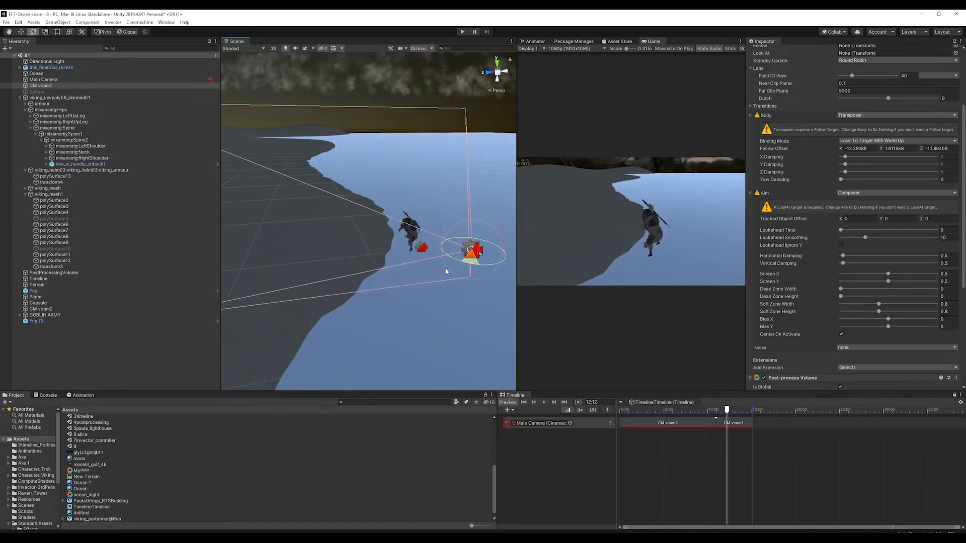
pyautogui.press('w')
pyautogui.moveTo(468, 232); pyautogui.dragTo(401, 297)
pyautogui.press('e')
pyautogui.press('w')
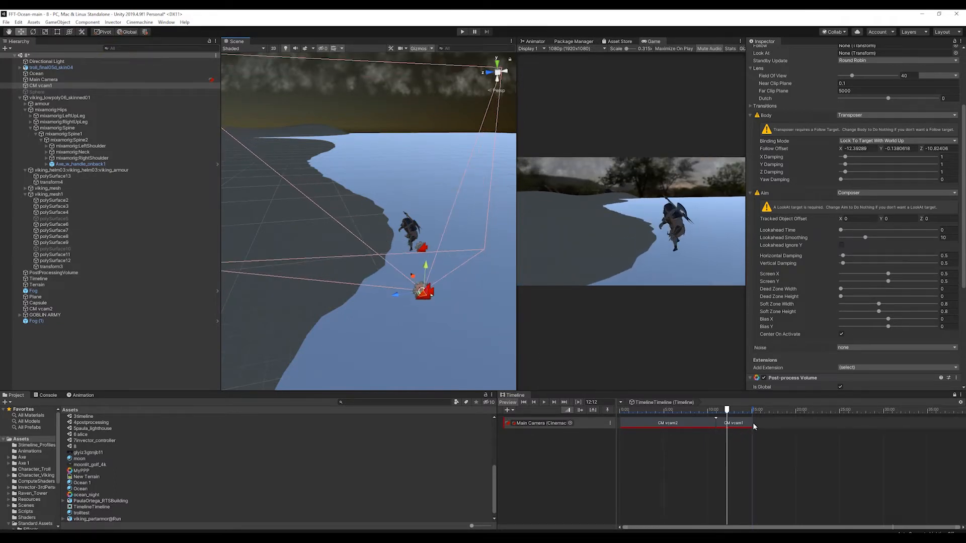
# Play the cinematic to check the new camera angles and deactivate the Plane during playback
pyautogui.click(460, 32)
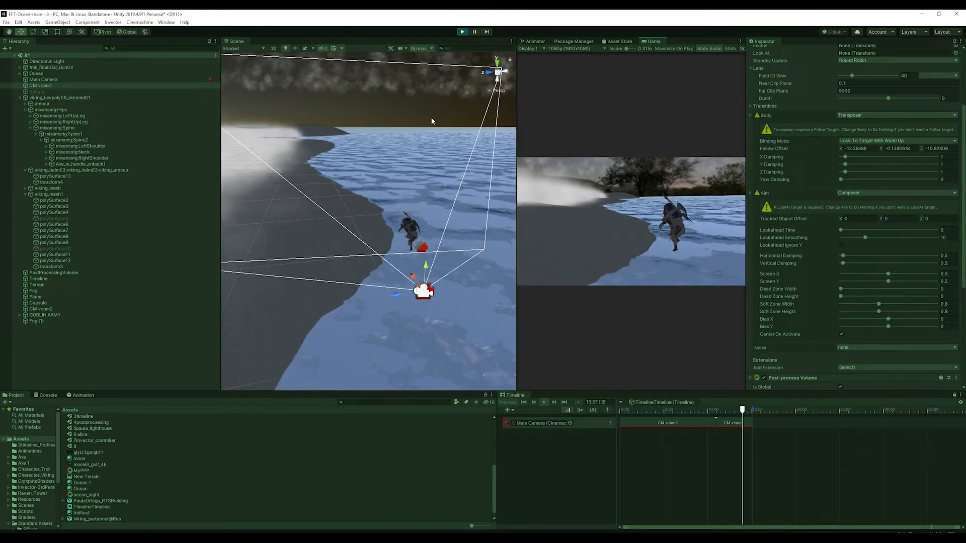
pyautogui.click(40, 297)
pyautogui.click(766, 51)
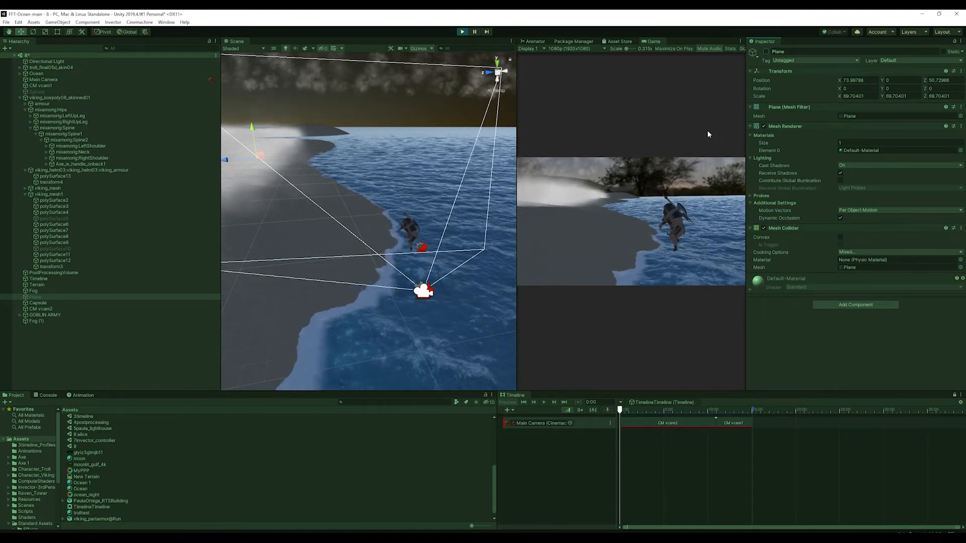
# Try moving the viking from the water onto the shore at a height of about 0.39 during playback, and exit Play mode
pyautogui.click(413, 224)
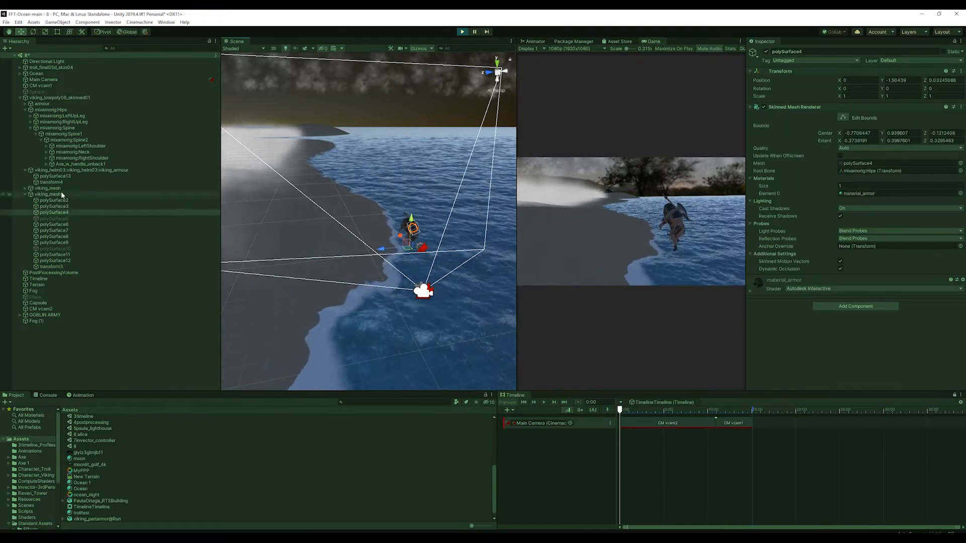
pyautogui.click(48, 98)
pyautogui.moveTo(389, 253); pyautogui.dragTo(354, 258)
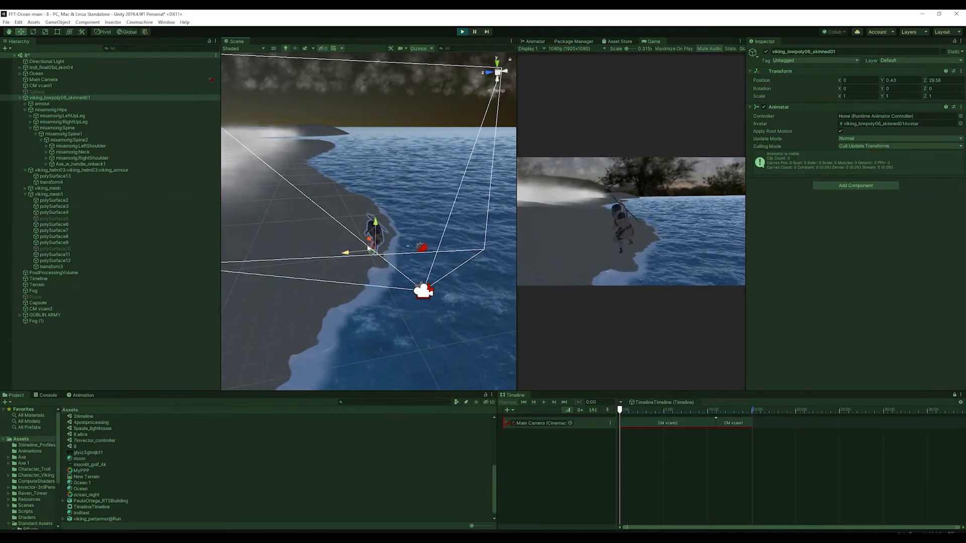
pyautogui.moveTo(376, 223); pyautogui.dragTo(375, 224)
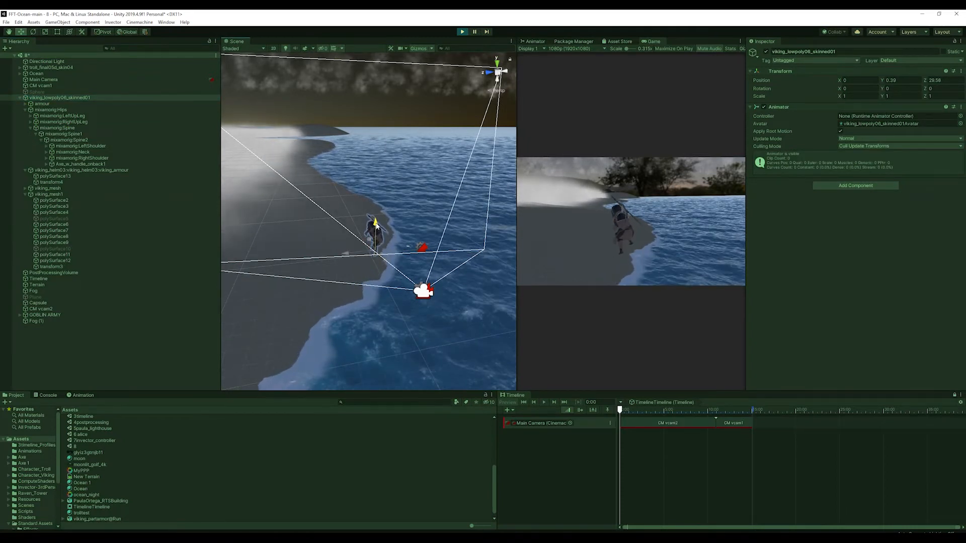
pyautogui.click(423, 291)
pyautogui.hotkey('ctrl', 'p')
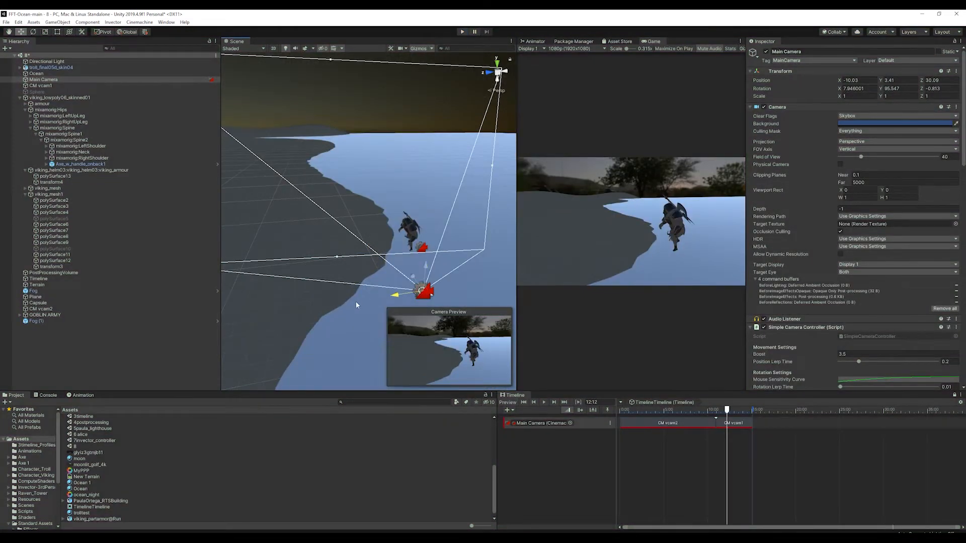
# Shift CM vcam1 along the shoreline to a Z position of about 32.54
pyautogui.click(50, 309)
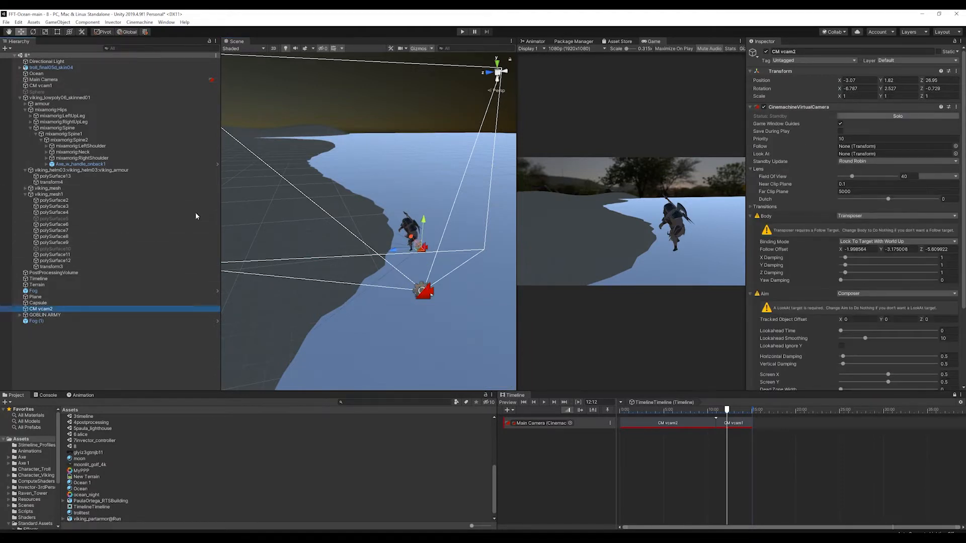
pyautogui.click(45, 86)
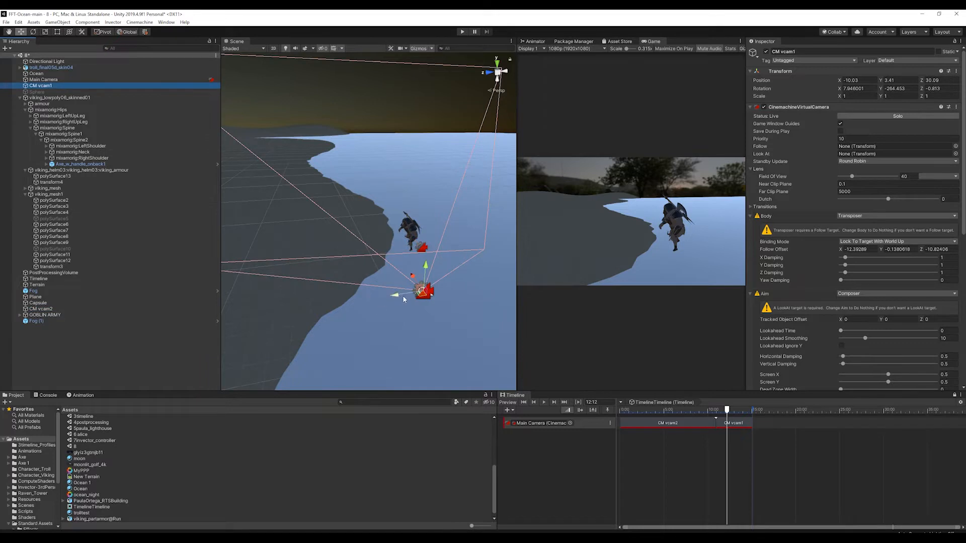
pyautogui.moveTo(404, 300); pyautogui.dragTo(346, 309)
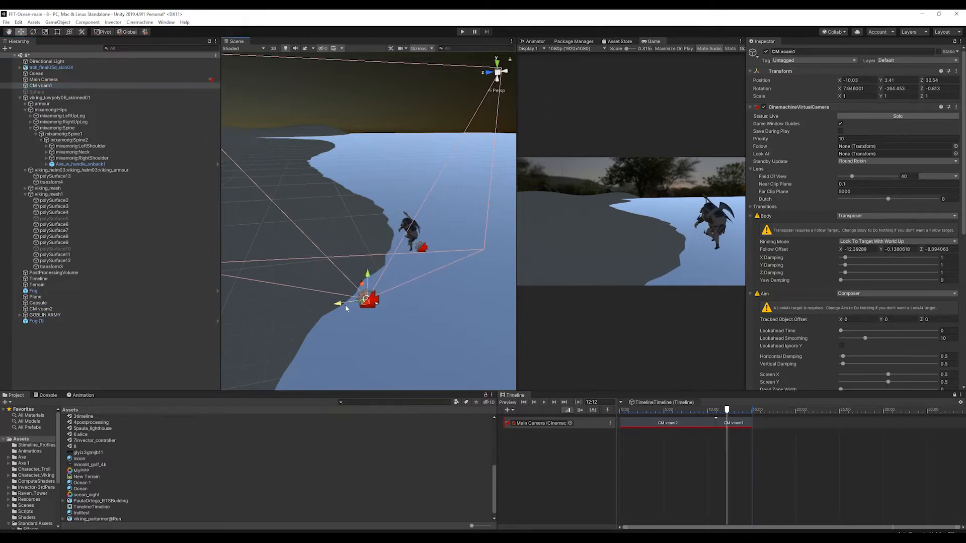
# Move the whole viking_lowpoly06_skinned01 object out of the water onto the edge of the shore and collapse its hierarchy
pyautogui.click(415, 239)
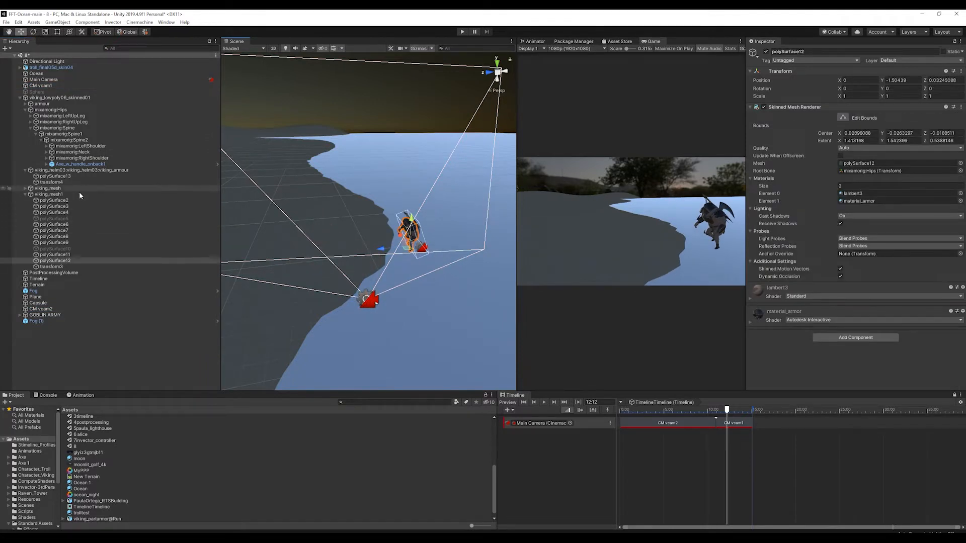
pyautogui.click(65, 99)
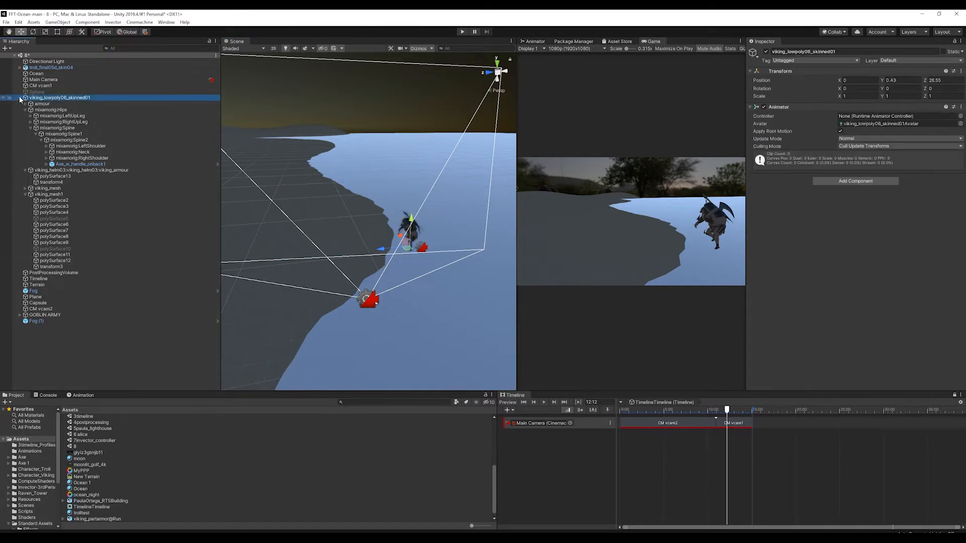
pyautogui.click(20, 97)
pyautogui.moveTo(383, 249); pyautogui.dragTo(376, 227)
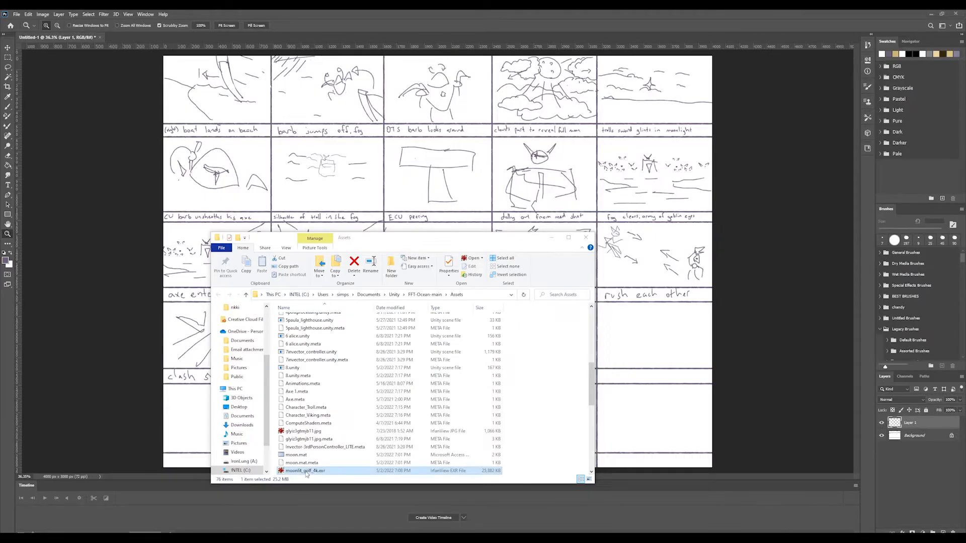
# Open moonlit_golf_4k.exr from the project's Assets folder in Photoshop, reading the alpha data as an alpha channel
pyautogui.moveTo(306, 471); pyautogui.dragTo(318, 36)
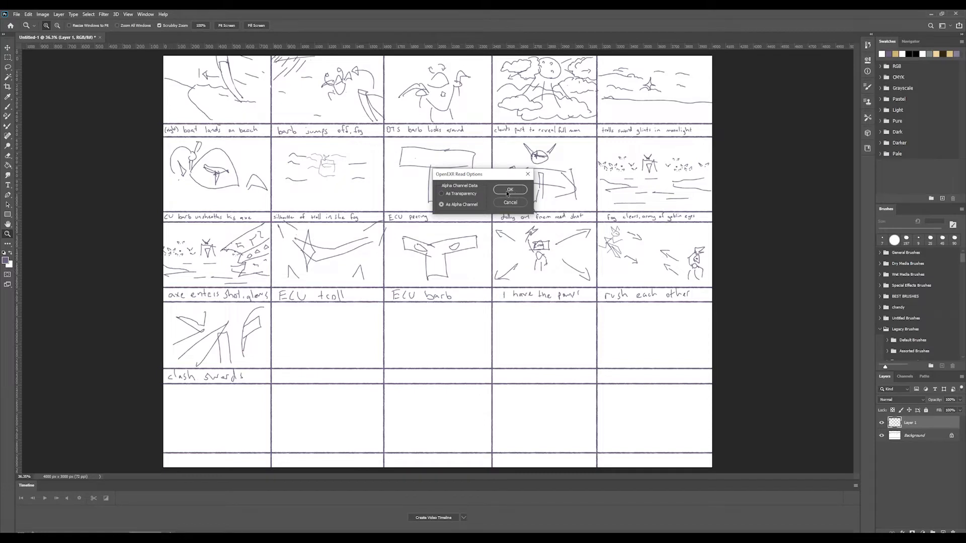
pyautogui.click(462, 204)
pyautogui.click(509, 189)
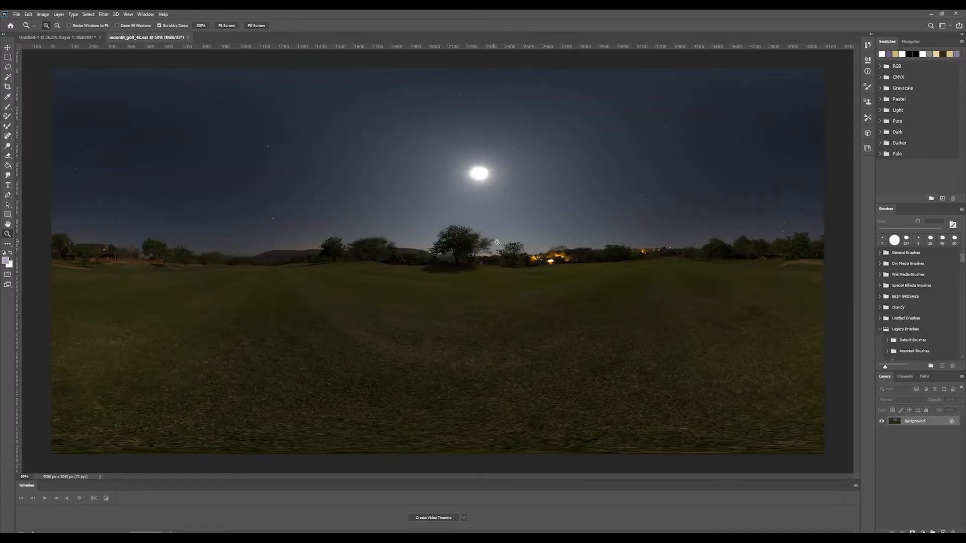
# Crop away the lower part of the grass in the moonlit panorama, keeping the full width and about 1360 px of height
pyautogui.press('c')
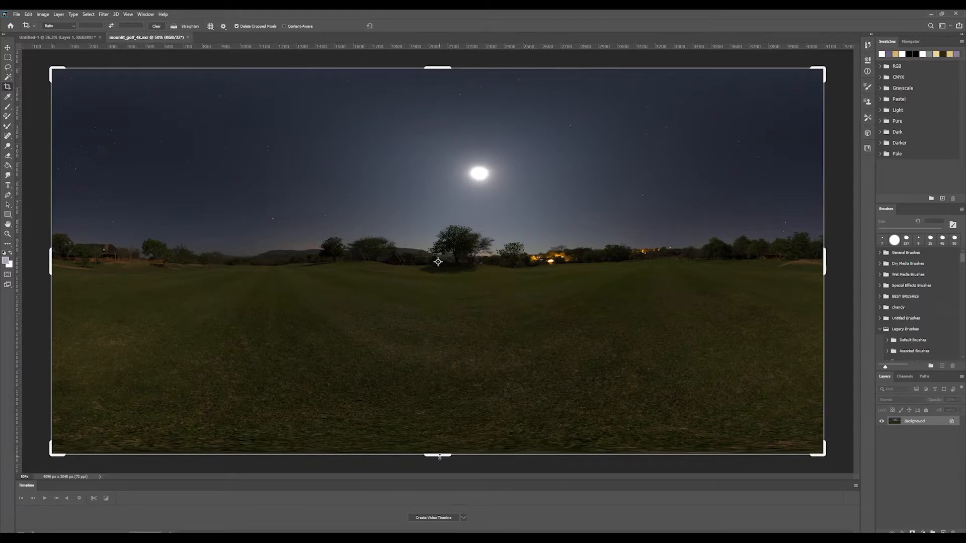
pyautogui.moveTo(439, 457); pyautogui.dragTo(484, 390)
pyautogui.press('Return')
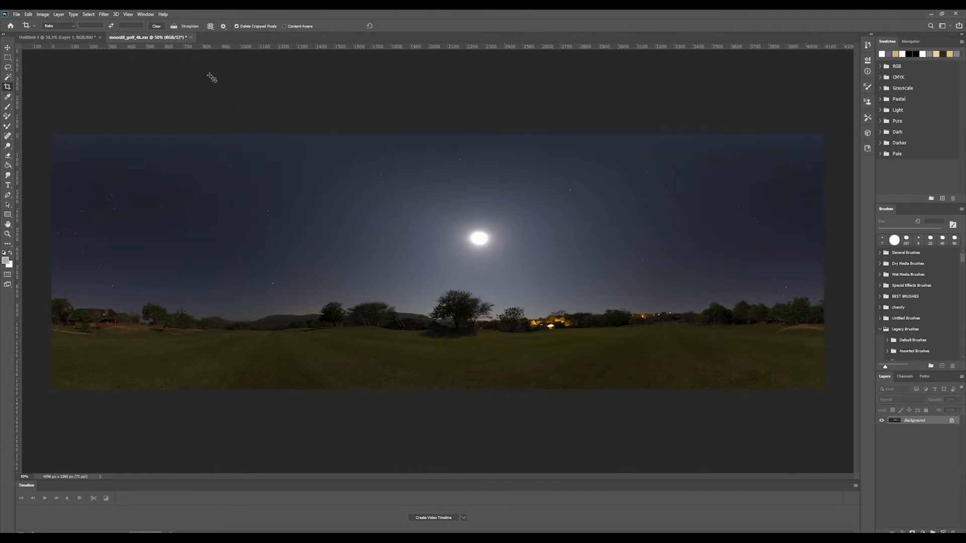
# Save the cropped panorama in the Assets folder as the OpenEXR file moonlit_golf_4k_b.exr with Wavelet compression
pyautogui.click(15, 15)
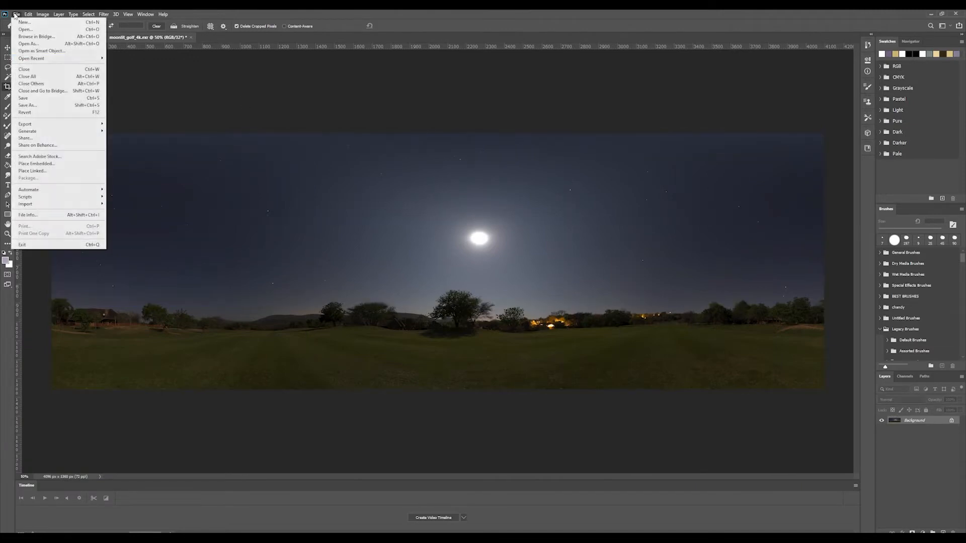
pyautogui.click(63, 105)
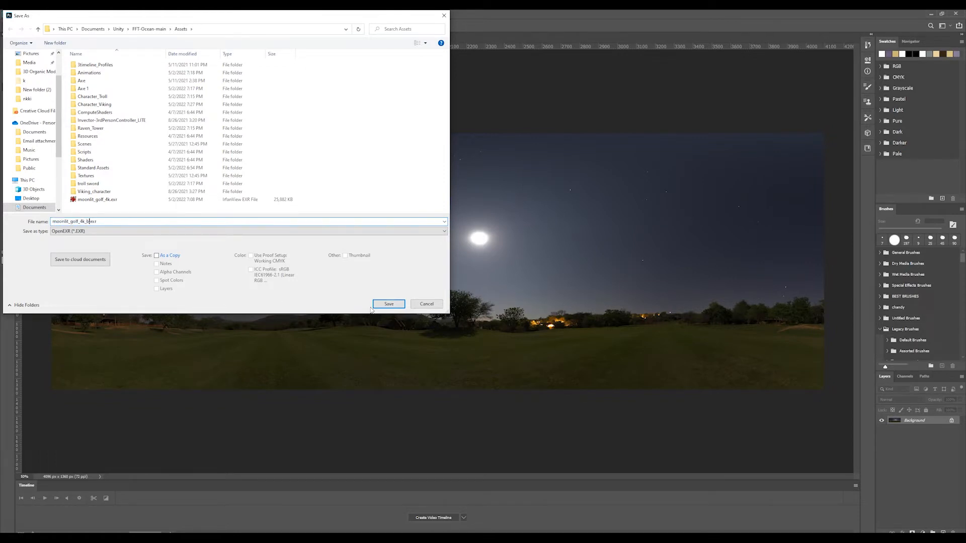
pyautogui.click(387, 305)
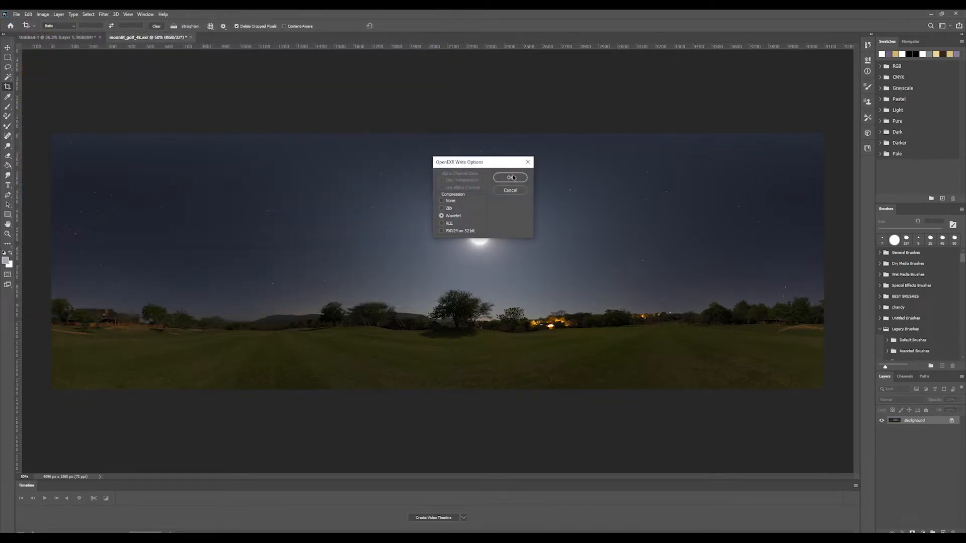
pyautogui.click(511, 177)
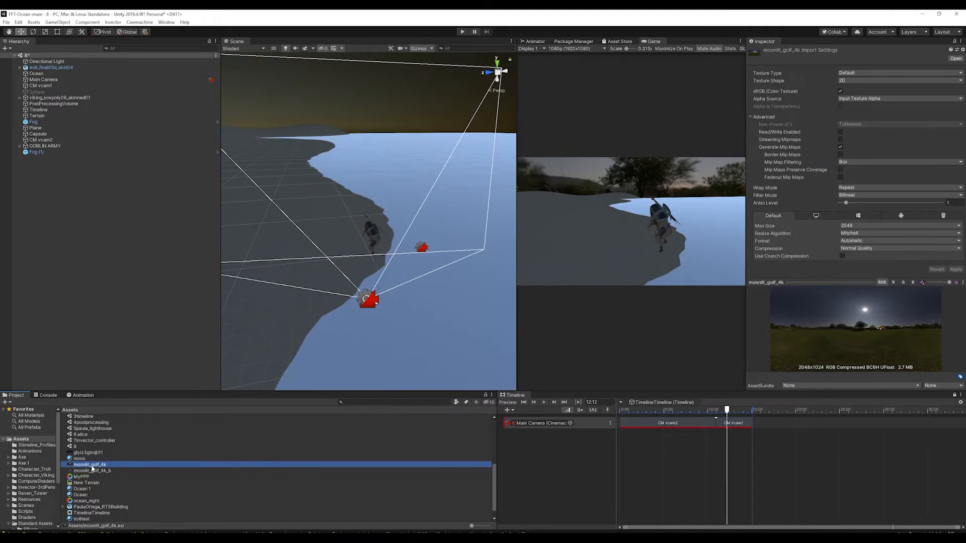
# Back in Unity, assign moonlit_golf_4k_b as the moon skybox material's spherical texture and play the cinematic to check the sky
pyautogui.click(81, 459)
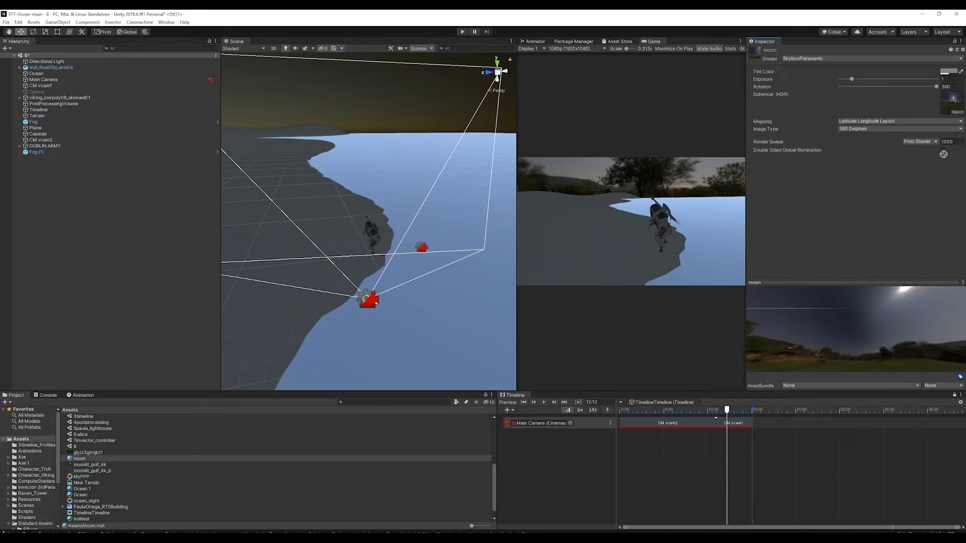
pyautogui.moveTo(950, 101); pyautogui.dragTo(950, 101)
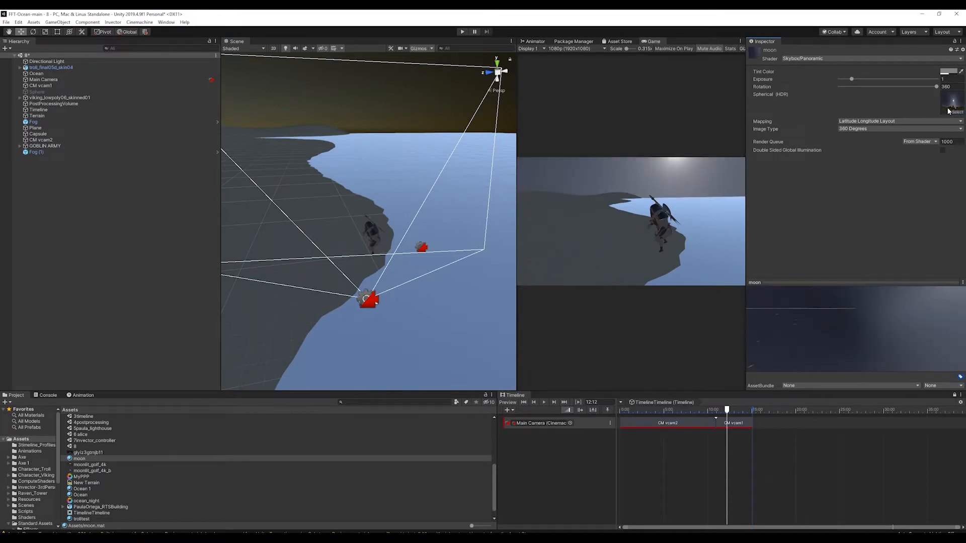
pyautogui.click(461, 33)
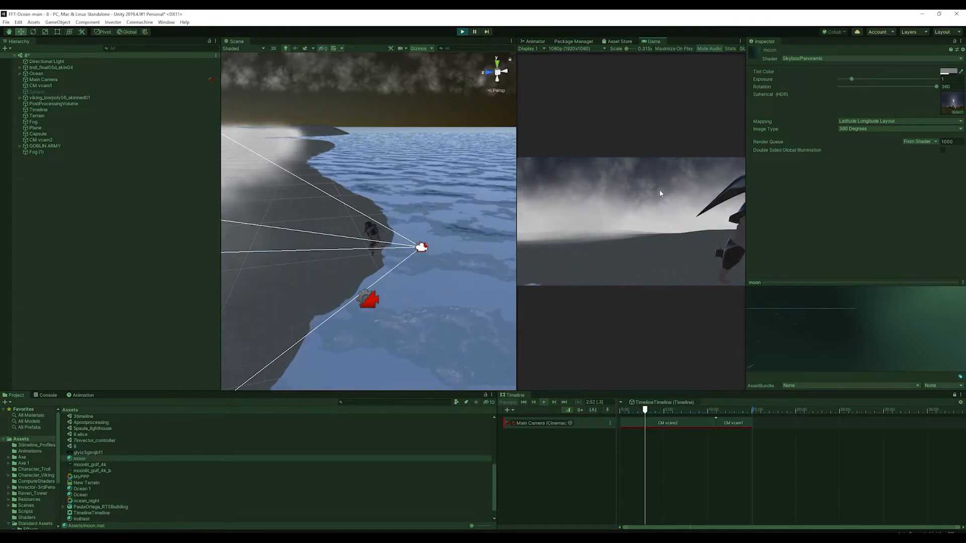
pyautogui.keyDown('alt'); pyautogui.moveTo(411, 179); pyautogui.dragTo(68, 155); pyautogui.keyUp('alt')
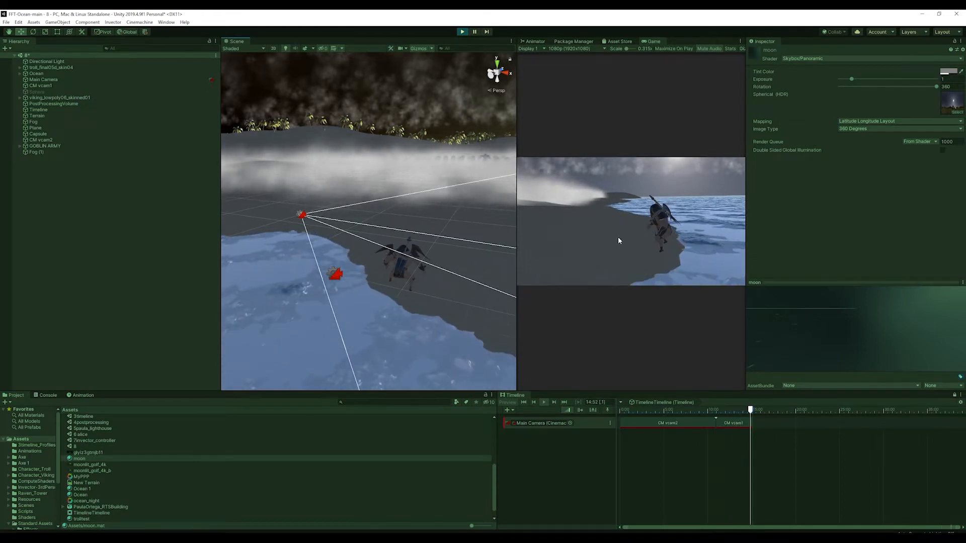
pyautogui.click(463, 32)
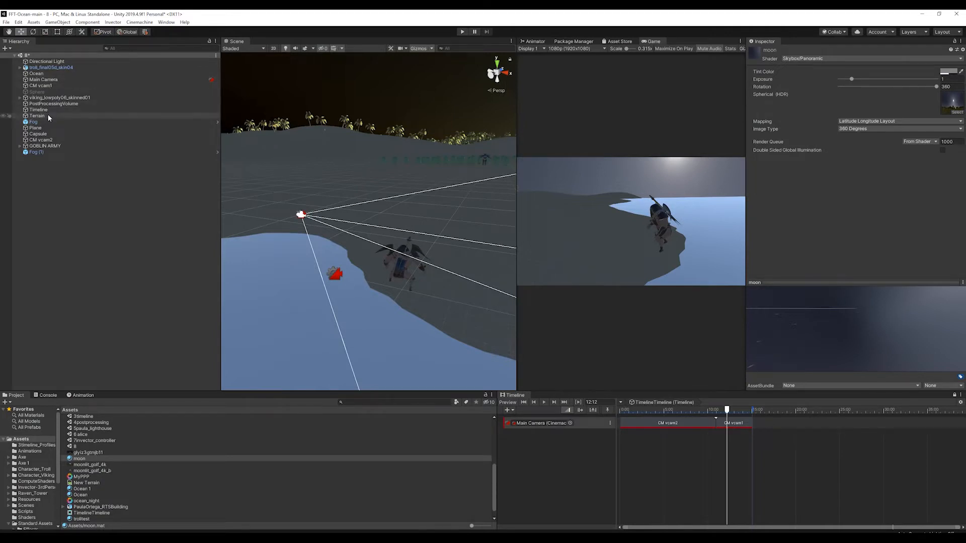
# Deactivate the Directional Light and play the cinematic with the Plane switched off to check the lighting
pyautogui.click(46, 62)
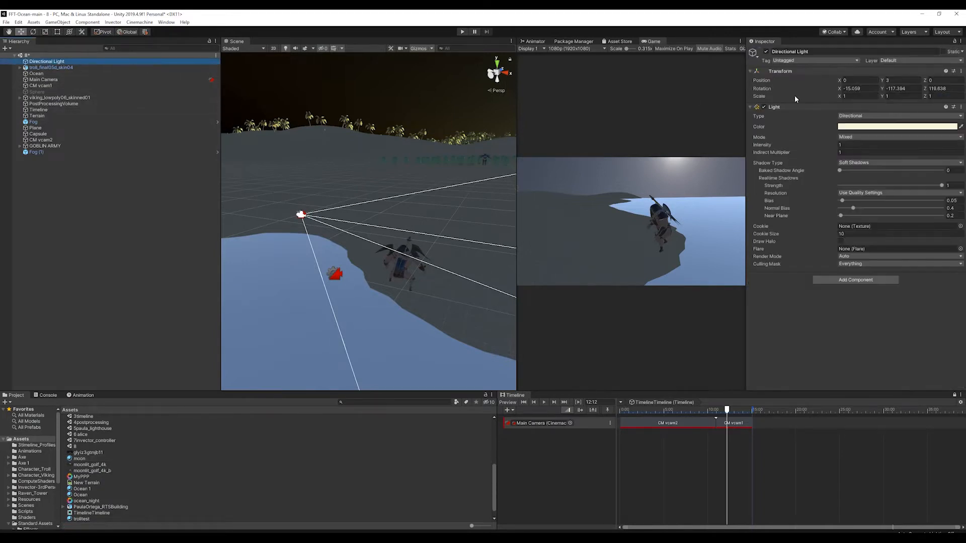
pyautogui.click(766, 51)
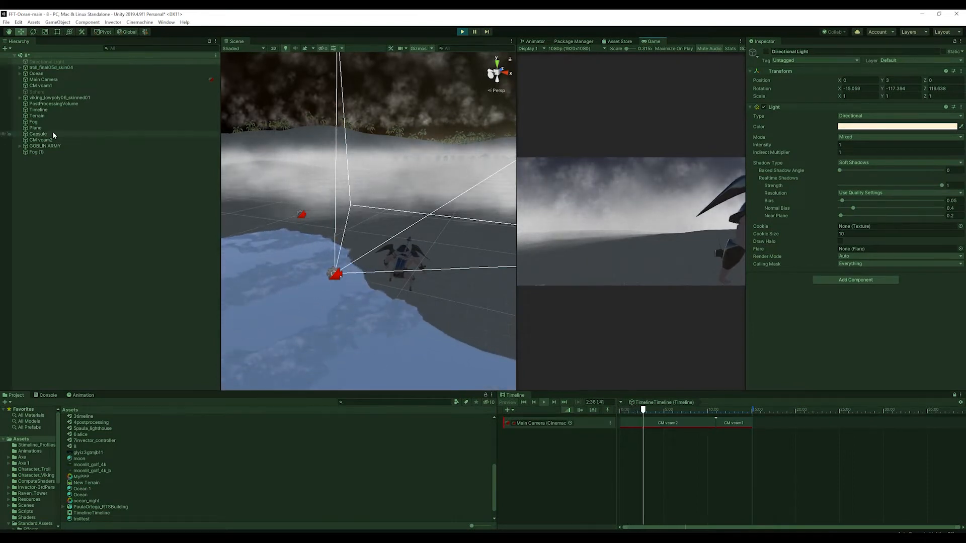
pyautogui.click(36, 128)
pyautogui.click(766, 52)
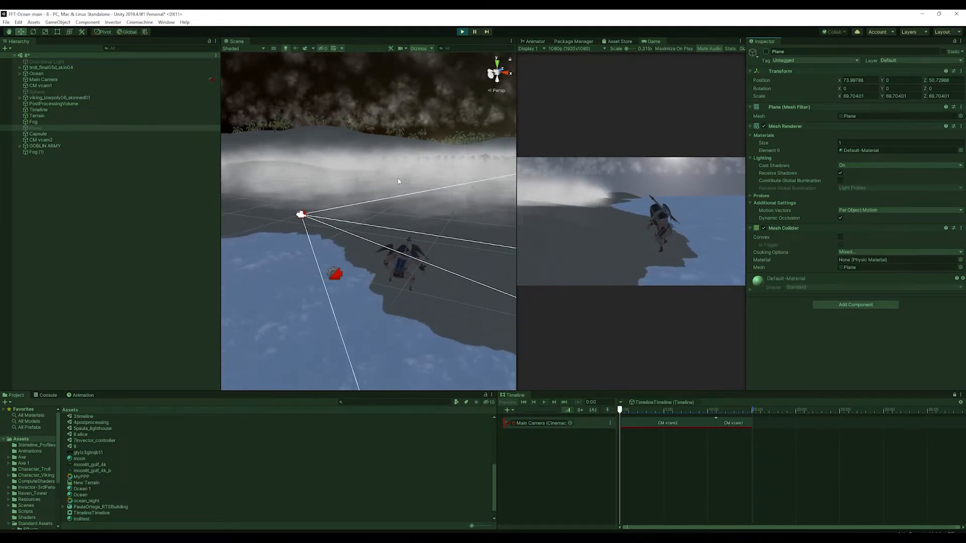
pyautogui.click(461, 31)
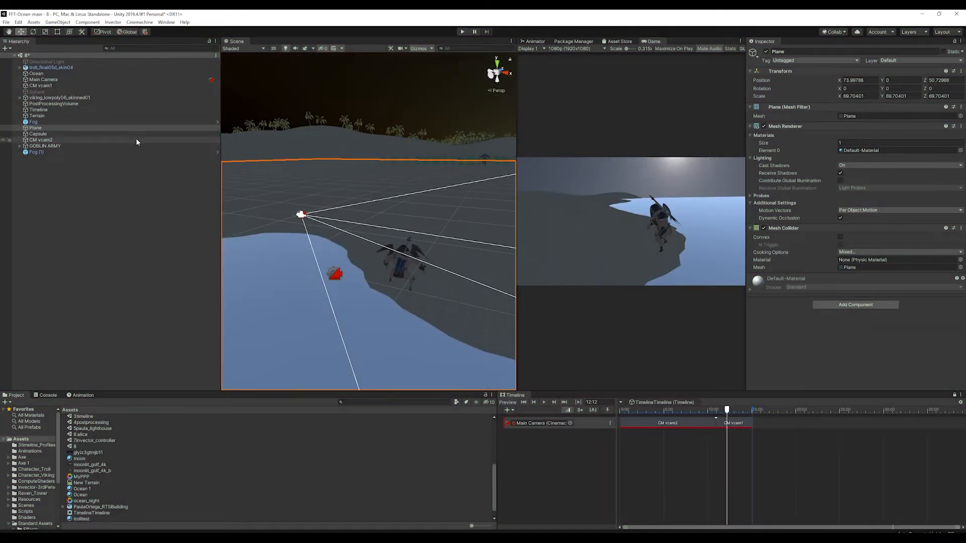
# Rename the Fog (1) particle system as Clouds
pyautogui.click(34, 122)
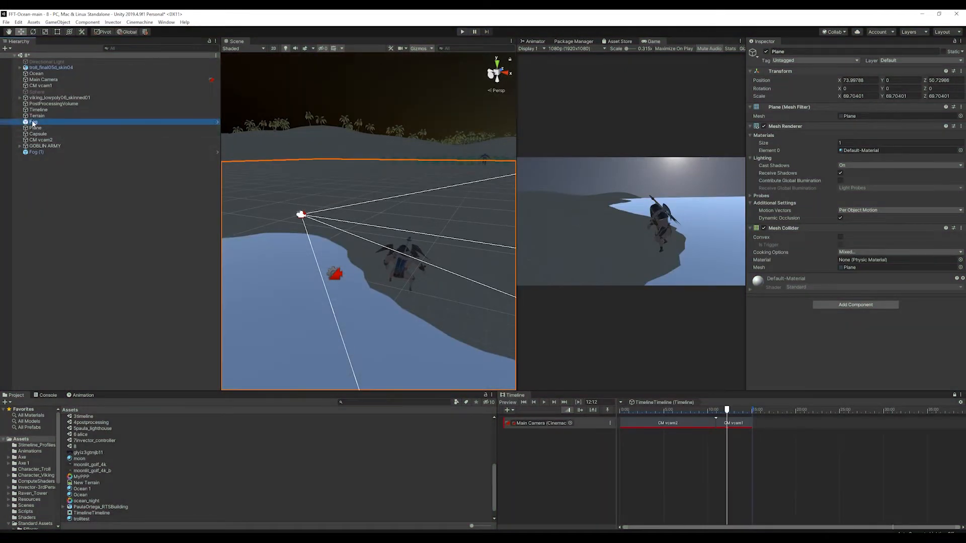
pyautogui.click(34, 152)
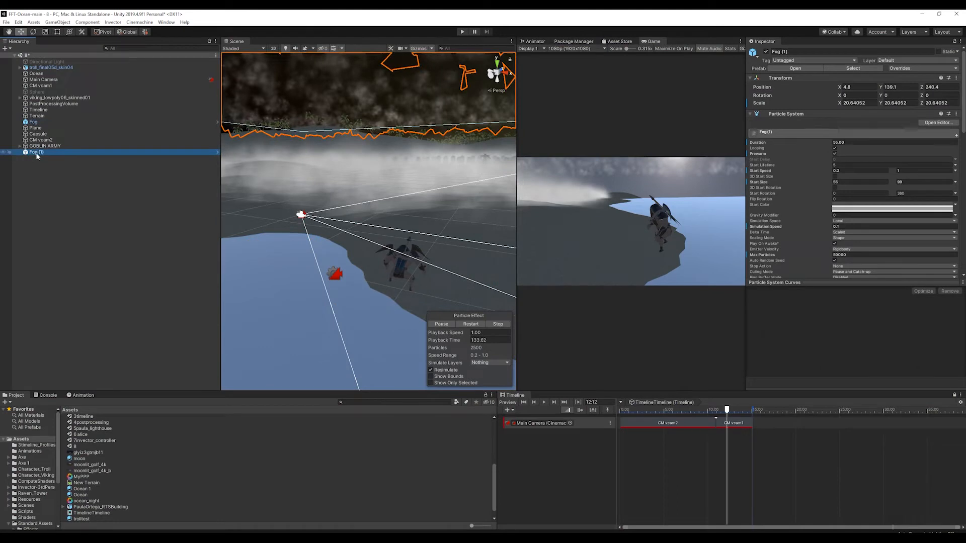
pyautogui.click(35, 153)
pyautogui.write('Clouds')
pyautogui.press('Return')
# Set the Gravity Modifier of the Fog particle system to 0.1 and look through its emission and collision modules
pyautogui.click(36, 122)
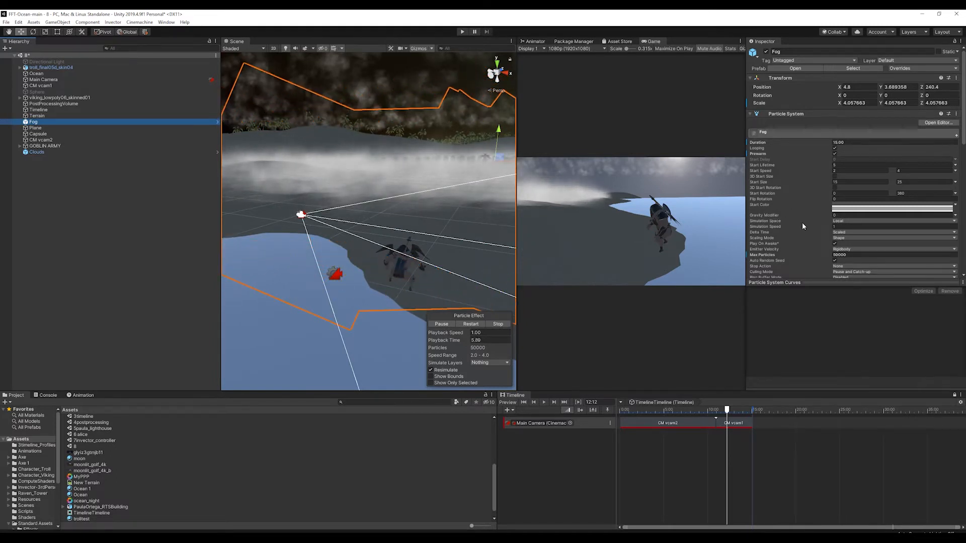
pyautogui.click(839, 214)
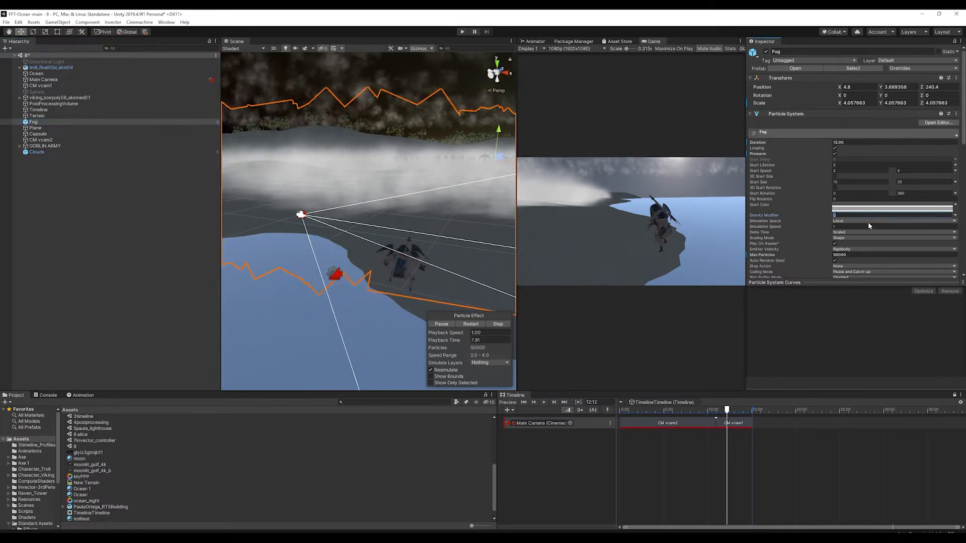
pyautogui.write('.1')
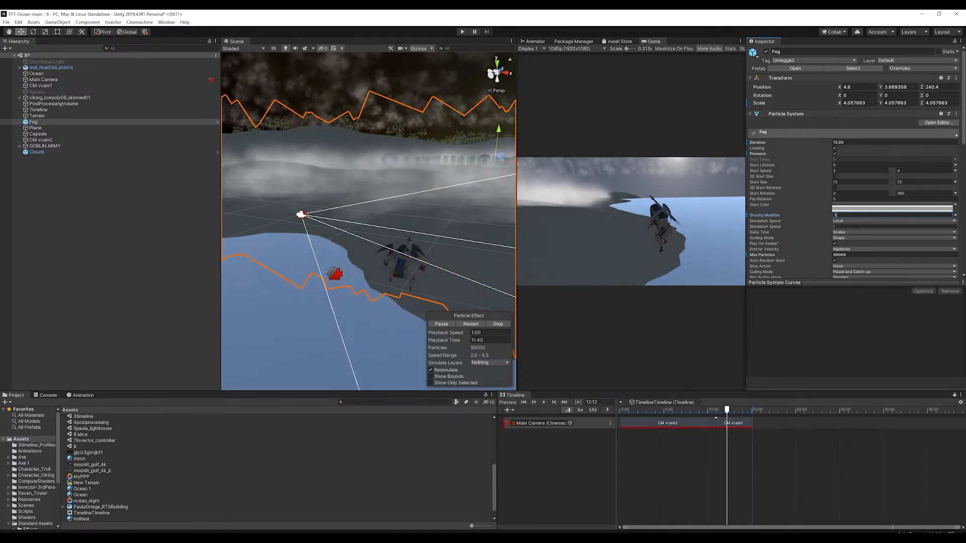
pyautogui.press('Tab')
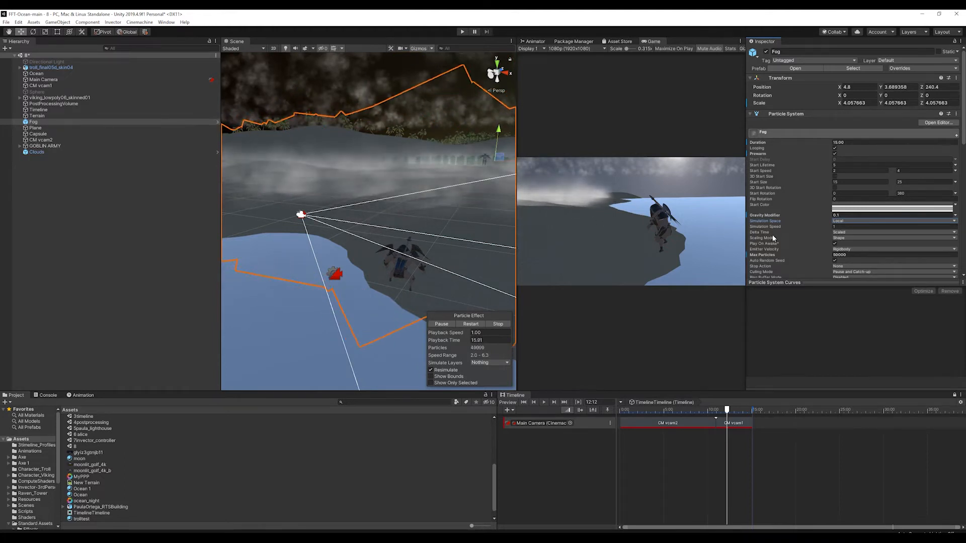
pyautogui.scroll(-3, 808, 231)
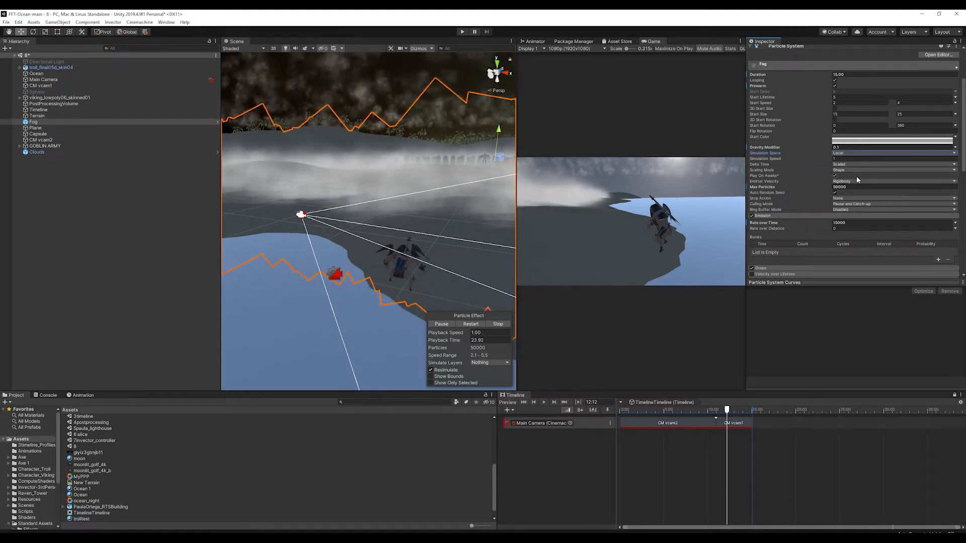
pyautogui.scroll(-3, 857, 176)
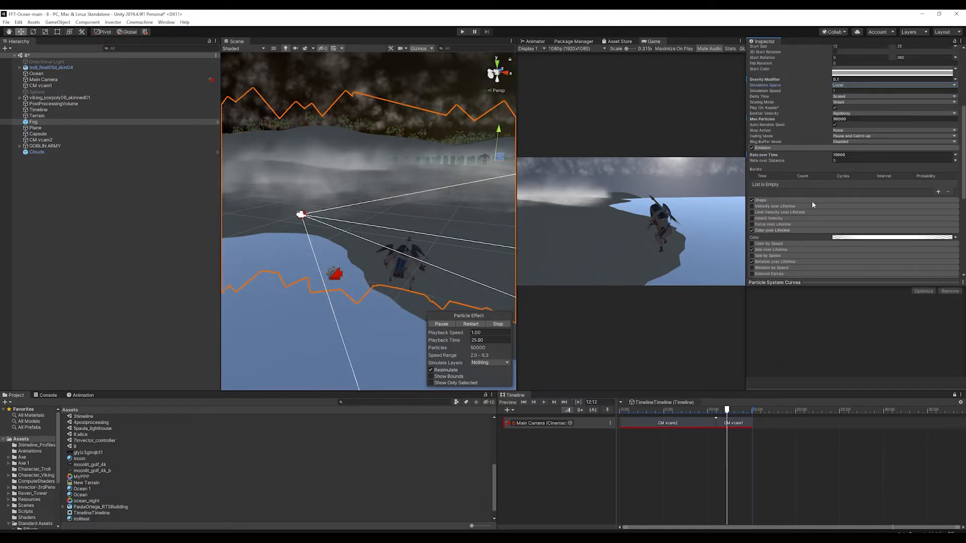
pyautogui.scroll(-3, 789, 234)
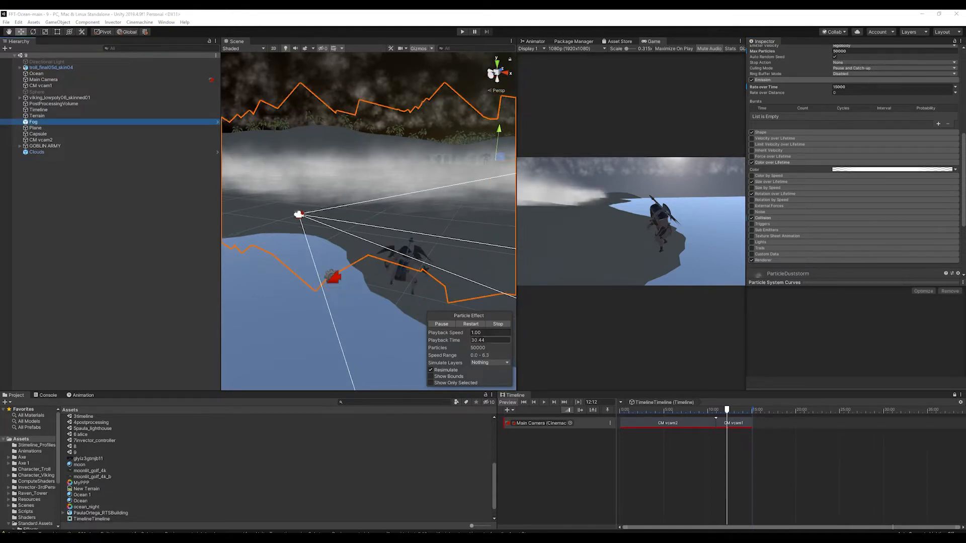
# Restart the Fog particle preview to check how the fog drifts over the shore, and stop it
pyautogui.click(477, 333)
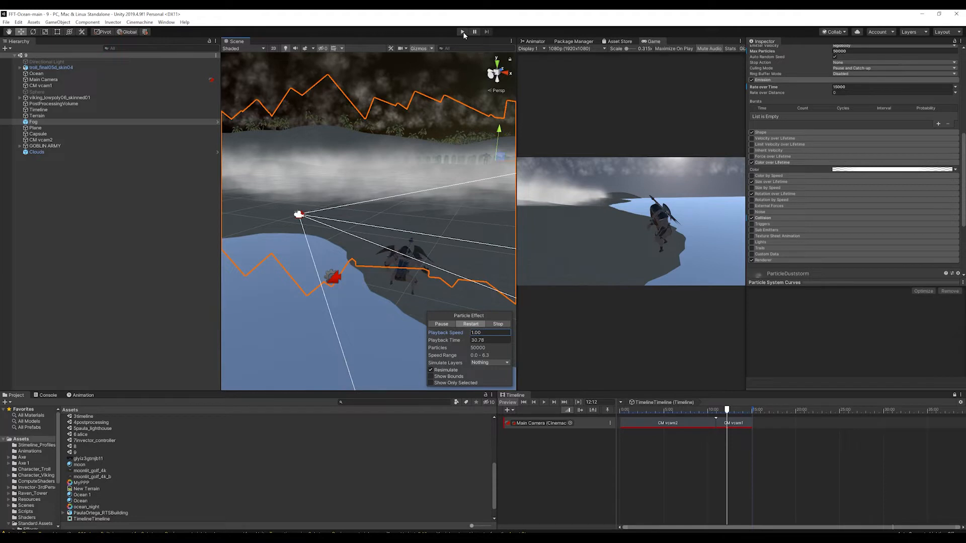
pyautogui.click(469, 325)
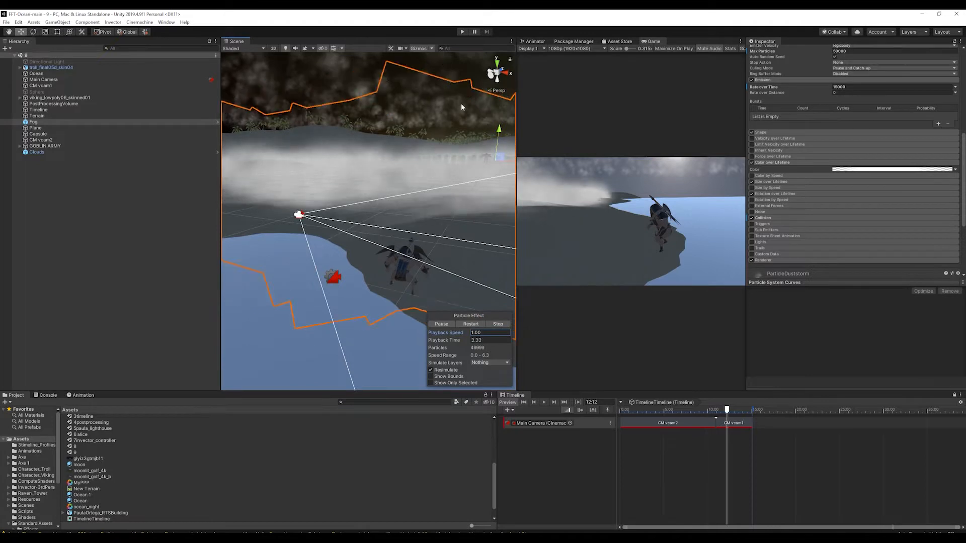
pyautogui.click(498, 324)
# Set the Tint Color of the Fog's ParticleDuststorm material to a pale sandy beige
pyautogui.scroll(-5, 855, 254)
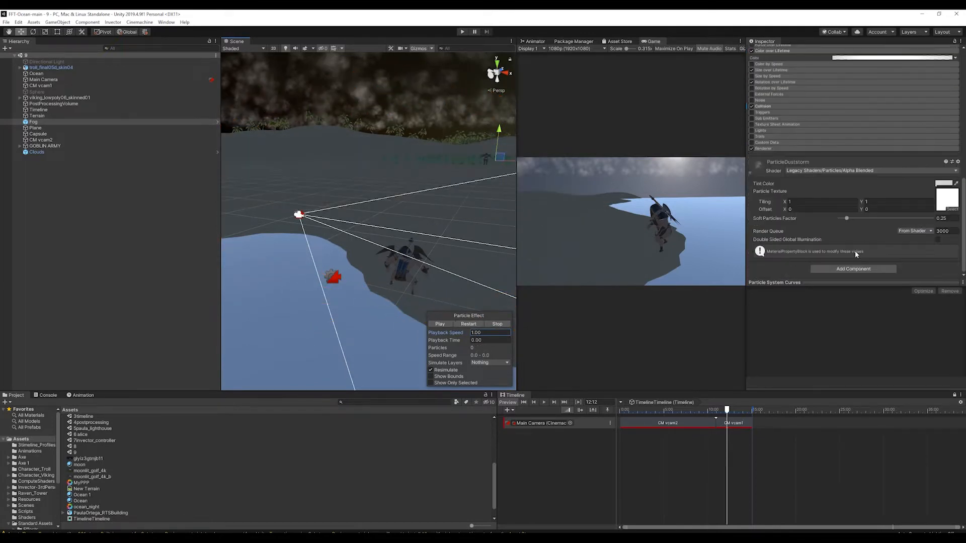
pyautogui.click(945, 203)
pyautogui.click(944, 184)
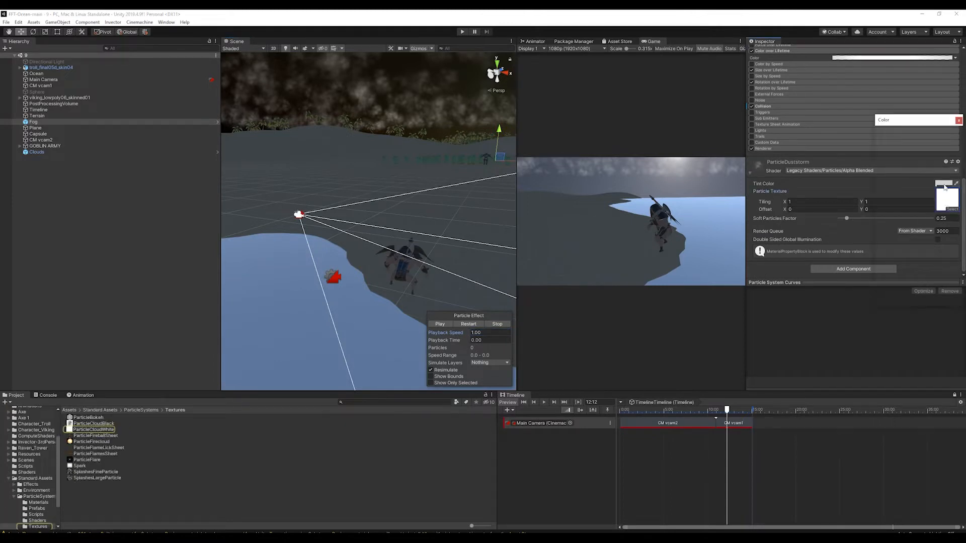
pyautogui.click(903, 174)
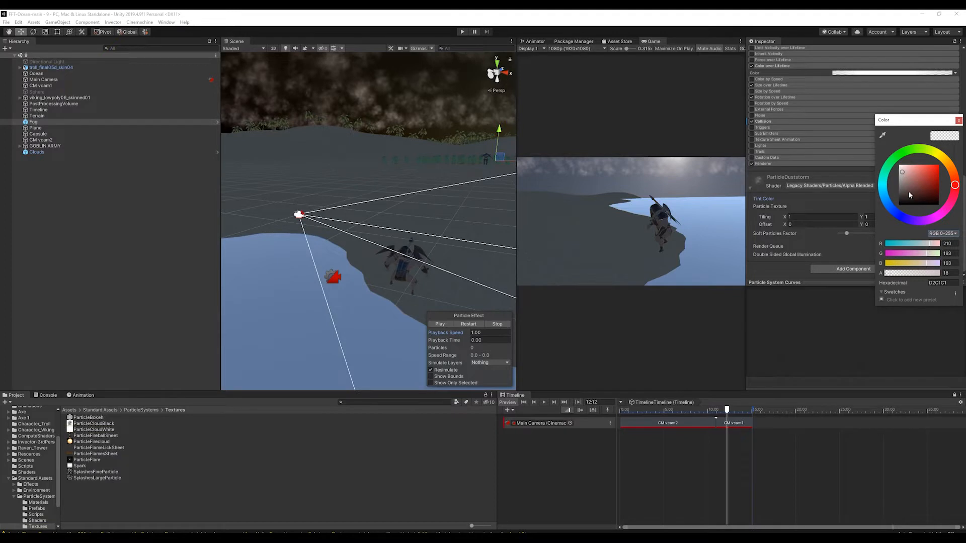
pyautogui.moveTo(910, 123); pyautogui.dragTo(775, 127)
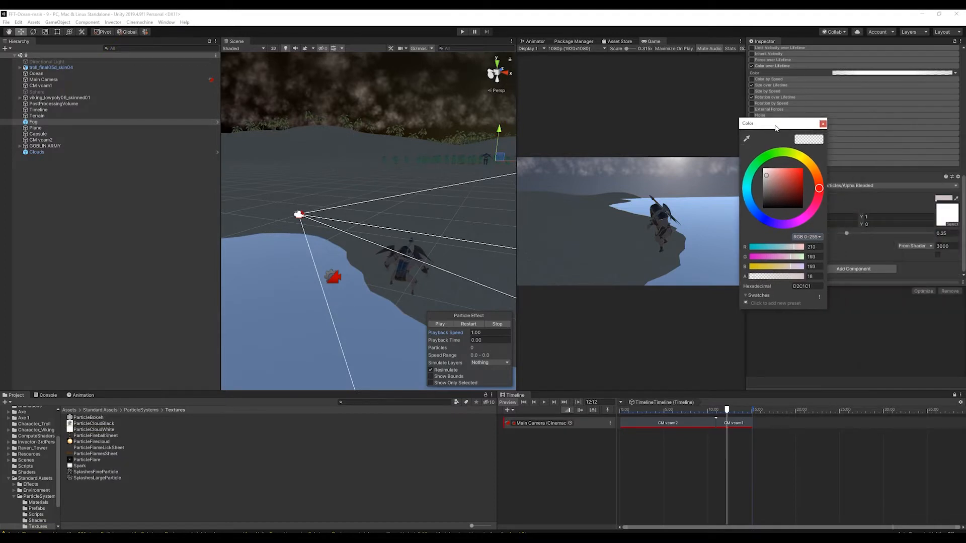
pyautogui.click(816, 176)
pyautogui.moveTo(767, 176); pyautogui.dragTo(770, 177)
pyautogui.click(823, 124)
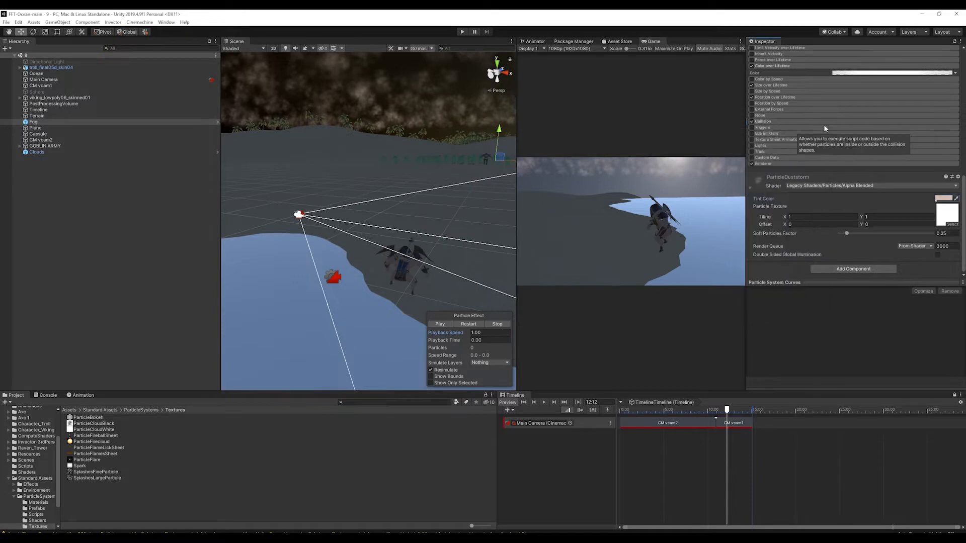
# Play the cinematic to check the tinted fog, stop the particle preview, and deactivate the Clouds particle system
pyautogui.click(462, 32)
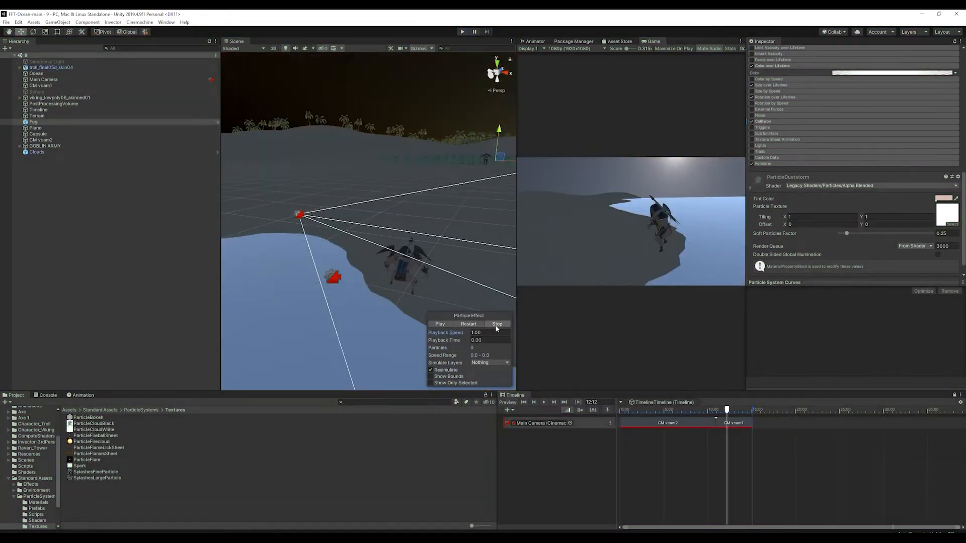
pyautogui.click(496, 326)
pyautogui.click(40, 123)
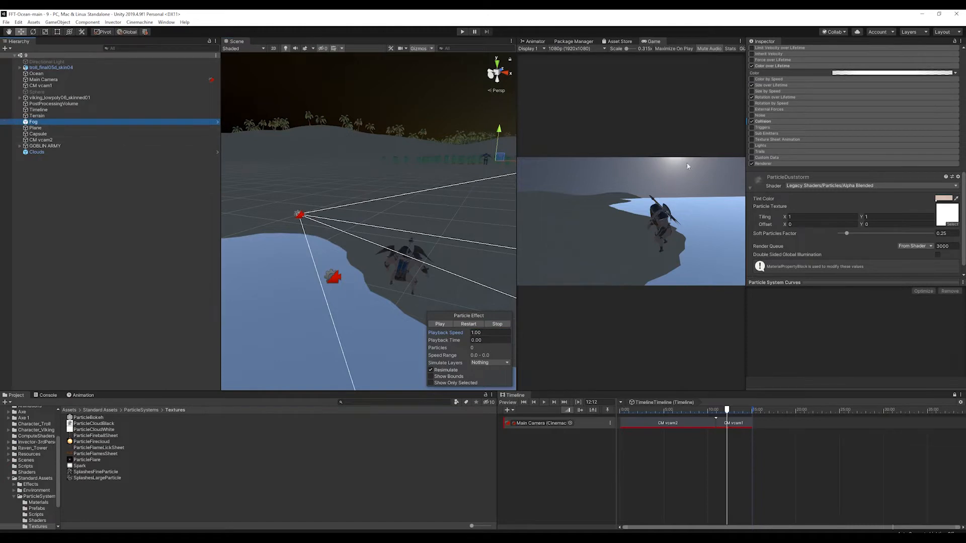
pyautogui.scroll(10, 846, 193)
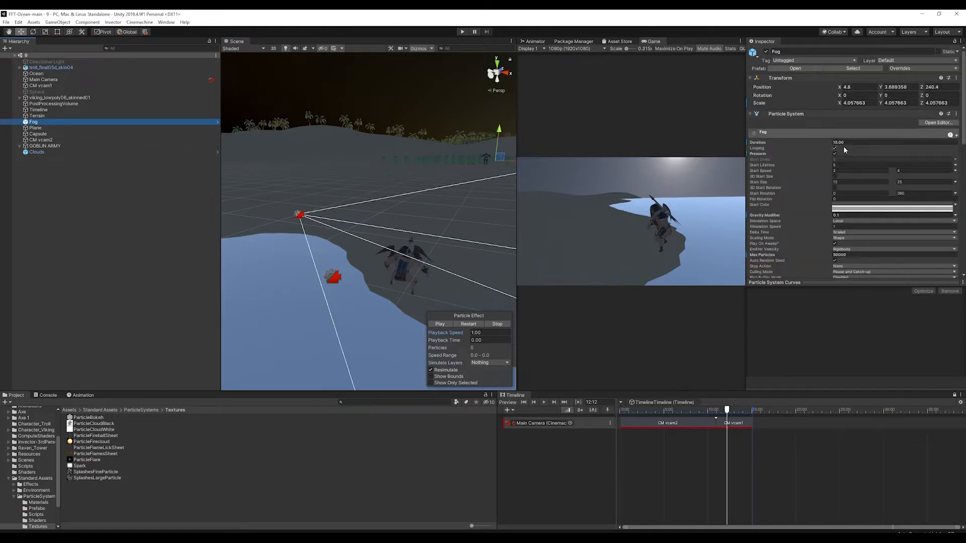
pyautogui.click(38, 152)
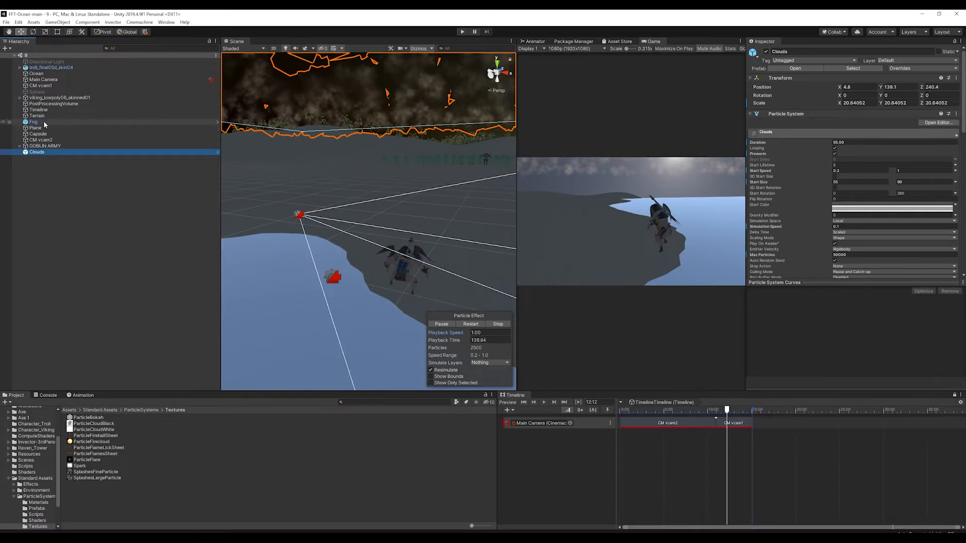
pyautogui.click(767, 52)
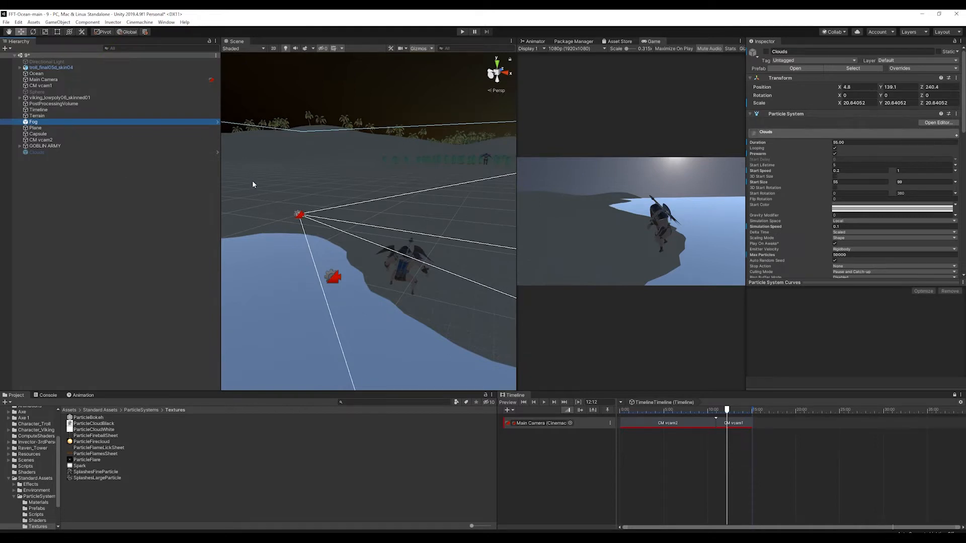
# Set the Fog particle system's Max Particles to 10000 and its emission Rate over Time to 5000
pyautogui.scroll(-3, 854, 220)
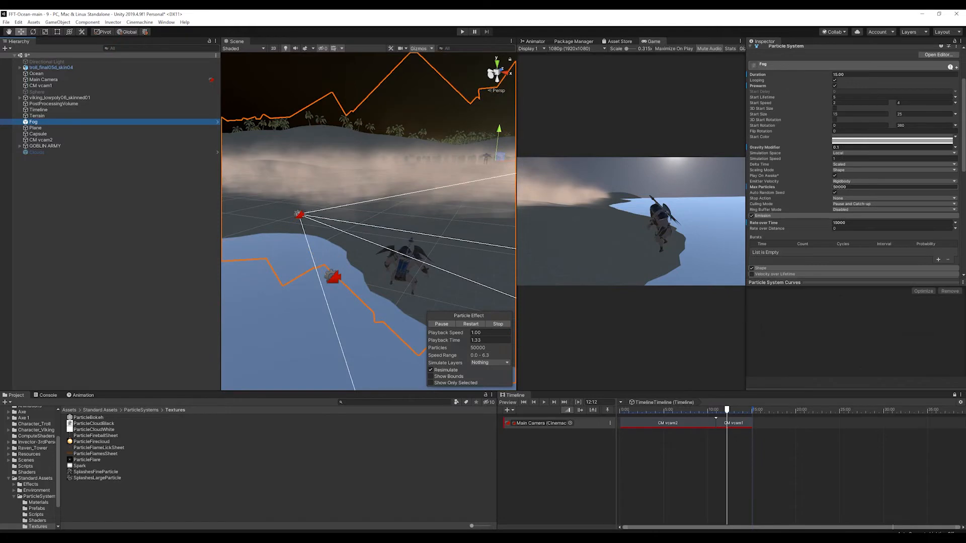
pyautogui.click(835, 187)
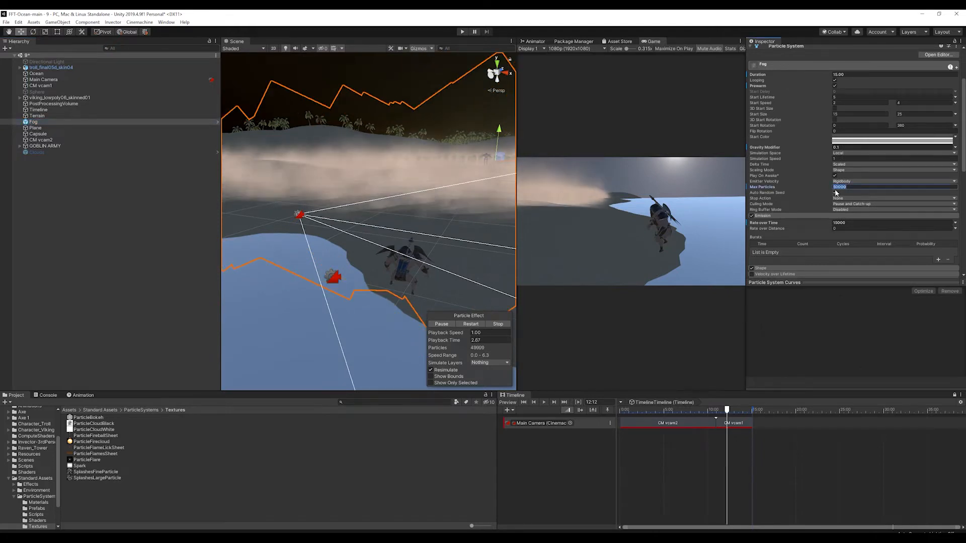
pyautogui.hotkey('ctrl', 'a')
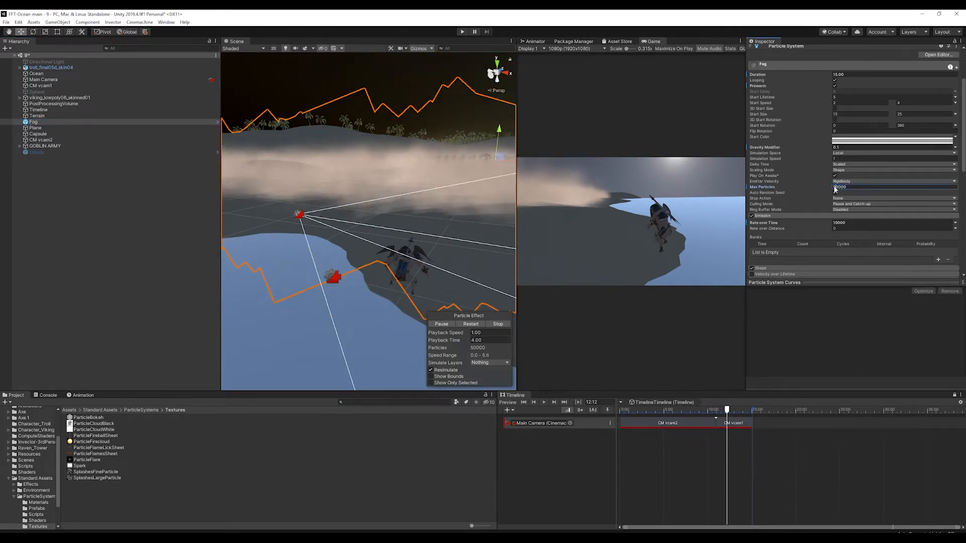
pyautogui.click(835, 187)
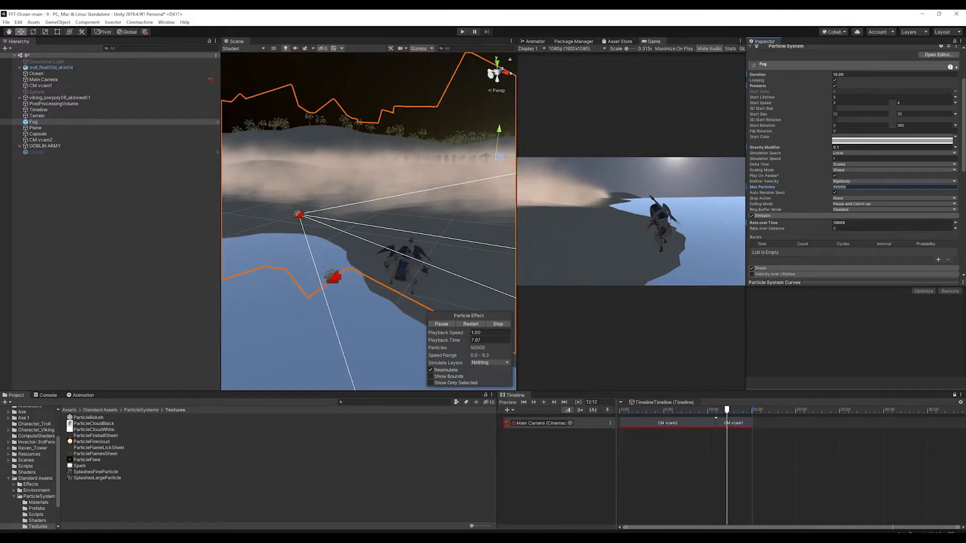
pyautogui.click(859, 187)
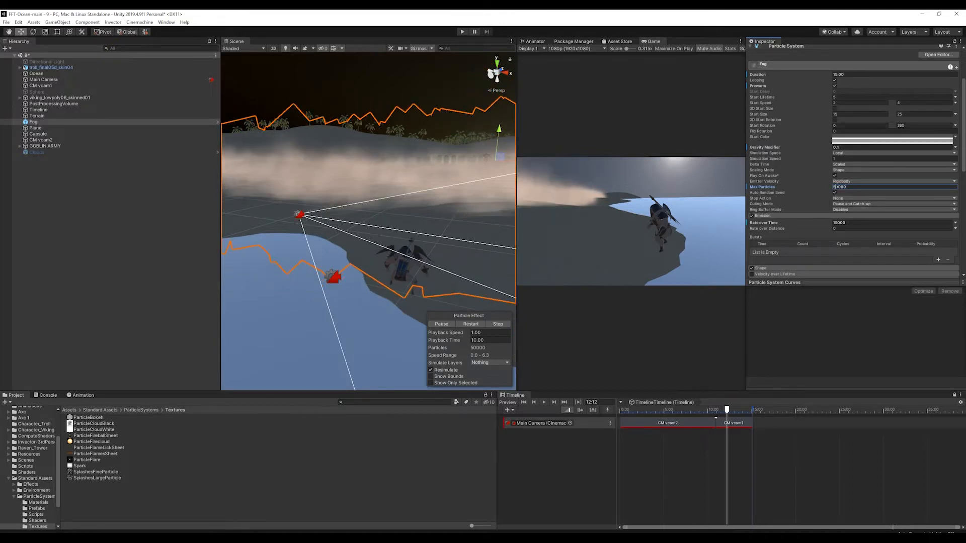
pyautogui.click(499, 324)
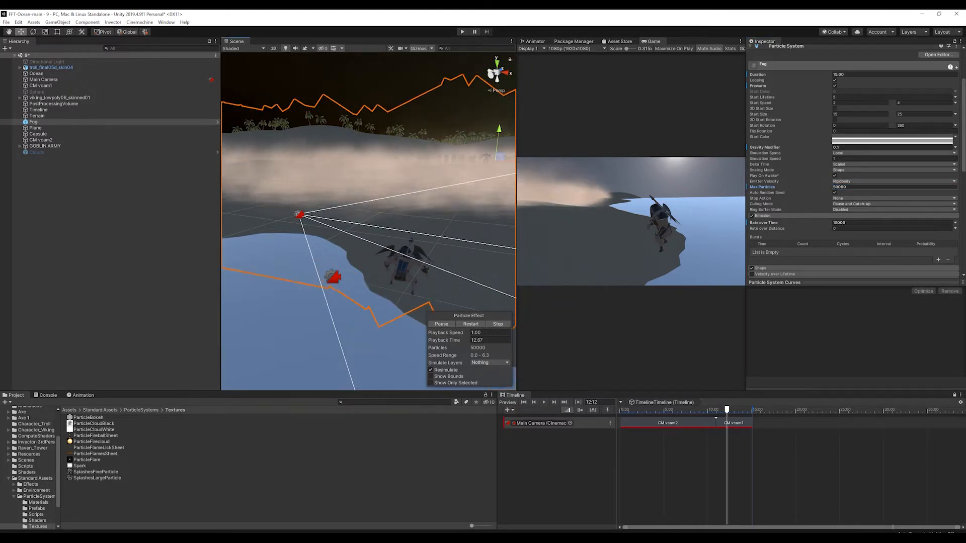
pyautogui.moveTo(849, 186); pyautogui.dragTo(801, 194)
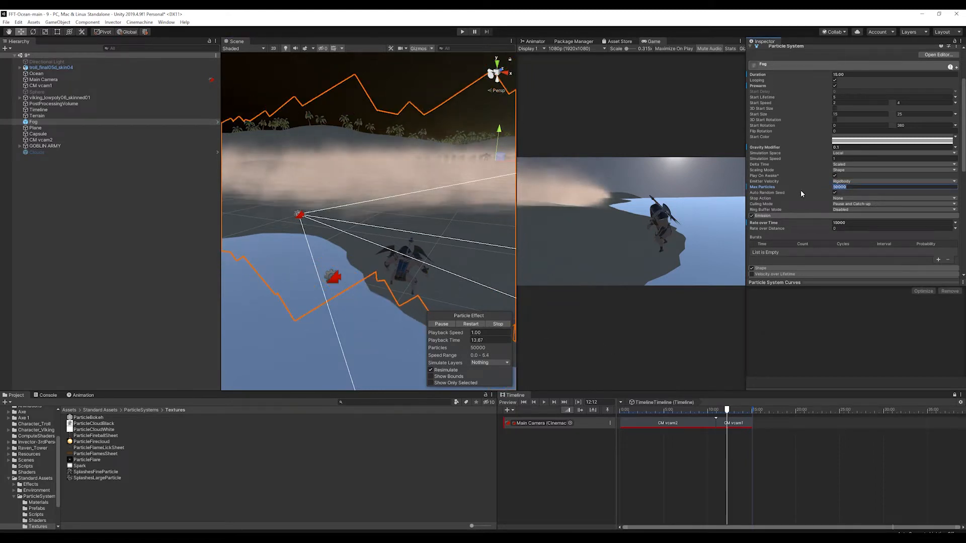
pyautogui.click(499, 325)
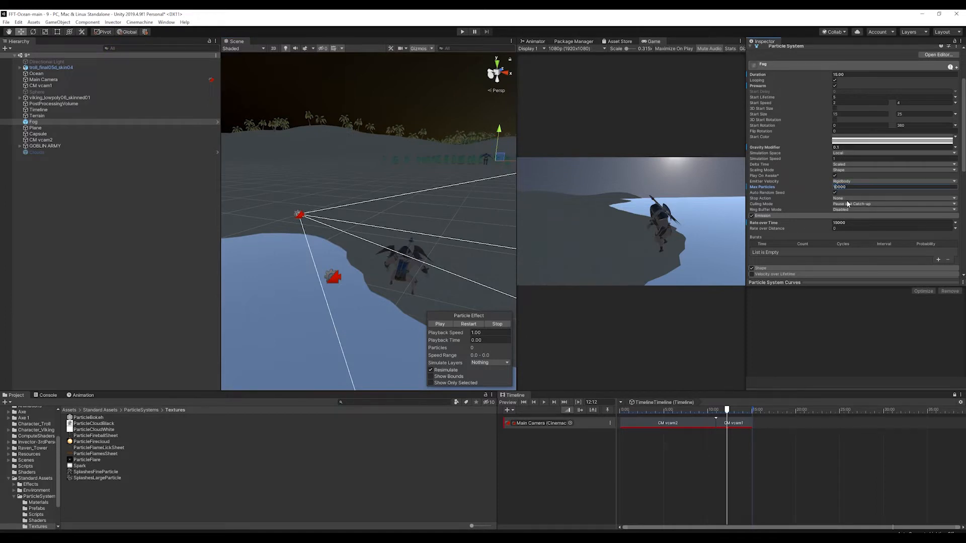
pyautogui.click(834, 222)
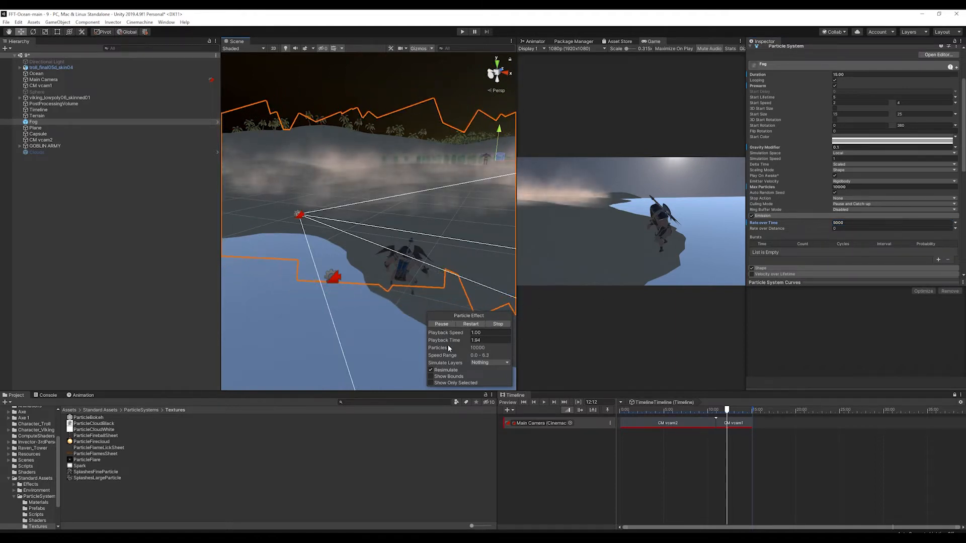
# Scale the Fog particle system down uniformly to about 2.92 so it covers less of the shore
pyautogui.scroll(-5, 421, 264)
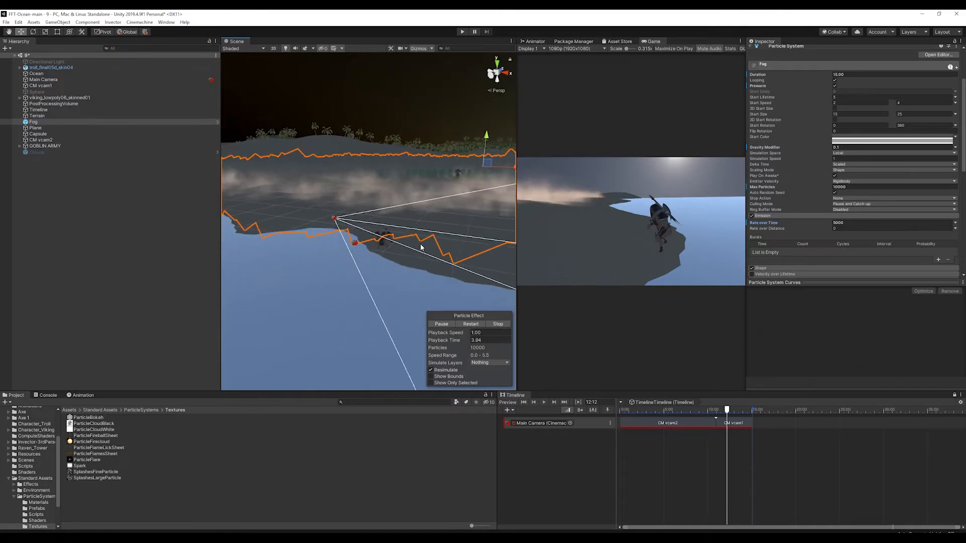
pyautogui.scroll(-3, 421, 236)
pyautogui.keyDown('alt'); pyautogui.moveTo(423, 223); pyautogui.dragTo(433, 255); pyautogui.keyUp('alt')
pyautogui.scroll(-3, 433, 255)
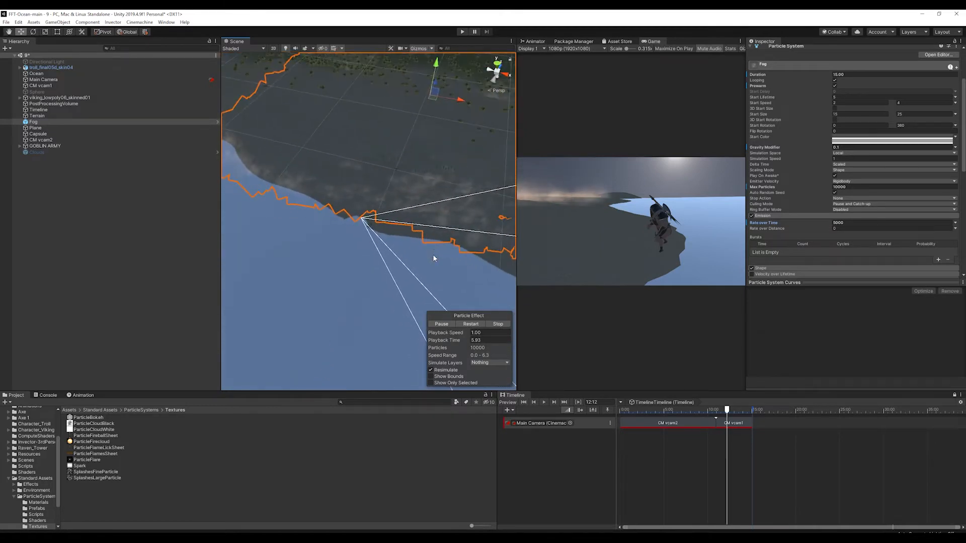
pyautogui.press('r')
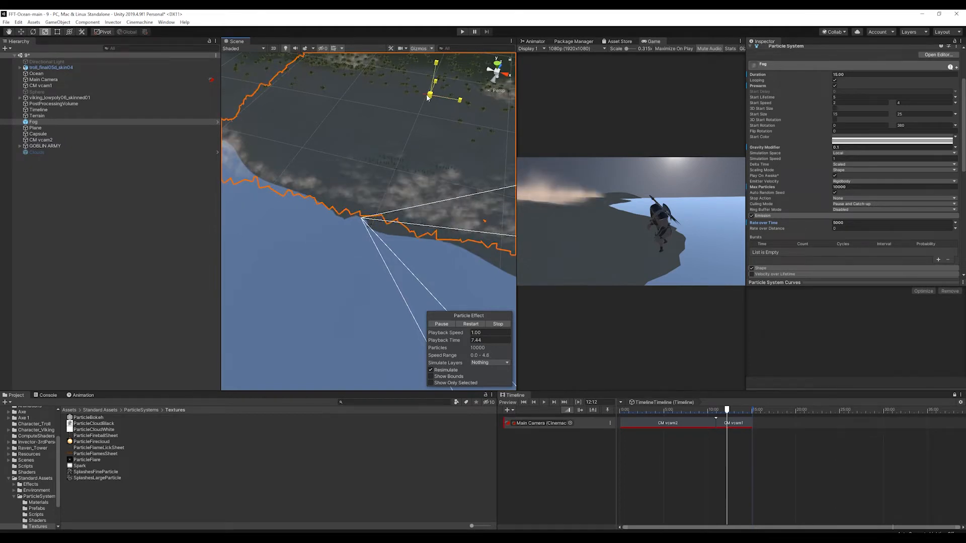
pyautogui.moveTo(426, 95); pyautogui.dragTo(426, 94)
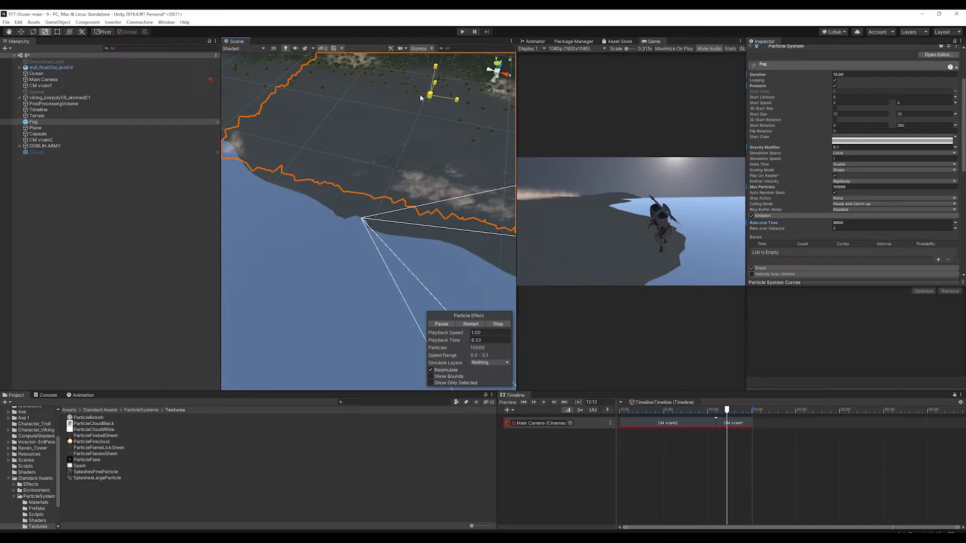
pyautogui.moveTo(420, 95); pyautogui.dragTo(420, 95)
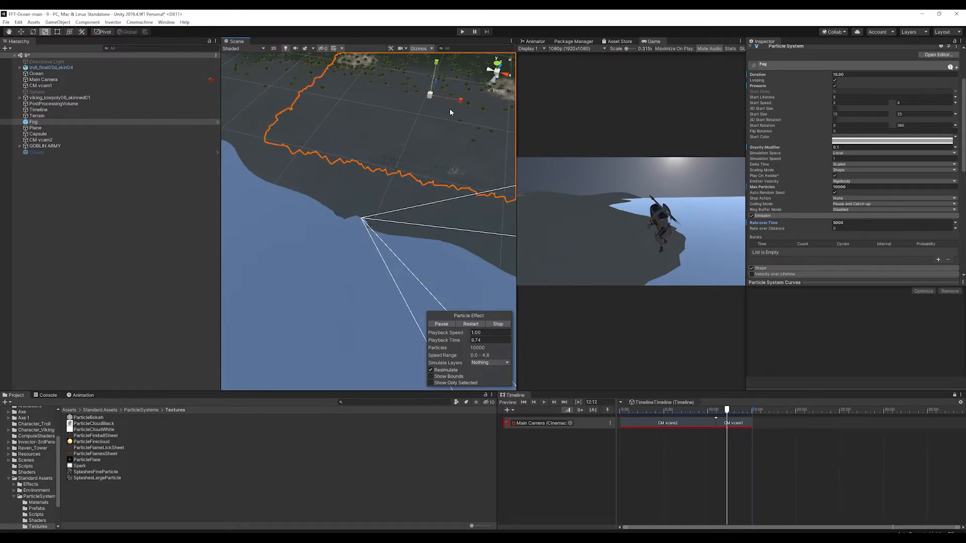
# Look through the Type, Mode and Collides With options of the Fog's Collision module, and stop the particle preview
pyautogui.scroll(-8, 800, 246)
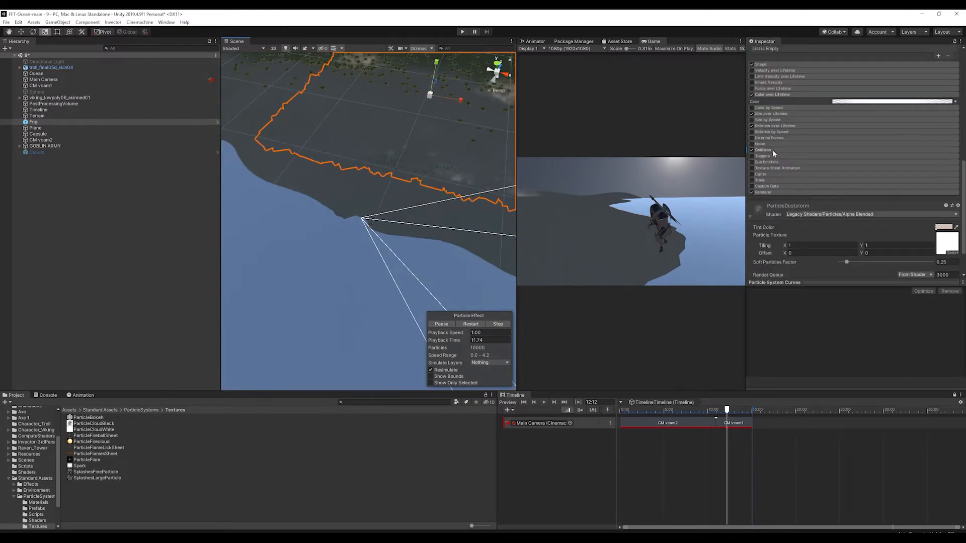
pyautogui.click(771, 149)
pyautogui.click(865, 158)
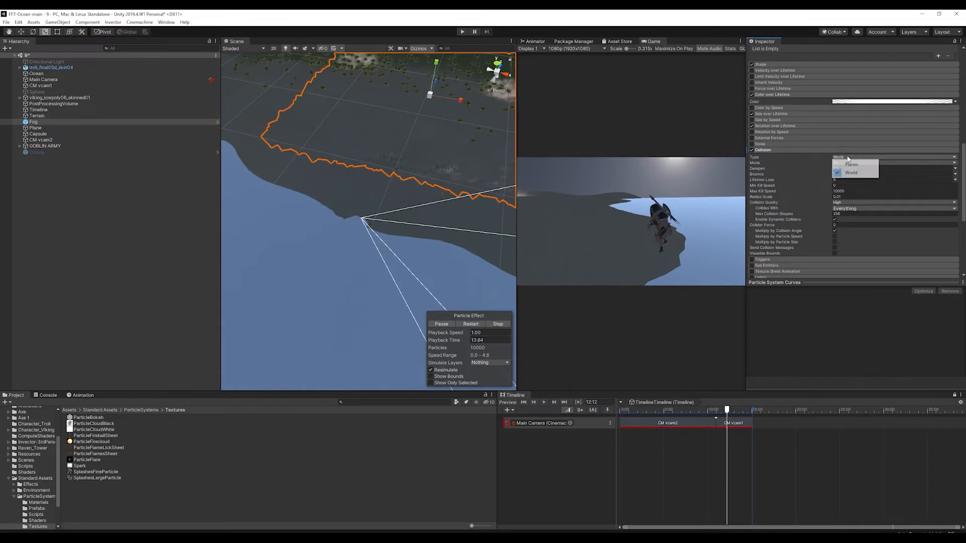
pyautogui.click(890, 159)
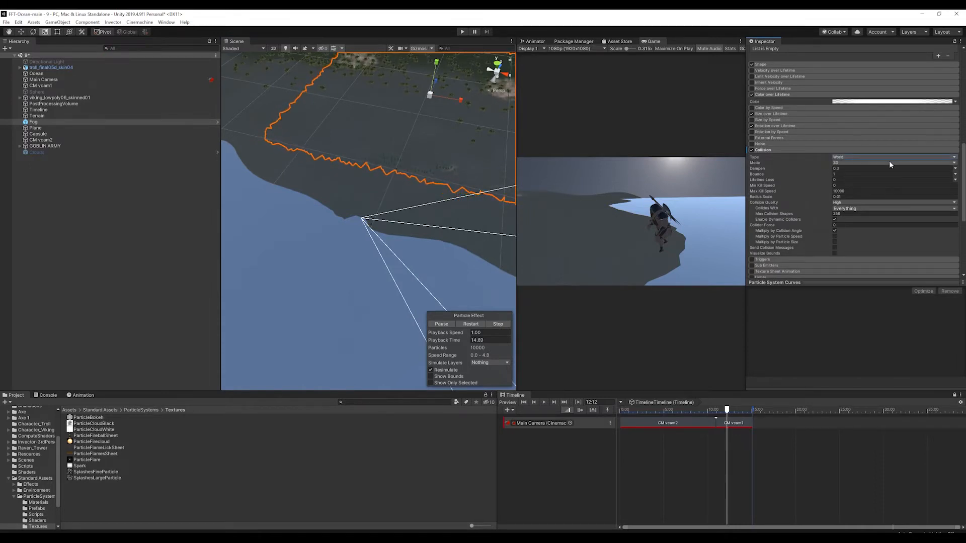
pyautogui.click(889, 162)
pyautogui.click(889, 161)
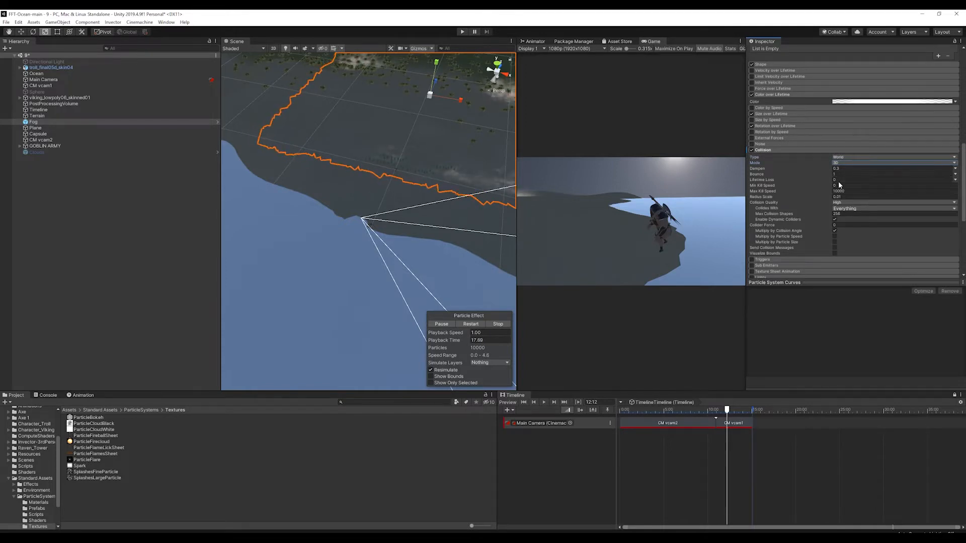
pyautogui.click(844, 209)
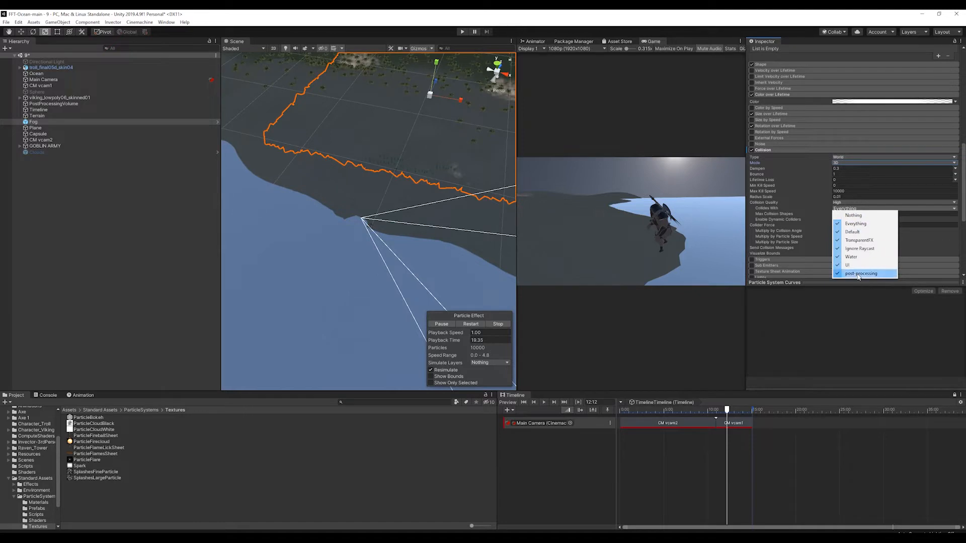
pyautogui.click(898, 210)
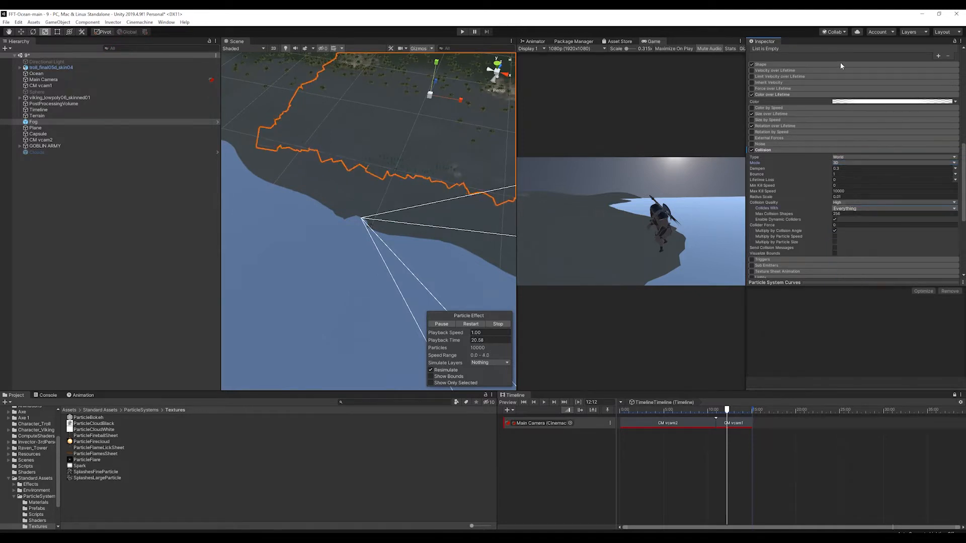
pyautogui.click(498, 324)
# Add a new layer named terrain as User Layer 9, starting from the Terrain object's layer options
pyautogui.click(358, 180)
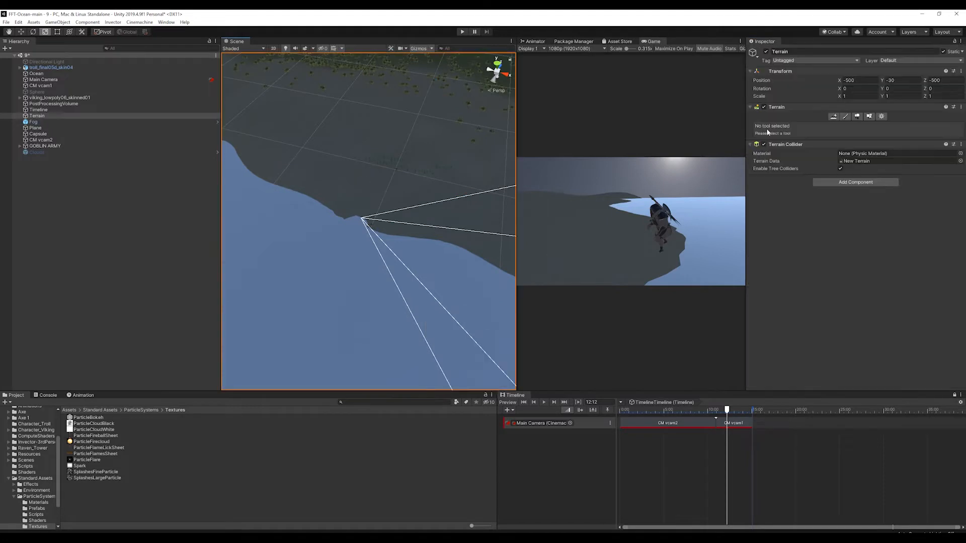
pyautogui.click(897, 61)
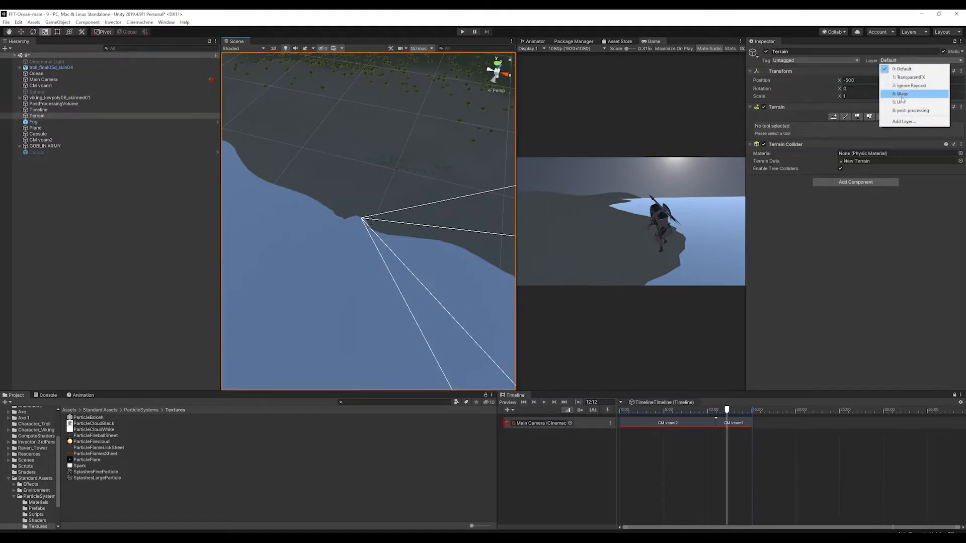
pyautogui.click(904, 121)
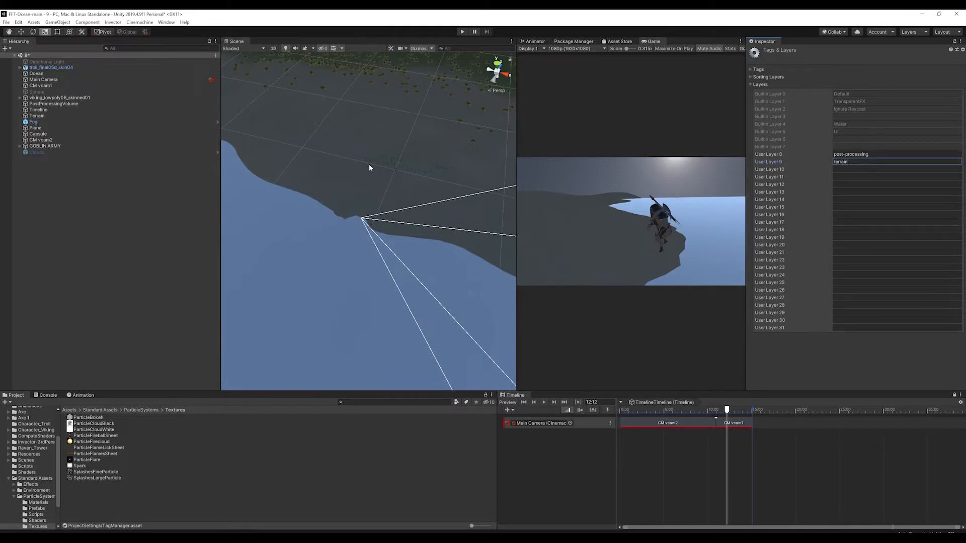
# Make the Fog's Collision module collide only with the terrain layer by clearing Collides With and enabling terrain
pyautogui.click(36, 122)
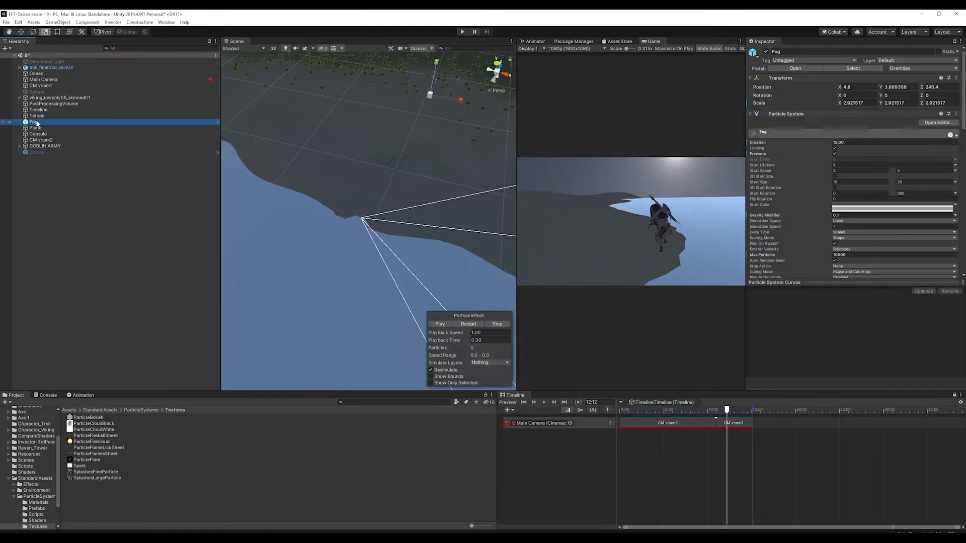
pyautogui.scroll(-10, 836, 241)
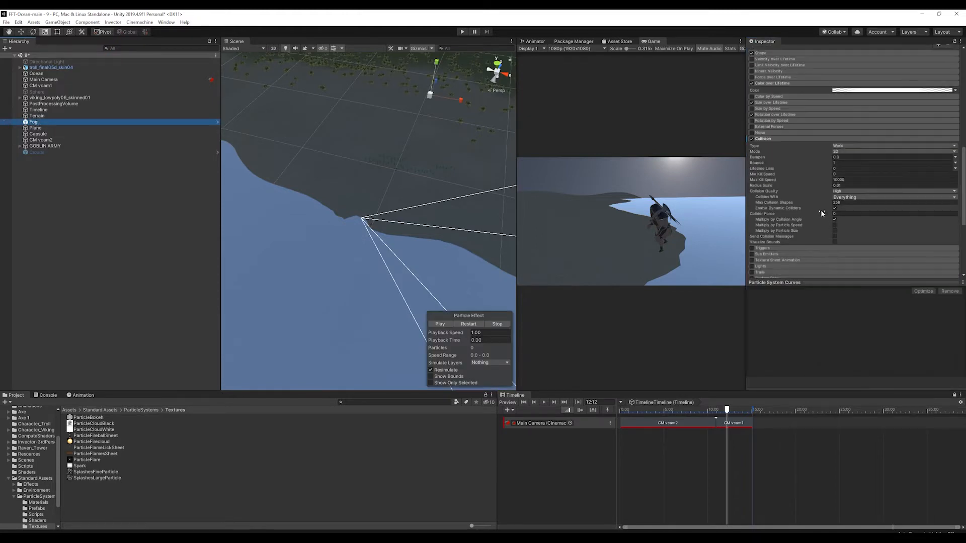
pyautogui.click(856, 198)
pyautogui.click(857, 214)
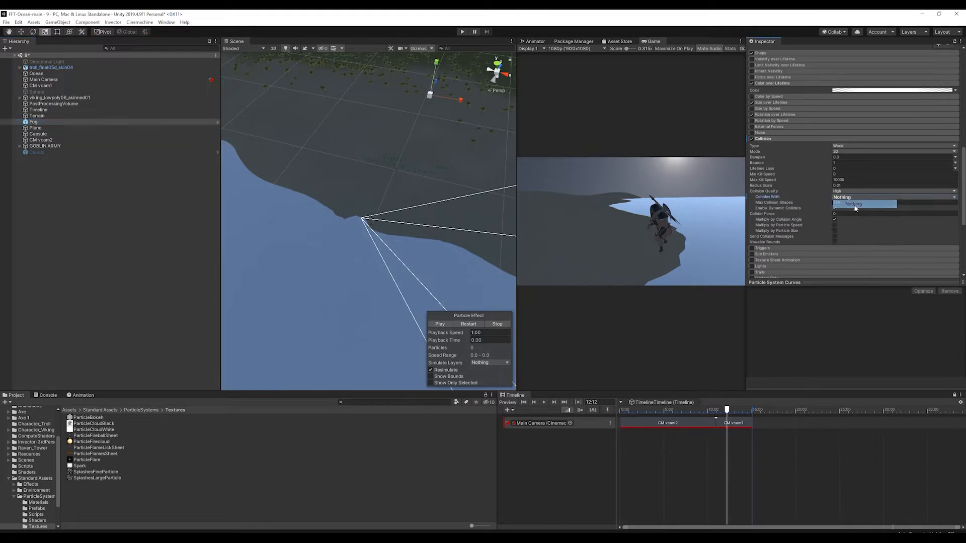
pyautogui.click(855, 197)
pyautogui.click(860, 271)
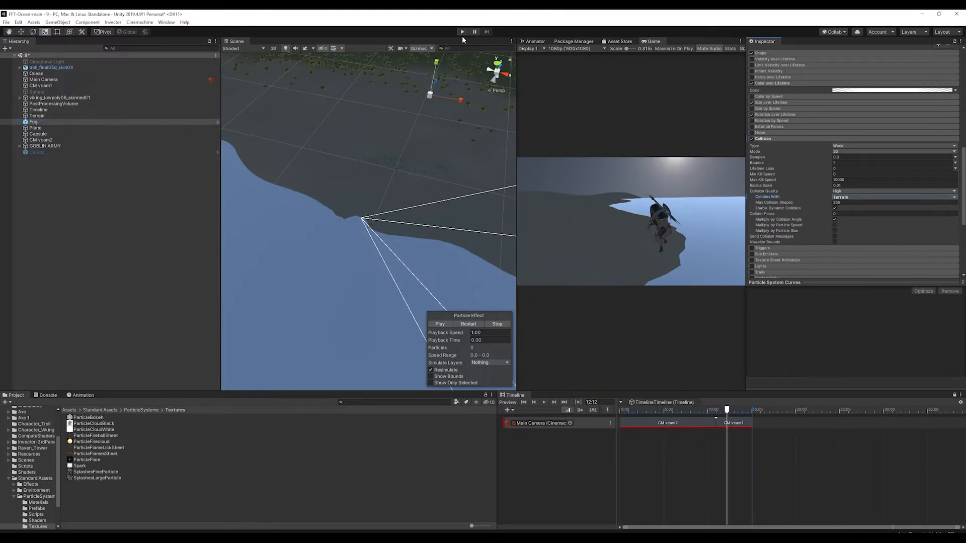
# Preview the Fog particles and move the Fog along Z toward the shore, to about Z 180.5
pyautogui.click(439, 324)
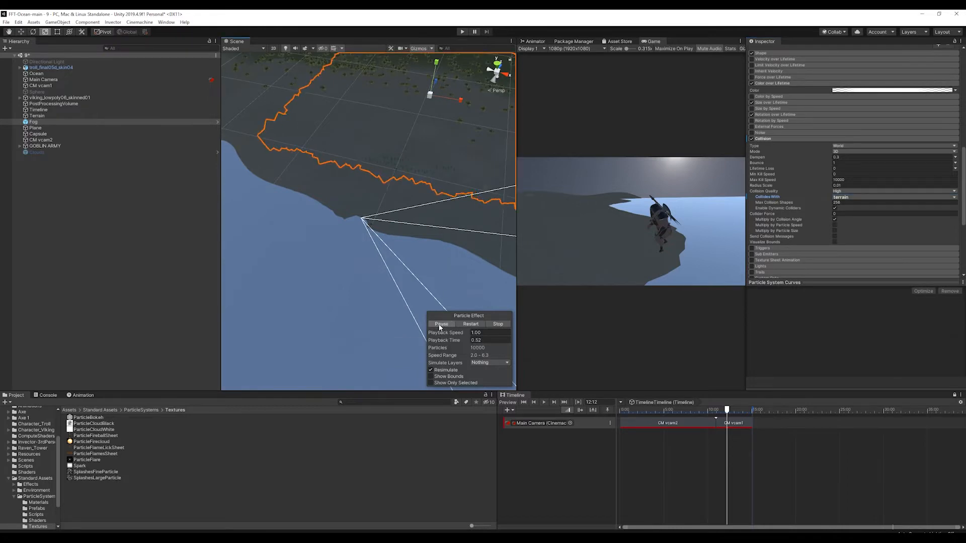
pyautogui.keyDown('alt'); pyautogui.moveTo(420, 201); pyautogui.dragTo(454, 132); pyautogui.keyUp('alt')
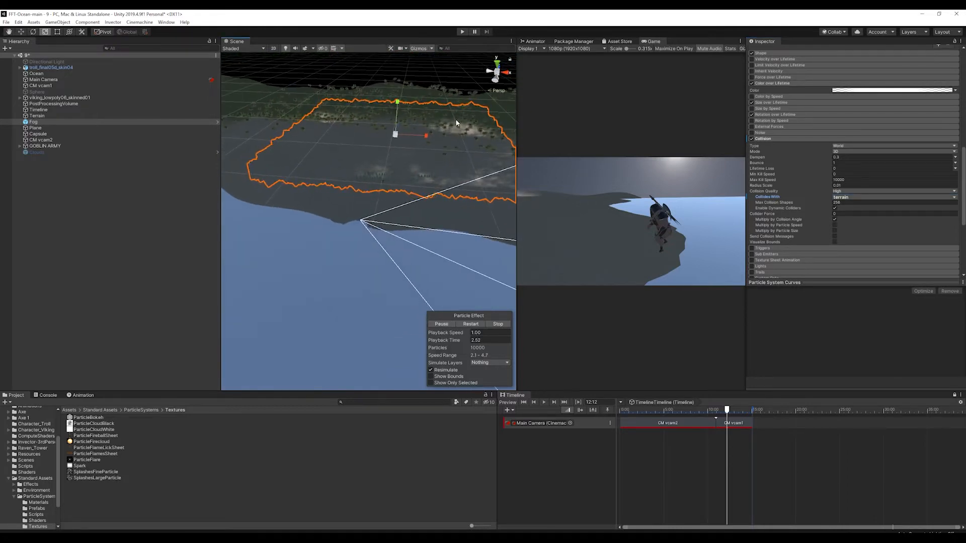
pyautogui.scroll(2, 460, 160)
pyautogui.press('w')
pyautogui.scroll(2, 460, 166)
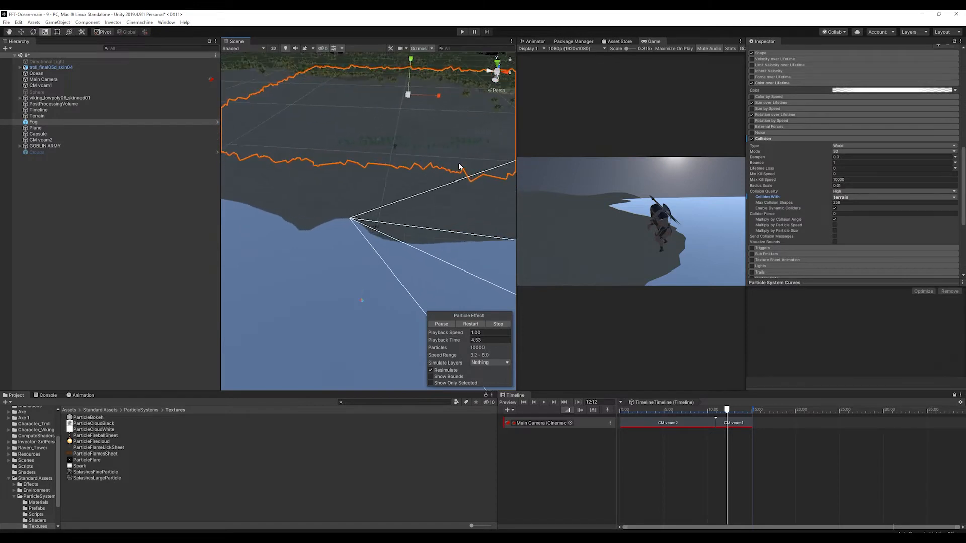
pyautogui.keyDown('alt'); pyautogui.moveTo(413, 99); pyautogui.dragTo(409, 201); pyautogui.keyUp('alt')
pyautogui.scroll(-3, 422, 171)
pyautogui.scroll(2, 422, 186)
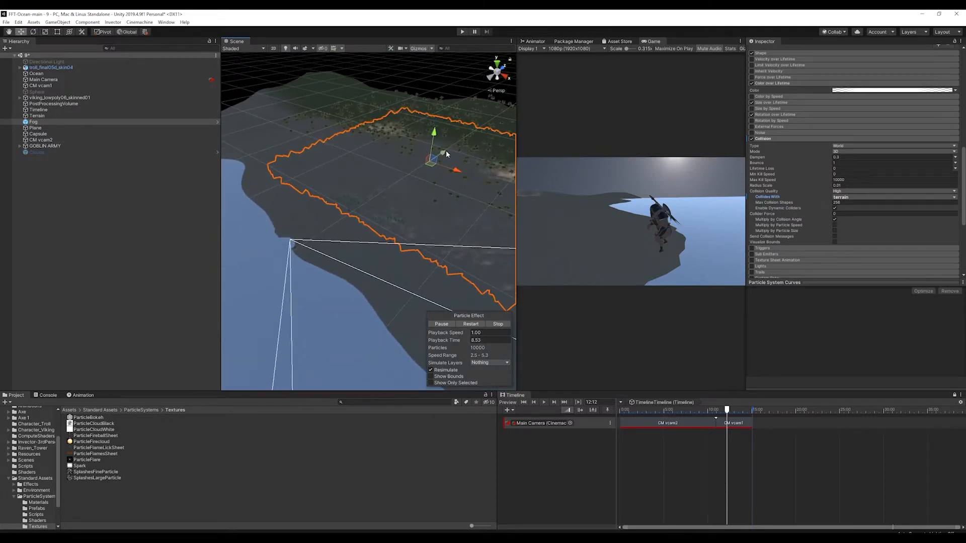
pyautogui.moveTo(446, 150); pyautogui.dragTo(421, 165)
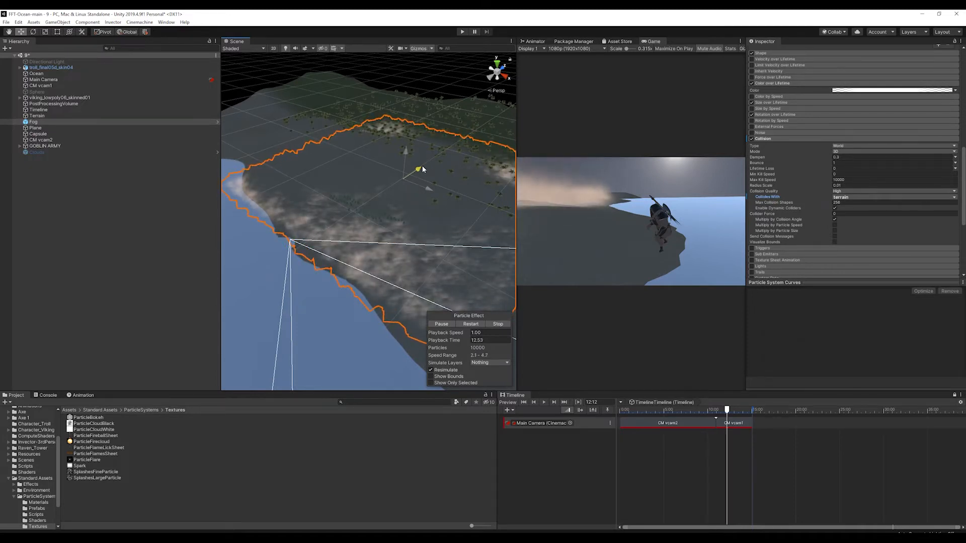
pyautogui.scroll(5, 415, 195)
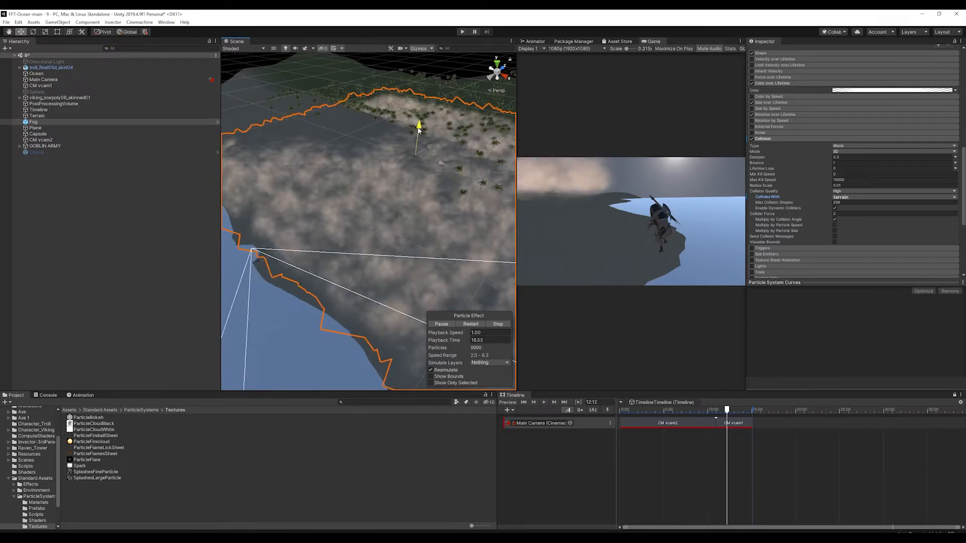
# Raise the Fog to about Y 14.9 and tilt it to about -1.5 degrees around X
pyautogui.keyDown('alt'); pyautogui.moveTo(418, 137); pyautogui.dragTo(374, 226); pyautogui.keyUp('alt')
pyautogui.moveTo(304, 190); pyautogui.dragTo(303, 201)
pyautogui.press('e')
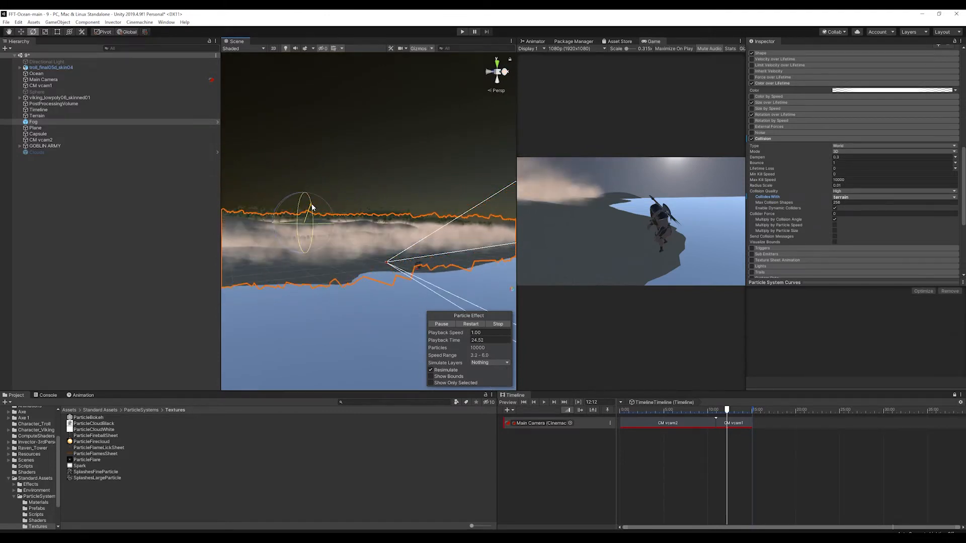
pyautogui.press('w')
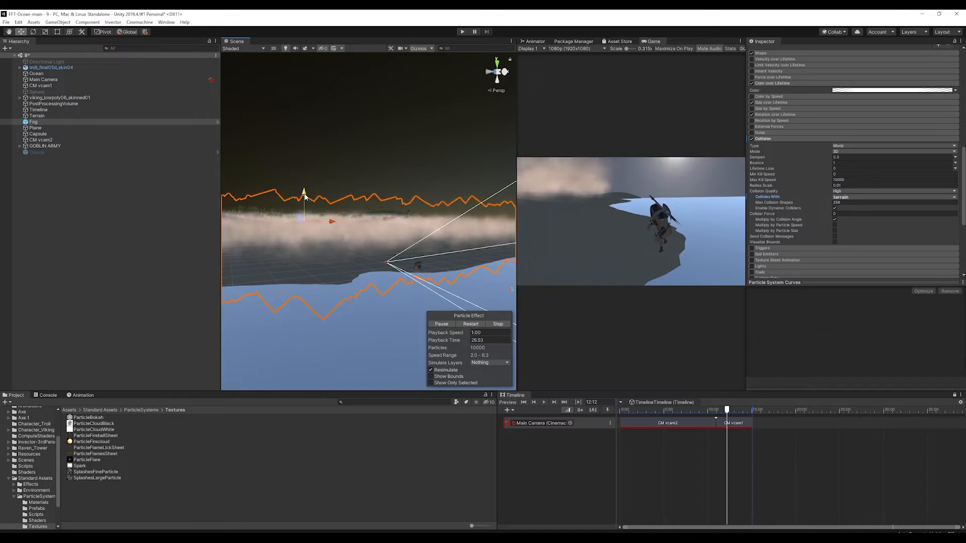
pyautogui.keyDown('alt'); pyautogui.moveTo(310, 204); pyautogui.dragTo(409, 218); pyautogui.keyUp('alt')
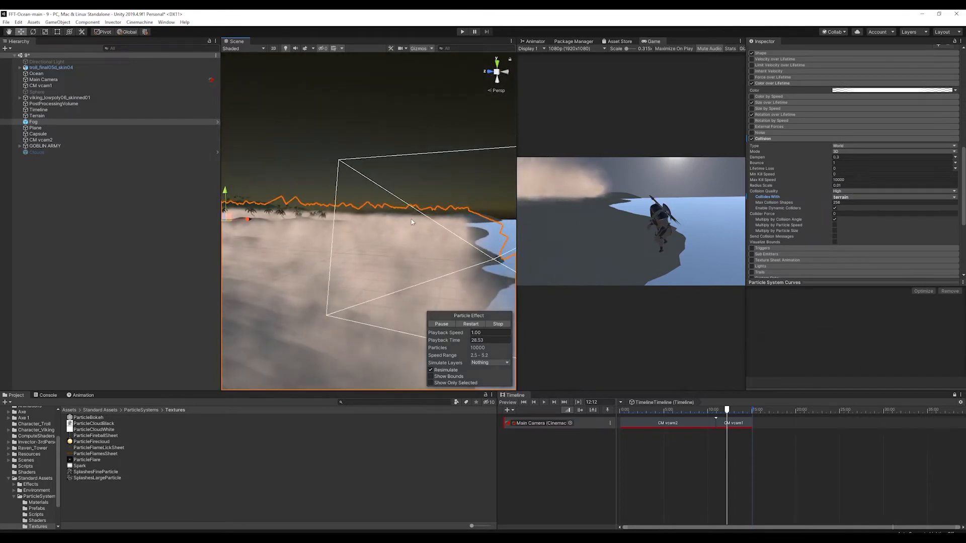
# Set the Fog particle system's Duration to 45
pyautogui.scroll(5, 826, 205)
pyautogui.scroll(5, 827, 206)
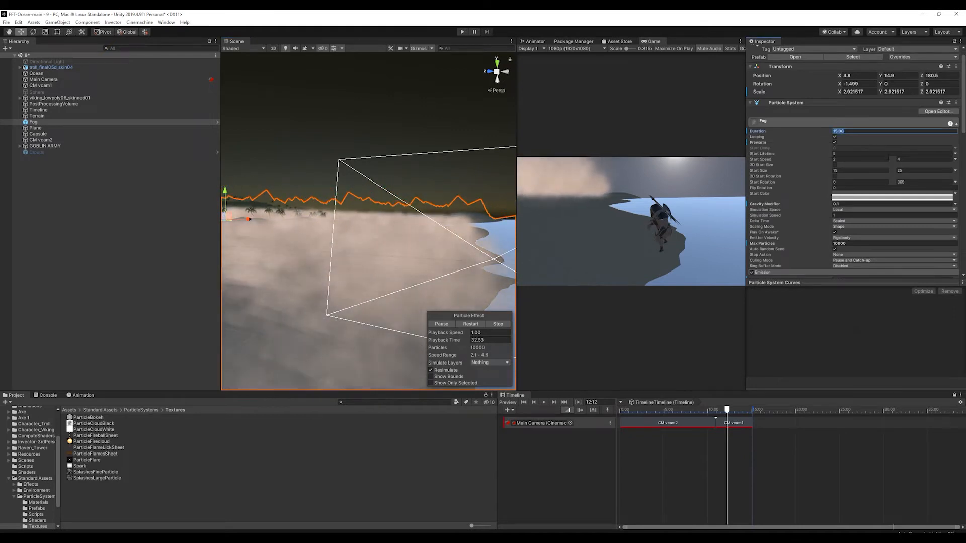
pyautogui.write('45')
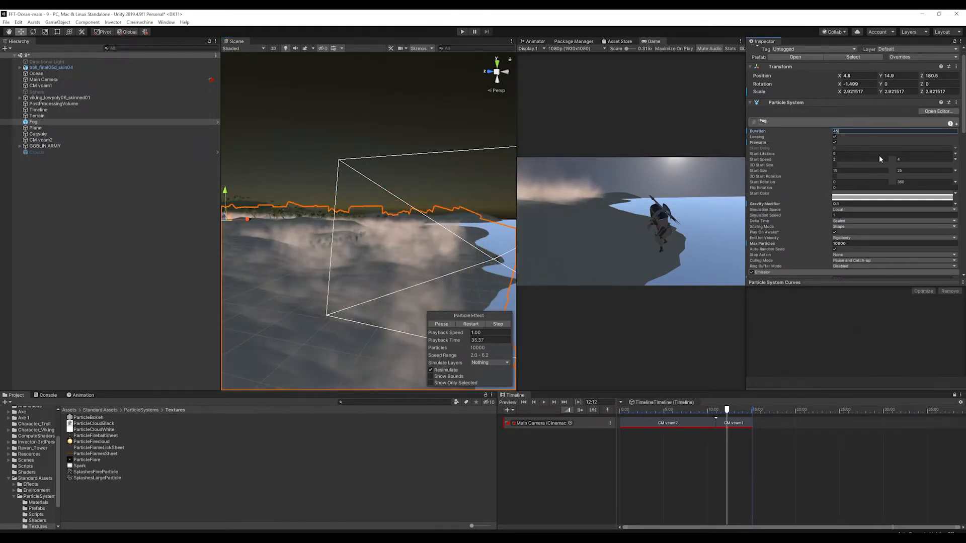
pyautogui.press('Tab')
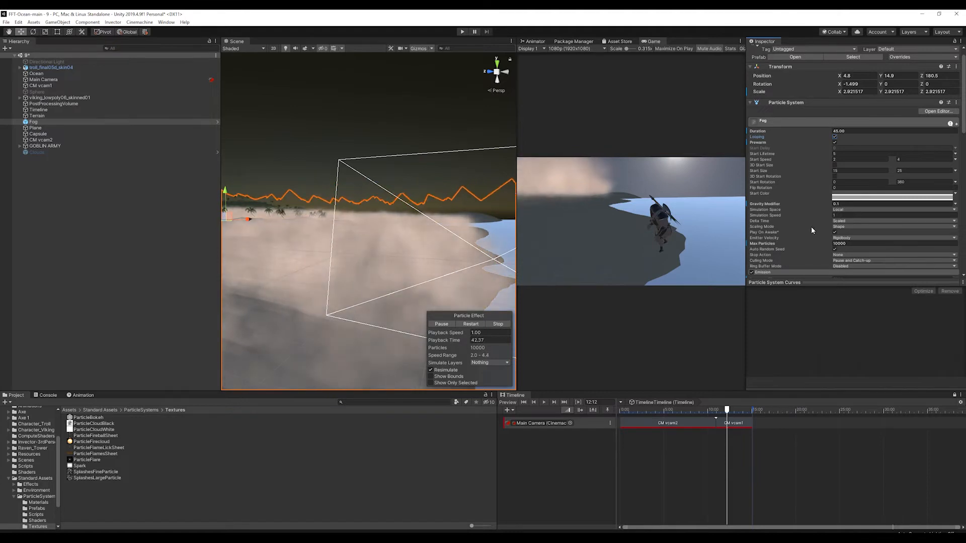
# Set the Fog's Gravity Modifier to 0.3, test the scene in play mode, and set Simulation Speed to 0.1
pyautogui.scroll(-3, 817, 198)
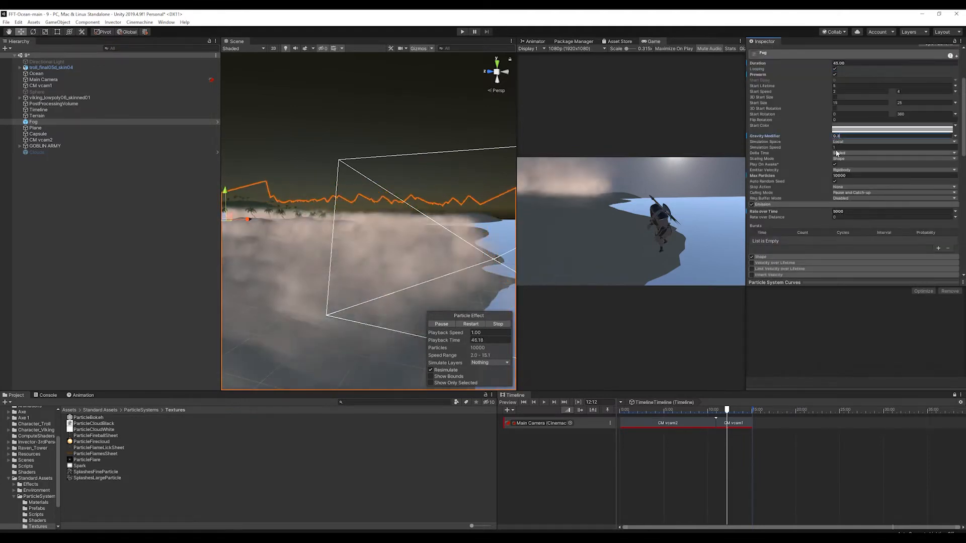
pyautogui.write('3')
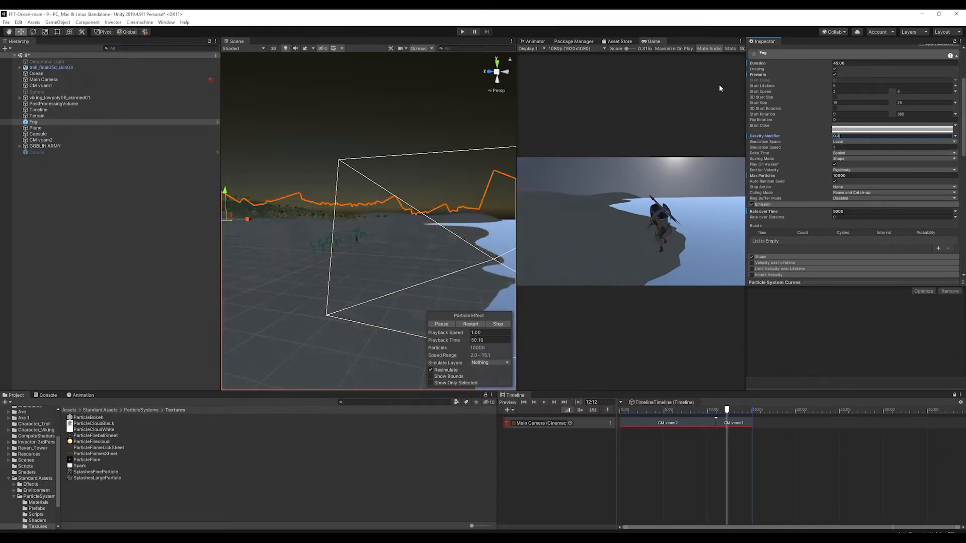
pyautogui.click(461, 32)
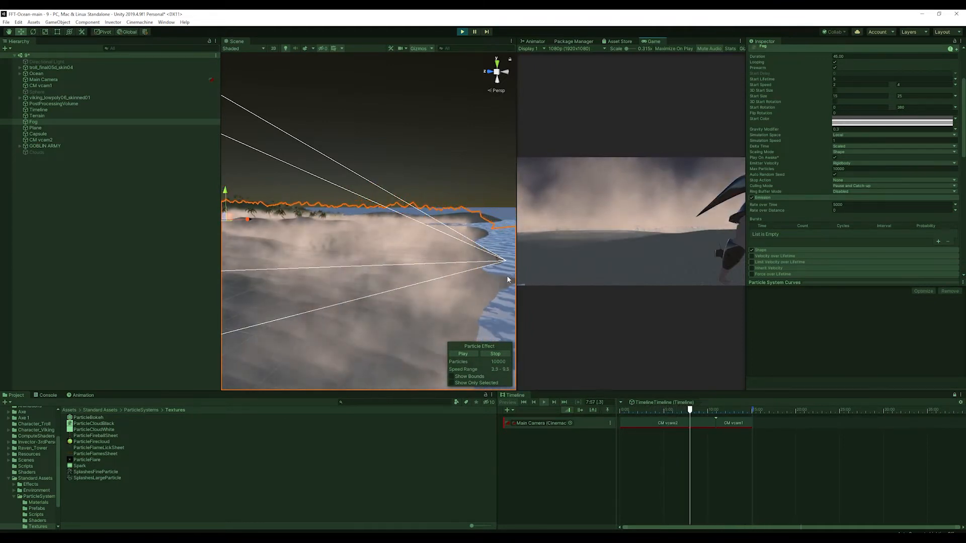
pyautogui.click(462, 32)
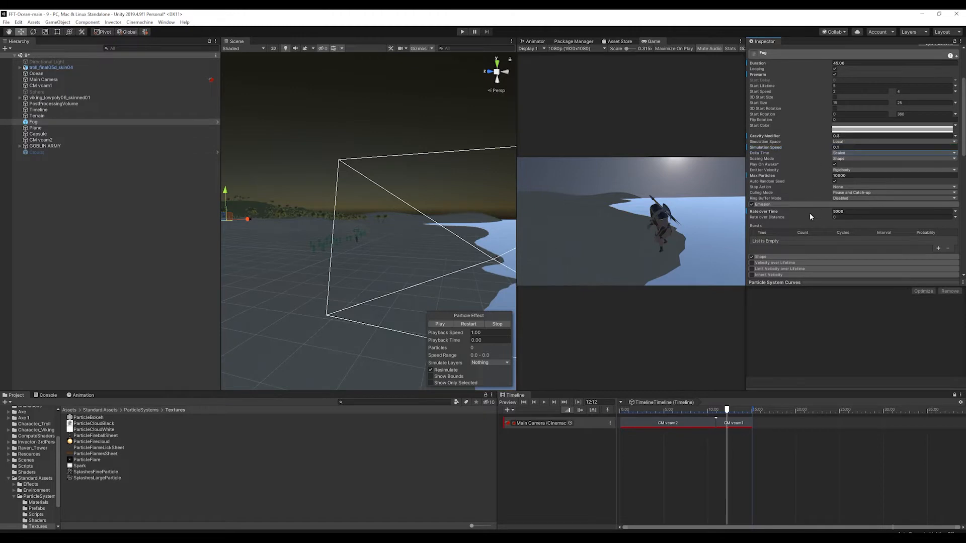
# Set the Collision Quality in the Fog's Collision module to Medium (Static Colliders)
pyautogui.scroll(-8, 807, 222)
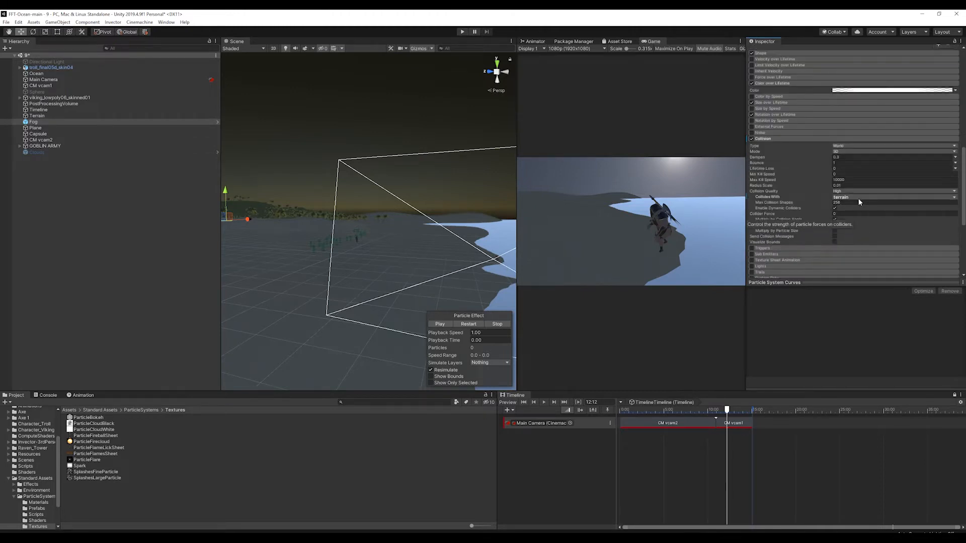
pyautogui.click(858, 199)
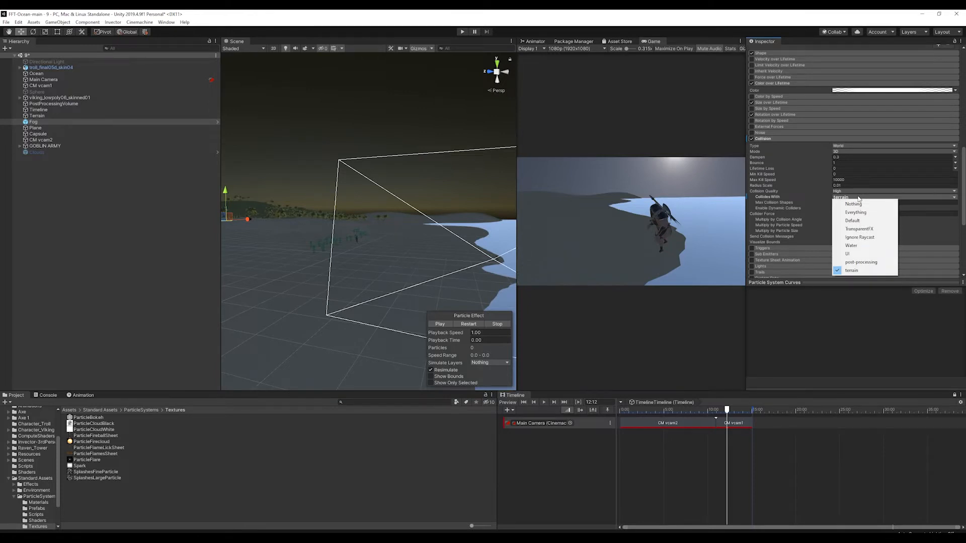
pyautogui.click(857, 194)
pyautogui.click(855, 191)
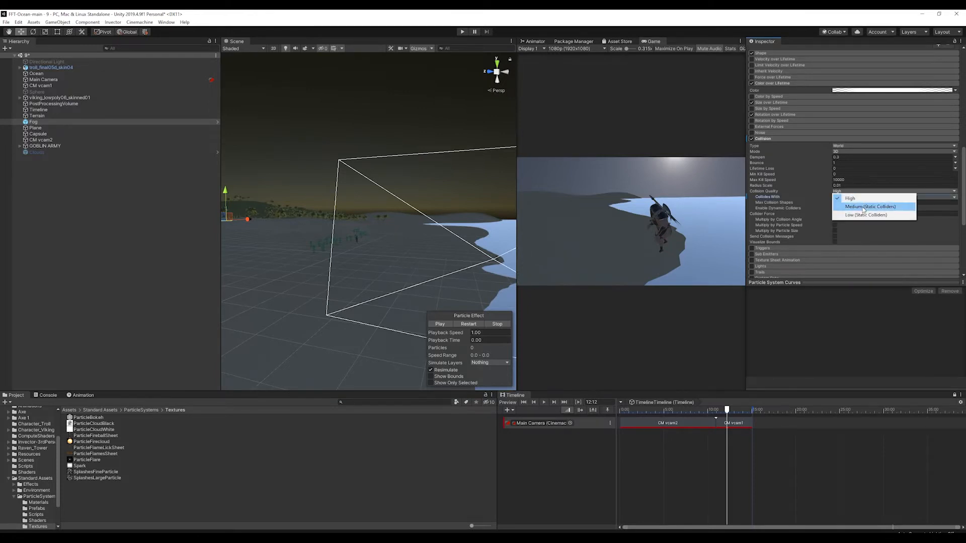
pyautogui.click(863, 208)
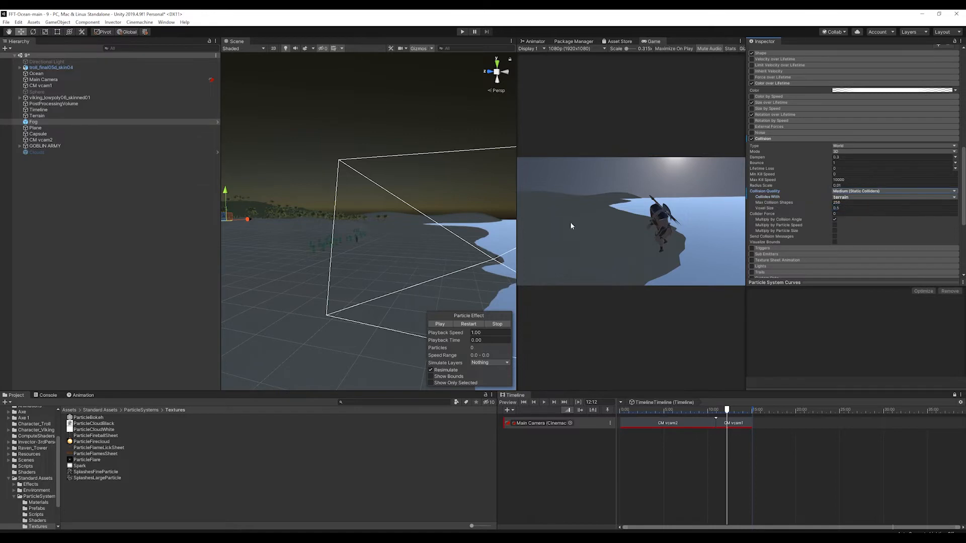
# Check the Terrain's Static setting, then run the scene and examine the Fog around 3:57 on the timeline before stopping playback
pyautogui.click(261, 265)
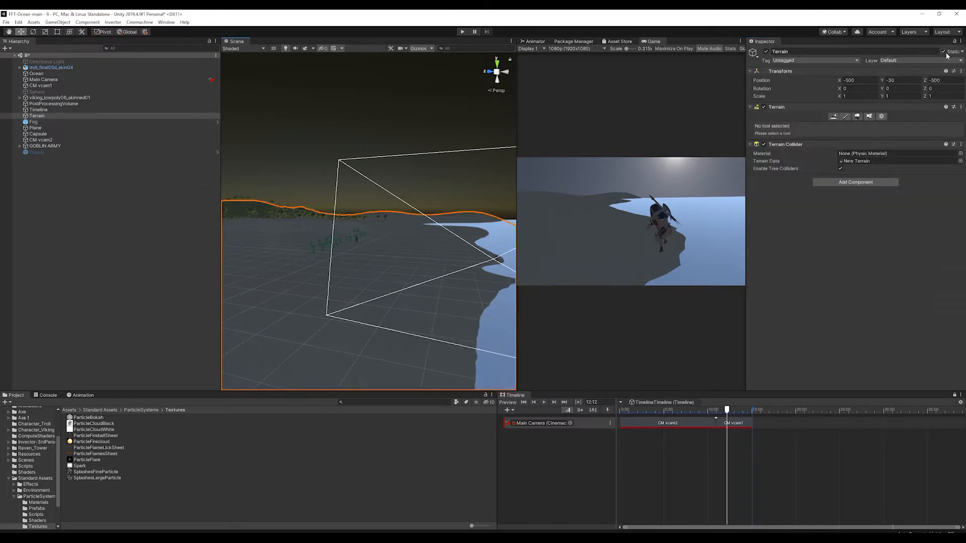
pyautogui.click(462, 32)
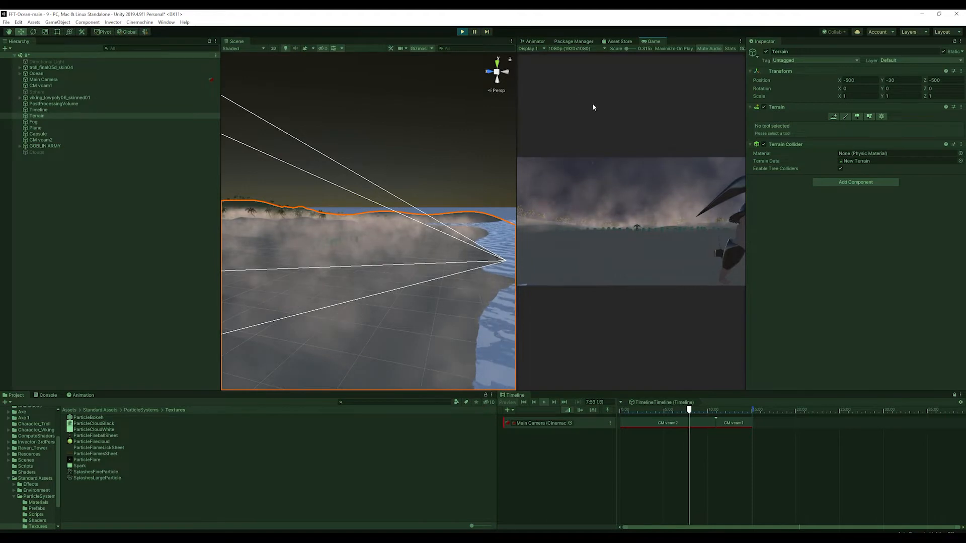
pyautogui.click(46, 121)
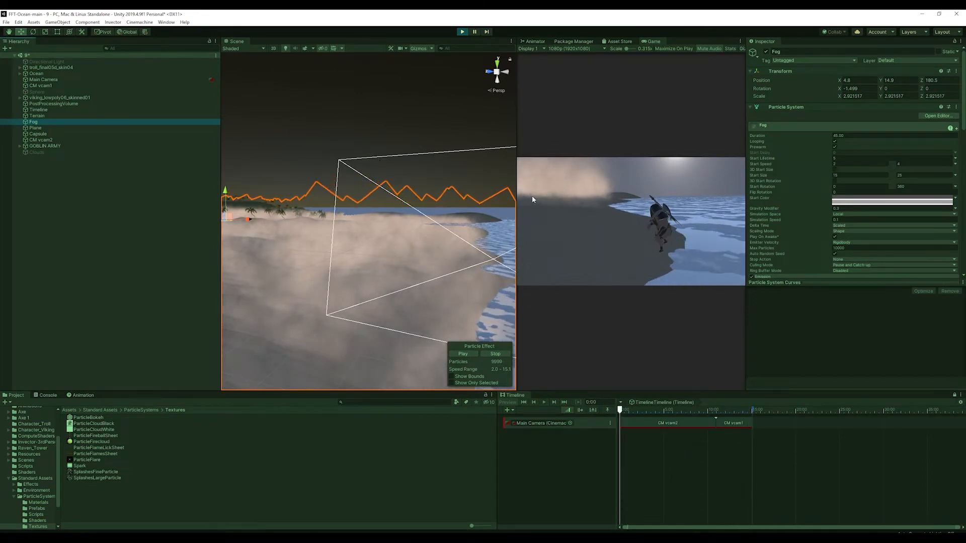
pyautogui.moveTo(666, 409); pyautogui.dragTo(654, 408)
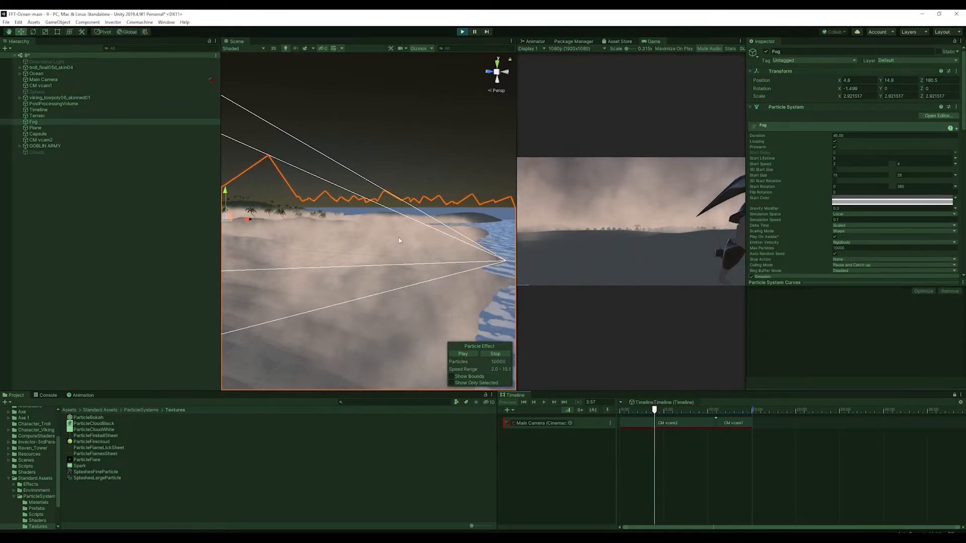
pyautogui.press('e')
pyautogui.moveTo(364, 232); pyautogui.dragTo(369, 220, button='right')
pyautogui.keyDown('alt'); pyautogui.moveTo(308, 226); pyautogui.dragTo(281, 232); pyautogui.keyUp('alt')
pyautogui.click(462, 32)
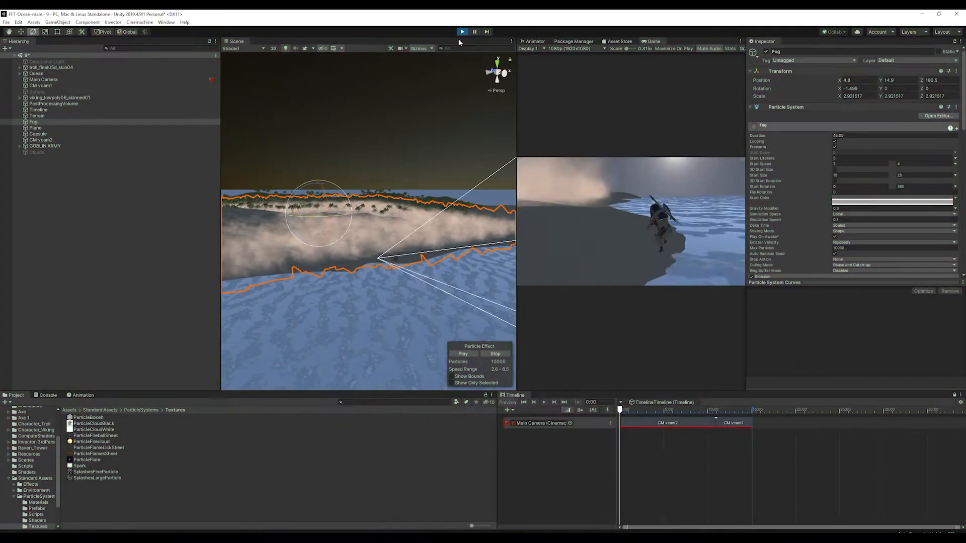
# Tilt the Fog to about -2.44 degrees around X and raise it to about Y 51 with the particle preview playing
pyautogui.moveTo(326, 198); pyautogui.dragTo(462, 217)
pyautogui.click(445, 324)
pyautogui.press('w')
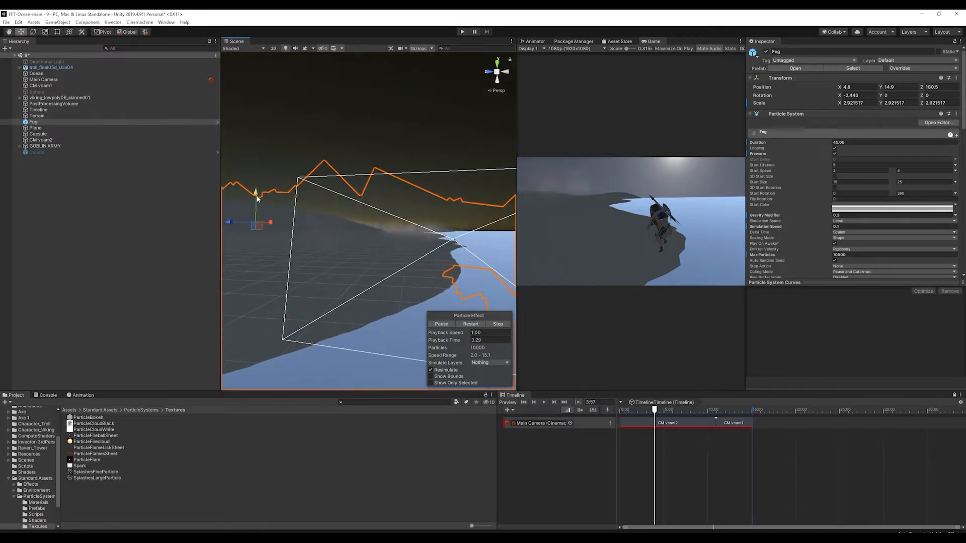
pyautogui.moveTo(255, 193); pyautogui.dragTo(273, 143)
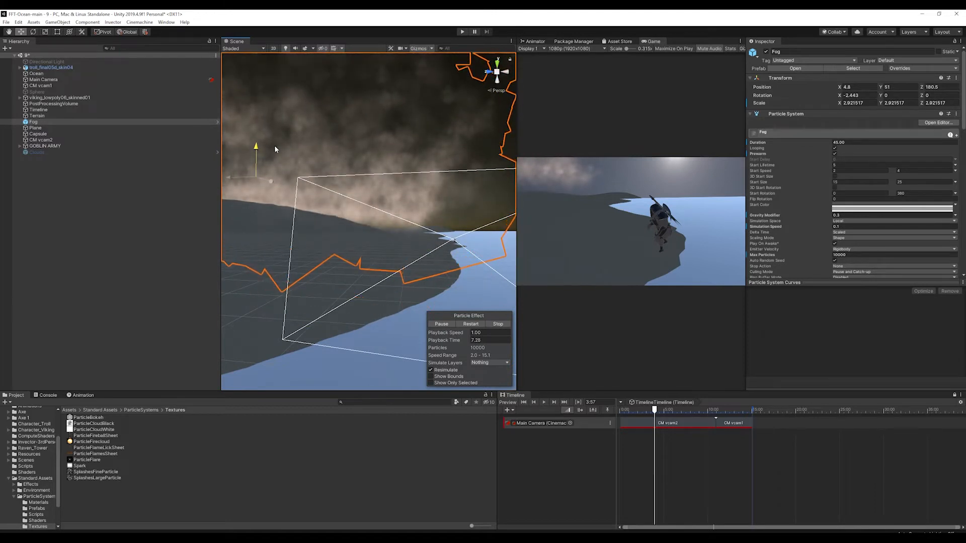
# Set the Fog particle system's Duration to 5
pyautogui.keyDown('alt'); pyautogui.moveTo(366, 159); pyautogui.dragTo(359, 240); pyautogui.keyUp('alt')
pyautogui.click(855, 143)
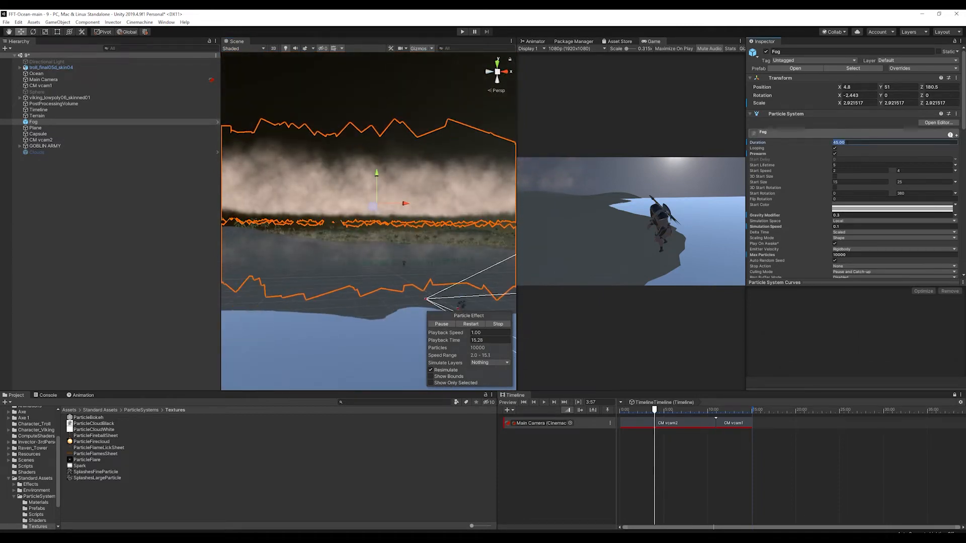
pyautogui.write('5')
pyautogui.press('Return')
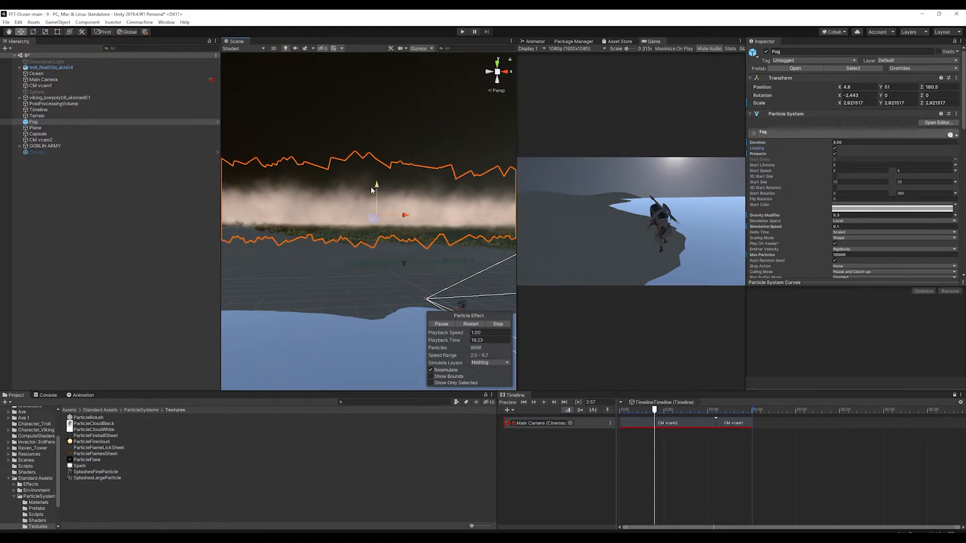
# Lower the Fog to about Y 35.8 and scale it to about 2.56 in X and 2.15 in Z
pyautogui.click(58, 153)
pyautogui.click(60, 122)
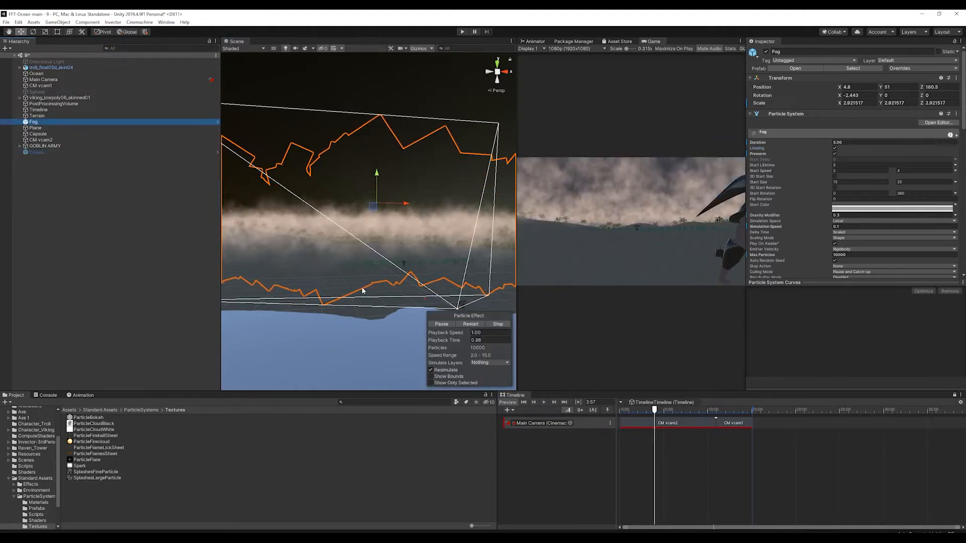
pyautogui.keyDown('alt'); pyautogui.moveTo(423, 237); pyautogui.dragTo(422, 309); pyautogui.keyUp('alt')
pyautogui.press('r')
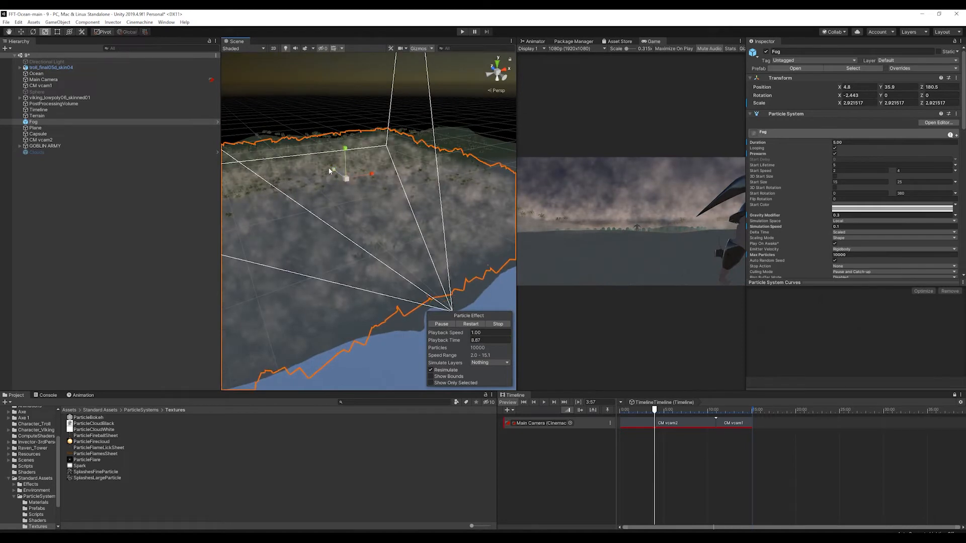
pyautogui.moveTo(335, 171); pyautogui.dragTo(356, 197)
# Move the Fog to about Y 14 and Z 127.1, and tilt it to about -6.16 degrees around X
pyautogui.press('w')
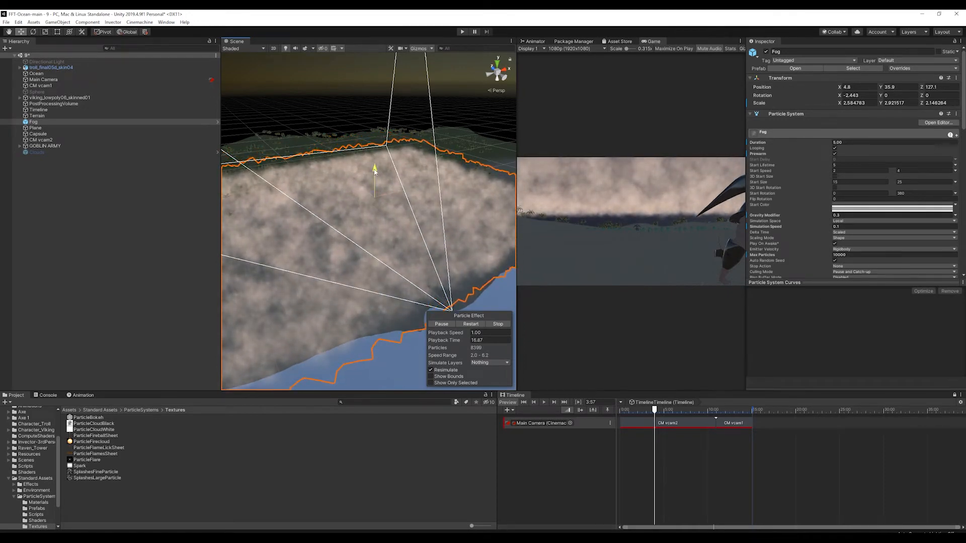
pyautogui.moveTo(374, 171); pyautogui.dragTo(376, 194)
pyautogui.press('e')
pyautogui.press('w')
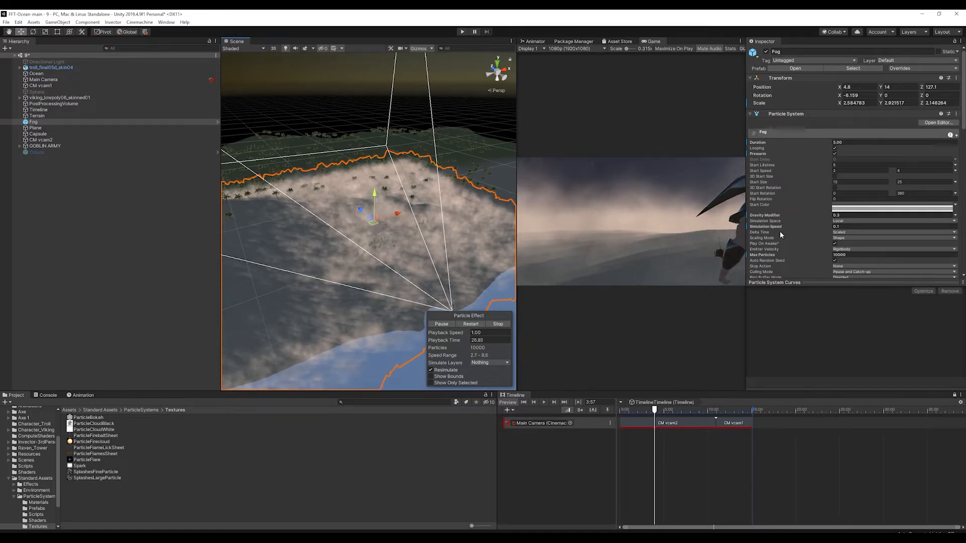
# Set Collide With in the Fog's Collision module to Everything
pyautogui.scroll(-5, 781, 234)
pyautogui.scroll(-5, 783, 234)
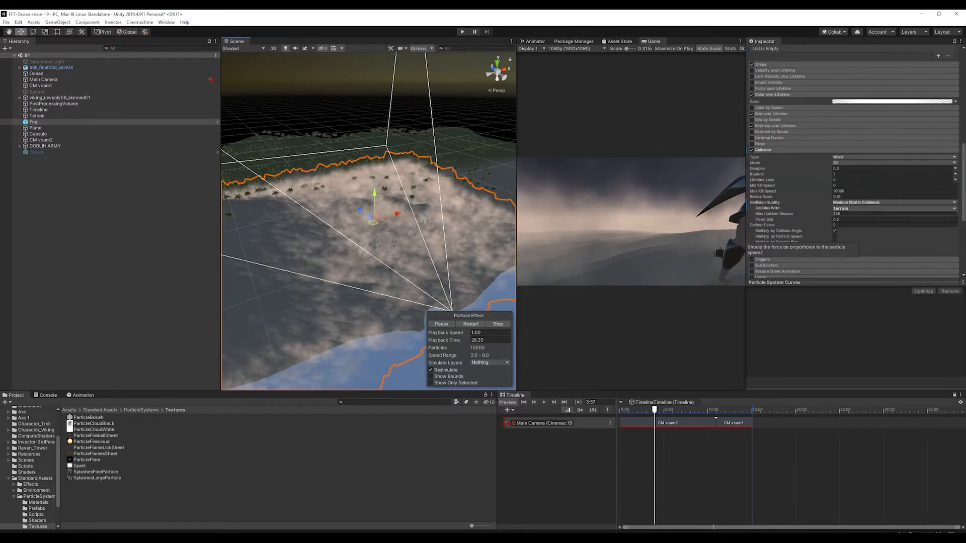
pyautogui.click(870, 209)
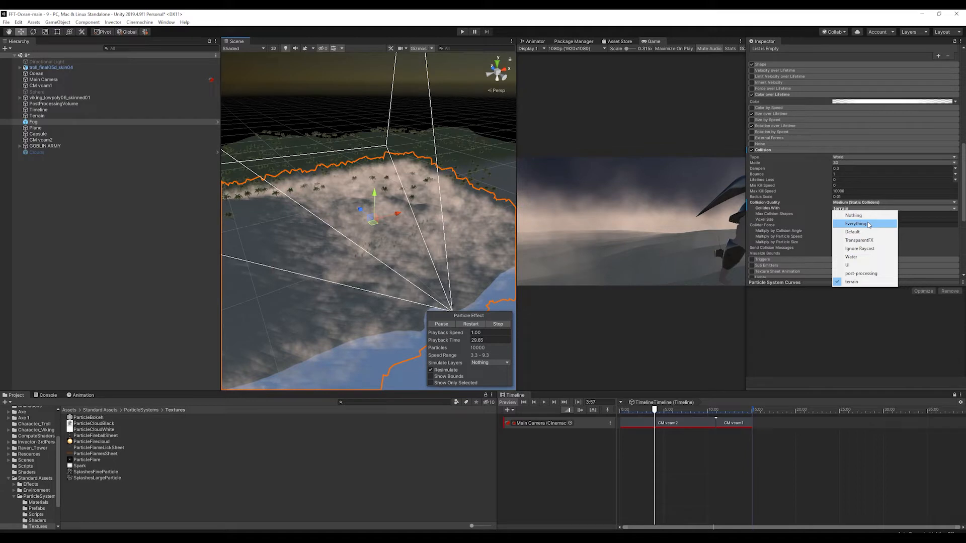
pyautogui.click(867, 224)
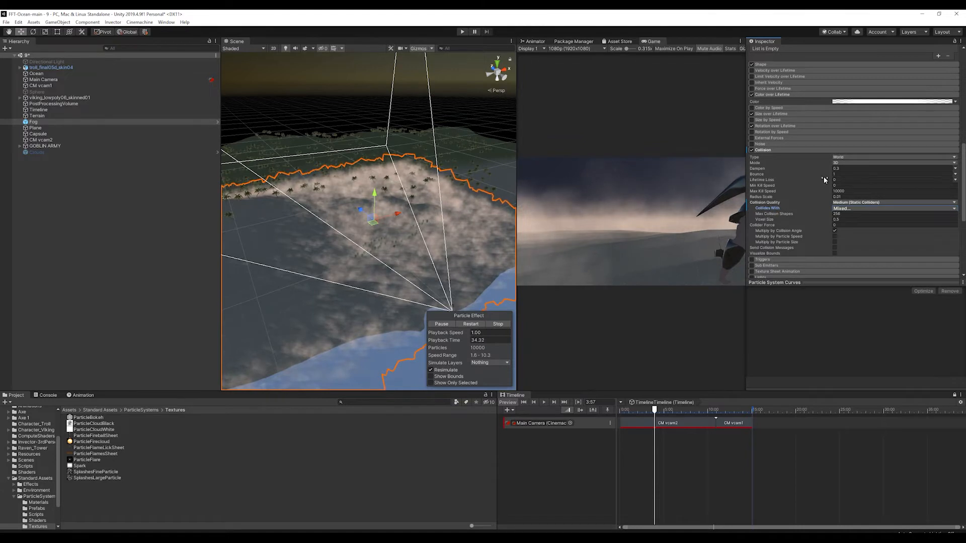
# Set the Fog particle system's Simulation Speed to 1 and its Gravity Modifier to 0.1
pyautogui.scroll(8, 795, 203)
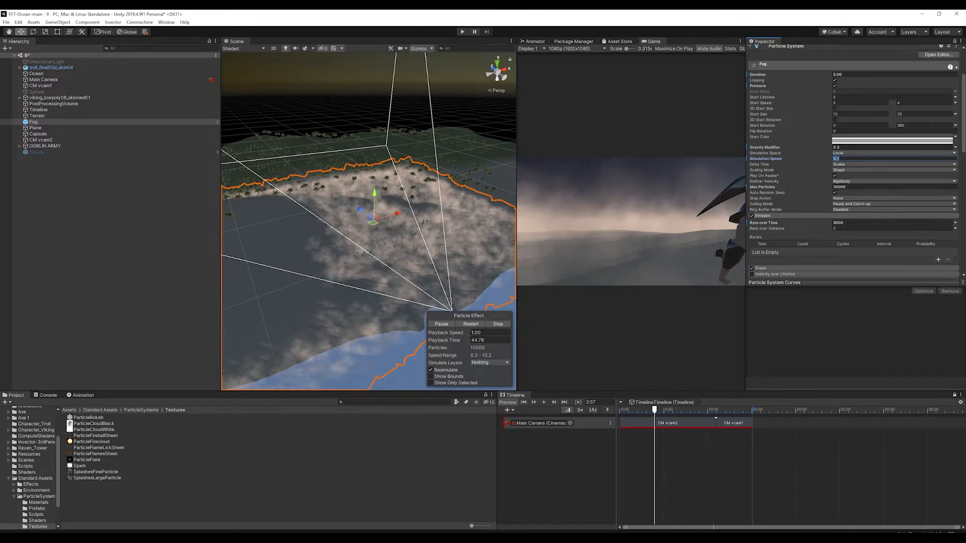
pyautogui.write('1')
pyautogui.press('Return')
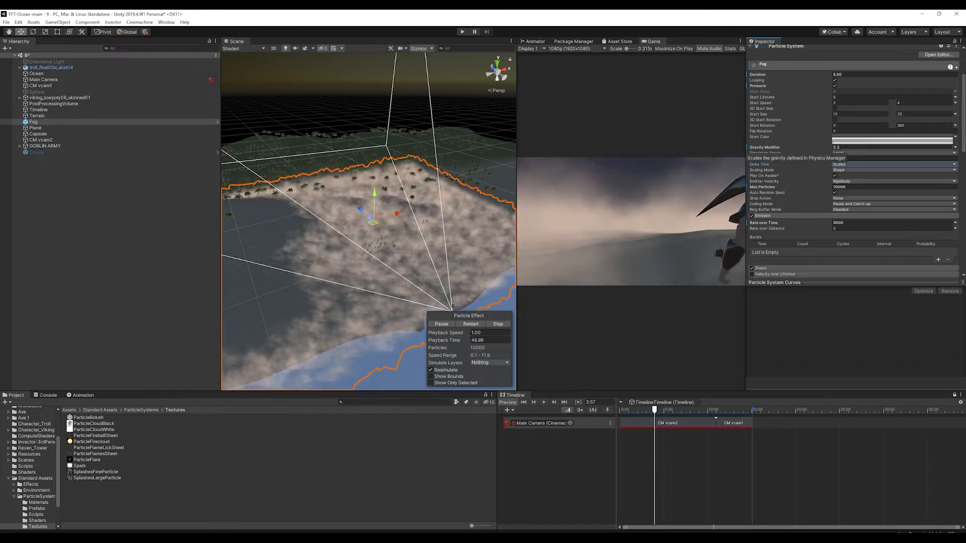
pyautogui.click(835, 159)
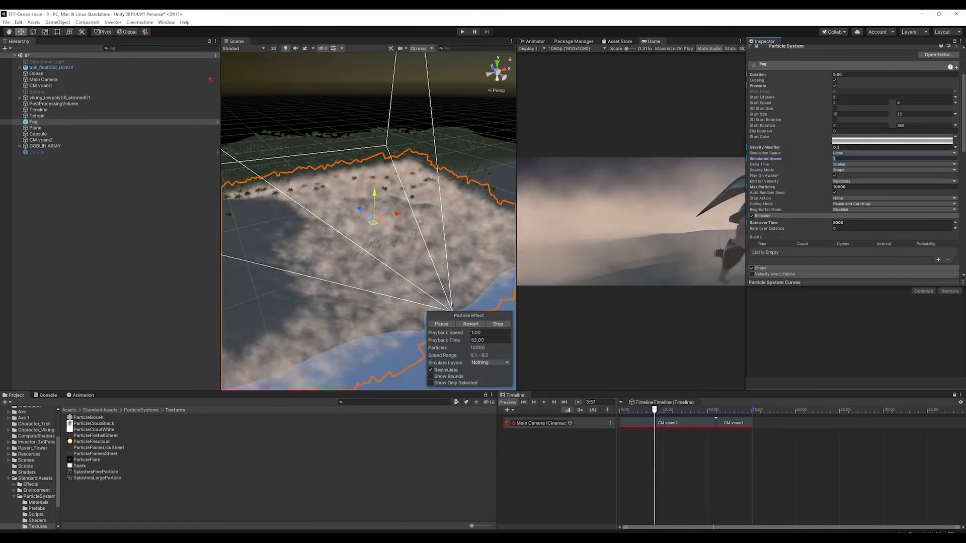
pyautogui.click(837, 147)
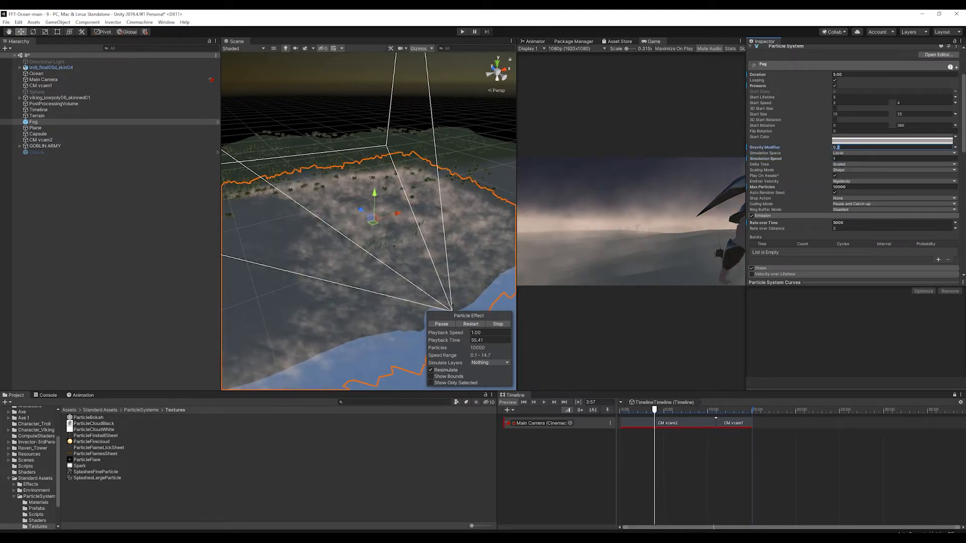
pyautogui.write('1')
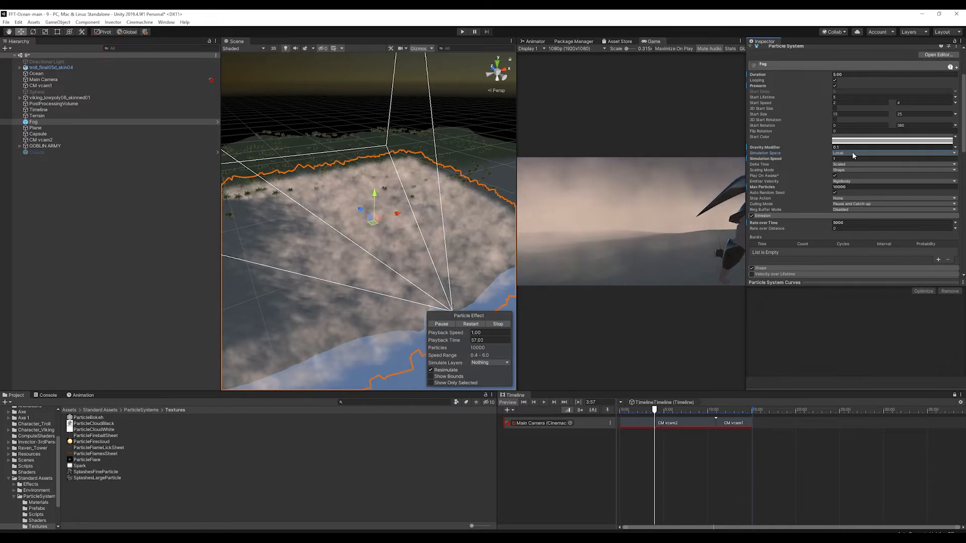
# Set the Fog particle system's Simulation Space to World
pyautogui.click(854, 153)
pyautogui.click(855, 168)
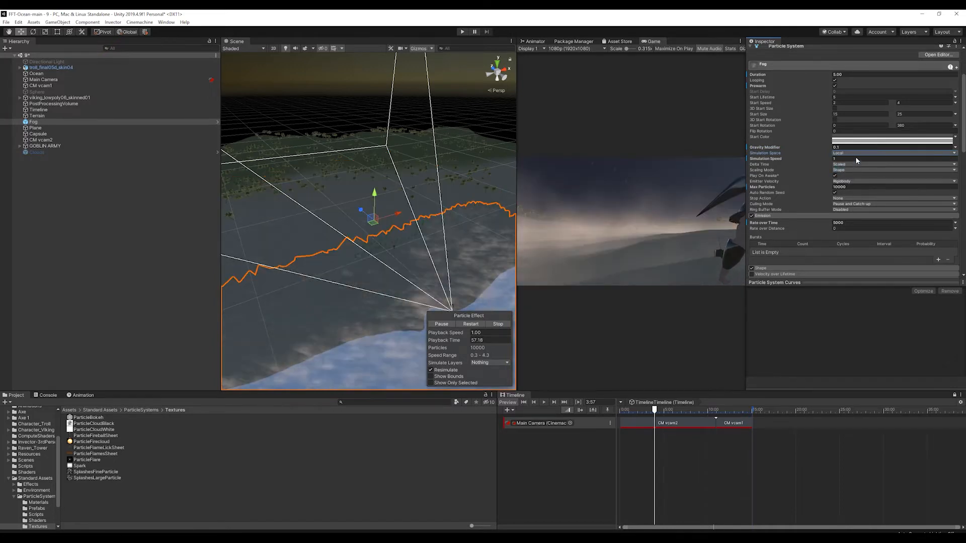
pyautogui.hotkey('ctrl', 'z')
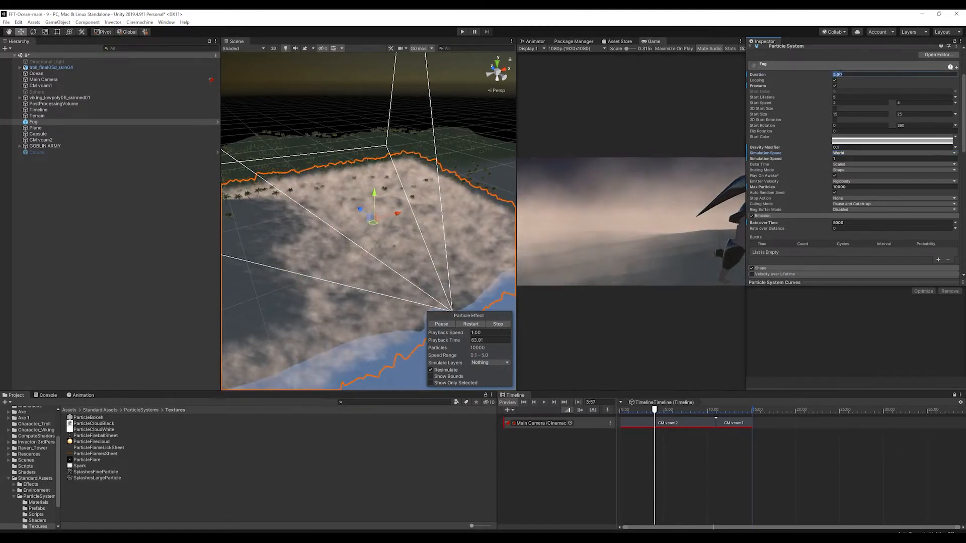
# Set the Fog particle system's Duration to 15 and its Start Lifetime to 25
pyautogui.click(853, 76)
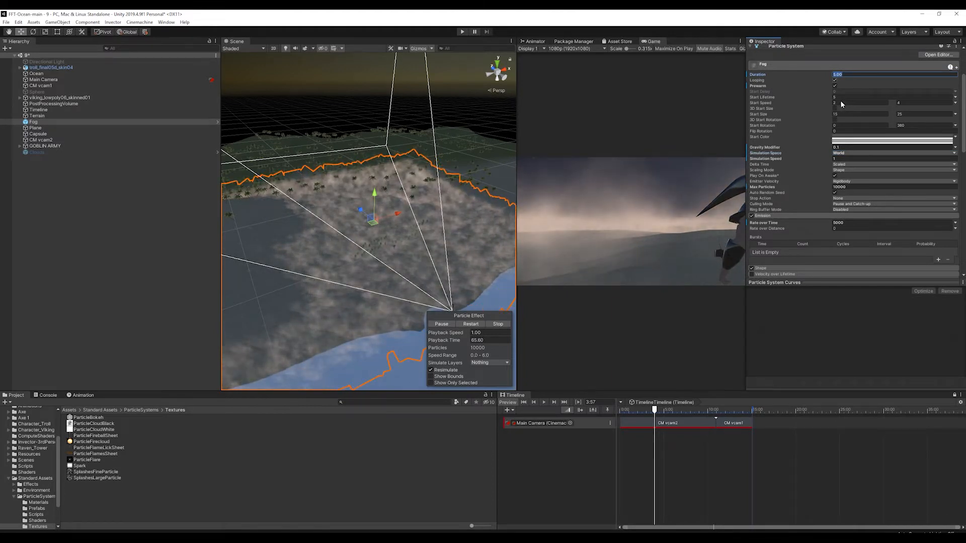
pyautogui.write('1')
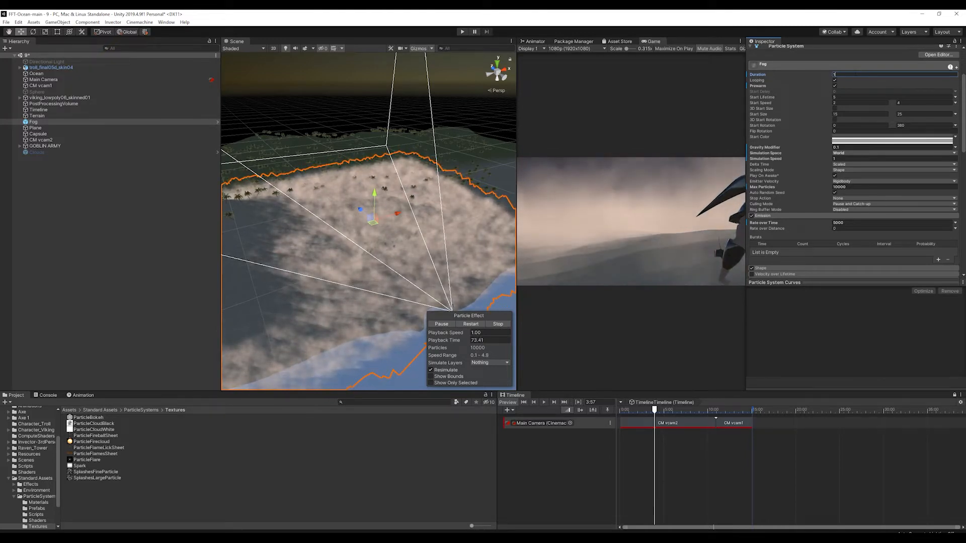
pyautogui.write('5')
pyautogui.press('Tab')
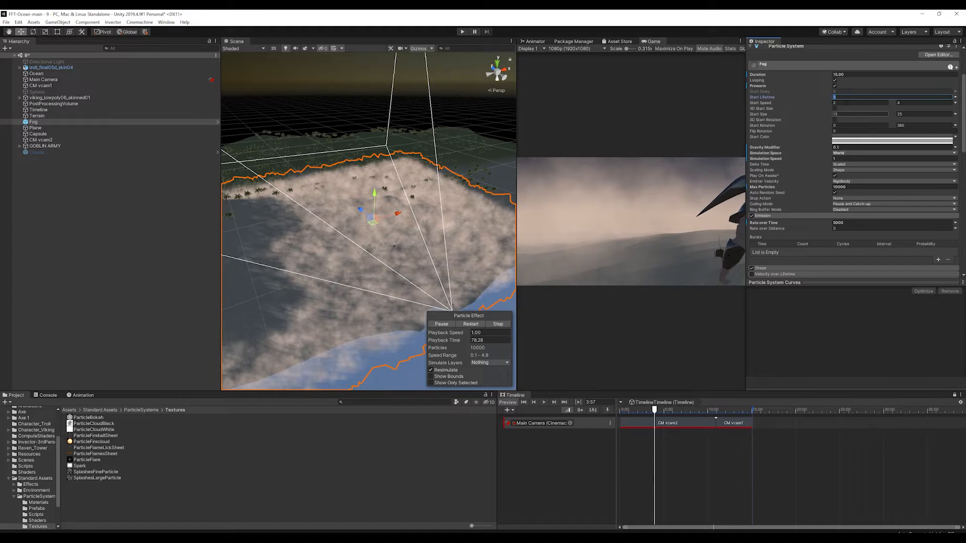
pyautogui.write('2')
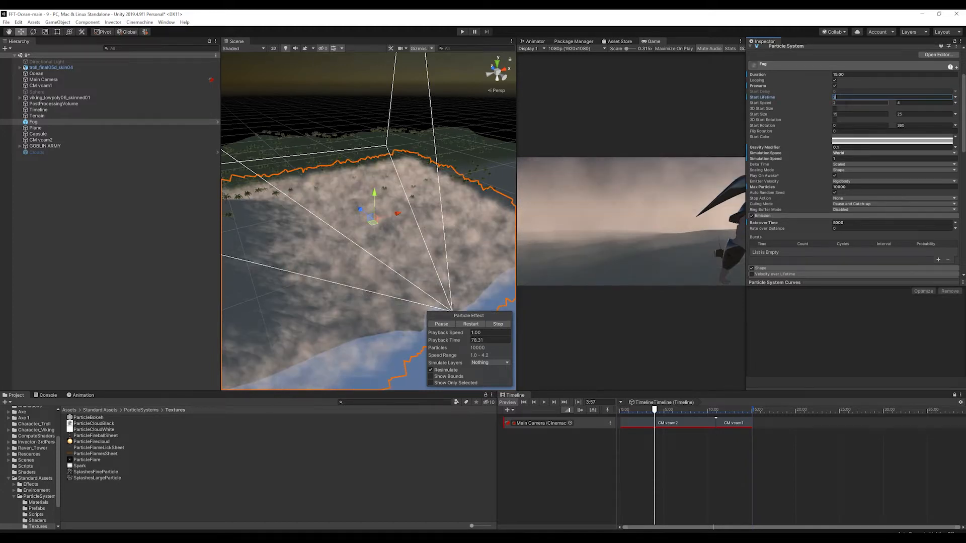
pyautogui.write('5')
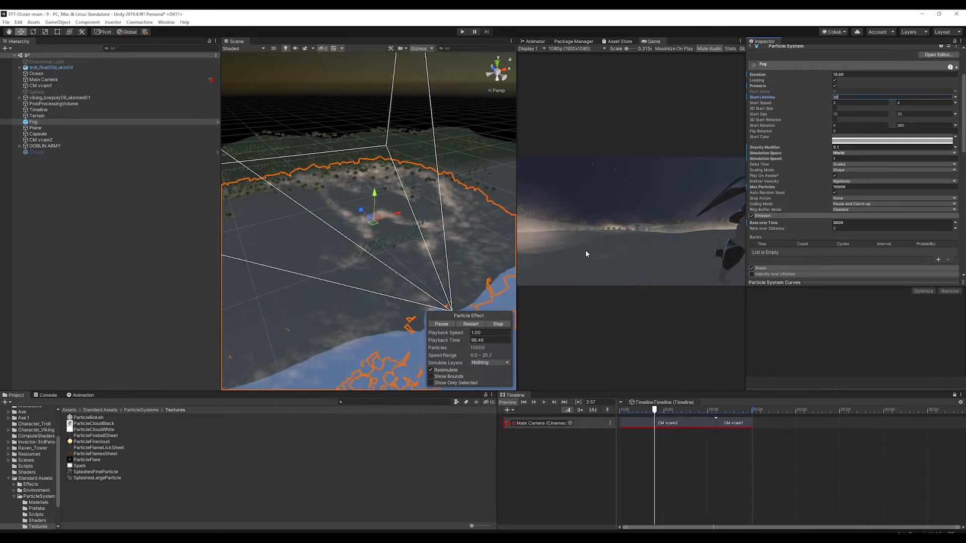
pyautogui.press('Tab')
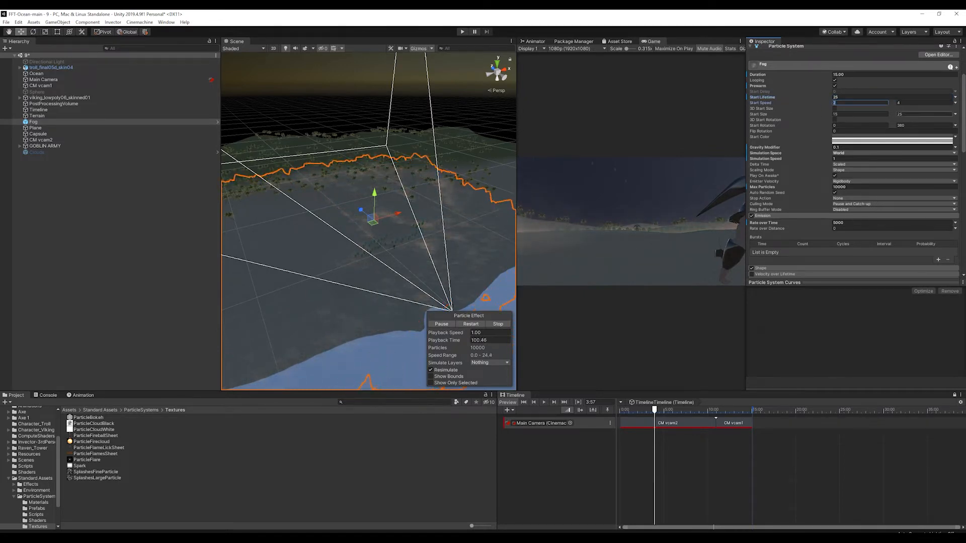
# Run the scene to check the fog in the camera shots and stop playback
pyautogui.hotkey('ctrl', 'p')
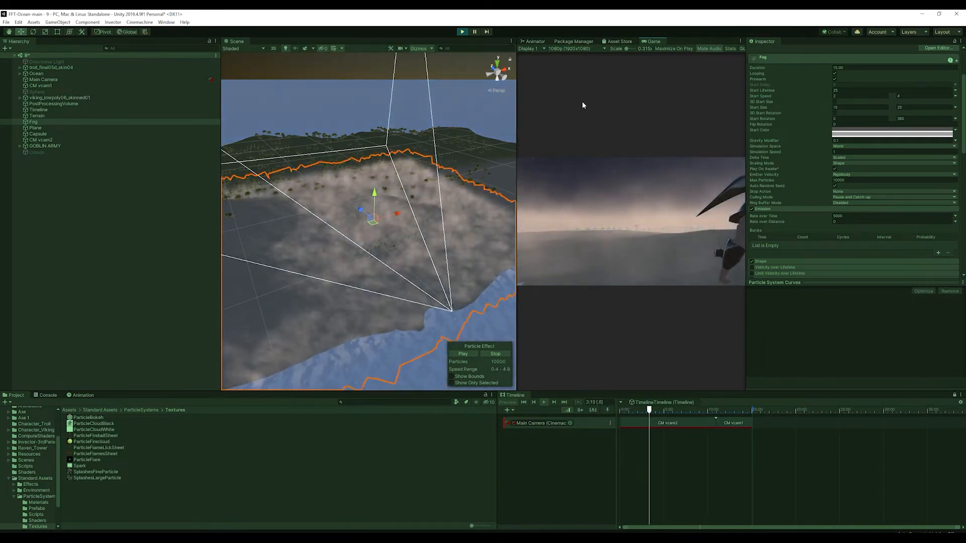
pyautogui.click(463, 32)
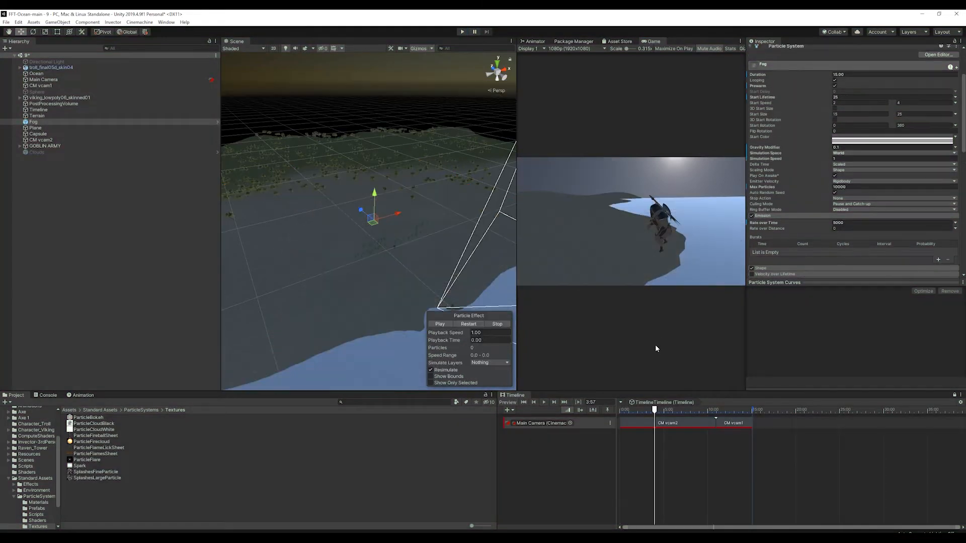
# Reorder the Main Camera track so the CM vcam1 clip starts the timeline and the CM vcam2 clip follows directly after it
pyautogui.moveTo(677, 422); pyautogui.dragTo(823, 423)
pyautogui.moveTo(733, 424); pyautogui.dragTo(637, 423)
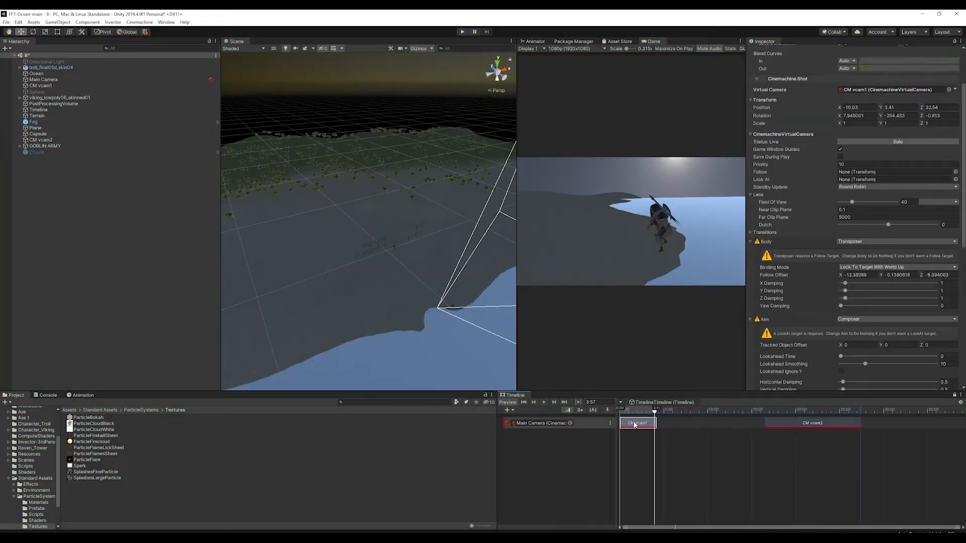
pyautogui.moveTo(799, 424); pyautogui.dragTo(685, 424)
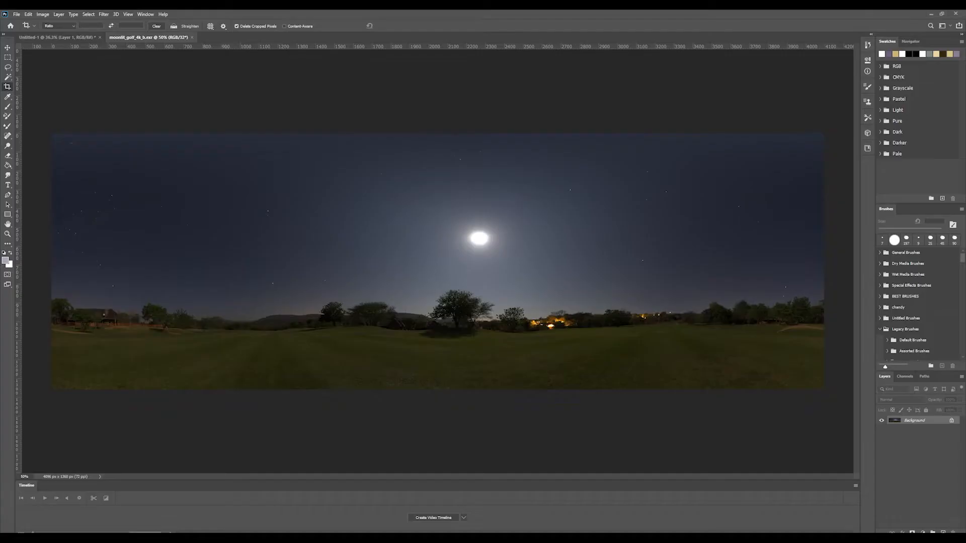
pyautogui.click(81, 37)
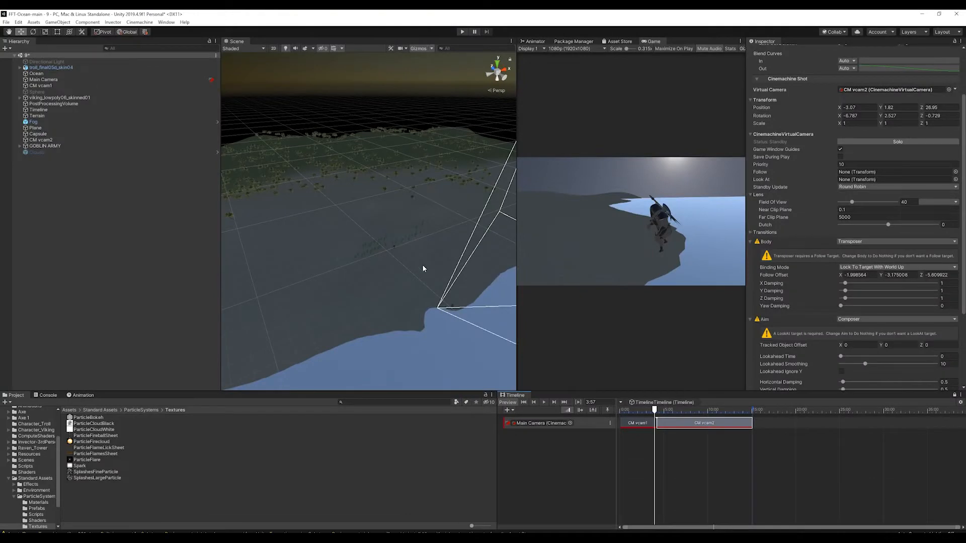
# Add an animation track for troll_final05d_skin04 to the timeline
pyautogui.keyDown('alt'); pyautogui.moveTo(423, 268); pyautogui.dragTo(523, 247); pyautogui.keyUp('alt')
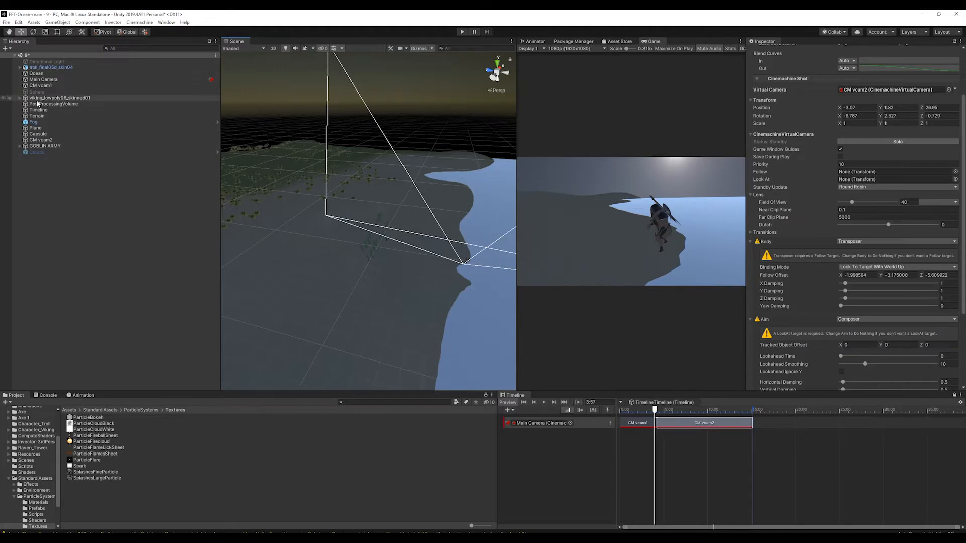
pyautogui.click(47, 68)
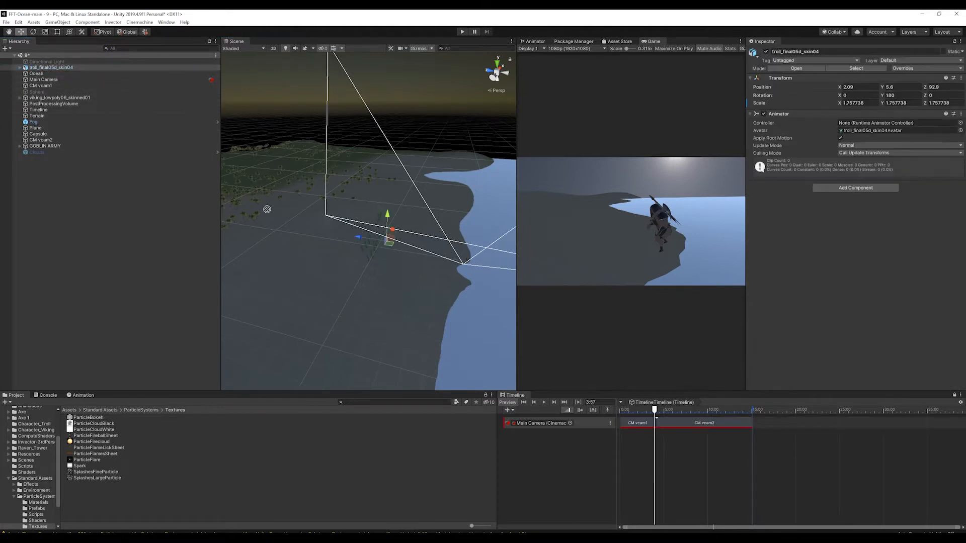
pyautogui.moveTo(560, 457); pyautogui.dragTo(559, 456)
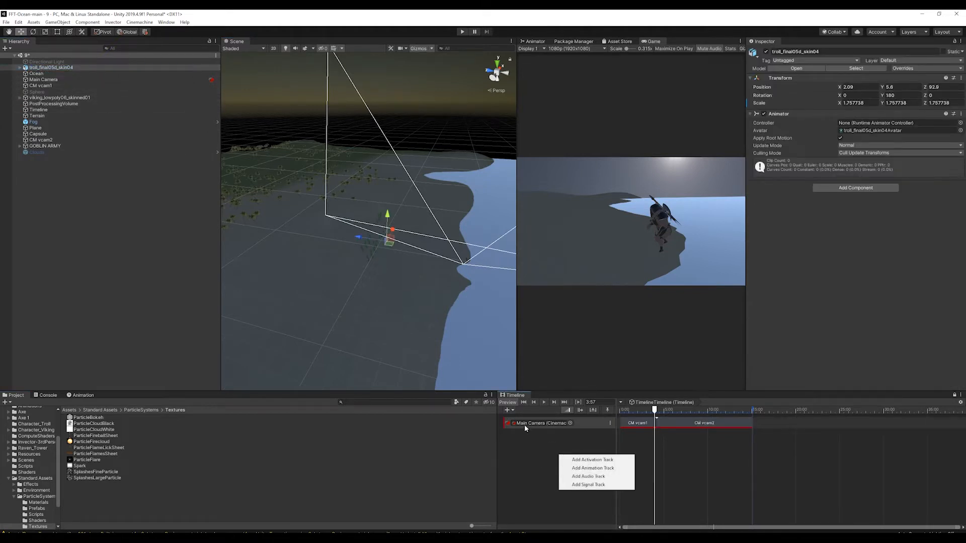
pyautogui.click(606, 469)
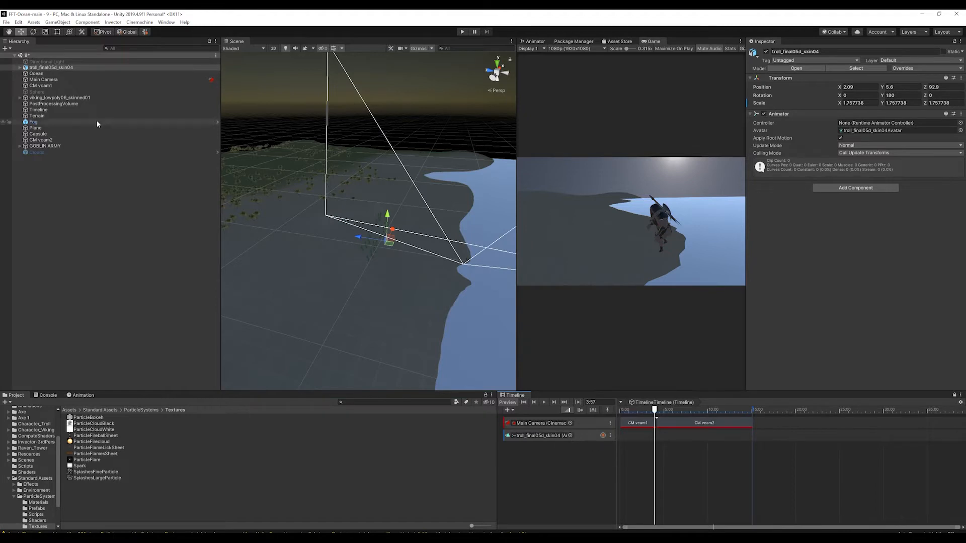
# Lower the troll onto the ground to a Y position of about 5.316
pyautogui.press('f')
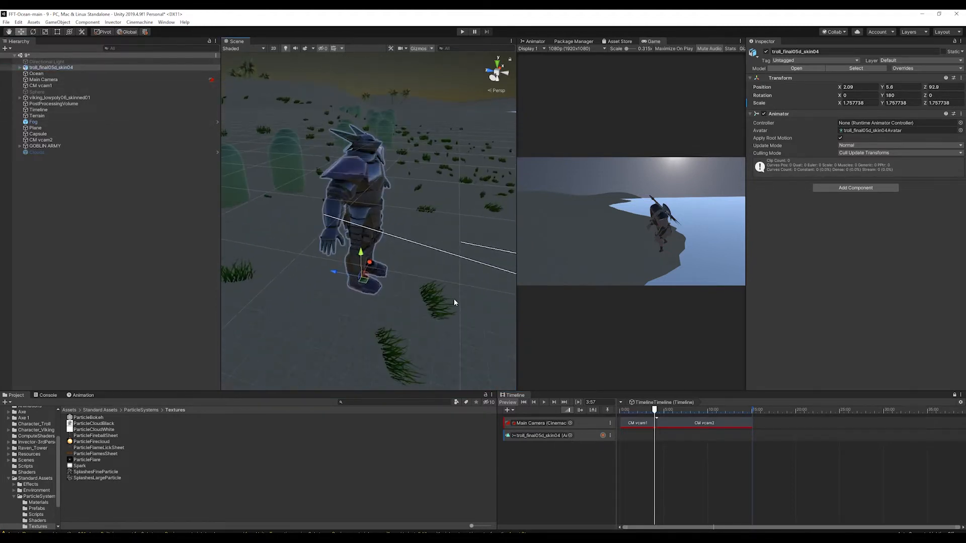
pyautogui.keyDown('alt'); pyautogui.moveTo(454, 302); pyautogui.dragTo(290, 349); pyautogui.keyUp('alt')
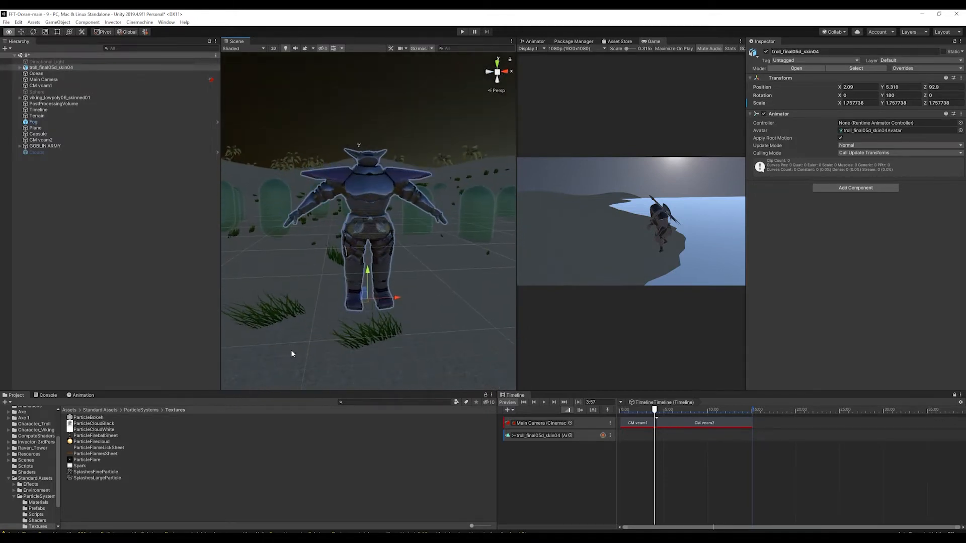
pyautogui.hotkey('ctrl', 'z')
pyautogui.keyDown('alt'); pyautogui.moveTo(375, 256); pyautogui.dragTo(443, 297); pyautogui.keyUp('alt')
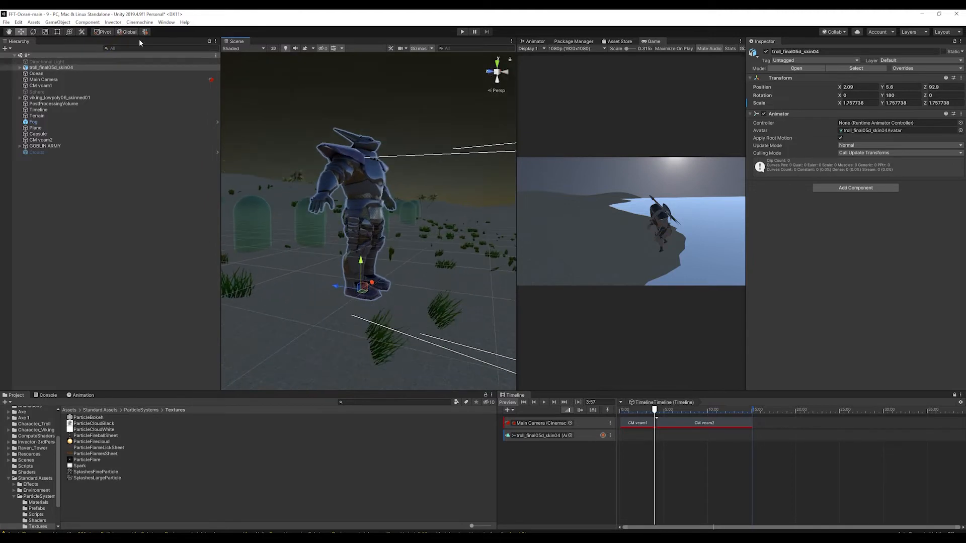
pyautogui.click(18, 22)
pyautogui.click(36, 39)
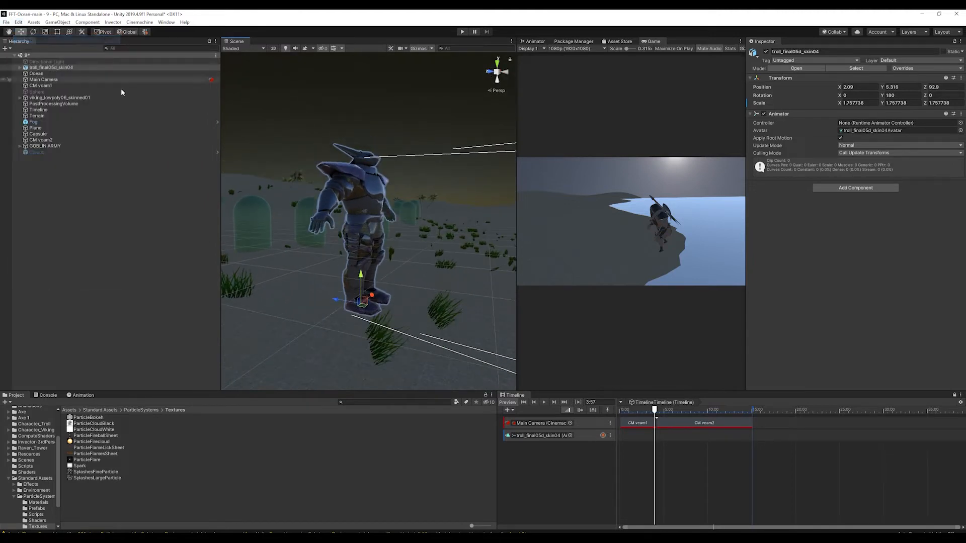
pyautogui.keyDown('alt'); pyautogui.moveTo(372, 191); pyautogui.dragTo(274, 237); pyautogui.keyUp('alt')
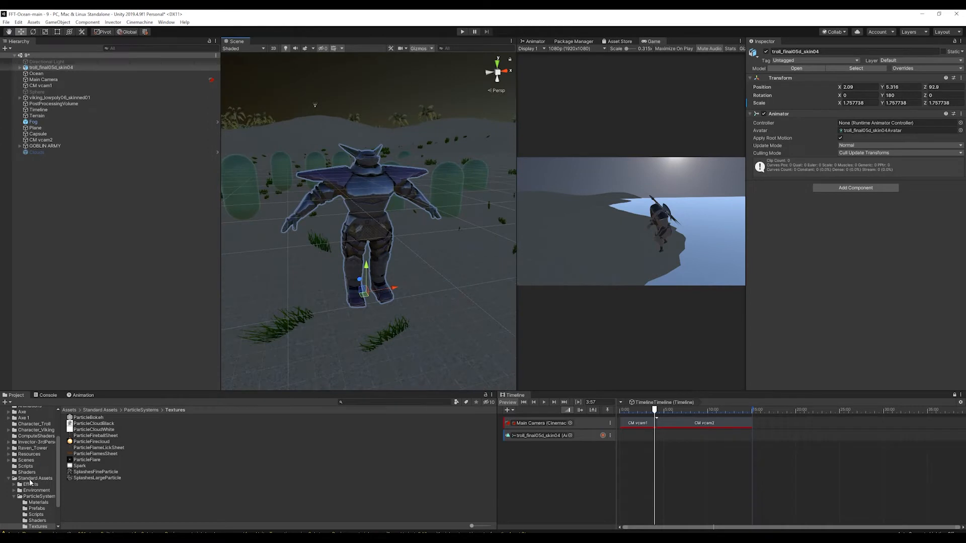
# Place troll_sword06 from the troll sword folder into the scene beside the troll
pyautogui.scroll(-3, 30, 483)
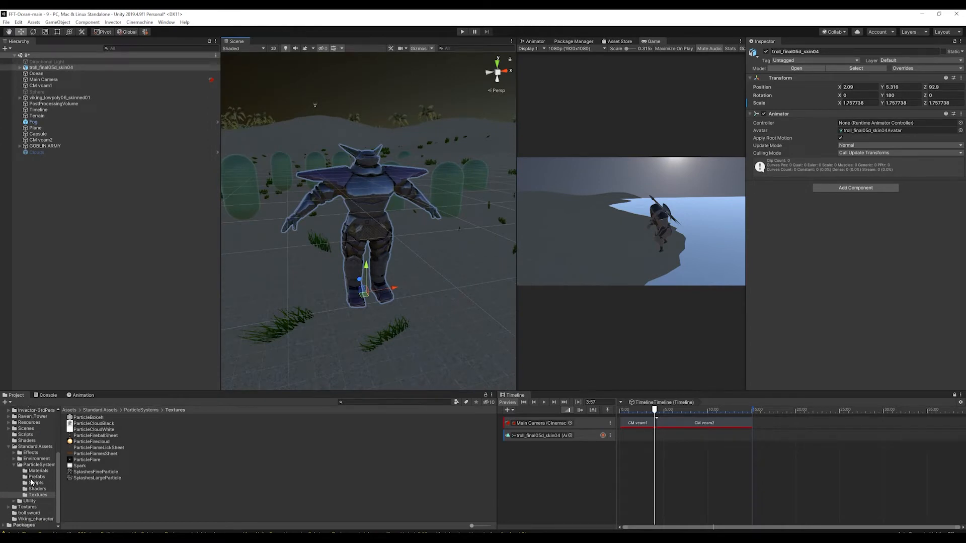
pyautogui.click(29, 513)
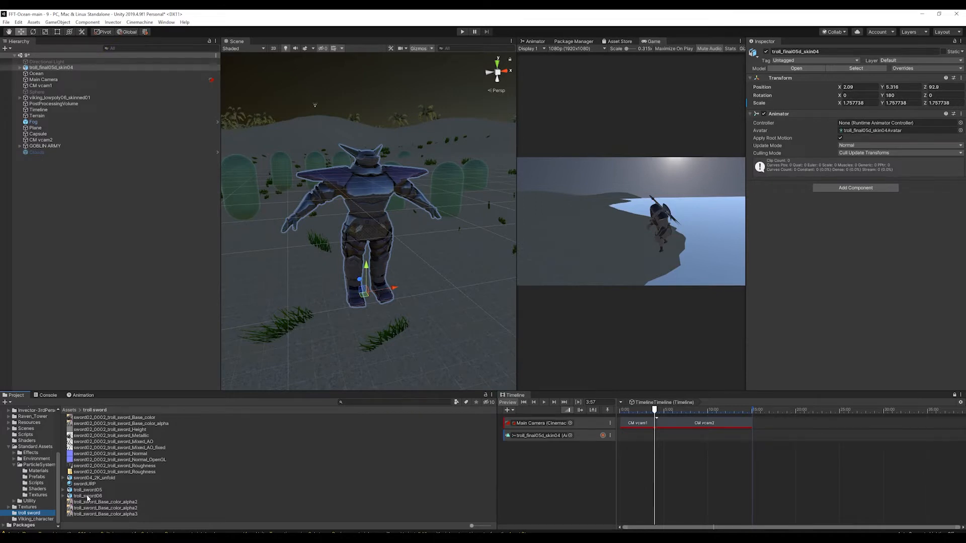
pyautogui.moveTo(87, 497); pyautogui.dragTo(506, 230)
pyautogui.press('r')
pyautogui.press('w')
pyautogui.moveTo(357, 308); pyautogui.dragTo(420, 330)
# Orient the sword horizontally beside the troll's right hand and scale it to about 0.383
pyautogui.press('e')
pyautogui.hotkey('ctrl', 'z')
pyautogui.moveTo(392, 237); pyautogui.dragTo(412, 276)
pyautogui.press('w')
pyautogui.press('r')
pyautogui.scroll(6, 321, 247)
pyautogui.scroll(-5, 321, 247)
pyautogui.moveTo(411, 276); pyautogui.dragTo(492, 287, button='middle')
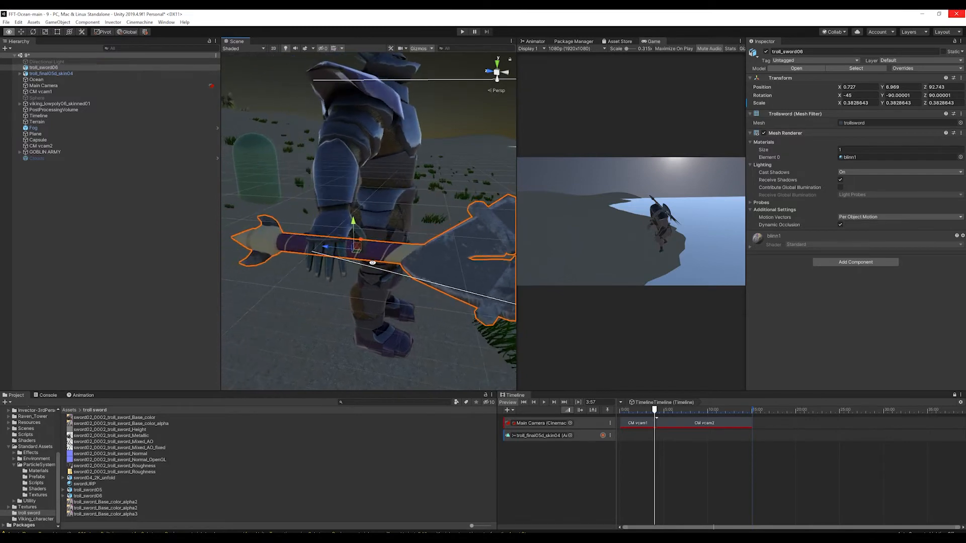
# Fit the sword's handle into the troll's right hand at about X 0.662, Y 7.006, Z 92.891
pyautogui.keyDown('alt'); pyautogui.moveTo(371, 263); pyautogui.dragTo(337, 241); pyautogui.keyUp('alt')
pyautogui.moveTo(373, 285); pyautogui.dragTo(273, 262)
pyautogui.keyDown('alt'); pyautogui.moveTo(350, 233); pyautogui.dragTo(252, 264); pyautogui.keyUp('alt')
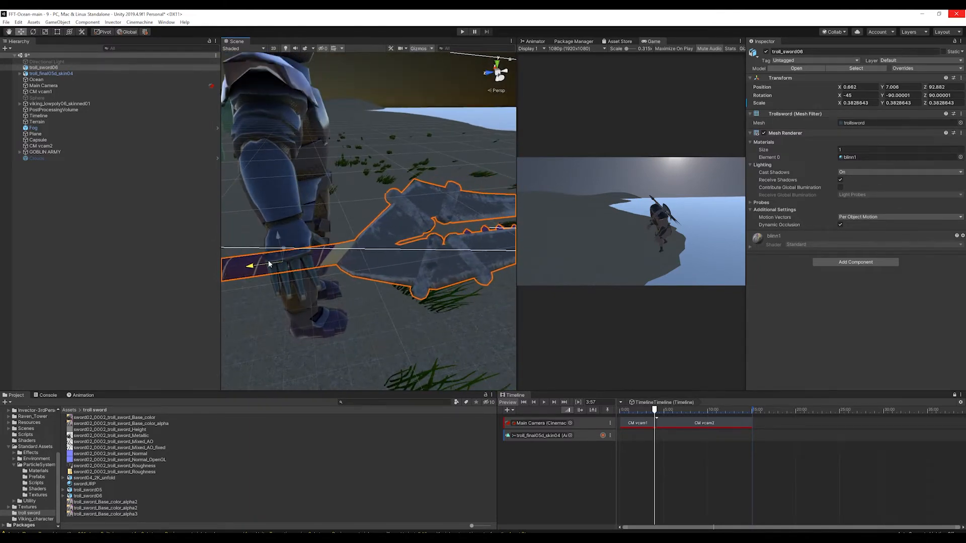
pyautogui.keyDown('alt'); pyautogui.moveTo(341, 259); pyautogui.dragTo(329, 264); pyautogui.keyUp('alt')
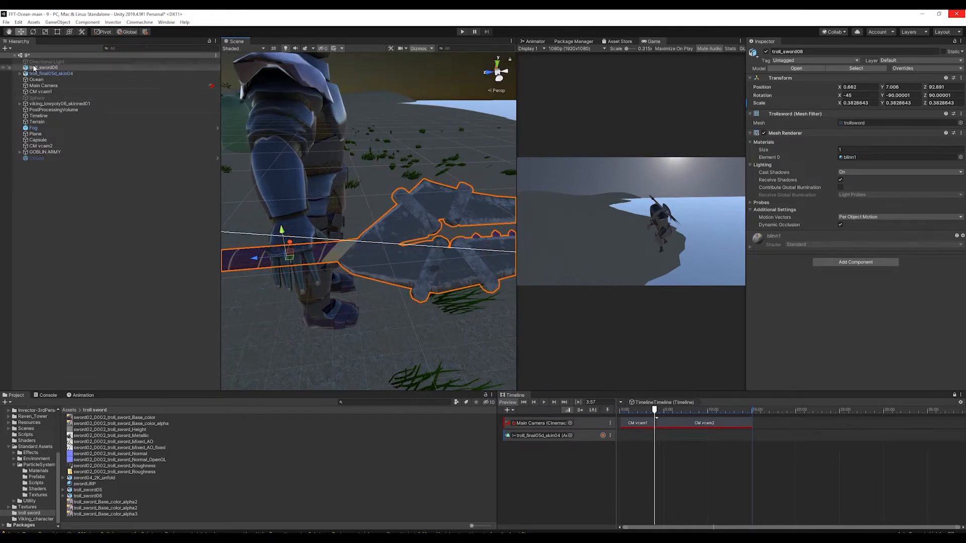
# Create an empty object at troll_sword06's position, at scene root level, and nest the sword under it
pyautogui.click(20, 74)
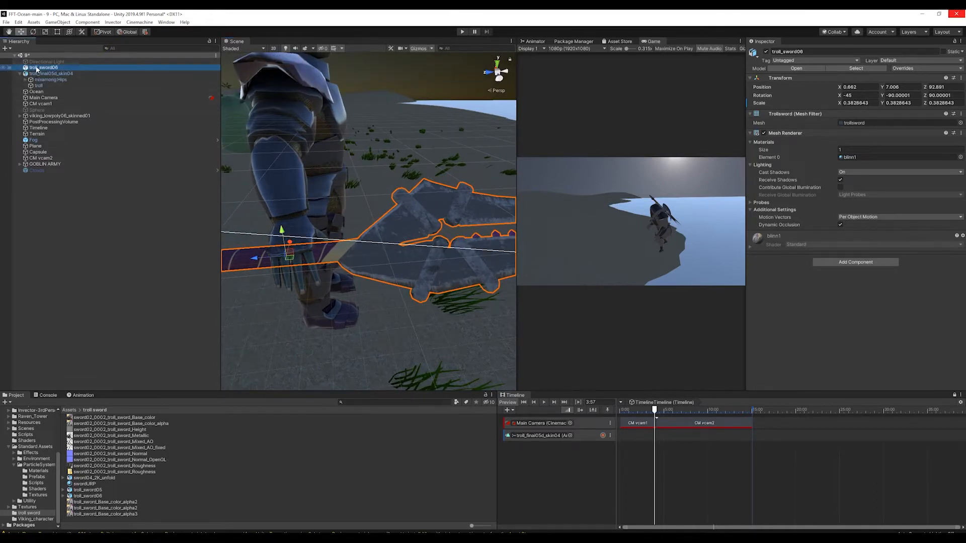
pyautogui.rightClick(37, 70)
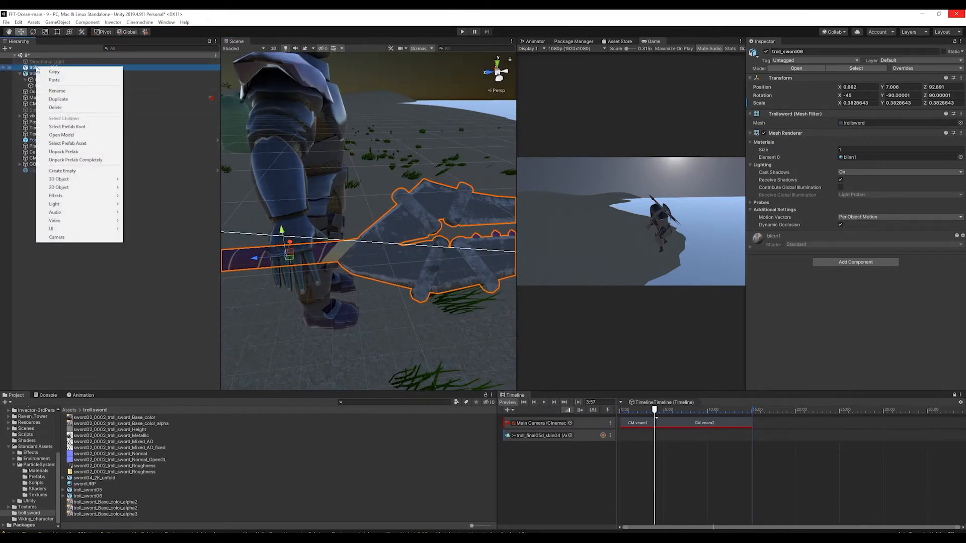
pyautogui.click(63, 170)
pyautogui.moveTo(52, 70); pyautogui.dragTo(47, 65)
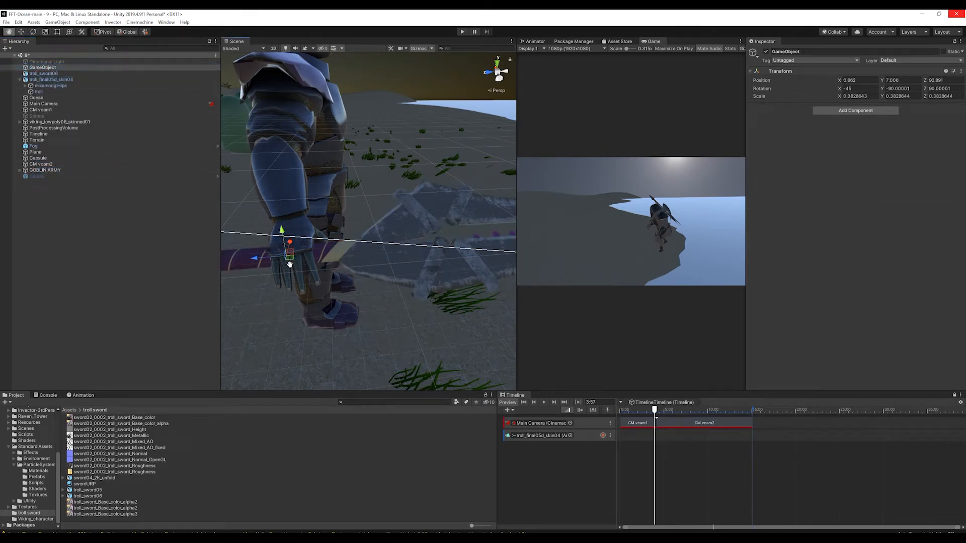
pyautogui.moveTo(299, 235); pyautogui.dragTo(356, 259, button='middle')
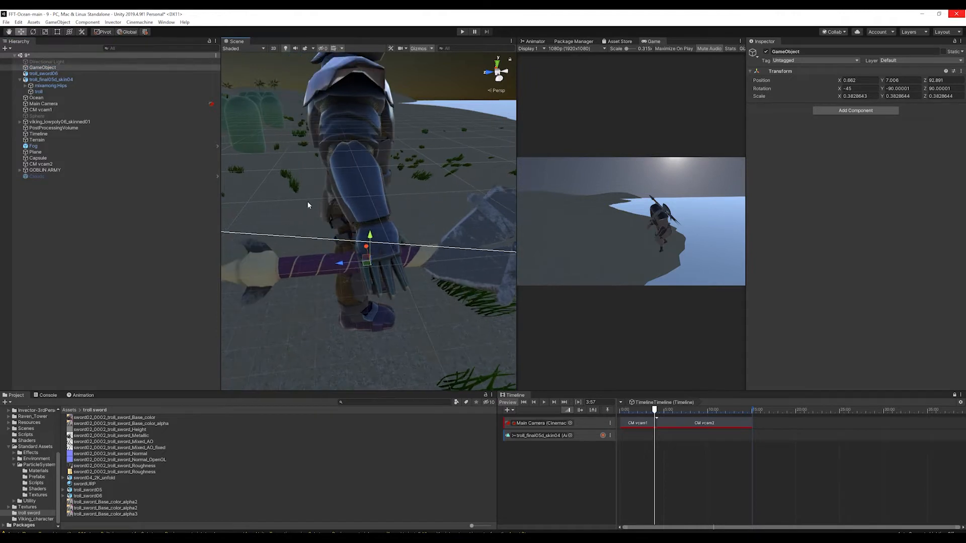
pyautogui.moveTo(43, 68); pyautogui.dragTo(51, 73)
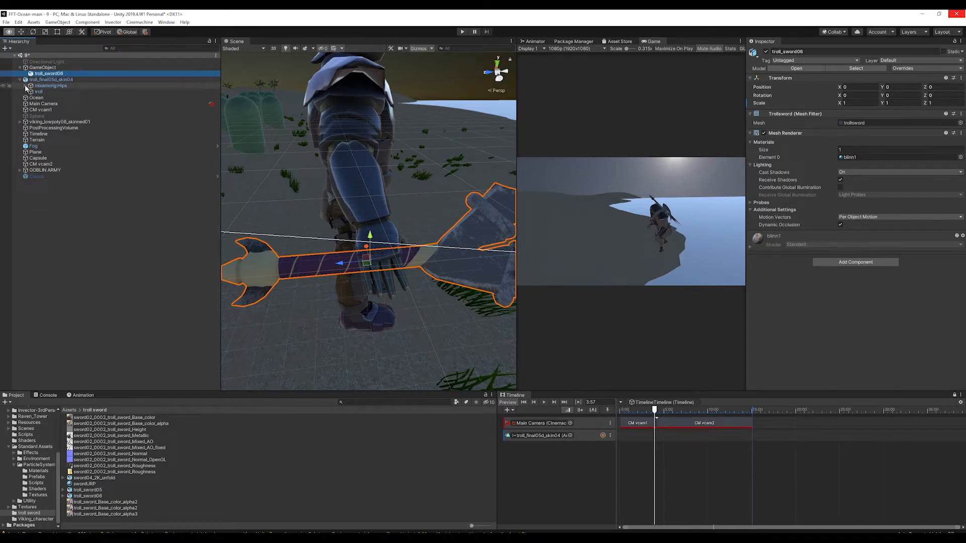
# Expand the troll's skeleton and parent the sword's empty object to the mixamorig:RightHandMiddle1 bone
pyautogui.keyDown('alt'); pyautogui.click(26, 87); pyautogui.keyUp('alt')
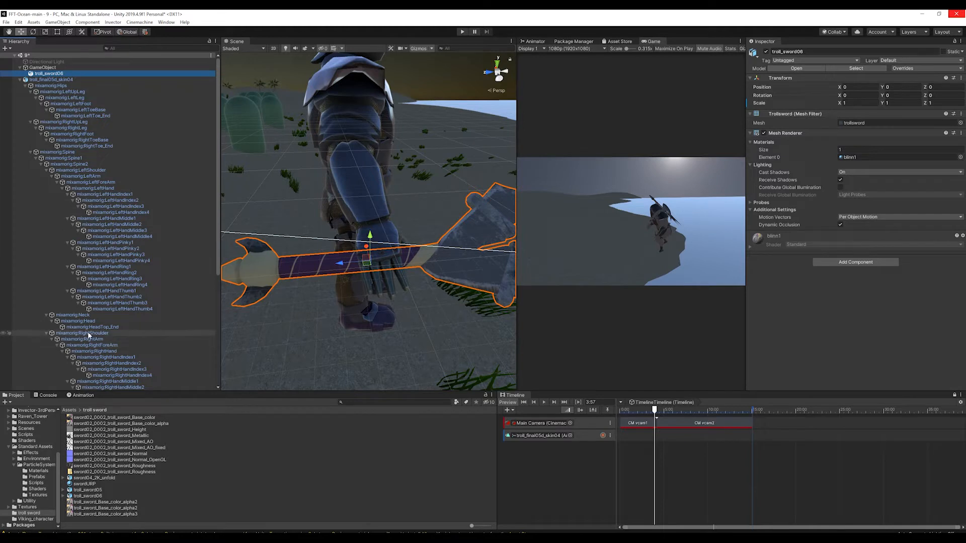
pyautogui.click(58, 183)
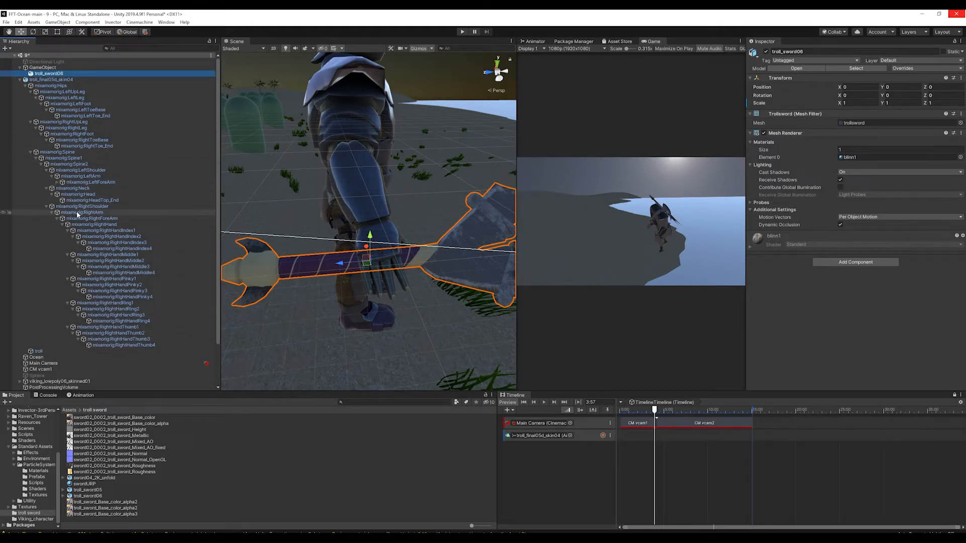
pyautogui.click(92, 262)
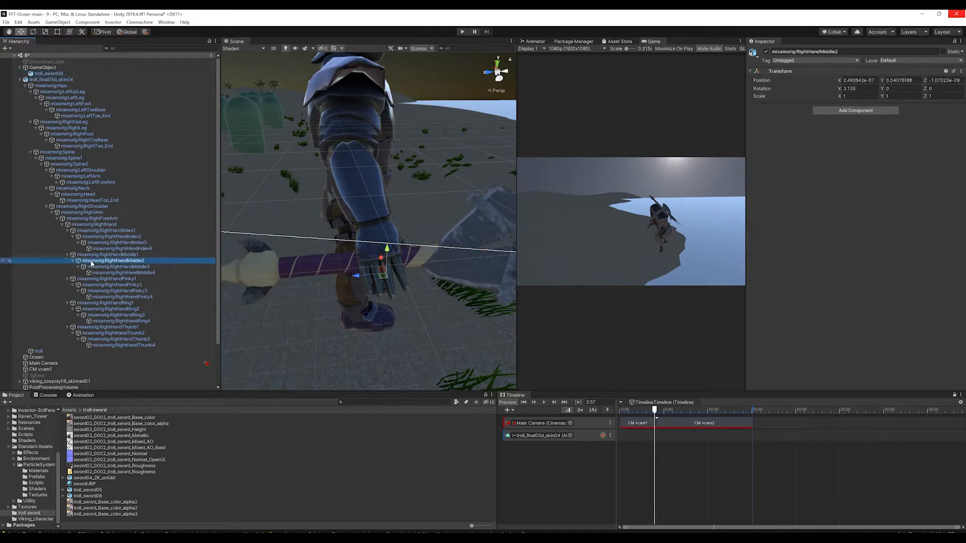
pyautogui.click(92, 255)
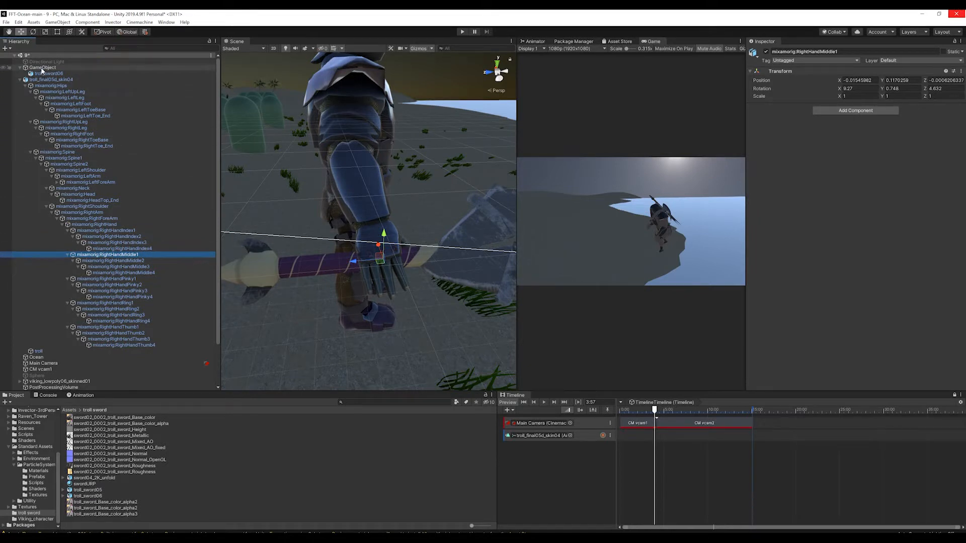
pyautogui.moveTo(121, 258)
pyautogui.mouseDown()
pyautogui.moveTo(100, 146)
pyautogui.moveTo(76, 74)
pyautogui.moveTo(61, 67)
pyautogui.moveTo(113, 256)
pyautogui.mouseUp()
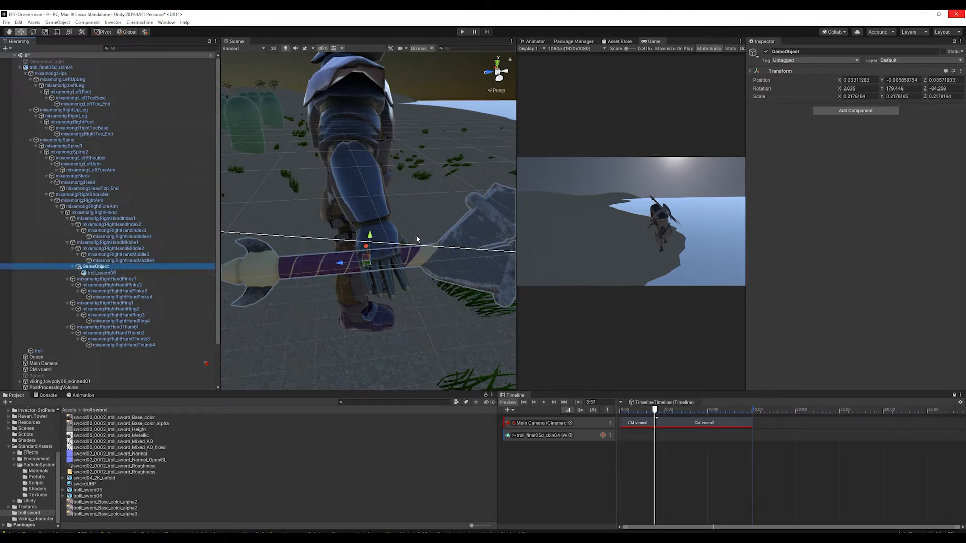
# Rename the sword's empty parent object to troll_hand_weapon_attach
pyautogui.moveTo(417, 257)
pyautogui.keyDown('alt'); pyautogui.mouseDown()
pyautogui.moveTo(371, 264)
pyautogui.moveTo(365, 241)
pyautogui.moveTo(399, 257)
pyautogui.mouseUp(); pyautogui.keyUp('alt')
pyautogui.scroll(-4, 394, 271)
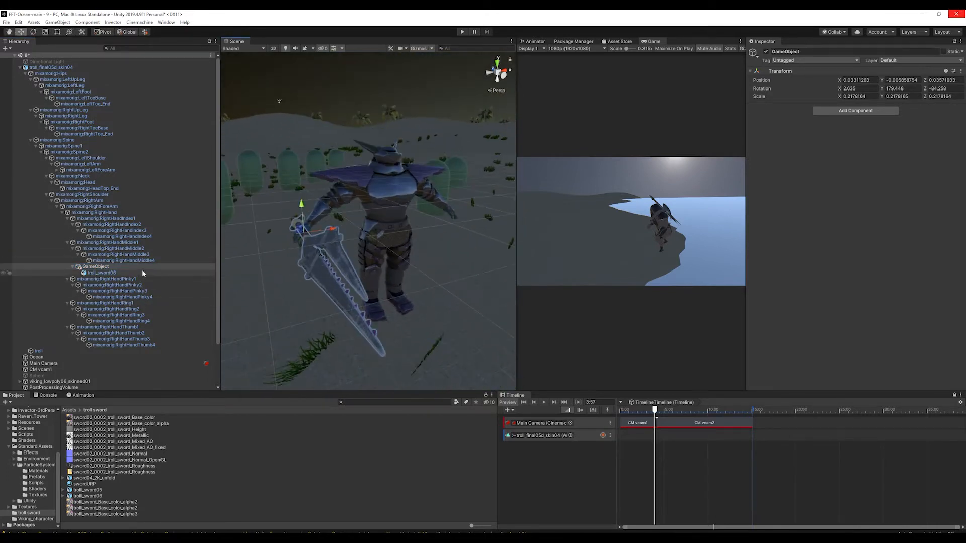
pyautogui.doubleClick(99, 270)
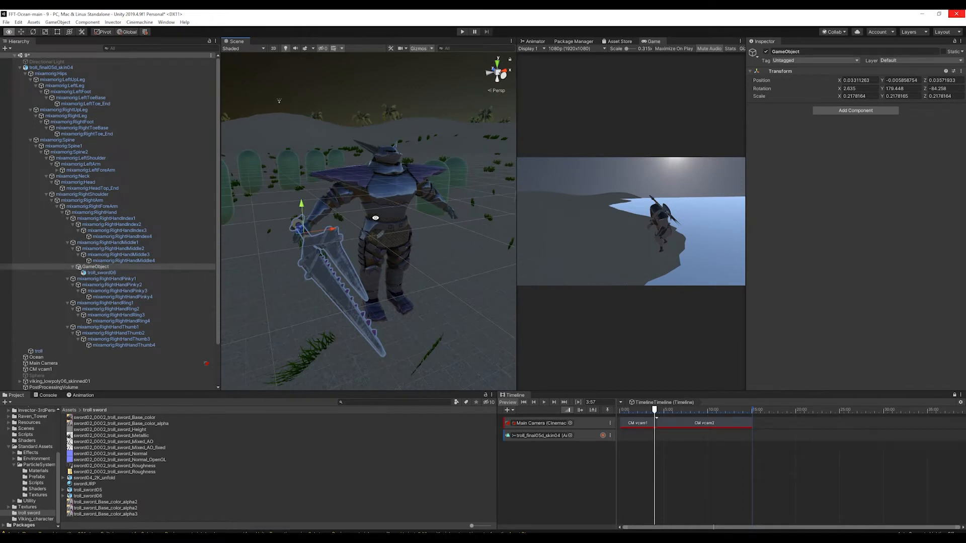
pyautogui.click(87, 267)
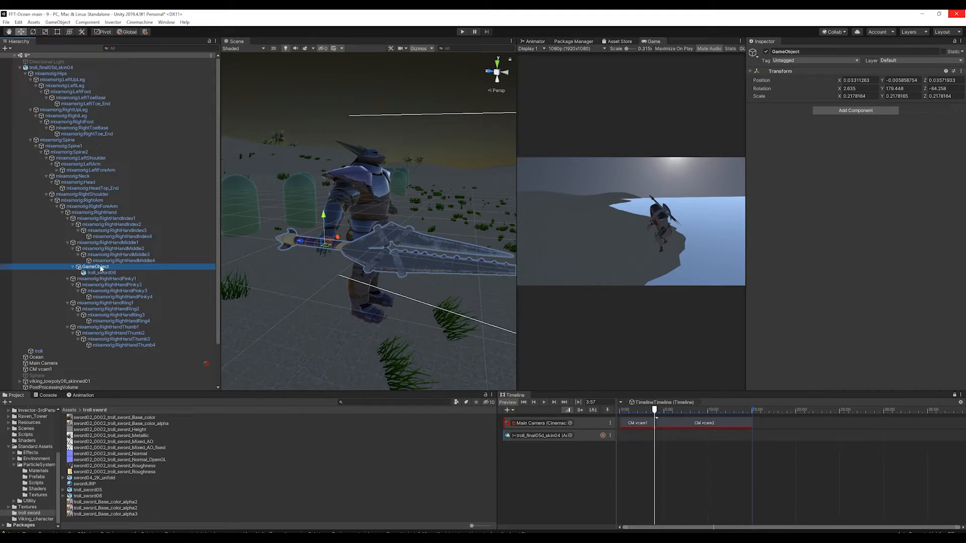
pyautogui.press('F2')
pyautogui.press('BackSpace')
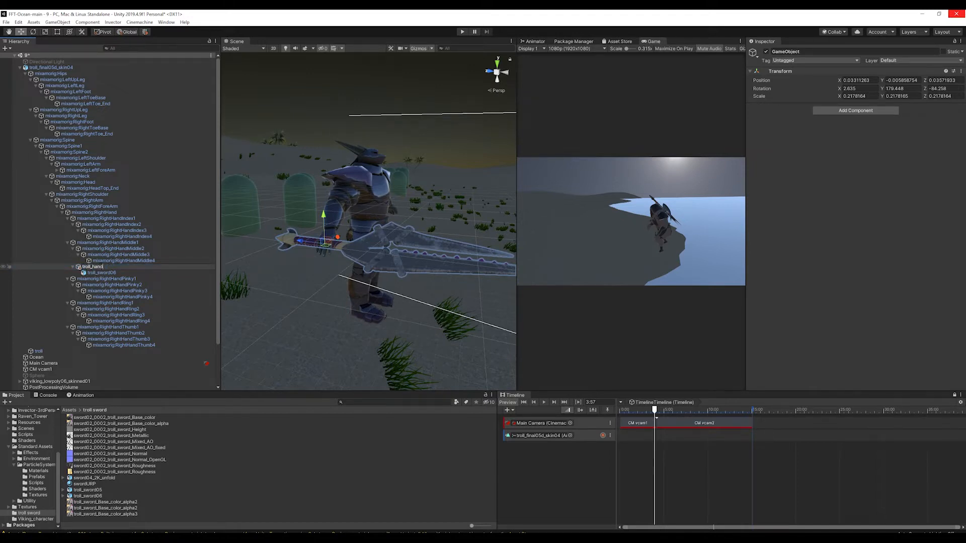
pyautogui.write('troll_hand_weapon_attach')
pyautogui.press('Return')
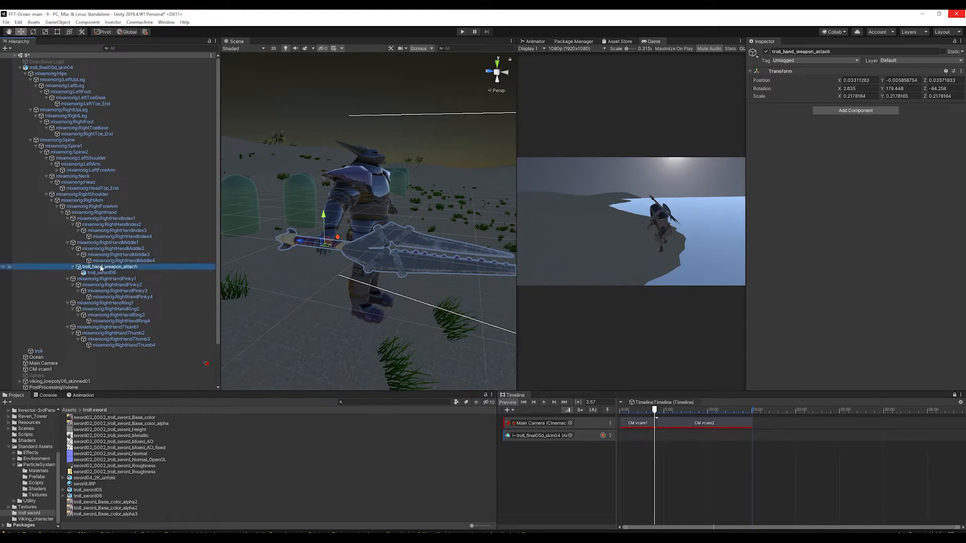
# Check the rig's Animation Type in the import settings of troll_final05d_skin04 in the Character_Troll folder
pyautogui.keyDown('alt'); pyautogui.moveTo(442, 204); pyautogui.dragTo(446, 225); pyautogui.keyUp('alt')
pyautogui.scroll(5, 35, 453)
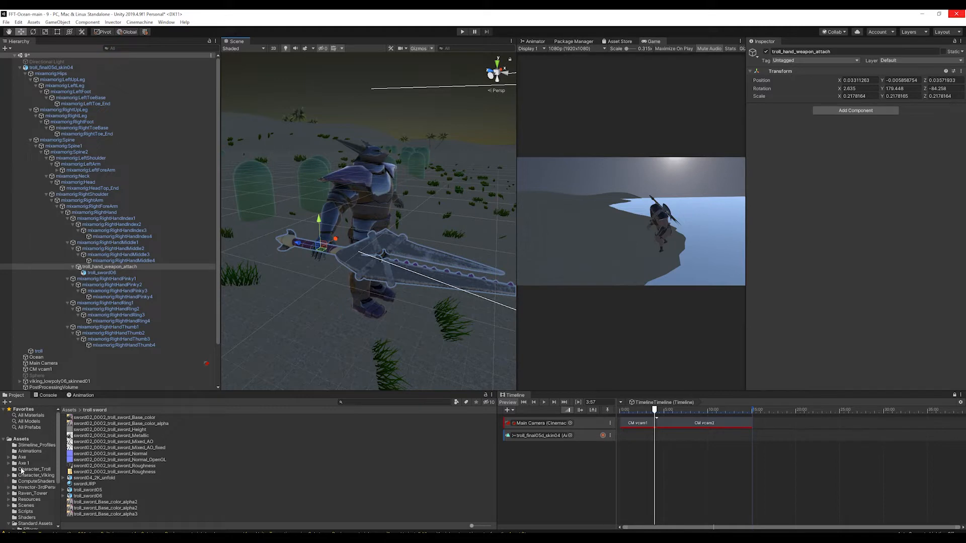
pyautogui.click(33, 469)
pyautogui.click(86, 484)
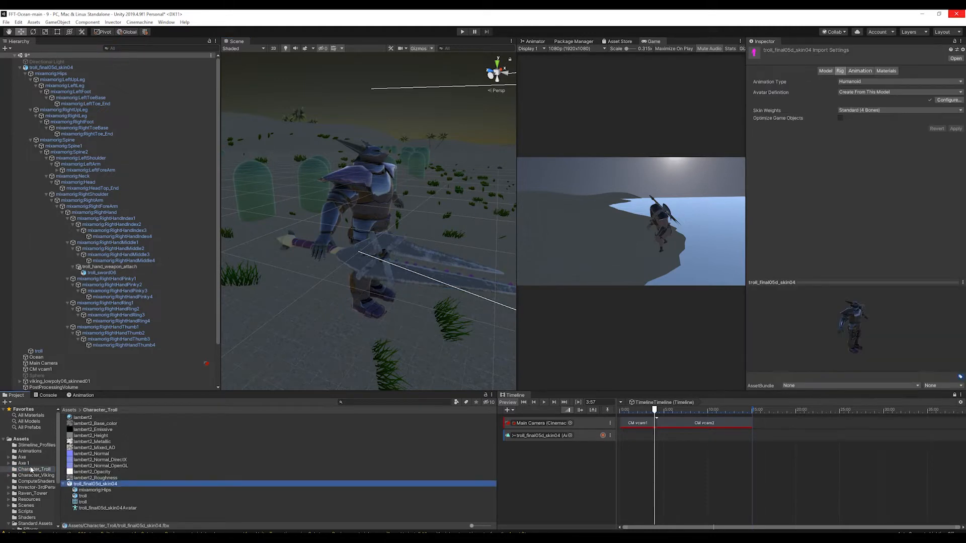
pyautogui.click(875, 79)
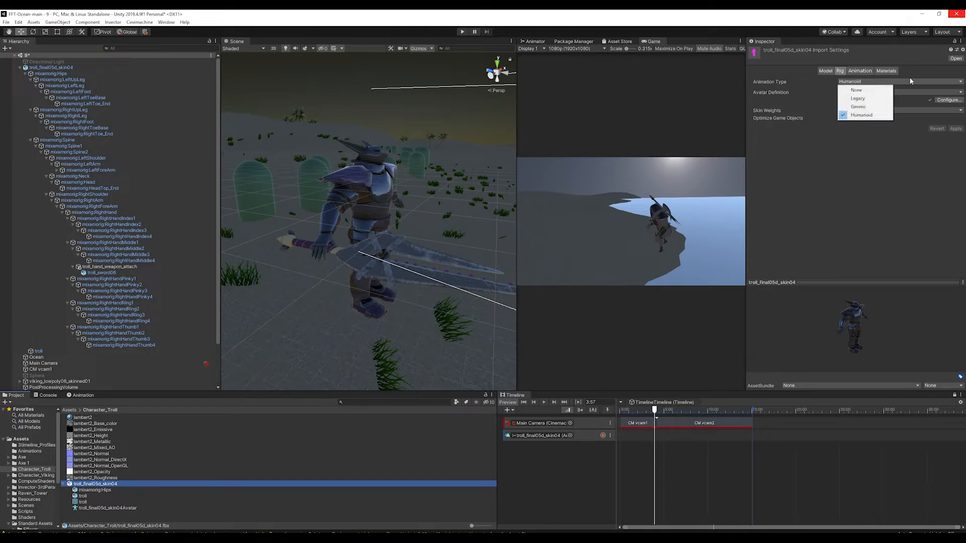
pyautogui.click(855, 114)
# Set the rig Animation Type of Great Sword Idle in the Animations folder to Humanoid and apply it
pyautogui.click(29, 451)
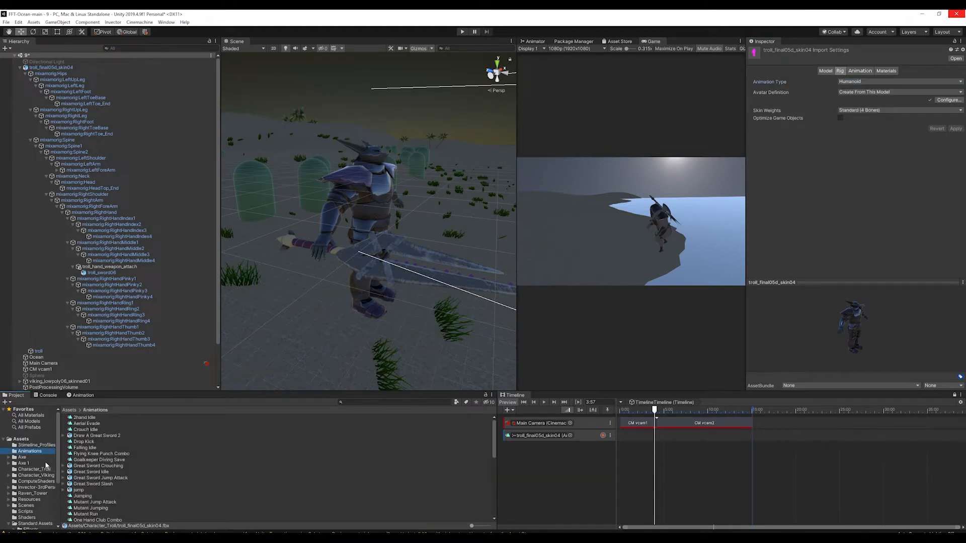
pyautogui.click(86, 467)
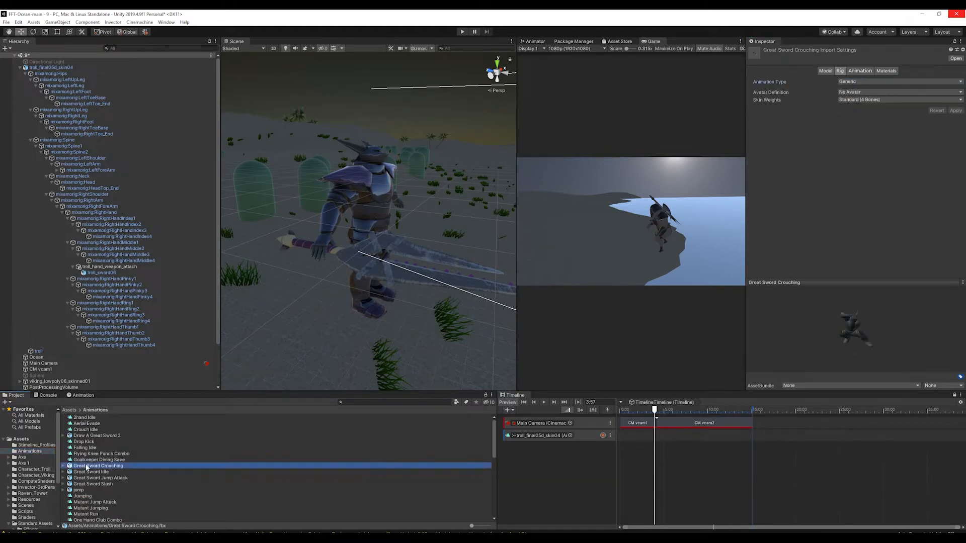
pyautogui.click(88, 472)
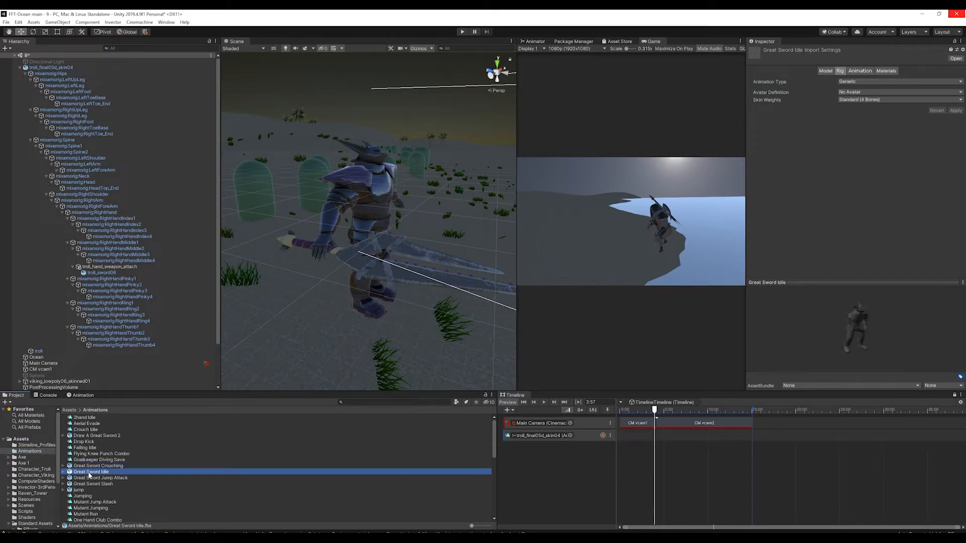
pyautogui.click(861, 83)
pyautogui.click(863, 114)
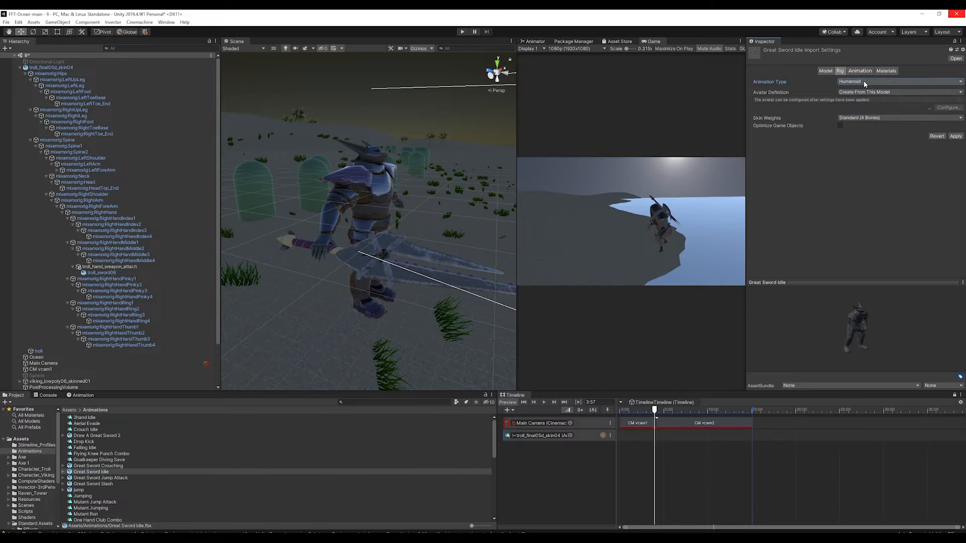
pyautogui.click(954, 137)
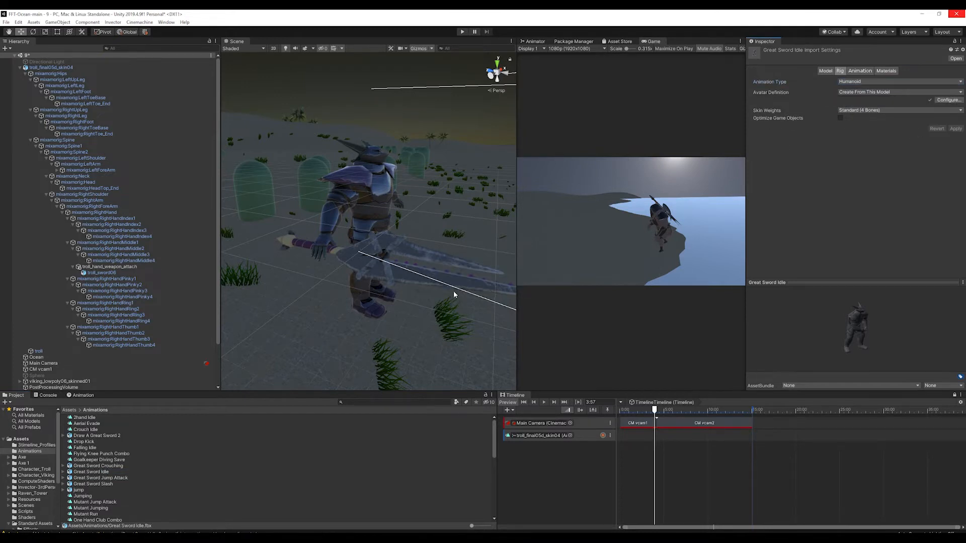
pyautogui.click(90, 472)
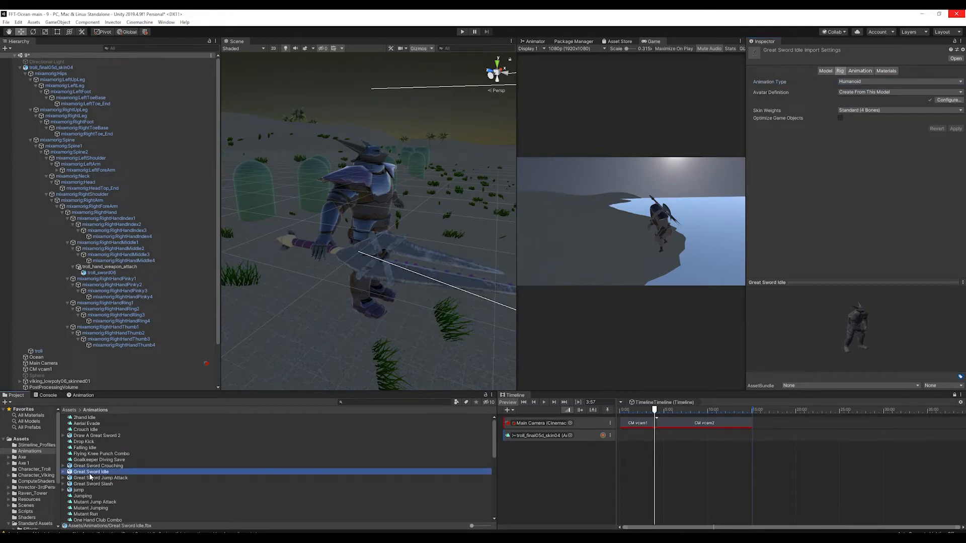
# Set the rig Animation Type of Great Sword Jump Attack to Humanoid and apply the import settings
pyautogui.click(92, 479)
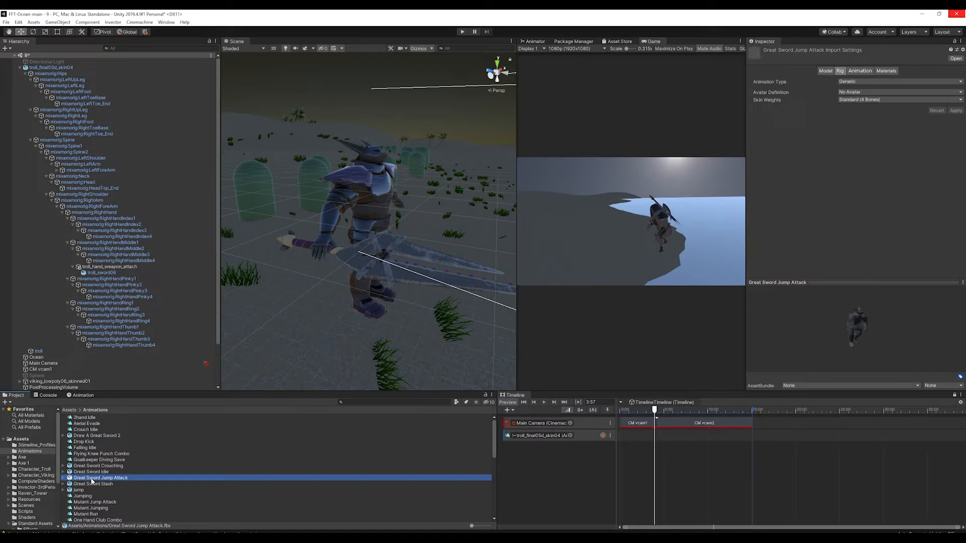
pyautogui.click(893, 82)
pyautogui.click(873, 116)
pyautogui.click(955, 136)
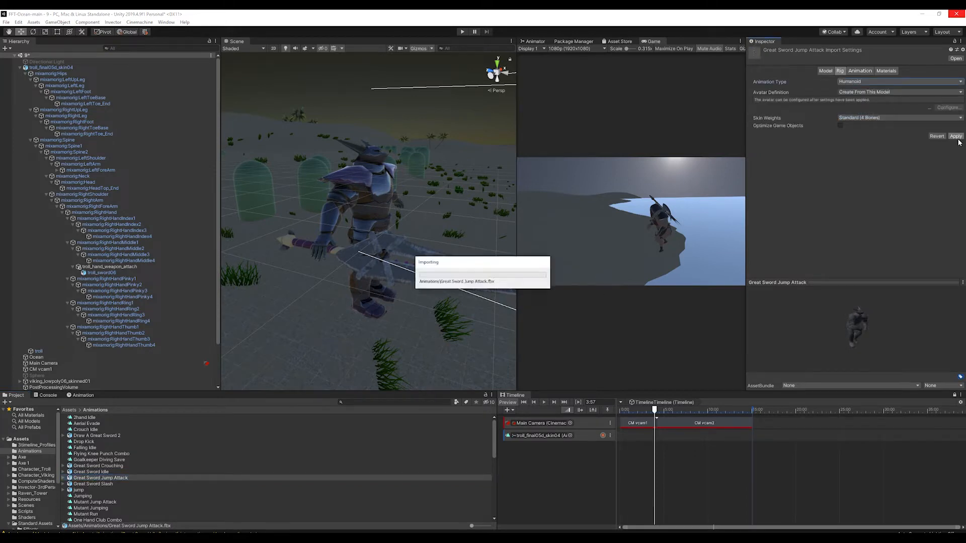
# Switch Great Sword Slash to the Humanoid rig Animation Type and apply the change
pyautogui.click(100, 485)
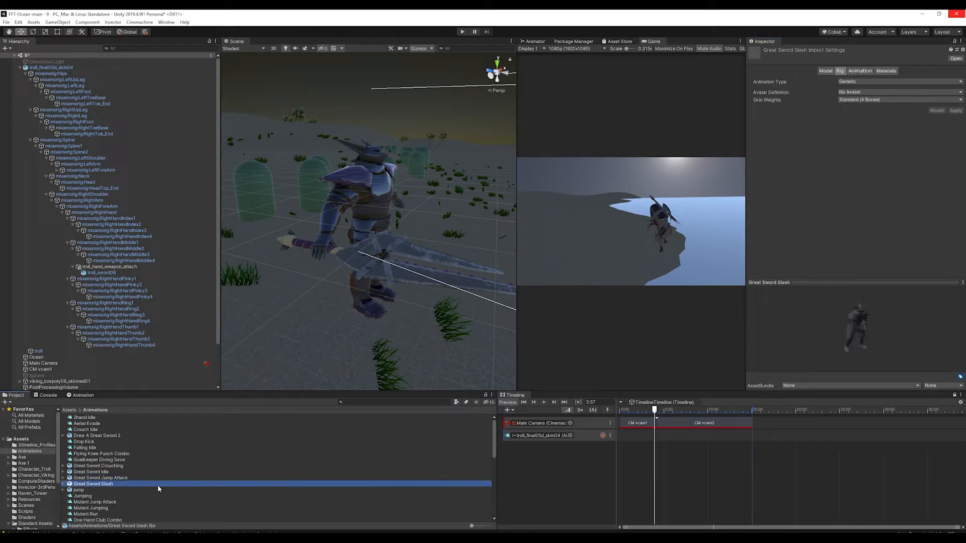
pyautogui.click(856, 82)
pyautogui.click(863, 114)
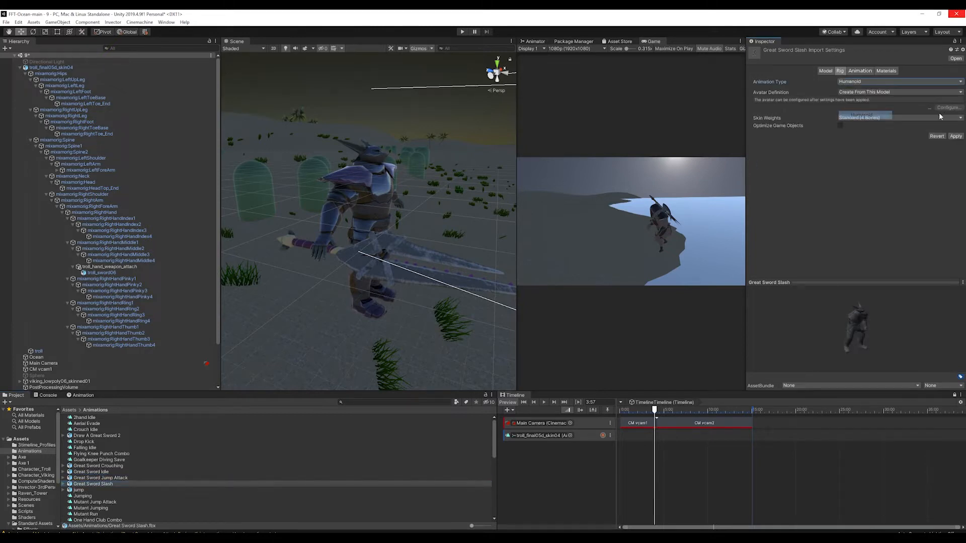
pyautogui.click(958, 137)
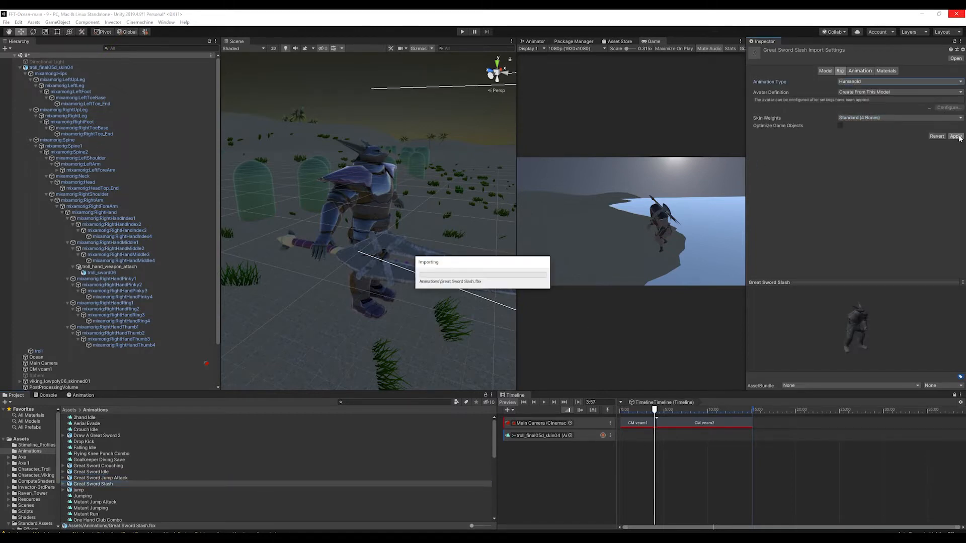
# Show the Animations folder's assets as large thumbnails and preview the Drop Kick clip
pyautogui.click(80, 489)
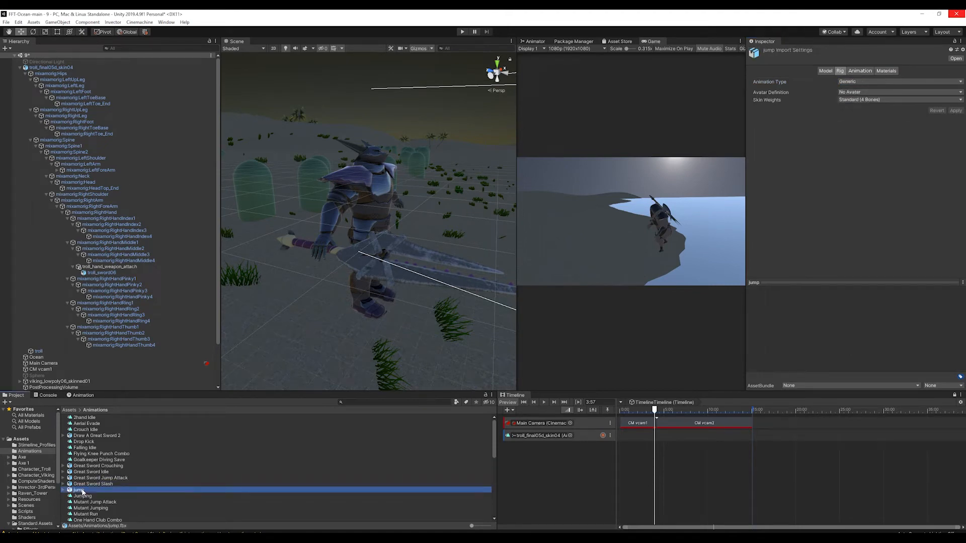
pyautogui.scroll(-3, 83, 492)
pyautogui.keyDown('ctrl'); pyautogui.scroll(3, 142, 488); pyautogui.keyUp('ctrl')
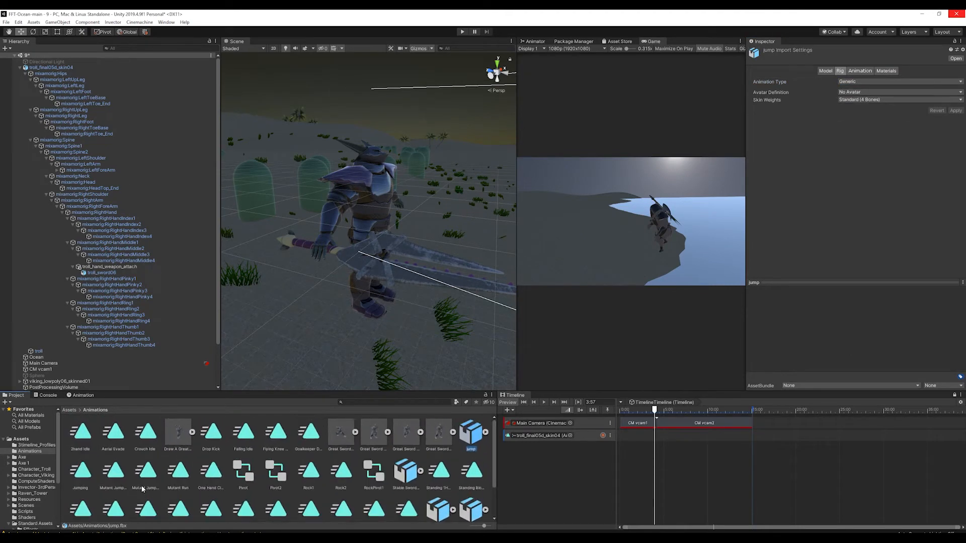
pyautogui.click(214, 431)
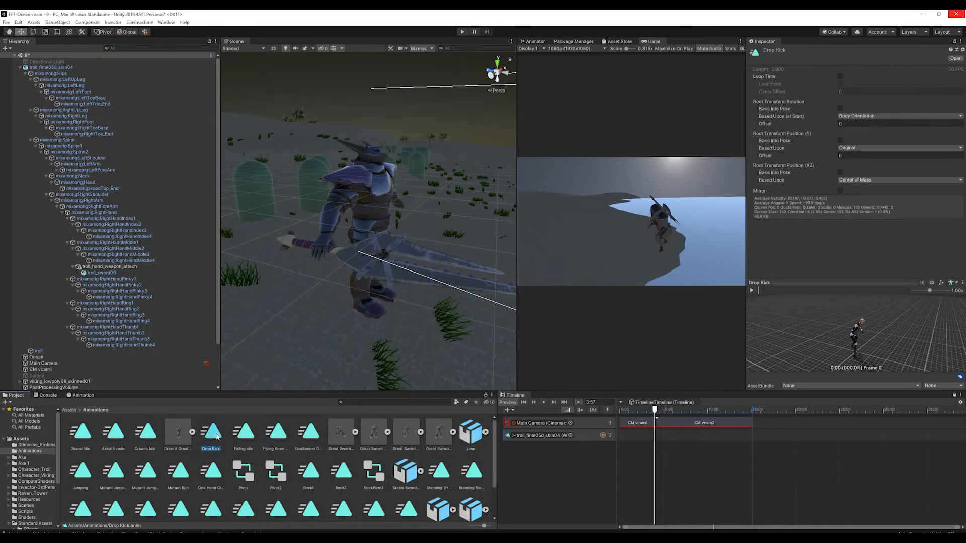
pyautogui.click(751, 290)
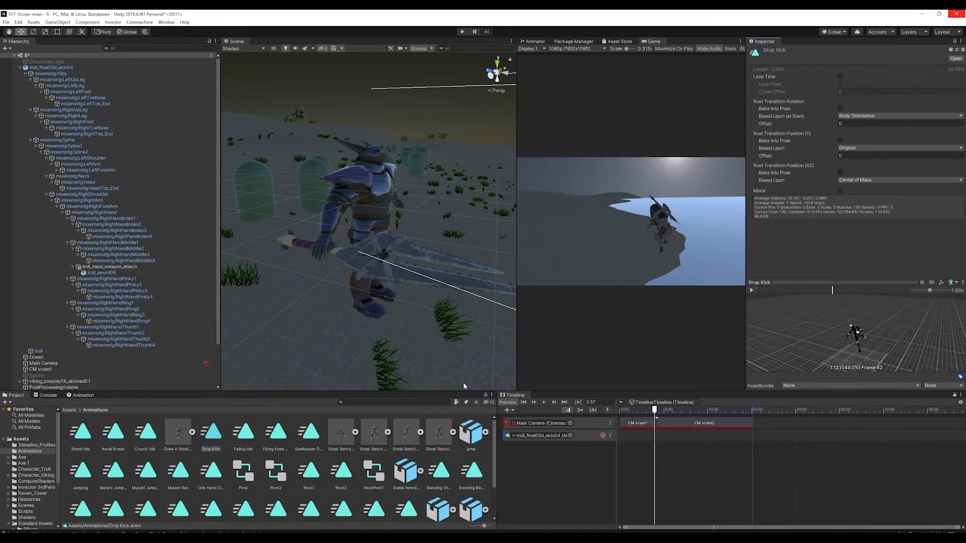
# Expand the contents of the Great Sword Crouching model and select its embedded mixamo.com animation clip
pyautogui.click(437, 433)
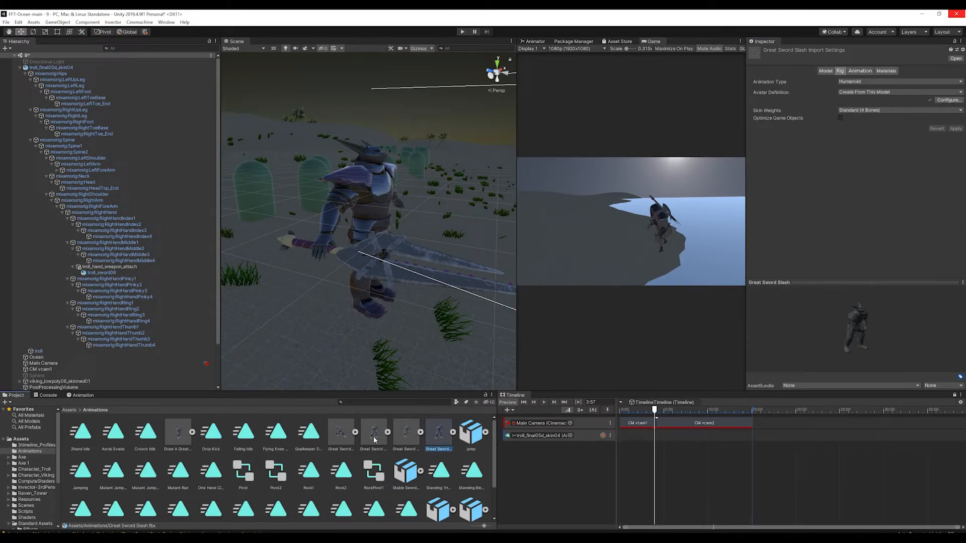
pyautogui.click(340, 432)
pyautogui.click(355, 432)
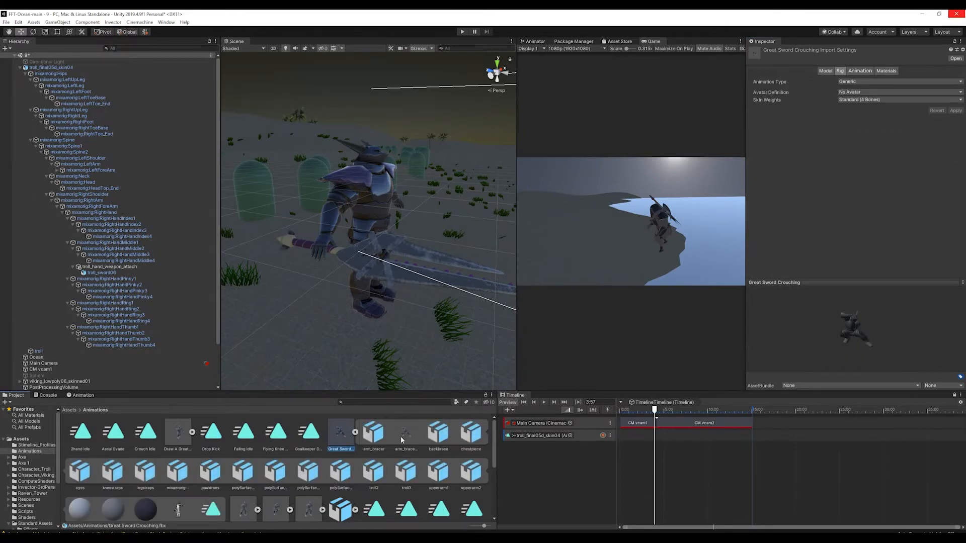
pyautogui.scroll(-1, 348, 448)
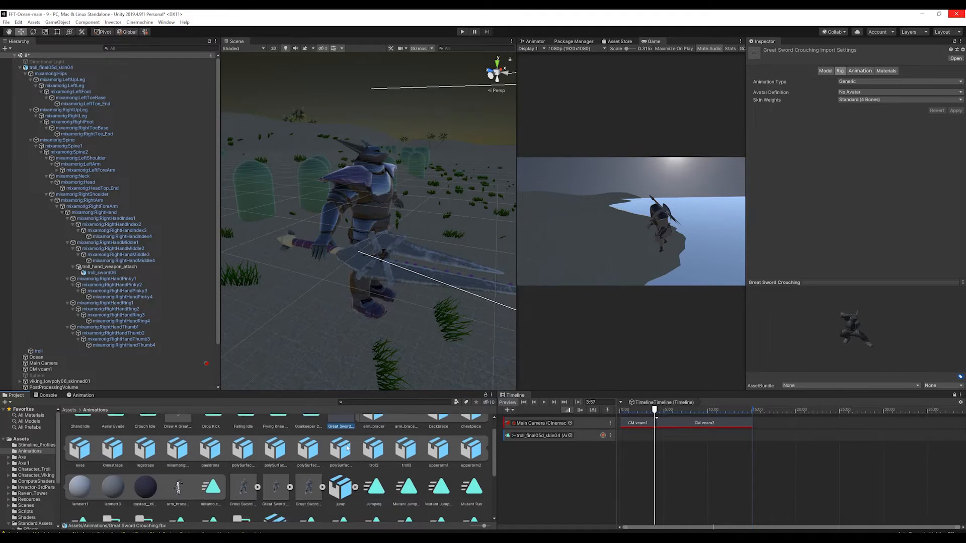
pyautogui.click(212, 487)
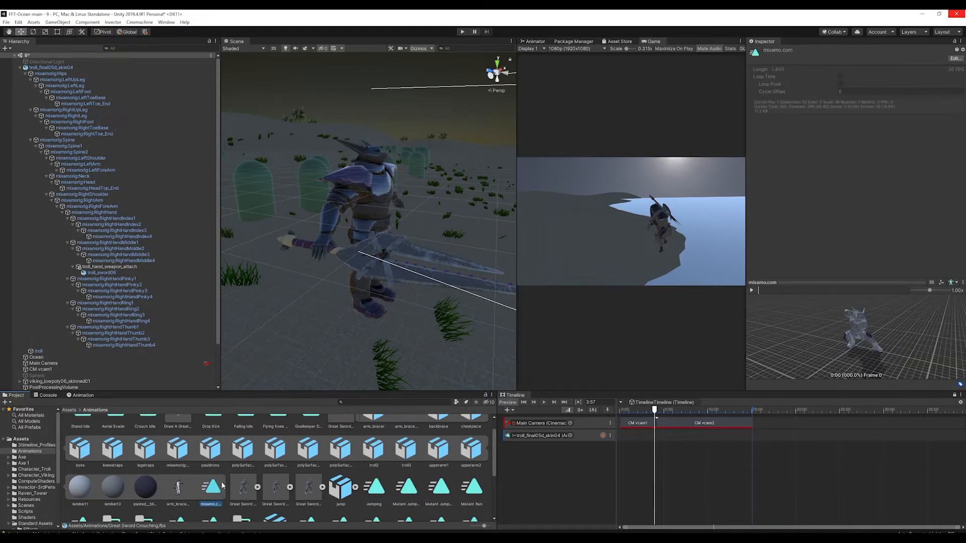
pyautogui.scroll(1, 218, 487)
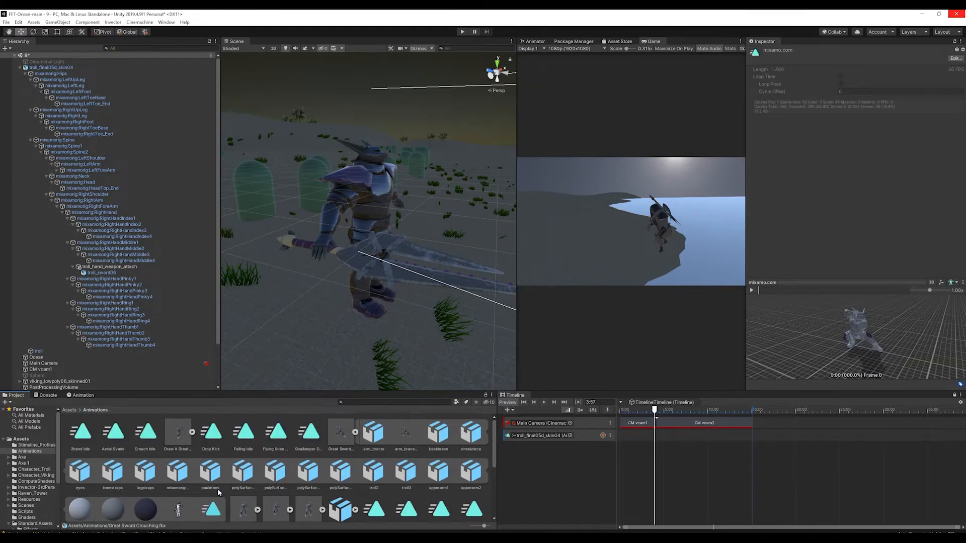
# Copy the Great Sword Crouching model's name and duplicate its embedded mixamo.com clip as a standalone asset
pyautogui.click(339, 449)
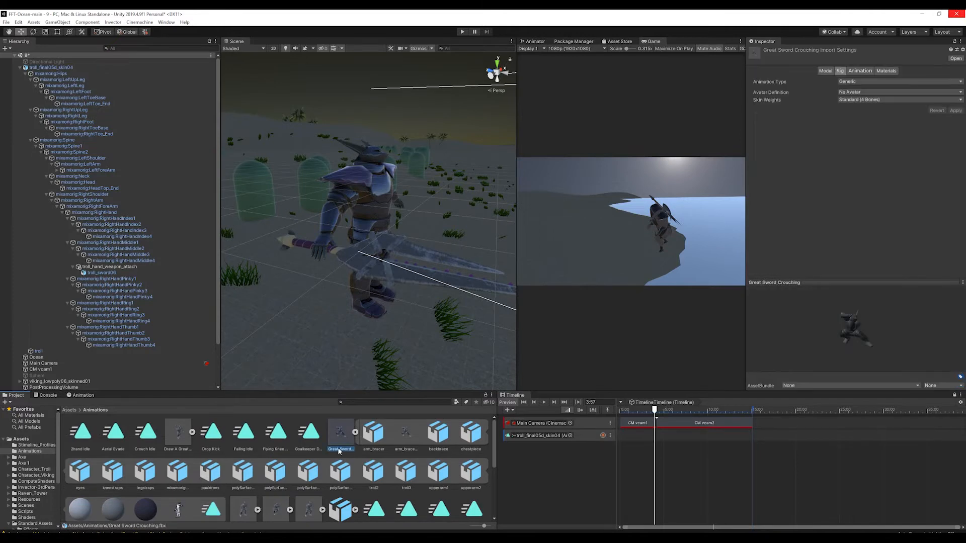
pyautogui.click(339, 449)
pyautogui.click(213, 509)
pyautogui.scroll(-1, 235, 508)
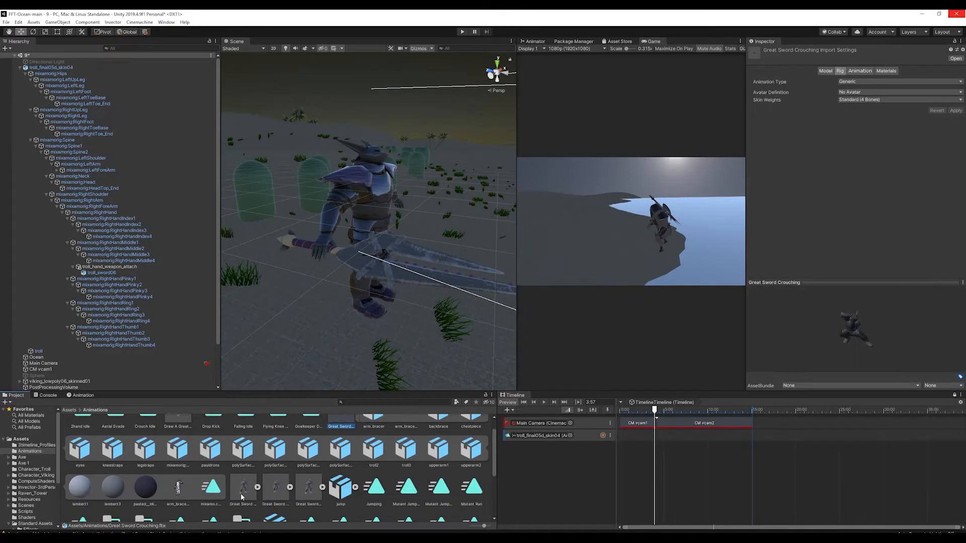
pyautogui.click(212, 496)
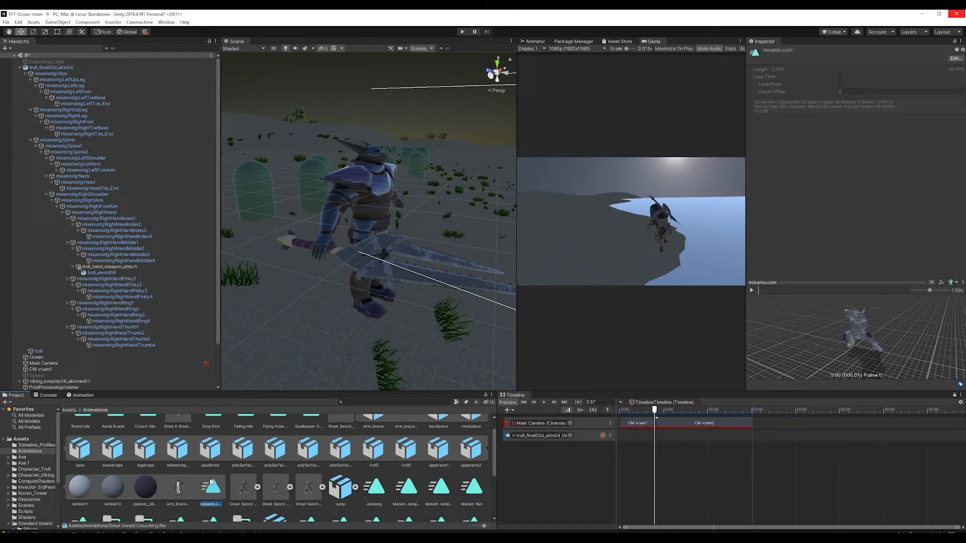
pyautogui.hotkey('ctrl', 'd')
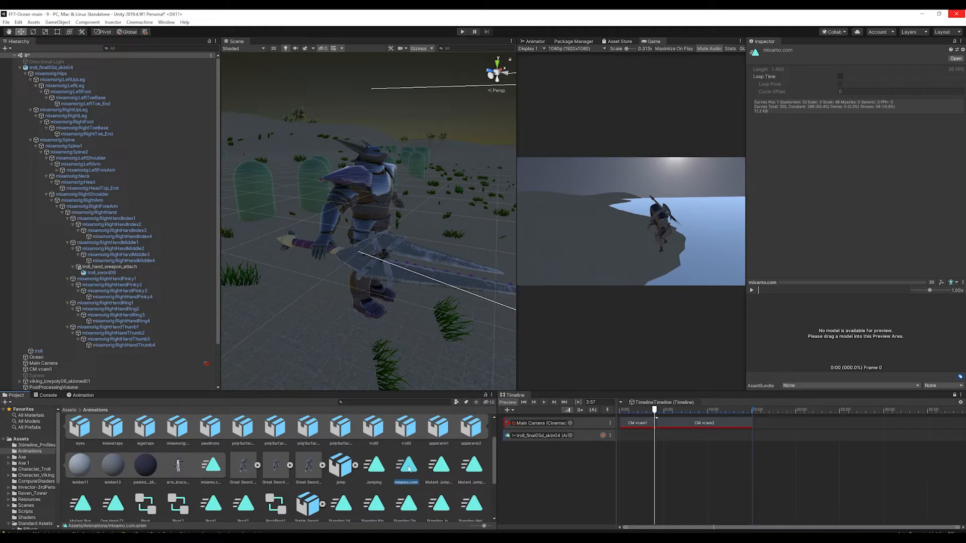
# Rename the duplicated mixamo.com clip as Great Sword Crouching
pyautogui.click(404, 484)
pyautogui.hotkey('ctrl', 'v')
pyautogui.press('Return')
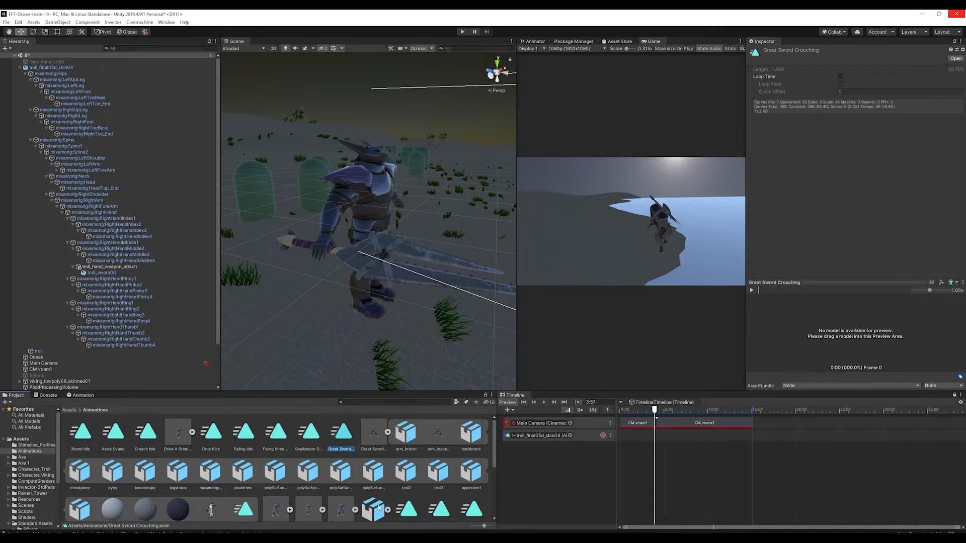
# Collapse the original Great Sword Crouching.fbx model and delete it from the Animations folder
pyautogui.scroll(-4, 347, 497)
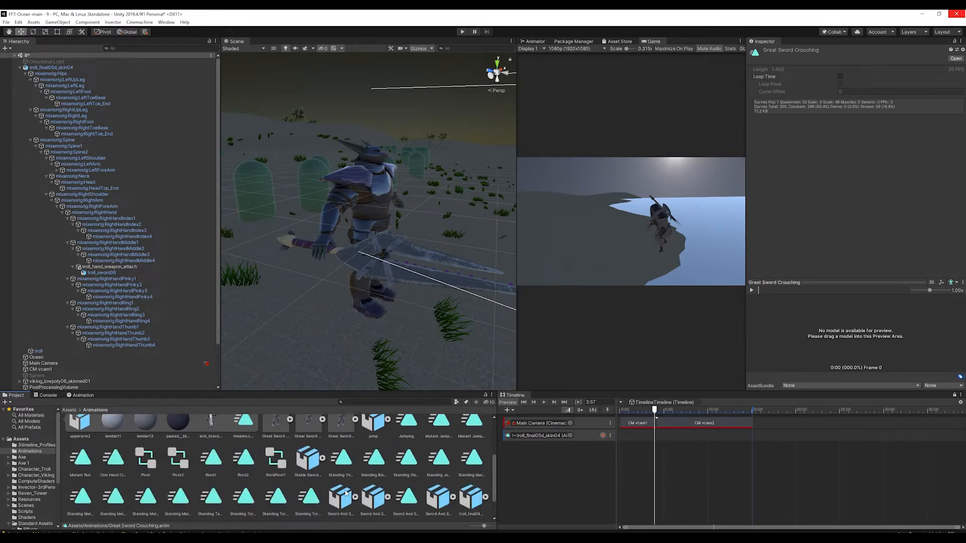
pyautogui.scroll(3, 345, 494)
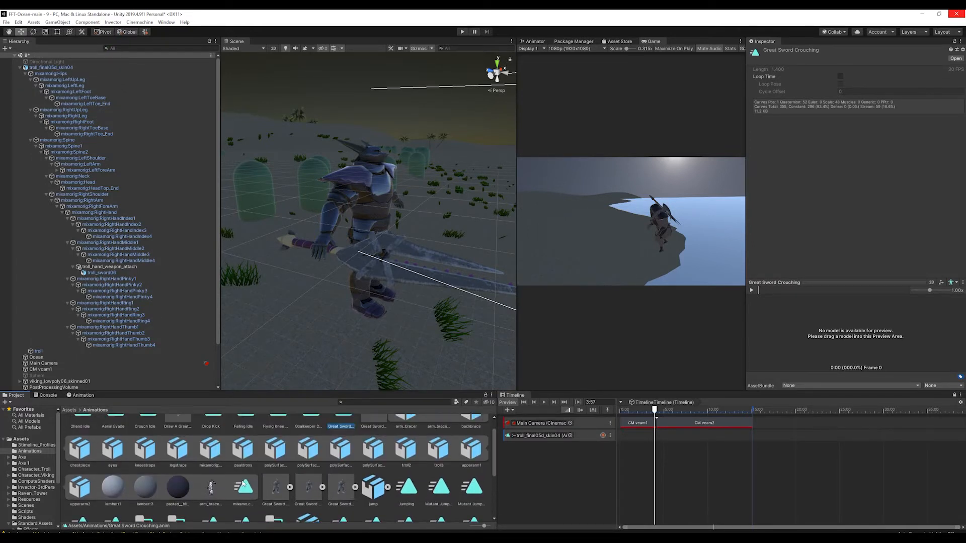
pyautogui.scroll(1, 346, 465)
pyautogui.click(388, 433)
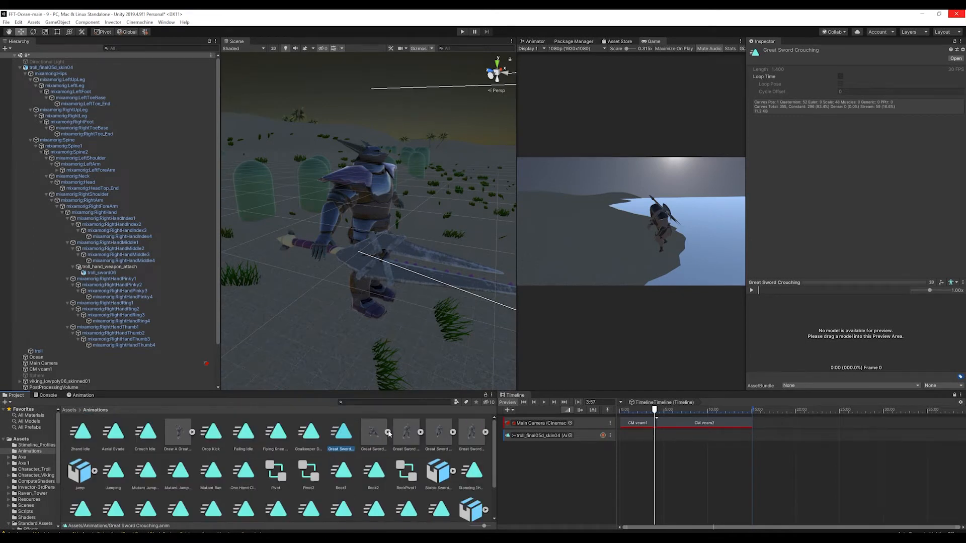
pyautogui.click(371, 436)
pyautogui.press('Delete')
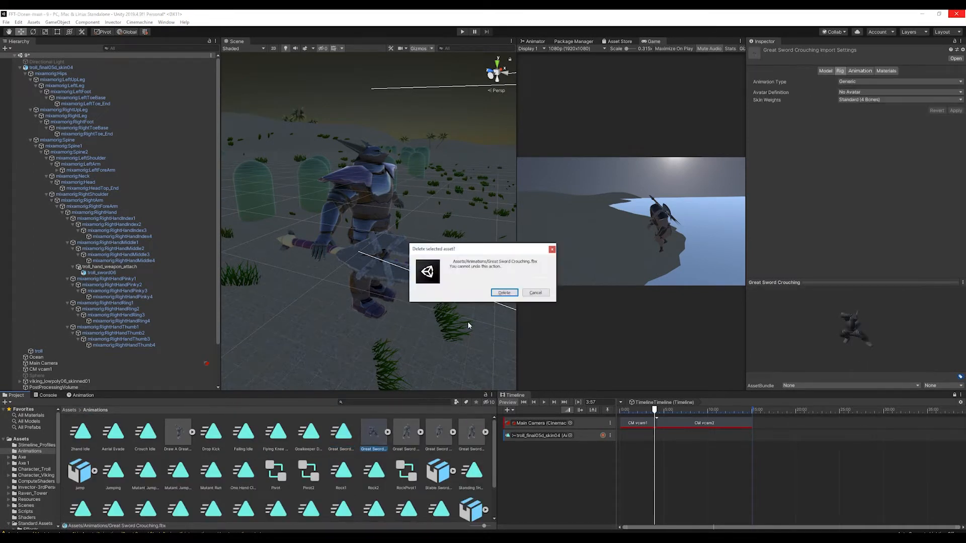
pyautogui.click(504, 293)
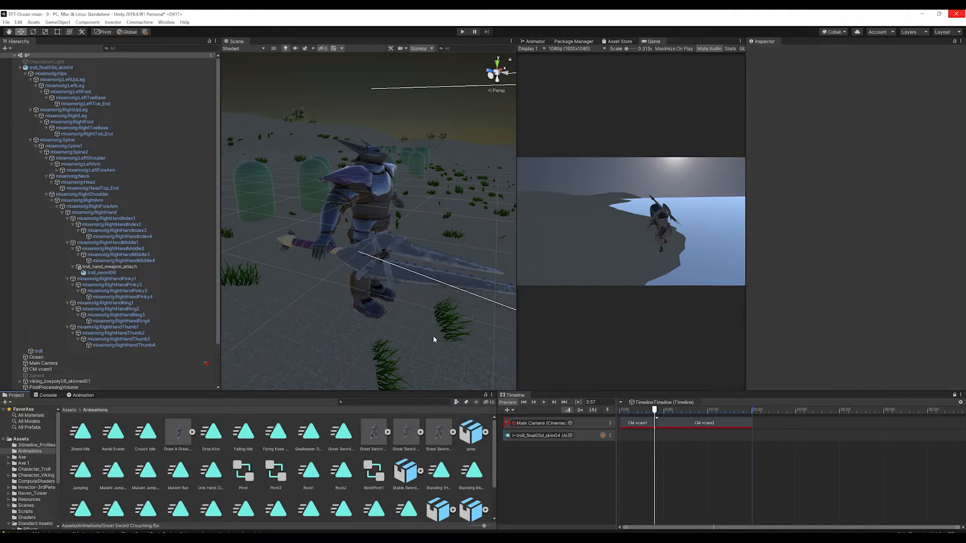
# Place the Great Sword Crouching clip at the start of the troll's animation track and scrub the playhead to 0:21
pyautogui.moveTo(624, 449)
pyautogui.mouseDown()
pyautogui.moveTo(632, 436)
pyautogui.moveTo(619, 440)
pyautogui.mouseUp()
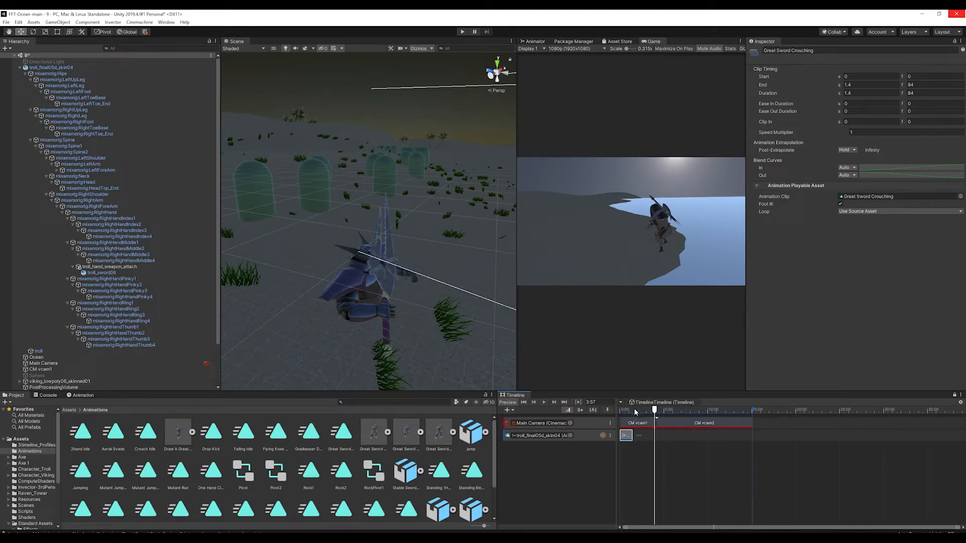
pyautogui.moveTo(635, 412); pyautogui.dragTo(623, 410)
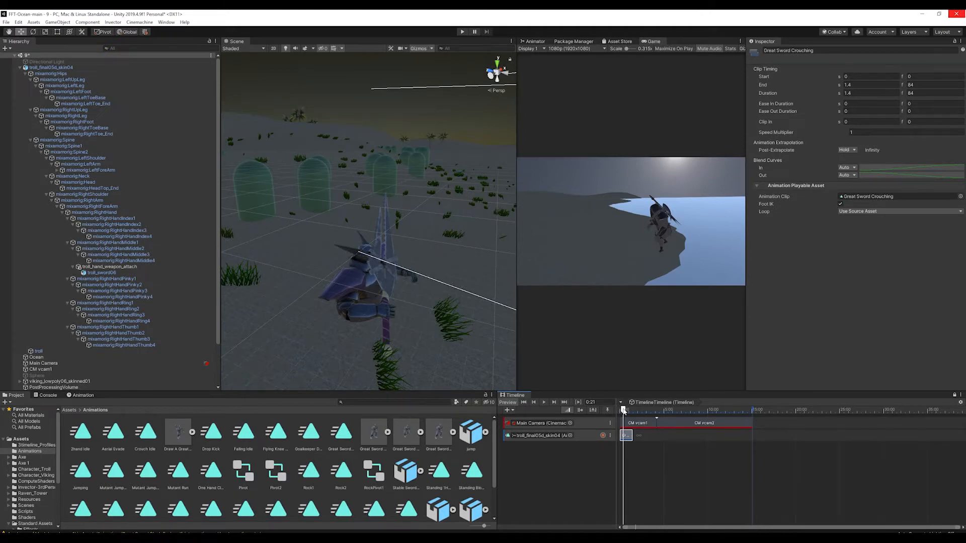
# Collapse the troll's hierarchy, add the Flying Knee Punch Combo clip after Great Sword Crouching on its track, and scrub to 3:44
pyautogui.click(21, 68)
pyautogui.click(20, 68)
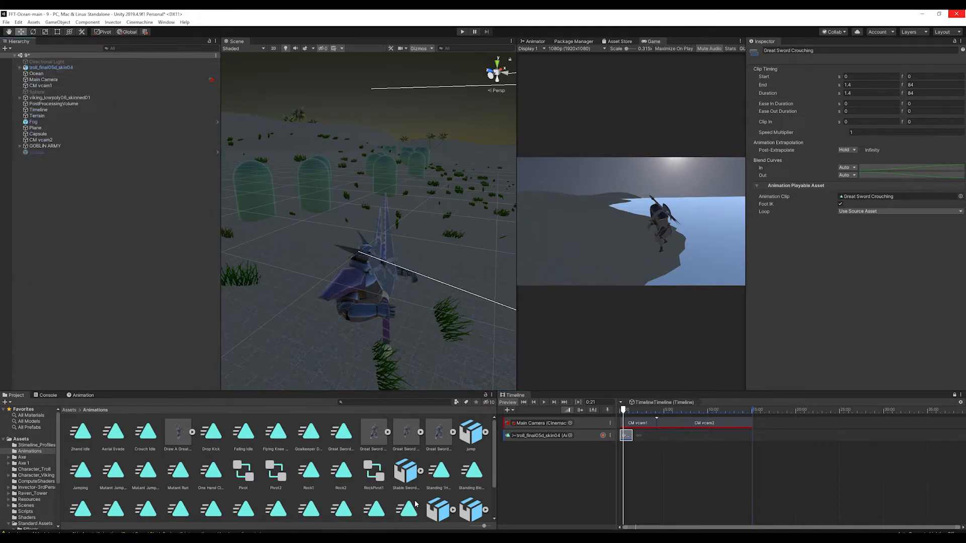
pyautogui.moveTo(286, 439); pyautogui.dragTo(649, 437)
pyautogui.click(653, 410)
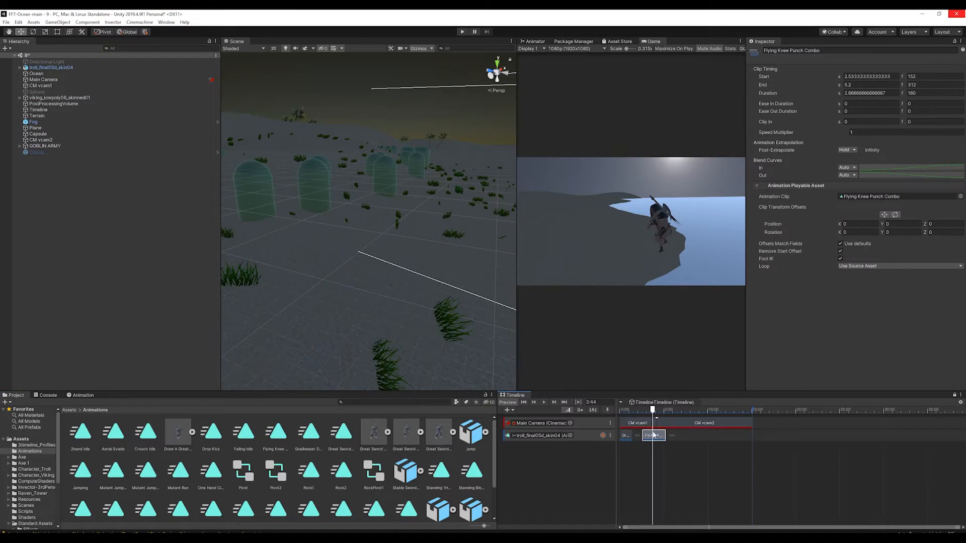
# Focus on the troll and try to move it along Z toward the shore, to about Z 21.5
pyautogui.moveTo(394, 309); pyautogui.dragTo(367, 252, button='middle')
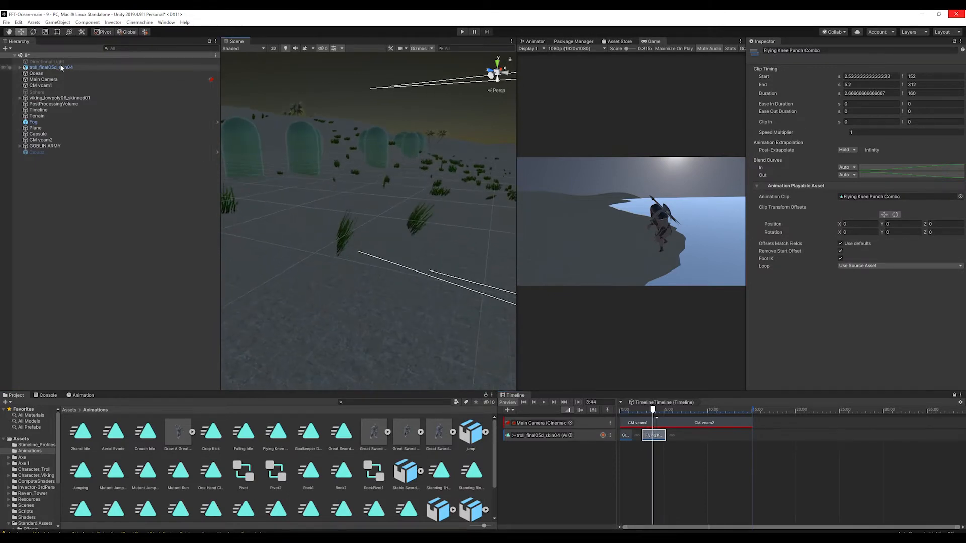
pyautogui.click(61, 67)
pyautogui.press('f')
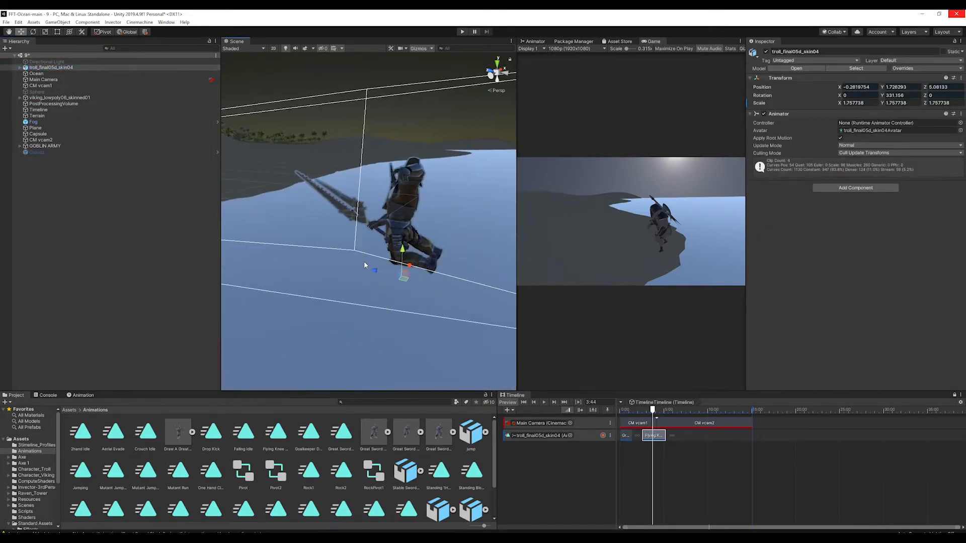
pyautogui.keyDown('alt'); pyautogui.moveTo(367, 264); pyautogui.dragTo(405, 283); pyautogui.keyUp('alt')
pyautogui.scroll(-5, 405, 282)
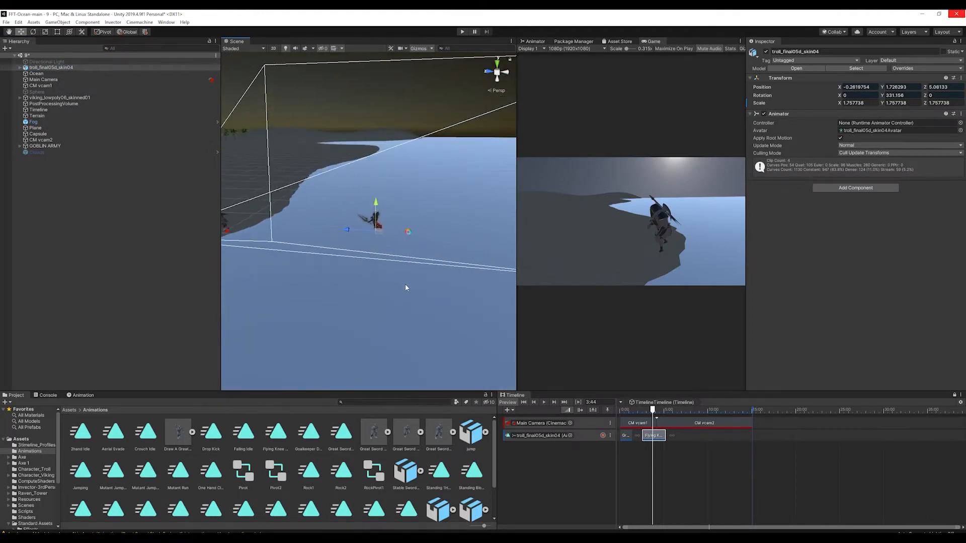
pyautogui.keyDown('alt'); pyautogui.moveTo(340, 257); pyautogui.dragTo(331, 229); pyautogui.keyUp('alt')
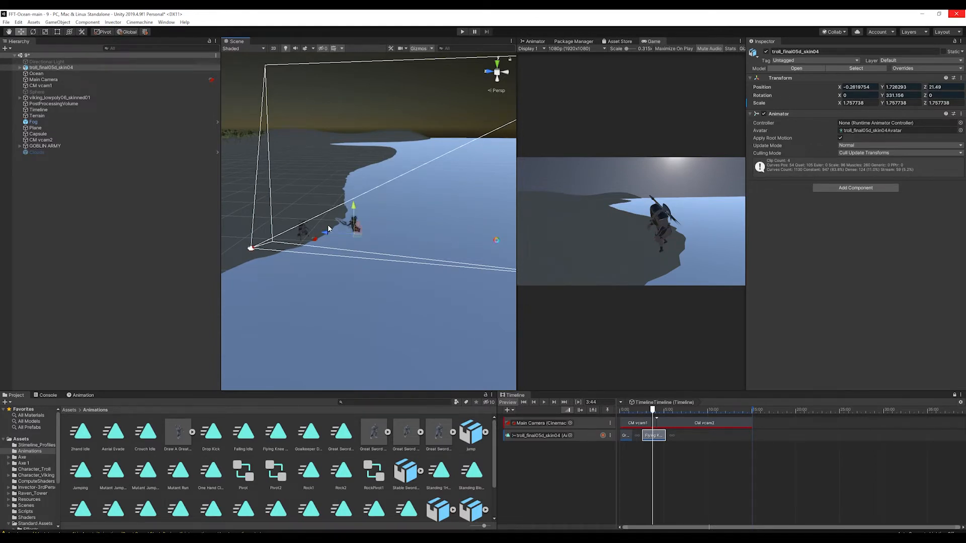
# Delete the Great Sword Crouching clip from the troll's track and move the Flying Knee Punch Combo clip to the track's start
pyautogui.click(625, 436)
pyautogui.press('Delete')
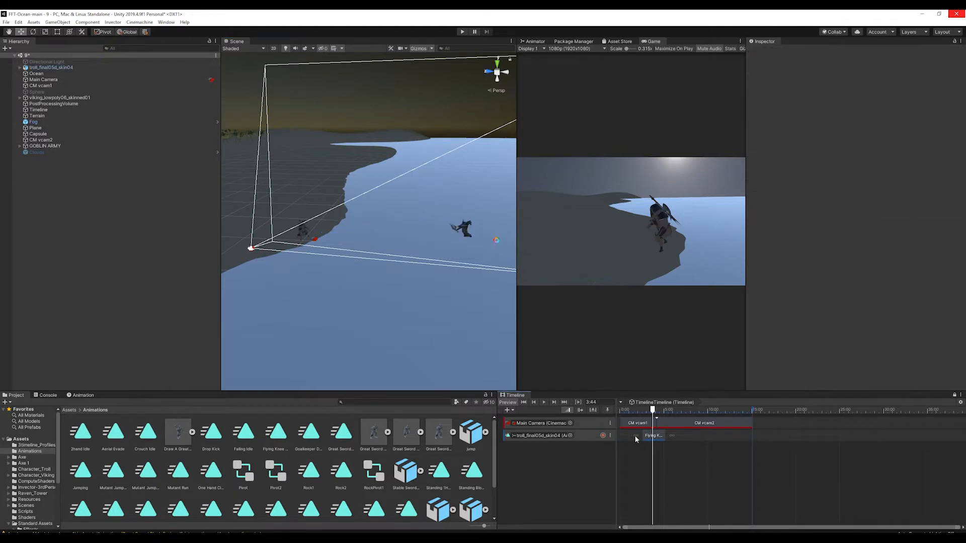
pyautogui.moveTo(655, 439); pyautogui.dragTo(619, 410)
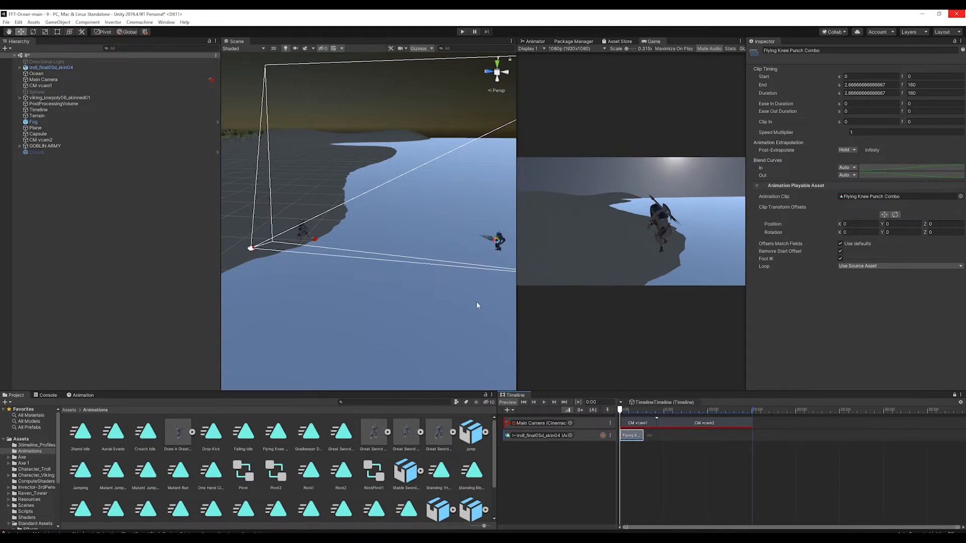
pyautogui.click(622, 410)
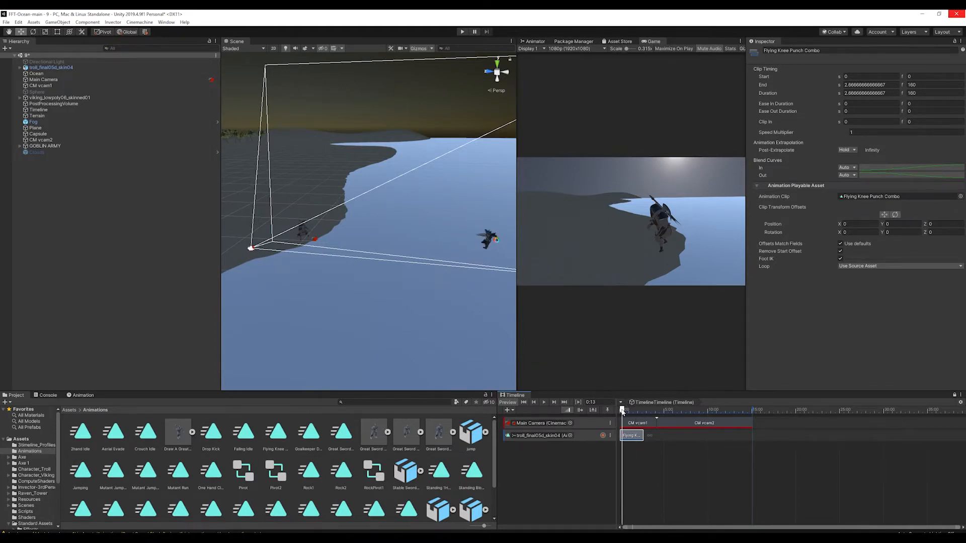
# Try to move the troll object inland near the green capsules, to about Y 6.6, Z 89.8
pyautogui.moveTo(486, 271); pyautogui.dragTo(410, 251, button='middle')
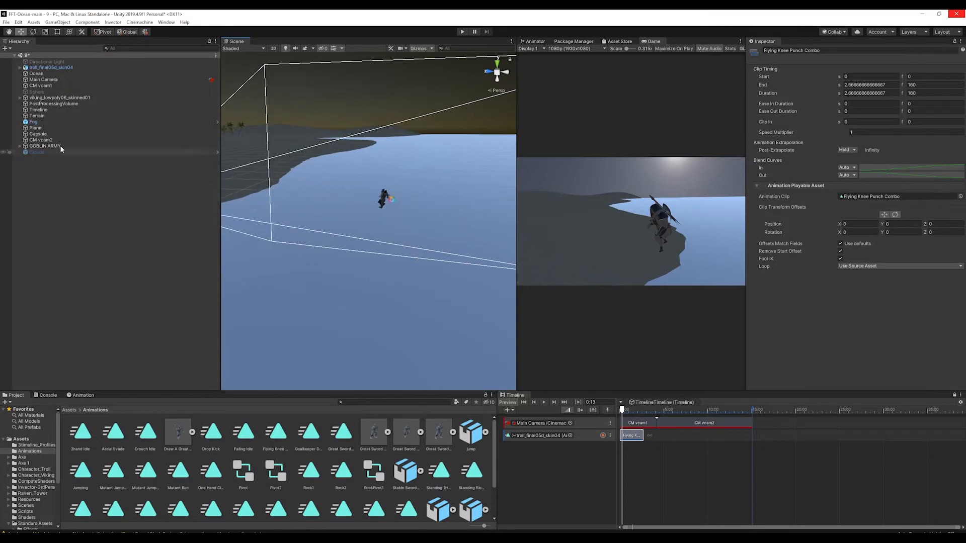
pyautogui.click(55, 67)
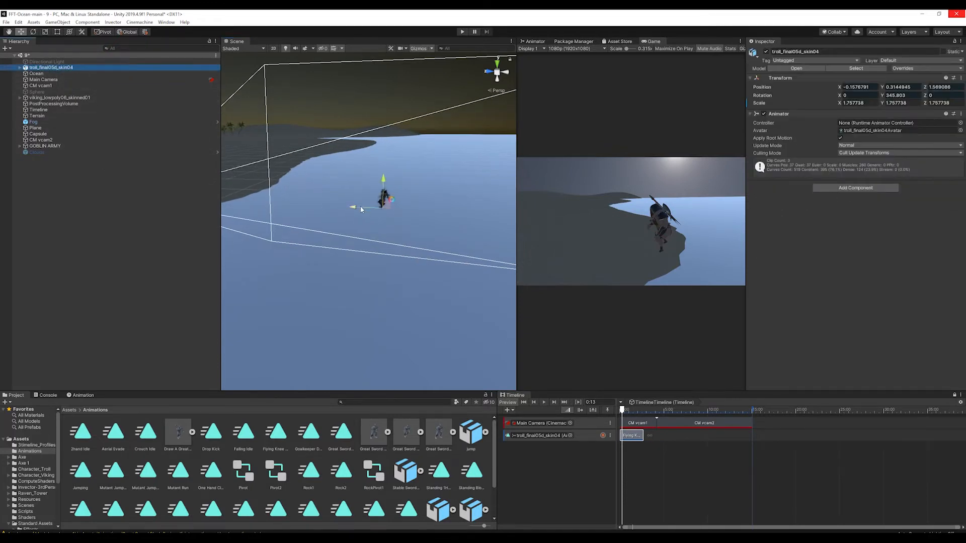
pyautogui.moveTo(354, 207); pyautogui.dragTo(252, 204)
pyautogui.moveTo(275, 269); pyautogui.dragTo(400, 234, button='middle')
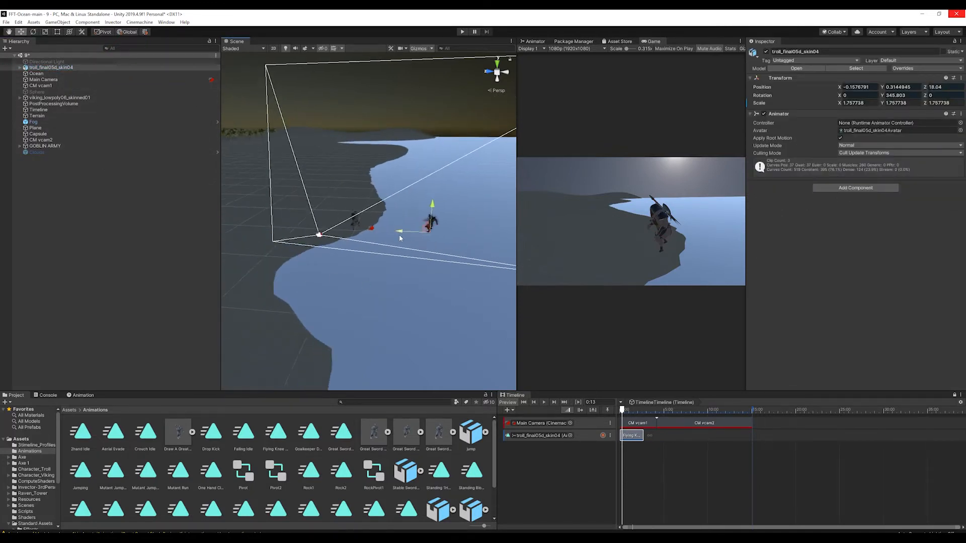
pyautogui.moveTo(400, 235); pyautogui.dragTo(214, 213)
pyautogui.moveTo(302, 254); pyautogui.dragTo(387, 328, button='middle')
pyautogui.moveTo(361, 281); pyautogui.dragTo(264, 272)
pyautogui.moveTo(264, 272); pyautogui.dragTo(530, 314, button='middle')
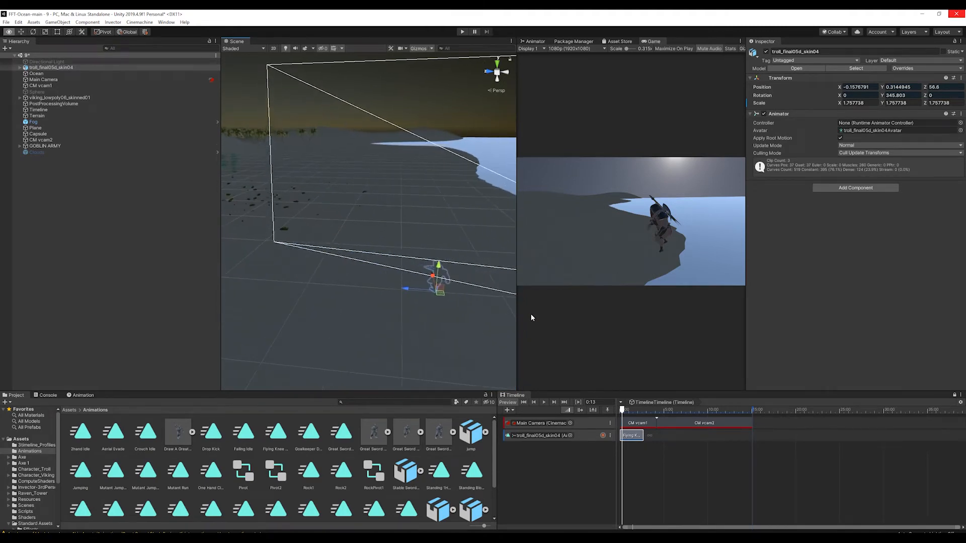
pyautogui.scroll(-10, 406, 323)
pyautogui.moveTo(396, 244); pyautogui.dragTo(281, 218)
pyautogui.press('f')
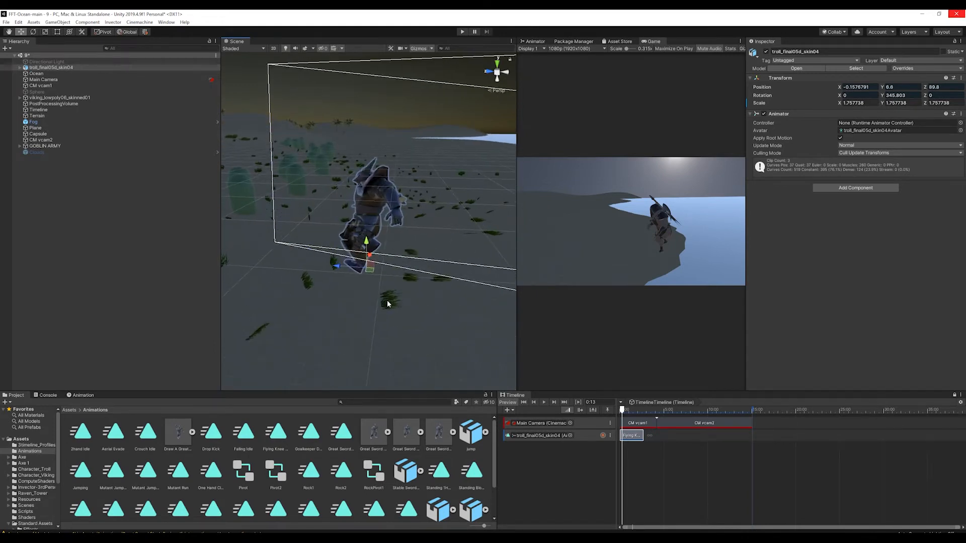
# Scrub the playhead to 1:02 and try moving the troll object near the capsules again, to about Y 4.5, Z 91.4
pyautogui.scroll(-3, 388, 303)
pyautogui.keyDown('alt'); pyautogui.moveTo(386, 304); pyautogui.dragTo(468, 310); pyautogui.keyUp('alt')
pyautogui.moveTo(623, 410); pyautogui.dragTo(629, 410)
pyautogui.scroll(-6, 317, 297)
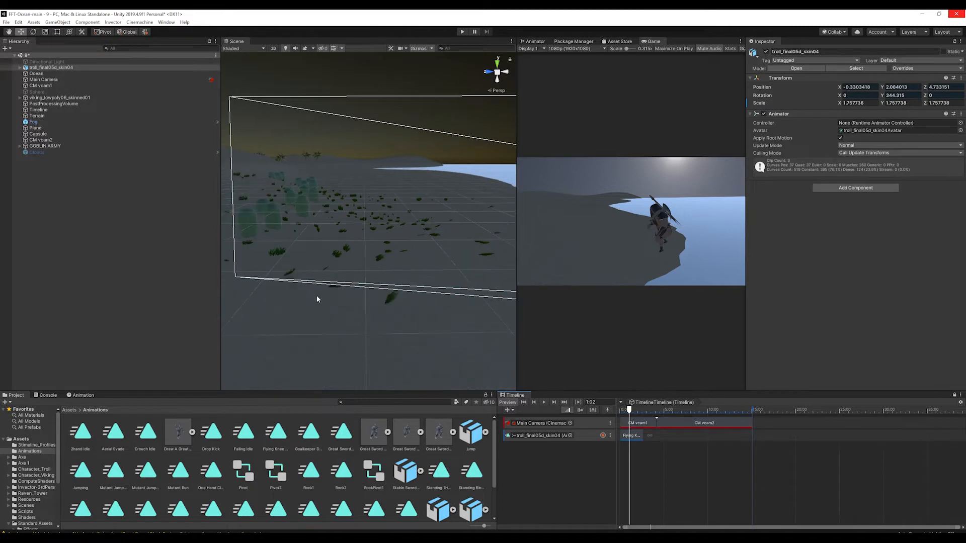
pyautogui.moveTo(381, 264); pyautogui.dragTo(374, 272, button='middle')
pyautogui.press('w')
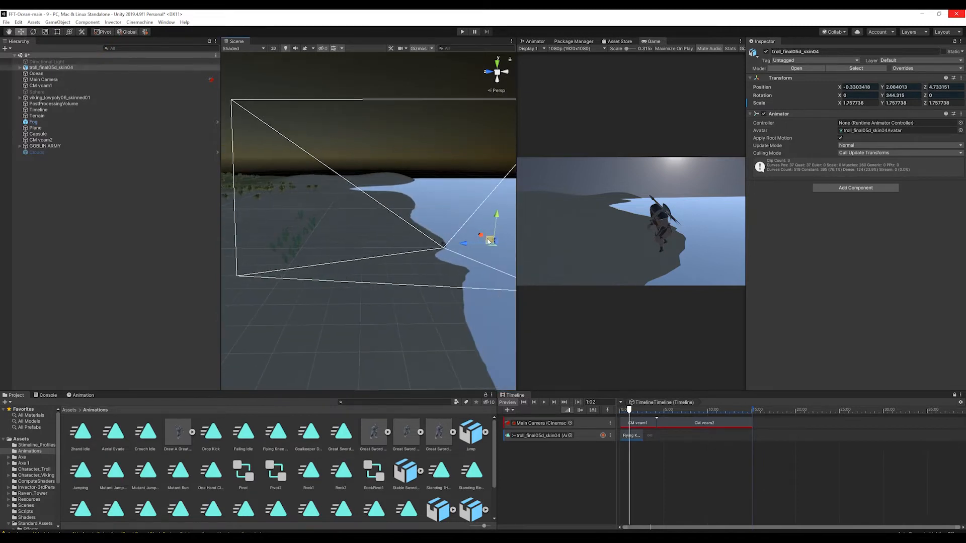
pyautogui.moveTo(489, 241); pyautogui.dragTo(311, 236)
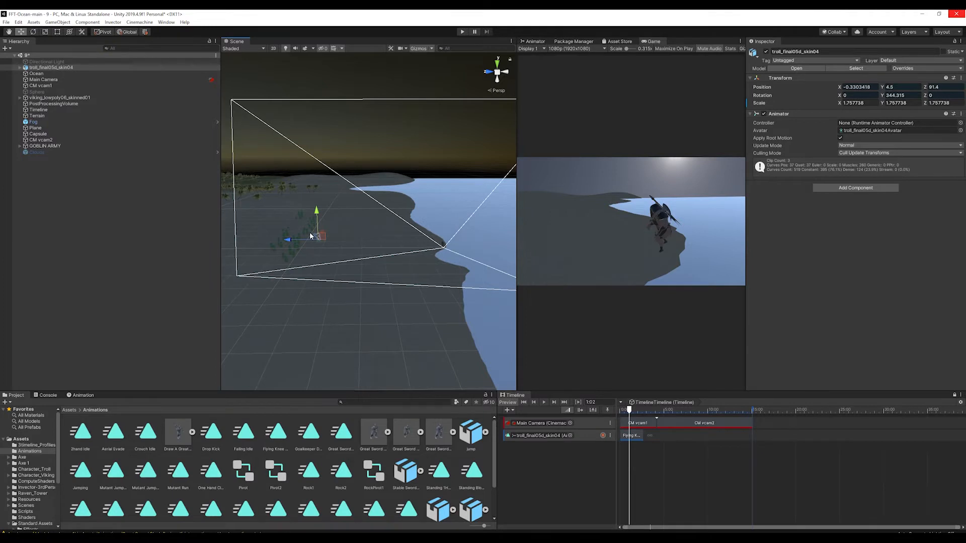
# Use the Flying Knee Punch Combo clip's move offset to place the troll beside the green capsules, at about Y 3.59, Z 87.7
pyautogui.click(632, 436)
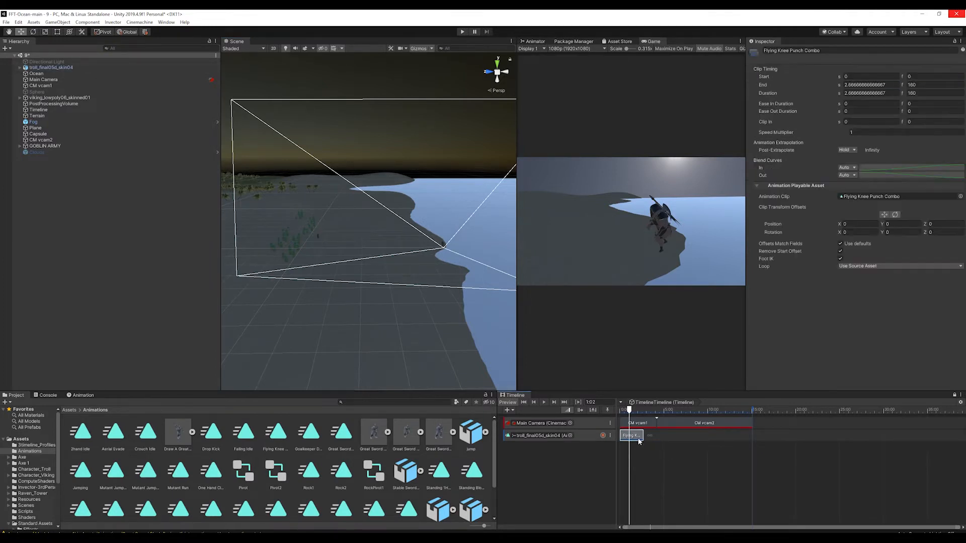
pyautogui.click(885, 216)
pyautogui.moveTo(491, 242); pyautogui.dragTo(313, 235)
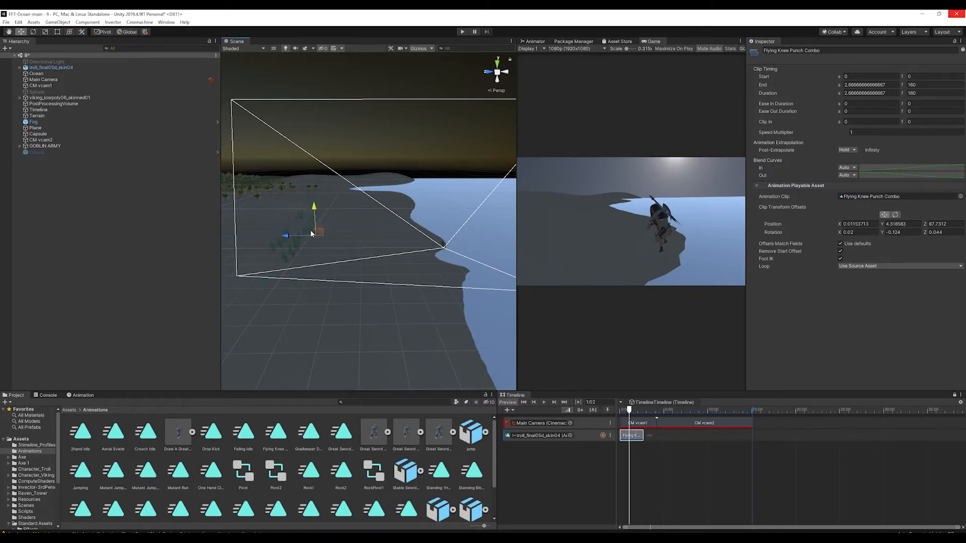
pyautogui.moveTo(318, 246); pyautogui.dragTo(534, 289, button='middle')
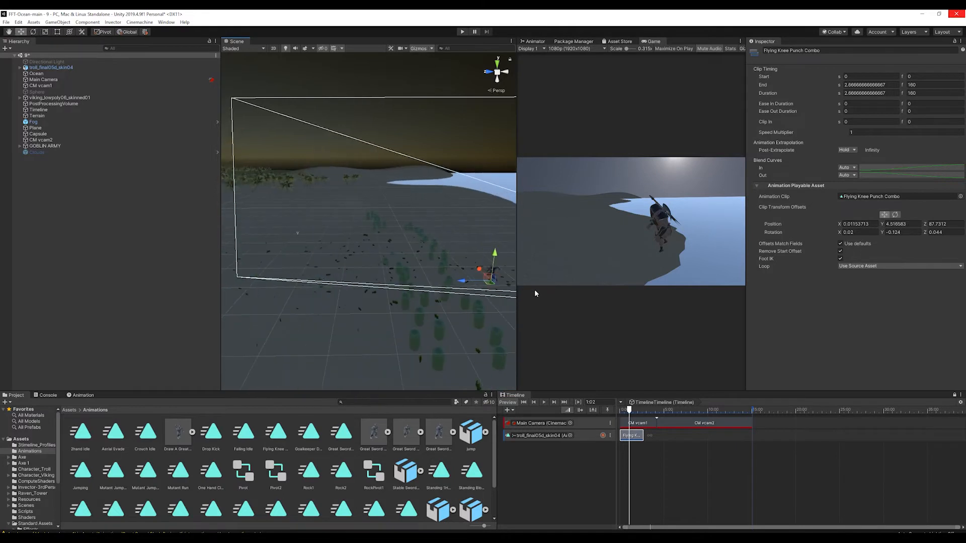
pyautogui.scroll(3, 472, 311)
pyautogui.moveTo(473, 310); pyautogui.dragTo(409, 256, button='middle')
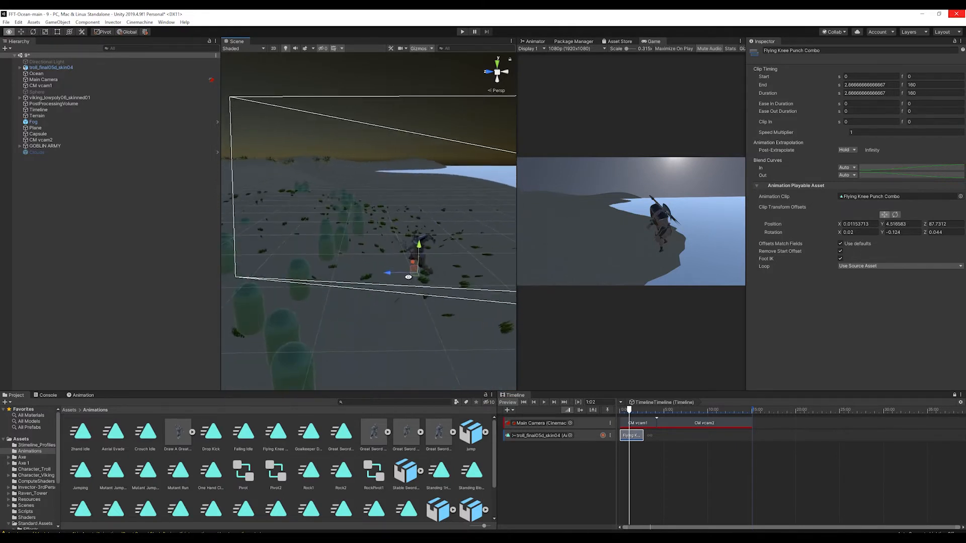
pyautogui.scroll(3, 436, 290)
pyautogui.moveTo(435, 291)
pyautogui.keyDown('alt'); pyautogui.mouseDown()
pyautogui.moveTo(415, 261)
pyautogui.moveTo(451, 301)
pyautogui.mouseUp(); pyautogui.keyUp('alt')
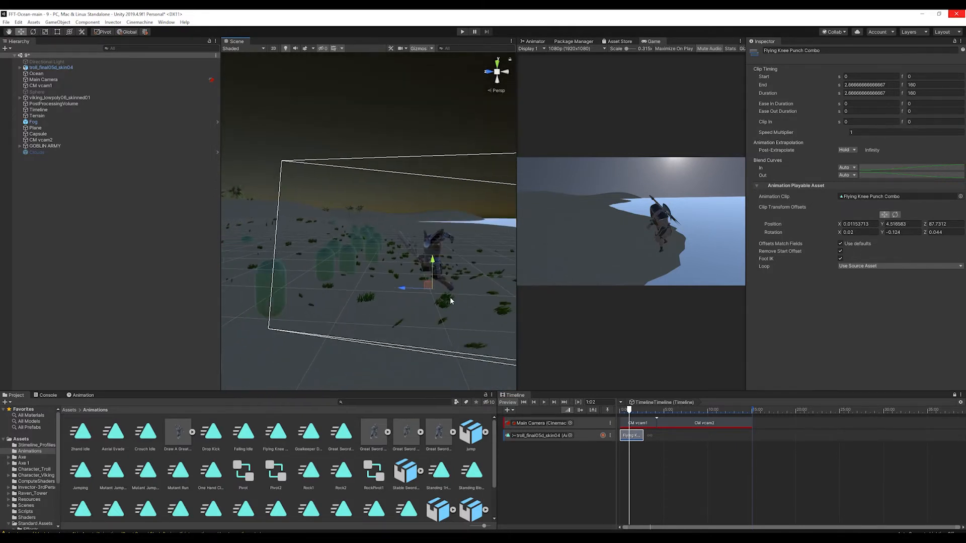
pyautogui.moveTo(435, 265); pyautogui.dragTo(434, 284)
# Return the playhead to 0:00 and adjust the clip's position offset to about Y 5.35, Z 90.6 so the troll stands on the terrain
pyautogui.moveTo(628, 410); pyautogui.dragTo(620, 410)
pyautogui.keyDown('alt'); pyautogui.moveTo(406, 315); pyautogui.dragTo(315, 291); pyautogui.keyUp('alt')
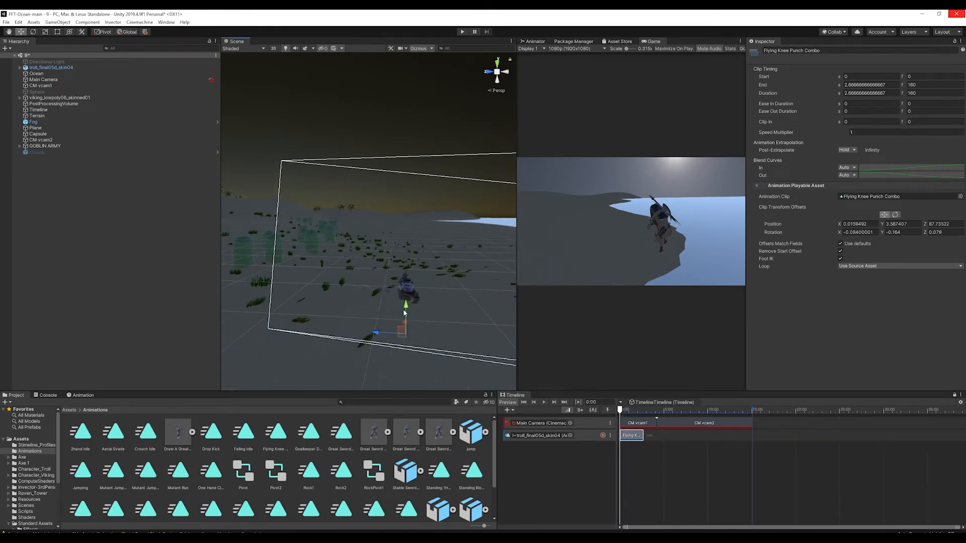
pyautogui.moveTo(405, 310); pyautogui.dragTo(319, 297)
pyautogui.press('q')
pyautogui.keyDown('alt'); pyautogui.moveTo(297, 330); pyautogui.dragTo(362, 324); pyautogui.keyUp('alt')
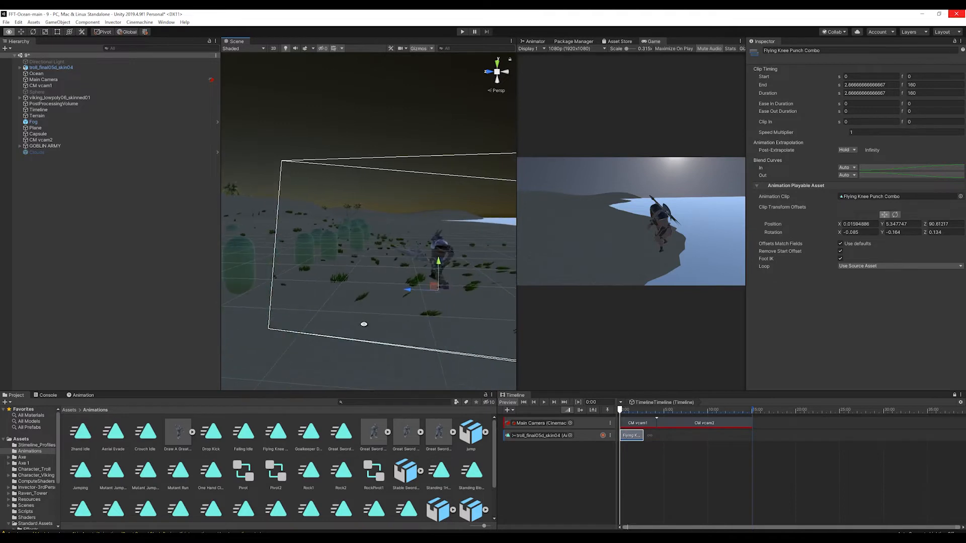
pyautogui.press('w')
# Examine the Standing Melee attack clips up to Standing Melee Combo Attack Ver. 3, and show the Animations folder as a list
pyautogui.scroll(-1, 305, 453)
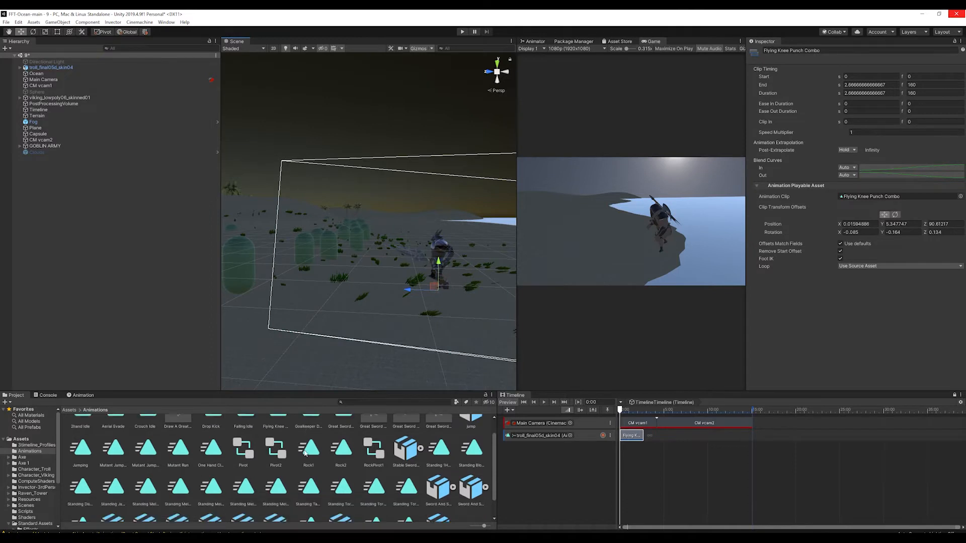
pyautogui.click(156, 489)
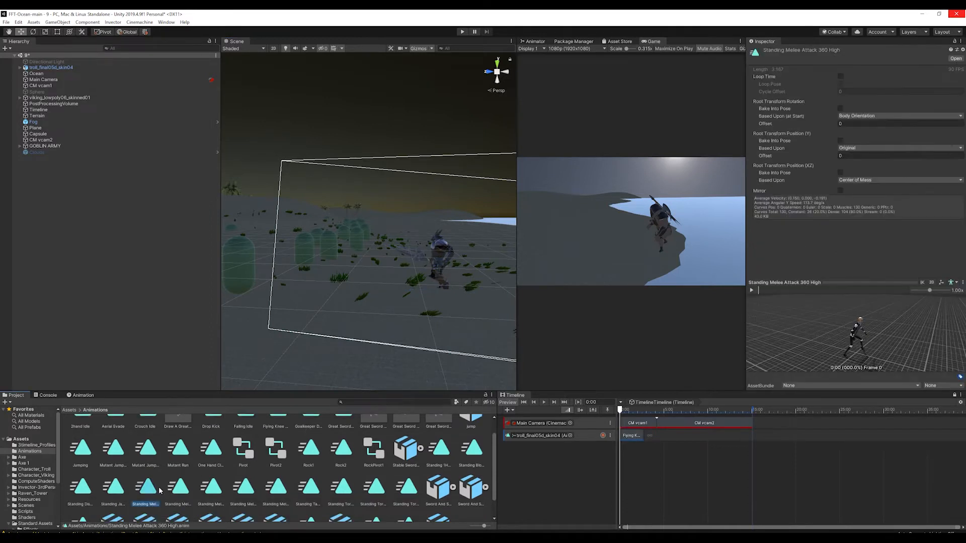
pyautogui.click(174, 488)
pyautogui.click(207, 490)
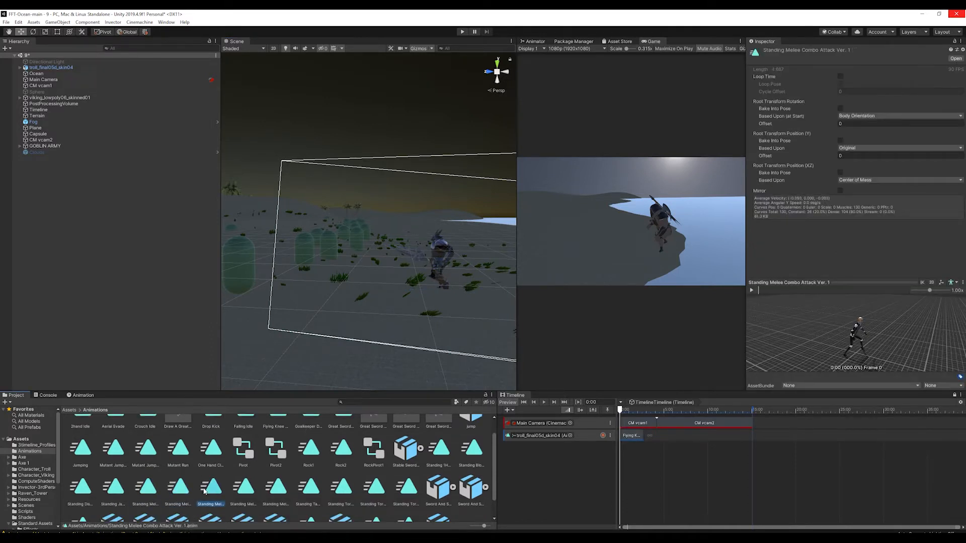
pyautogui.click(243, 488)
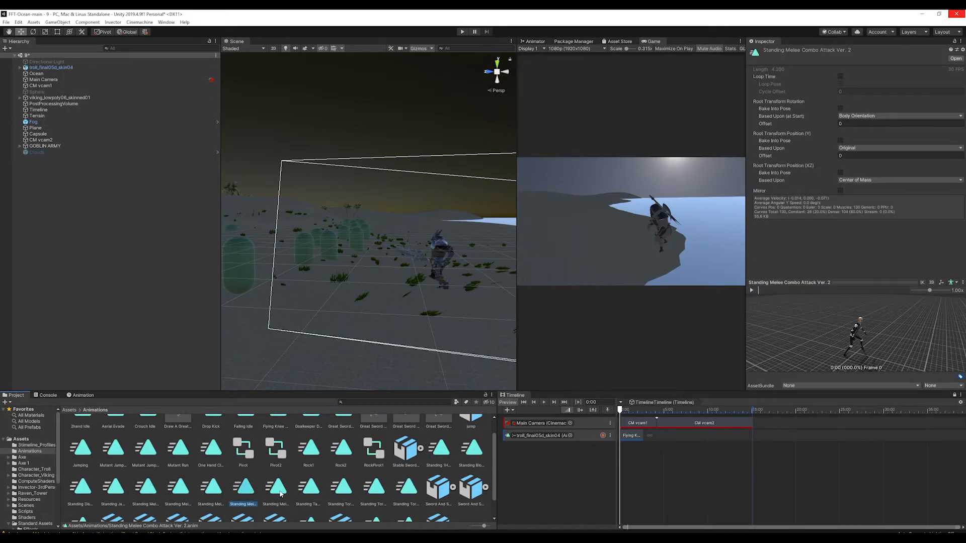
pyautogui.click(281, 495)
pyautogui.keyDown('ctrl'); pyautogui.scroll(-5, 288, 487); pyautogui.keyUp('ctrl')
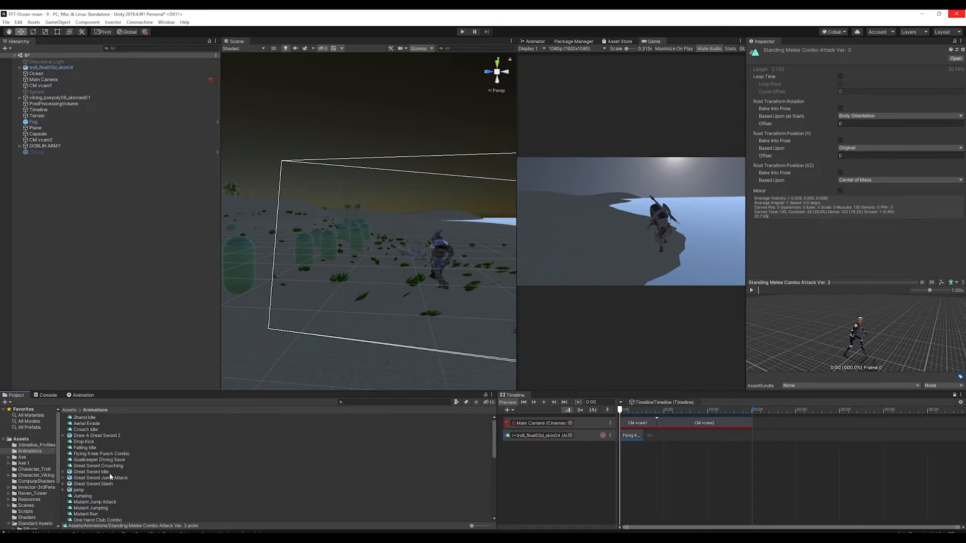
# Copy the Great Sword Idle model's name and duplicate its embedded mixamo.com clip as a standalone asset
pyautogui.click(96, 472)
pyautogui.click(64, 473)
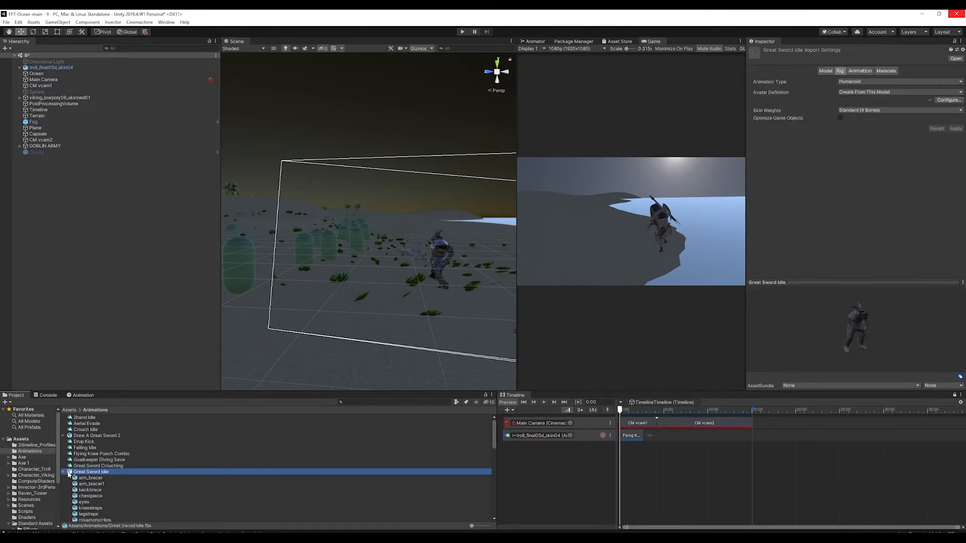
pyautogui.click(103, 473)
pyautogui.hotkey('ctrl', 'c')
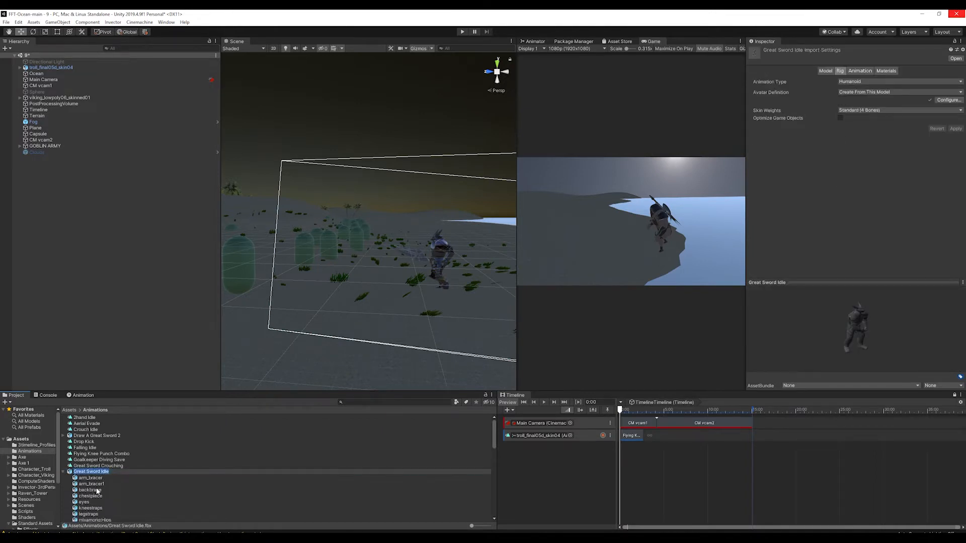
pyautogui.scroll(-5, 97, 492)
pyautogui.click(93, 466)
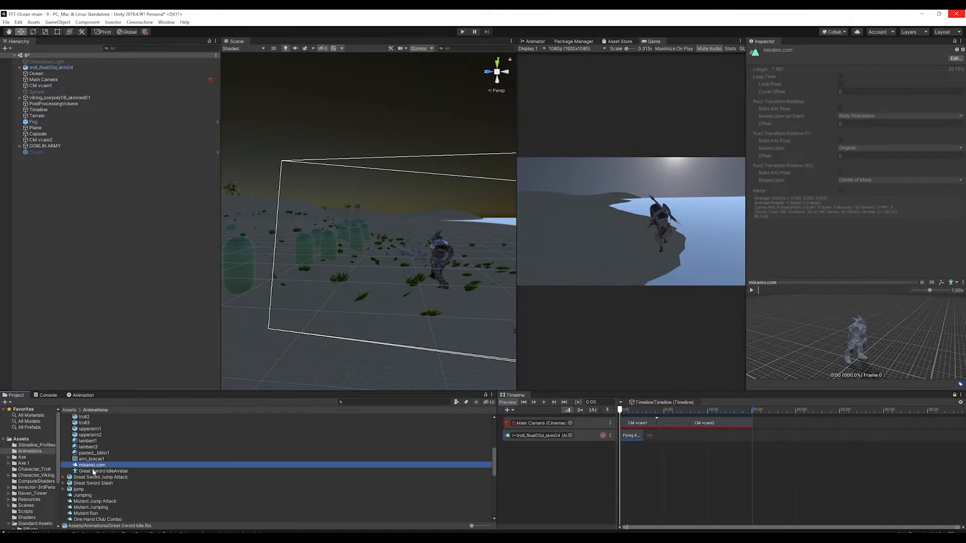
pyautogui.hotkey('ctrl', 'd')
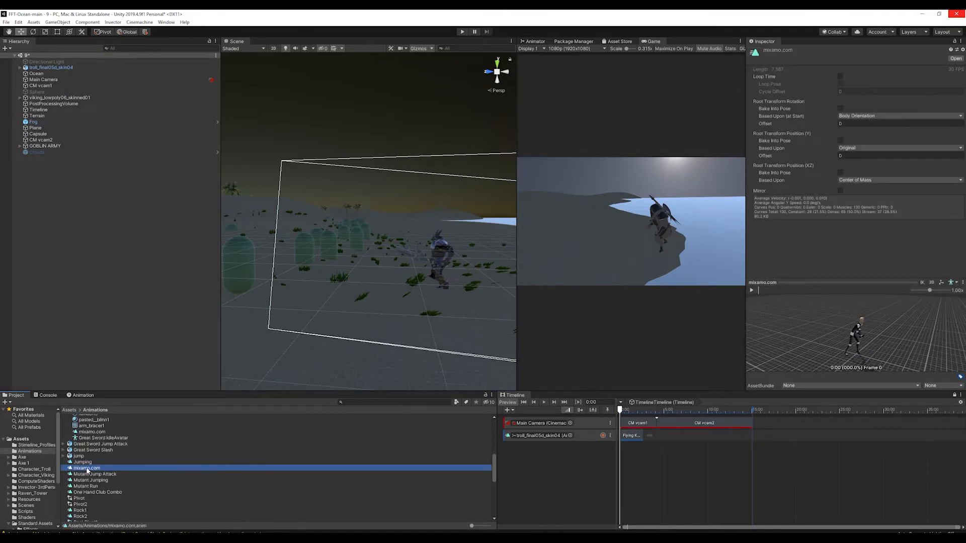
# Rename the duplicated mixamo.com clip as Great Sword Idle
pyautogui.press('F2')
pyautogui.hotkey('ctrl', 'v')
pyautogui.press('Return')
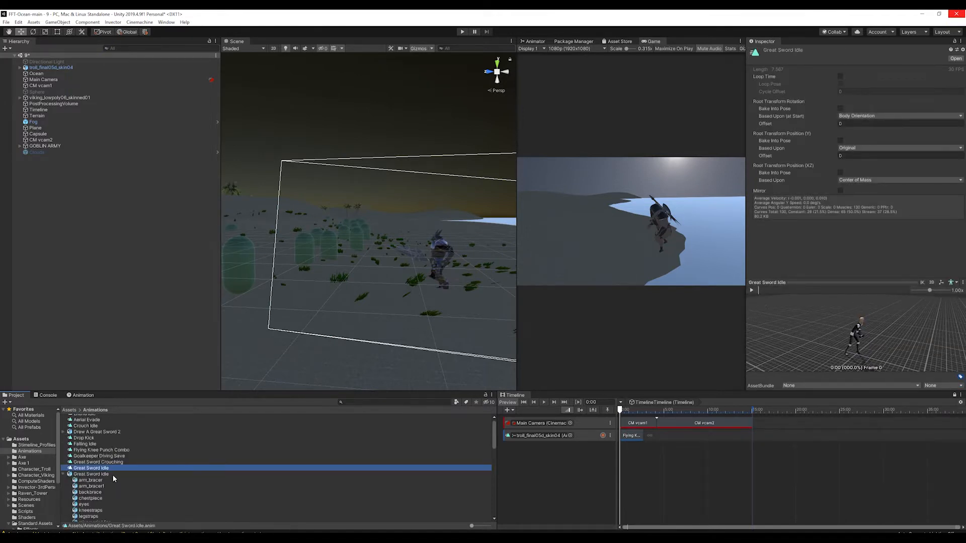
# Delete the imported Great Sword Idle model from the Animations folder, keeping the standalone clip
pyautogui.click(100, 475)
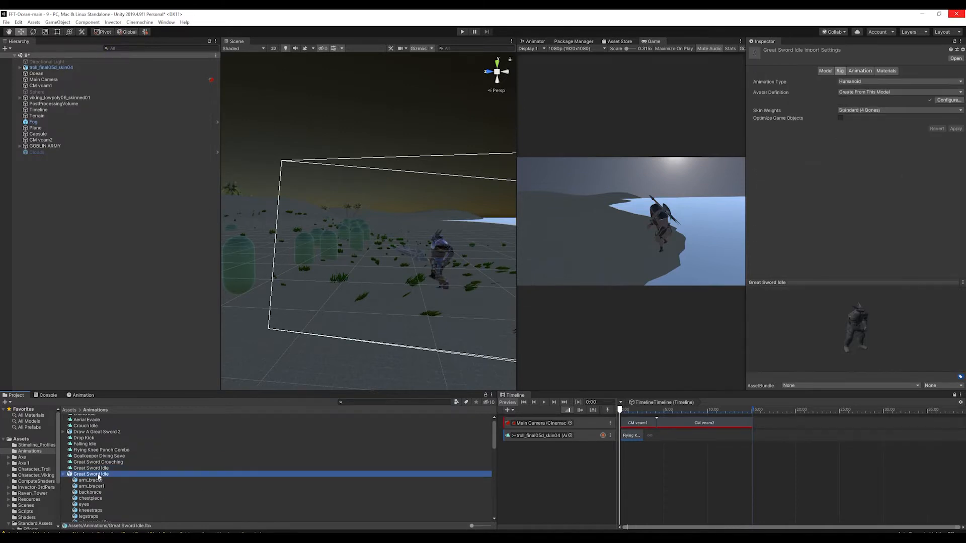
pyautogui.press('Delete')
pyautogui.press('Return')
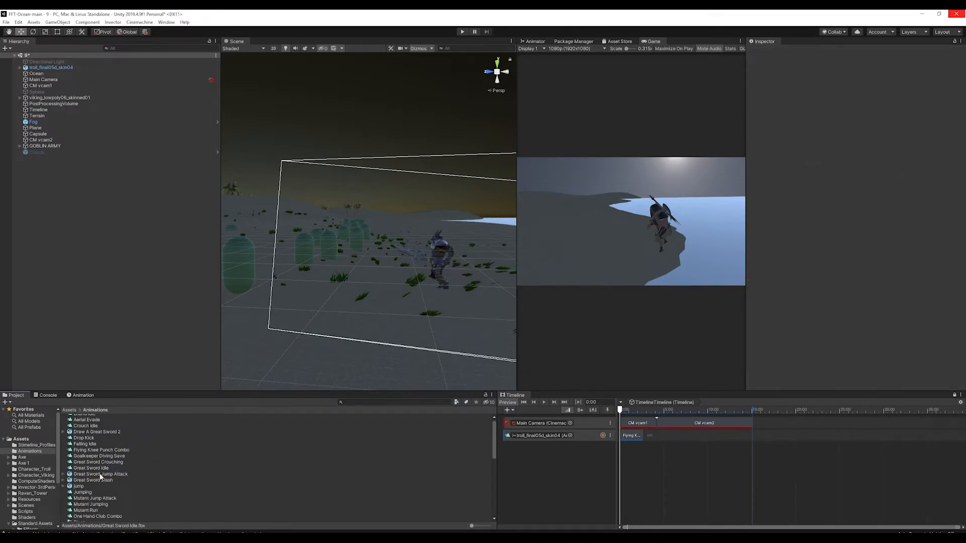
# Replace the existing clip on the troll's animation track with the Great Sword Idle clip, starting at 0:00
pyautogui.click(629, 439)
pyautogui.press('Delete')
pyautogui.moveTo(101, 469); pyautogui.dragTo(626, 442)
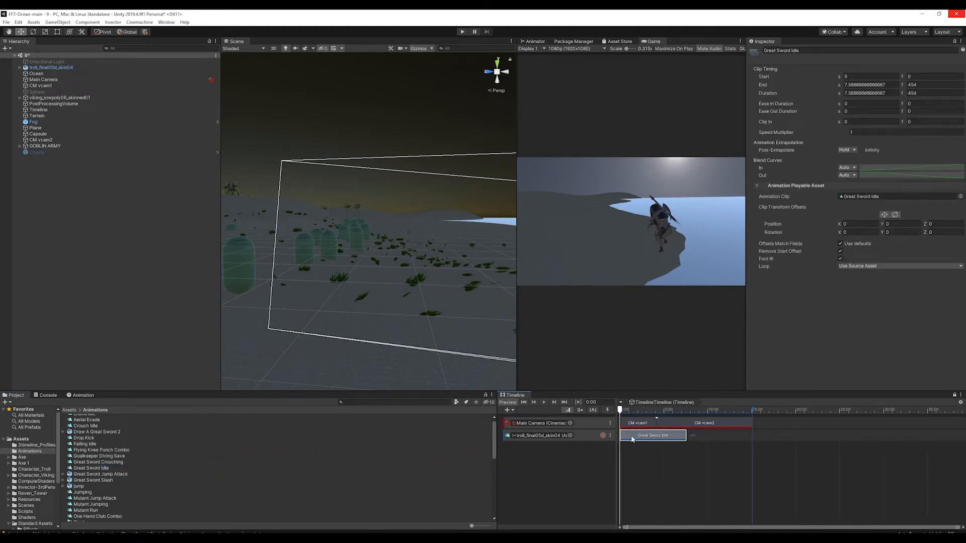
# Move the Great Sword Idle clip's position offset to the goblin army, about X 7.97, Y 5.96, Z 94.36
pyautogui.click(884, 215)
pyautogui.scroll(-5, 412, 275)
pyautogui.scroll(-5, 413, 276)
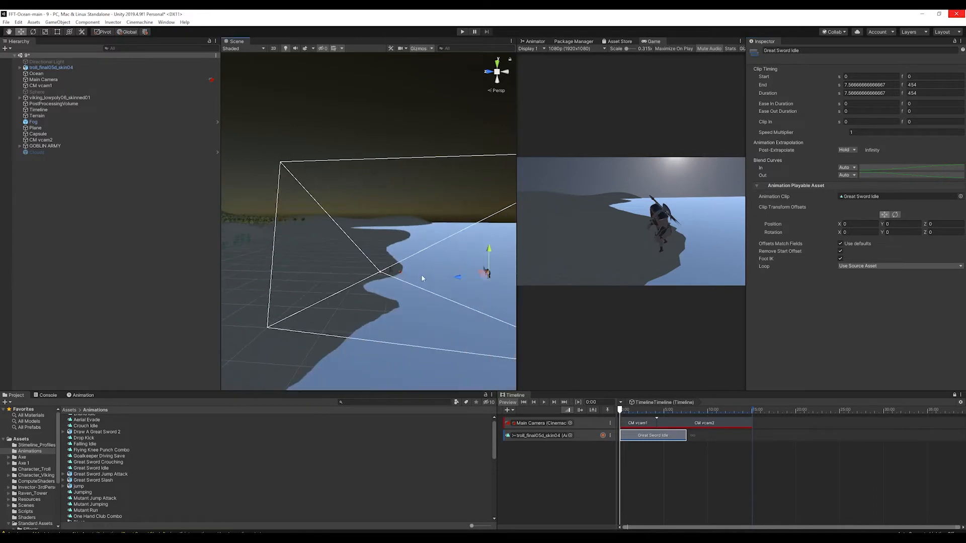
pyautogui.moveTo(485, 274); pyautogui.dragTo(261, 236)
pyautogui.moveTo(254, 257); pyautogui.dragTo(440, 273, button='middle')
pyautogui.moveTo(427, 262); pyautogui.dragTo(410, 276)
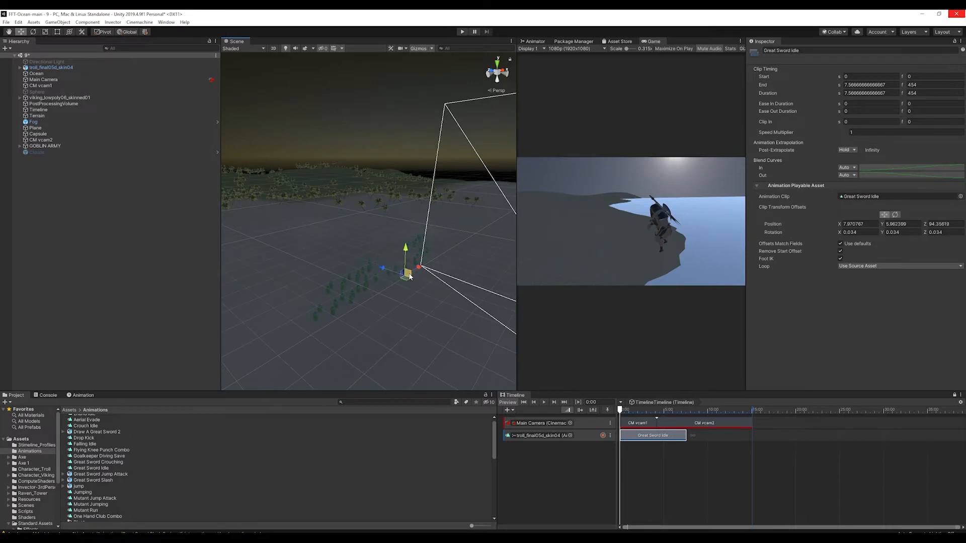
# Lower the clip's position offset to about Y 5.09 so the troll stands on the terrain
pyautogui.press('f')
pyautogui.scroll(6, 410, 295)
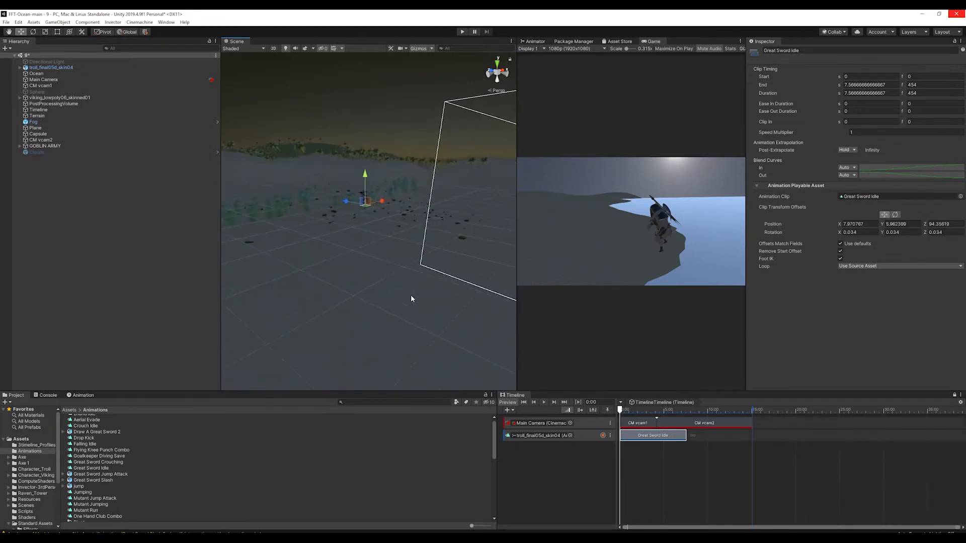
pyautogui.scroll(2, 402, 301)
pyautogui.moveTo(341, 267); pyautogui.dragTo(421, 347, button='middle')
pyautogui.keyDown('alt'); pyautogui.moveTo(420, 347); pyautogui.dragTo(521, 288); pyautogui.keyUp('alt')
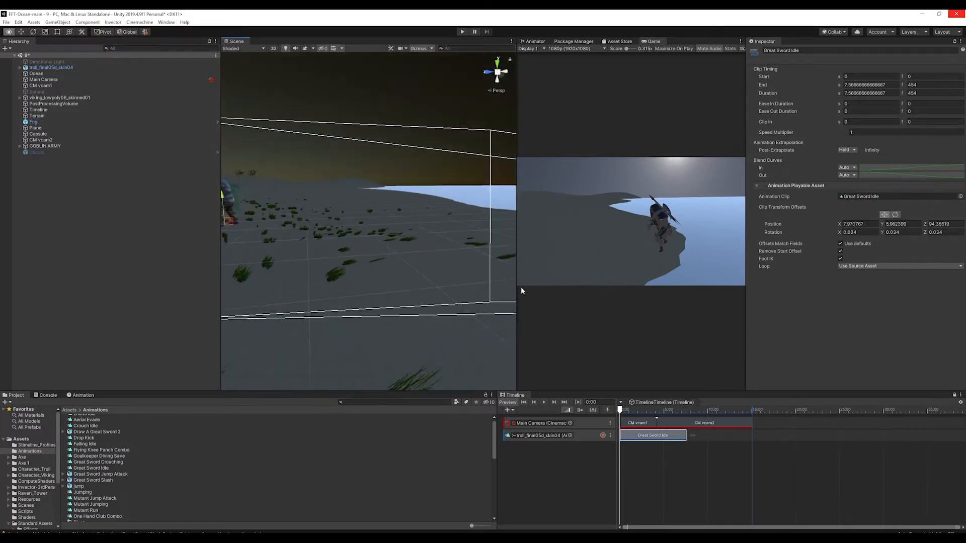
pyautogui.moveTo(508, 288); pyautogui.dragTo(322, 287, button='middle')
pyautogui.moveTo(310, 219); pyautogui.dragTo(315, 235)
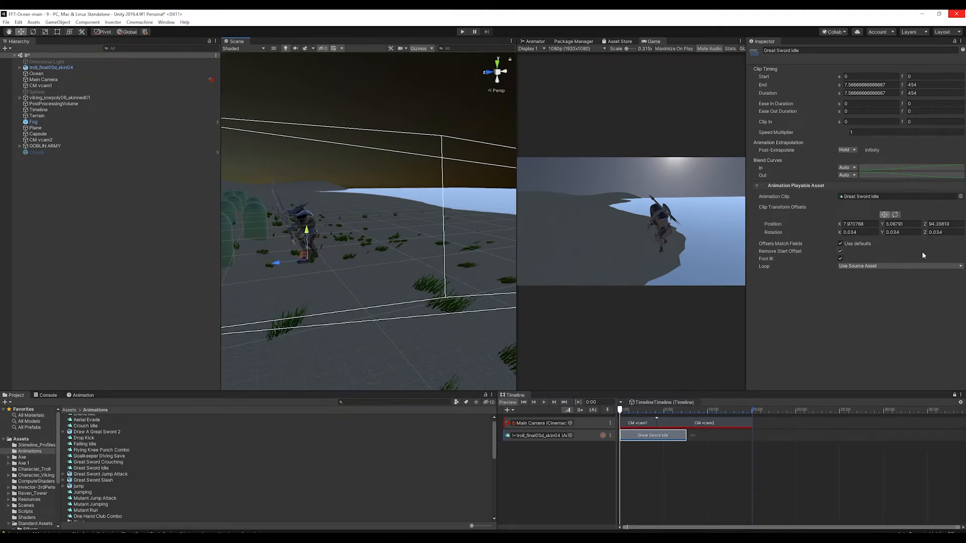
# Turn the troll around by setting the clip's Y rotation offset to 180
pyautogui.click(895, 215)
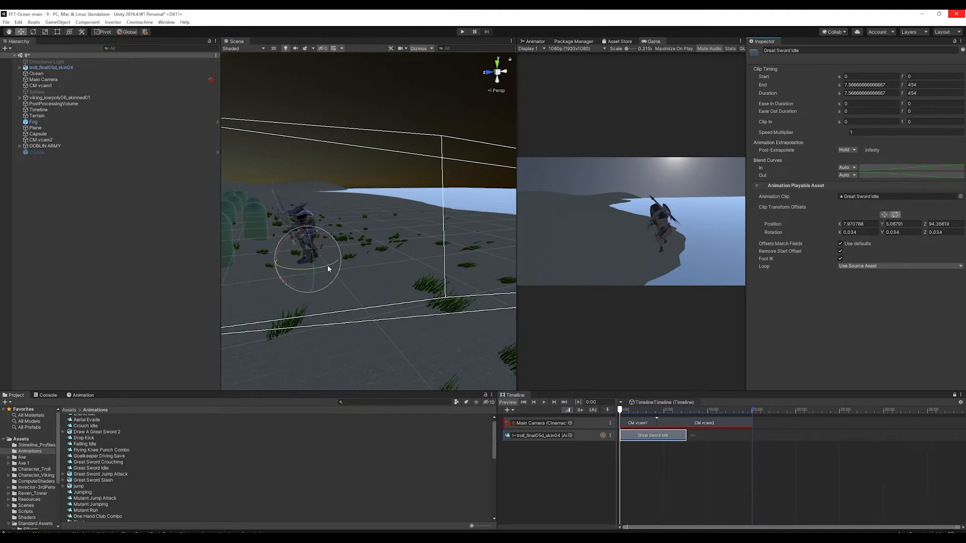
pyautogui.moveTo(292, 272); pyautogui.dragTo(471, 265)
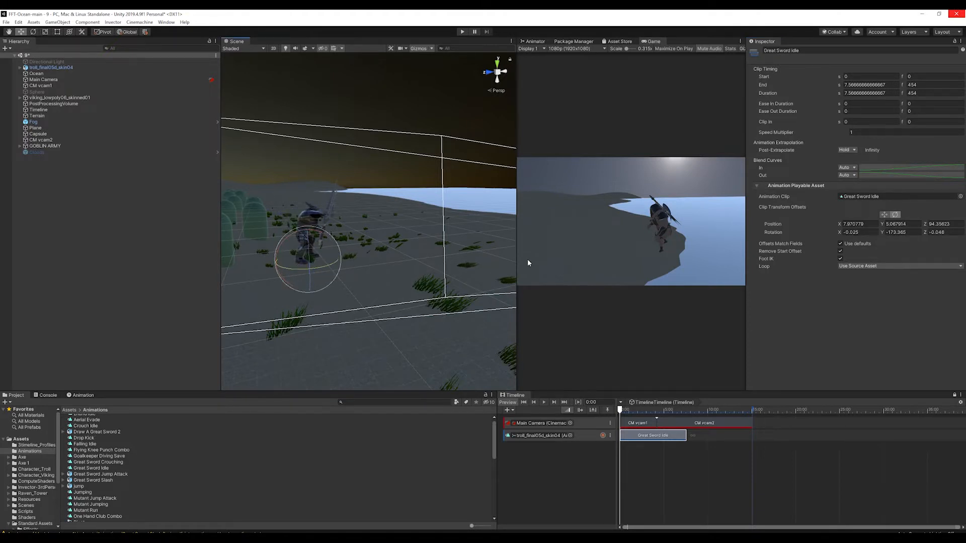
pyautogui.click(895, 233)
pyautogui.click(889, 233)
pyautogui.moveTo(889, 233); pyautogui.dragTo(855, 233)
pyautogui.write('180')
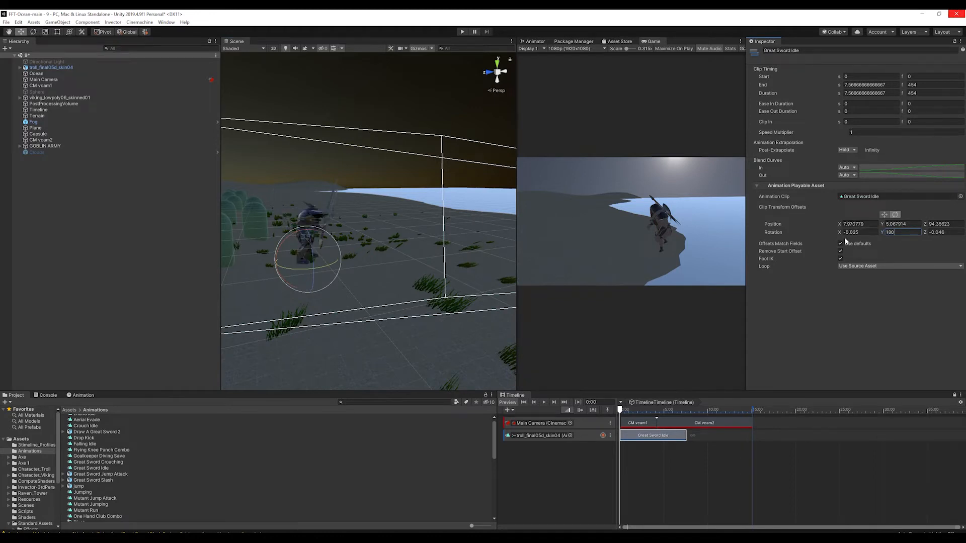
# Move troll_hand_weapon_attach to about X 0.049, Y 0.039, Z 0.033 so the sword sits in the troll's right hand
pyautogui.keyDown('alt'); pyautogui.moveTo(480, 267); pyautogui.dragTo(259, 256); pyautogui.keyUp('alt')
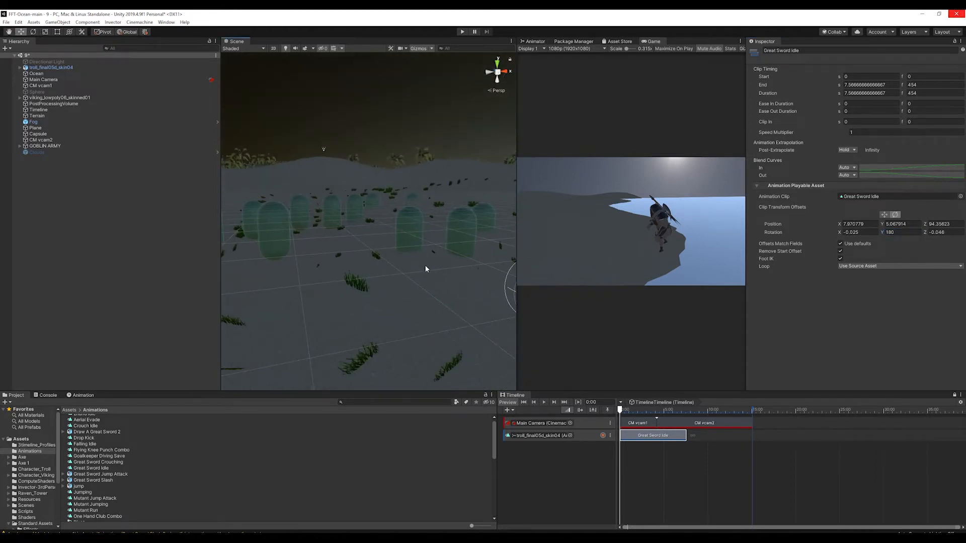
pyautogui.moveTo(433, 277); pyautogui.dragTo(236, 270, button='middle')
pyautogui.keyDown('alt'); pyautogui.moveTo(473, 317); pyautogui.dragTo(387, 252); pyautogui.keyUp('alt')
pyautogui.keyDown('alt'); pyautogui.moveTo(429, 256); pyautogui.dragTo(496, 275); pyautogui.keyUp('alt')
pyautogui.scroll(5, 358, 248)
pyautogui.scroll(-2, 309, 244)
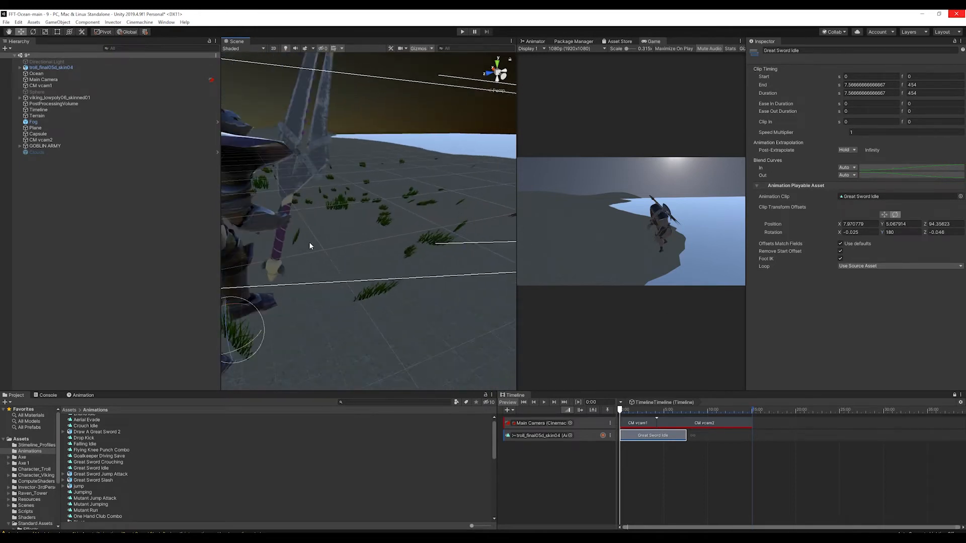
pyautogui.click(295, 201)
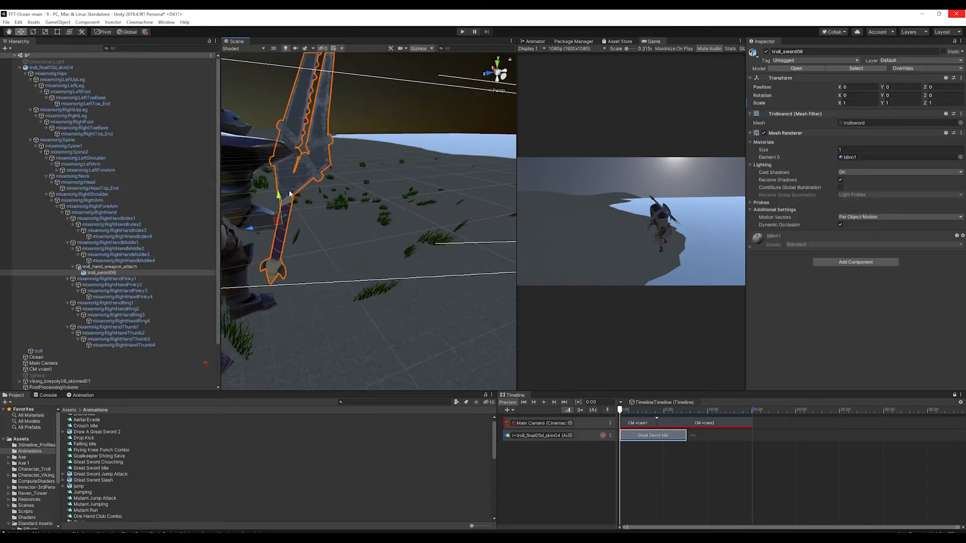
pyautogui.click(110, 267)
pyautogui.keyDown('alt'); pyautogui.moveTo(305, 228); pyautogui.dragTo(345, 255); pyautogui.keyUp('alt')
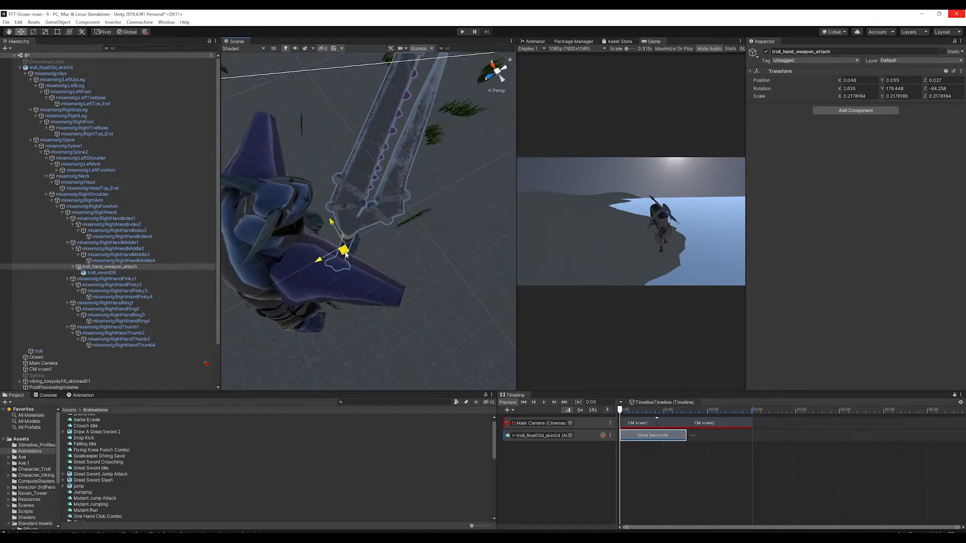
pyautogui.keyDown('alt'); pyautogui.moveTo(437, 256); pyautogui.dragTo(87, 146); pyautogui.keyUp('alt')
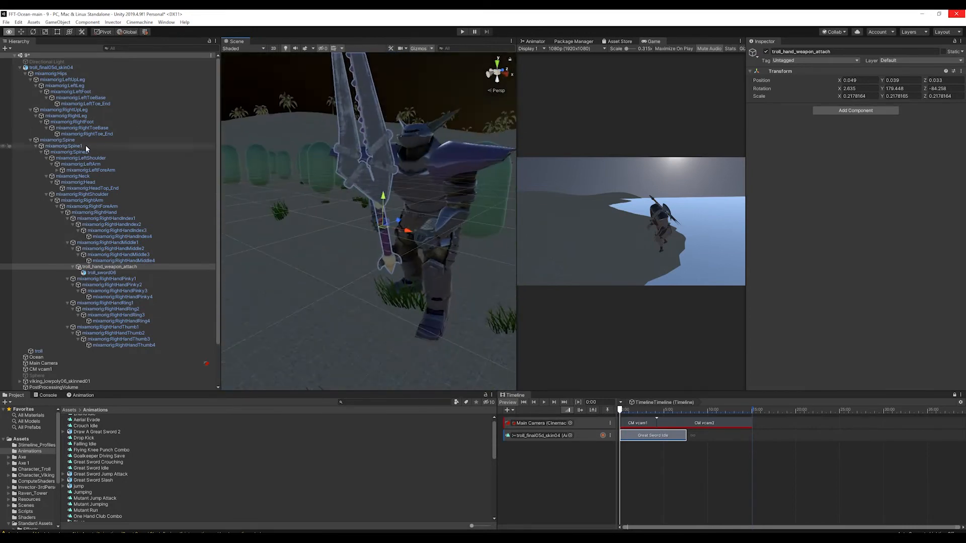
# Scale the troll's sword uniformly to about 0.956 and save the scene
pyautogui.scroll(-5, 401, 288)
pyautogui.keyDown('alt'); pyautogui.moveTo(402, 288); pyautogui.dragTo(455, 240); pyautogui.keyUp('alt')
pyautogui.click(369, 175)
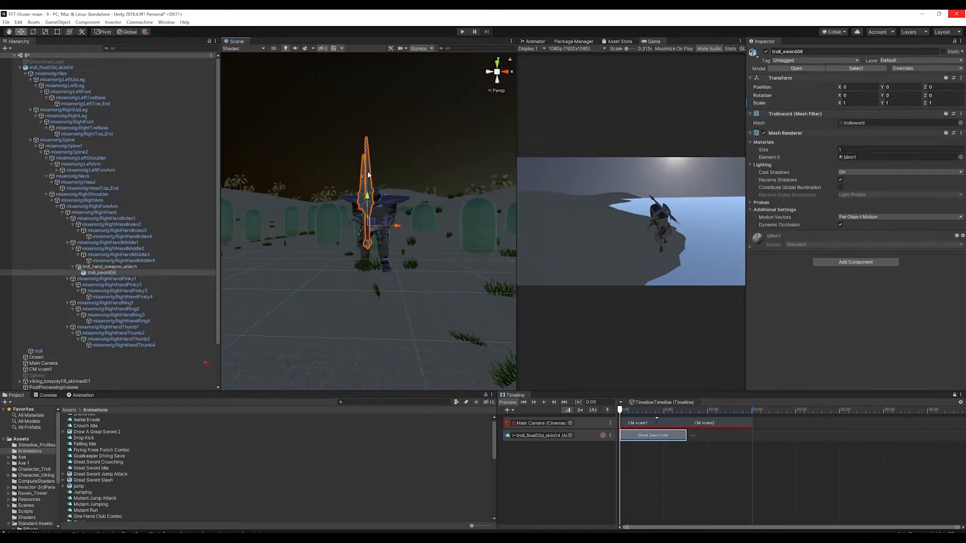
pyautogui.press('r')
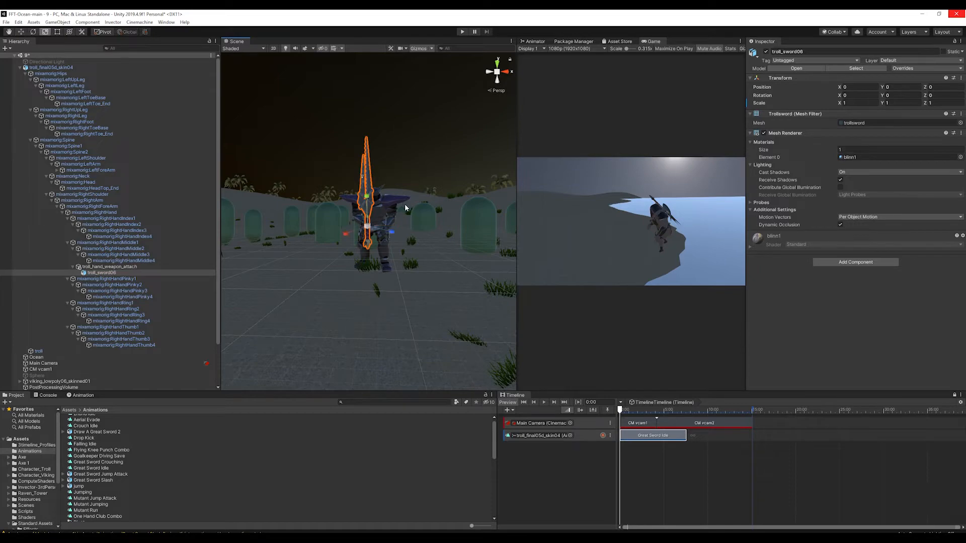
pyautogui.keyDown('alt'); pyautogui.moveTo(405, 207); pyautogui.dragTo(325, 237); pyautogui.keyUp('alt')
pyautogui.scroll(6, 390, 257)
pyautogui.scroll(-6, 390, 255)
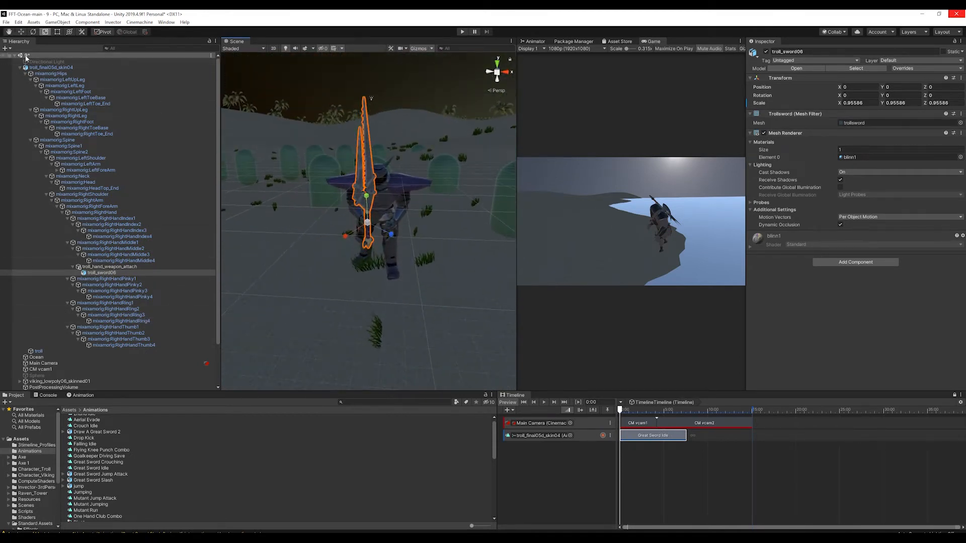
pyautogui.click(6, 22)
pyautogui.click(20, 57)
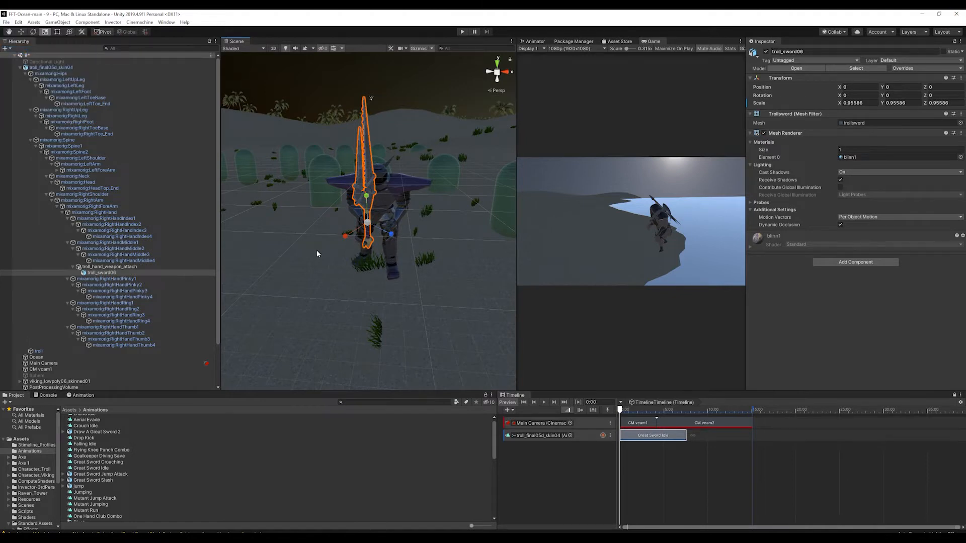
# Scrub the timeline to the end of the Great Sword Idle clip and collapse the troll's bone hierarchy
pyautogui.scroll(-3, 348, 334)
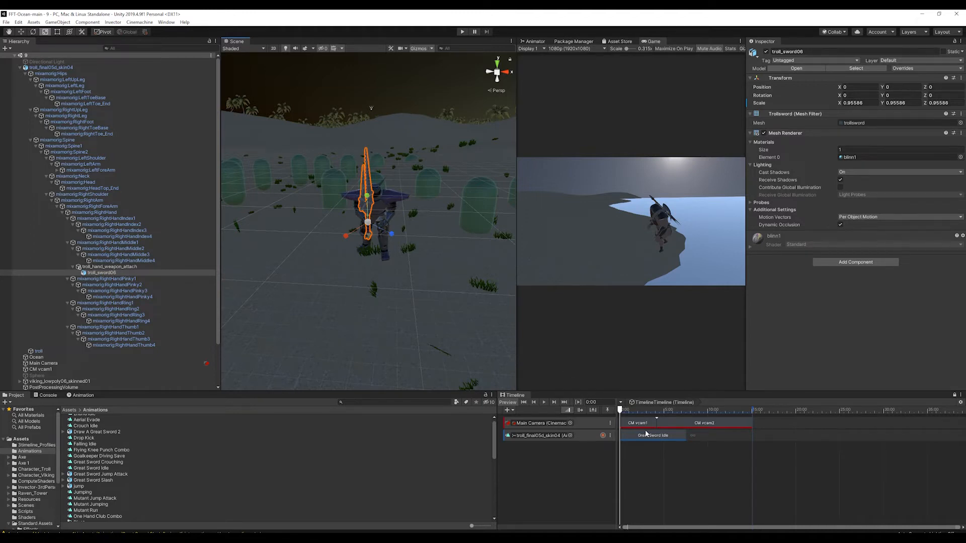
pyautogui.moveTo(630, 413); pyautogui.dragTo(683, 417)
pyautogui.keyDown('alt'); pyautogui.moveTo(362, 242); pyautogui.dragTo(291, 239); pyautogui.keyUp('alt')
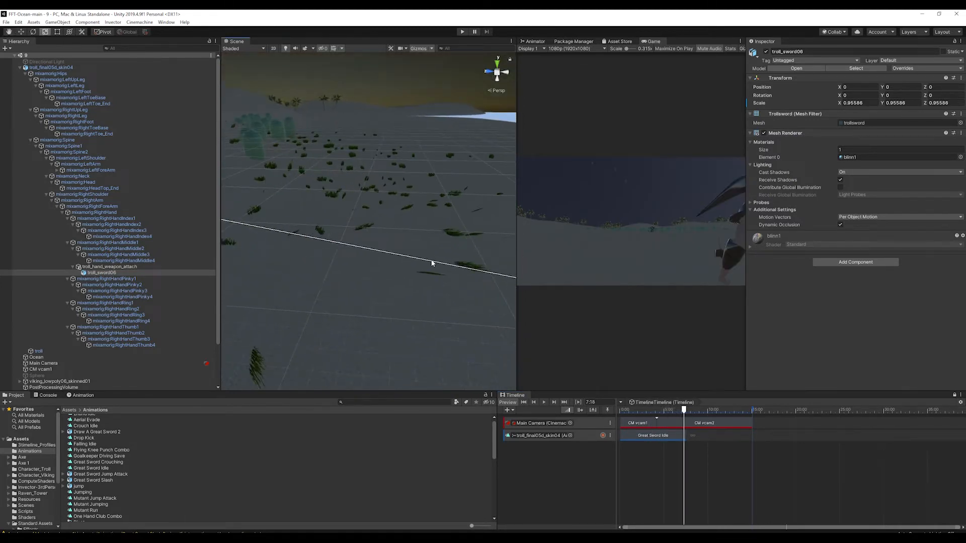
pyautogui.scroll(-3, 431, 263)
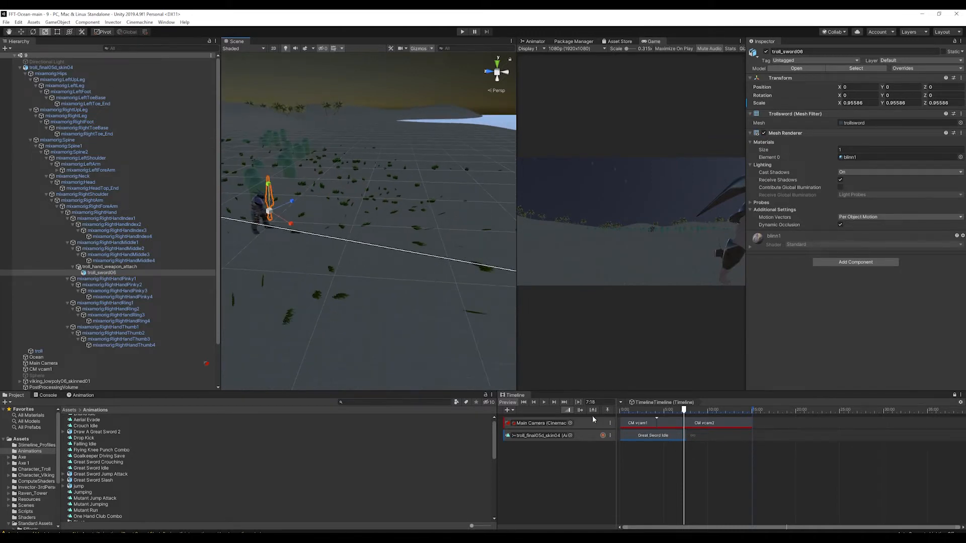
pyautogui.click(23, 68)
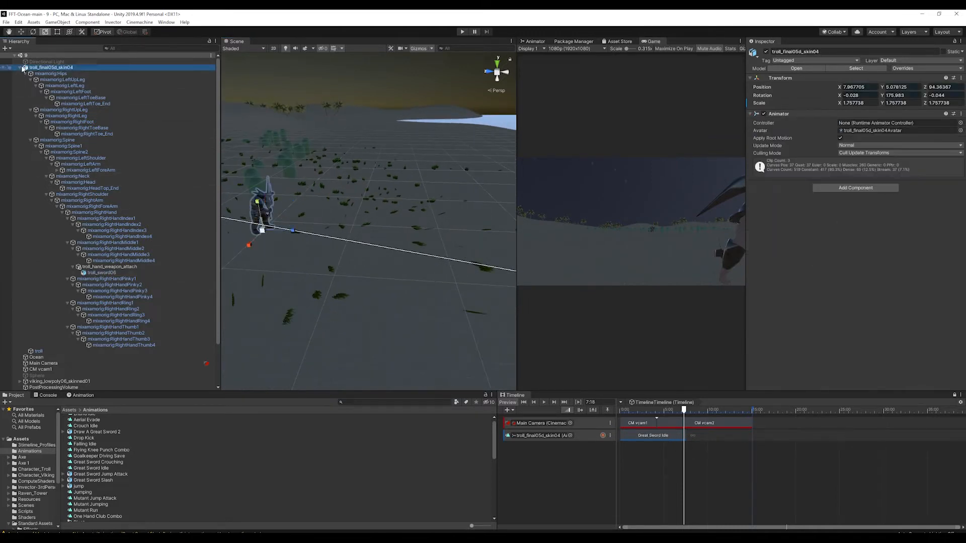
pyautogui.click(20, 67)
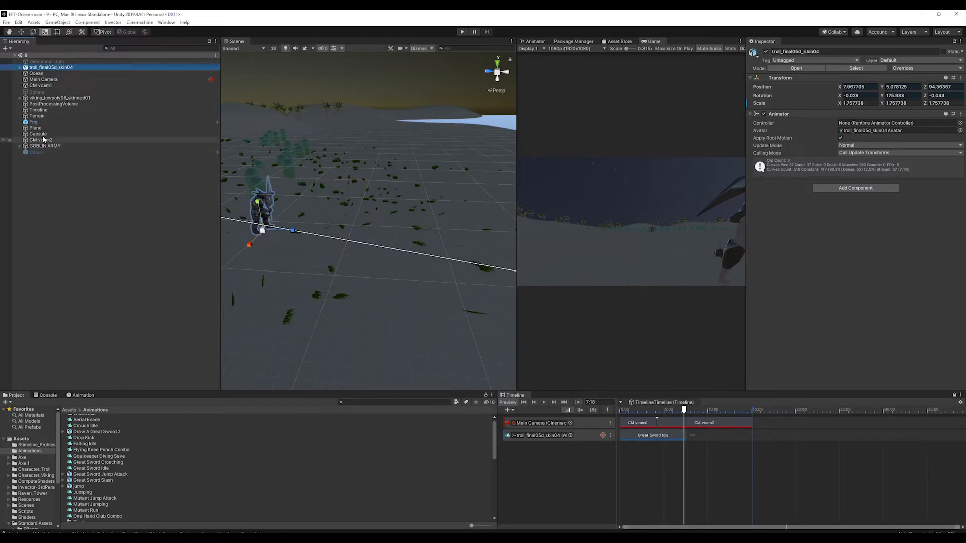
# Examine the viking in the scene and the viking_lowpoly06_skinned01, viking_skinned_mixamo and VikingPlayerArmature assets in the Character_Viking folder
pyautogui.doubleClick(59, 98)
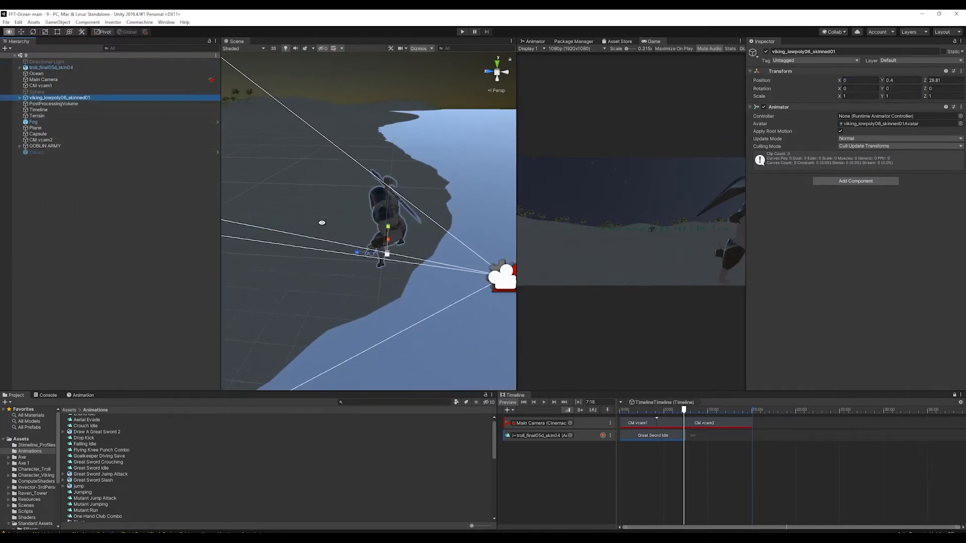
pyautogui.keyDown('alt'); pyautogui.moveTo(322, 222); pyautogui.dragTo(410, 148); pyautogui.keyUp('alt')
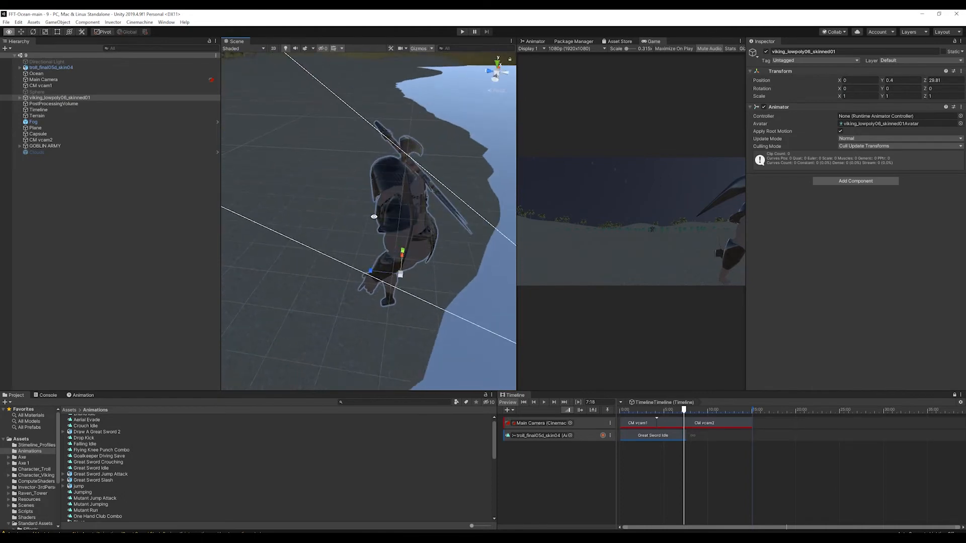
pyautogui.keyDown('alt'); pyautogui.moveTo(374, 216); pyautogui.dragTo(429, 207); pyautogui.keyUp('alt')
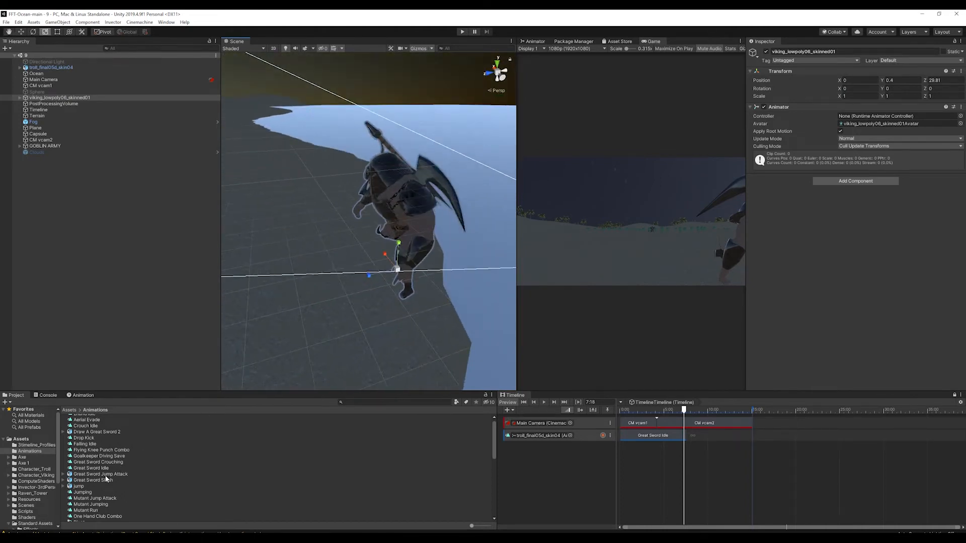
pyautogui.scroll(-5, 106, 478)
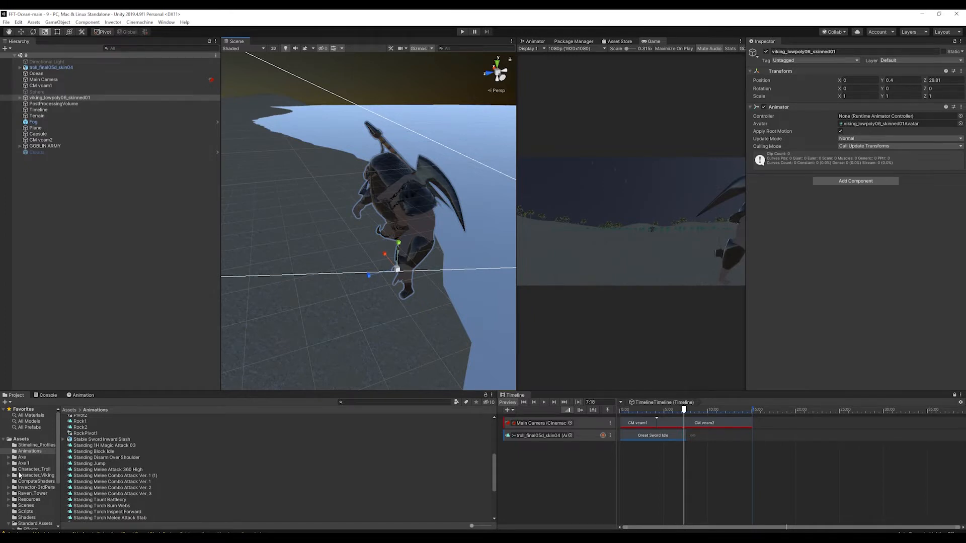
pyautogui.click(36, 475)
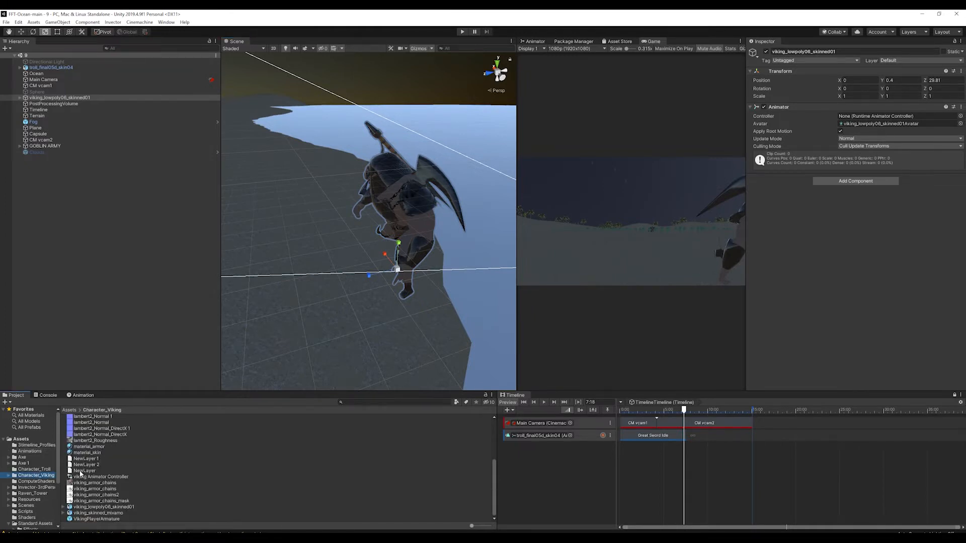
pyautogui.click(96, 508)
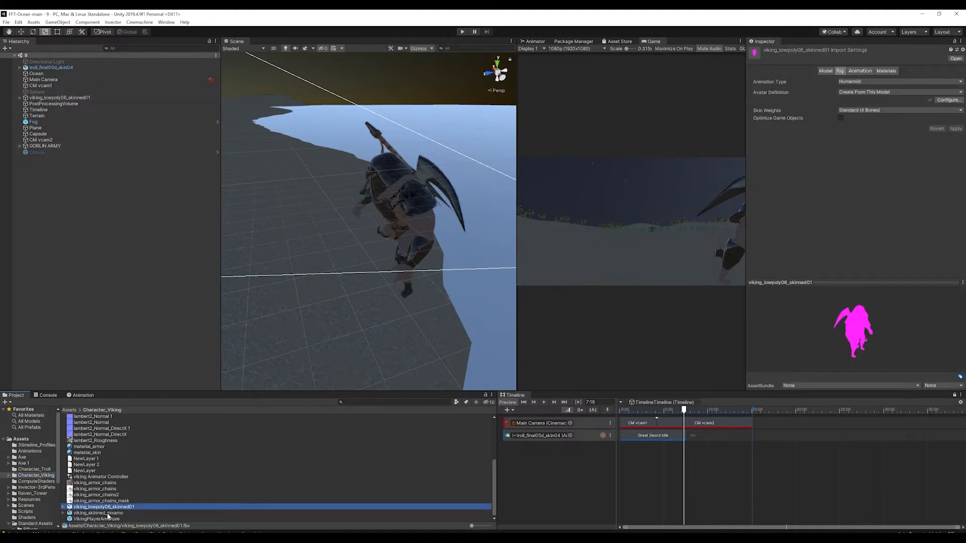
pyautogui.click(108, 514)
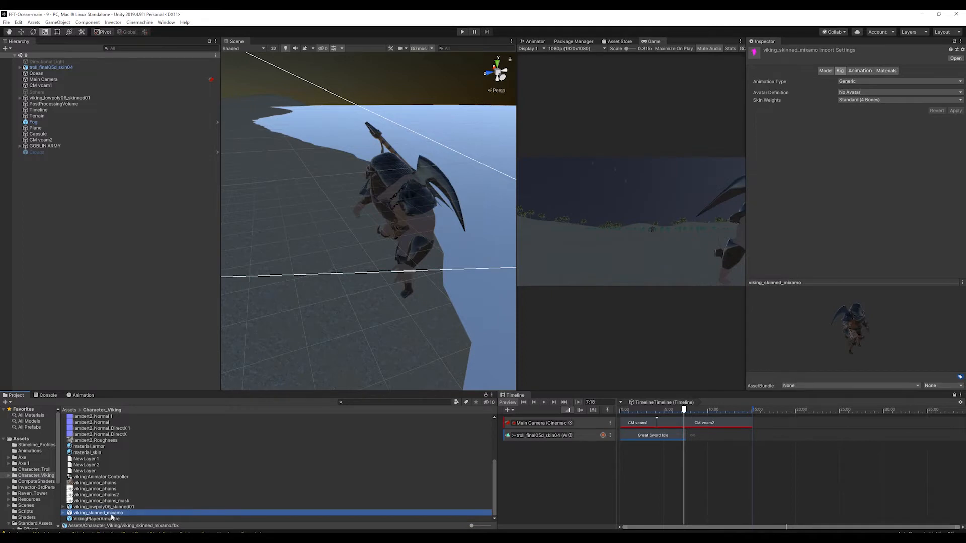
pyautogui.click(111, 519)
# Place the viking_skinned_mixamo model in the scene beside the existing viking, at about X 0.42, Y 0.93, Z 31.37
pyautogui.click(112, 514)
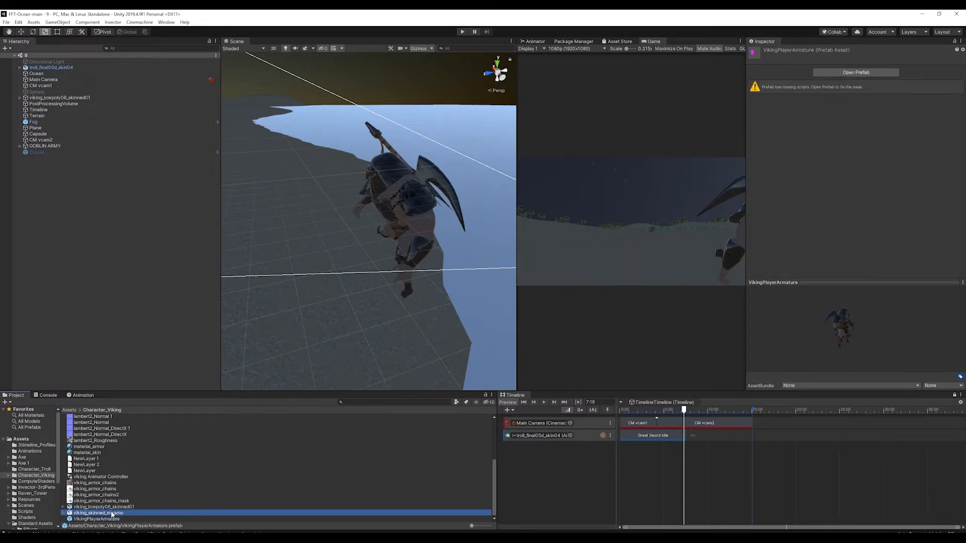
pyautogui.moveTo(254, 363); pyautogui.dragTo(379, 254)
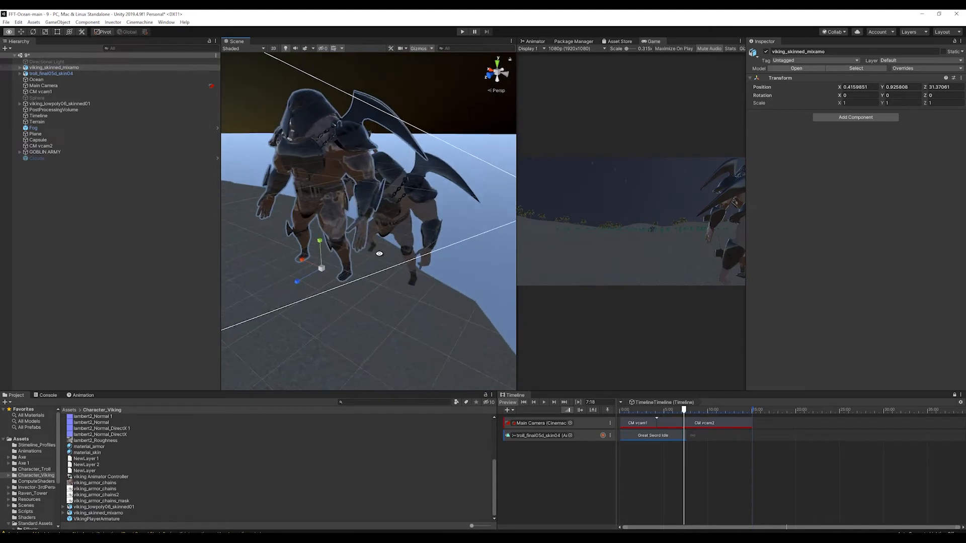
pyautogui.scroll(-3, 330, 296)
pyautogui.keyDown('alt'); pyautogui.moveTo(330, 295); pyautogui.dragTo(310, 269); pyautogui.keyUp('alt')
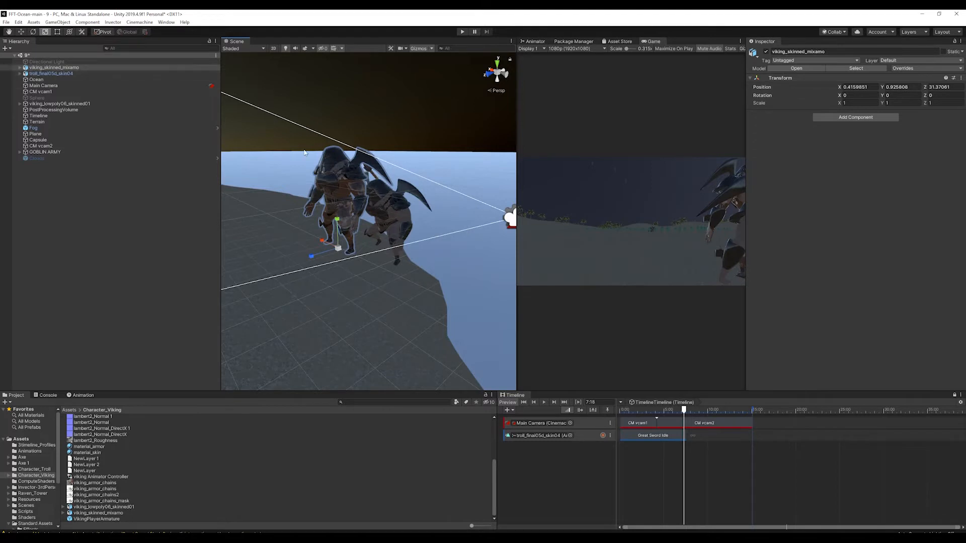
# Expand the viking_skinned_mixamo hierarchy to inspect its groups, and delete the model from the scene
pyautogui.scroll(2, 304, 152)
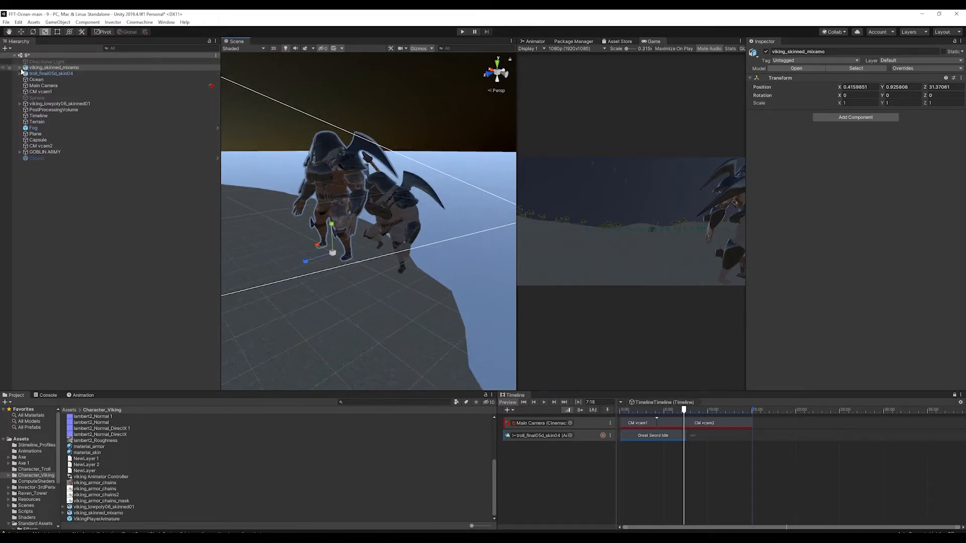
pyautogui.click(20, 67)
pyautogui.click(26, 86)
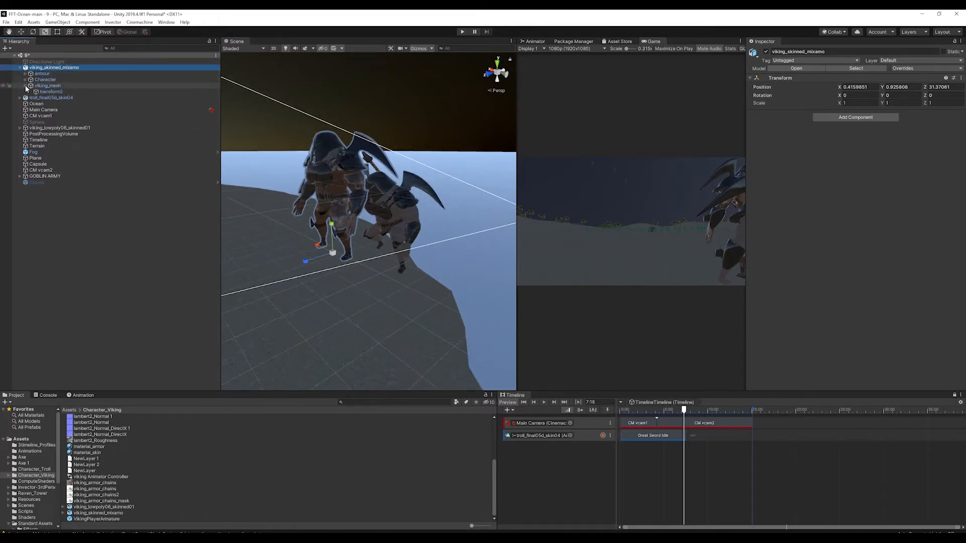
pyautogui.click(25, 86)
pyautogui.click(26, 86)
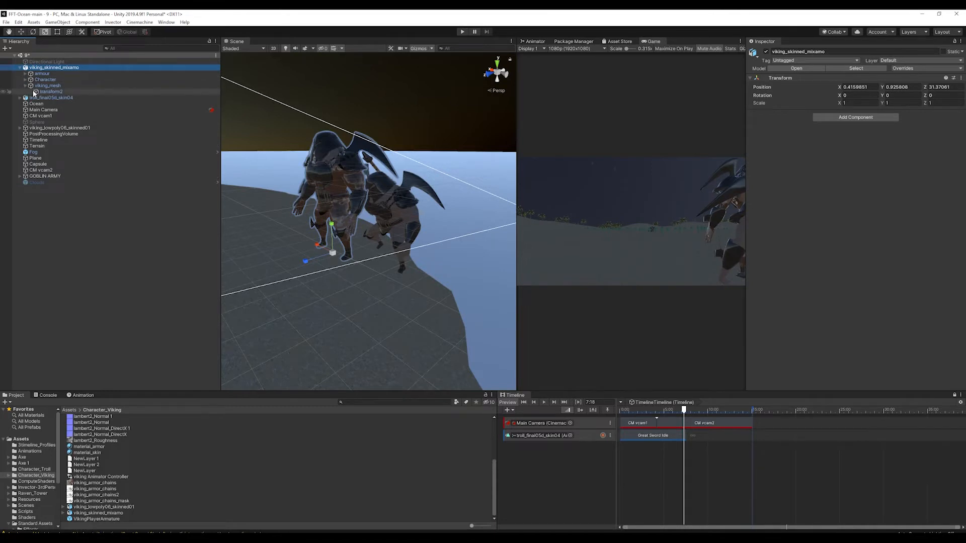
pyautogui.click(25, 80)
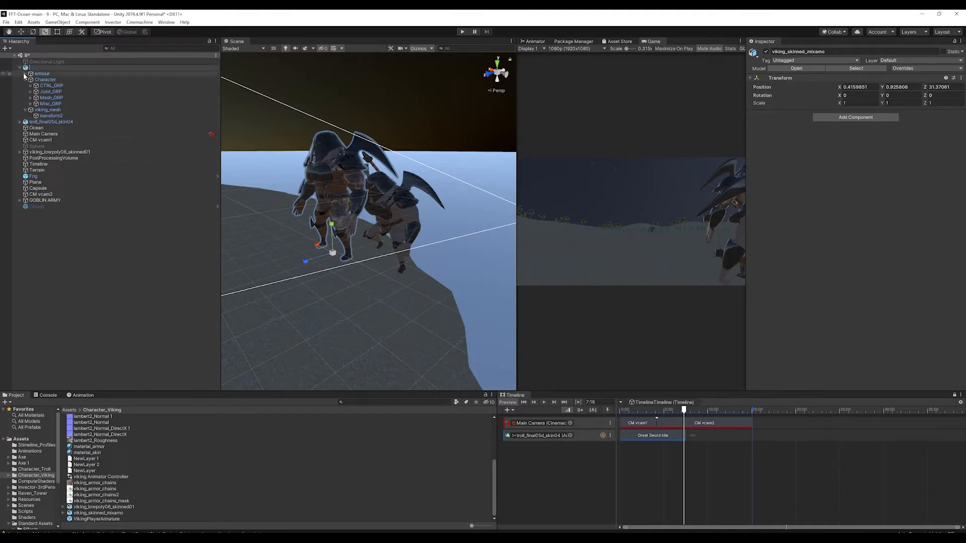
pyautogui.press('Delete')
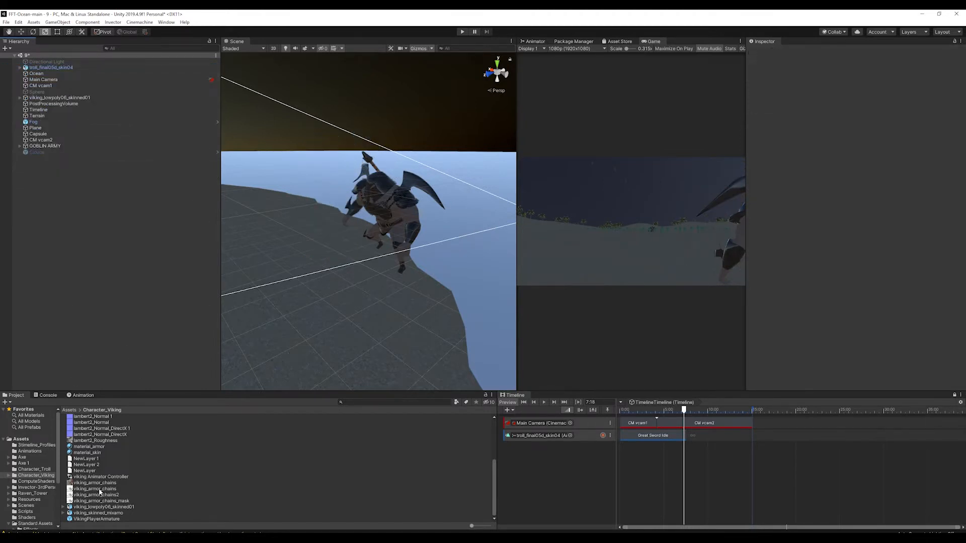
# Place viking_lowpoly06_skinned01 beside the existing viking at about X 1.20, Y 0.80, Z 30.79, and apply material_armor to its helmet and shoulder armor
pyautogui.moveTo(106, 513)
pyautogui.mouseDown()
pyautogui.moveTo(209, 372)
pyautogui.moveTo(323, 276)
pyautogui.moveTo(334, 250)
pyautogui.mouseUp()
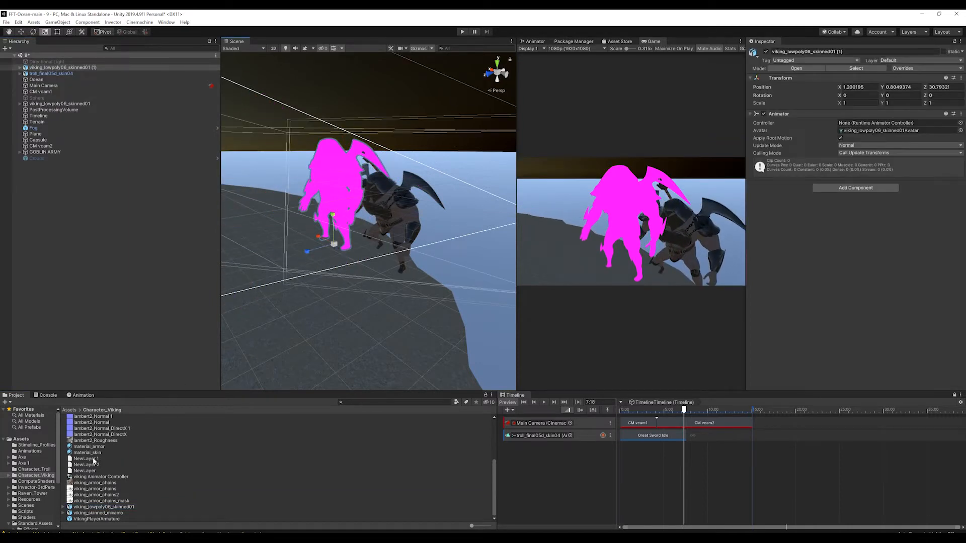
pyautogui.moveTo(91, 448); pyautogui.dragTo(358, 152)
pyautogui.keyDown('alt'); pyautogui.moveTo(358, 152); pyautogui.dragTo(249, 373); pyautogui.keyUp('alt')
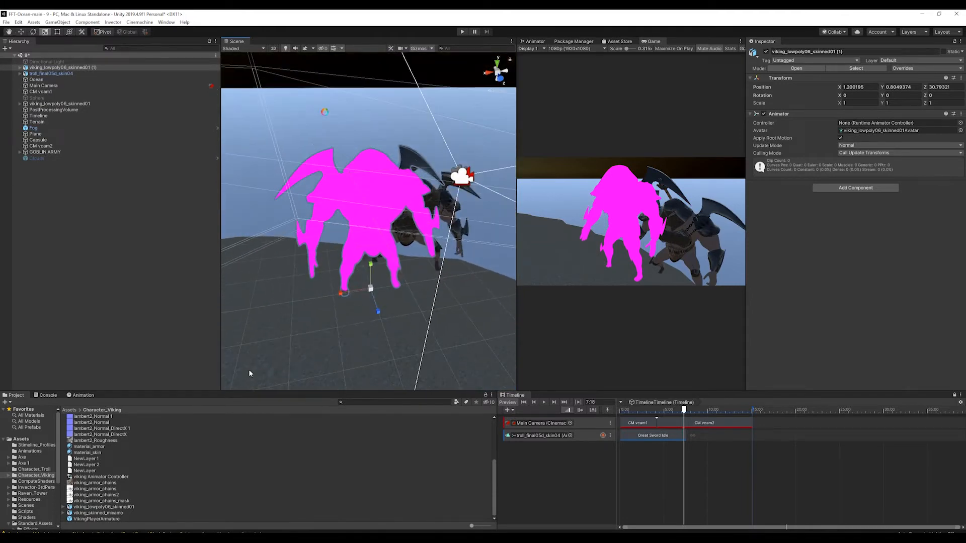
pyautogui.moveTo(98, 451); pyautogui.dragTo(325, 162)
pyautogui.moveTo(95, 447); pyautogui.dragTo(366, 169)
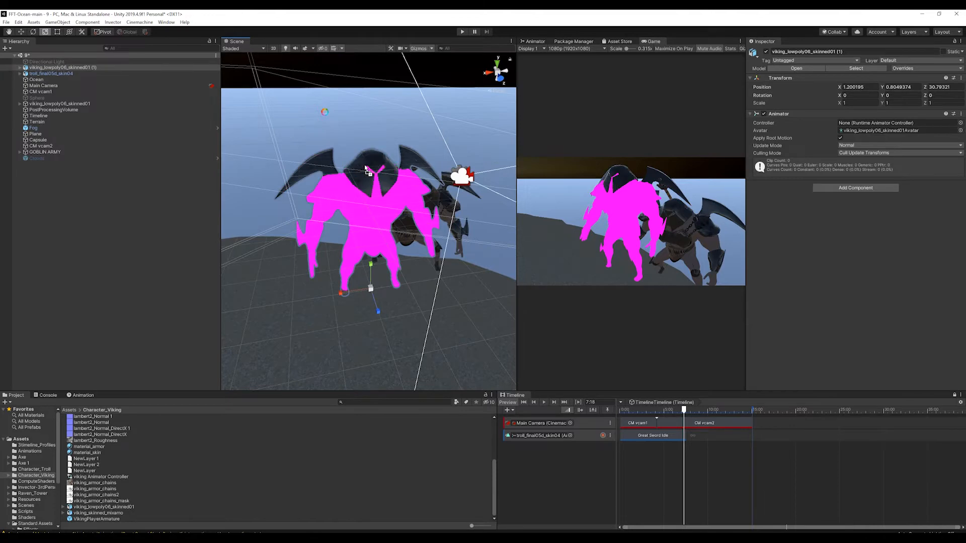
pyautogui.moveTo(257, 274); pyautogui.dragTo(324, 191)
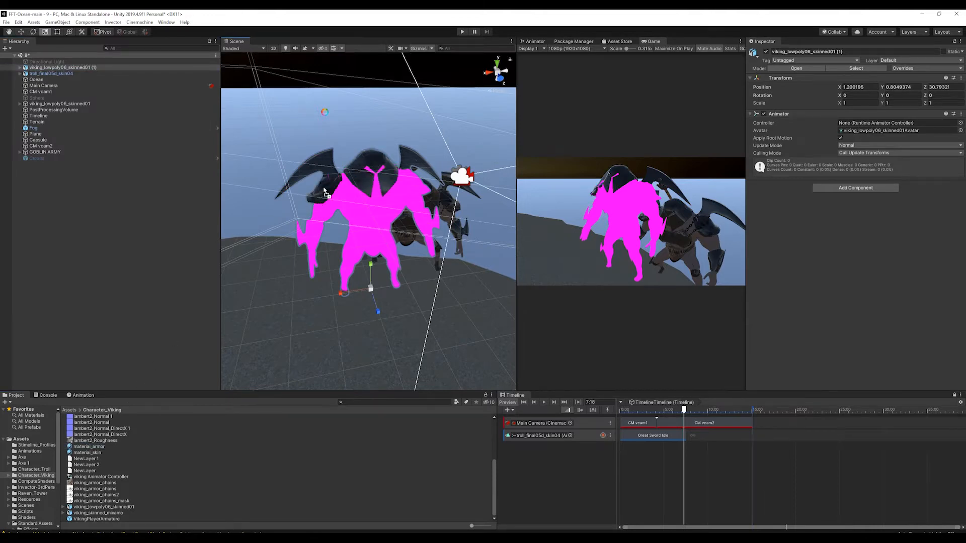
pyautogui.moveTo(97, 451); pyautogui.dragTo(417, 187)
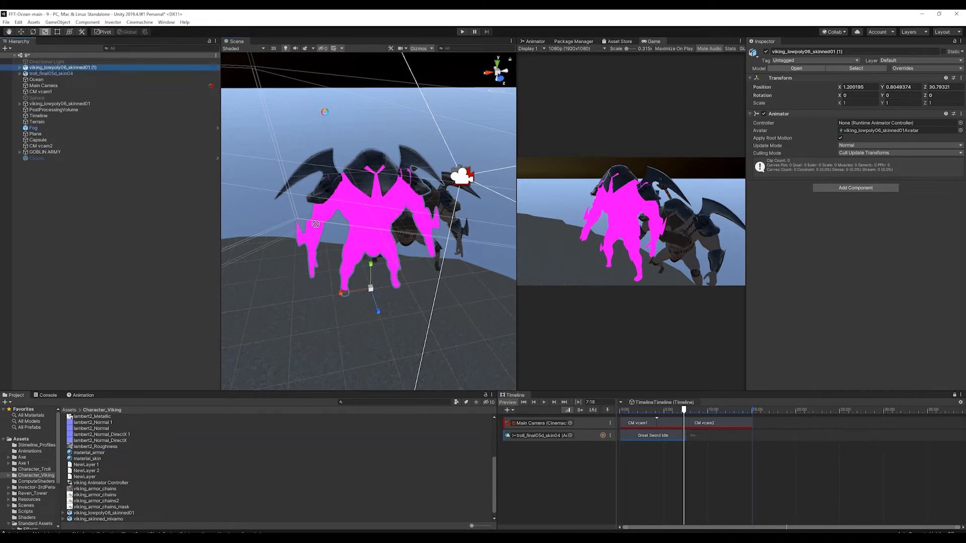
# Apply material_armor to the new viking's chest armor, belt, chains, boots and gauntlets
pyautogui.moveTo(315, 224)
pyautogui.mouseDown()
pyautogui.moveTo(340, 187)
pyautogui.moveTo(408, 173)
pyautogui.moveTo(379, 211)
pyautogui.moveTo(453, 221)
pyautogui.mouseUp()
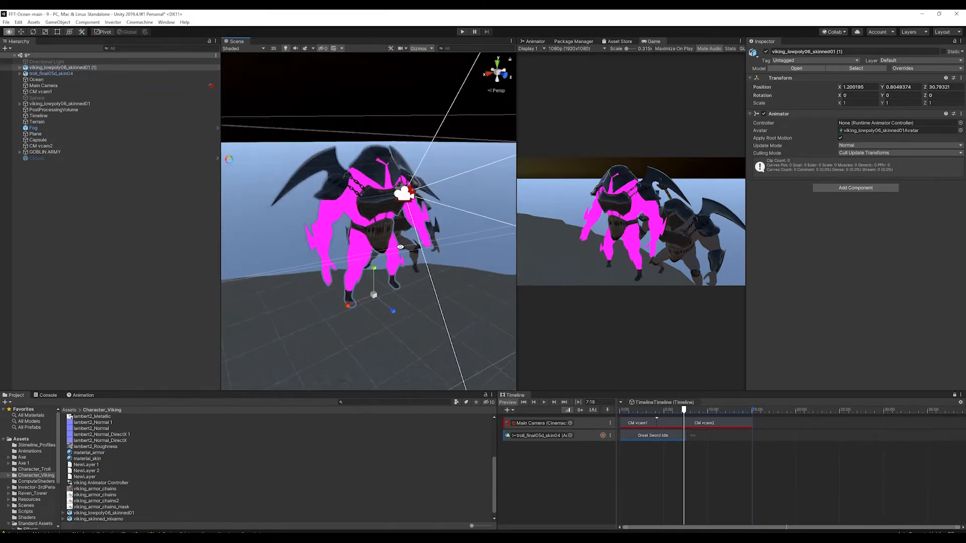
pyautogui.scroll(7, 388, 254)
pyautogui.scroll(-7, 387, 255)
pyautogui.keyDown('alt'); pyautogui.moveTo(388, 255); pyautogui.dragTo(297, 251); pyautogui.keyUp('alt')
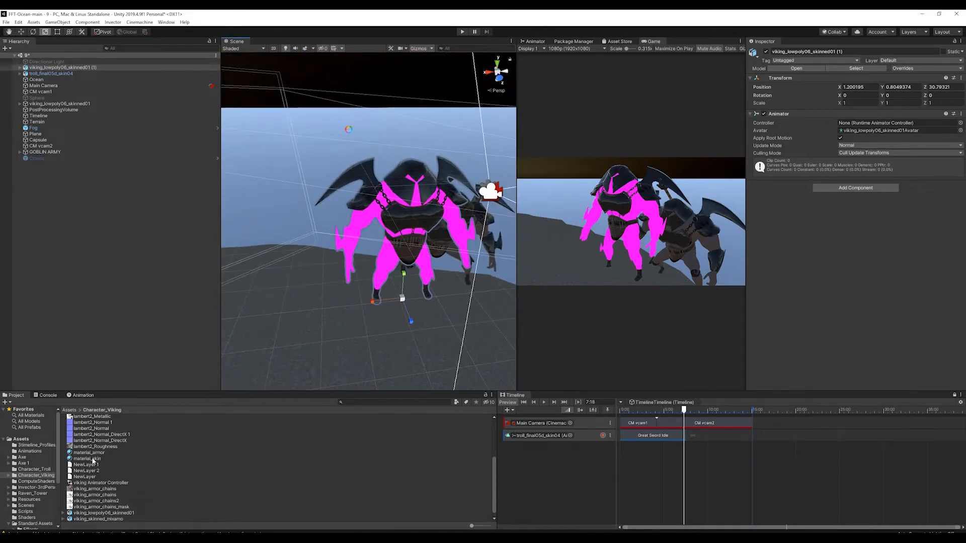
pyautogui.moveTo(99, 453); pyautogui.dragTo(287, 243)
pyautogui.moveTo(90, 454); pyautogui.dragTo(391, 236)
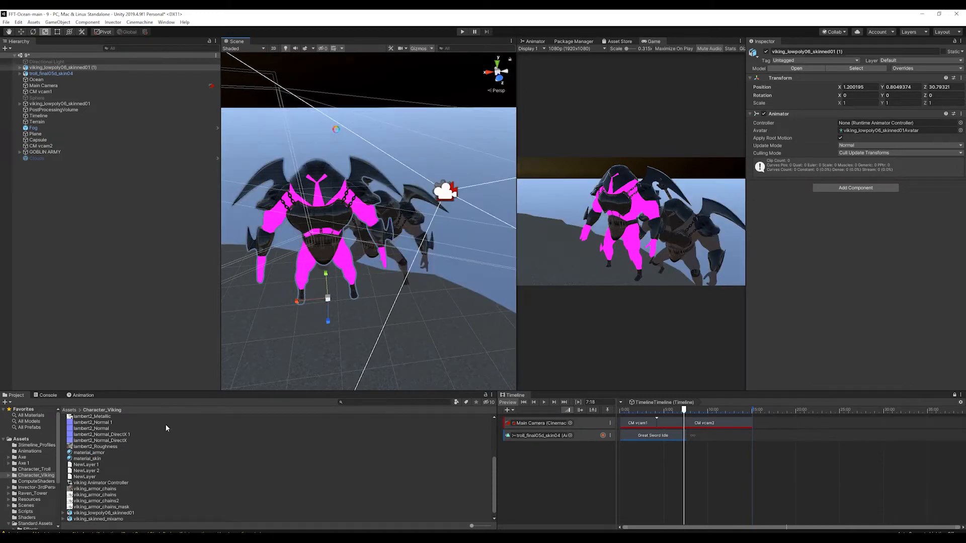
# Apply material_armor to the new viking's remaining armor and the lambert3 material from the Viking_character folder to its body
pyautogui.keyDown('alt'); pyautogui.moveTo(314, 295); pyautogui.dragTo(455, 248); pyautogui.keyUp('alt')
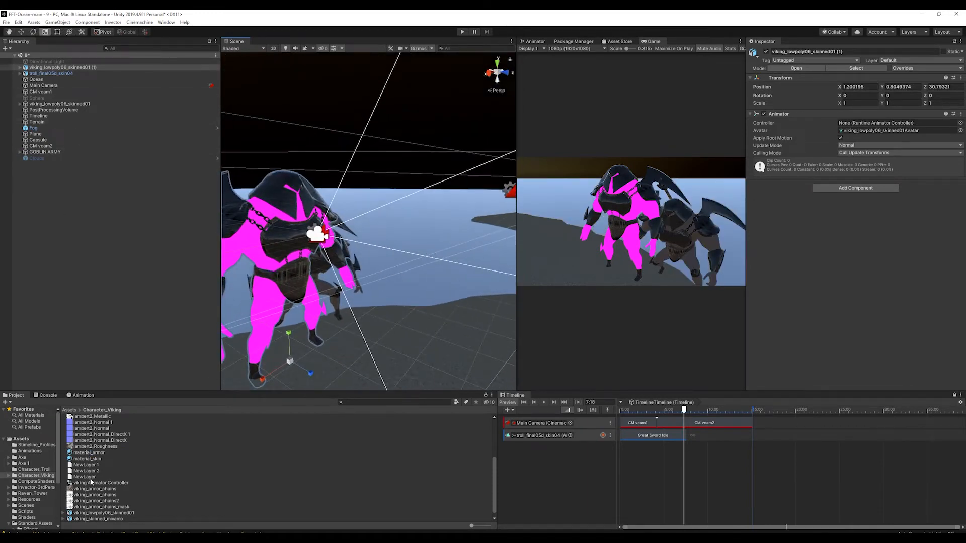
pyautogui.moveTo(90, 458); pyautogui.dragTo(265, 341)
pyautogui.moveTo(97, 452); pyautogui.dragTo(435, 277)
pyautogui.scroll(-5, 44, 502)
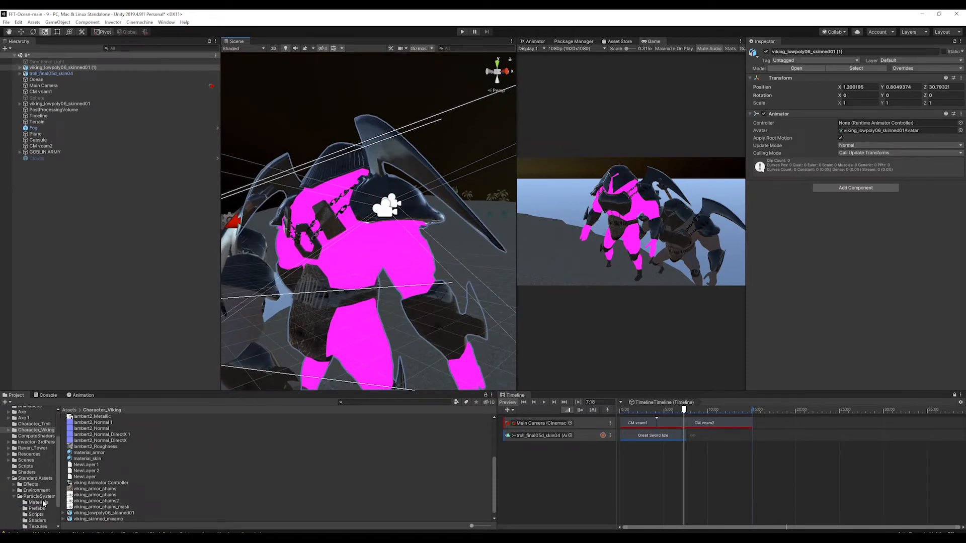
pyautogui.click(36, 520)
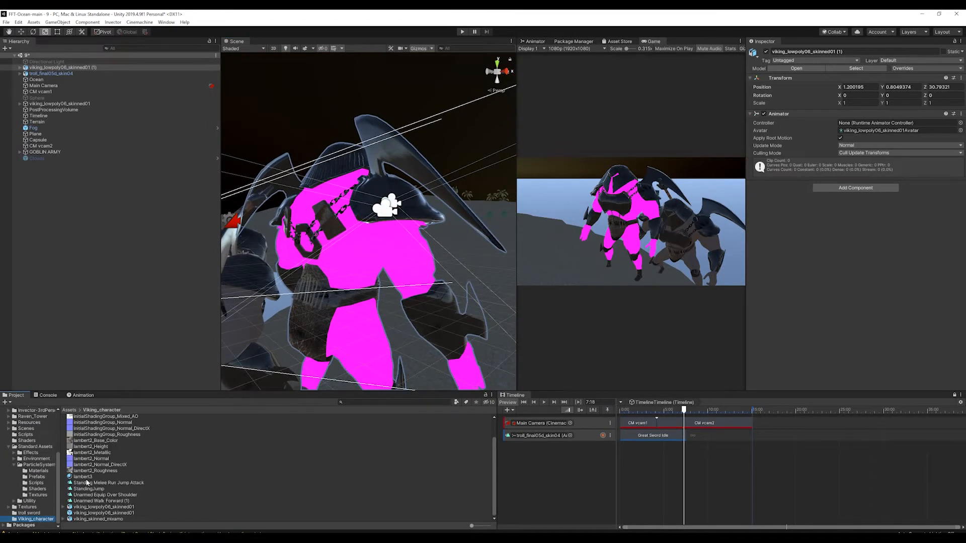
pyautogui.moveTo(83, 477); pyautogui.dragTo(180, 307)
pyautogui.scroll(-5, 359, 336)
pyautogui.scroll(1, 296, 290)
pyautogui.scroll(3, 296, 288)
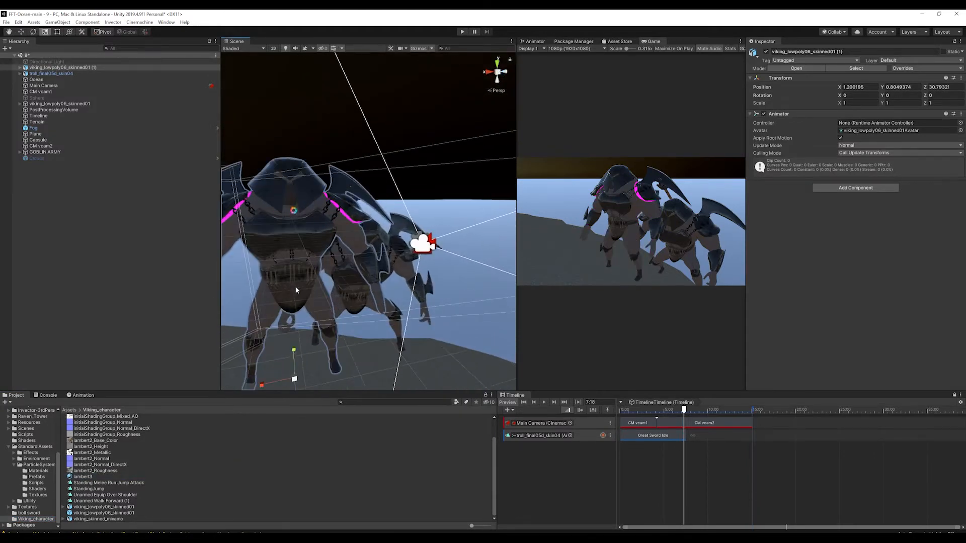
pyautogui.scroll(-3, 403, 285)
pyautogui.keyDown('alt'); pyautogui.moveTo(403, 295); pyautogui.dragTo(237, 280); pyautogui.keyUp('alt')
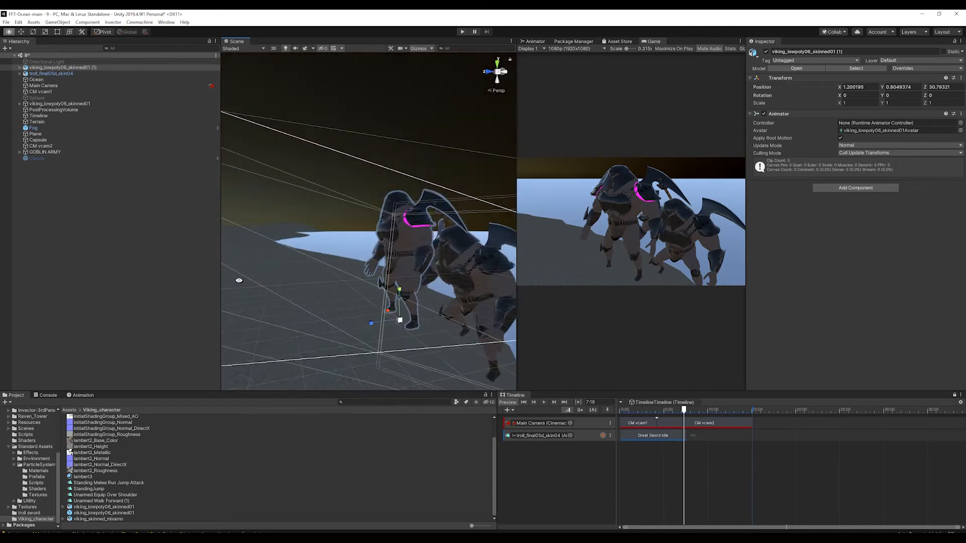
# Move Axe_w_handle_onback1 out of the old viking's spine bones to the scene's top level, and delete the old viking_lowpoly06_skinned01
pyautogui.scroll(-3, 362, 313)
pyautogui.keyDown('alt'); pyautogui.moveTo(419, 221); pyautogui.dragTo(439, 258); pyautogui.keyUp('alt')
pyautogui.click(440, 245)
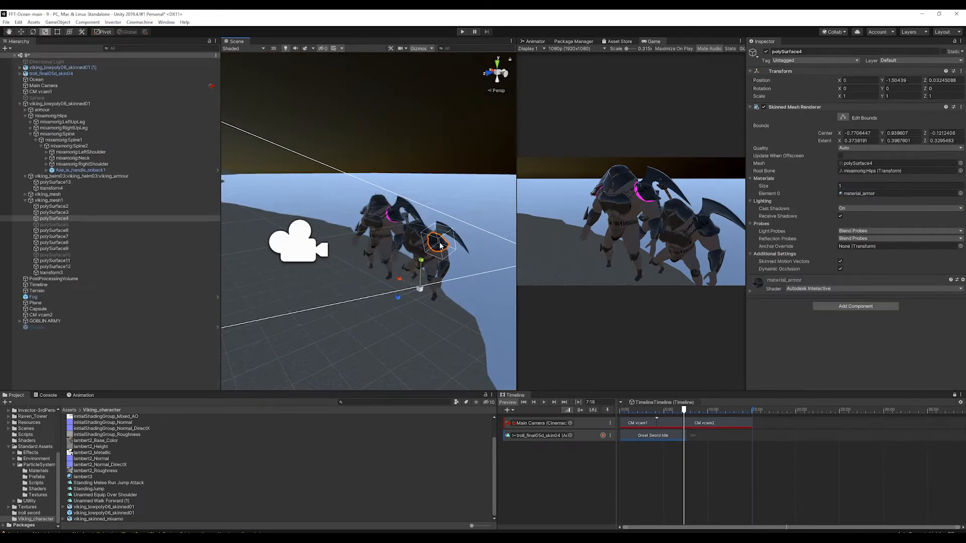
pyautogui.click(70, 67)
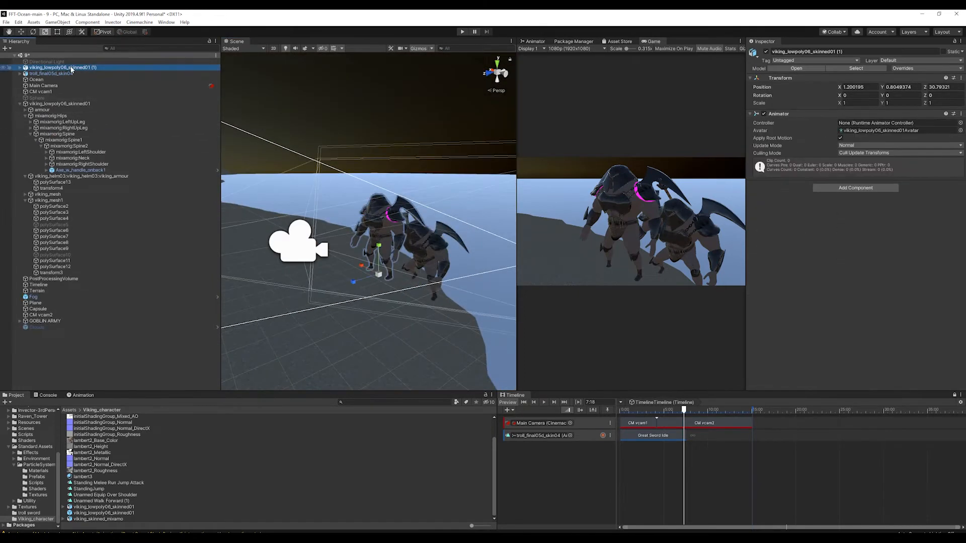
pyautogui.click(60, 73)
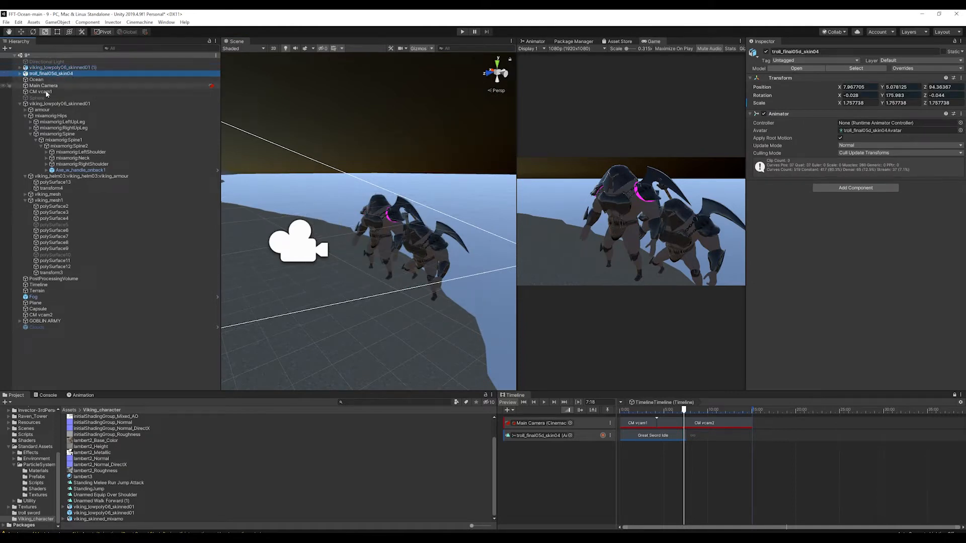
pyautogui.click(58, 103)
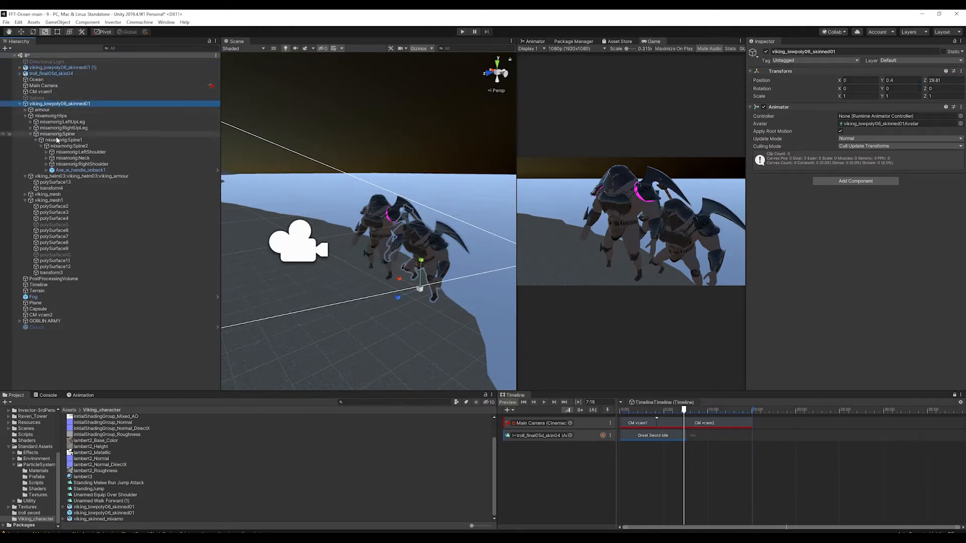
pyautogui.click(46, 171)
pyautogui.click(71, 171)
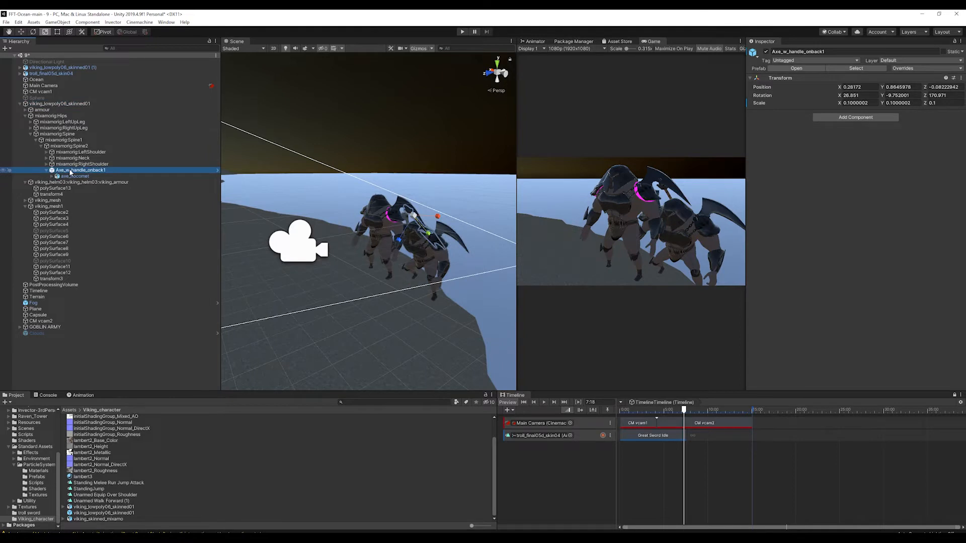
pyautogui.moveTo(71, 171); pyautogui.dragTo(66, 351)
pyautogui.click(54, 104)
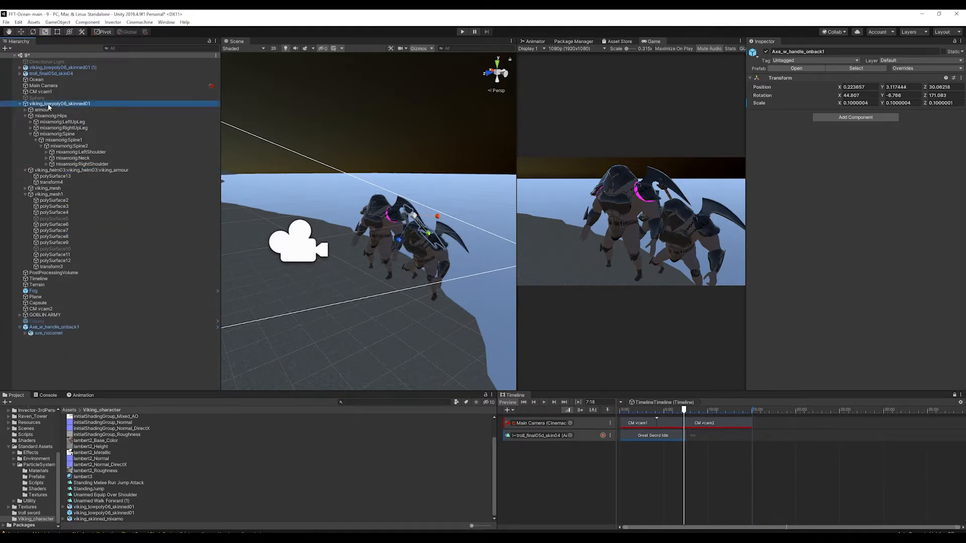
pyautogui.press('Delete')
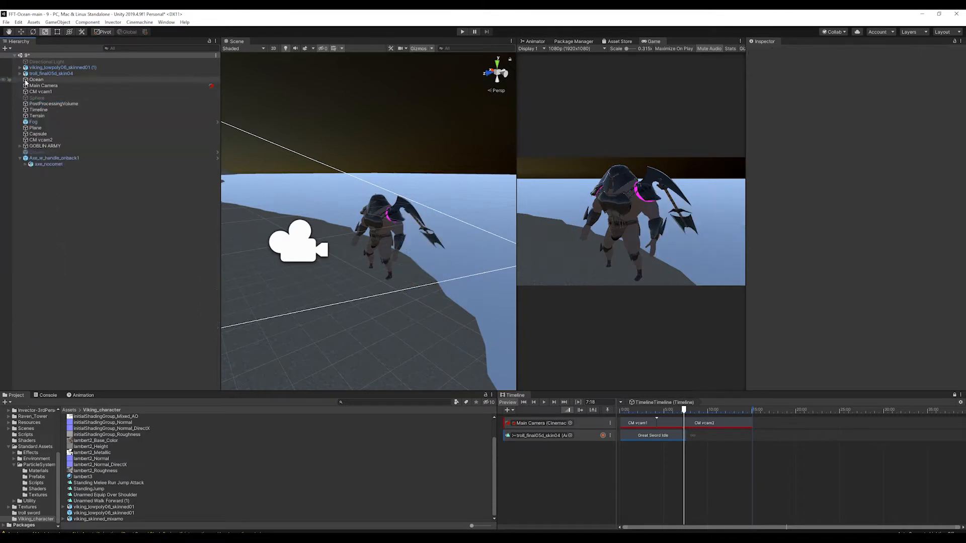
# Examine how the troll's sword is attached under its right-hand bone in troll_final05d_skin04, and collapse the hierarchy
pyautogui.keyDown('alt'); pyautogui.click(20, 74); pyautogui.keyUp('alt')
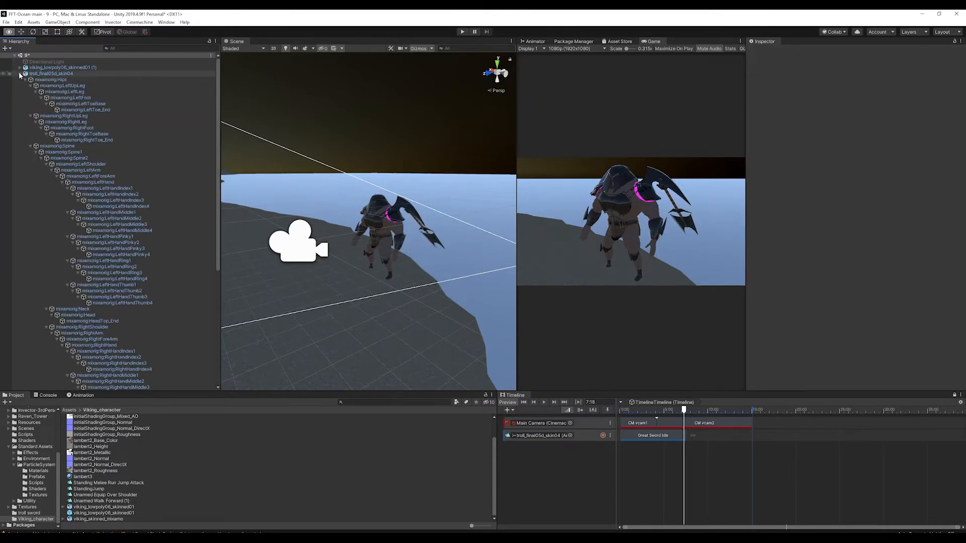
pyautogui.click(46, 164)
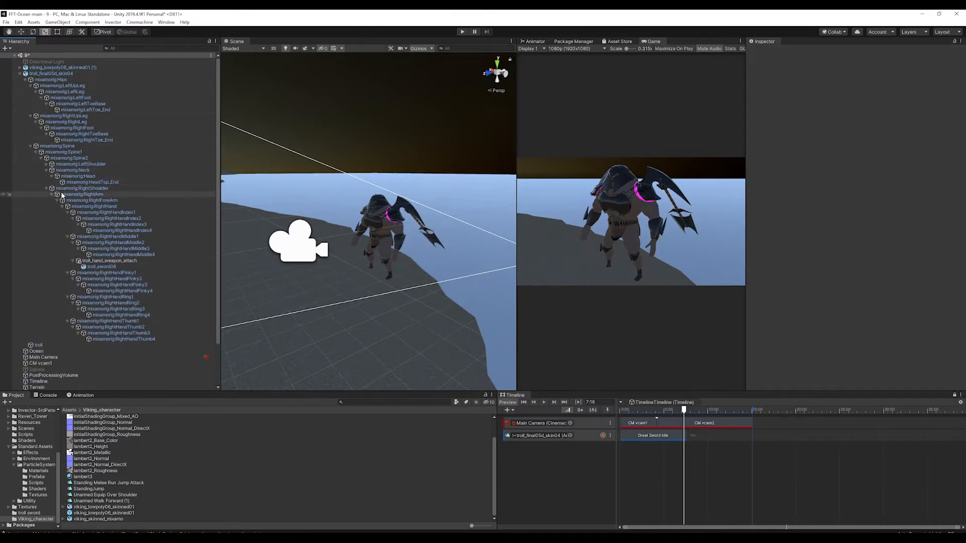
pyautogui.click(82, 207)
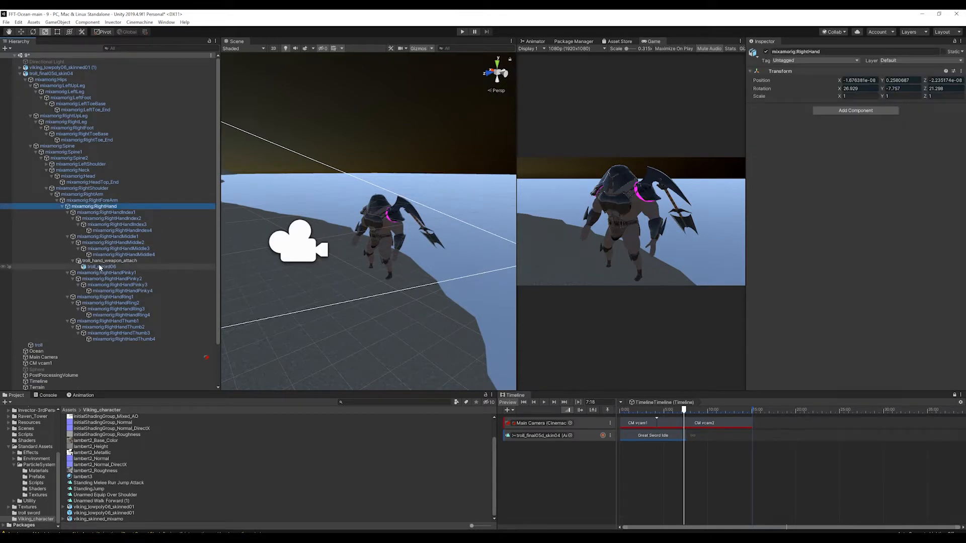
pyautogui.click(20, 73)
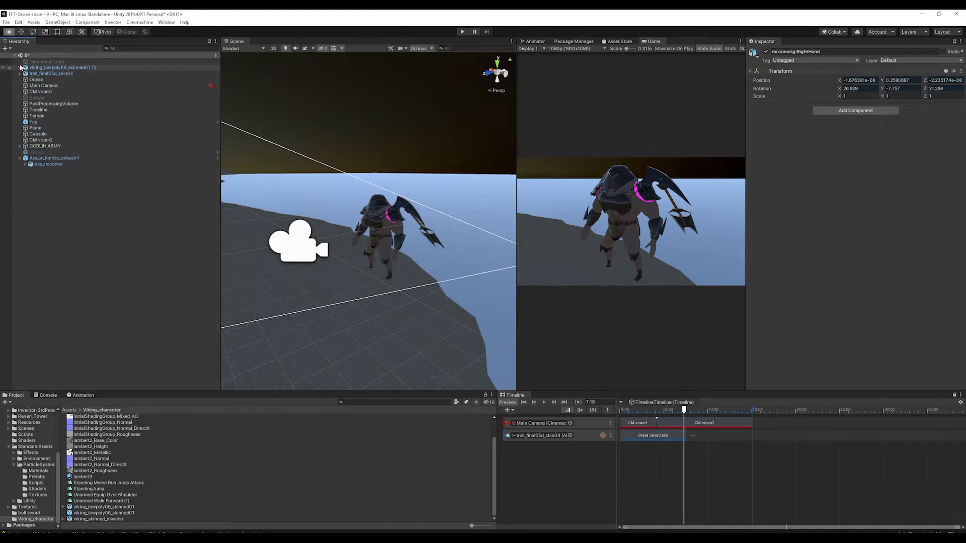
# Expand the new viking's bone hierarchy and focus the view on mixamorig:Spine2
pyautogui.click(20, 67)
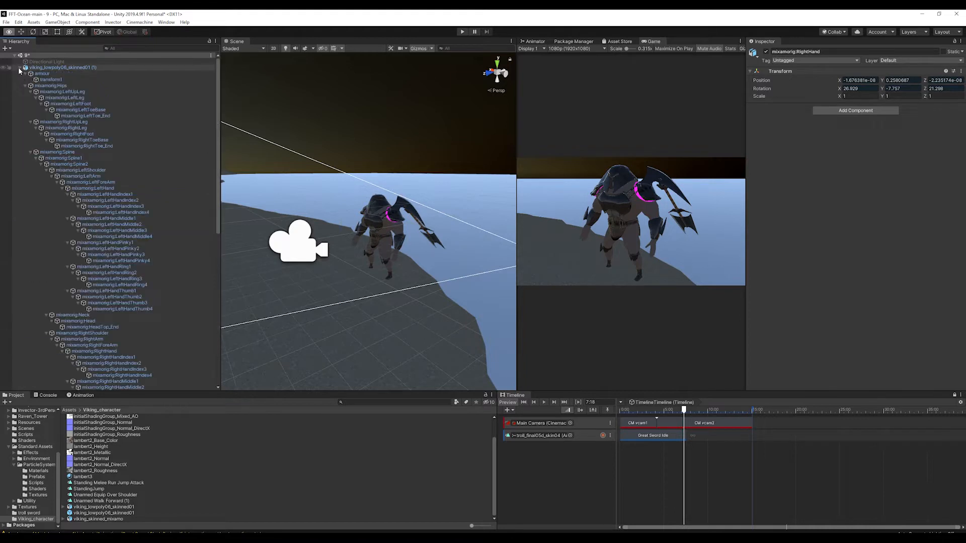
pyautogui.click(51, 176)
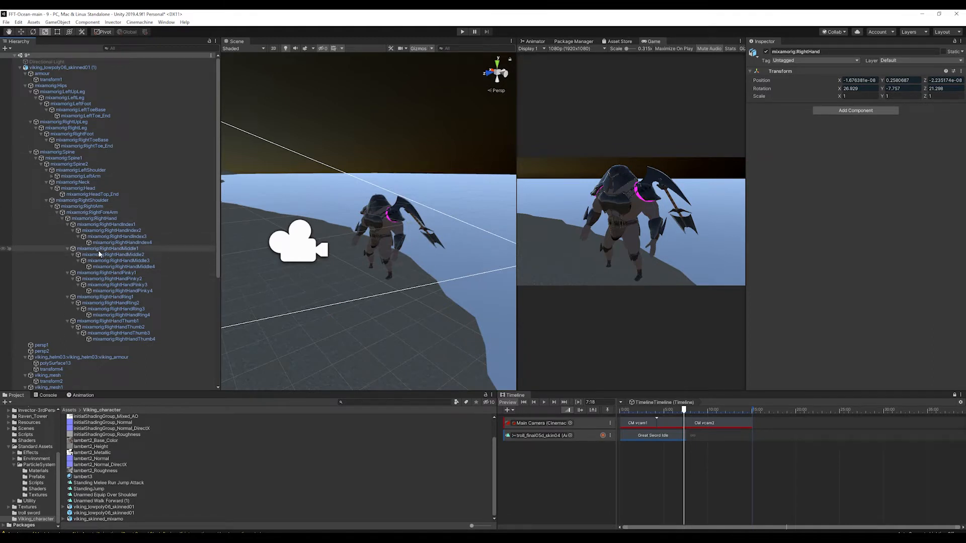
pyautogui.doubleClick(77, 164)
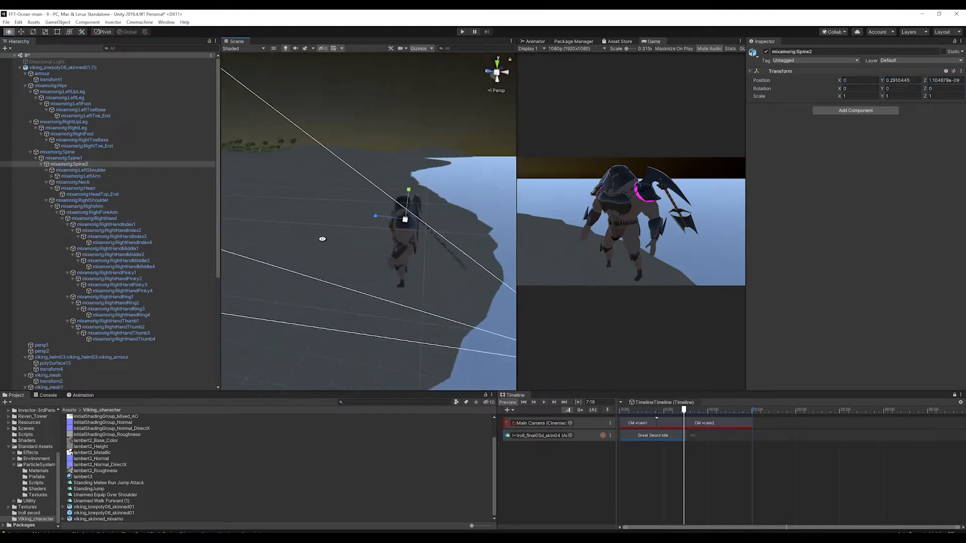
# Move Axe_w_handle_onback1 behind the new viking to about position 1.23, 3.375, 30.512 and rotate it to about 8.9, -4.9, 175.1
pyautogui.scroll(-5, 81, 356)
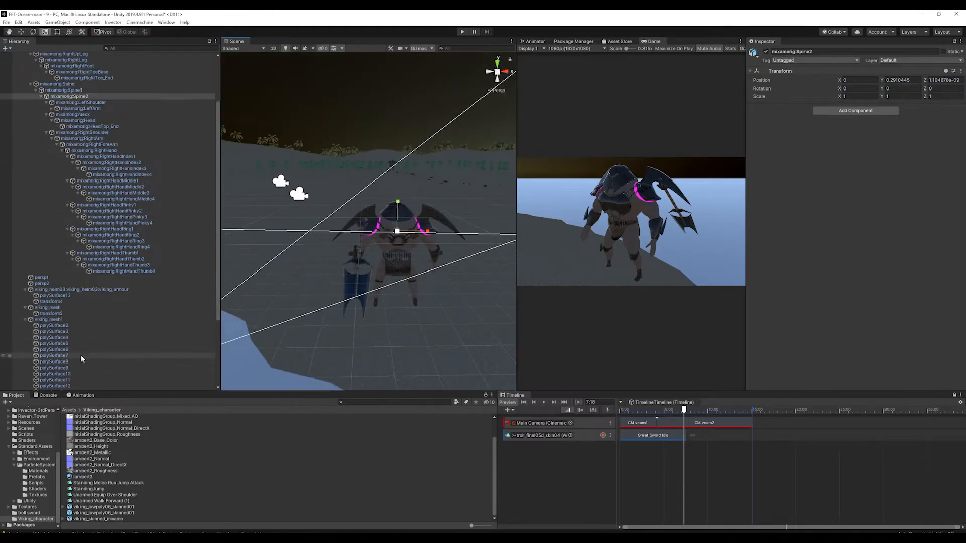
pyautogui.scroll(-3, 79, 355)
pyautogui.click(54, 381)
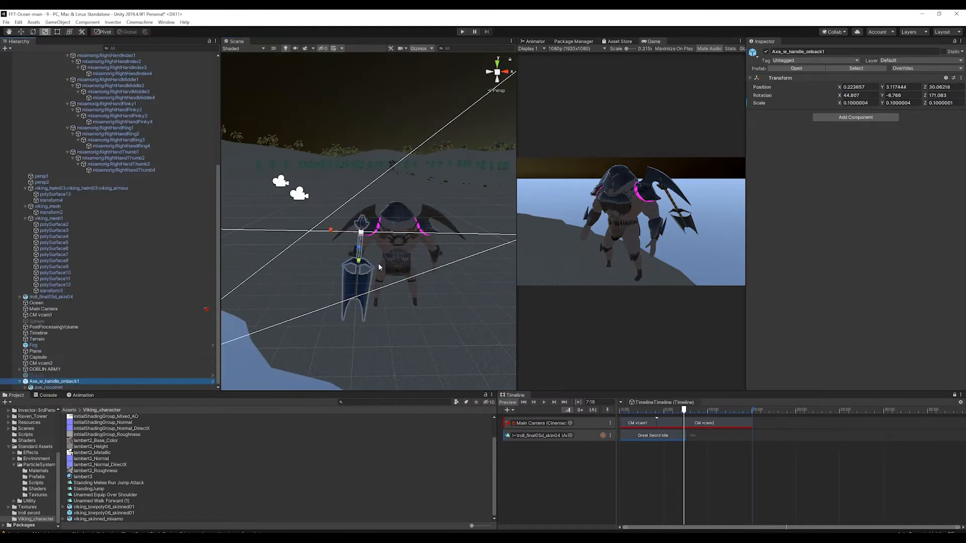
pyautogui.press('w')
pyautogui.keyDown('alt'); pyautogui.moveTo(438, 263); pyautogui.dragTo(319, 270); pyautogui.keyUp('alt')
pyautogui.scroll(2, 309, 247)
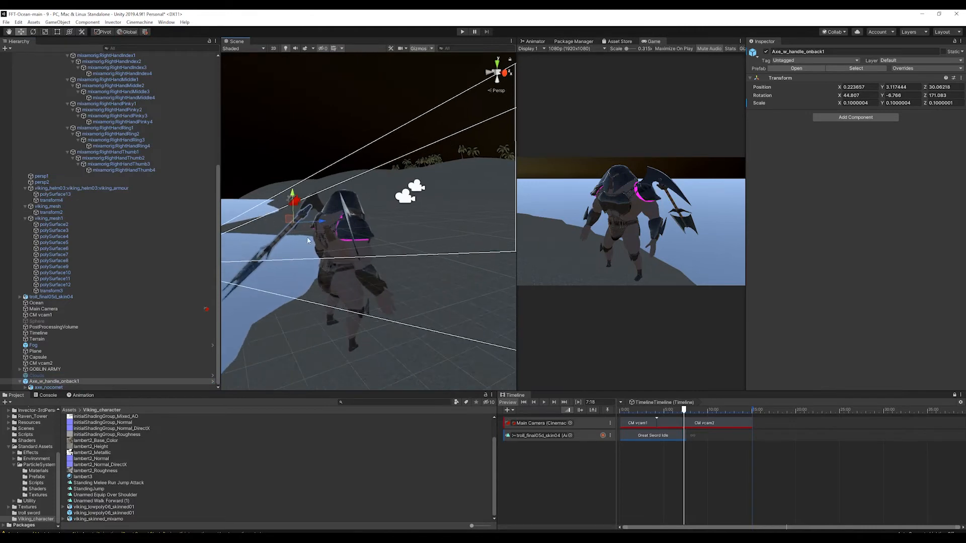
pyautogui.moveTo(293, 220); pyautogui.dragTo(391, 259)
pyautogui.press('e')
pyautogui.moveTo(339, 221); pyautogui.dragTo(379, 239)
pyautogui.press('w')
pyautogui.scroll(-4, 379, 239)
# Tilt the axe diagonally across the viking's back, at about position 1.72, 3.735, 30.337 and rotation -2, -7.2, 149
pyautogui.press('e')
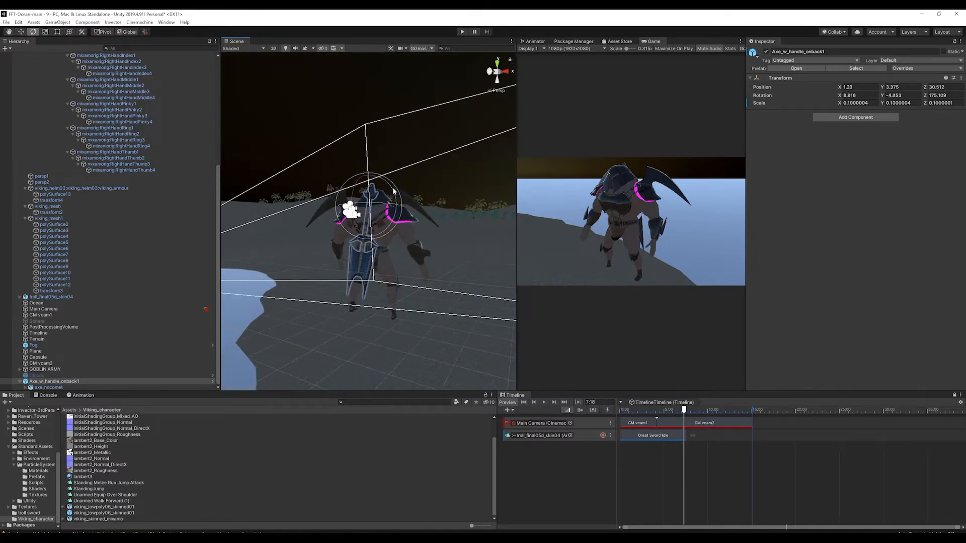
pyautogui.moveTo(393, 191)
pyautogui.mouseDown()
pyautogui.moveTo(395, 232)
pyautogui.moveTo(427, 270)
pyautogui.moveTo(356, 268)
pyautogui.moveTo(349, 245)
pyautogui.moveTo(311, 247)
pyautogui.moveTo(373, 225)
pyautogui.moveTo(403, 186)
pyautogui.mouseUp()
pyautogui.scroll(2, 396, 232)
pyautogui.press('w')
pyautogui.press('e')
pyautogui.scroll(6, 384, 229)
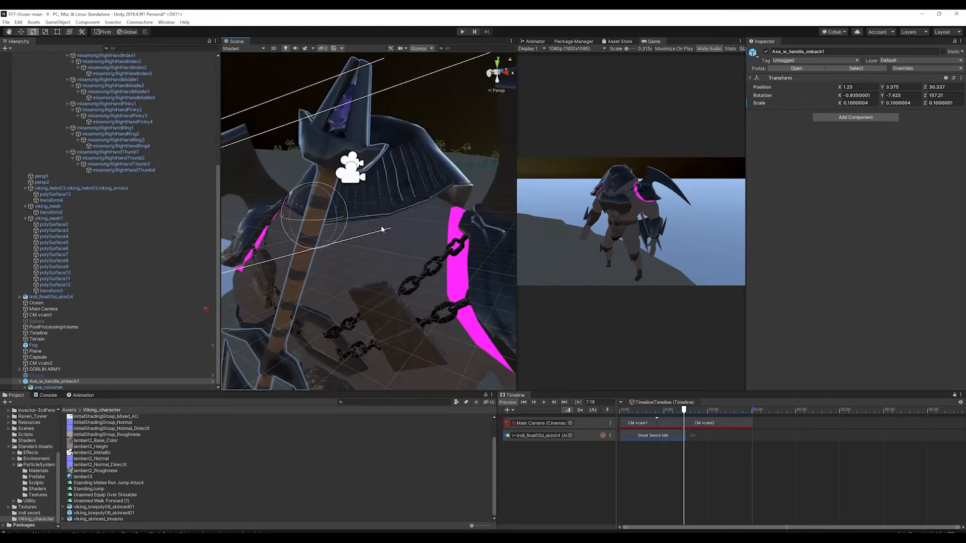
pyautogui.keyDown('alt'); pyautogui.moveTo(384, 228); pyautogui.dragTo(126, 227); pyautogui.keyUp('alt')
pyautogui.scroll(-5, 378, 218)
pyautogui.press('w')
pyautogui.press('e')
pyautogui.press('w')
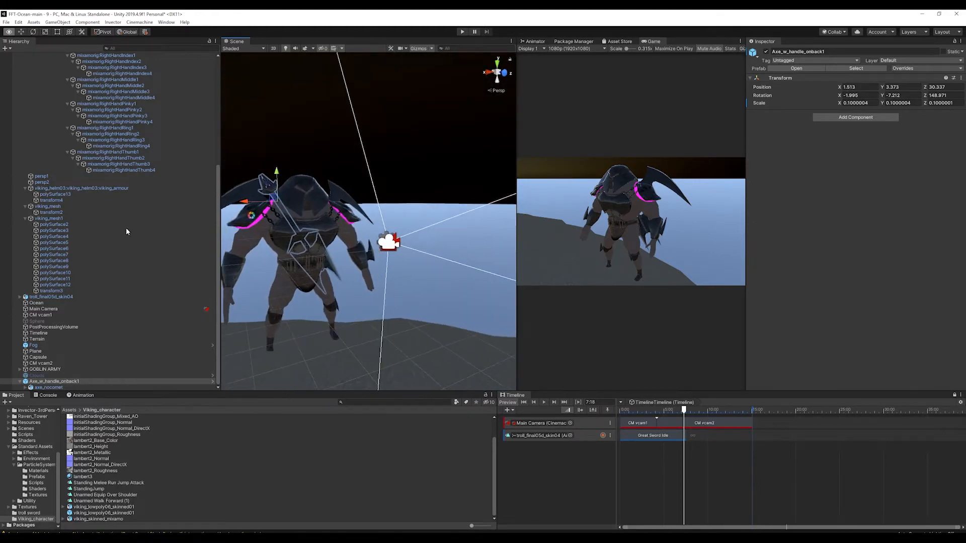
pyautogui.keyDown('alt'); pyautogui.moveTo(274, 221); pyautogui.dragTo(72, 254); pyautogui.keyUp('alt')
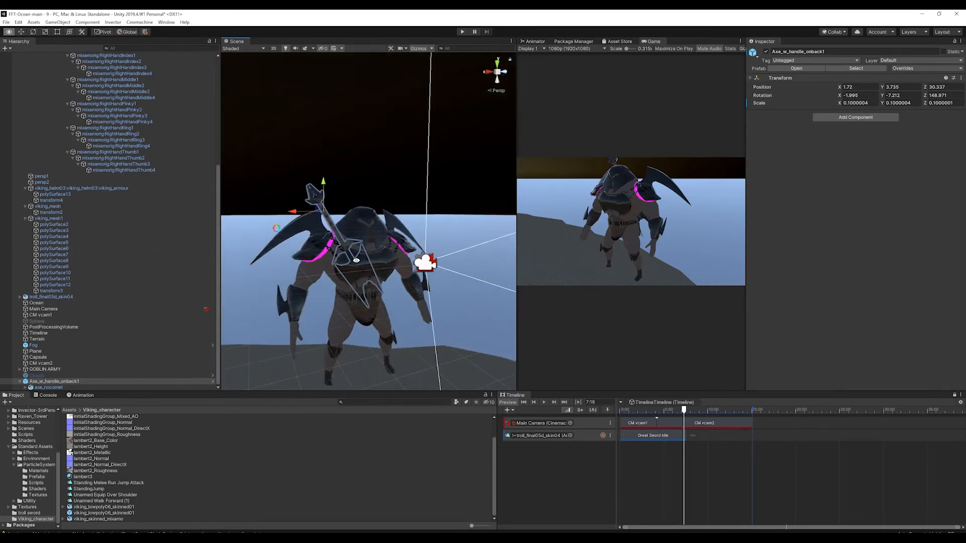
# Parent Axe_w_handle_onback1 to the new viking's mixamorig:Spine2 bone
pyautogui.keyDown('alt'); pyautogui.moveTo(355, 258); pyautogui.dragTo(381, 264); pyautogui.keyUp('alt')
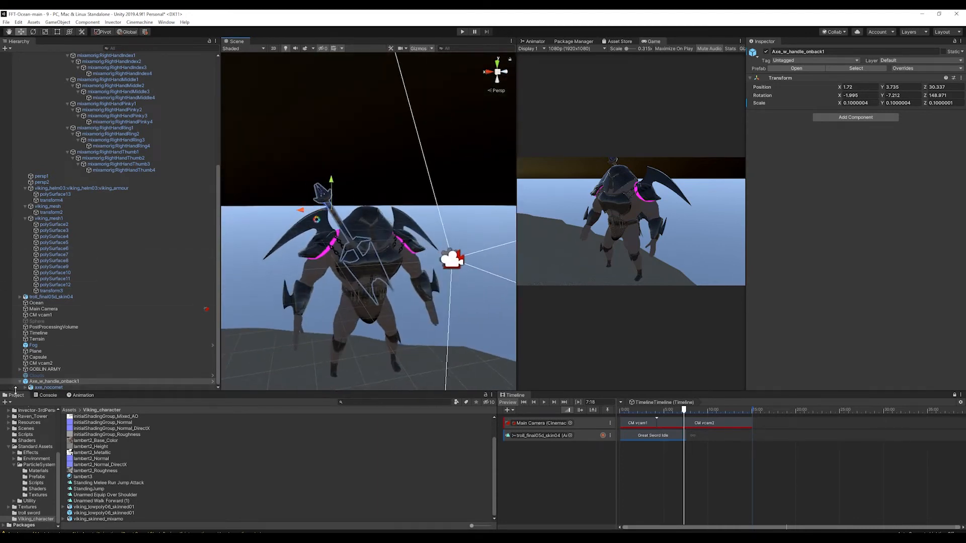
pyautogui.click(43, 382)
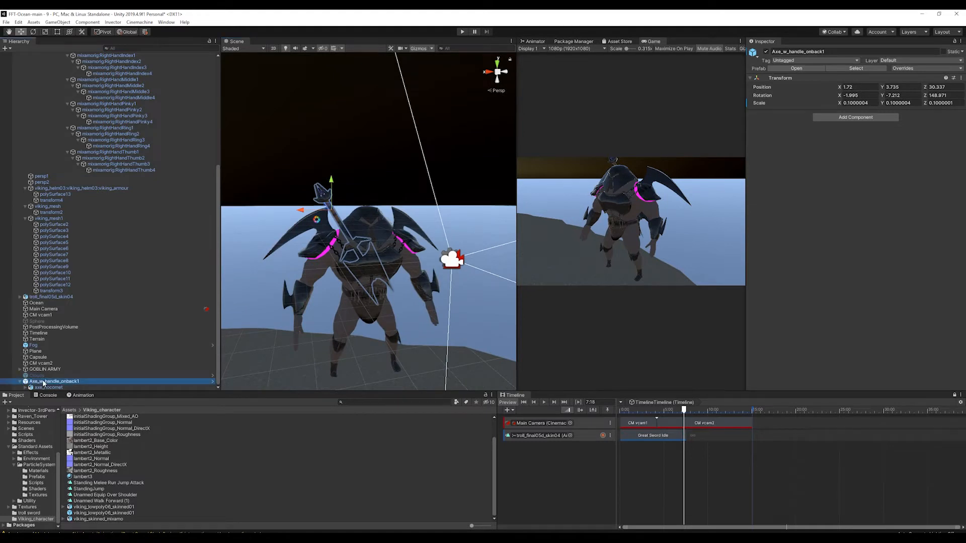
pyautogui.moveTo(43, 382); pyautogui.dragTo(89, 105)
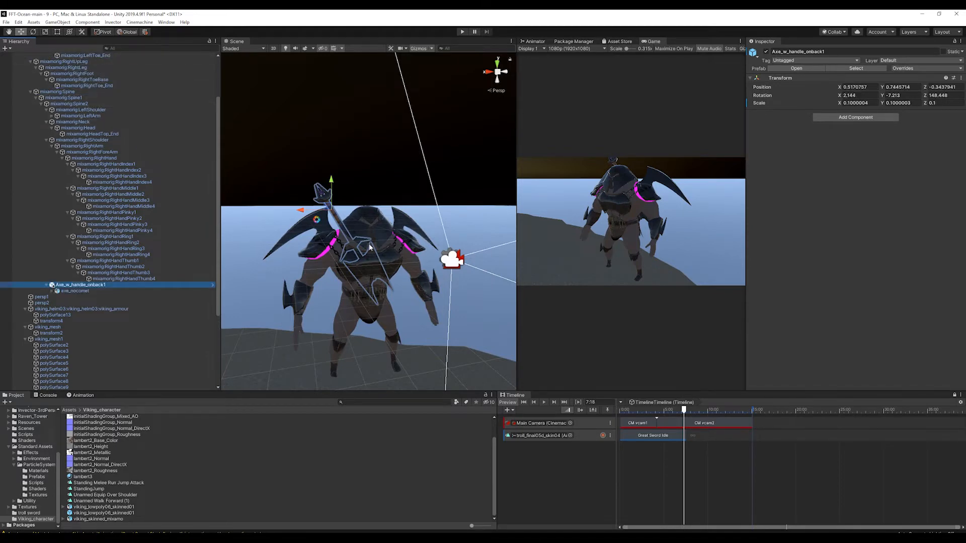
# Try to delete the magenta shoulder piece polySurface10 from the new viking
pyautogui.scroll(3, 335, 256)
pyautogui.click(268, 299)
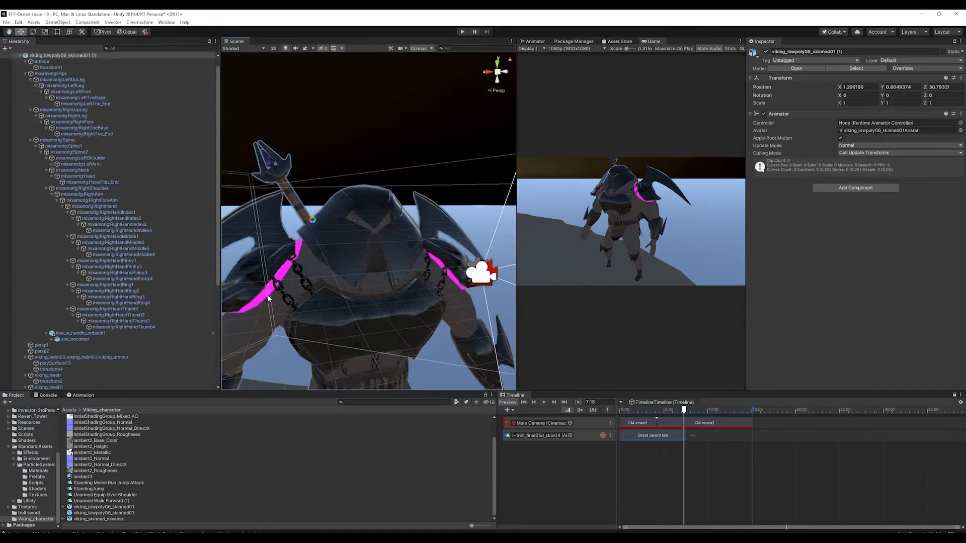
pyautogui.click(261, 303)
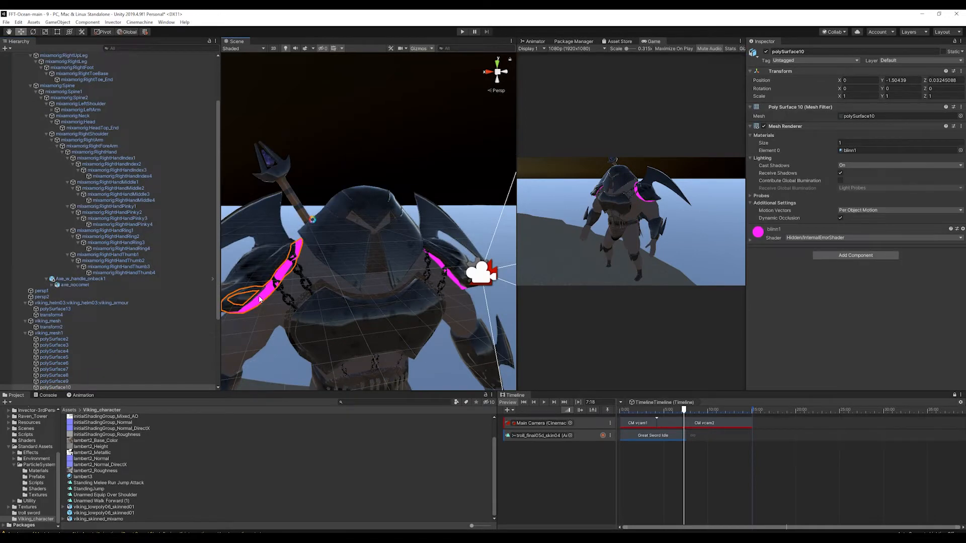
pyautogui.press('Delete')
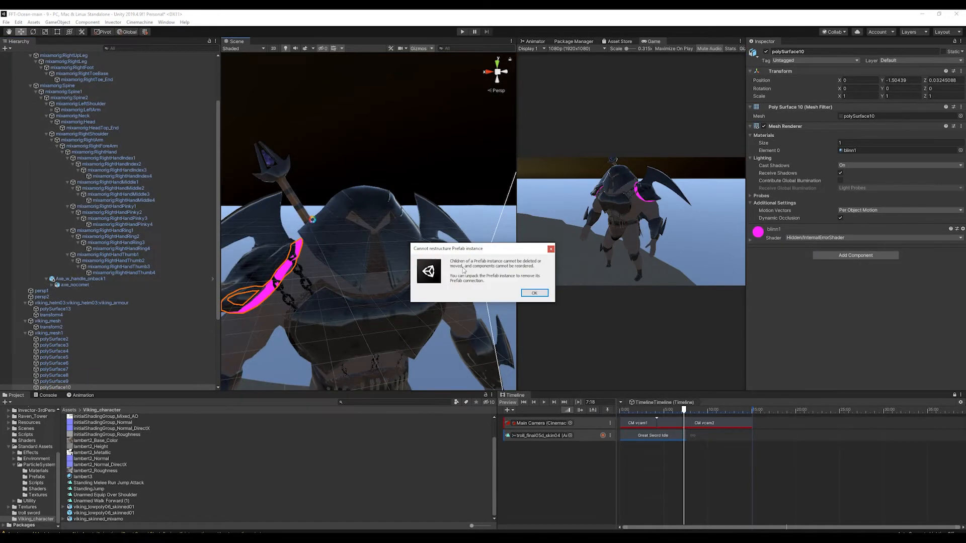
pyautogui.click(534, 293)
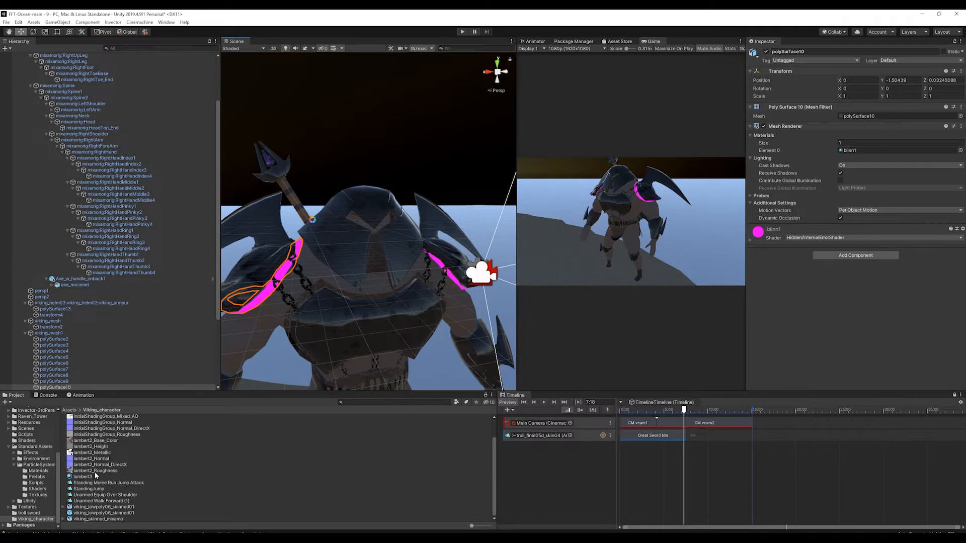
# Apply material_armor from the Character_Viking folder to both magenta shoulder pieces of the viking
pyautogui.scroll(4, 32, 471)
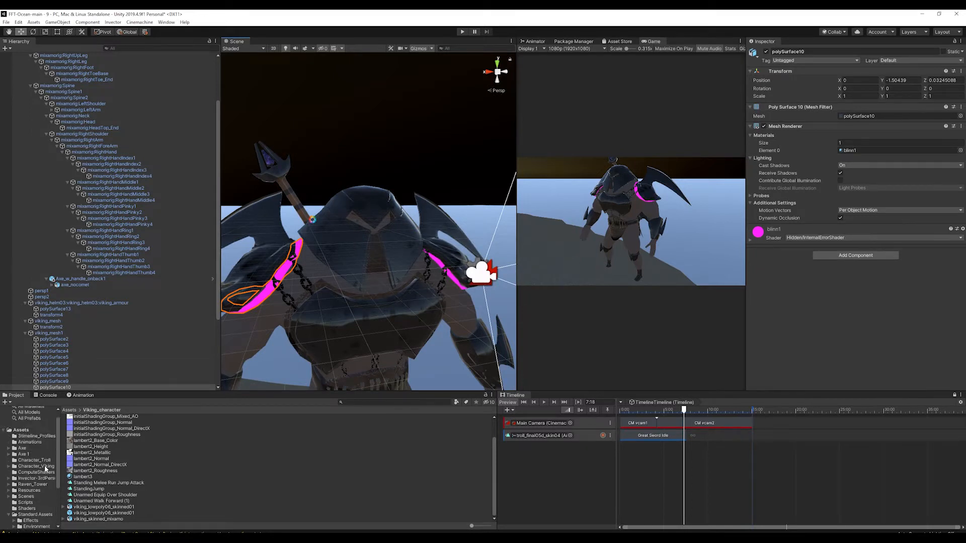
pyautogui.click(46, 467)
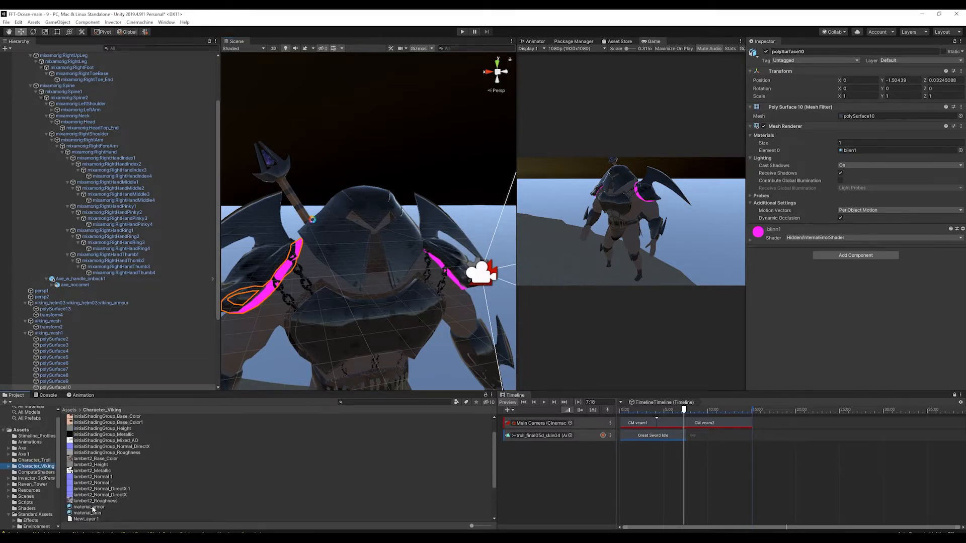
pyautogui.moveTo(93, 509); pyautogui.dragTo(267, 296)
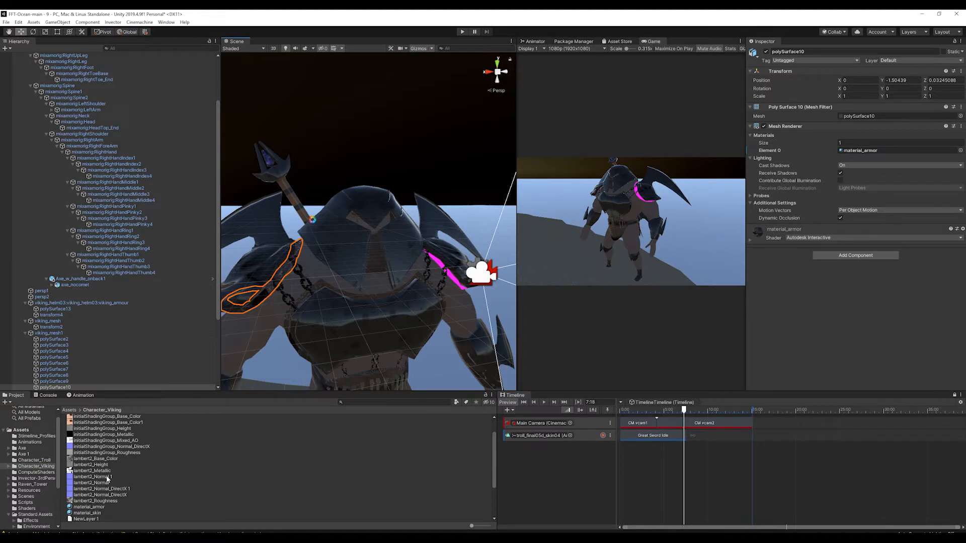
pyautogui.moveTo(92, 509); pyautogui.dragTo(452, 279)
pyautogui.scroll(-4, 420, 286)
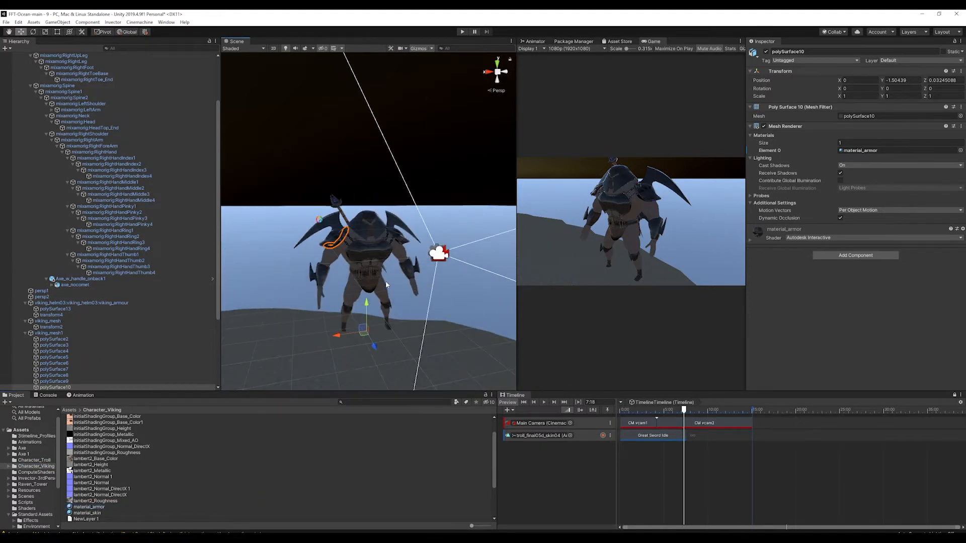
# Play the scene briefly to check how the viking with the axe looks in the shot, and stop it
pyautogui.scroll(-3, 385, 281)
pyautogui.moveTo(386, 280)
pyautogui.keyDown('alt'); pyautogui.mouseDown()
pyautogui.moveTo(659, 314)
pyautogui.moveTo(455, 265)
pyautogui.moveTo(401, 280)
pyautogui.mouseUp(); pyautogui.keyUp('alt')
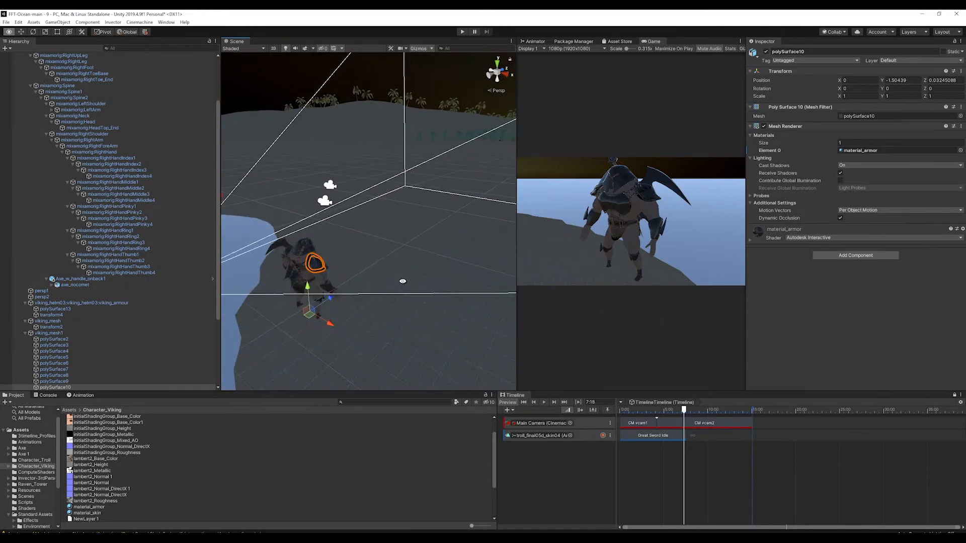
pyautogui.click(461, 31)
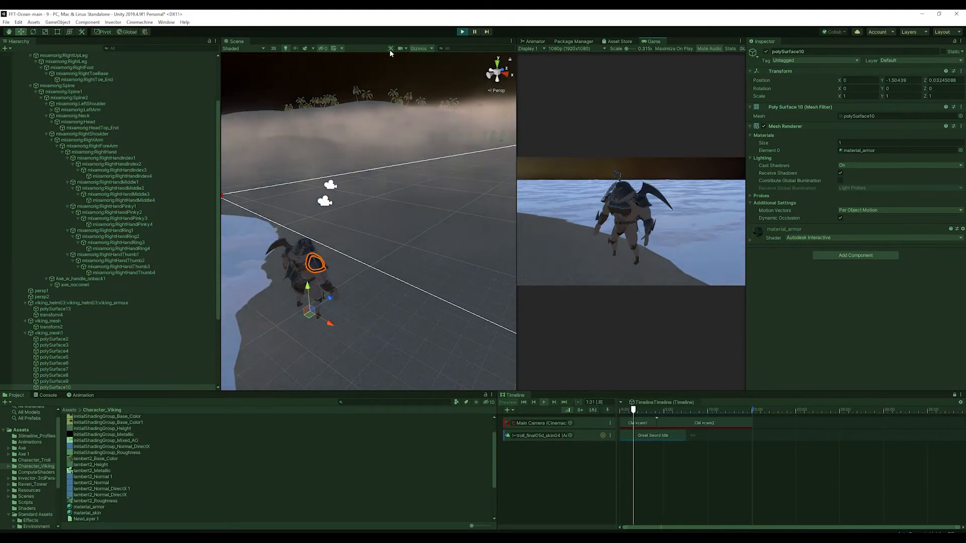
pyautogui.click(462, 32)
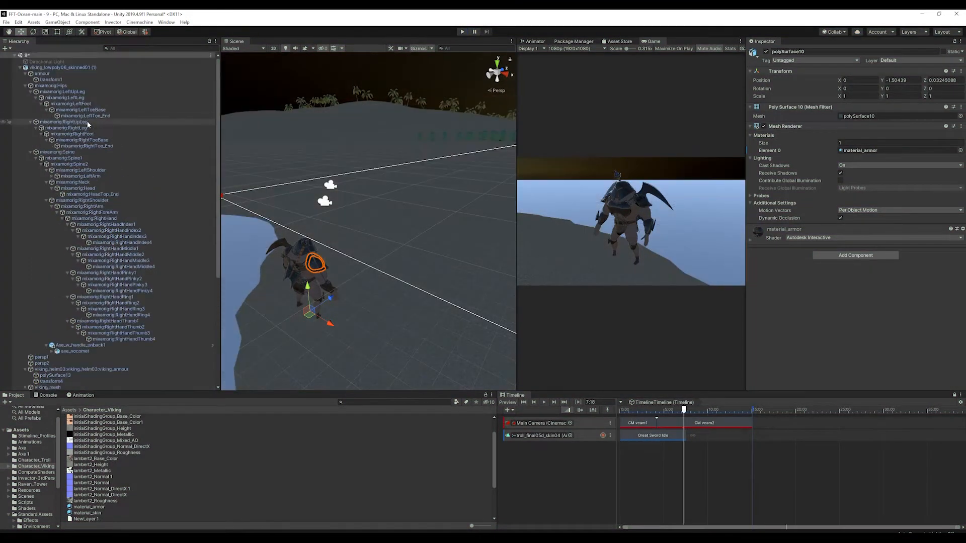
# Collapse the viking's hierarchy and add a timeline animation track bound to viking_lowpoly06_skinned01 (1)
pyautogui.click(19, 68)
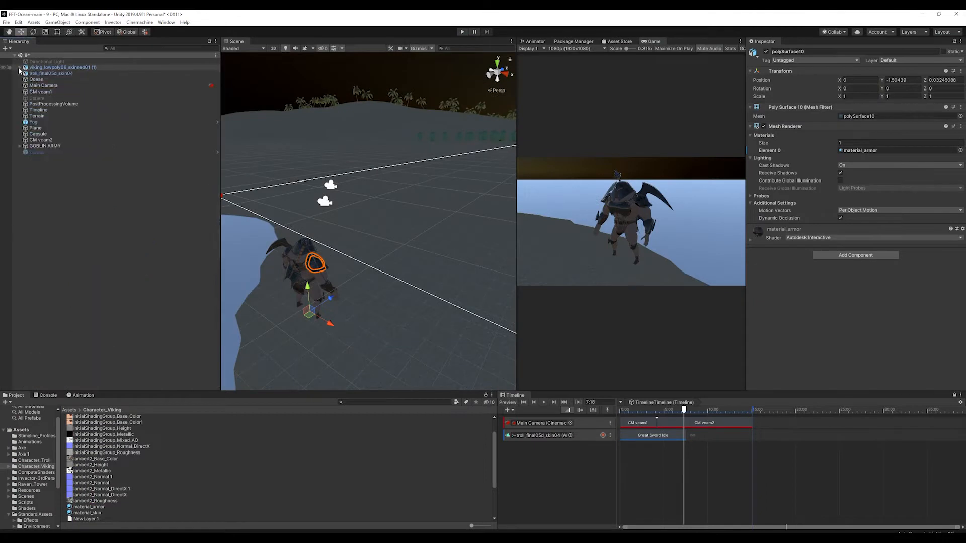
pyautogui.rightClick(558, 472)
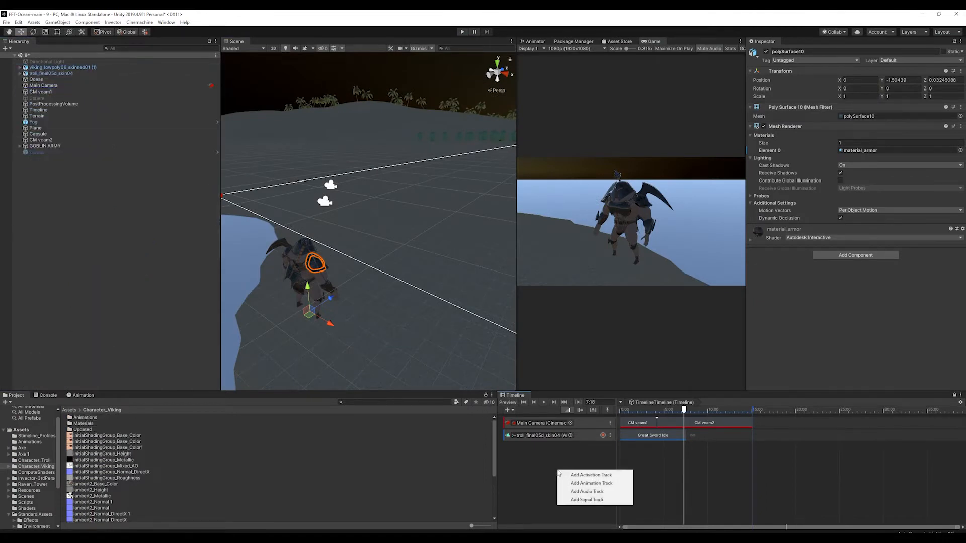
pyautogui.click(595, 484)
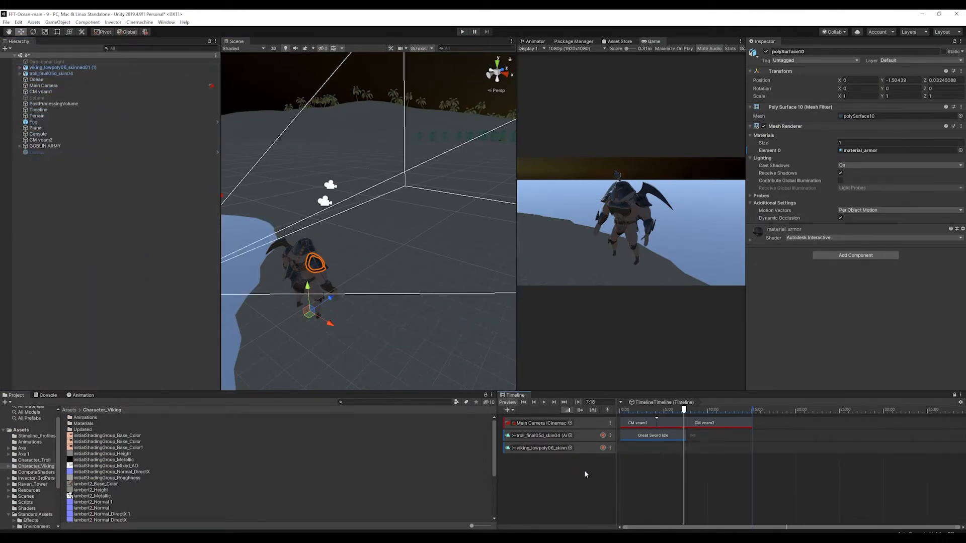
# Preview the Jumping clip from the Animations folder
pyautogui.click(23, 443)
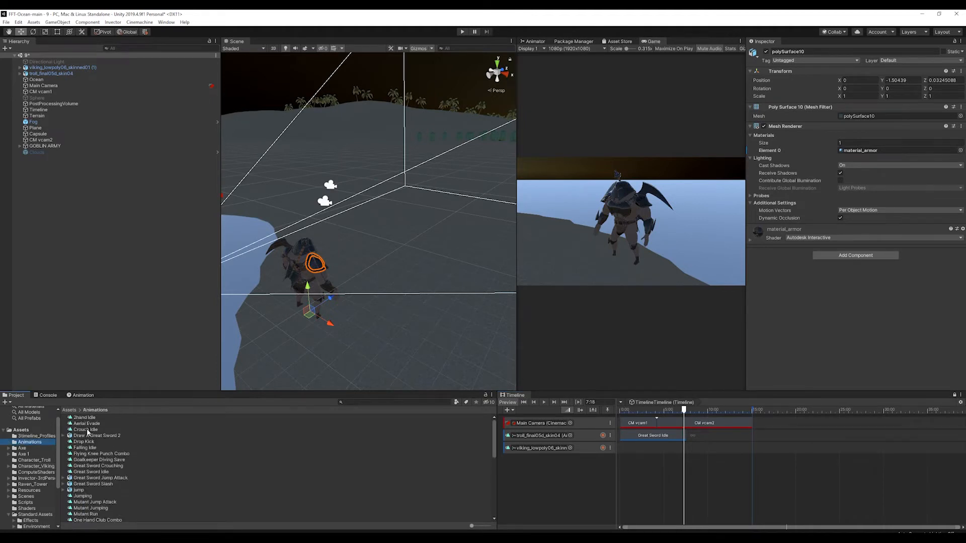
pyautogui.click(81, 496)
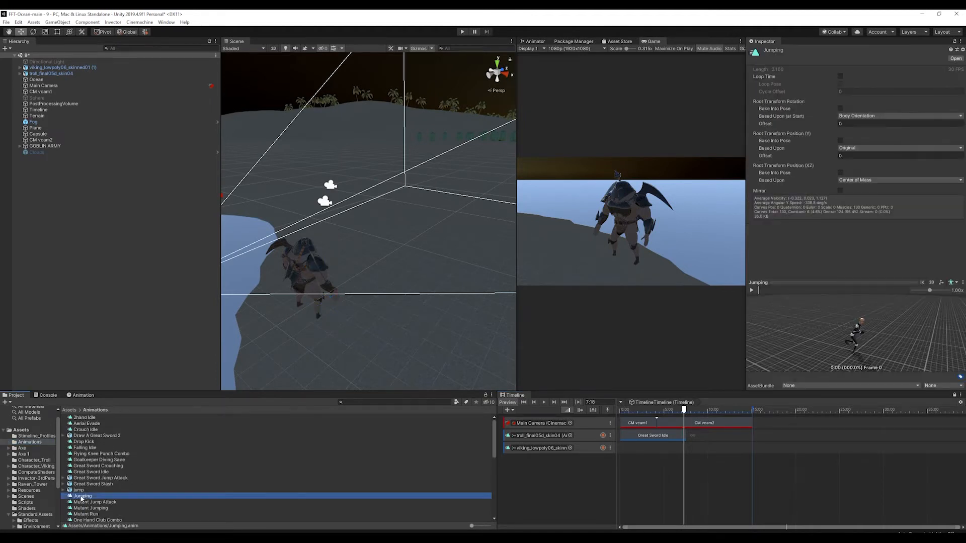
pyautogui.click(751, 291)
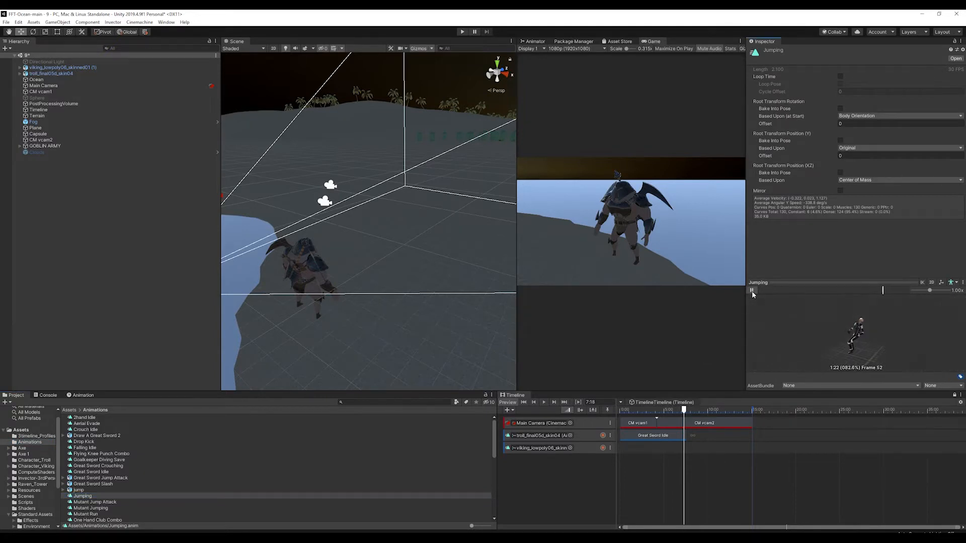
pyautogui.click(752, 292)
# Expand the jump model in the Animations folder and apply the Humanoid animation type to its rig
pyautogui.click(76, 490)
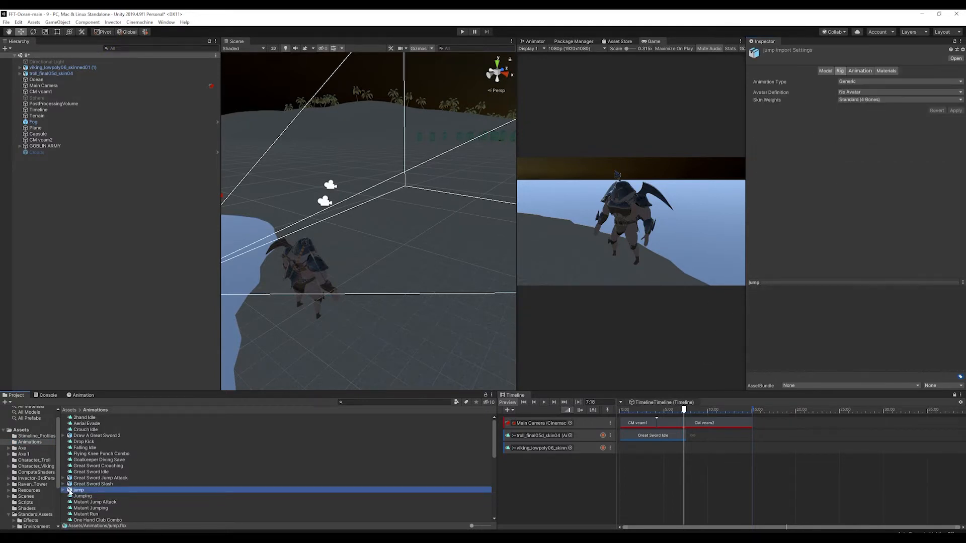
pyautogui.click(64, 490)
pyautogui.click(872, 82)
pyautogui.click(855, 117)
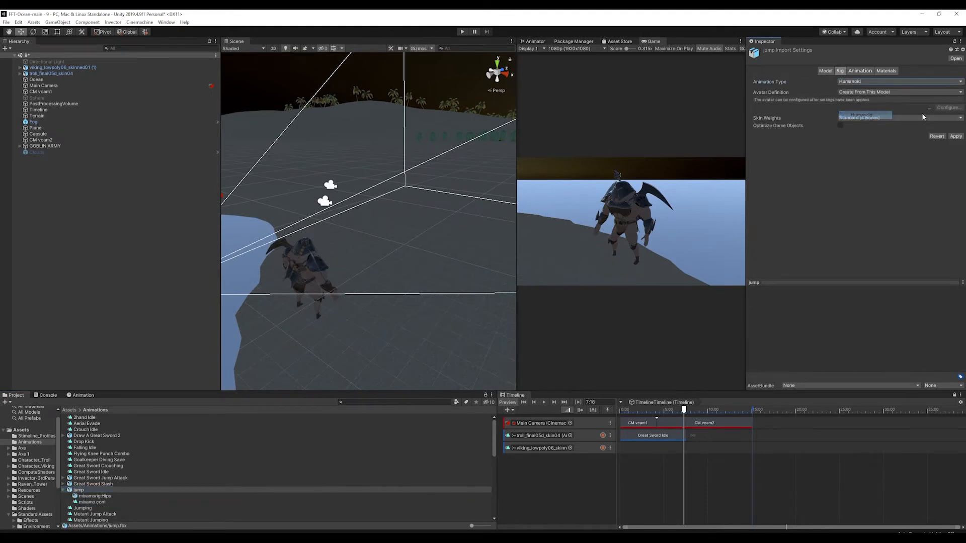
pyautogui.click(955, 129)
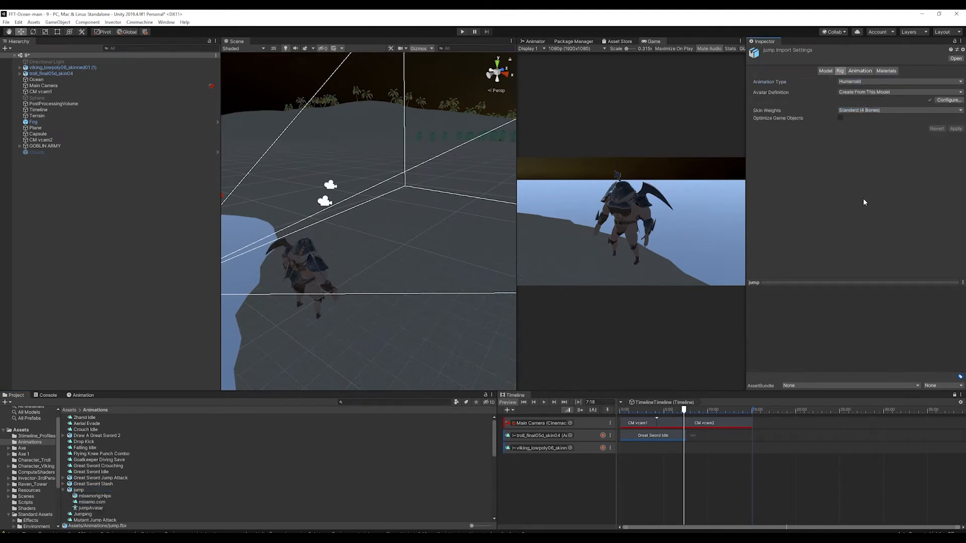
# Examine the jump model's avatar and preview its mixamo.com animation clip
pyautogui.click(84, 509)
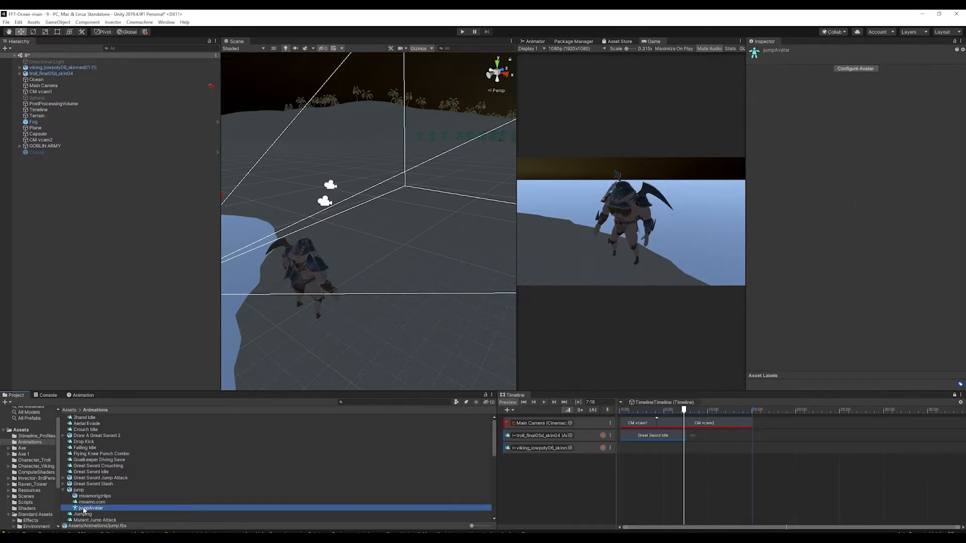
pyautogui.click(89, 503)
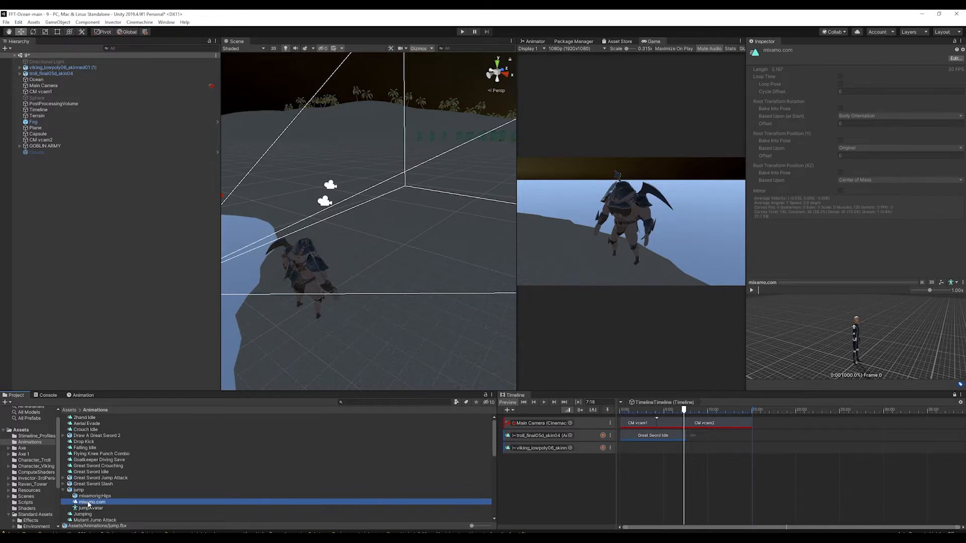
pyautogui.click(759, 292)
pyautogui.click(752, 290)
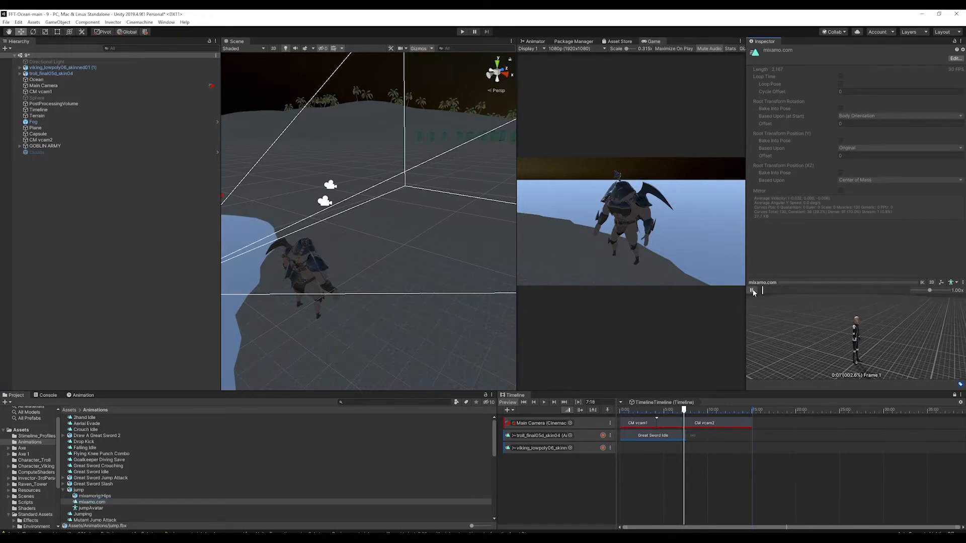
# Duplicate the jump model's mixamo.com animation clip and rename the copy "jump in place"
pyautogui.click(87, 502)
pyautogui.hotkey('ctrl', 'd')
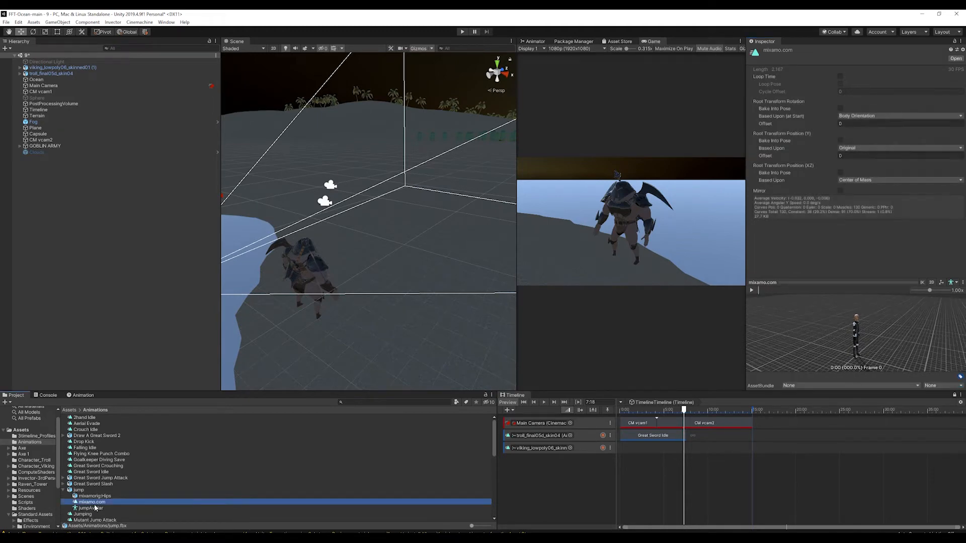
pyautogui.click(82, 469)
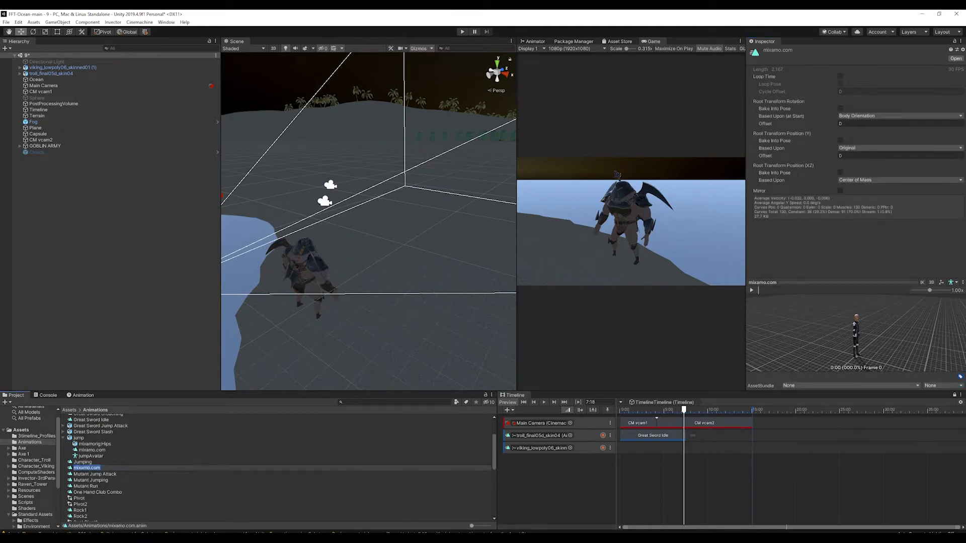
pyautogui.press('BackSpace')
pyautogui.write('jump in place')
pyautogui.press('Return')
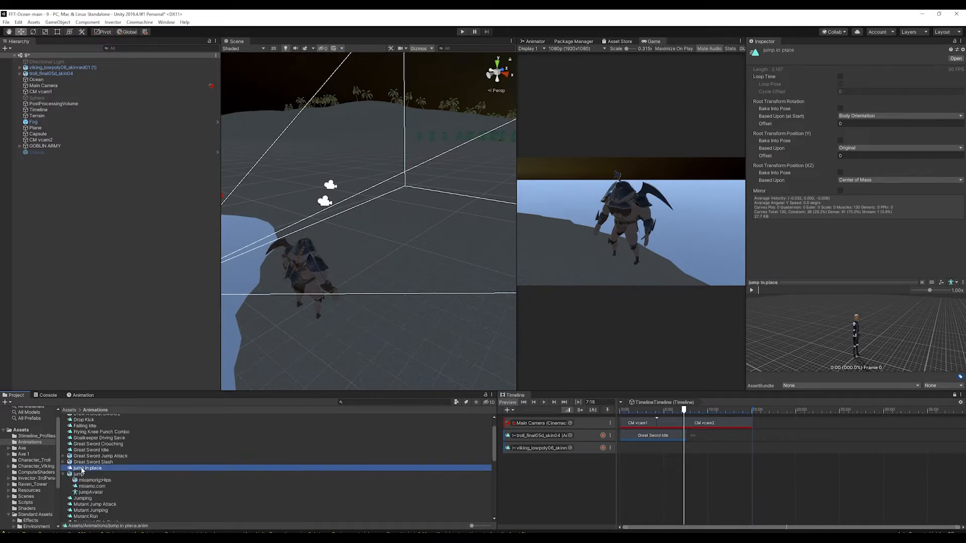
# Add the jump in place clip at the start of the viking's timeline track and scrub to frame 0:34
pyautogui.moveTo(318, 441); pyautogui.dragTo(630, 449)
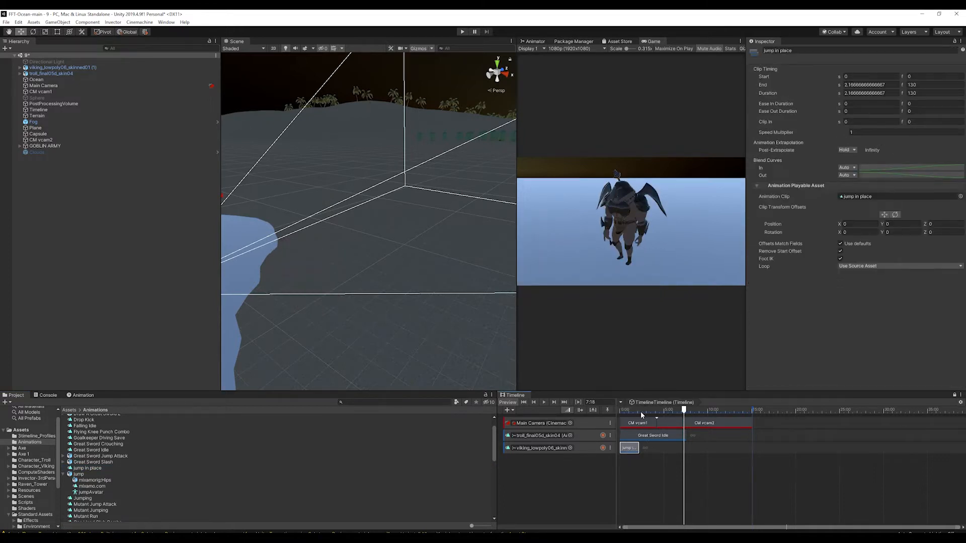
pyautogui.click(625, 411)
pyautogui.moveTo(625, 411)
pyautogui.mouseDown()
pyautogui.moveTo(640, 410)
pyautogui.moveTo(625, 412)
pyautogui.mouseUp()
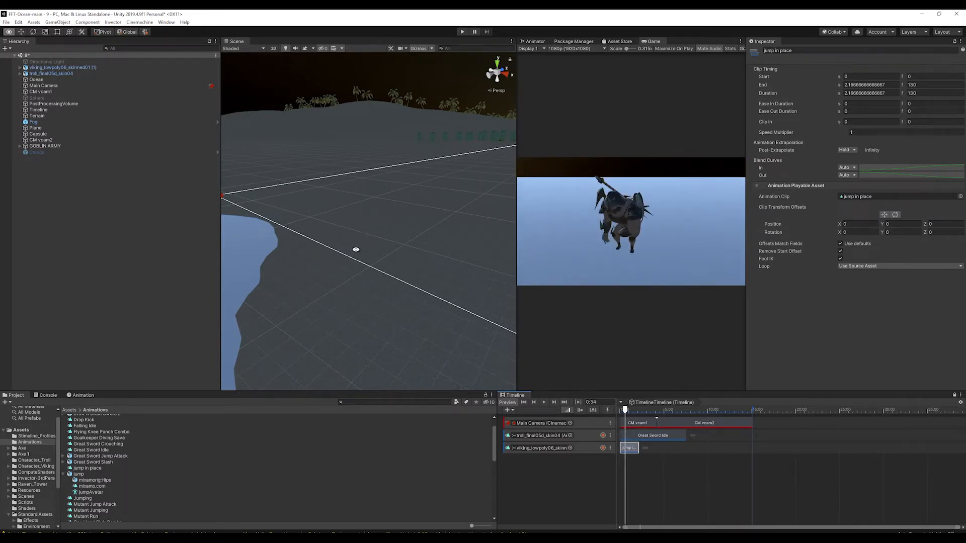
# Offset the jump in place clip's position along Z to about 30.24, bringing the viking from the sea onto the shore
pyautogui.click(58, 67)
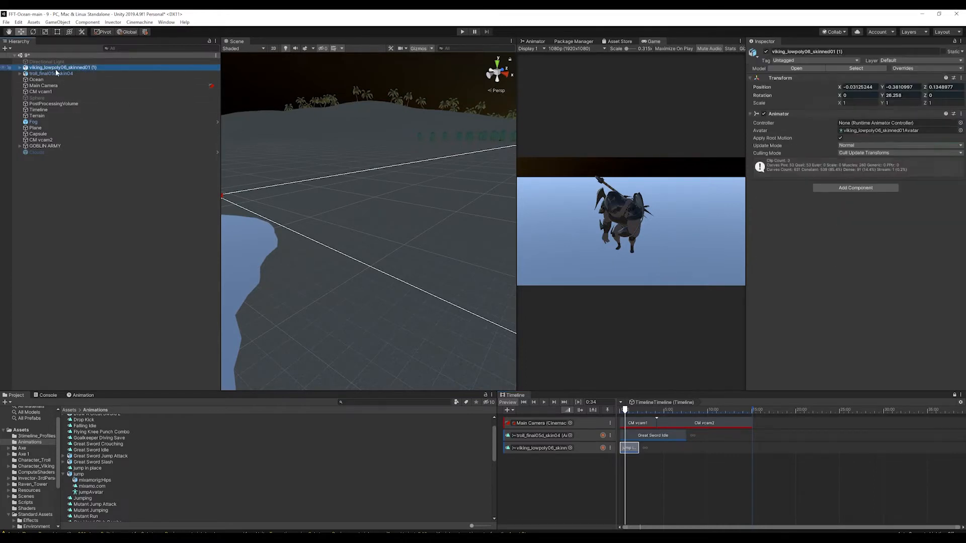
pyautogui.press('f')
pyautogui.keyDown('alt'); pyautogui.moveTo(453, 272); pyautogui.dragTo(367, 253); pyautogui.keyUp('alt')
pyautogui.scroll(-10, 367, 253)
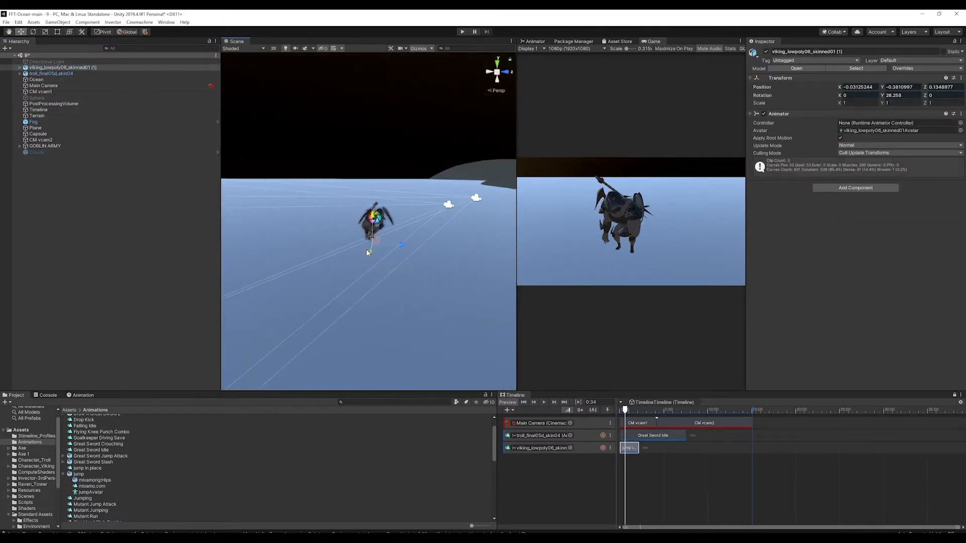
pyautogui.click(628, 447)
pyautogui.click(884, 215)
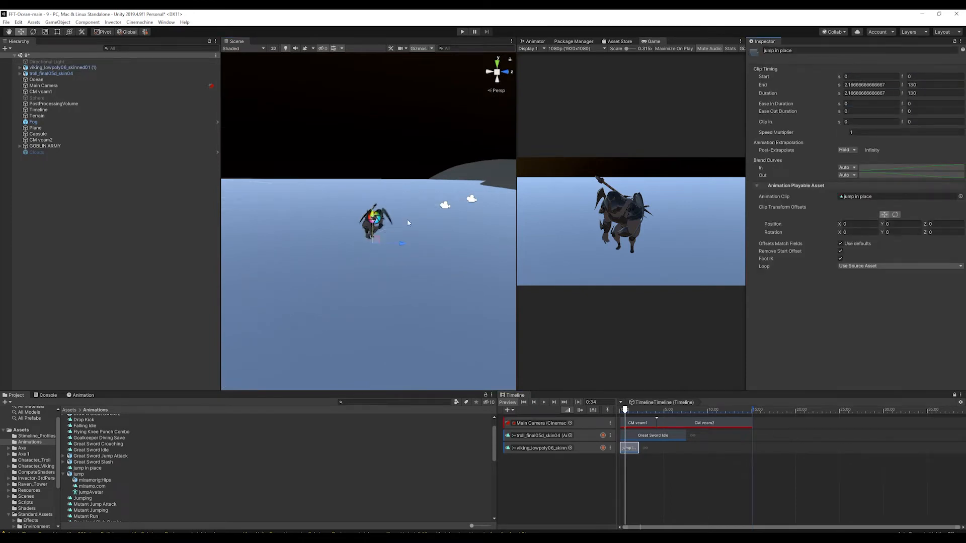
pyautogui.moveTo(396, 231); pyautogui.dragTo(503, 244)
pyautogui.moveTo(500, 244); pyautogui.dragTo(376, 270, button='middle')
pyautogui.scroll(2, 372, 271)
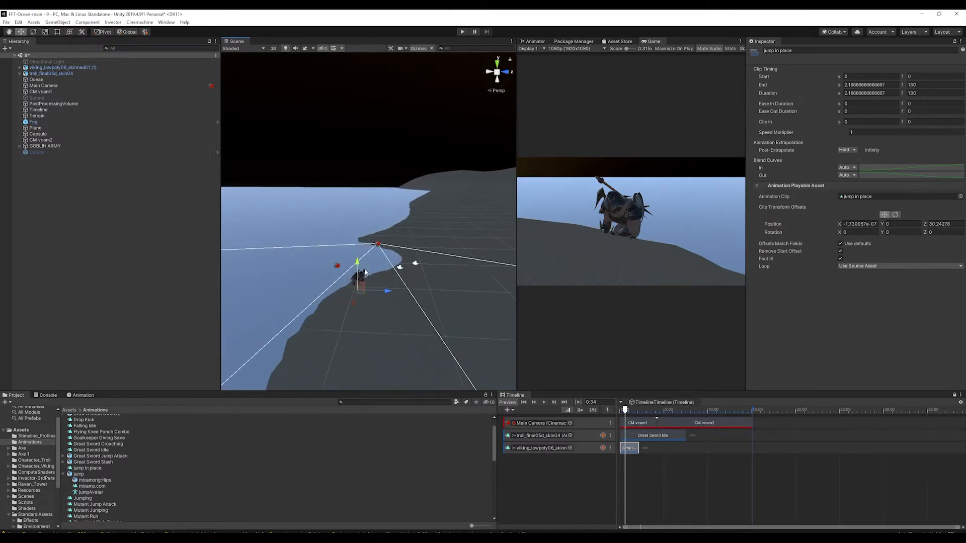
# Raise the jump clip's offset to Y about 1.38, shift it farther along Z to about 33.5, and scrub through the jump
pyautogui.moveTo(356, 262); pyautogui.dragTo(360, 258)
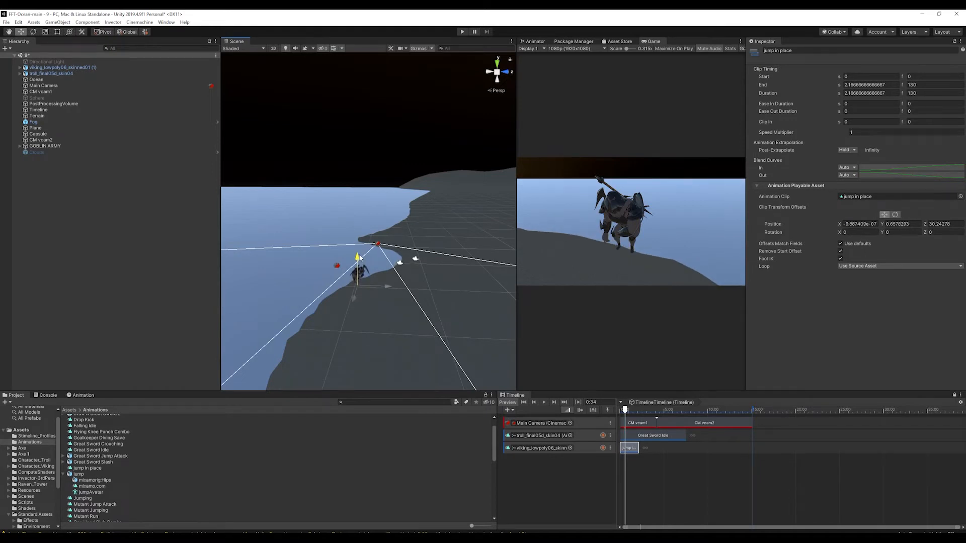
pyautogui.moveTo(388, 291); pyautogui.dragTo(411, 288)
pyautogui.moveTo(381, 259); pyautogui.dragTo(383, 259)
pyautogui.moveTo(626, 410)
pyautogui.mouseDown()
pyautogui.moveTo(642, 410)
pyautogui.moveTo(617, 410)
pyautogui.moveTo(639, 411)
pyautogui.moveTo(628, 413)
pyautogui.mouseUp()
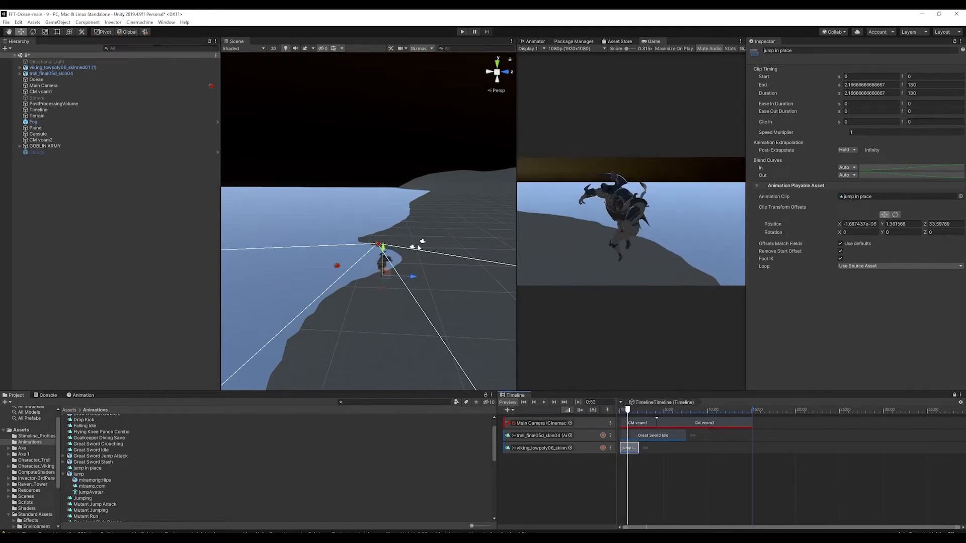
# Try to delete the persp2 camera inside the viking prefab
pyautogui.click(413, 248)
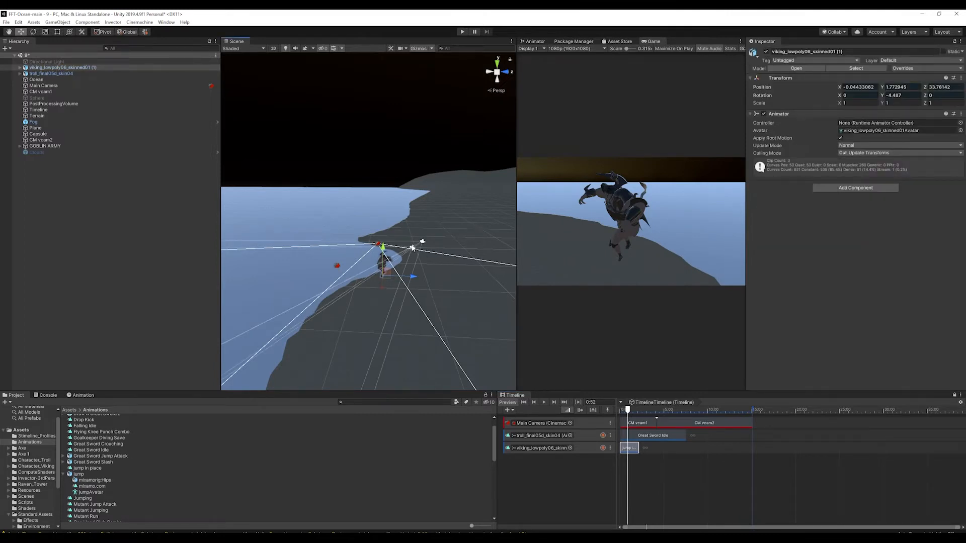
pyautogui.click(413, 248)
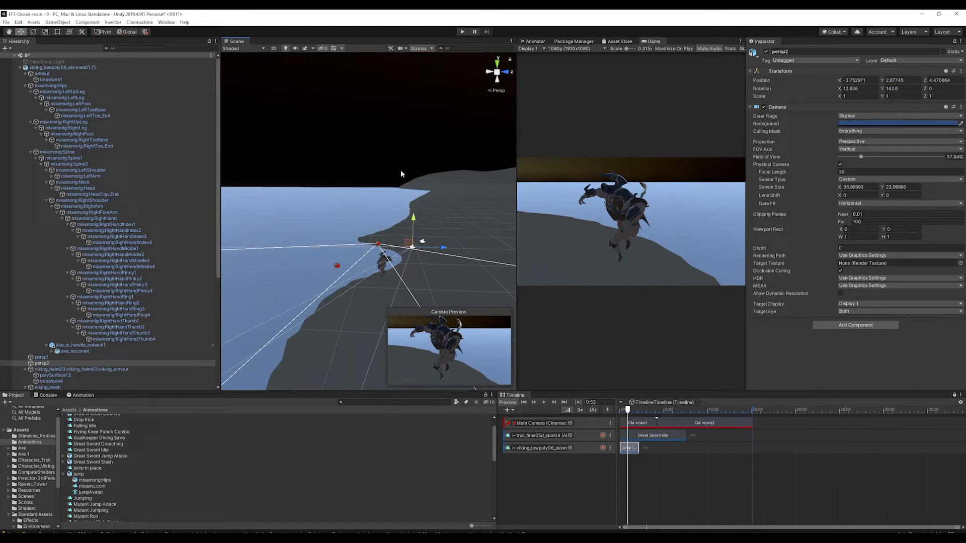
pyautogui.press('Delete')
pyautogui.click(535, 295)
# Unpack the viking prefab completely and delete its persp1 and persp2 cameras
pyautogui.click(68, 68)
pyautogui.rightClick(67, 67)
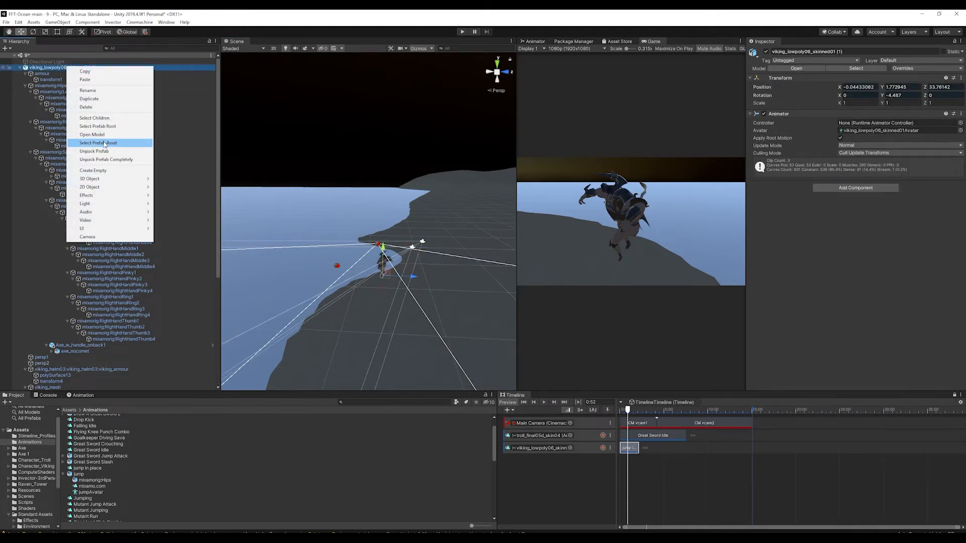
pyautogui.click(106, 159)
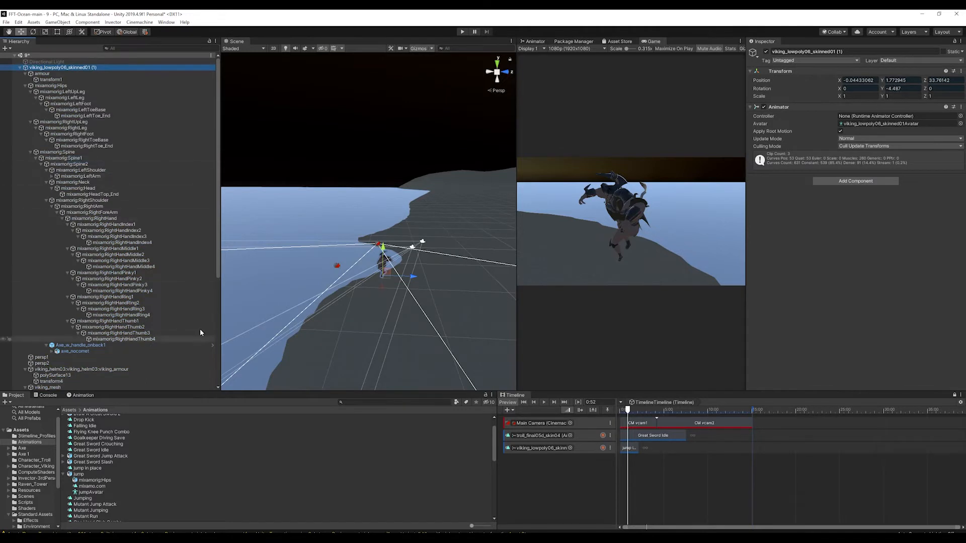
pyautogui.click(422, 242)
pyautogui.press('Delete')
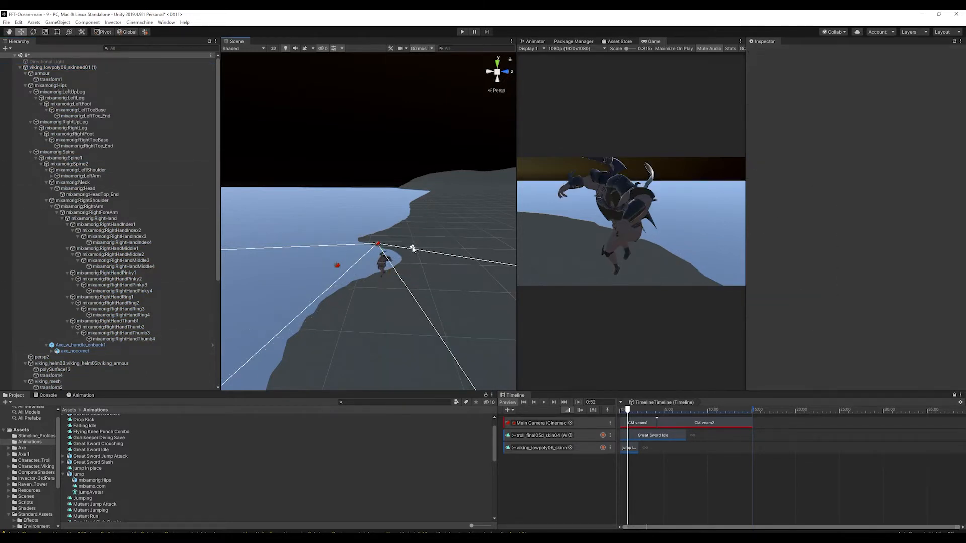
pyautogui.click(412, 248)
pyautogui.press('Delete')
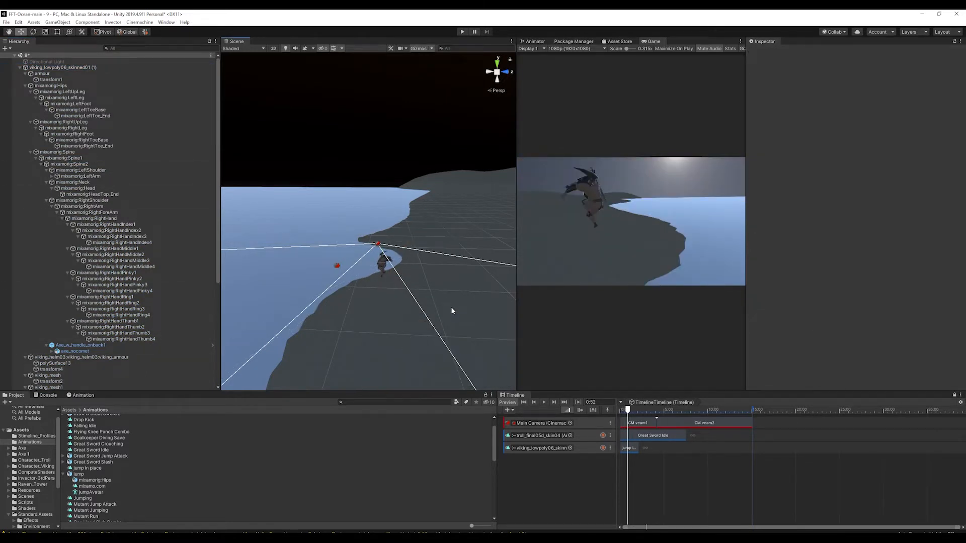
# Return the timeline playhead to 0:00 and collapse the viking's helmet and spine branches in the hierarchy
pyautogui.moveTo(628, 415); pyautogui.dragTo(621, 411)
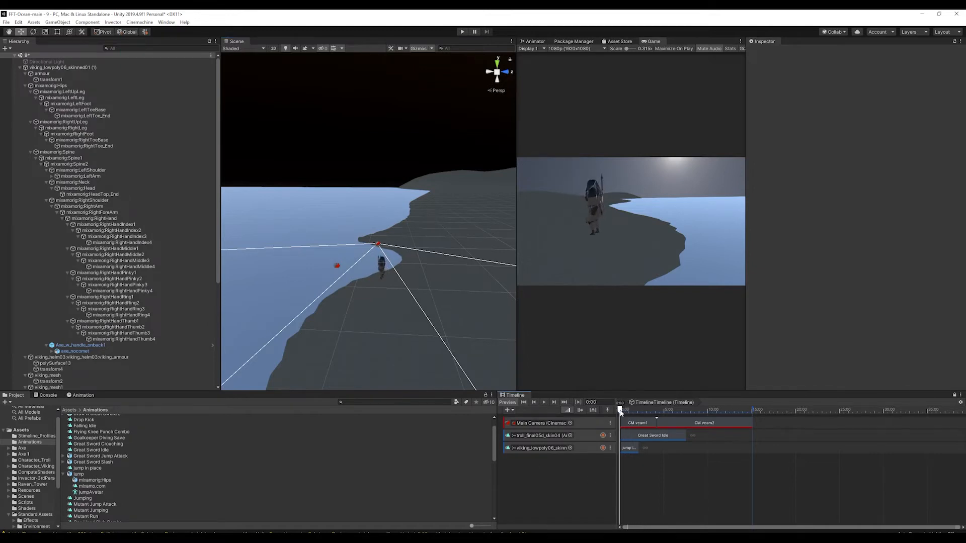
pyautogui.click(381, 265)
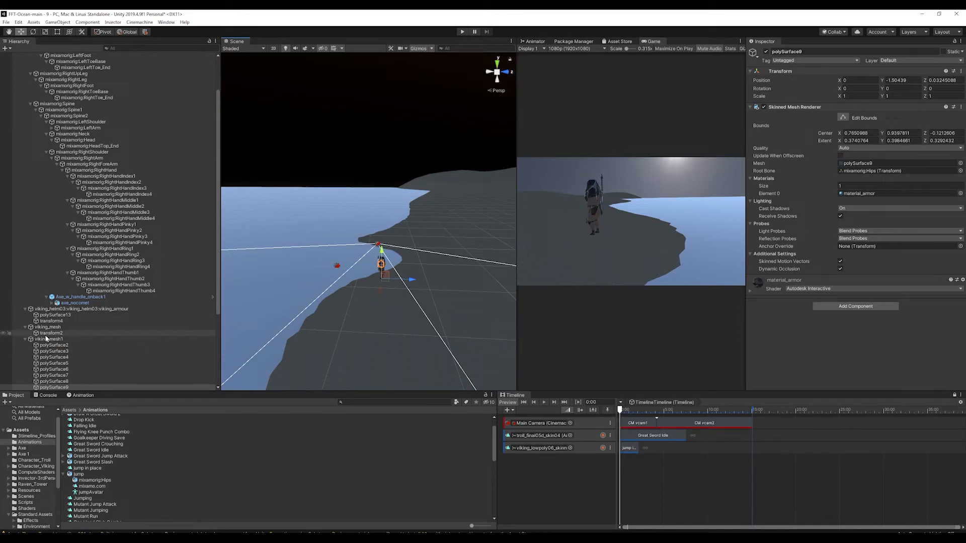
pyautogui.click(26, 310)
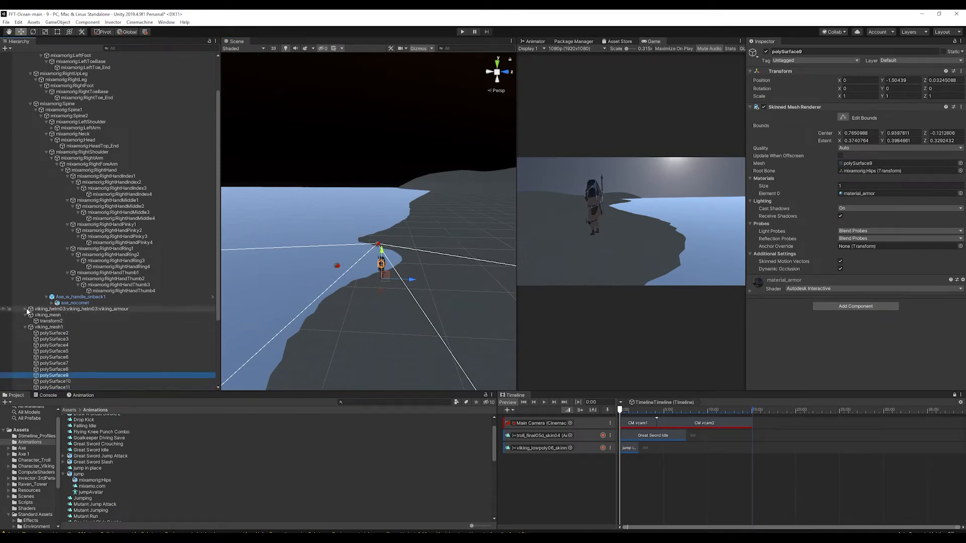
pyautogui.click(30, 104)
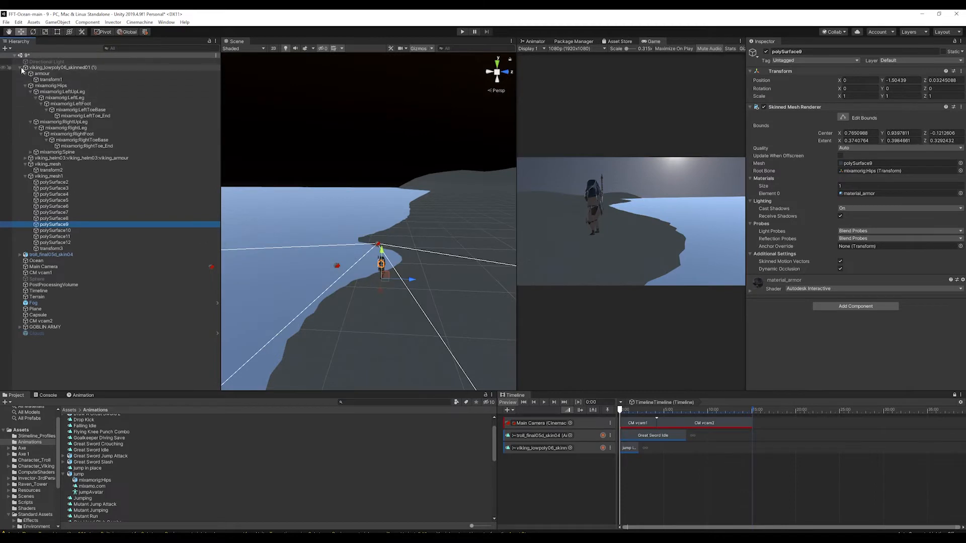
# Adjust the jump in place clip's position offset to Y about 1.05 and Z about 32.43
pyautogui.click(39, 68)
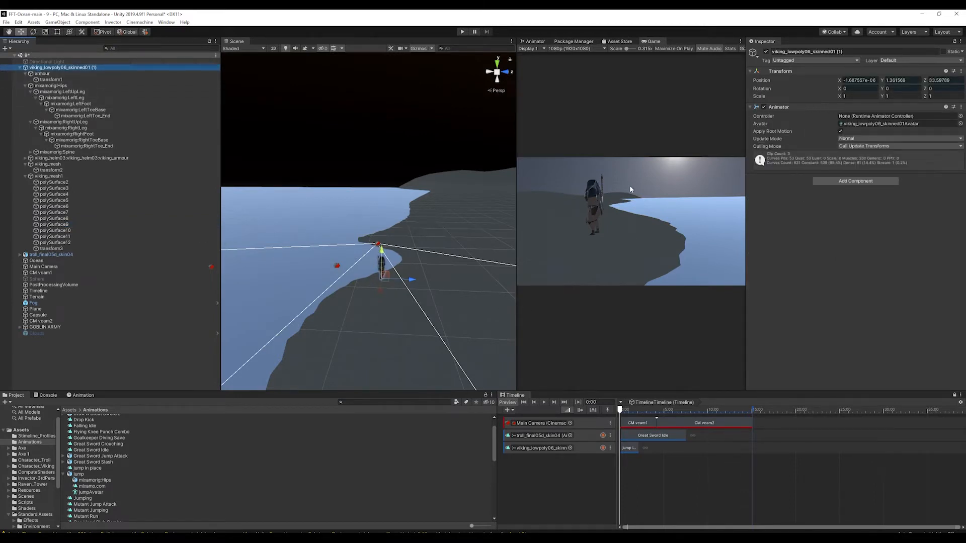
pyautogui.click(629, 449)
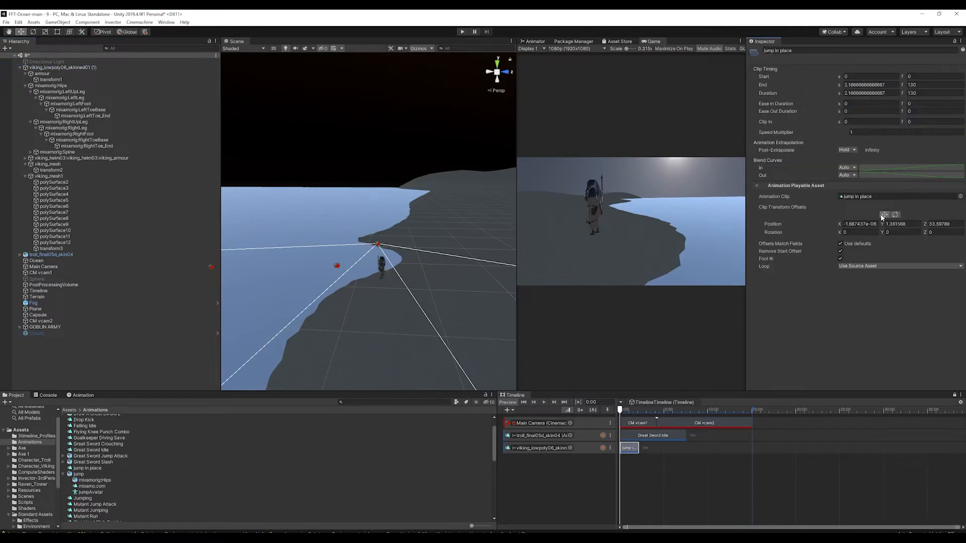
pyautogui.moveTo(382, 252); pyautogui.dragTo(383, 253)
pyautogui.moveTo(413, 280); pyautogui.dragTo(403, 280)
pyautogui.moveTo(373, 250); pyautogui.dragTo(374, 255)
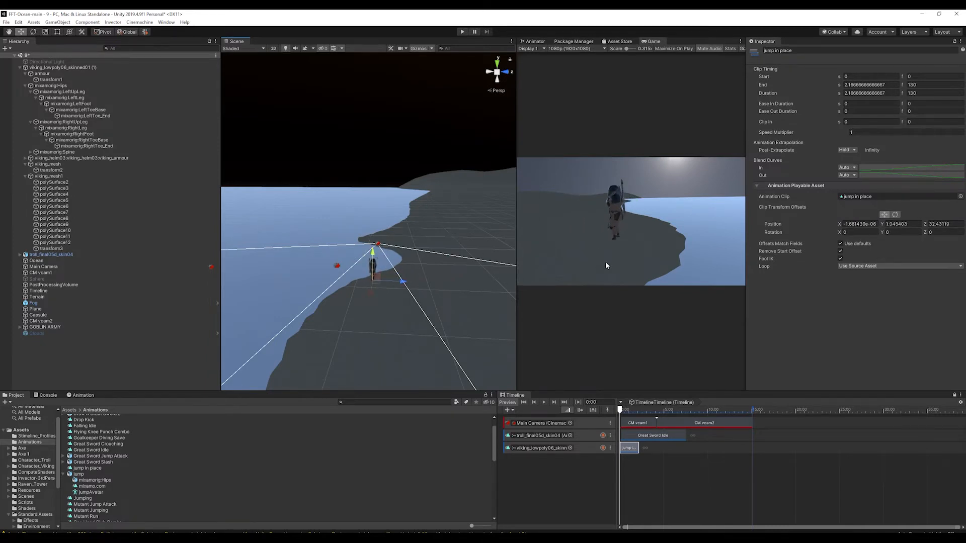
# Select the terrain and activate its Raise or Lower Terrain painting mode
pyautogui.click(485, 295)
pyautogui.scroll(-3, 463, 311)
pyautogui.scroll(2, 467, 315)
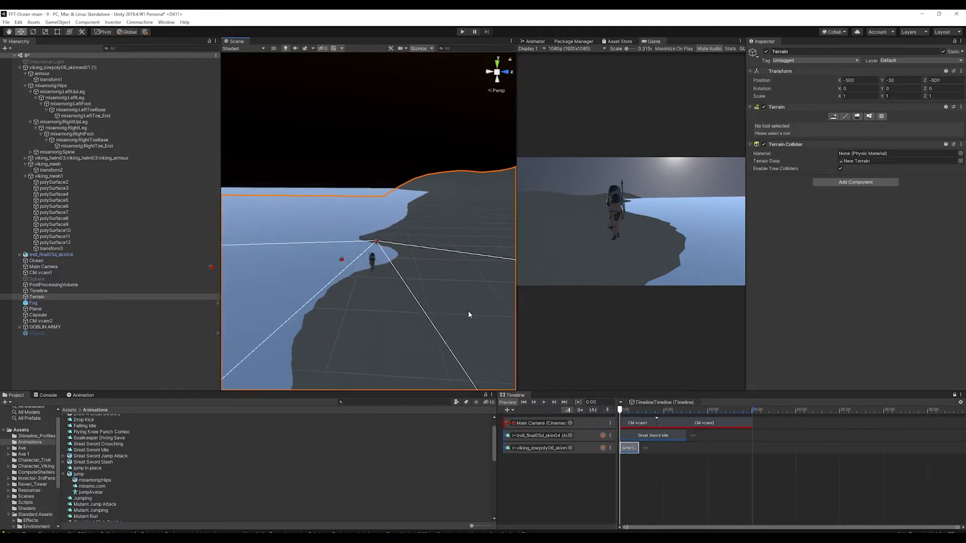
pyautogui.click(879, 118)
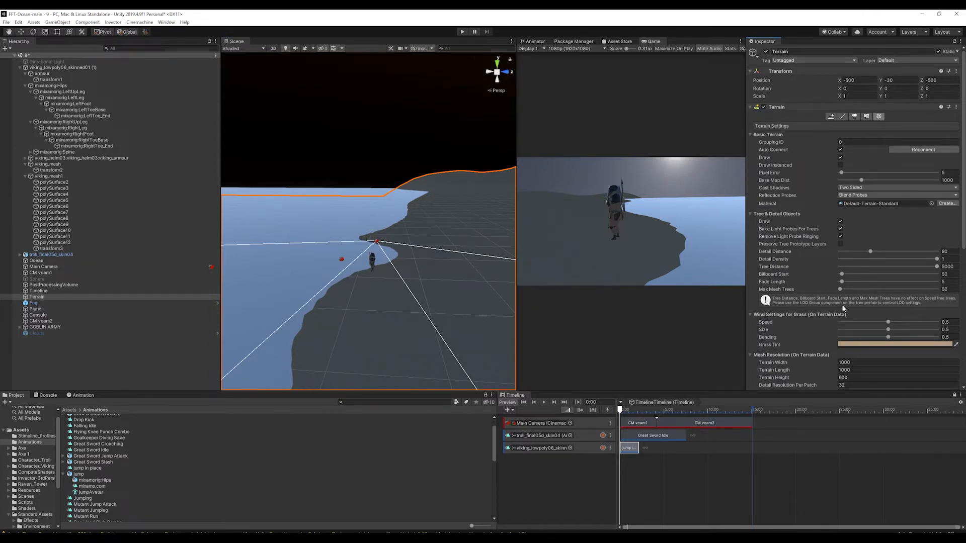
pyautogui.moveTo(394, 263); pyautogui.dragTo(369, 276, button='right')
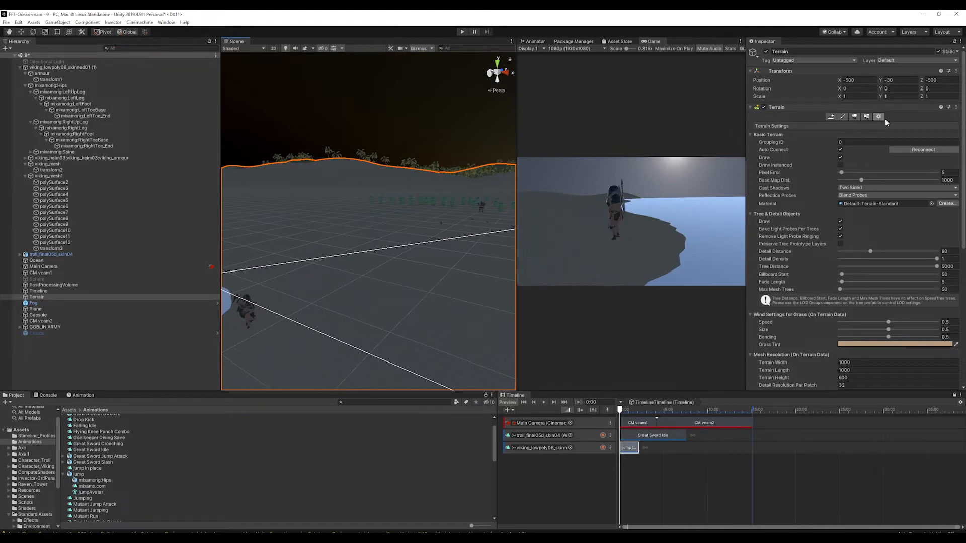
pyautogui.click(844, 117)
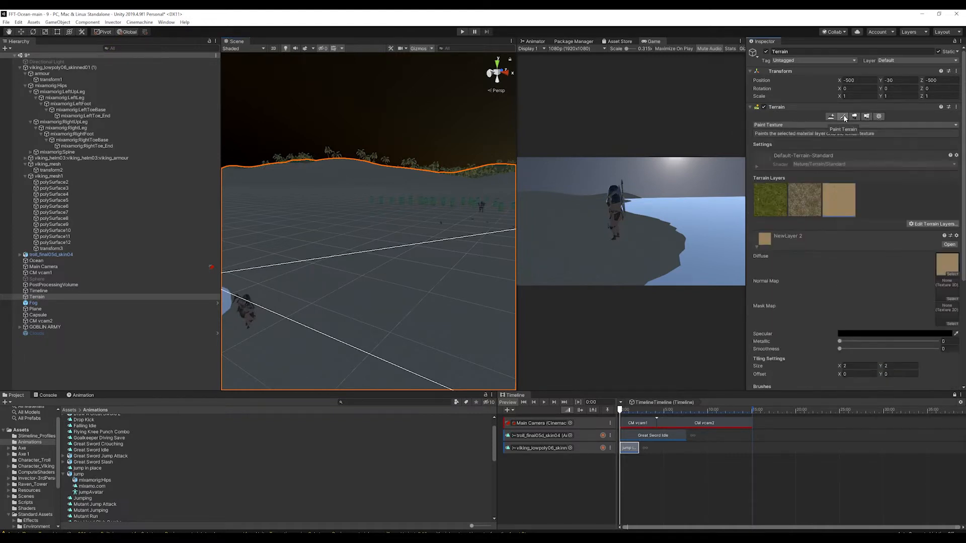
pyautogui.click(802, 126)
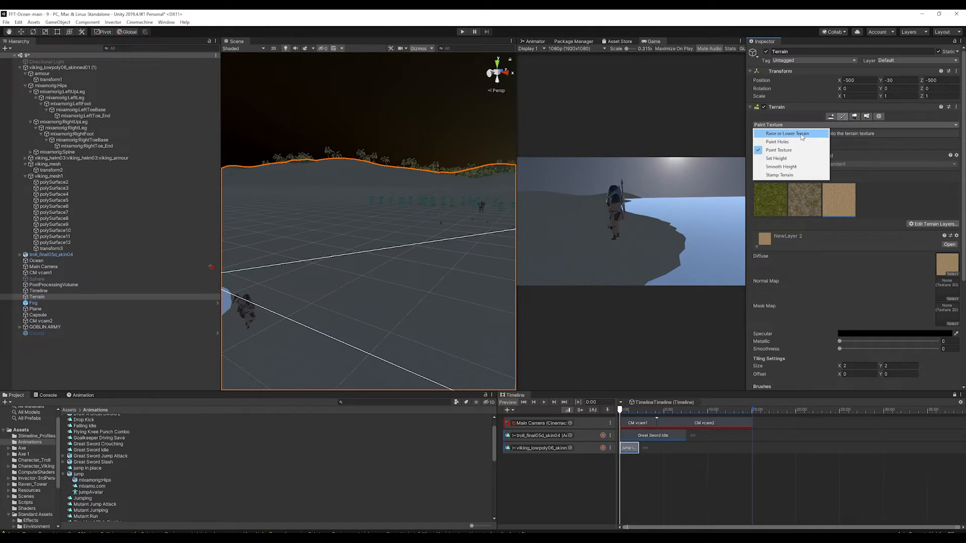
pyautogui.click(802, 134)
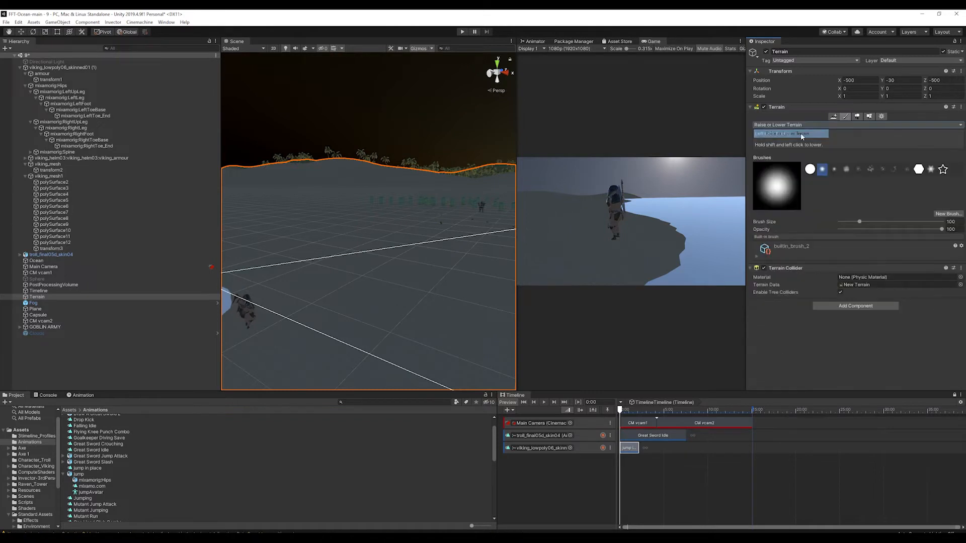
# Try raising the ground near the viking with builtin_brush_3, undo the hill, and choose builtin_brush_2 again
pyautogui.click(834, 169)
pyautogui.click(337, 264)
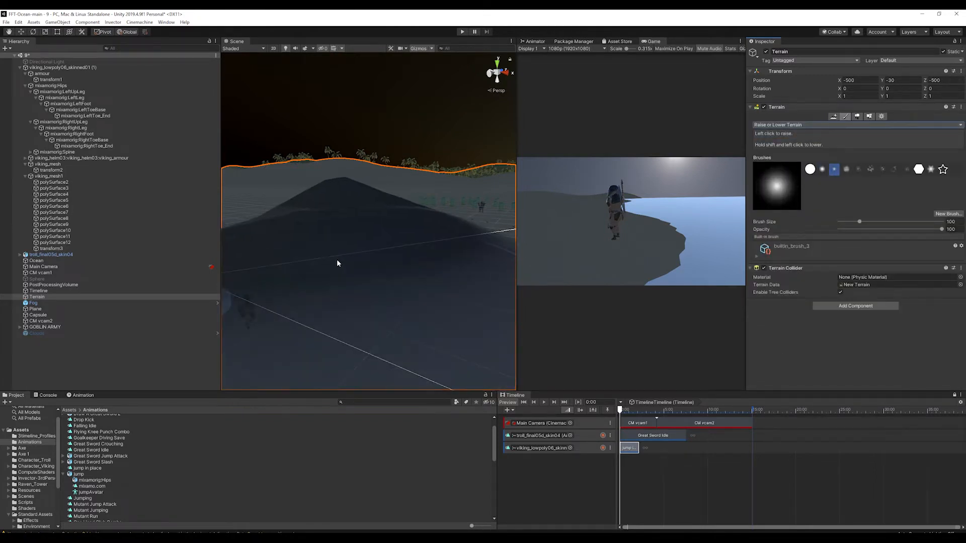
pyautogui.hotkey('ctrl', 'z')
pyautogui.click(823, 170)
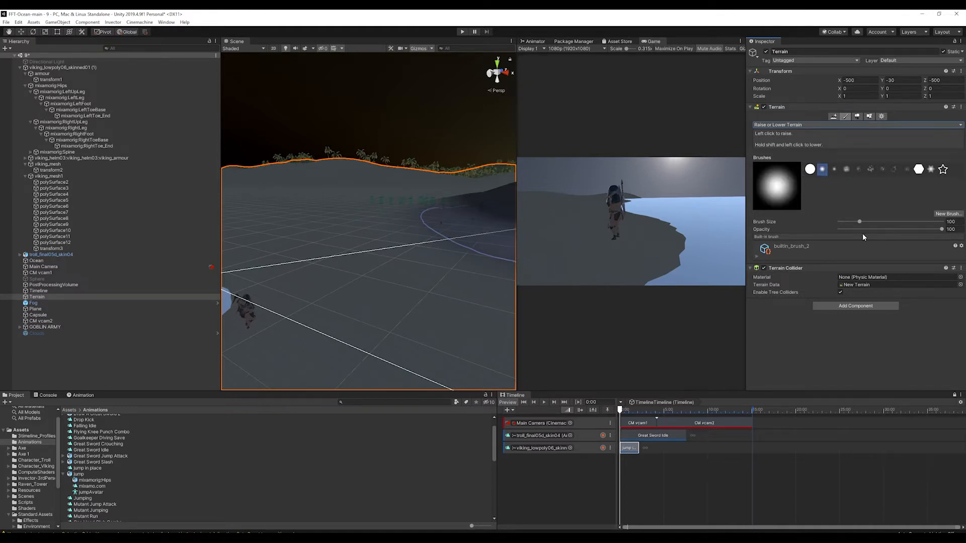
# Switch terrain painting to Set Height with height 0 and try it on the ground beside the viking
pyautogui.click(789, 126)
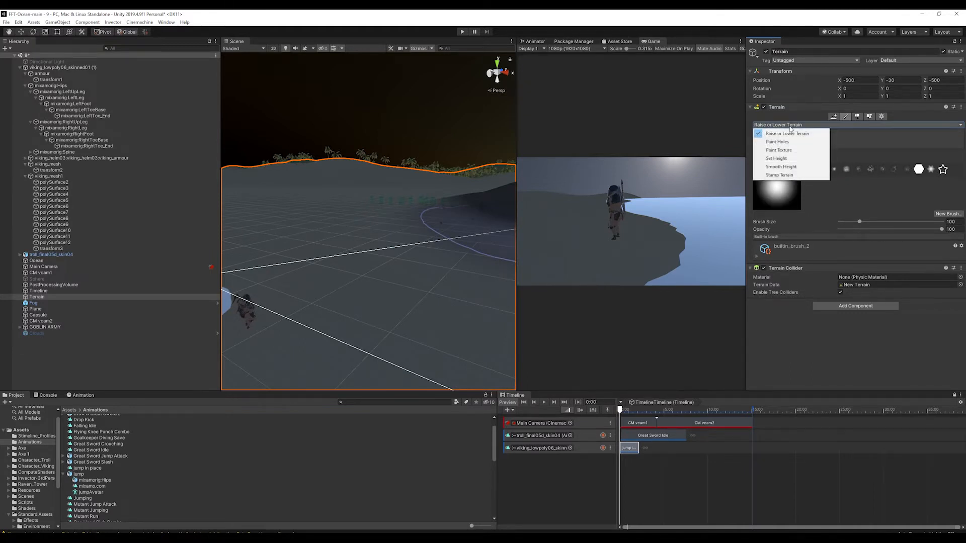
pyautogui.click(802, 158)
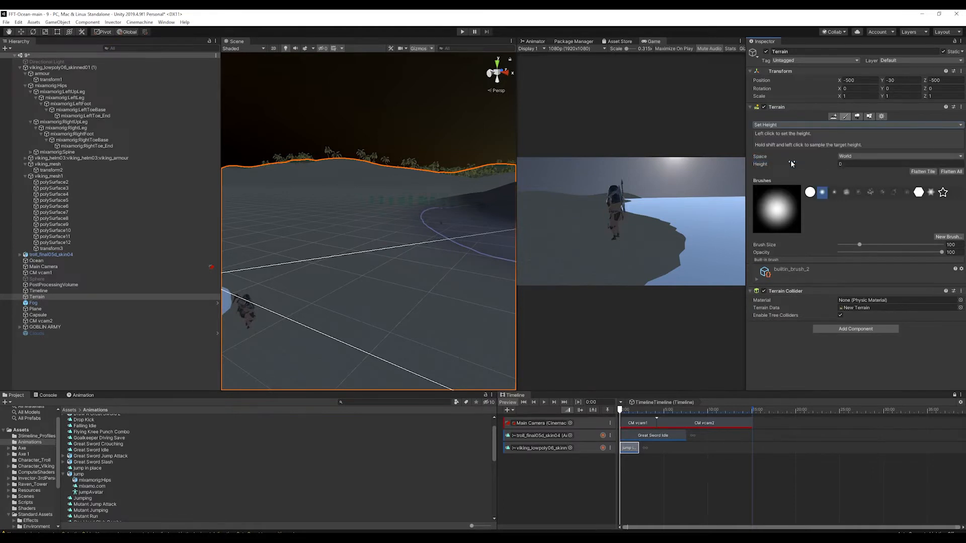
pyautogui.moveTo(381, 230)
pyautogui.mouseDown()
pyautogui.moveTo(317, 244)
pyautogui.moveTo(327, 245)
pyautogui.mouseUp()
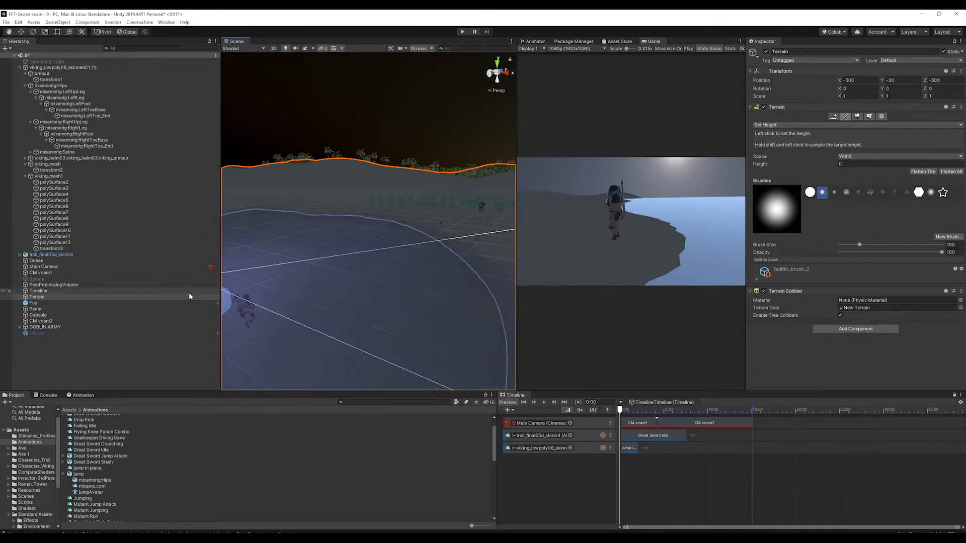
# Look up the viking's Z position, and try painting the ground near it with the terrain's Set Height value at 32
pyautogui.click(50, 67)
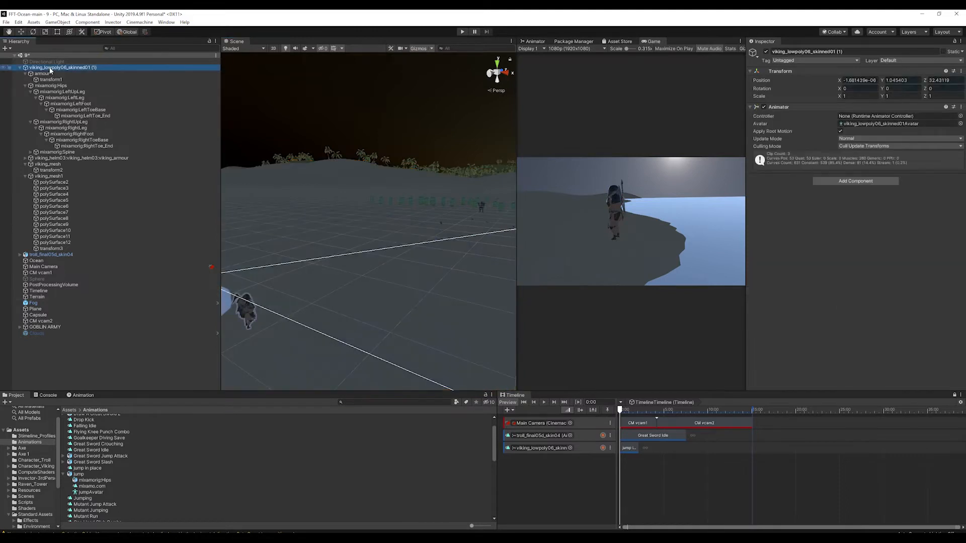
pyautogui.click(944, 81)
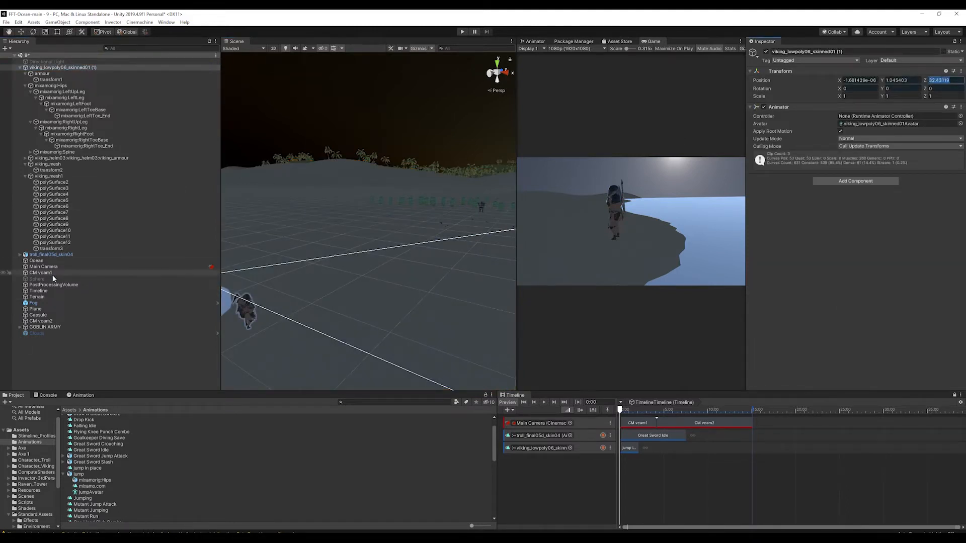
pyautogui.click(46, 296)
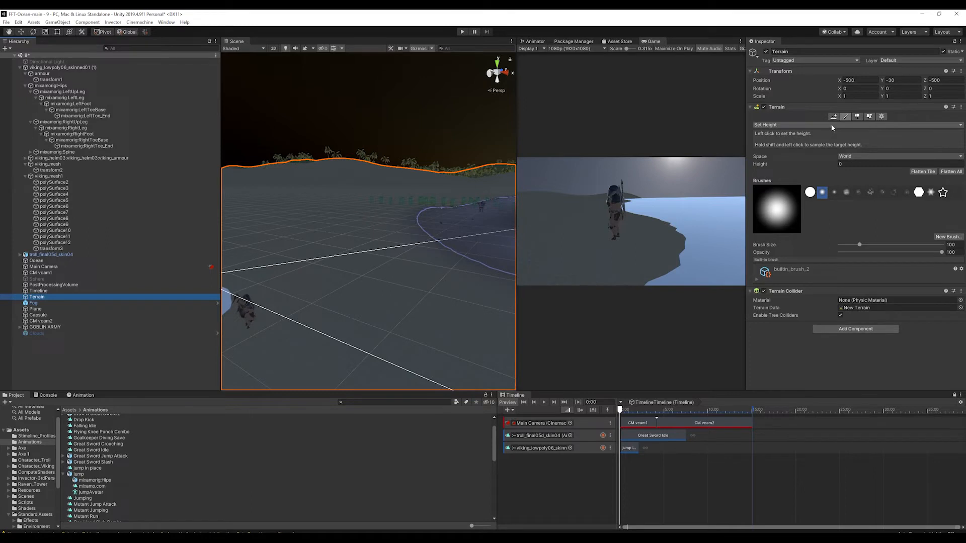
pyautogui.click(847, 164)
pyautogui.press('BackSpace')
pyautogui.write('32')
pyautogui.press('Tab')
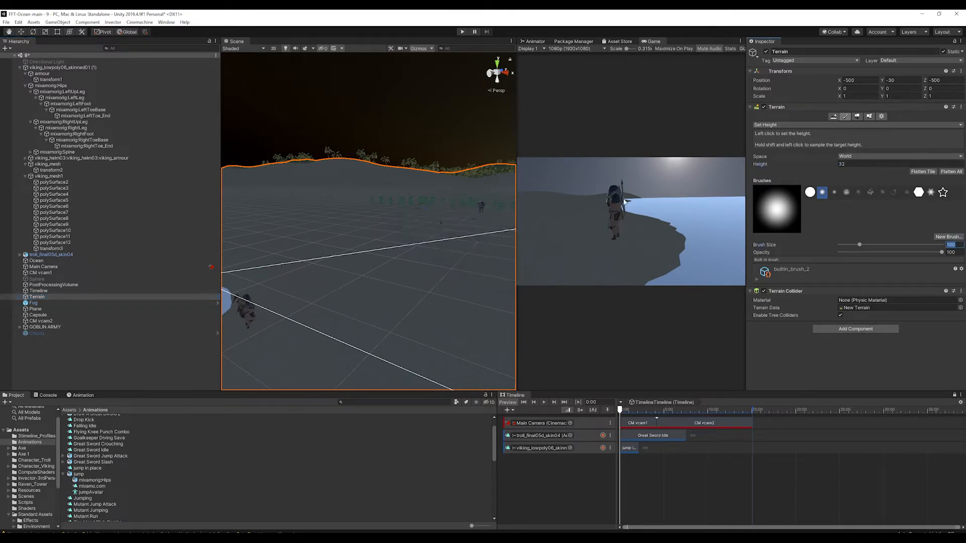
pyautogui.click(301, 245)
pyautogui.scroll(-3, 424, 302)
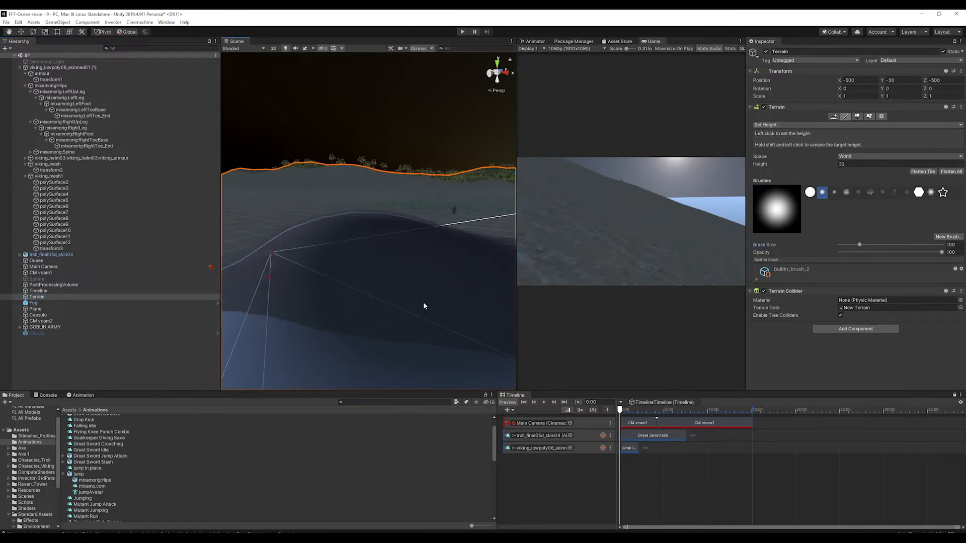
pyautogui.moveTo(408, 289); pyautogui.dragTo(397, 250, button='right')
pyautogui.moveTo(413, 260)
pyautogui.mouseDown()
pyautogui.moveTo(453, 264)
pyautogui.moveTo(440, 295)
pyautogui.mouseUp()
# Switch terrain painting to Smooth Height and smooth the jagged shoreline around the viking
pyautogui.click(812, 125)
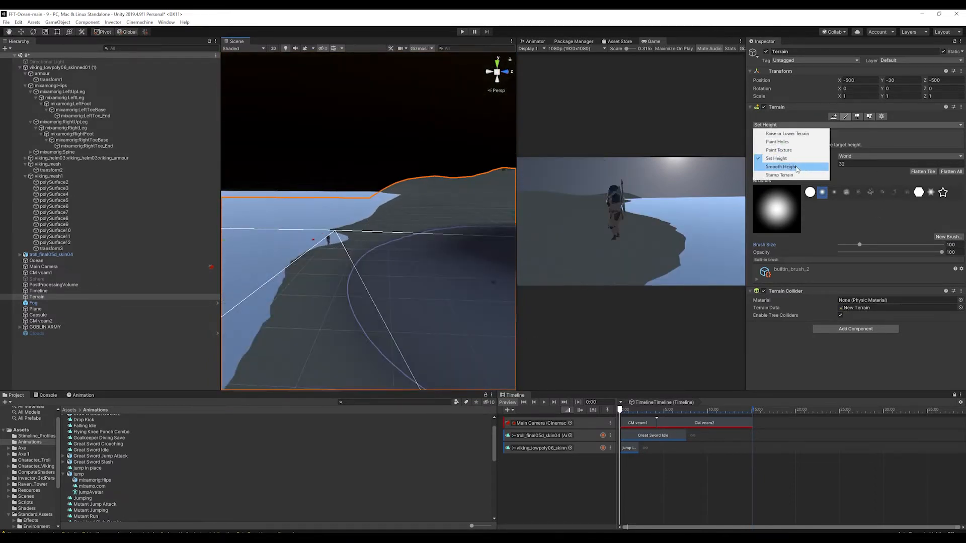
pyautogui.click(781, 166)
pyautogui.moveTo(416, 251); pyautogui.dragTo(684, 276, button='right')
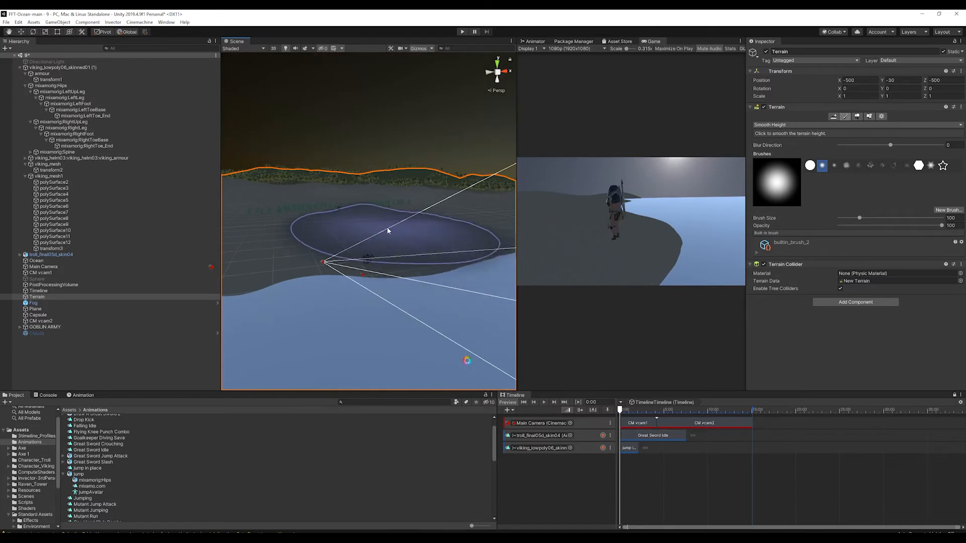
pyautogui.keyDown('alt'); pyautogui.moveTo(476, 221); pyautogui.dragTo(304, 195); pyautogui.keyUp('alt')
pyautogui.moveTo(395, 236)
pyautogui.mouseDown()
pyautogui.moveTo(354, 275)
pyautogui.moveTo(317, 242)
pyautogui.moveTo(317, 252)
pyautogui.mouseUp()
pyautogui.moveTo(363, 285)
pyautogui.mouseDown()
pyautogui.moveTo(391, 278)
pyautogui.moveTo(384, 274)
pyautogui.moveTo(406, 302)
pyautogui.moveTo(485, 363)
pyautogui.moveTo(808, 327)
pyautogui.moveTo(799, 325)
pyautogui.mouseUp()
pyautogui.keyDown('alt'); pyautogui.moveTo(413, 257); pyautogui.dragTo(799, 174); pyautogui.keyUp('alt')
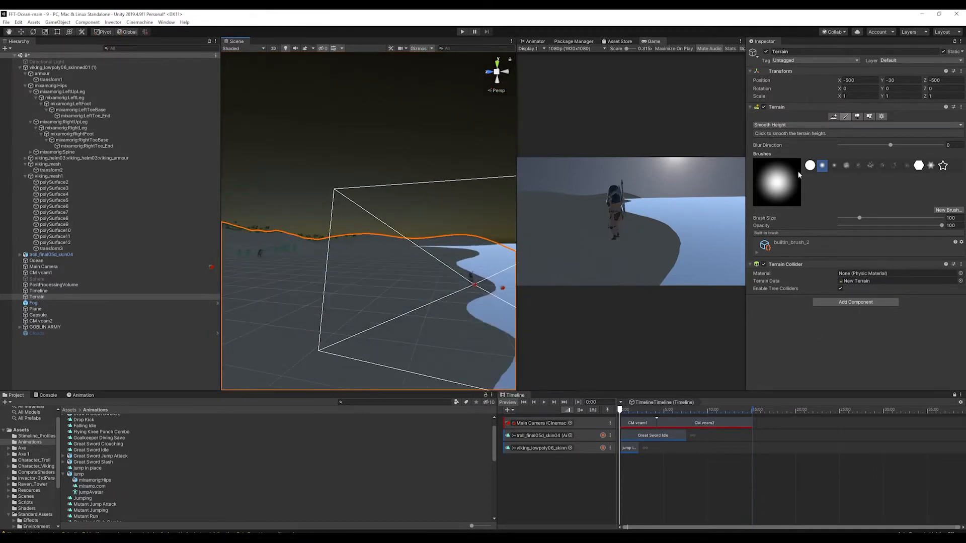
# Switch to Raise or Lower Terrain with opacity 0.2 and slightly raise the shore around the viking
pyautogui.click(813, 126)
pyautogui.click(814, 134)
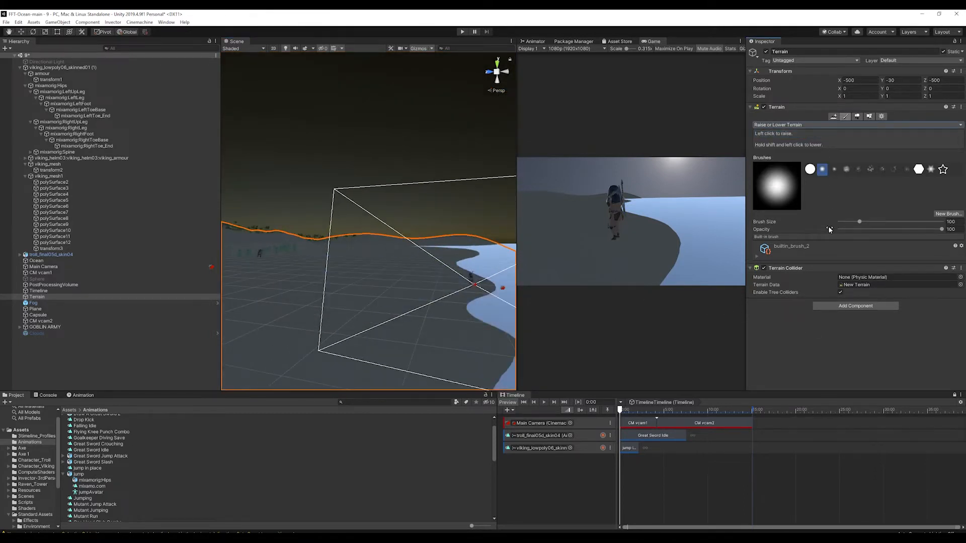
pyautogui.moveTo(844, 229); pyautogui.dragTo(841, 230)
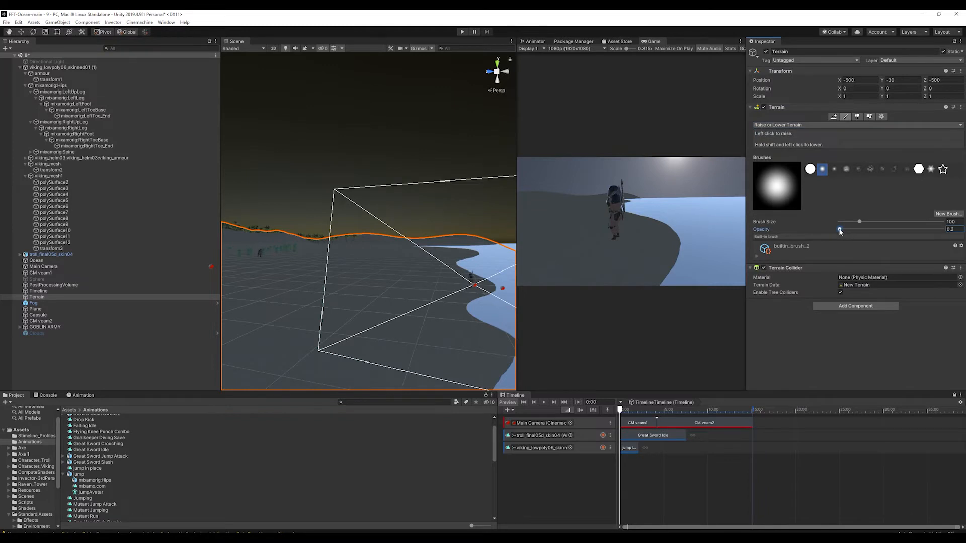
pyautogui.keyDown('alt'); pyautogui.moveTo(398, 228); pyautogui.dragTo(367, 235, button='middle'); pyautogui.keyUp('alt')
pyautogui.keyDown('alt'); pyautogui.moveTo(412, 277); pyautogui.dragTo(418, 300); pyautogui.keyUp('alt')
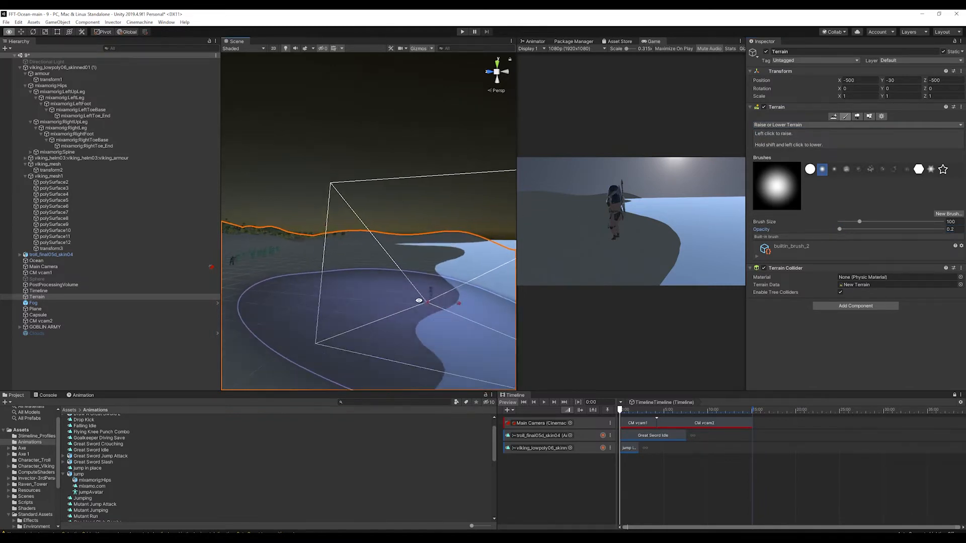
pyautogui.click(492, 307)
pyautogui.click(483, 316)
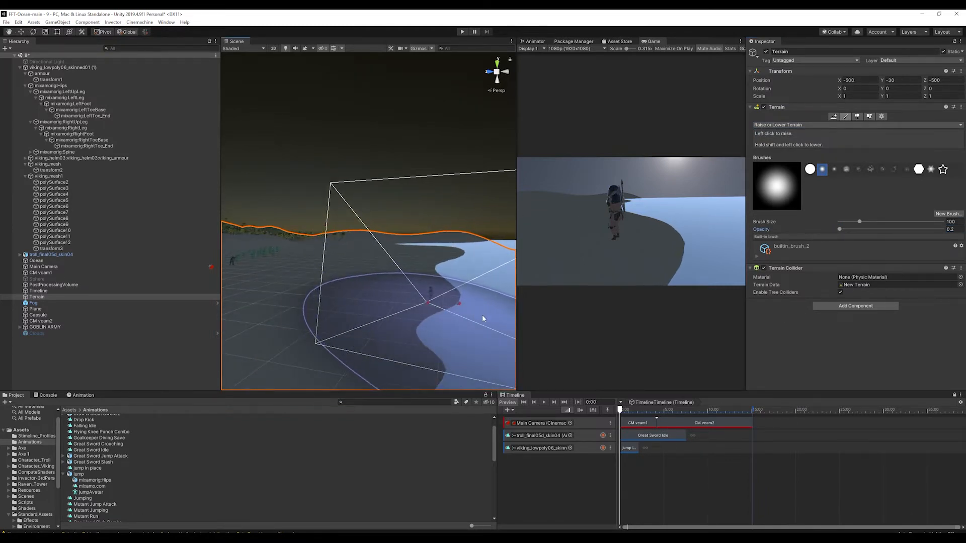
pyautogui.click(469, 321)
pyautogui.click(448, 328)
pyautogui.click(431, 288)
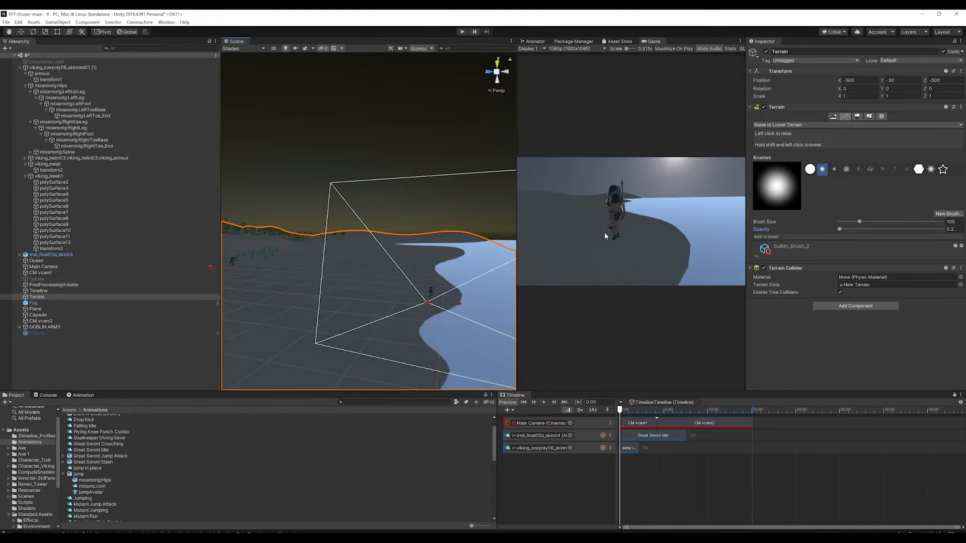
# Set the terrain brush size to 10 and inspect the ground at the viking's feet
pyautogui.click(846, 223)
pyautogui.scroll(5, 424, 315)
pyautogui.keyDown('alt'); pyautogui.moveTo(431, 317); pyautogui.dragTo(448, 308); pyautogui.keyUp('alt')
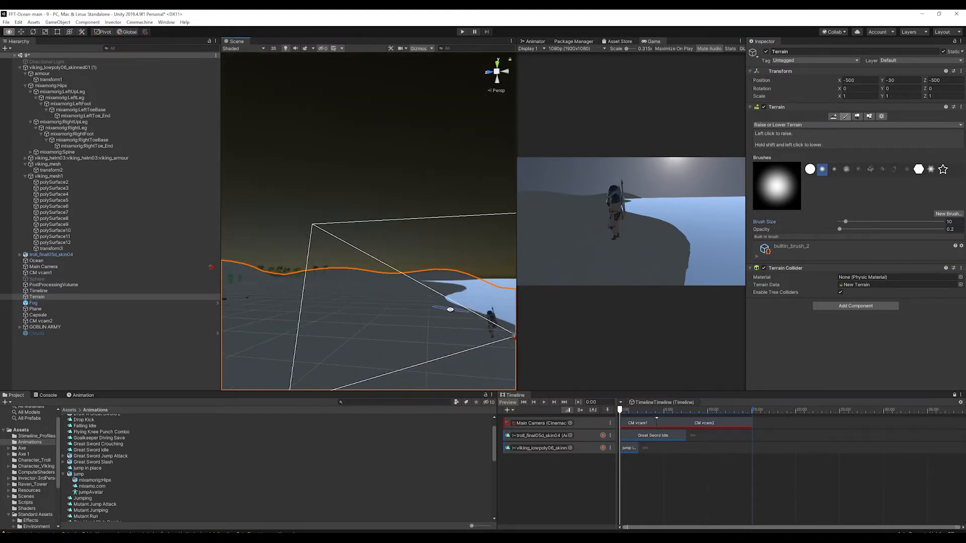
pyautogui.moveTo(449, 309); pyautogui.dragTo(382, 293, button='middle')
pyautogui.scroll(4, 381, 294)
pyautogui.keyDown('alt'); pyautogui.moveTo(380, 295); pyautogui.dragTo(302, 289); pyautogui.keyUp('alt')
pyautogui.moveTo(302, 289); pyautogui.dragTo(384, 325, button='middle')
pyautogui.scroll(2, 383, 324)
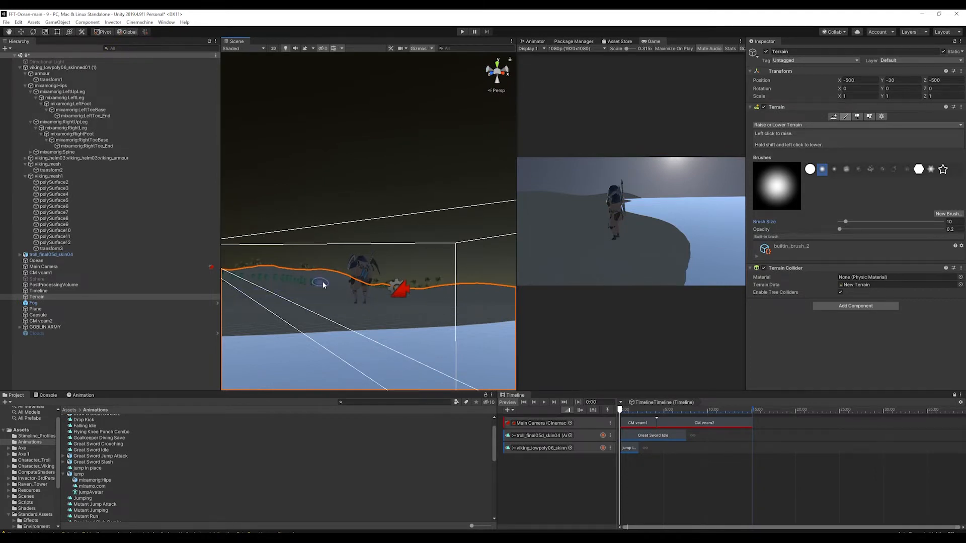
pyautogui.keyDown('alt'); pyautogui.moveTo(324, 285); pyautogui.dragTo(410, 297); pyautogui.keyUp('alt')
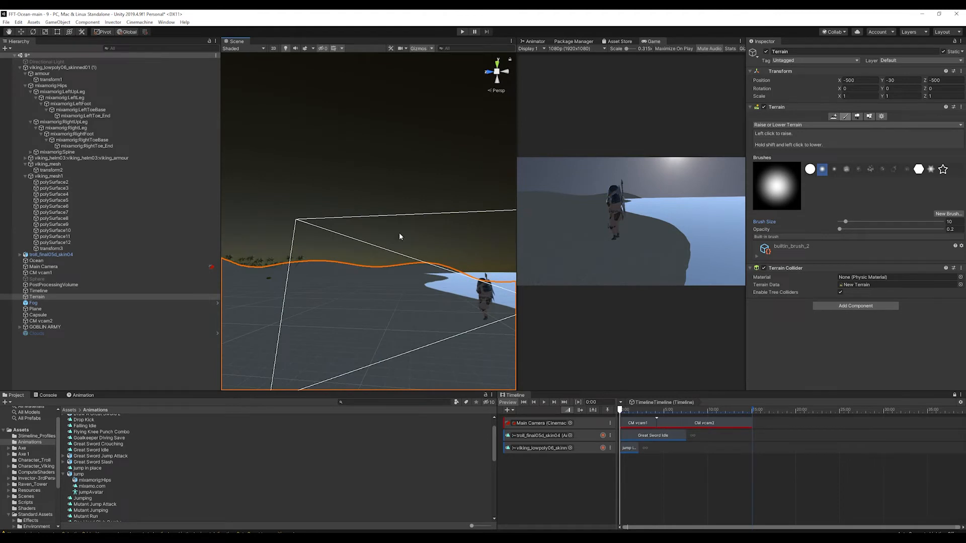
# Preview the Mutant Jump Attack animation and place it right after the jump clip on the viking's track
pyautogui.click(90, 499)
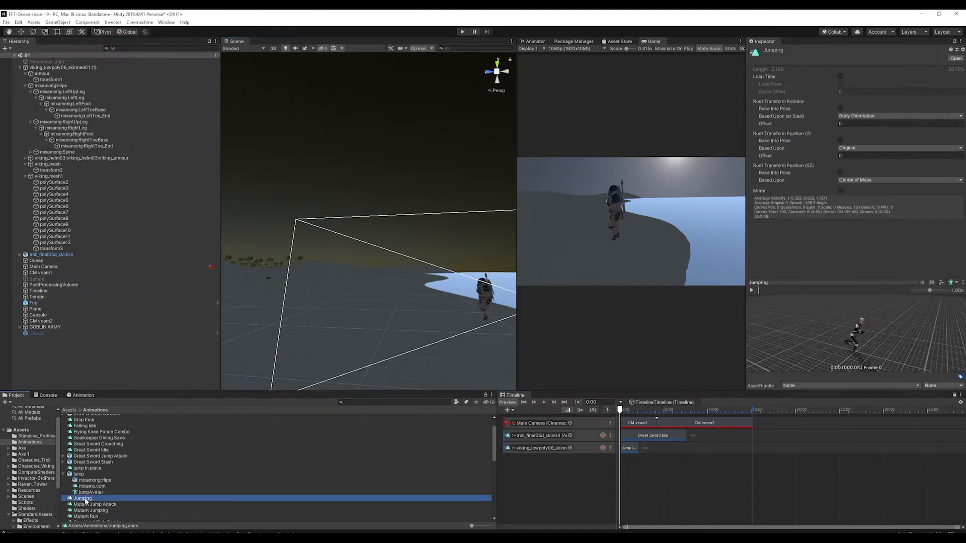
pyautogui.click(90, 504)
pyautogui.click(752, 291)
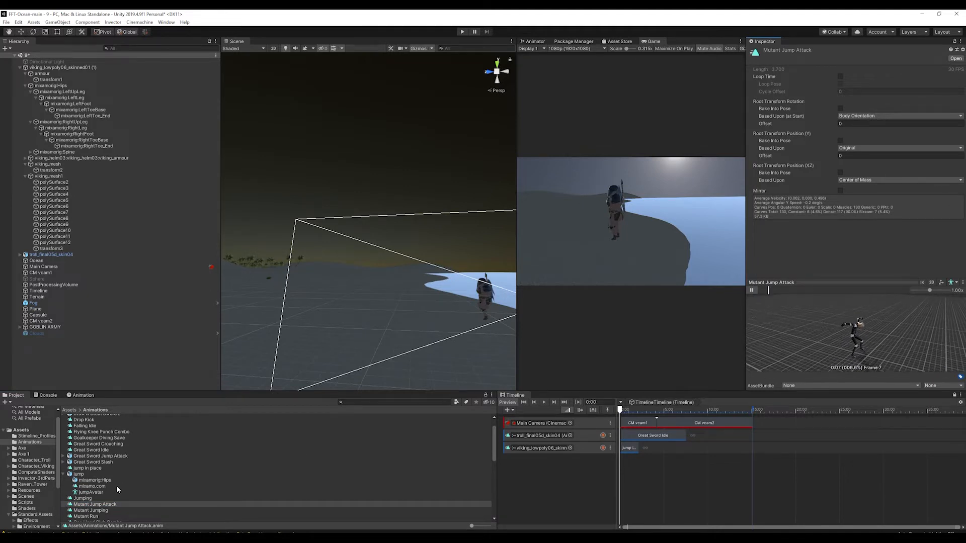
pyautogui.moveTo(95, 505); pyautogui.dragTo(654, 449)
pyautogui.moveTo(638, 411); pyautogui.dragTo(645, 411)
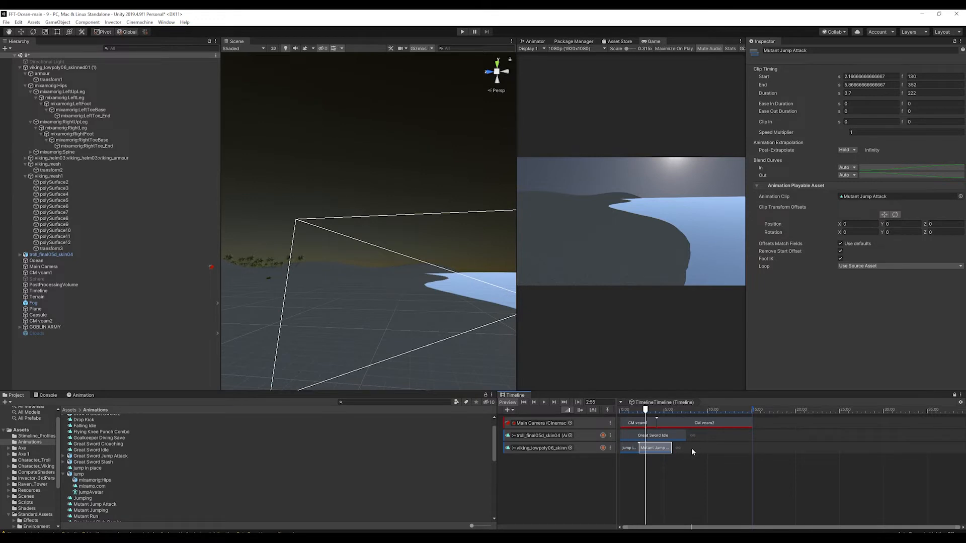
# Match the Mutant Jump Attack clip's offsets to the previous clip and scrub through the transition
pyautogui.rightClick(652, 449)
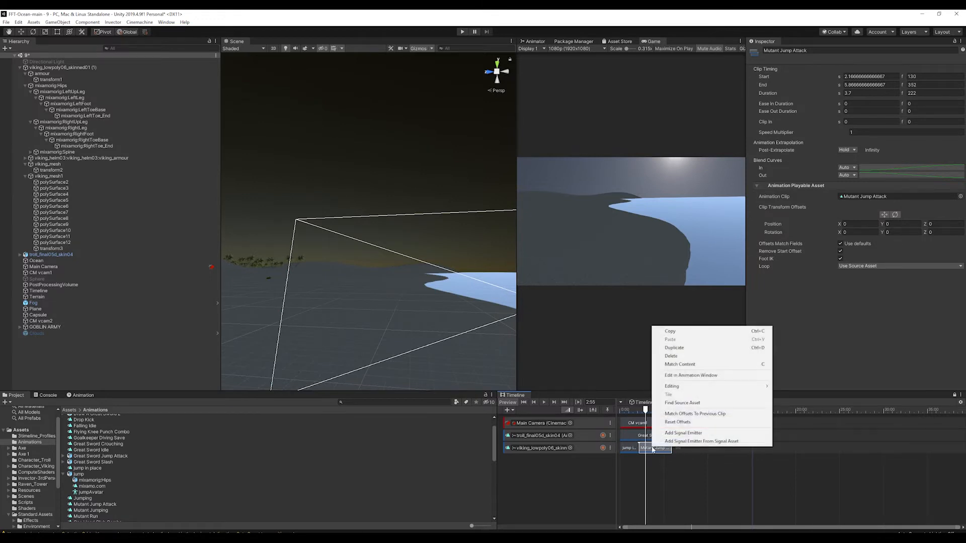
pyautogui.click(683, 415)
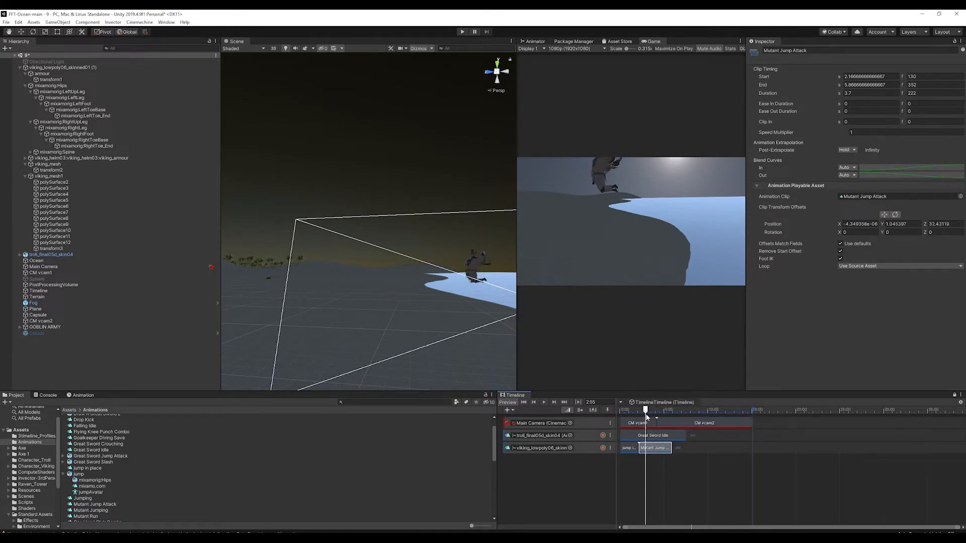
pyautogui.moveTo(648, 415)
pyautogui.mouseDown()
pyautogui.moveTo(634, 412)
pyautogui.moveTo(659, 413)
pyautogui.moveTo(636, 418)
pyautogui.mouseUp()
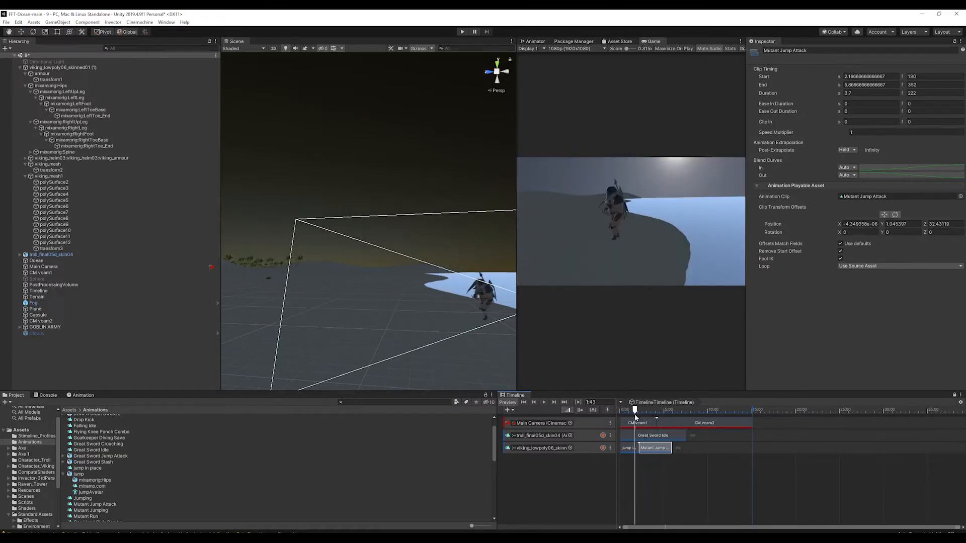
# Delete the jump in place clip from the viking's track and move Mutant Jump Attack to start at 0
pyautogui.click(631, 451)
pyautogui.press('Delete')
pyautogui.moveTo(648, 452); pyautogui.dragTo(629, 453)
pyautogui.moveTo(637, 410)
pyautogui.mouseDown()
pyautogui.moveTo(627, 411)
pyautogui.moveTo(656, 416)
pyautogui.moveTo(627, 422)
pyautogui.moveTo(637, 411)
pyautogui.mouseUp()
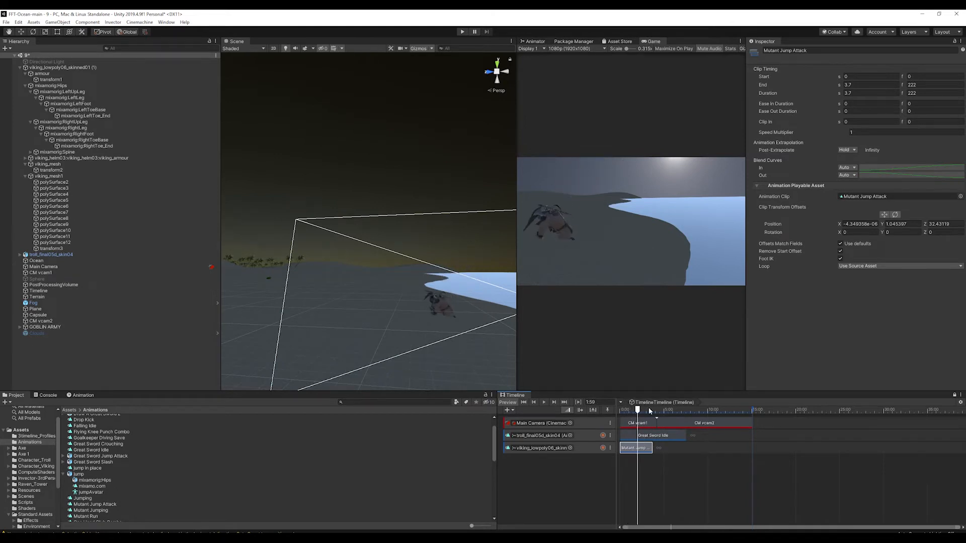
# Shift the Mutant Jump Attack clip's position offset to Z about 29.37 and return the playhead to the start
pyautogui.click(884, 216)
pyautogui.moveTo(419, 324); pyautogui.dragTo(464, 337)
pyautogui.moveTo(638, 410); pyautogui.dragTo(614, 410)
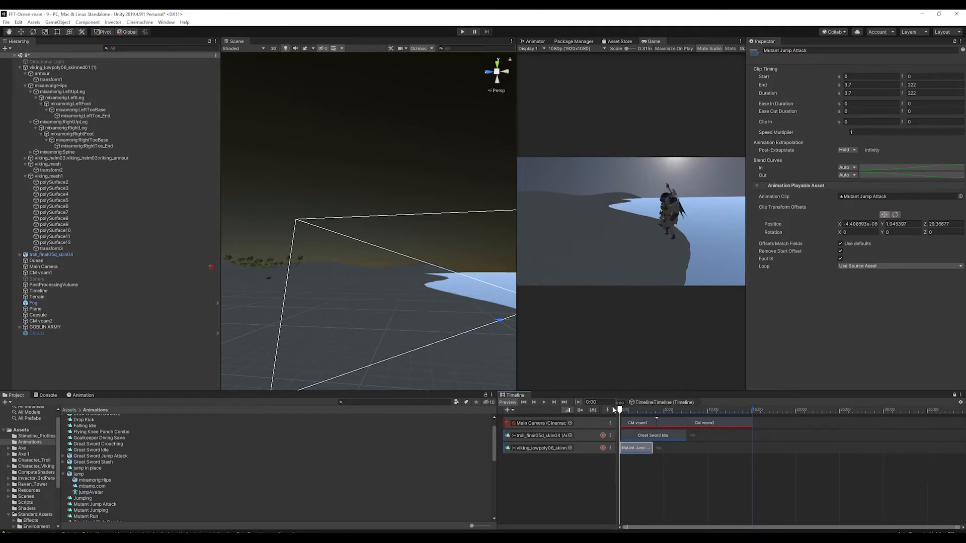
# Add an override track to the viking's animation track
pyautogui.rightClick(588, 463)
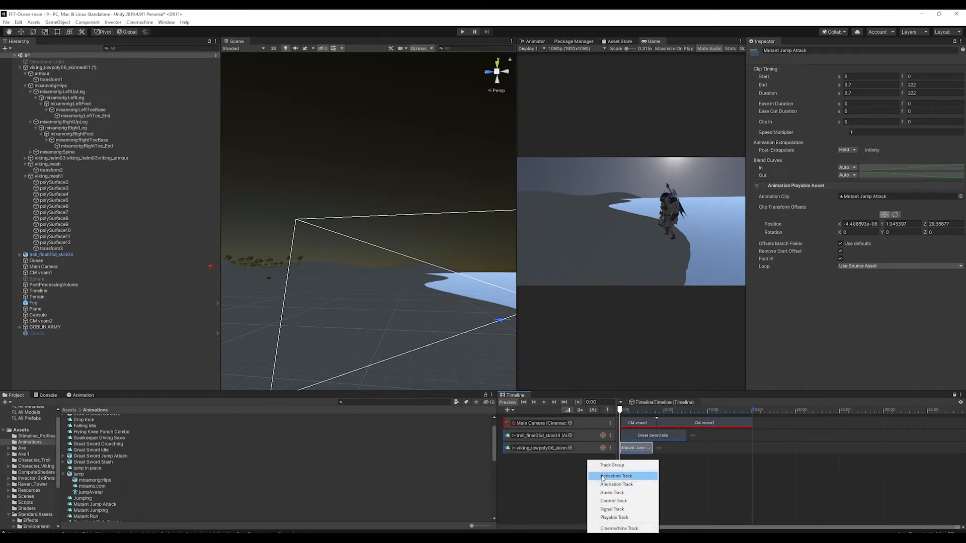
pyautogui.rightClick(589, 451)
pyautogui.click(586, 452)
pyautogui.rightClick(585, 451)
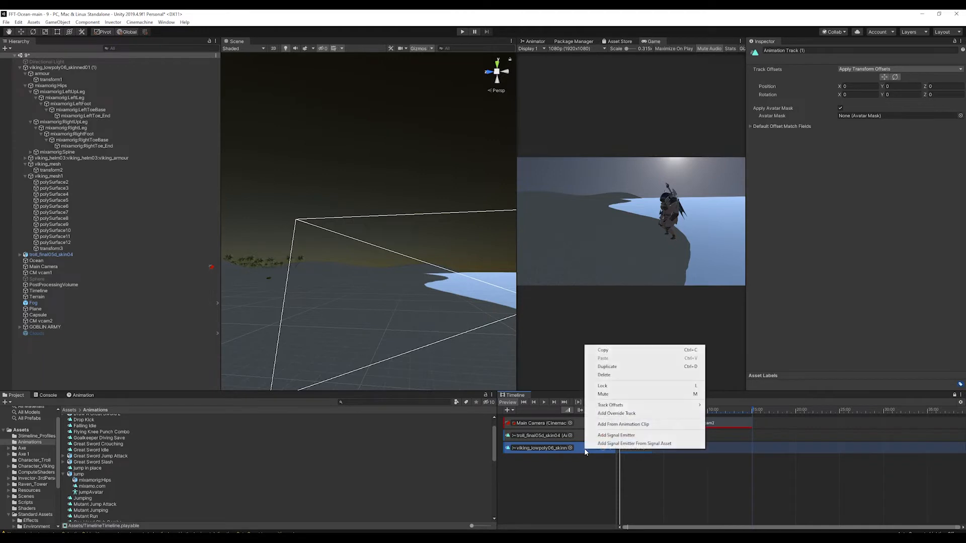
pyautogui.click(637, 414)
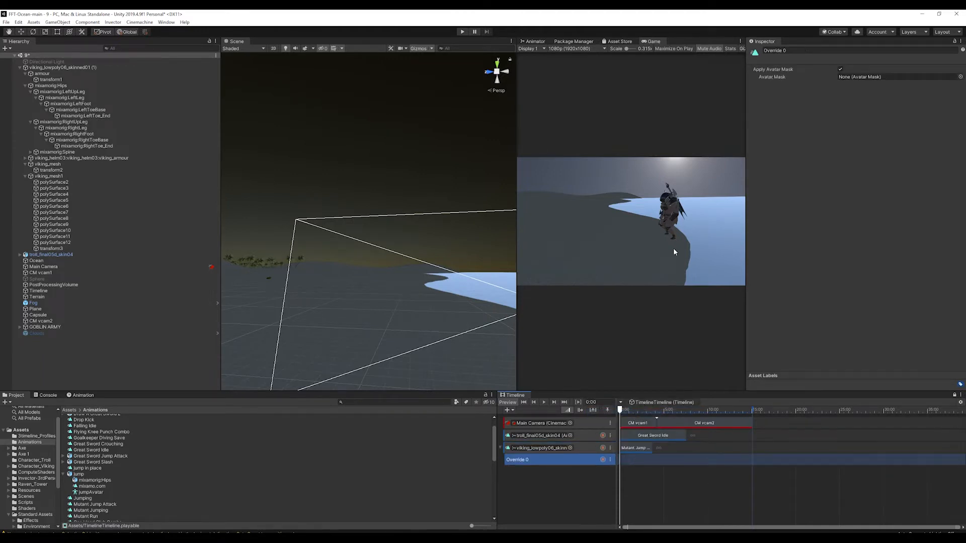
# Create a cube and move it beside the viking on the shore, at about X -1.88, Y 1.98, Z 25.79
pyautogui.rightClick(75, 356)
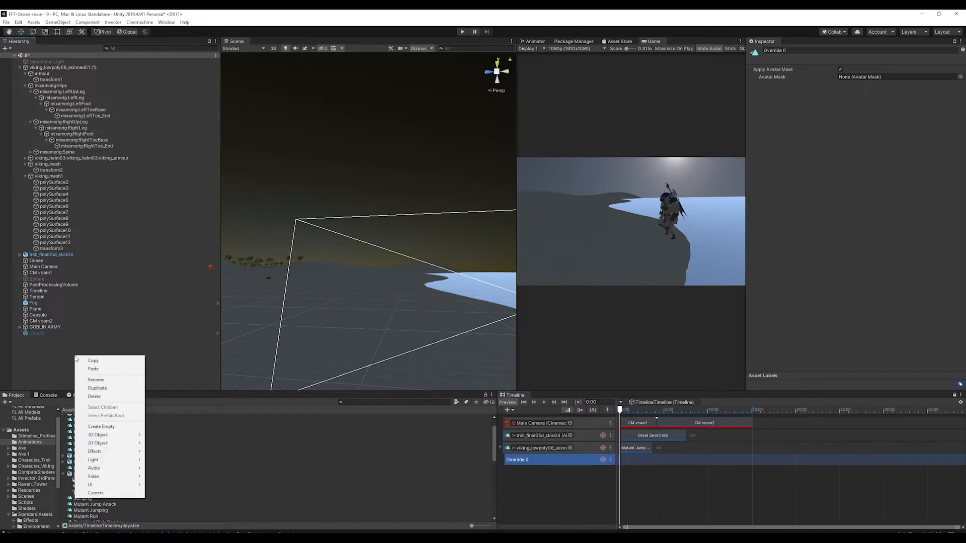
pyautogui.moveTo(115, 435)
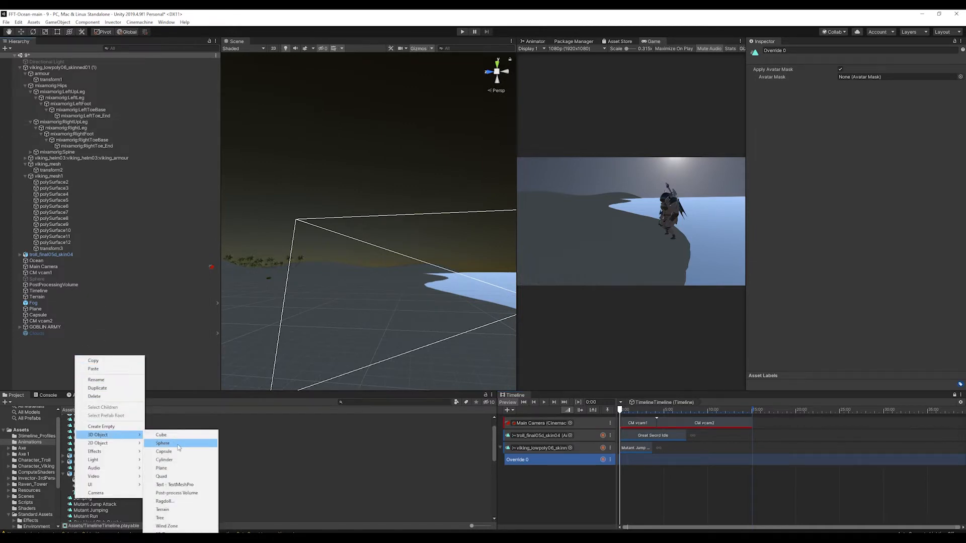
pyautogui.click(161, 435)
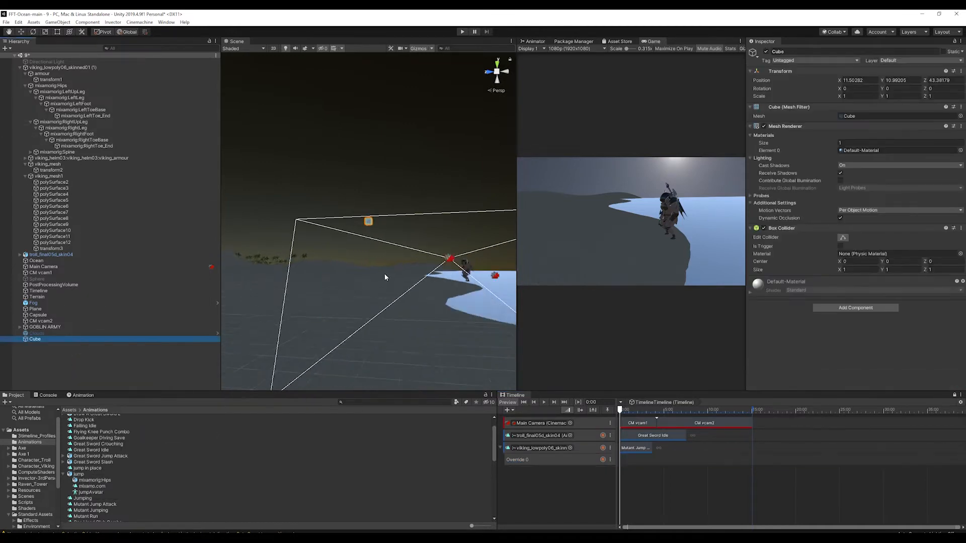
pyautogui.keyDown('alt'); pyautogui.moveTo(397, 263); pyautogui.dragTo(413, 302); pyautogui.keyUp('alt')
pyautogui.press('w')
pyautogui.keyDown('alt'); pyautogui.moveTo(384, 225); pyautogui.dragTo(363, 314); pyautogui.keyUp('alt')
pyautogui.moveTo(376, 227); pyautogui.dragTo(484, 217)
pyautogui.moveTo(474, 284); pyautogui.dragTo(452, 265)
# Stretch the cube into a long beam scaled to about 2.78 on X and 20.21 on Z
pyautogui.press('r')
pyautogui.moveTo(441, 298); pyautogui.dragTo(421, 307)
pyautogui.press('w')
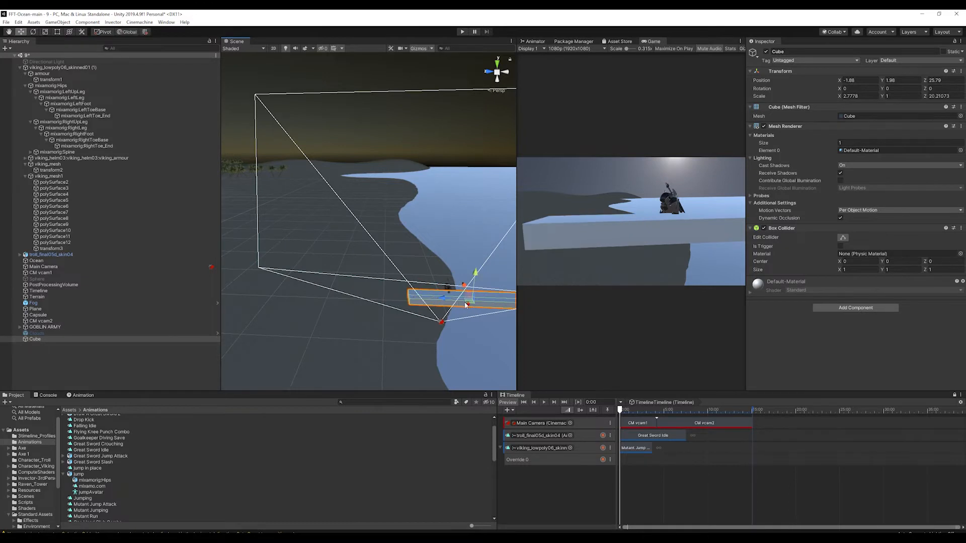
# Move the cube out over the water to Z about 14.71 and heighten it to a Y scale of about 7.02
pyautogui.moveTo(469, 300); pyautogui.dragTo(387, 295, button='middle')
pyautogui.moveTo(370, 297); pyautogui.dragTo(475, 111)
pyautogui.press('r')
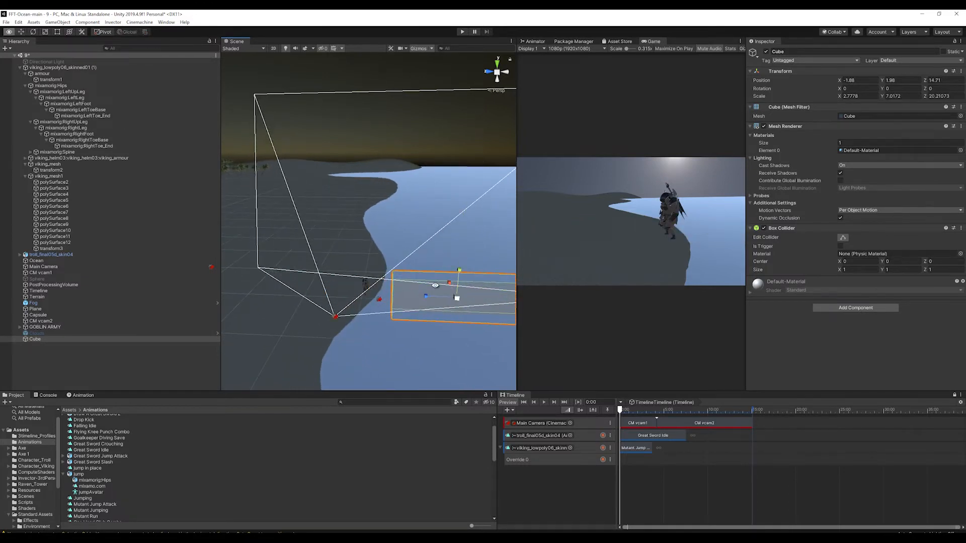
pyautogui.keyDown('alt'); pyautogui.moveTo(457, 298); pyautogui.dragTo(418, 274); pyautogui.keyUp('alt')
pyautogui.press('w')
pyautogui.press('r')
pyautogui.moveTo(446, 246); pyautogui.dragTo(394, 326)
pyautogui.press('w')
# Collapse the viking's child groups in the hierarchy and select the root viking_lowpoly06_skinned01 (1) object
pyautogui.click(394, 326)
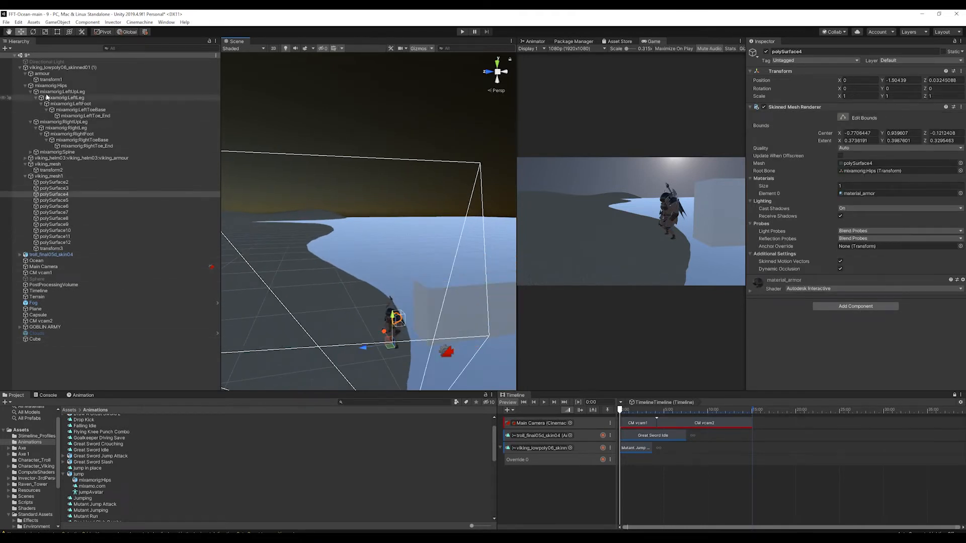
pyautogui.click(25, 74)
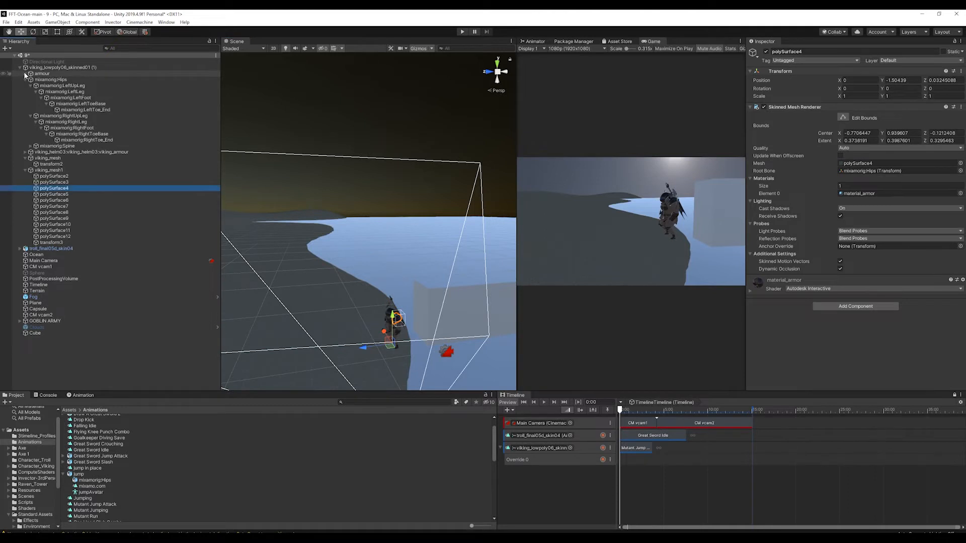
pyautogui.click(25, 80)
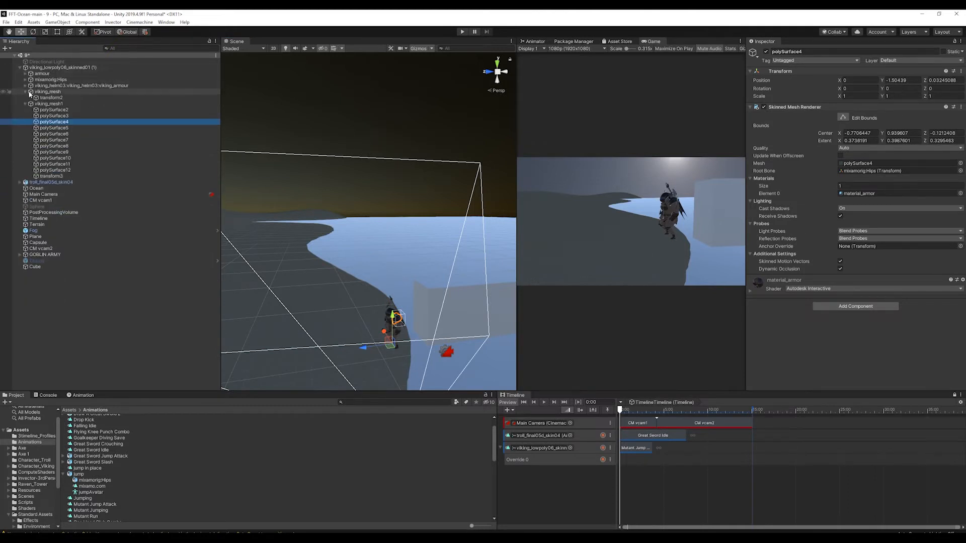
pyautogui.click(25, 103)
pyautogui.click(60, 68)
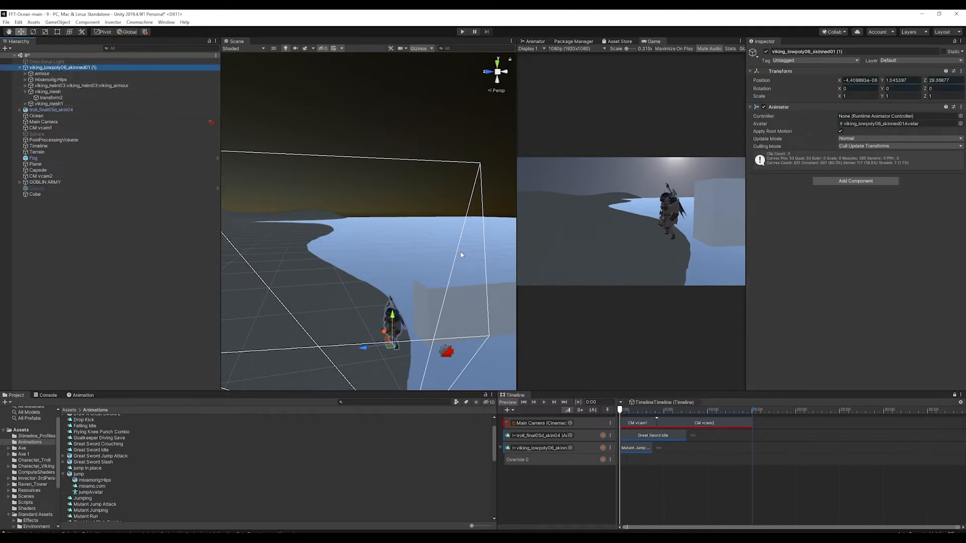
# Select the viking's Mutant Jump Attack clip and scrub through its jump between 0:00 and about 1:56
pyautogui.moveTo(410, 297); pyautogui.dragTo(454, 319, button='right')
pyautogui.click(635, 448)
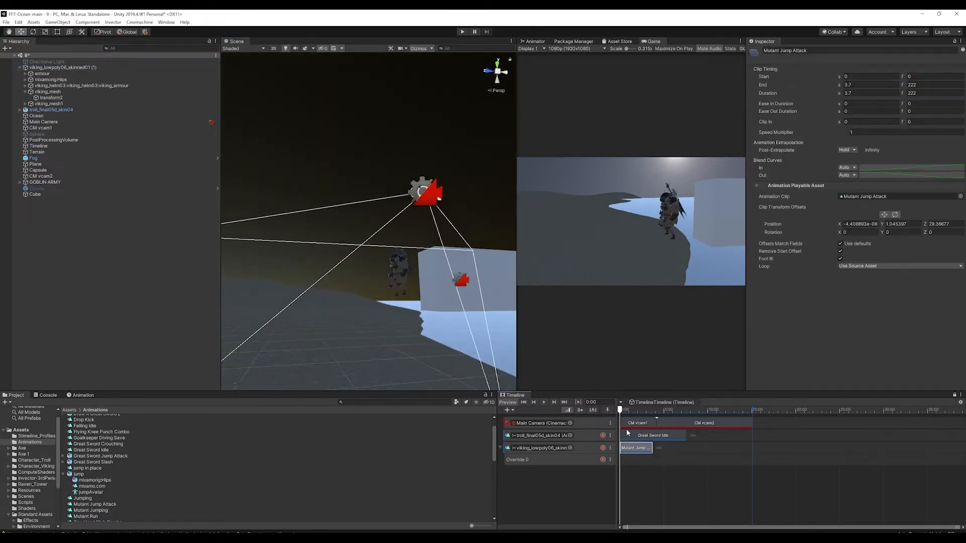
pyautogui.moveTo(621, 410); pyautogui.dragTo(637, 411)
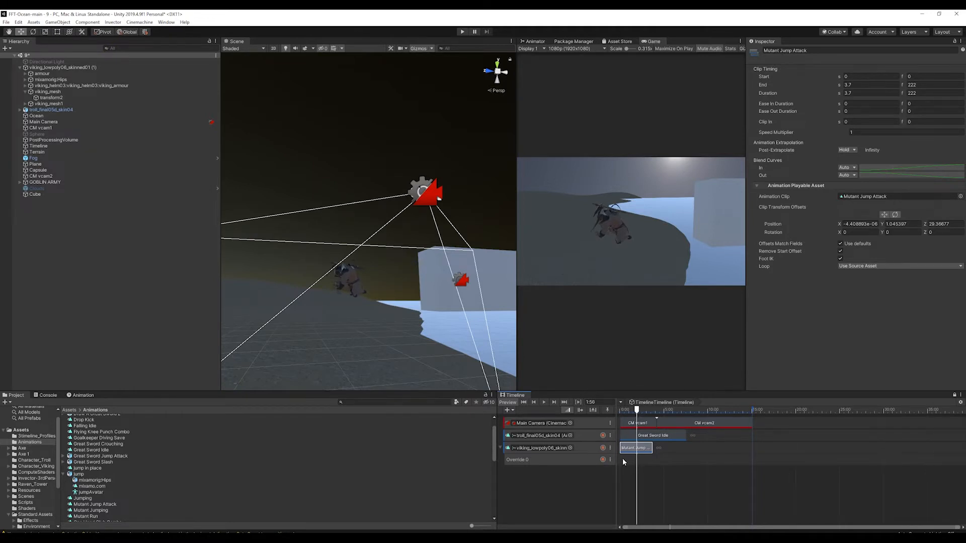
pyautogui.moveTo(638, 411); pyautogui.dragTo(617, 410)
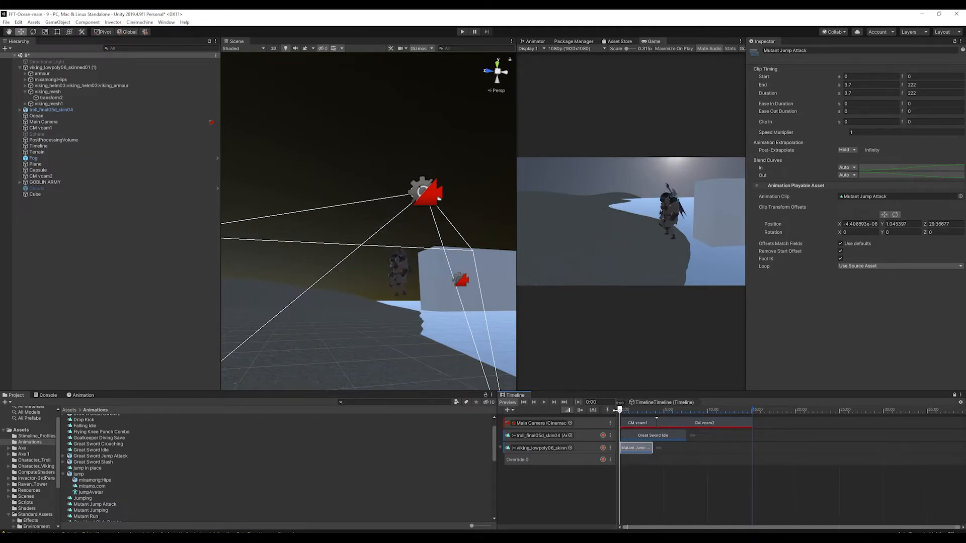
# Start recording on Override 0 and offset the Mutant Jump Attack clip onto the block, to about Y 4.26, Z 26.03
pyautogui.click(603, 461)
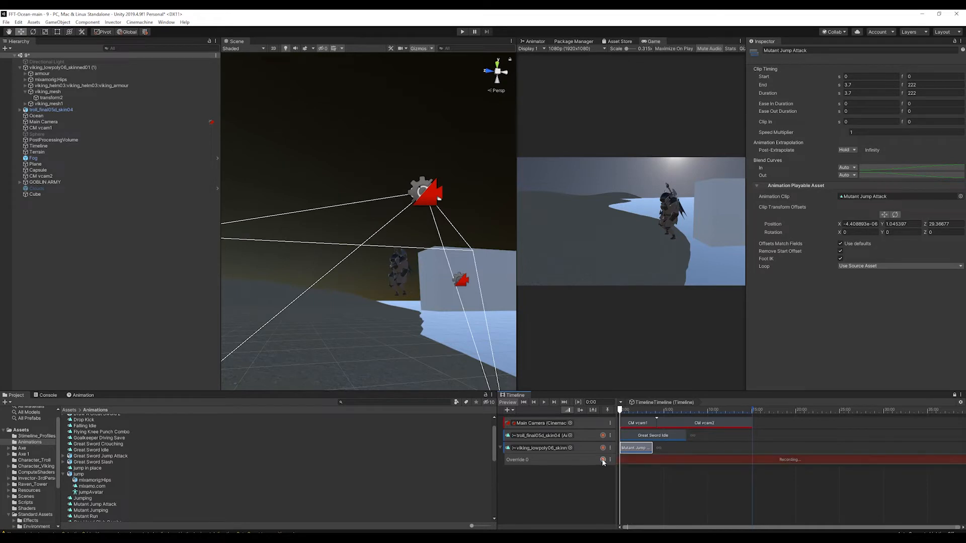
pyautogui.press('alt')
pyautogui.keyDown('alt'); pyautogui.moveTo(452, 254); pyautogui.dragTo(396, 252); pyautogui.keyUp('alt')
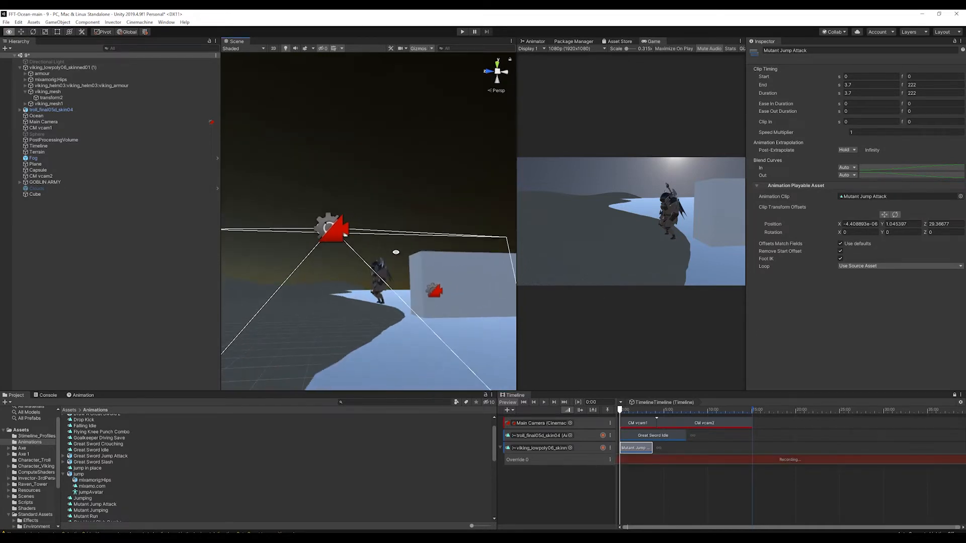
pyautogui.click(884, 215)
pyautogui.moveTo(374, 298); pyautogui.dragTo(473, 326)
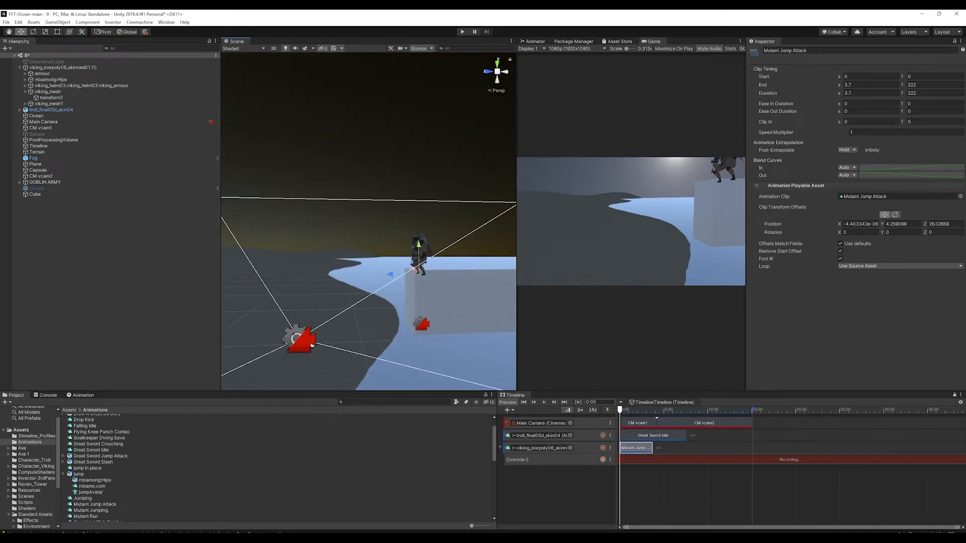
# Lower the Mutant Jump Attack clip offset at about 1:41 to roughly Y 1.40, Z 27.89, and return to the timeline start
pyautogui.moveTo(621, 411)
pyautogui.mouseDown()
pyautogui.moveTo(651, 411)
pyautogui.moveTo(635, 413)
pyautogui.mouseUp()
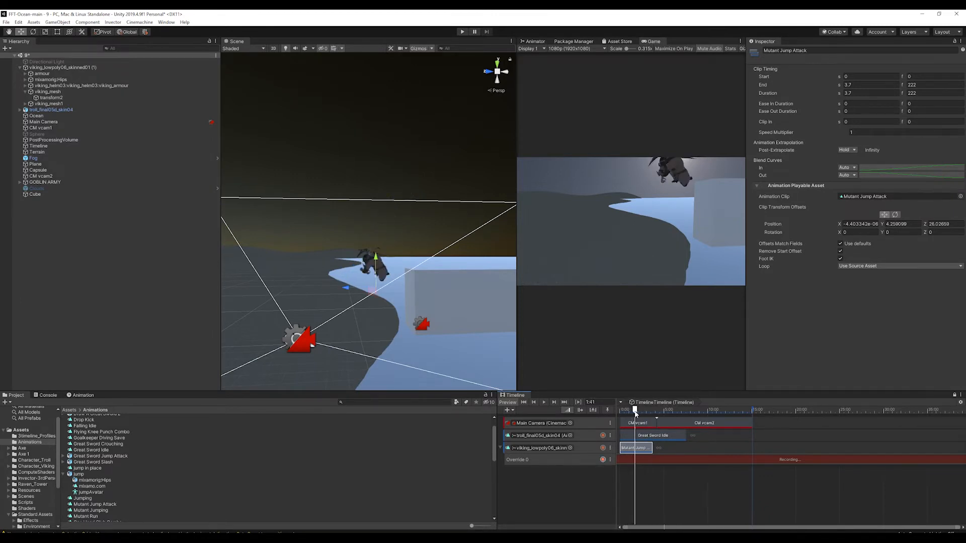
pyautogui.keyDown('alt'); pyautogui.moveTo(369, 282); pyautogui.dragTo(337, 317); pyautogui.keyUp('alt')
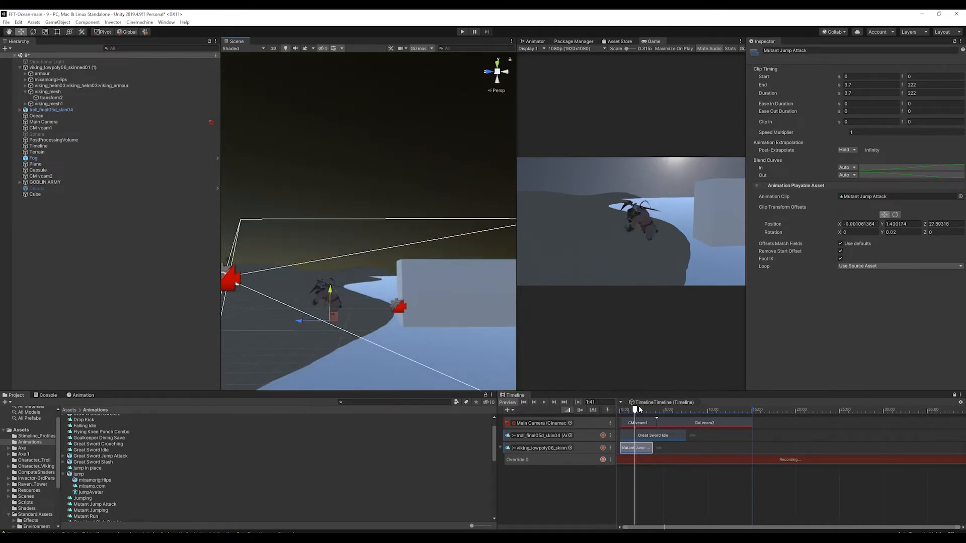
pyautogui.moveTo(635, 411); pyautogui.dragTo(616, 411)
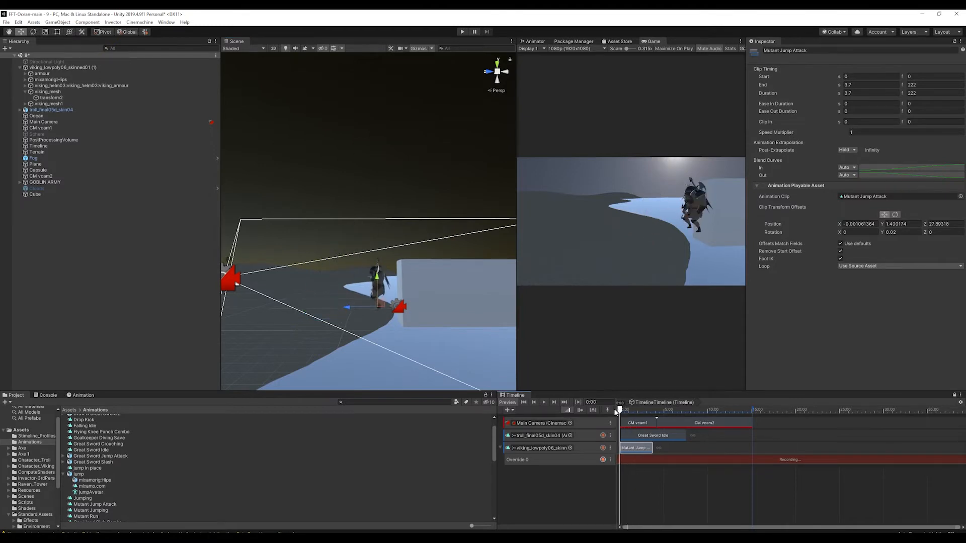
# Set the Override 0 track's track offsets to Auto (Deprecated)
pyautogui.click(611, 461)
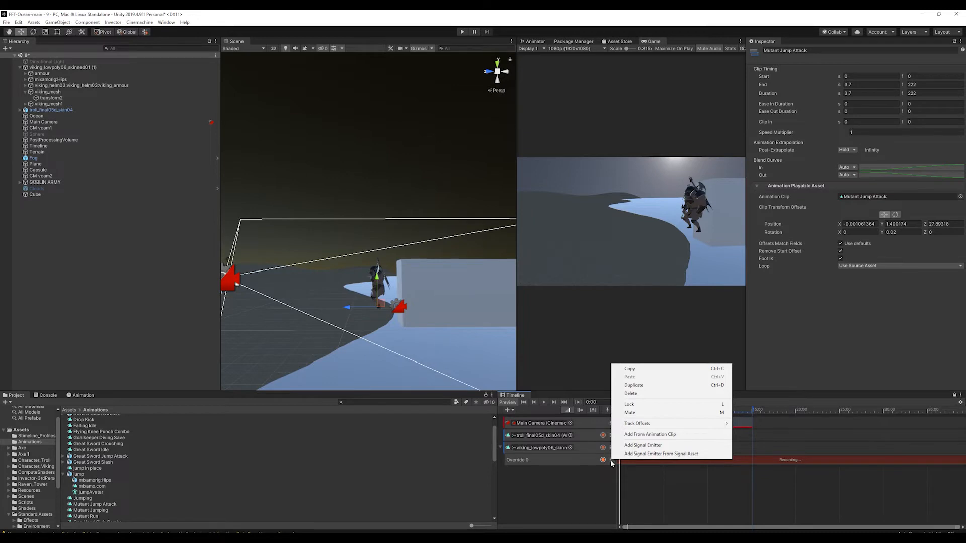
pyautogui.click(612, 462)
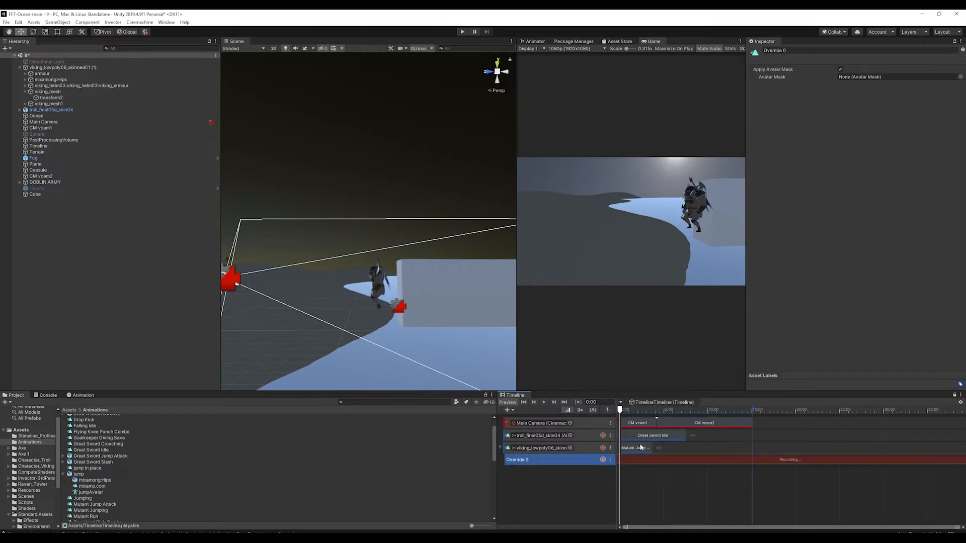
pyautogui.rightClick(628, 461)
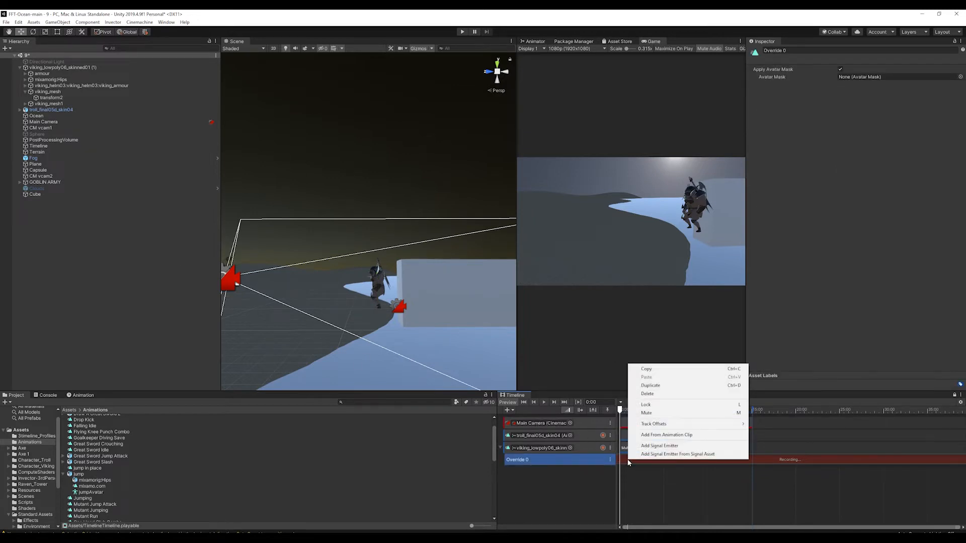
pyautogui.moveTo(648, 428)
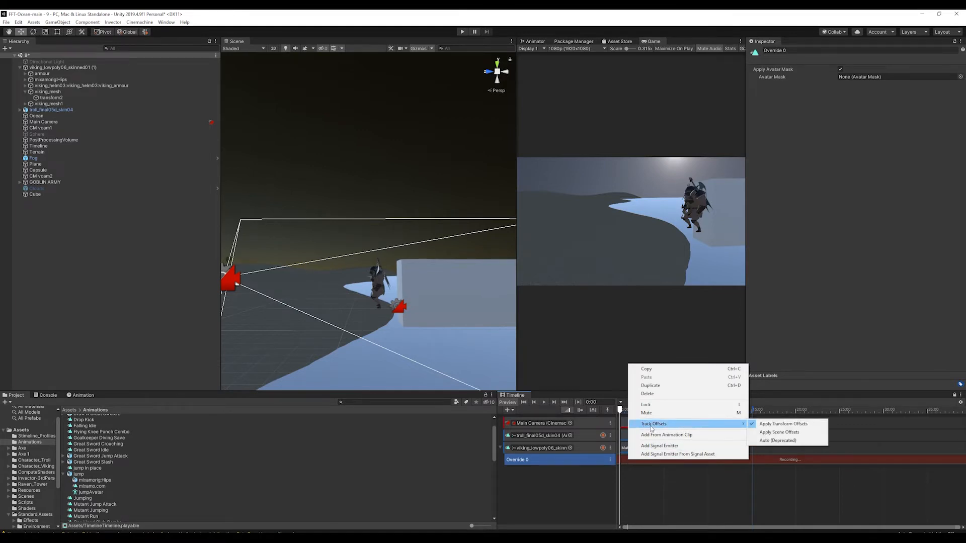
pyautogui.click(760, 441)
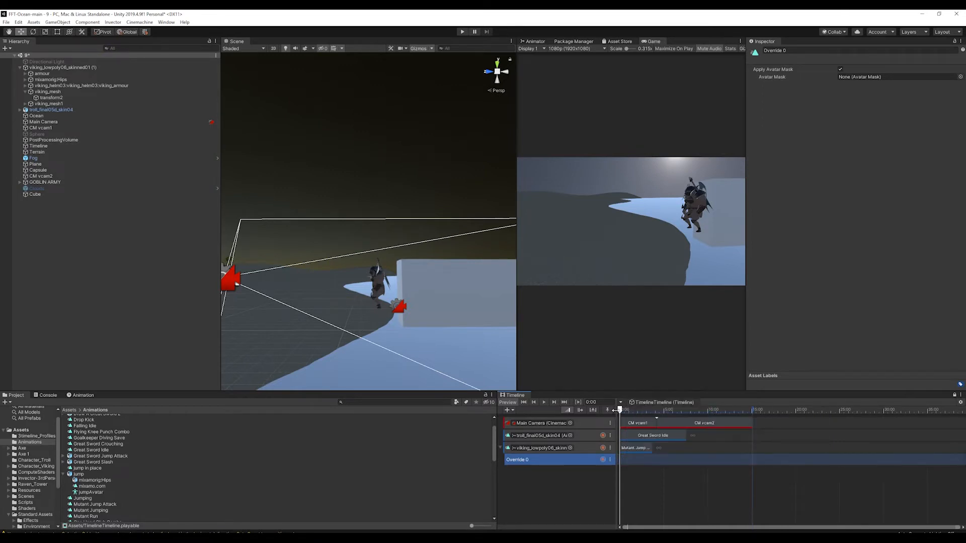
# Record a starting key on Override 0 with the viking moved onto the block at Y 4.29, Z 26.04
pyautogui.click(603, 460)
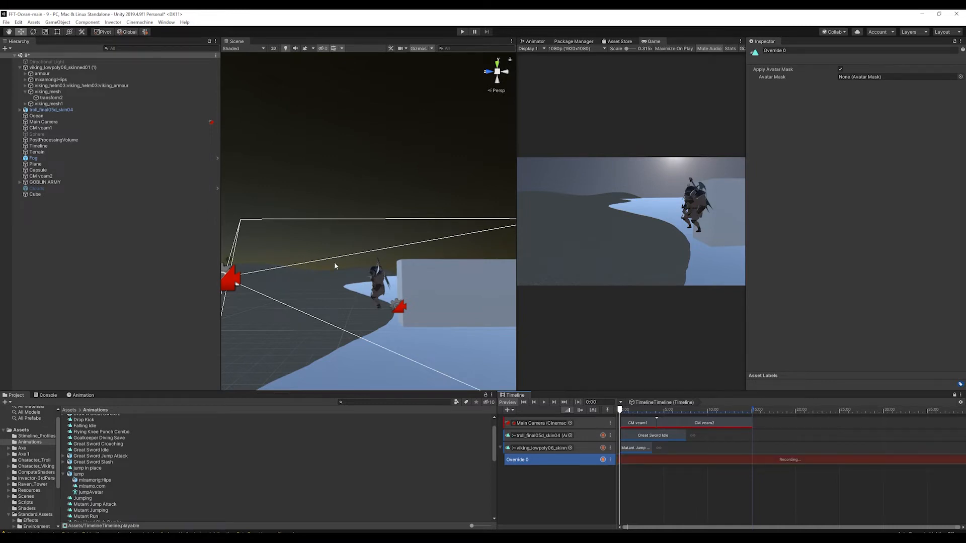
pyautogui.click(60, 67)
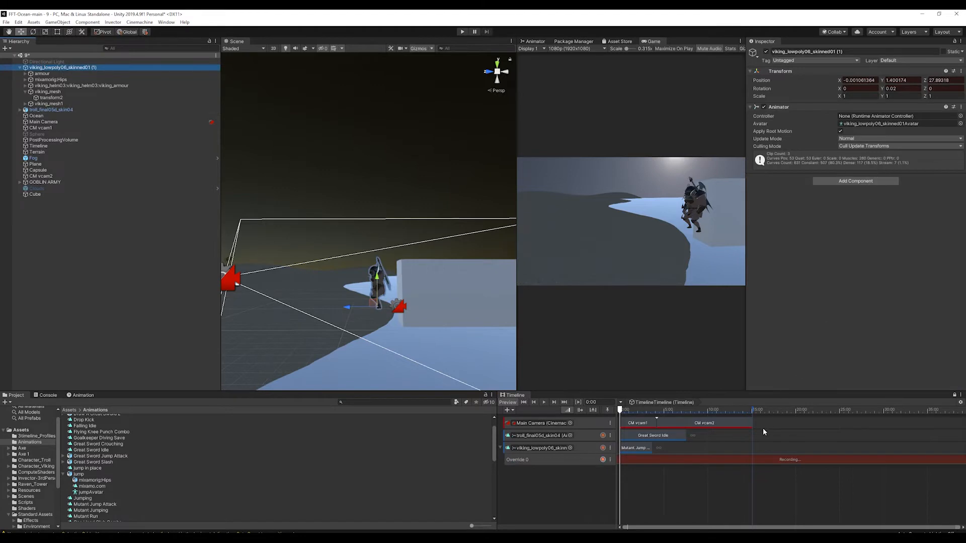
pyautogui.click(635, 449)
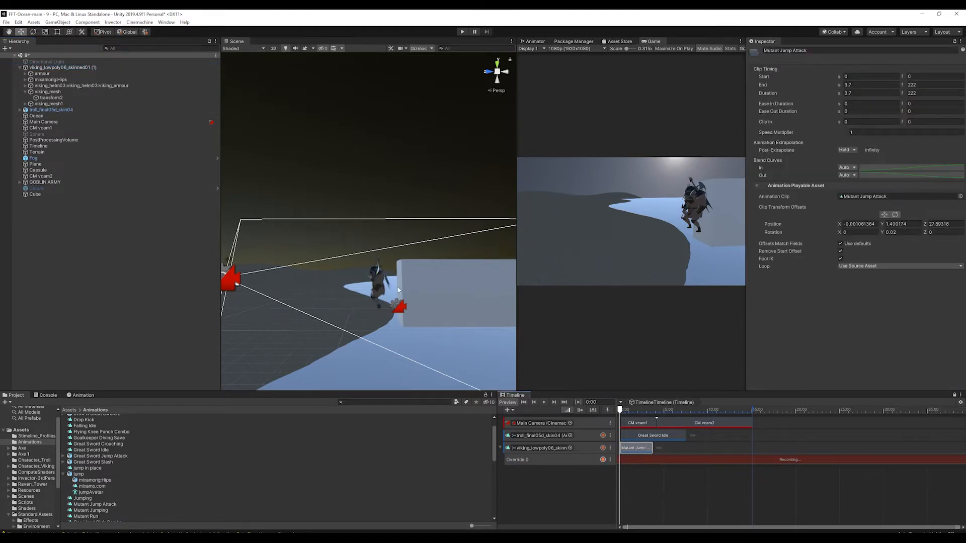
pyautogui.click(42, 66)
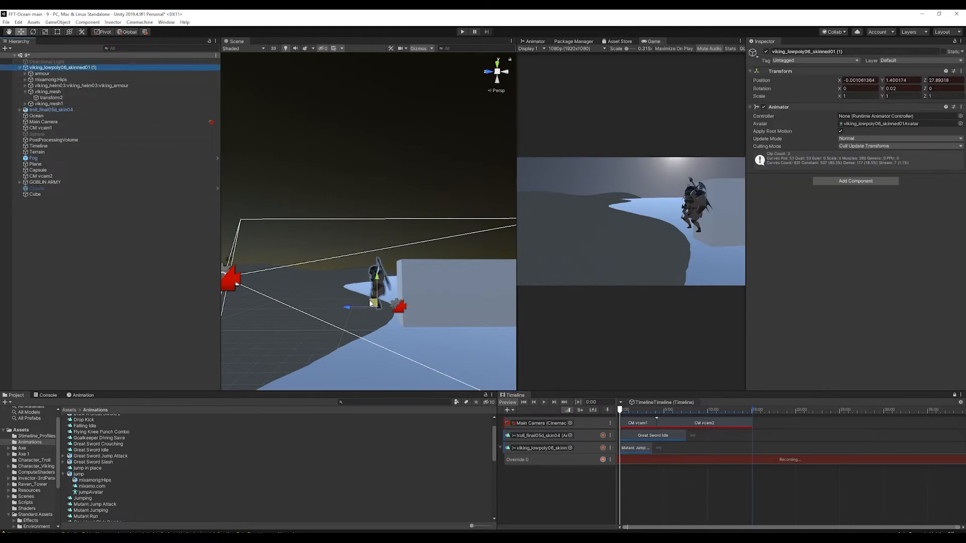
pyautogui.moveTo(370, 303); pyautogui.dragTo(399, 258)
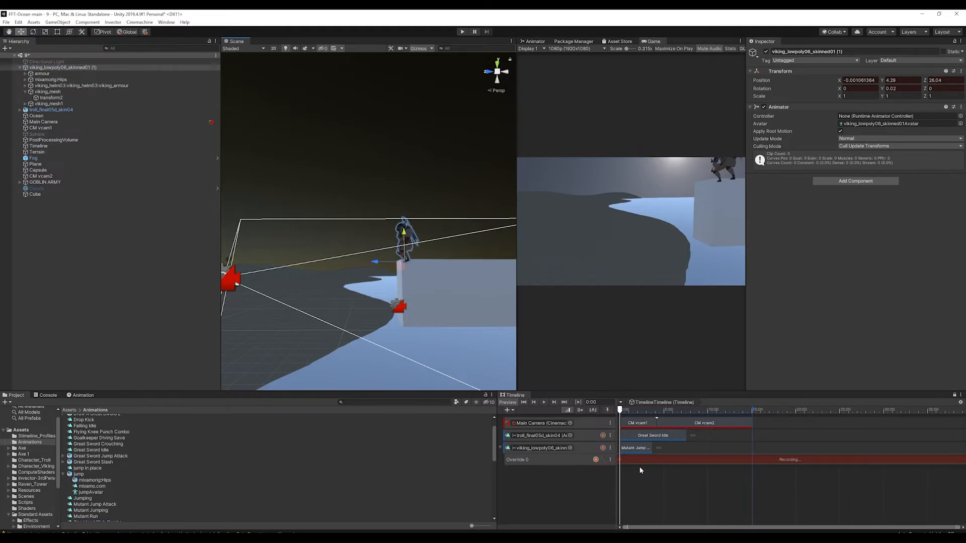
# Stop recording and shift the cube sideways under the viking to about X 0.07
pyautogui.click(443, 300)
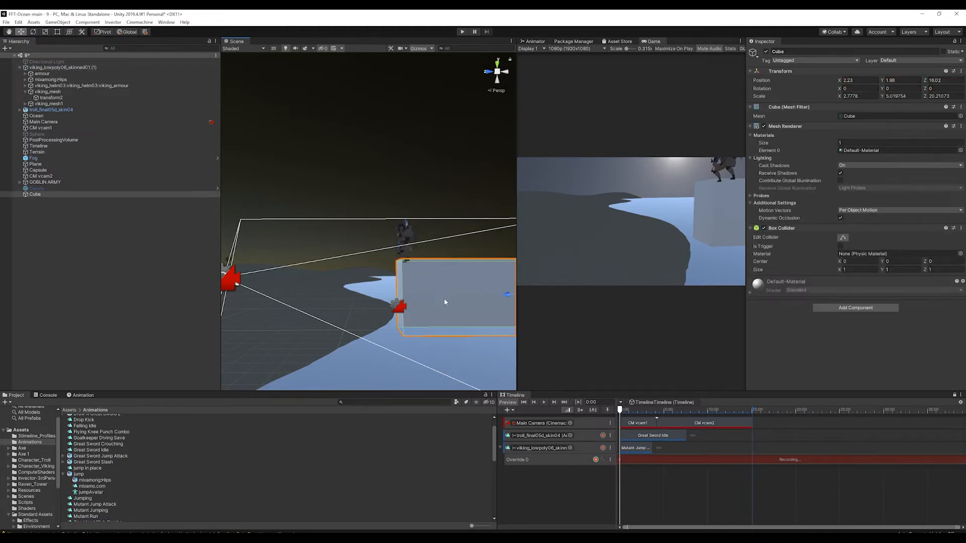
pyautogui.scroll(-3, 463, 314)
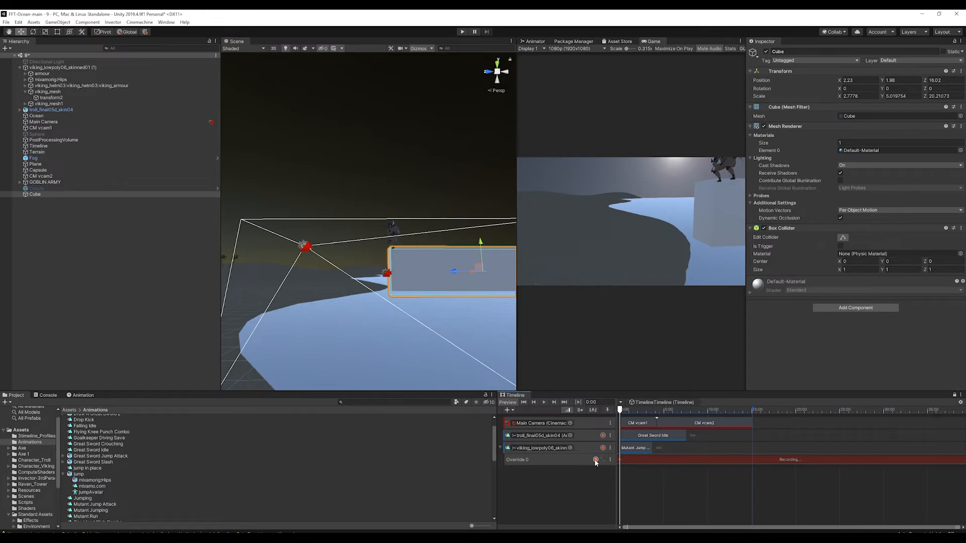
pyautogui.keyDown('alt'); pyautogui.moveTo(410, 284); pyautogui.dragTo(410, 334); pyautogui.keyUp('alt')
pyautogui.moveTo(455, 294); pyautogui.dragTo(460, 306)
pyautogui.keyDown('alt'); pyautogui.moveTo(409, 326); pyautogui.dragTo(431, 269); pyautogui.keyUp('alt')
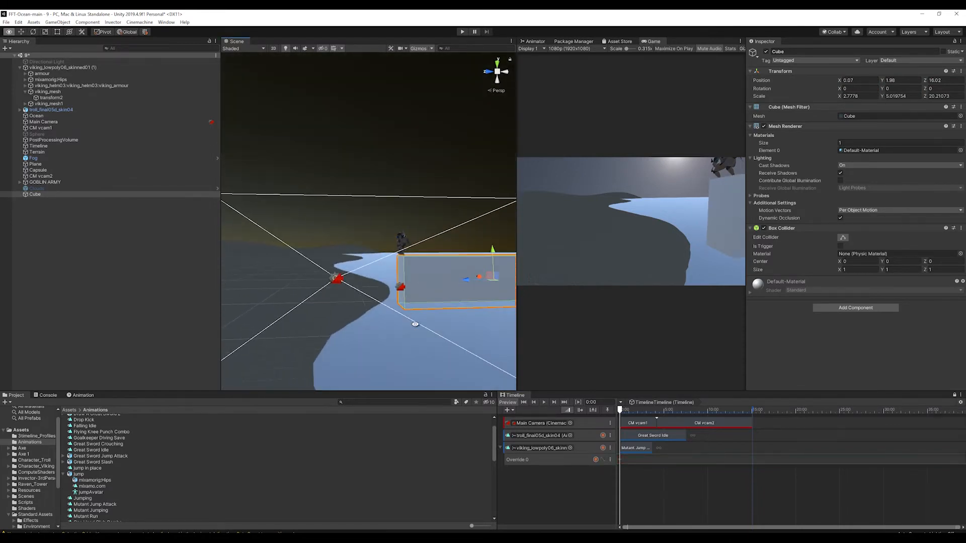
pyautogui.scroll(5, 412, 332)
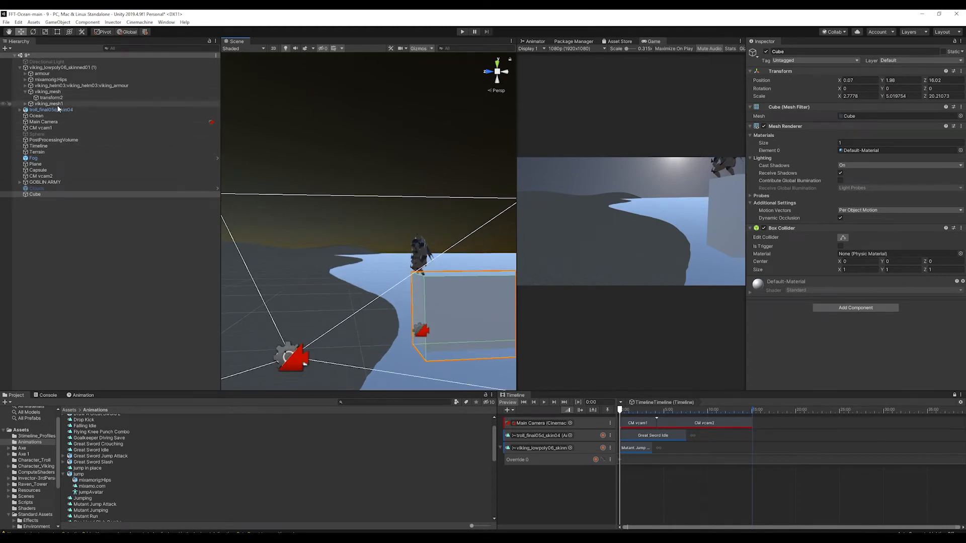
# Resume recording on Override 0 and raise the viking's starting position to Y 4.53
pyautogui.click(52, 67)
pyautogui.keyDown('alt'); pyautogui.moveTo(449, 334); pyautogui.dragTo(447, 324); pyautogui.keyUp('alt')
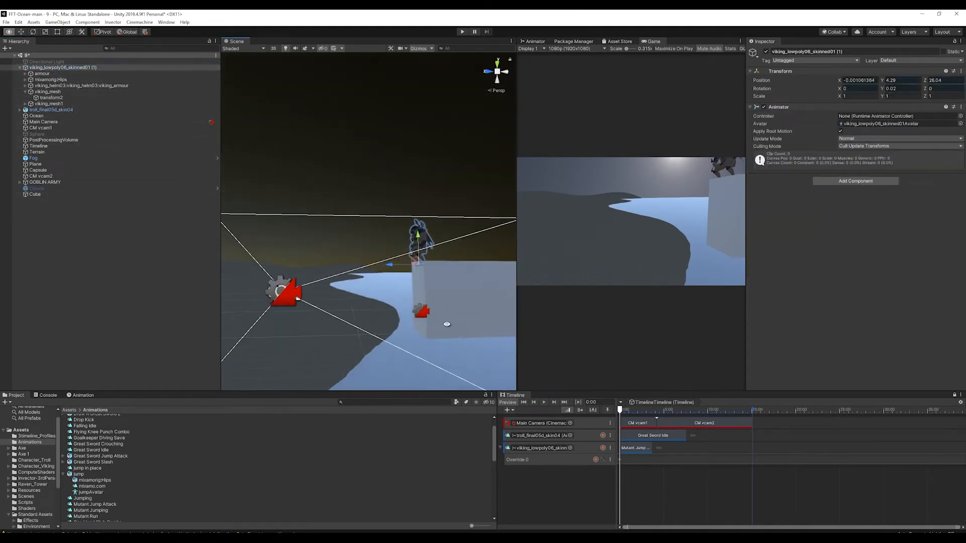
pyautogui.scroll(3, 423, 368)
pyautogui.keyDown('alt'); pyautogui.moveTo(423, 369); pyautogui.dragTo(423, 339); pyautogui.keyUp('alt')
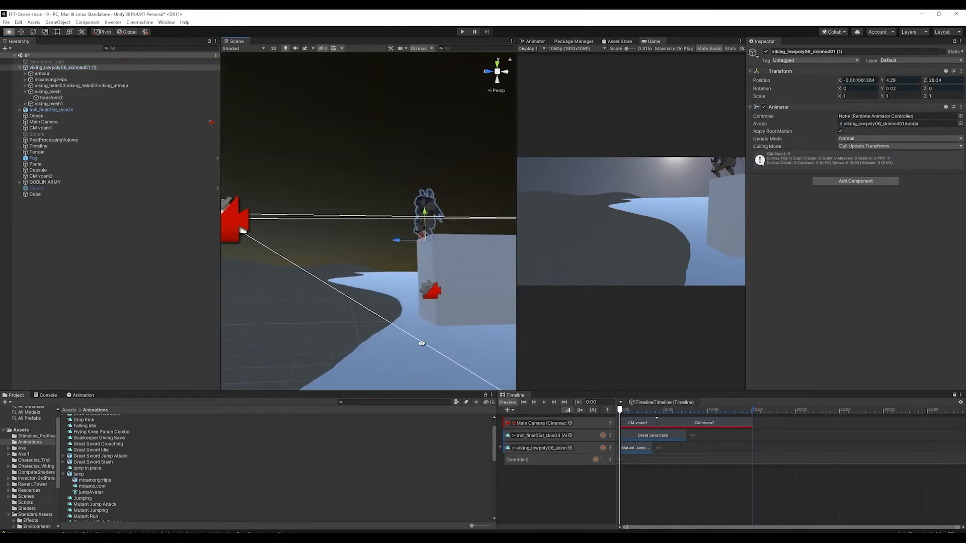
pyautogui.click(595, 459)
pyautogui.moveTo(424, 216); pyautogui.dragTo(394, 224)
pyautogui.scroll(-3, 409, 245)
# Try turning off the viking's Apply Root Motion and keying the viking lower, at Y 3.95, at 0:23
pyautogui.moveTo(620, 412); pyautogui.dragTo(624, 412)
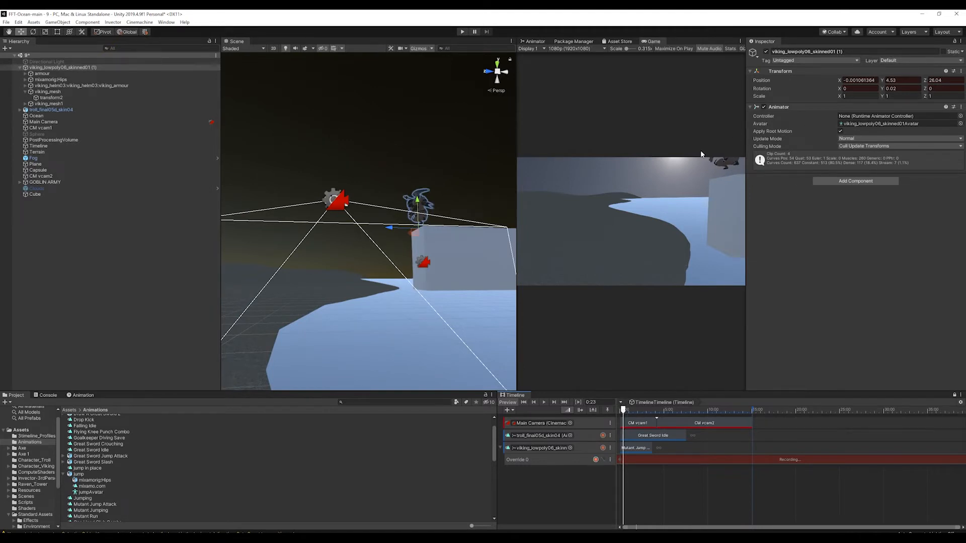
pyautogui.click(840, 131)
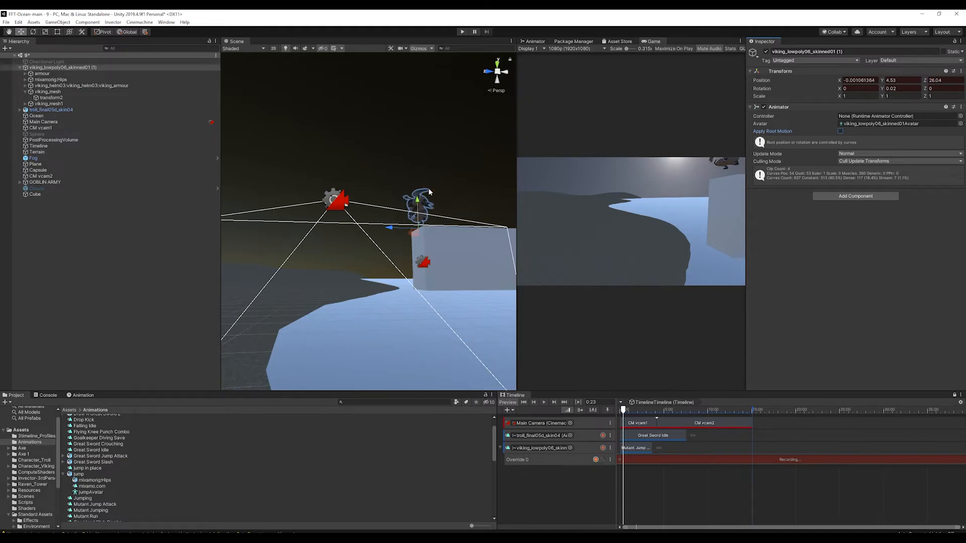
pyautogui.keyDown('alt'); pyautogui.moveTo(431, 221); pyautogui.dragTo(433, 246); pyautogui.keyUp('alt')
pyautogui.scroll(2, 433, 246)
pyautogui.moveTo(422, 213); pyautogui.dragTo(424, 229)
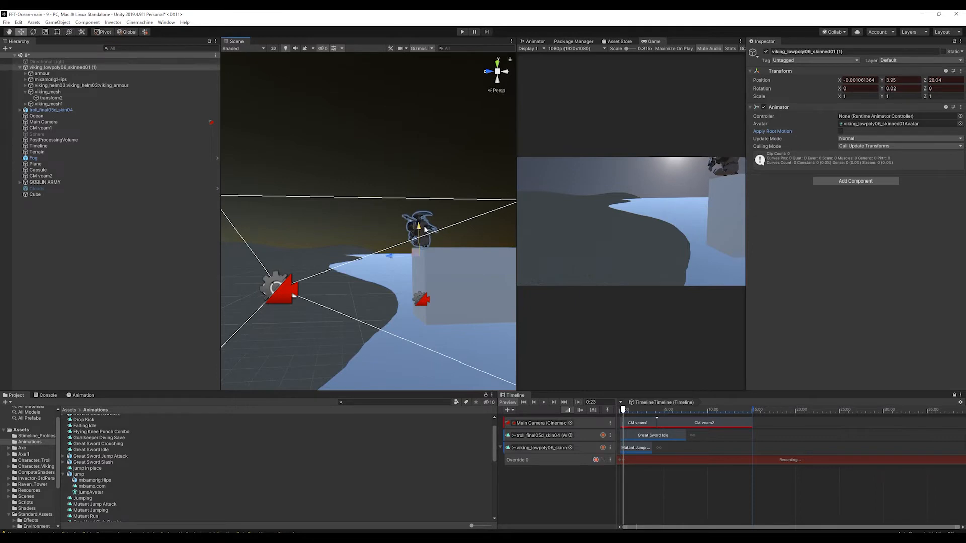
pyautogui.keyDown('alt'); pyautogui.moveTo(390, 266); pyautogui.dragTo(396, 259); pyautogui.keyUp('alt')
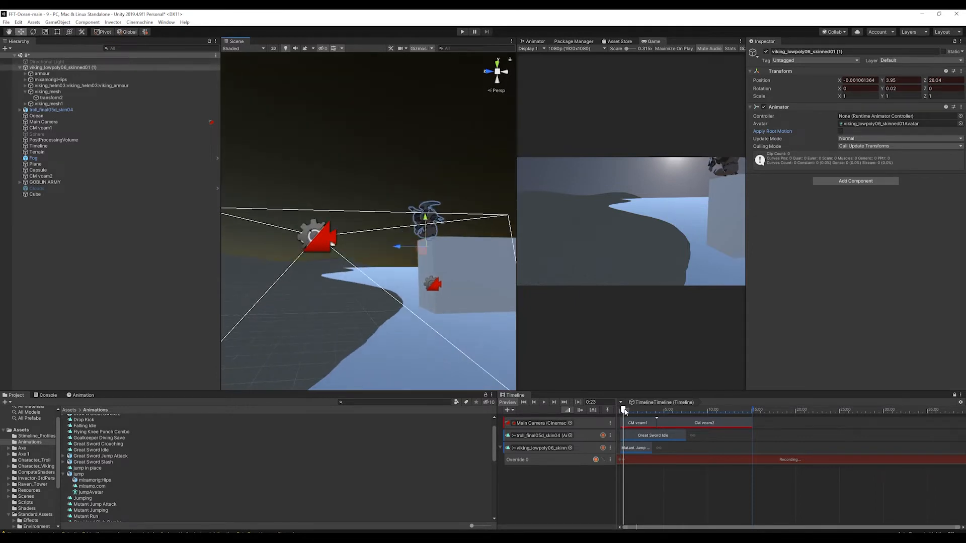
# Record the viking's leap path with a landing key on the shore at 1:53 and a raised key earlier in the jump
pyautogui.moveTo(624, 412)
pyautogui.mouseDown()
pyautogui.moveTo(614, 411)
pyautogui.moveTo(636, 413)
pyautogui.mouseUp()
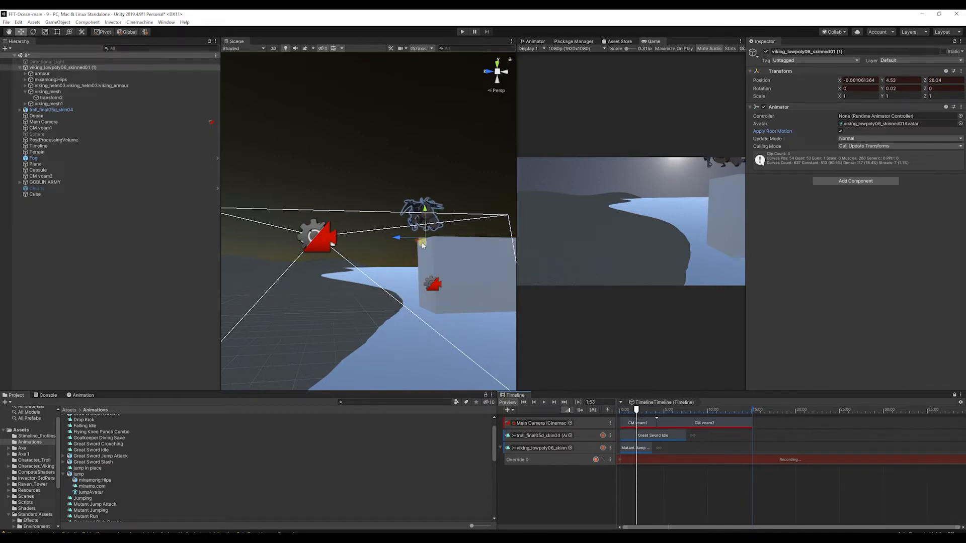
pyautogui.moveTo(422, 246); pyautogui.dragTo(337, 312)
pyautogui.moveTo(637, 412); pyautogui.dragTo(627, 416)
pyautogui.moveTo(389, 261); pyautogui.dragTo(395, 226)
pyautogui.moveTo(630, 412); pyautogui.dragTo(626, 413)
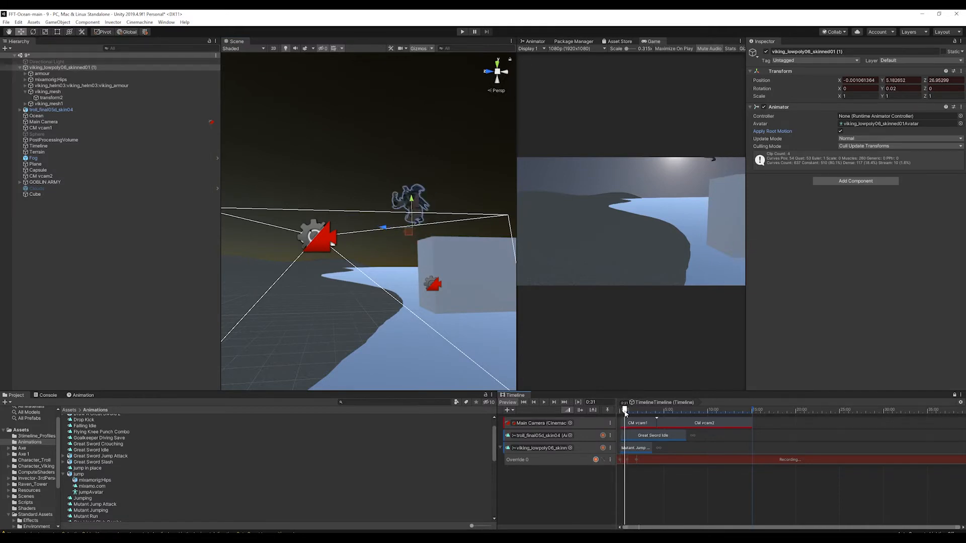
# Key the viking at 0:14 on Override 0, lowered onto the block at Y 4.33 and Z 25.99
pyautogui.click(624, 462)
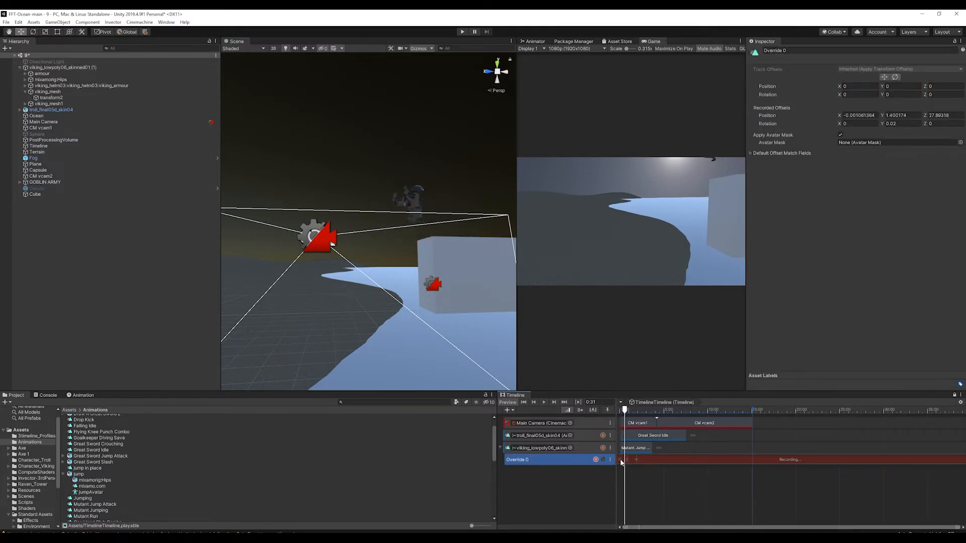
pyautogui.scroll(5, 622, 466)
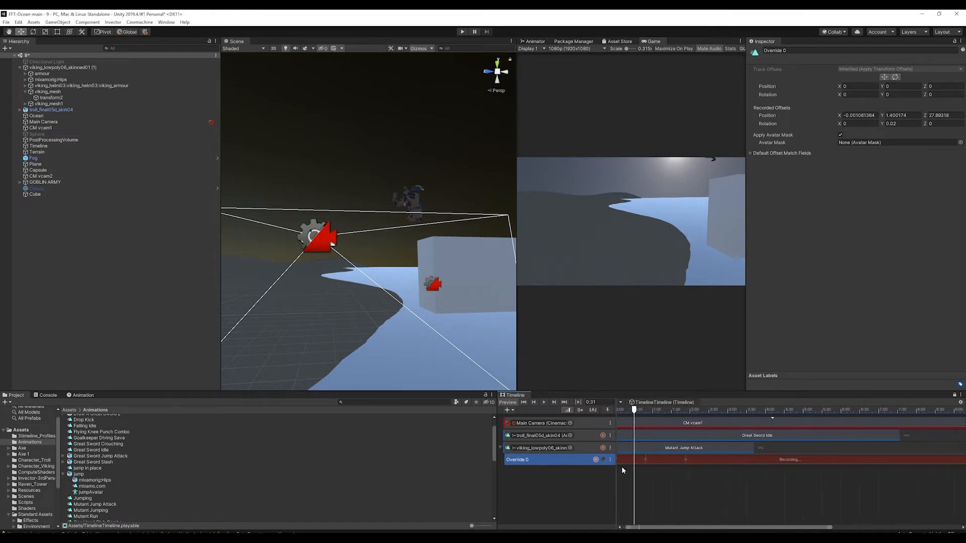
pyautogui.scroll(5, 640, 502)
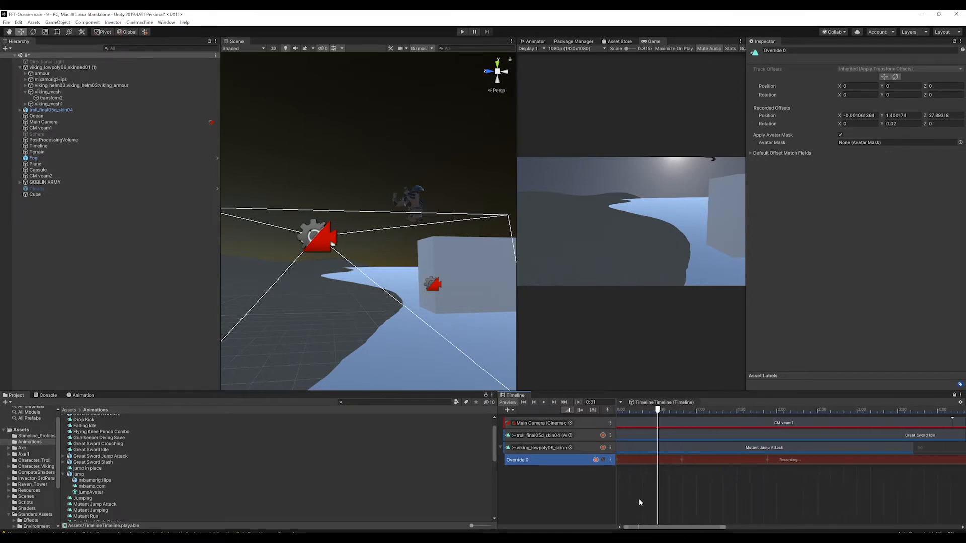
pyautogui.moveTo(653, 529); pyautogui.dragTo(648, 528)
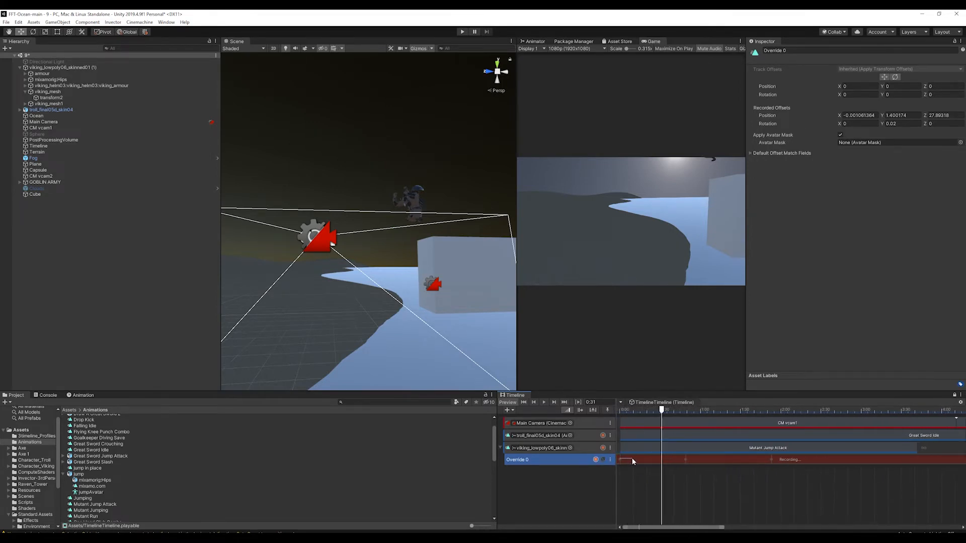
pyautogui.moveTo(662, 409); pyautogui.dragTo(639, 410)
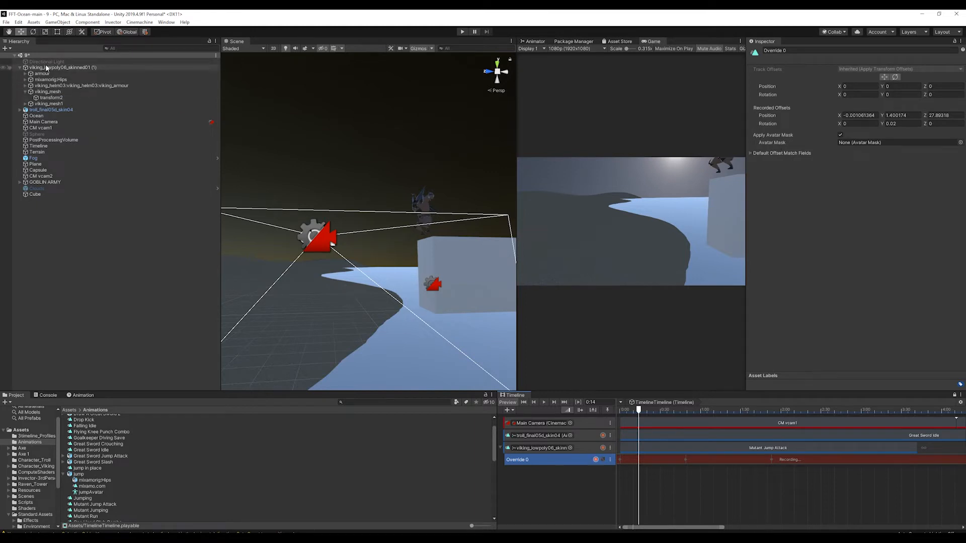
pyautogui.click(415, 206)
pyautogui.moveTo(419, 246); pyautogui.dragTo(422, 244)
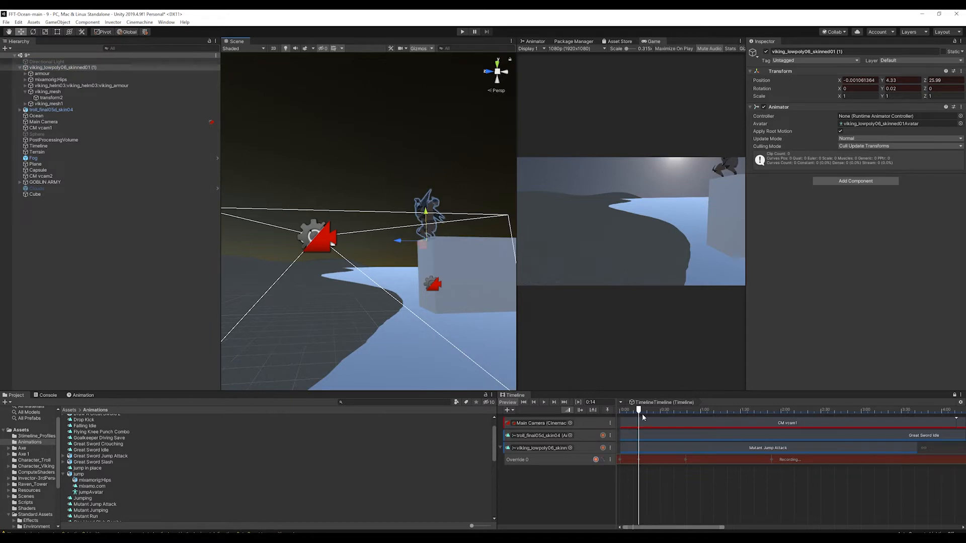
# Record lowered viking positions near the block's edge at 0:30, slightly before it, and at 0:36
pyautogui.moveTo(639, 411); pyautogui.dragTo(615, 410)
pyautogui.moveTo(615, 410); pyautogui.dragTo(661, 420)
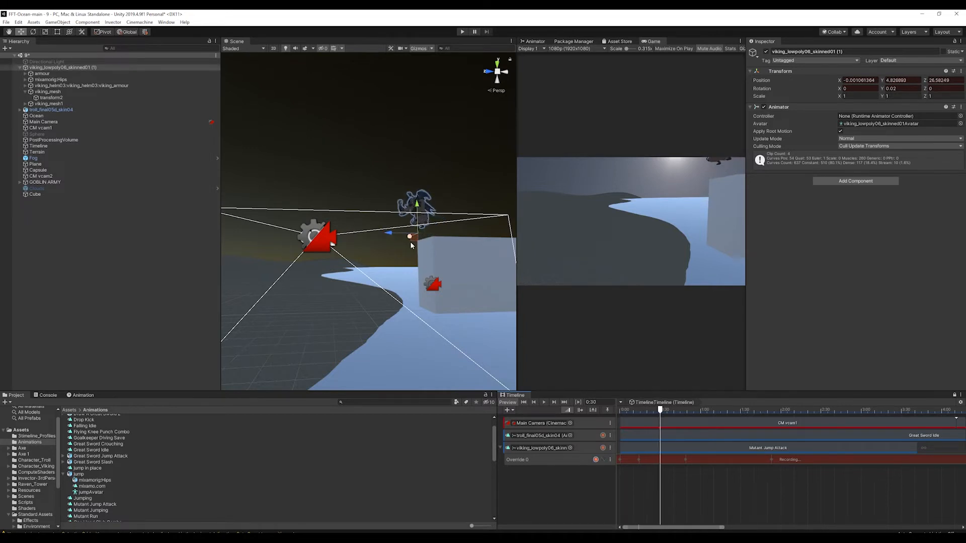
pyautogui.moveTo(413, 240); pyautogui.dragTo(422, 254)
pyautogui.moveTo(660, 409)
pyautogui.mouseDown()
pyautogui.moveTo(629, 410)
pyautogui.moveTo(650, 411)
pyautogui.mouseUp()
pyautogui.moveTo(424, 250); pyautogui.dragTo(424, 254)
pyautogui.moveTo(660, 409)
pyautogui.mouseDown()
pyautogui.moveTo(638, 410)
pyautogui.moveTo(669, 412)
pyautogui.mouseUp()
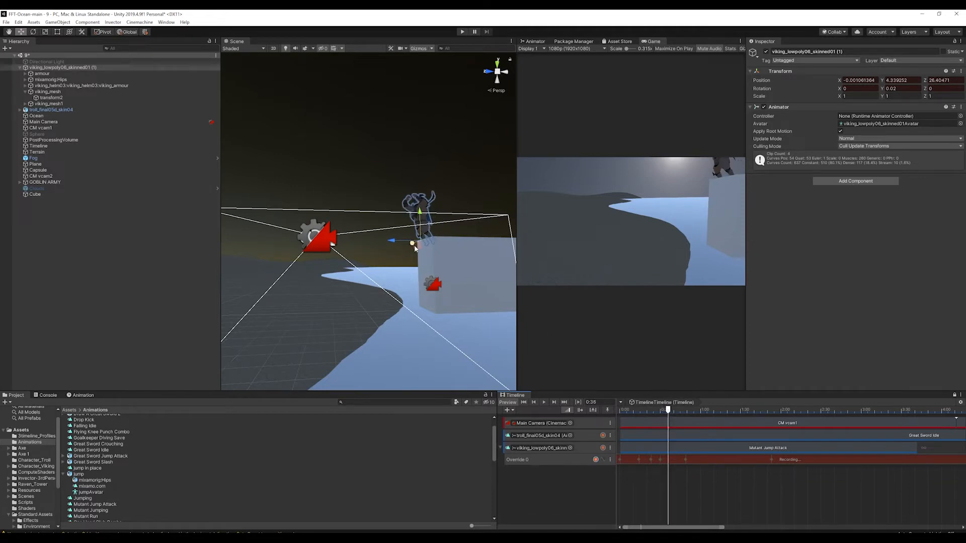
pyautogui.moveTo(415, 246); pyautogui.dragTo(416, 246)
# Key the viking's descent onto the shore at 1:30, at 1:41 with Y 0.28 and Z 31.54, and at 2:01 with Y 0.19
pyautogui.moveTo(669, 411); pyautogui.dragTo(741, 437)
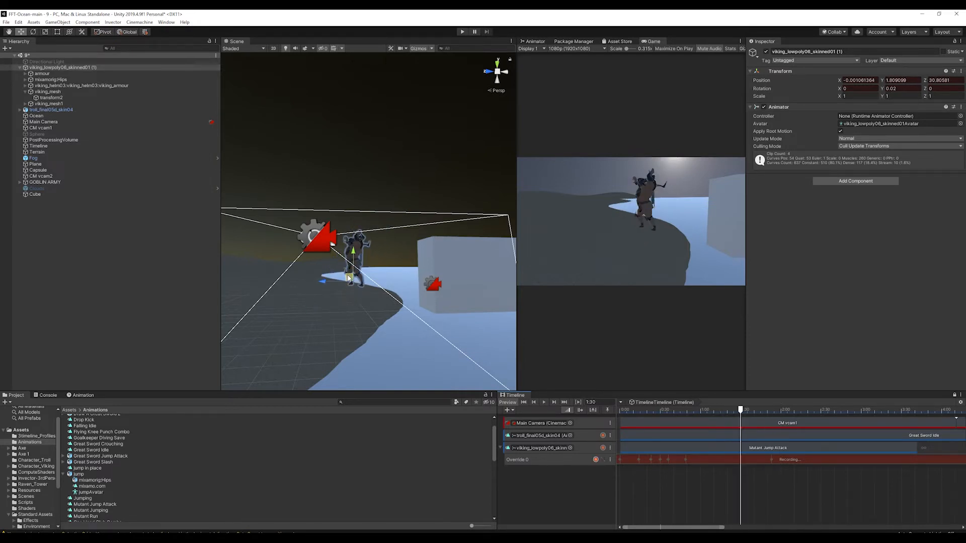
pyautogui.moveTo(349, 277); pyautogui.dragTo(340, 291)
pyautogui.moveTo(740, 411); pyautogui.dragTo(754, 412)
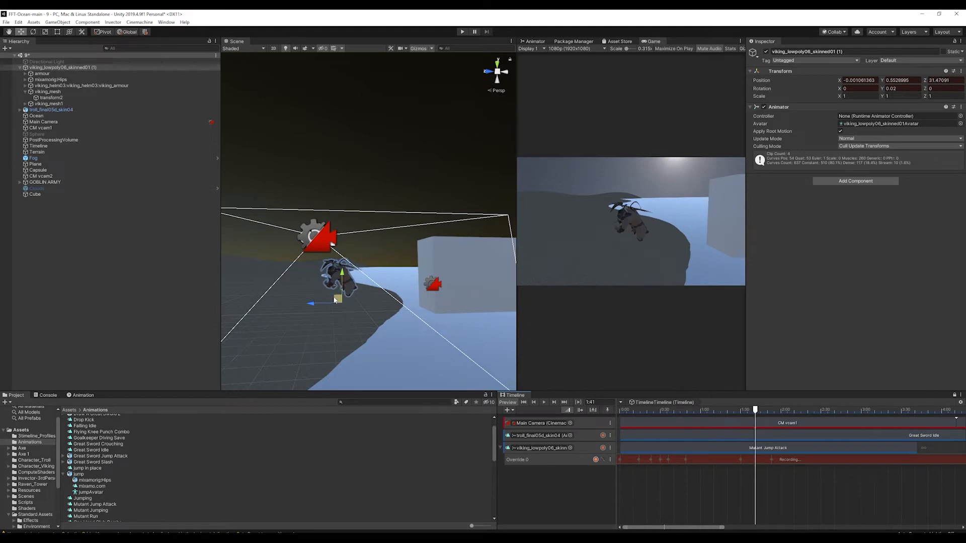
pyautogui.moveTo(336, 300); pyautogui.dragTo(331, 308)
pyautogui.moveTo(760, 412); pyautogui.dragTo(783, 414)
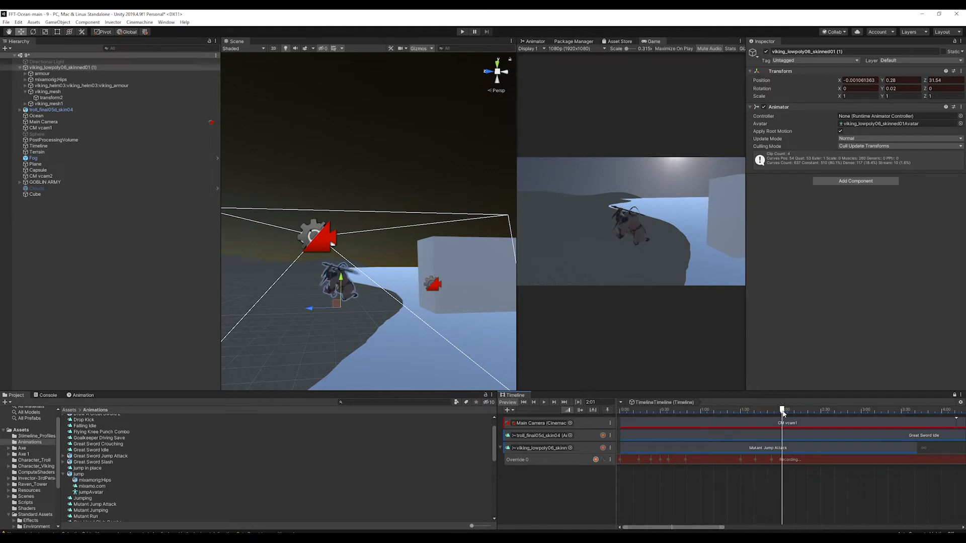
pyautogui.moveTo(341, 283); pyautogui.dragTo(342, 282)
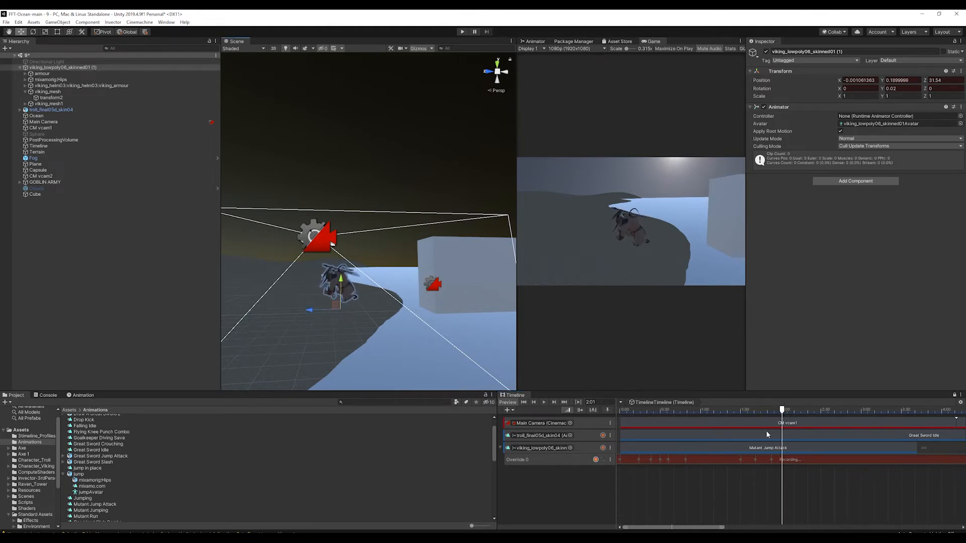
# Key the viking's height after landing: Y 0.41 at 2:29, 0.59 at 2:42, 0.86 at 2:58 and 0.64 at 3:12
pyautogui.moveTo(782, 414); pyautogui.dragTo(820, 417)
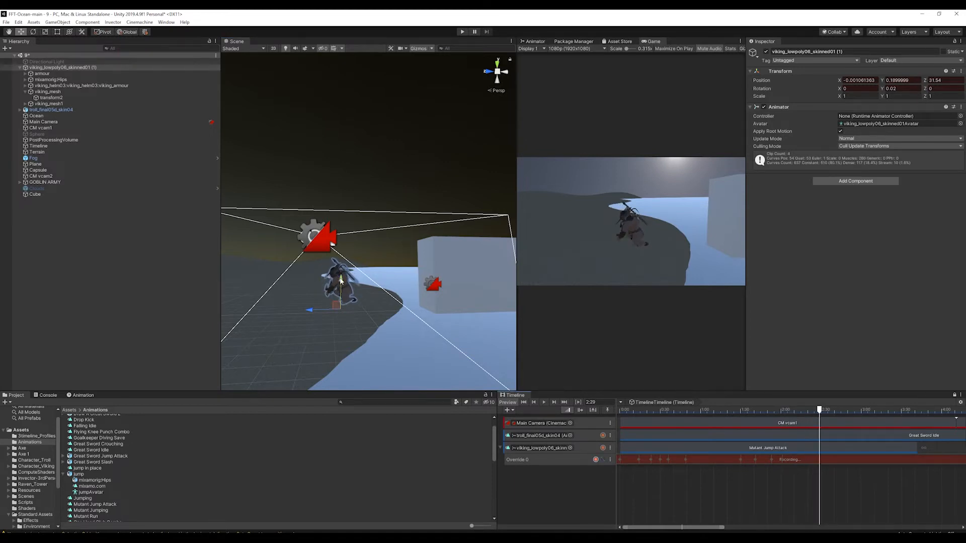
pyautogui.moveTo(340, 281); pyautogui.dragTo(341, 276)
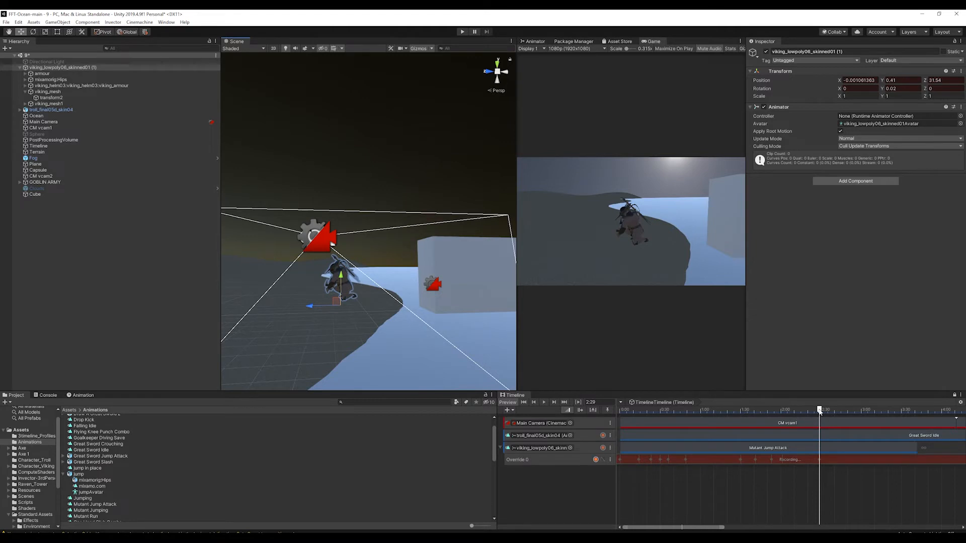
pyautogui.moveTo(820, 412); pyautogui.dragTo(837, 412)
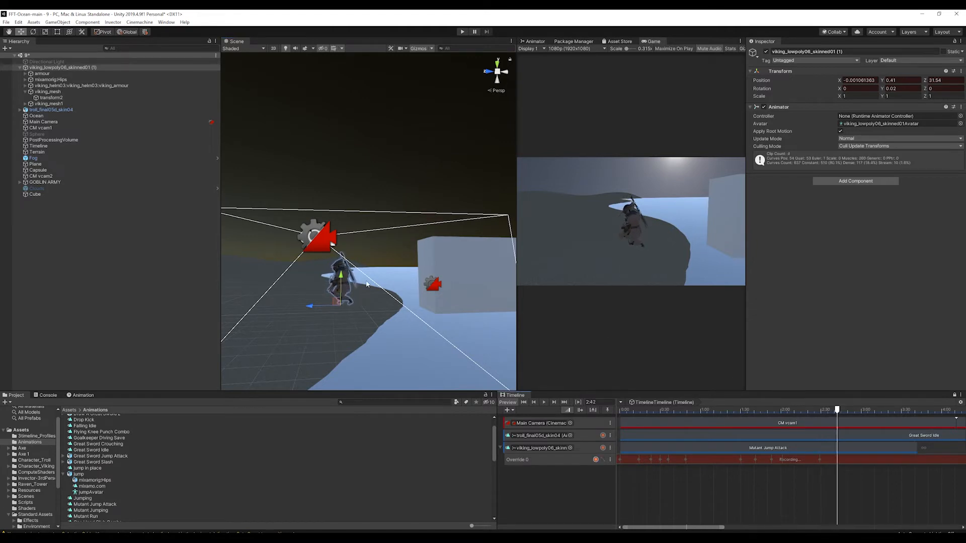
pyautogui.moveTo(340, 277); pyautogui.dragTo(341, 275)
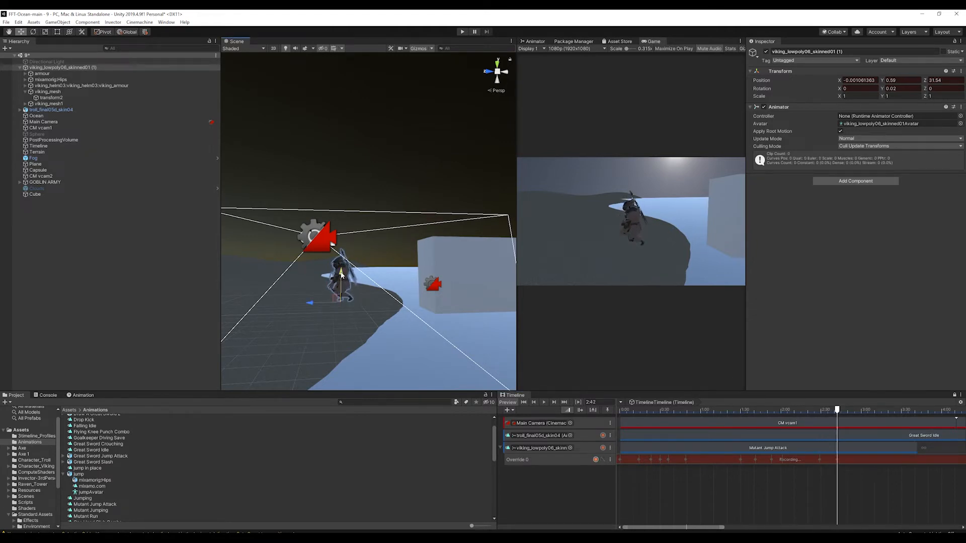
pyautogui.moveTo(840, 413); pyautogui.dragTo(857, 412)
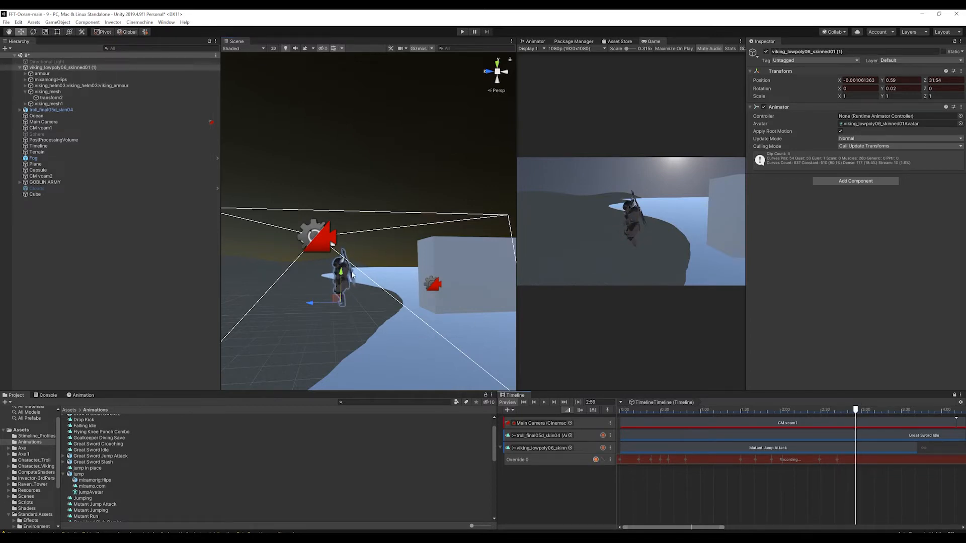
pyautogui.moveTo(341, 275); pyautogui.dragTo(345, 268)
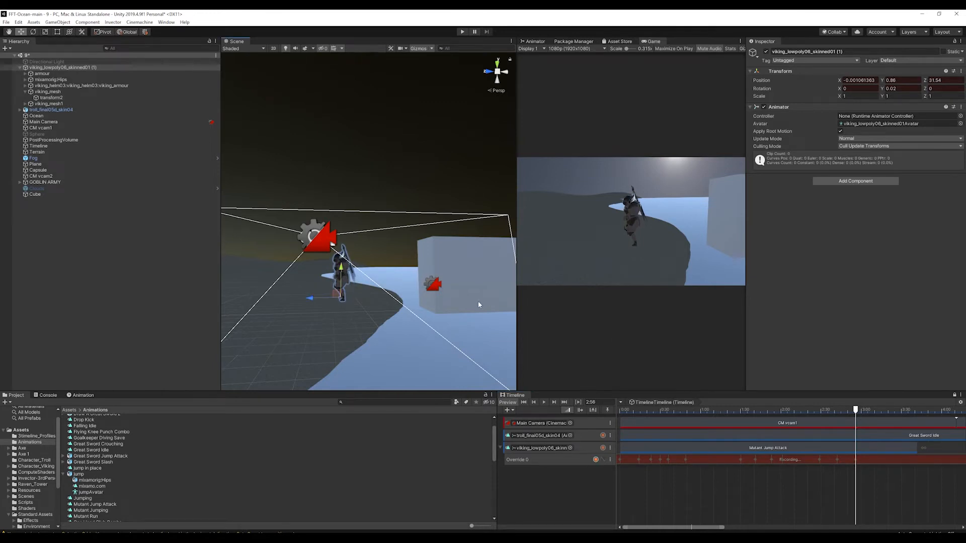
pyautogui.moveTo(858, 411); pyautogui.dragTo(878, 412)
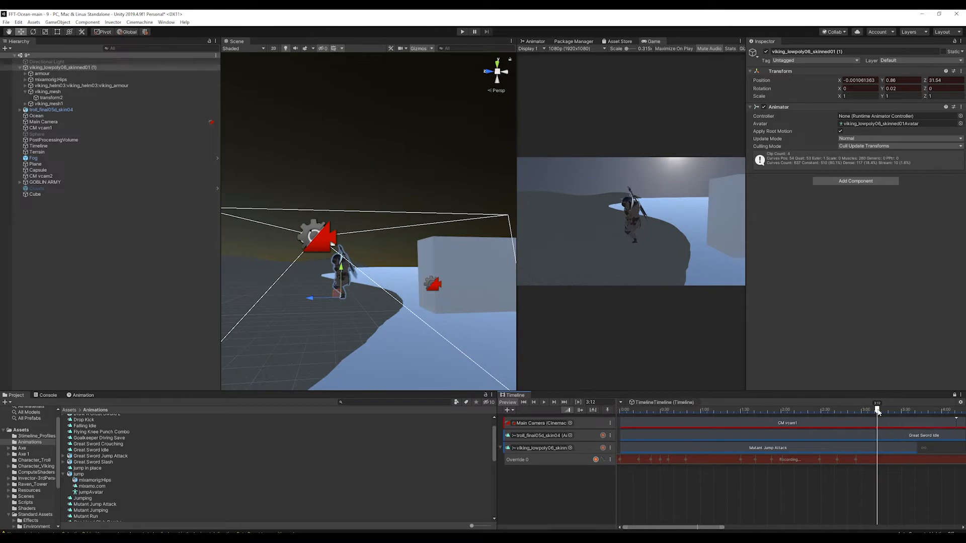
pyautogui.moveTo(345, 277); pyautogui.dragTo(348, 281)
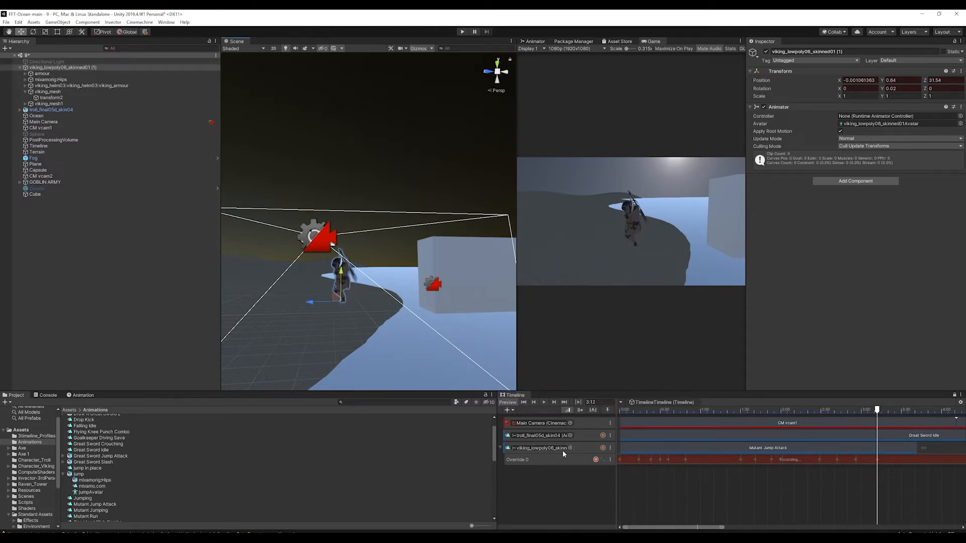
# Stop recording on Override 0 and return the timeline to 0:00
pyautogui.click(636, 476)
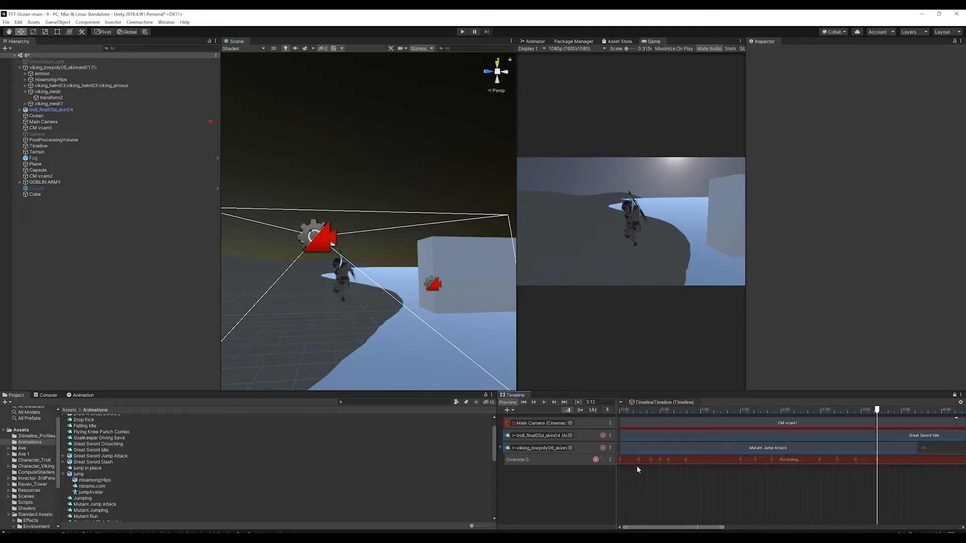
pyautogui.click(595, 460)
pyautogui.click(631, 410)
pyautogui.moveTo(630, 410); pyautogui.dragTo(607, 412)
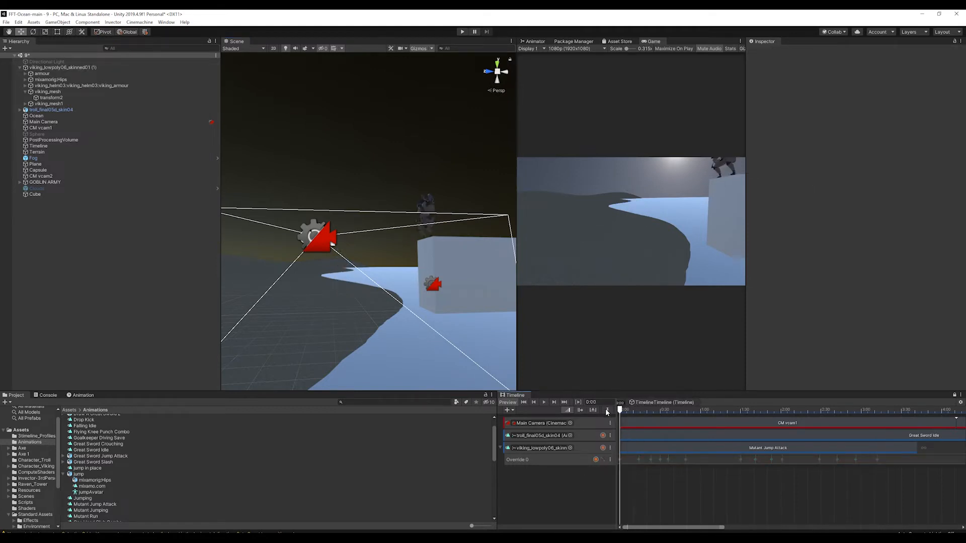
# Review the viking's leap from the block in the timeline preview and in Play mode
pyautogui.keyDown('alt'); pyautogui.moveTo(425, 236); pyautogui.dragTo(445, 263); pyautogui.keyUp('alt')
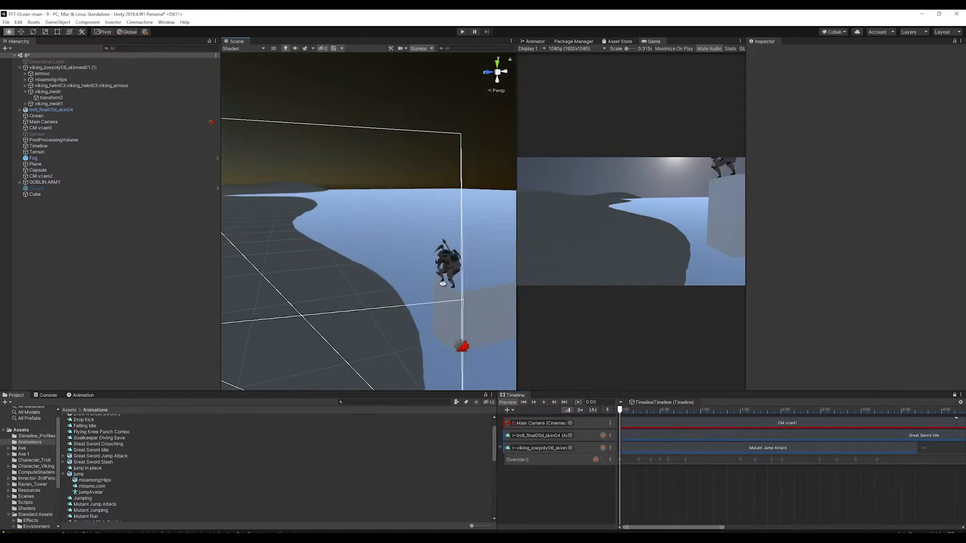
pyautogui.click(445, 263)
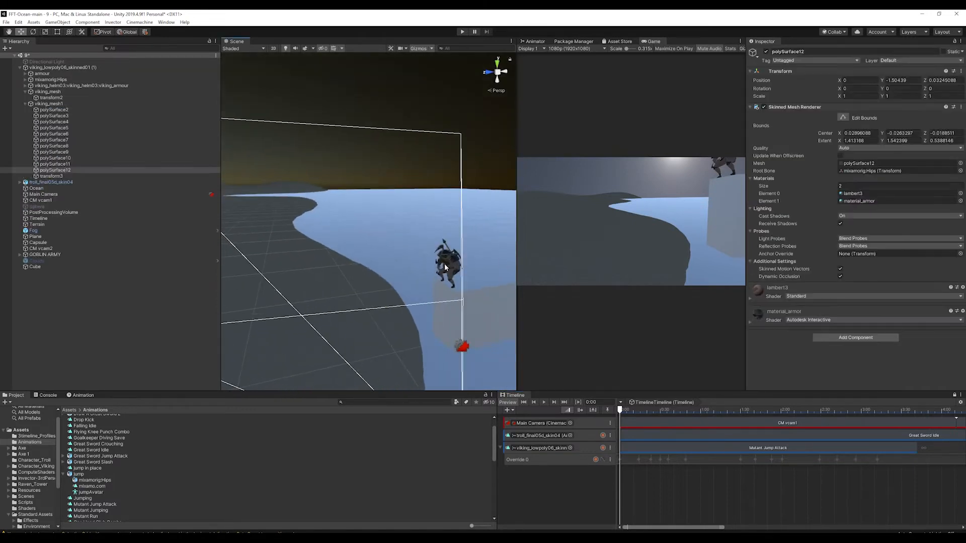
pyautogui.click(63, 67)
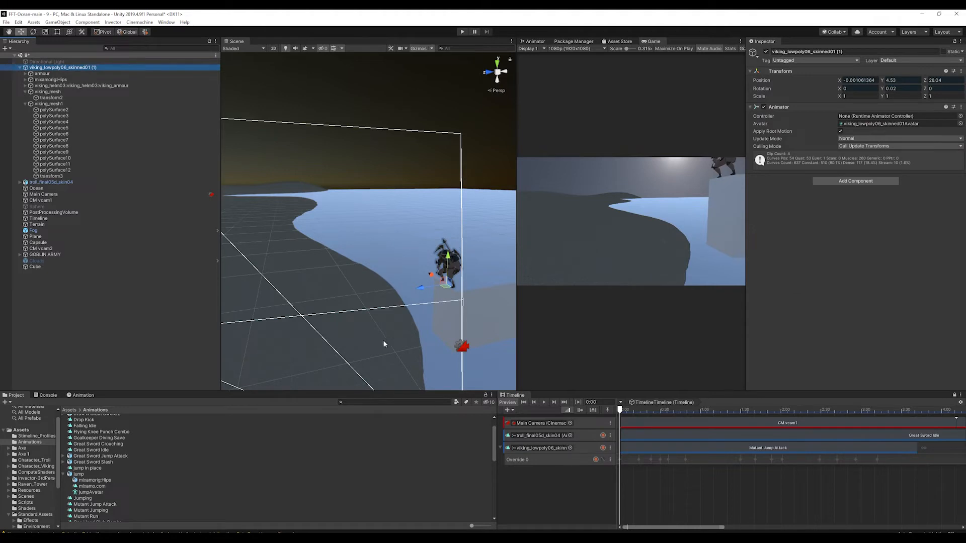
pyautogui.moveTo(384, 341)
pyautogui.keyDown('alt'); pyautogui.mouseDown()
pyautogui.moveTo(363, 309)
pyautogui.moveTo(381, 324)
pyautogui.mouseUp(); pyautogui.keyUp('alt')
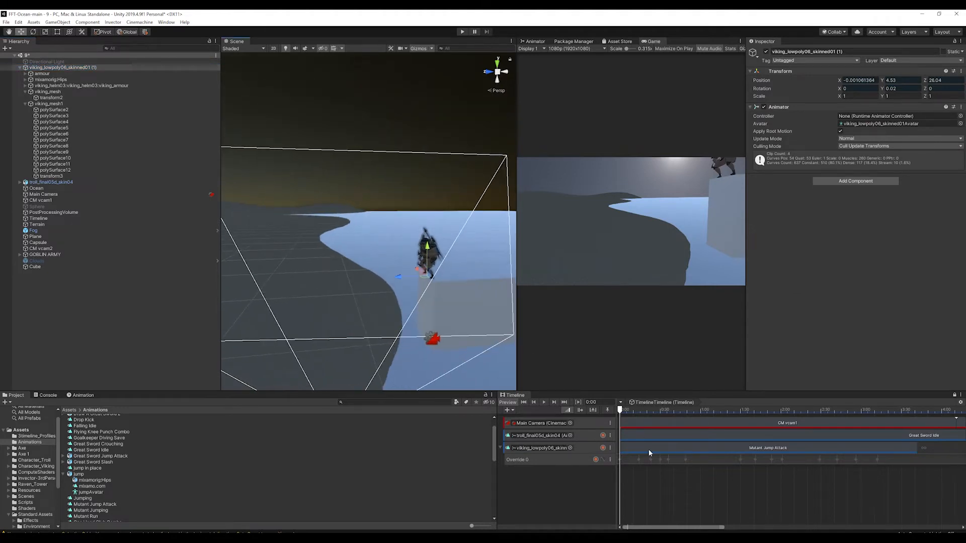
pyautogui.click(543, 402)
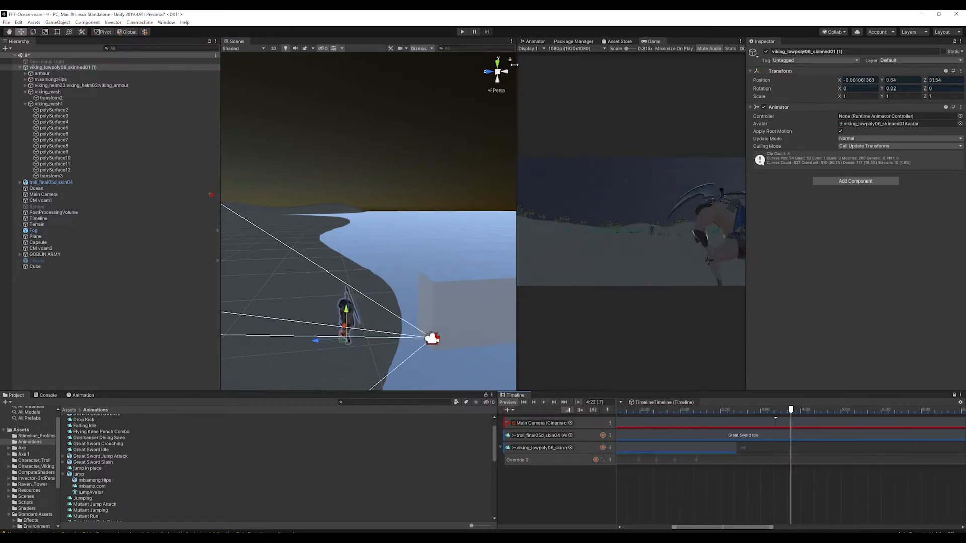
pyautogui.click(461, 31)
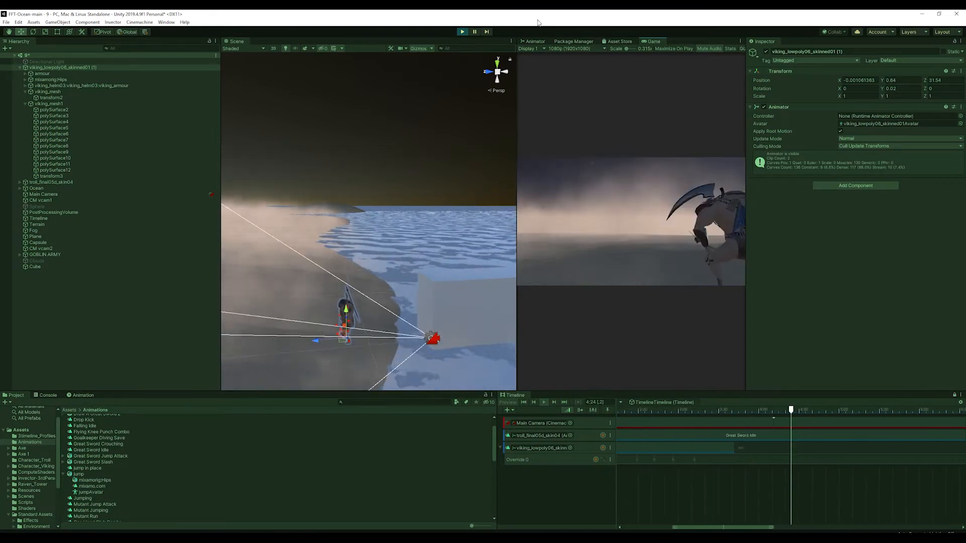
pyautogui.click(462, 31)
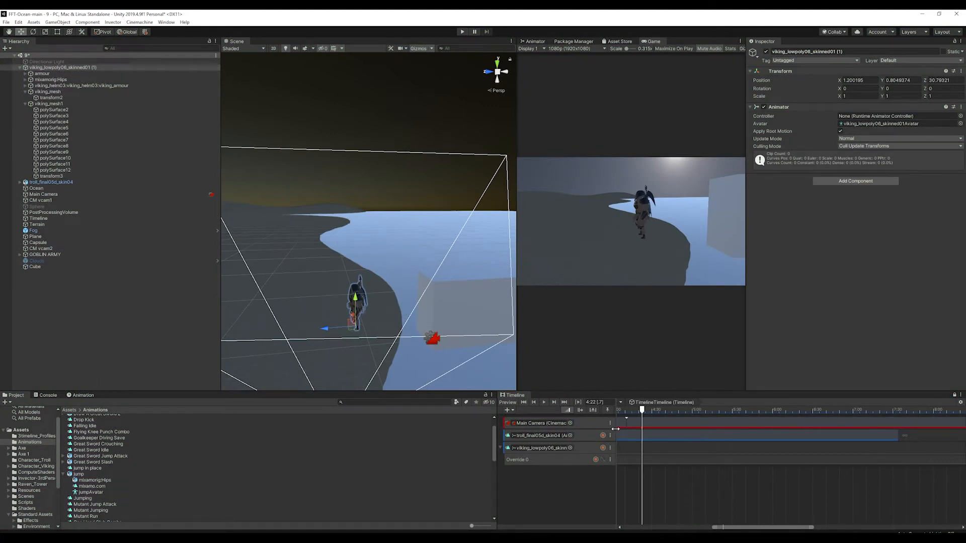
# Lock the viking's Override 0 track in the timeline
pyautogui.click(632, 459)
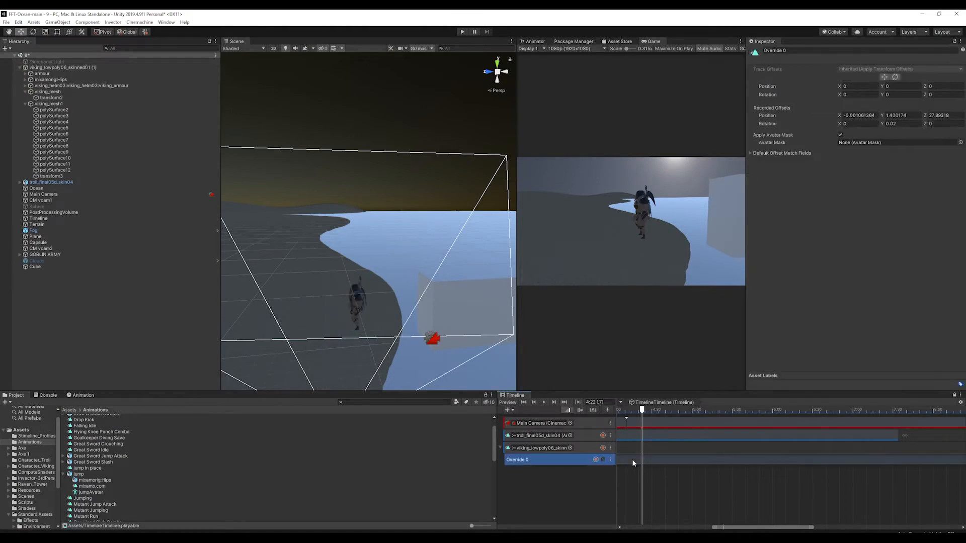
pyautogui.rightClick(635, 460)
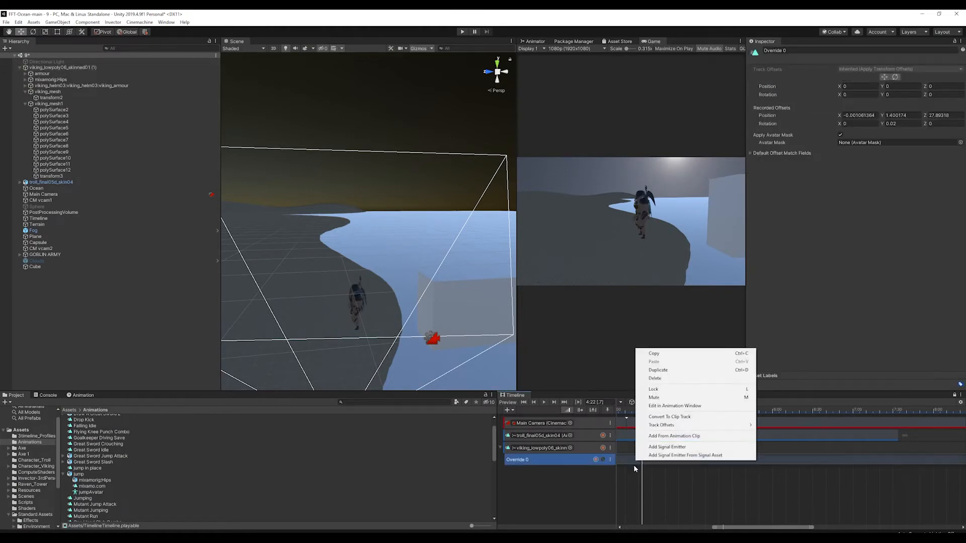
pyautogui.click(675, 392)
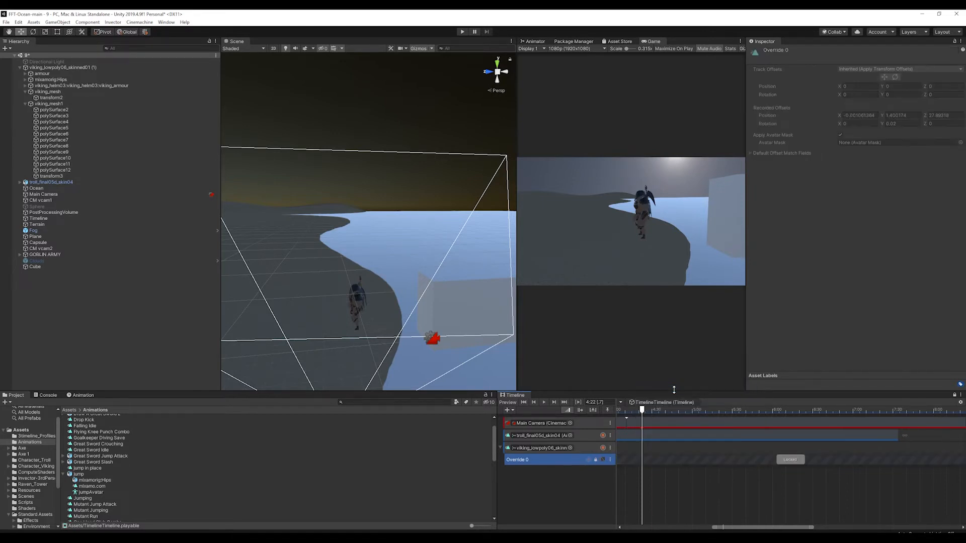
# Add the Mutant Run animation to the viking's track, starting at 4:08
pyautogui.moveTo(649, 410)
pyautogui.mouseDown()
pyautogui.moveTo(619, 416)
pyautogui.moveTo(635, 420)
pyautogui.mouseUp()
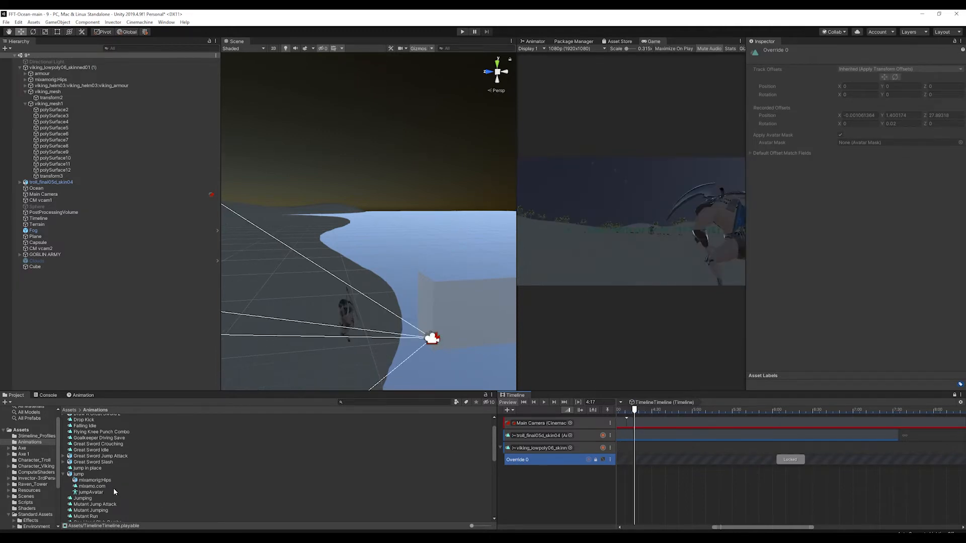
pyautogui.click(90, 510)
pyautogui.scroll(-2, 88, 493)
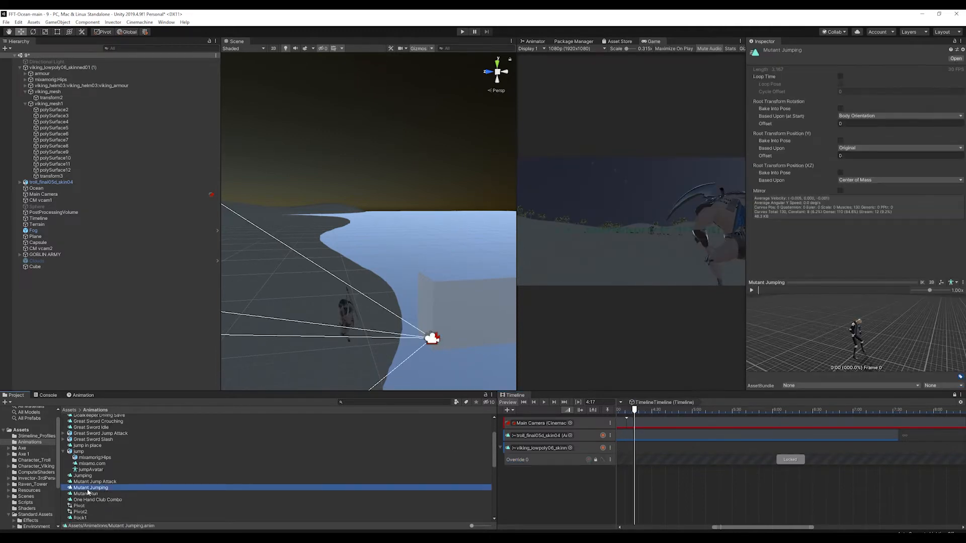
pyautogui.moveTo(88, 491); pyautogui.dragTo(641, 450)
pyautogui.moveTo(635, 411)
pyautogui.mouseDown()
pyautogui.moveTo(621, 411)
pyautogui.moveTo(667, 415)
pyautogui.moveTo(623, 418)
pyautogui.mouseUp()
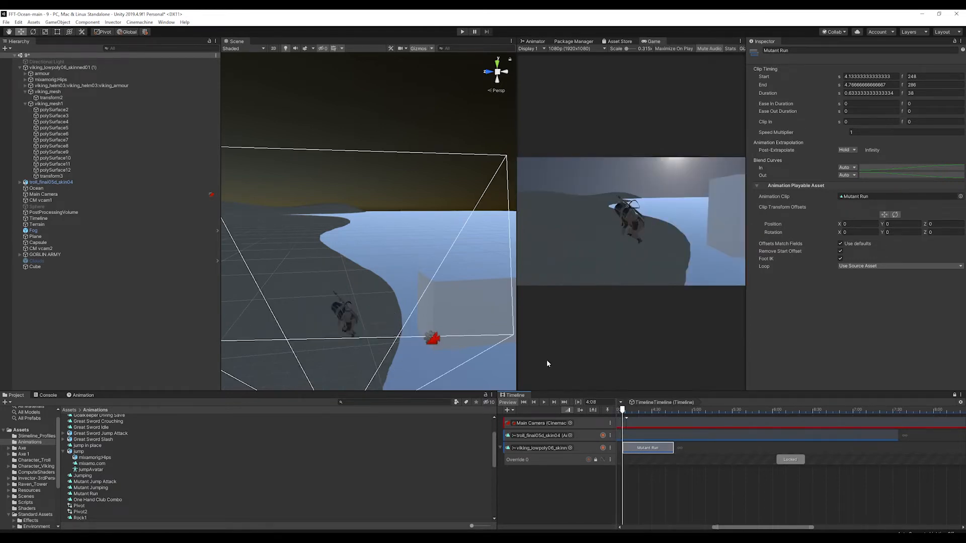
# Inspect the One Hand Club Combo, Mutant Run, Mutant Jump Attack and Mutant Jumping clips in the Animations folder
pyautogui.scroll(-4, 376, 327)
pyautogui.keyDown('alt'); pyautogui.moveTo(341, 309); pyautogui.dragTo(436, 319); pyautogui.keyUp('alt')
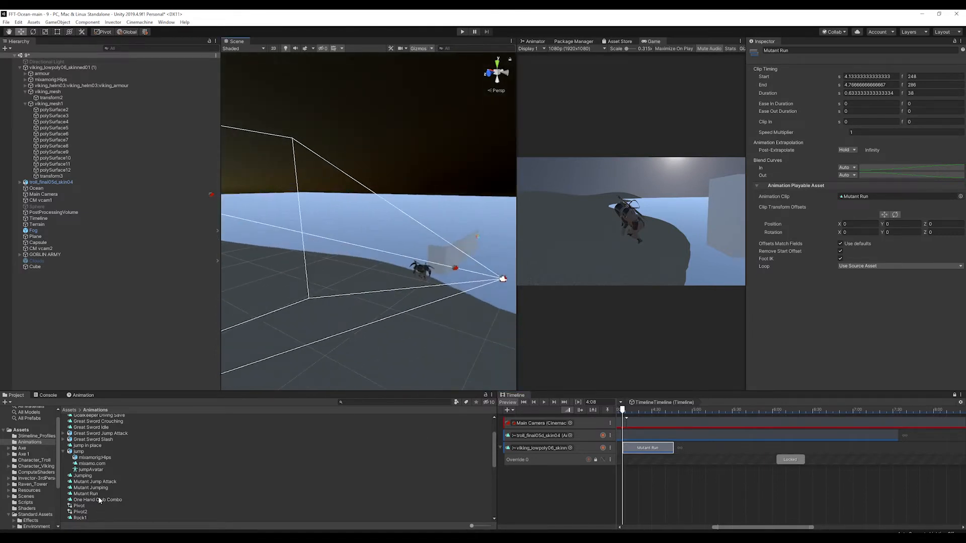
pyautogui.moveTo(98, 501); pyautogui.dragTo(665, 450)
pyautogui.click(92, 494)
pyautogui.click(92, 500)
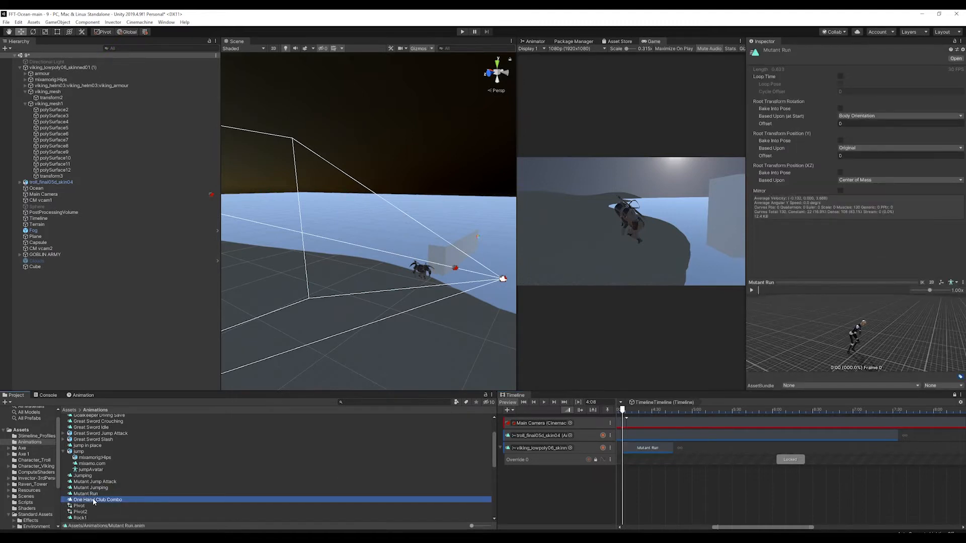
pyautogui.click(93, 493)
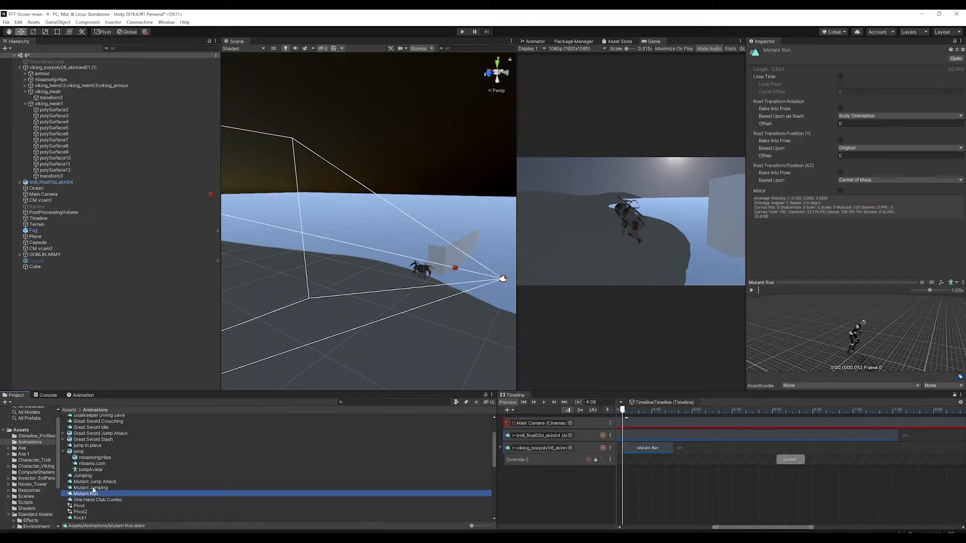
pyautogui.click(99, 482)
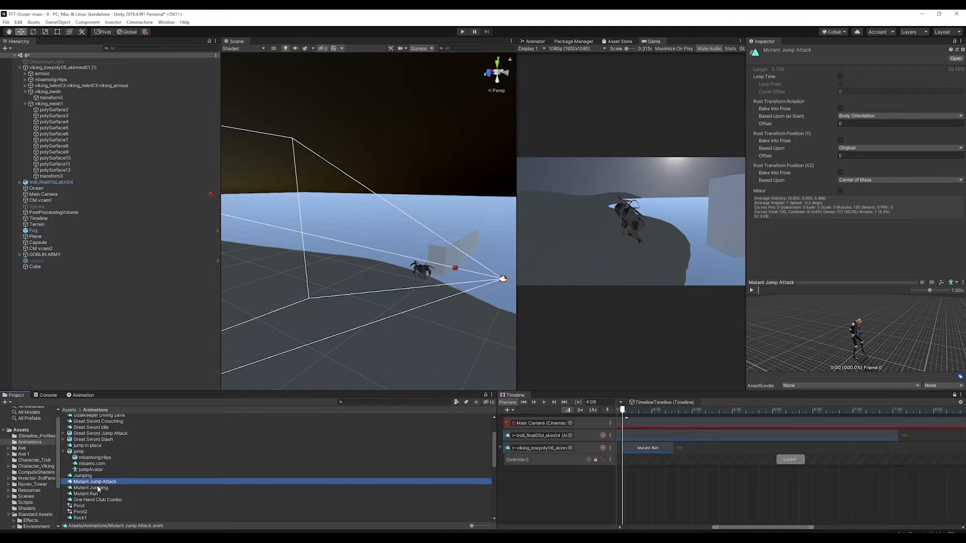
pyautogui.click(99, 488)
pyautogui.scroll(-3, 107, 498)
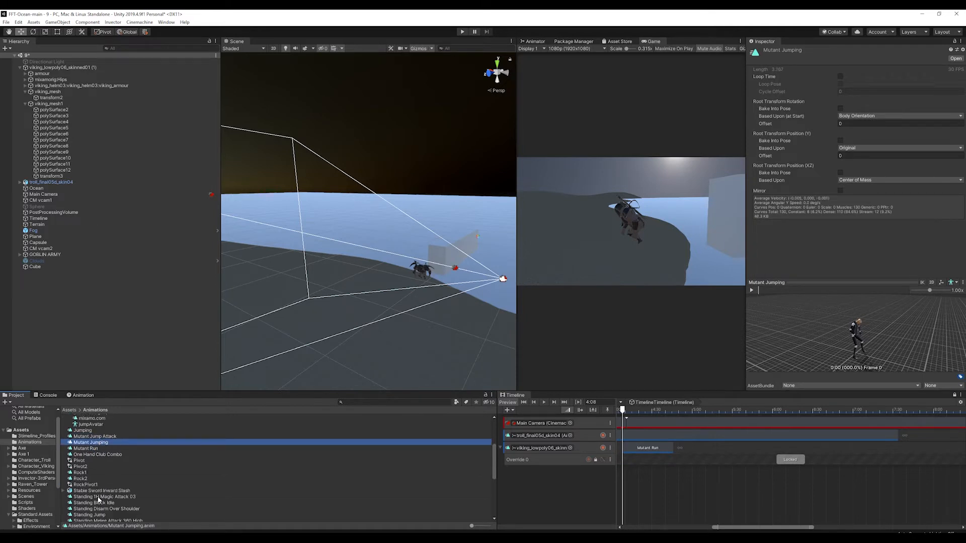
# Inspect the Standing animation clips and preview Standing Melee Attack 360 High and Standing Taunt Battlecry
pyautogui.click(98, 497)
pyautogui.click(99, 503)
pyautogui.click(99, 509)
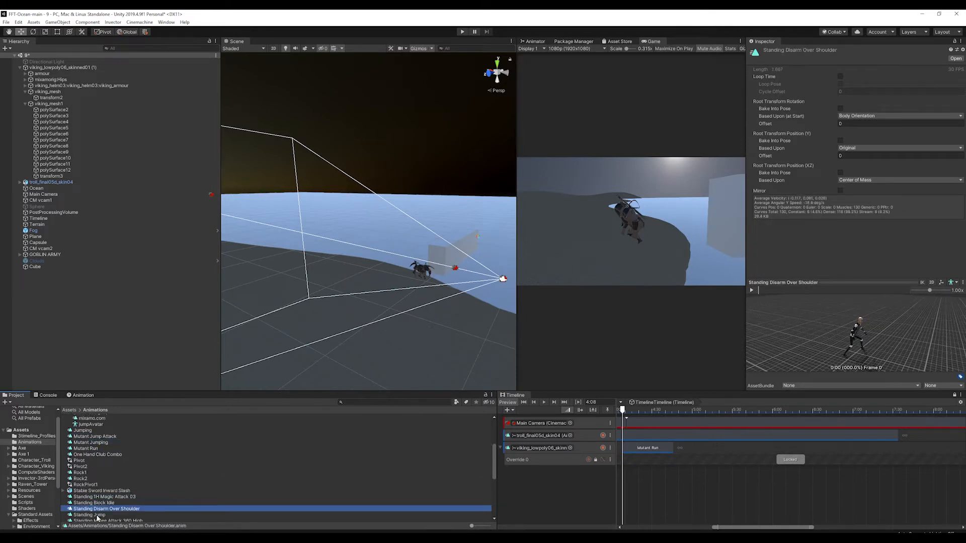
pyautogui.scroll(-2, 98, 518)
pyautogui.click(100, 492)
pyautogui.click(99, 499)
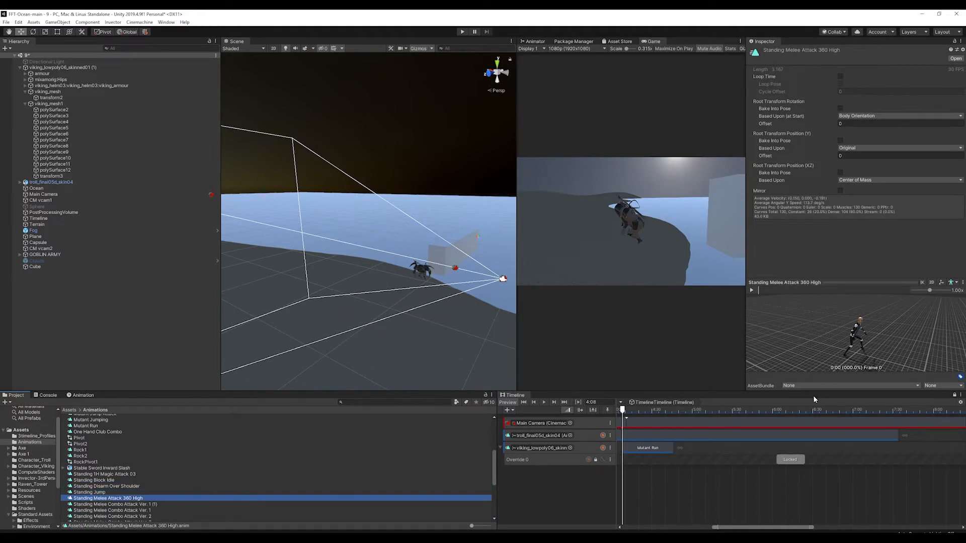
pyautogui.click(751, 291)
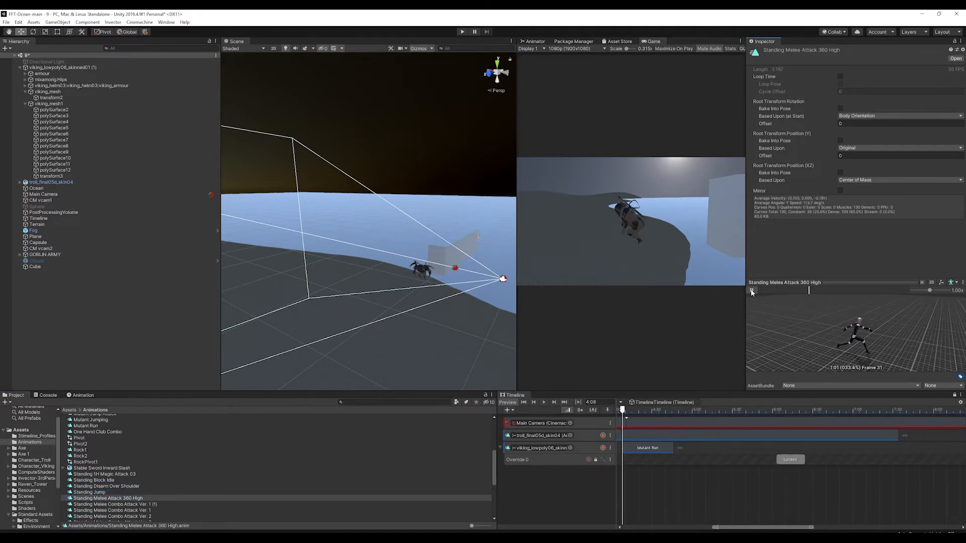
pyautogui.scroll(-6, 130, 468)
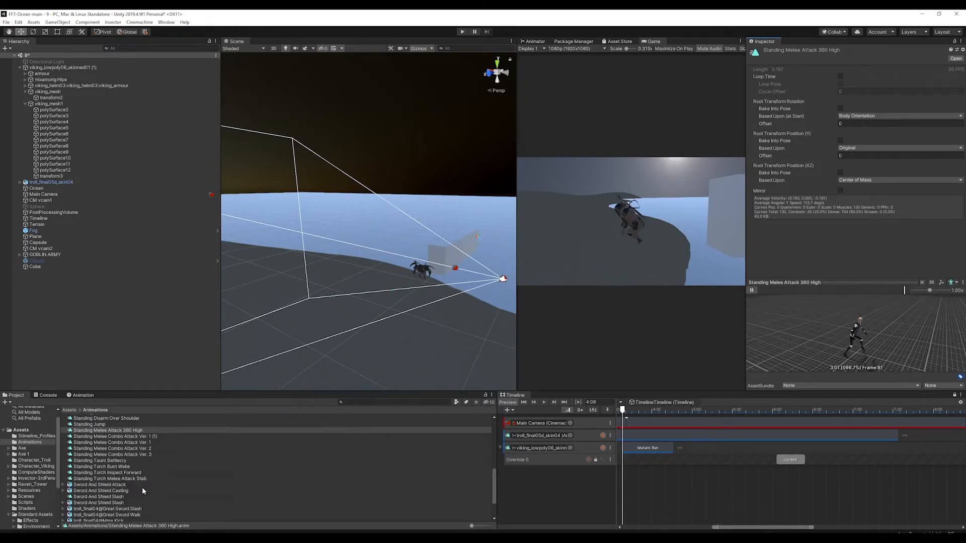
pyautogui.click(129, 462)
pyautogui.click(752, 290)
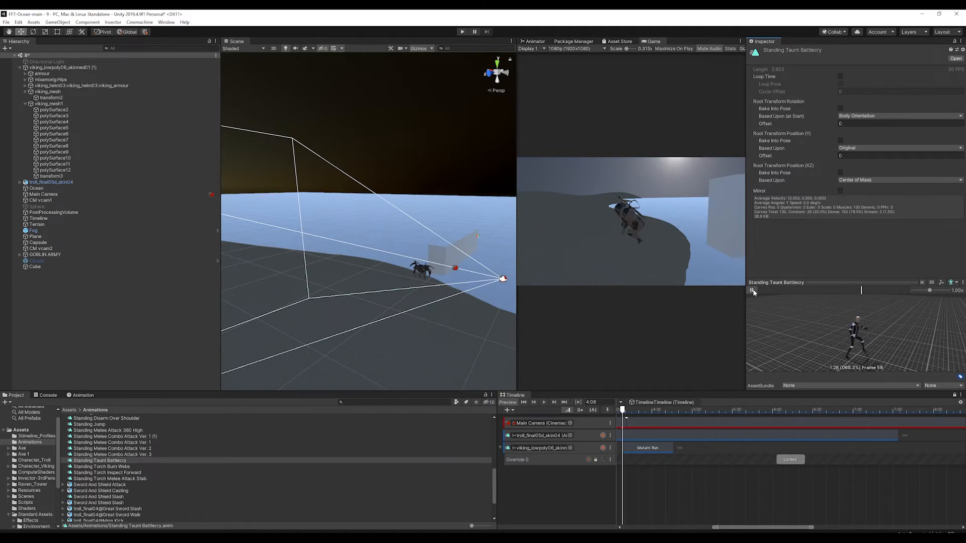
pyautogui.click(752, 291)
# Add Standing Taunt Battlecry to the viking's track before Mutant Run, starting at frame 251 and lasting 56 frames
pyautogui.moveTo(716, 527); pyautogui.dragTo(694, 533)
pyautogui.moveTo(105, 457); pyautogui.dragTo(758, 449)
pyautogui.click(926, 452)
pyautogui.moveTo(764, 411); pyautogui.dragTo(839, 450)
# Move the playhead to 4:28 and delete the polySurface10 piece from the viking's viking_mesh1
pyautogui.click(797, 413)
pyautogui.moveTo(797, 415)
pyautogui.mouseDown()
pyautogui.moveTo(825, 422)
pyautogui.moveTo(793, 427)
pyautogui.mouseUp()
pyautogui.scroll(3, 438, 271)
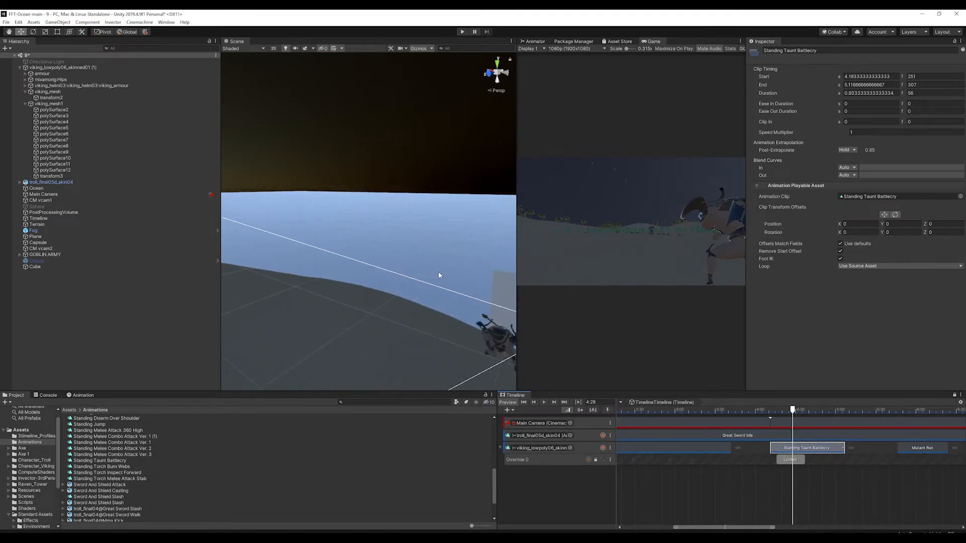
pyautogui.click(489, 325)
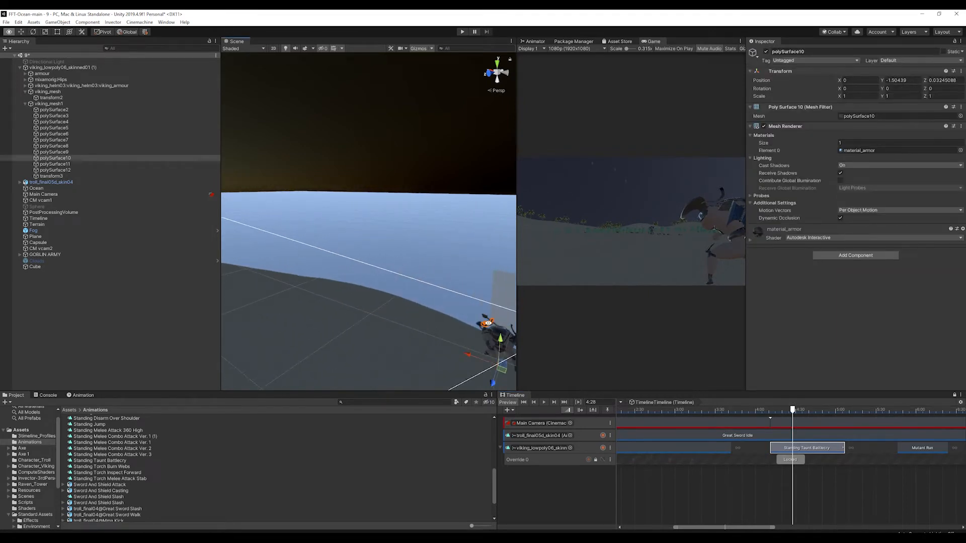
pyautogui.click(58, 158)
pyautogui.press('Delete')
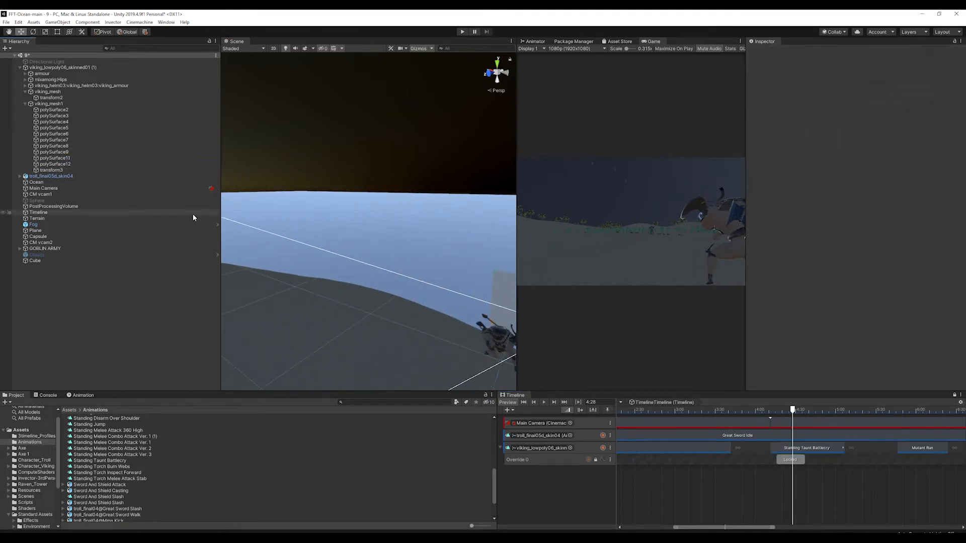
# Delete one polySurface mesh from the viking's viking_mesh1 group and move the timeline playhead to 4:40
pyautogui.click(496, 329)
pyautogui.press('Delete')
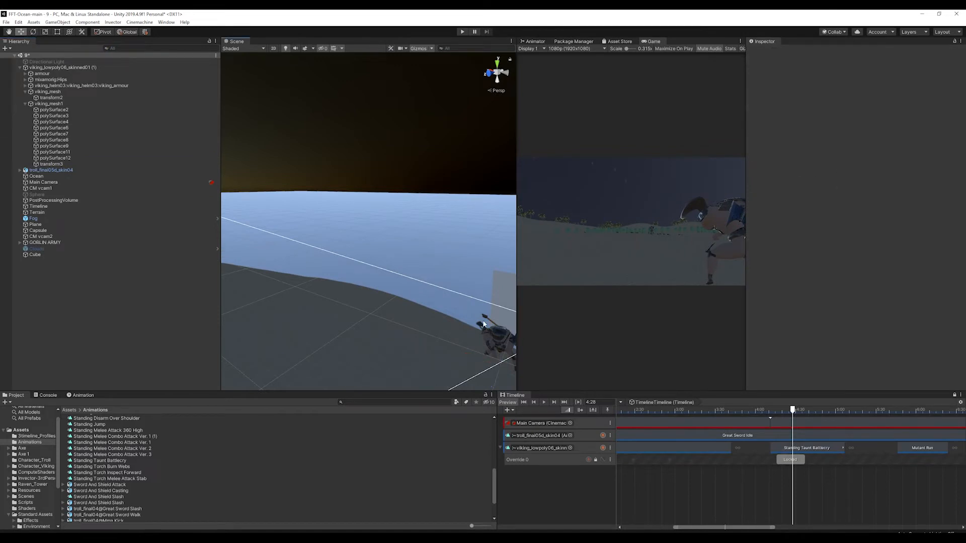
pyautogui.press('alt')
pyautogui.moveTo(793, 412); pyautogui.dragTo(784, 412)
pyautogui.moveTo(768, 414); pyautogui.dragTo(809, 412)
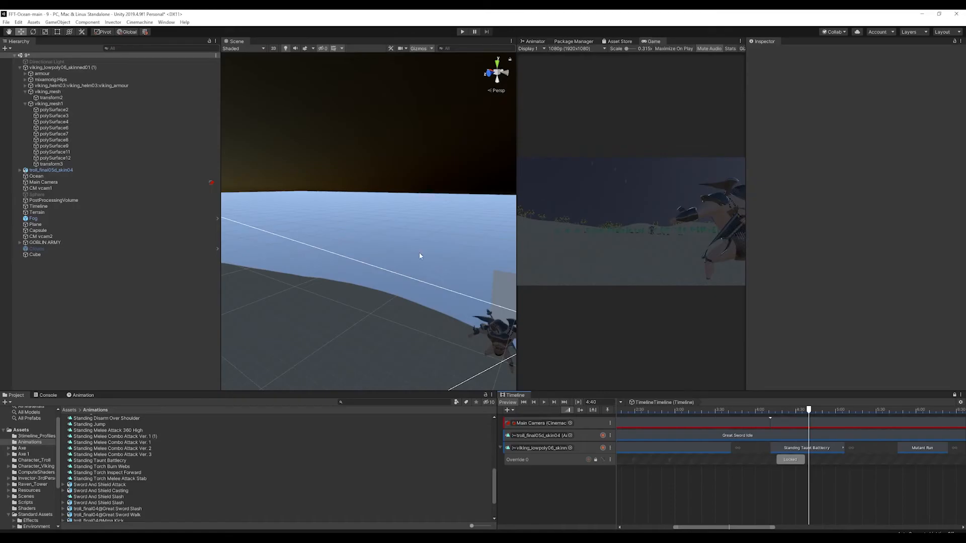
# Frame the viking close up from the front and create a Cinemachine virtual camera aligned with that view
pyautogui.moveTo(480, 340); pyautogui.dragTo(418, 251, button='middle')
pyautogui.click(419, 251)
pyautogui.press('f')
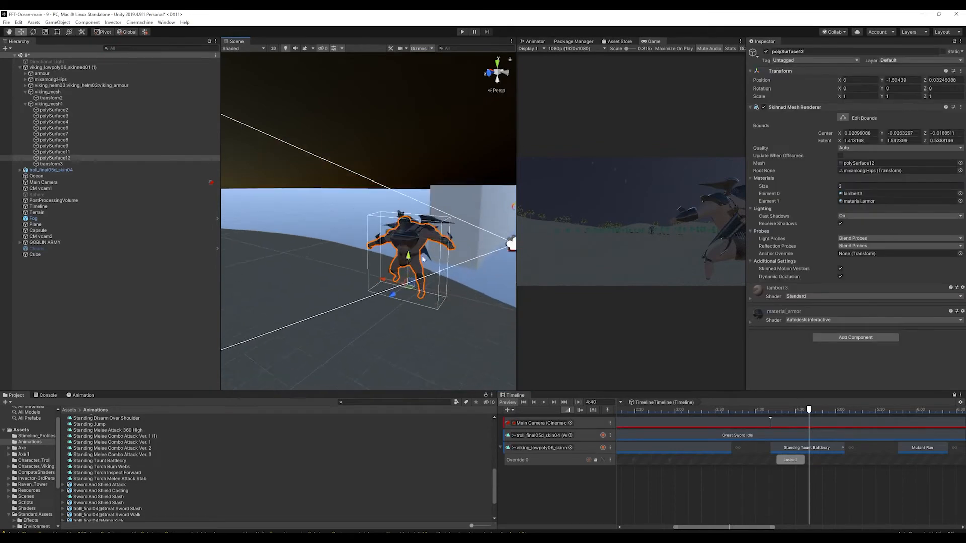
pyautogui.keyDown('alt'); pyautogui.moveTo(445, 276); pyautogui.dragTo(406, 244); pyautogui.keyUp('alt')
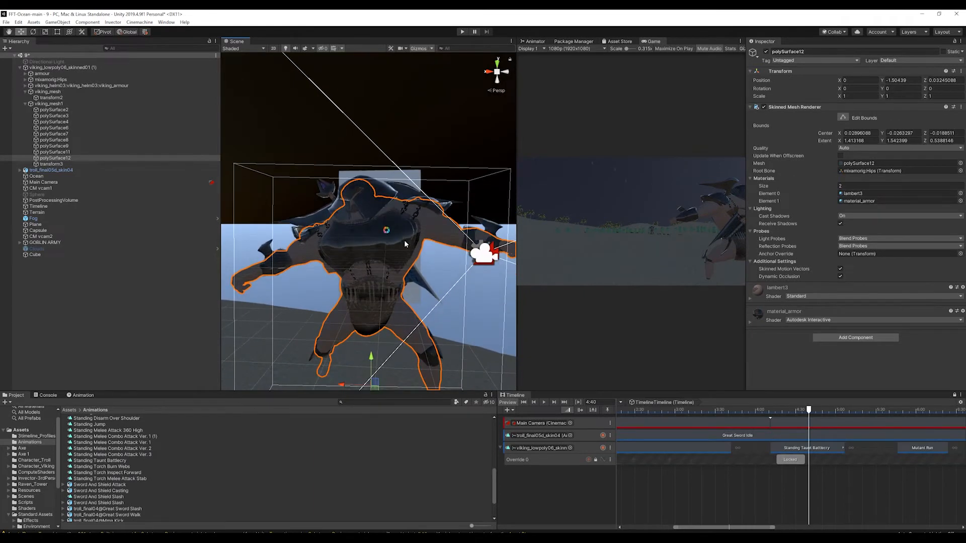
pyautogui.click(135, 22)
pyautogui.click(151, 31)
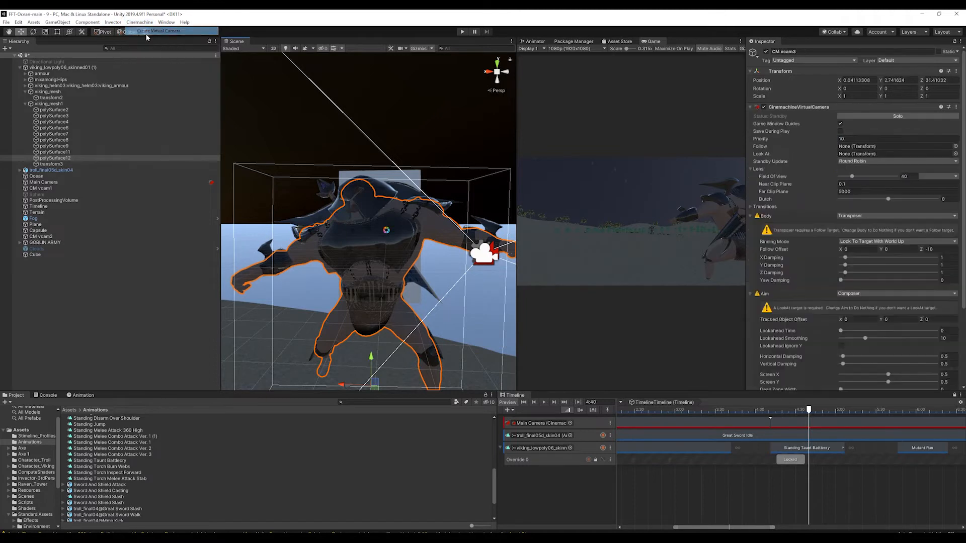
pyautogui.click(58, 22)
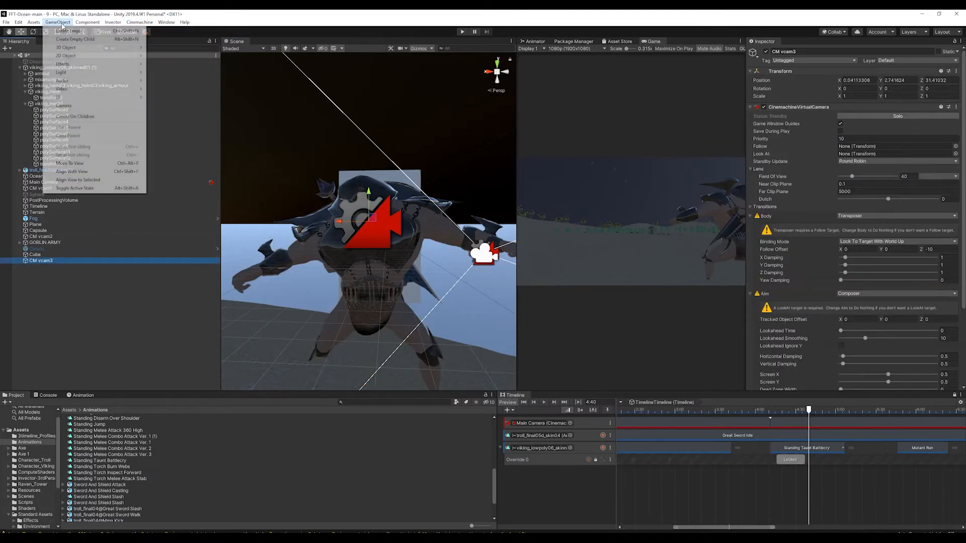
pyautogui.click(106, 172)
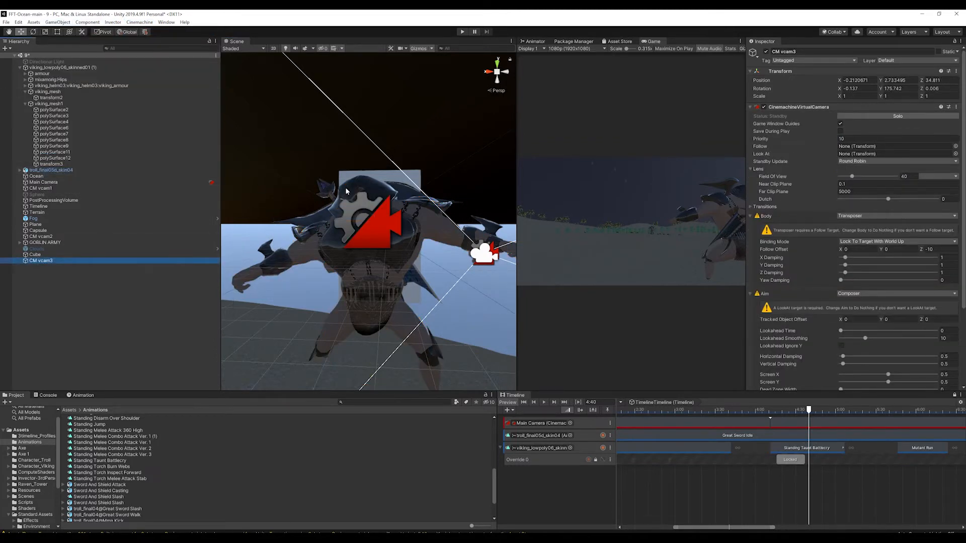
# Turn the scene view up toward the sky and create a second Cinemachine virtual camera aligned with that view
pyautogui.scroll(-6, 413, 190)
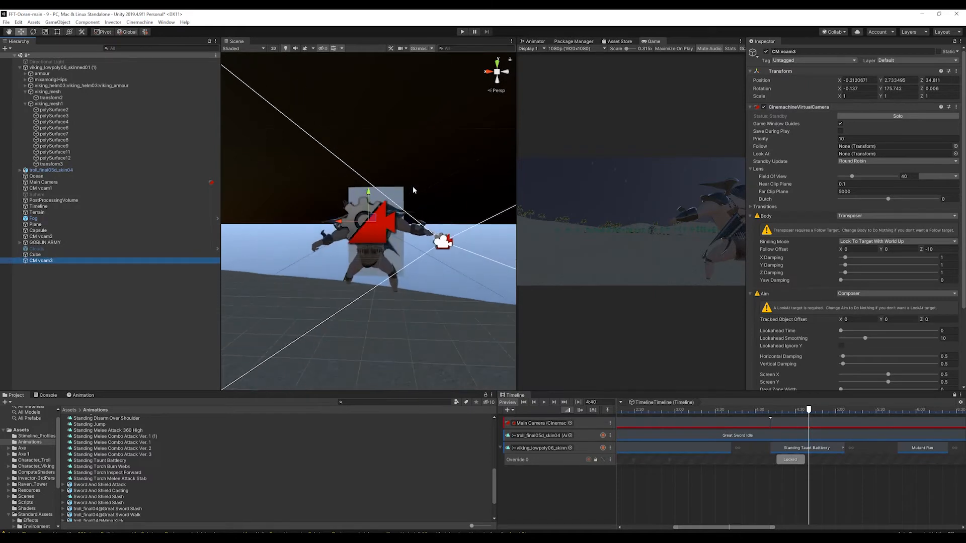
pyautogui.keyDown('alt'); pyautogui.moveTo(414, 190); pyautogui.dragTo(405, 295); pyautogui.keyUp('alt')
pyautogui.scroll(-3, 405, 294)
pyautogui.keyDown('alt'); pyautogui.moveTo(394, 255); pyautogui.dragTo(394, 281); pyautogui.keyUp('alt')
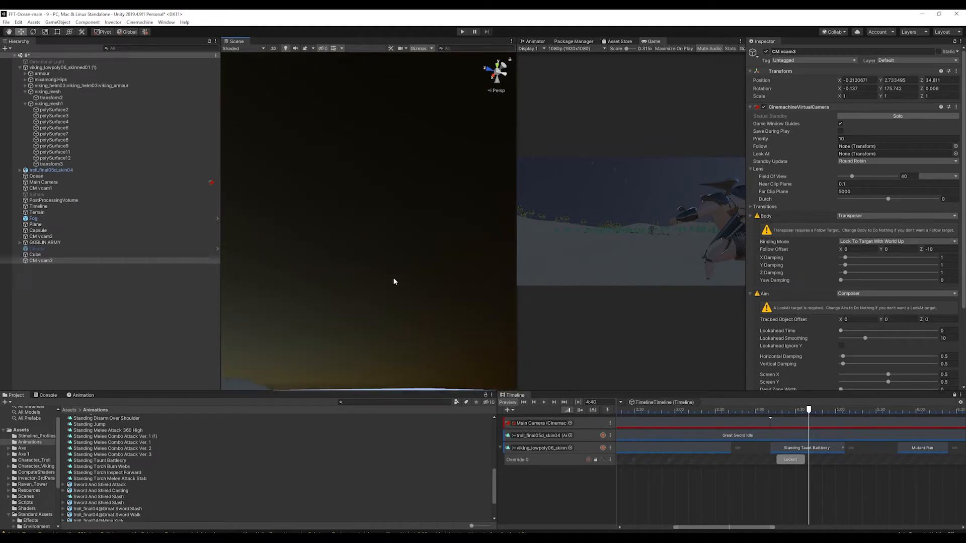
pyautogui.click(140, 22)
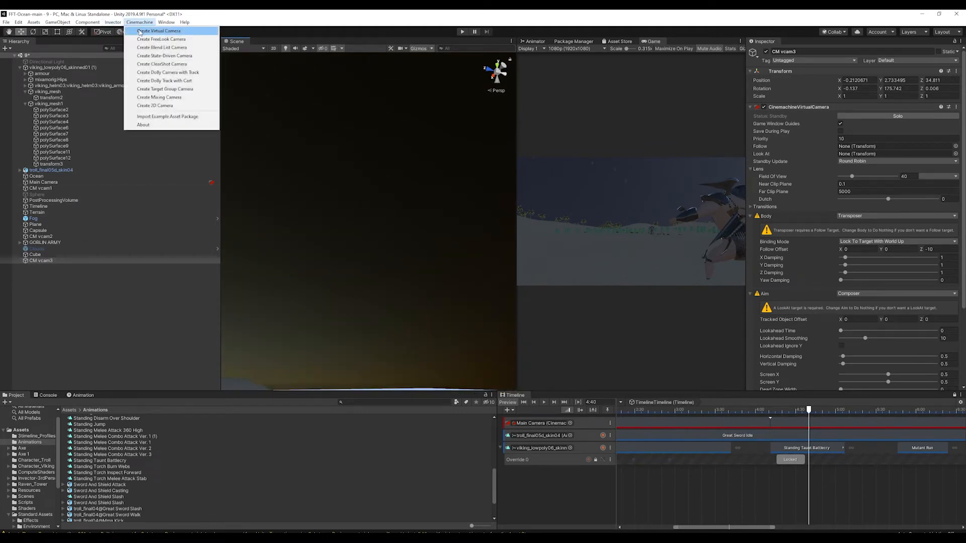
pyautogui.click(151, 28)
pyautogui.click(58, 22)
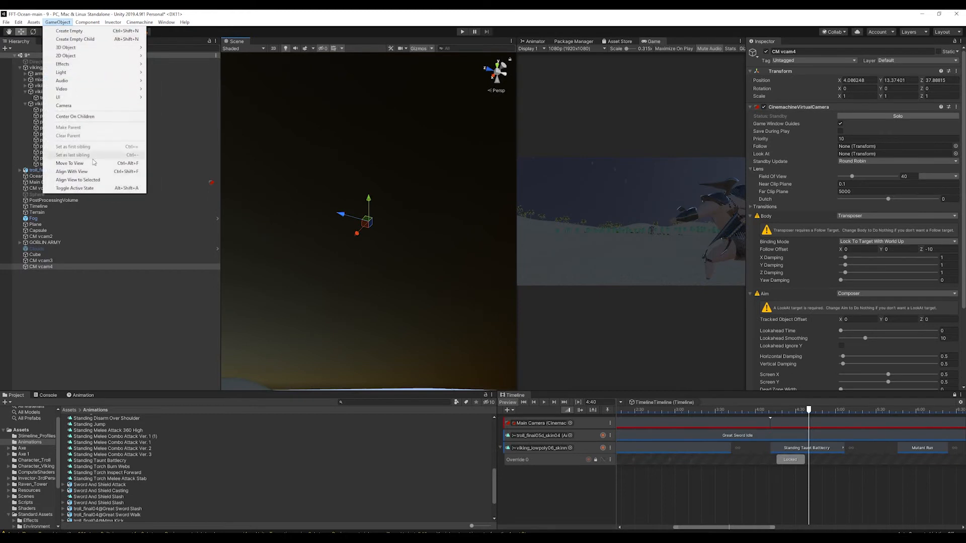
pyautogui.click(95, 172)
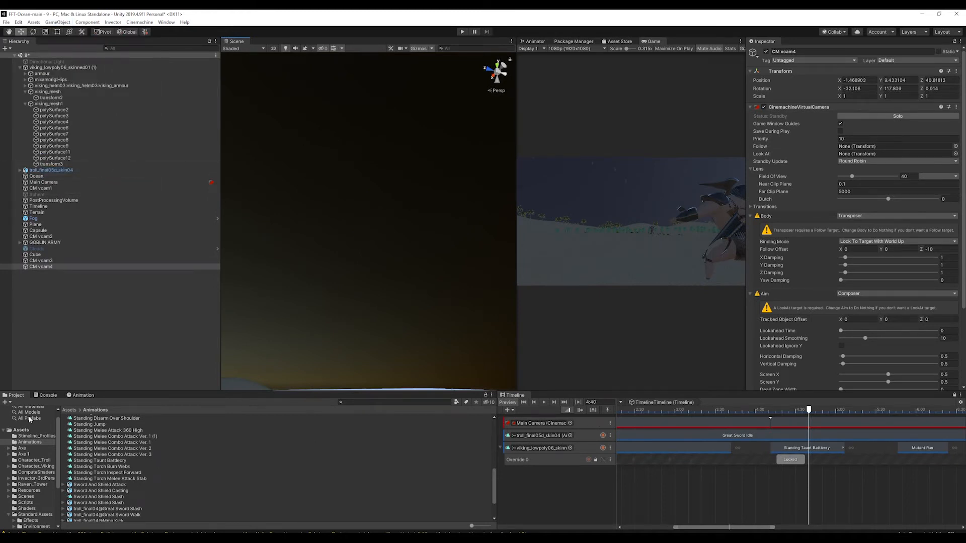
# Add a CM vcam3 shot to the Main Camera track and shorten the CM vcam2 shot to end at 11.5 s
pyautogui.keyDown('ctrl'); pyautogui.scroll(-15, 741, 495); pyautogui.keyUp('ctrl')
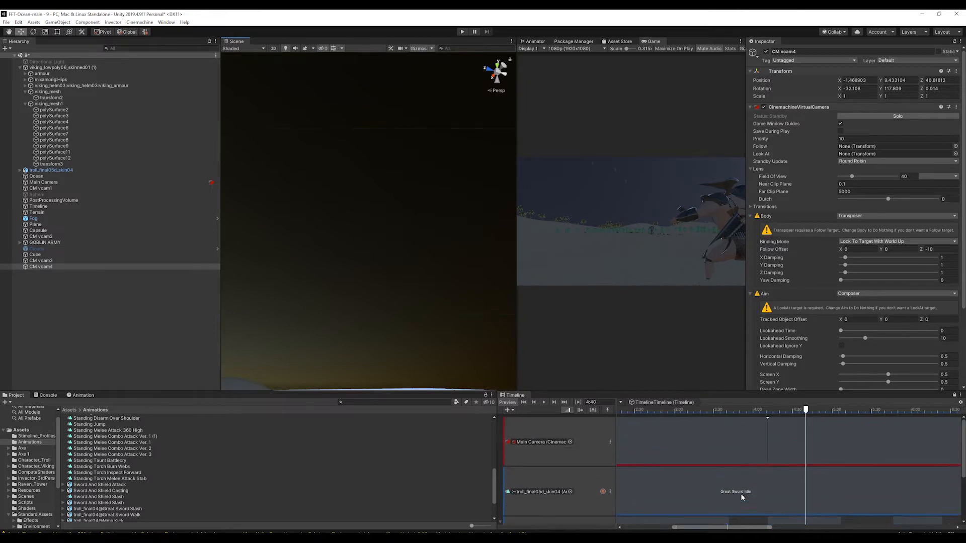
pyautogui.keyDown('ctrl'); pyautogui.scroll(15, 739, 494); pyautogui.keyUp('ctrl')
pyautogui.keyDown('ctrl'); pyautogui.scroll(-2, 739, 493); pyautogui.keyUp('ctrl')
pyautogui.keyDown('ctrl'); pyautogui.scroll(2, 739, 493); pyautogui.keyUp('ctrl')
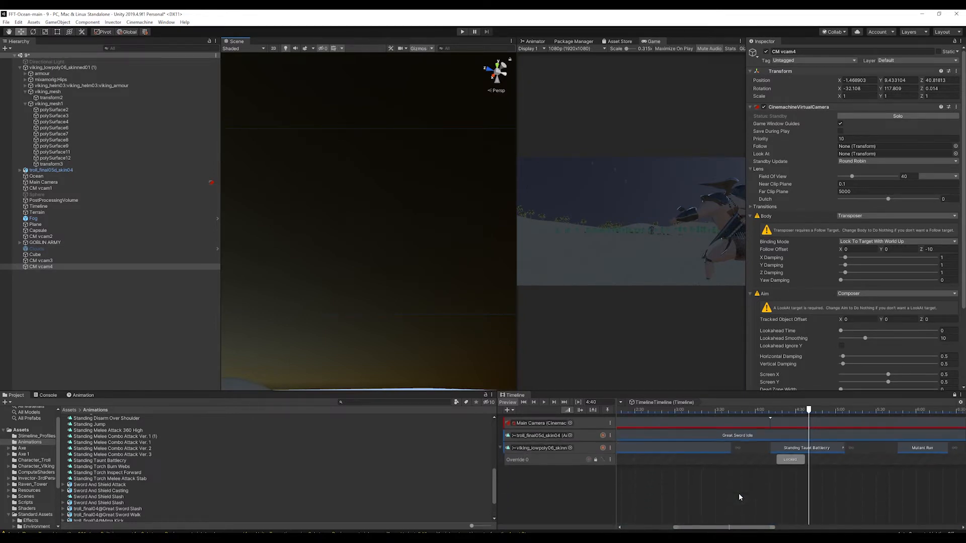
pyautogui.keyDown('ctrl'); pyautogui.scroll(-2, 738, 493); pyautogui.keyUp('ctrl')
pyautogui.scroll(-10, 739, 493)
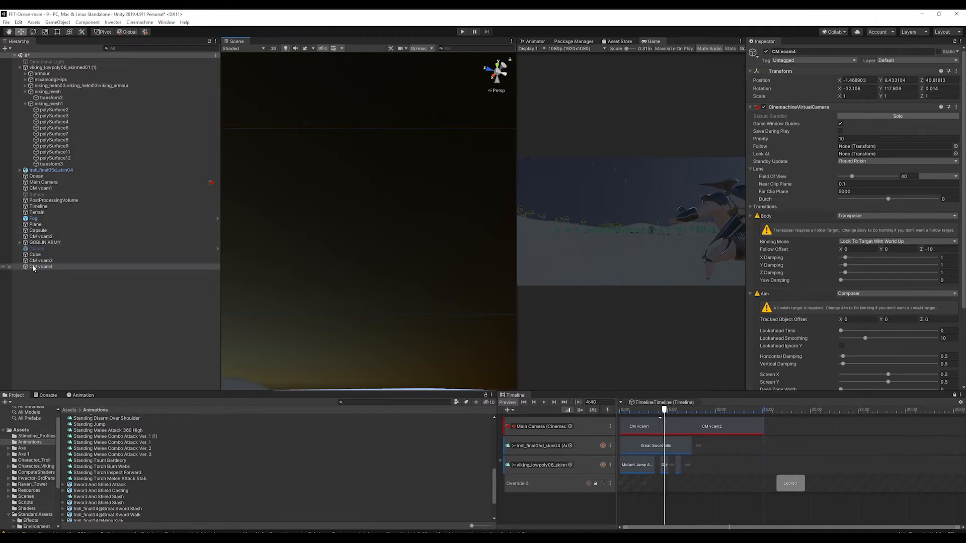
pyautogui.moveTo(33, 266); pyautogui.dragTo(729, 428)
pyautogui.click(723, 410)
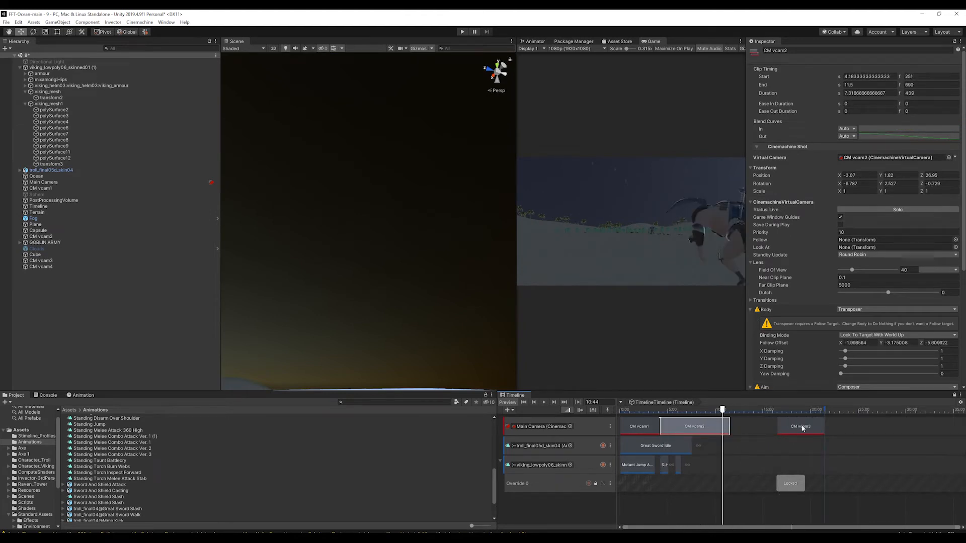
# Move the CM vcam3 shot to start at 11.5 s, directly after CM vcam2, and add CM vcam4 behind it
pyautogui.moveTo(802, 428); pyautogui.dragTo(759, 431)
pyautogui.click(732, 410)
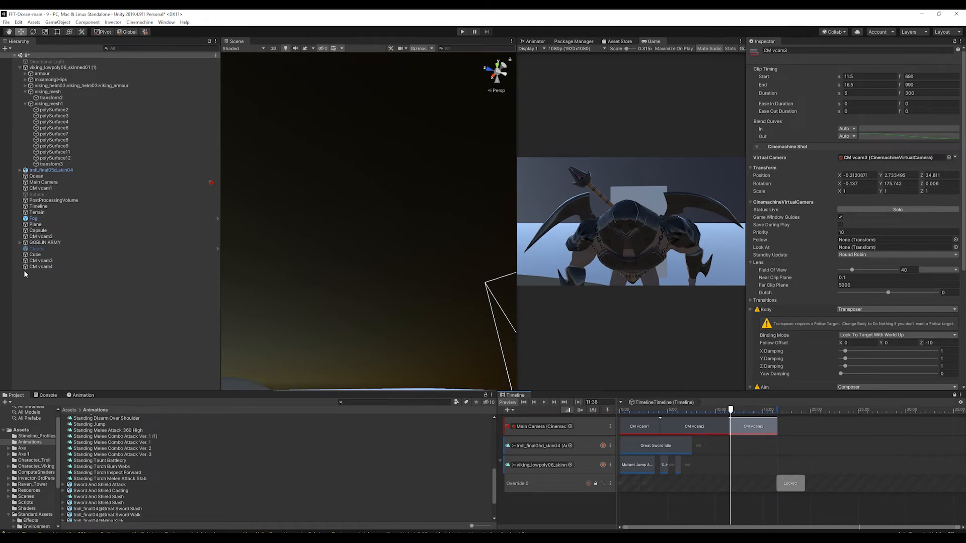
pyautogui.moveTo(40, 267); pyautogui.dragTo(792, 413)
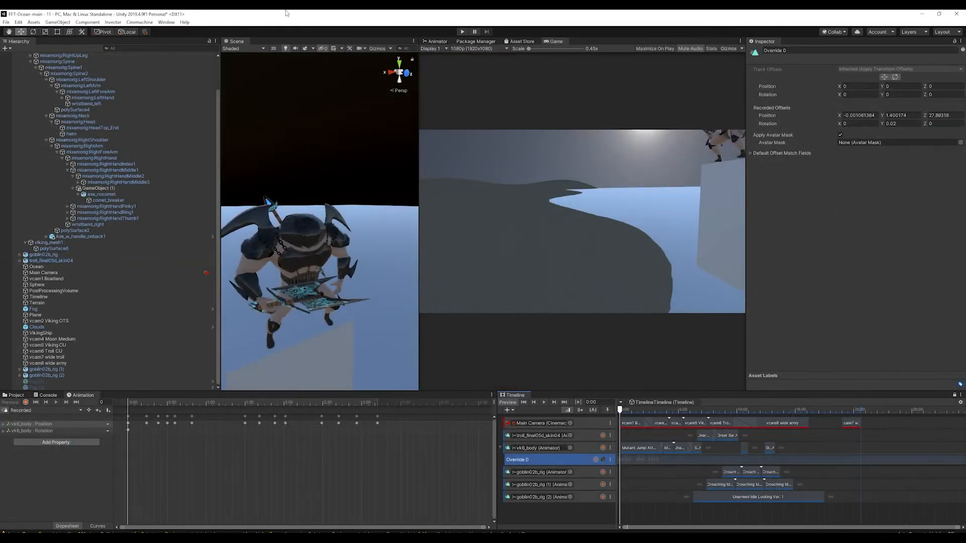
# Place a copy of the Mutant Jump Attack clip on the vk6_body track, starting at about 18.97 s
pyautogui.scroll(-5, 344, 250)
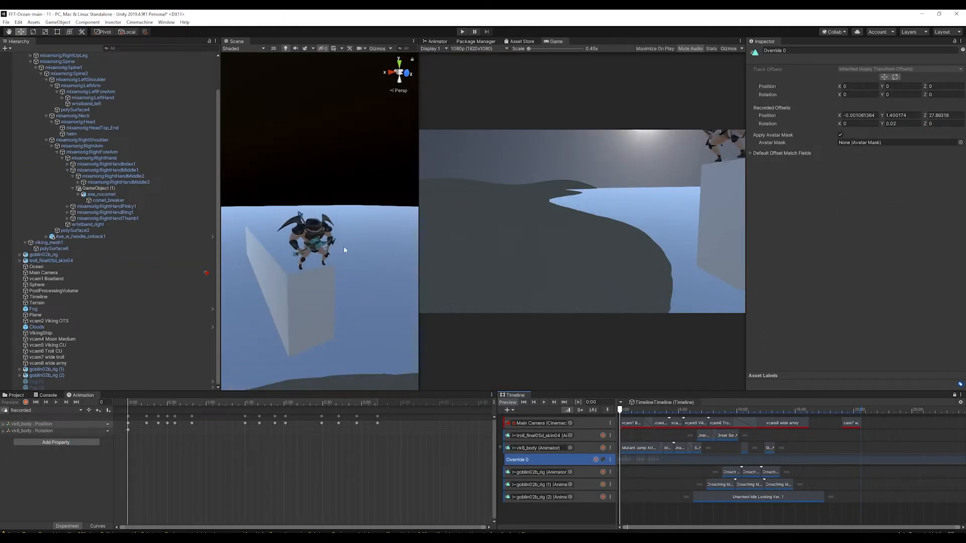
pyautogui.moveTo(623, 408)
pyautogui.mouseDown()
pyautogui.moveTo(736, 411)
pyautogui.moveTo(614, 410)
pyautogui.mouseUp()
pyautogui.moveTo(620, 411)
pyautogui.mouseDown()
pyautogui.moveTo(643, 413)
pyautogui.moveTo(627, 415)
pyautogui.mouseUp()
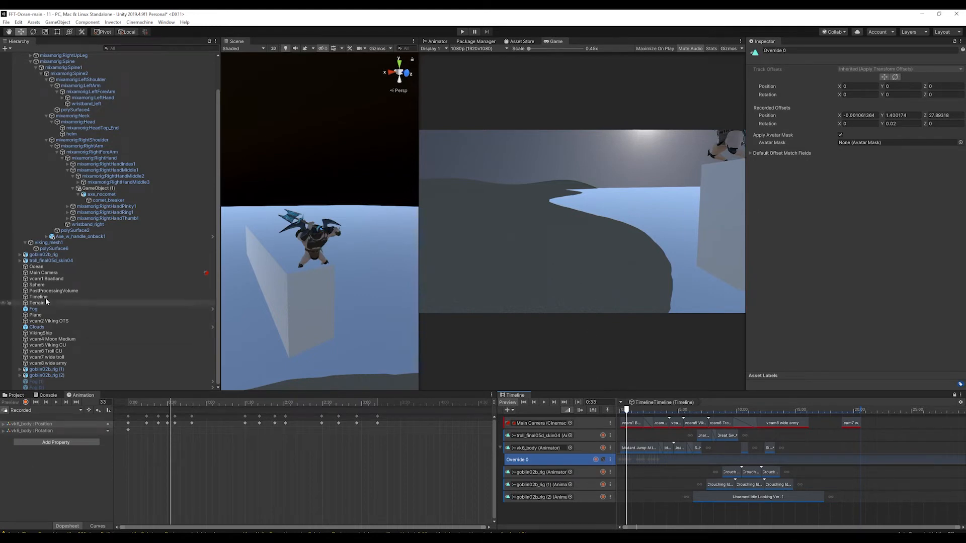
pyautogui.click(641, 449)
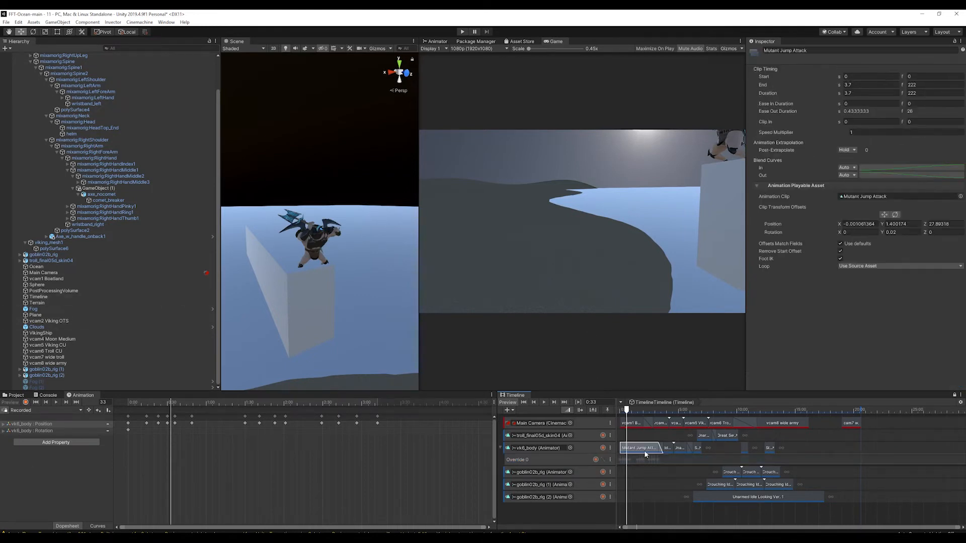
pyautogui.moveTo(644, 450); pyautogui.dragTo(863, 449)
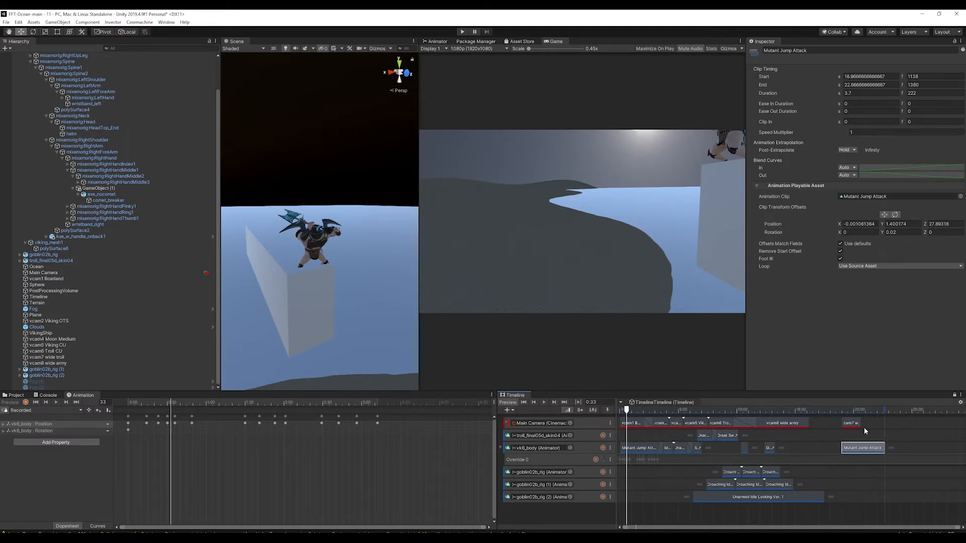
# Scrub to 20:19 to check the copied jump attack in the scene, and view the vk6_body track's options
pyautogui.moveTo(855, 405); pyautogui.dragTo(849, 406)
pyautogui.scroll(-2, 322, 320)
pyautogui.keyDown('alt'); pyautogui.moveTo(381, 315); pyautogui.dragTo(655, 324); pyautogui.keyUp('alt')
pyautogui.moveTo(849, 407)
pyautogui.mouseDown()
pyautogui.moveTo(839, 407)
pyautogui.moveTo(866, 412)
pyautogui.moveTo(858, 407)
pyautogui.mouseUp()
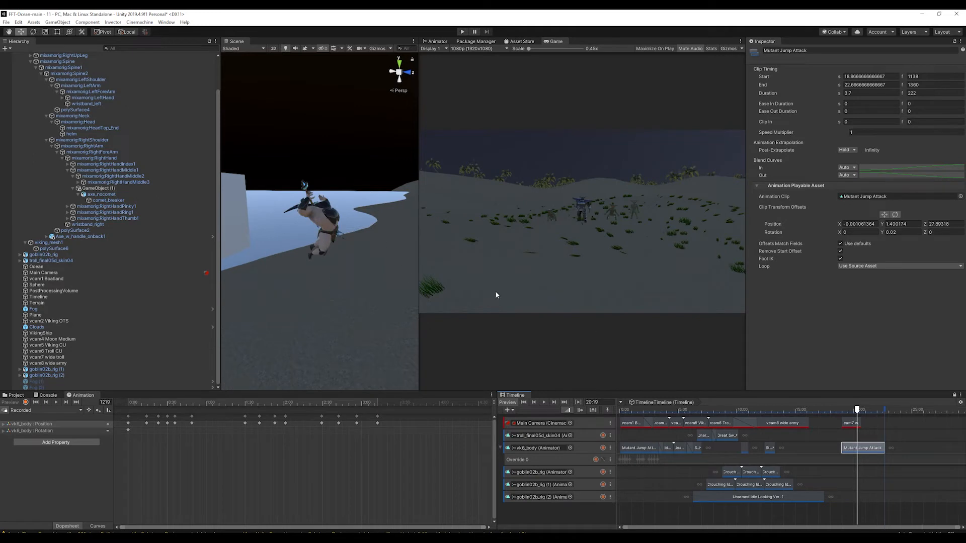
pyautogui.rightClick(580, 450)
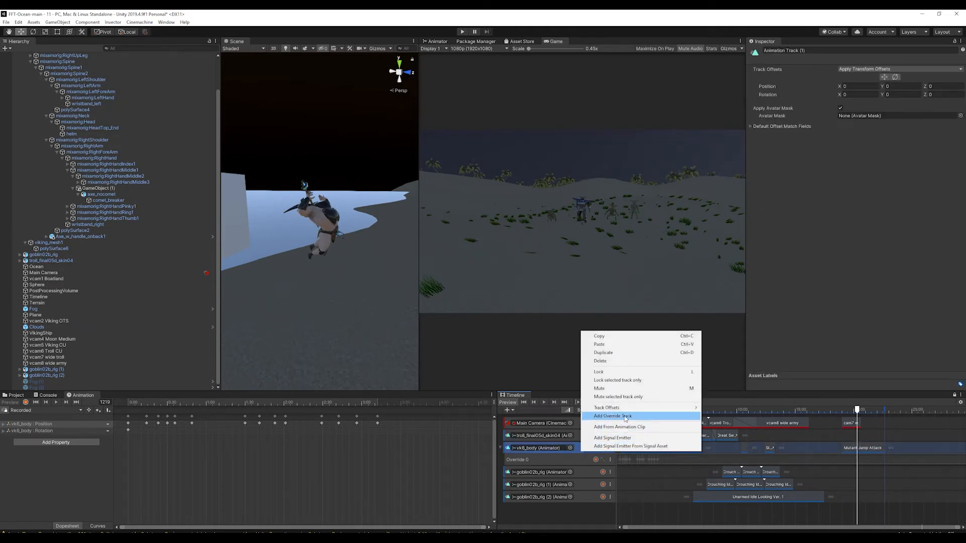
pyautogui.click(836, 396)
# Zoom in on the first seconds of the timeline and return the playhead to 0:01
pyautogui.moveTo(627, 413)
pyautogui.mouseDown()
pyautogui.moveTo(645, 413)
pyautogui.moveTo(622, 413)
pyautogui.mouseUp()
pyautogui.scroll(5, 631, 462)
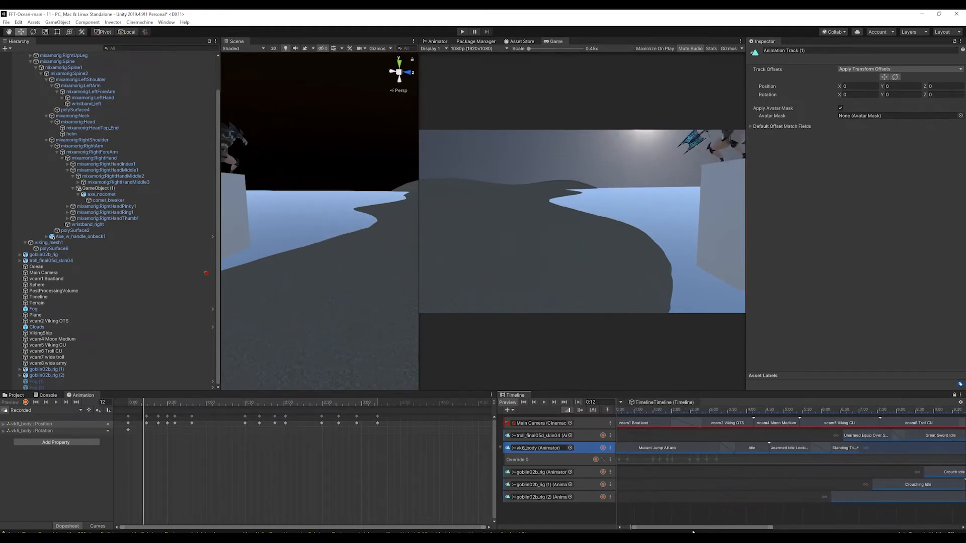
pyautogui.moveTo(693, 531); pyautogui.dragTo(685, 531)
pyautogui.click(622, 410)
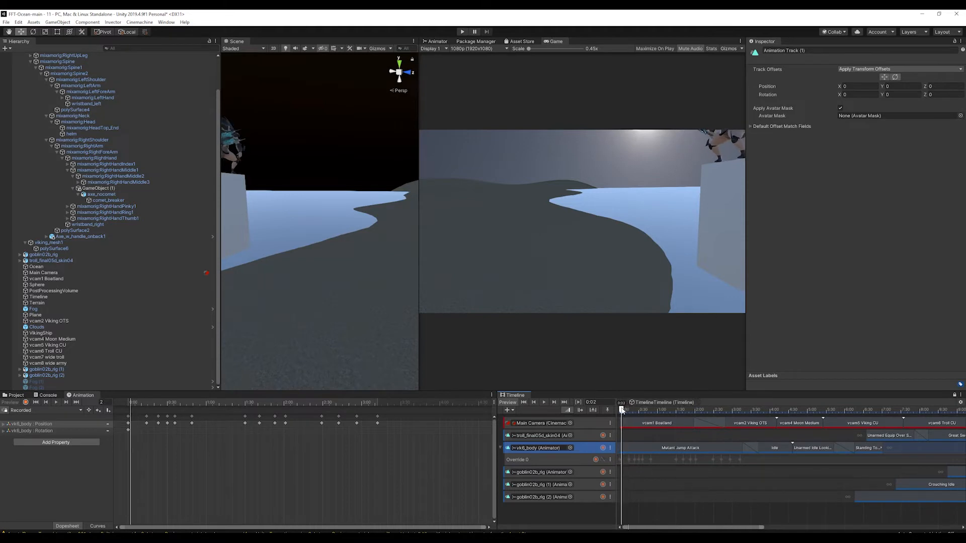
pyautogui.moveTo(621, 410); pyautogui.dragTo(620, 410)
# Examine the viking's starting pose on top of the block from several sides
pyautogui.moveTo(247, 209); pyautogui.dragTo(338, 281, button='middle')
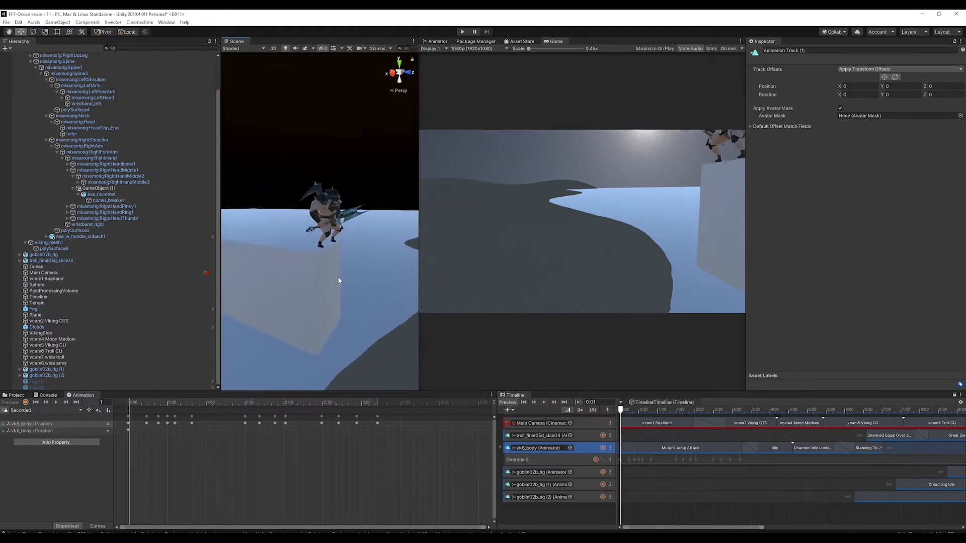
pyautogui.keyDown('alt'); pyautogui.moveTo(338, 280); pyautogui.dragTo(365, 295); pyautogui.keyUp('alt')
pyautogui.scroll(3, 366, 295)
pyautogui.moveTo(335, 290); pyautogui.dragTo(276, 285, button='middle')
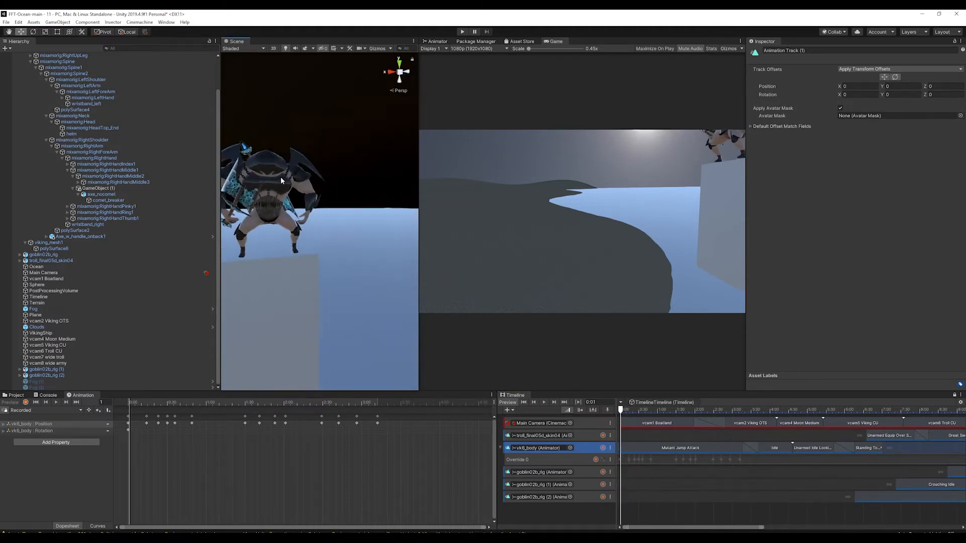
pyautogui.scroll(1, 281, 181)
pyautogui.scroll(3, 327, 267)
pyautogui.moveTo(282, 190); pyautogui.dragTo(317, 246, button='middle')
pyautogui.keyDown('alt'); pyautogui.moveTo(317, 246); pyautogui.dragTo(207, 236); pyautogui.keyUp('alt')
pyautogui.moveTo(252, 236); pyautogui.dragTo(401, 228, button='middle')
pyautogui.keyDown('alt'); pyautogui.moveTo(329, 247); pyautogui.dragTo(297, 265); pyautogui.keyUp('alt')
pyautogui.scroll(-4, 358, 289)
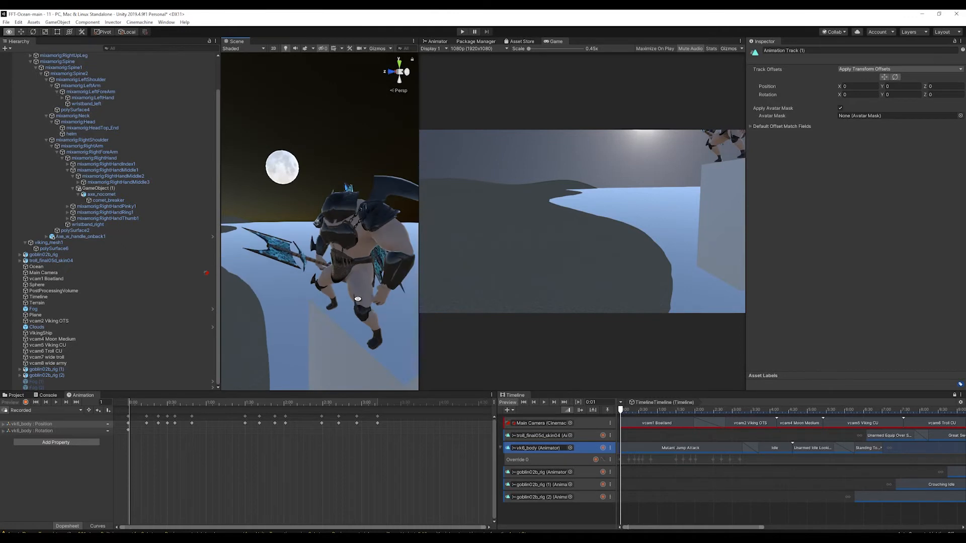
pyautogui.moveTo(355, 292); pyautogui.dragTo(376, 274, button='middle')
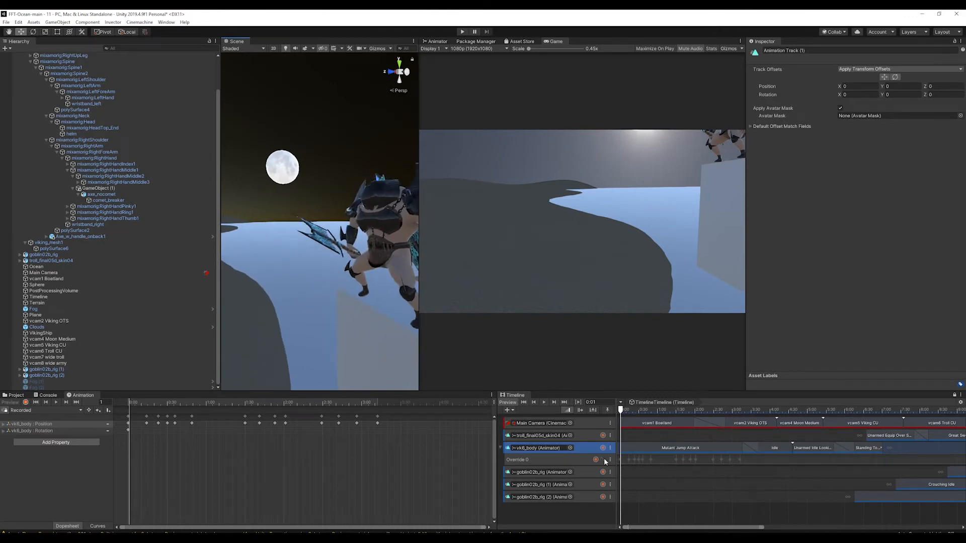
# Scrub the timeline to 3:27, collapse and select vk6_body in the hierarchy, and focus the scene view on it
pyautogui.moveTo(622, 412); pyautogui.dragTo(749, 411)
pyautogui.click(556, 466)
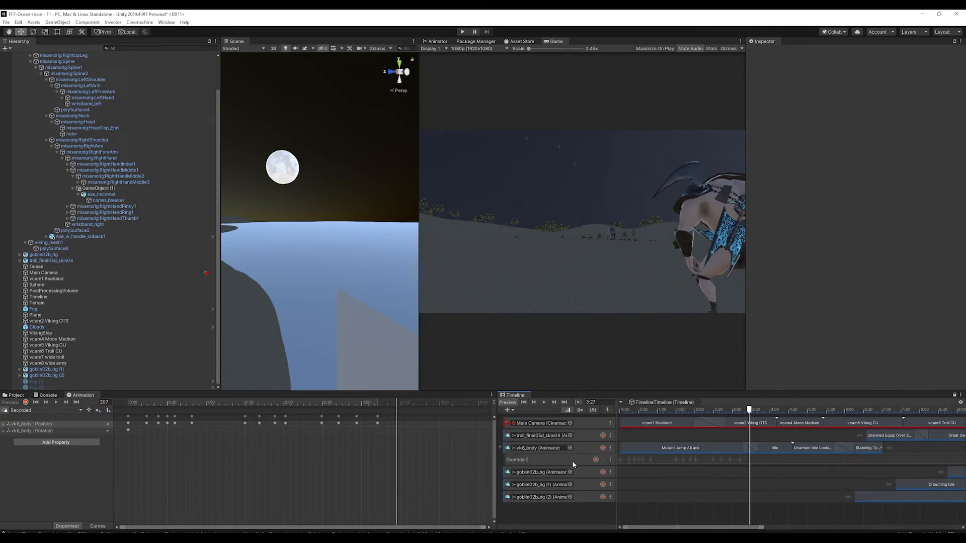
pyautogui.scroll(2, 139, 247)
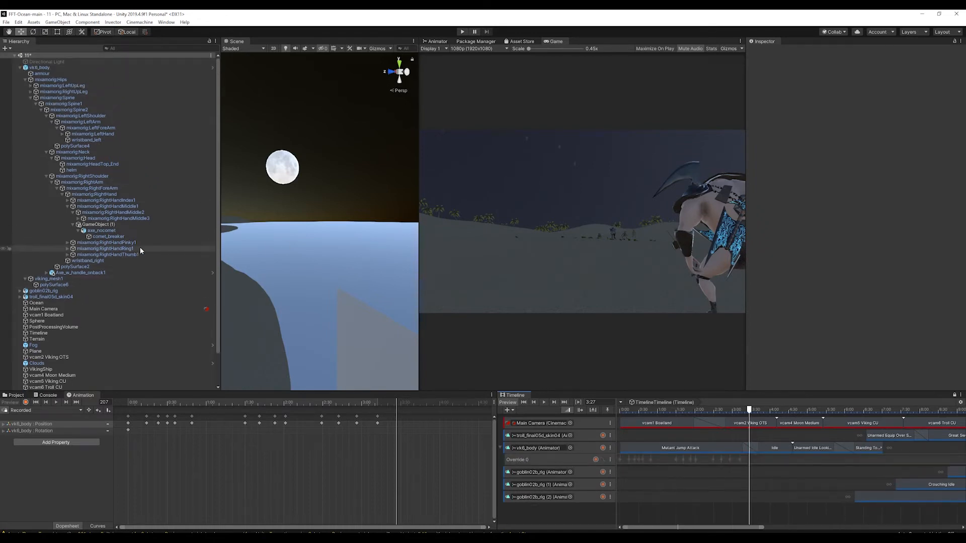
pyautogui.click(20, 68)
pyautogui.click(48, 68)
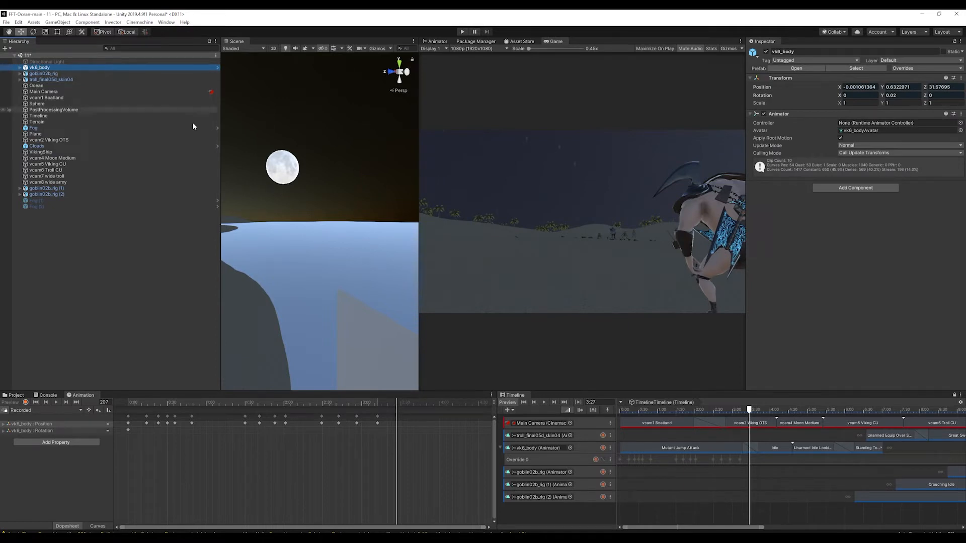
pyautogui.press('f')
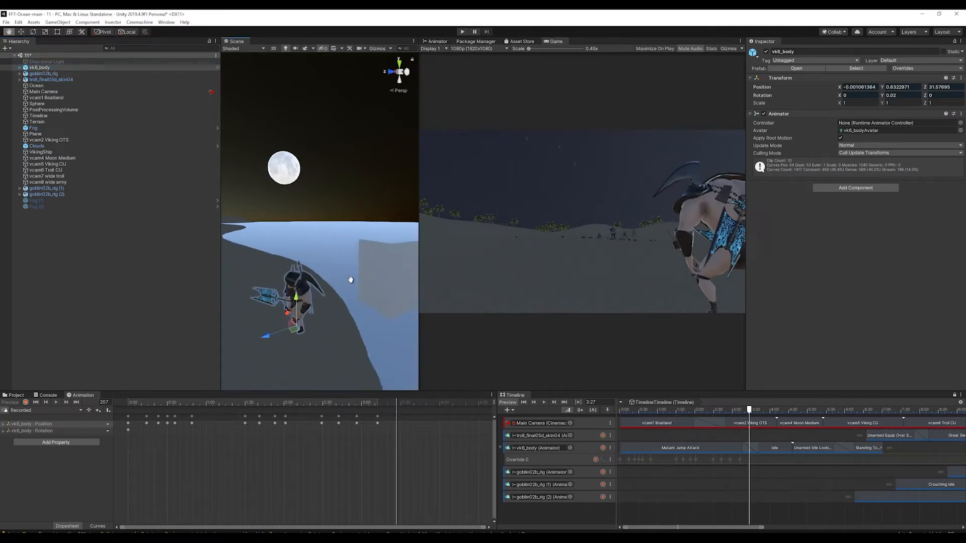
pyautogui.moveTo(335, 271); pyautogui.dragTo(661, 264, button='middle')
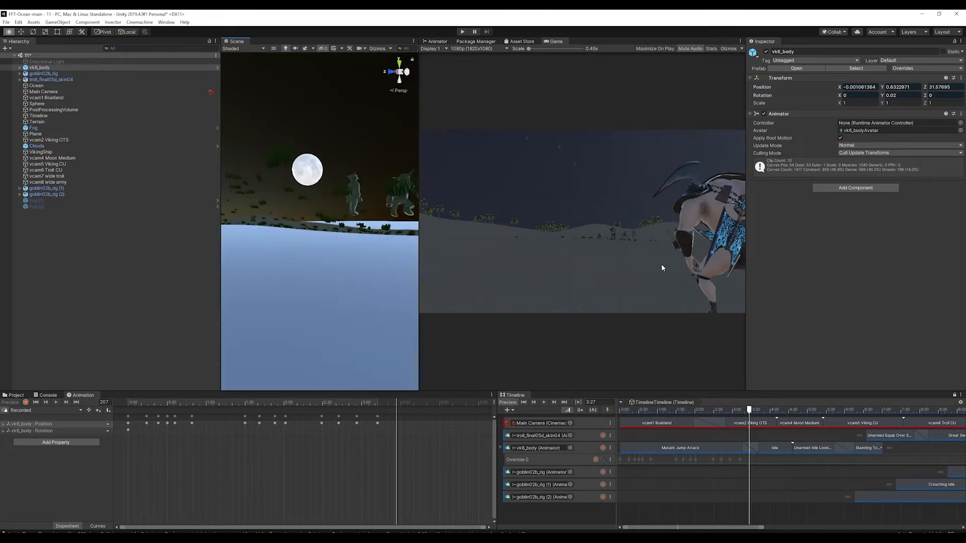
# Examine the troll in the scene, then focus on vk6_body and scrub the timeline to 6:03
pyautogui.keyDown('alt'); pyautogui.moveTo(347, 235); pyautogui.dragTo(318, 249); pyautogui.keyUp('alt')
pyautogui.click(318, 249)
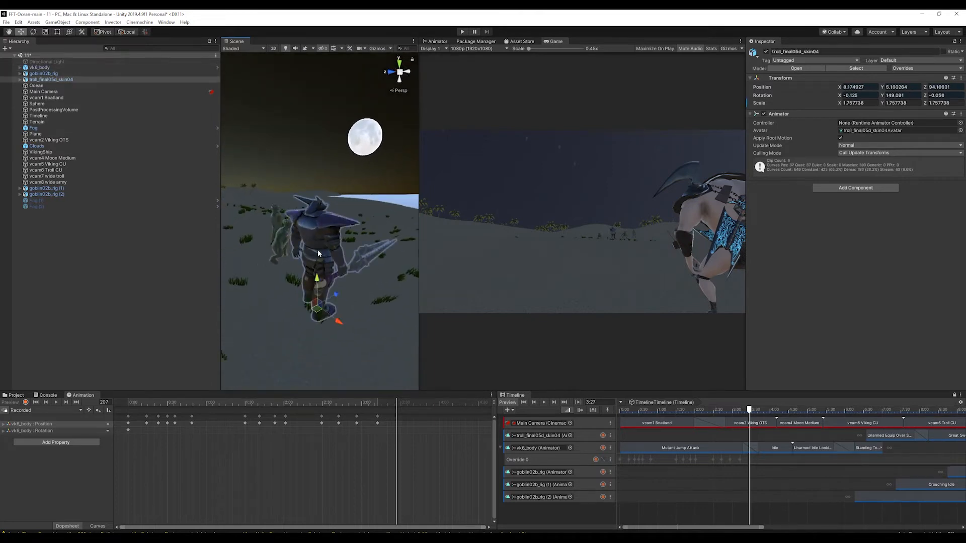
pyautogui.press('f')
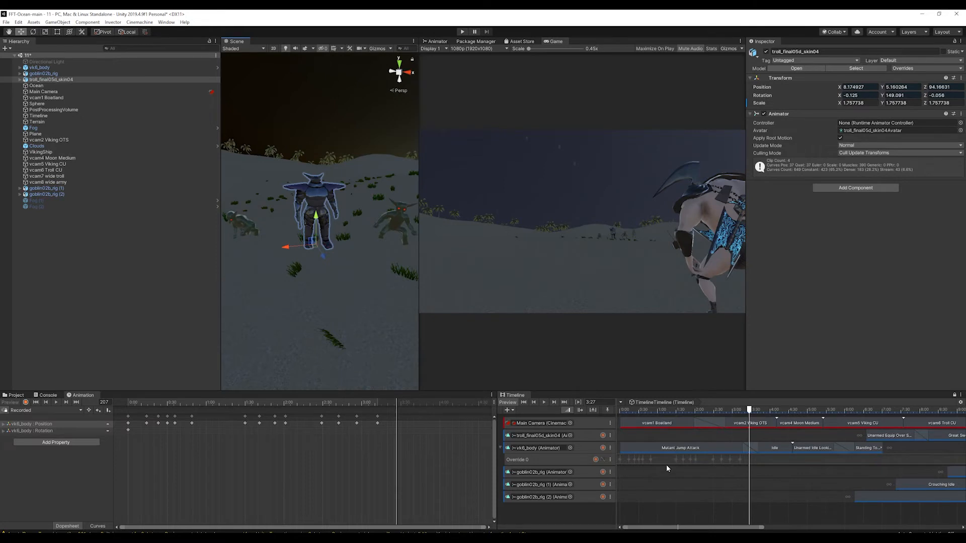
pyautogui.moveTo(744, 415); pyautogui.dragTo(802, 412)
pyautogui.doubleClick(43, 68)
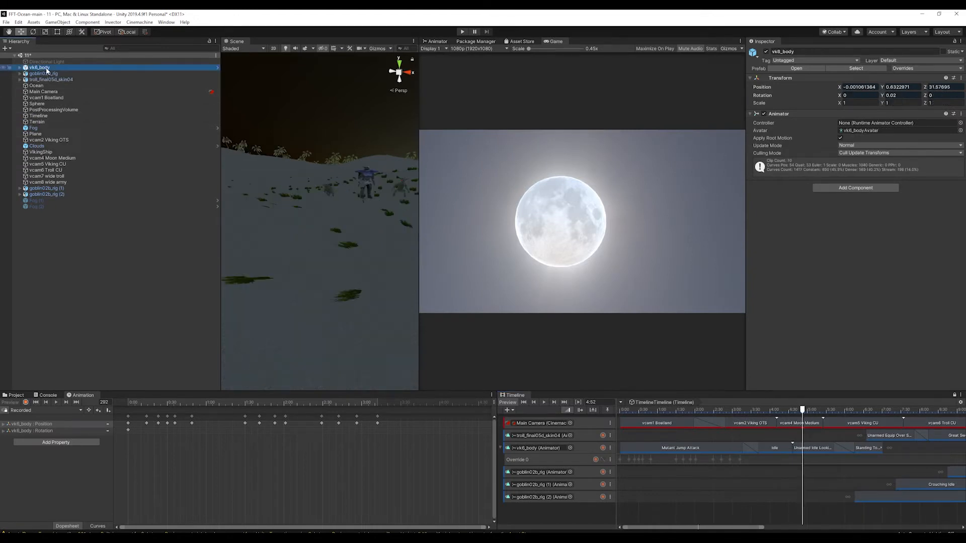
pyautogui.moveTo(801, 411); pyautogui.dragTo(847, 417)
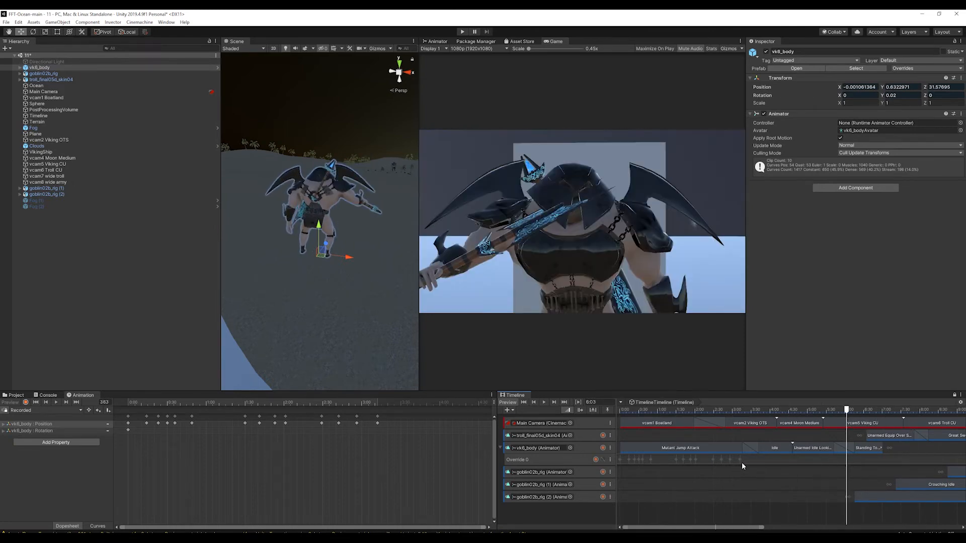
# Convert vk6_body's Override 0 track to a clip track, scrub to 1:36, and select its Recorded clip
pyautogui.click(712, 457)
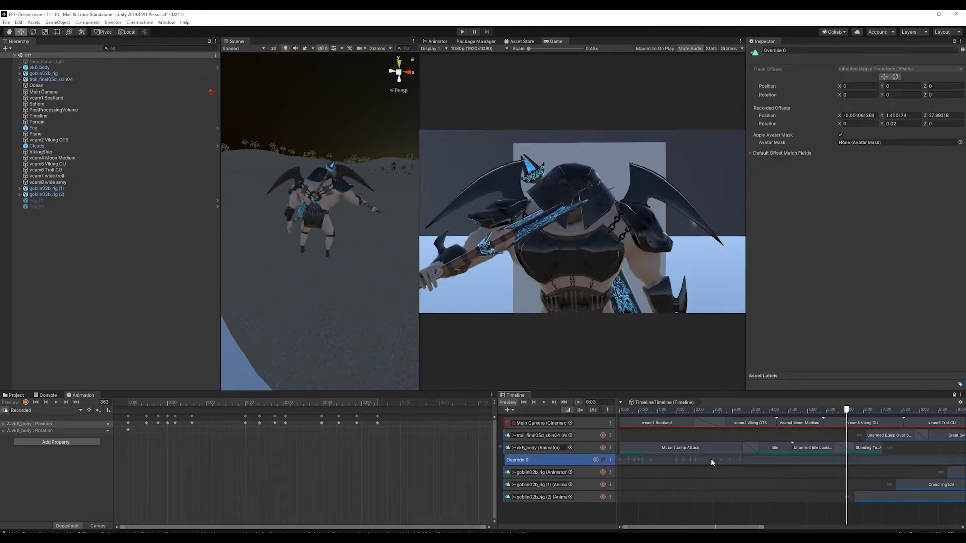
pyautogui.rightClick(710, 457)
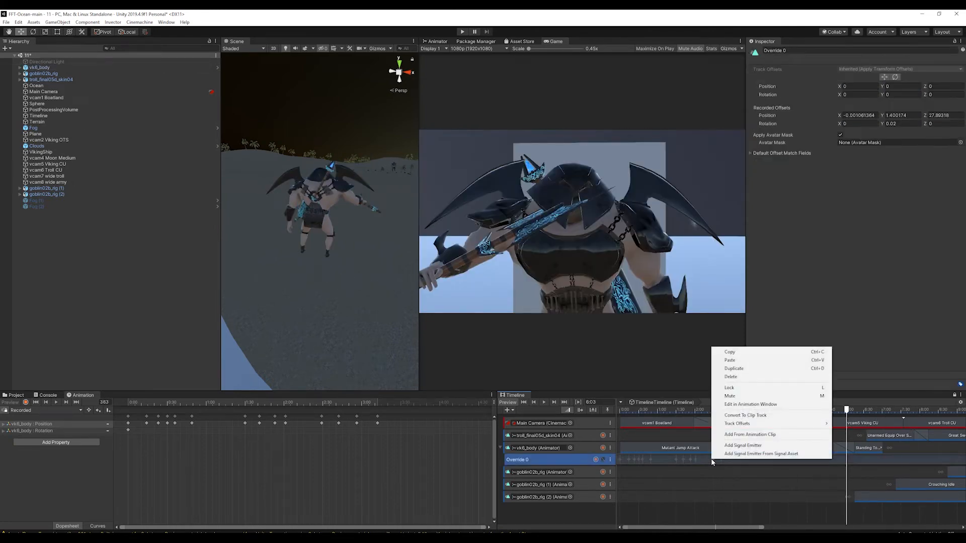
pyautogui.click(745, 415)
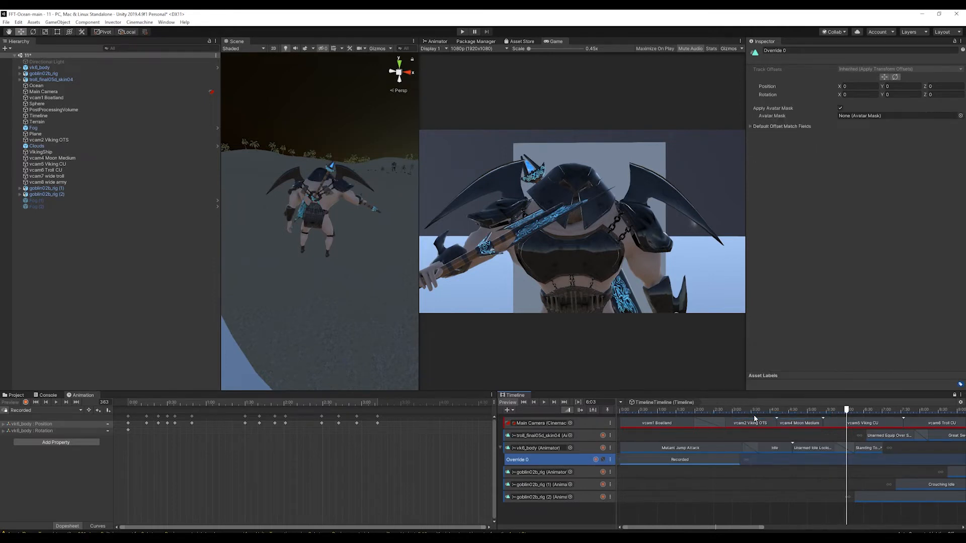
pyautogui.moveTo(682, 410)
pyautogui.mouseDown()
pyautogui.moveTo(643, 416)
pyautogui.moveTo(680, 421)
pyautogui.mouseUp()
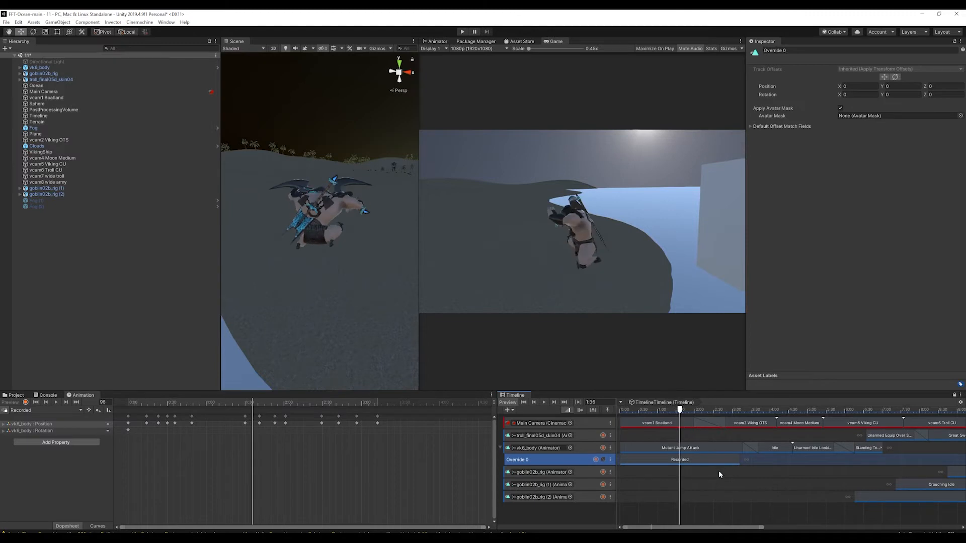
pyautogui.click(693, 462)
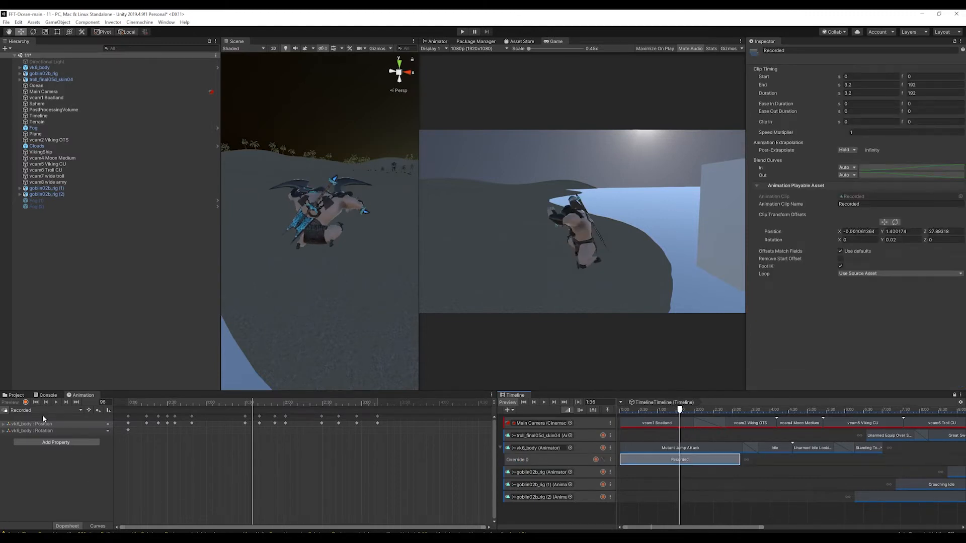
# Look for the Recorded clip among the animation clips and in the project's Assets folder
pyautogui.click(79, 410)
pyautogui.click(14, 395)
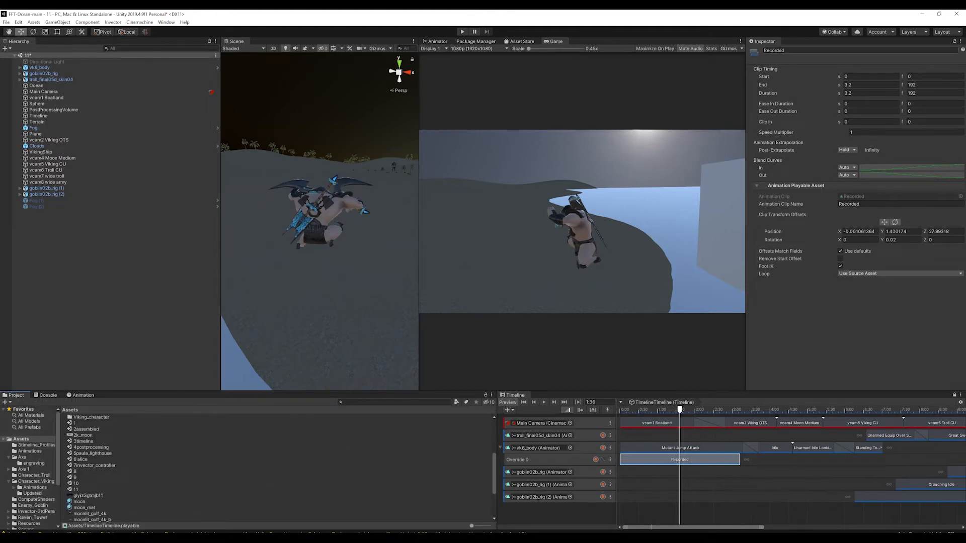
pyautogui.click(779, 52)
pyautogui.scroll(-4, 220, 444)
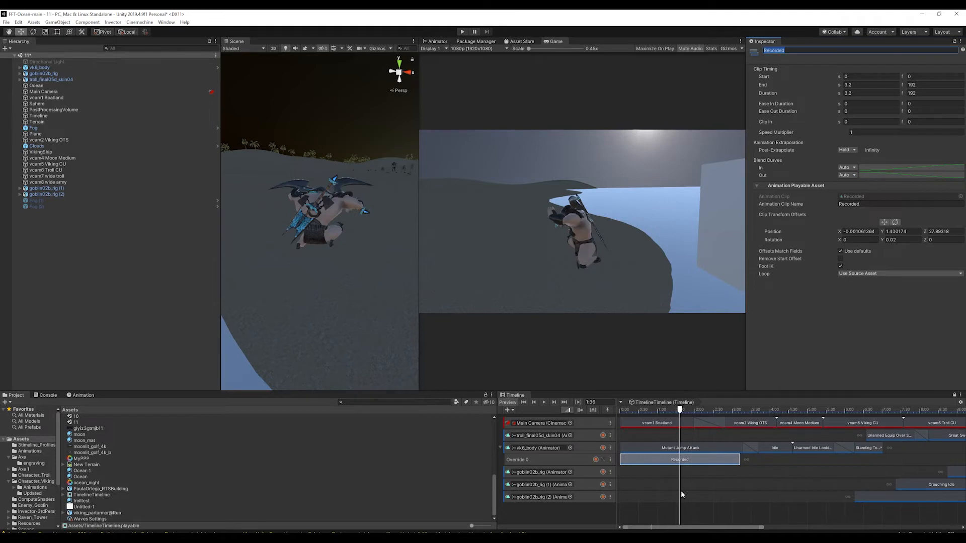
pyautogui.click(643, 460)
pyautogui.press('Delete')
pyautogui.hotkey('ctrl', 'z')
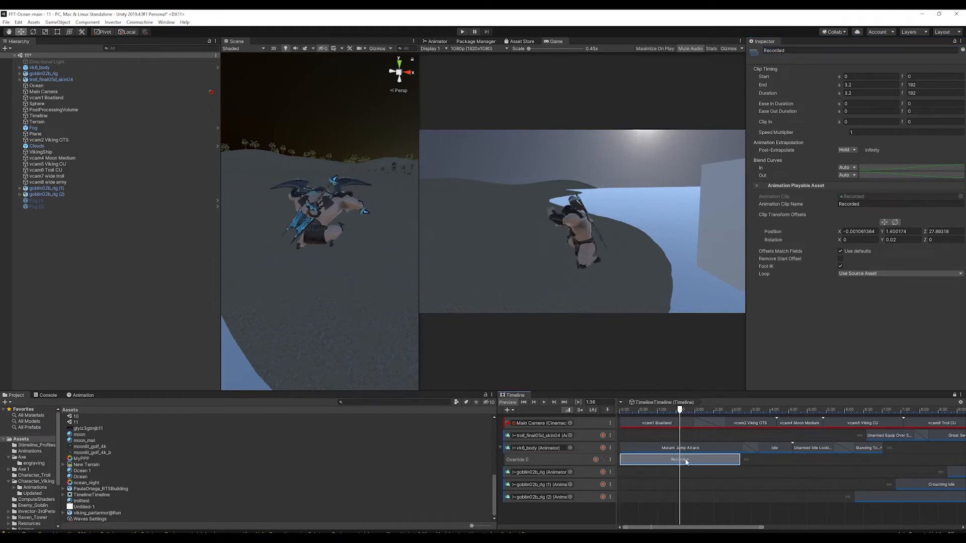
# Search the project assets for "recorded" and open the Recorded clip in the Animation window
pyautogui.scroll(-2, 23, 498)
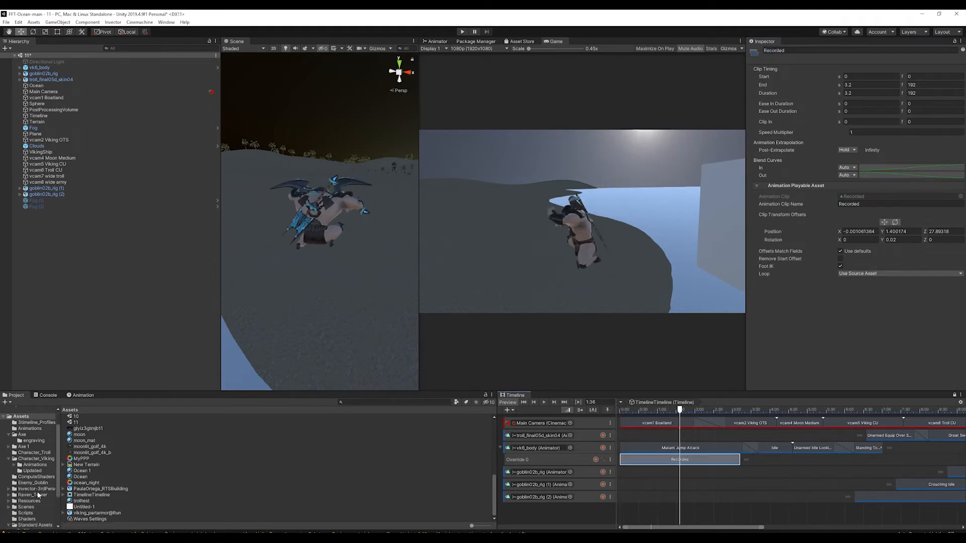
pyautogui.scroll(-4, 37, 496)
pyautogui.hotkey('ctrl', 'f')
pyautogui.write('re')
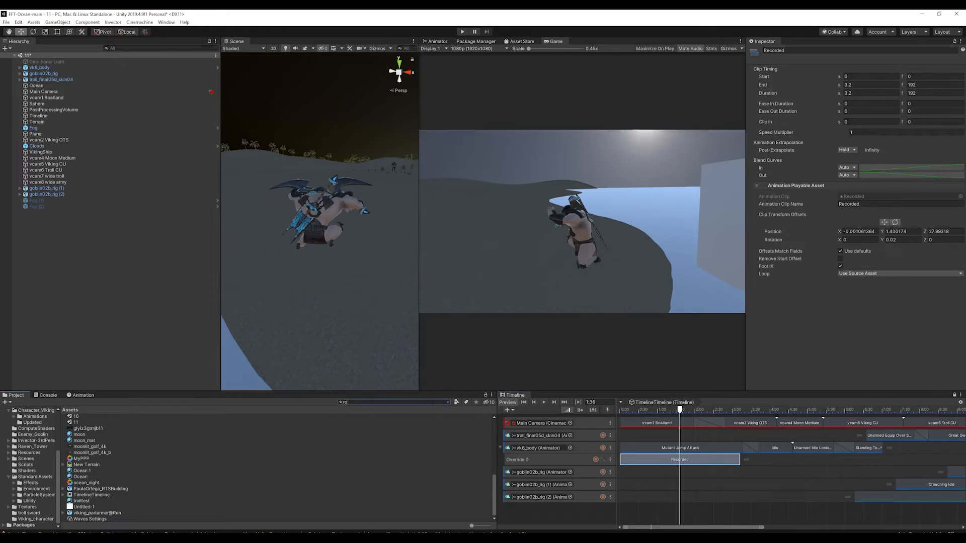
pyautogui.write('corded')
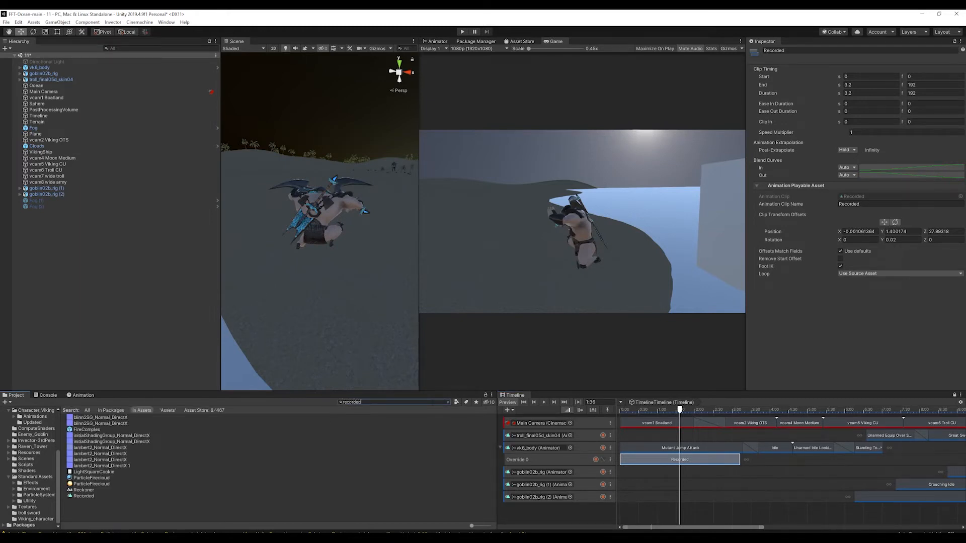
pyautogui.click(86, 419)
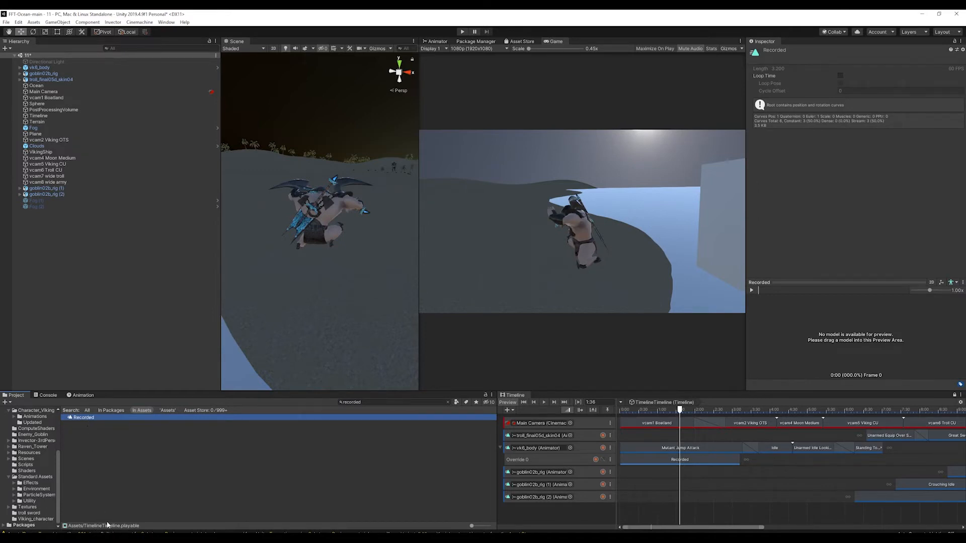
pyautogui.doubleClick(83, 418)
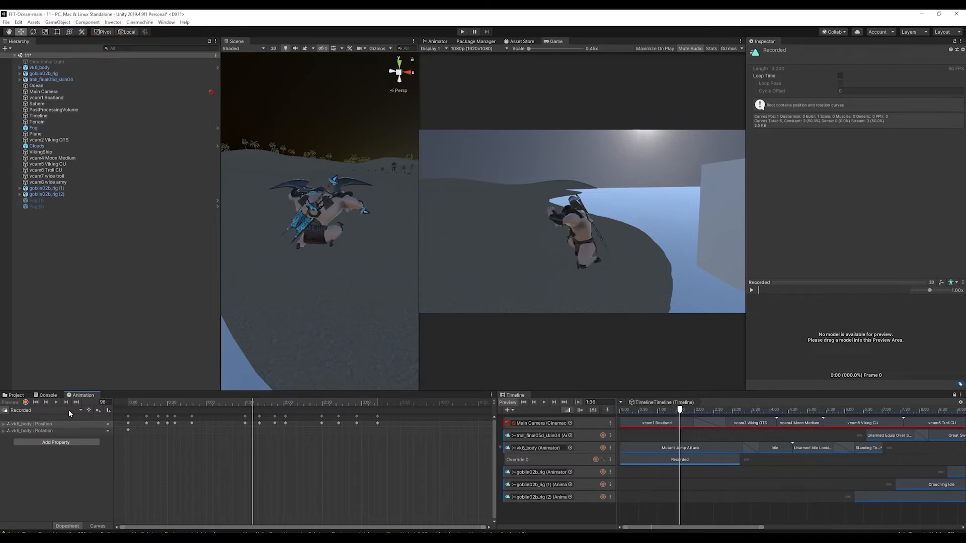
# View the Timeline object's track bindings and scrub the timeline to 6:03
pyautogui.click(44, 116)
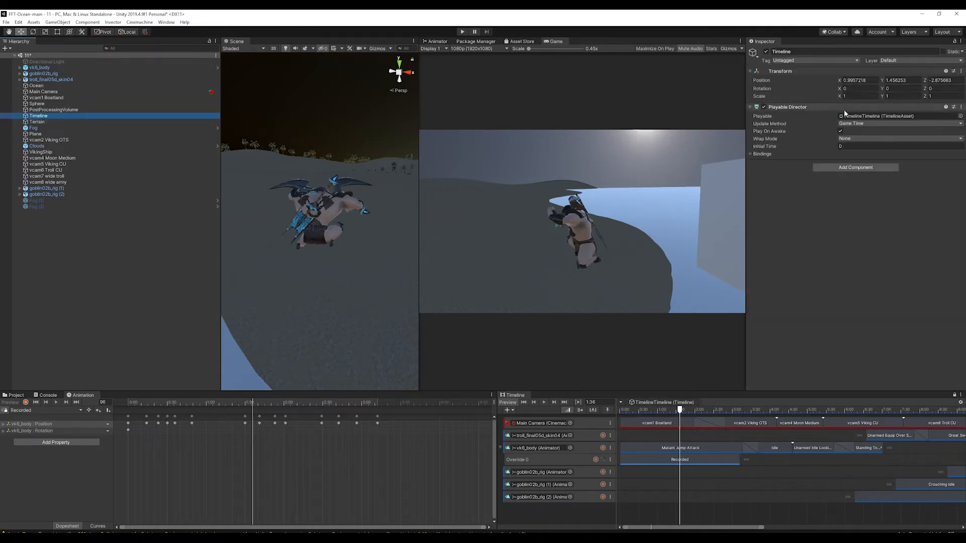
pyautogui.click(751, 154)
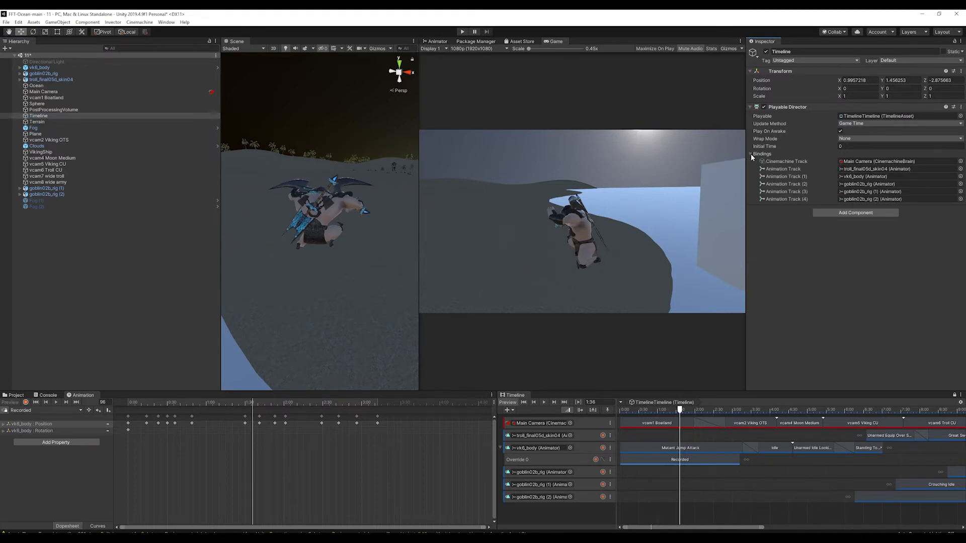
pyautogui.click(750, 153)
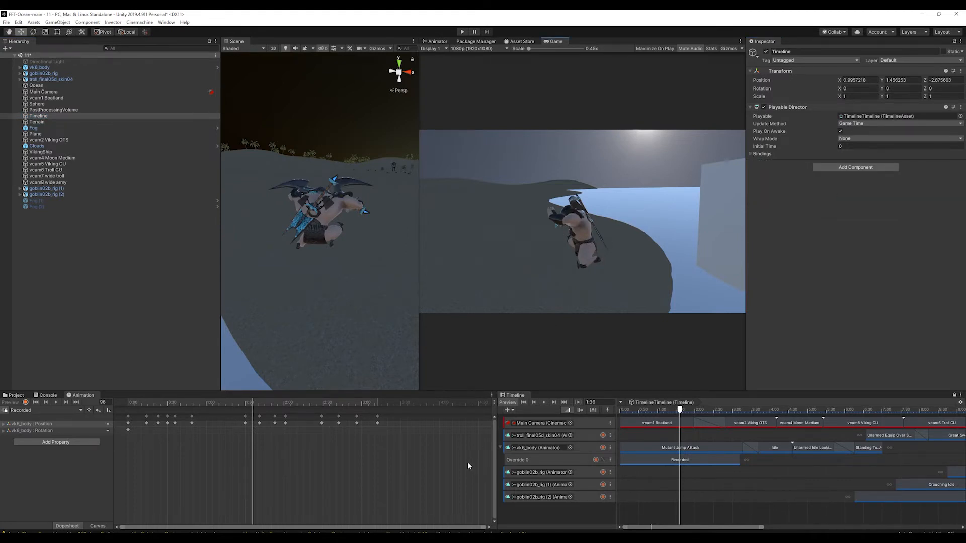
pyautogui.moveTo(309, 407); pyautogui.dragTo(481, 410)
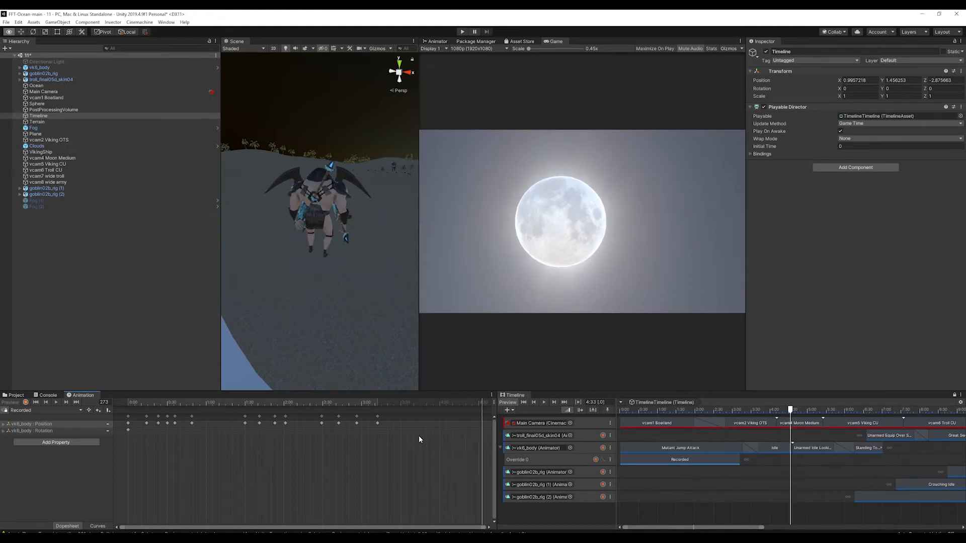
pyautogui.scroll(-2, 411, 449)
pyautogui.moveTo(792, 409); pyautogui.dragTo(848, 426)
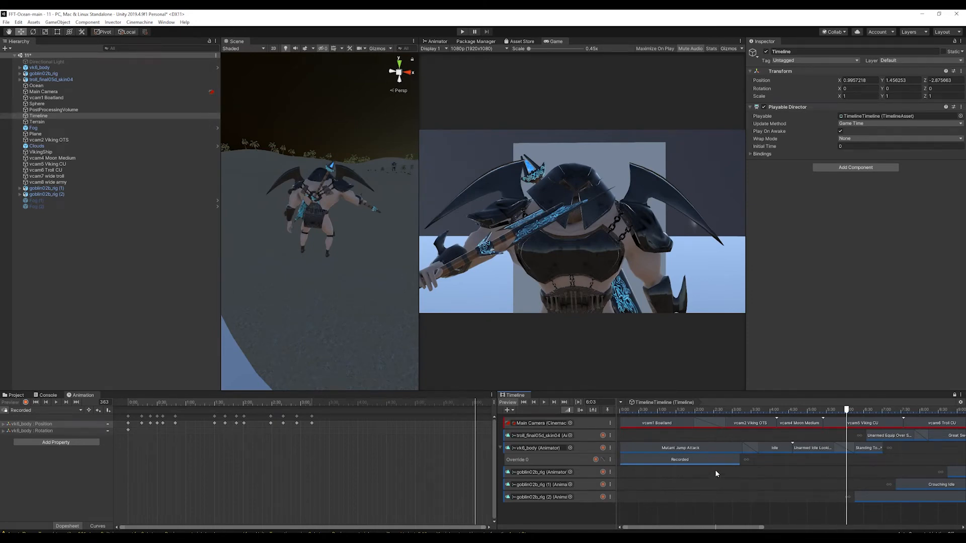
# Duplicate the vk6_body animation track together with its override, and view the copied override's Recorded (1) clip and options
pyautogui.scroll(-10, 846, 461)
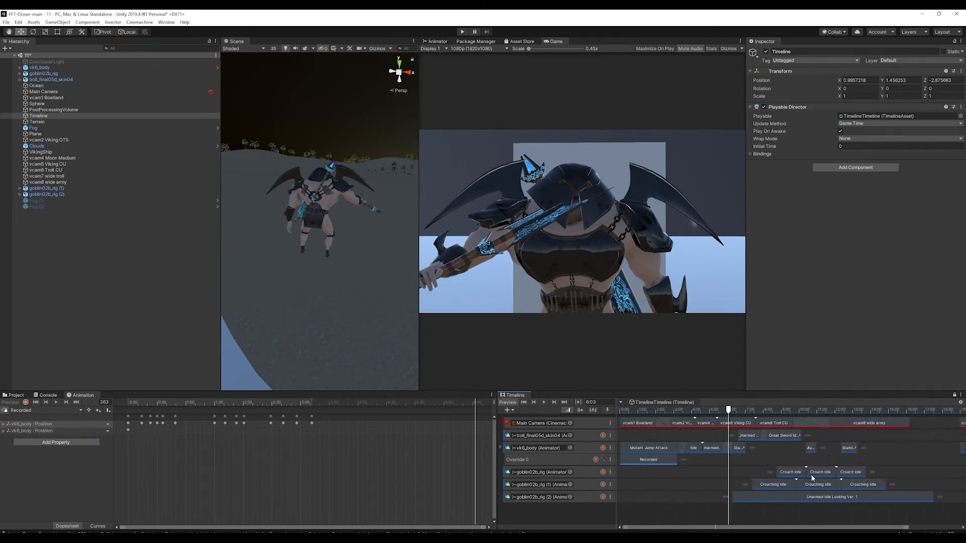
pyautogui.click(581, 444)
pyautogui.hotkey('ctrl', 'd')
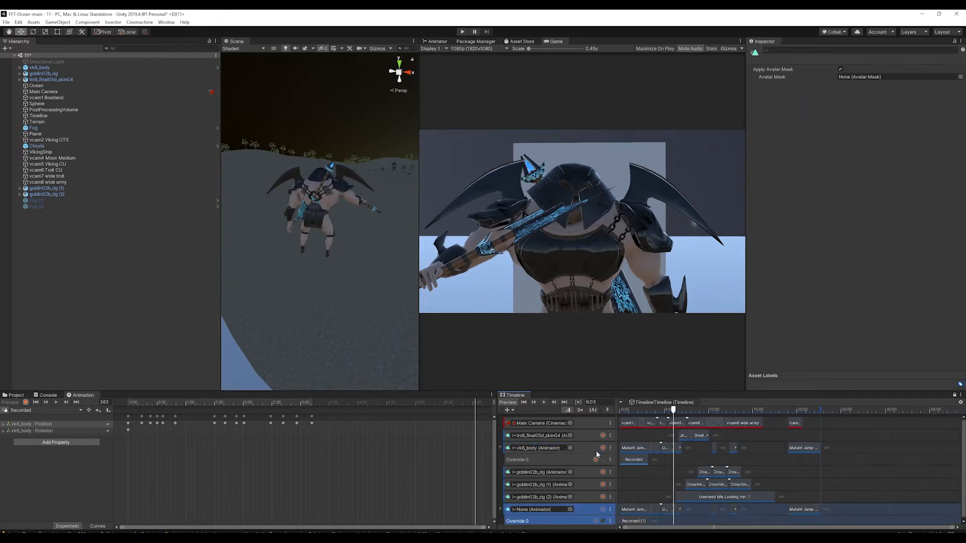
pyautogui.scroll(-1, 585, 512)
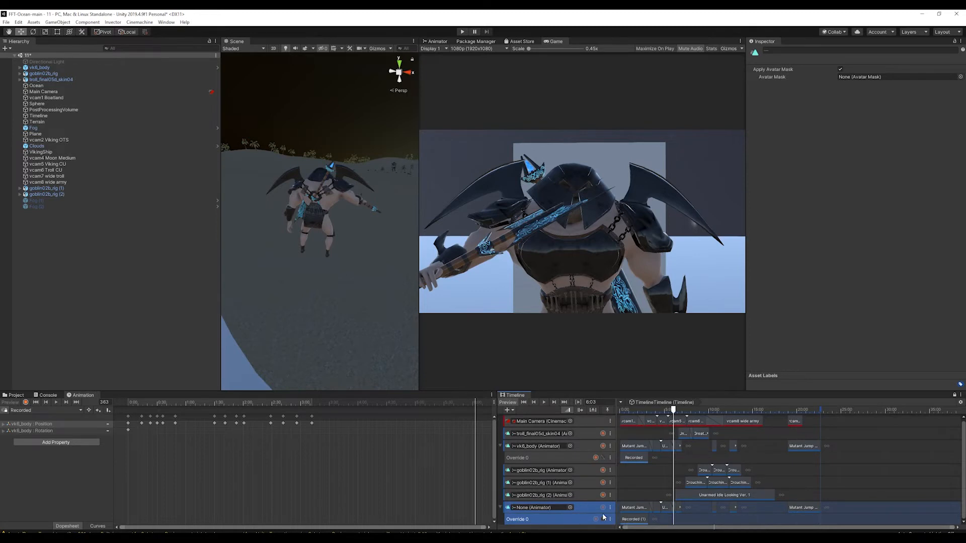
pyautogui.click(638, 520)
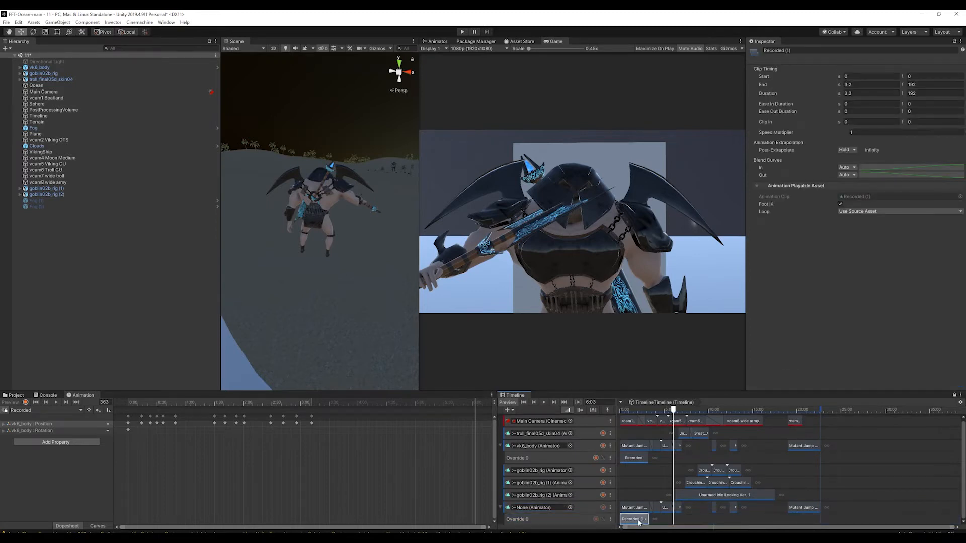
pyautogui.click(611, 521)
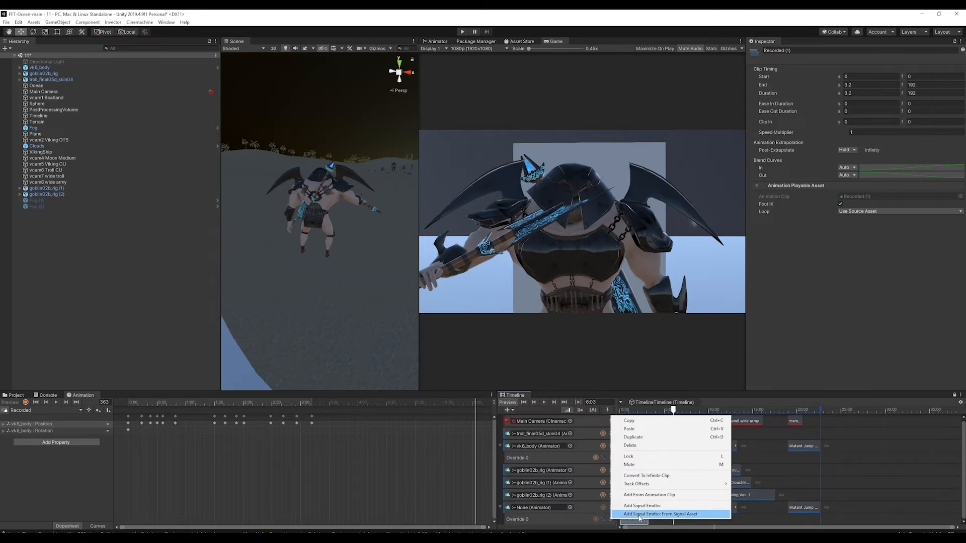
pyautogui.click(538, 507)
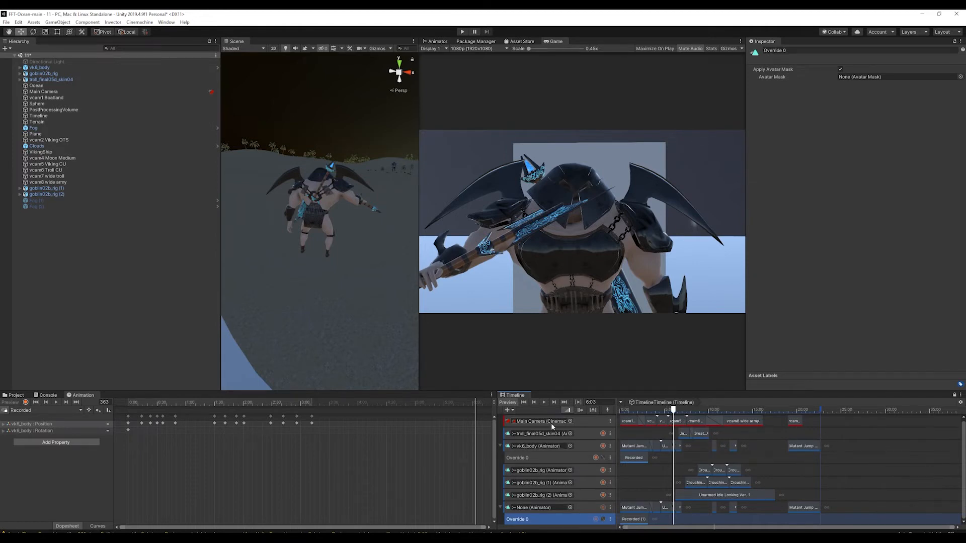
# Duplicate the vk6_body character, bind the copy to the unassigned duplicate track, and scrub to 5:10
pyautogui.click(48, 69)
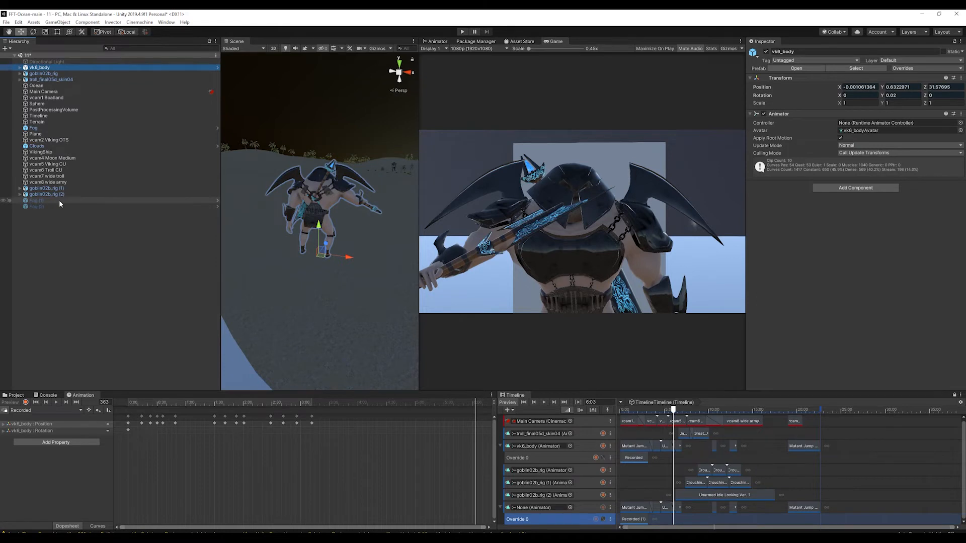
pyautogui.hotkey('ctrl', 'd')
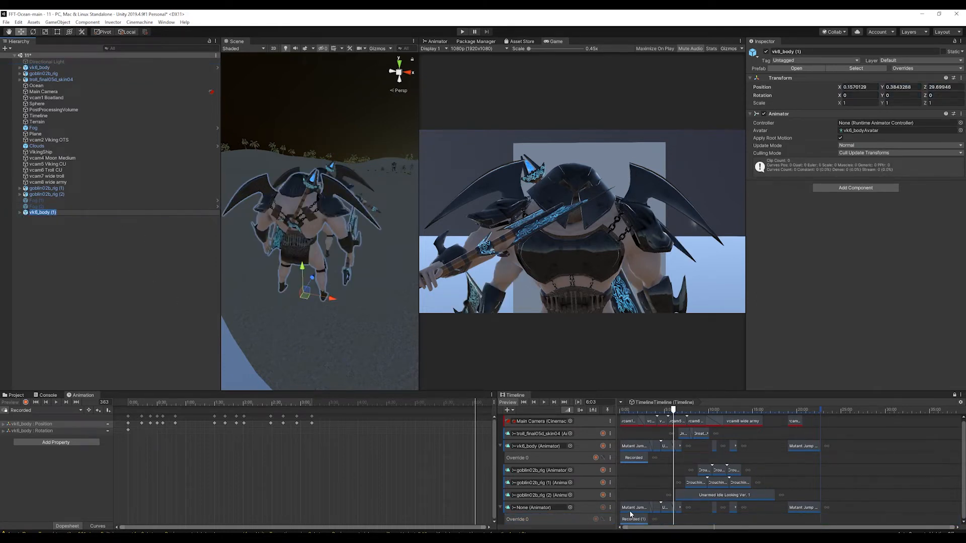
pyautogui.moveTo(26, 214); pyautogui.dragTo(544, 508)
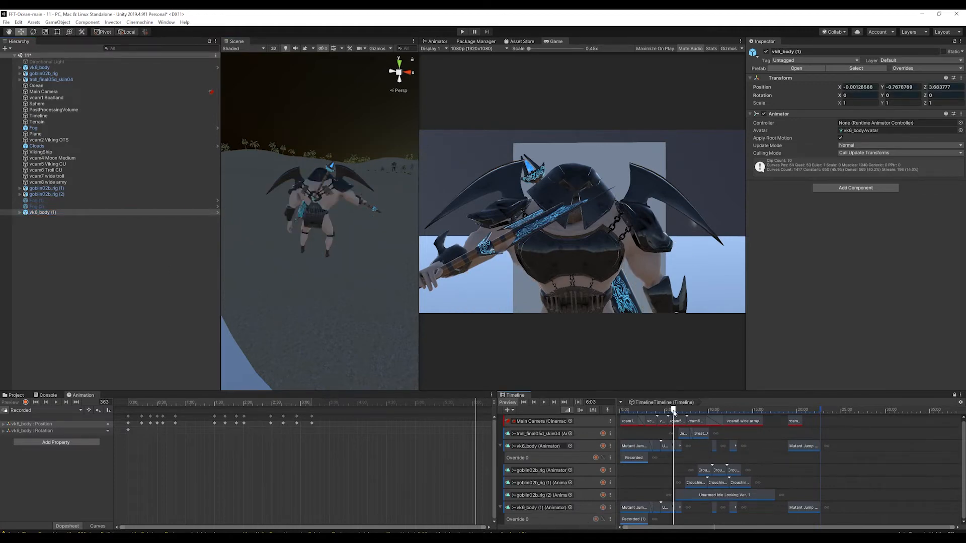
pyautogui.moveTo(674, 411)
pyautogui.mouseDown()
pyautogui.moveTo(692, 411)
pyautogui.moveTo(665, 411)
pyautogui.mouseUp()
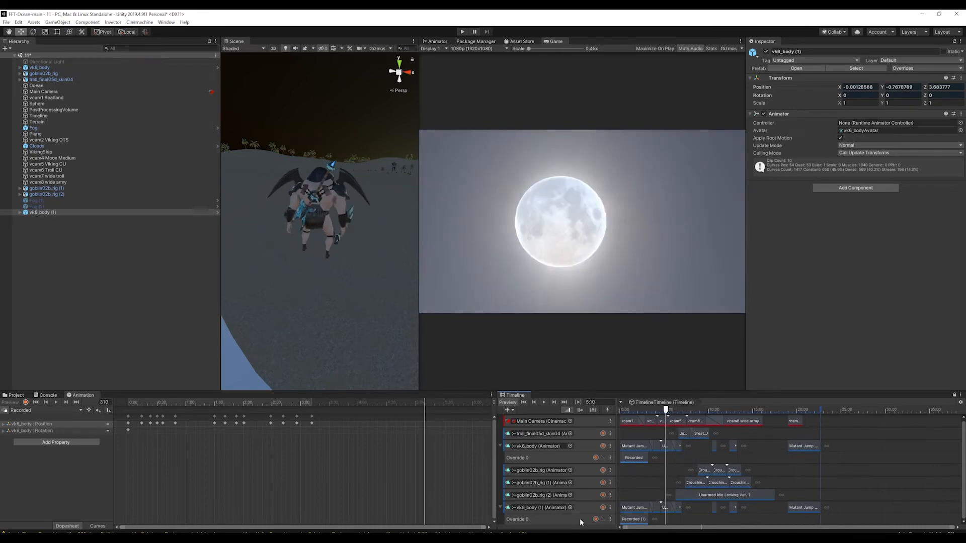
# Delete the Override 0 track under vk6_body (1) and the first Mutant Jump Attack clip on its main track
pyautogui.click(580, 520)
pyautogui.rightClick(610, 521)
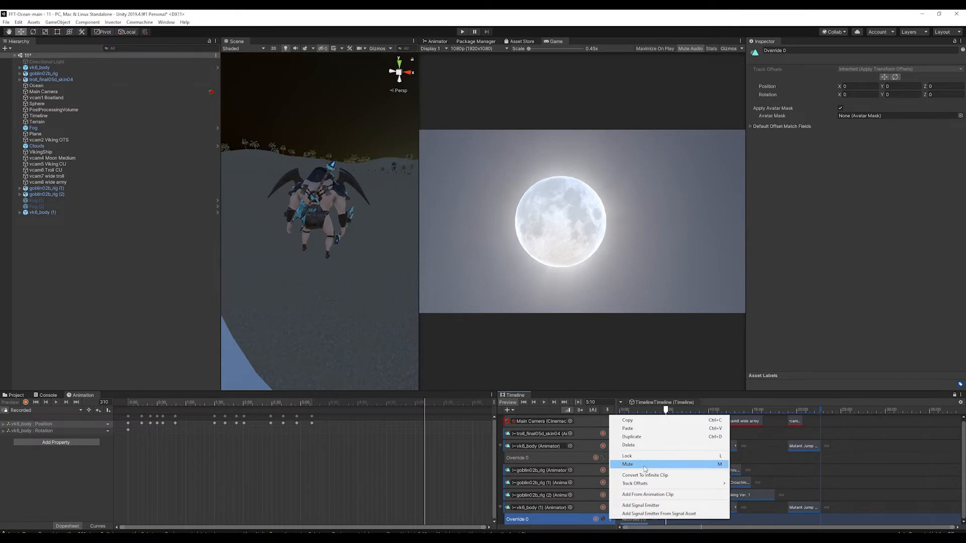
pyautogui.click(639, 445)
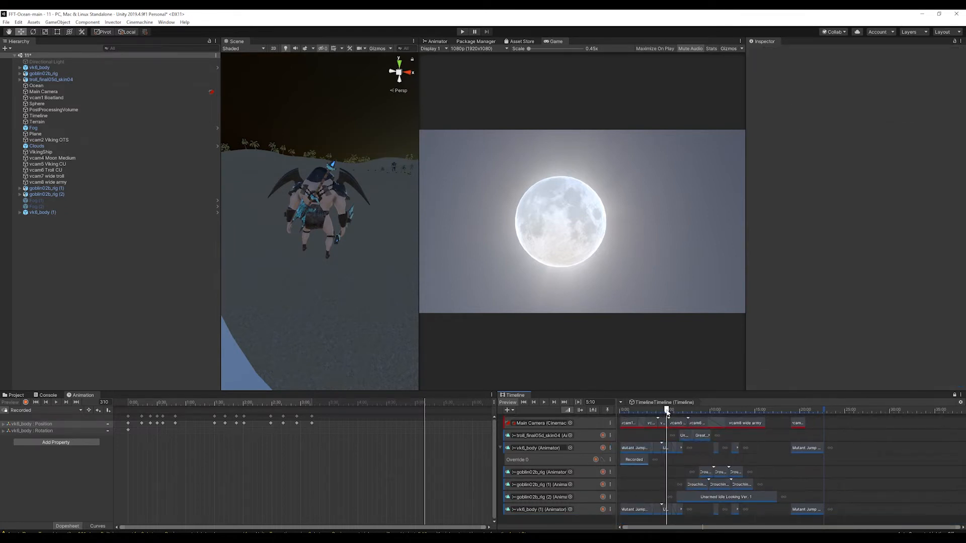
pyautogui.click(635, 509)
pyautogui.press('Delete')
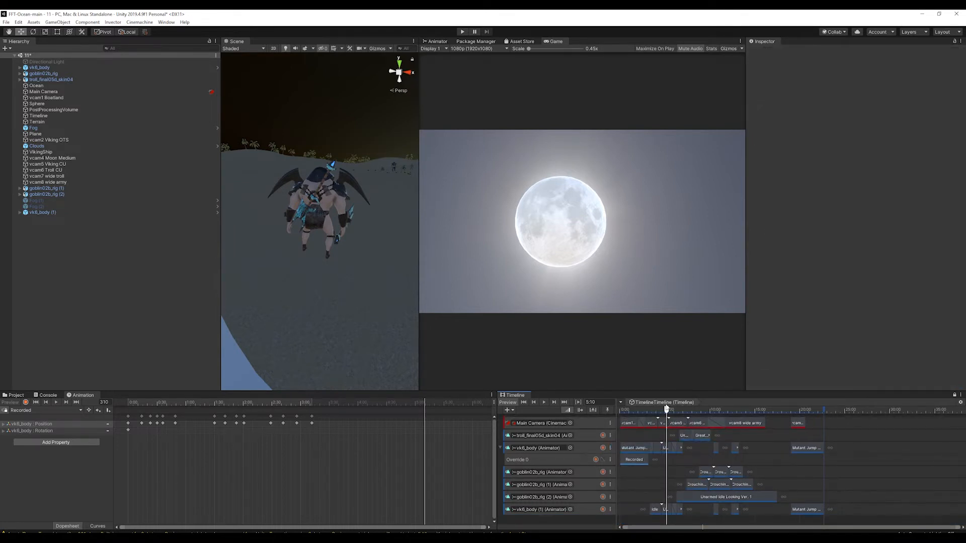
# Scrub to 6:20 and delete every clip after Unarmed Idle Looking Ver. 1 on the vk6_body track, including the last Mutant Jump Attack
pyautogui.moveTo(667, 408)
pyautogui.mouseDown()
pyautogui.moveTo(648, 408)
pyautogui.moveTo(690, 410)
pyautogui.moveTo(678, 415)
pyautogui.mouseUp()
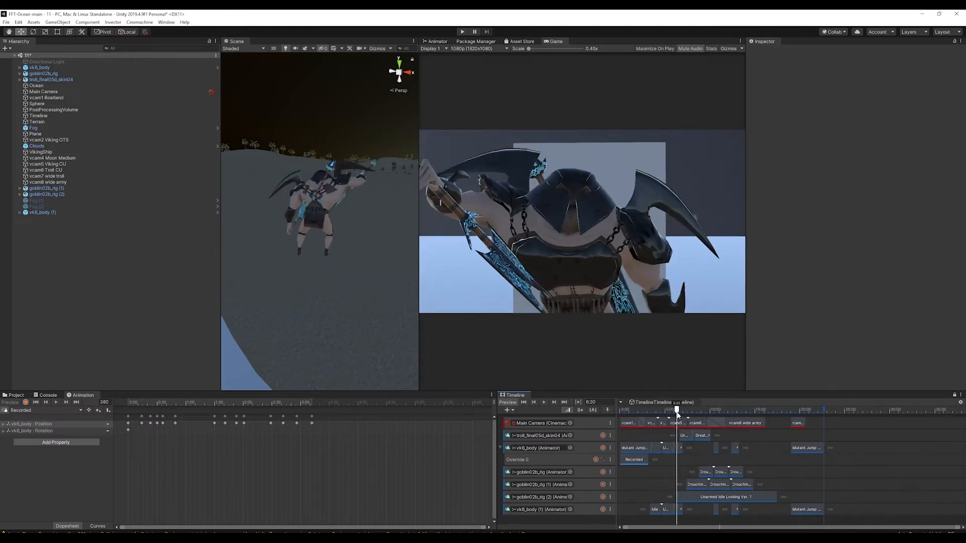
pyautogui.click(673, 447)
pyautogui.click(679, 449)
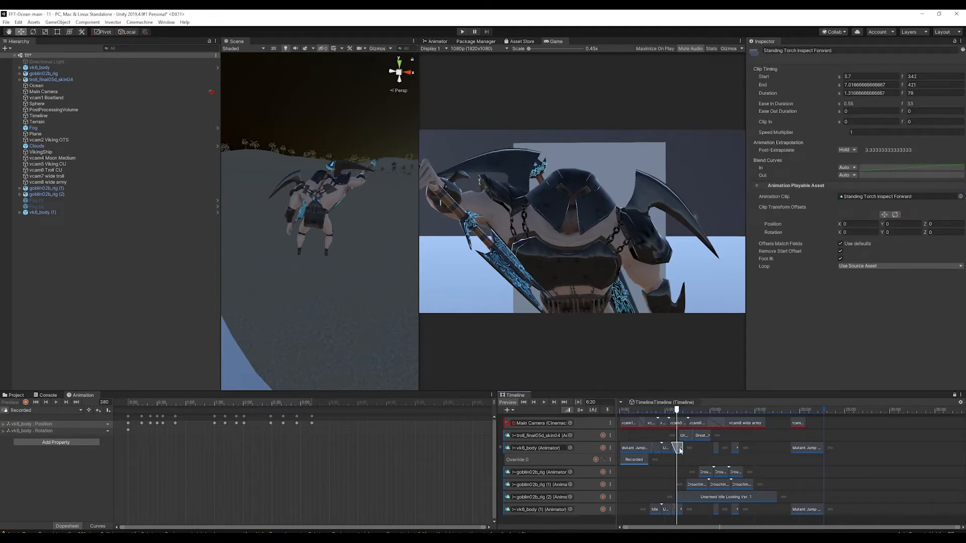
pyautogui.press('Delete')
pyautogui.click(672, 449)
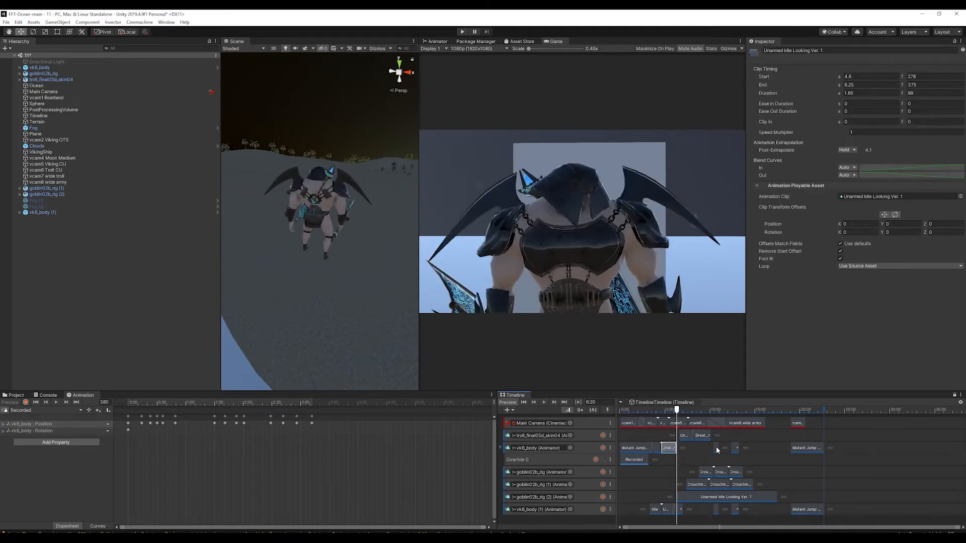
pyautogui.click(716, 447)
pyautogui.press('Delete')
pyautogui.click(737, 448)
pyautogui.press('Delete')
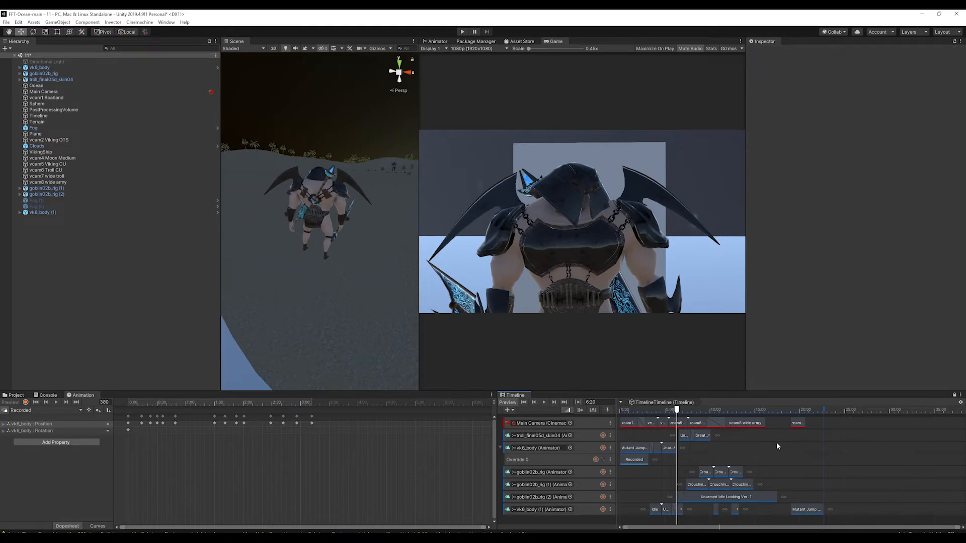
# Scrub to 5:35 and lower the vk6_body track's Unarmed Idle Looking Ver. 1 clip offset to about -22.76 on Y
pyautogui.click(674, 410)
pyautogui.moveTo(675, 410); pyautogui.dragTo(670, 411)
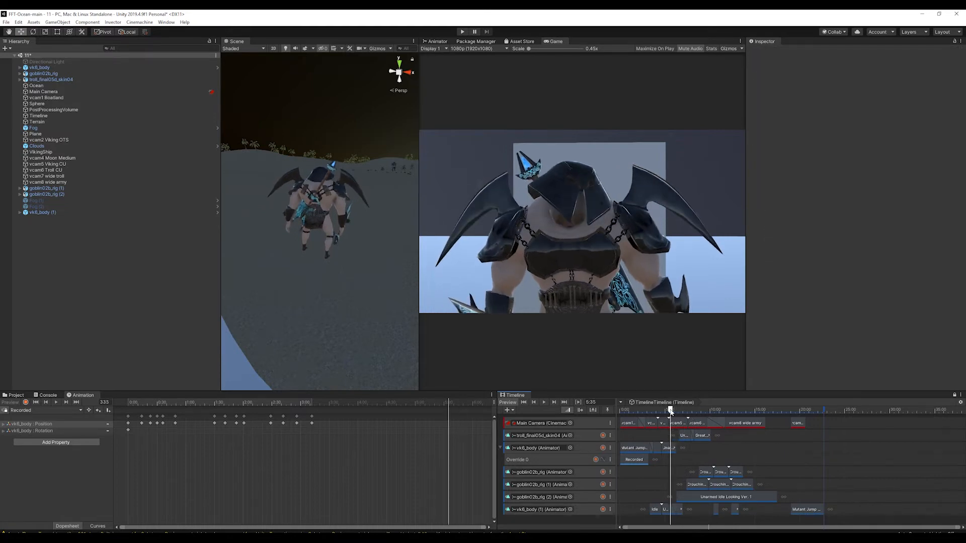
pyautogui.click(668, 449)
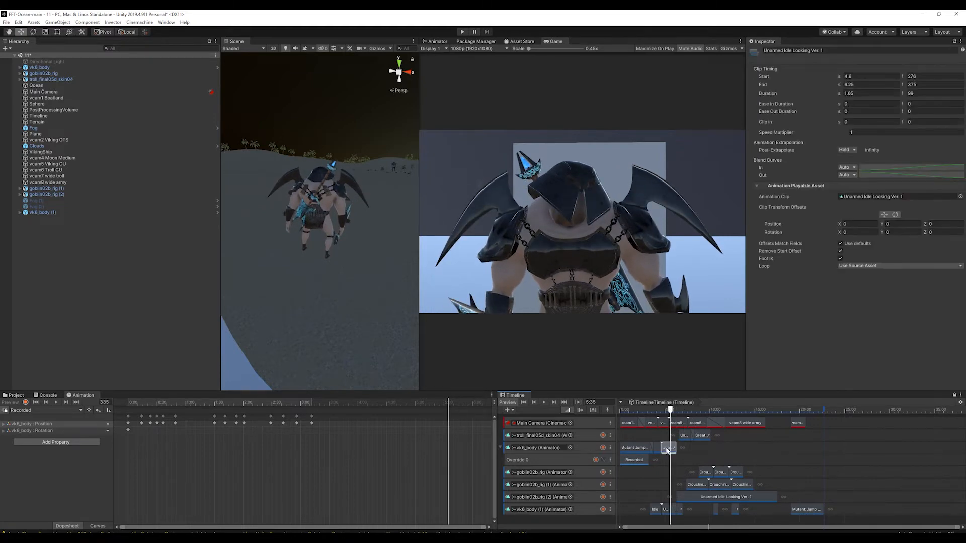
pyautogui.click(885, 216)
pyautogui.moveTo(318, 224); pyautogui.dragTo(317, 131)
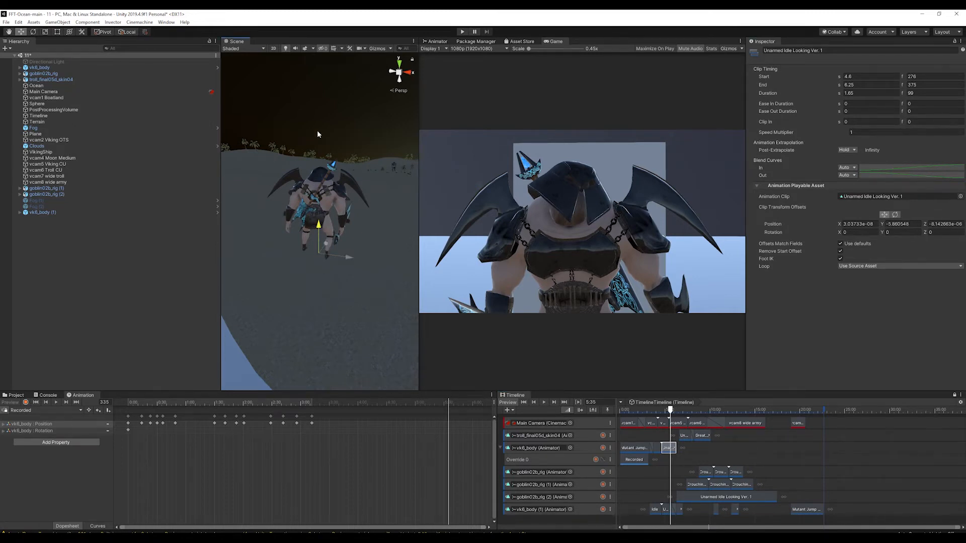
pyautogui.moveTo(320, 222); pyautogui.dragTo(318, 335)
pyautogui.keyDown('alt'); pyautogui.moveTo(408, 213); pyautogui.dragTo(199, 251); pyautogui.keyUp('alt')
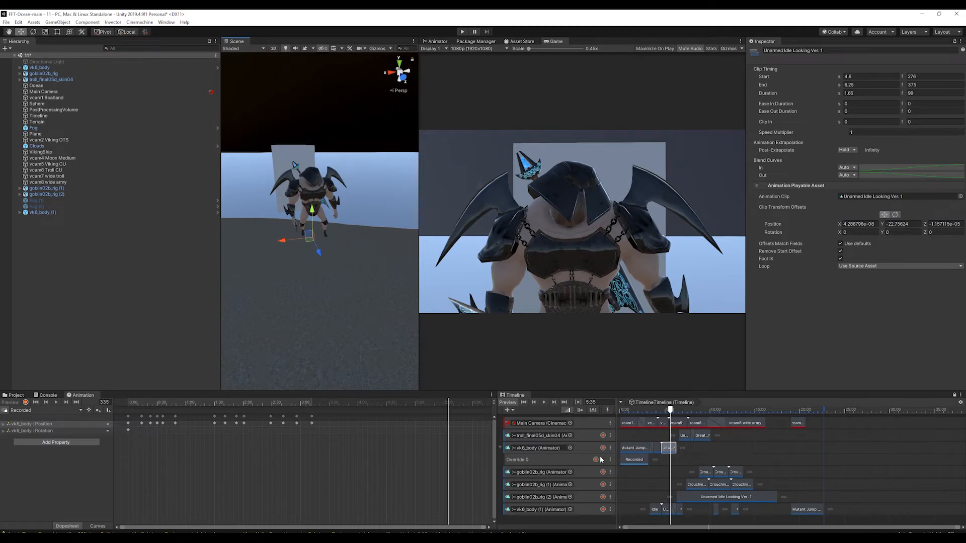
# Check the Override 0 track's options and the vk6_body object's transform, and scrub the timeline back to 2:31
pyautogui.click(596, 460)
pyautogui.rightClick(613, 462)
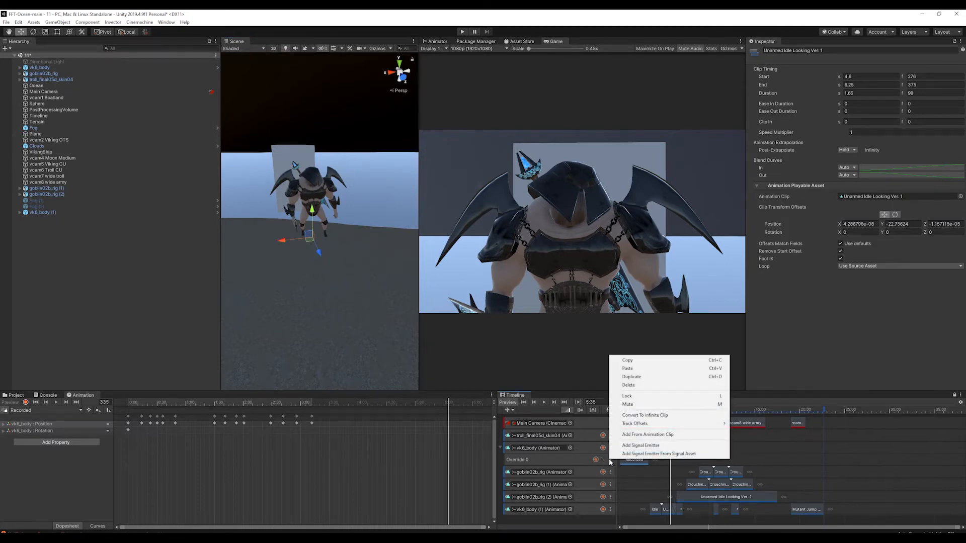
pyautogui.click(610, 462)
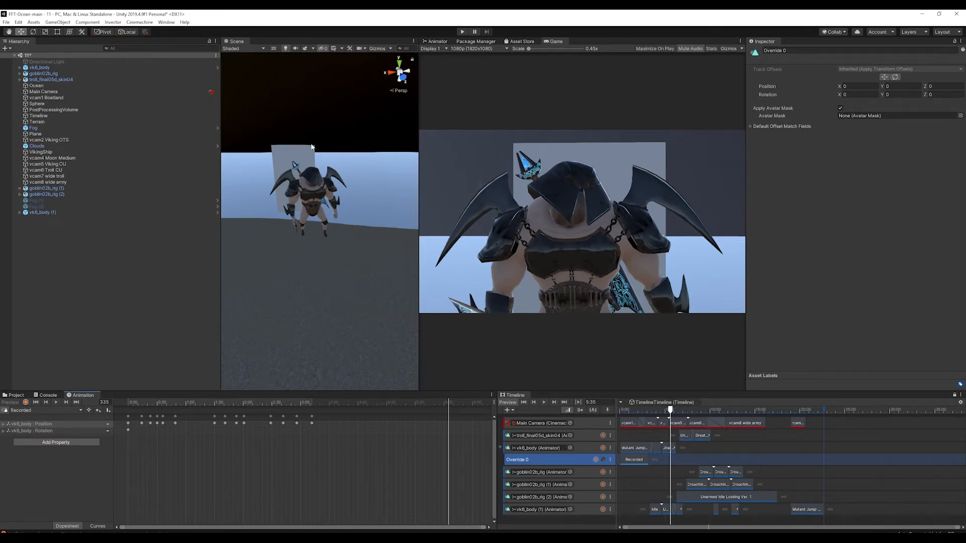
pyautogui.click(53, 69)
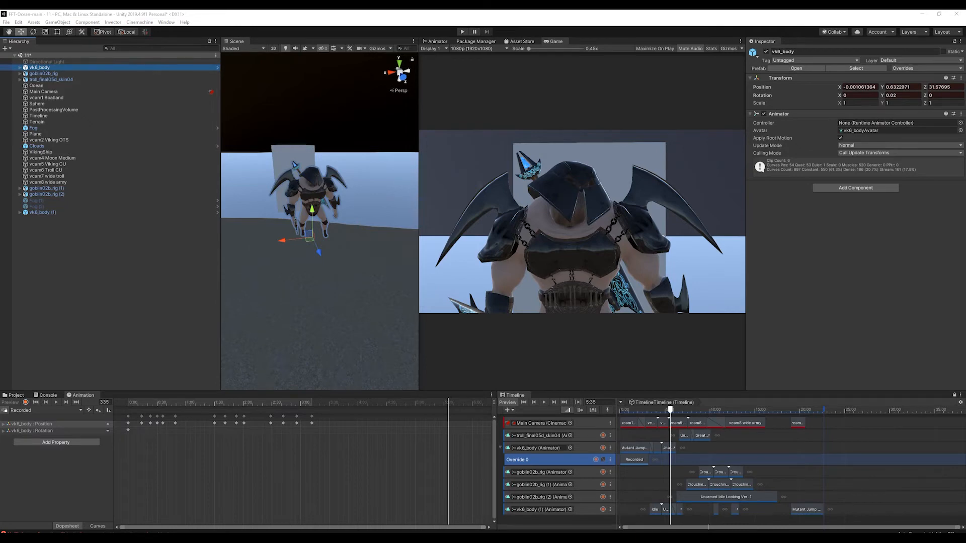
pyautogui.scroll(-3, 310, 223)
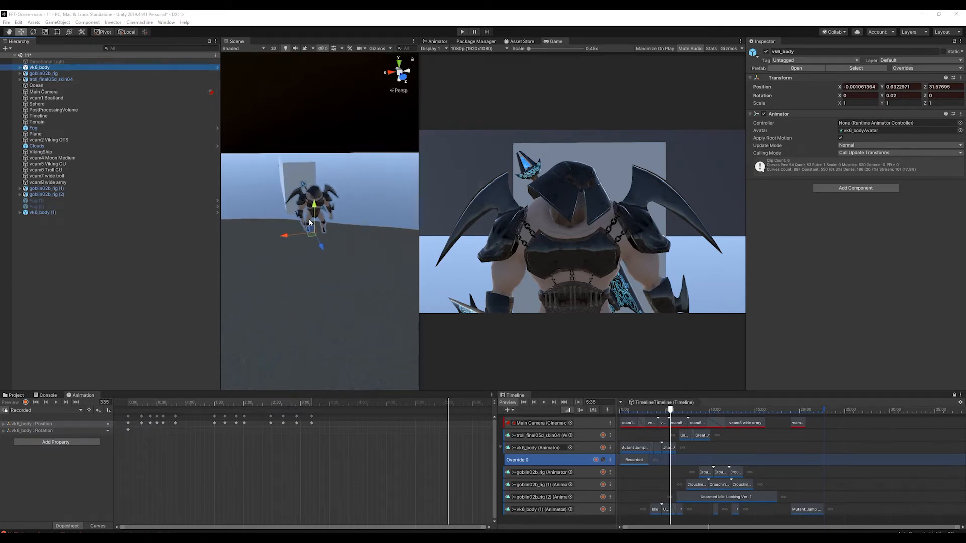
pyautogui.click(676, 433)
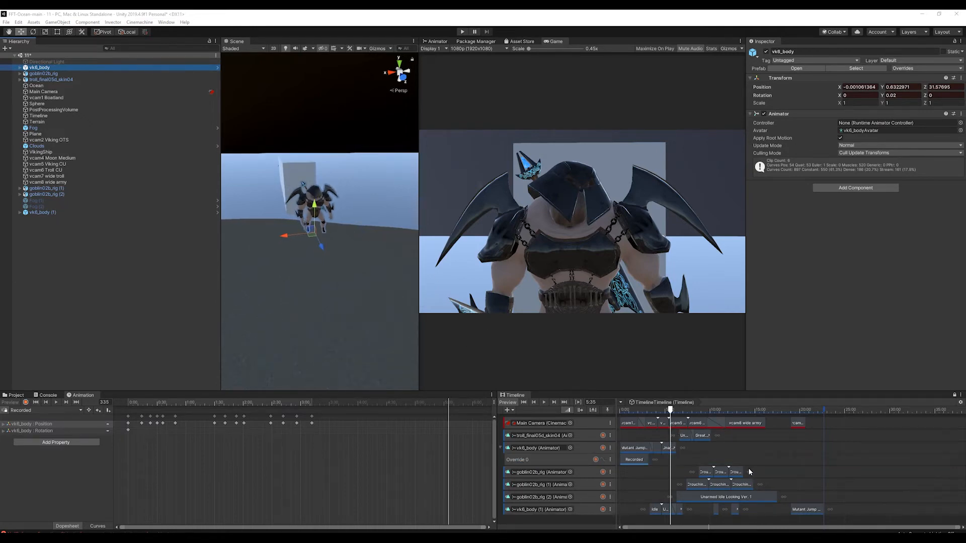
pyautogui.moveTo(671, 408); pyautogui.dragTo(642, 410)
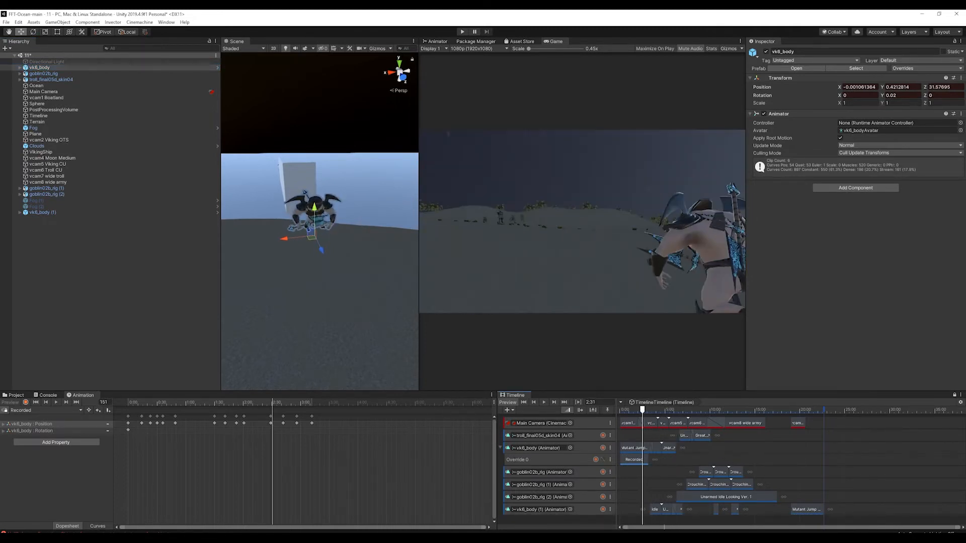
# Add an Activation Track bound to vk6_body and shorten its Active clip to end at frame 196
pyautogui.rightClick(548, 518)
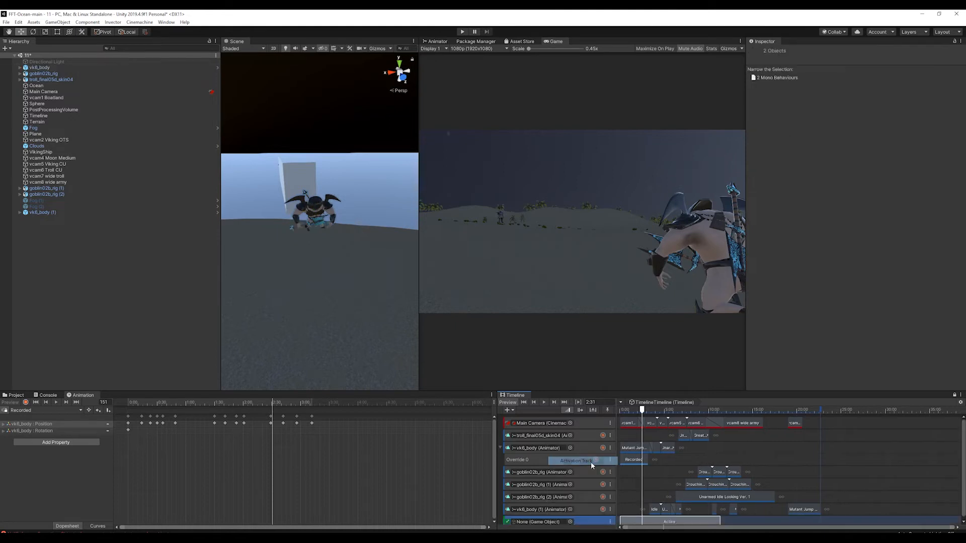
pyautogui.click(591, 461)
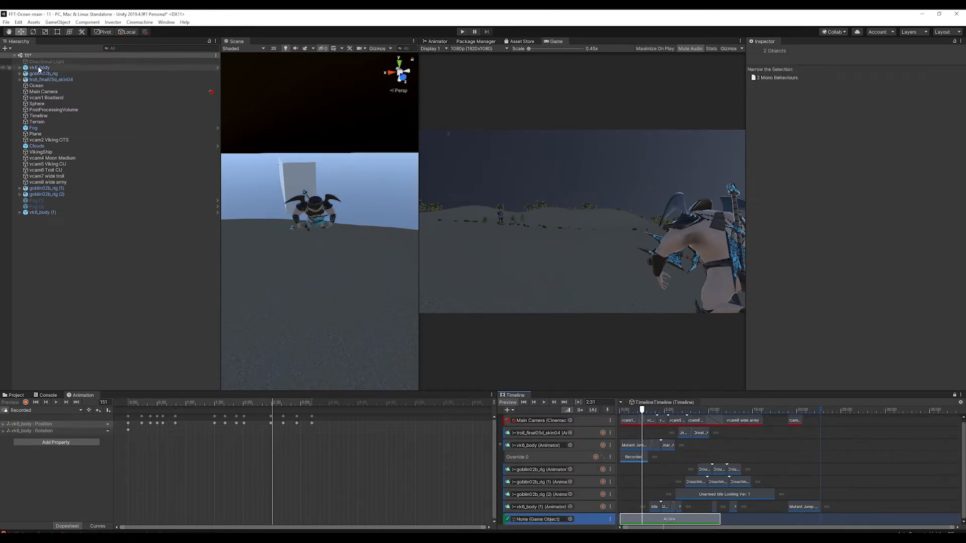
pyautogui.moveTo(39, 69); pyautogui.dragTo(583, 522)
pyautogui.moveTo(719, 519); pyautogui.dragTo(649, 525)
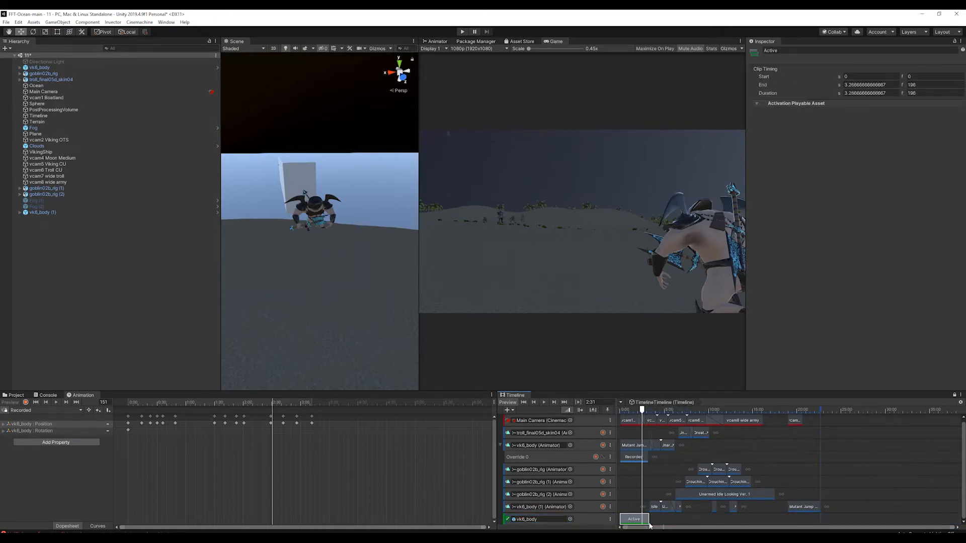
# Duplicate the activation track, bind the copy to vk6_body (1), and move its Active clip to start at frame 196
pyautogui.click(611, 519)
pyautogui.click(630, 456)
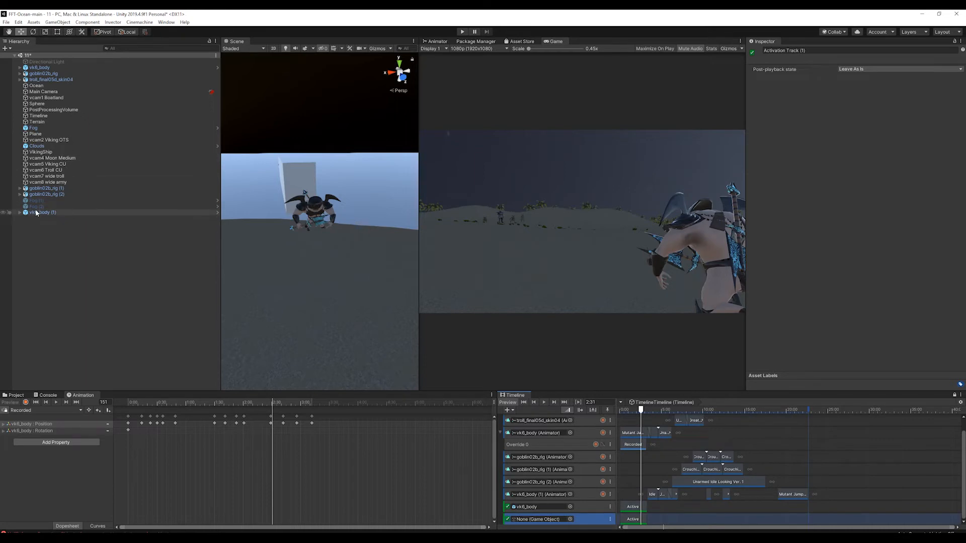
pyautogui.moveTo(36, 212); pyautogui.dragTo(539, 520)
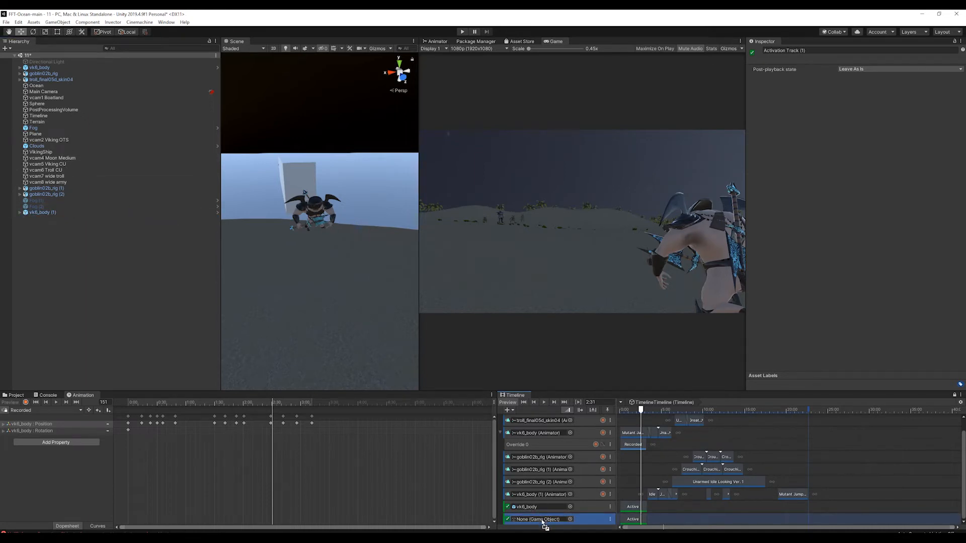
pyautogui.click(633, 519)
pyautogui.moveTo(633, 520); pyautogui.dragTo(659, 523)
pyautogui.scroll(8, 658, 523)
pyautogui.scroll(-2, 623, 524)
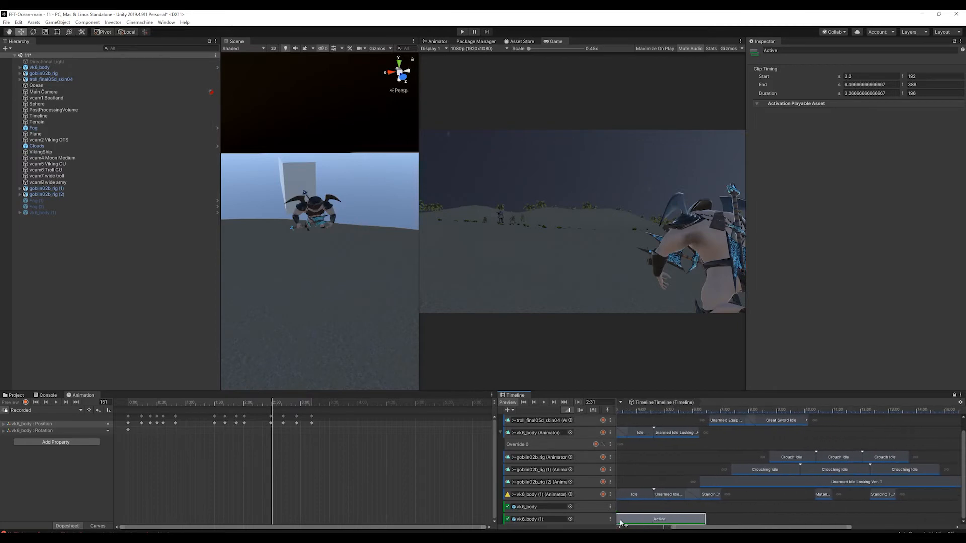
pyautogui.moveTo(693, 528)
pyautogui.mouseDown()
pyautogui.moveTo(659, 529)
pyautogui.moveTo(687, 522)
pyautogui.moveTo(679, 524)
pyautogui.mouseUp()
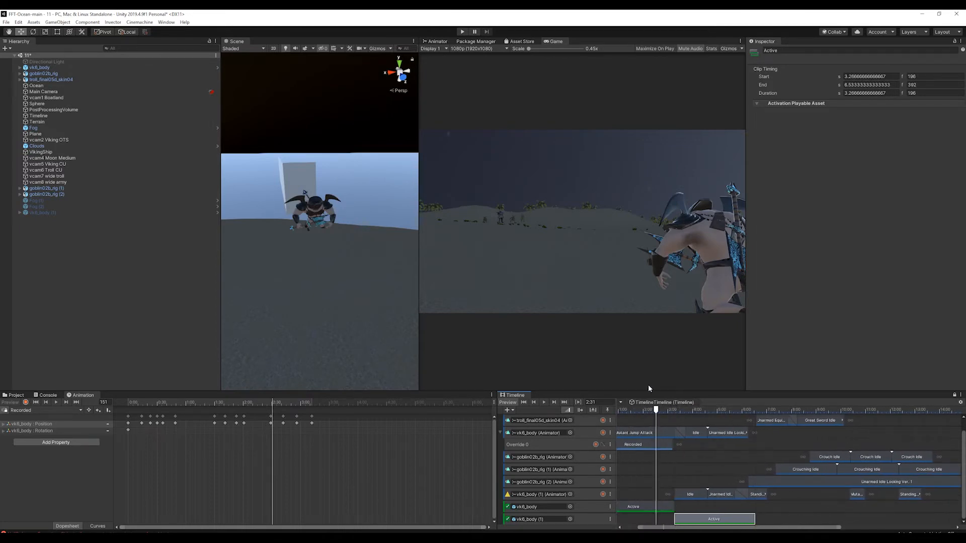
# Scrub to 3:23 and activate the position offset handle of the Idle clip on the vk6_body (1) track
pyautogui.moveTo(656, 410); pyautogui.dragTo(678, 410)
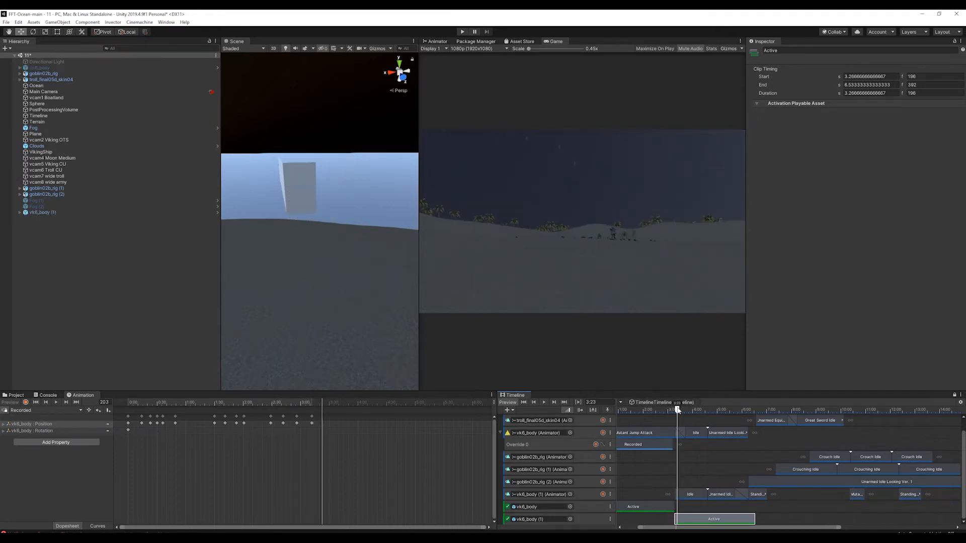
pyautogui.click(689, 495)
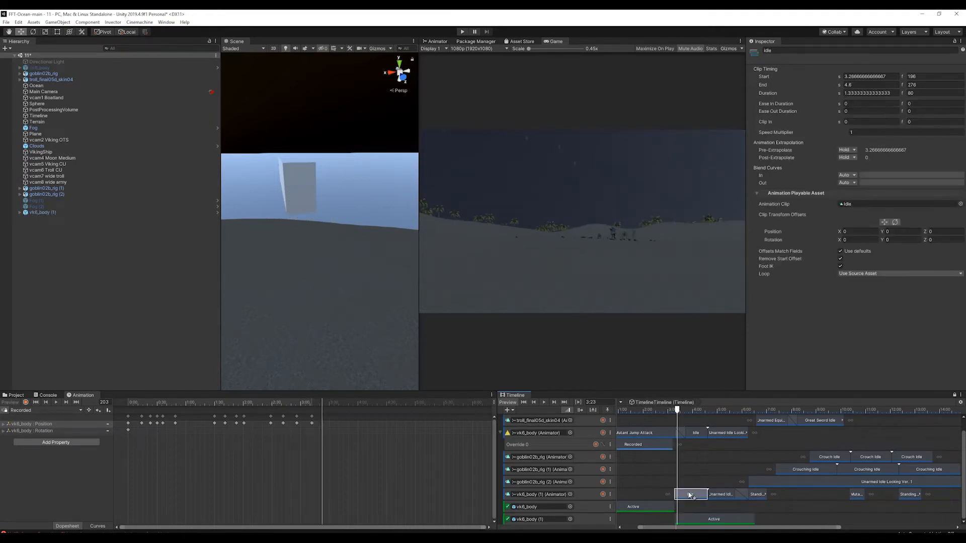
pyautogui.click(884, 222)
pyautogui.keyDown('alt'); pyautogui.moveTo(274, 198); pyautogui.dragTo(401, 200); pyautogui.keyUp('alt')
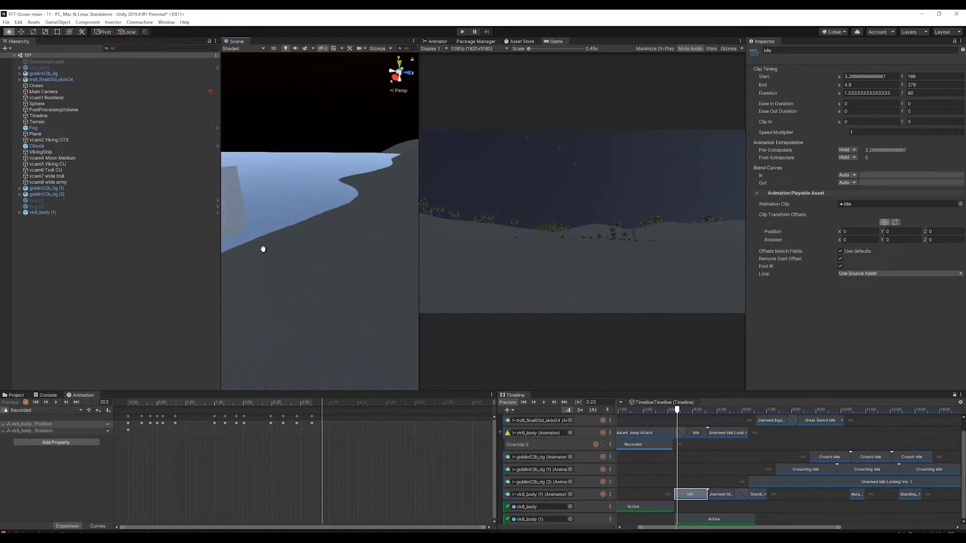
pyautogui.moveTo(261, 248); pyautogui.dragTo(563, 278, button='middle')
pyautogui.scroll(-1, 351, 272)
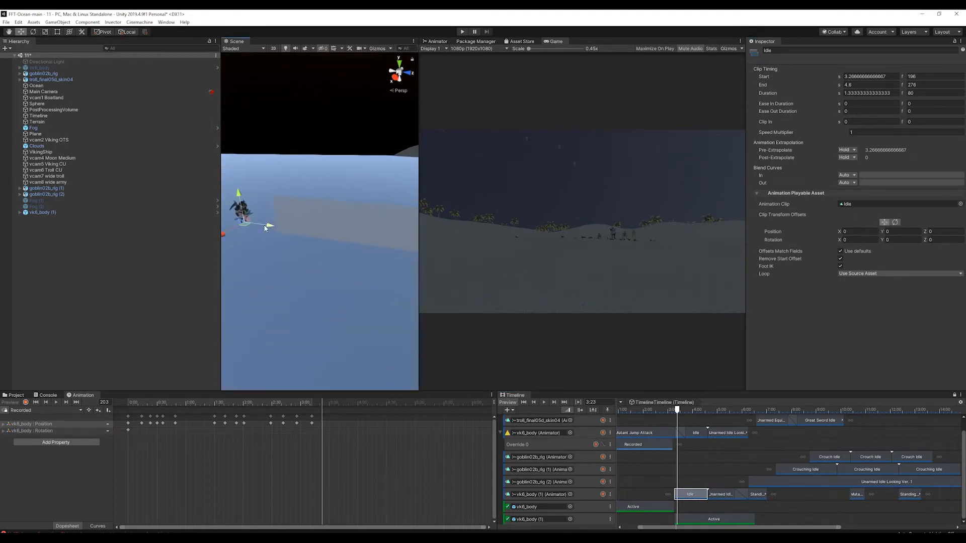
# Match the Idle clip's offsets to the next clip and move vk6_body (1) onto the beach at about 32.87 on Z
pyautogui.rightClick(703, 497)
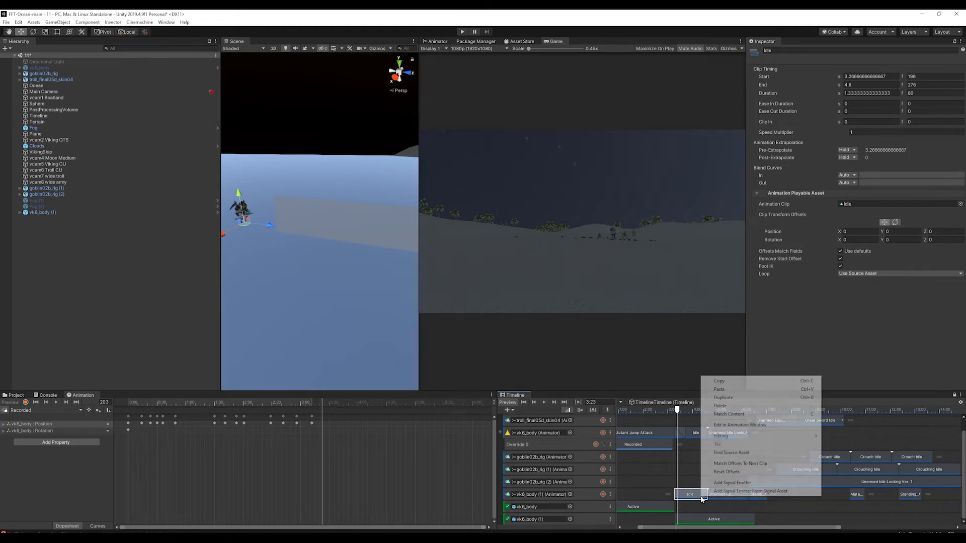
pyautogui.click(743, 464)
pyautogui.moveTo(268, 225); pyautogui.dragTo(429, 274)
pyautogui.moveTo(388, 276); pyautogui.dragTo(332, 280, button='middle')
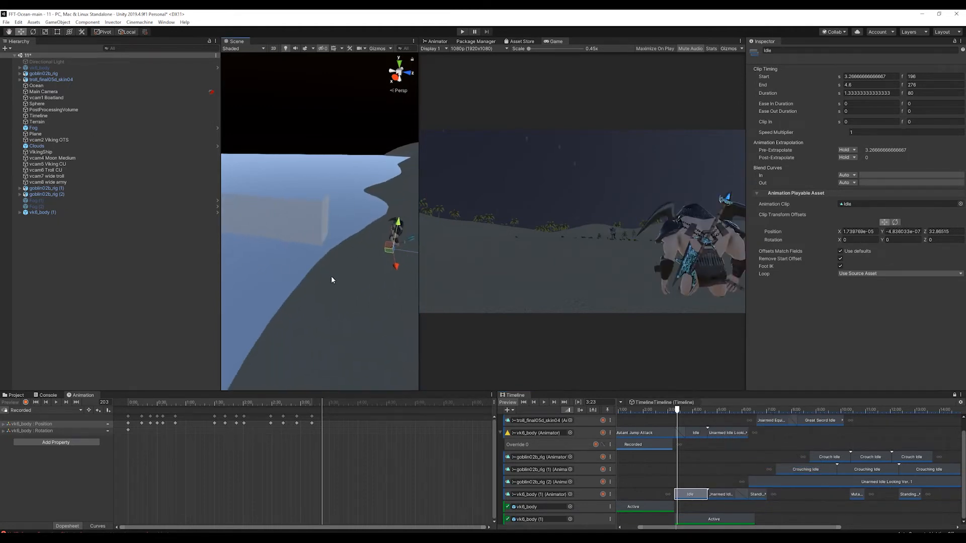
pyautogui.keyDown('alt'); pyautogui.moveTo(349, 275); pyautogui.dragTo(250, 248); pyautogui.keyUp('alt')
pyautogui.scroll(1, 340, 288)
pyautogui.scroll(-1, 340, 288)
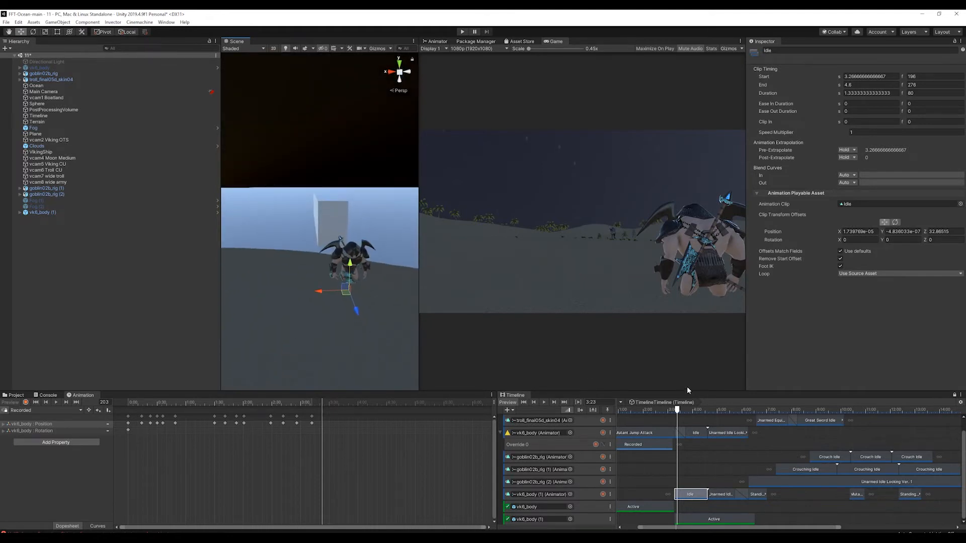
# Scrub to 3:17 and reposition the vk6_body (1) Idle clip's offset to about Y 0.46 and Z 31.74
pyautogui.moveTo(679, 411); pyautogui.dragTo(675, 411)
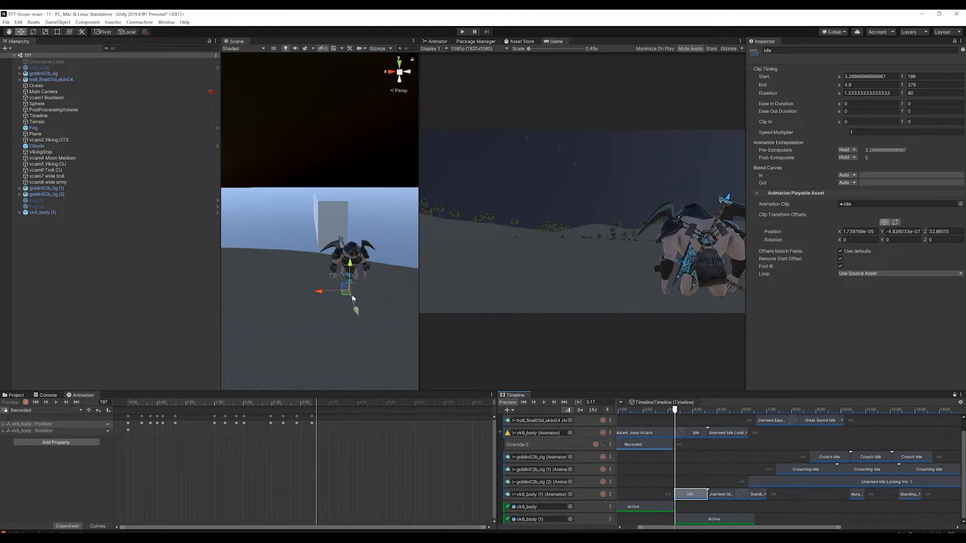
pyautogui.moveTo(356, 287)
pyautogui.keyDown('alt'); pyautogui.mouseDown()
pyautogui.moveTo(402, 274)
pyautogui.moveTo(397, 295)
pyautogui.moveTo(366, 274)
pyautogui.mouseUp(); pyautogui.keyUp('alt')
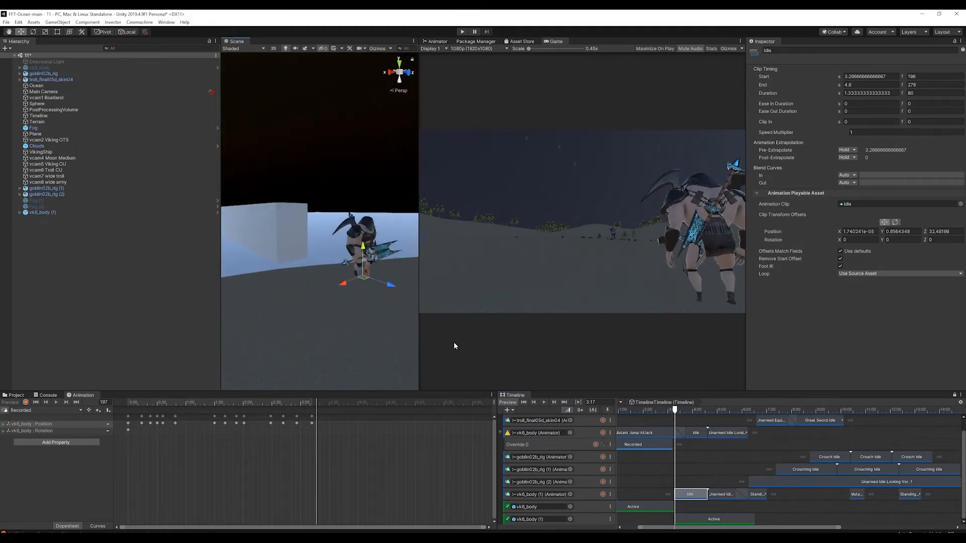
pyautogui.moveTo(675, 412); pyautogui.dragTo(675, 411)
pyautogui.moveTo(369, 271); pyautogui.dragTo(357, 272)
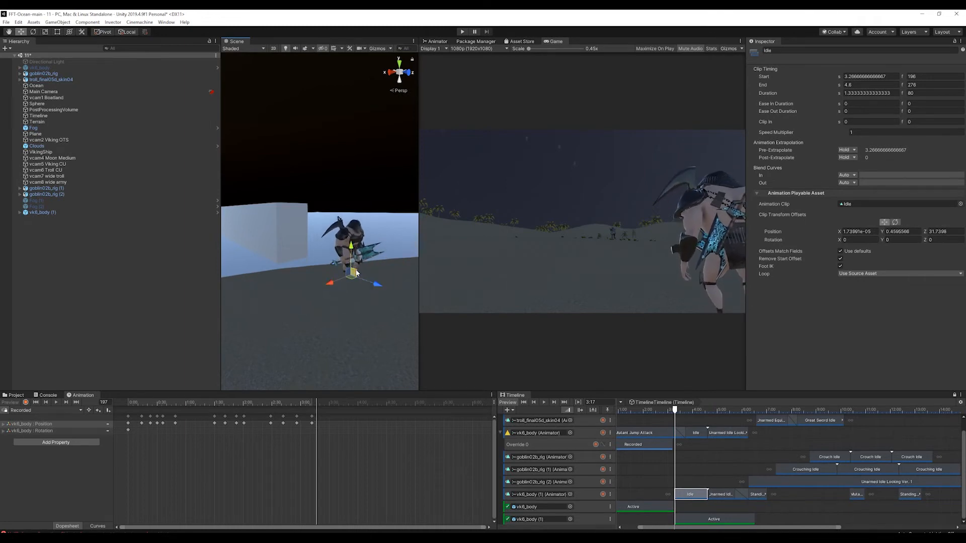
pyautogui.moveTo(675, 412); pyautogui.dragTo(676, 411)
# Check the position offsets of the Mutant Jump Attack clip on the vk6_body track
pyautogui.scroll(-3, 642, 500)
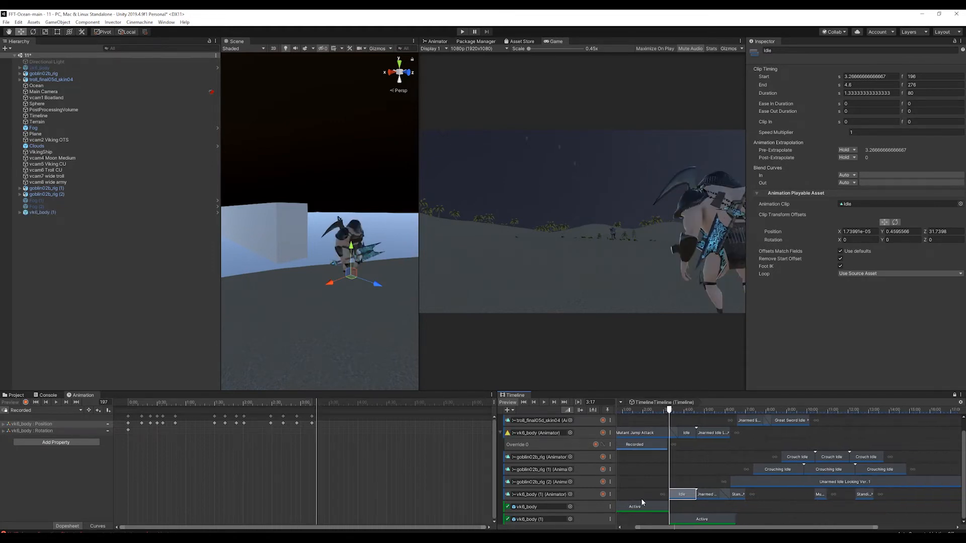
pyautogui.click(662, 432)
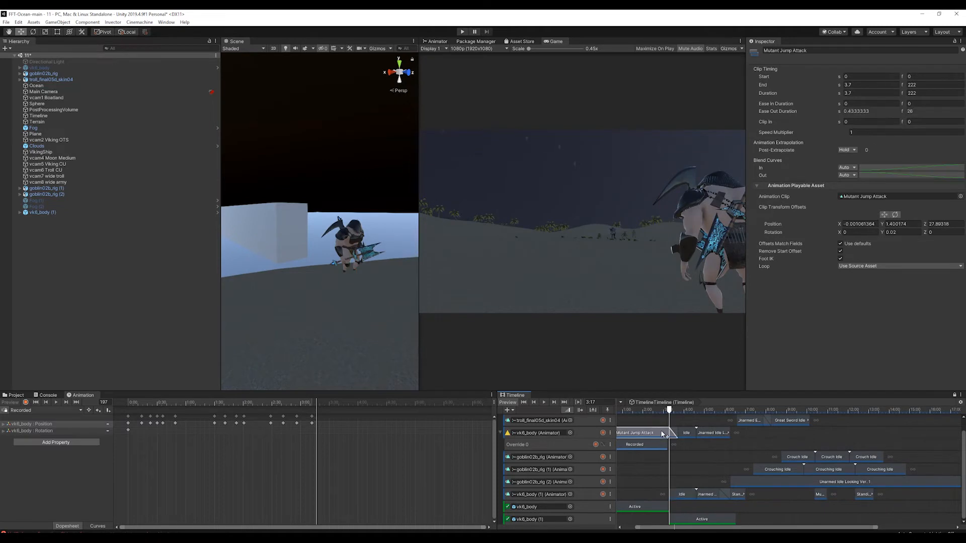
pyautogui.rightClick(837, 224)
pyautogui.rightClick(768, 225)
pyautogui.click(841, 226)
pyautogui.click(901, 225)
# Try position offsets of Z 27.8 and Y 1.5 on the vk6_body (1) Idle clip, and undo both changes
pyautogui.click(680, 495)
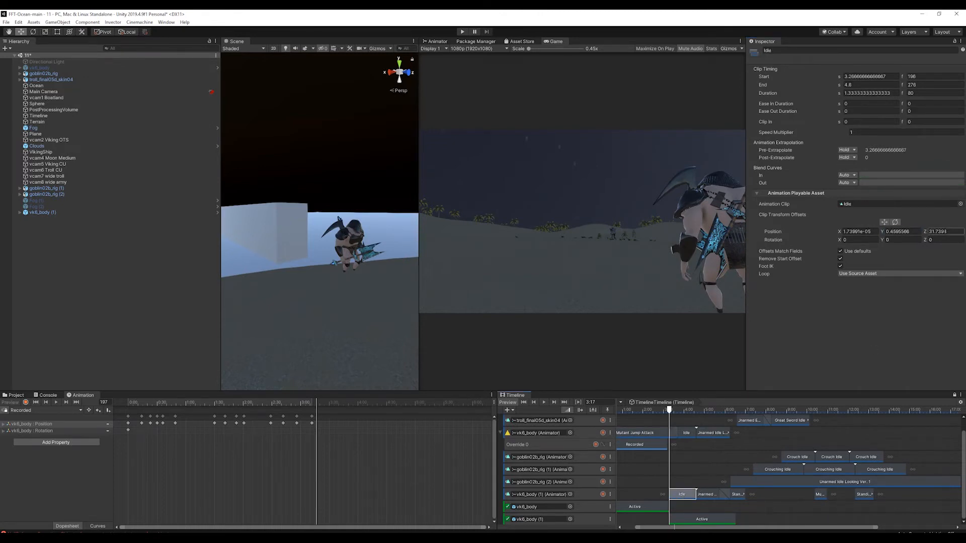
pyautogui.click(945, 231)
pyautogui.write('2')
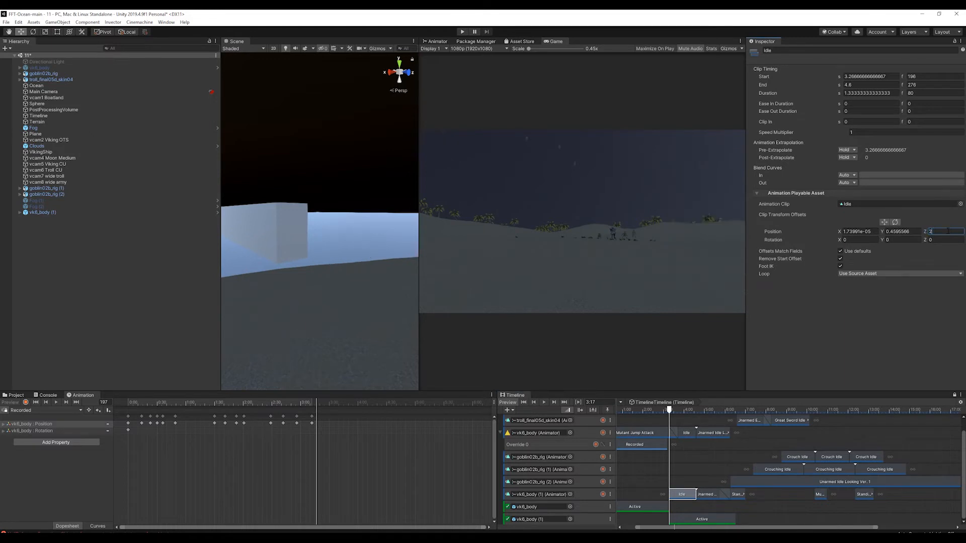
pyautogui.write('7.8')
pyautogui.hotkey('shift', 'Tab')
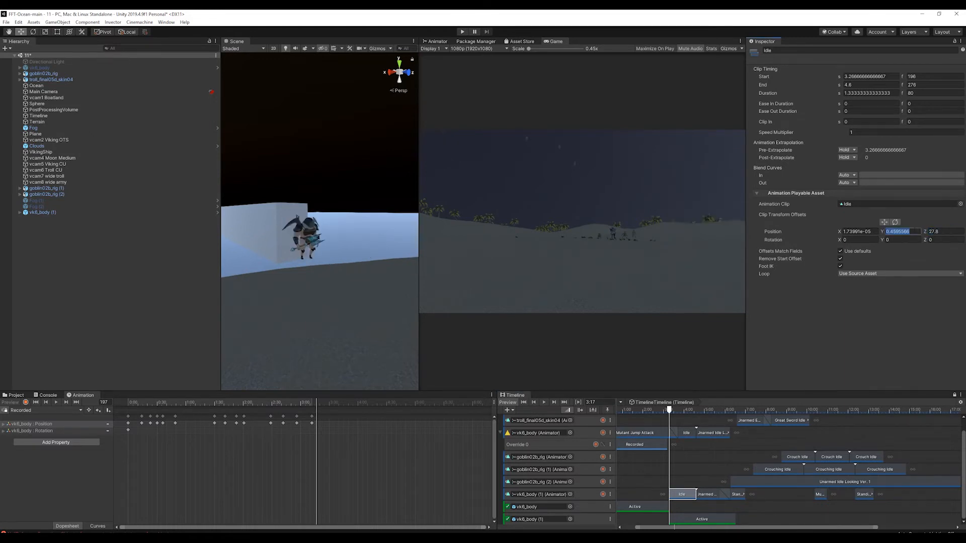
pyautogui.write('1.')
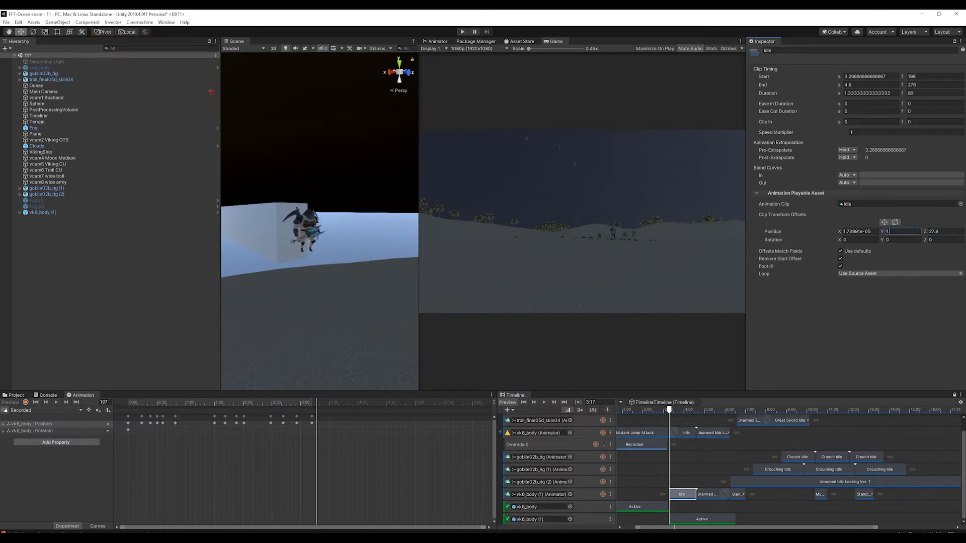
pyautogui.write('5')
pyautogui.press('Tab')
pyautogui.hotkey('ctrl', 'z')
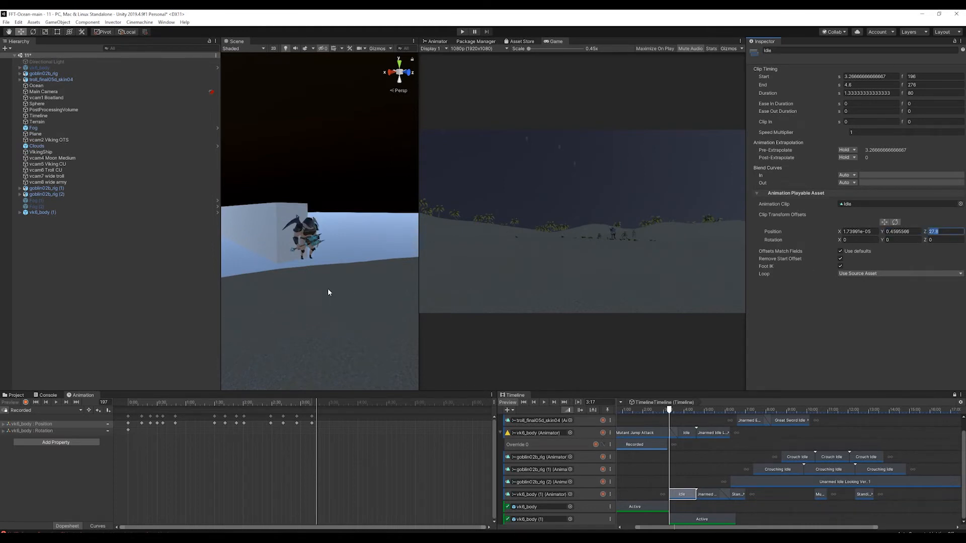
pyautogui.hotkey('ctrl', 'z')
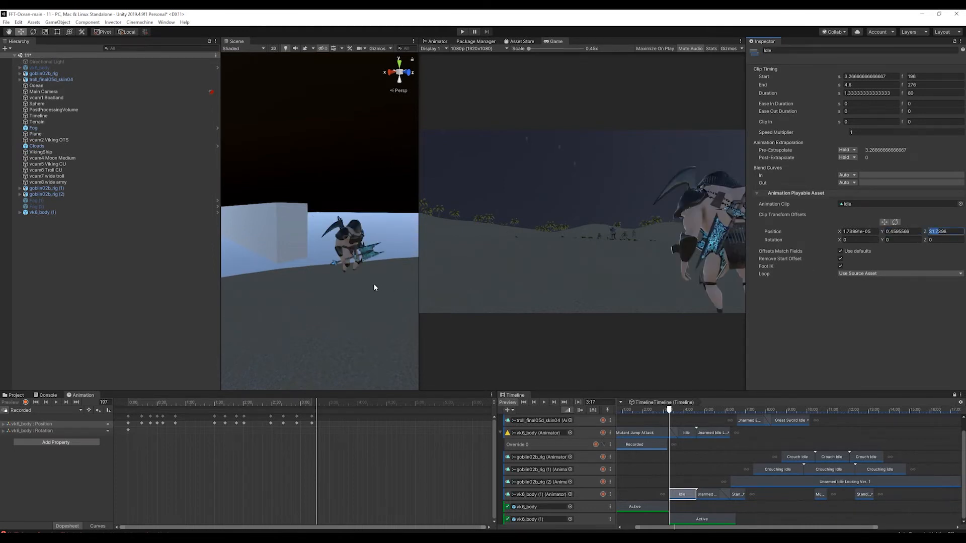
# Scrub the timeline from the switch to vk6_body (1) through to 14:40 to review the shots
pyautogui.moveTo(669, 412); pyautogui.dragTo(671, 411)
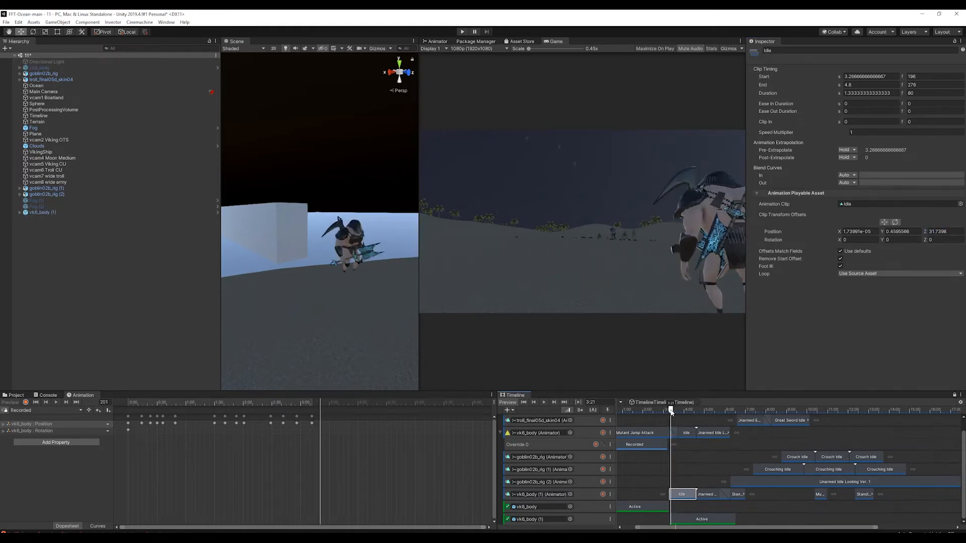
pyautogui.scroll(-2, 639, 460)
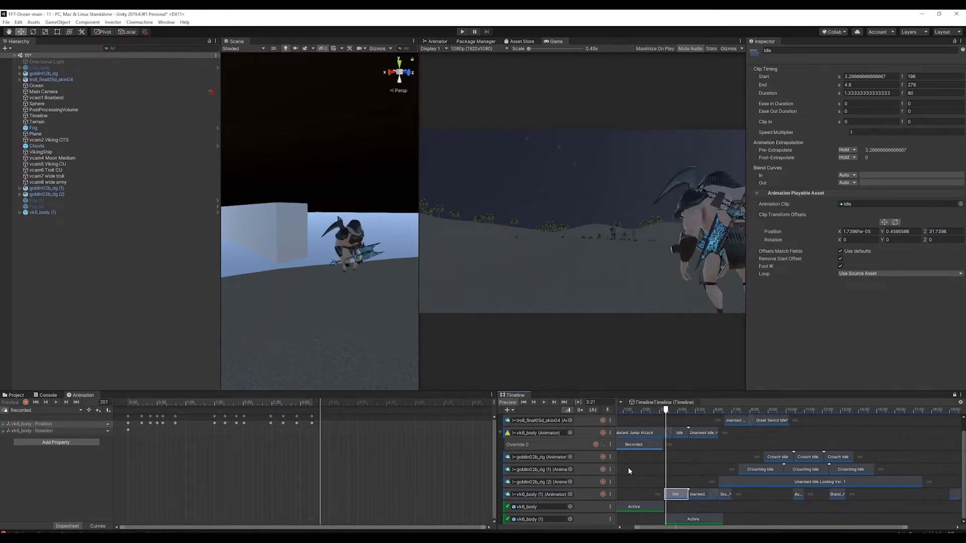
pyautogui.click(20, 80)
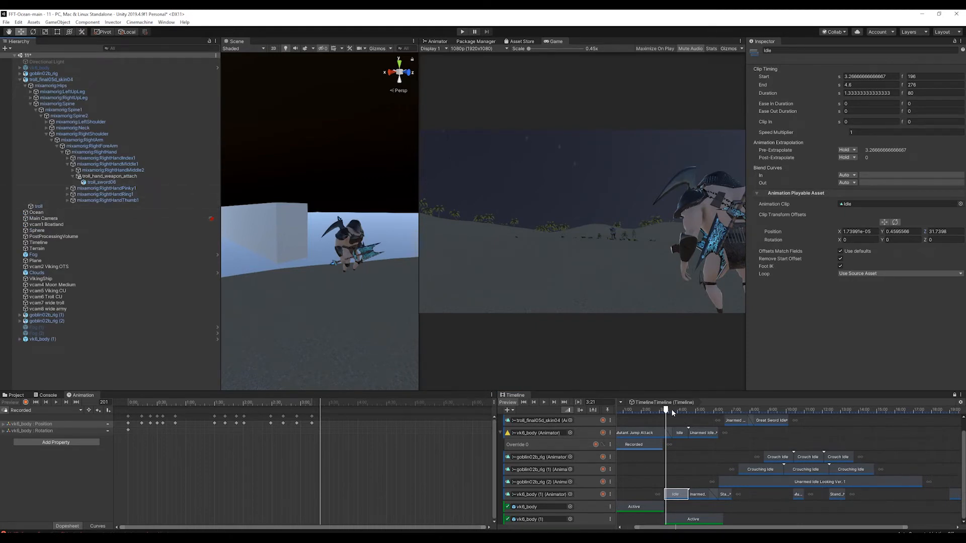
pyautogui.moveTo(671, 409); pyautogui.dragTo(871, 427)
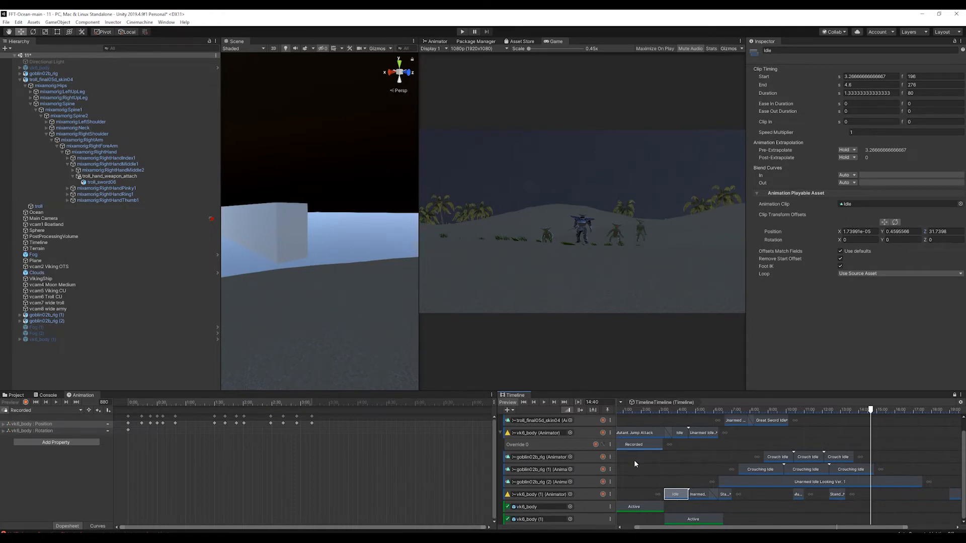
# Frame goblin02b_rig and goblin02b_rig (2) in the scene to inspect their poses and placement
pyautogui.click(586, 458)
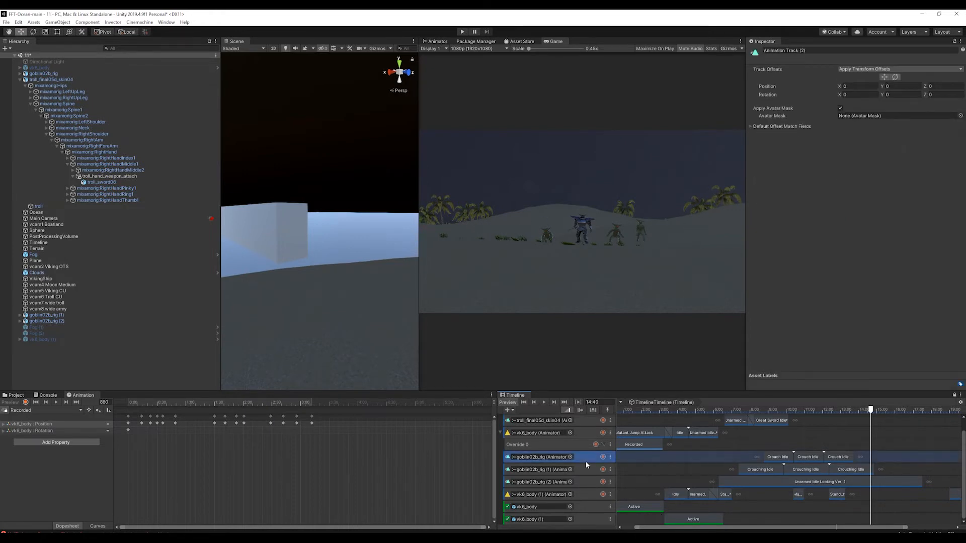
pyautogui.scroll(-5, 328, 250)
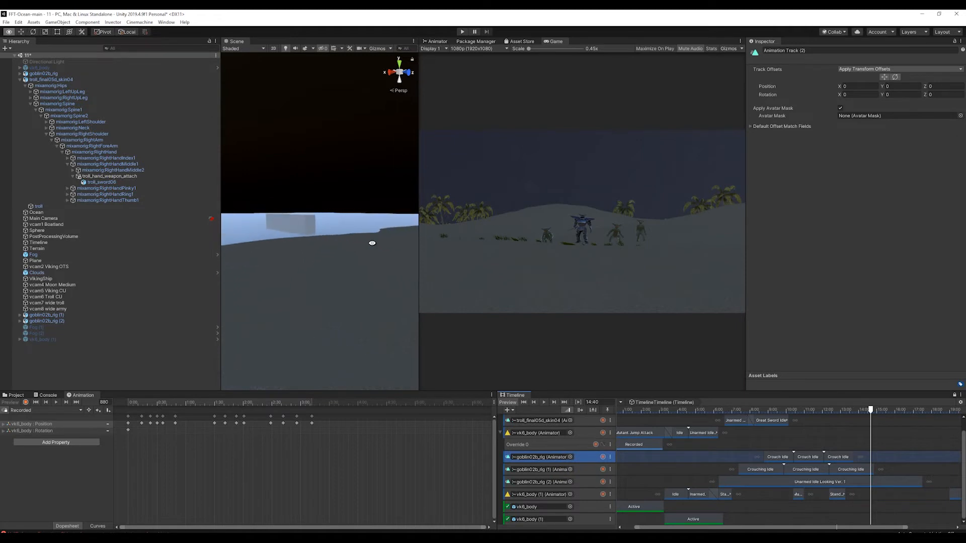
pyautogui.keyDown('alt'); pyautogui.moveTo(371, 242); pyautogui.dragTo(407, 185); pyautogui.keyUp('alt')
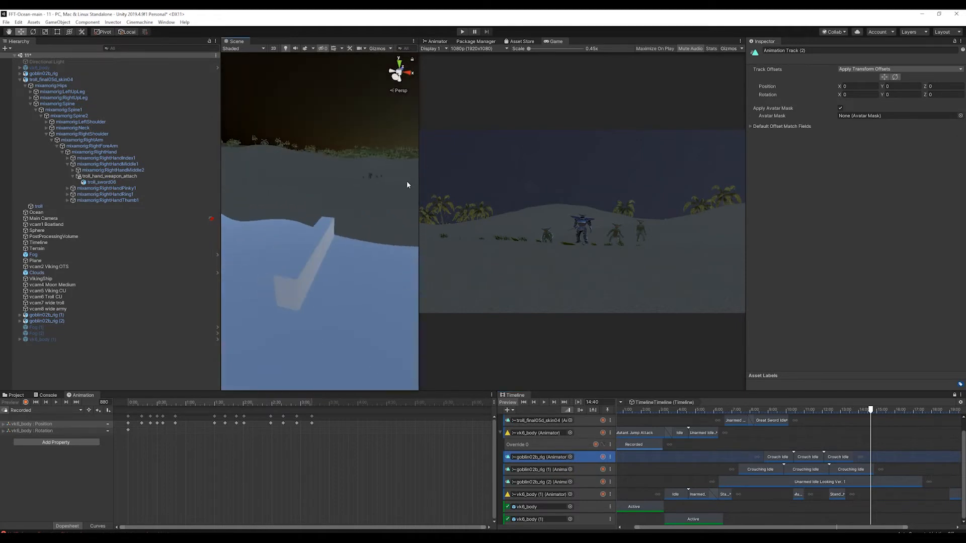
pyautogui.click(375, 178)
pyautogui.press('f')
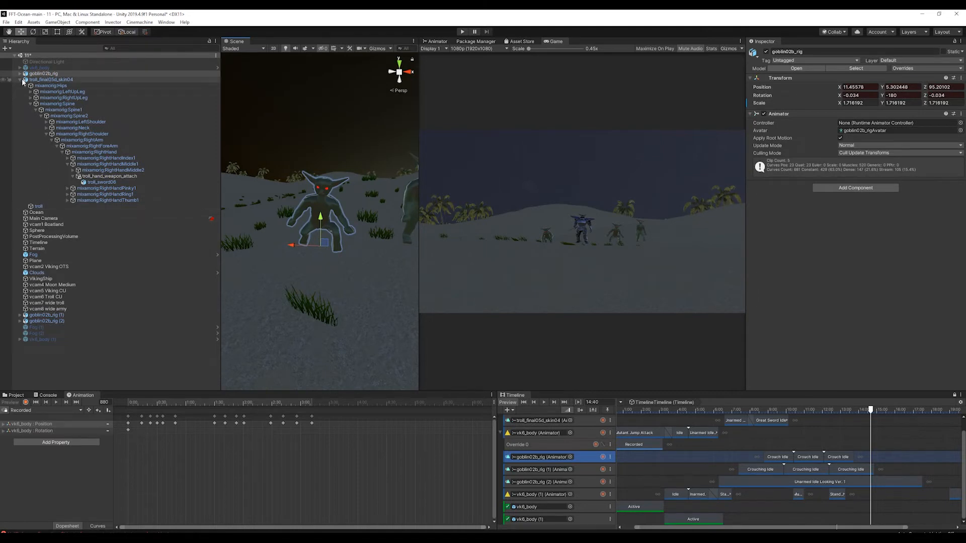
pyautogui.click(40, 74)
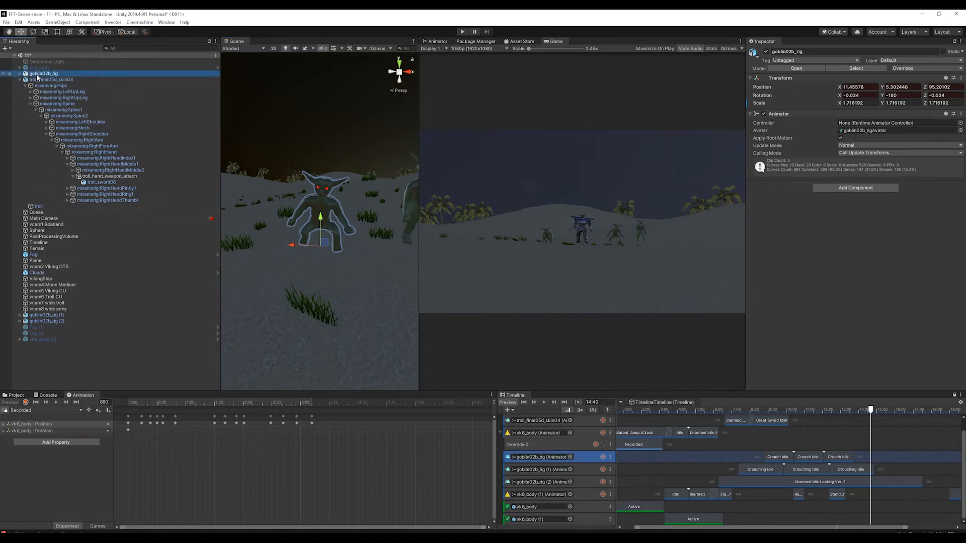
pyautogui.click(52, 321)
pyautogui.press('f')
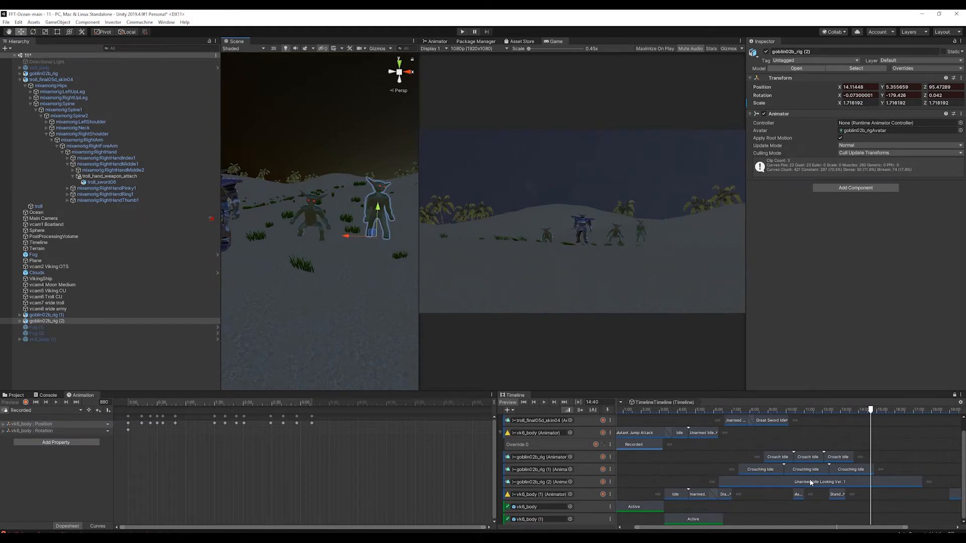
# Examine the troll among the goblins in the scene and look over the full extent of the timeline clips
pyautogui.keyDown('alt'); pyautogui.moveTo(254, 226); pyautogui.dragTo(620, 190); pyautogui.keyUp('alt')
pyautogui.scroll(3, 379, 278)
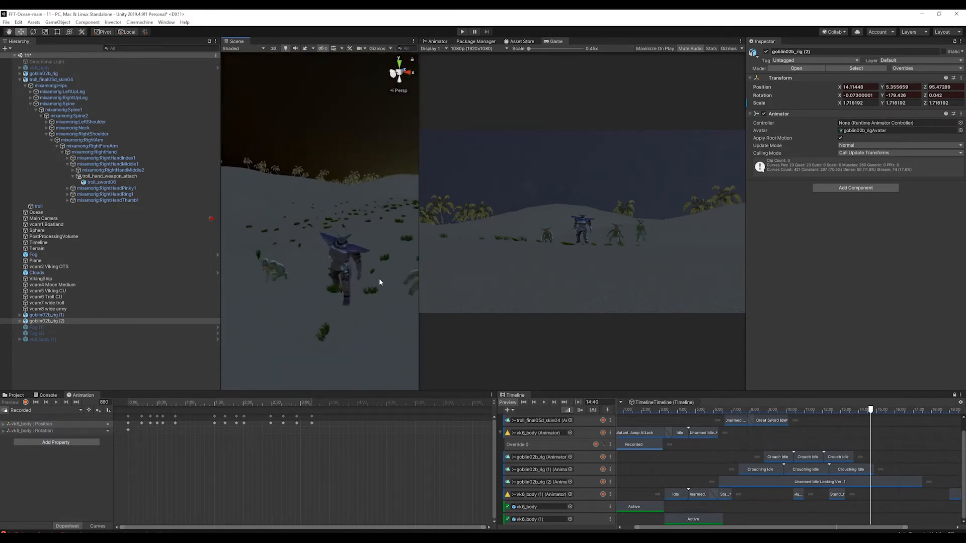
pyautogui.click(333, 247)
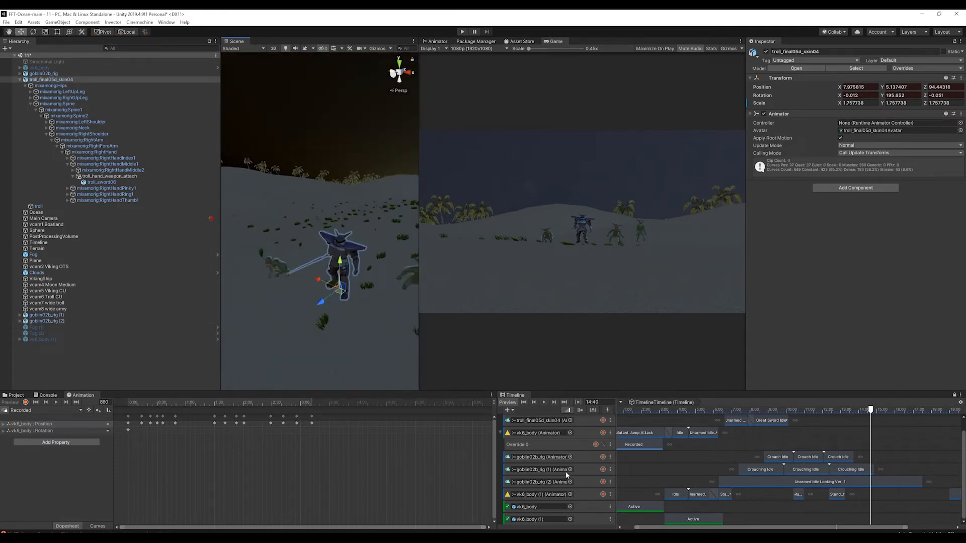
pyautogui.scroll(-5, 653, 487)
pyautogui.scroll(5, 654, 487)
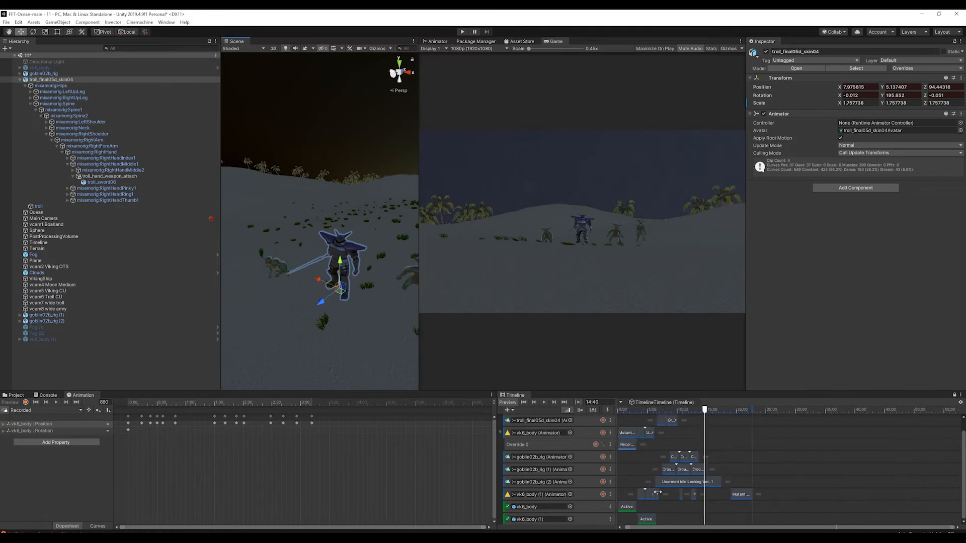
pyautogui.moveTo(753, 530); pyautogui.dragTo(631, 529)
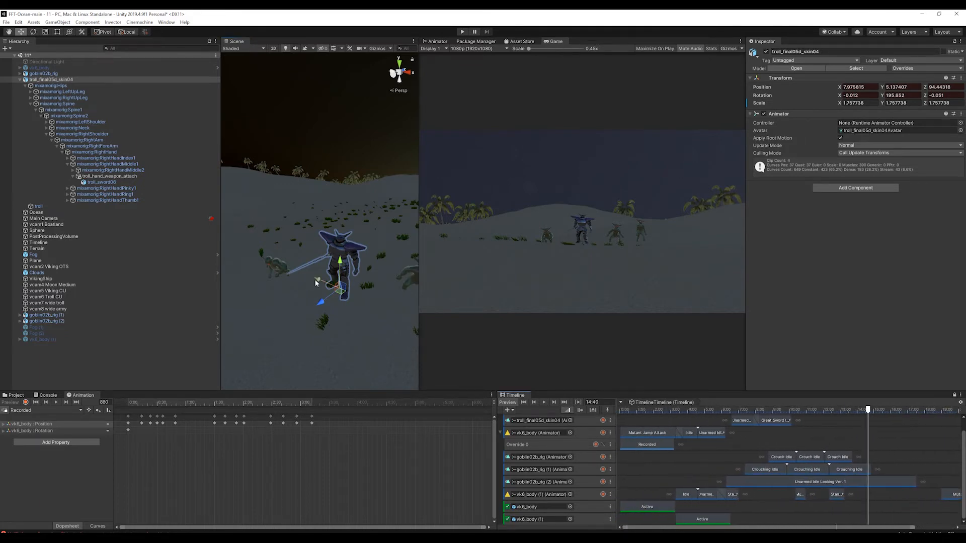
pyautogui.keyDown('alt'); pyautogui.moveTo(318, 280); pyautogui.dragTo(374, 245); pyautogui.keyUp('alt')
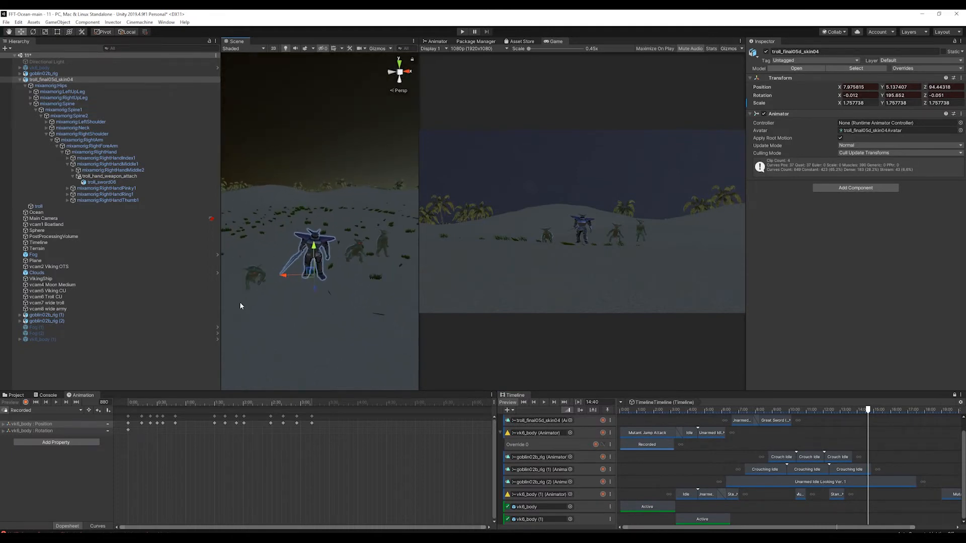
pyautogui.moveTo(324, 293)
pyautogui.keyDown('alt'); pyautogui.mouseDown()
pyautogui.moveTo(328, 257)
pyautogui.moveTo(339, 251)
pyautogui.moveTo(363, 266)
pyautogui.moveTo(341, 273)
pyautogui.moveTo(388, 297)
pyautogui.moveTo(384, 304)
pyautogui.moveTo(316, 266)
pyautogui.moveTo(371, 290)
pyautogui.moveTo(382, 270)
pyautogui.moveTo(323, 280)
pyautogui.mouseUp(); pyautogui.keyUp('alt')
# Select the VikingShip in the scene and return the timeline to 0:00
pyautogui.click(379, 375)
pyautogui.scroll(-6, 358, 311)
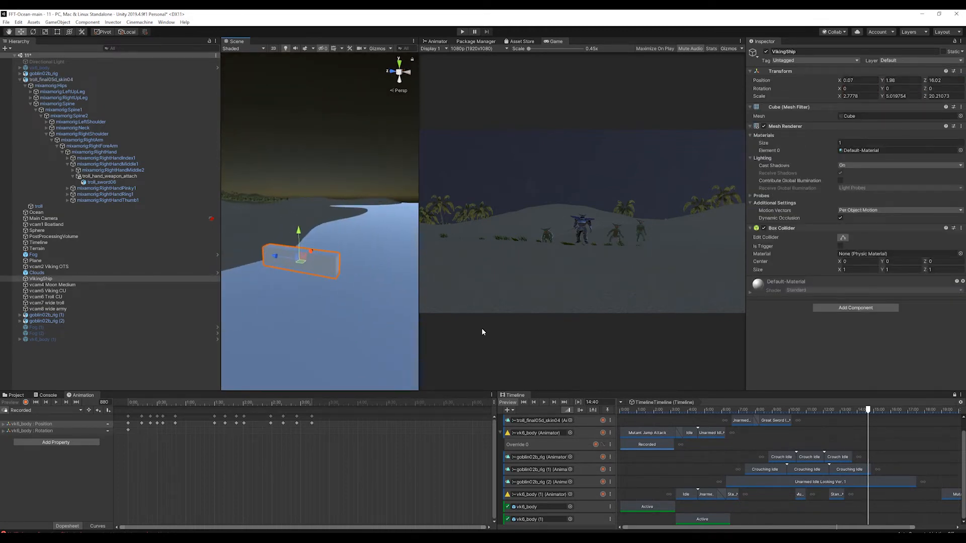
pyautogui.moveTo(713, 409); pyautogui.dragTo(614, 406)
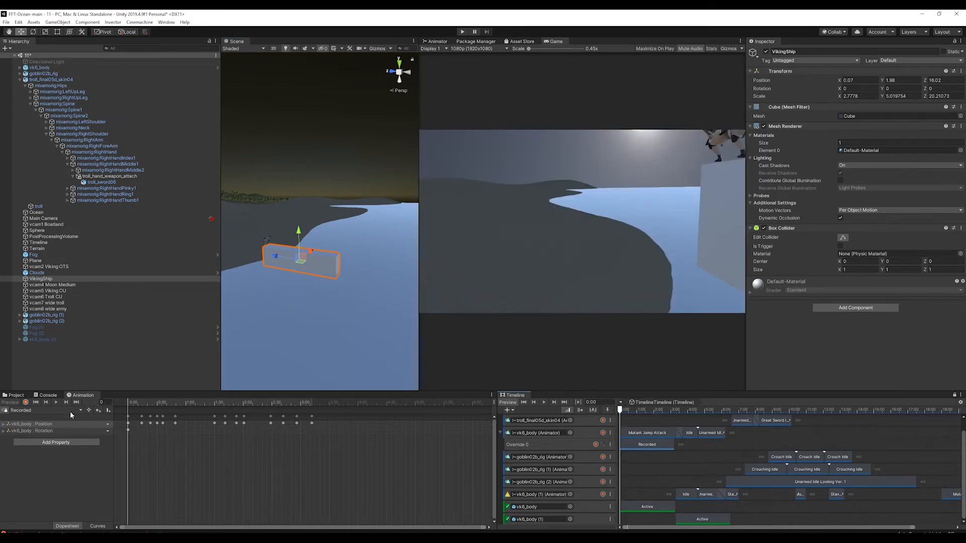
# Unlock the Timeline so it follows the selection, and reselect the VikingShip
pyautogui.click(25, 410)
pyautogui.click(310, 186)
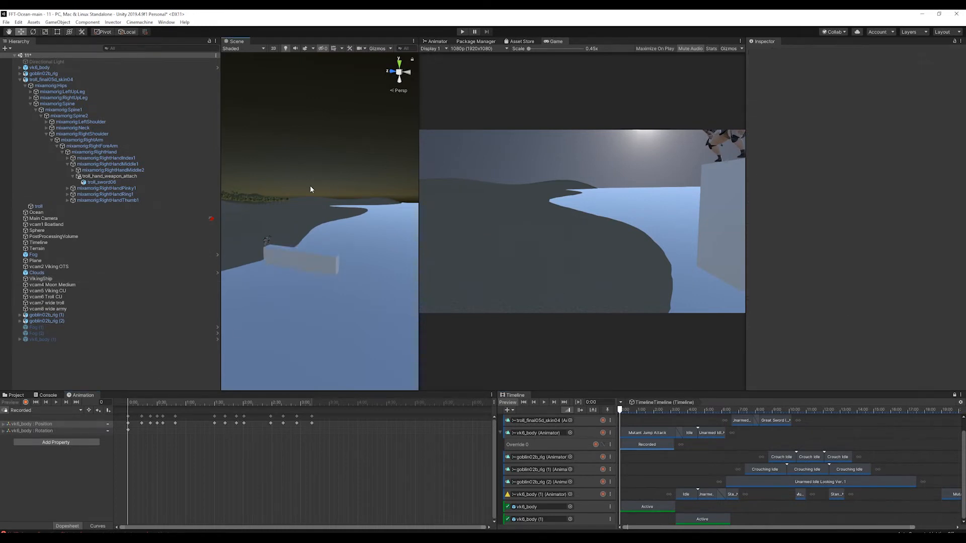
pyautogui.click(294, 253)
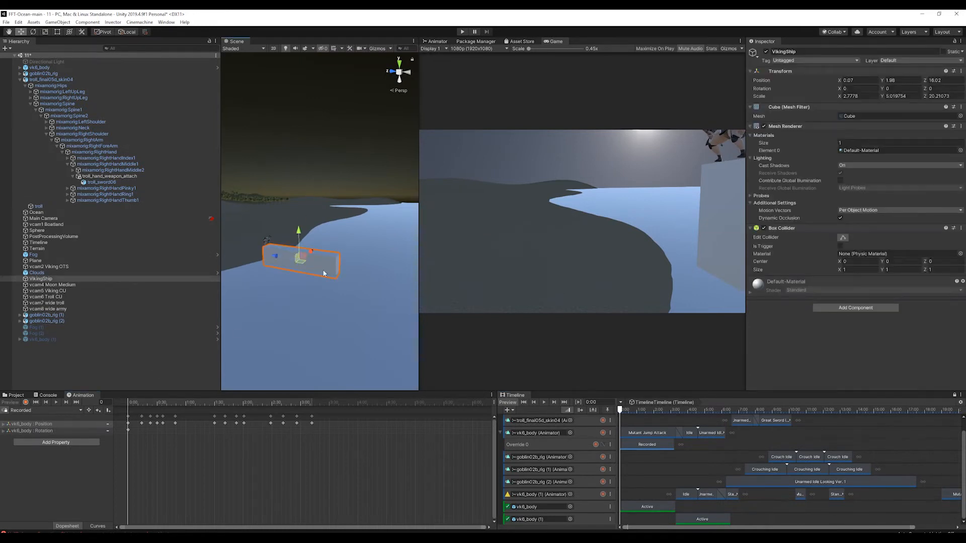
pyautogui.click(954, 396)
pyautogui.click(287, 189)
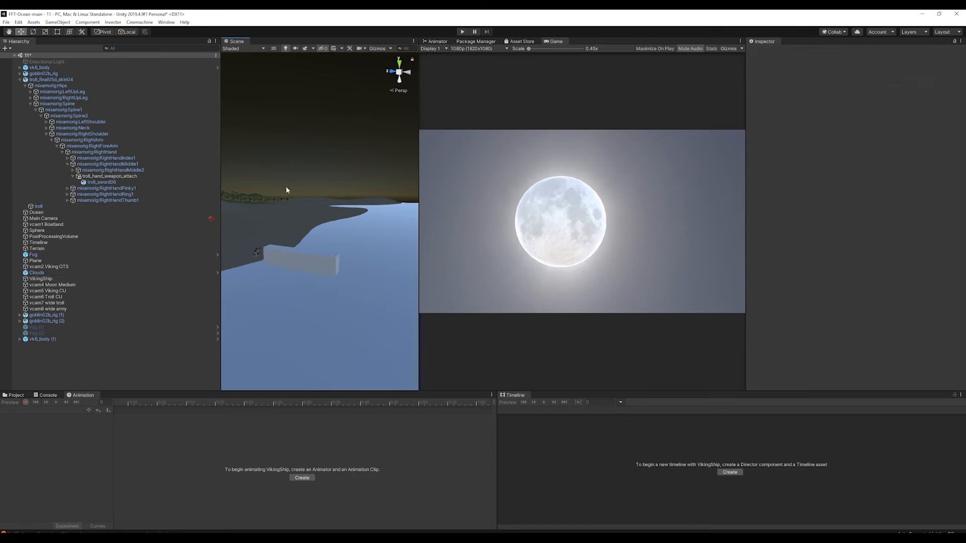
pyautogui.click(295, 257)
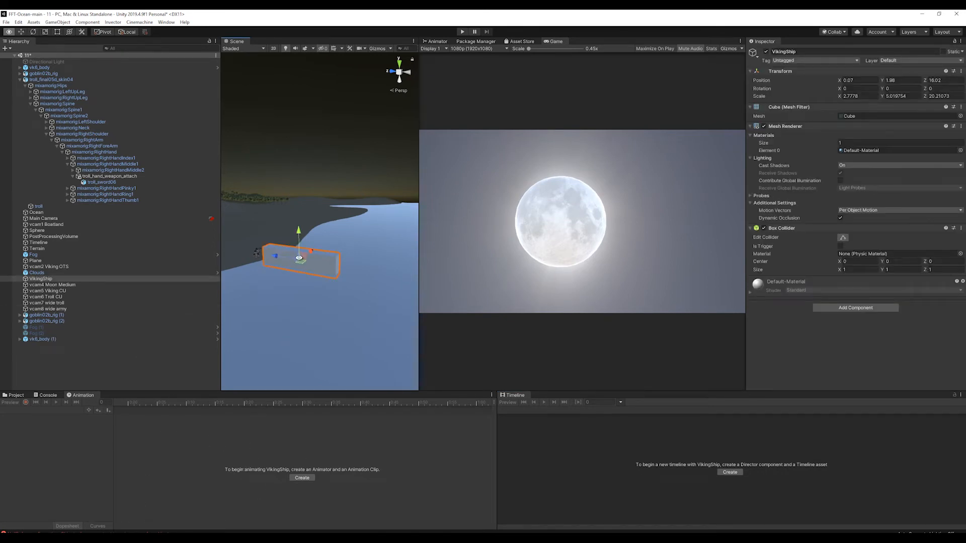
pyautogui.keyDown('alt'); pyautogui.moveTo(300, 270); pyautogui.dragTo(348, 228); pyautogui.keyUp('alt')
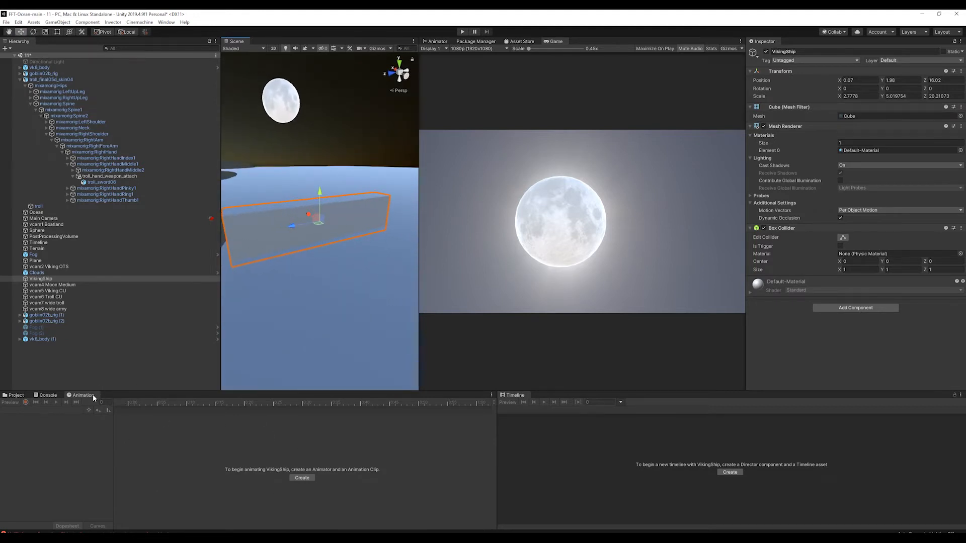
pyautogui.click(139, 23)
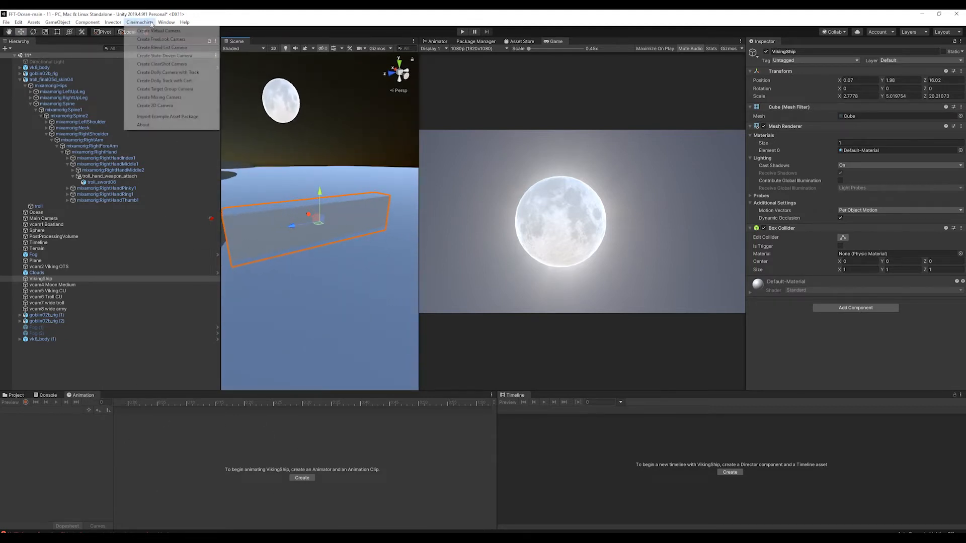
pyautogui.moveTo(190, 120)
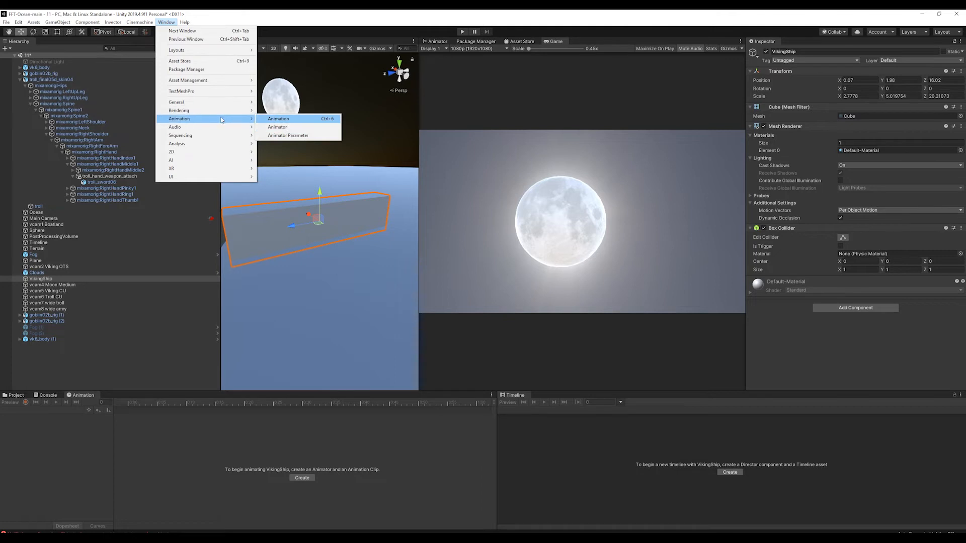
pyautogui.click(344, 431)
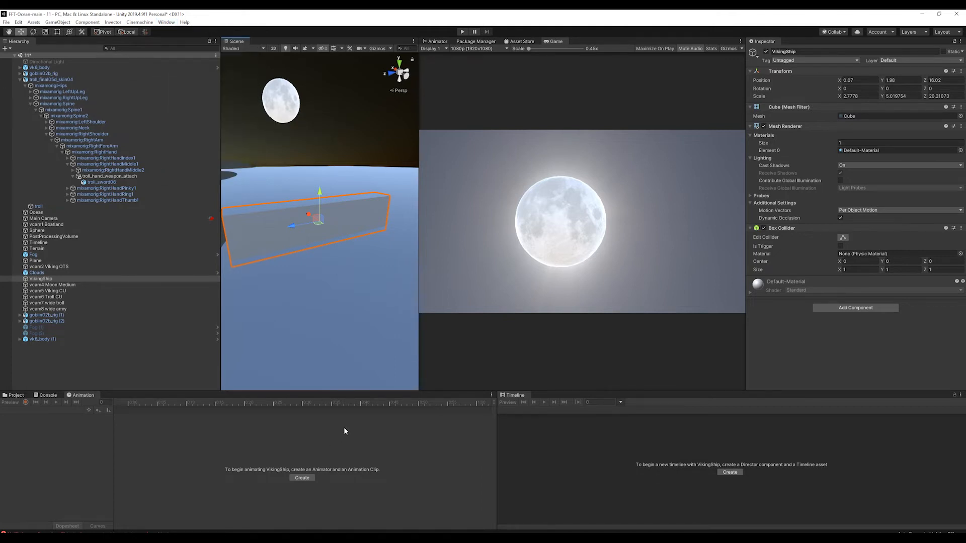
# Move the VikingShip to about Z 18.39 and create its animation clip boat_land_on_beach in the Animations folder
pyautogui.scroll(-2, 298, 265)
pyautogui.moveTo(298, 225)
pyautogui.mouseDown()
pyautogui.moveTo(368, 215)
pyautogui.moveTo(281, 227)
pyautogui.mouseUp()
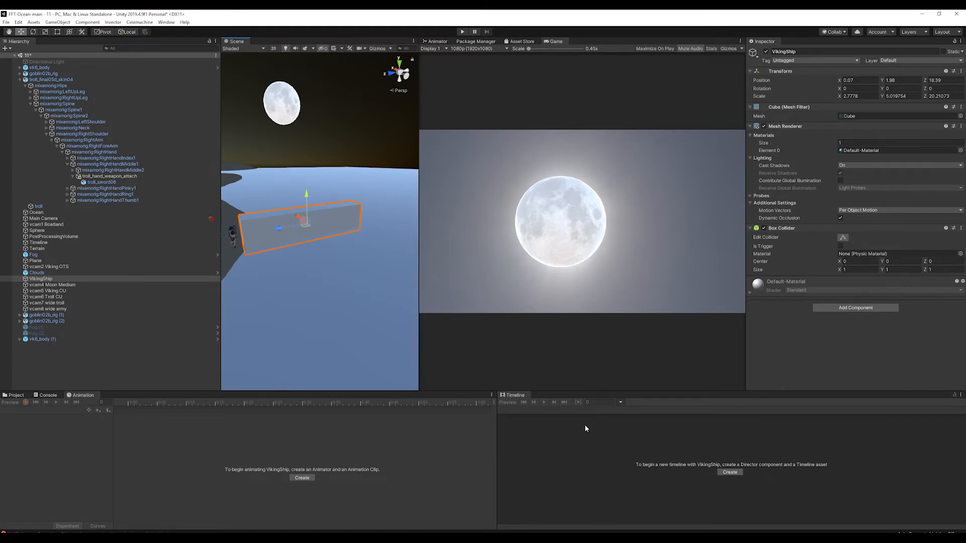
pyautogui.click(296, 480)
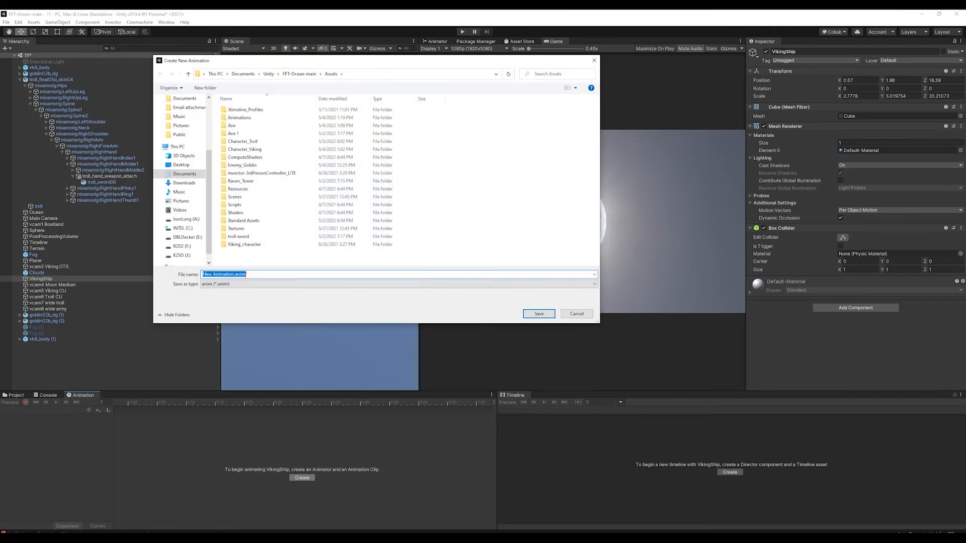
pyautogui.write('boat_land_on_beach')
pyautogui.doubleClick(248, 118)
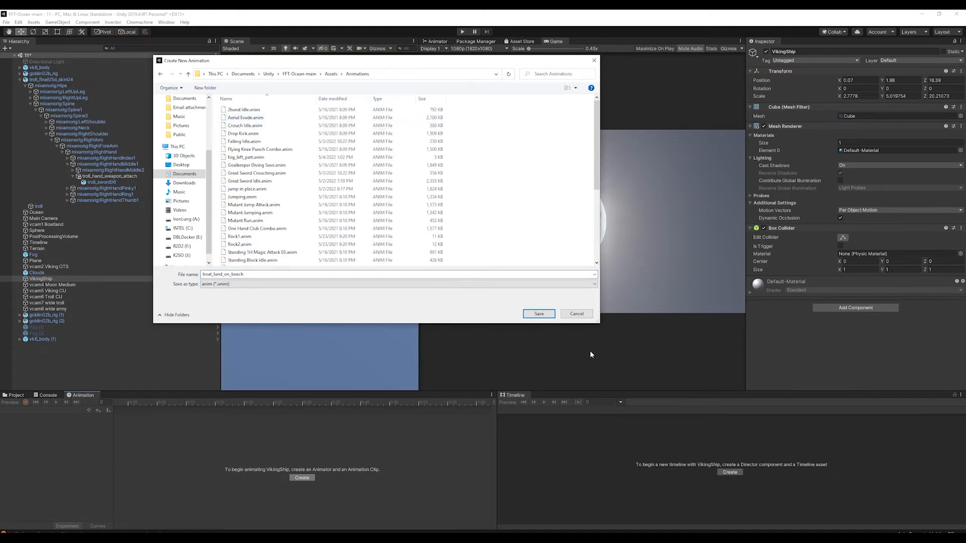
pyautogui.click(538, 314)
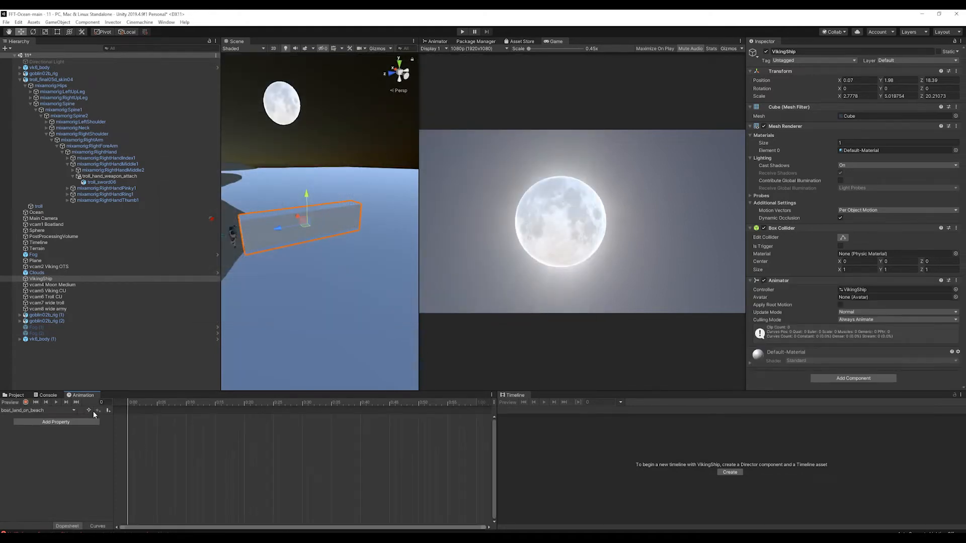
# Record VikingShip position keys in boat_land_on_beach, about Z 3.53 at frame 0 and Z 17.82 at frame 60
pyautogui.click(25, 403)
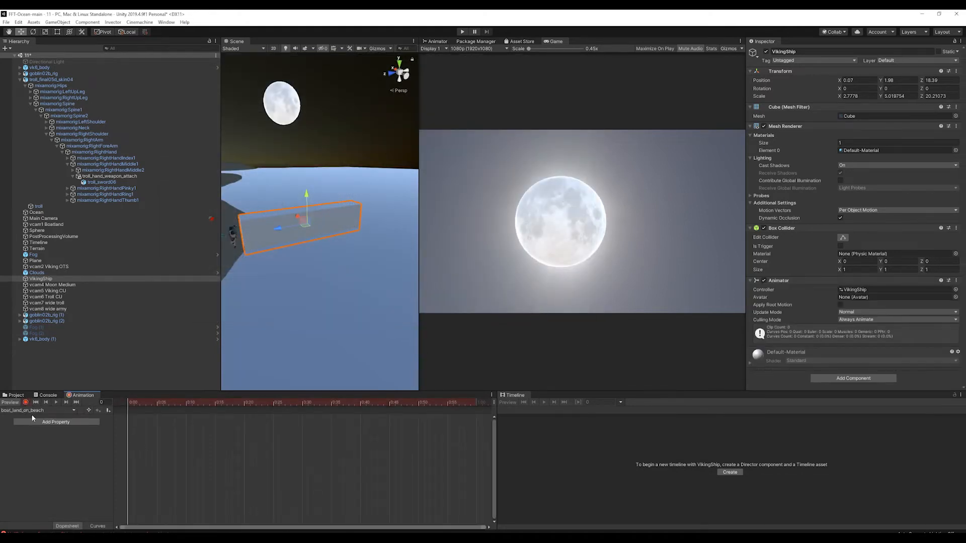
pyautogui.moveTo(284, 227); pyautogui.dragTo(359, 224)
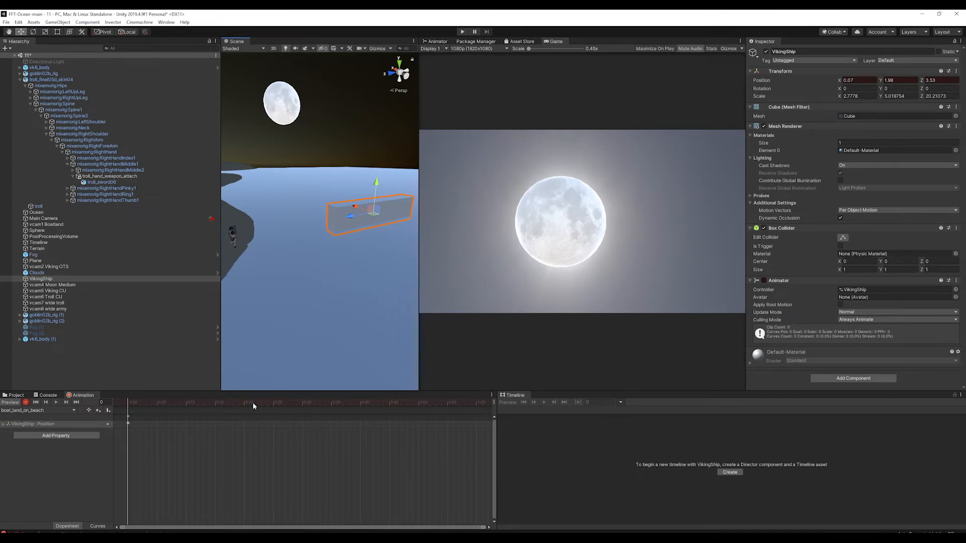
pyautogui.moveTo(253, 403); pyautogui.dragTo(476, 402)
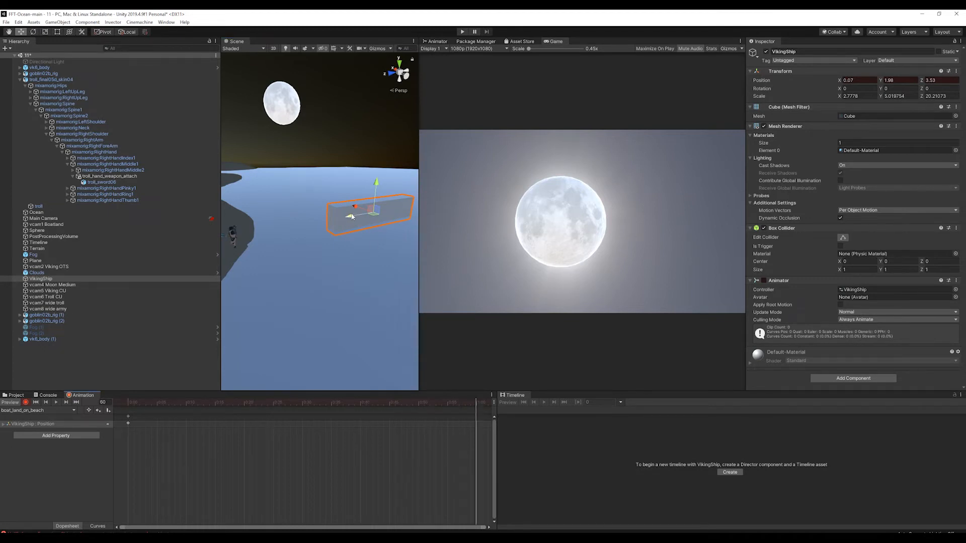
pyautogui.moveTo(352, 217); pyautogui.dragTo(352, 282)
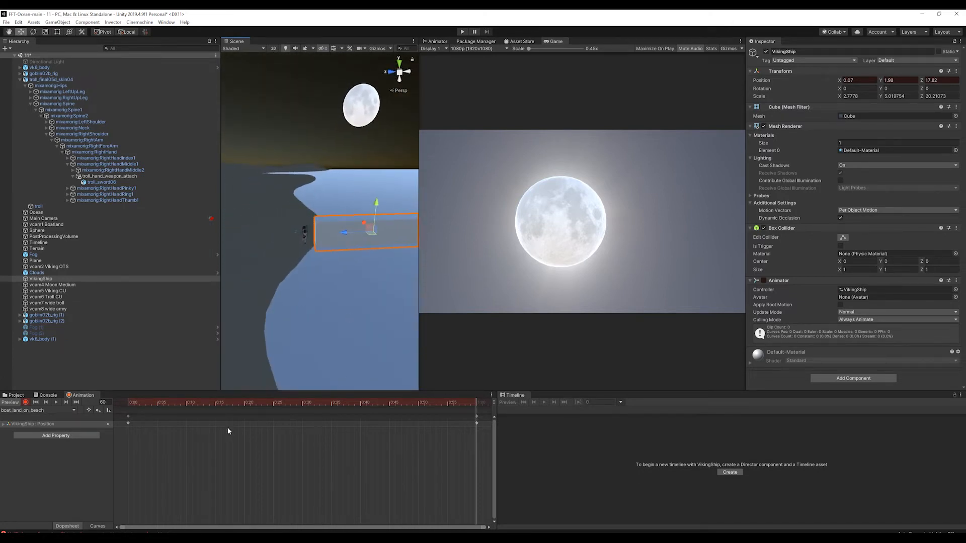
pyautogui.click(26, 402)
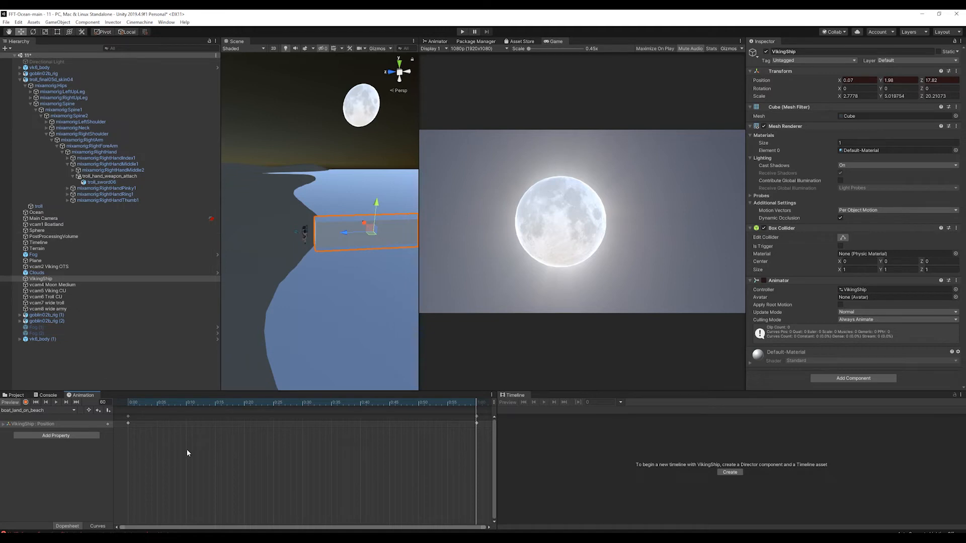
# Collapse the troll_final05d_skin04 hierarchy and lock the Timeline window to the Timeline object's tracks
pyautogui.click(46, 243)
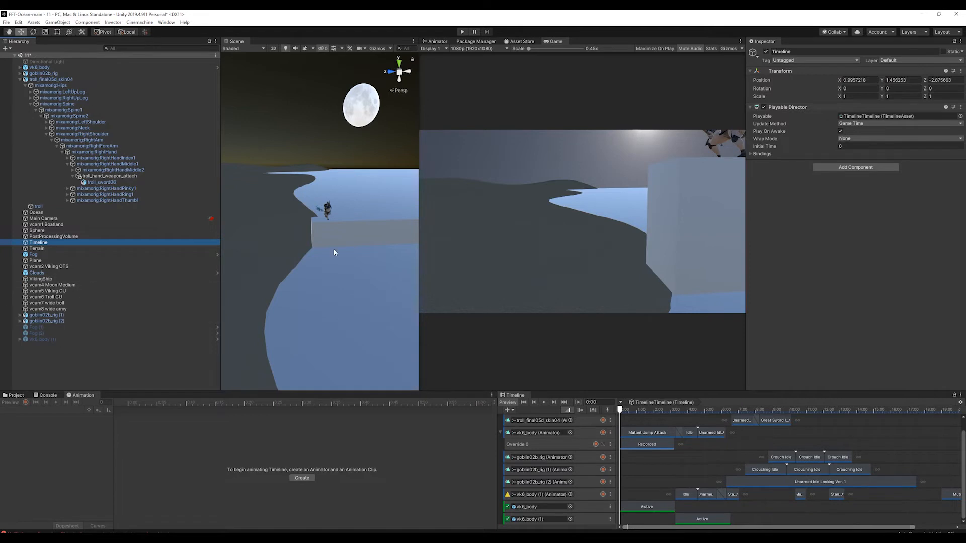
pyautogui.click(24, 79)
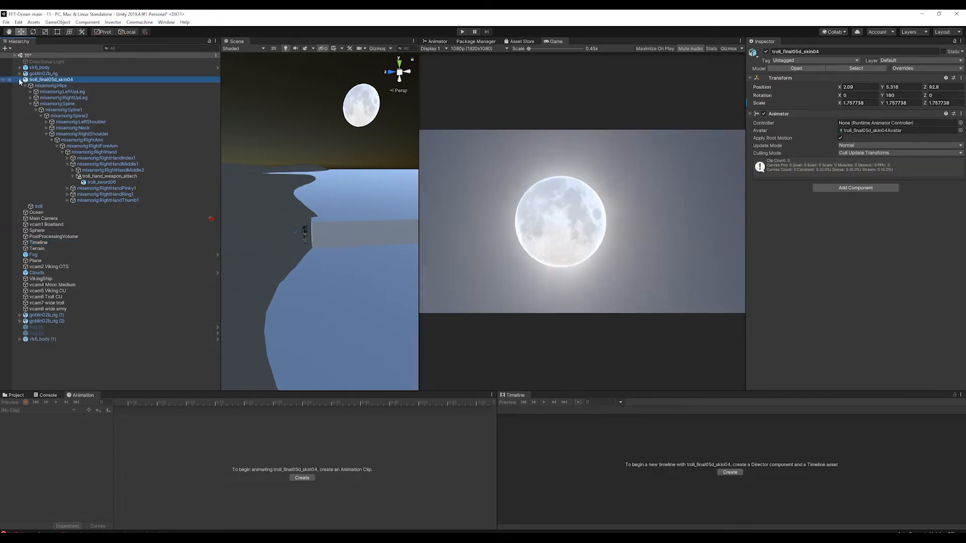
pyautogui.click(20, 80)
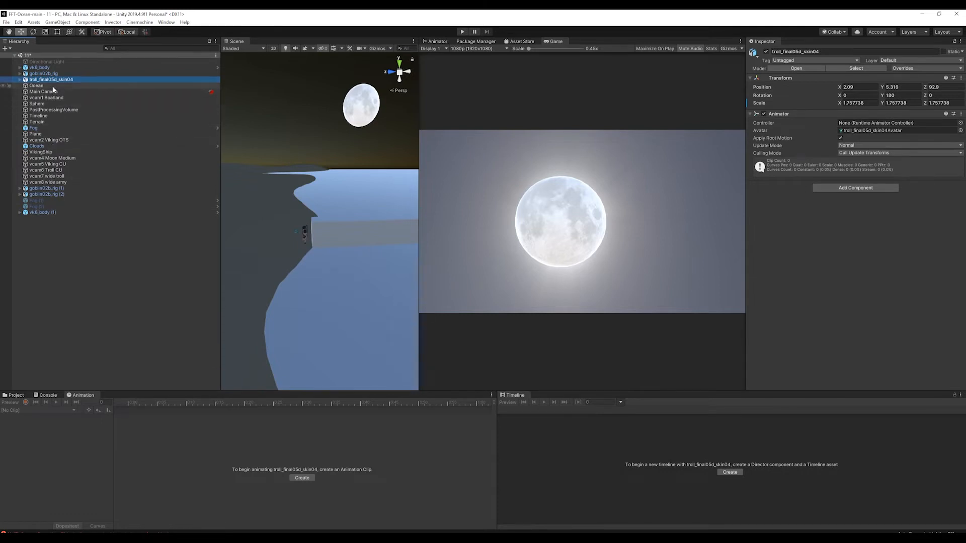
pyautogui.click(53, 116)
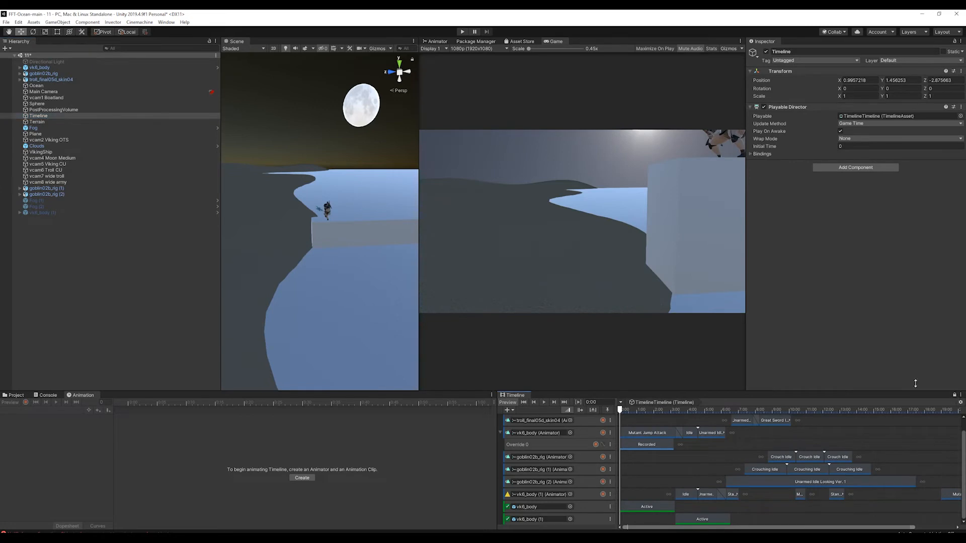
pyautogui.click(328, 228)
# Add an animation track for the VikingShip containing the boat_land_on_beach clip, starting at frame 0
pyautogui.click(39, 152)
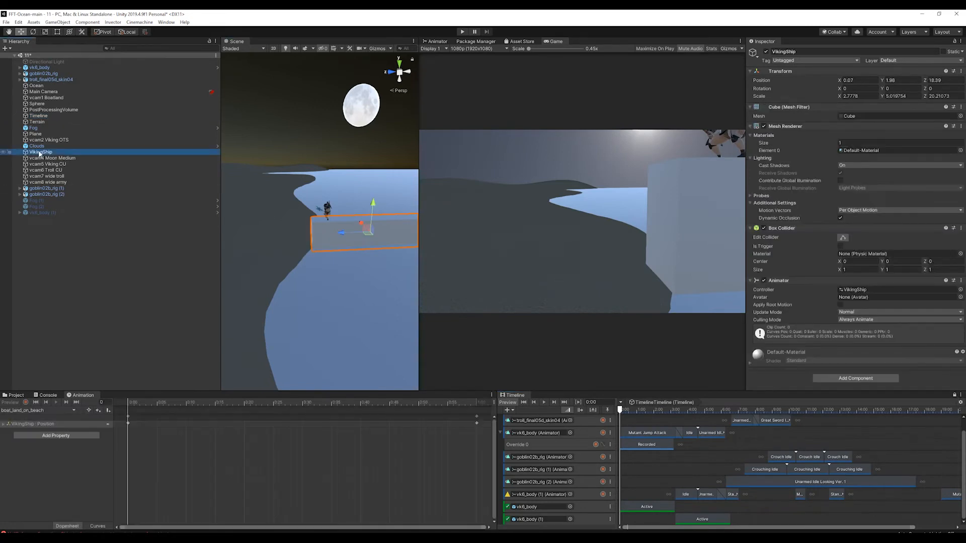
pyautogui.moveTo(51, 162); pyautogui.dragTo(584, 501)
pyautogui.click(625, 516)
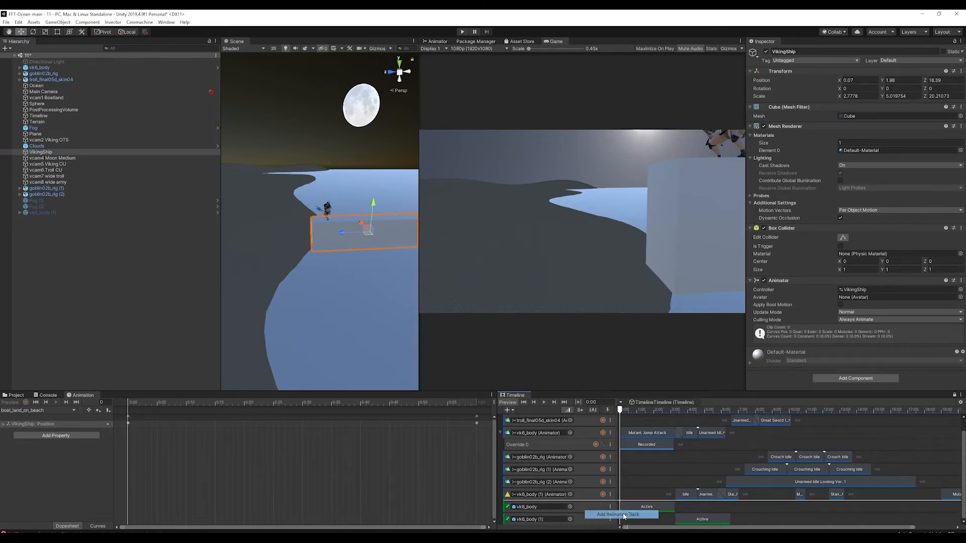
pyautogui.rightClick(626, 506)
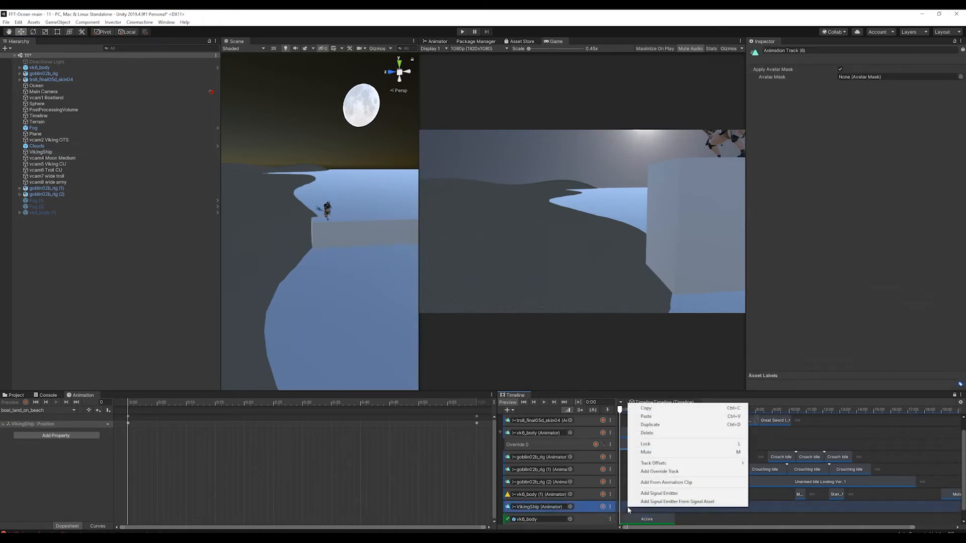
pyautogui.click(666, 482)
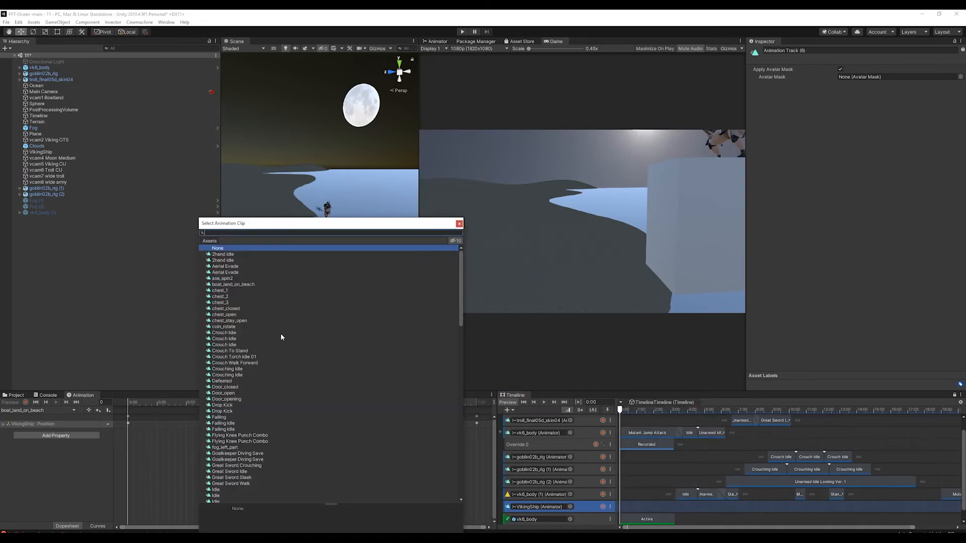
pyautogui.doubleClick(231, 284)
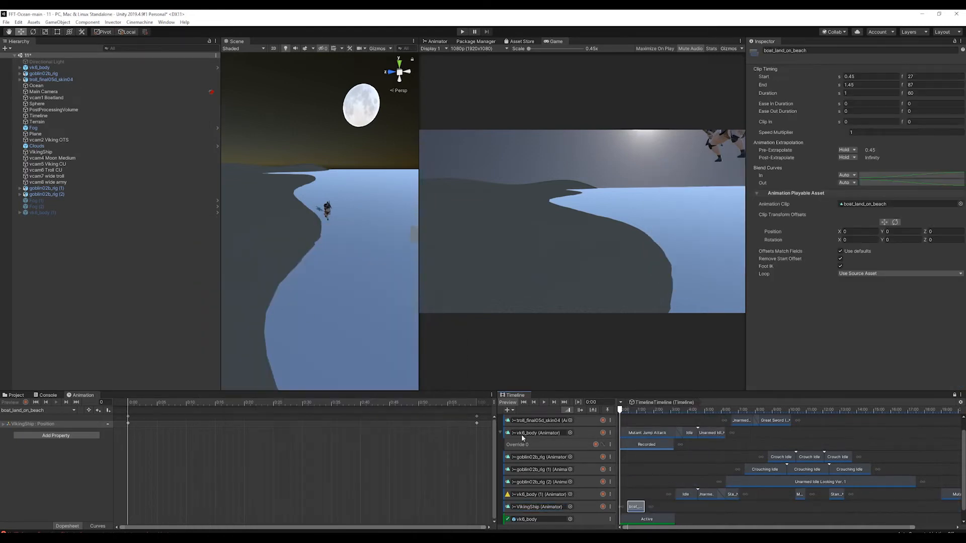
pyautogui.moveTo(620, 414); pyautogui.dragTo(634, 414)
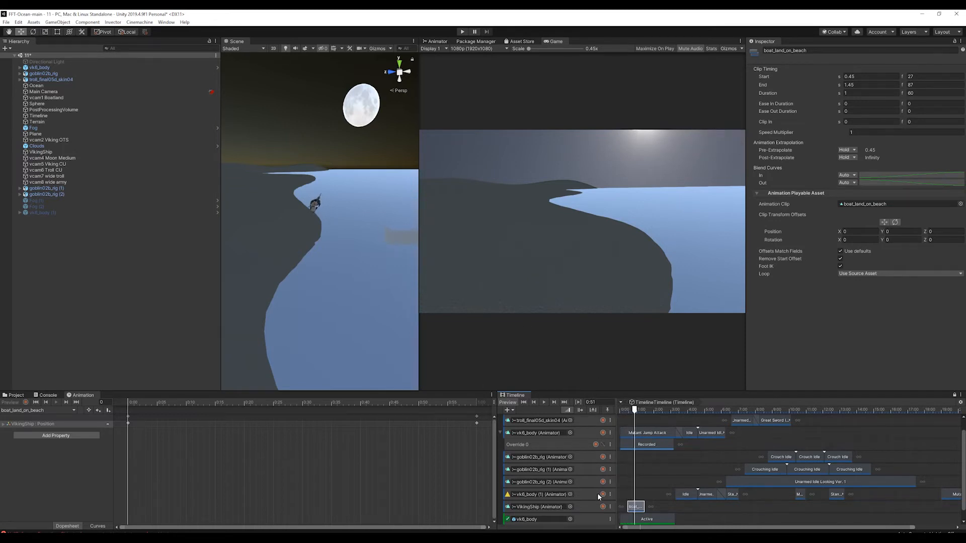
pyautogui.moveTo(636, 507); pyautogui.dragTo(629, 507)
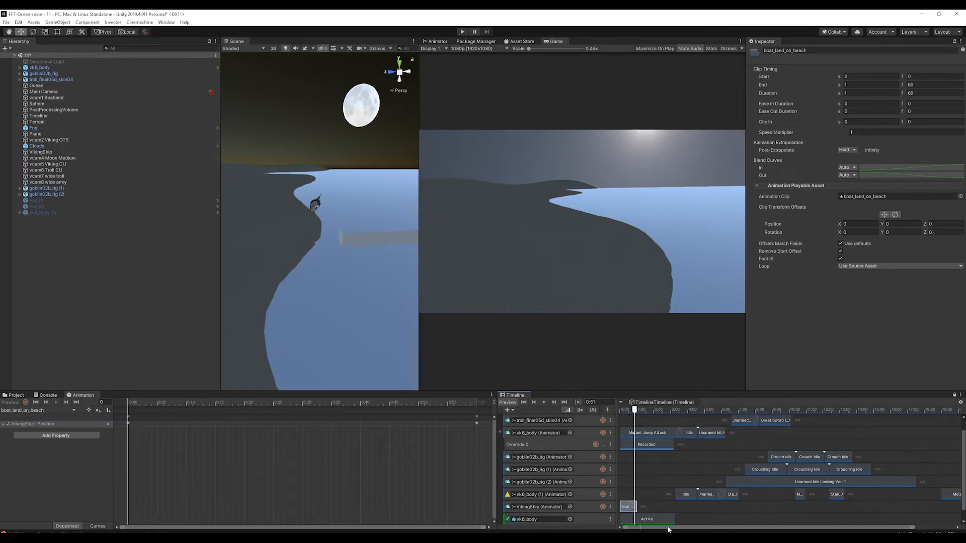
# Offset the boat_land_on_beach clip's position to about Y 2.28 and Z 2.86, checking the ship against the shore near the clip's end
pyautogui.moveTo(625, 413); pyautogui.dragTo(650, 411)
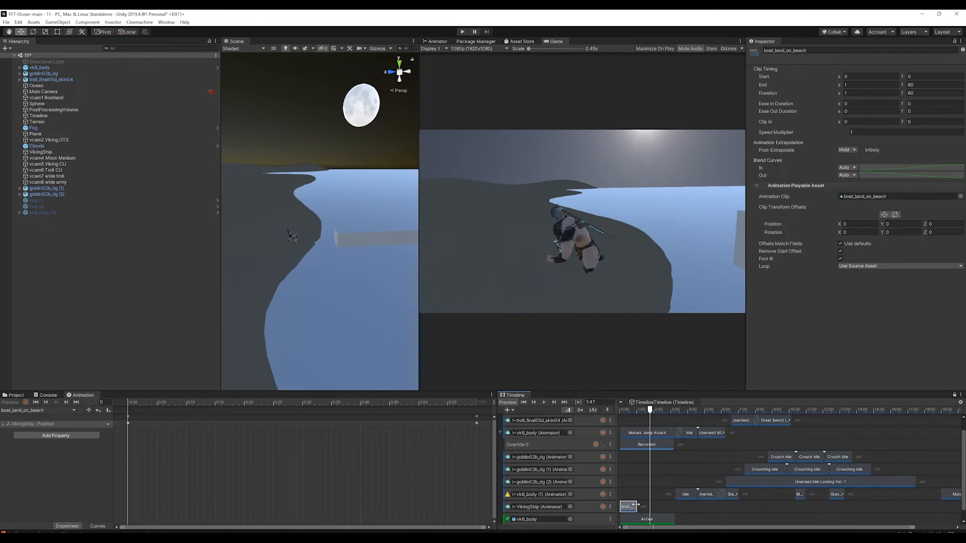
pyautogui.click(884, 214)
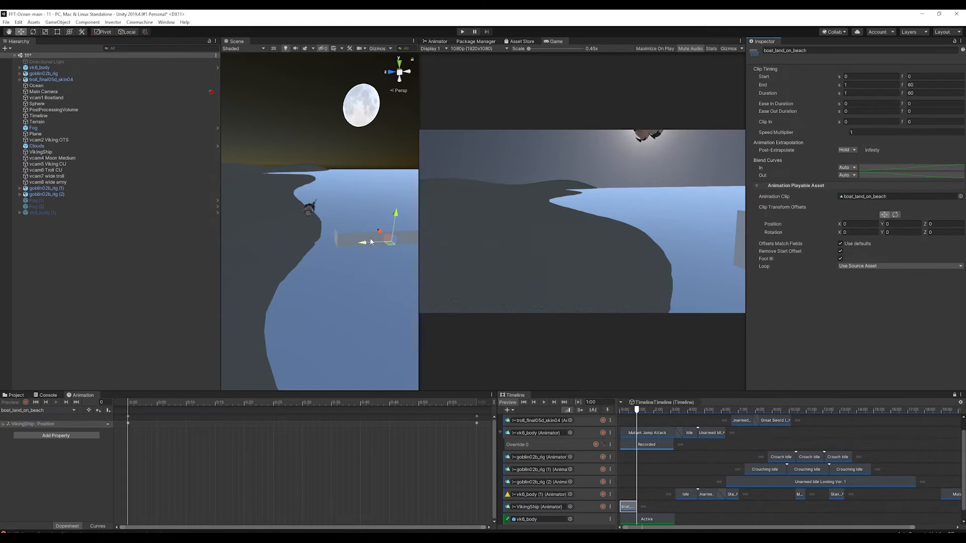
pyautogui.moveTo(371, 246); pyautogui.dragTo(353, 249)
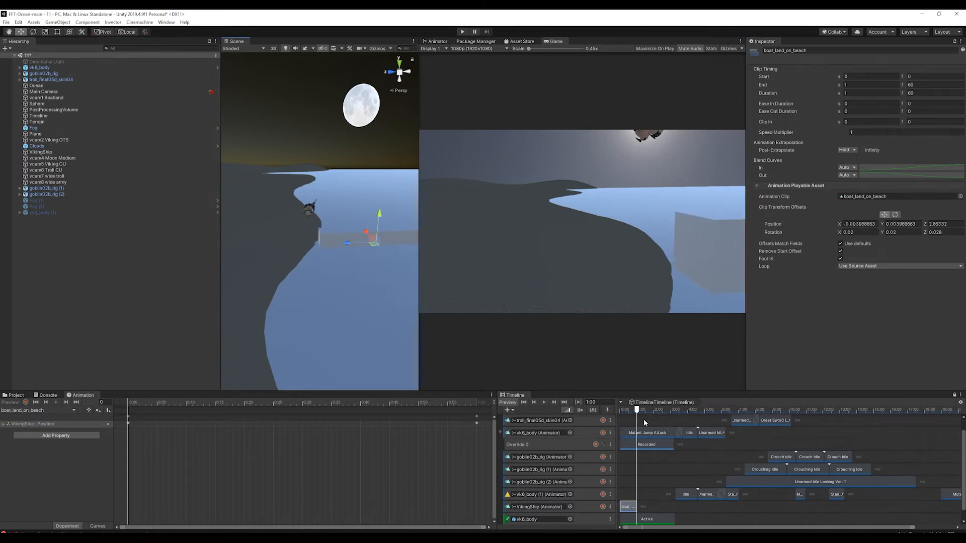
pyautogui.moveTo(637, 410)
pyautogui.mouseDown()
pyautogui.moveTo(624, 411)
pyautogui.moveTo(638, 412)
pyautogui.mouseUp()
pyautogui.moveTo(380, 215); pyautogui.dragTo(381, 210)
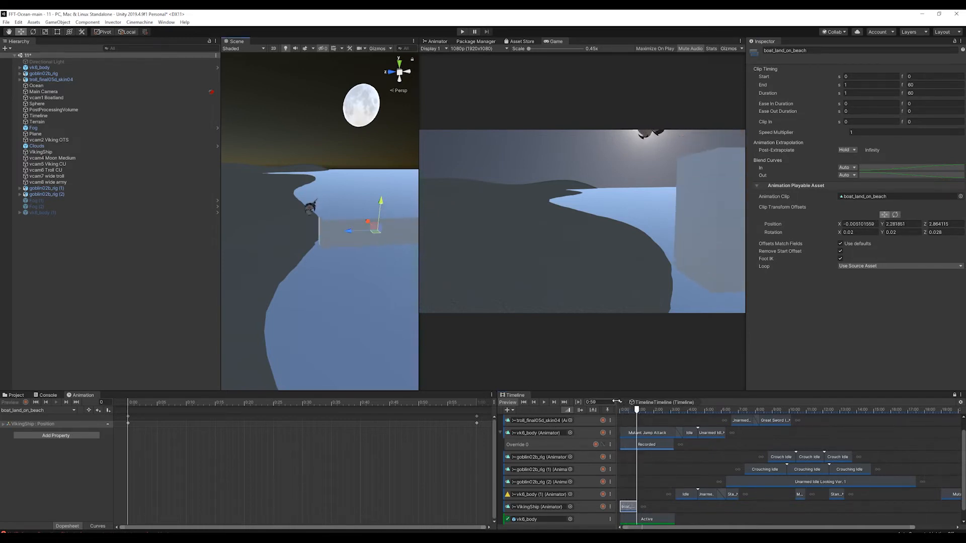
pyautogui.moveTo(638, 411); pyautogui.dragTo(631, 414)
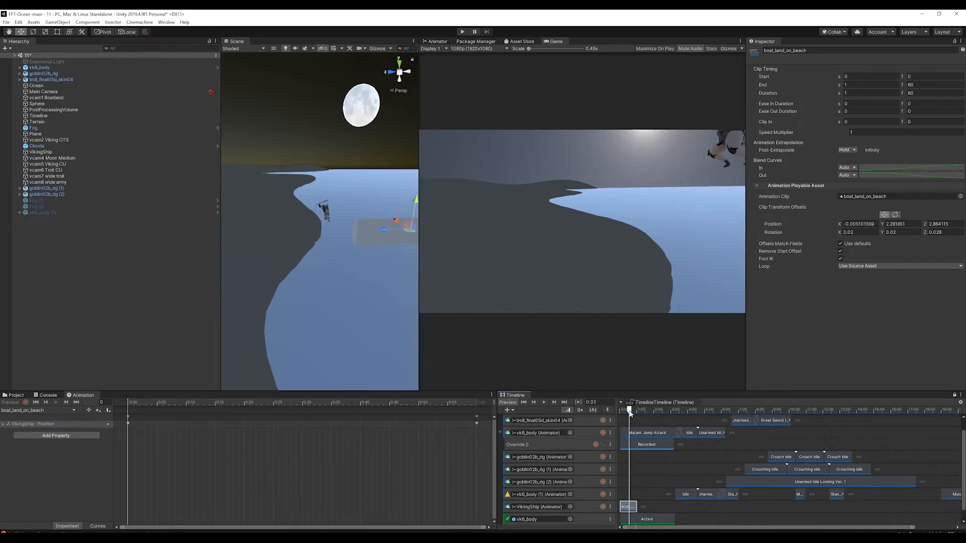
# Refine the boat_land_on_beach clip's position offset to about Y 1.81 and Z 2.58 so the ship ends at the shoreline
pyautogui.moveTo(392, 232); pyautogui.dragTo(366, 235)
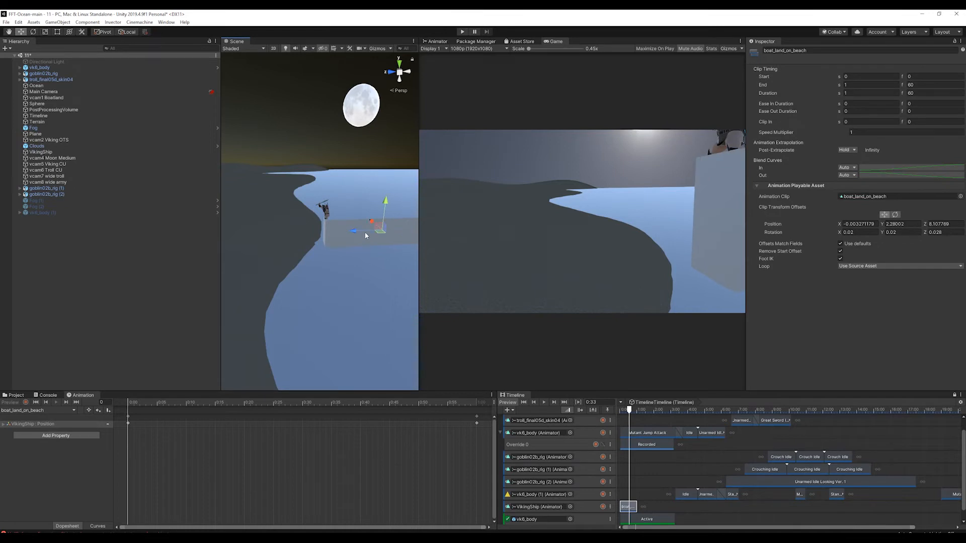
pyautogui.moveTo(387, 203); pyautogui.dragTo(381, 238)
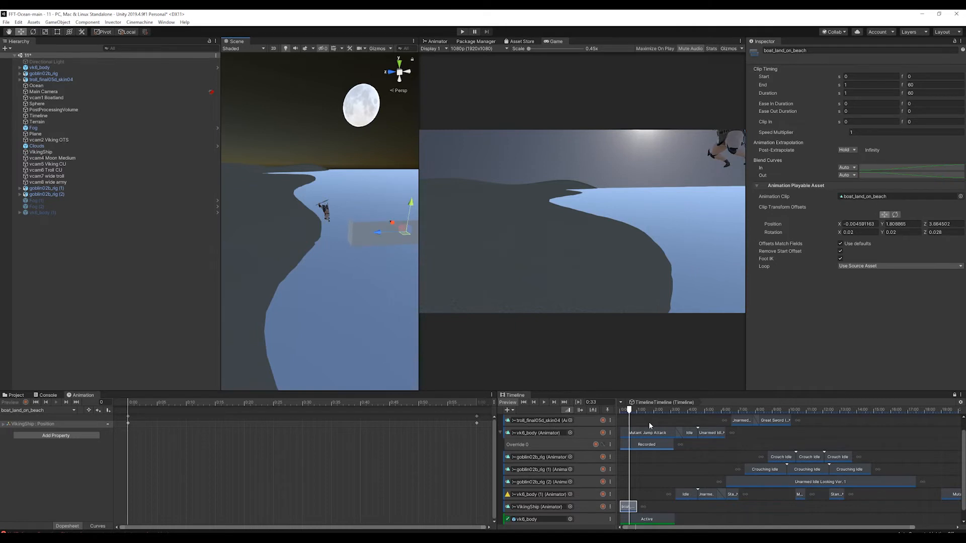
pyautogui.moveTo(633, 406); pyautogui.dragTo(638, 410)
pyautogui.moveTo(352, 235); pyautogui.dragTo(360, 237)
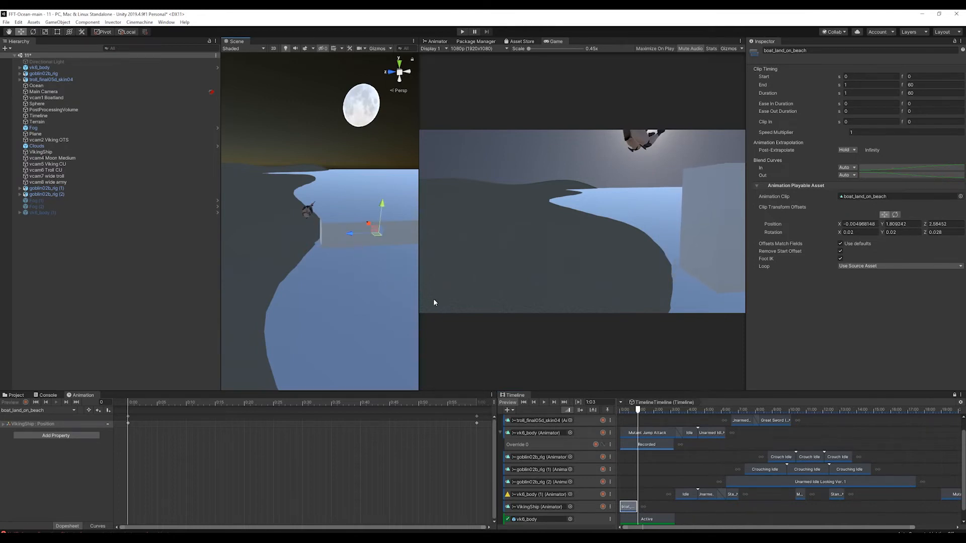
# Select all timeline clips except boat_land_on_beach, including camera and activation clips, and shift them to start at about 1:03
pyautogui.scroll(-5, 664, 483)
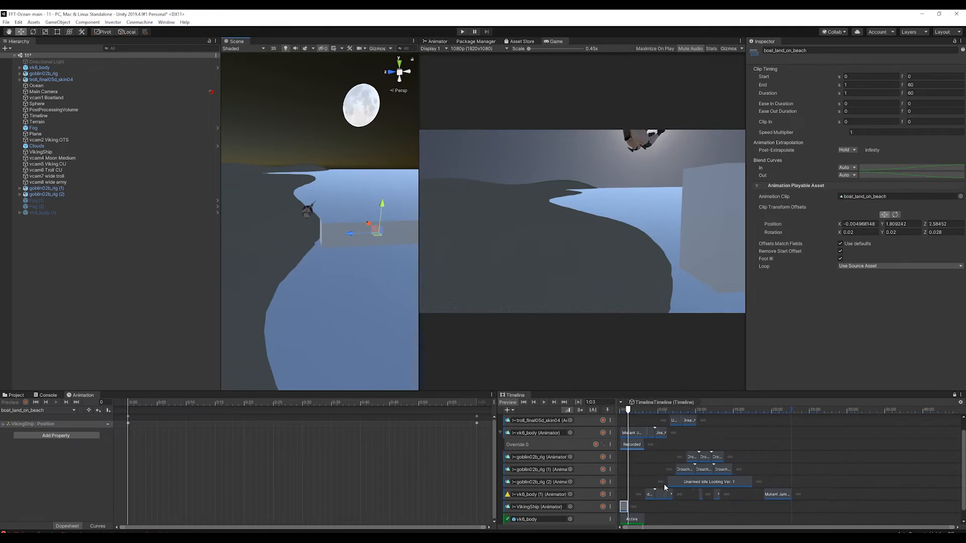
pyautogui.moveTo(753, 418); pyautogui.dragTo(619, 520)
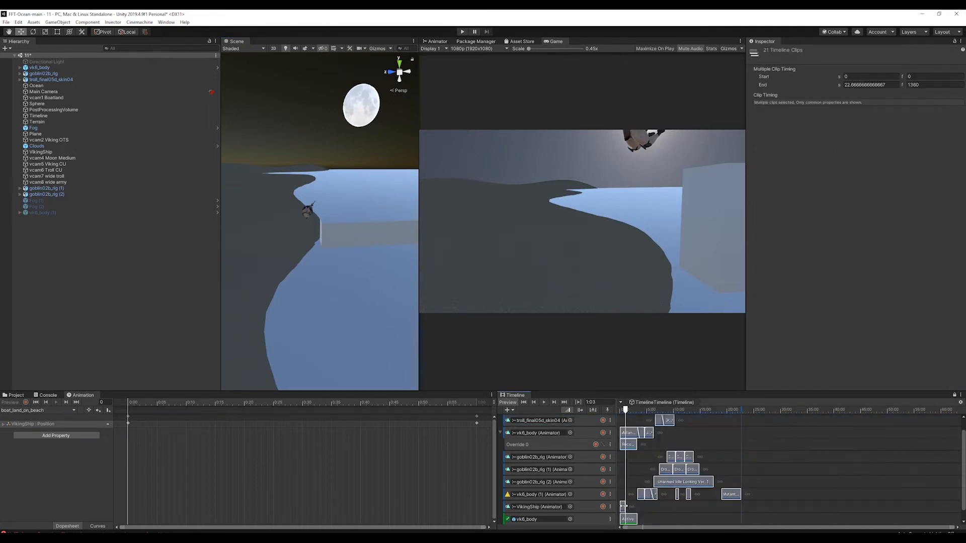
pyautogui.keyDown('ctrl'); pyautogui.click(622, 507); pyautogui.keyUp('ctrl')
pyautogui.scroll(-2, 643, 508)
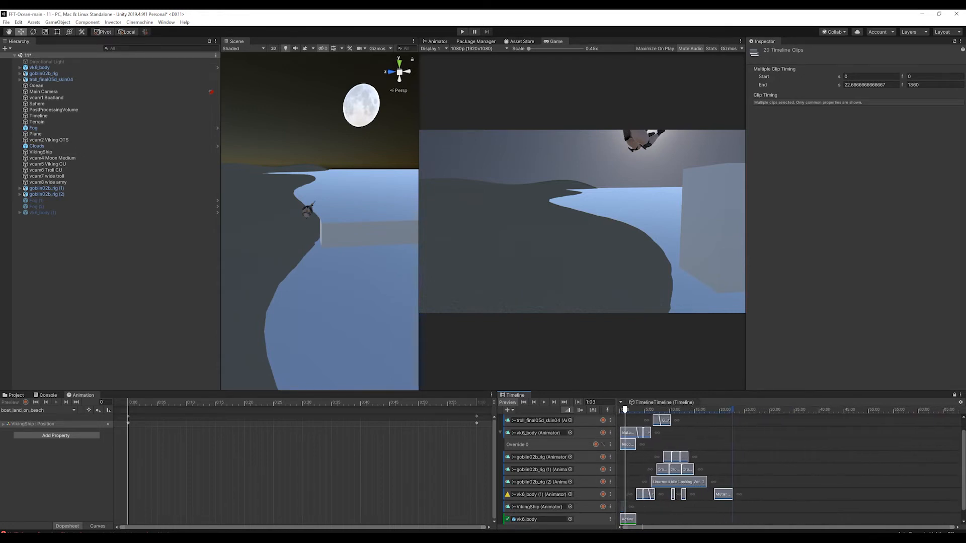
pyautogui.moveTo(963, 431); pyautogui.dragTo(963, 418)
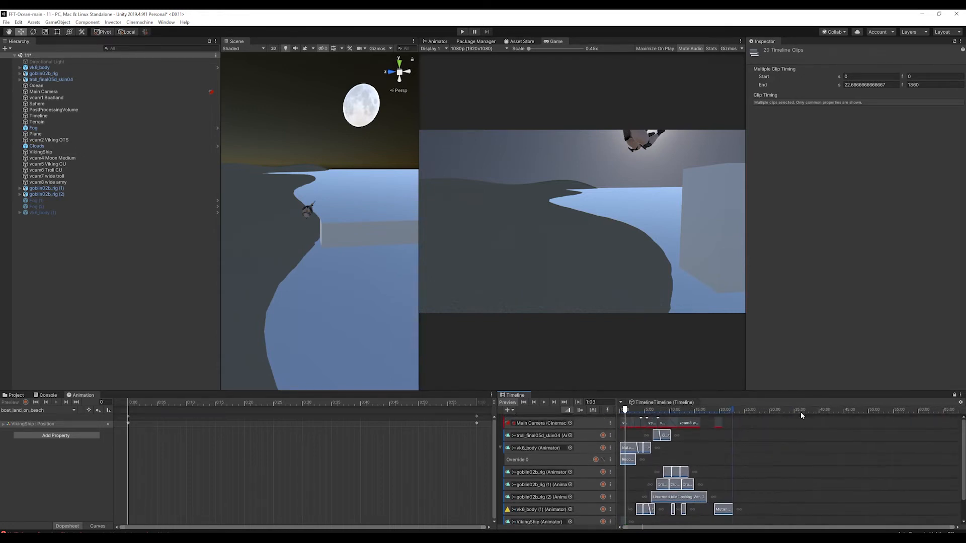
pyautogui.keyDown('ctrl'); pyautogui.click(698, 424); pyautogui.keyUp('ctrl')
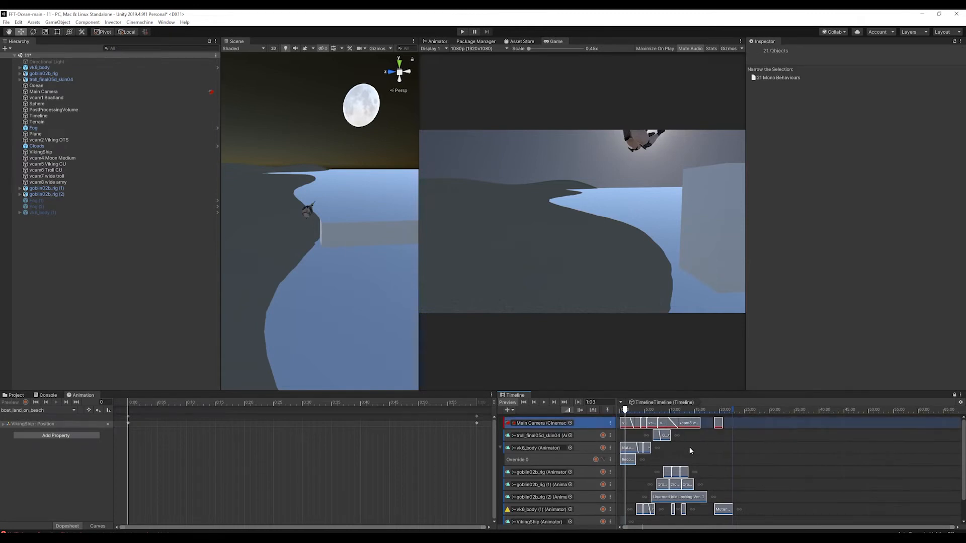
pyautogui.moveTo(963, 443); pyautogui.dragTo(962, 471)
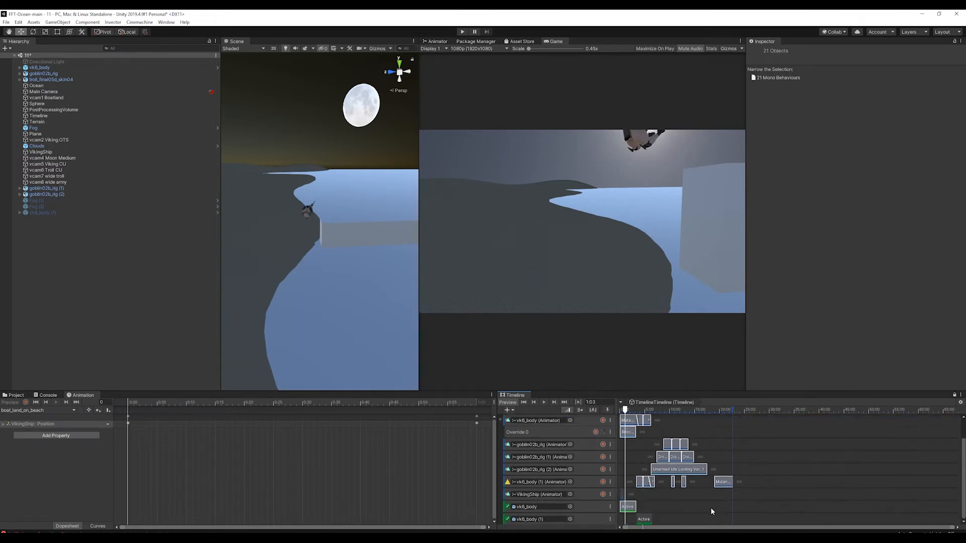
pyautogui.keyDown('ctrl'); pyautogui.click(642, 523); pyautogui.keyUp('ctrl')
pyautogui.moveTo(629, 509); pyautogui.dragTo(632, 506)
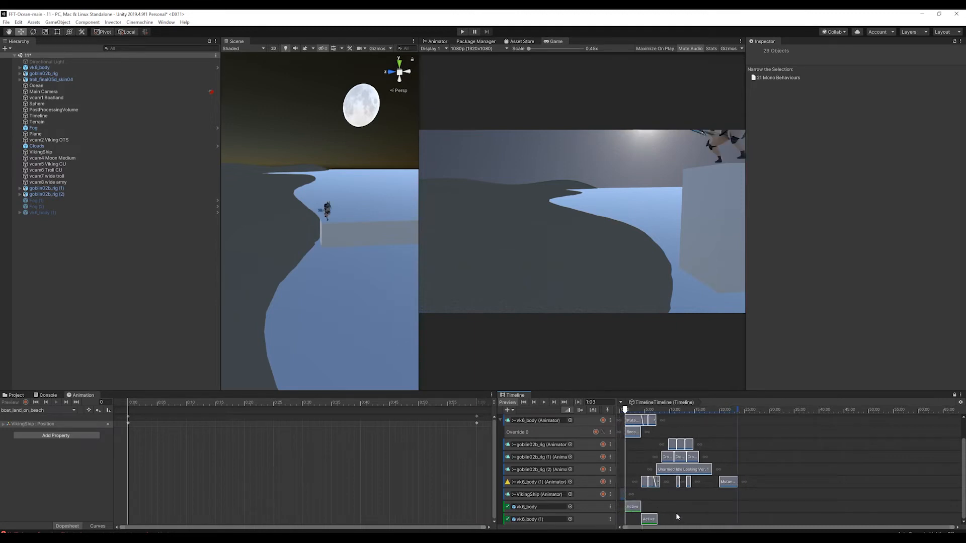
# Extend the start of the vk6_body activation clip back to frame 0, keeping its end at frame 256
pyautogui.click(633, 512)
pyautogui.click(627, 508)
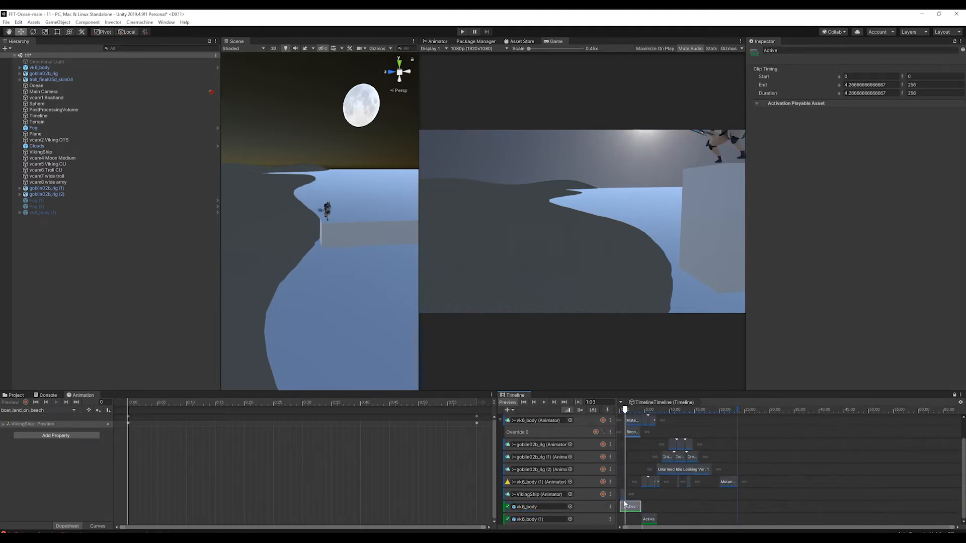
pyautogui.moveTo(625, 410); pyautogui.dragTo(624, 411)
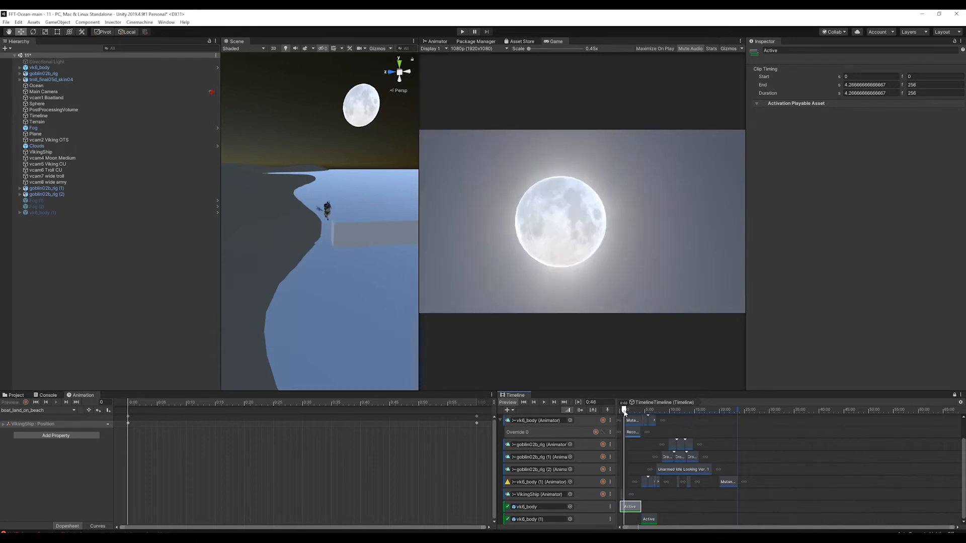
pyautogui.scroll(5, 625, 480)
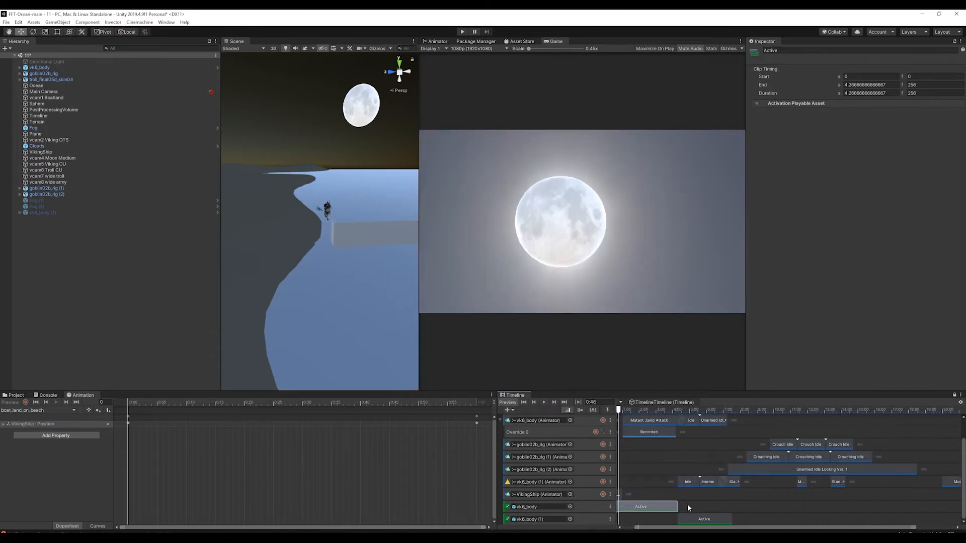
pyautogui.moveTo(689, 531); pyautogui.dragTo(654, 532)
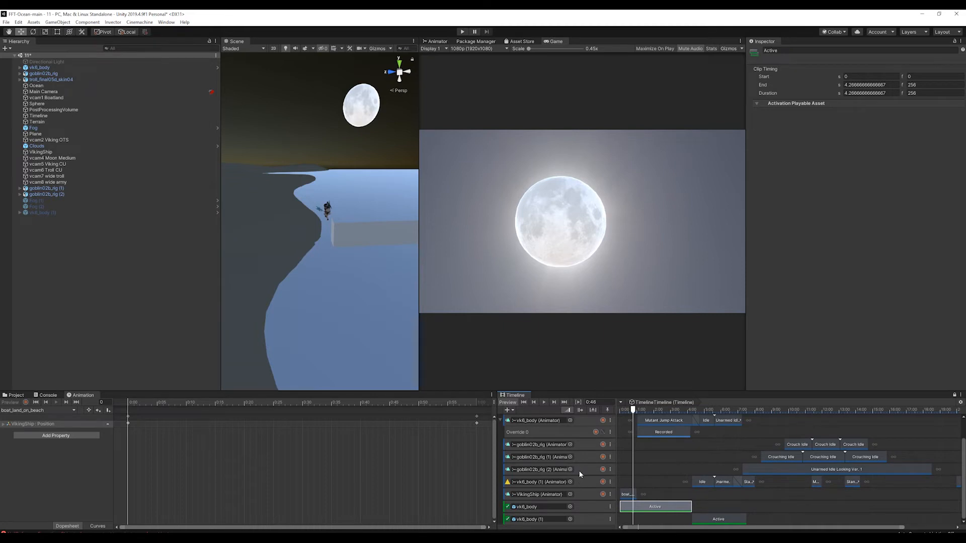
pyautogui.scroll(2, 580, 475)
pyautogui.click(626, 456)
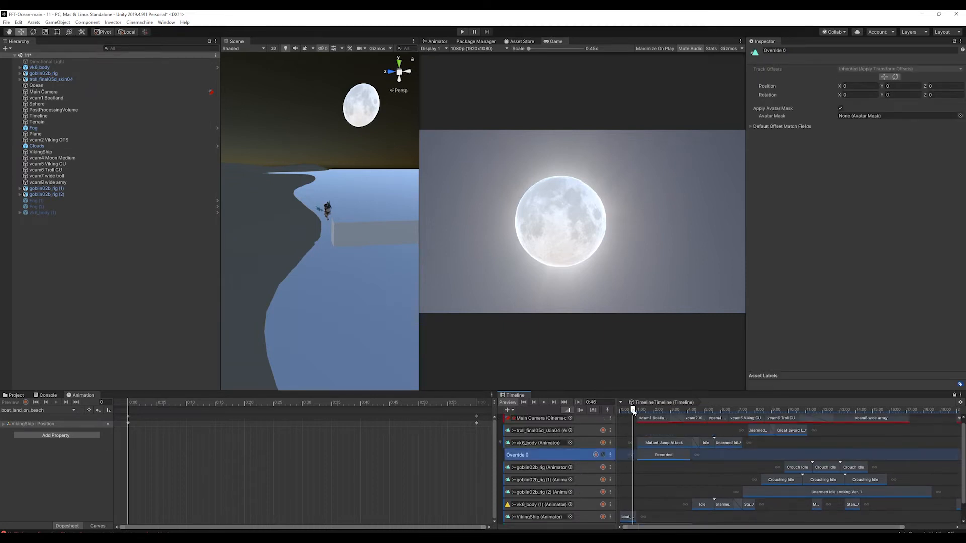
pyautogui.moveTo(634, 412); pyautogui.dragTo(625, 410)
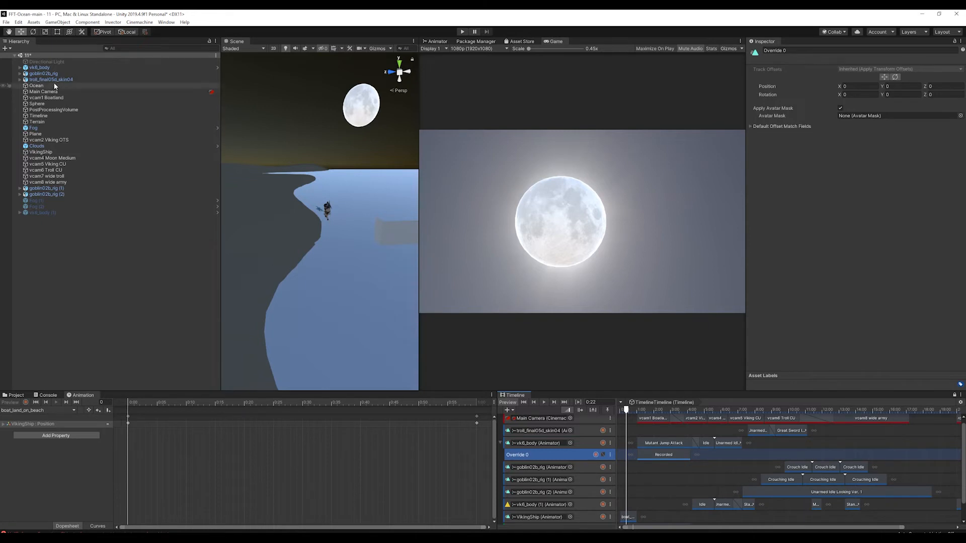
pyautogui.click(44, 68)
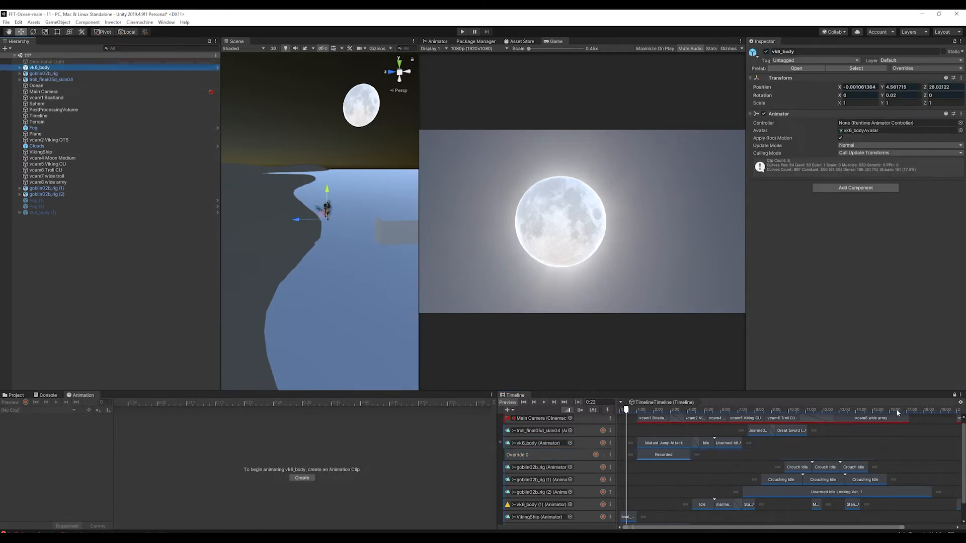
pyautogui.click(954, 395)
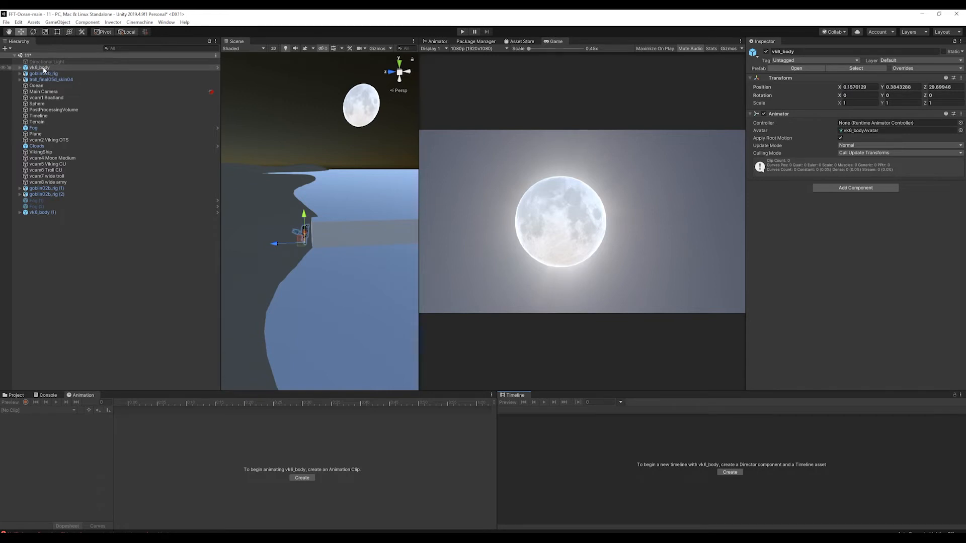
pyautogui.click(44, 117)
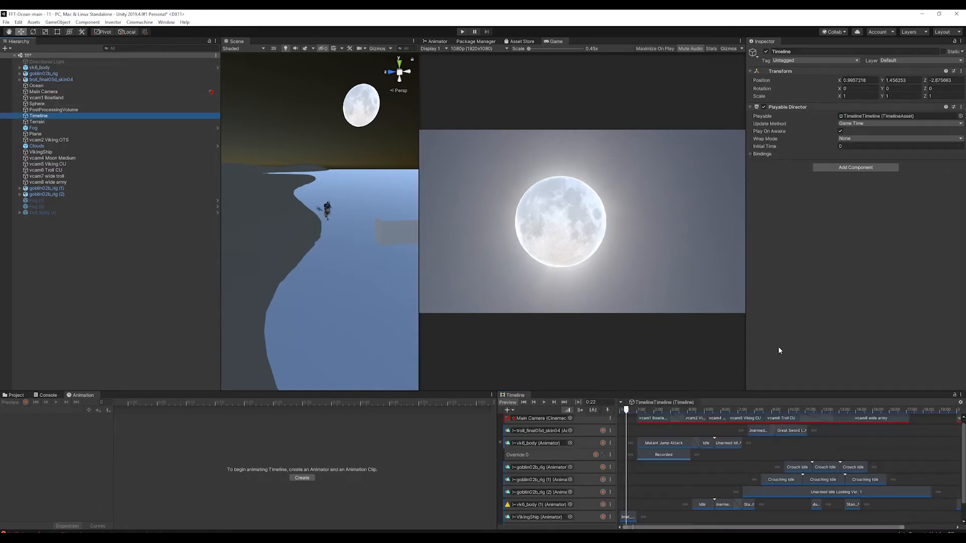
pyautogui.click(595, 456)
pyautogui.click(666, 456)
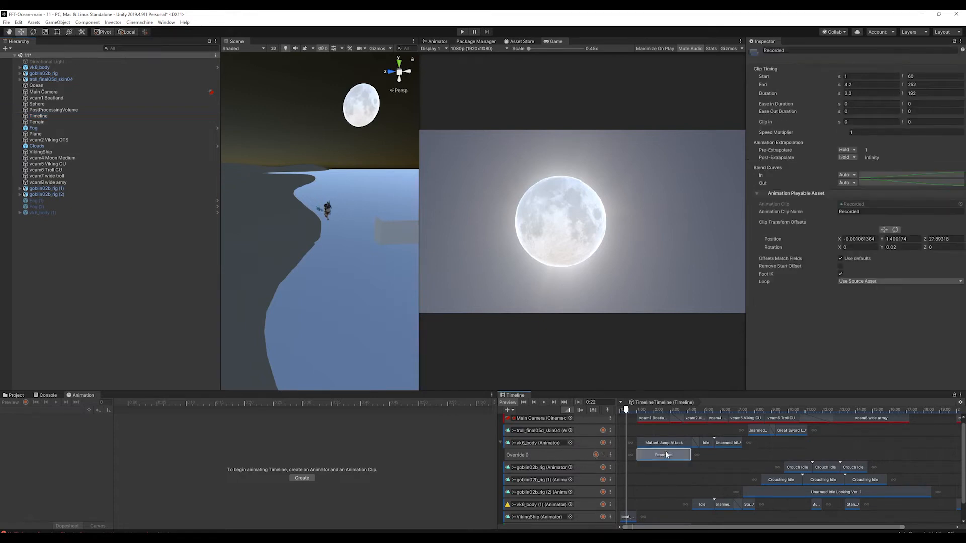
pyautogui.click(627, 454)
pyautogui.rightClick(627, 454)
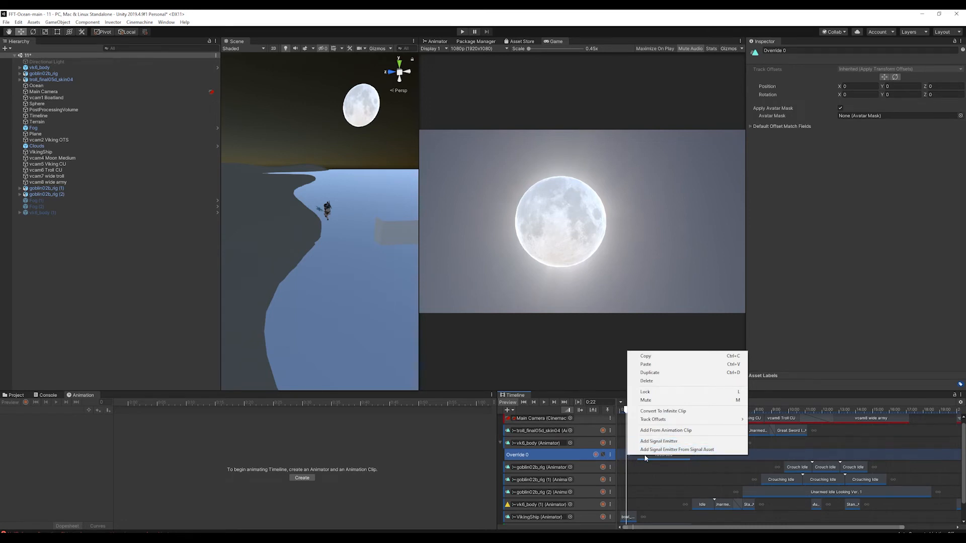
pyautogui.click(583, 442)
# Add a second override track to the vk6_body animation track and set the playhead to 0:00
pyautogui.click(582, 443)
pyautogui.rightClick(585, 442)
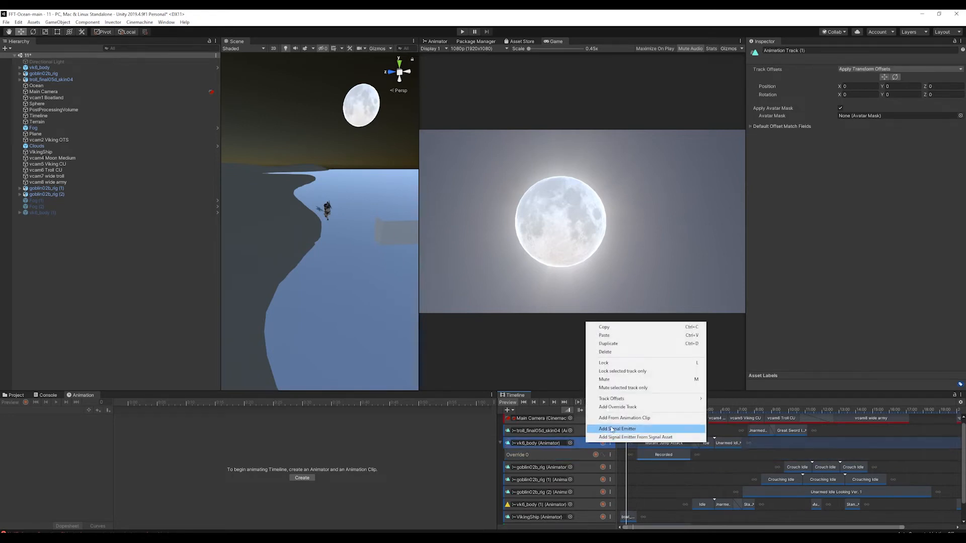
pyautogui.click(637, 407)
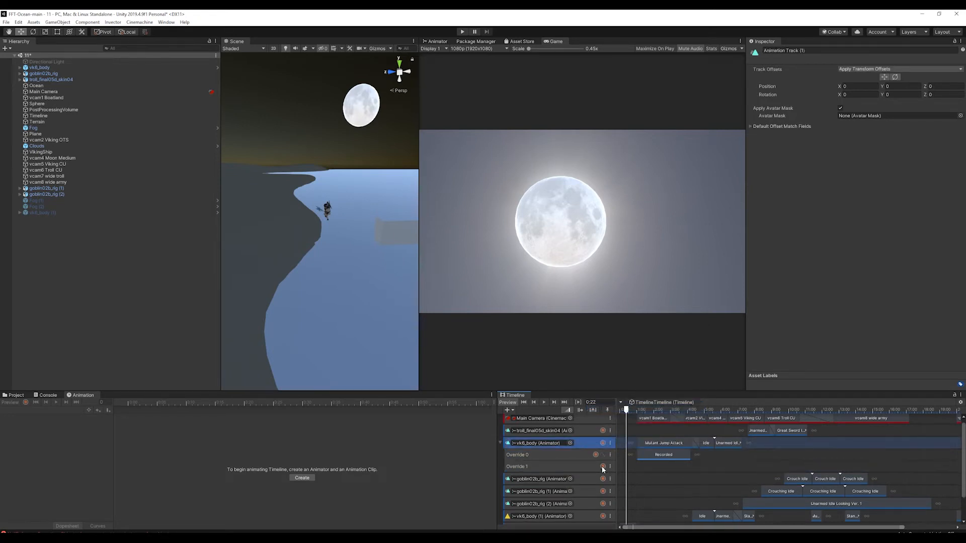
pyautogui.moveTo(627, 413); pyautogui.dragTo(620, 412)
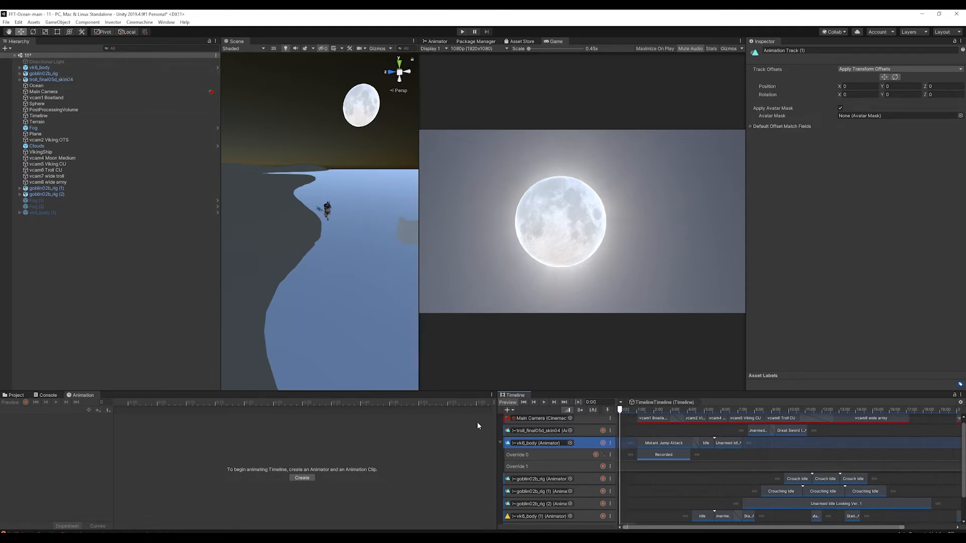
# Reselect the Timeline object and lock the Timeline window so it stays shown when other objects are selected
pyautogui.click(544, 444)
pyautogui.click(52, 69)
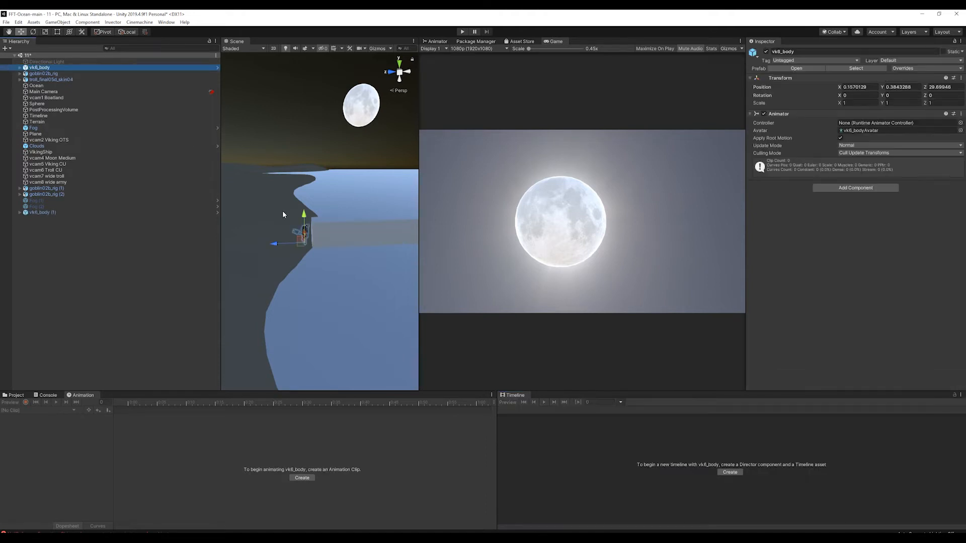
pyautogui.click(43, 115)
pyautogui.click(954, 395)
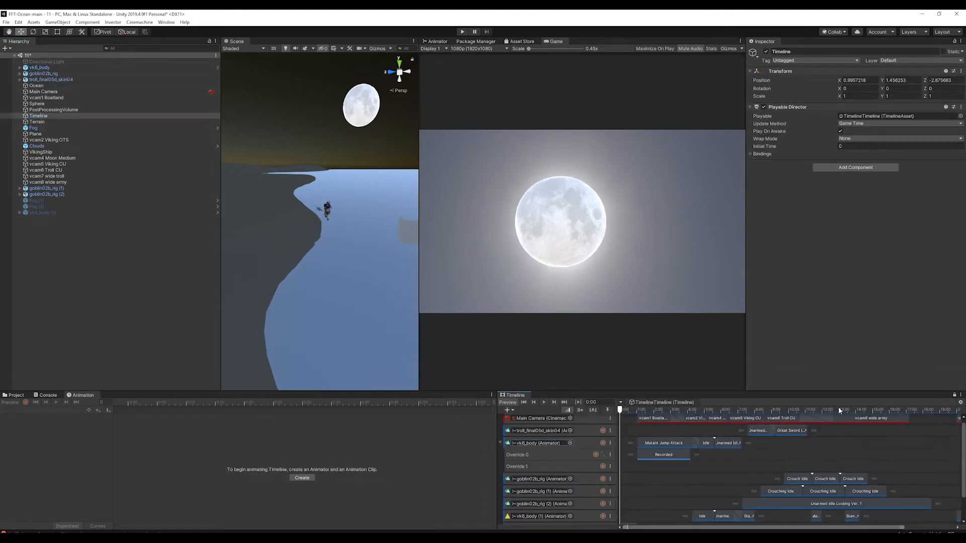
pyautogui.click(566, 468)
pyautogui.click(41, 67)
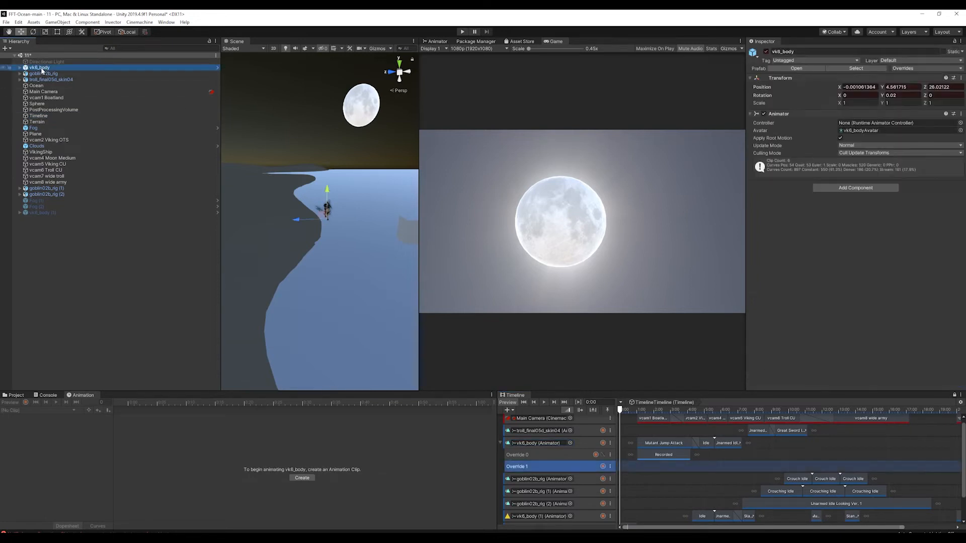
pyautogui.click(559, 467)
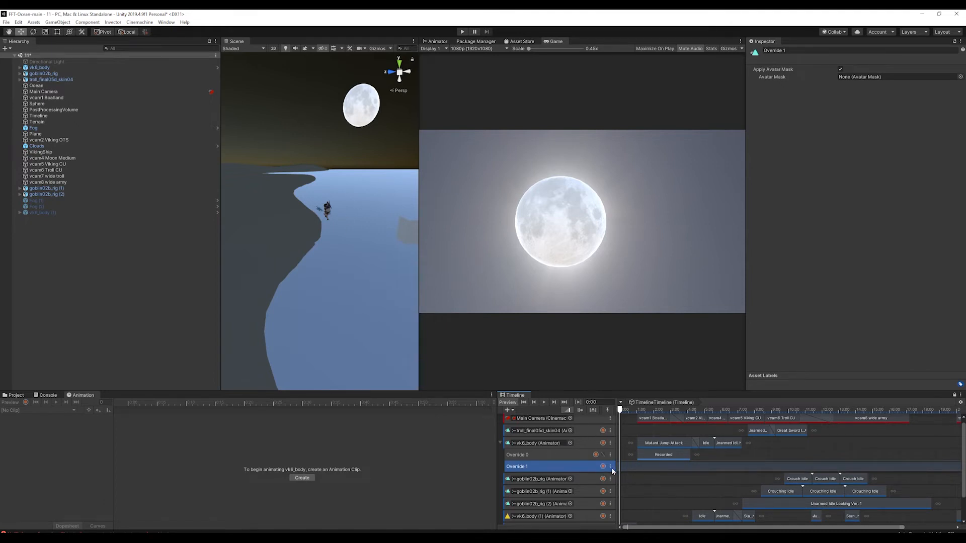
pyautogui.click(610, 467)
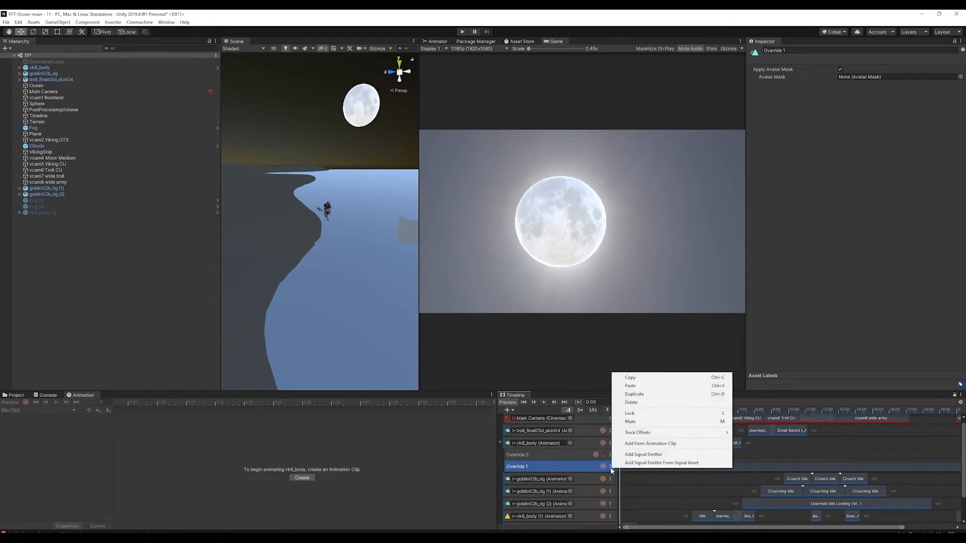
pyautogui.click(598, 403)
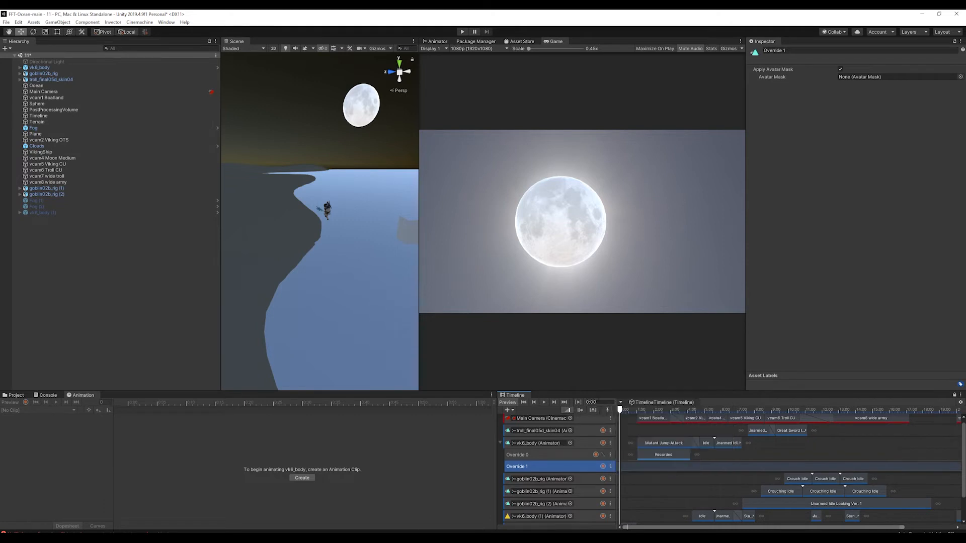
# Try to move the Recorded clip from the first override track to frame 0 on the main vk6_body track
pyautogui.click(661, 456)
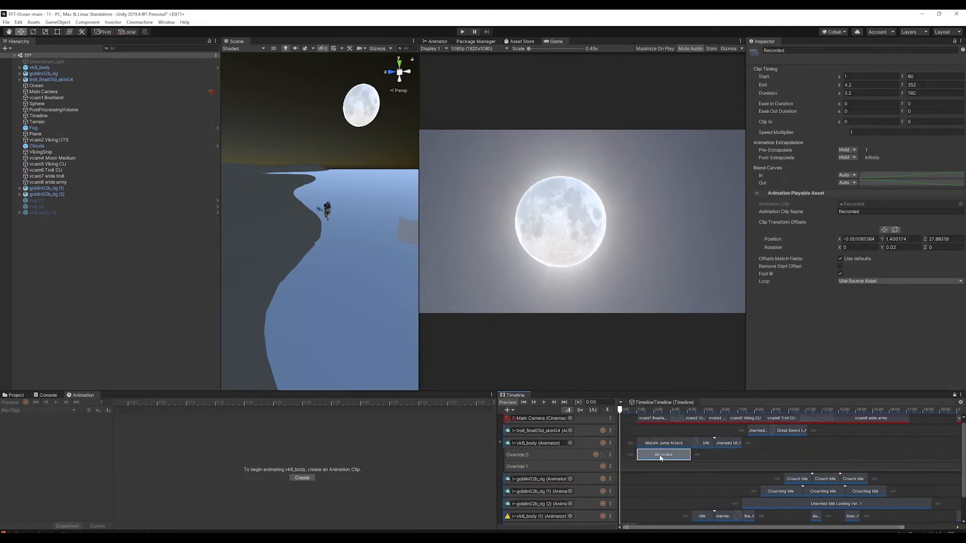
pyautogui.moveTo(661, 458); pyautogui.dragTo(625, 444)
pyautogui.moveTo(621, 411); pyautogui.dragTo(640, 411)
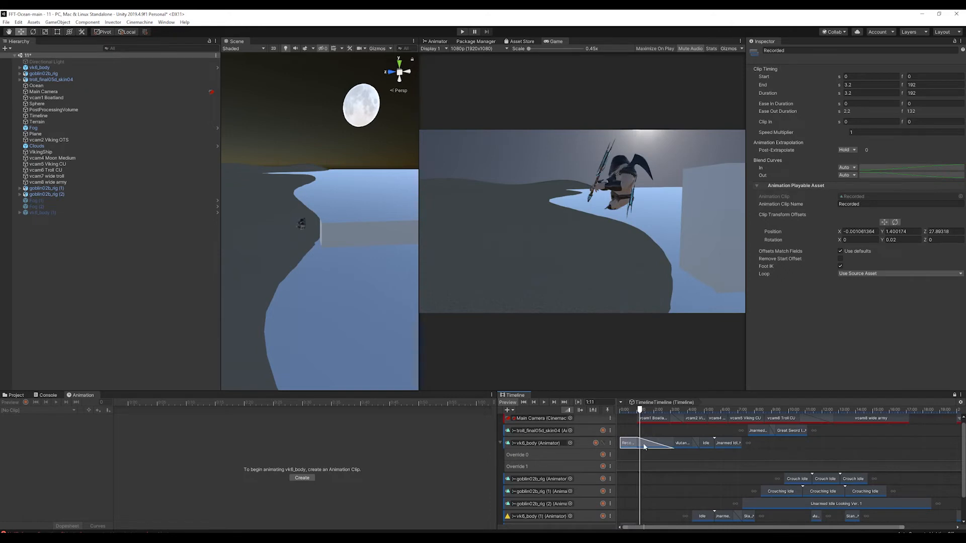
pyautogui.hotkey('ctrl', 'z')
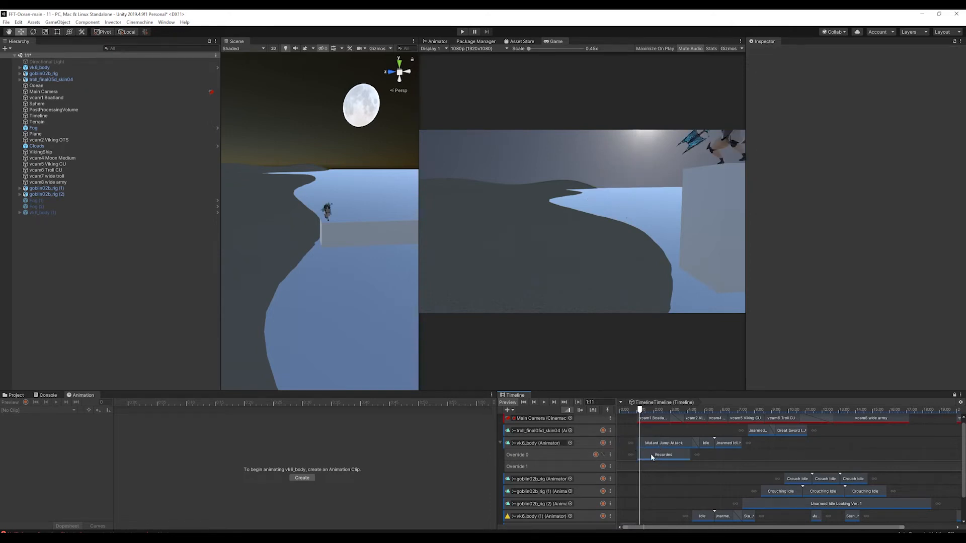
pyautogui.rightClick(591, 444)
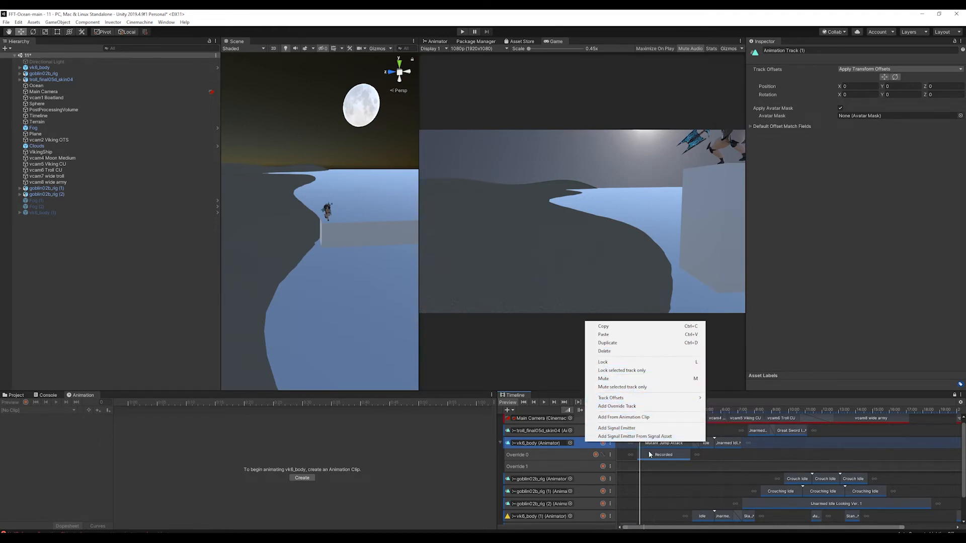
pyautogui.click(640, 464)
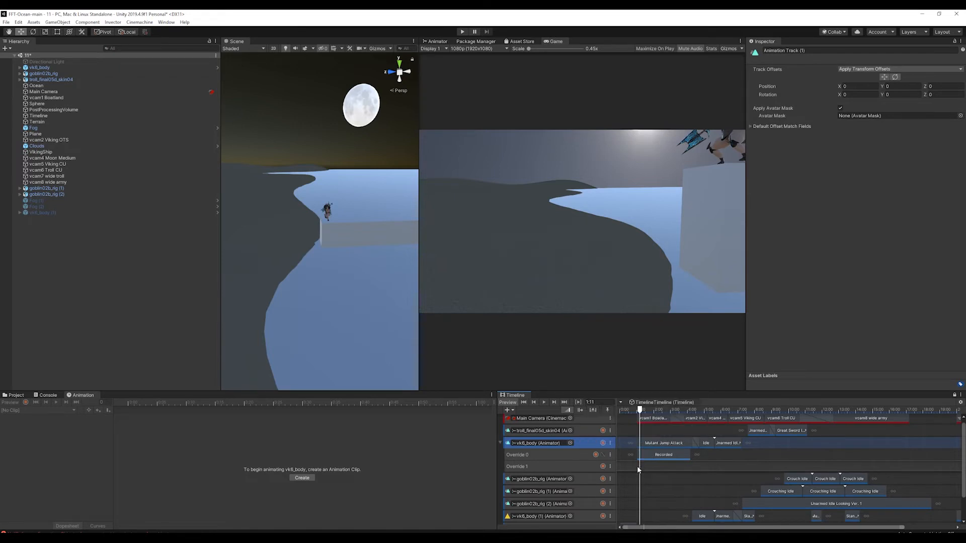
# Extend the start of the vcam1 Boatland shot to frame 0 and preview the opening up to 4:09
pyautogui.moveTo(640, 410); pyautogui.dragTo(612, 412)
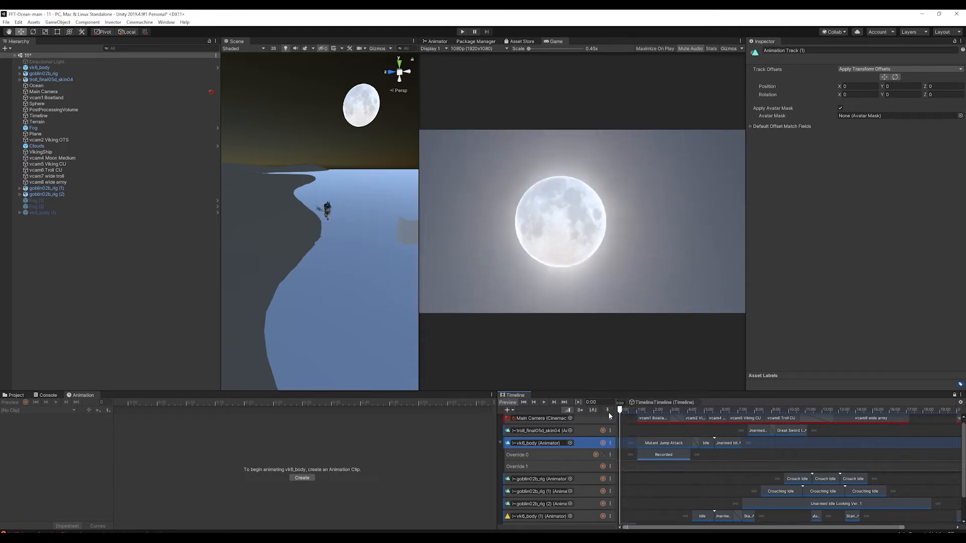
pyautogui.click(637, 419)
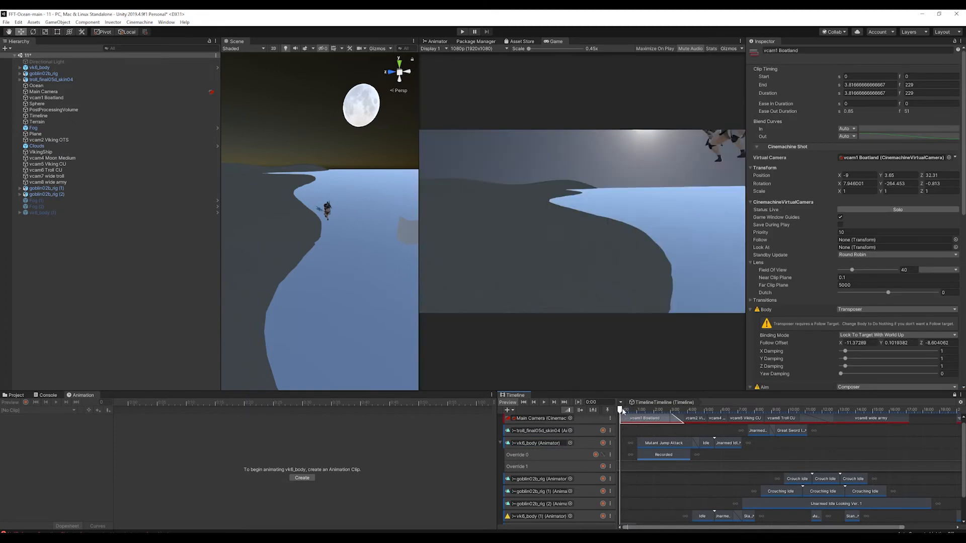
pyautogui.click(624, 410)
pyautogui.moveTo(623, 410); pyautogui.dragTo(691, 420)
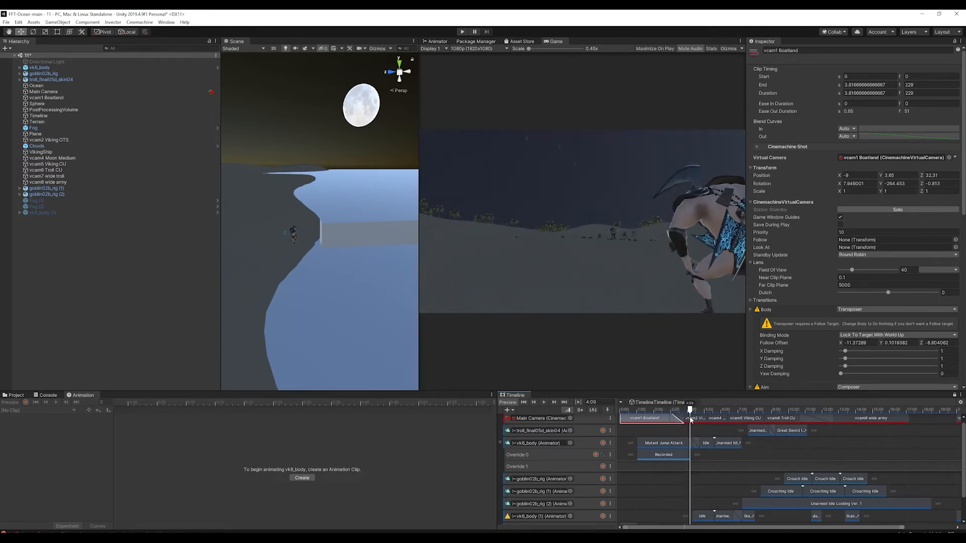
# Reorder vcam1 Boatland and vcam2 Viking OTS below VikingShip in the hierarchy and reposition vcam2 to X -0.34, Y 3.83, Z 24.95
pyautogui.click(693, 418)
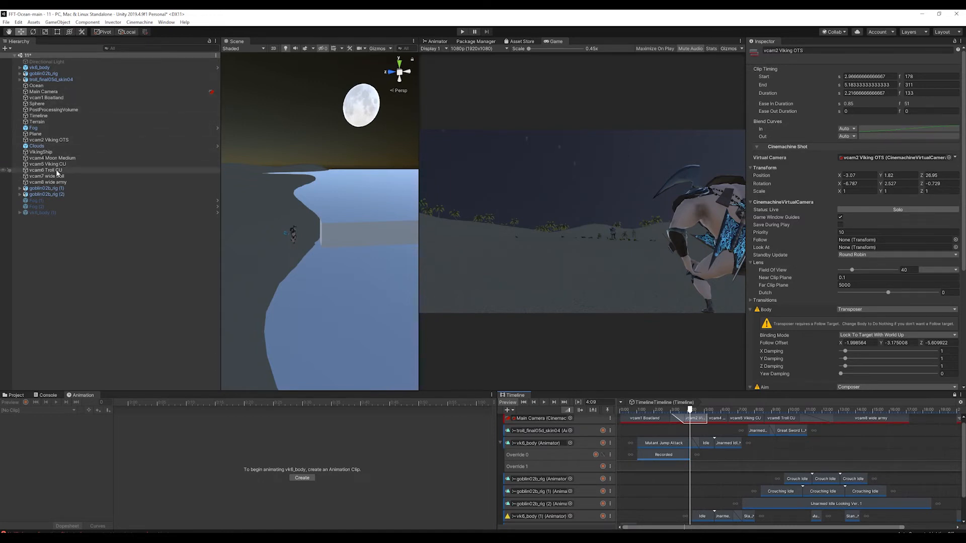
pyautogui.moveTo(48, 98); pyautogui.dragTo(59, 158)
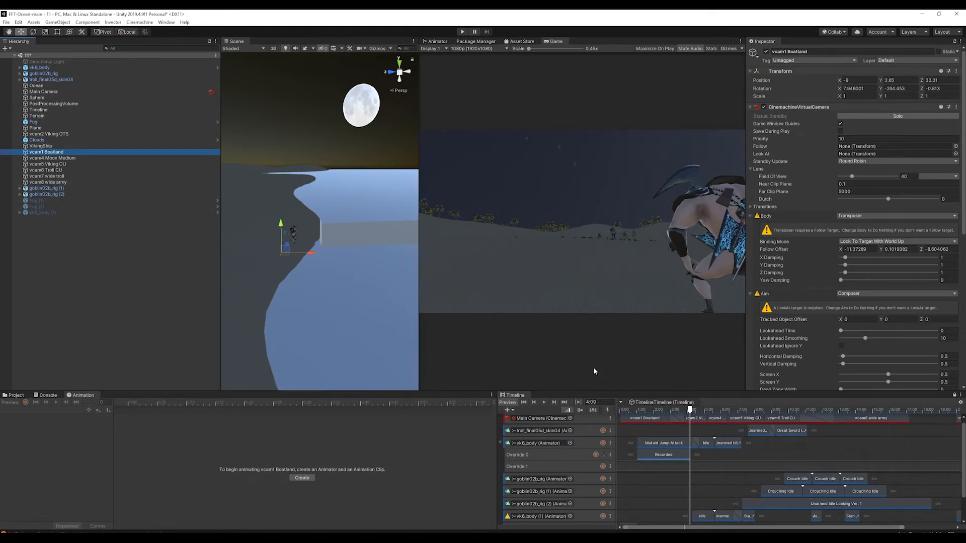
pyautogui.moveTo(48, 134); pyautogui.dragTo(57, 155)
pyautogui.keyDown('alt'); pyautogui.moveTo(384, 241); pyautogui.dragTo(339, 225); pyautogui.keyUp('alt')
# Switch to Photoshop and bring up the FFT-Ocean-main project's Assets folder in File Explorer
pyautogui.hotkey('alt', 'Tab')
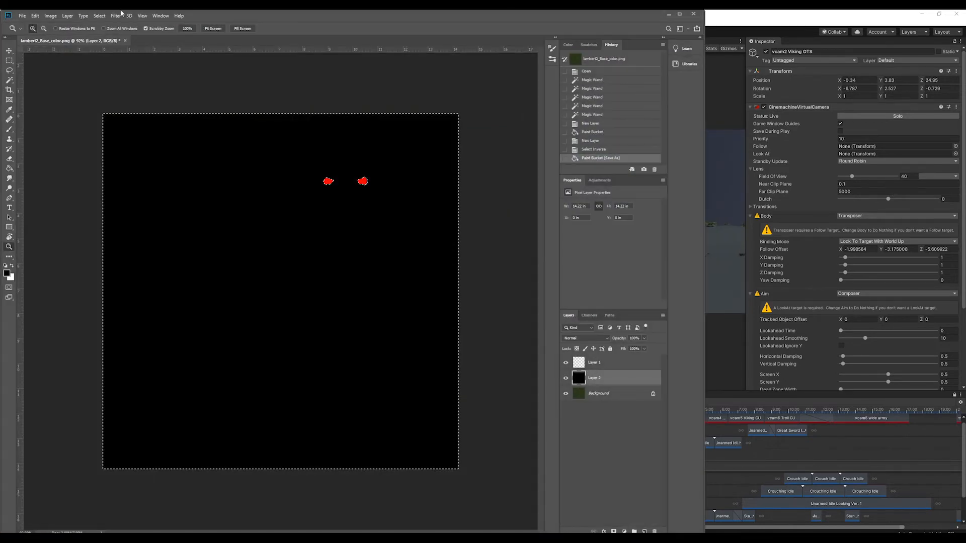
pyautogui.click(22, 16)
pyautogui.moveTo(61, 60)
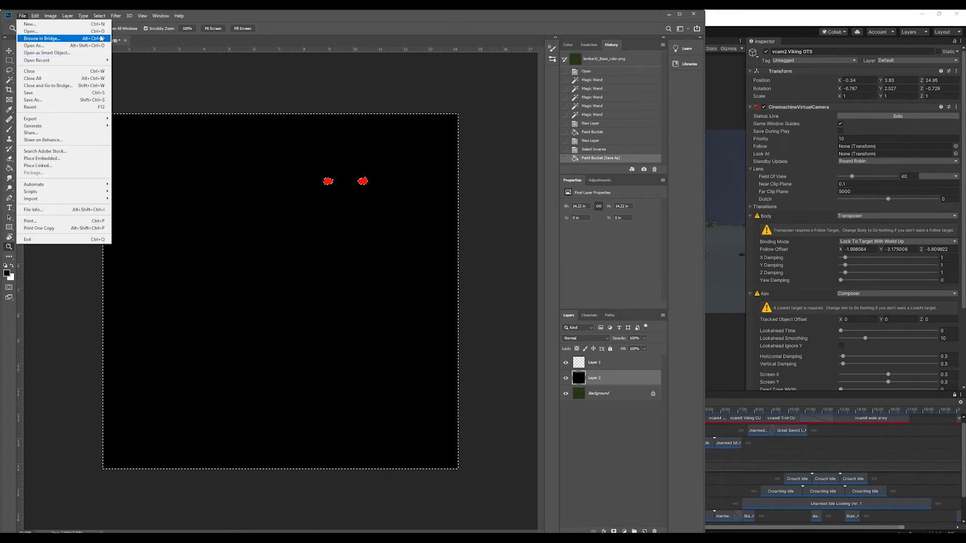
pyautogui.click(147, 66)
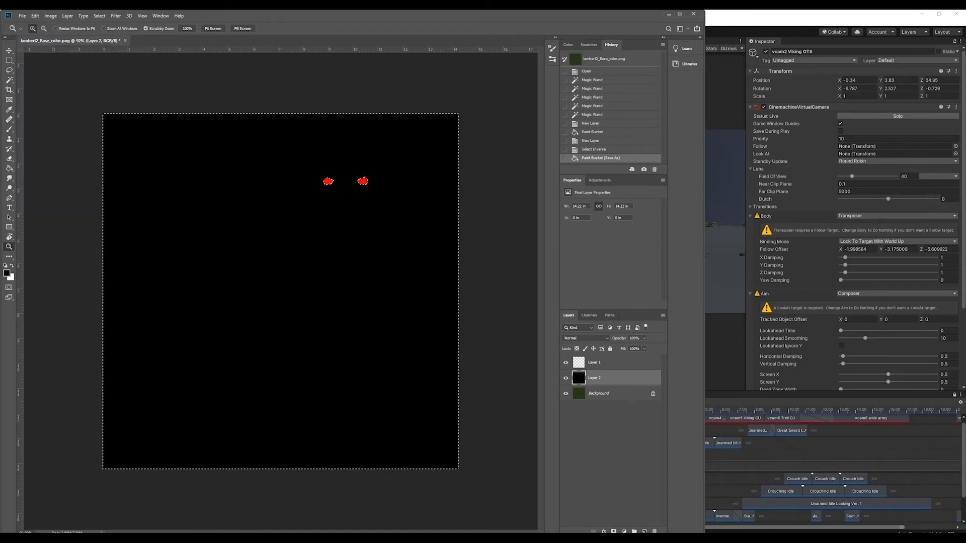
pyautogui.moveTo(96, 537)
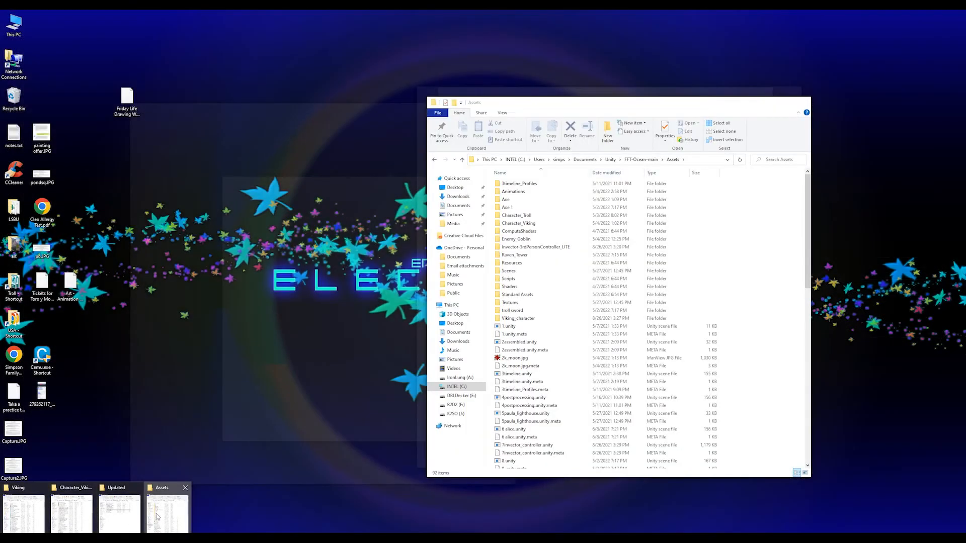
pyautogui.click(167, 507)
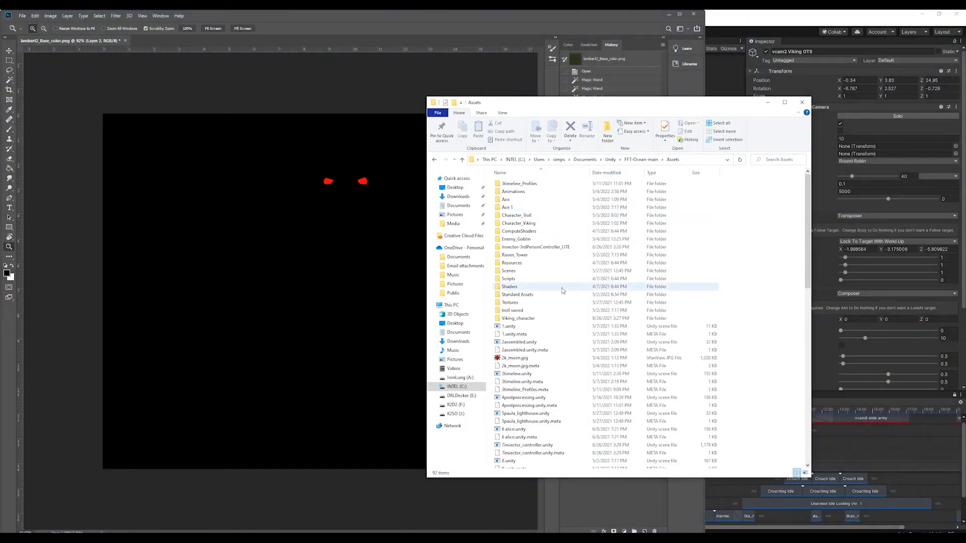
# Open the Untitled-1.psd storyboard from the Assets folder as a new document in Photoshop
pyautogui.scroll(-15, 539, 322)
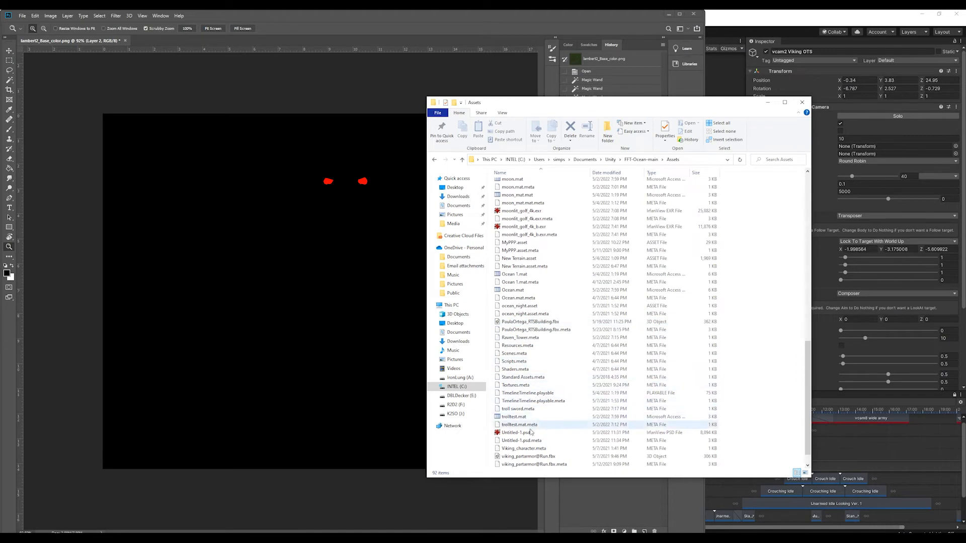
pyautogui.moveTo(516, 433); pyautogui.dragTo(264, 42)
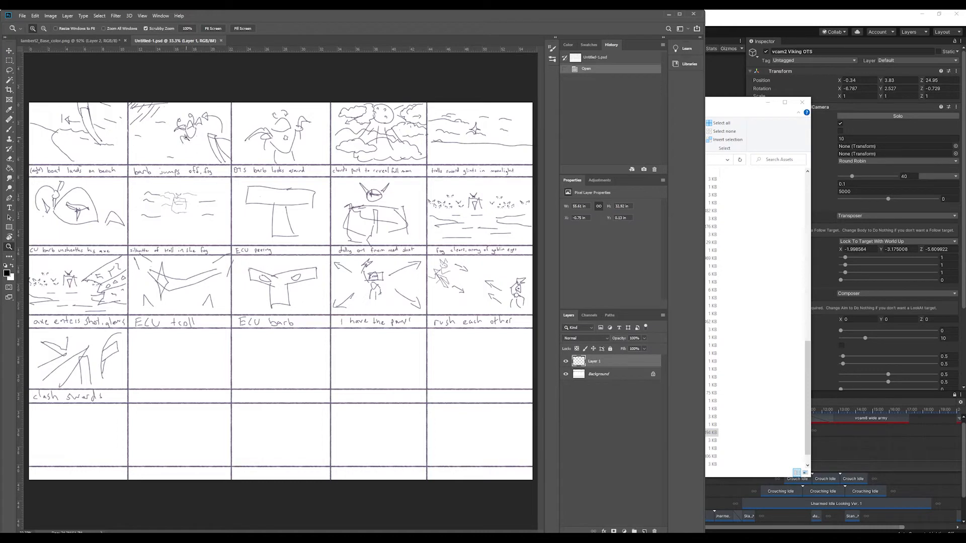
pyautogui.hotkey('alt', 'Tab')
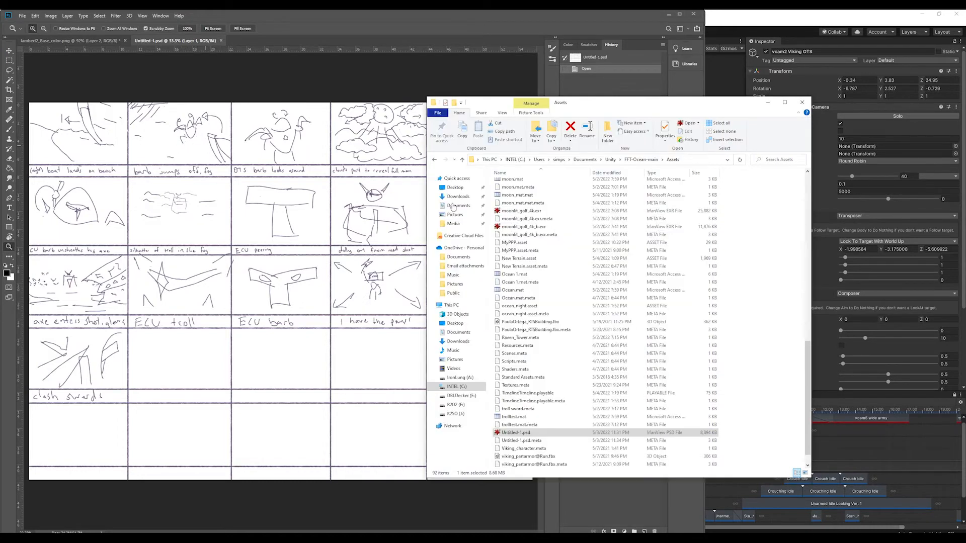
pyautogui.hotkey('alt', 'Tab')
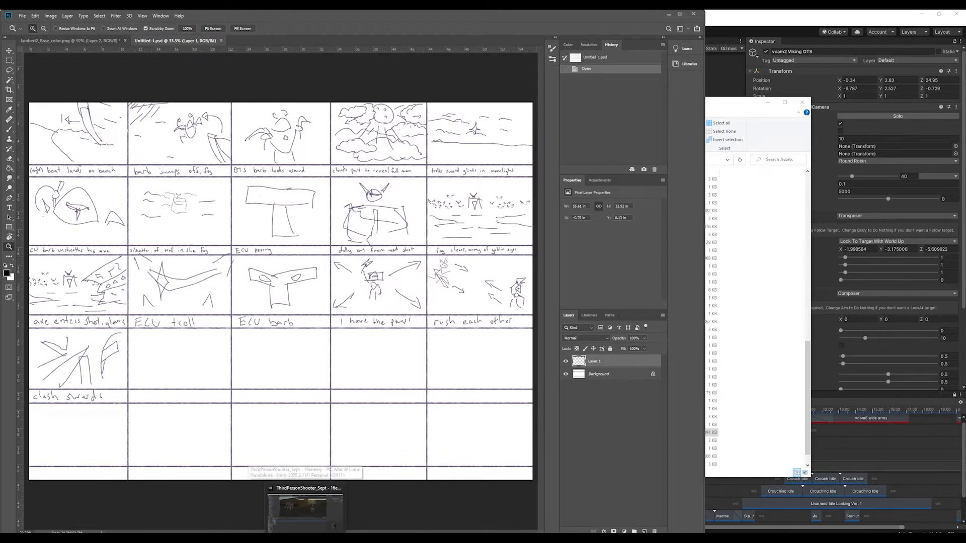
# Switch to Unity and reposition vcam2 Viking OTS to X -6.59, Y 5.79, Z 25.08, with rotation X 13.764, Y 34.412
pyautogui.click(268, 538)
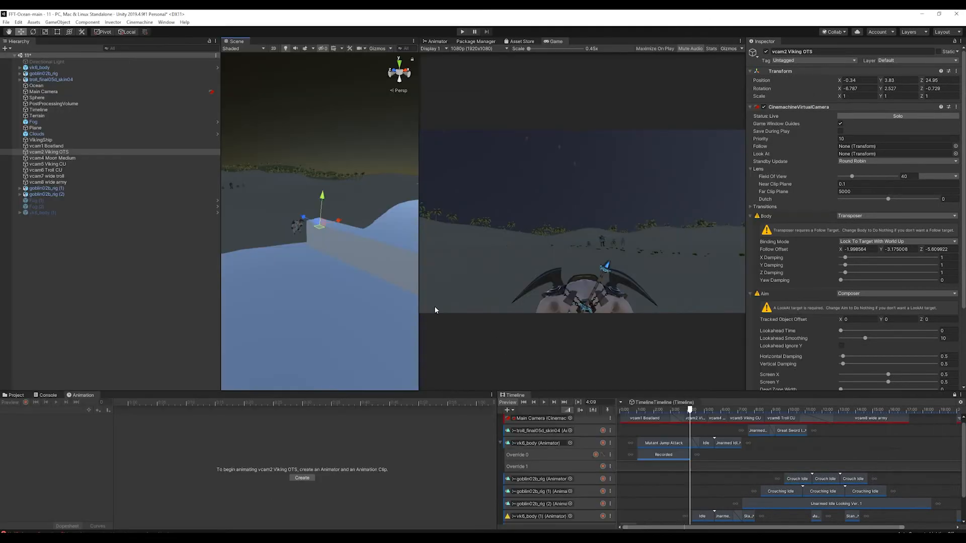
pyautogui.moveTo(341, 222); pyautogui.dragTo(312, 189)
pyautogui.press('e')
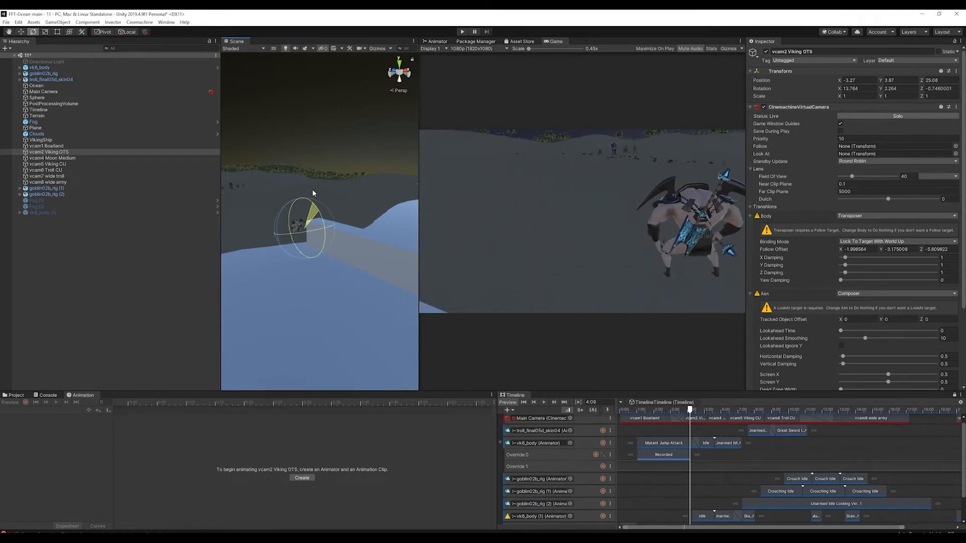
pyautogui.press('w')
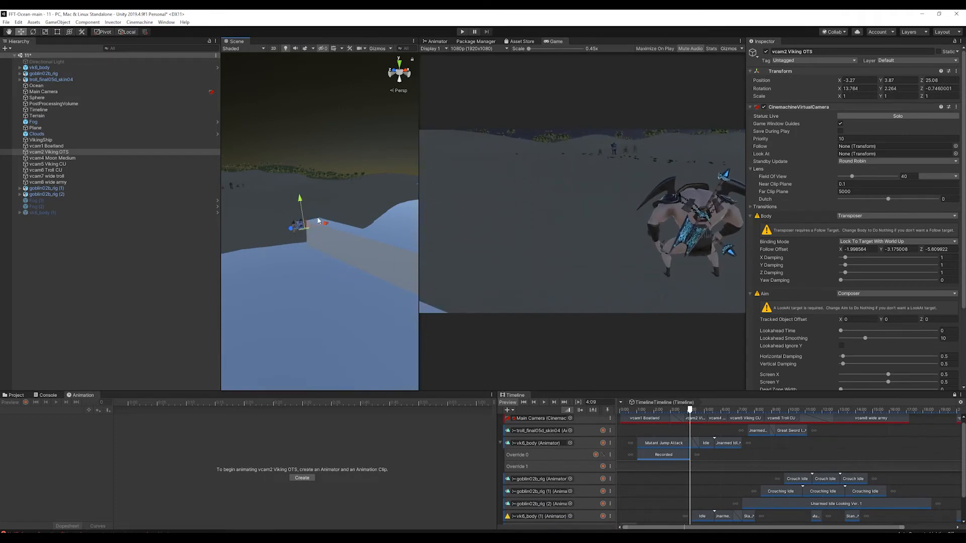
pyautogui.click(125, 32)
pyautogui.moveTo(305, 200); pyautogui.dragTo(251, 228)
pyautogui.press('e')
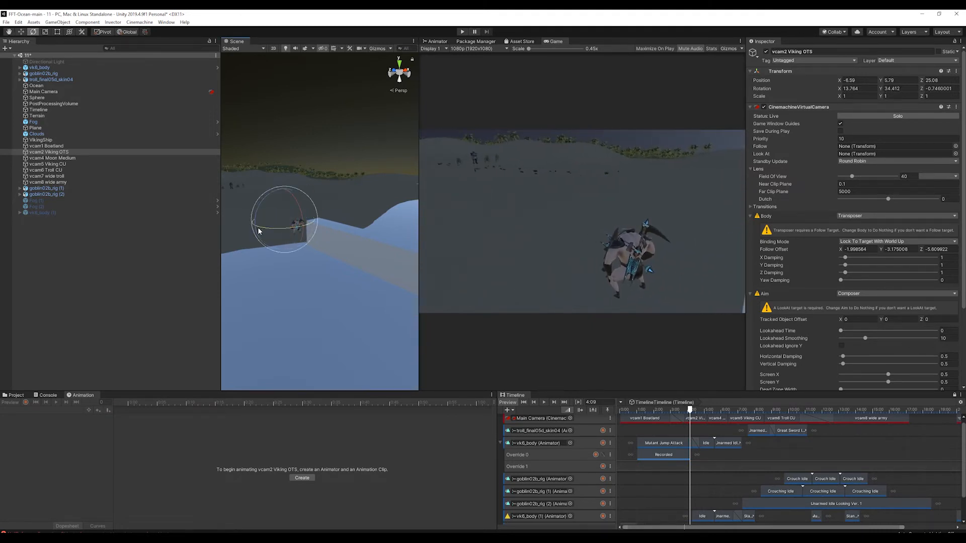
# Move the Timeline playhead to 4:13, frame vk6_body from behind and select mixamorig:Neck in its fully expanded hierarchy
pyautogui.moveTo(690, 410)
pyautogui.mouseDown()
pyautogui.moveTo(653, 410)
pyautogui.moveTo(668, 410)
pyautogui.moveTo(662, 419)
pyautogui.moveTo(658, 410)
pyautogui.moveTo(691, 410)
pyautogui.mouseUp()
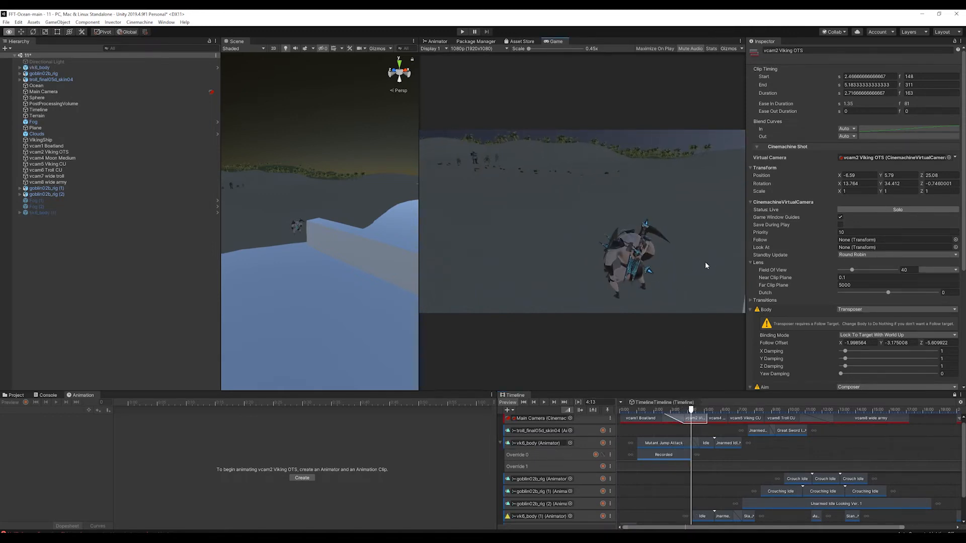
pyautogui.press('e')
pyautogui.click(296, 226)
pyautogui.press('f')
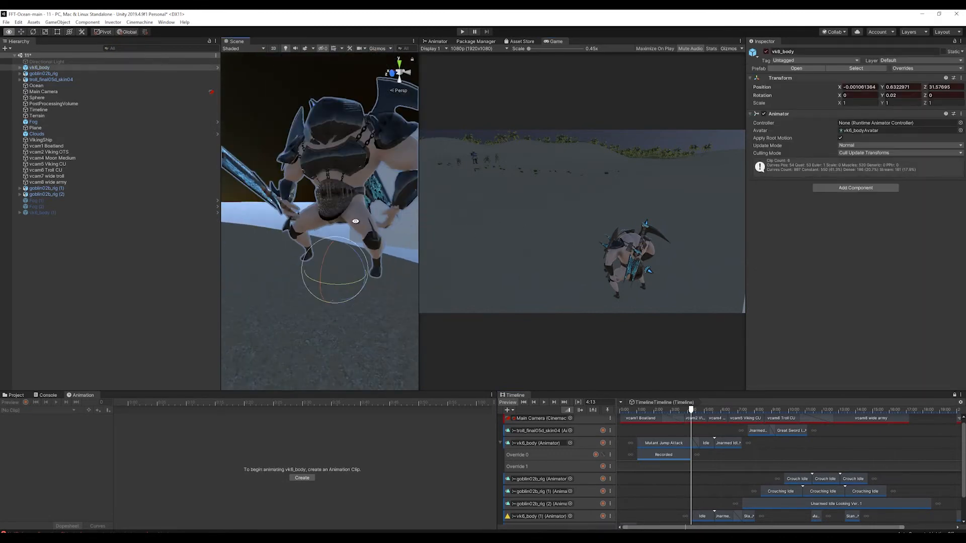
pyautogui.keyDown('alt'); pyautogui.moveTo(360, 202); pyautogui.dragTo(249, 281); pyautogui.keyUp('alt')
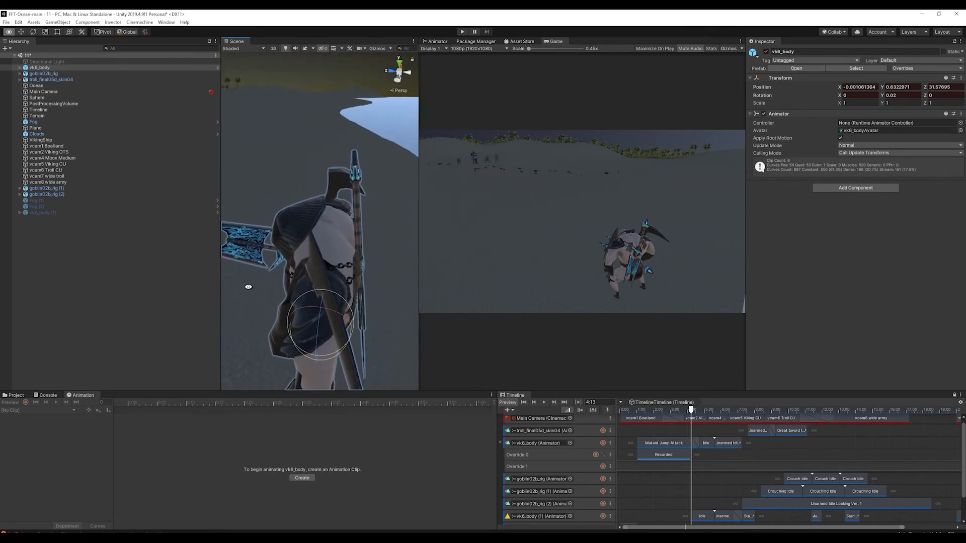
pyautogui.keyDown('alt'); pyautogui.click(20, 68); pyautogui.keyUp('alt')
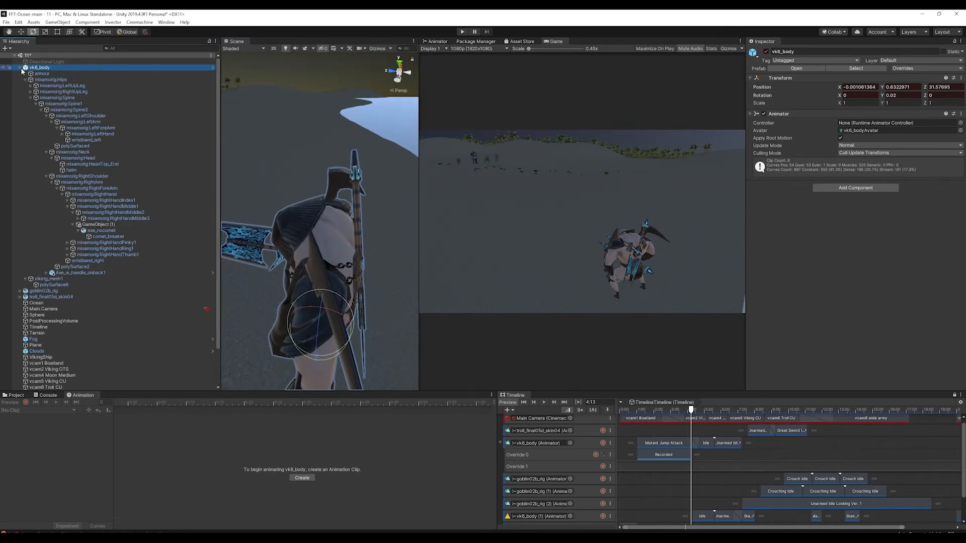
pyautogui.click(75, 153)
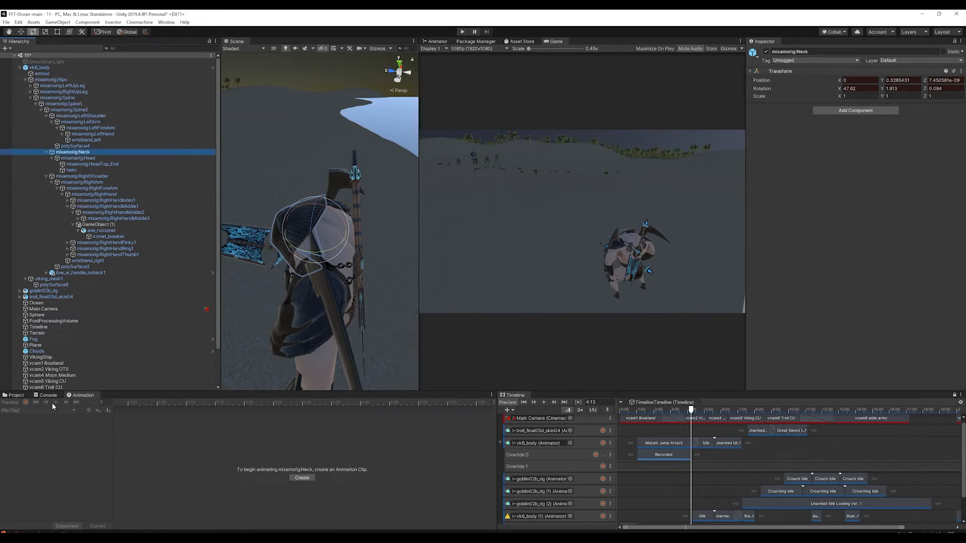
# Reselect vk6_body and open the Mutant Jump Attack clip from Character_Viking's Animations folder in the Animation window
pyautogui.press('Up')
pyautogui.press('Up')
pyautogui.press('Up')
pyautogui.press('Up')
pyautogui.press('Up')
pyautogui.press('Up')
pyautogui.press('Up')
pyautogui.press('Up')
pyautogui.press('Up')
pyautogui.press('Up')
pyautogui.press('Up')
pyautogui.press('Up')
pyautogui.press('Up')
pyautogui.press('Up')
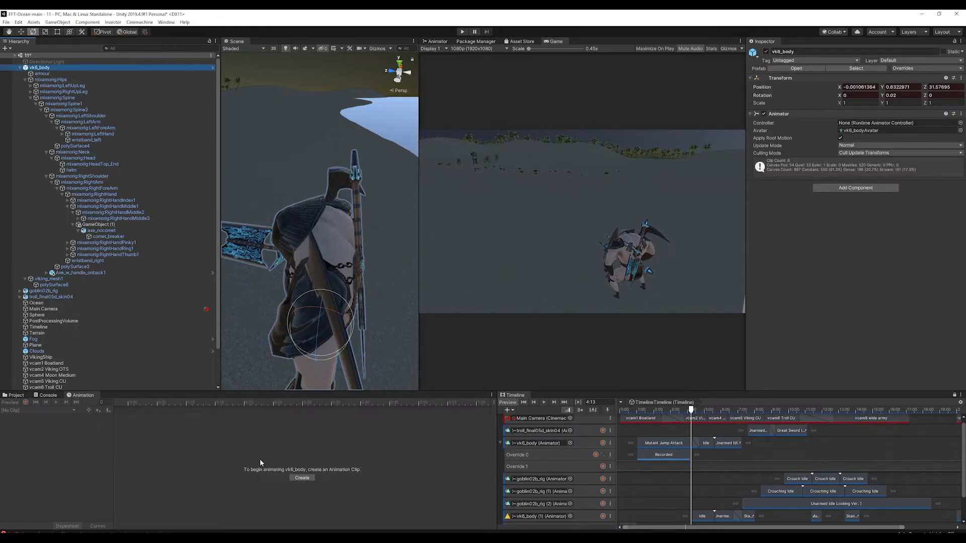
pyautogui.click(14, 395)
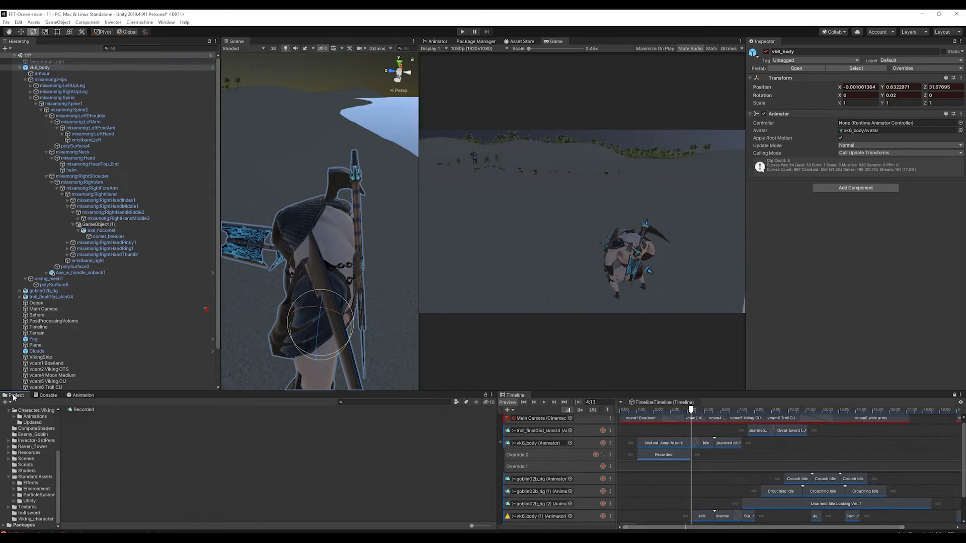
pyautogui.click(33, 418)
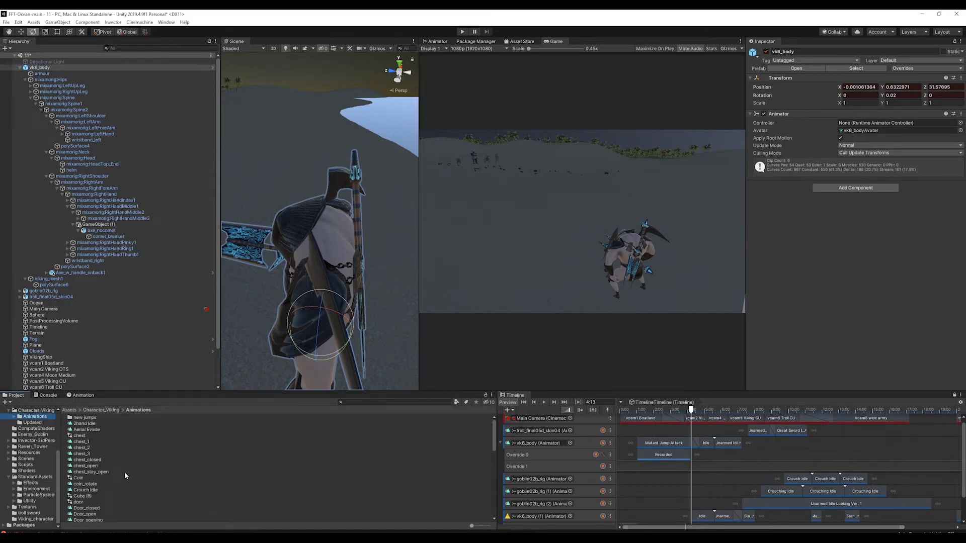
pyautogui.scroll(-5, 135, 490)
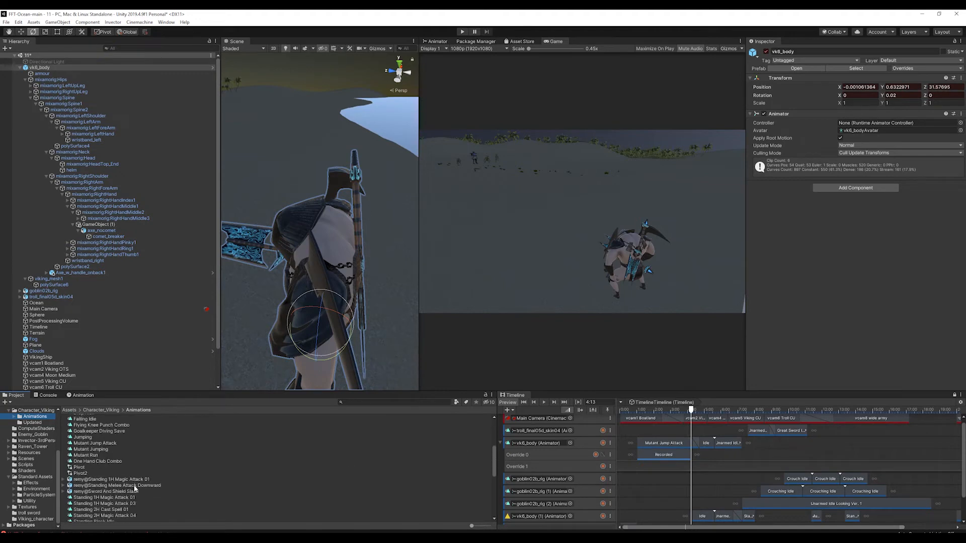
pyautogui.doubleClick(93, 444)
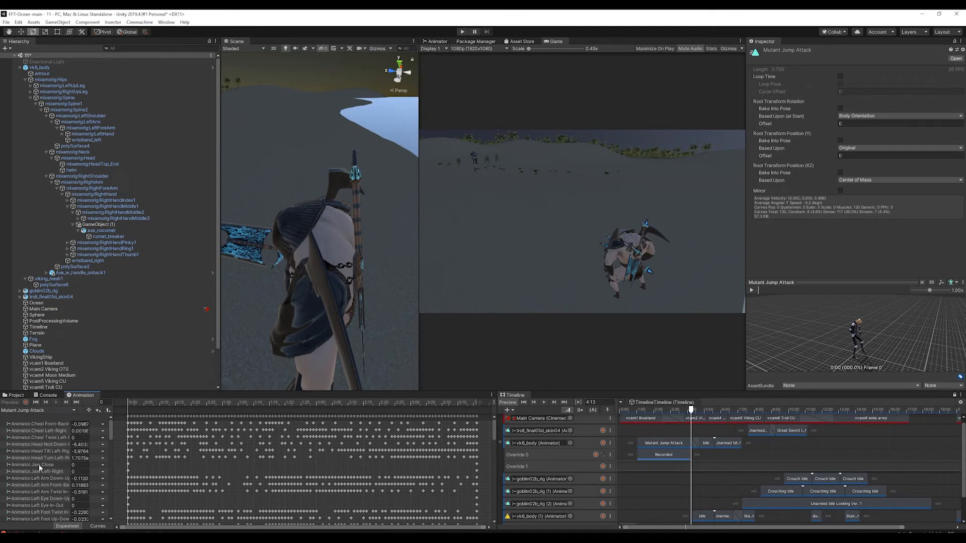
# Examine the Mutant Jump Attack clip's Animator properties to locate the neck rotation curves
pyautogui.scroll(-3, 39, 466)
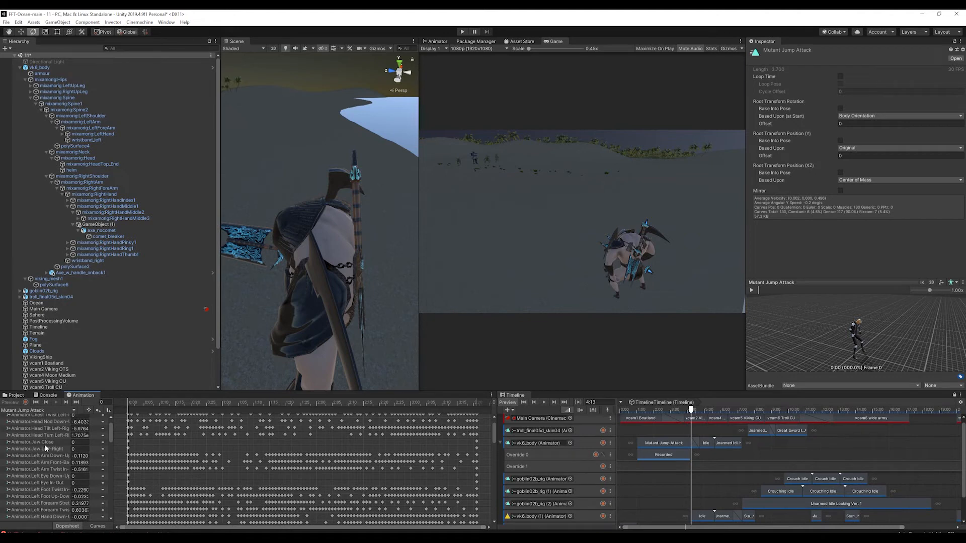
pyautogui.scroll(-7, 45, 446)
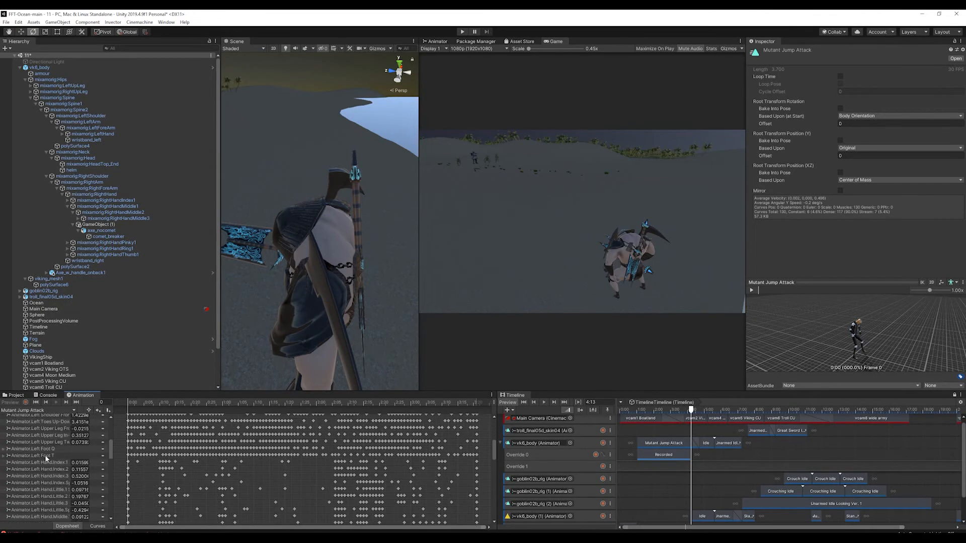
pyautogui.scroll(-6, 46, 456)
pyautogui.scroll(-5, 48, 459)
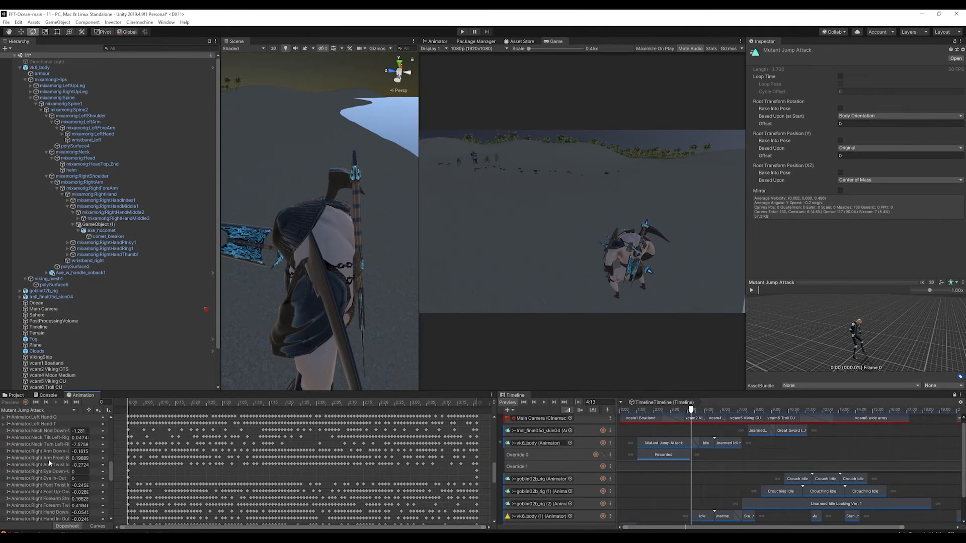
pyautogui.scroll(1, 50, 444)
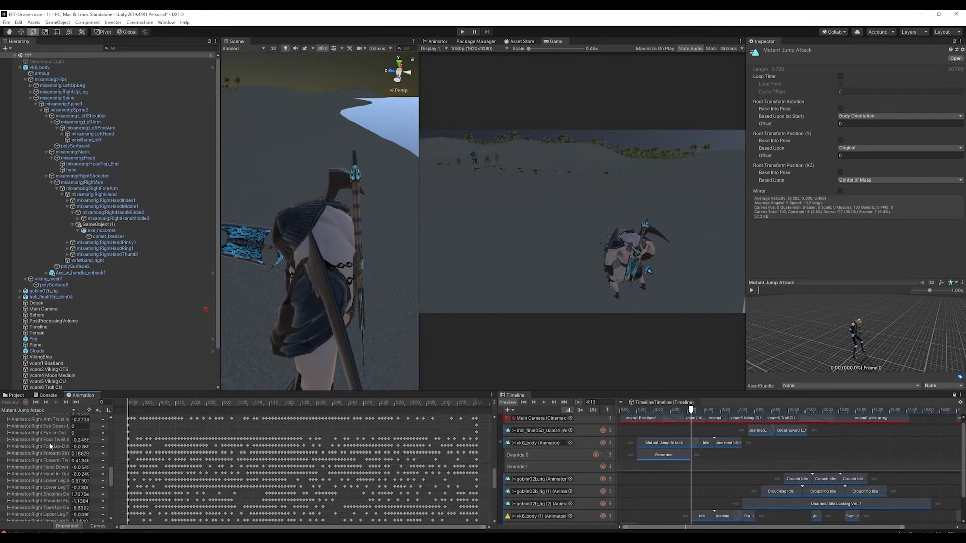
pyautogui.scroll(-1, 50, 441)
pyautogui.click(47, 431)
pyautogui.click(45, 438)
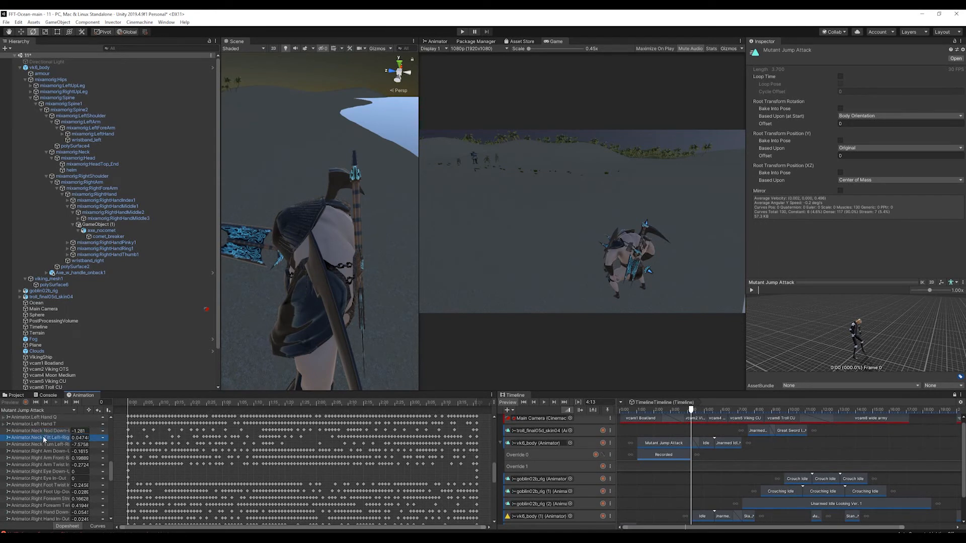
pyautogui.scroll(-5, 49, 484)
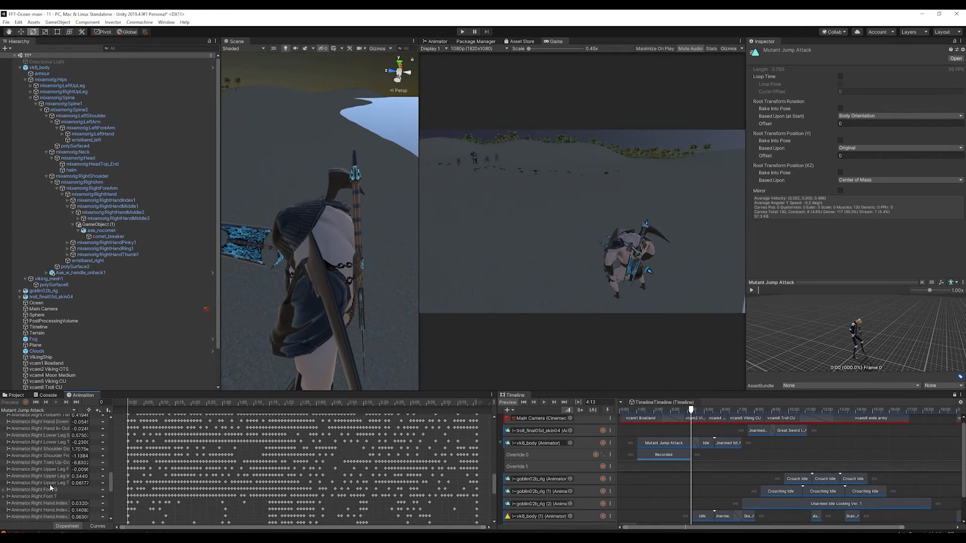
pyautogui.scroll(-6, 46, 494)
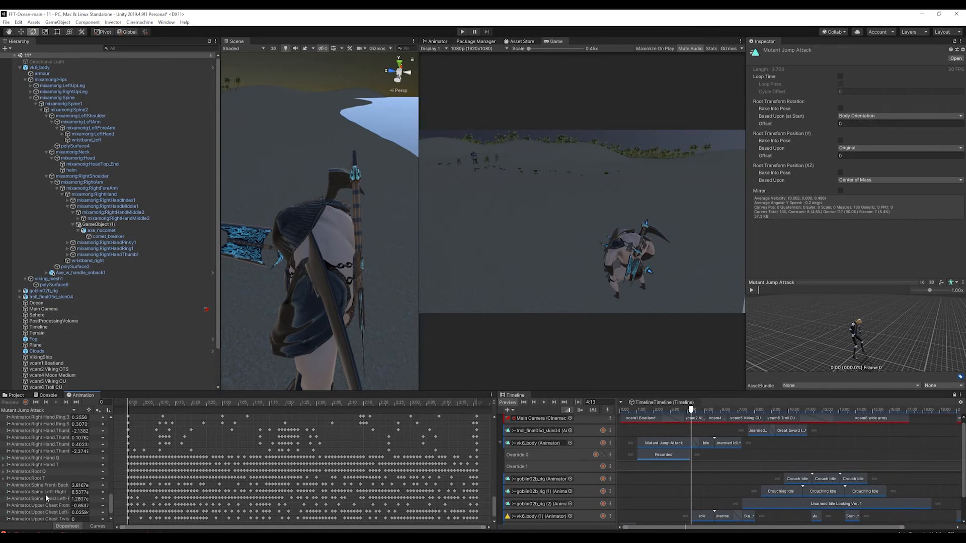
pyautogui.scroll(-1, 45, 494)
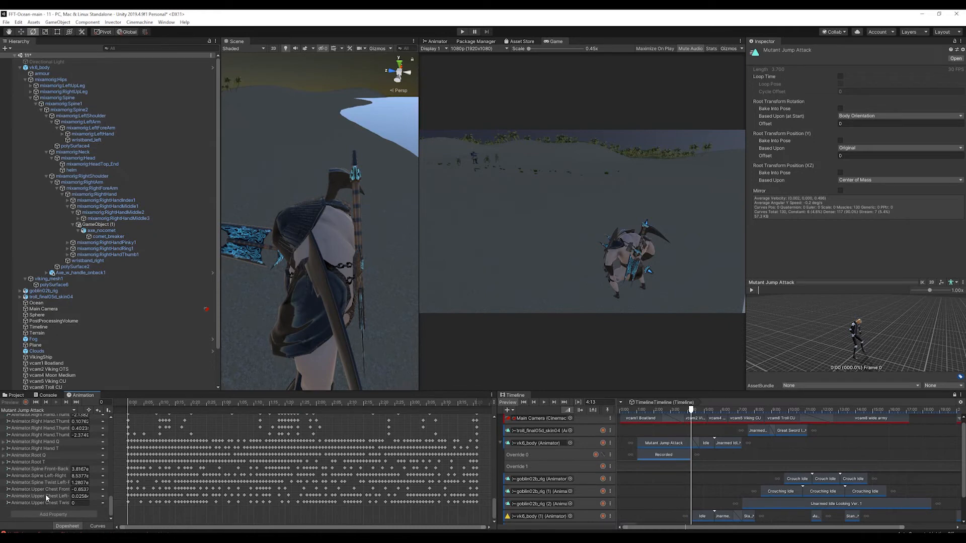
pyautogui.scroll(10, 56, 501)
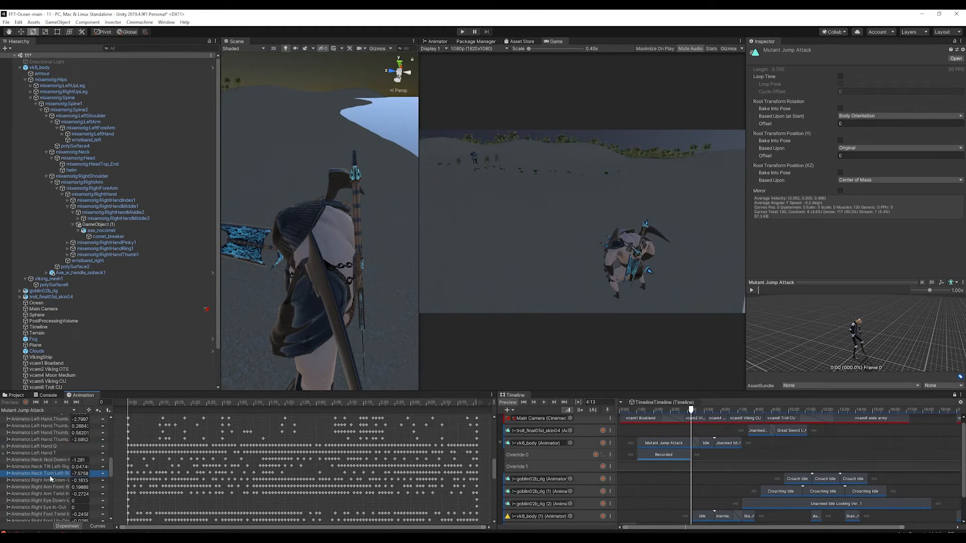
# Try to set the Neck Turn Left-Right and Neck Nod Down-Up values of Mutant Jump Attack to 0
pyautogui.click(54, 475)
pyautogui.click(74, 473)
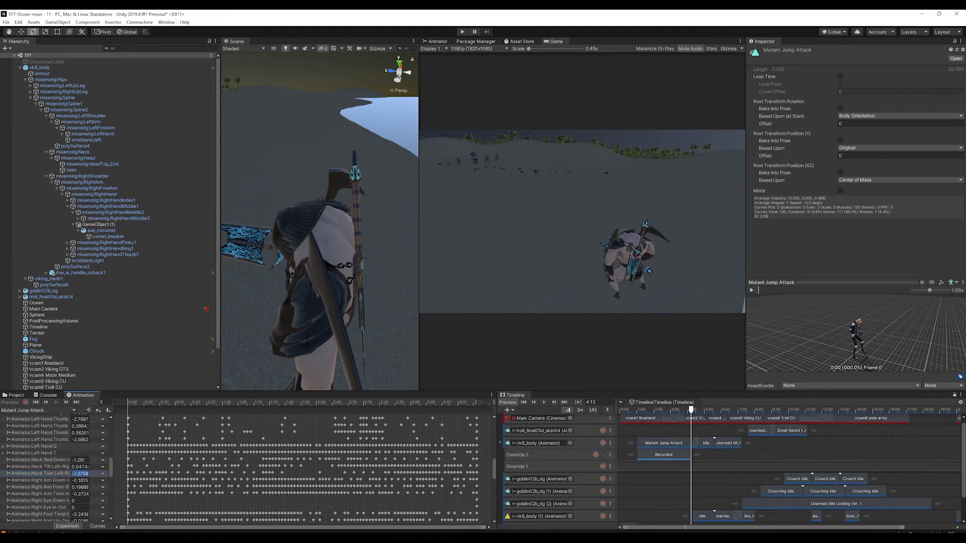
pyautogui.write('0')
pyautogui.press('Return')
pyautogui.hotkey('ctrl', 'z')
pyautogui.click(82, 467)
pyautogui.click(81, 460)
pyautogui.write('0')
pyautogui.moveTo(130, 402); pyautogui.dragTo(210, 406)
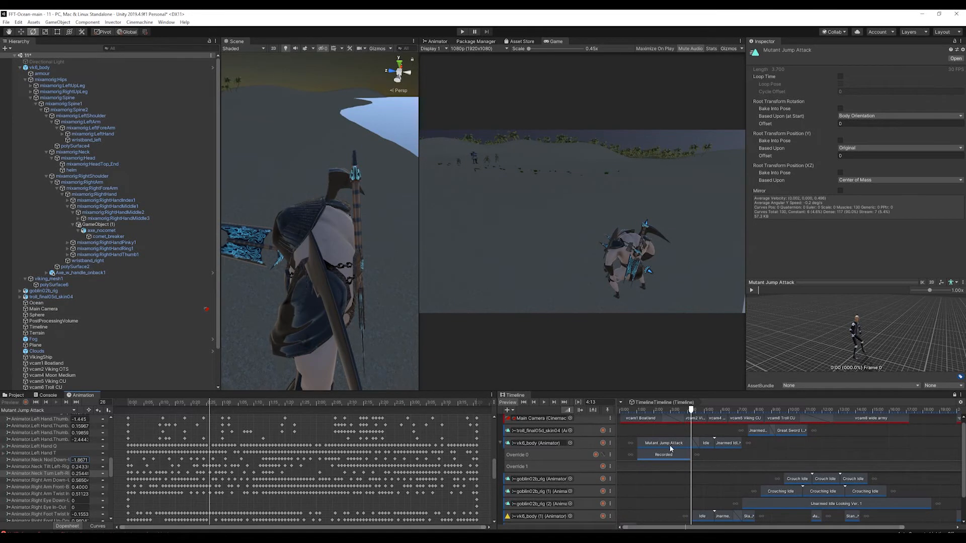
# Search the project assets for "mutant" and open the Mutant Jump Attack clip stored in Character_Viking/Animations
pyautogui.click(665, 444)
pyautogui.click(15, 395)
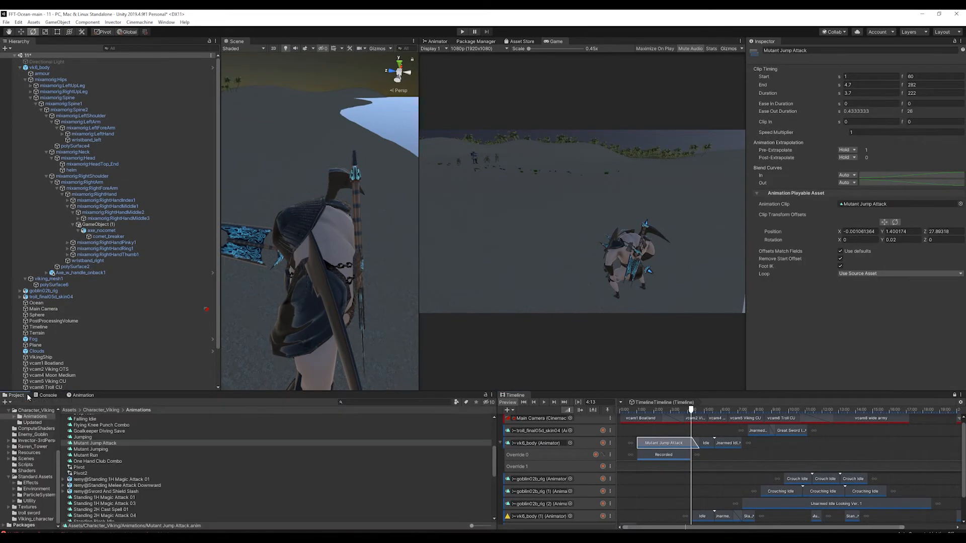
pyautogui.click(398, 402)
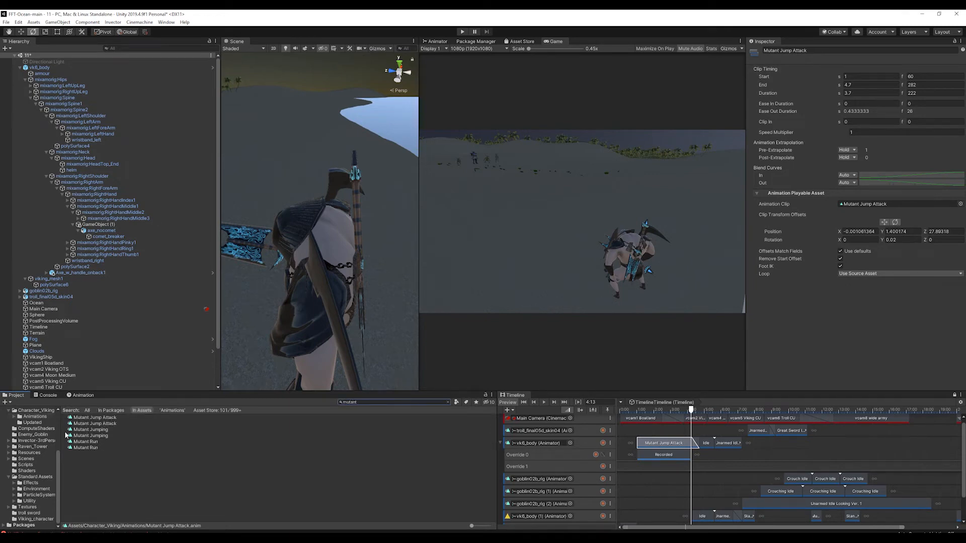
pyautogui.click(95, 424)
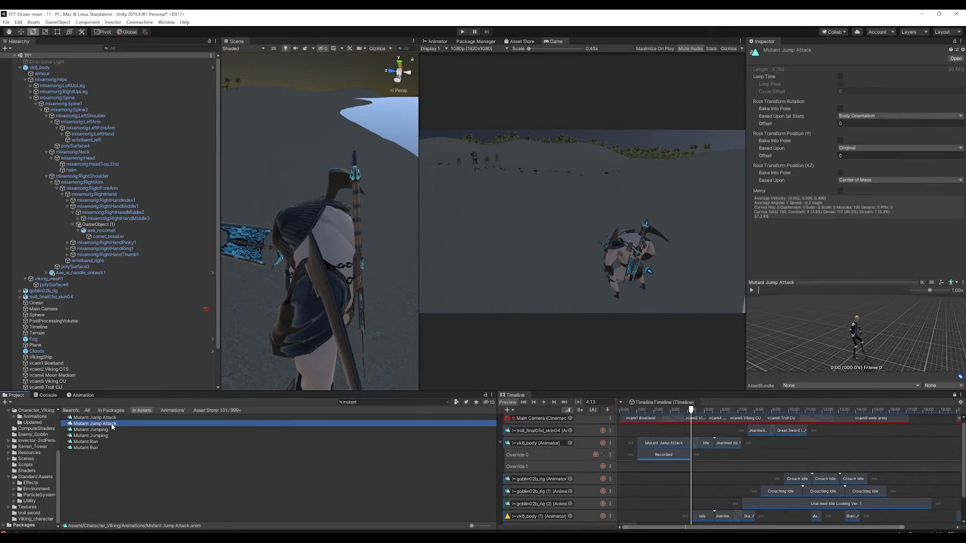
pyautogui.doubleClick(113, 426)
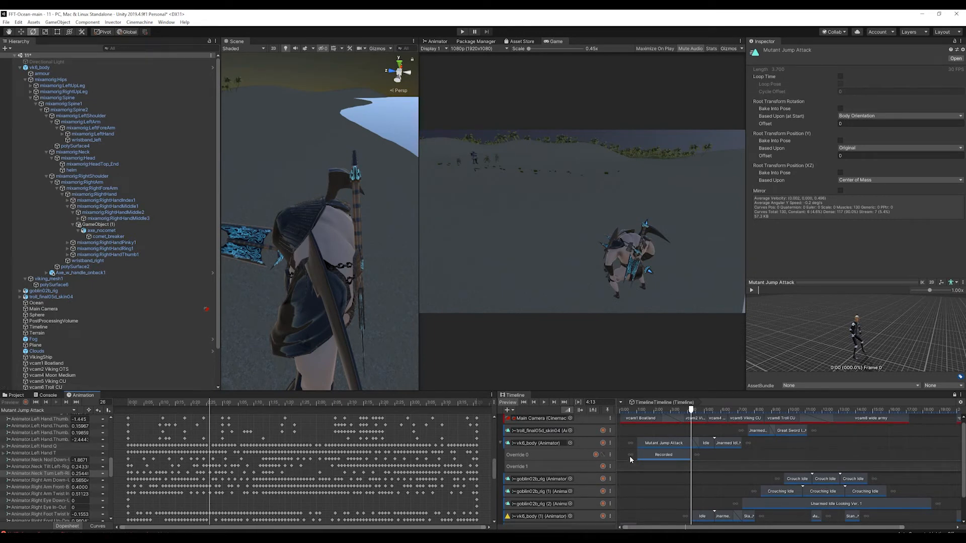
# Open the Mutant Jump Attack clip on the vk6_body track for editing in the Animation window
pyautogui.click(672, 445)
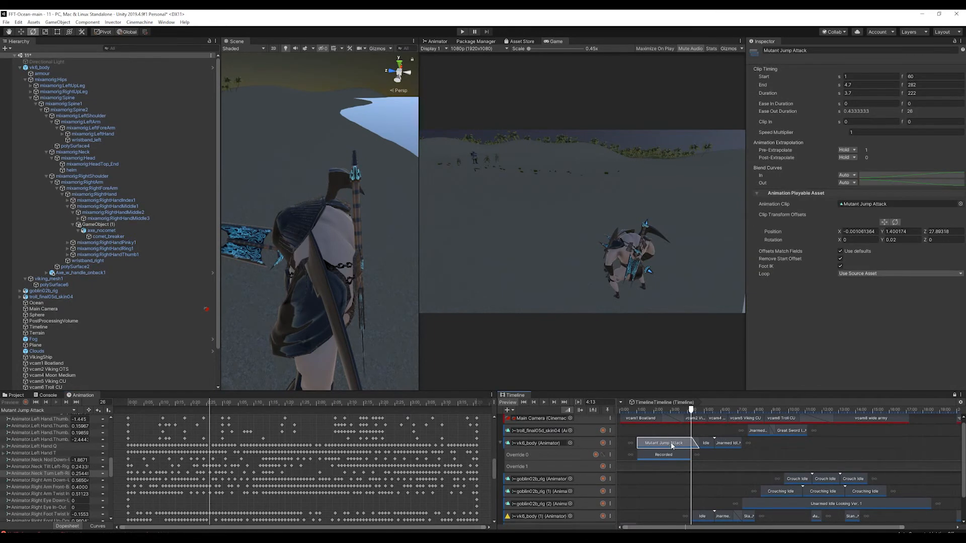
pyautogui.rightClick(672, 446)
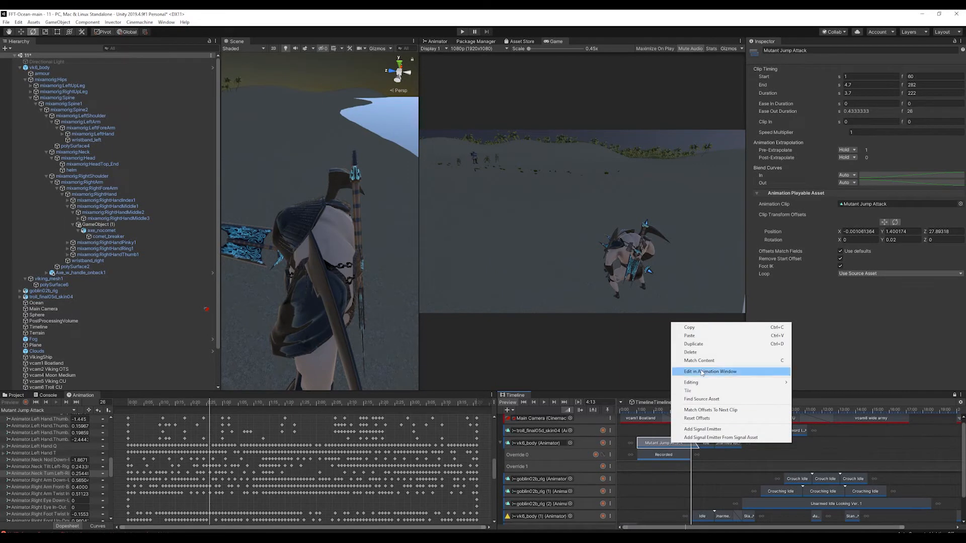
pyautogui.click(702, 371)
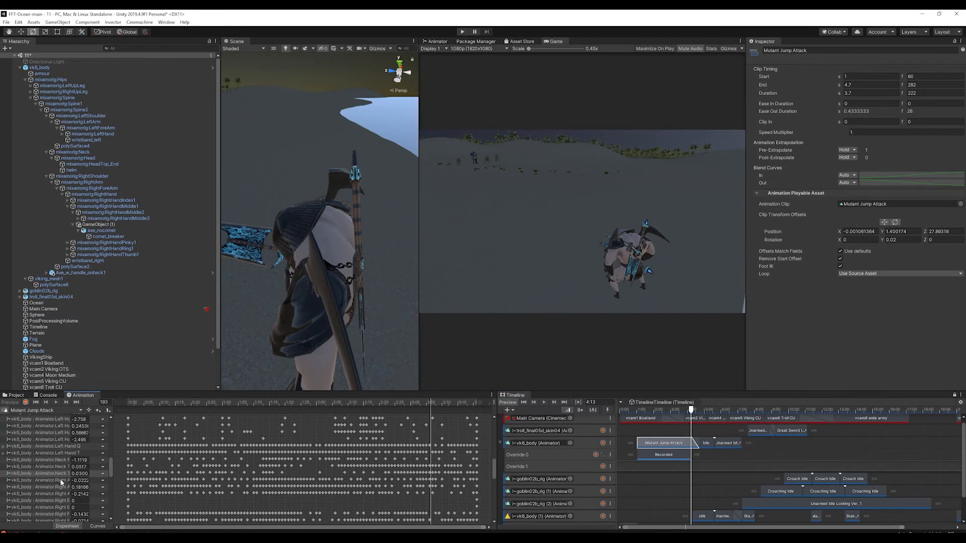
# Try a Neck Nod Down-Up value of 1 in Mutant Jump Attack and scrub the clip to check the pose
pyautogui.click(79, 459)
pyautogui.write('0')
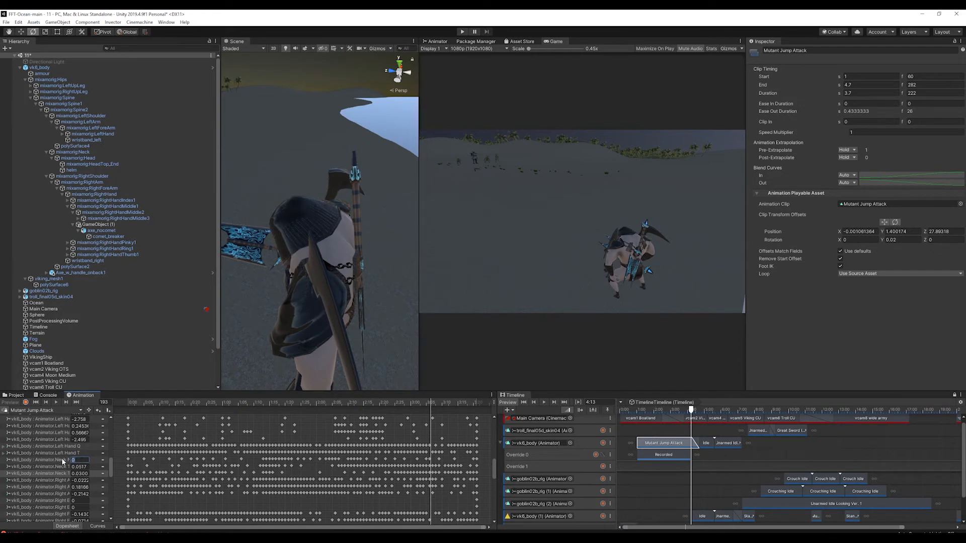
pyautogui.write('1')
pyautogui.press('Tab')
pyautogui.keyDown('alt'); pyautogui.moveTo(272, 252); pyautogui.dragTo(534, 186); pyautogui.keyUp('alt')
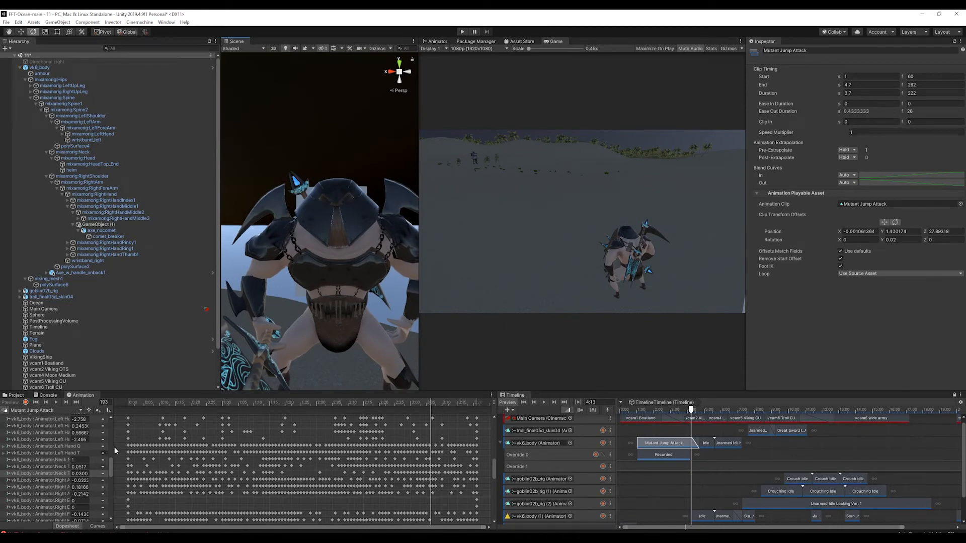
pyautogui.moveTo(160, 402); pyautogui.dragTo(219, 406)
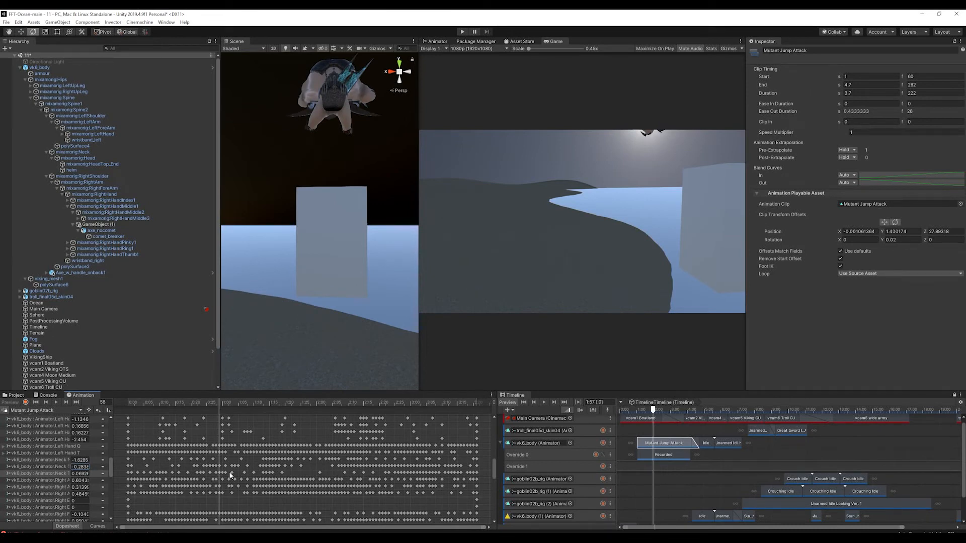
# Try to delete the Neck Turn Left-Right keyframes of Mutant Jump Attack, and undo the changes to that curve
pyautogui.click(476, 467)
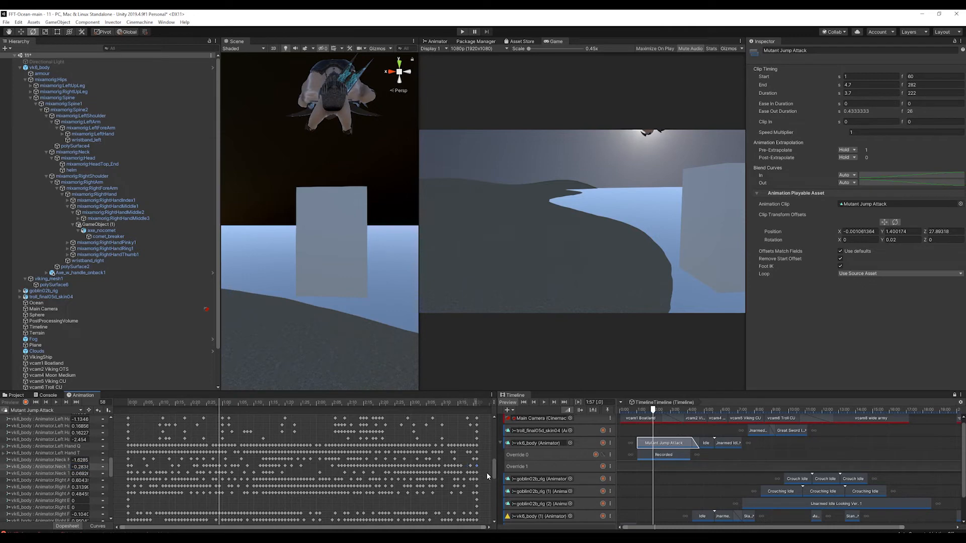
pyautogui.moveTo(487, 476); pyautogui.dragTo(118, 473)
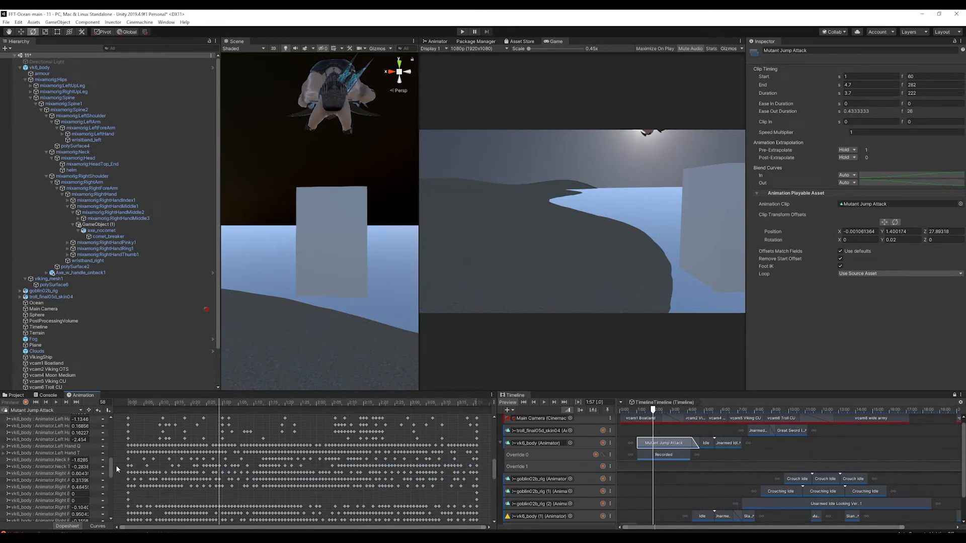
pyautogui.moveTo(154, 406); pyautogui.dragTo(123, 406)
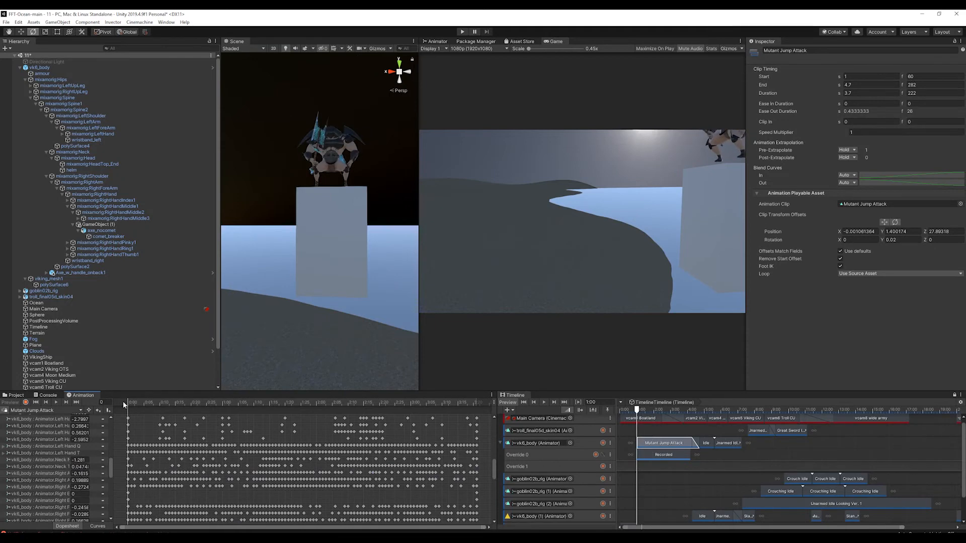
pyautogui.hotkey('ctrl', 'z')
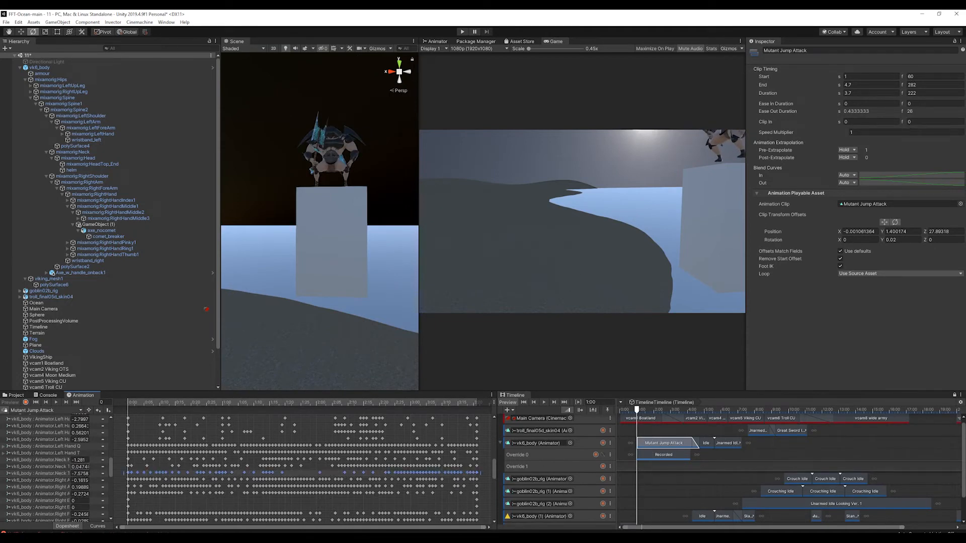
pyautogui.moveTo(482, 474); pyautogui.dragTo(129, 472)
pyautogui.press('Delete')
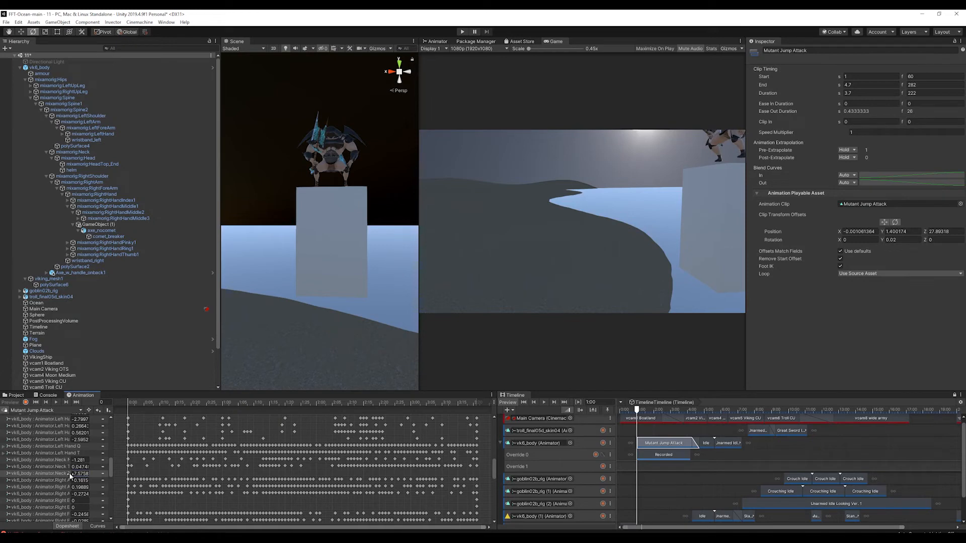
pyautogui.moveTo(70, 474); pyautogui.dragTo(30, 471)
pyautogui.hotkey('ctrl', 'z')
pyautogui.hotkey('ctrl', 'z')
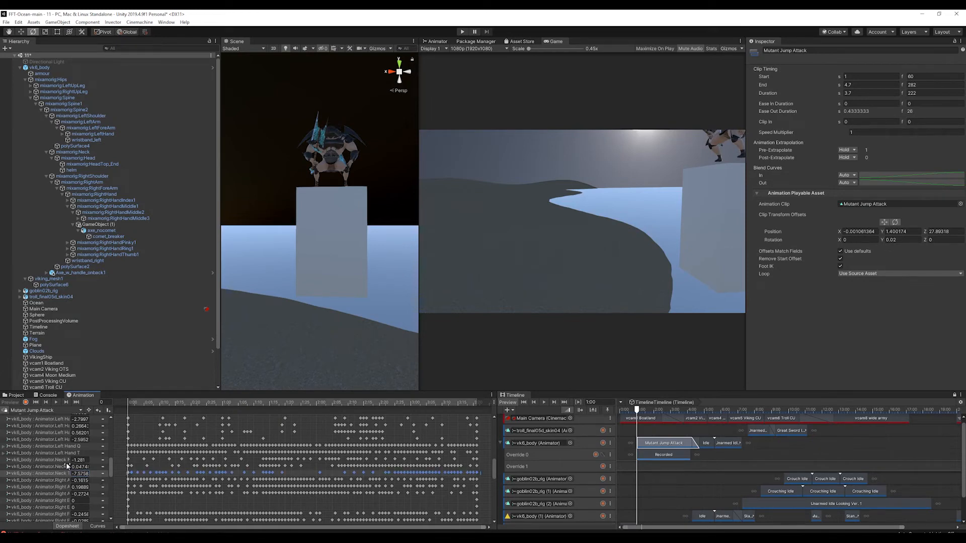
# Delete all Neck Nod Down-Up keyframes after the first one in Mutant Jump Attack
pyautogui.click(69, 461)
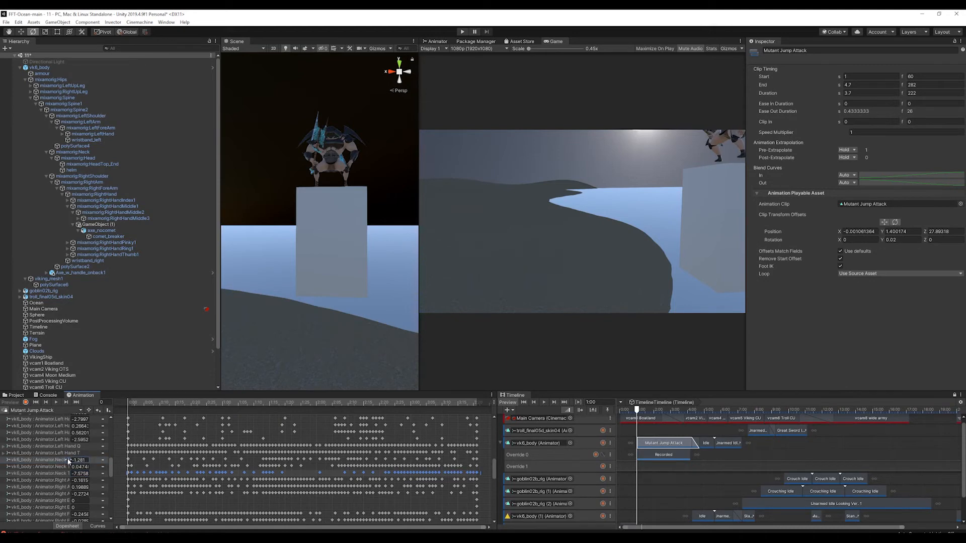
pyautogui.moveTo(69, 461)
pyautogui.mouseDown()
pyautogui.moveTo(94, 461)
pyautogui.moveTo(75, 461)
pyautogui.mouseUp()
pyautogui.hotkey('ctrl', 'z')
pyautogui.moveTo(135, 462); pyautogui.dragTo(479, 457)
pyautogui.press('Delete')
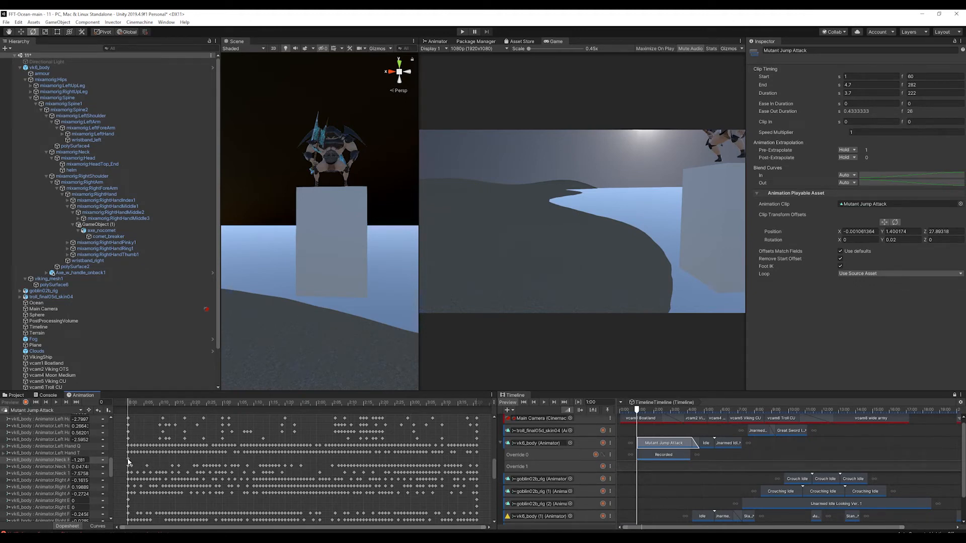
# Set the Neck Nod Down-Up value at frame 0 to 0 and inspect the viking's head up close
pyautogui.click(73, 460)
pyautogui.click(73, 460)
pyautogui.write('0.12')
pyautogui.press('Return')
pyautogui.write('0')
pyautogui.keyDown('alt'); pyautogui.moveTo(335, 150); pyautogui.dragTo(306, 252); pyautogui.keyUp('alt')
pyautogui.moveTo(307, 252); pyautogui.dragTo(297, 306, button='middle')
pyautogui.scroll(5, 349, 101)
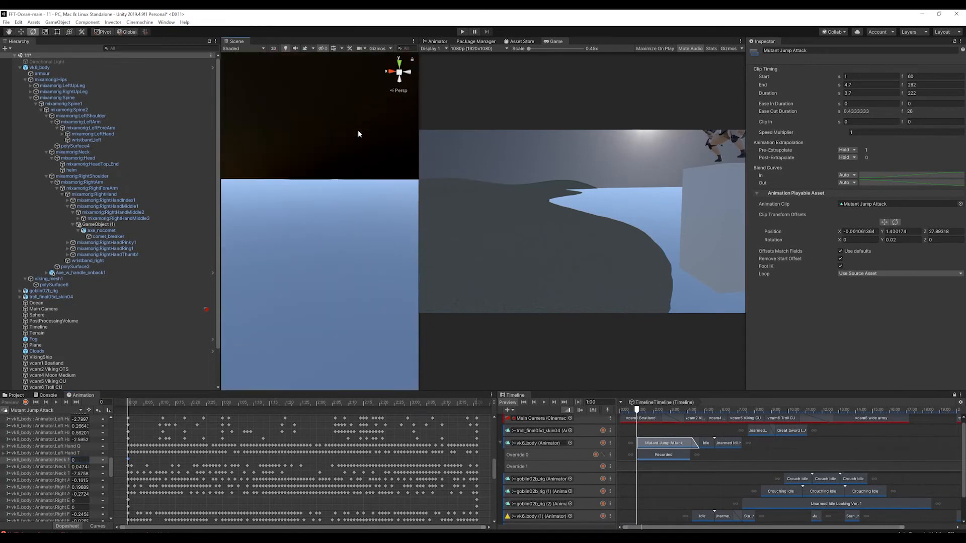
pyautogui.scroll(-4, 359, 134)
pyautogui.moveTo(346, 113); pyautogui.dragTo(337, 166, button='middle')
pyautogui.scroll(-2, 337, 166)
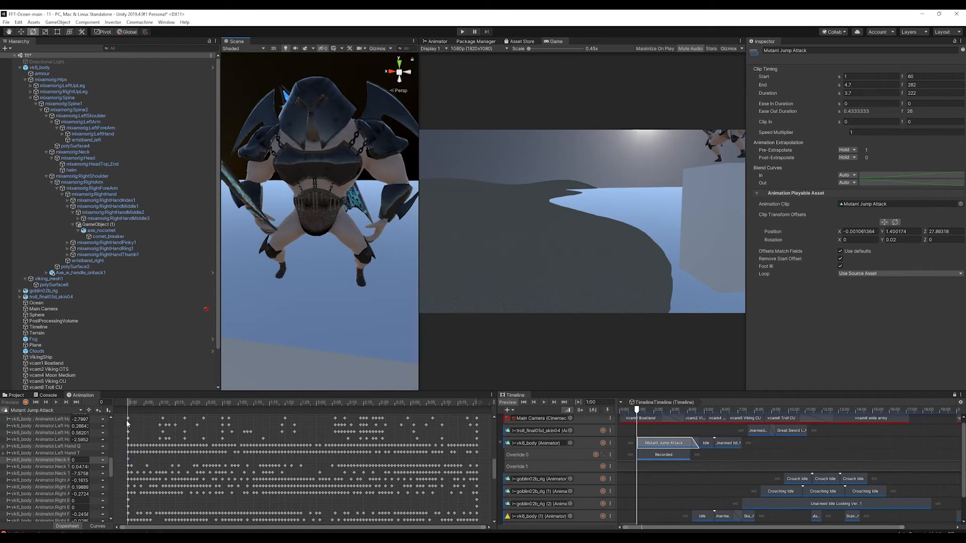
# Key the Neck Nod Down-Up value at 0.47 on frame 222, undoing a further change to it
pyautogui.moveTo(130, 402); pyautogui.dragTo(191, 409)
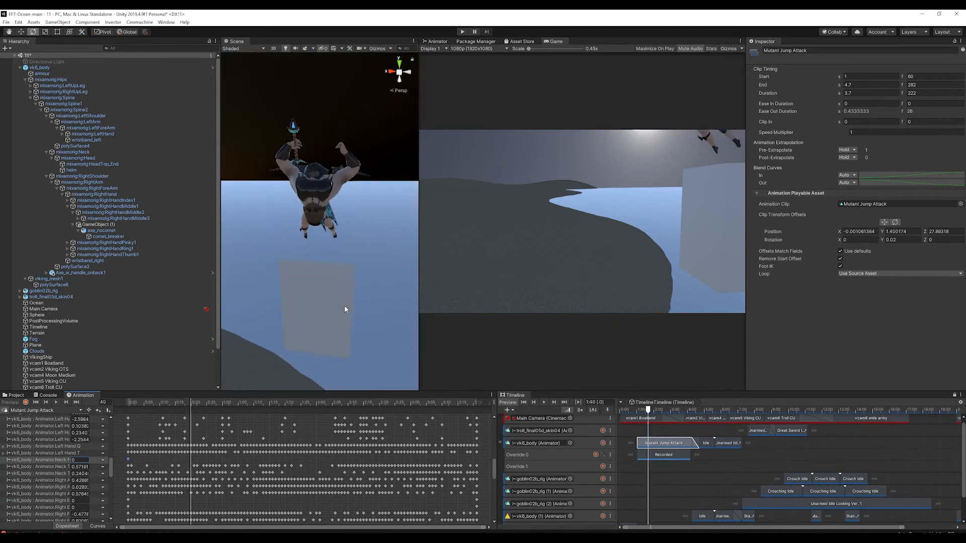
pyautogui.keyDown('alt'); pyautogui.moveTo(344, 306); pyautogui.dragTo(228, 322); pyautogui.keyUp('alt')
pyautogui.moveTo(186, 400); pyautogui.dragTo(476, 424)
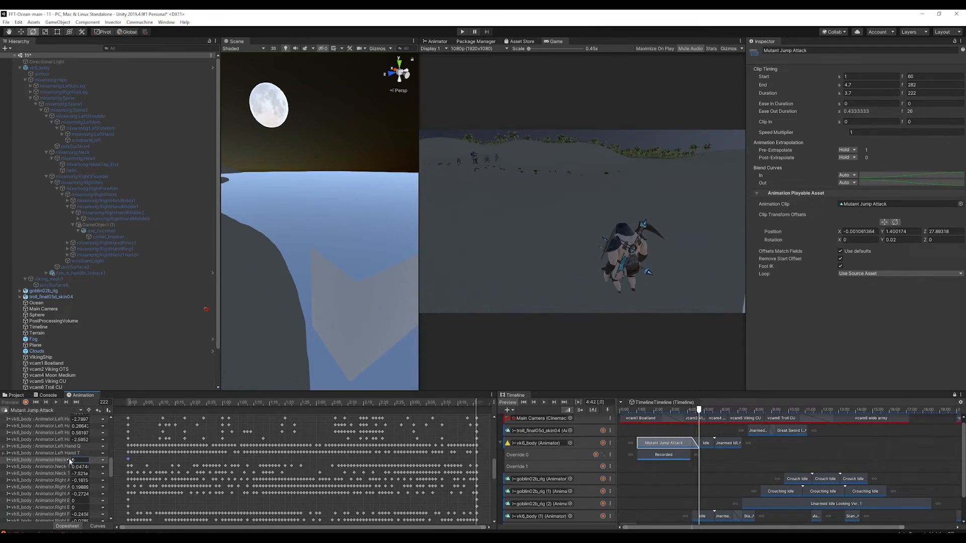
pyautogui.moveTo(68, 461)
pyautogui.mouseDown()
pyautogui.moveTo(86, 460)
pyautogui.moveTo(70, 464)
pyautogui.moveTo(78, 466)
pyautogui.mouseUp()
pyautogui.scroll(-5, 261, 350)
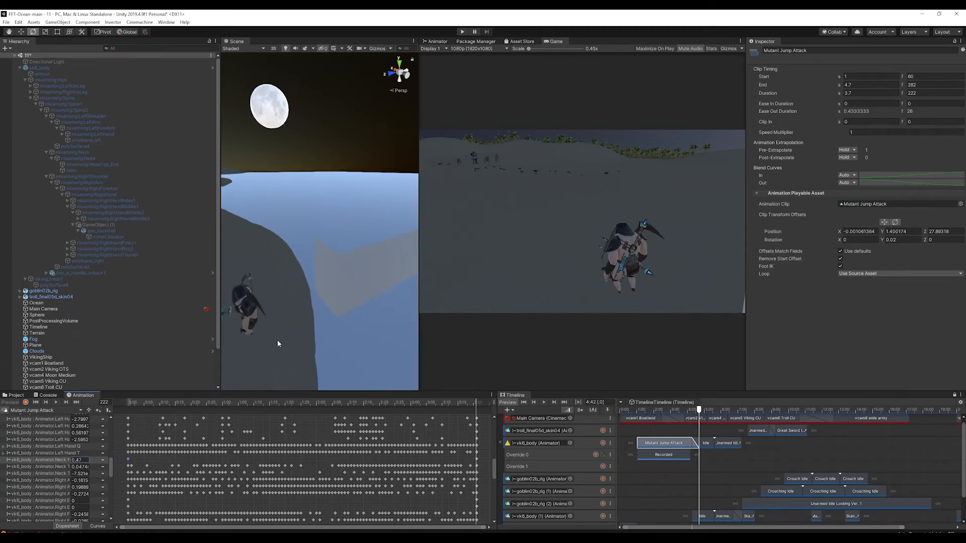
pyautogui.moveTo(278, 343); pyautogui.dragTo(306, 343, button='middle')
pyautogui.keyDown('alt'); pyautogui.moveTo(306, 343); pyautogui.dragTo(367, 286); pyautogui.keyUp('alt')
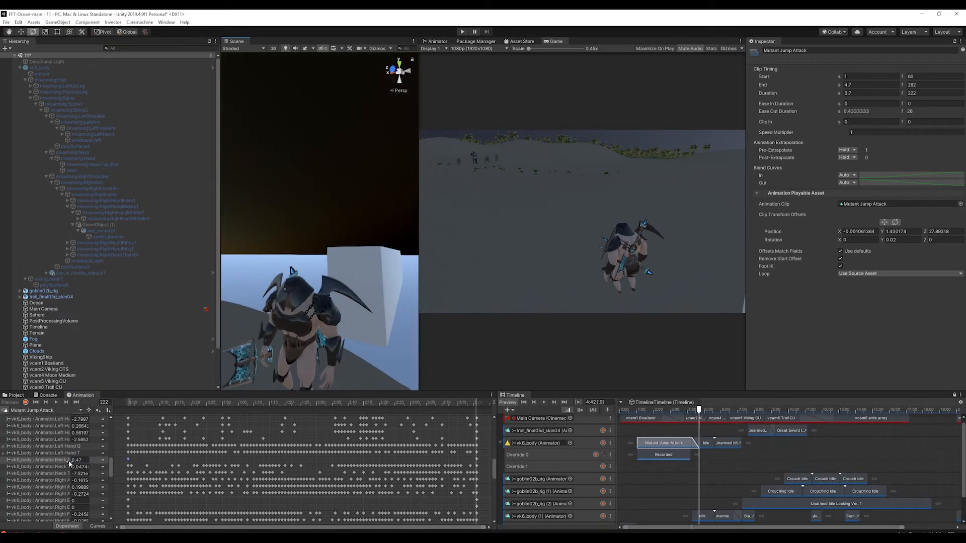
pyautogui.moveTo(68, 460); pyautogui.dragTo(91, 462)
pyautogui.hotkey('ctrl', 'z')
pyautogui.click(477, 460)
# Key the Neck Nod Down-Up value at 0.37 on frame 40 and inspect the viking's head in mid-jump
pyautogui.moveTo(475, 403); pyautogui.dragTo(191, 422)
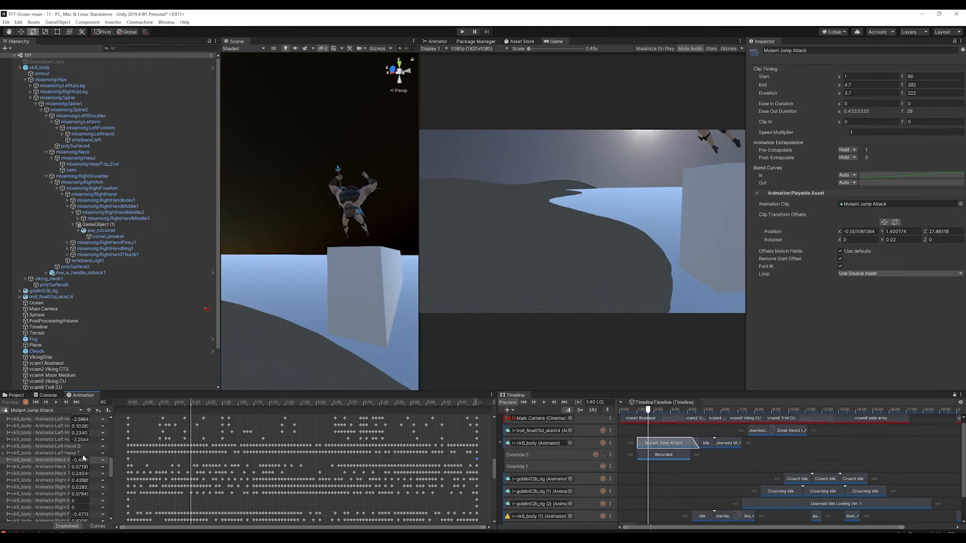
pyautogui.moveTo(68, 461); pyautogui.dragTo(80, 462)
pyautogui.keyDown('alt'); pyautogui.moveTo(312, 236); pyautogui.dragTo(361, 287); pyautogui.keyUp('alt')
pyautogui.scroll(3, 359, 222)
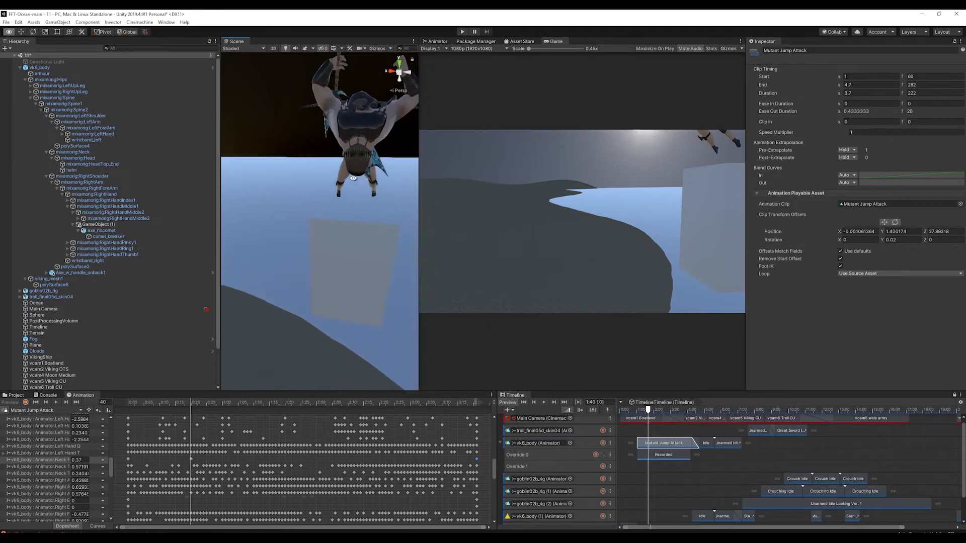
pyautogui.moveTo(328, 230); pyautogui.dragTo(296, 348, button='middle')
pyautogui.scroll(4, 337, 240)
pyautogui.keyDown('alt'); pyautogui.moveTo(336, 240); pyautogui.dragTo(389, 229); pyautogui.keyUp('alt')
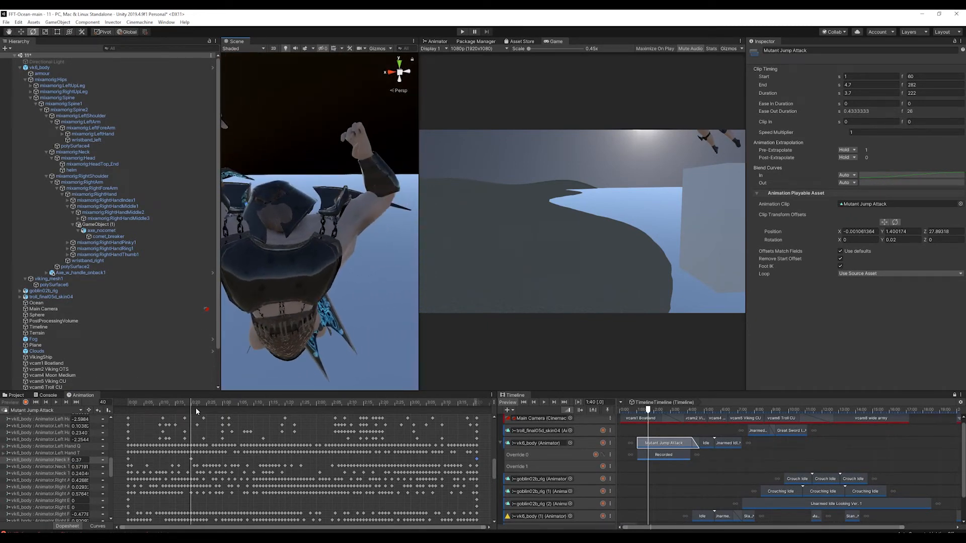
# Key the Neck Nod Down-Up value at about 1.25 on frame 60 to lift the viking's head
pyautogui.moveTo(191, 406); pyautogui.dragTo(223, 406)
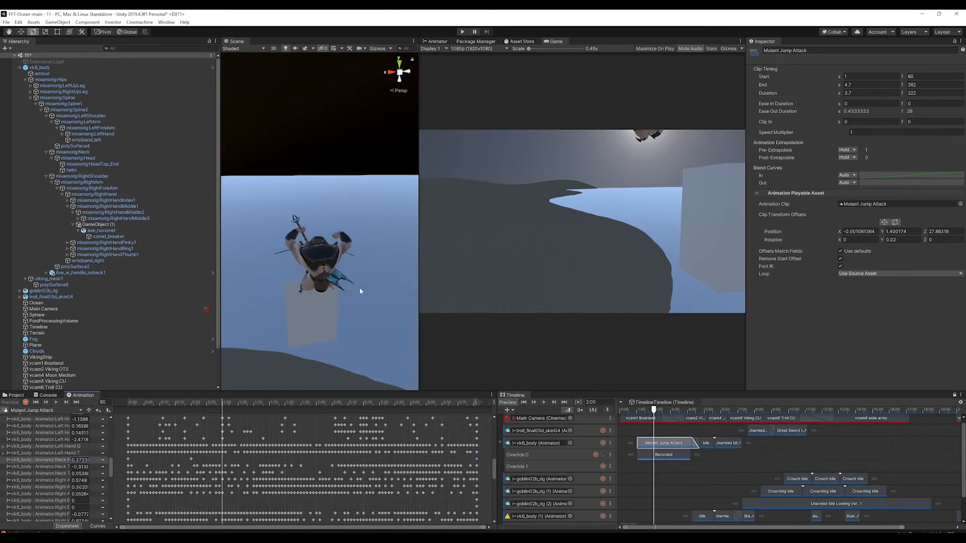
pyautogui.keyDown('alt'); pyautogui.moveTo(359, 288); pyautogui.dragTo(273, 302); pyautogui.keyUp('alt')
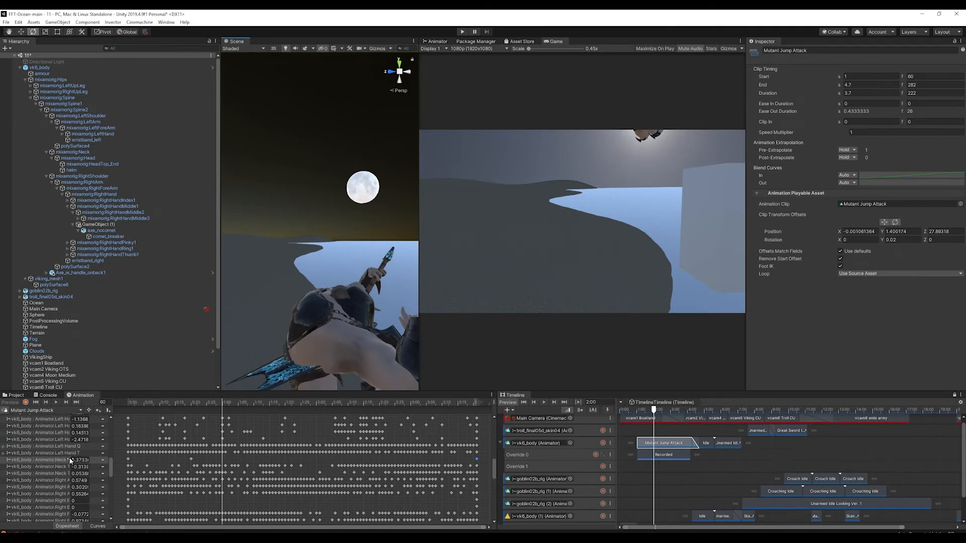
pyautogui.moveTo(68, 459); pyautogui.dragTo(82, 461)
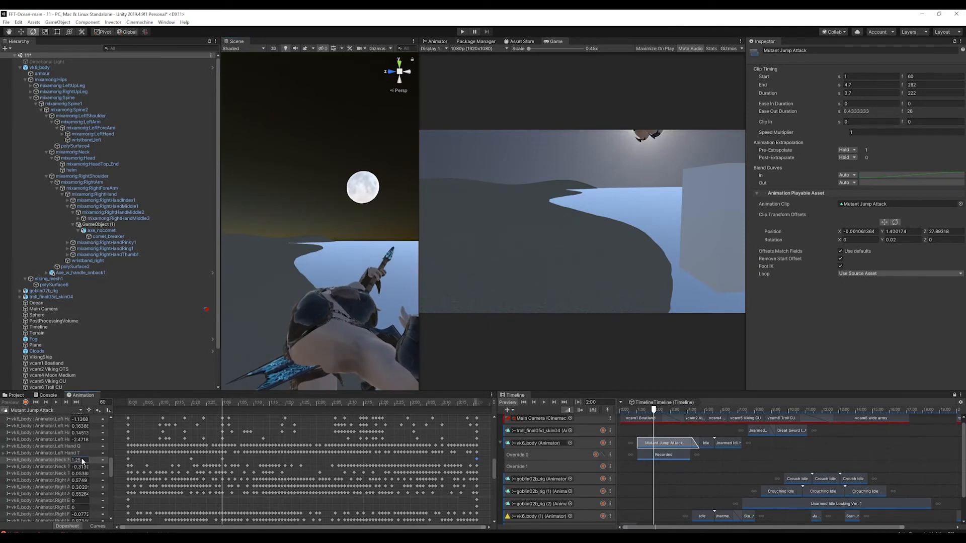
pyautogui.press('alt')
pyautogui.keyDown('alt'); pyautogui.moveTo(407, 332); pyautogui.dragTo(324, 295); pyautogui.keyUp('alt')
# Key the Neck Nod Down-Up value at 1.16 on frame 90, checking the head from the front and side
pyautogui.moveTo(223, 399); pyautogui.dragTo(270, 403)
pyautogui.keyDown('alt'); pyautogui.moveTo(276, 322); pyautogui.dragTo(356, 340); pyautogui.keyUp('alt')
pyautogui.scroll(-3, 303, 341)
pyautogui.moveTo(356, 340); pyautogui.dragTo(360, 305, button='middle')
pyautogui.scroll(4, 361, 305)
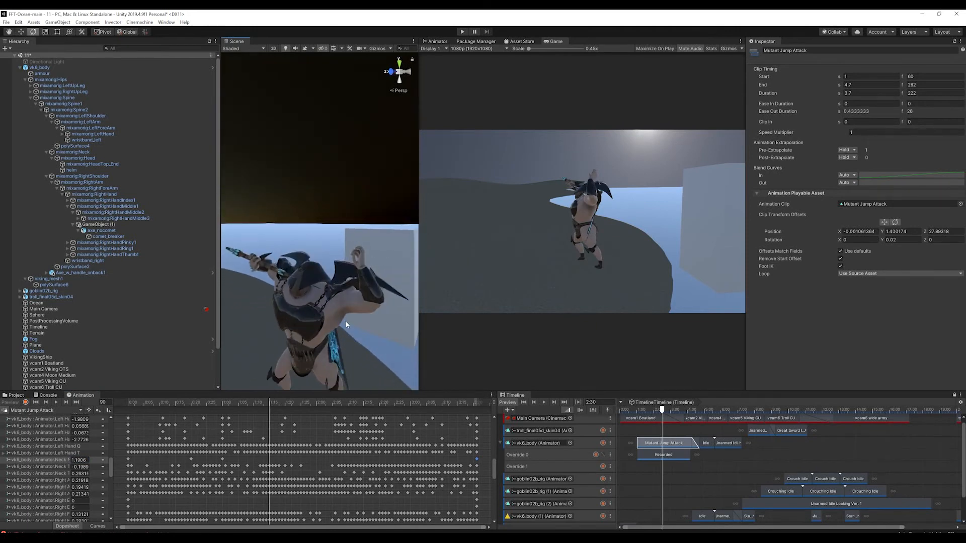
pyautogui.keyDown('alt'); pyautogui.moveTo(360, 305); pyautogui.dragTo(370, 339); pyautogui.keyUp('alt')
pyautogui.scroll(3, 371, 339)
pyautogui.moveTo(371, 339); pyautogui.dragTo(328, 296, button='middle')
pyautogui.scroll(3, 328, 296)
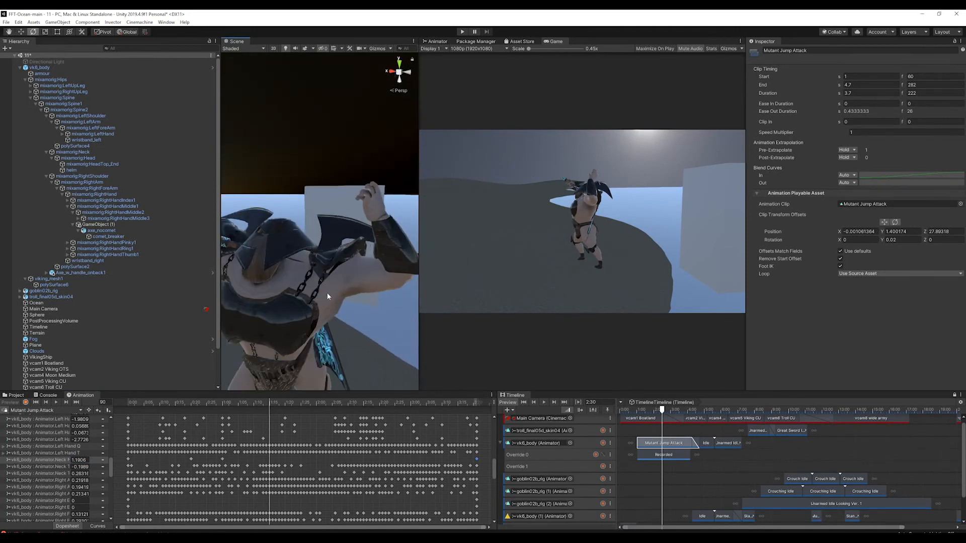
pyautogui.keyDown('alt'); pyautogui.moveTo(327, 296); pyautogui.dragTo(313, 292); pyautogui.keyUp('alt')
pyautogui.moveTo(312, 291); pyautogui.dragTo(296, 323, button='middle')
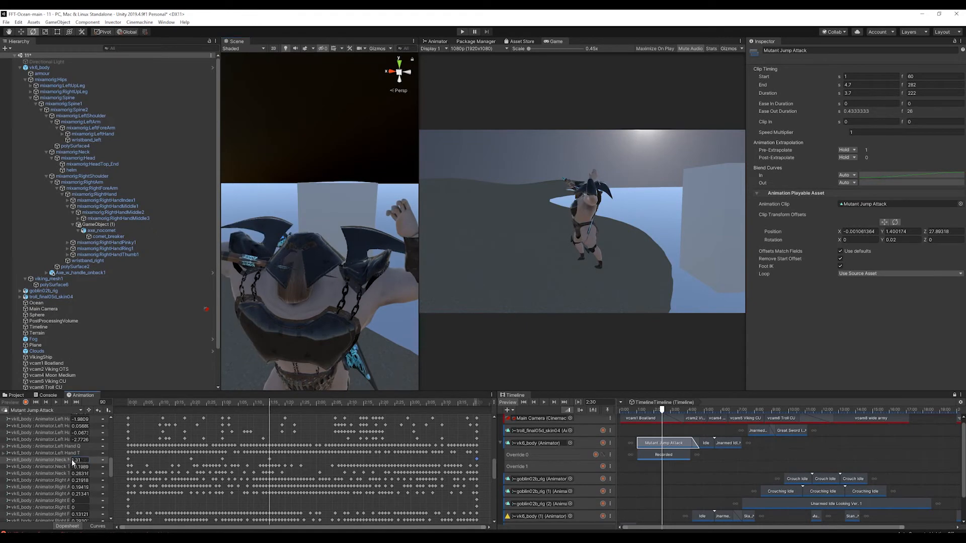
pyautogui.moveTo(71, 460); pyautogui.dragTo(70, 459)
pyautogui.keyDown('alt'); pyautogui.moveTo(257, 292); pyautogui.dragTo(302, 238); pyautogui.keyUp('alt')
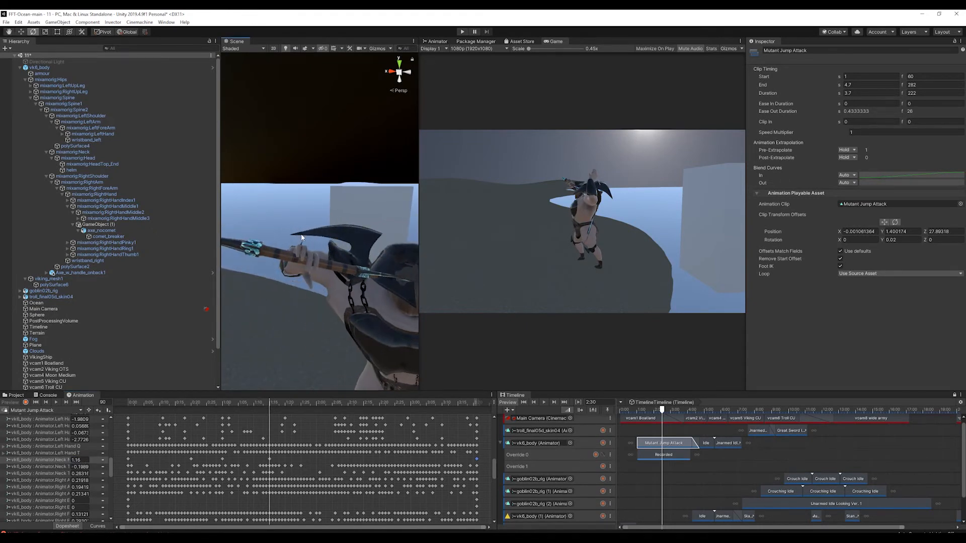
pyautogui.keyDown('alt'); pyautogui.moveTo(347, 292); pyautogui.dragTo(309, 298); pyautogui.keyUp('alt')
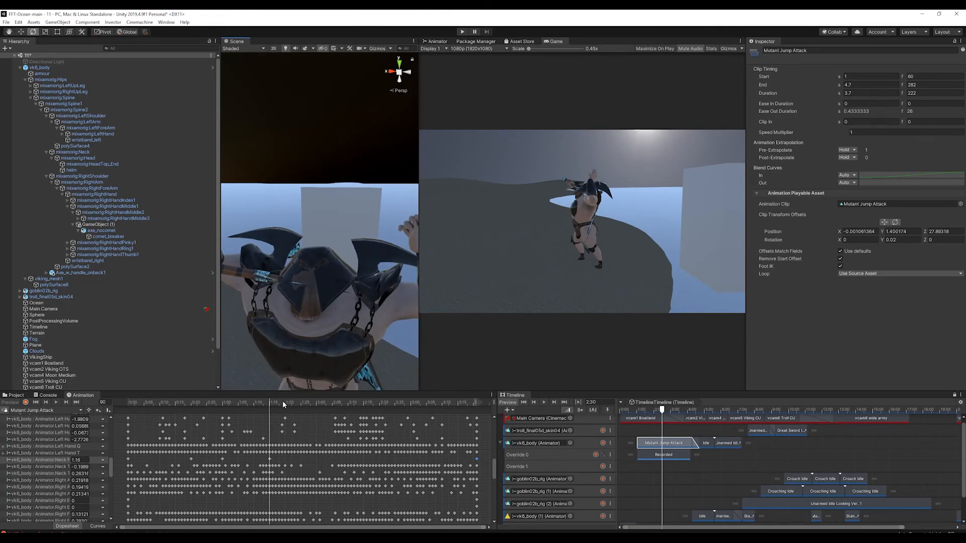
# Key the Neck Nod Down-Up value at about 1.44 on frame 150 and scrub the jump to check the head
pyautogui.moveTo(282, 403); pyautogui.dragTo(341, 406)
pyautogui.scroll(-3, 310, 293)
pyautogui.keyDown('alt'); pyautogui.moveTo(310, 294); pyautogui.dragTo(311, 204); pyautogui.keyUp('alt')
pyautogui.moveTo(341, 403); pyautogui.dragTo(364, 412)
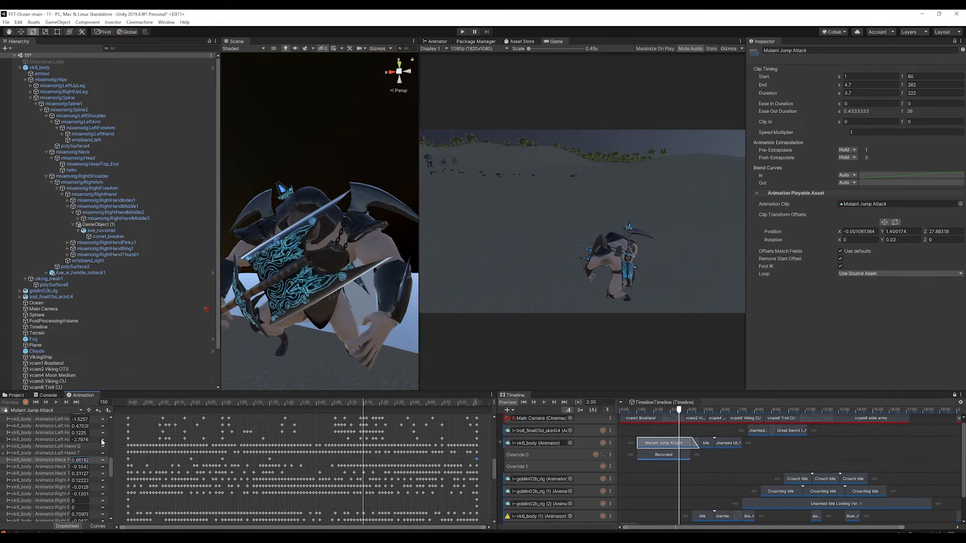
pyautogui.moveTo(68, 462); pyautogui.dragTo(77, 462)
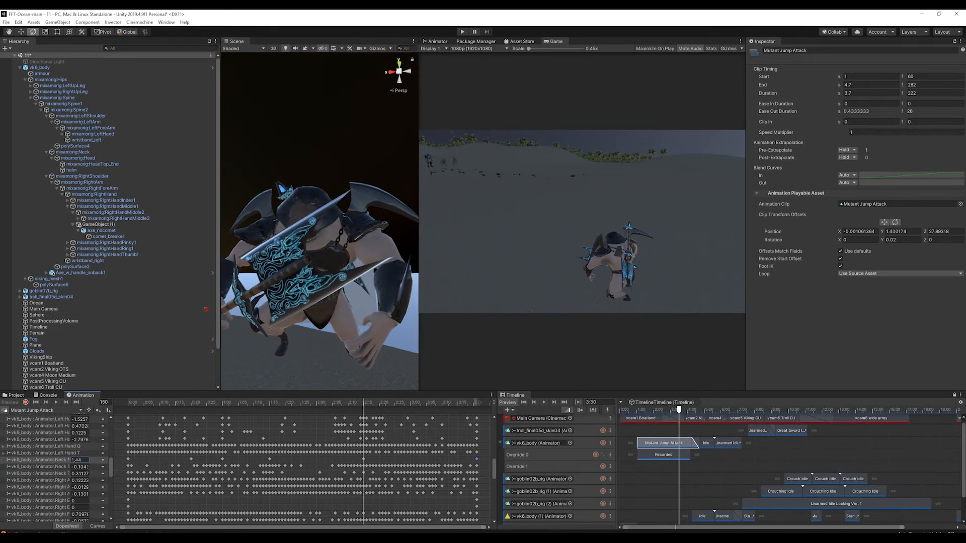
pyautogui.moveTo(363, 398); pyautogui.dragTo(415, 405)
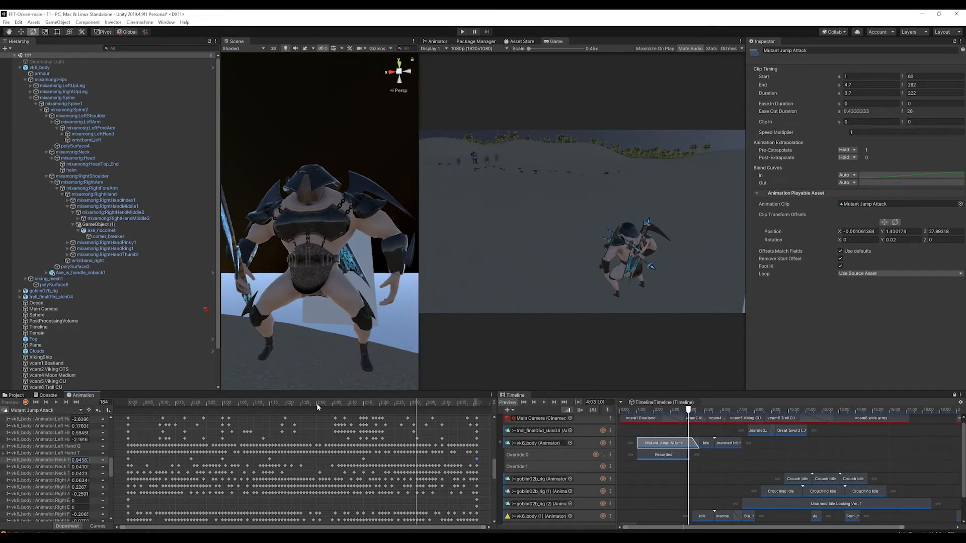
pyautogui.moveTo(317, 405); pyautogui.dragTo(277, 423)
pyautogui.scroll(-2, 593, 479)
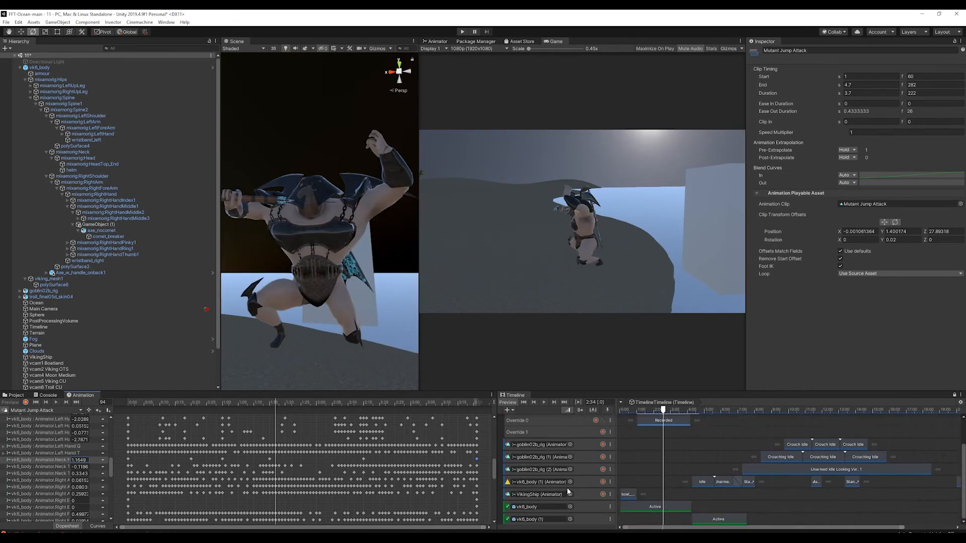
# Add an activation track for the axe_nocomet object below the vk6_body (1) activation track and start its clip at frame 256
pyautogui.click(100, 230)
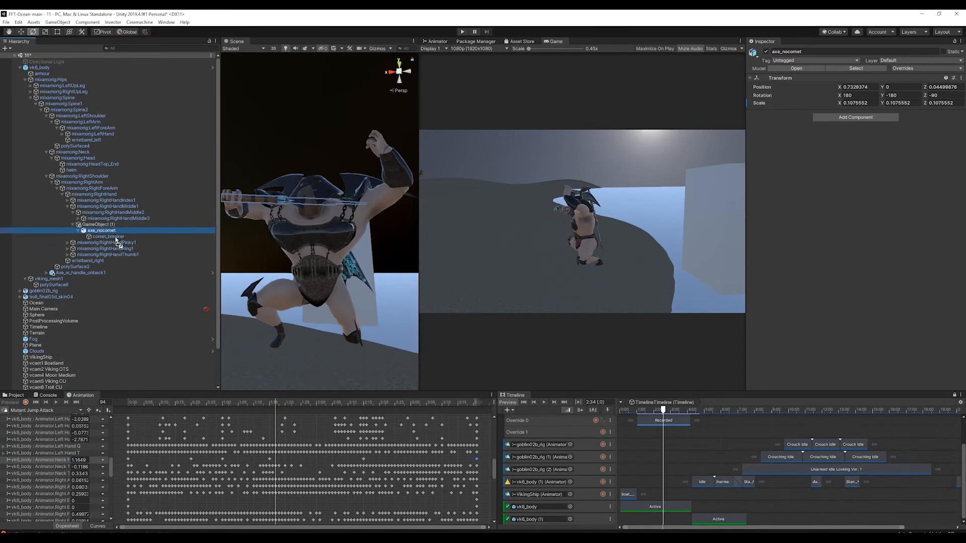
pyautogui.moveTo(116, 241); pyautogui.dragTo(591, 518)
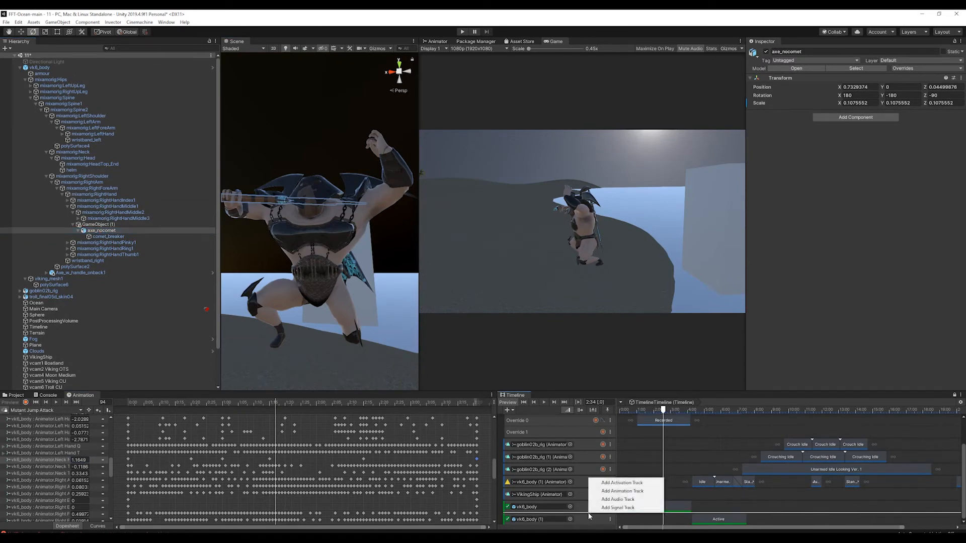
pyautogui.click(637, 483)
pyautogui.scroll(-1, 600, 494)
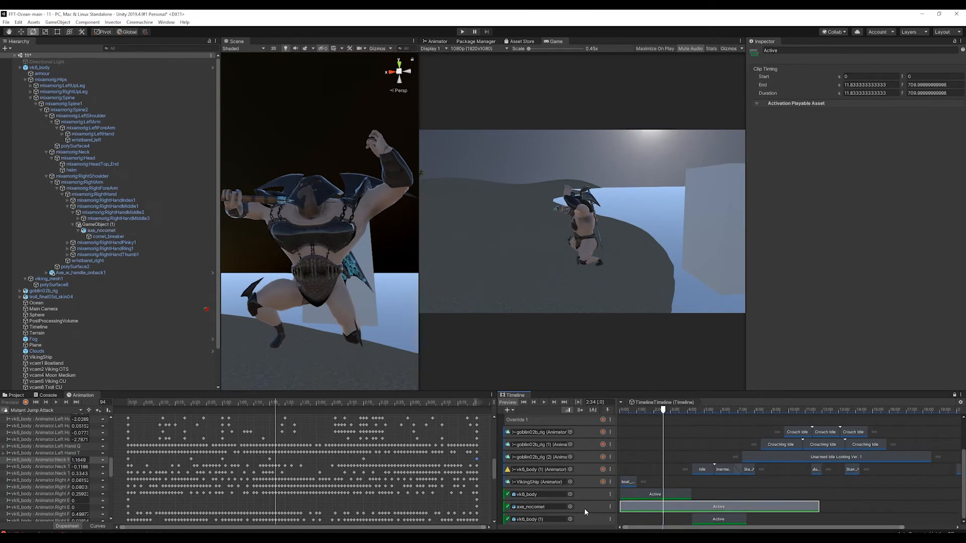
pyautogui.moveTo(595, 509); pyautogui.dragTo(587, 526)
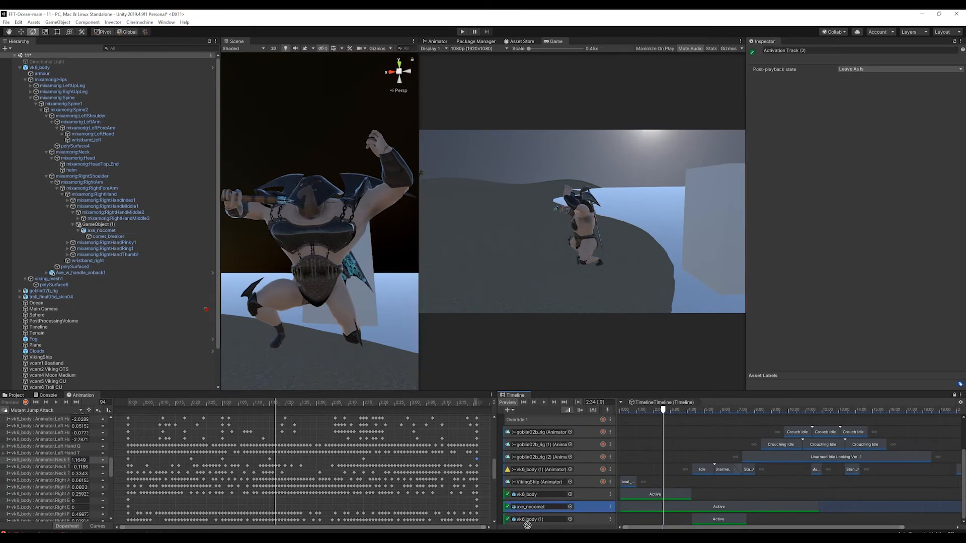
pyautogui.moveTo(502, 526); pyautogui.dragTo(509, 524)
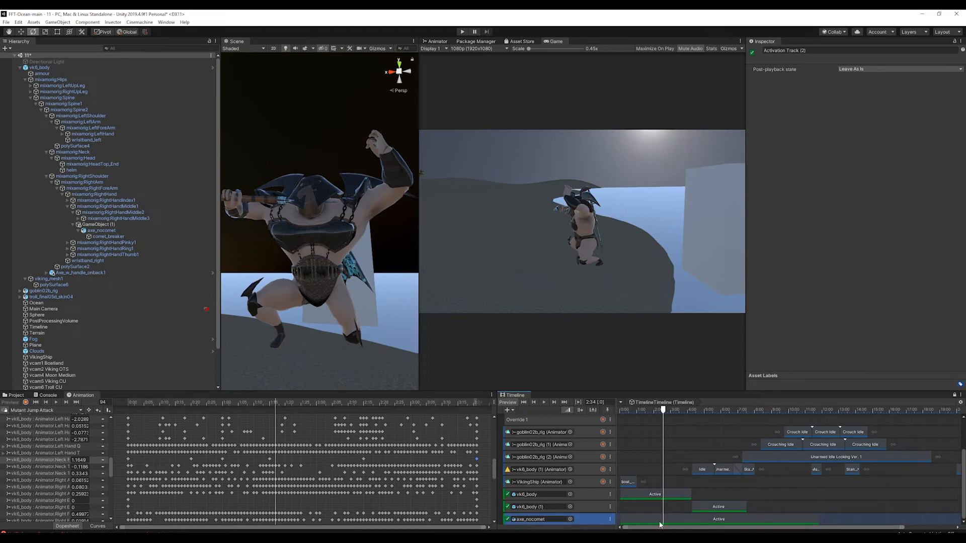
pyautogui.moveTo(635, 517); pyautogui.dragTo(706, 520)
# Match the offsets of the Unarmed Idle Looking Ver. 1 clip on the vk6_body (1) animation track to the previous clip
pyautogui.moveTo(664, 411); pyautogui.dragTo(732, 426)
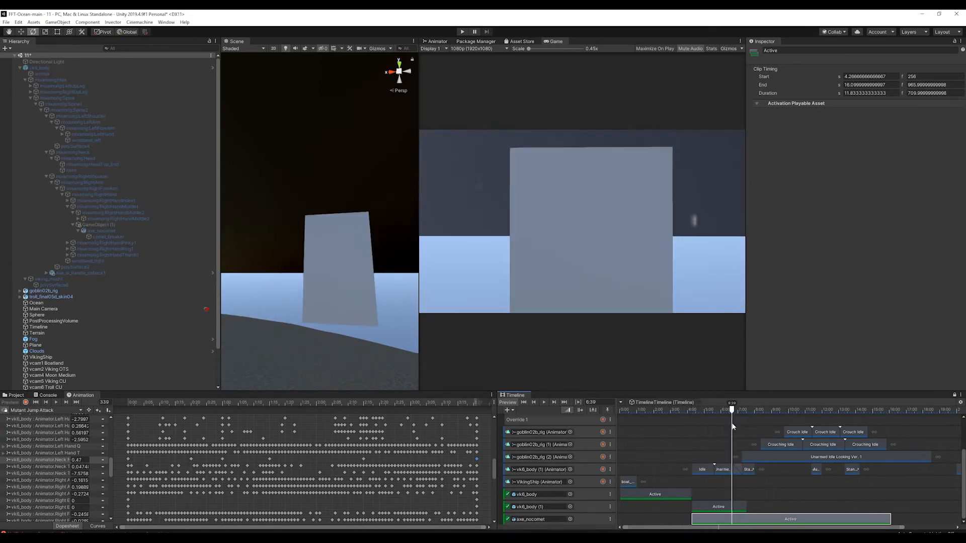
pyautogui.click(722, 470)
pyautogui.rightClick(722, 470)
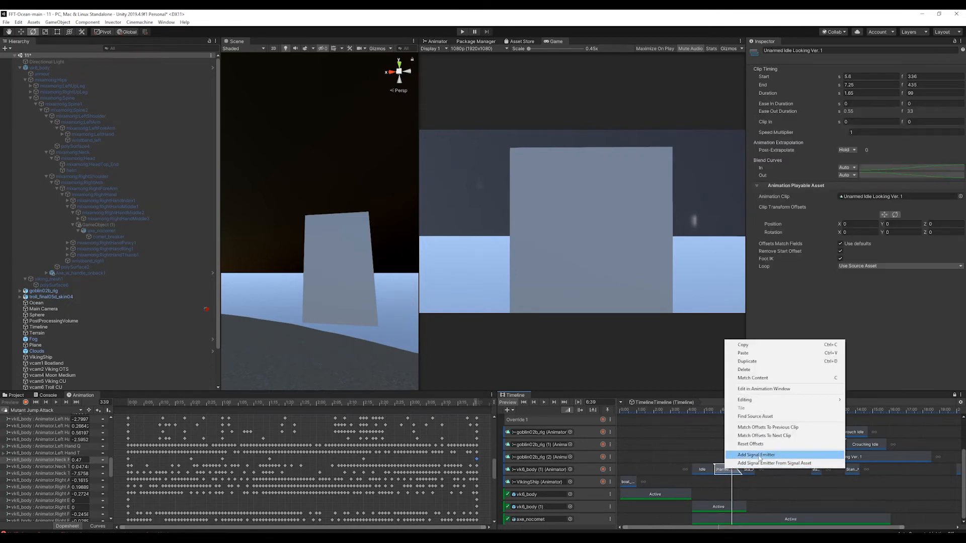
pyautogui.click(768, 435)
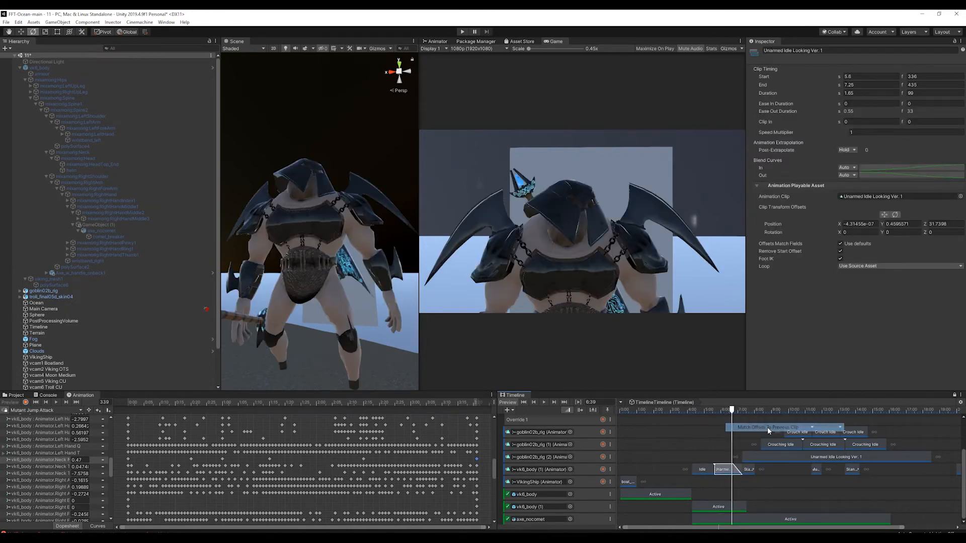
# Match the Standing Torch Inspect Forward clip's offsets to the previous clip and scrub around 6 seconds to check the viking
pyautogui.click(750, 469)
pyautogui.rightClick(749, 471)
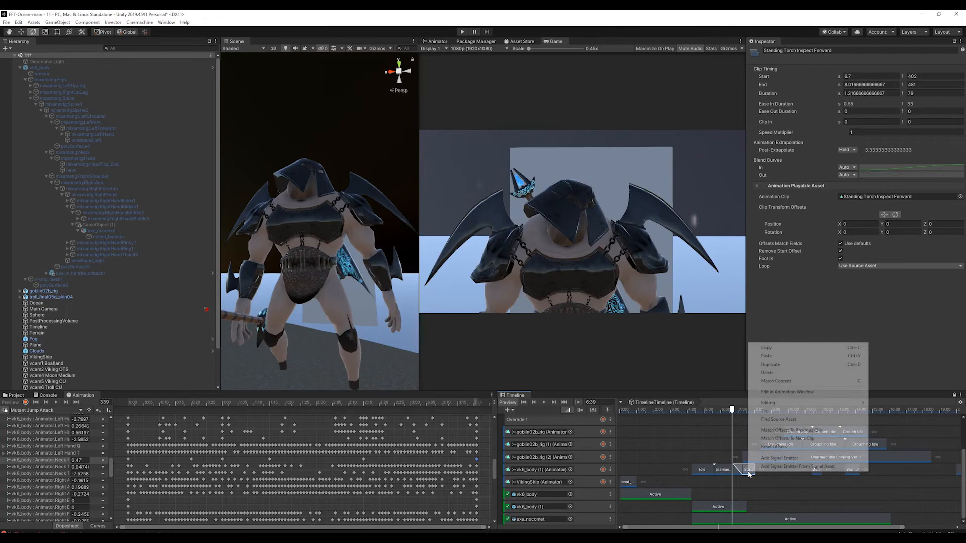
pyautogui.click(784, 431)
pyautogui.click(816, 470)
pyautogui.rightClick(817, 470)
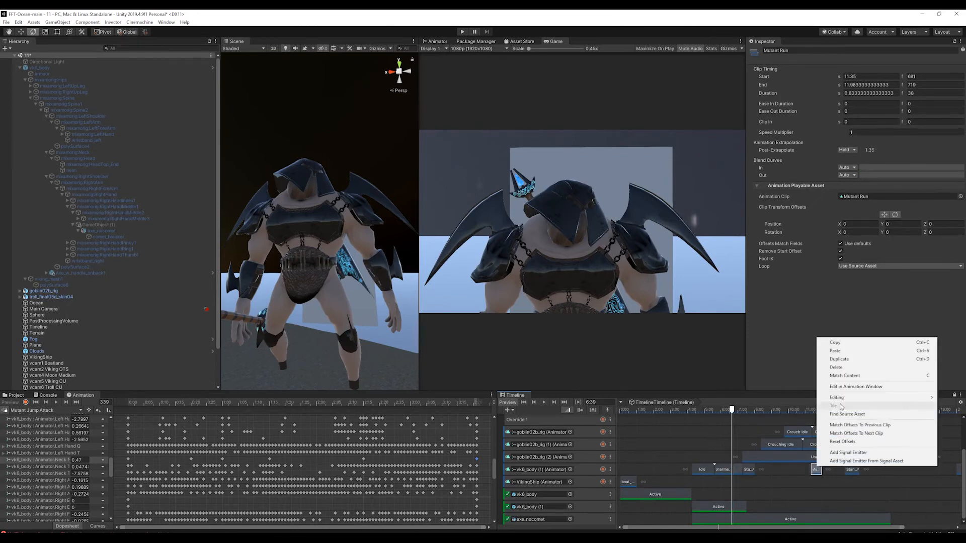
pyautogui.click(730, 411)
pyautogui.moveTo(733, 411)
pyautogui.mouseDown()
pyautogui.moveTo(704, 411)
pyautogui.moveTo(748, 415)
pyautogui.moveTo(711, 418)
pyautogui.moveTo(727, 417)
pyautogui.mouseUp()
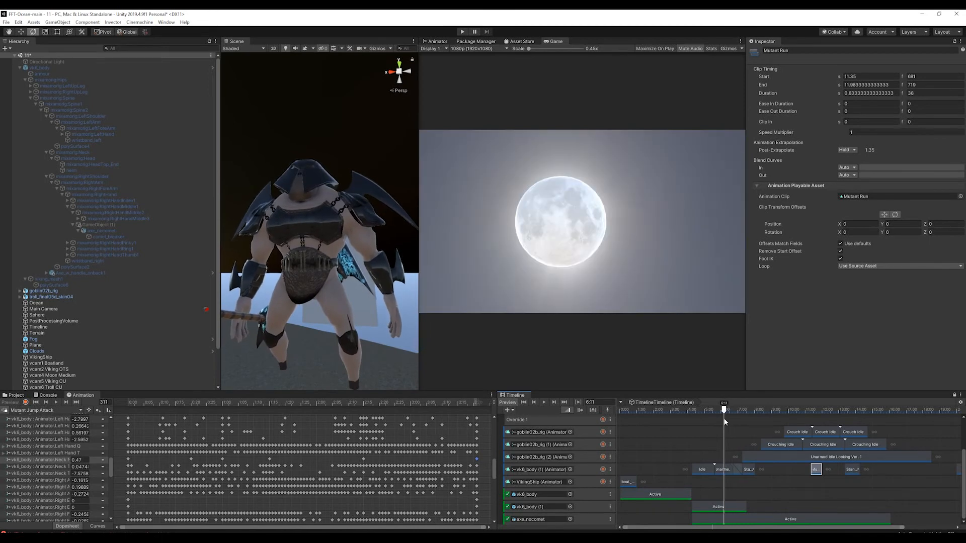
# Replace the Standing Torch Inspect Forward clip on the vk6_body (1) track with the Unarmed Equip Over Shoulder animation
pyautogui.click(750, 473)
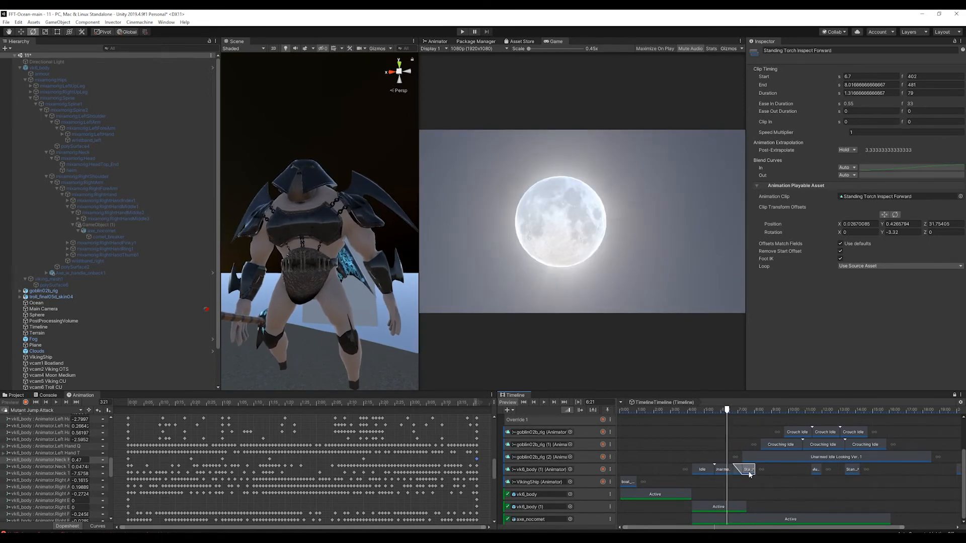
pyautogui.press('Delete')
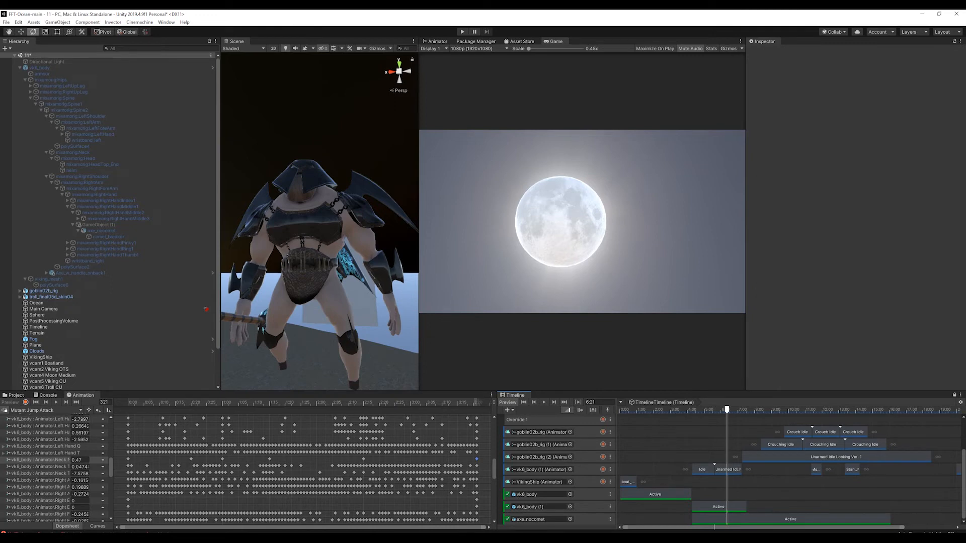
pyautogui.click(750, 475)
pyautogui.rightClick(749, 475)
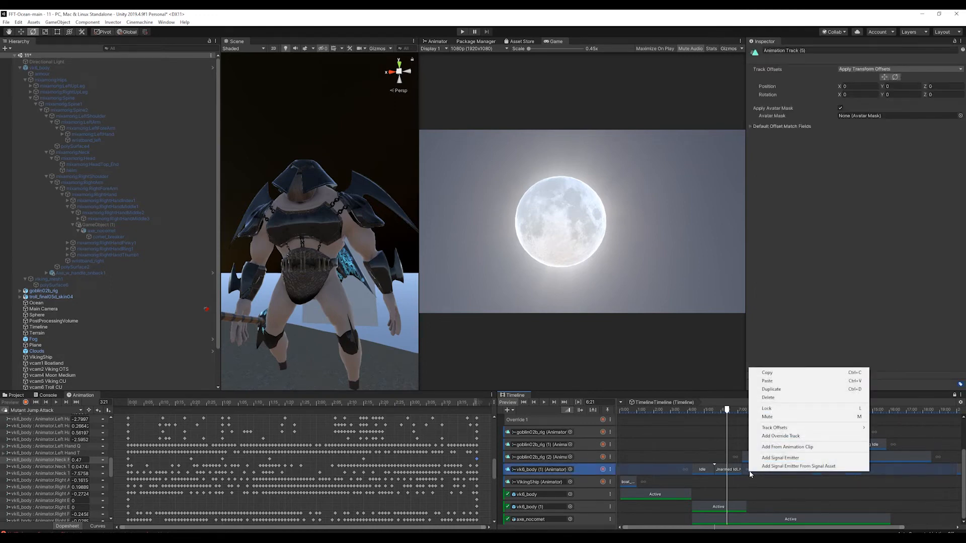
pyautogui.click(787, 447)
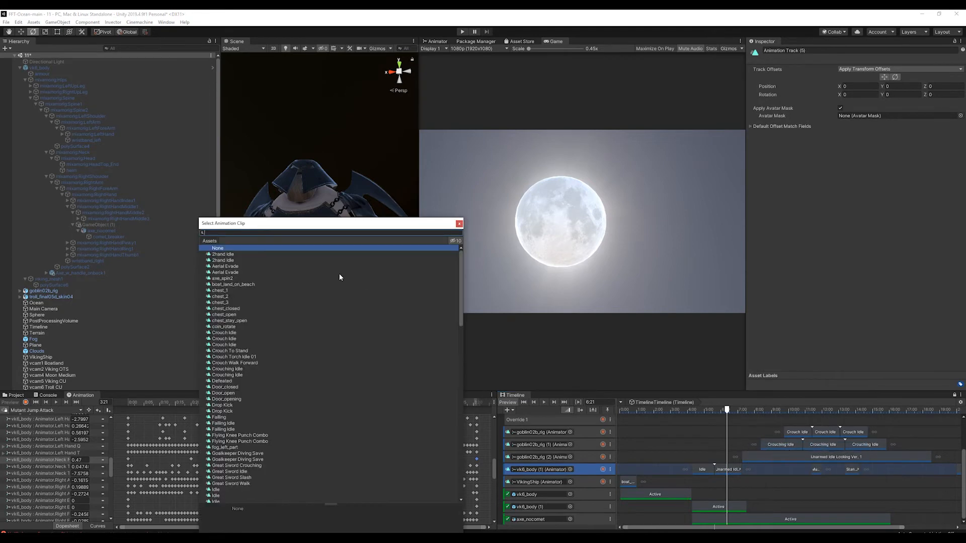
pyautogui.scroll(-3, 249, 401)
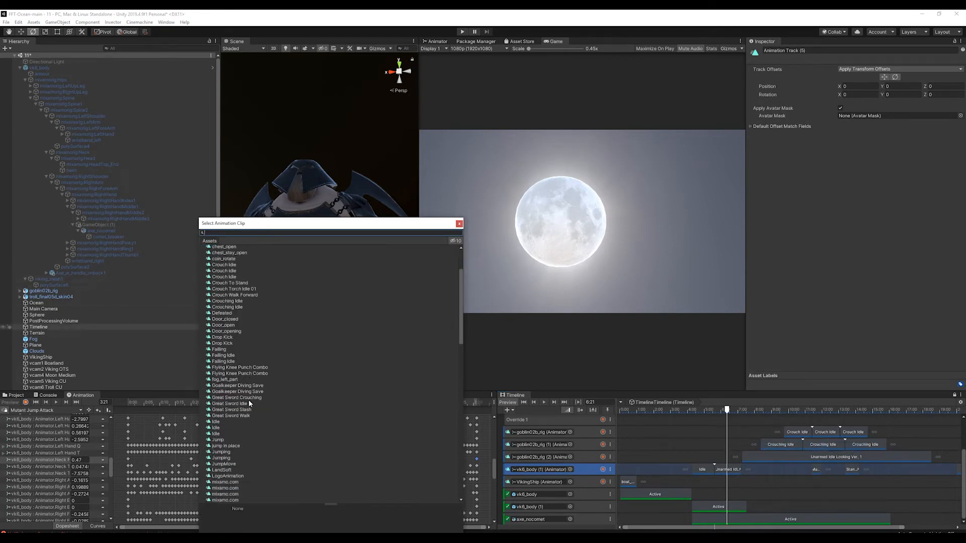
pyautogui.scroll(-15, 248, 401)
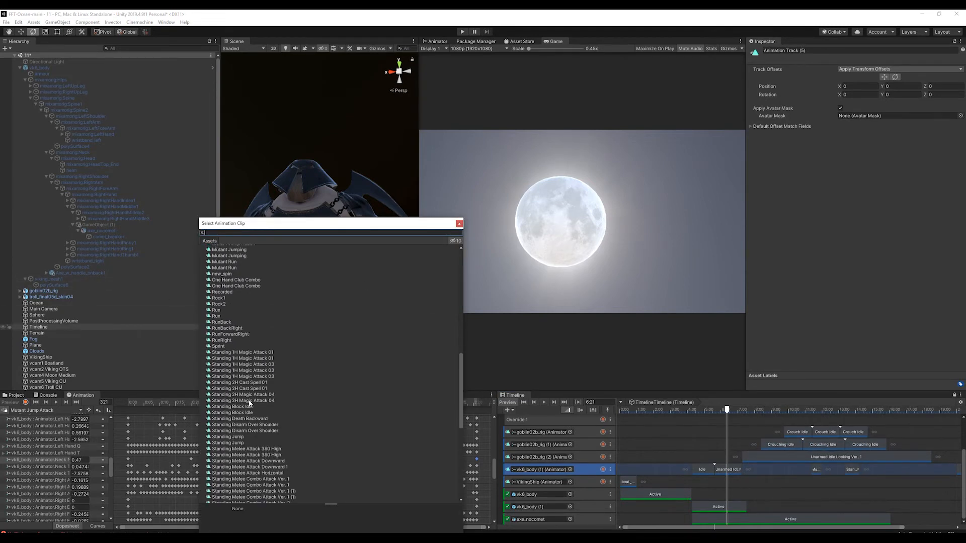
pyautogui.scroll(-14, 260, 410)
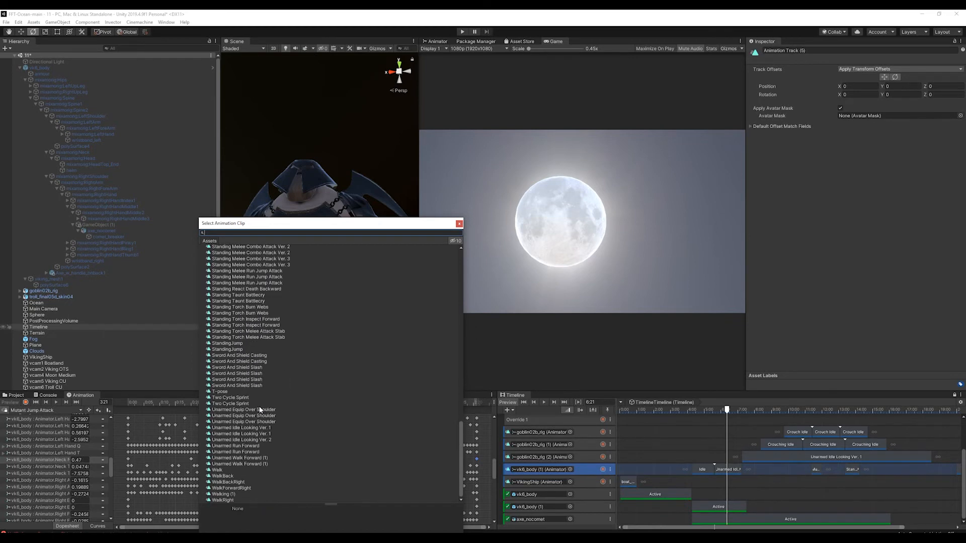
pyautogui.click(246, 410)
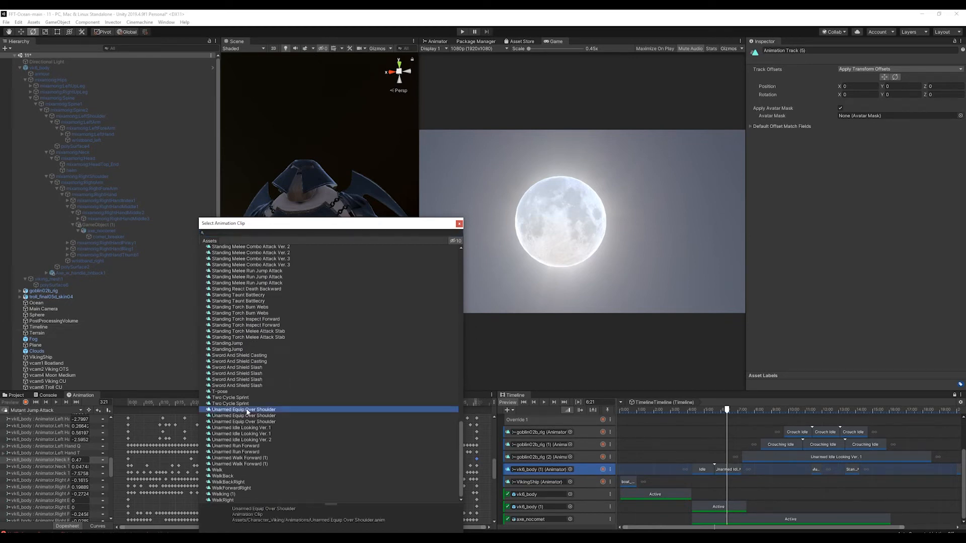
pyautogui.doubleClick(246, 410)
# Blend the Unarmed Equip Over Shoulder clip into the preceding clip, starting at frame 417, and match its offsets to the previous clip
pyautogui.moveTo(748, 474); pyautogui.dragTo(737, 474)
pyautogui.moveTo(727, 410); pyautogui.dragTo(736, 410)
pyautogui.rightClick(753, 473)
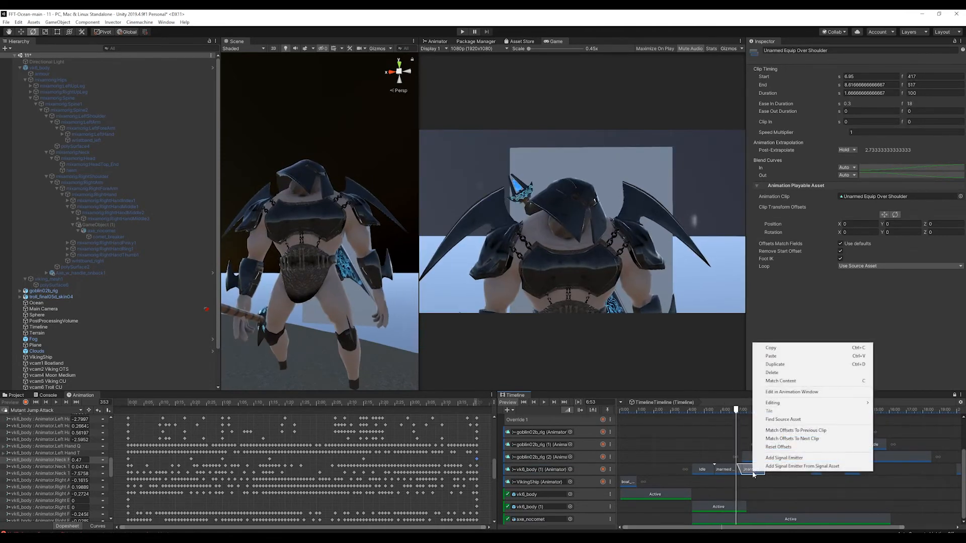
pyautogui.click(794, 431)
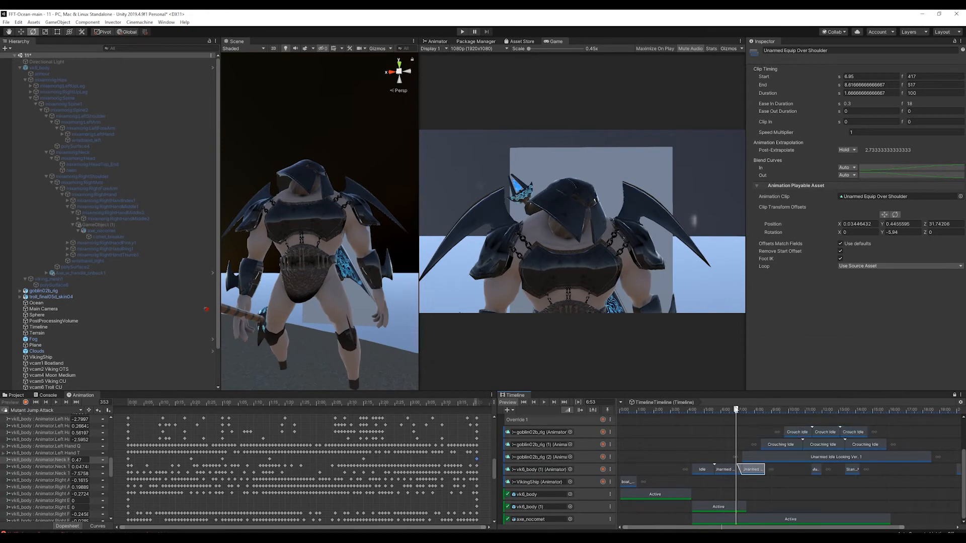
# Scrub to where the viking grabs the axe and trim the axe_nocomet activation clip to start at frame 459
pyautogui.moveTo(736, 410); pyautogui.dragTo(747, 410)
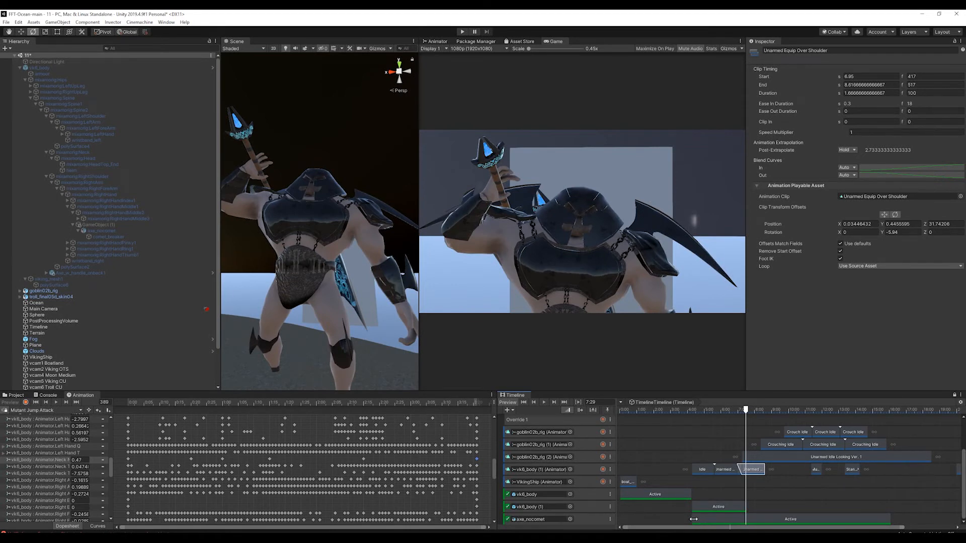
pyautogui.moveTo(693, 520); pyautogui.dragTo(746, 518)
pyautogui.moveTo(746, 410); pyautogui.dragTo(749, 410)
pyautogui.moveTo(746, 519); pyautogui.dragTo(749, 518)
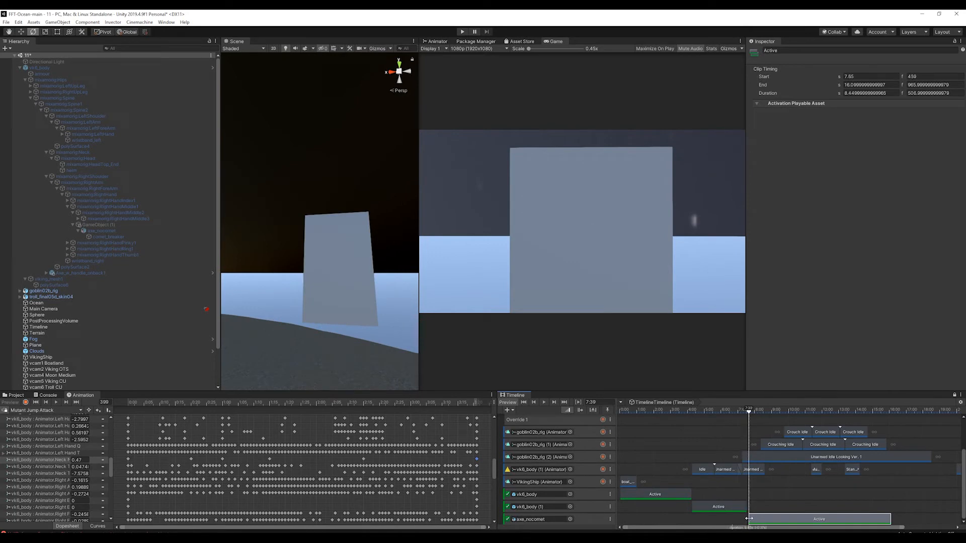
# Reapply the previous-clip offset match to the Unarmed Equip Over Shoulder clip
pyautogui.click(759, 471)
pyautogui.rightClick(760, 472)
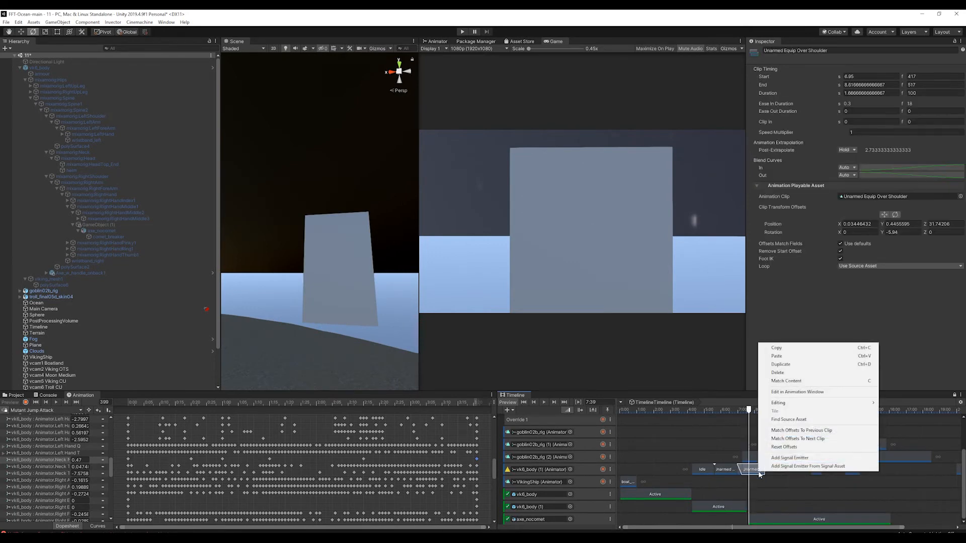
pyautogui.click(807, 432)
# Delete the Mutant Run clip and the short clip following it from the vk6_body (1) animation track
pyautogui.click(817, 471)
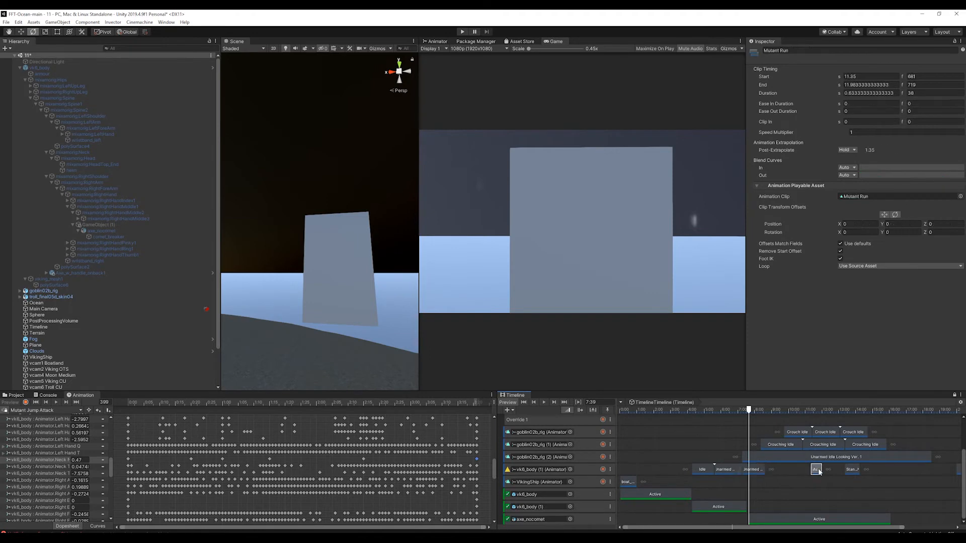
pyautogui.press('Delete')
pyautogui.click(852, 469)
pyautogui.press('Delete')
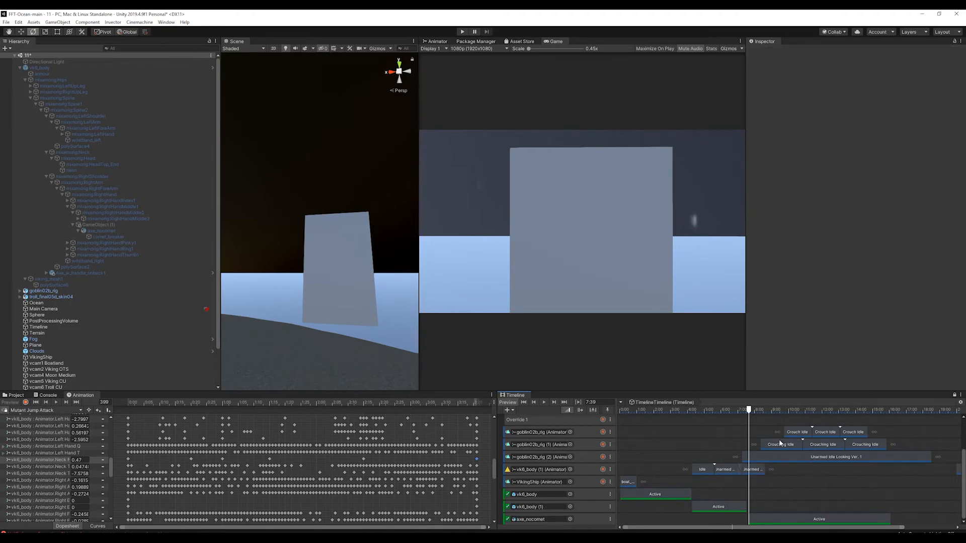
# Extend the vk6_body (1) activation clip to end at frame 1153 and trim the axe_nocomet activation clip to start at frame 472
pyautogui.moveTo(744, 501); pyautogui.dragTo(942, 504)
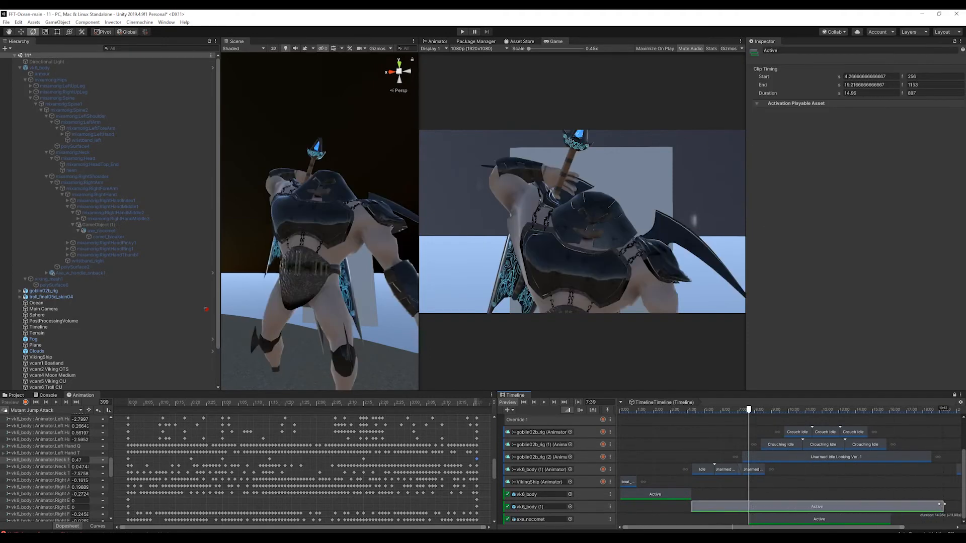
pyautogui.moveTo(749, 412)
pyautogui.mouseDown()
pyautogui.moveTo(740, 411)
pyautogui.moveTo(753, 414)
pyautogui.mouseUp()
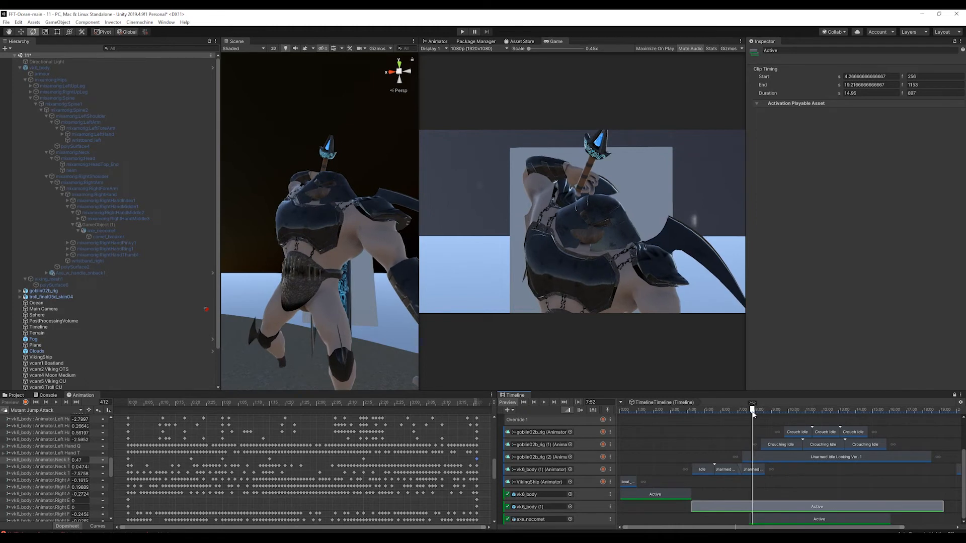
pyautogui.moveTo(748, 517); pyautogui.dragTo(753, 520)
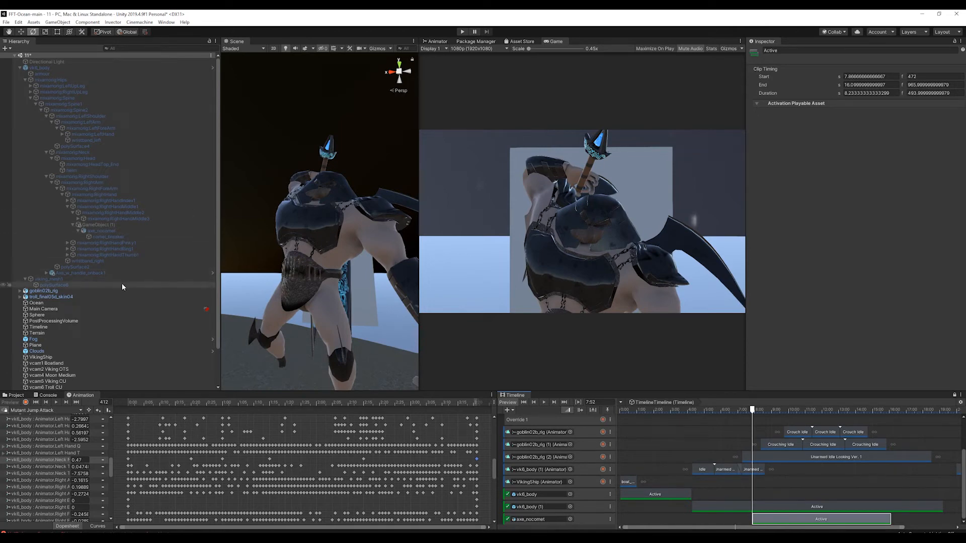
# Find the axe_nocomet held in the right hand of vk6_body (1) and rename it axe_nocomet_in_hand
pyautogui.scroll(-3, 123, 298)
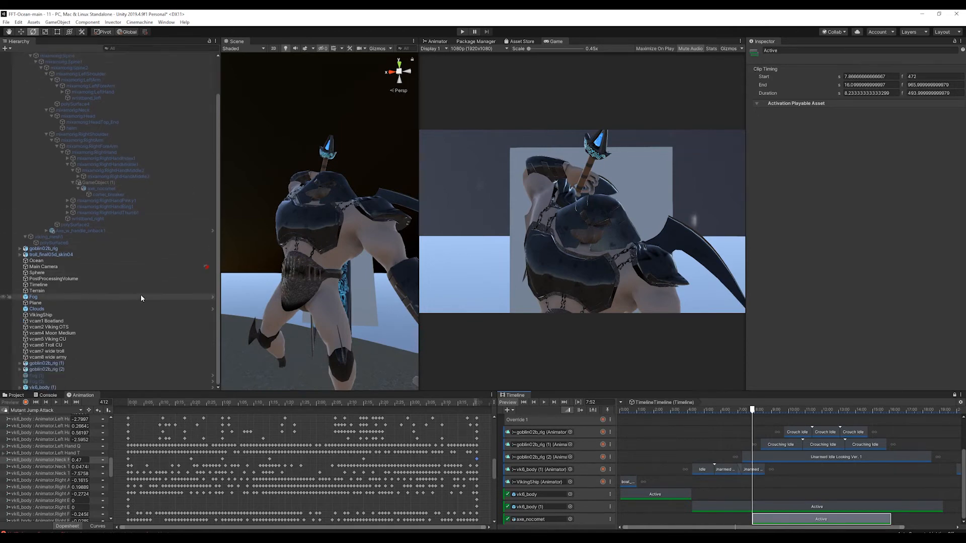
pyautogui.click(20, 388)
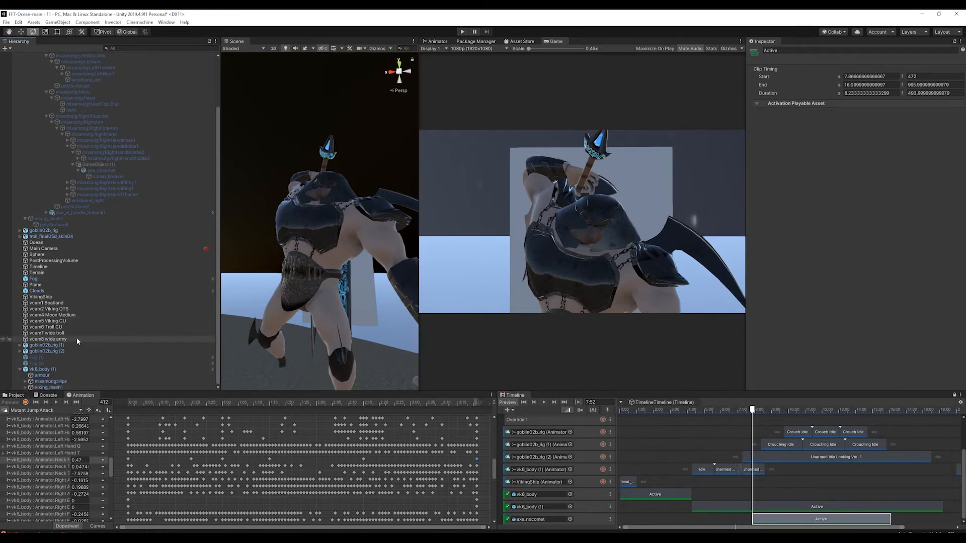
pyautogui.click(24, 382)
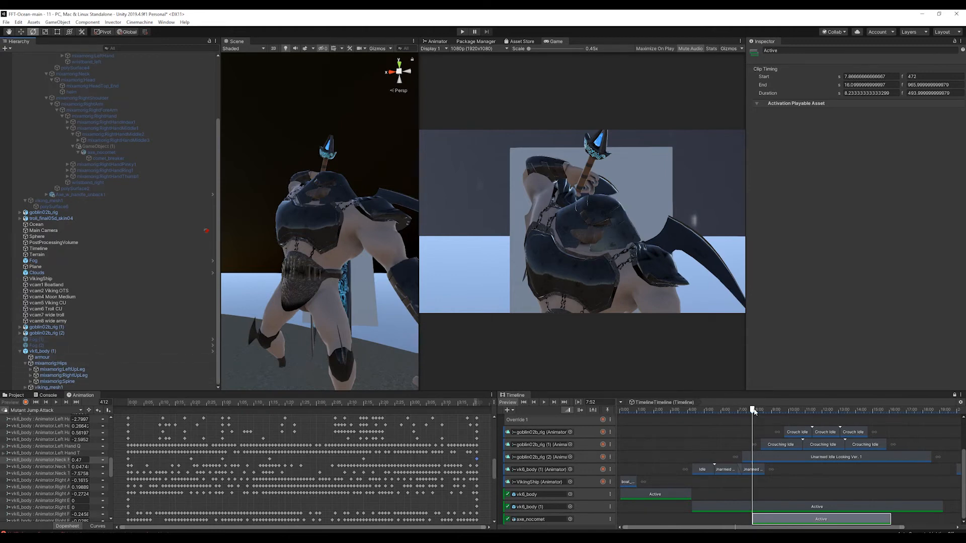
pyautogui.moveTo(753, 410)
pyautogui.mouseDown()
pyautogui.moveTo(674, 415)
pyautogui.moveTo(748, 415)
pyautogui.mouseUp()
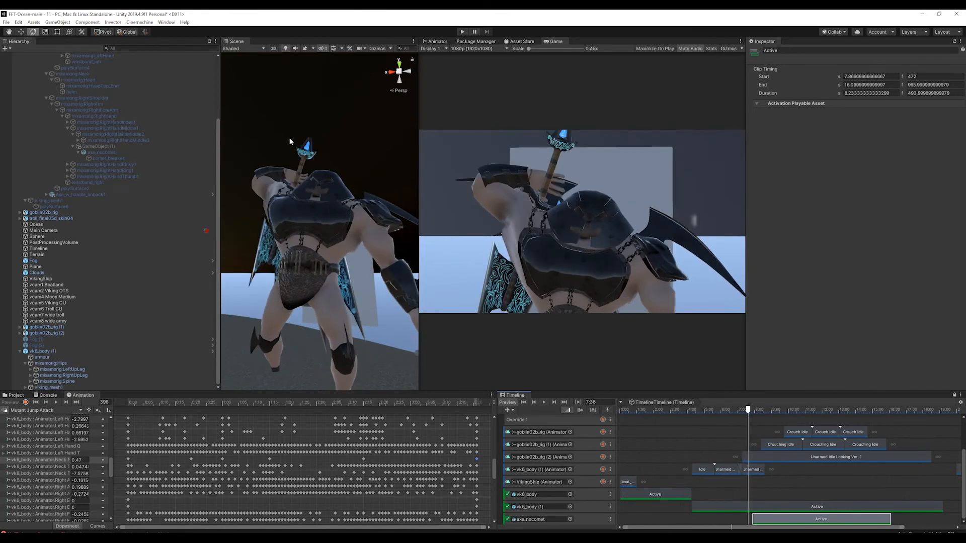
pyautogui.click(305, 153)
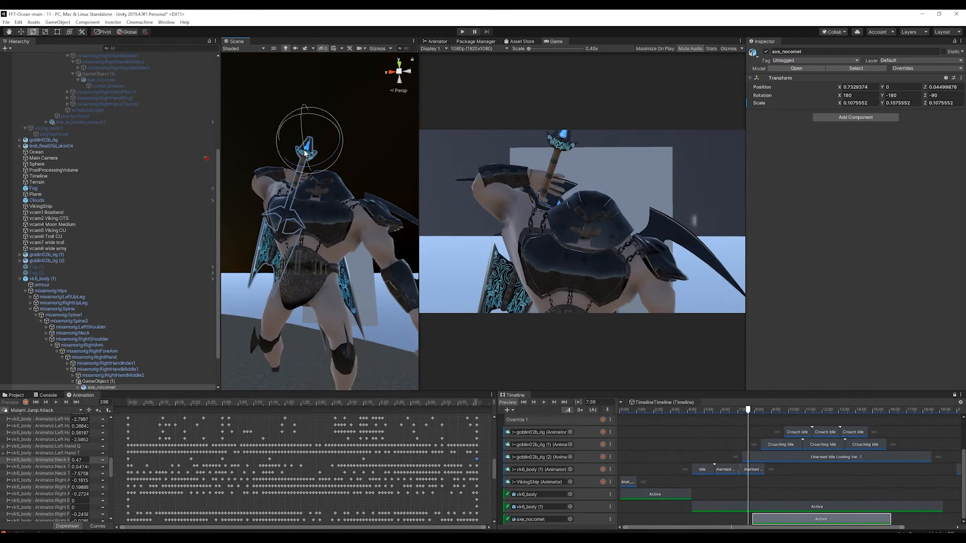
pyautogui.click(526, 523)
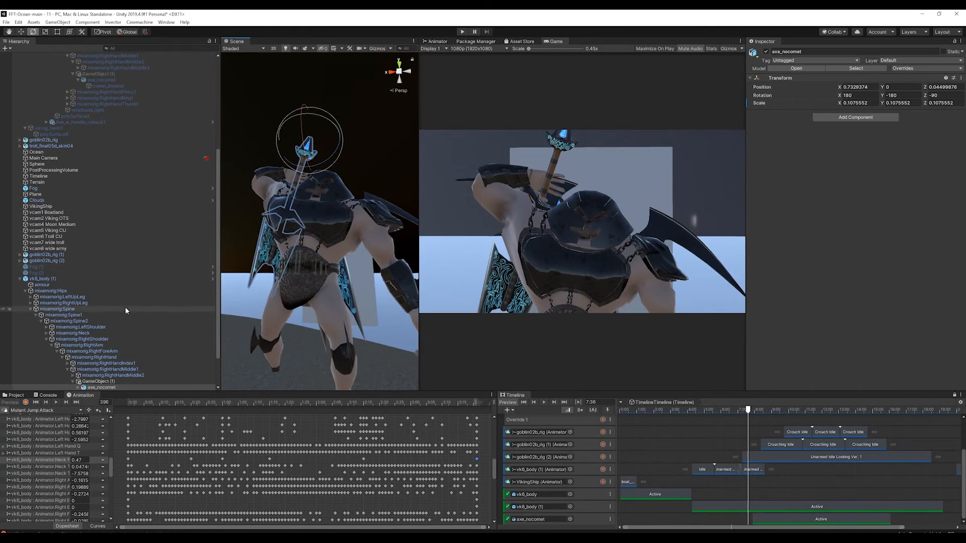
pyautogui.scroll(-3, 125, 306)
pyautogui.click(106, 346)
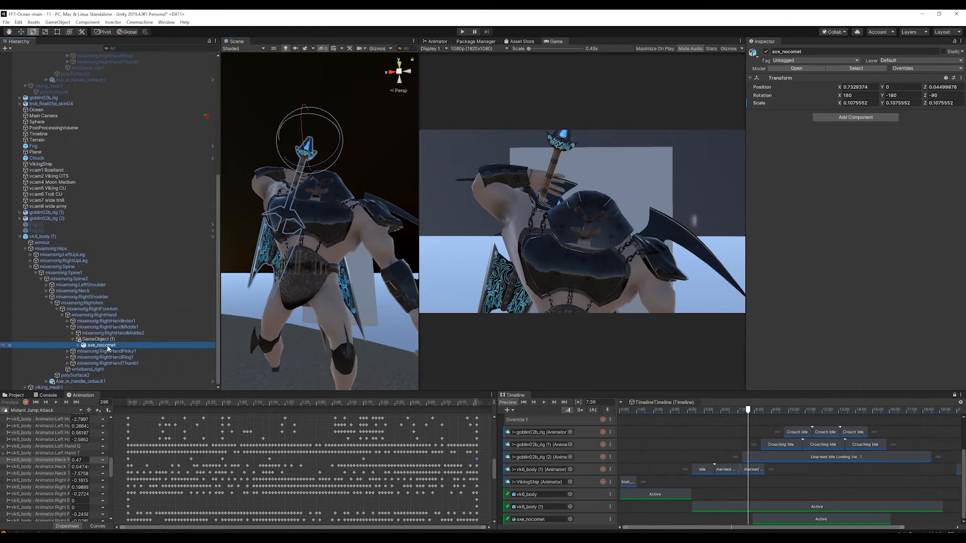
pyautogui.click(107, 346)
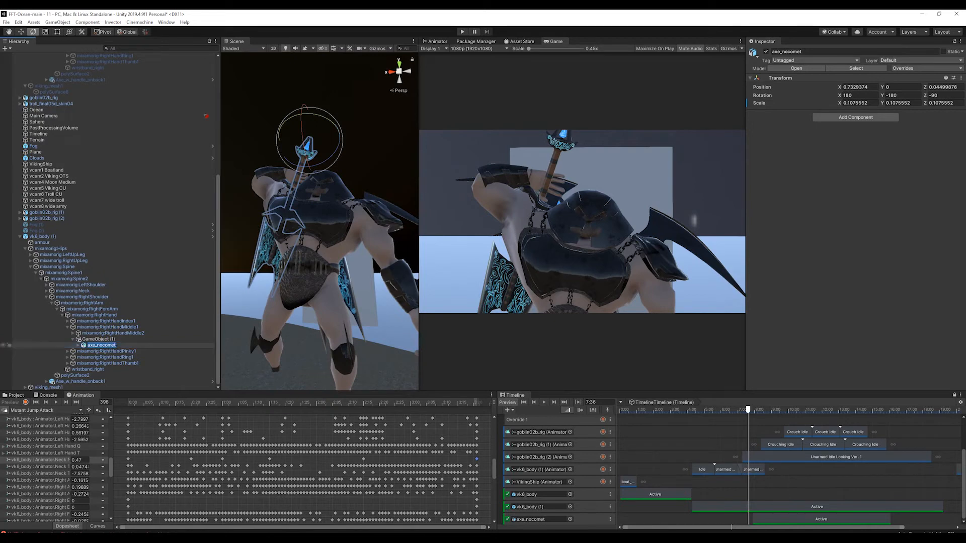
pyautogui.click(118, 345)
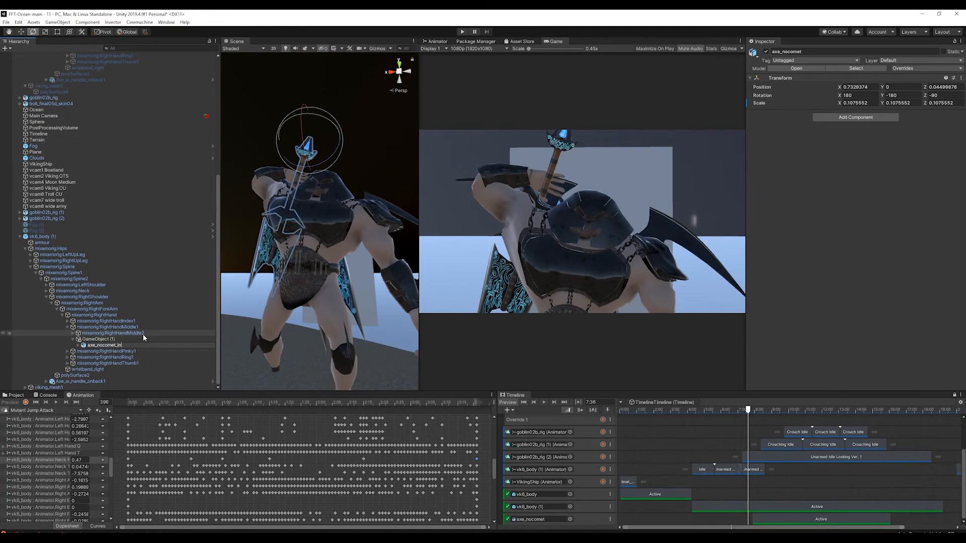
pyautogui.write('_in_hand')
pyautogui.press('Return')
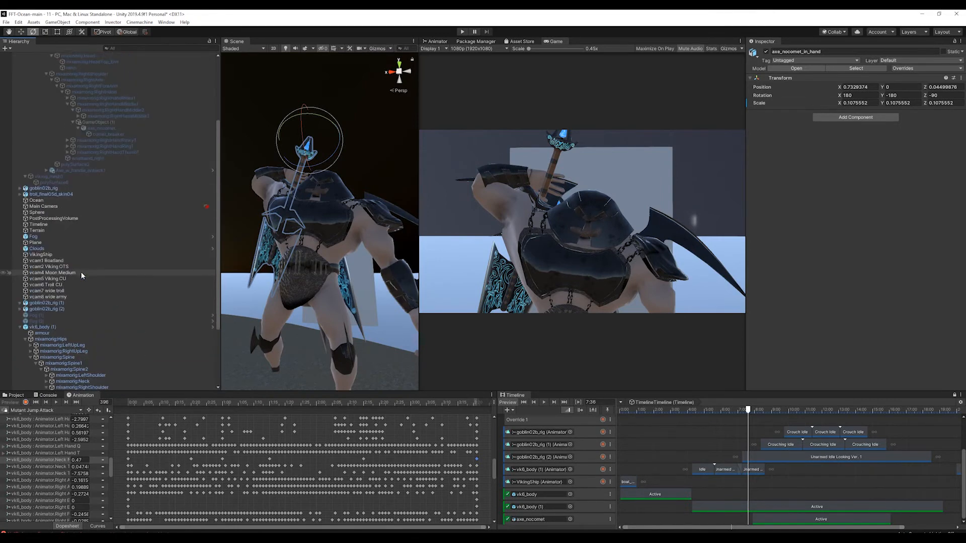
# Inspect the back-mounted axe on vk6_body (1) around the grab frame and delete Axe_w_handle_onback1
pyautogui.scroll(8, 80, 272)
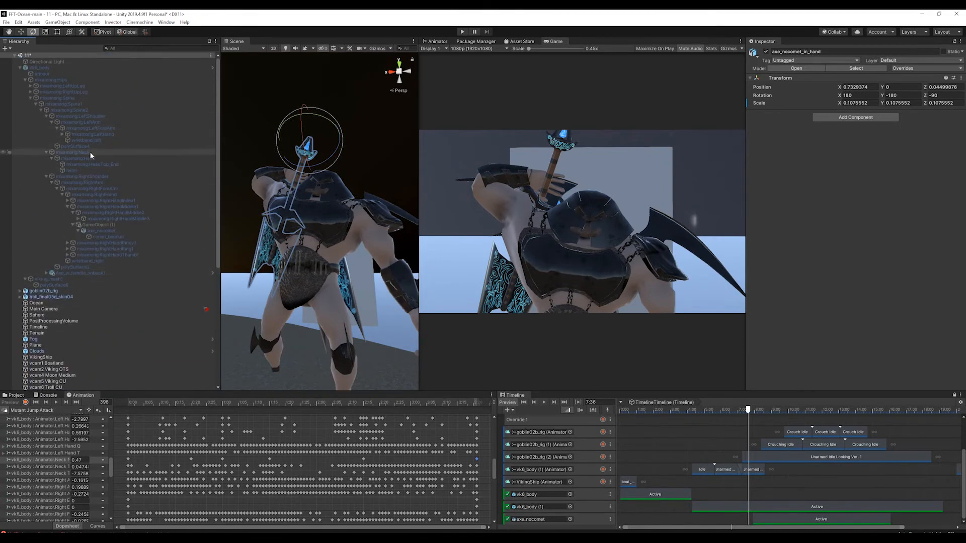
pyautogui.click(69, 110)
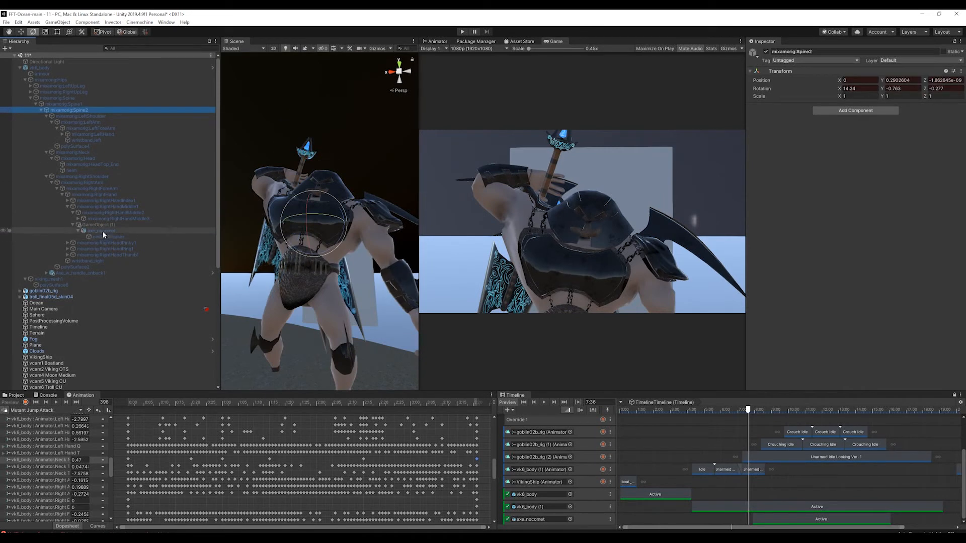
pyautogui.scroll(-3, 86, 270)
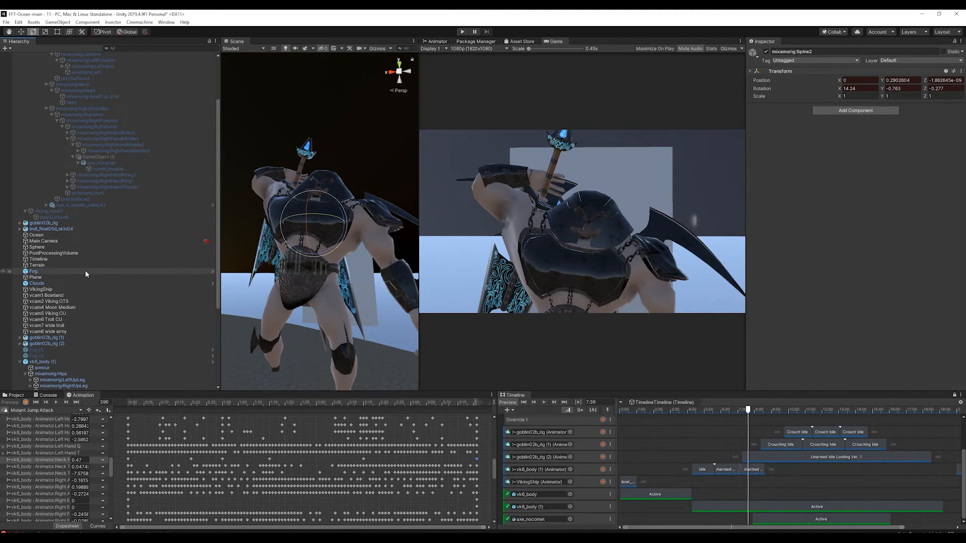
pyautogui.scroll(-5, 86, 272)
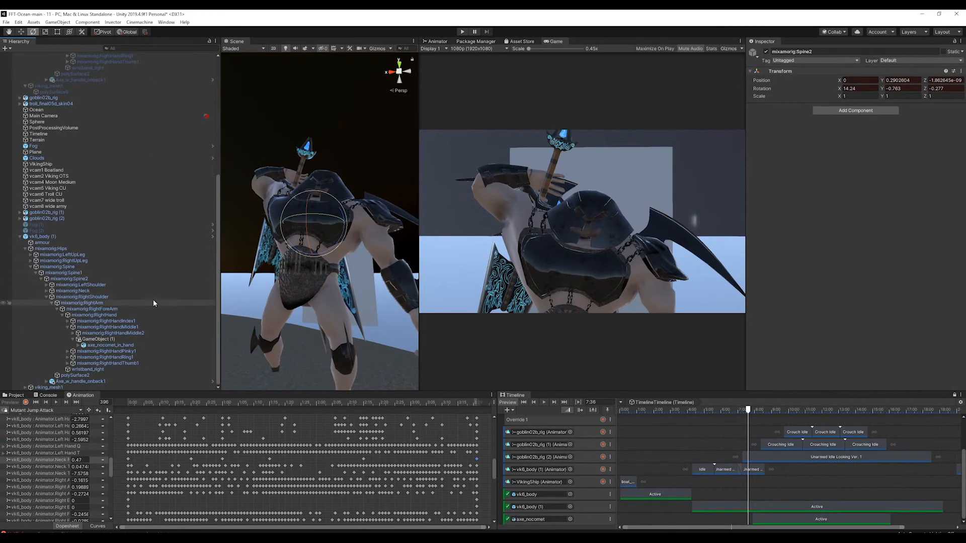
pyautogui.click(90, 386)
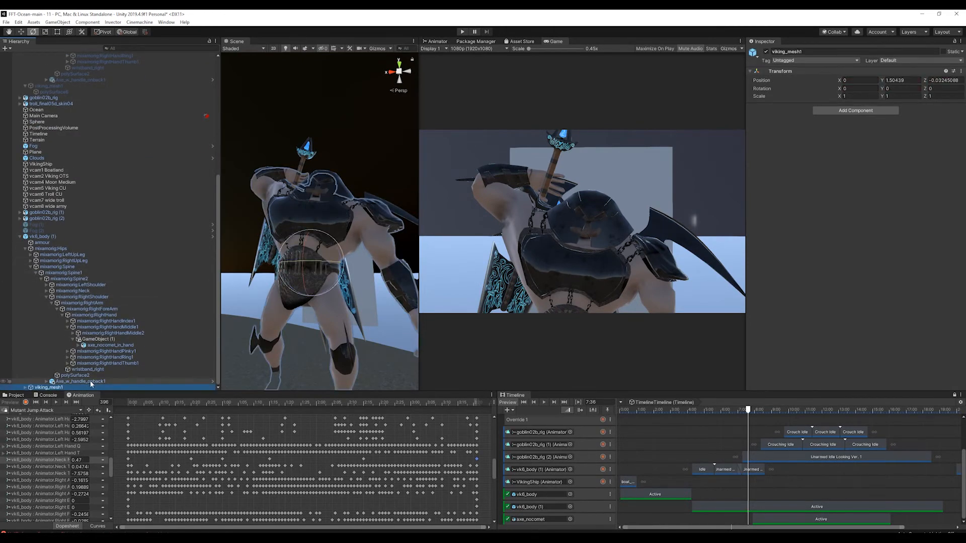
pyautogui.click(91, 382)
pyautogui.keyDown('alt'); pyautogui.moveTo(321, 248); pyautogui.dragTo(352, 239); pyautogui.keyUp('alt')
pyautogui.keyDown('alt'); pyautogui.moveTo(349, 265); pyautogui.dragTo(388, 384); pyautogui.keyUp('alt')
pyautogui.keyDown('alt'); pyautogui.moveTo(367, 333); pyautogui.dragTo(196, 248); pyautogui.keyUp('alt')
pyautogui.keyDown('alt'); pyautogui.moveTo(266, 254); pyautogui.dragTo(544, 250); pyautogui.keyUp('alt')
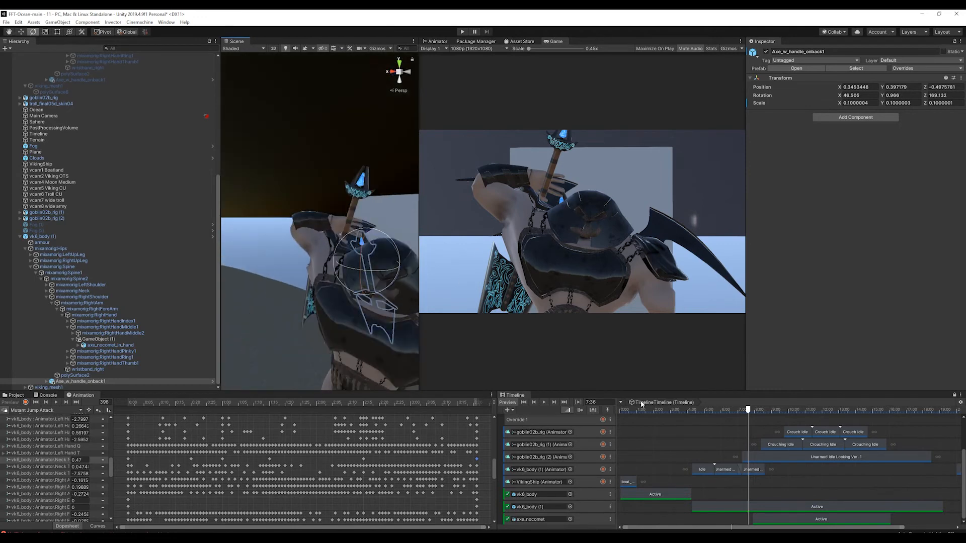
pyautogui.moveTo(748, 410); pyautogui.dragTo(752, 412)
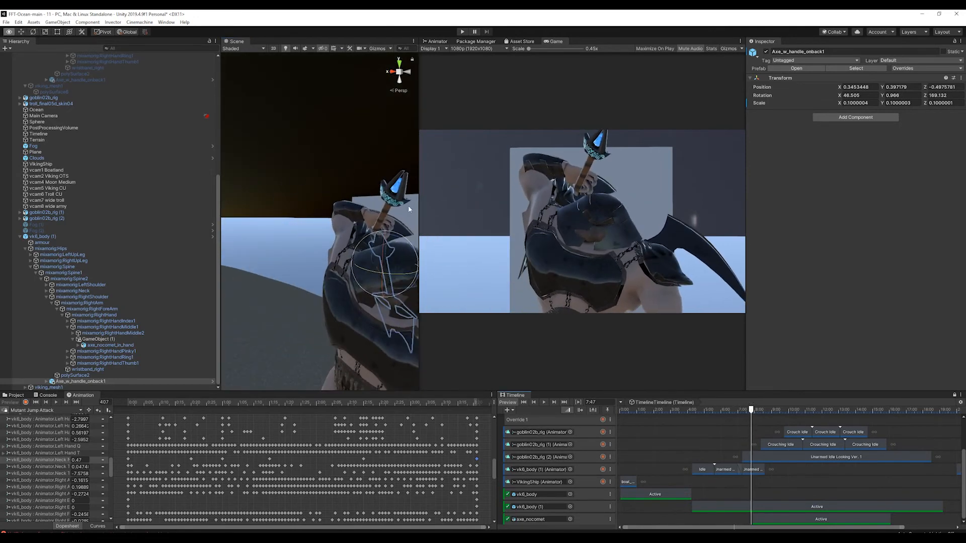
pyautogui.keyDown('alt'); pyautogui.moveTo(409, 209); pyautogui.dragTo(304, 265); pyautogui.keyUp('alt')
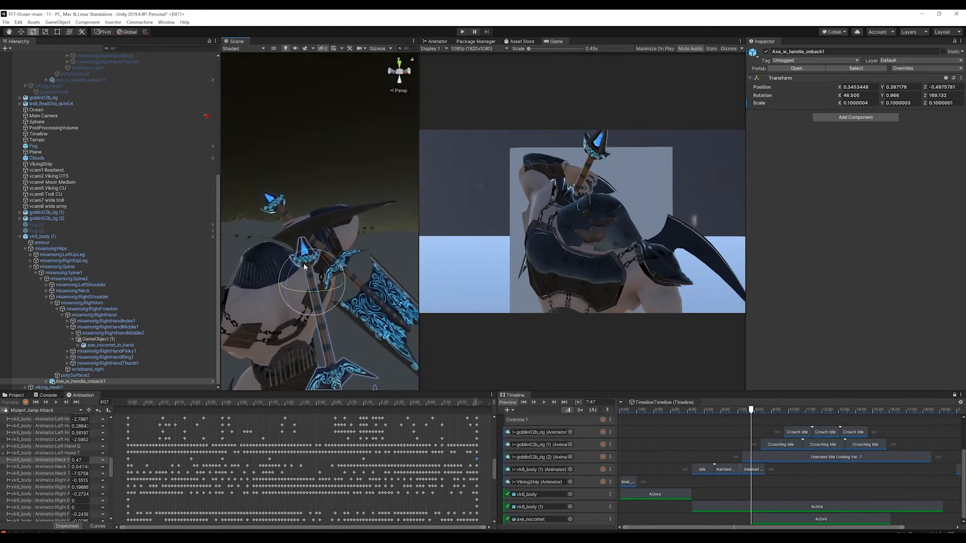
pyautogui.click(95, 382)
# Duplicate axe_nocomet_in_hand and rename the copy axe_nocomet_on_back
pyautogui.click(101, 352)
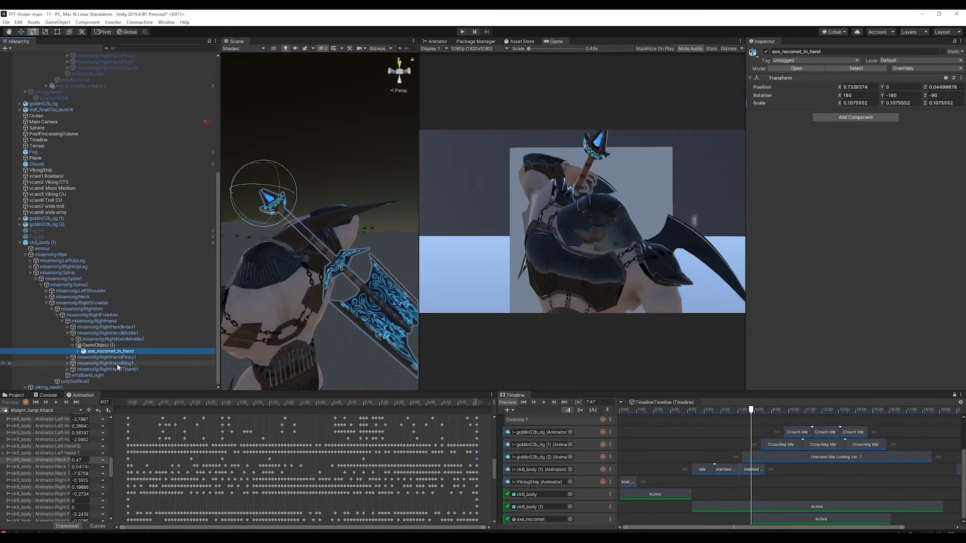
pyautogui.hotkey('ctrl', 'd')
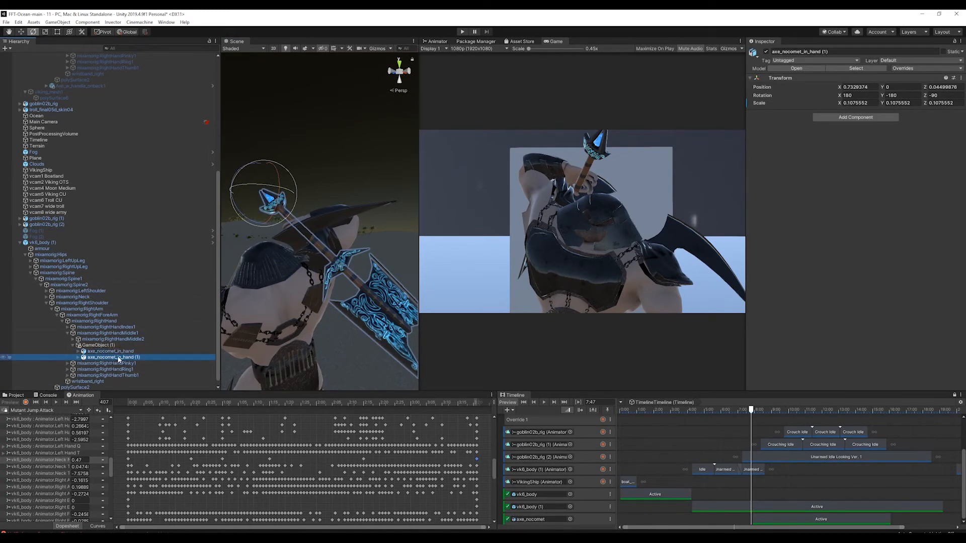
pyautogui.click(119, 358)
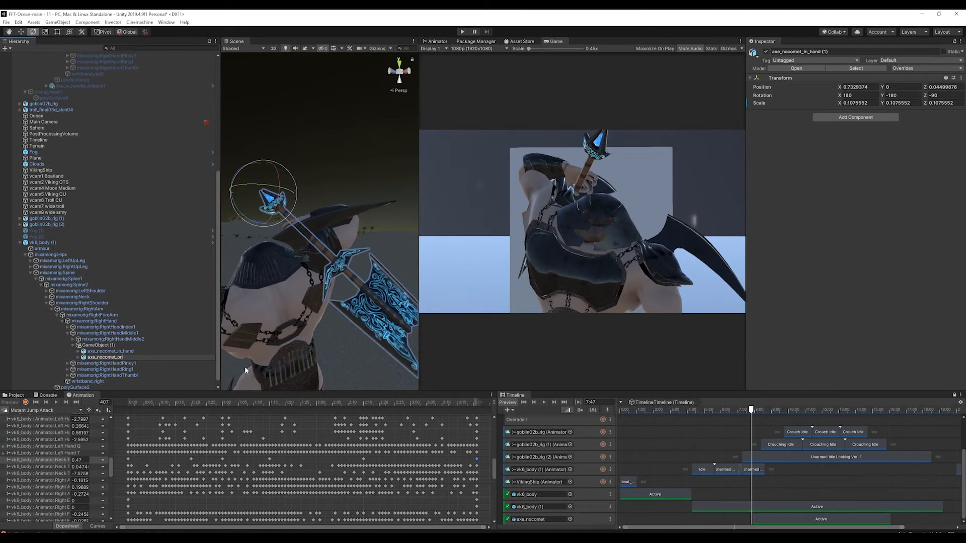
pyautogui.press('Return')
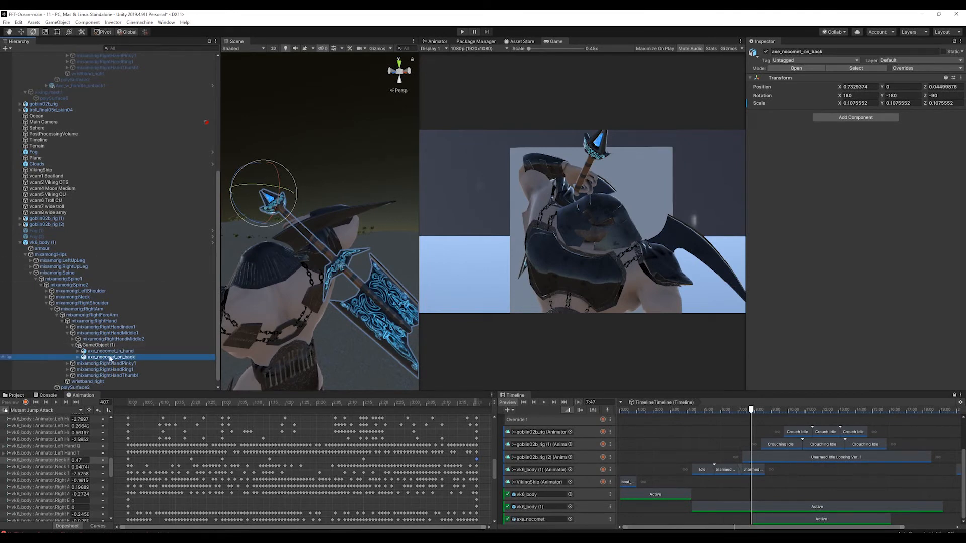
# Parent axe_nocomet_on_back to the mixamorig:Spine2 bone of vk6_body (1) and add an activation track for it to the timeline
pyautogui.moveTo(110, 359); pyautogui.dragTo(80, 288)
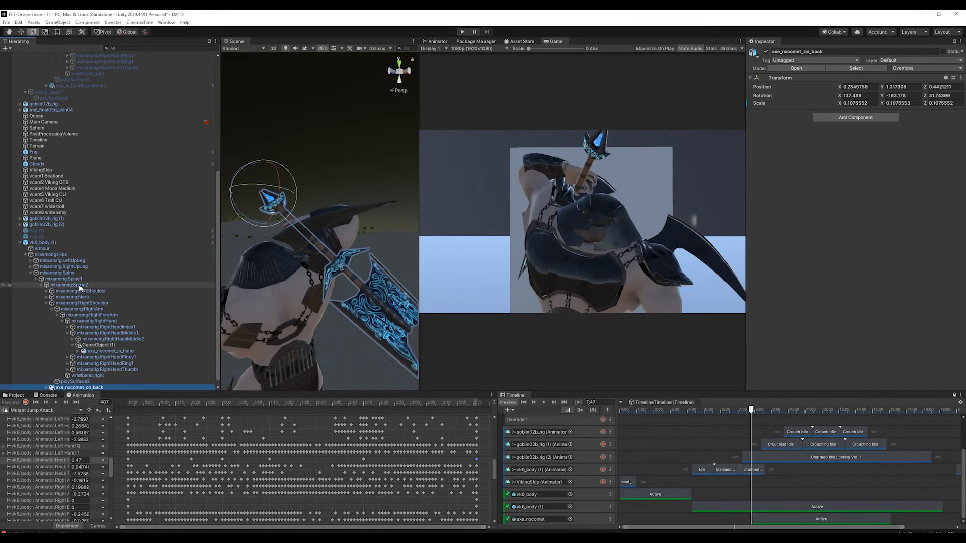
pyautogui.scroll(-1, 92, 322)
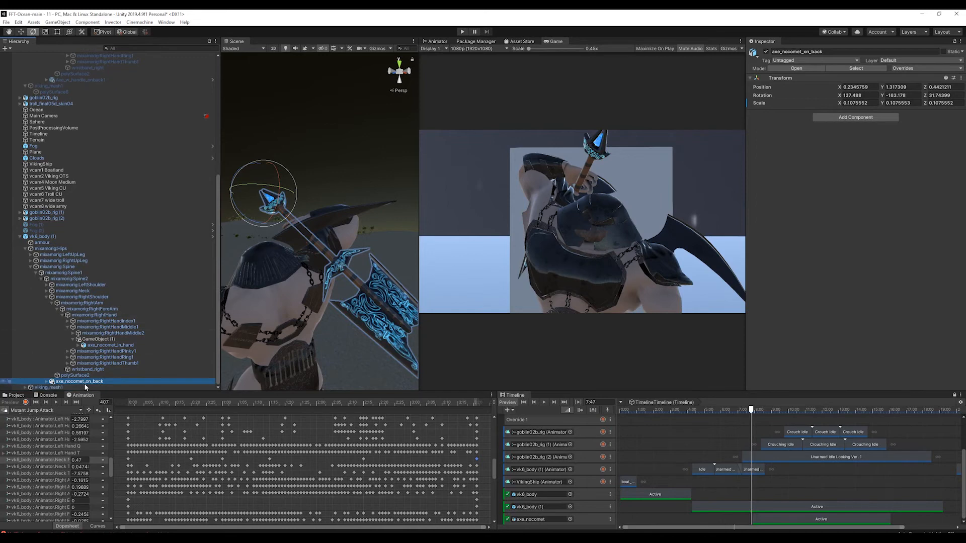
pyautogui.moveTo(100, 387); pyautogui.dragTo(590, 520)
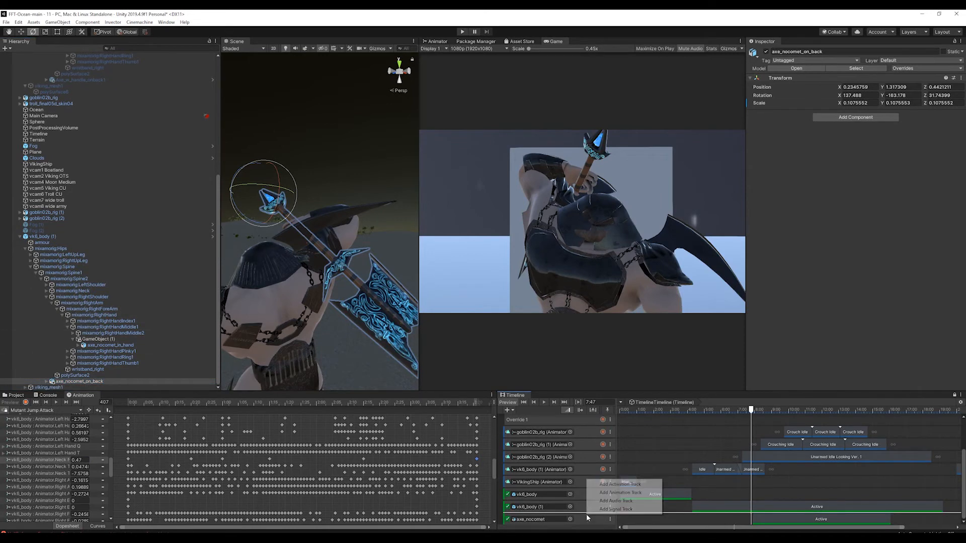
pyautogui.click(624, 485)
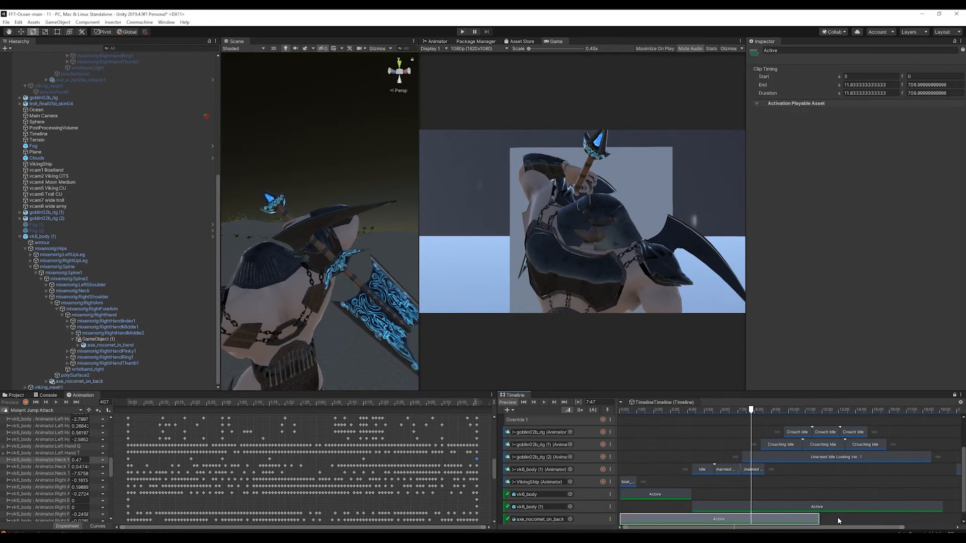
# Set the axe_nocomet_on_back activation clip to run from frame 0 to frame 472, where the hand axe's clip begins
pyautogui.moveTo(819, 519); pyautogui.dragTo(691, 519)
pyautogui.click(678, 410)
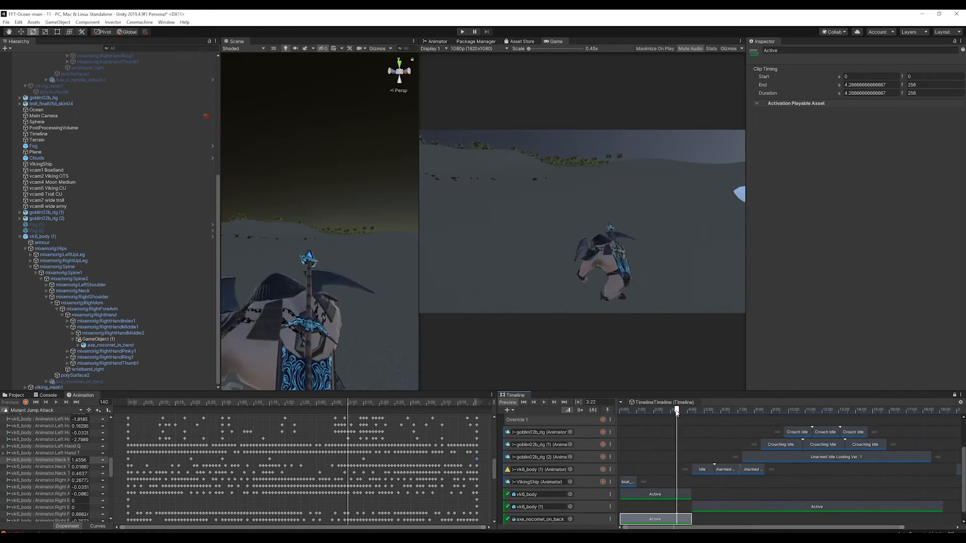
pyautogui.moveTo(677, 411); pyautogui.dragTo(754, 418)
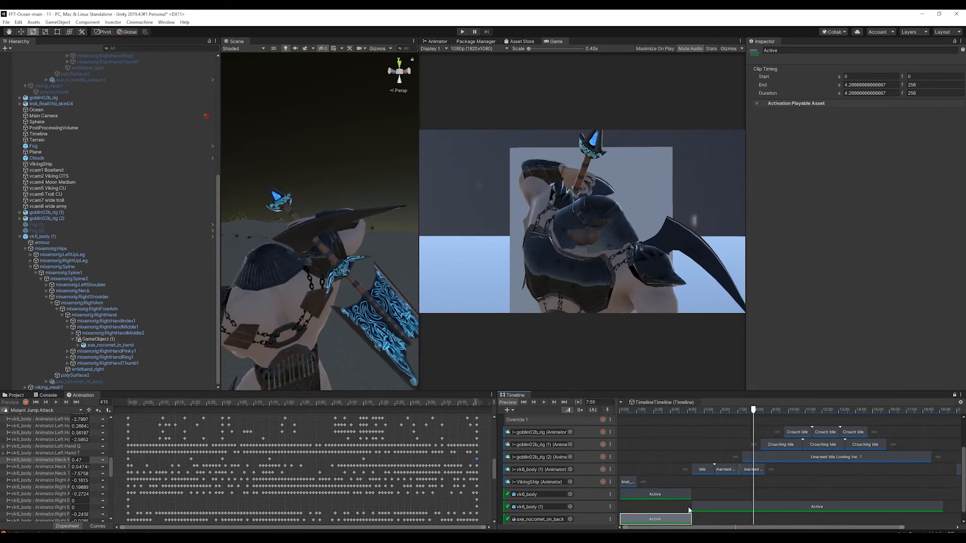
pyautogui.scroll(-2, 689, 510)
pyautogui.moveTo(963, 482); pyautogui.dragTo(963, 491)
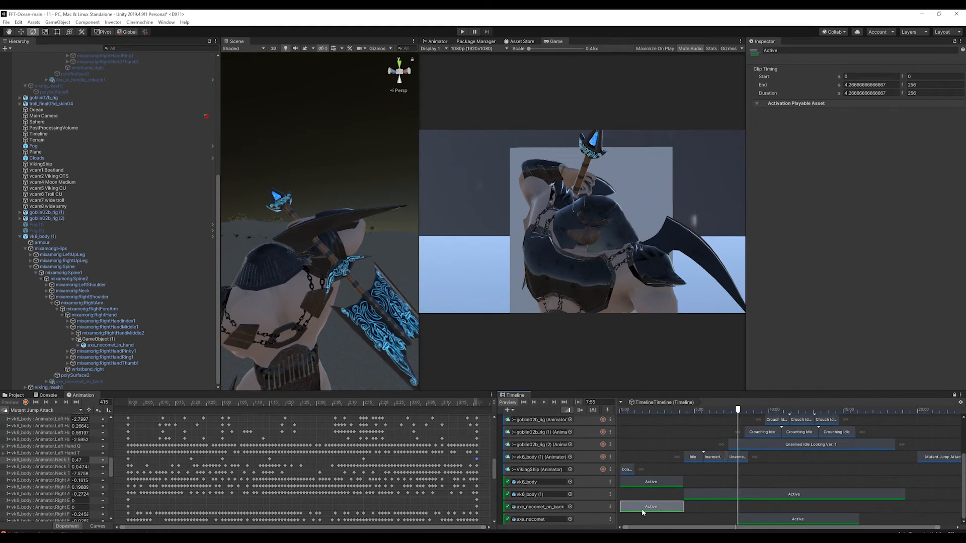
pyautogui.moveTo(683, 505); pyautogui.dragTo(736, 506)
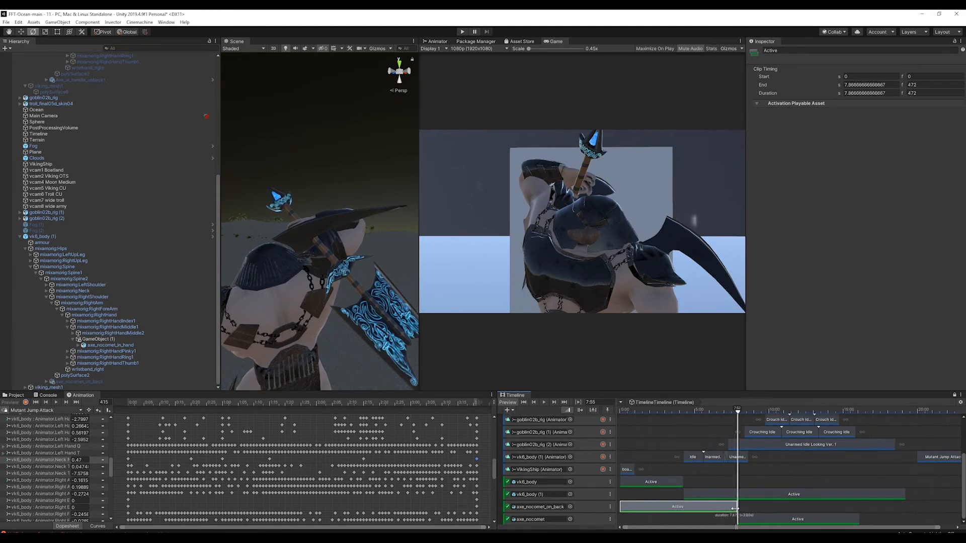
# Scrub back before the grab and rebind the axe_nocomet activation track to axe_nocomet_in_hand
pyautogui.click(737, 410)
pyautogui.moveTo(737, 410); pyautogui.dragTo(732, 416)
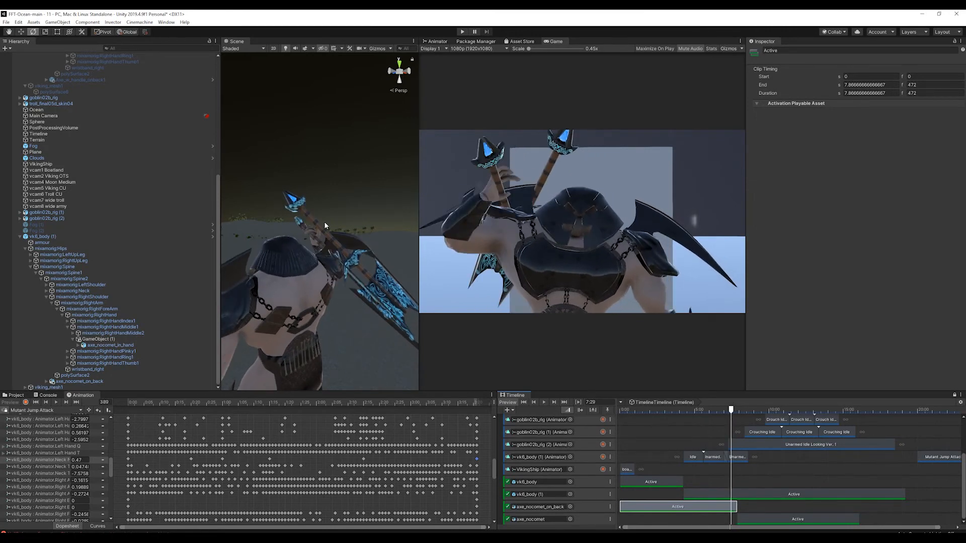
pyautogui.click(300, 227)
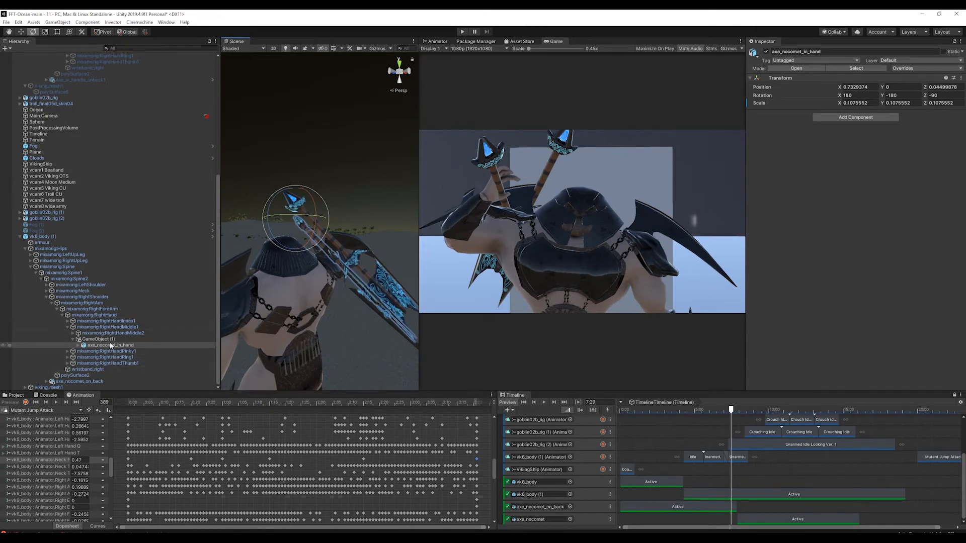
pyautogui.moveTo(122, 347); pyautogui.dragTo(535, 519)
# Scrub through the axe draw to check the swap from the back axe to the hand axe against the camera cuts
pyautogui.moveTo(737, 408); pyautogui.dragTo(760, 414)
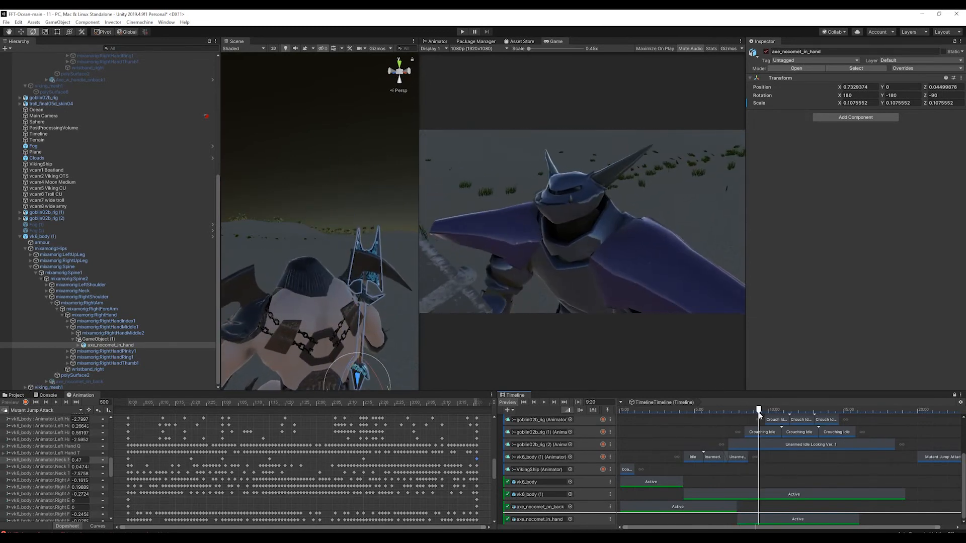
pyautogui.scroll(1, 744, 459)
pyautogui.scroll(-1, 743, 465)
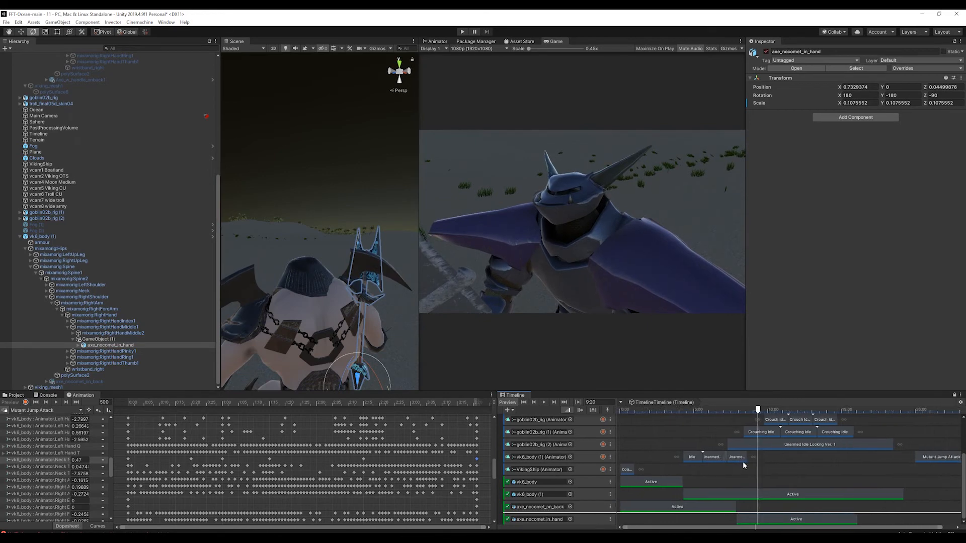
pyautogui.scroll(3, 962, 464)
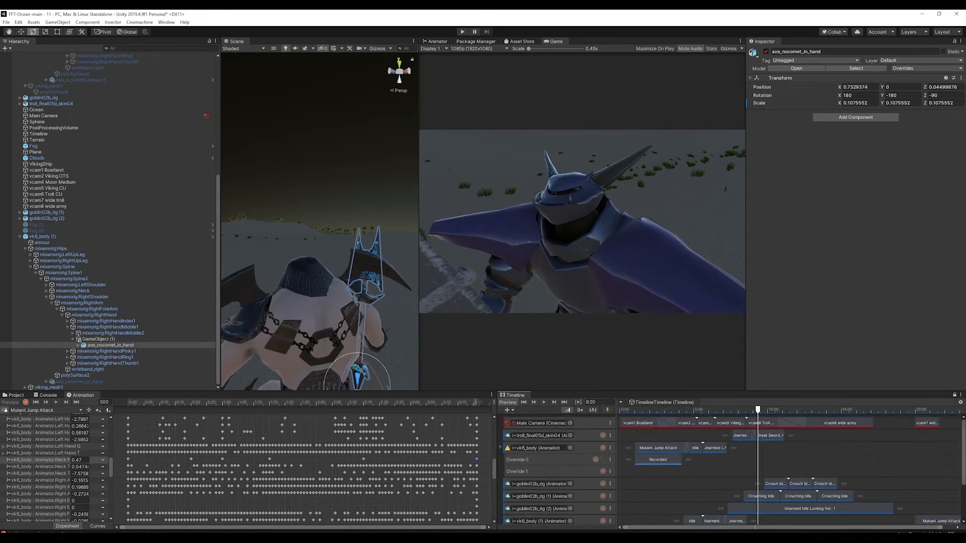
# Add the Idle animation clip to the vk6_body (1) track after its unarmed grab clip
pyautogui.scroll(-2, 928, 469)
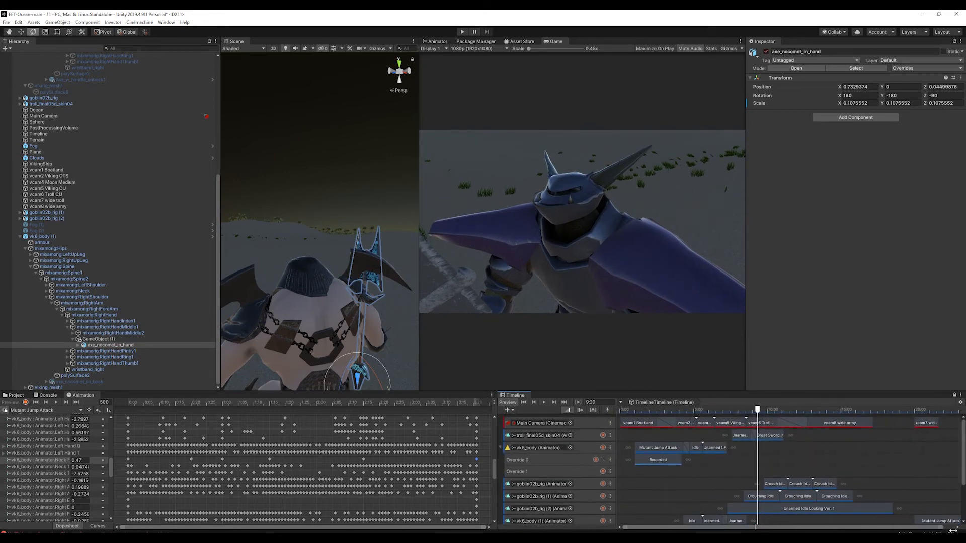
pyautogui.moveTo(939, 422); pyautogui.dragTo(747, 515)
pyautogui.moveTo(768, 439)
pyautogui.mouseDown()
pyautogui.moveTo(788, 438)
pyautogui.moveTo(733, 412)
pyautogui.moveTo(745, 417)
pyautogui.mouseUp()
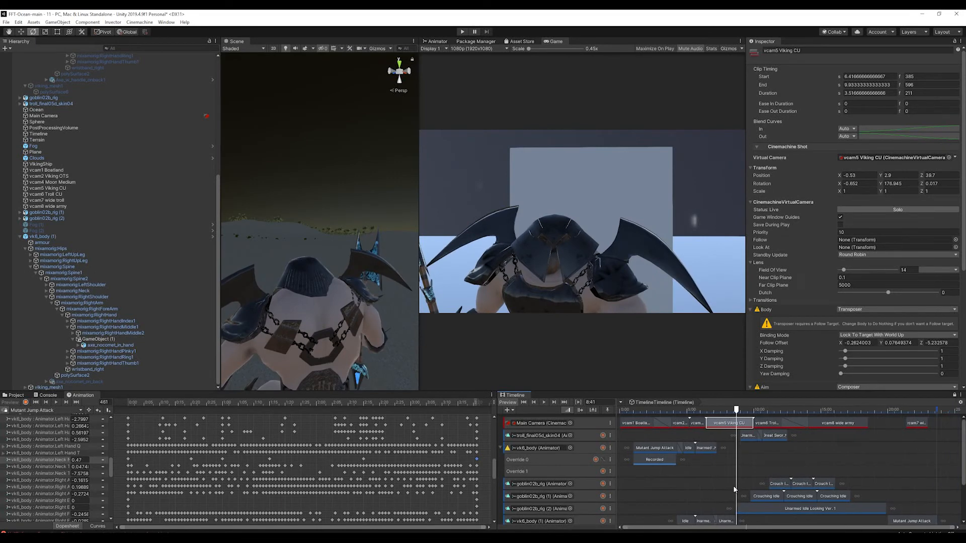
pyautogui.rightClick(747, 522)
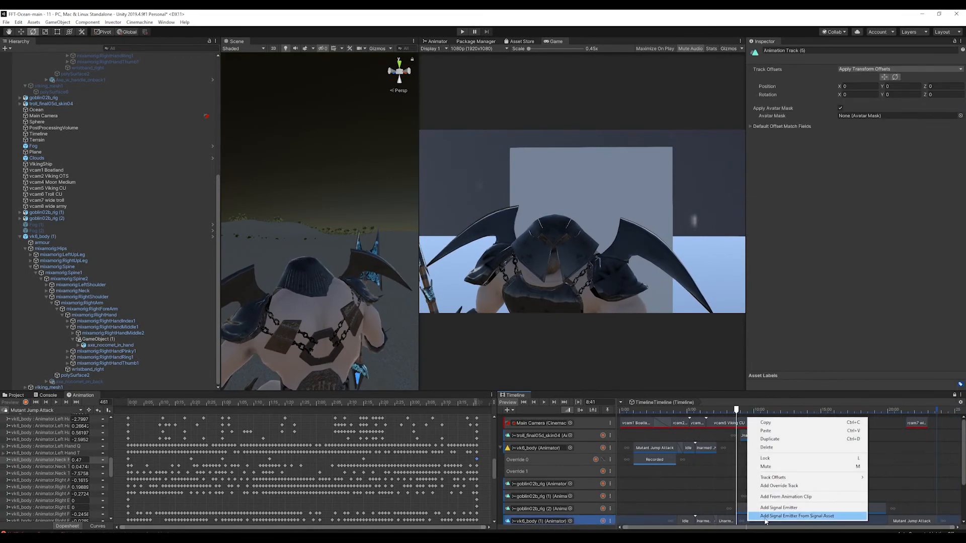
pyautogui.click(782, 497)
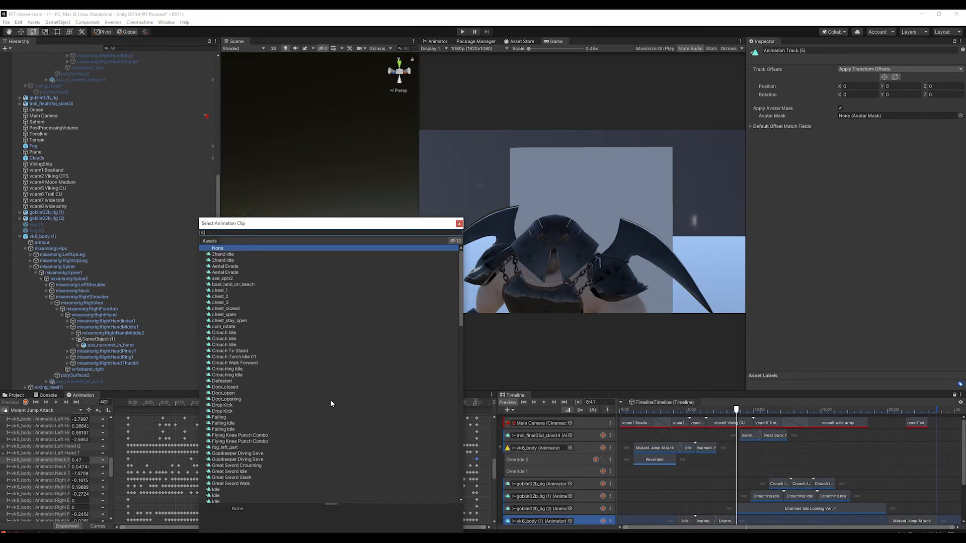
pyautogui.scroll(-6, 242, 385)
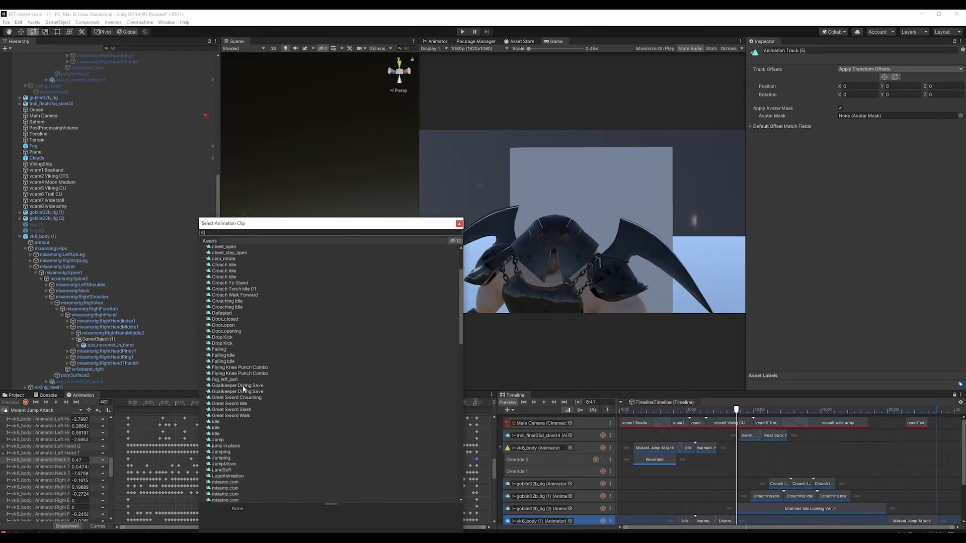
pyautogui.click(223, 377)
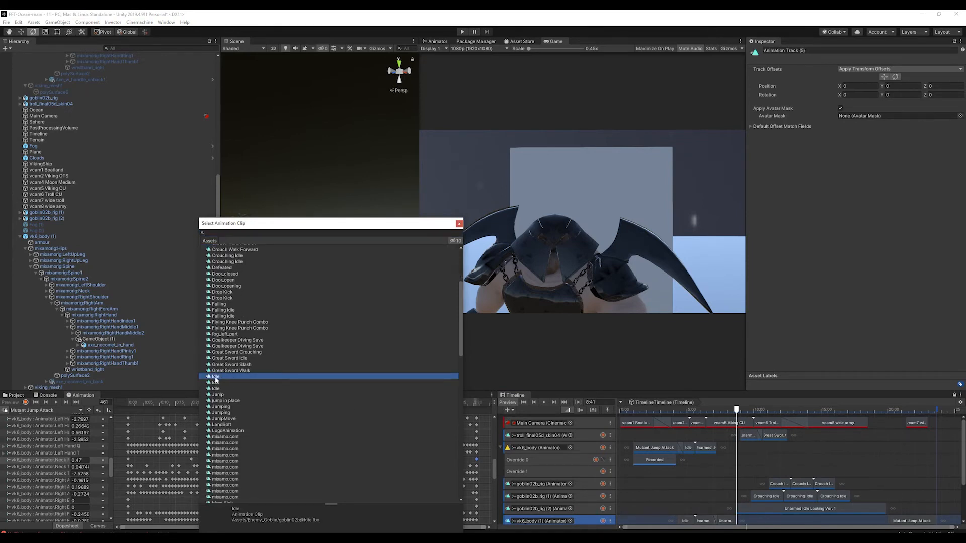
pyautogui.doubleClick(215, 377)
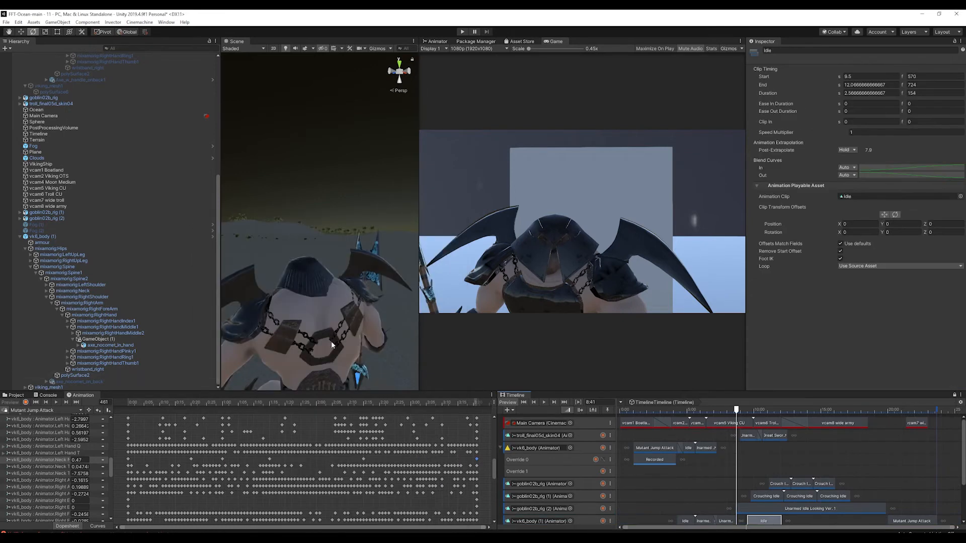
# Move the Idle clip to start at frame 512, blending with the preceding clip, and match its offsets to the adjacent clip
pyautogui.moveTo(754, 524); pyautogui.dragTo(745, 521)
pyautogui.rightClick(747, 521)
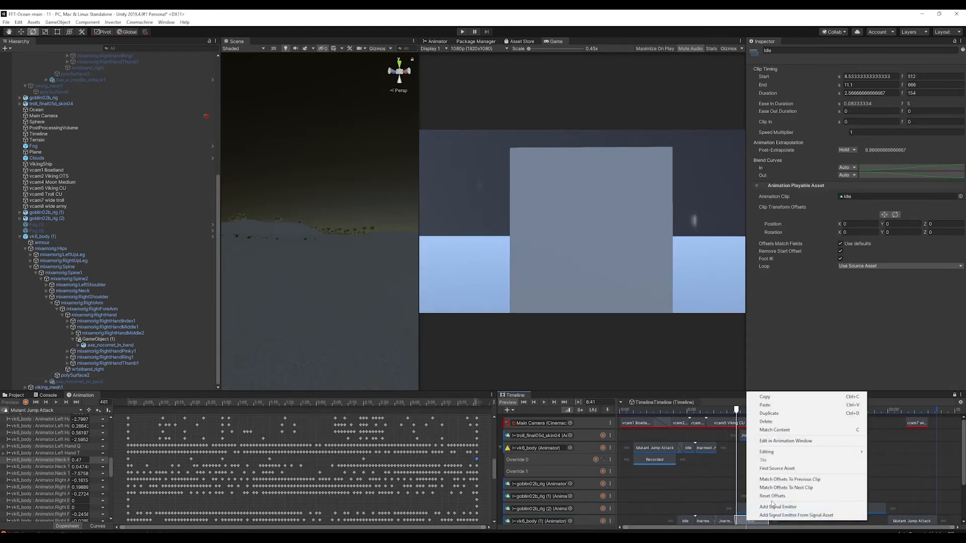
pyautogui.click(788, 488)
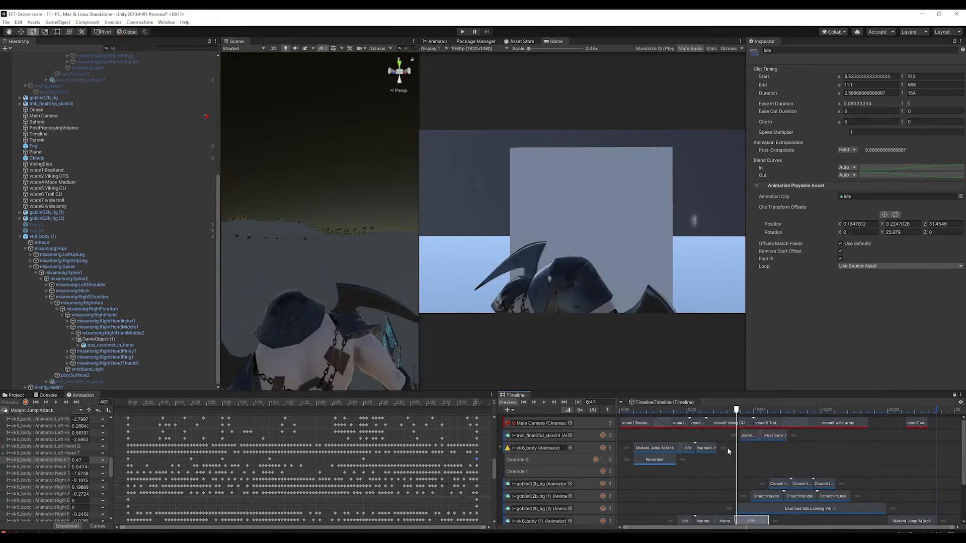
# Check the second viking's pose during the Idle clip, and delete that clip from the vk6_body (1) track
pyautogui.moveTo(737, 410)
pyautogui.mouseDown()
pyautogui.moveTo(747, 409)
pyautogui.moveTo(728, 409)
pyautogui.moveTo(738, 411)
pyautogui.mouseUp()
pyautogui.scroll(-5, 312, 328)
pyautogui.keyDown('alt'); pyautogui.moveTo(312, 328); pyautogui.dragTo(594, 333); pyautogui.keyUp('alt')
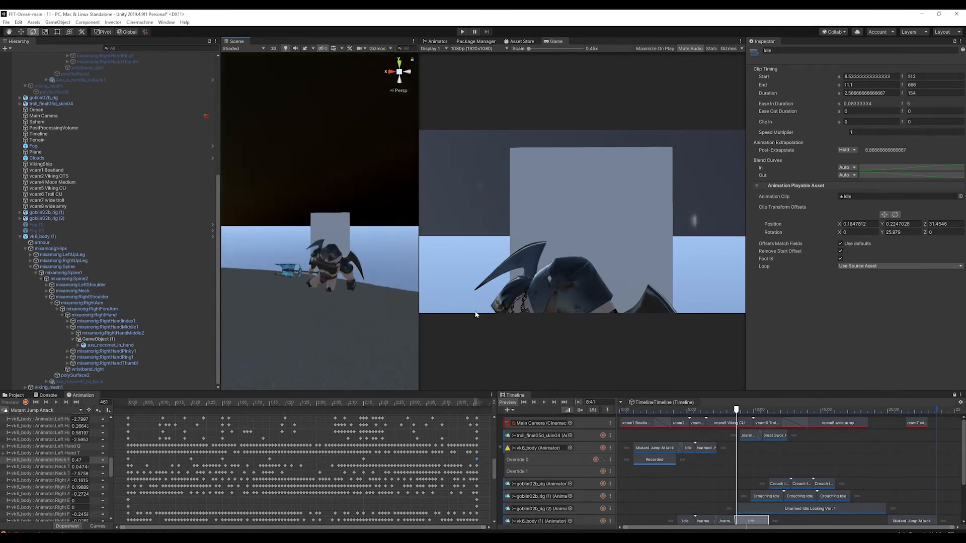
pyautogui.keyDown('alt'); pyautogui.moveTo(475, 311); pyautogui.dragTo(469, 329, button='right'); pyautogui.keyUp('alt')
pyautogui.moveTo(743, 410)
pyautogui.mouseDown()
pyautogui.moveTo(733, 410)
pyautogui.moveTo(759, 411)
pyautogui.mouseUp()
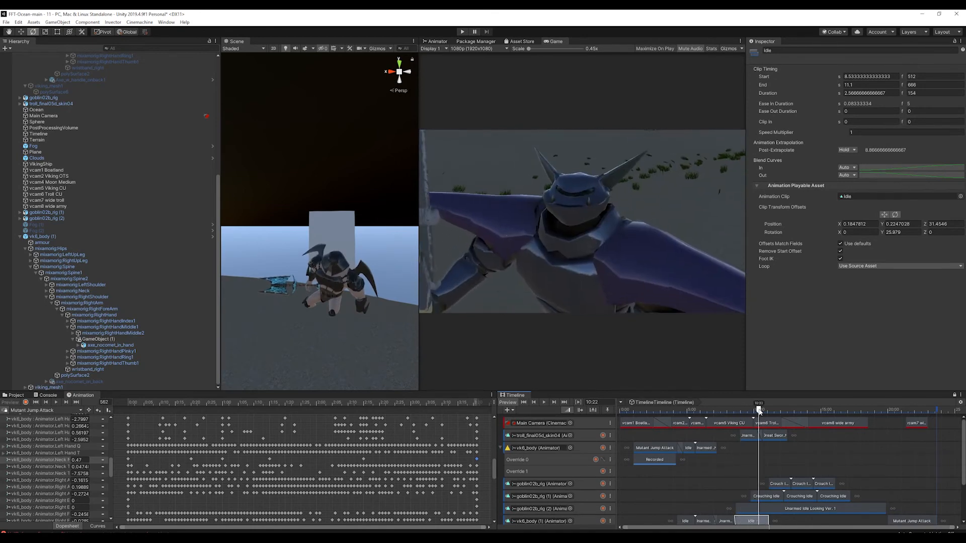
pyautogui.press('Delete')
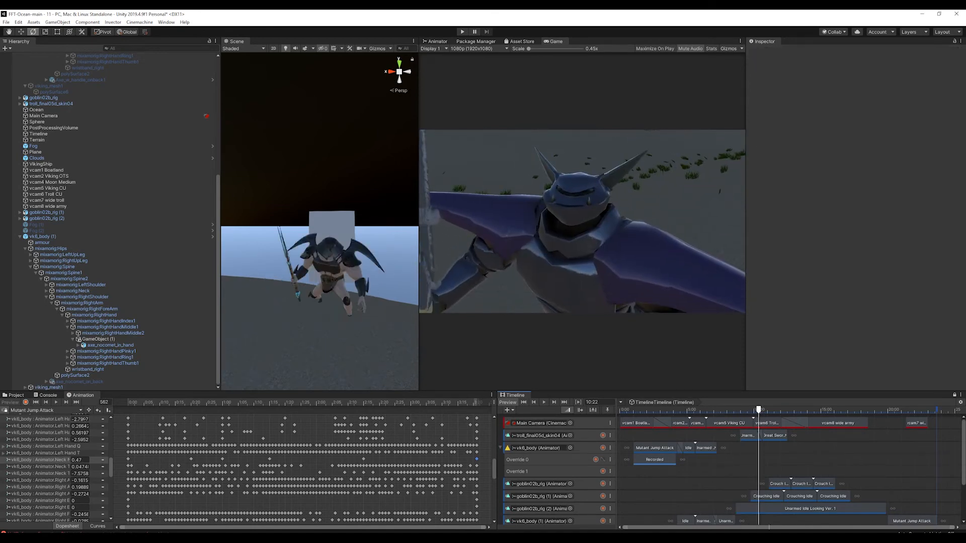
# Search the project for idle and place Unarmed Idle Looking Ver. 1 on the vk6_body (1) track at frame 493, overlapping the preceding clip
pyautogui.click(14, 395)
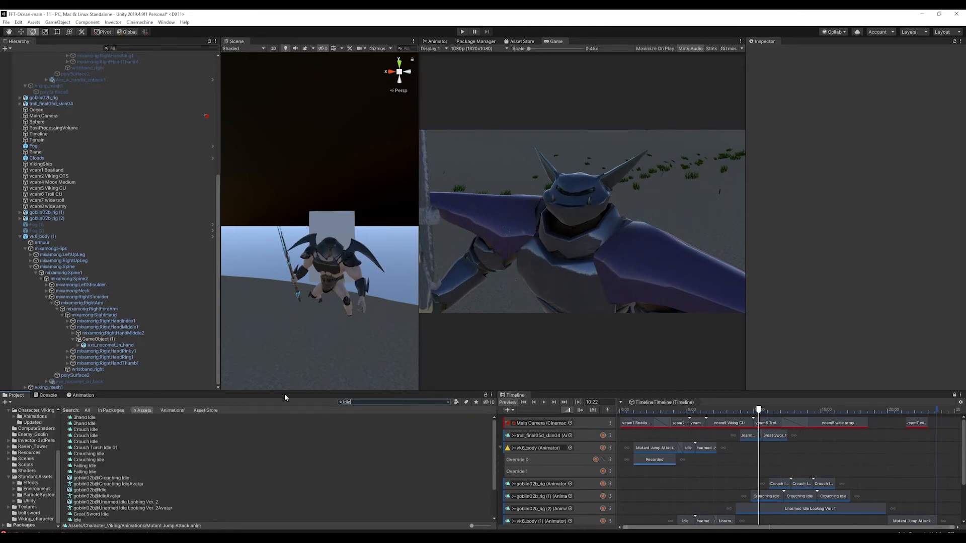
pyautogui.scroll(-3, 107, 451)
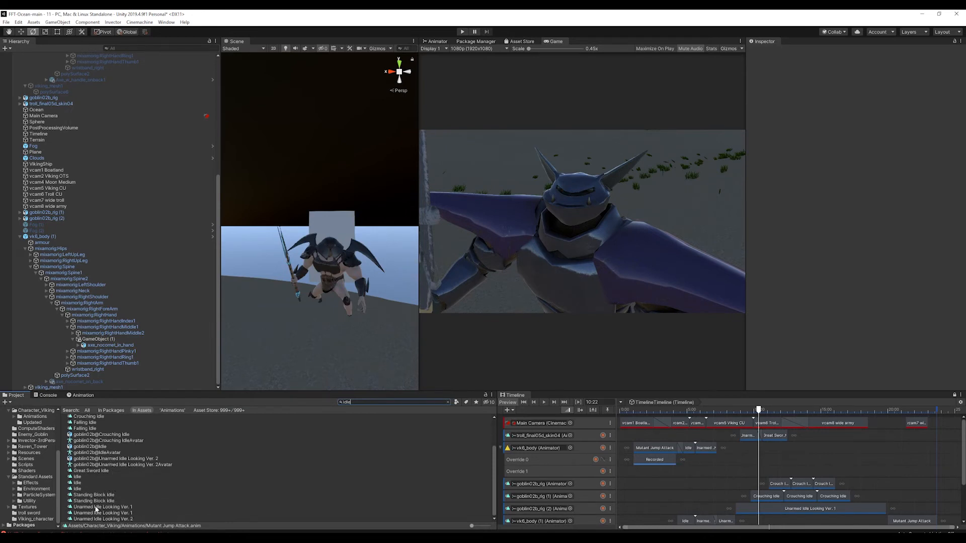
pyautogui.moveTo(96, 509); pyautogui.dragTo(771, 512)
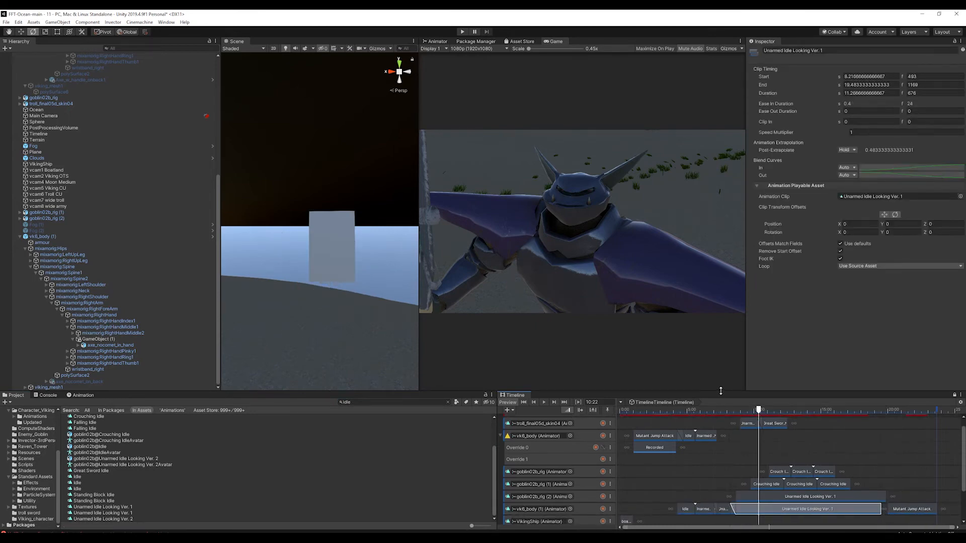
pyautogui.moveTo(759, 410); pyautogui.dragTo(738, 413)
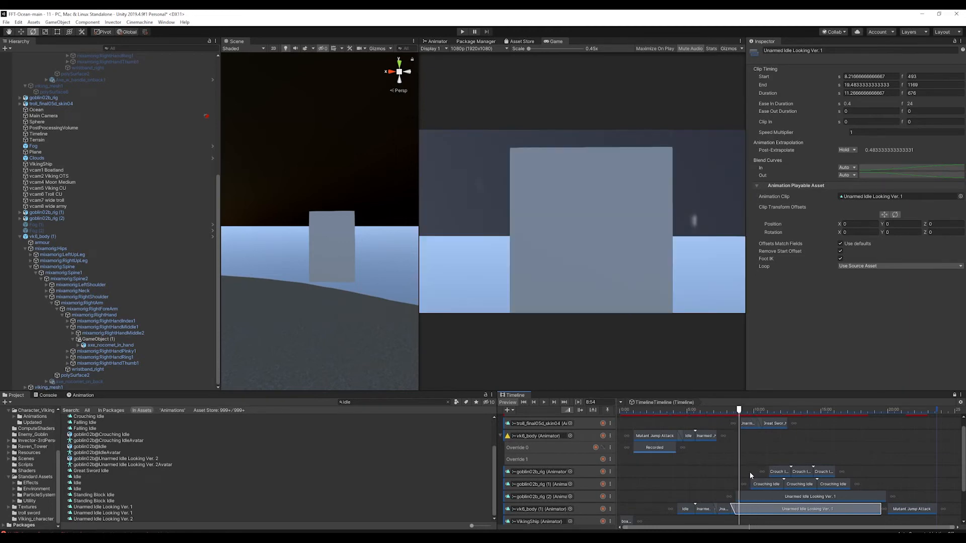
# Match the offsets of the long Unarmed Idle Looking Ver. 1 clip on the vk6_body (1) track to its previous clip, and preview frame 16:27
pyautogui.rightClick(765, 514)
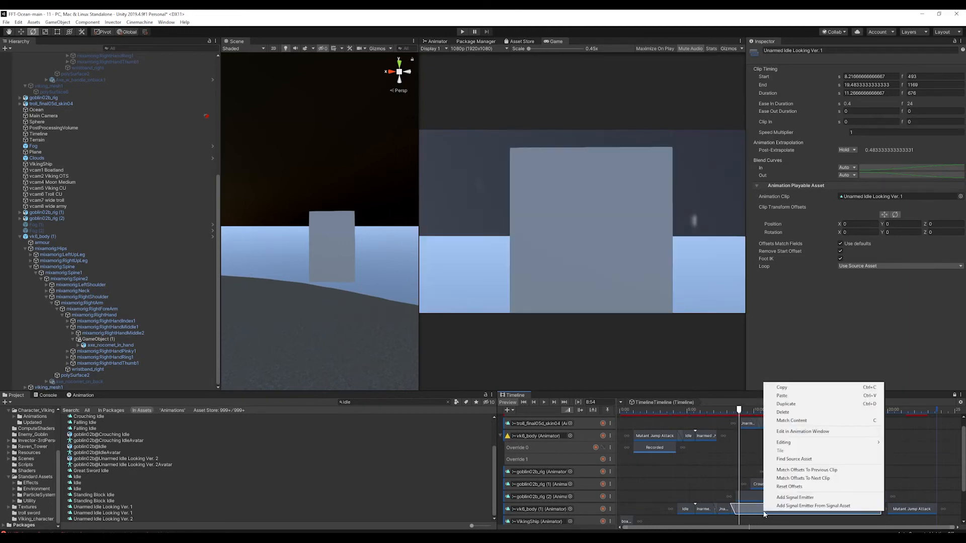
pyautogui.click(795, 470)
pyautogui.moveTo(740, 411); pyautogui.dragTo(841, 430)
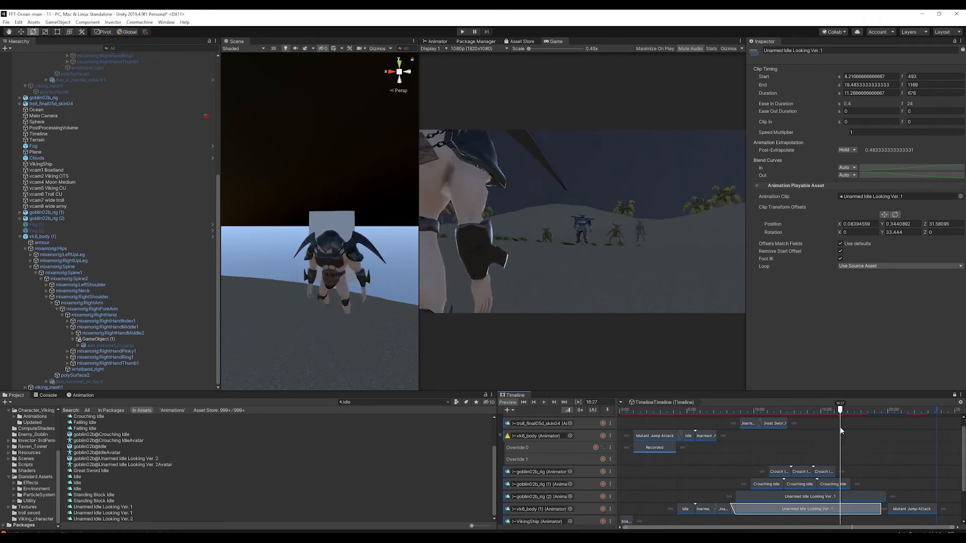
# Extend the Active clips of vk6_body (1) and axe_nocomet_in_hand in the Timeline to end at about 23.15 s
pyautogui.scroll(-3, 886, 473)
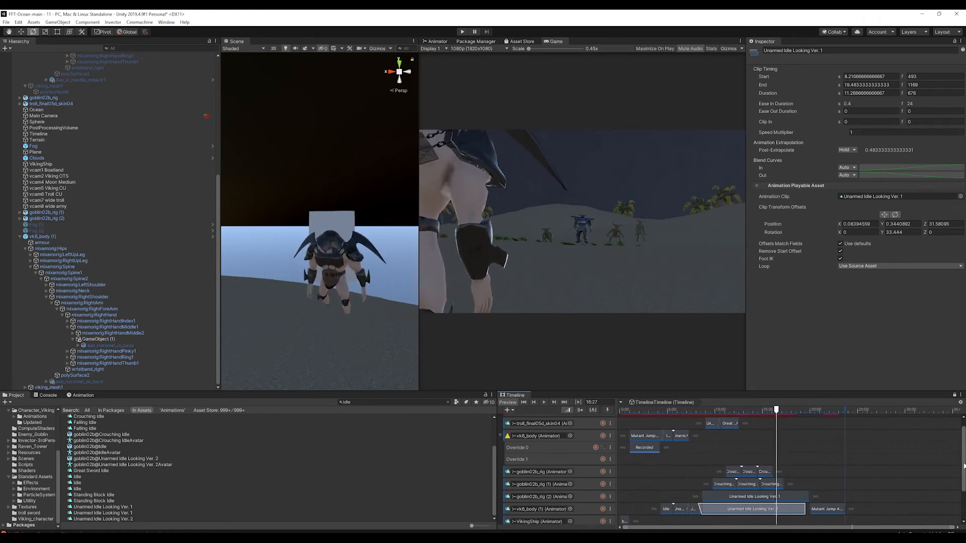
pyautogui.scroll(-4, 556, 473)
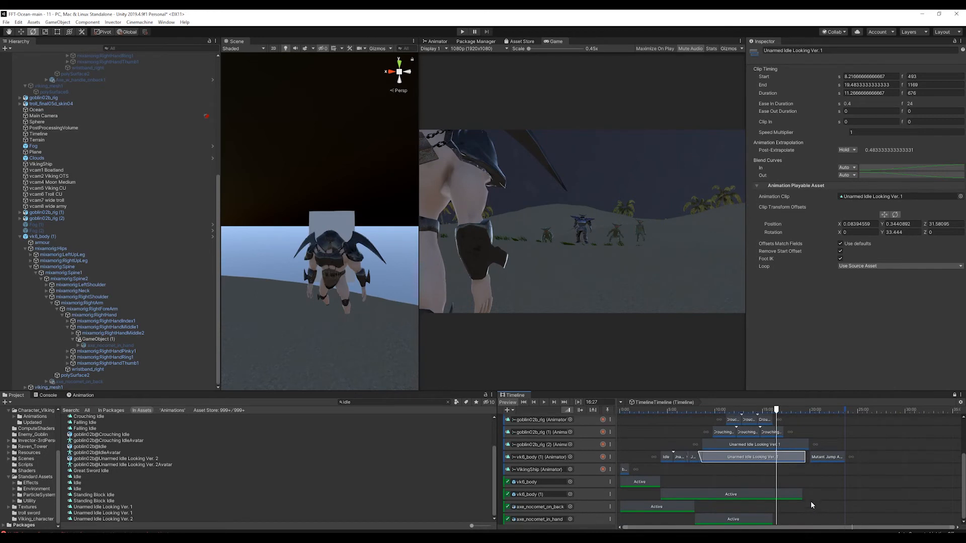
pyautogui.moveTo(803, 499); pyautogui.dragTo(839, 497)
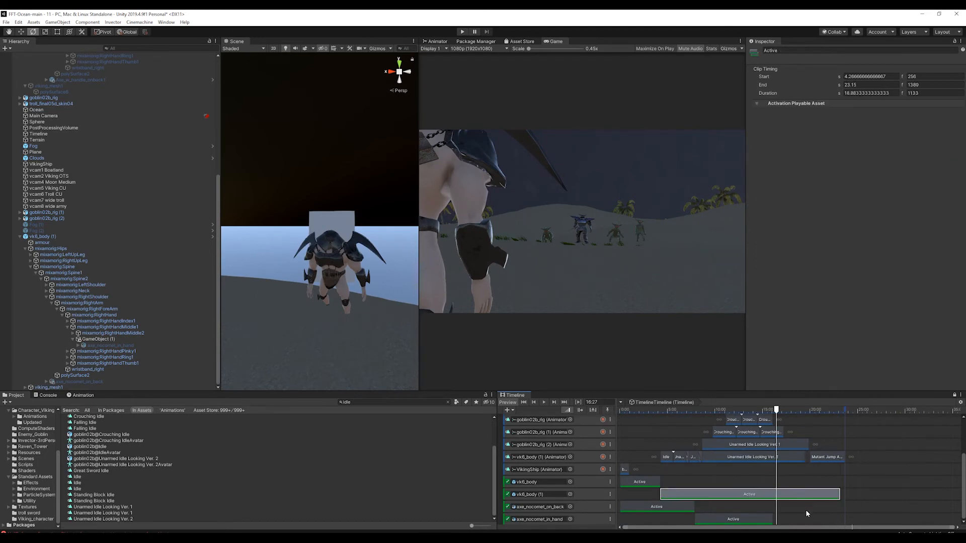
pyautogui.moveTo(770, 517); pyautogui.dragTo(836, 520)
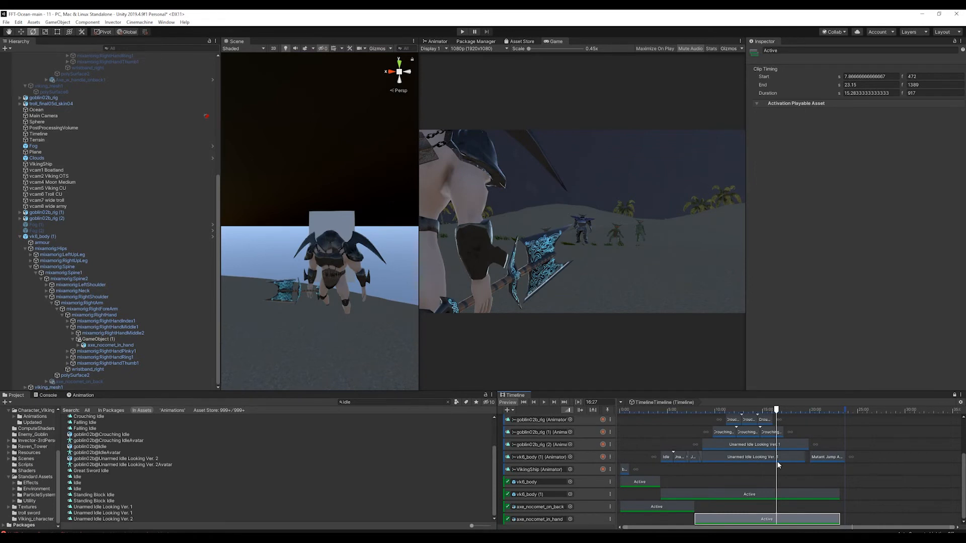
# Delete the final Mutant Jump Attack clip from the vk6_body (1) animation track and scrub the Timeline back to 11:43
pyautogui.click(819, 458)
pyautogui.press('Delete')
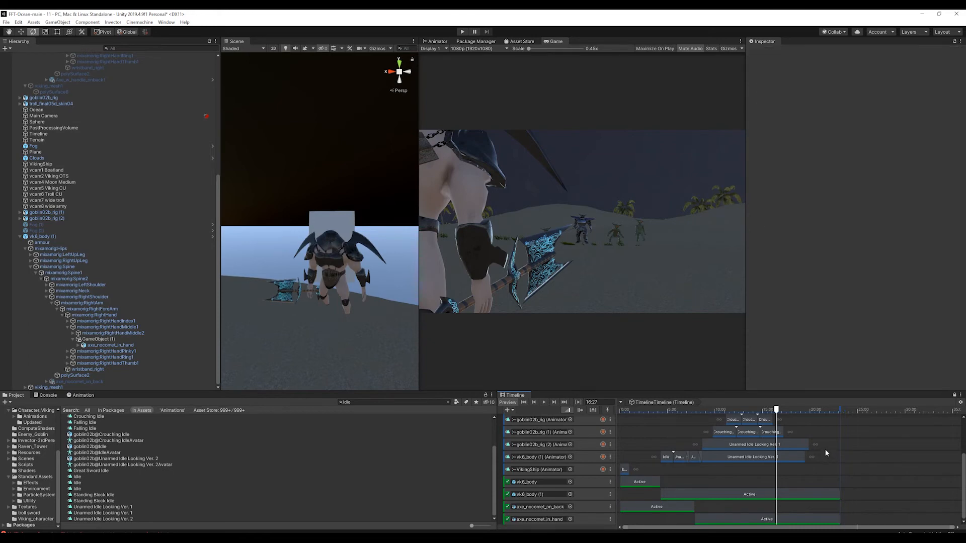
pyautogui.moveTo(776, 410); pyautogui.dragTo(732, 410)
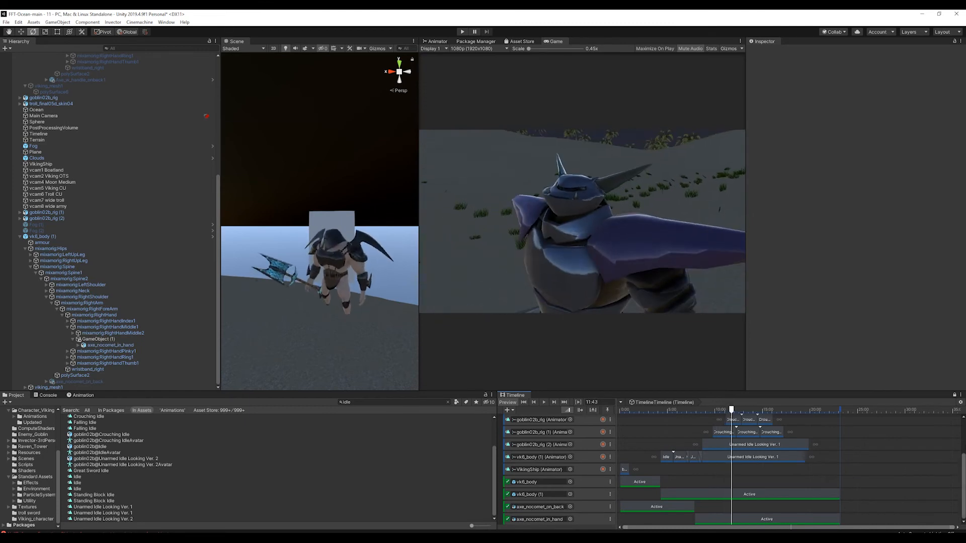
# Extend the vcam8 wide army shot on the Main Camera track to end at about 21.33 s
pyautogui.moveTo(964, 460); pyautogui.dragTo(963, 421)
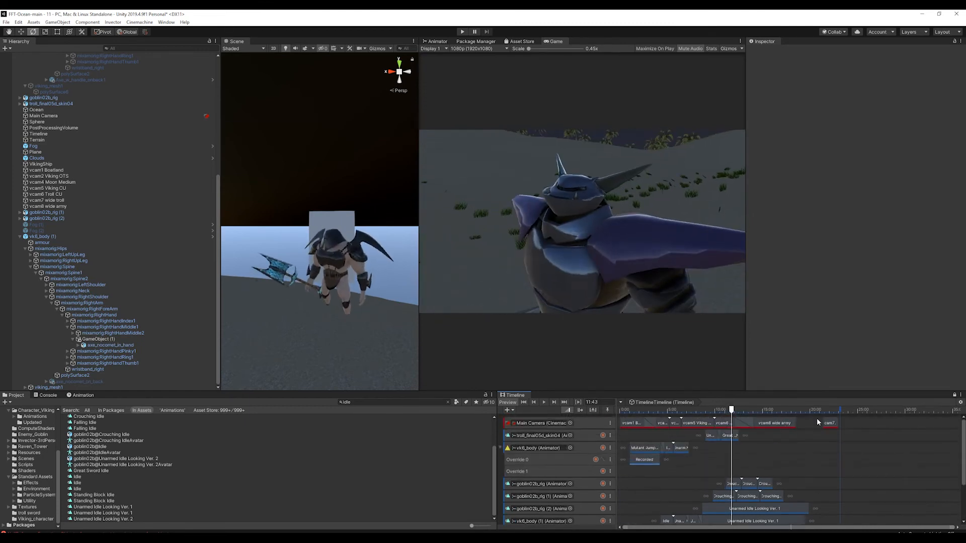
pyautogui.click(832, 411)
pyautogui.moveTo(833, 411)
pyautogui.mouseDown()
pyautogui.moveTo(767, 410)
pyautogui.moveTo(820, 422)
pyautogui.mouseUp()
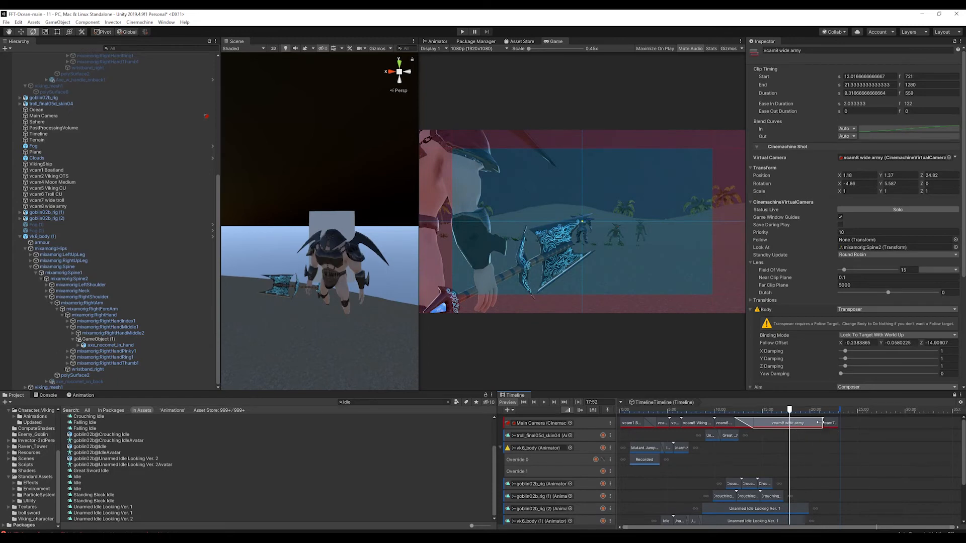
# Consult the storyboard in Photoshop, return to Unity and inspect the viking holding the axe from the side
pyautogui.hotkey('alt', 'Tab')
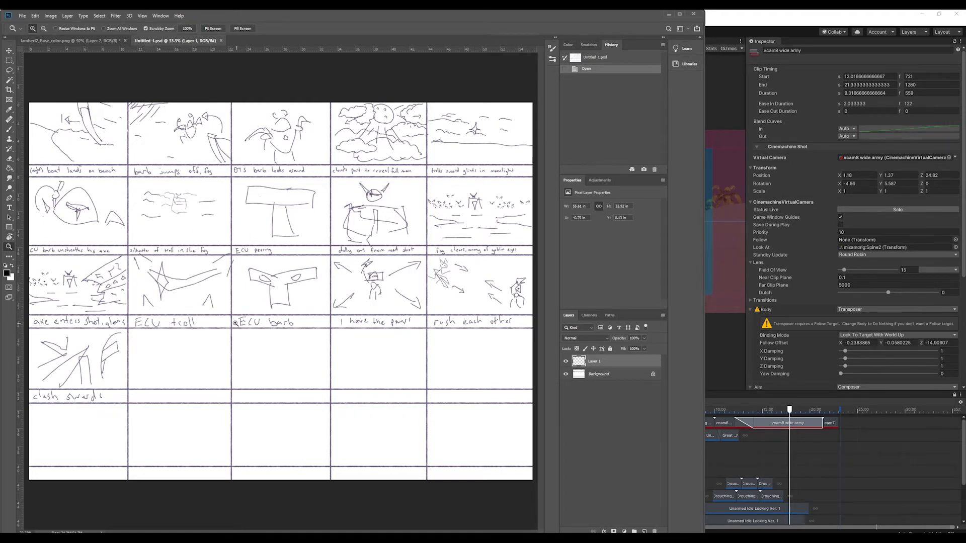
pyautogui.click(823, 17)
pyautogui.scroll(-3, 326, 295)
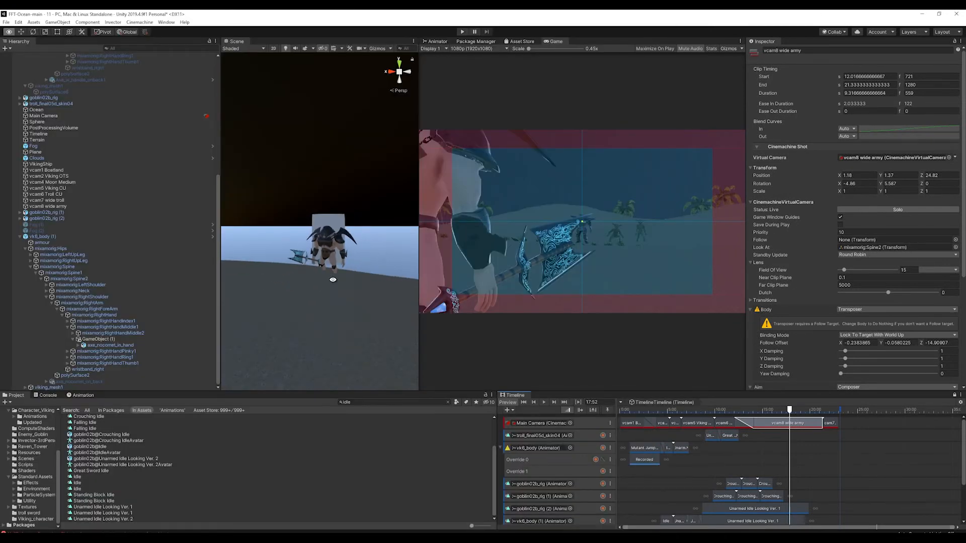
pyautogui.keyDown('alt'); pyautogui.moveTo(332, 280); pyautogui.dragTo(461, 256); pyautogui.keyUp('alt')
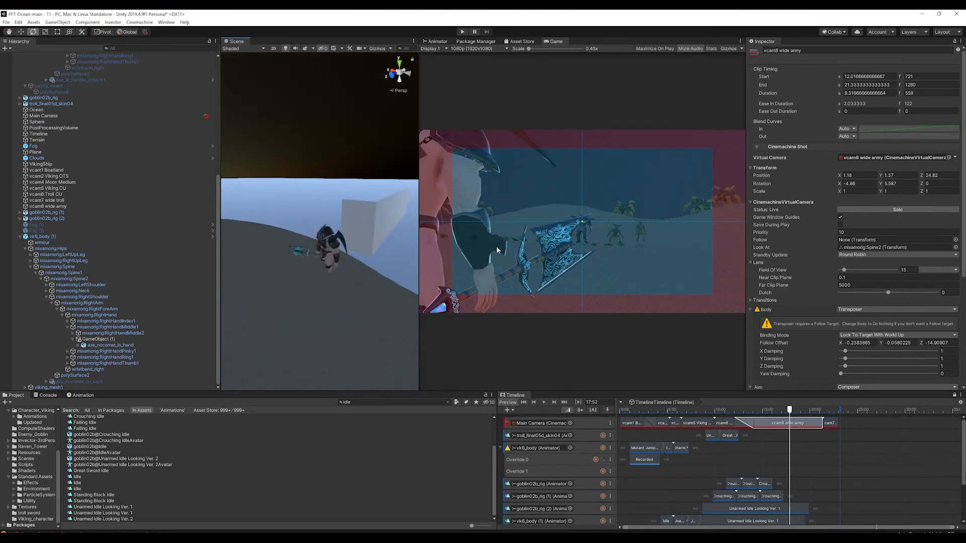
pyautogui.scroll(5, 361, 270)
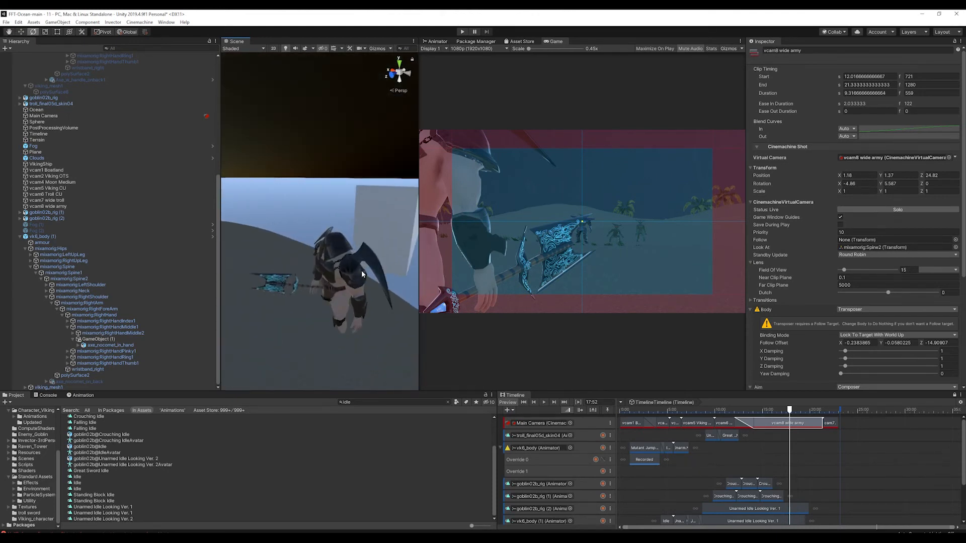
pyautogui.keyDown('alt'); pyautogui.moveTo(361, 270); pyautogui.dragTo(309, 254); pyautogui.keyUp('alt')
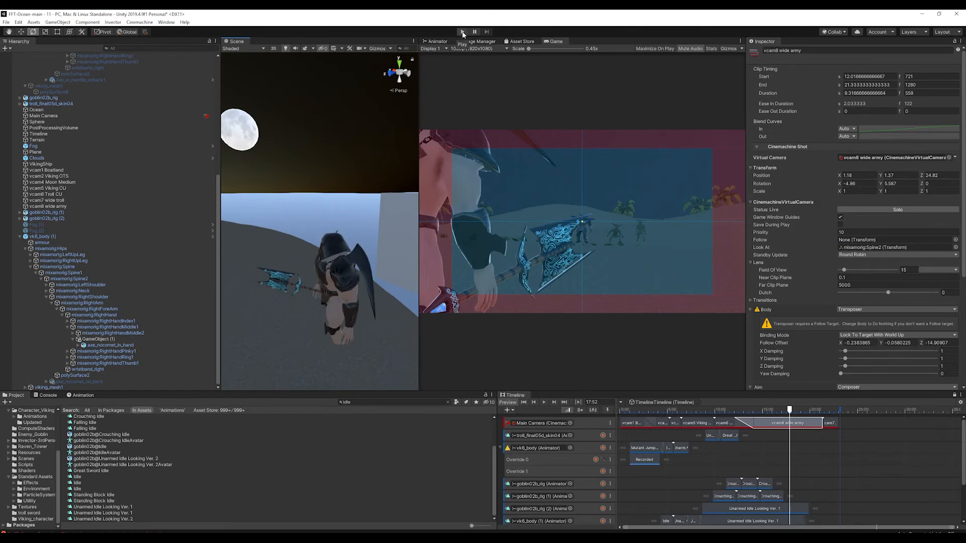
# Dock the Scene view beside the Game view, widen the shared view area, and play the cinematic through to the vcam8 shot
pyautogui.moveTo(237, 41); pyautogui.dragTo(487, 42)
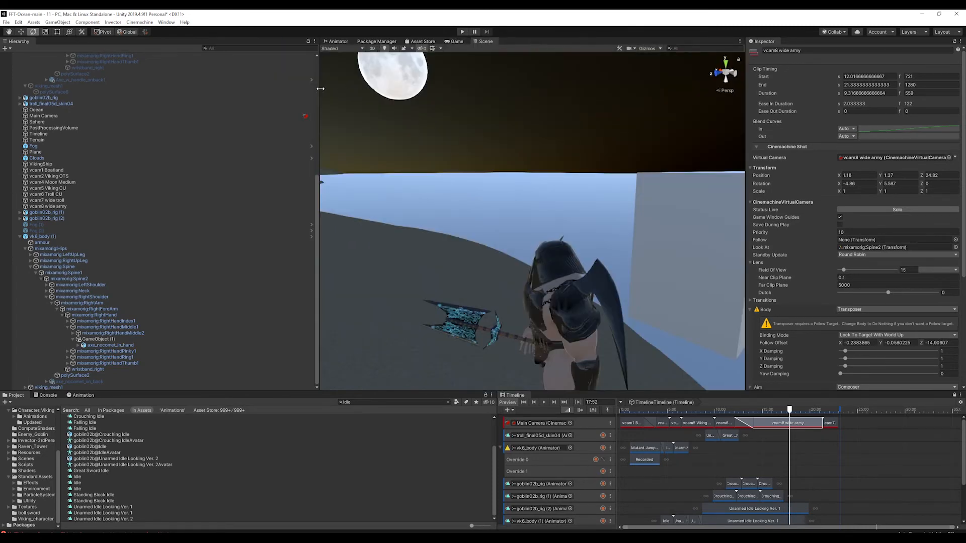
pyautogui.moveTo(320, 88); pyautogui.dragTo(148, 83)
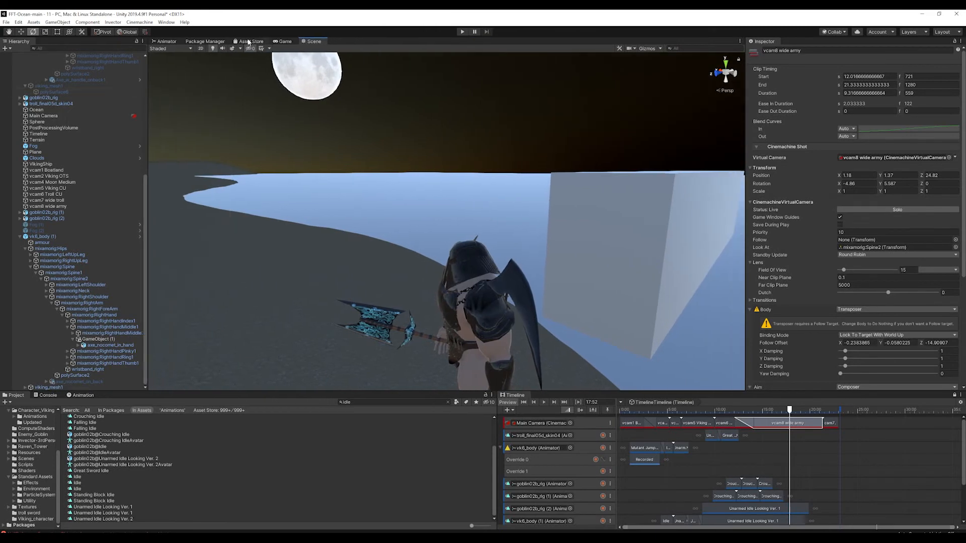
pyautogui.click(463, 31)
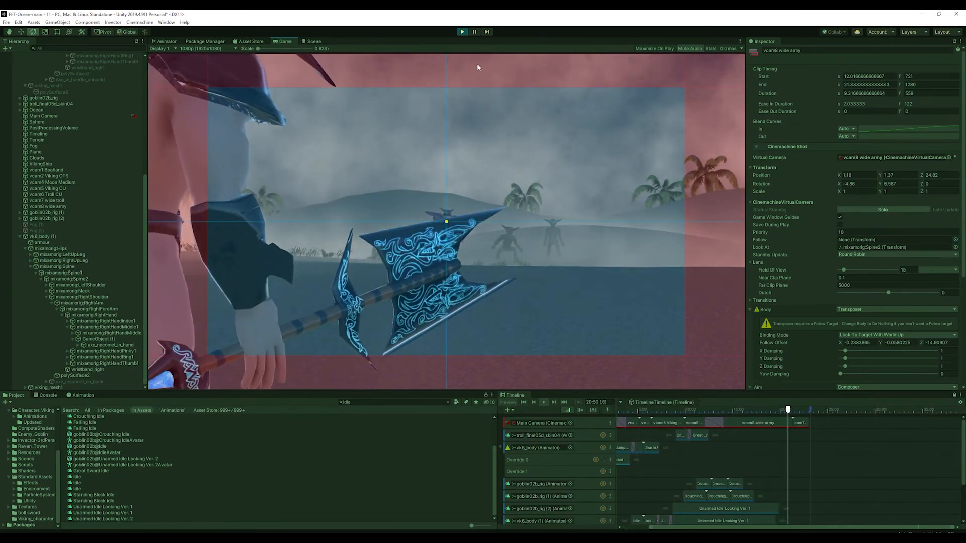
pyautogui.click(461, 32)
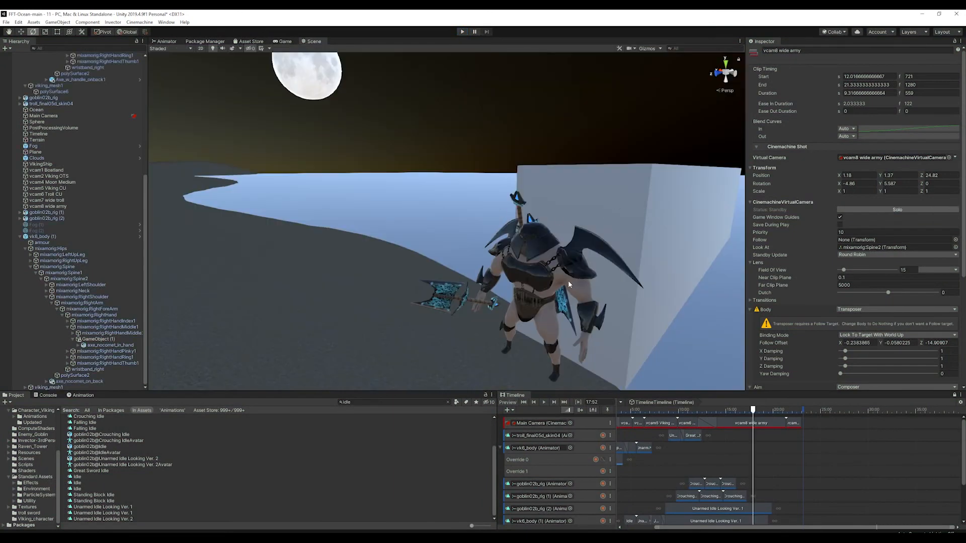
# Select the VikingShip block in the scene, examine its position relative to the viking, and find its animation track in the Timeline
pyautogui.click(680, 234)
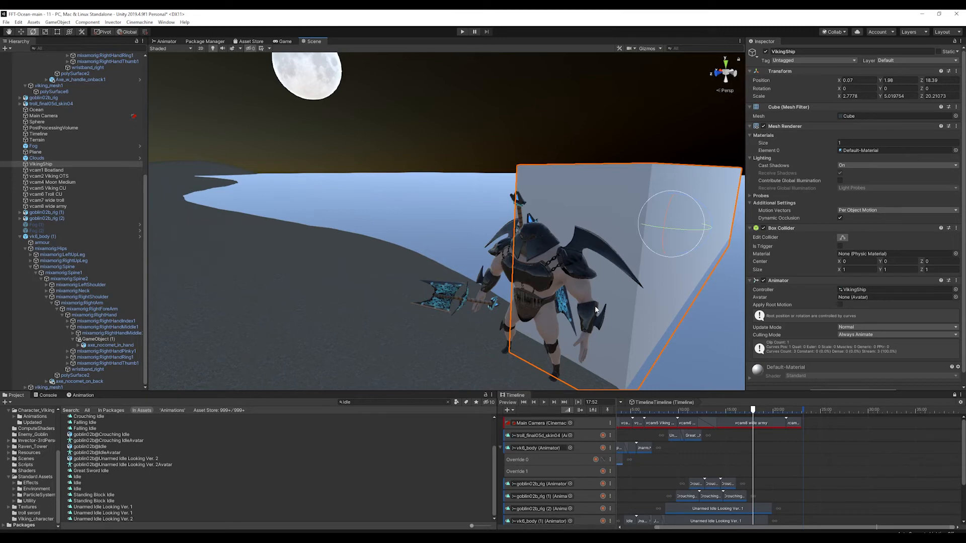
pyautogui.keyDown('alt'); pyautogui.moveTo(673, 290); pyautogui.dragTo(500, 274); pyautogui.keyUp('alt')
pyautogui.scroll(-5, 521, 278)
pyautogui.scroll(-2, 522, 282)
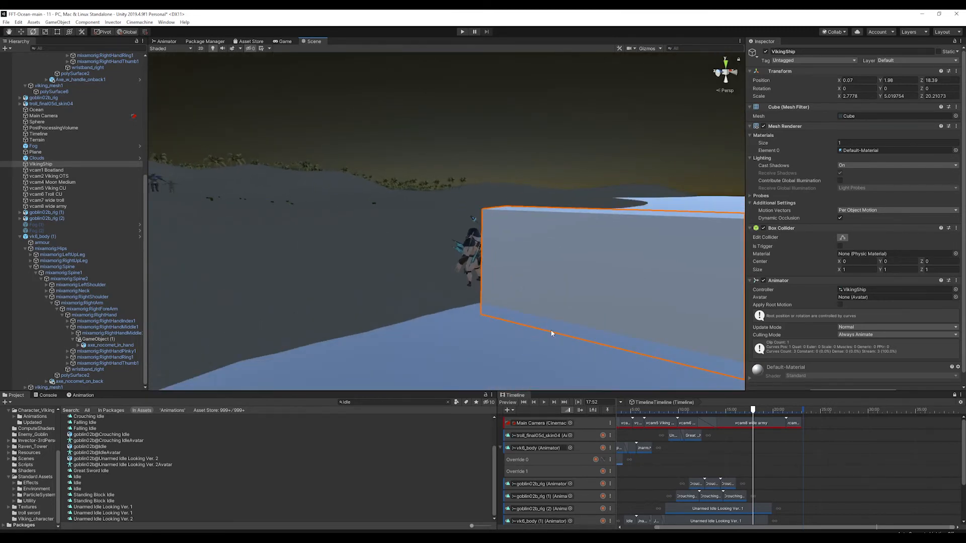
pyautogui.scroll(-3, 550, 452)
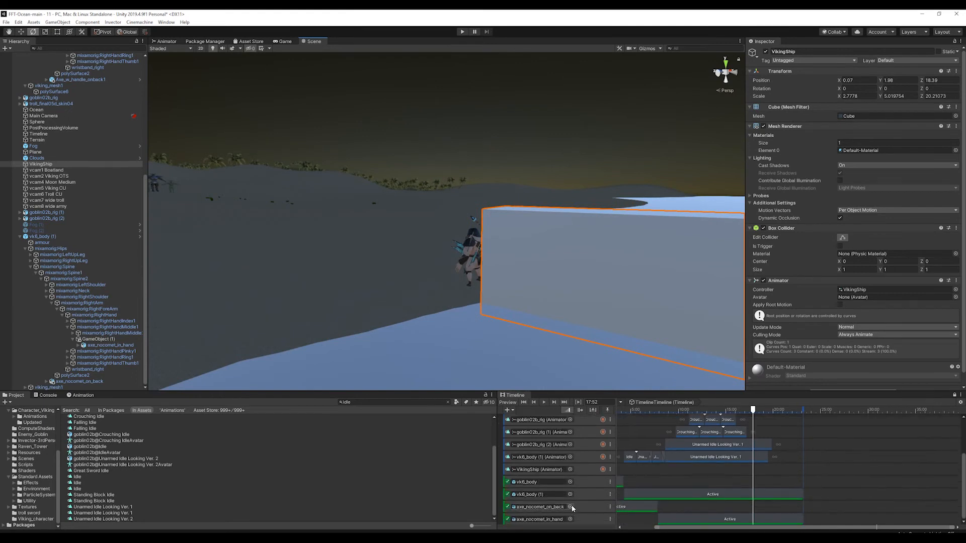
pyautogui.scroll(5, 572, 506)
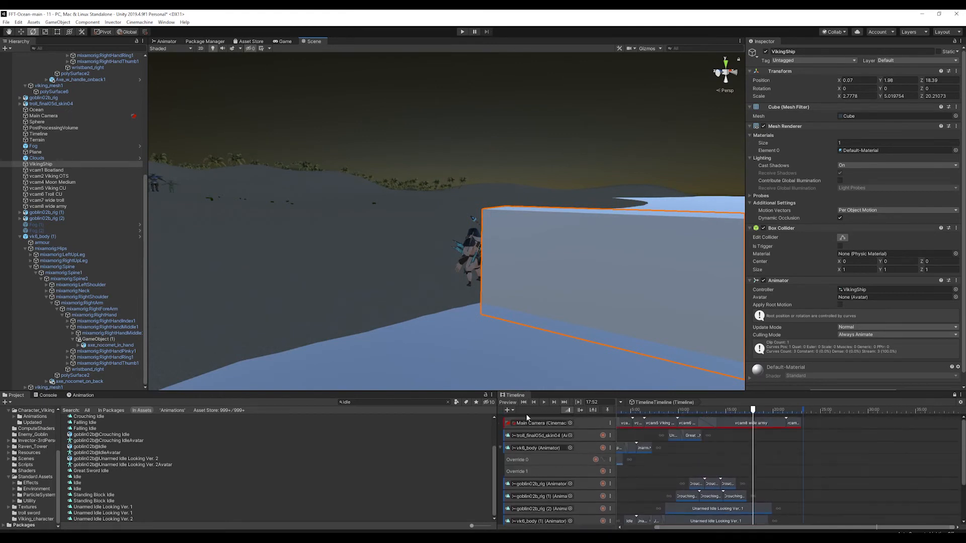
pyautogui.scroll(-3, 553, 453)
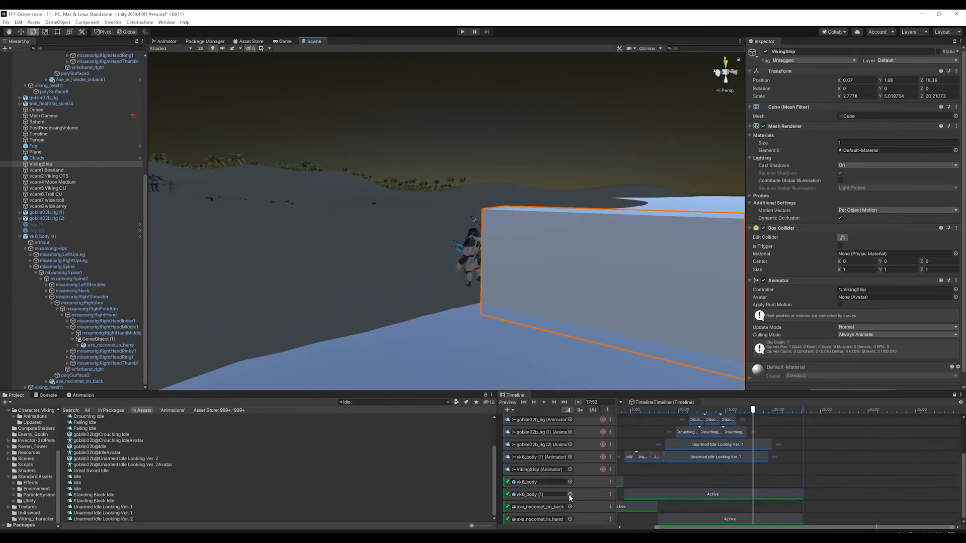
pyautogui.click(592, 471)
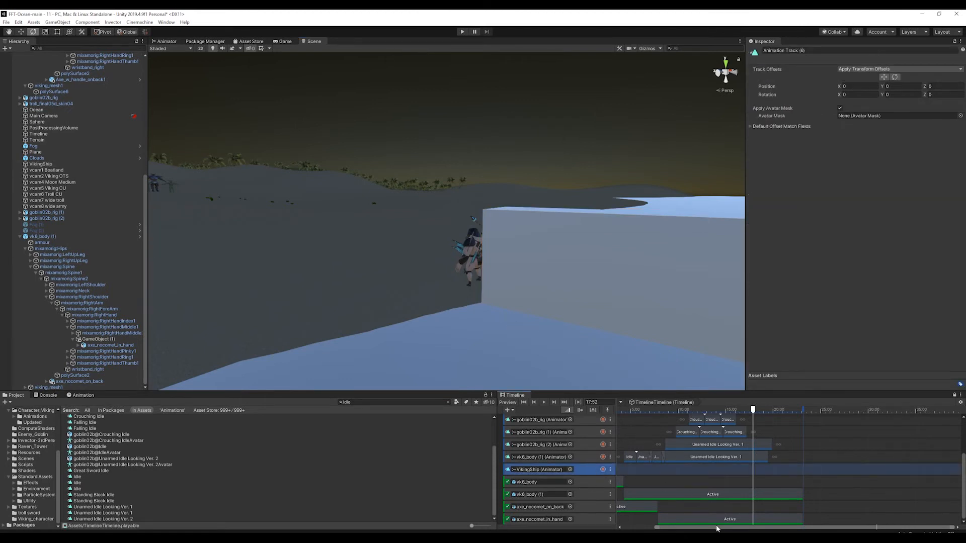
# Move the boat_land_on_beach clip's transform offset on the VikingShip track to about Z 1.79, and scrub to 3:30 to check it
pyautogui.moveTo(718, 530); pyautogui.dragTo(659, 525)
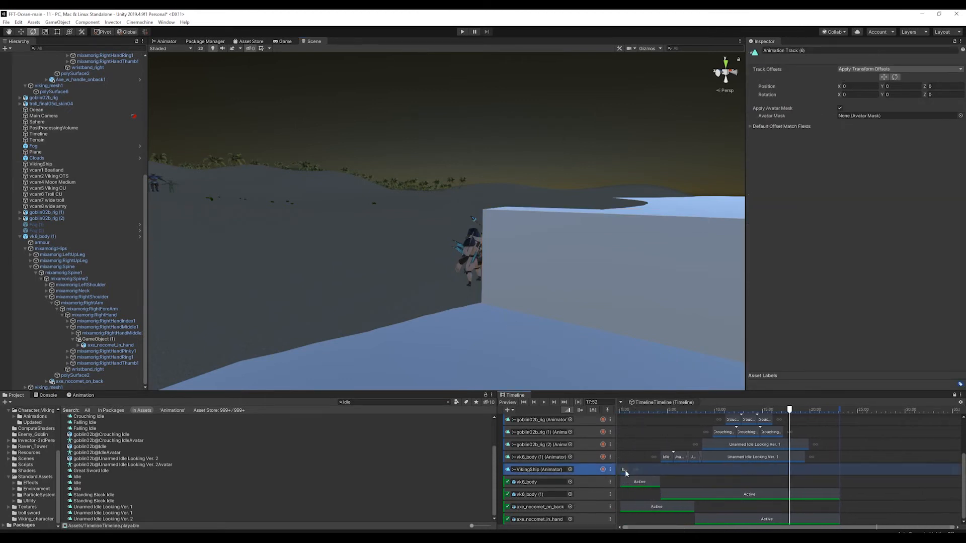
pyautogui.click(624, 470)
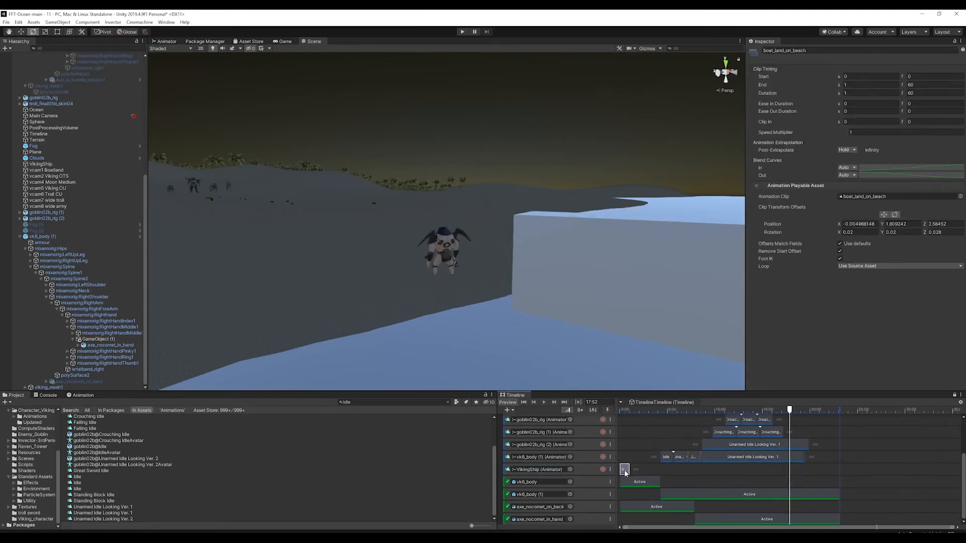
pyautogui.click(885, 217)
pyautogui.keyDown('alt'); pyautogui.moveTo(734, 270); pyautogui.dragTo(657, 260); pyautogui.keyUp('alt')
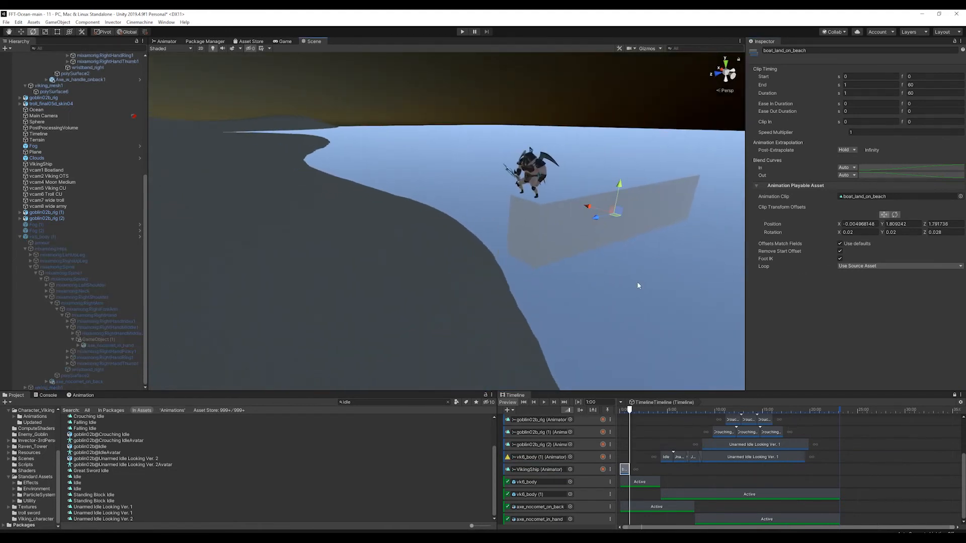
pyautogui.moveTo(629, 411); pyautogui.dragTo(654, 414)
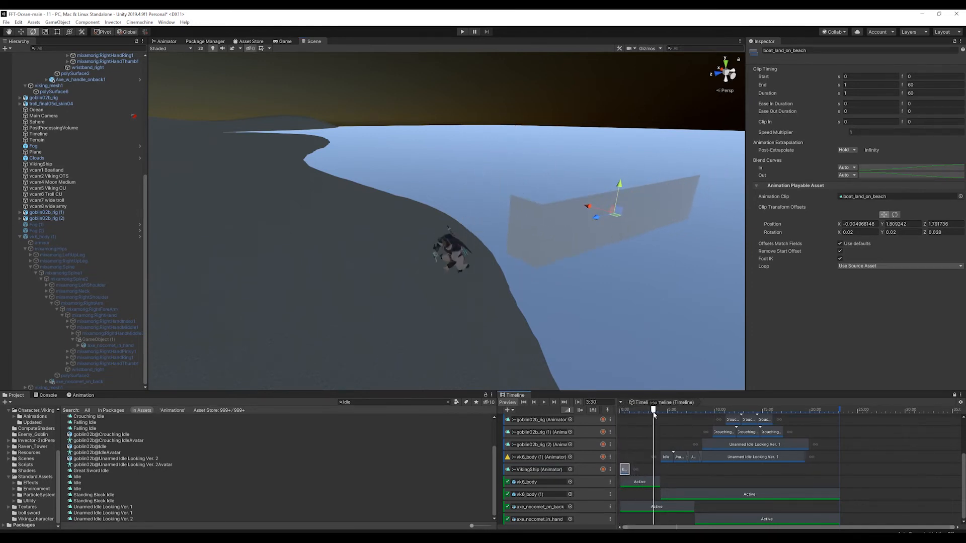
# Play the cinematic to check the ship's placement, view the Fog (2) particle settings, and play the cinematic again
pyautogui.click(462, 31)
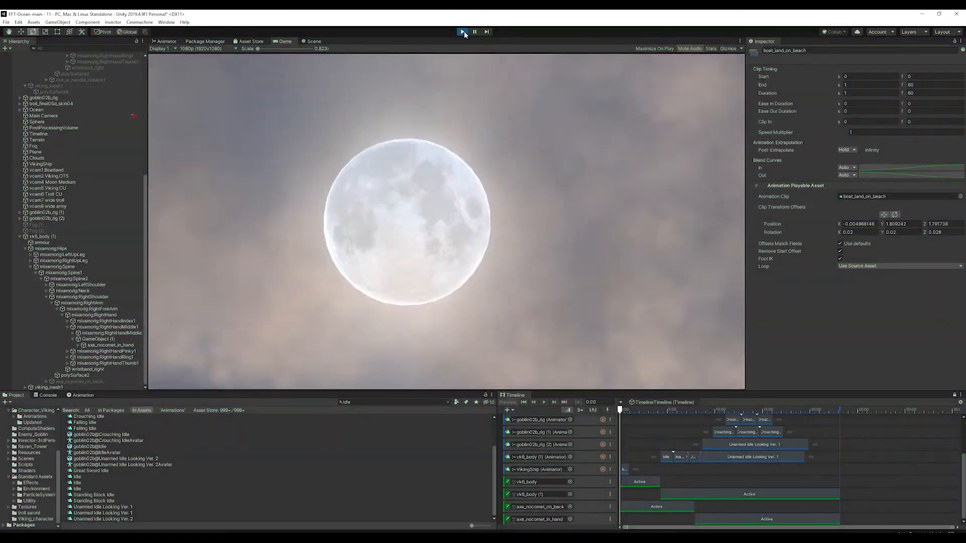
pyautogui.click(463, 32)
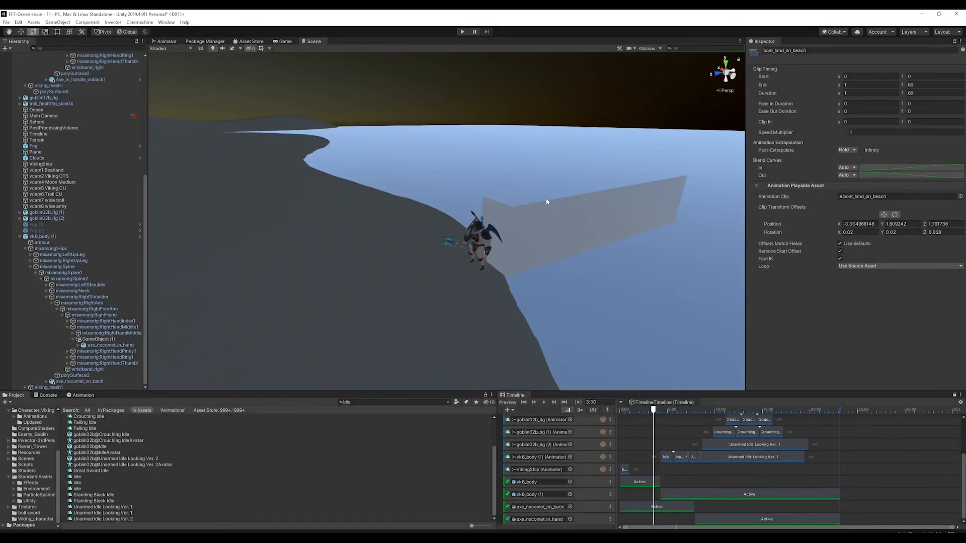
pyautogui.click(39, 231)
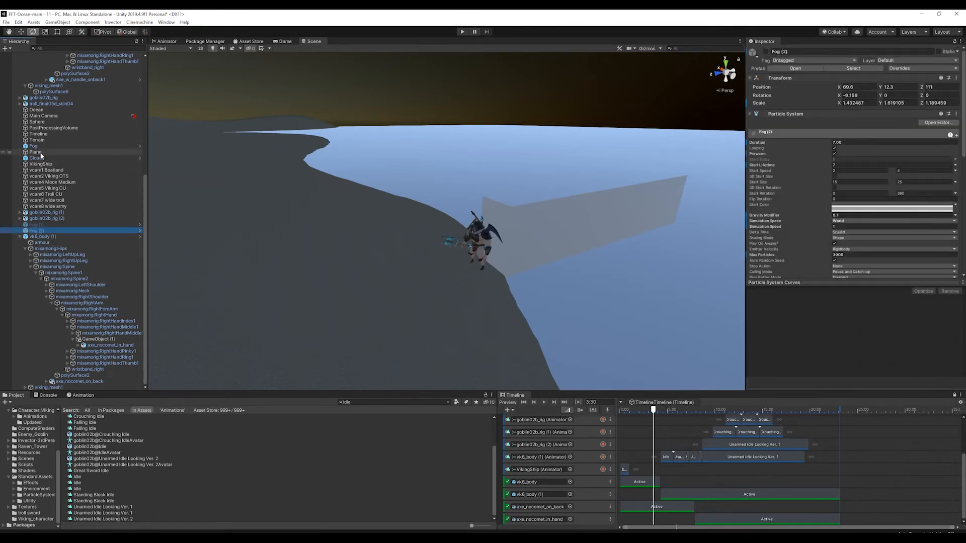
pyautogui.click(463, 32)
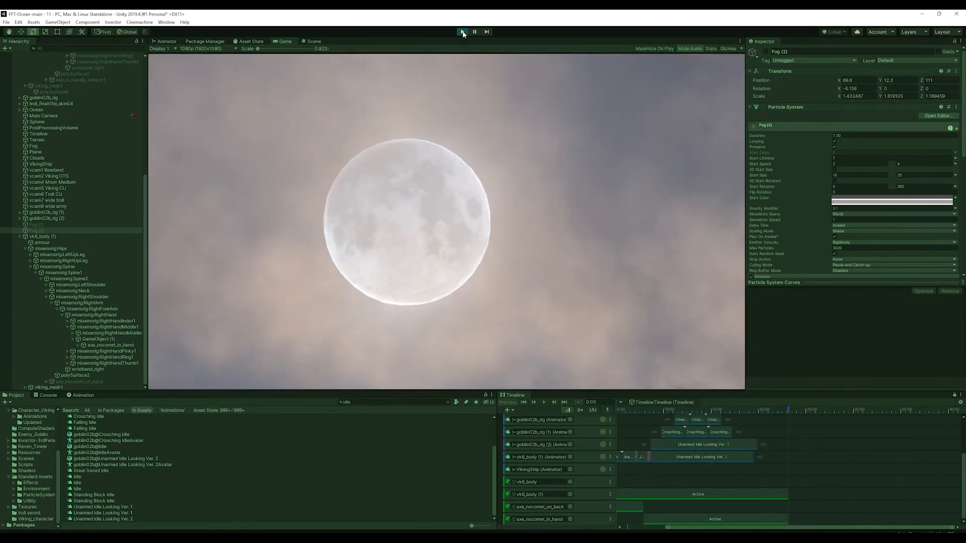
pyautogui.click(463, 32)
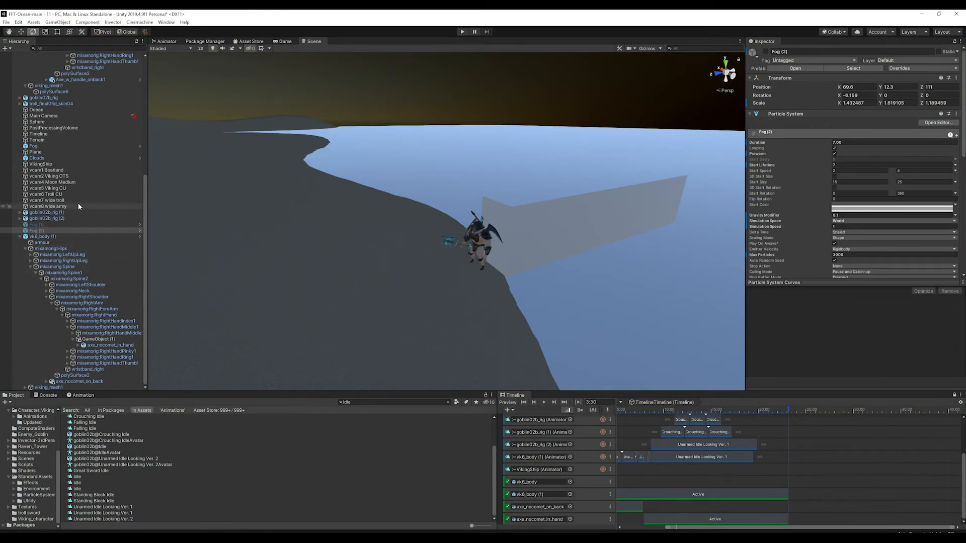
pyautogui.scroll(3, 678, 485)
pyautogui.scroll(-3, 679, 484)
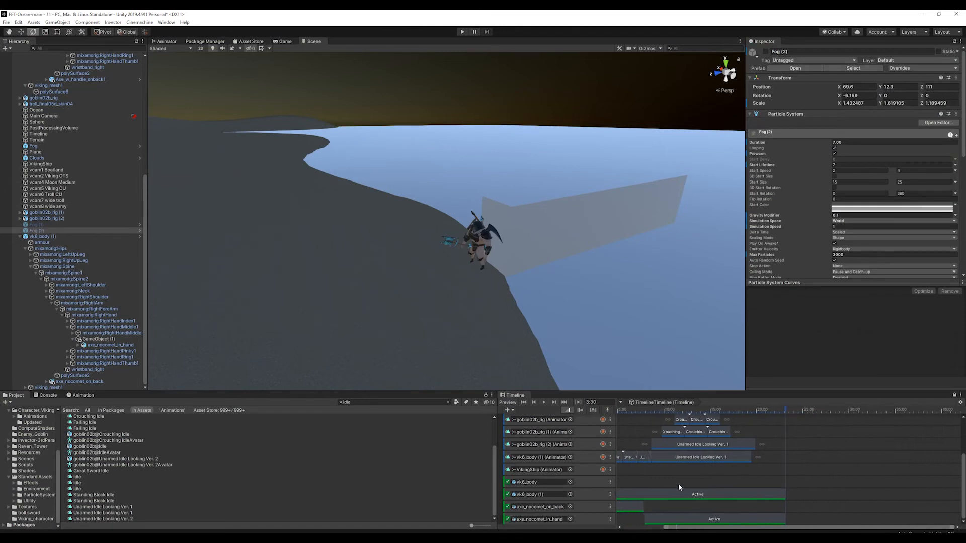
# Bring the whole Timeline into view, scrub to 13:37, view the army in the Game view, and collapse vk6_body (1) in the hierarchy
pyautogui.moveTo(670, 526); pyautogui.dragTo(630, 527)
pyautogui.moveTo(960, 459); pyautogui.dragTo(961, 419)
pyautogui.moveTo(676, 411); pyautogui.dragTo(746, 411)
pyautogui.click(284, 41)
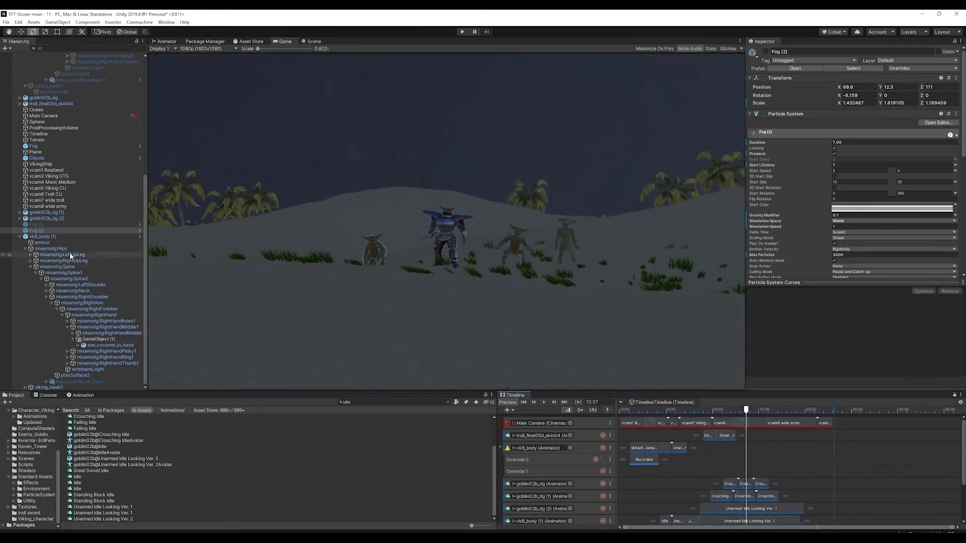
pyautogui.click(20, 236)
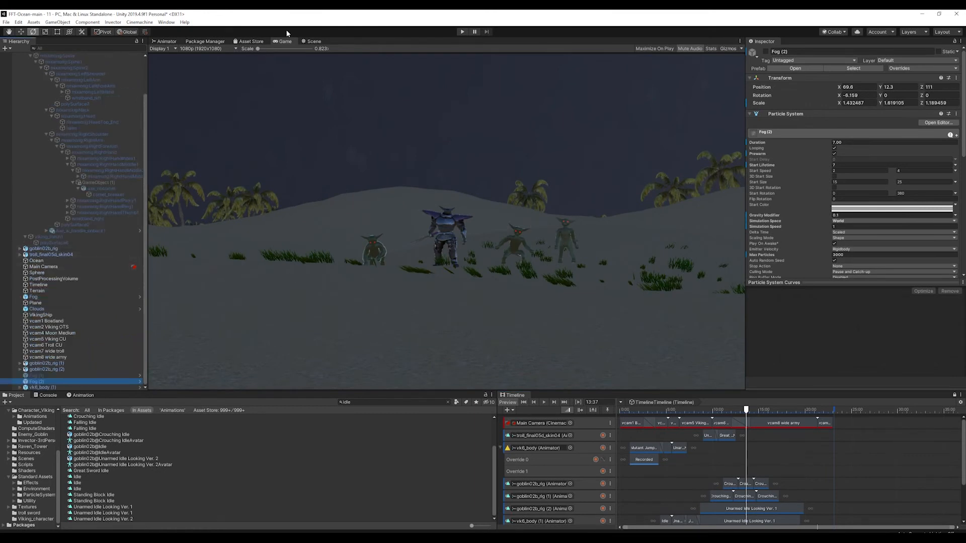
# Create a Cinemachine virtual camera and align it with a Scene view from behind the troll and goblins, facing the viking and the sea
pyautogui.click(311, 42)
pyautogui.moveTo(443, 281); pyautogui.dragTo(471, 251, button='right')
pyautogui.scroll(3, 464, 289)
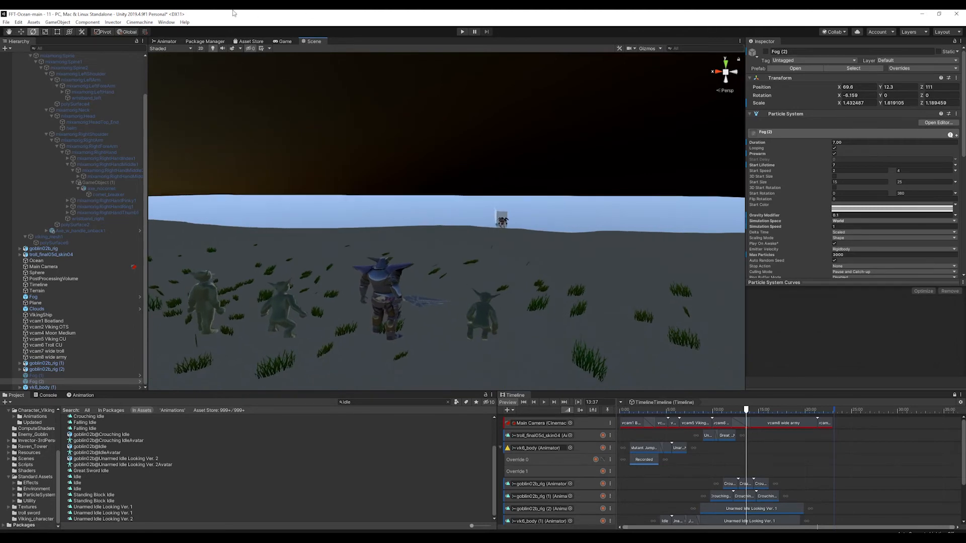
pyautogui.click(134, 22)
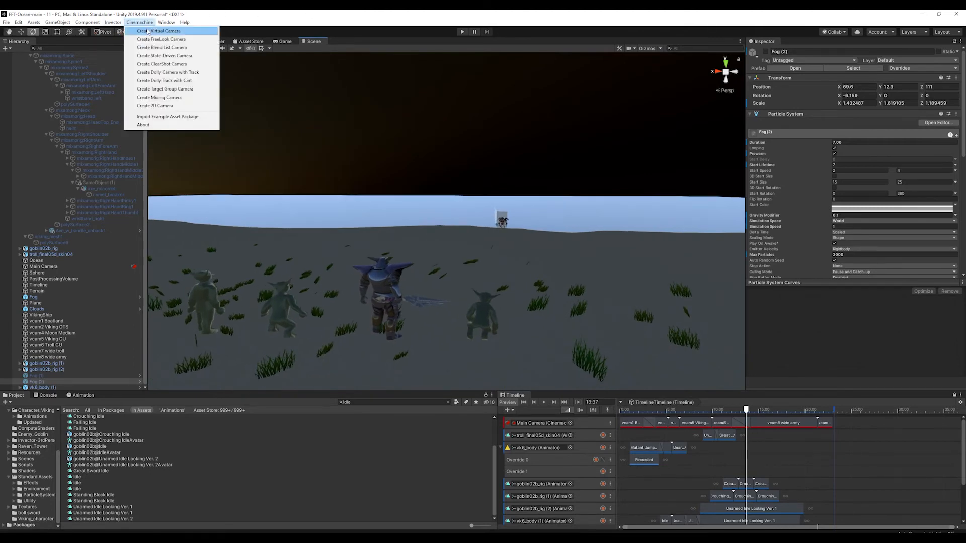
pyautogui.click(149, 31)
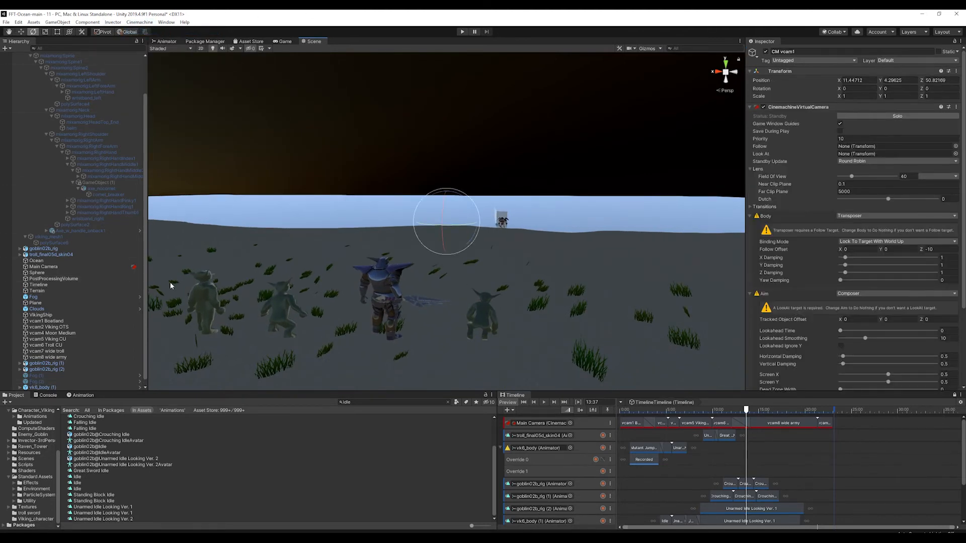
pyautogui.click(57, 22)
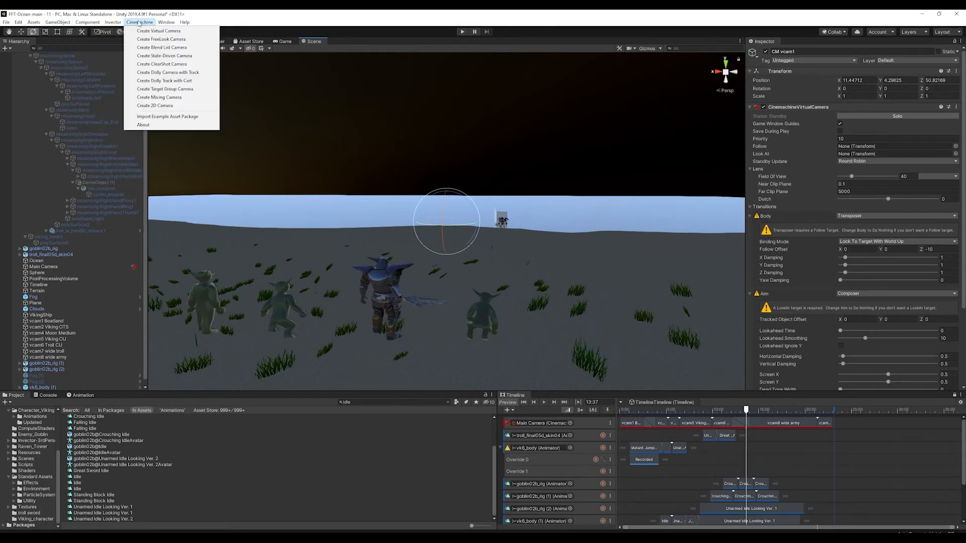
pyautogui.moveTo(57, 22)
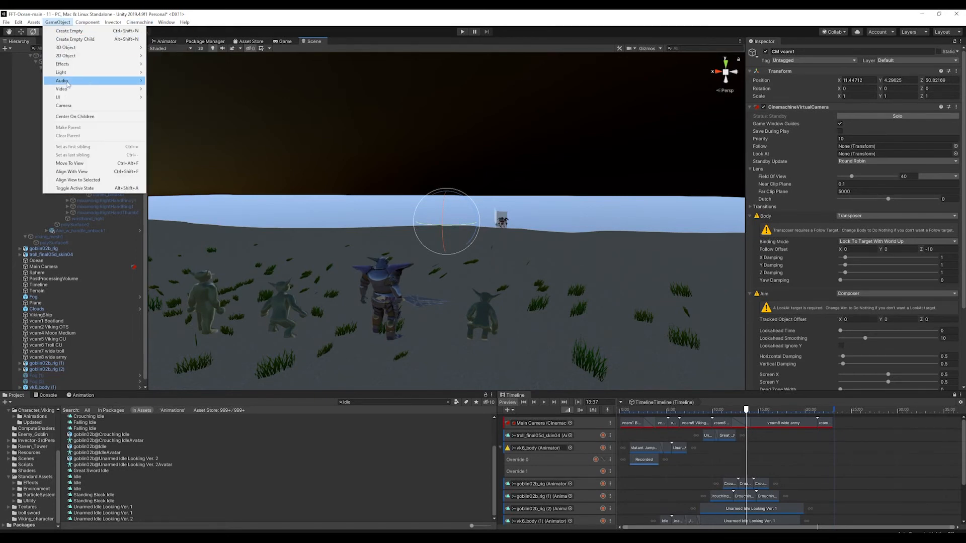
pyautogui.click(75, 172)
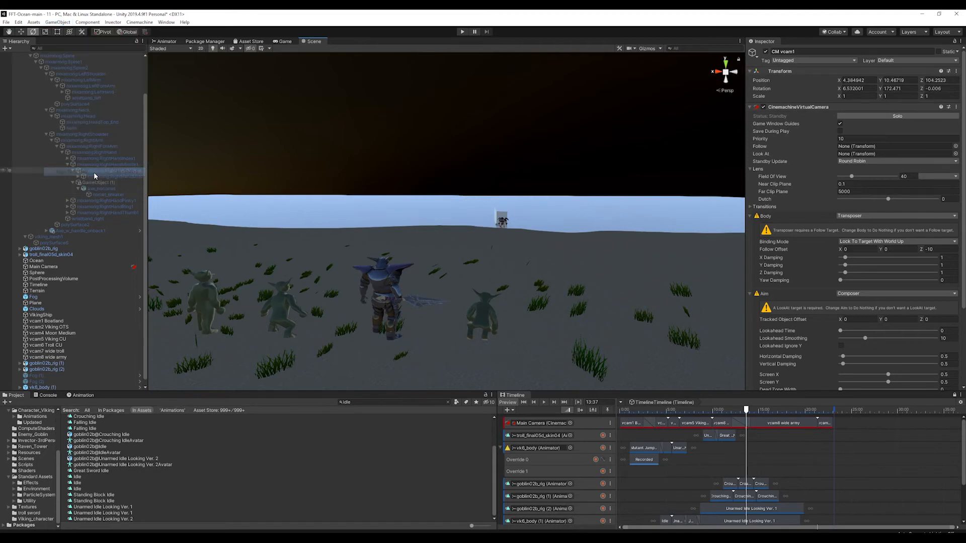
# Show the Scene gizmos and examine where the new virtual camera stands relative to the army, the viking and the other cameras
pyautogui.moveTo(368, 288); pyautogui.dragTo(420, 245, button='right')
pyautogui.keyDown('alt'); pyautogui.moveTo(420, 245); pyautogui.dragTo(416, 249); pyautogui.keyUp('alt')
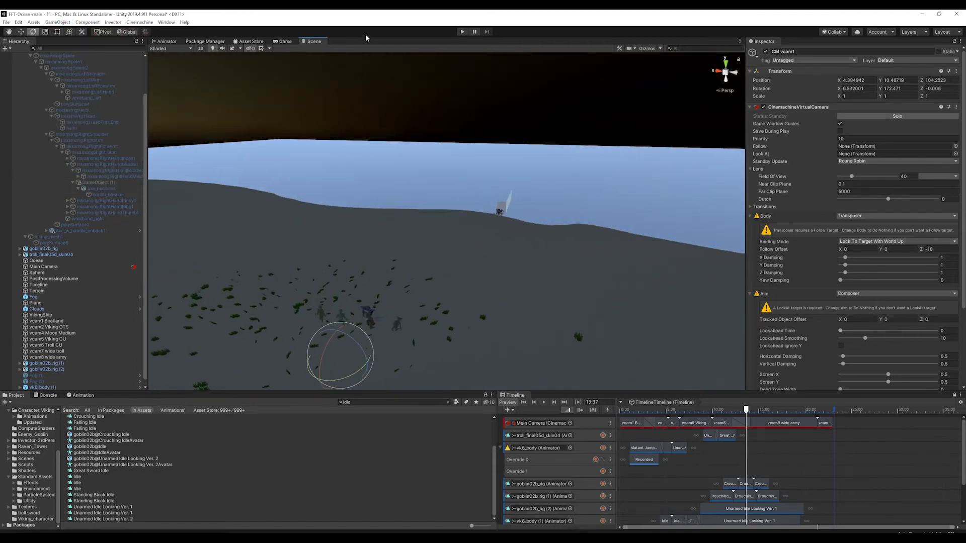
pyautogui.click(646, 49)
pyautogui.keyDown('alt'); pyautogui.moveTo(491, 222); pyautogui.dragTo(409, 244); pyautogui.keyUp('alt')
pyautogui.moveTo(382, 244); pyautogui.dragTo(443, 232, button='middle')
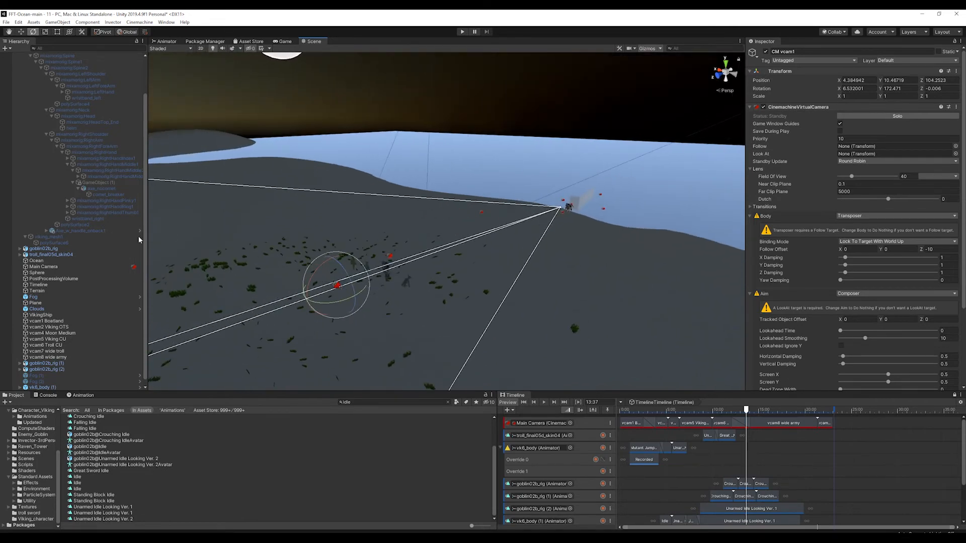
# Add CM vcam1 to the Main Camera track after vcam8 wide army, overlapping it from 20.35 s, and scrub the cinematic to check the shots
pyautogui.scroll(-1, 76, 370)
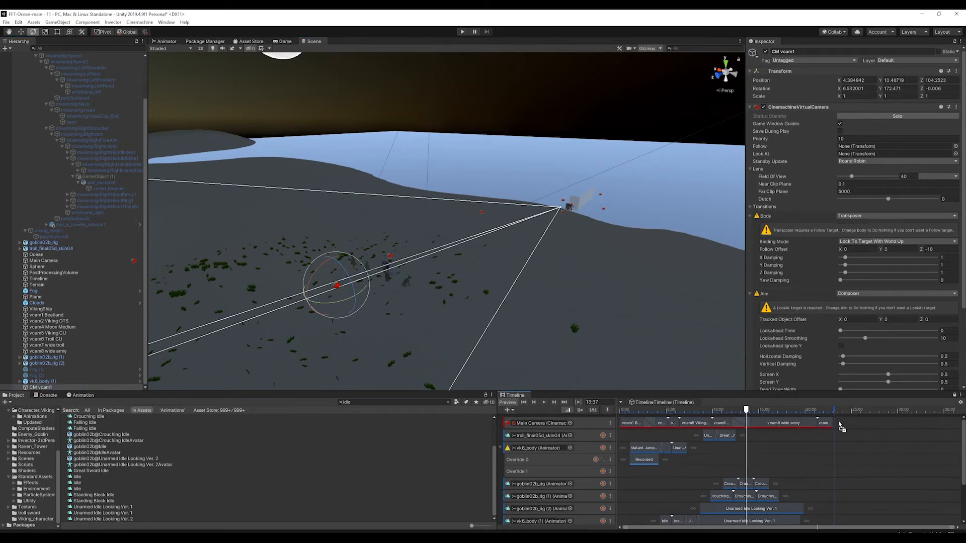
pyautogui.moveTo(841, 427)
pyautogui.mouseDown()
pyautogui.moveTo(845, 411)
pyautogui.moveTo(805, 412)
pyautogui.moveTo(824, 414)
pyautogui.moveTo(833, 429)
pyautogui.moveTo(803, 413)
pyautogui.moveTo(850, 432)
pyautogui.mouseUp()
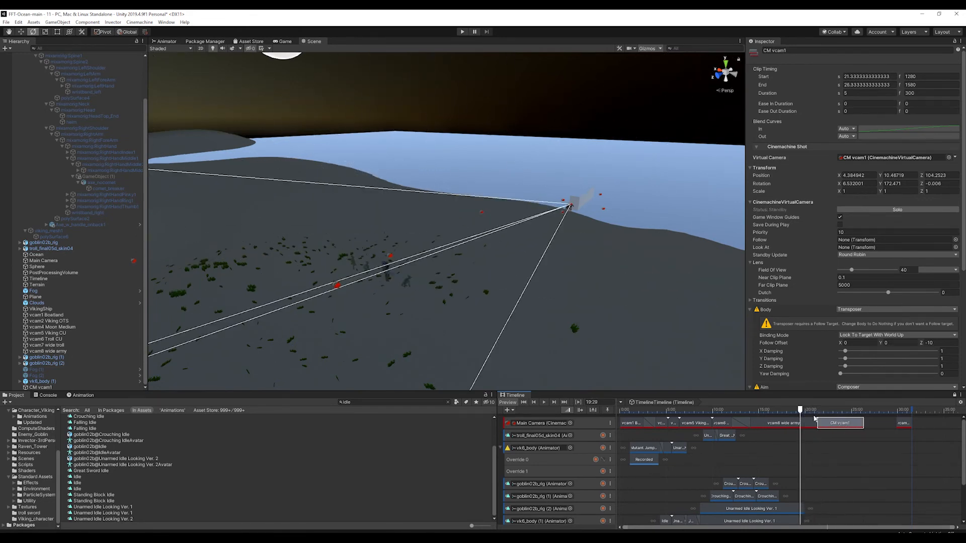
pyautogui.moveTo(801, 410); pyautogui.dragTo(658, 413)
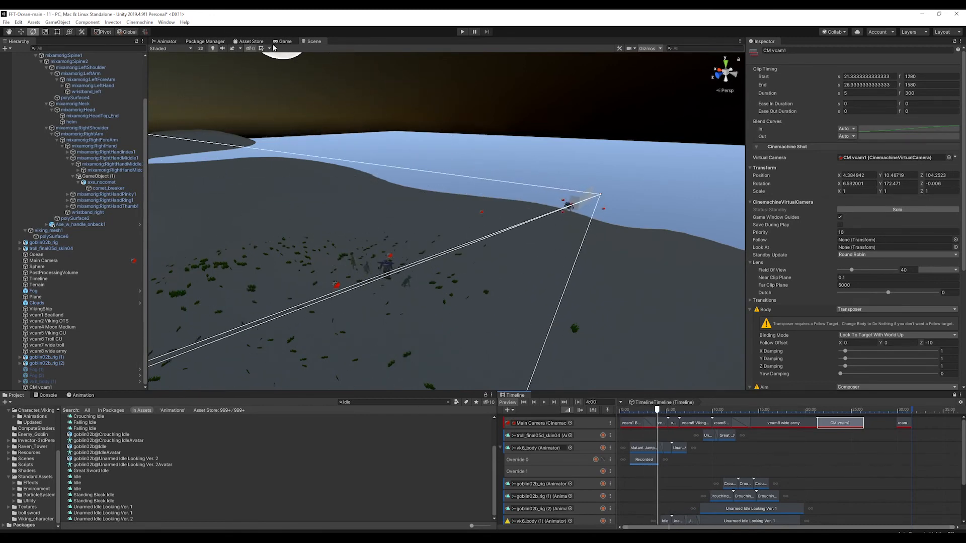
pyautogui.click(277, 43)
pyautogui.moveTo(657, 412)
pyautogui.mouseDown()
pyautogui.moveTo(643, 414)
pyautogui.moveTo(658, 414)
pyautogui.mouseUp()
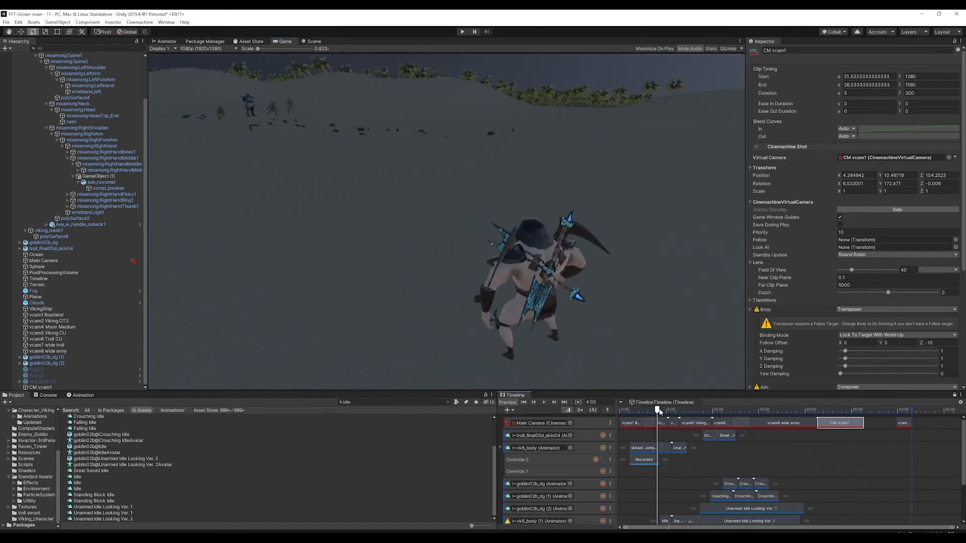
pyautogui.moveTo(657, 412); pyautogui.dragTo(805, 416)
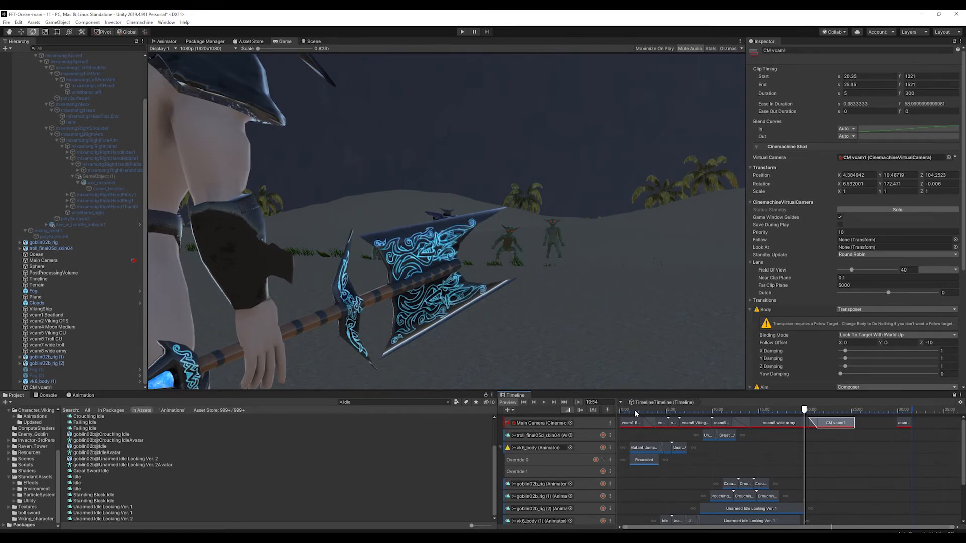
pyautogui.moveTo(634, 410)
pyautogui.mouseDown()
pyautogui.moveTo(652, 411)
pyautogui.moveTo(630, 413)
pyautogui.mouseUp()
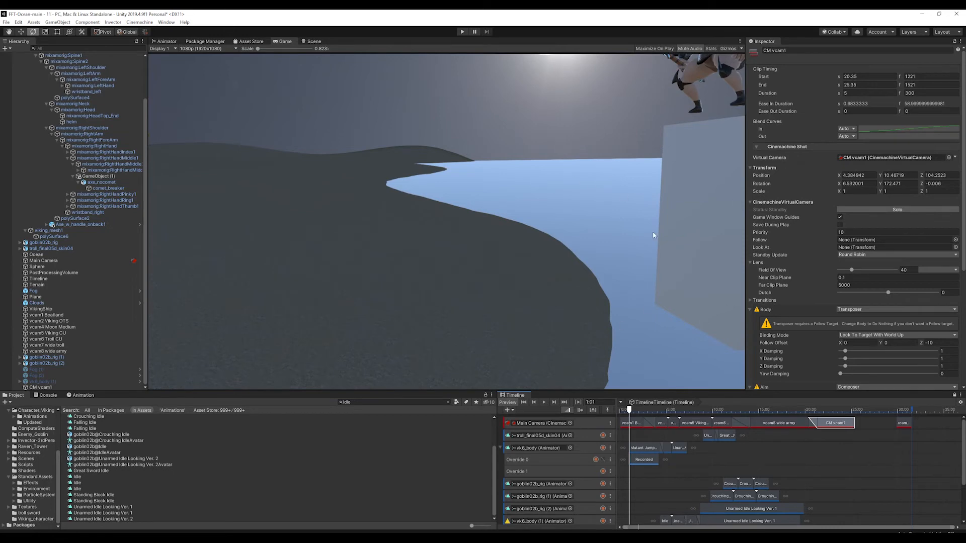
pyautogui.moveTo(630, 412); pyautogui.dragTo(744, 411)
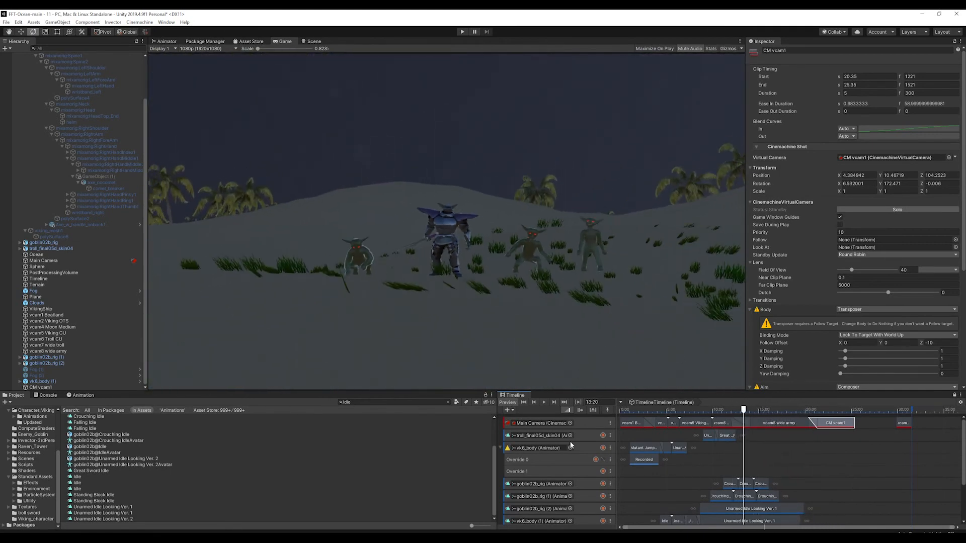
# Duplicate the last Crouching Idle clip on the goblin02b_rig (1) track to continue the goblin's idle animation
pyautogui.click(764, 495)
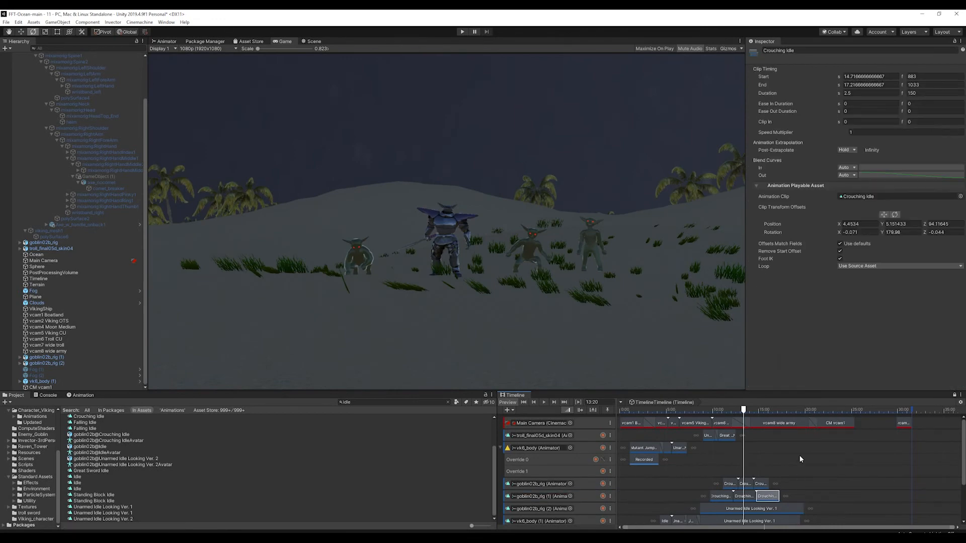
pyautogui.click(793, 410)
pyautogui.moveTo(758, 496); pyautogui.dragTo(824, 497)
pyautogui.hotkey('ctrl', 'z')
# Stretch the last Crouch Idle clip on goblin02b_rig to 23.83 s, and delete all but the first Crouching Idle clip on goblin02b_rig (1)
pyautogui.click(760, 483)
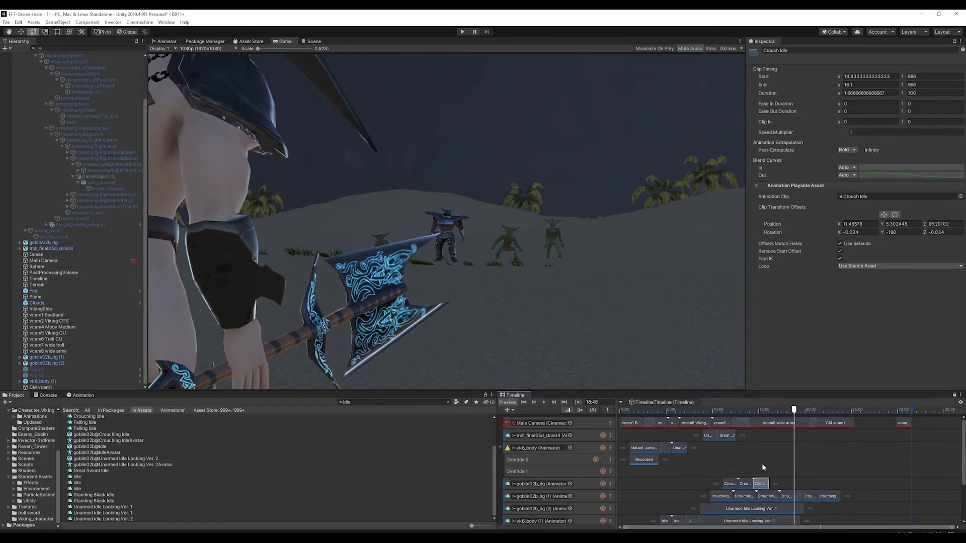
pyautogui.moveTo(769, 484); pyautogui.dragTo(840, 478)
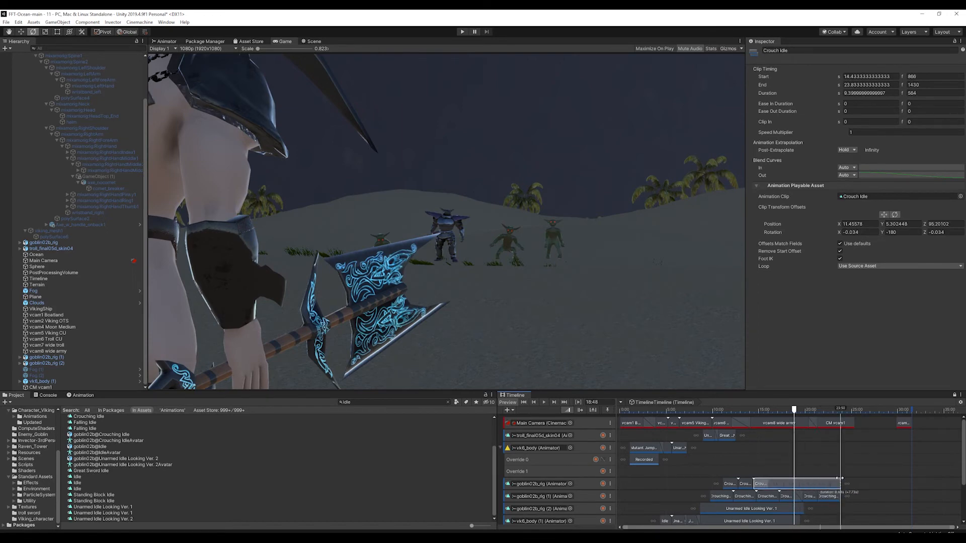
pyautogui.click(824, 497)
pyautogui.press('Delete')
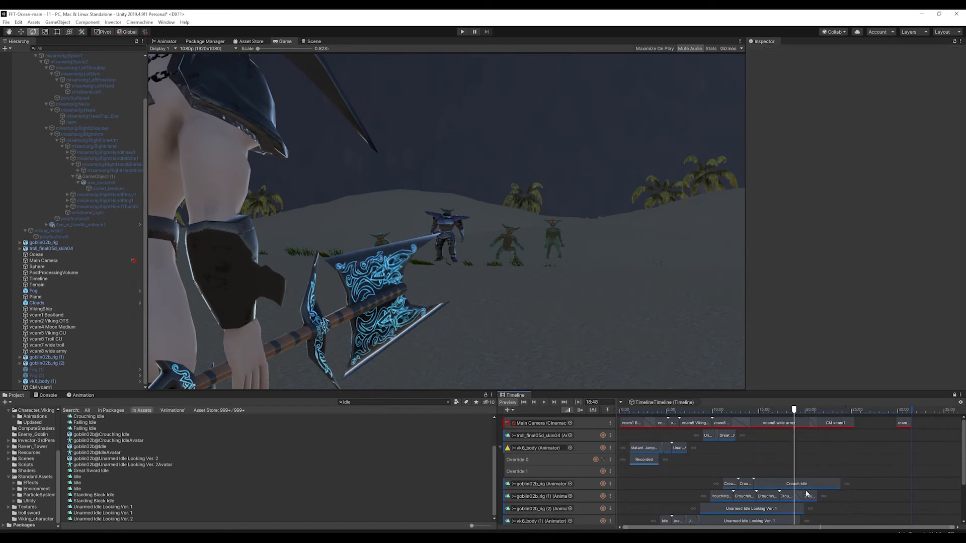
pyautogui.click(805, 496)
pyautogui.press('Delete')
pyautogui.click(790, 496)
pyautogui.moveTo(790, 497); pyautogui.dragTo(748, 497)
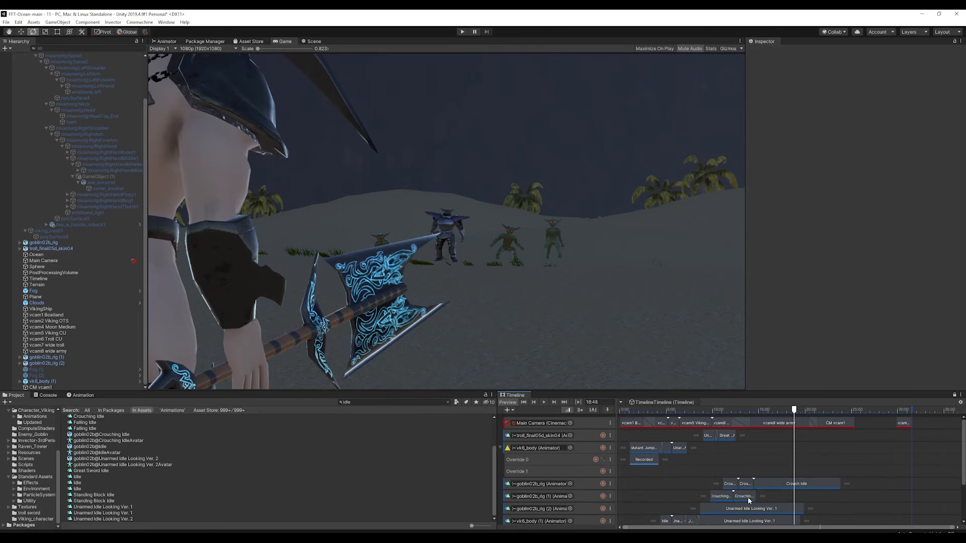
pyautogui.press('Delete')
# Delete the two earlier Crouch Idle clips on the goblin02b_rig track, and make the remaining one run from 9.4 s to 22.73 s
pyautogui.click(745, 484)
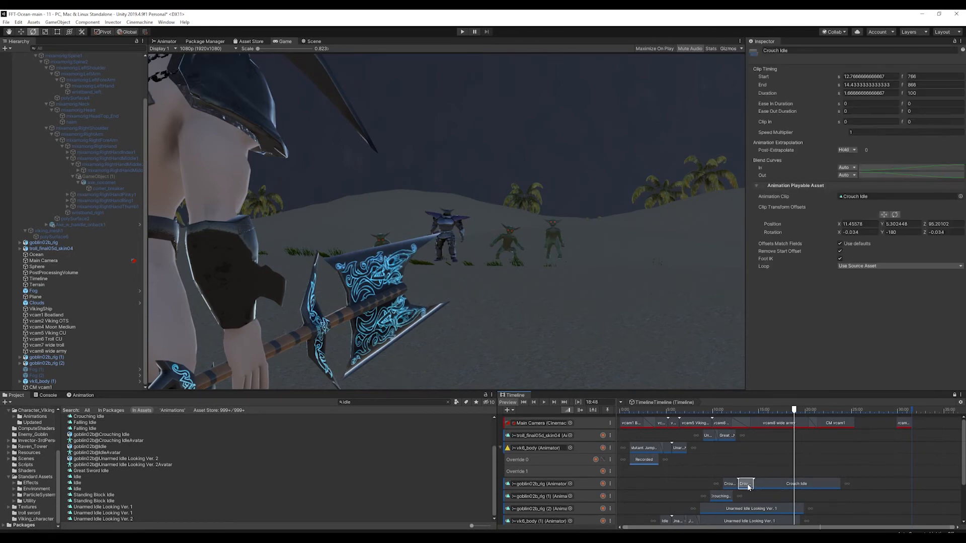
pyautogui.press('Delete')
pyautogui.click(765, 483)
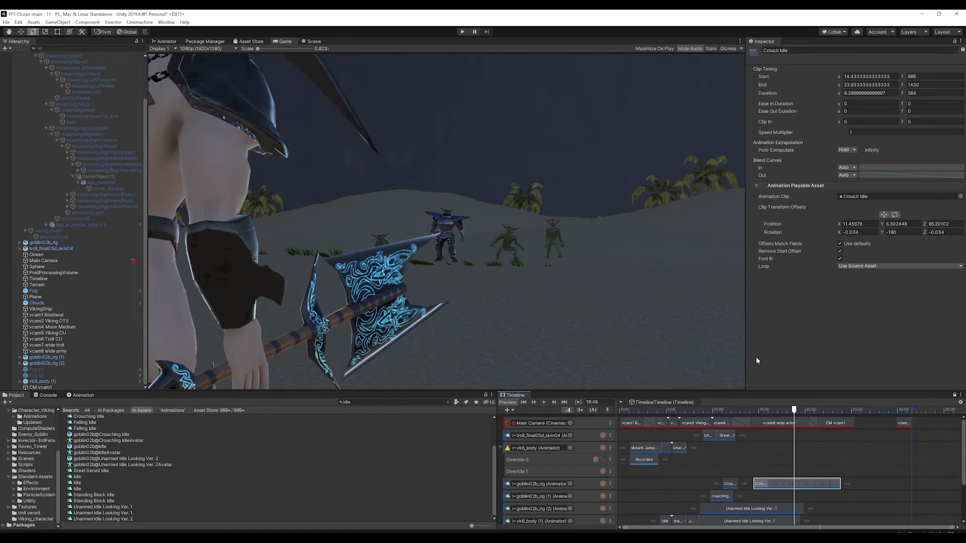
pyautogui.click(725, 484)
pyautogui.press('Delete')
pyautogui.click(754, 483)
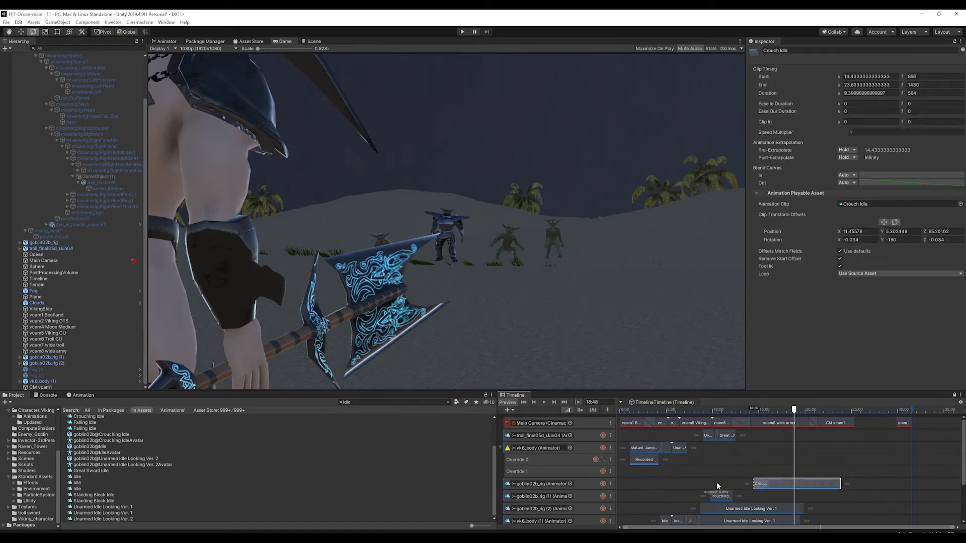
pyautogui.moveTo(774, 484); pyautogui.dragTo(730, 488)
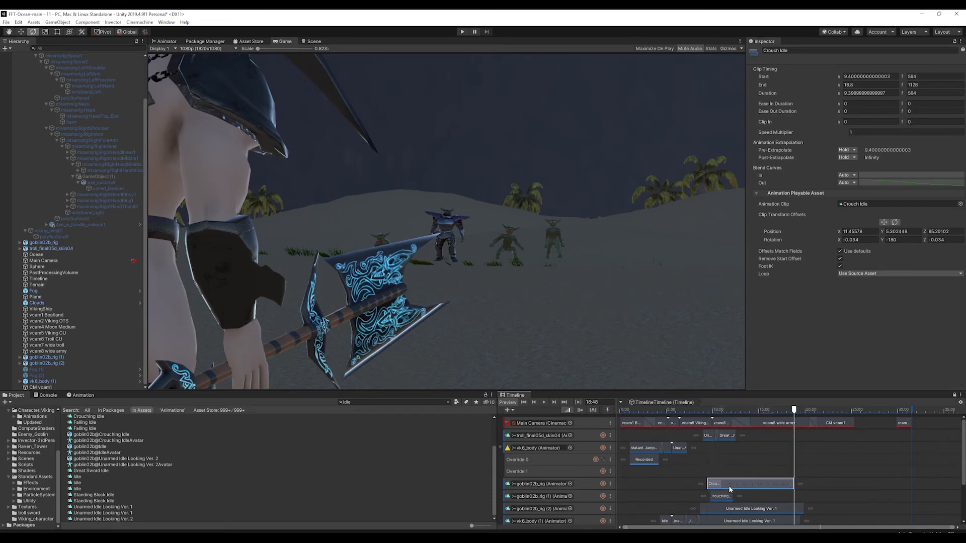
pyautogui.moveTo(792, 484); pyautogui.dragTo(830, 484)
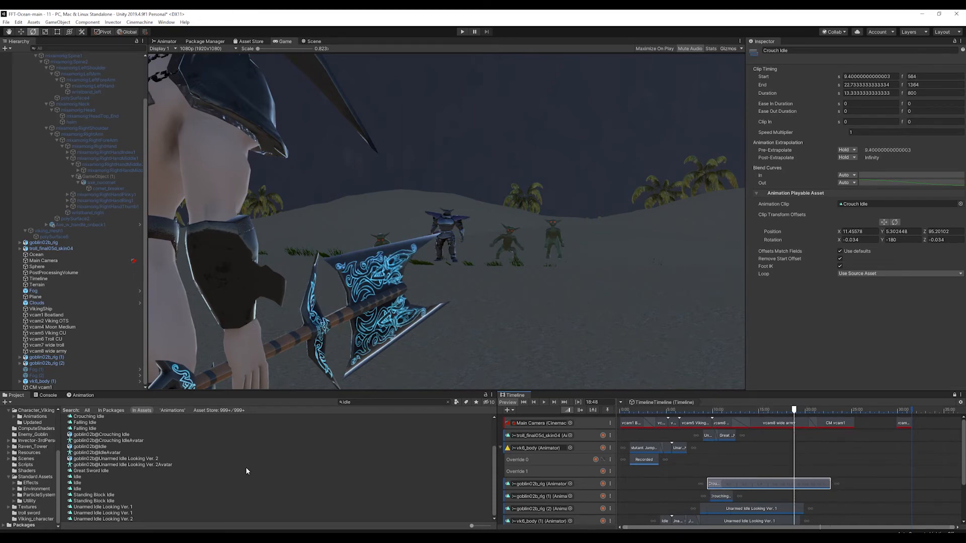
# Inspect the Idle clips, preview the Standing Block Idle animation, and toggle its Loop Time setting on and off
pyautogui.click(77, 477)
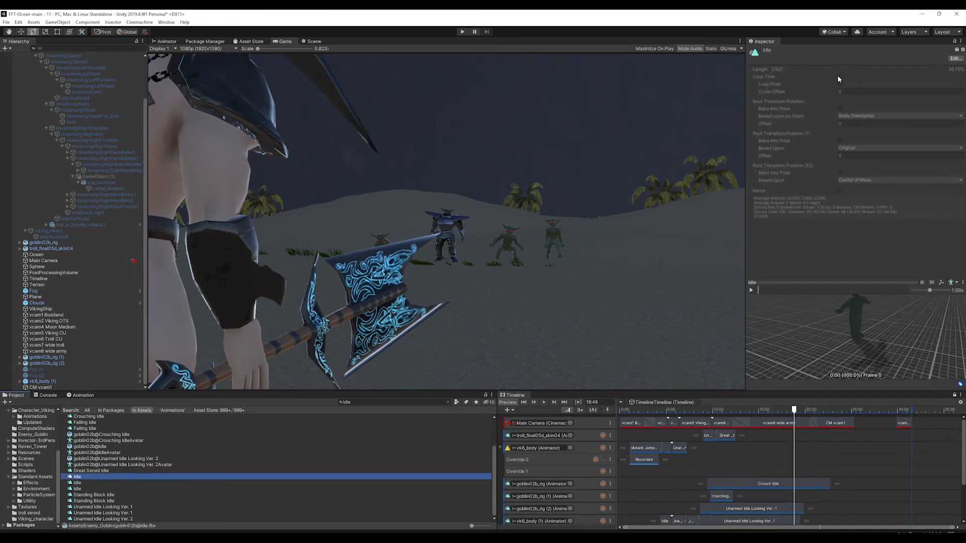
pyautogui.click(108, 484)
pyautogui.click(108, 500)
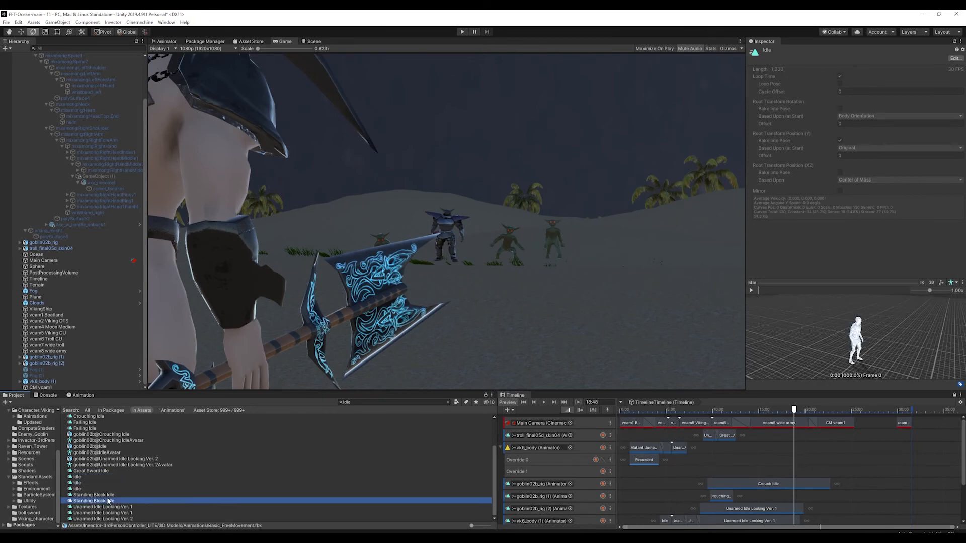
pyautogui.click(751, 291)
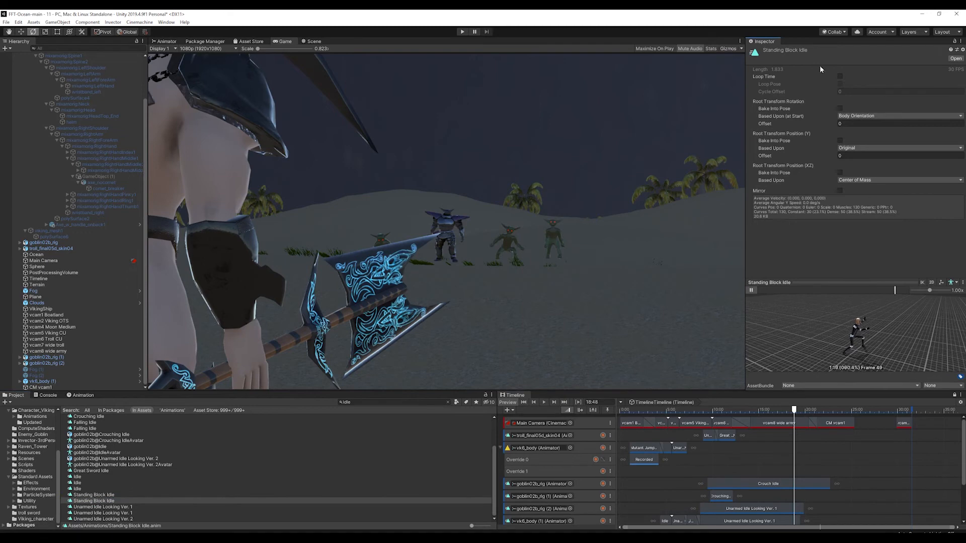
pyautogui.click(839, 76)
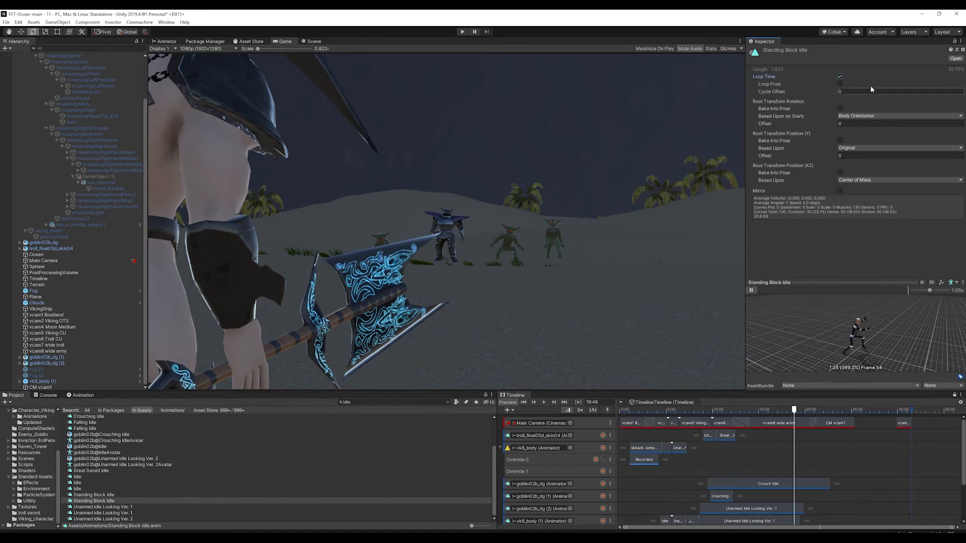
pyautogui.click(839, 77)
# Start goblin02b_rig (1)'s Crouching Idle clip at 9.4 s, and extend it and goblin02b_rig (2)'s Unarmed Idle Looking clip to about 31.52 s
pyautogui.moveTo(728, 498); pyautogui.dragTo(827, 499)
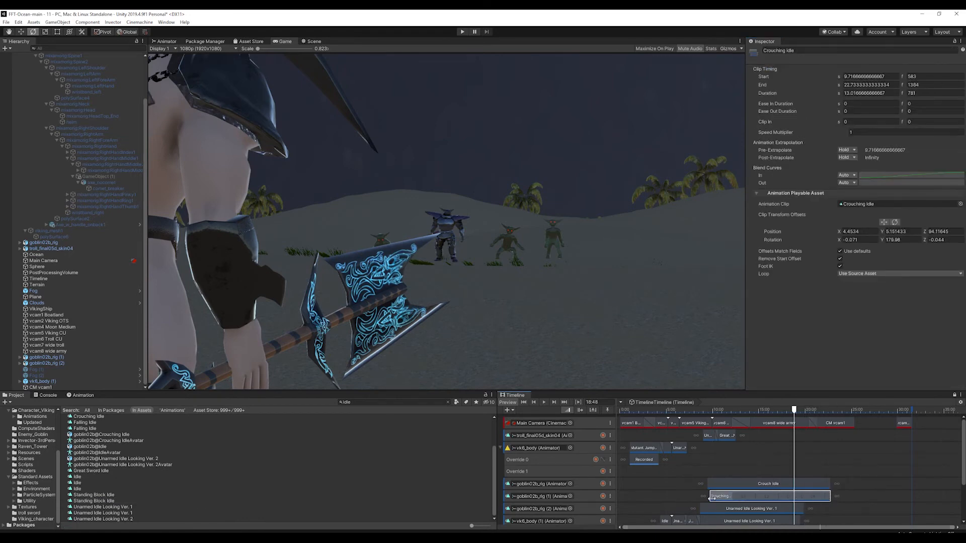
pyautogui.moveTo(723, 501); pyautogui.dragTo(729, 503)
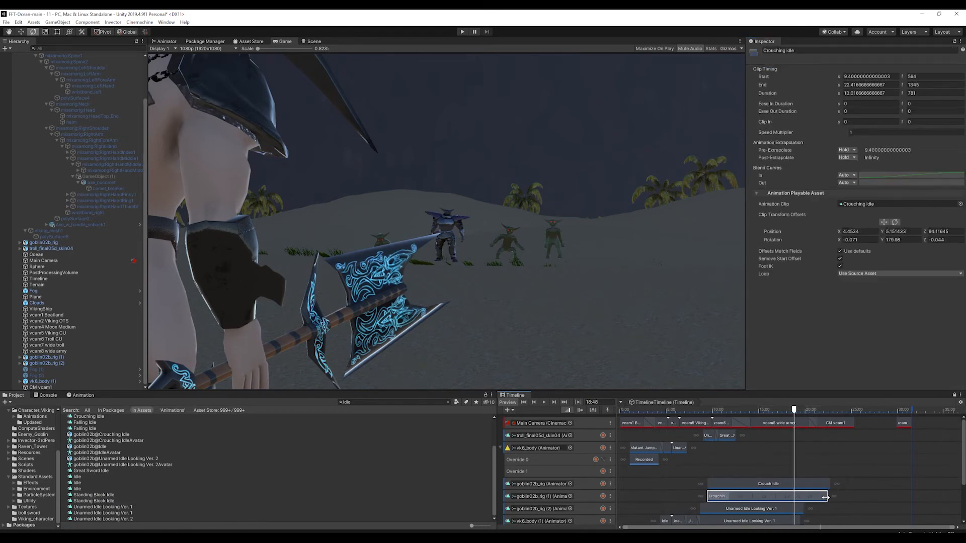
pyautogui.moveTo(825, 498); pyautogui.dragTo(912, 509)
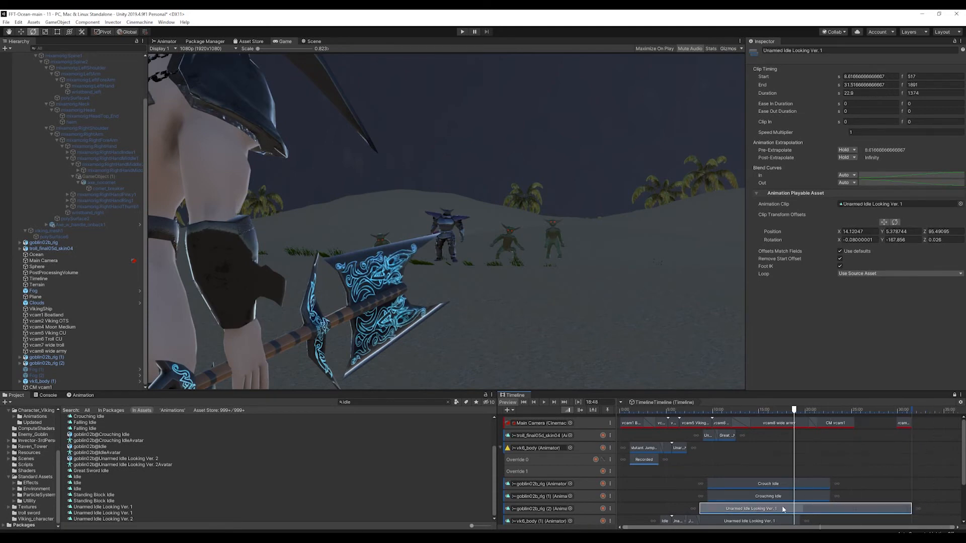
pyautogui.moveTo(830, 496); pyautogui.dragTo(911, 496)
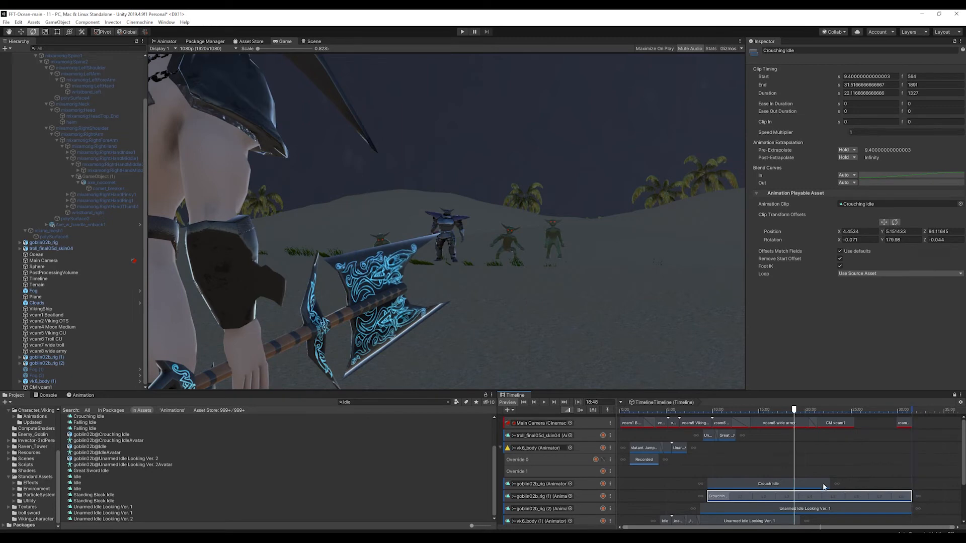
# Extend goblin02b_rig's Crouch Idle clip to end at about 31.52 s, and play the scene to check the cinematic
pyautogui.moveTo(830, 483); pyautogui.dragTo(909, 484)
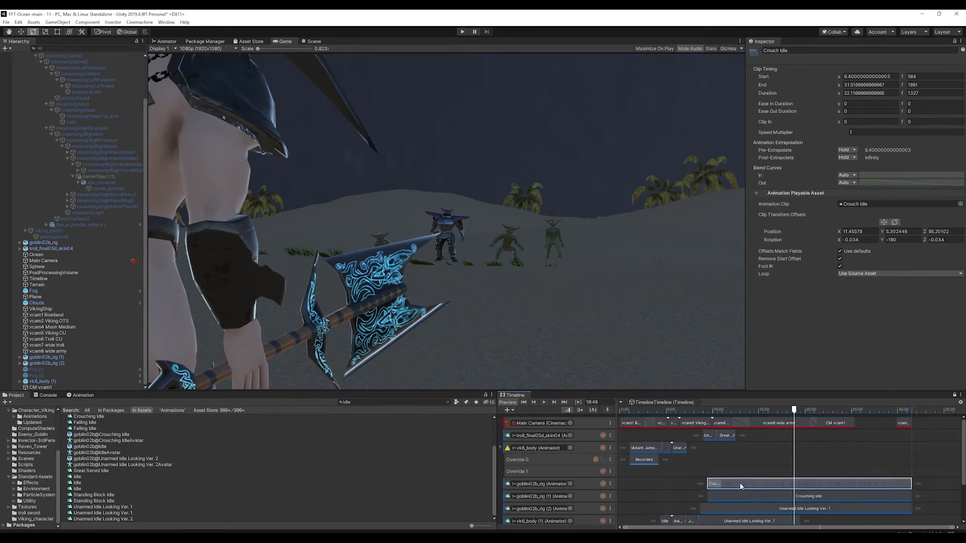
pyautogui.click(463, 31)
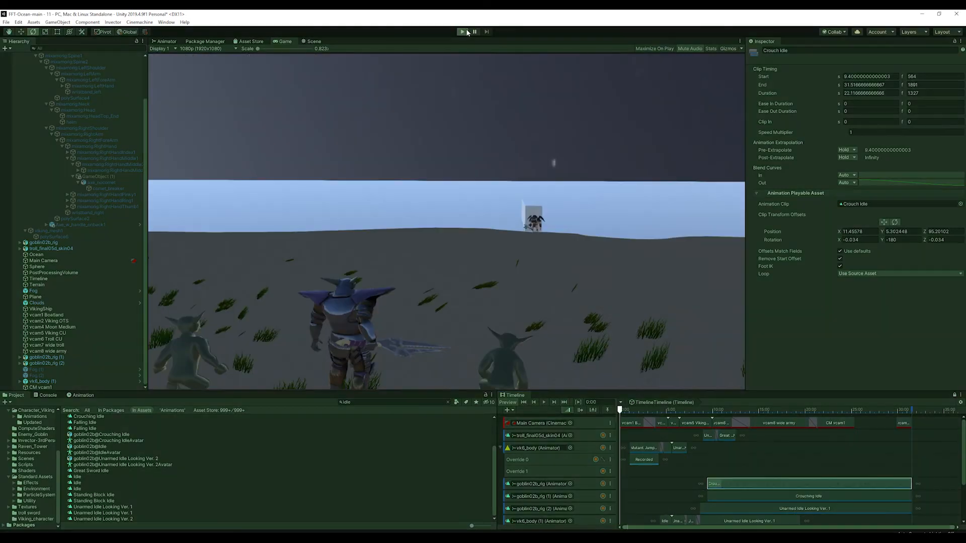
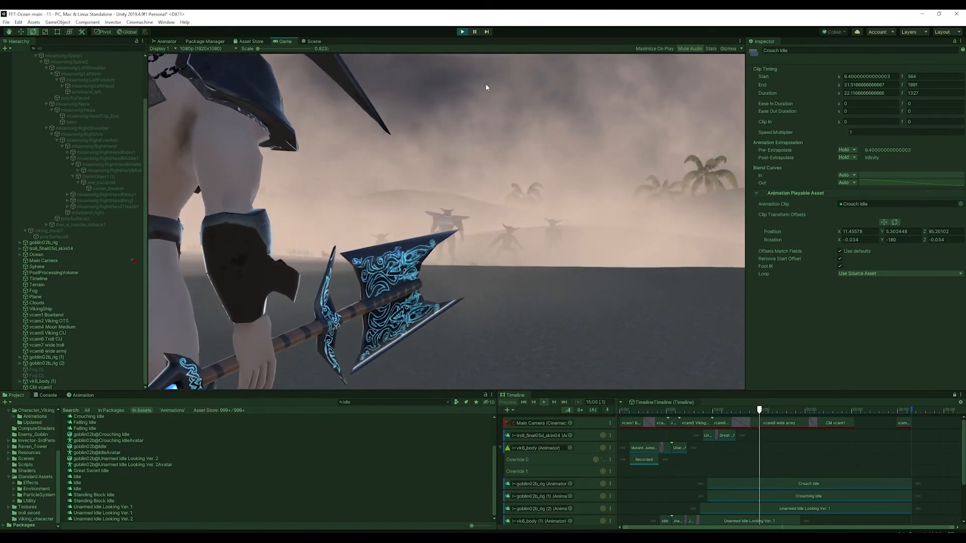
pyautogui.click(461, 31)
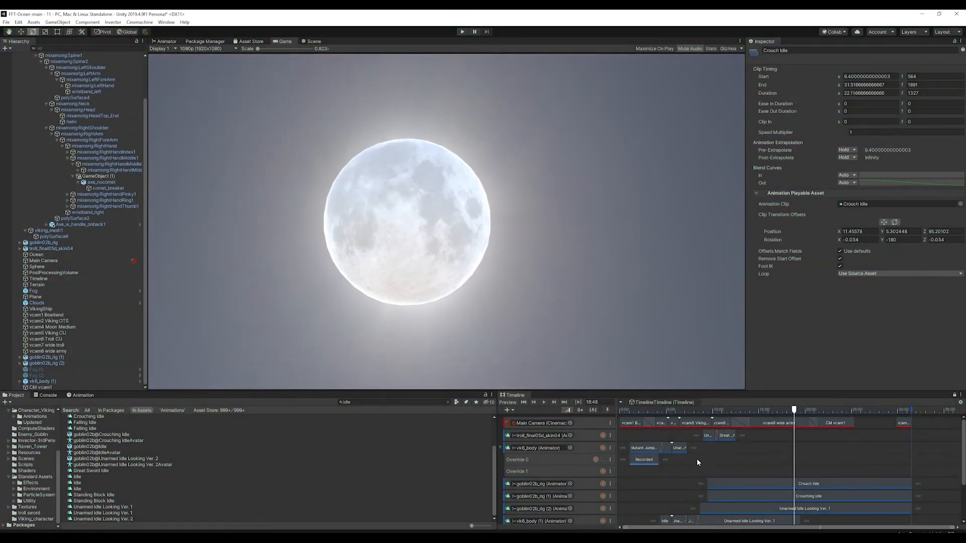
# Scrub the timeline to 8:22 and back to 6:02, and inspect the viking tracks and the axe objects in the hand
pyautogui.moveTo(684, 409)
pyautogui.mouseDown()
pyautogui.moveTo(675, 411)
pyautogui.moveTo(699, 421)
pyautogui.mouseUp()
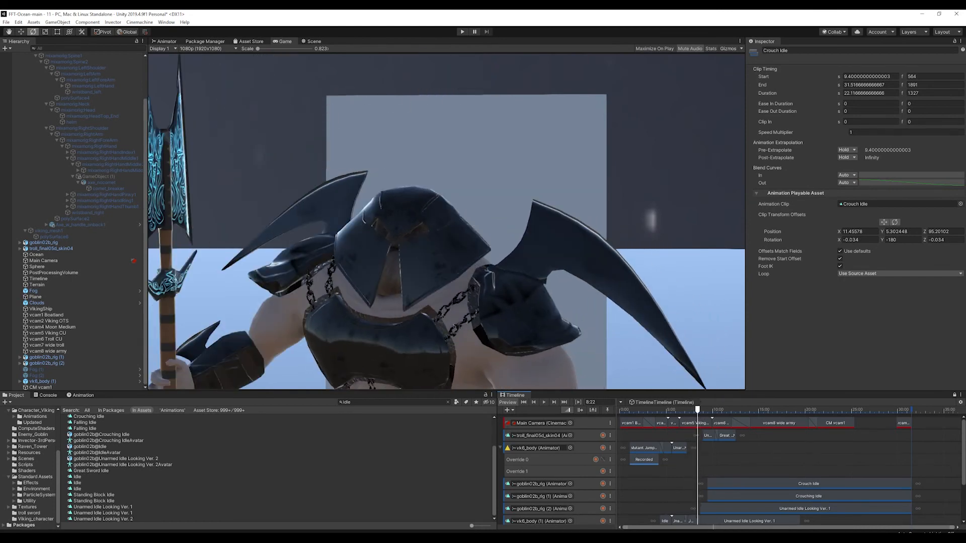
pyautogui.click(696, 482)
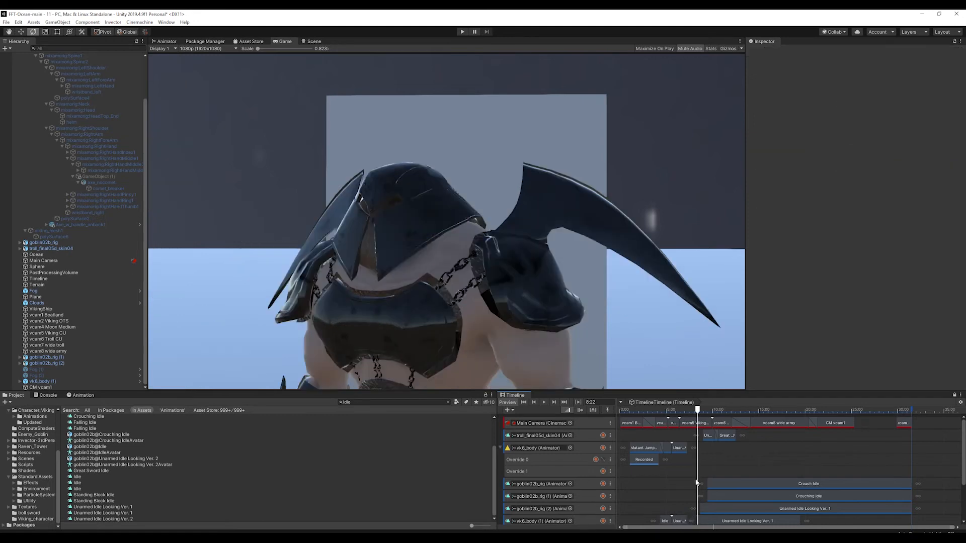
pyautogui.moveTo(703, 414); pyautogui.dragTo(677, 413)
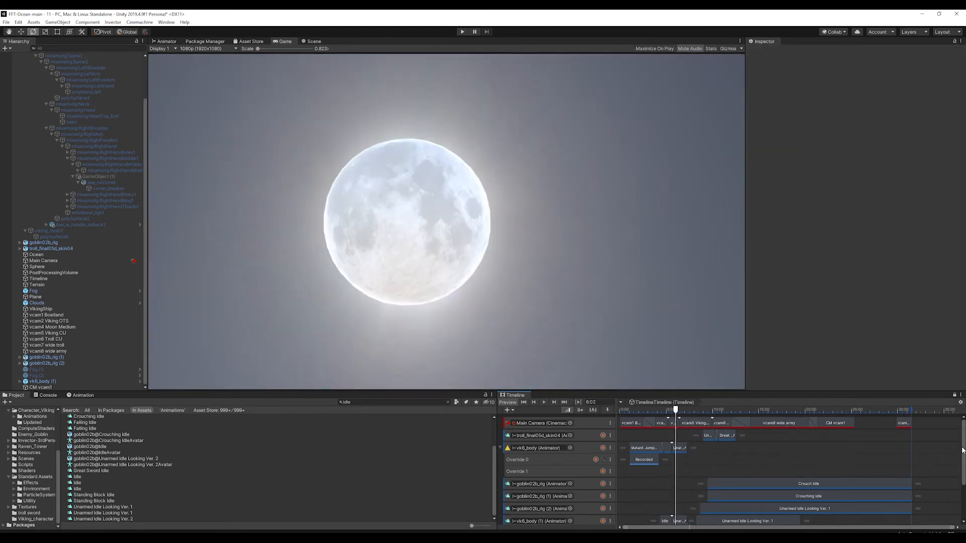
pyautogui.moveTo(963, 450); pyautogui.dragTo(959, 491)
pyautogui.scroll(2, 589, 508)
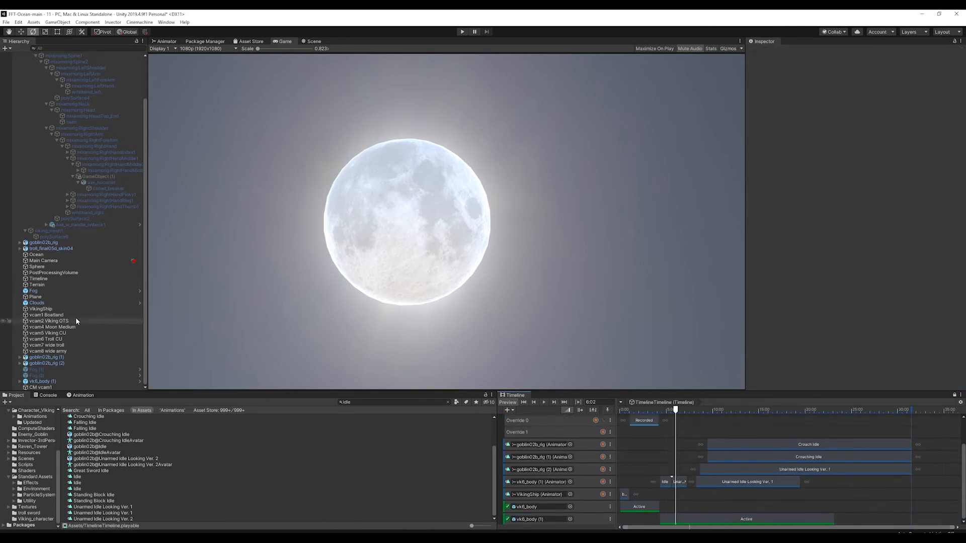
pyautogui.click(104, 183)
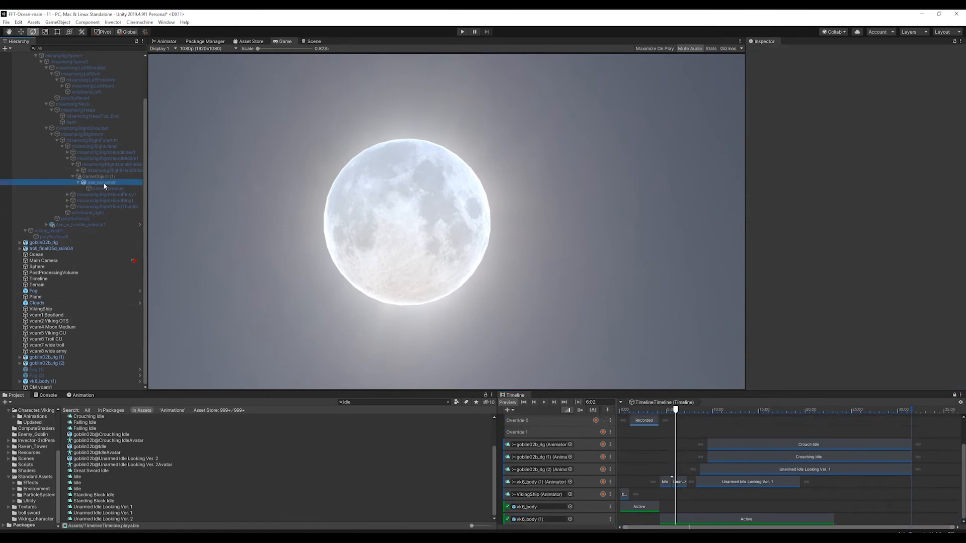
pyautogui.click(104, 177)
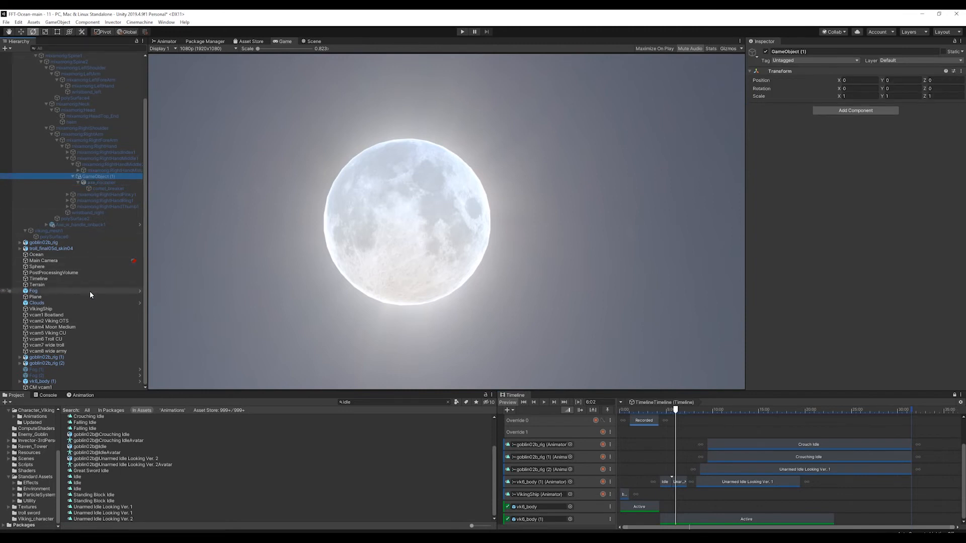
# At 3:23 on the timeline, frame the viking in the Scene view and deactivate Axe_w_handle_onback1
pyautogui.moveTo(651, 410)
pyautogui.mouseDown()
pyautogui.moveTo(624, 412)
pyautogui.moveTo(652, 417)
pyautogui.mouseUp()
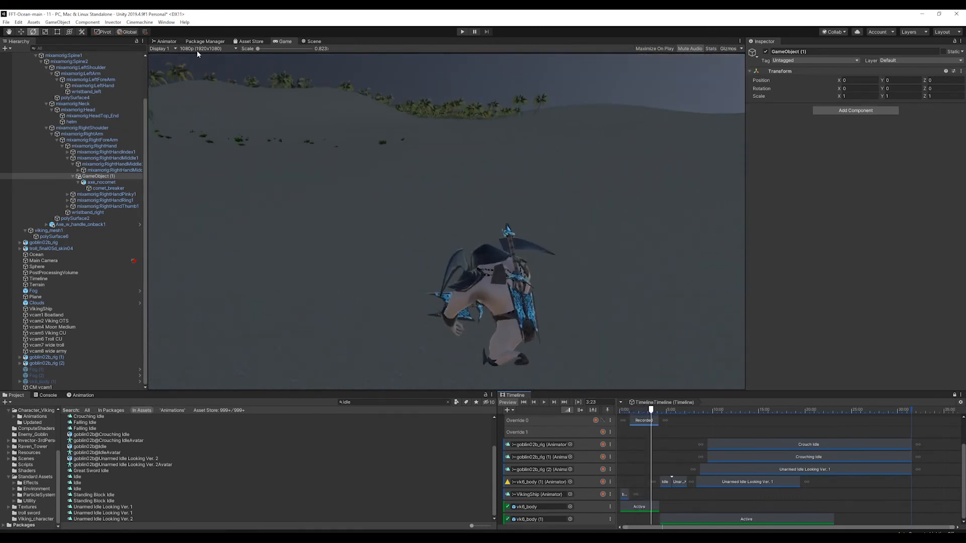
pyautogui.click(313, 41)
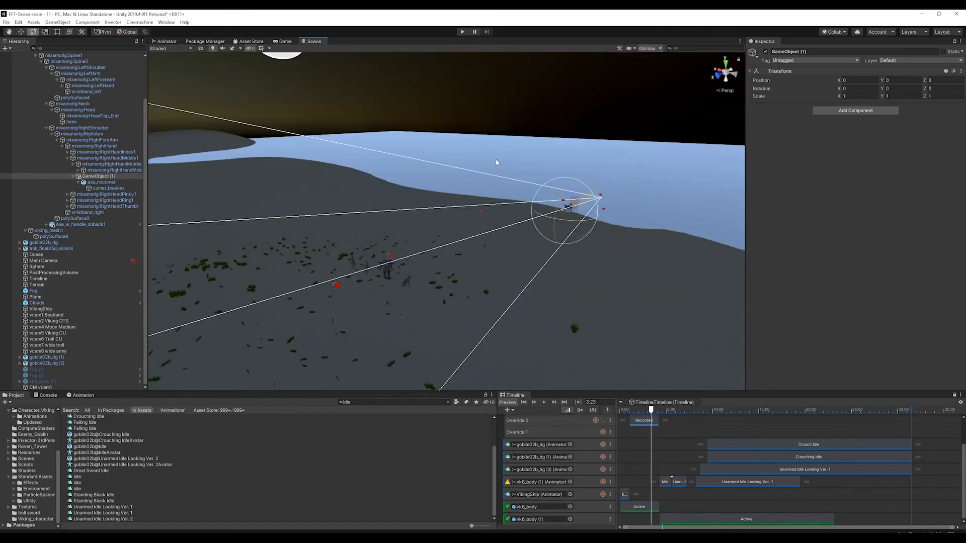
pyautogui.press('f')
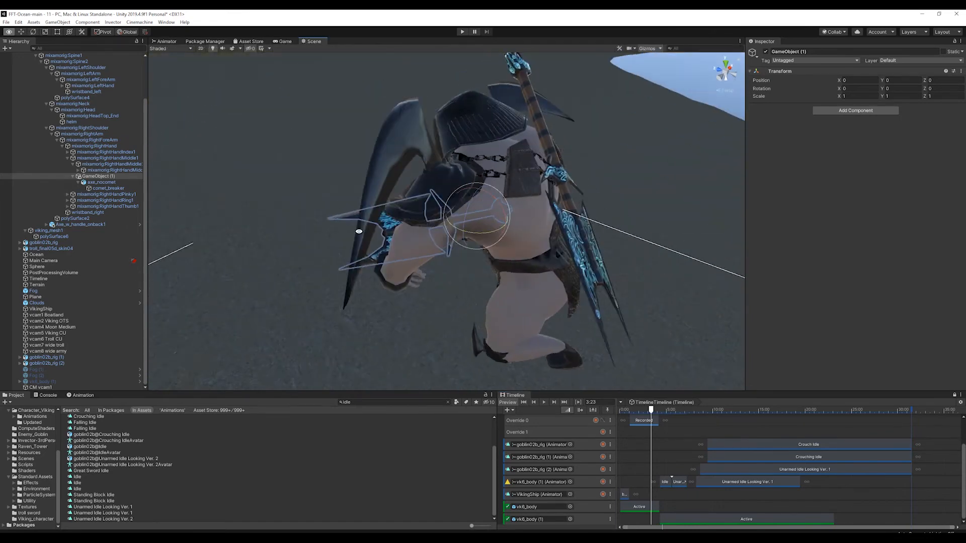
pyautogui.click(537, 136)
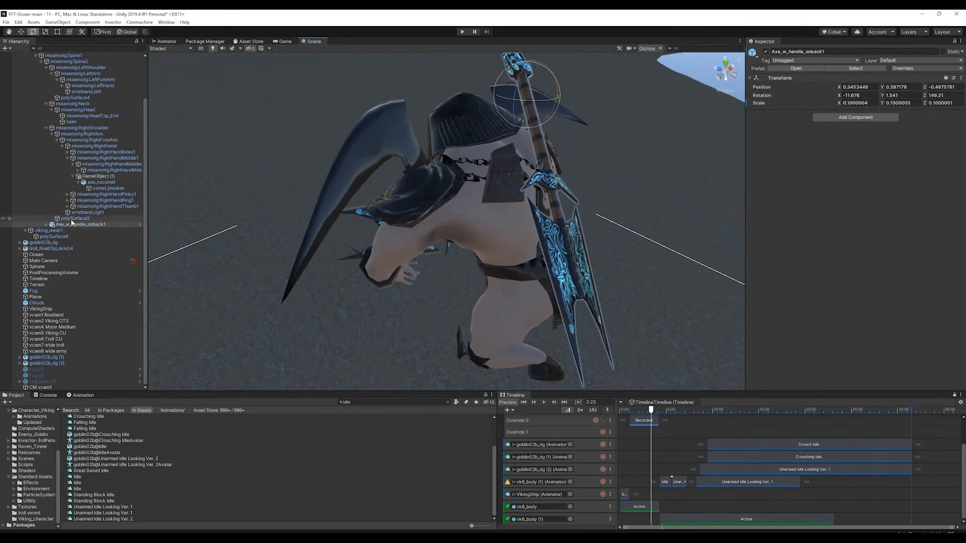
pyautogui.click(765, 52)
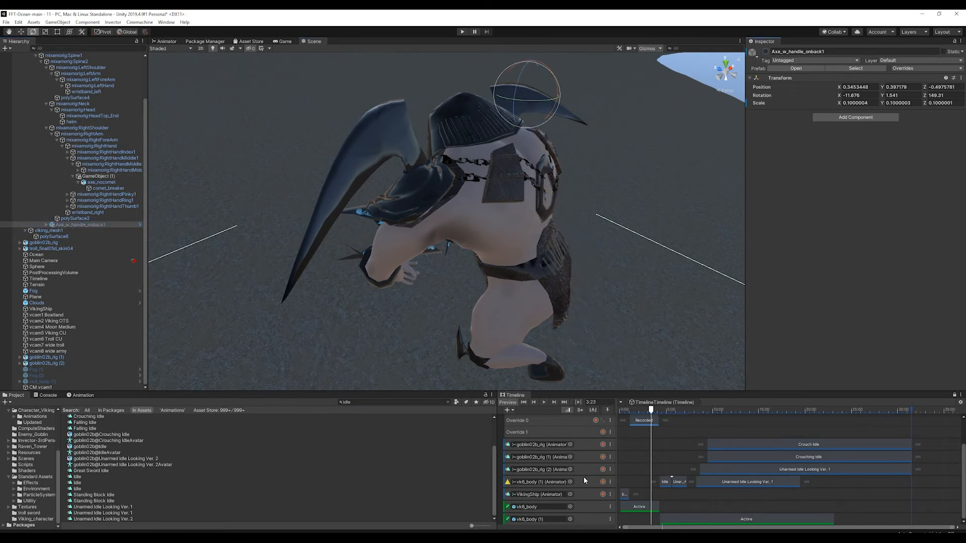
# Check the axe in the first viking's hand, and at 4:48 deactivate axe_nocomet_on_back on vk6_body (1)
pyautogui.scroll(-6, 471, 262)
pyautogui.keyDown('alt'); pyautogui.moveTo(582, 244); pyautogui.dragTo(804, 195); pyautogui.keyUp('alt')
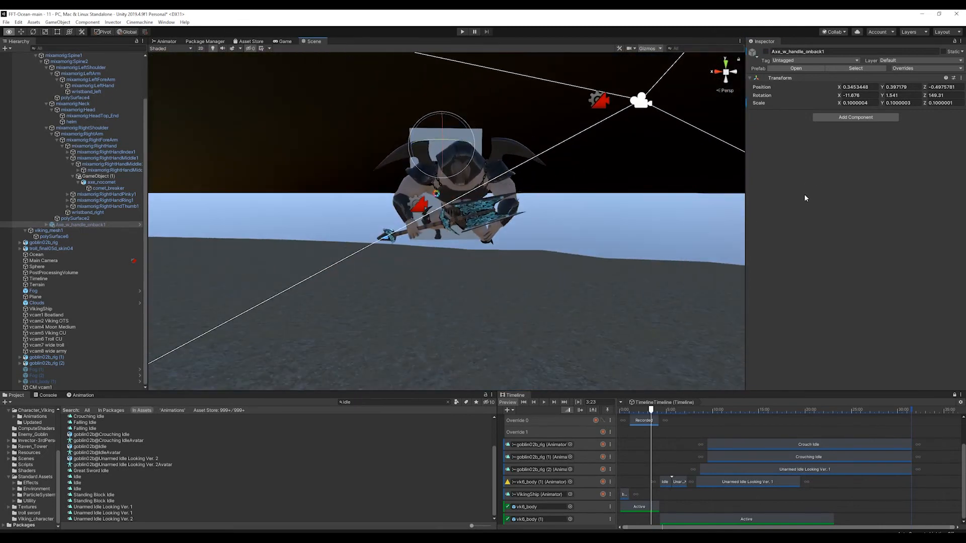
pyautogui.click(445, 225)
pyautogui.keyDown('alt'); pyautogui.moveTo(564, 176); pyautogui.dragTo(473, 257); pyautogui.keyUp('alt')
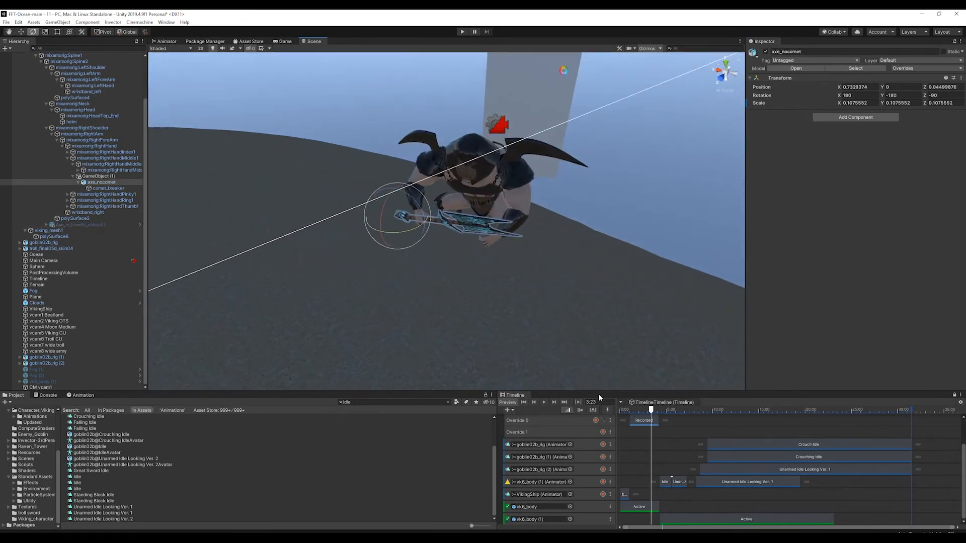
pyautogui.moveTo(651, 409); pyautogui.dragTo(664, 410)
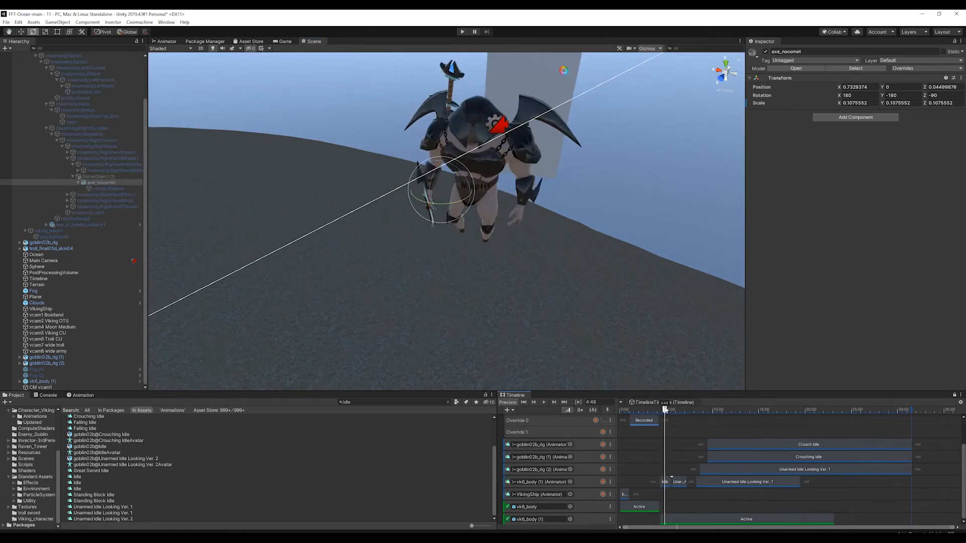
pyautogui.click(450, 87)
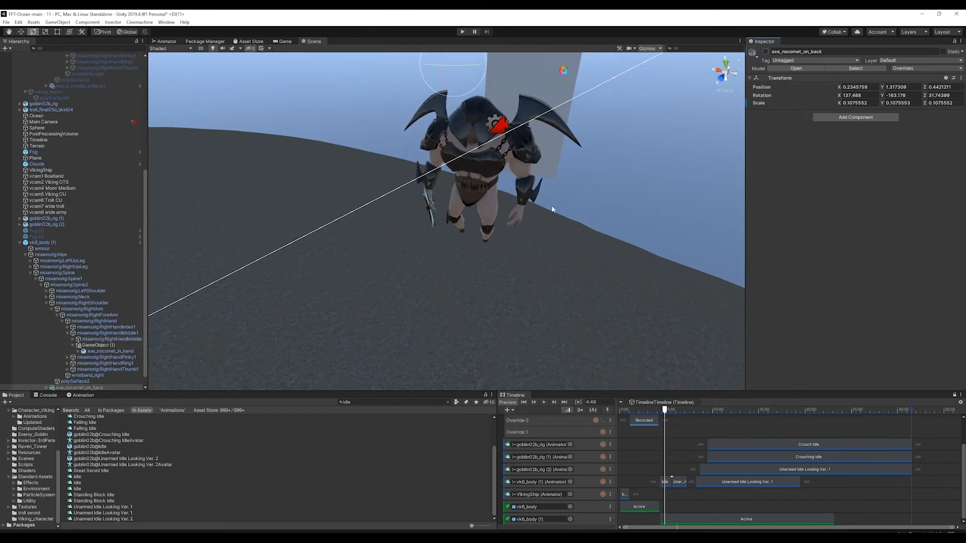
# Move the timeline to 15:05 and examine the viking, the troll and the goblins from several angles in the Scene view
pyautogui.moveTo(669, 409); pyautogui.dragTo(759, 419)
pyautogui.keyDown('alt'); pyautogui.moveTo(509, 263); pyautogui.dragTo(766, 186); pyautogui.keyUp('alt')
pyautogui.keyDown('alt'); pyautogui.moveTo(482, 237); pyautogui.dragTo(471, 166); pyautogui.keyUp('alt')
pyautogui.scroll(-15, 475, 247)
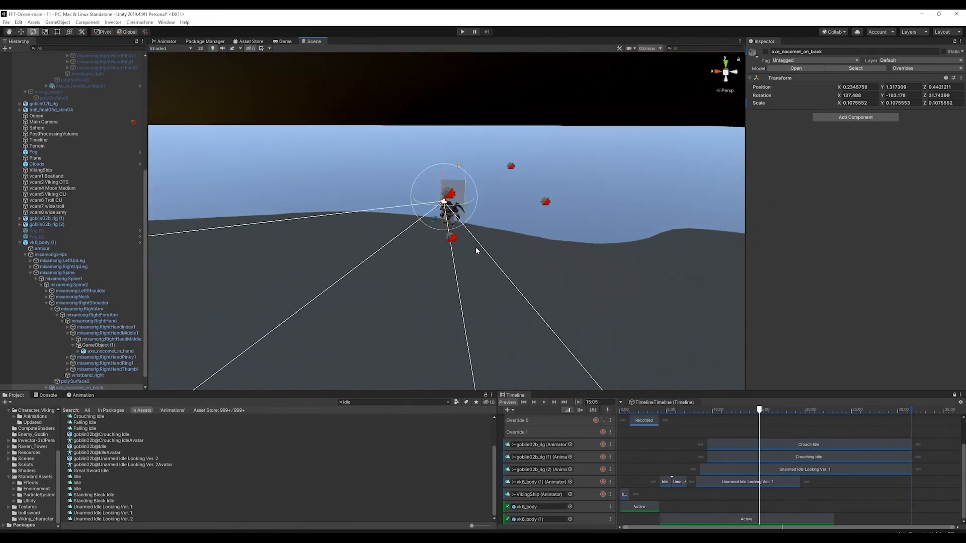
pyautogui.moveTo(476, 258)
pyautogui.keyDown('alt'); pyautogui.mouseDown()
pyautogui.moveTo(490, 232)
pyautogui.moveTo(486, 246)
pyautogui.mouseUp(); pyautogui.keyUp('alt')
pyautogui.scroll(10, 485, 243)
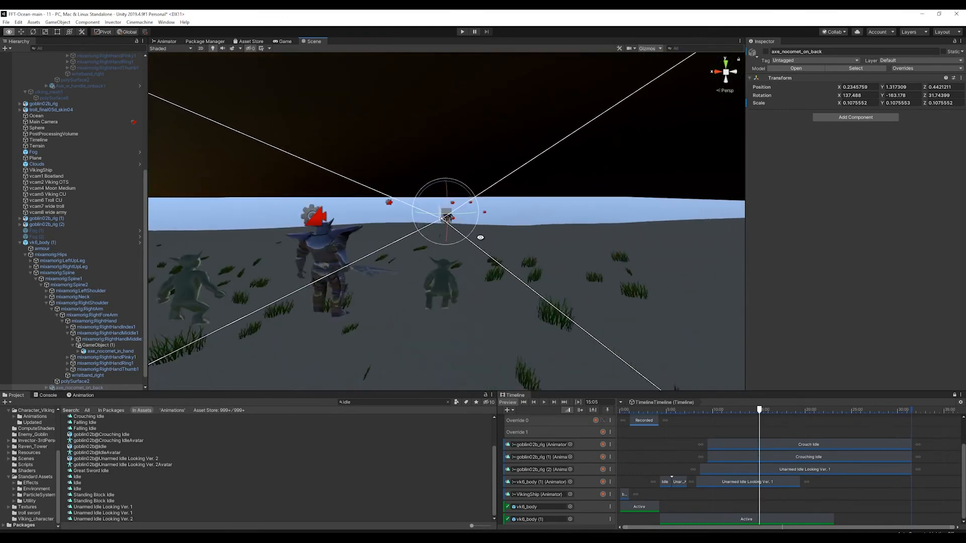
pyautogui.click(481, 279)
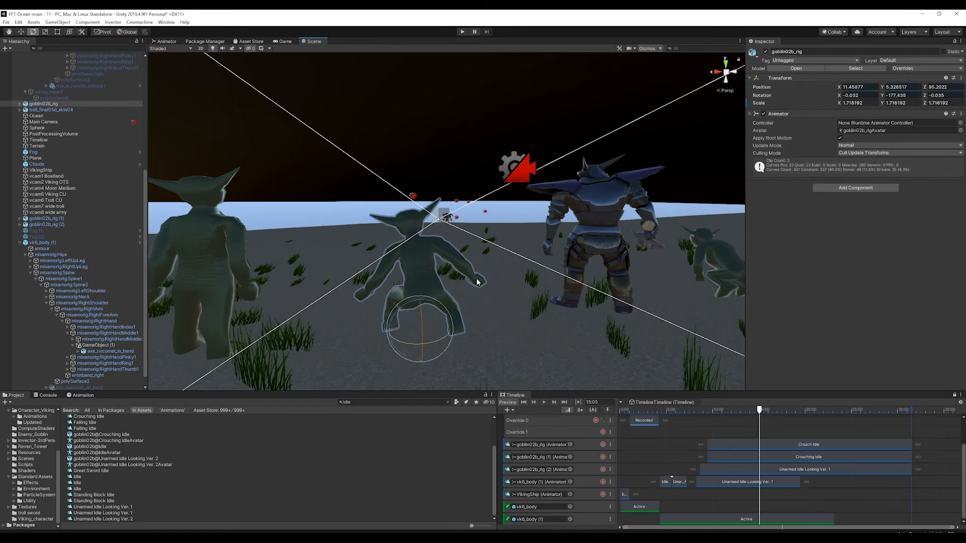
pyautogui.keyDown('alt'); pyautogui.moveTo(481, 280); pyautogui.dragTo(837, 289); pyautogui.keyUp('alt')
pyautogui.scroll(6, 586, 280)
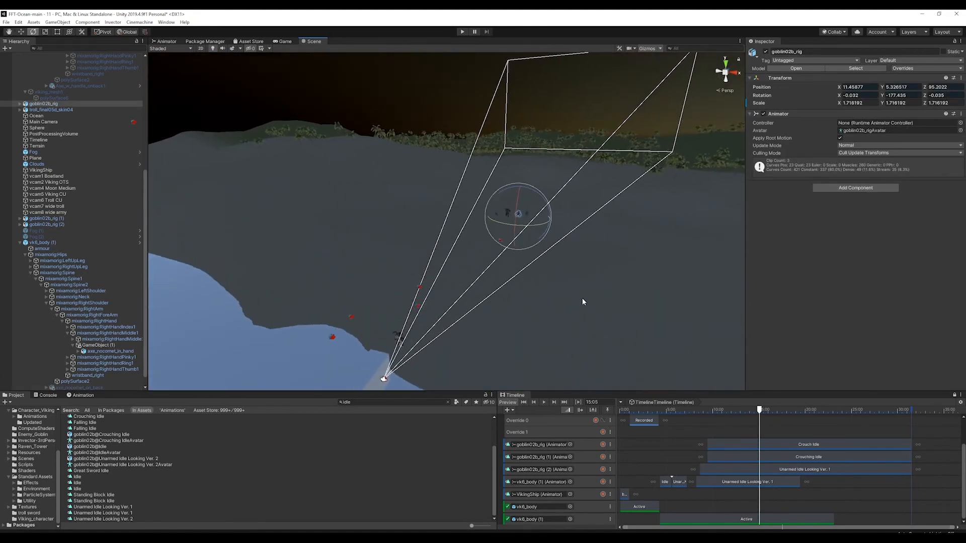
pyautogui.scroll(8, 582, 302)
pyautogui.scroll(-2, 492, 272)
pyautogui.keyDown('alt'); pyautogui.moveTo(459, 265); pyautogui.dragTo(533, 185); pyautogui.keyUp('alt')
pyautogui.scroll(-8, 315, 161)
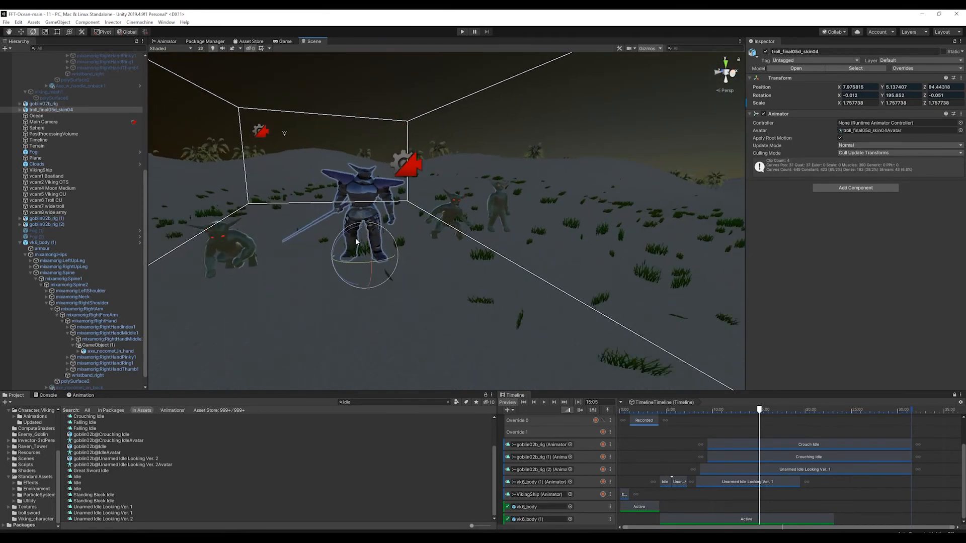
# Hide the gizmos in the Scene view and select goblin02b_rig beside the troll
pyautogui.click(540, 106)
pyautogui.keyDown('alt'); pyautogui.moveTo(420, 212); pyautogui.dragTo(285, 208); pyautogui.keyUp('alt')
pyautogui.click(644, 48)
pyautogui.scroll(4, 457, 252)
pyautogui.click(437, 209)
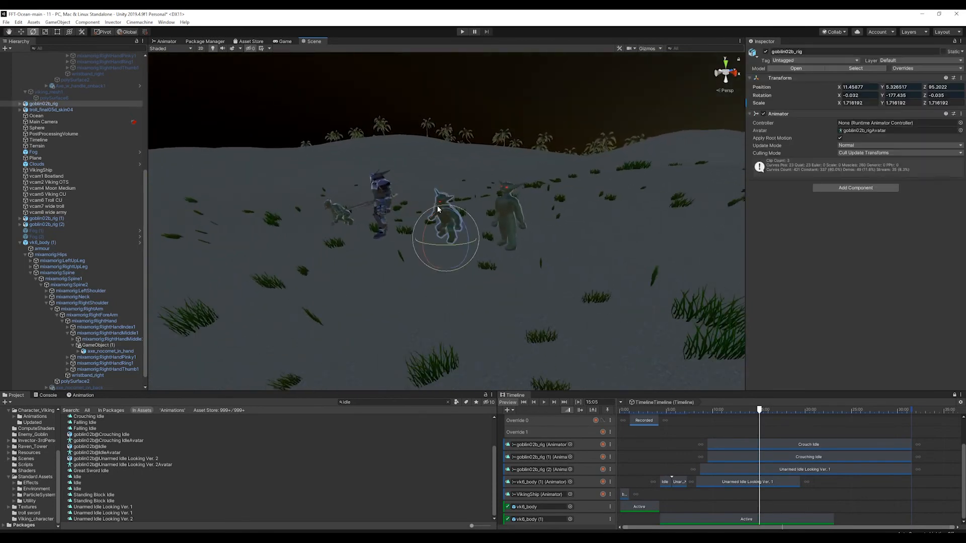
# Select the viking vk6_body (1) on the shore, and delete the long Unarmed Idle Looking Ver. 1 clip from its track
pyautogui.scroll(5, 437, 209)
pyautogui.scroll(-4, 448, 229)
pyautogui.keyDown('alt'); pyautogui.moveTo(449, 229); pyautogui.dragTo(610, 230); pyautogui.keyUp('alt')
pyautogui.click(575, 232)
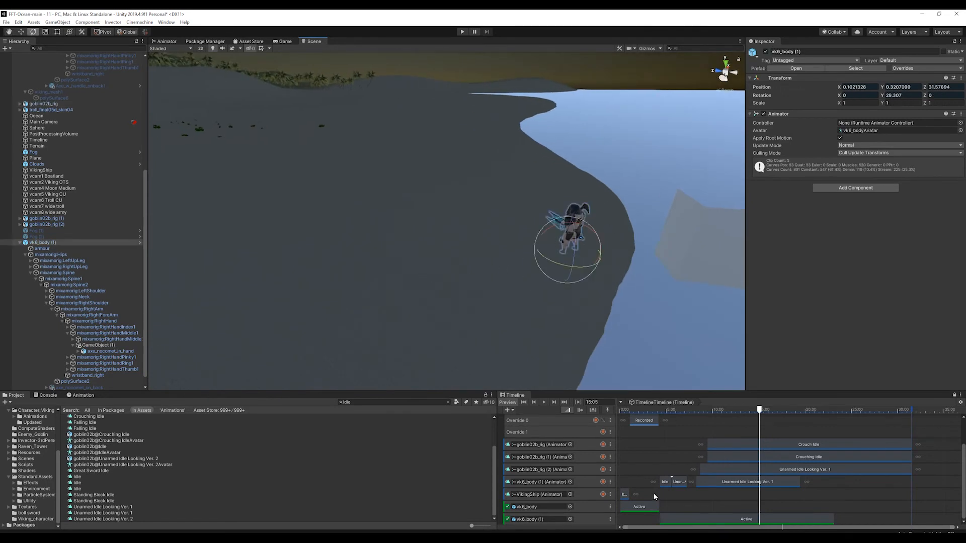
pyautogui.click(746, 483)
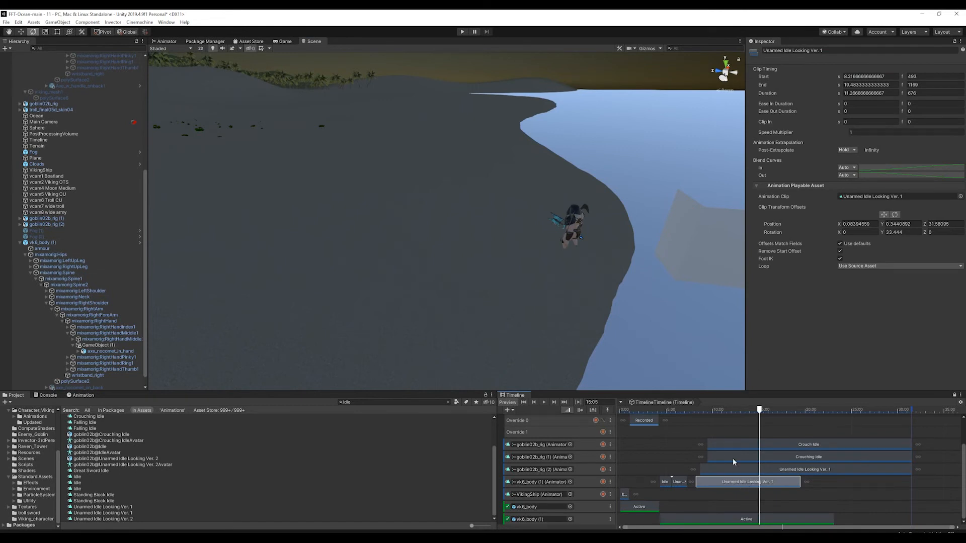
pyautogui.moveTo(743, 414)
pyautogui.mouseDown()
pyautogui.moveTo(714, 419)
pyautogui.moveTo(740, 427)
pyautogui.mouseUp()
pyautogui.click(701, 485)
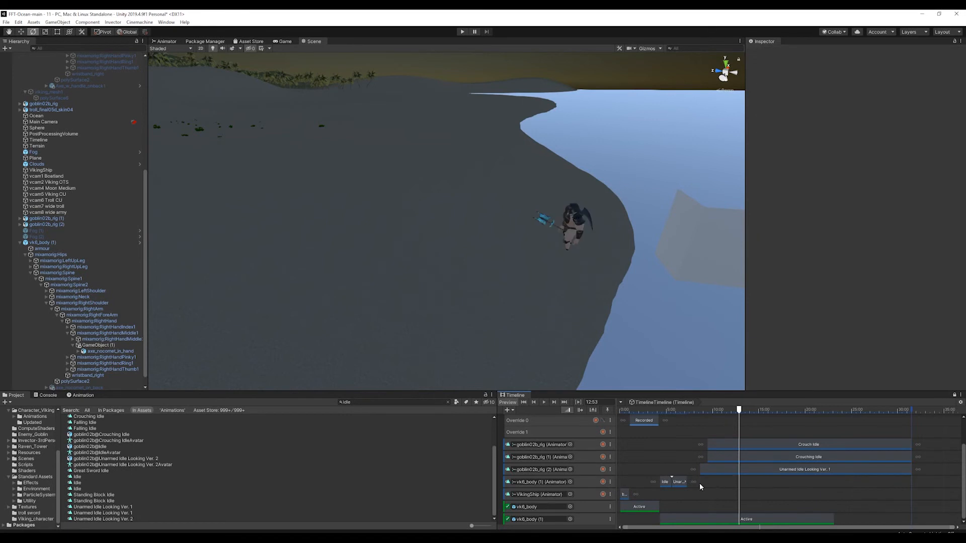
# Add the Great Sword Idle animation to the vk6_body (1) track at 11.33 s, and enable Loop Time on that animation
pyautogui.rightClick(701, 484)
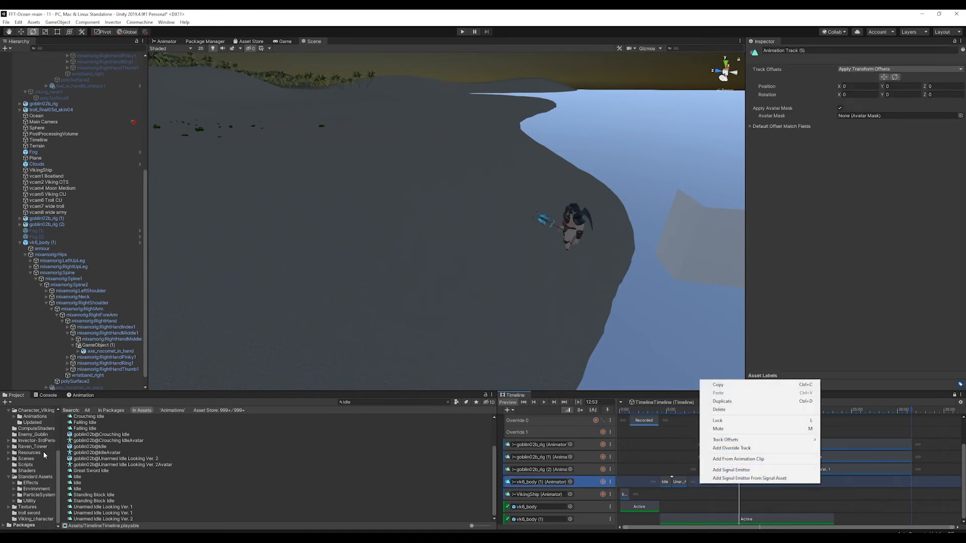
pyautogui.click(60, 462)
pyautogui.scroll(5, 59, 434)
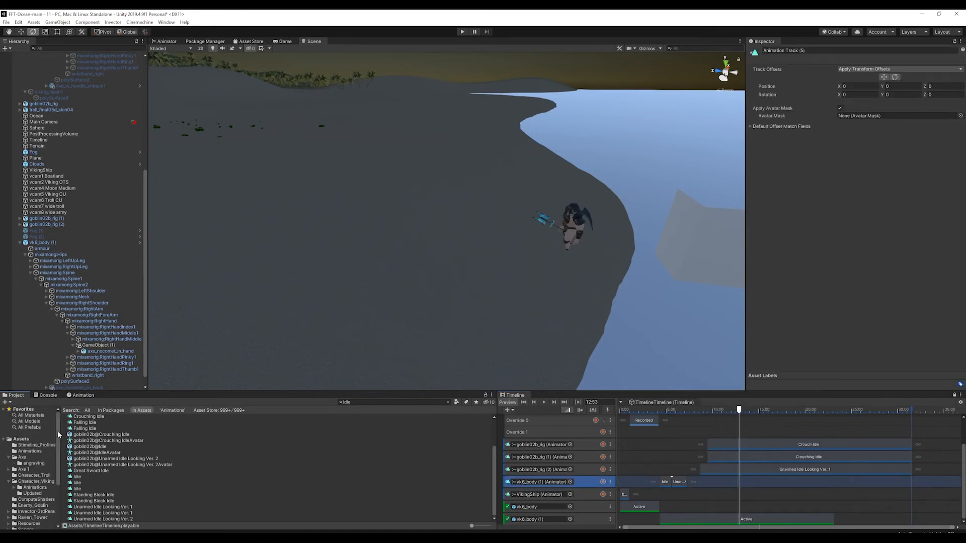
pyautogui.click(38, 452)
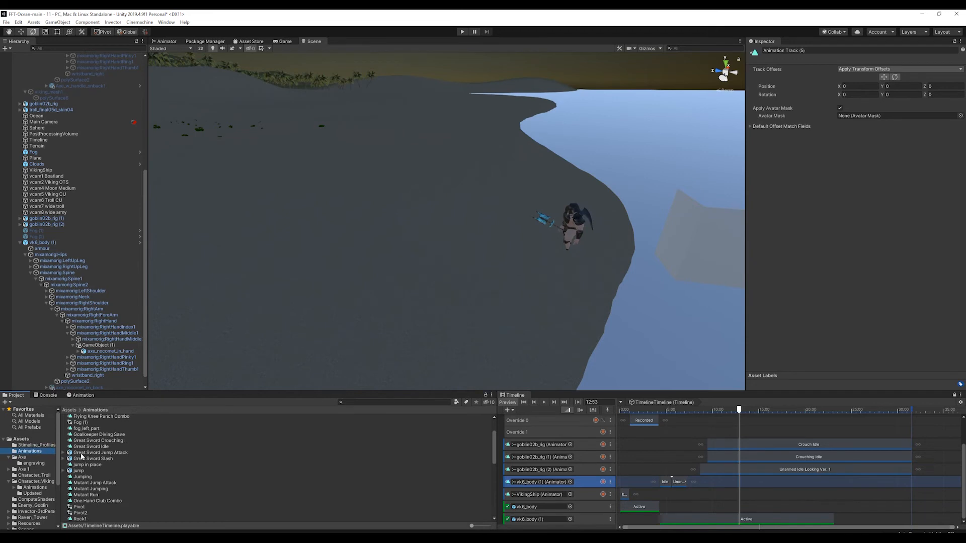
pyautogui.moveTo(98, 451); pyautogui.dragTo(681, 522)
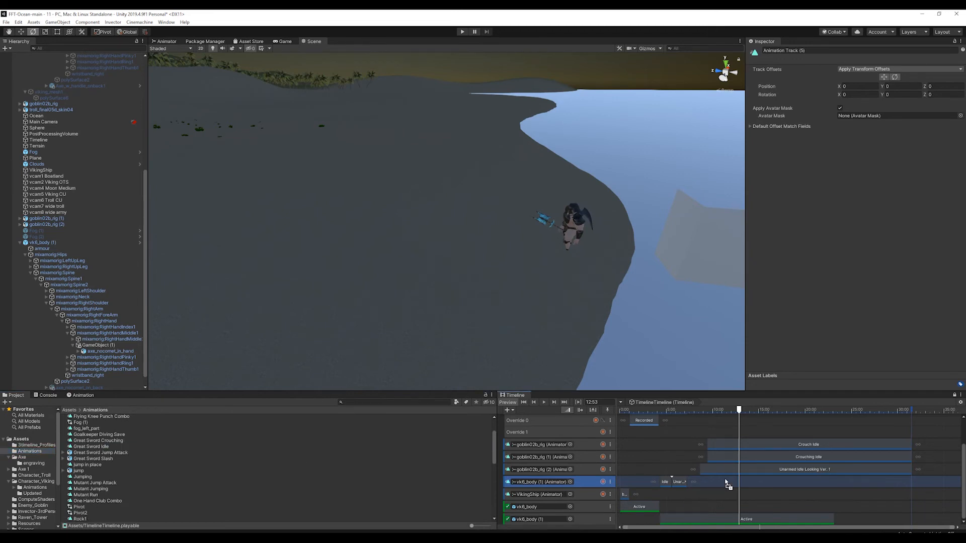
pyautogui.moveTo(727, 485); pyautogui.dragTo(727, 485)
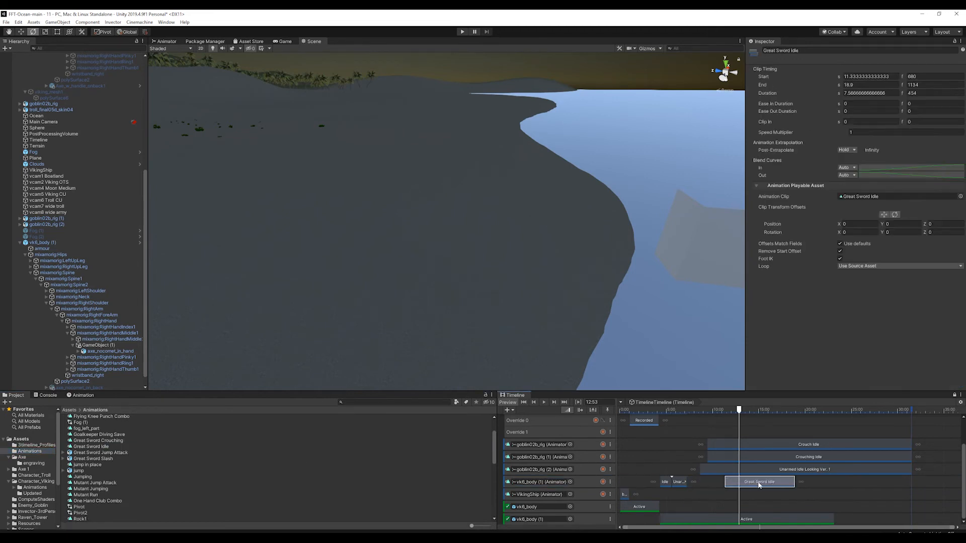
pyautogui.click(101, 447)
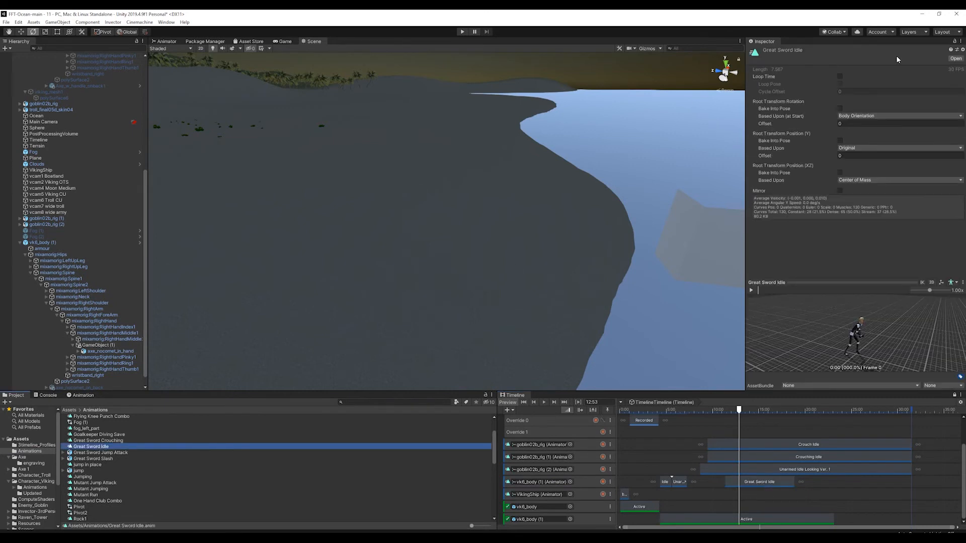
pyautogui.click(840, 77)
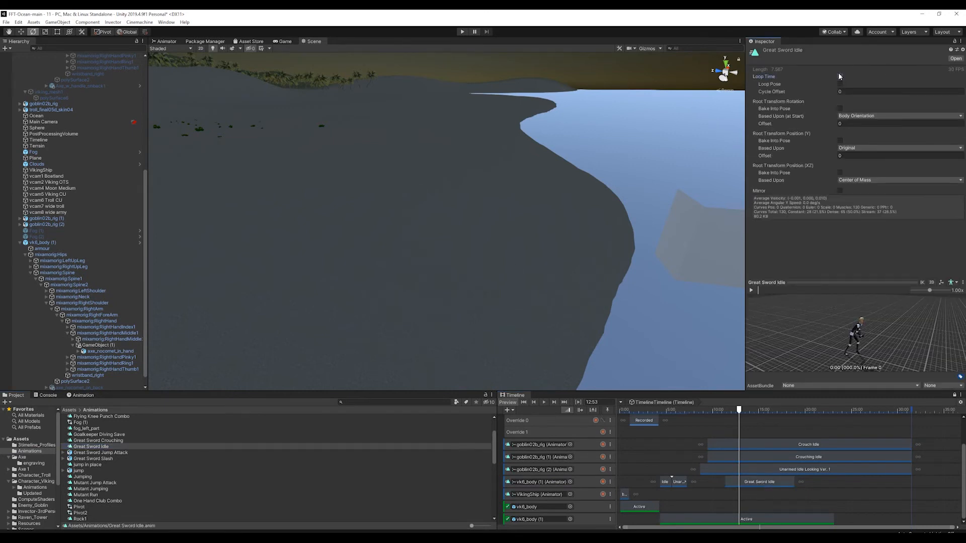
# Match the Great Sword Idle clip's offsets to the previous clip on the vk6_body (1) track, and move the timeline to 19:15
pyautogui.click(768, 487)
pyautogui.rightClick(770, 487)
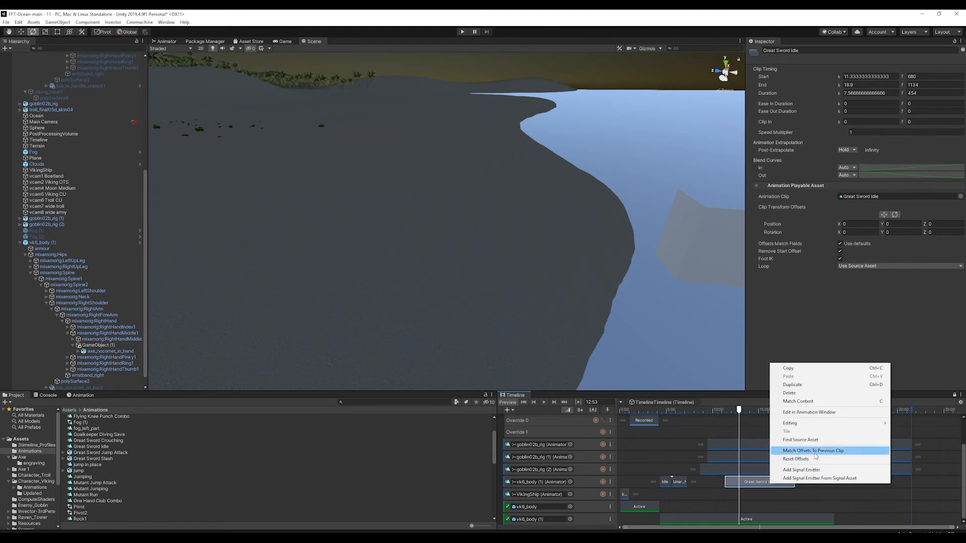
pyautogui.click(813, 451)
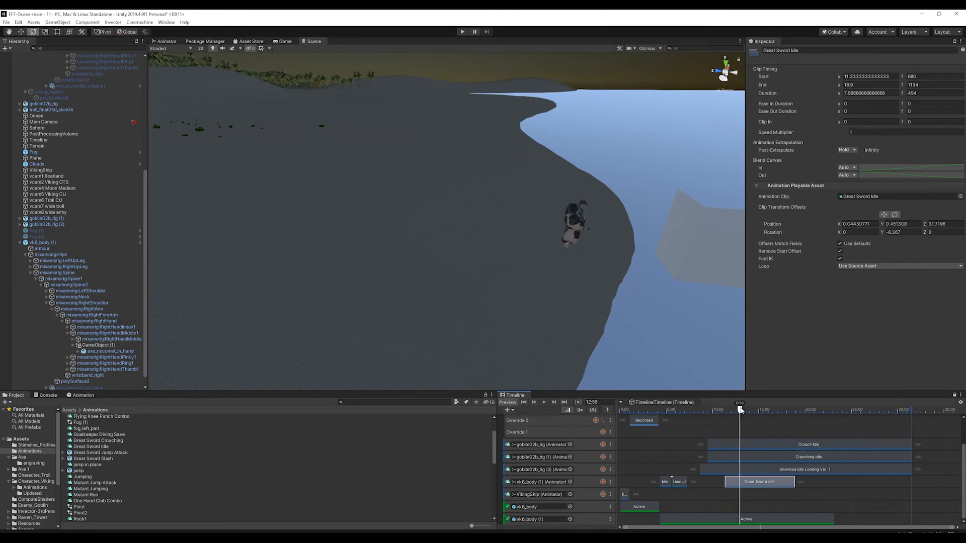
pyautogui.moveTo(738, 411); pyautogui.dragTo(798, 413)
# Frame the viking's axe hand up close in the Scene view and select GameObject (1), the axe's parent, for moving
pyautogui.keyDown('alt'); pyautogui.moveTo(649, 292); pyautogui.dragTo(665, 269); pyautogui.keyUp('alt')
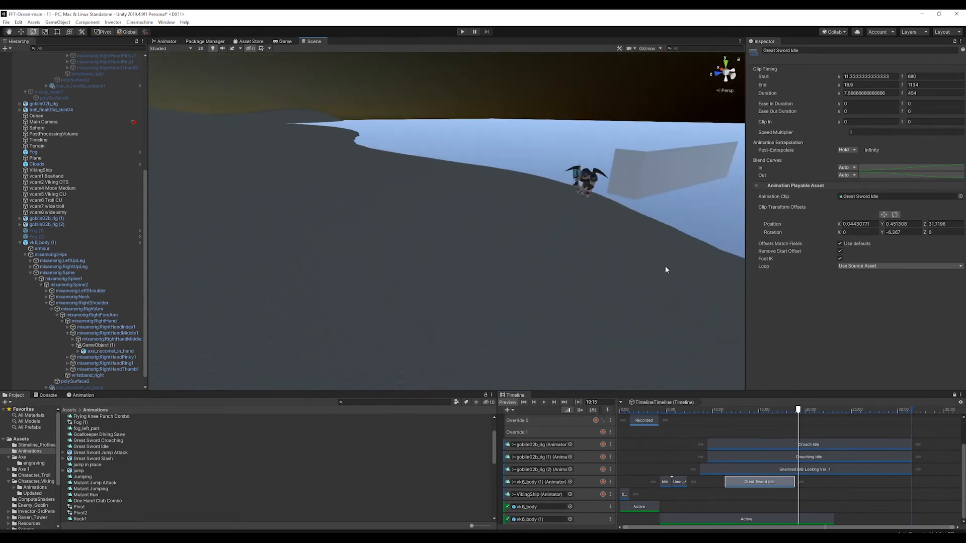
pyautogui.click(586, 172)
pyautogui.press('f')
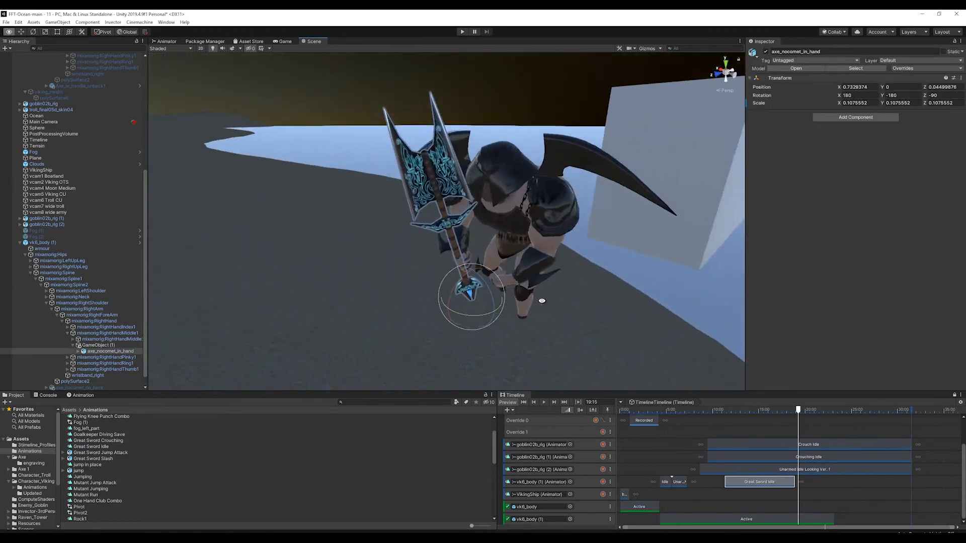
pyautogui.click(558, 301)
pyautogui.press('f')
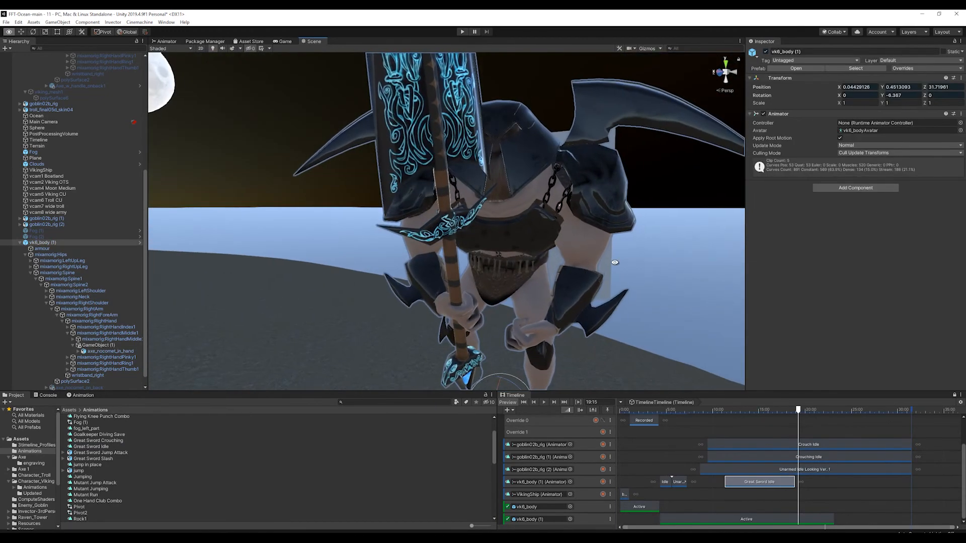
pyautogui.click(582, 222)
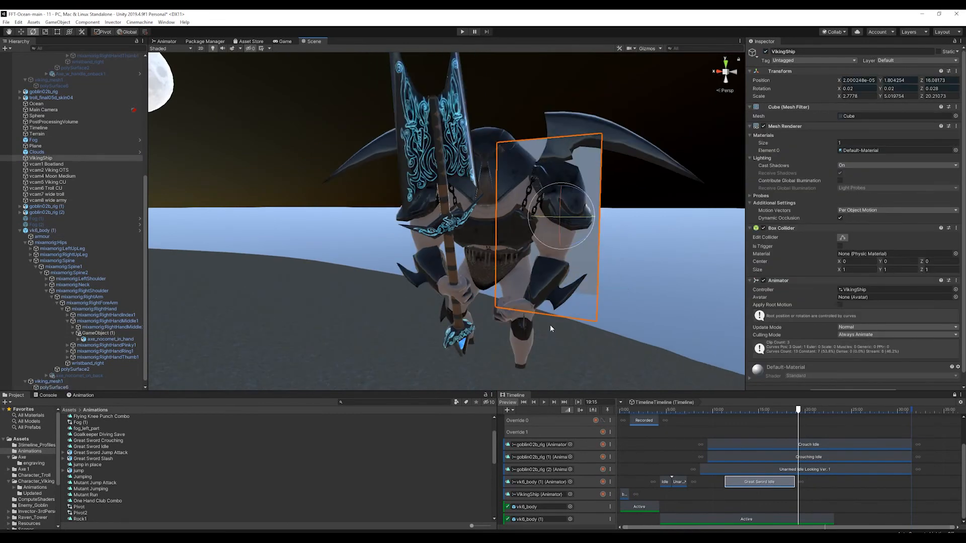
pyautogui.click(463, 296)
pyautogui.keyDown('alt'); pyautogui.moveTo(463, 297); pyautogui.dragTo(411, 293); pyautogui.keyUp('alt')
pyautogui.click(100, 333)
pyautogui.press('w')
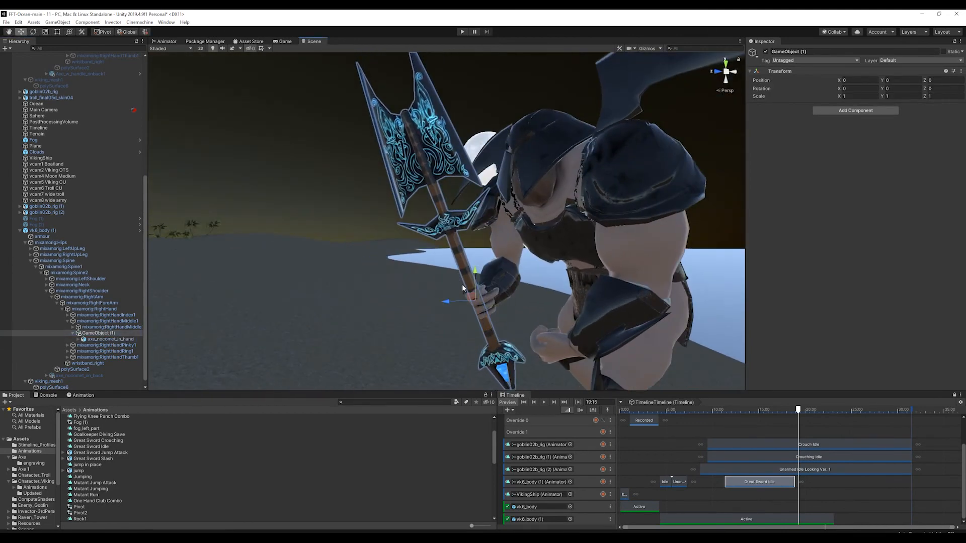
pyautogui.moveTo(471, 294)
pyautogui.keyDown('alt'); pyautogui.mouseDown()
pyautogui.moveTo(493, 285)
pyautogui.moveTo(468, 304)
pyautogui.moveTo(471, 294)
pyautogui.mouseUp(); pyautogui.keyUp('alt')
pyautogui.keyDown('alt'); pyautogui.moveTo(403, 313); pyautogui.dragTo(598, 333); pyautogui.keyUp('alt')
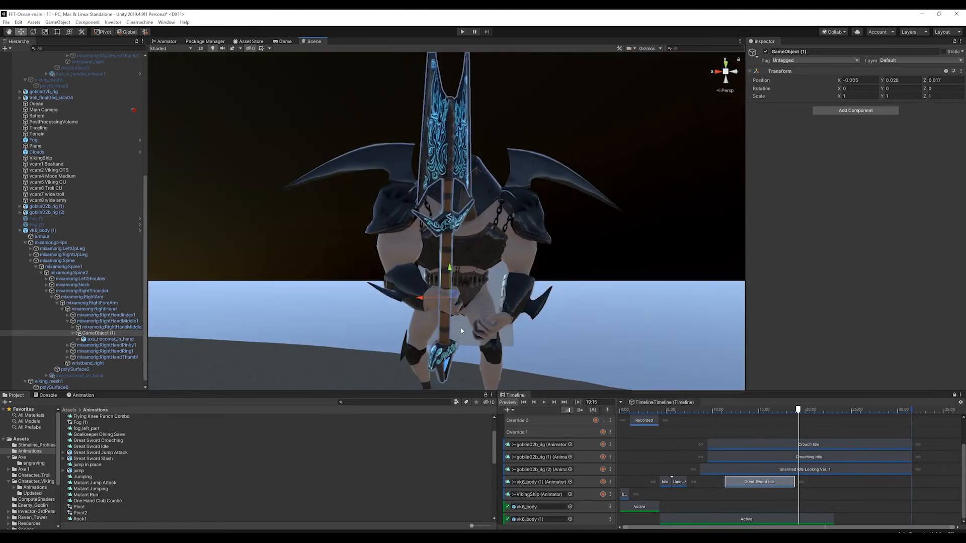
pyautogui.keyDown('alt'); pyautogui.moveTo(483, 312); pyautogui.dragTo(191, 288); pyautogui.keyUp('alt')
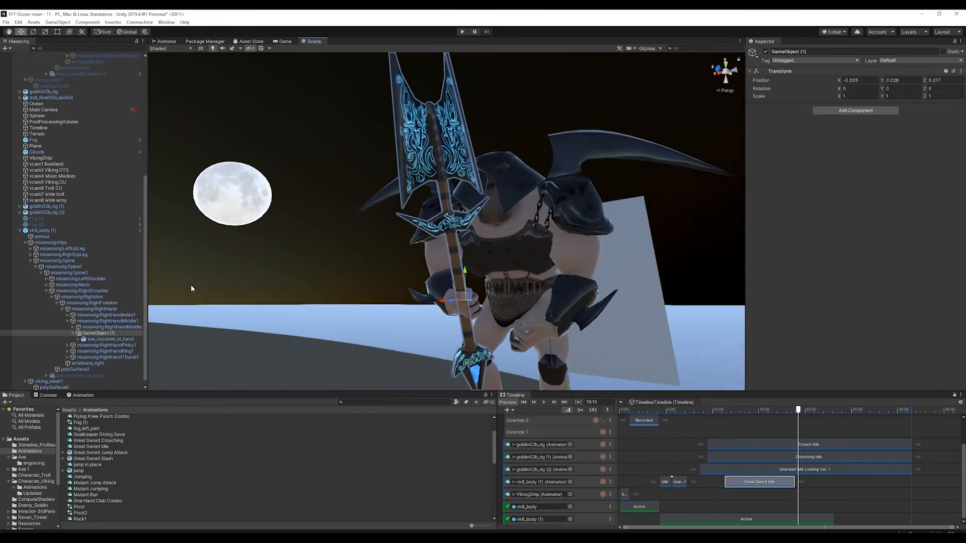
pyautogui.hotkey('ctrl', 'z')
# Switch the transform handles to local orientation and rotate the axe's parent GameObject (1) to about 12.4° on Z
pyautogui.click(122, 34)
pyautogui.keyDown('alt'); pyautogui.moveTo(569, 227); pyautogui.dragTo(448, 323); pyautogui.keyUp('alt')
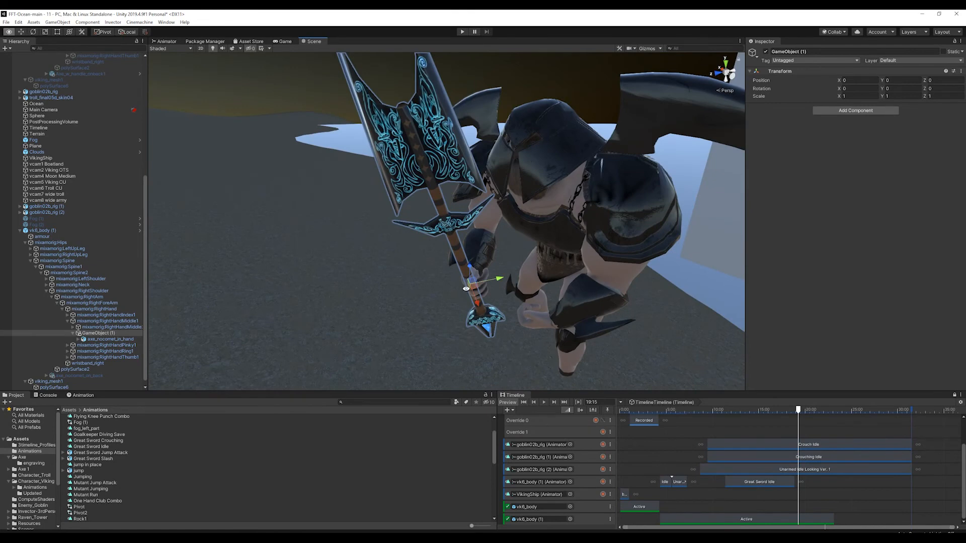
pyautogui.moveTo(476, 290); pyautogui.dragTo(600, 175)
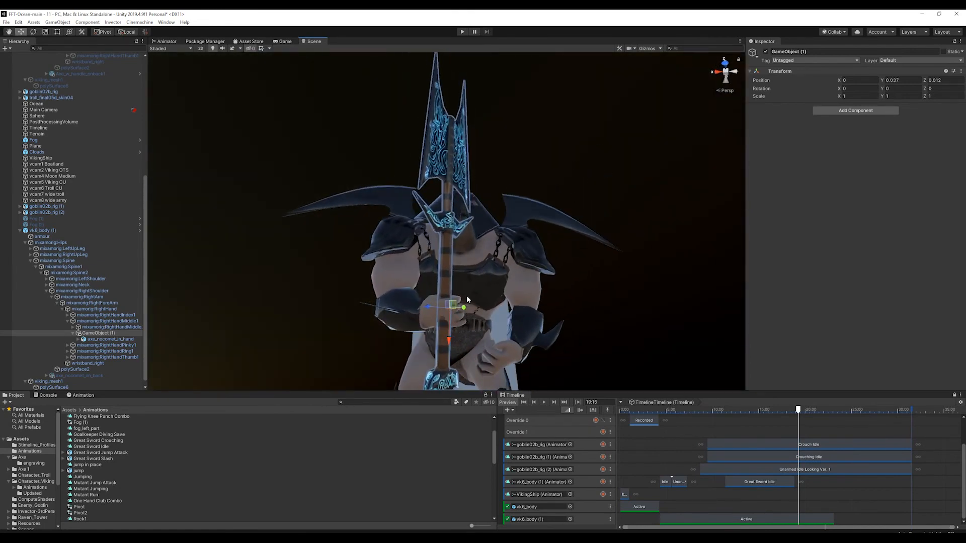
pyautogui.press('e')
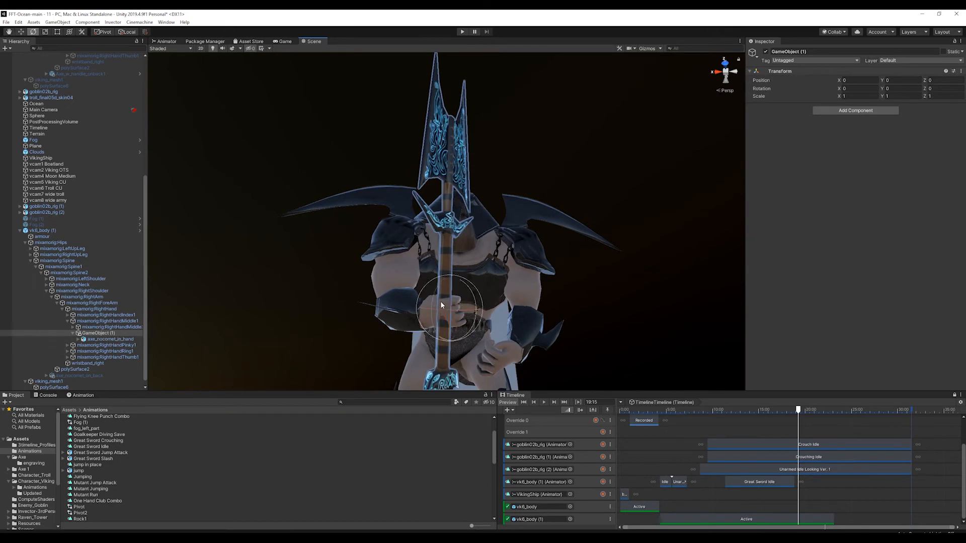
pyautogui.moveTo(440, 301); pyautogui.dragTo(427, 291)
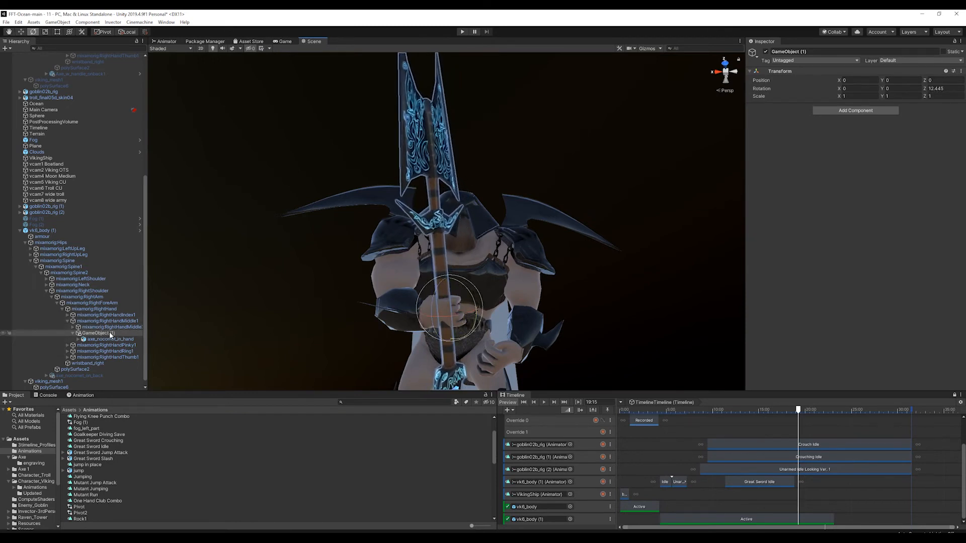
# Move the axe's parent GameObject (1) within the viking's right hand to about X -0.006, Y 0.028, Z 0
pyautogui.keyDown('alt'); pyautogui.moveTo(504, 256); pyautogui.dragTo(363, 319); pyautogui.keyUp('alt')
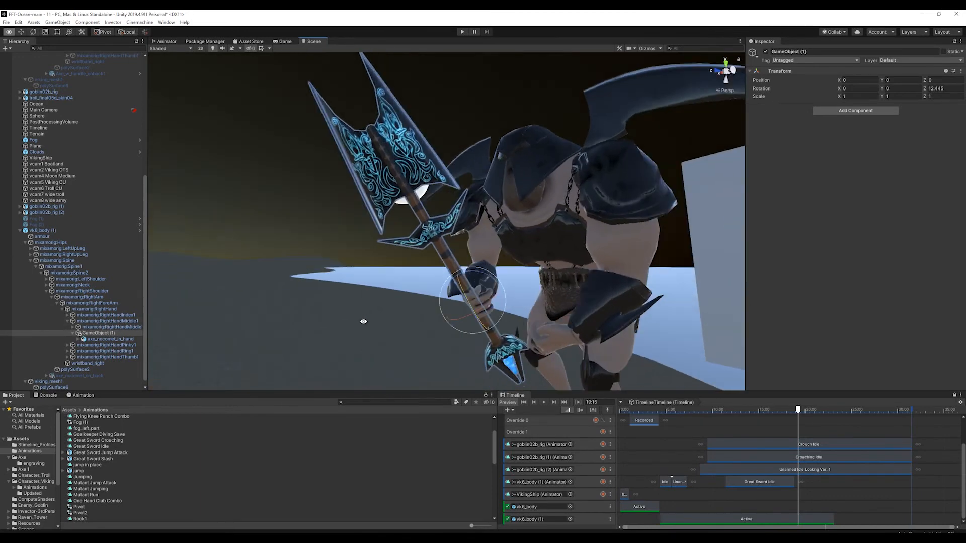
pyautogui.keyDown('alt'); pyautogui.moveTo(362, 319); pyautogui.dragTo(482, 336, button='right'); pyautogui.keyUp('alt')
pyautogui.press('w')
pyautogui.moveTo(483, 336); pyautogui.dragTo(488, 310, button='middle')
pyautogui.scroll(-3, 509, 327)
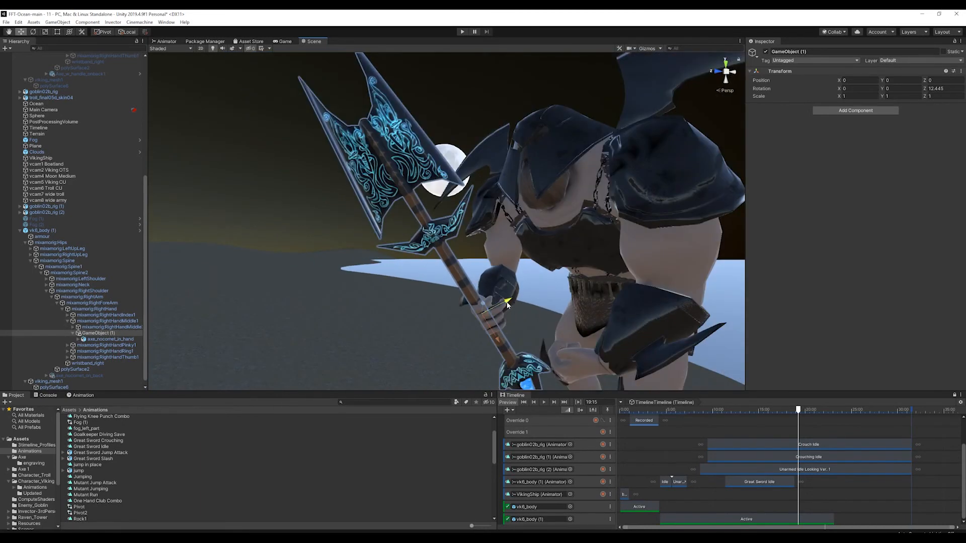
pyautogui.moveTo(507, 302); pyautogui.dragTo(629, 269)
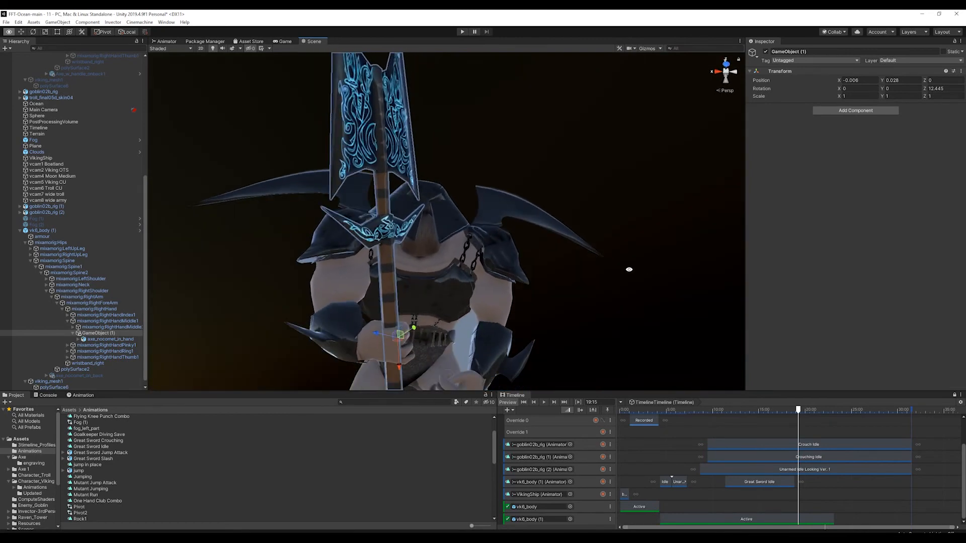
# Examine the axe's fit in the viking's right hand and the pose of his left hand from several angles
pyautogui.click(108, 339)
pyautogui.keyDown('alt'); pyautogui.moveTo(322, 322); pyautogui.dragTo(360, 326); pyautogui.keyUp('alt')
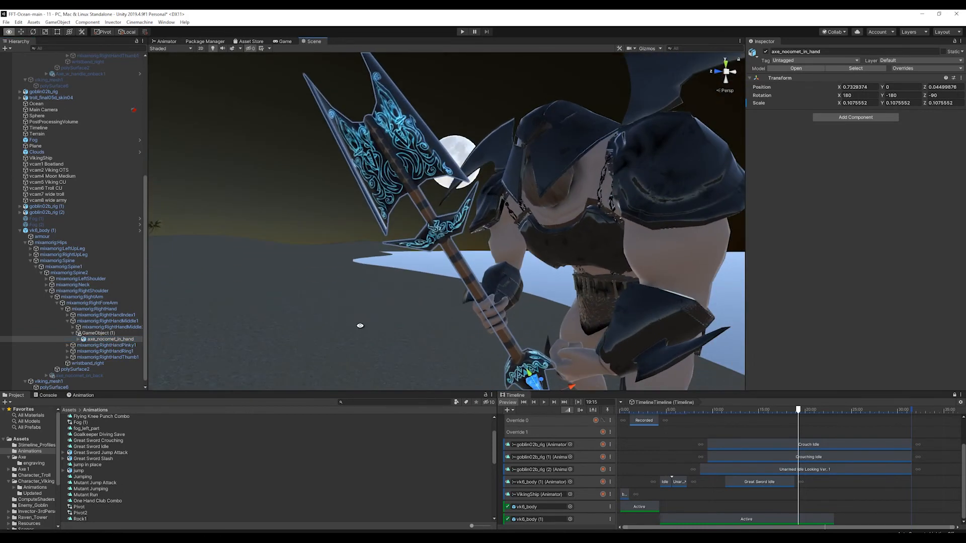
pyautogui.click(116, 333)
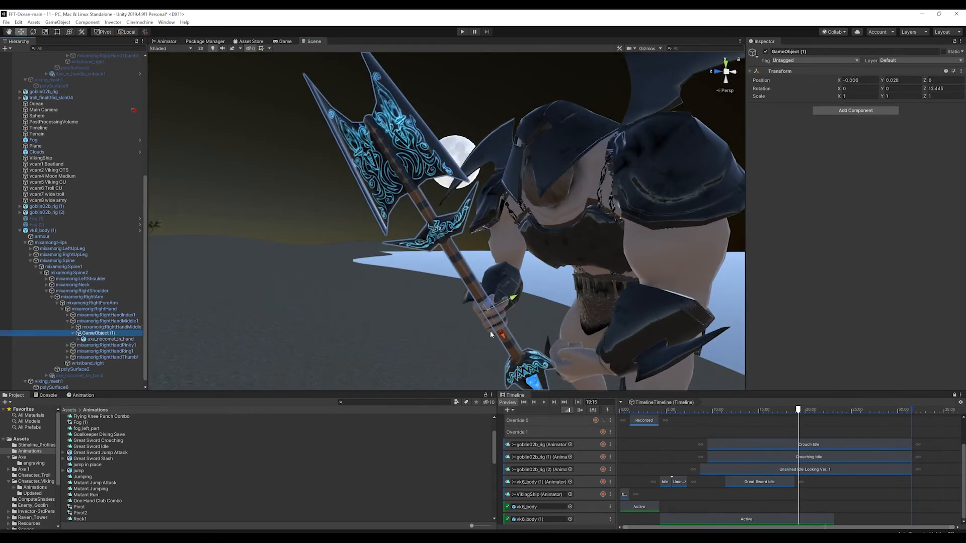
pyautogui.scroll(-8, 490, 332)
pyautogui.scroll(3, 489, 319)
pyautogui.click(109, 342)
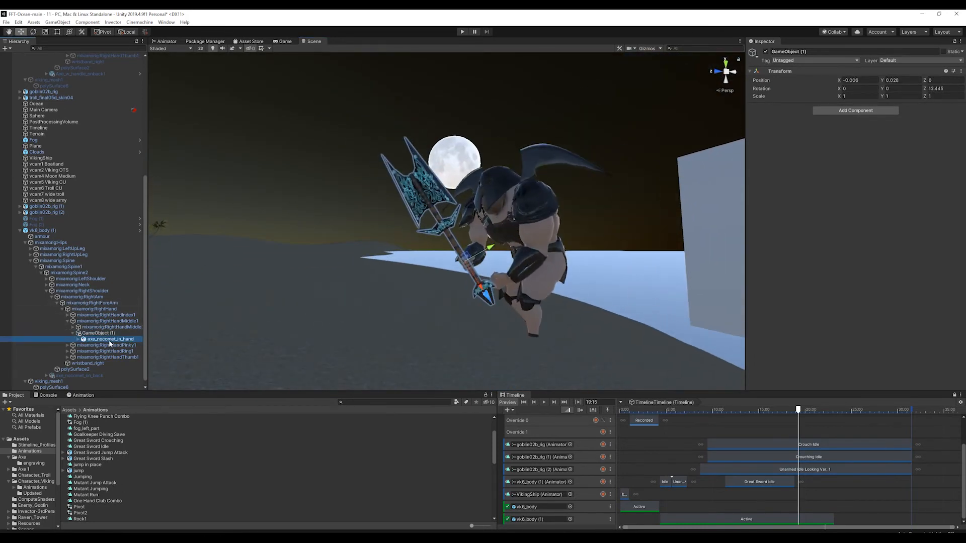
pyautogui.click(90, 333)
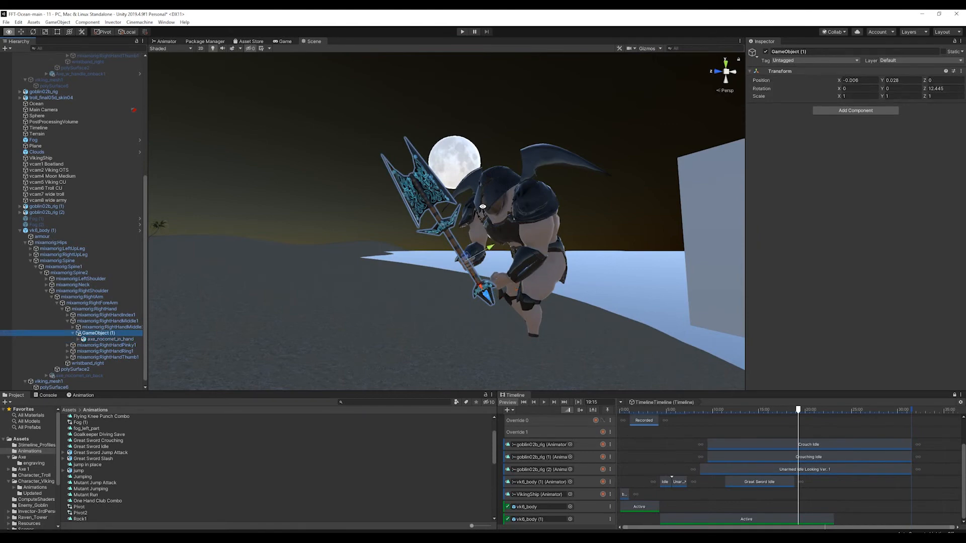
pyautogui.keyDown('alt'); pyautogui.moveTo(483, 207); pyautogui.dragTo(662, 208); pyautogui.keyUp('alt')
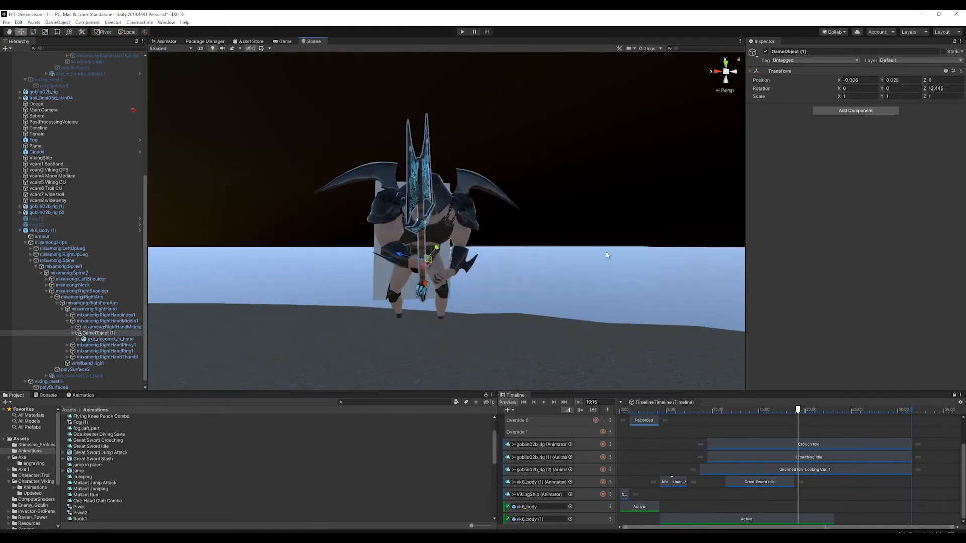
pyautogui.scroll(5, 607, 255)
pyautogui.scroll(-2, 463, 325)
pyautogui.keyDown('alt'); pyautogui.moveTo(463, 325); pyautogui.dragTo(425, 241); pyautogui.keyUp('alt')
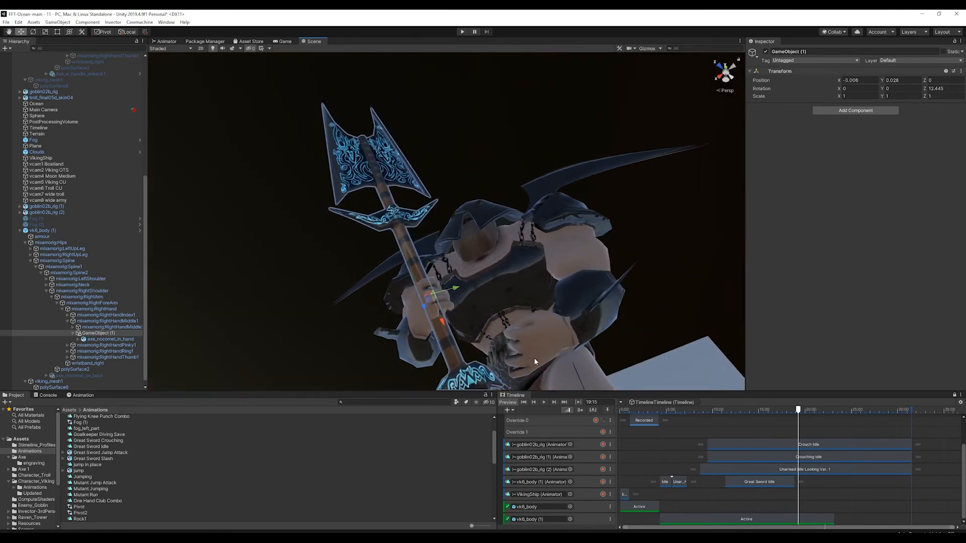
pyautogui.click(579, 262)
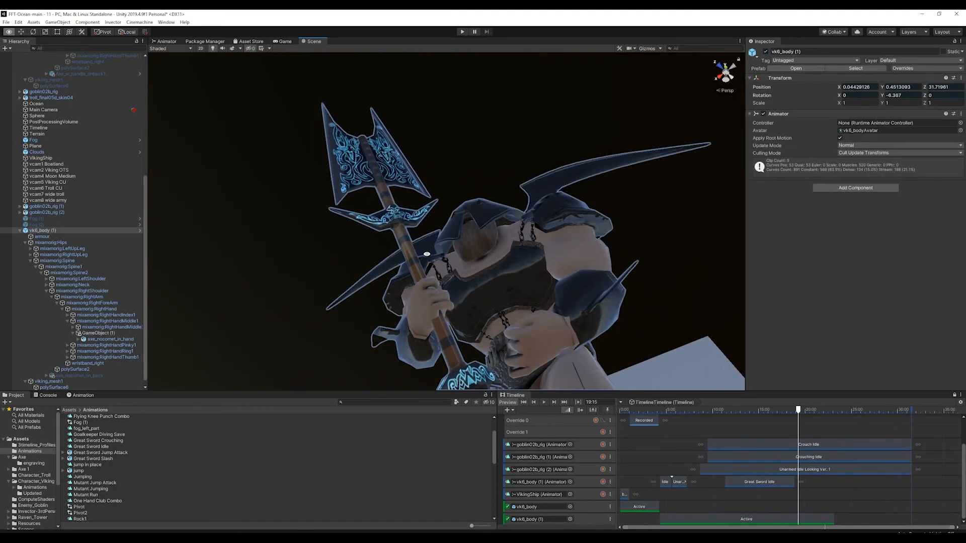
pyautogui.keyDown('alt'); pyautogui.moveTo(427, 254); pyautogui.dragTo(237, 297); pyautogui.keyUp('alt')
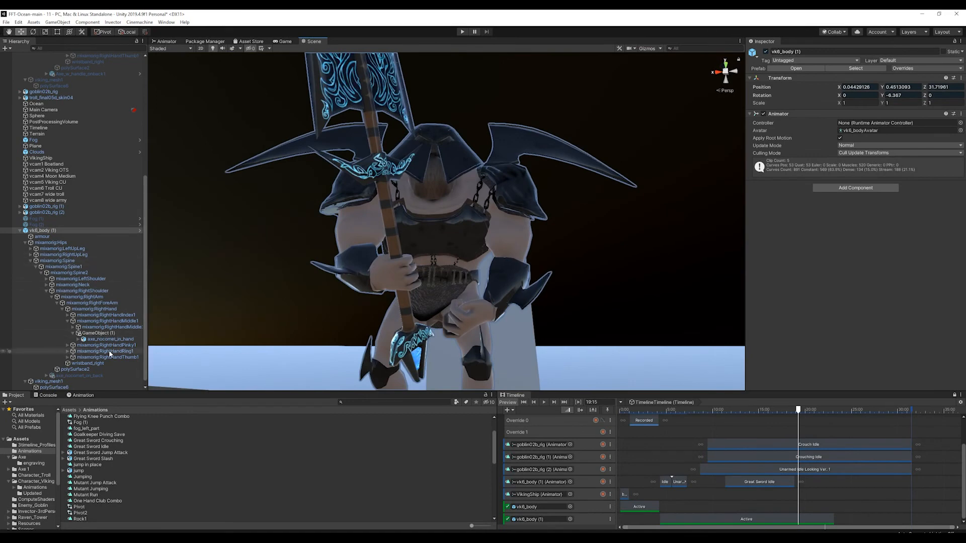
# Lengthen the Great Sword Idle clip to about 15.13 s, running from 6.77 s to 21.9 s and blending with the previous clip
pyautogui.click(745, 483)
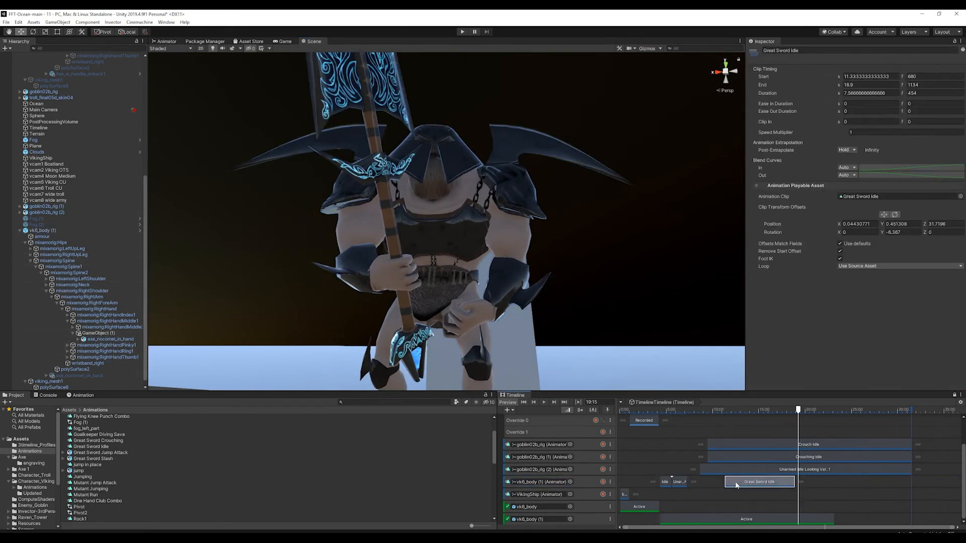
pyautogui.moveTo(738, 484); pyautogui.dragTo(820, 484)
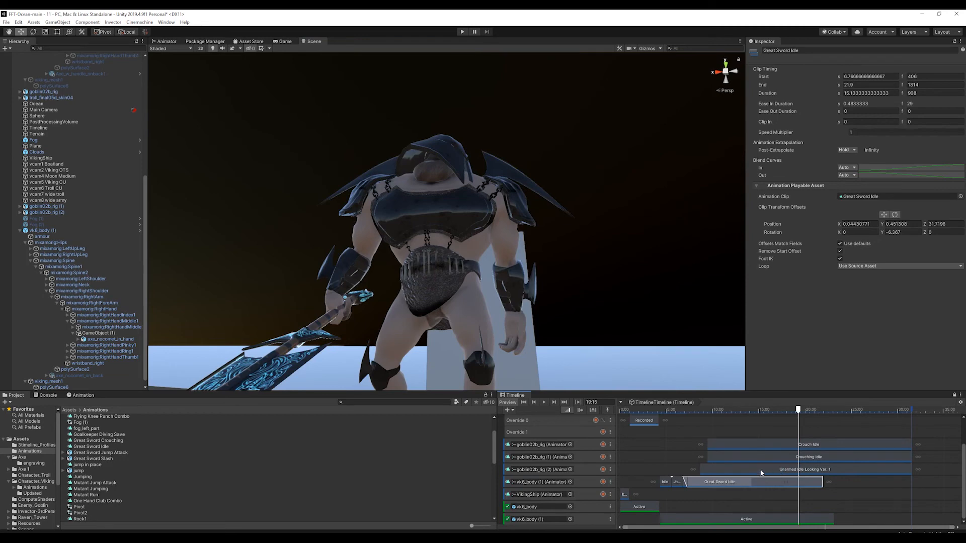
pyautogui.moveTo(799, 411); pyautogui.dragTo(791, 414)
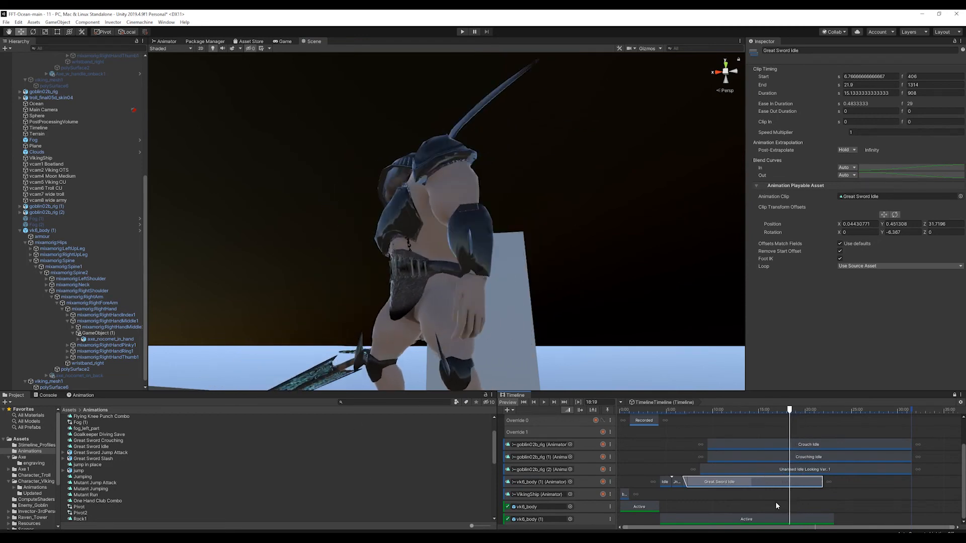
# Open the Great Sword Idle clip for editing in the Animation window and scrub to frame 400
pyautogui.rightClick(770, 484)
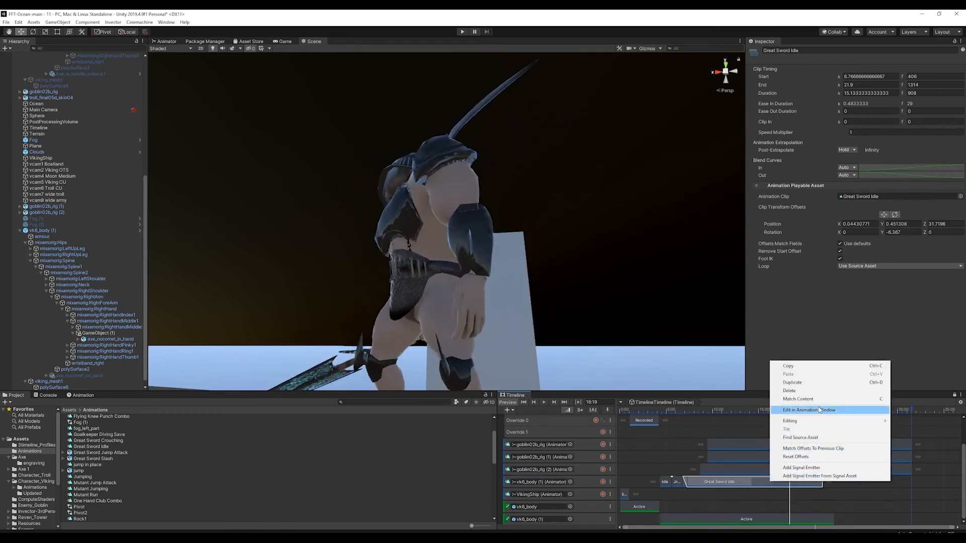
pyautogui.click(797, 411)
pyautogui.moveTo(150, 400); pyautogui.dragTo(434, 401)
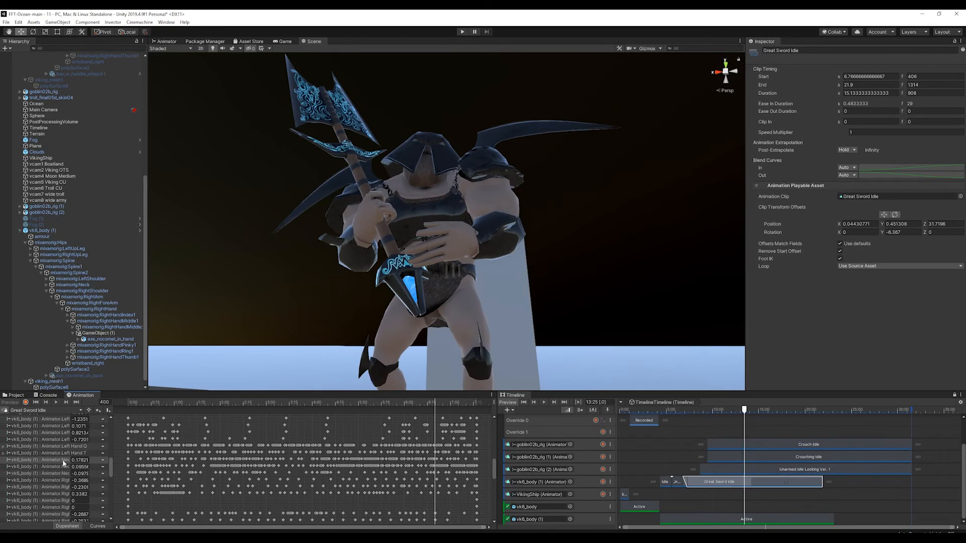
# Widen the clip's property list and examine the viking's animated left-hand, right-hand and arm properties for one that repositions his left arm
pyautogui.click(63, 448)
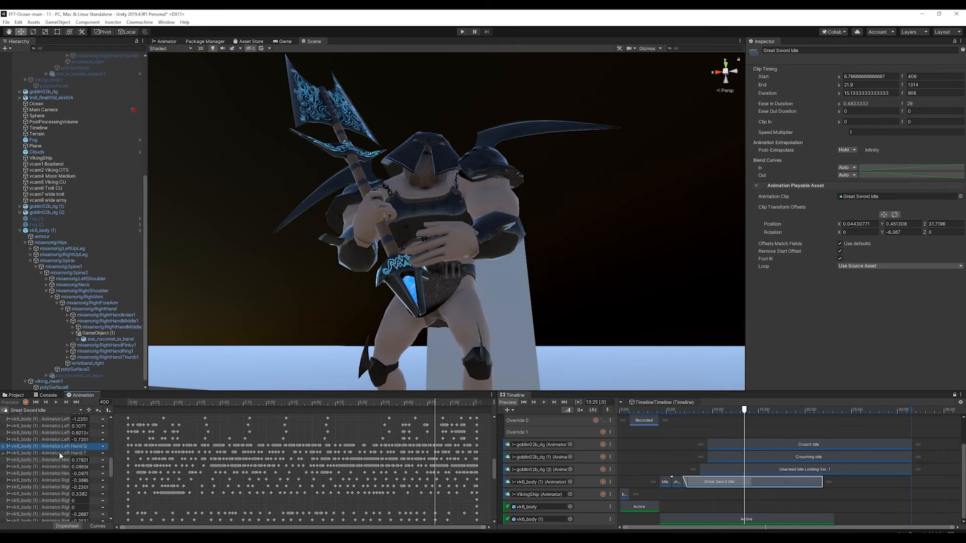
pyautogui.click(59, 439)
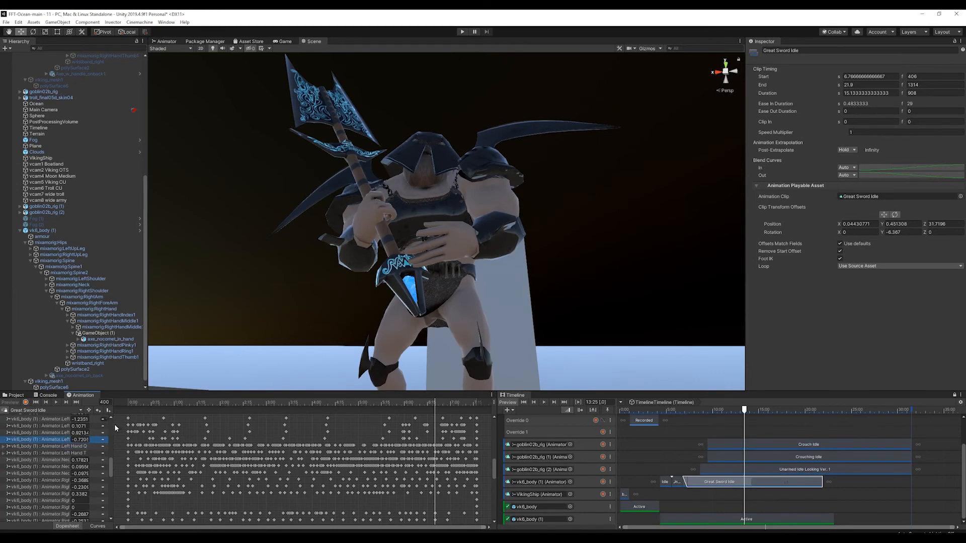
pyautogui.moveTo(115, 428); pyautogui.dragTo(183, 428)
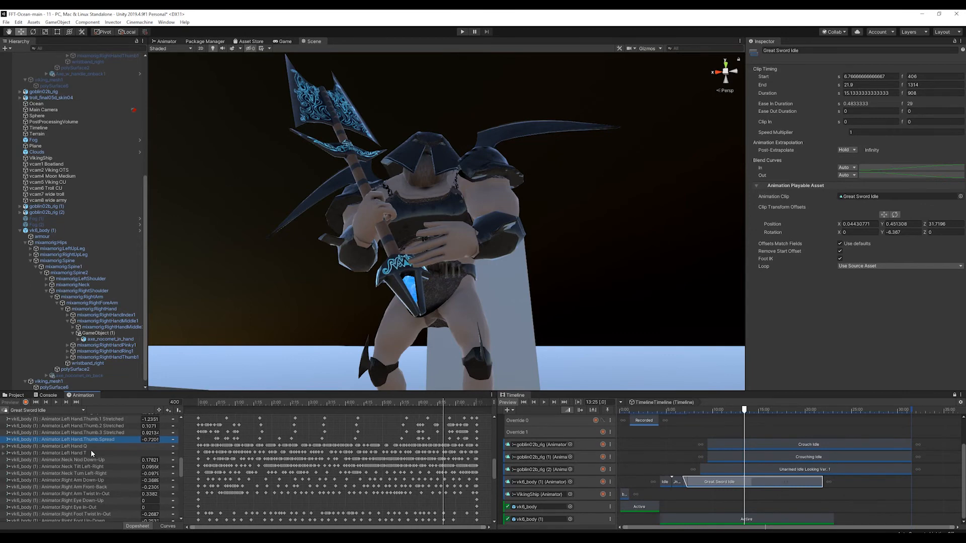
pyautogui.scroll(5, 91, 450)
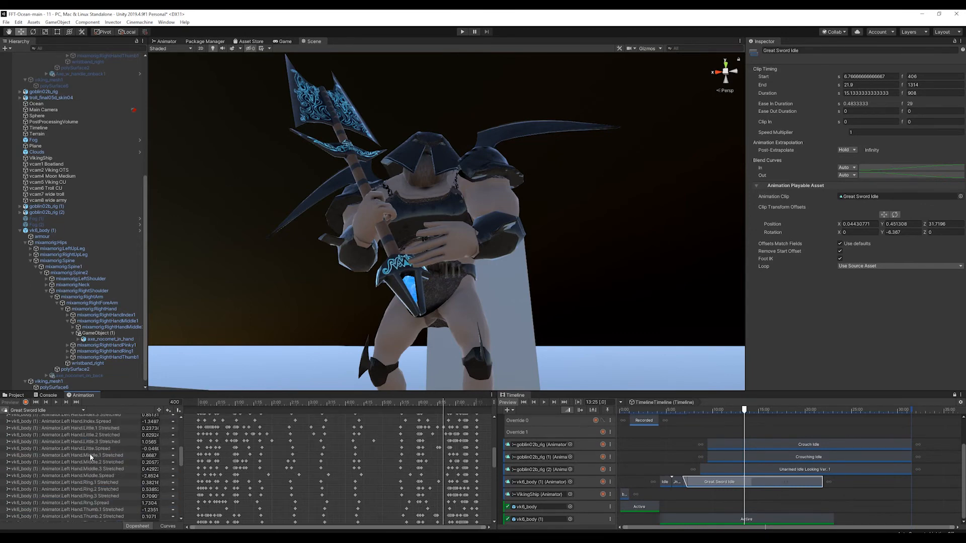
pyautogui.scroll(3, 90, 454)
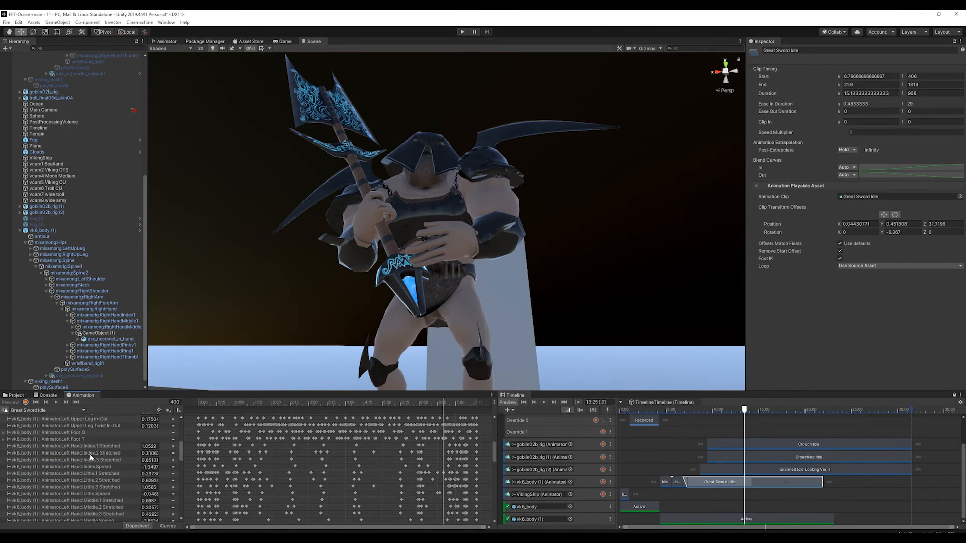
pyautogui.scroll(-6, 86, 459)
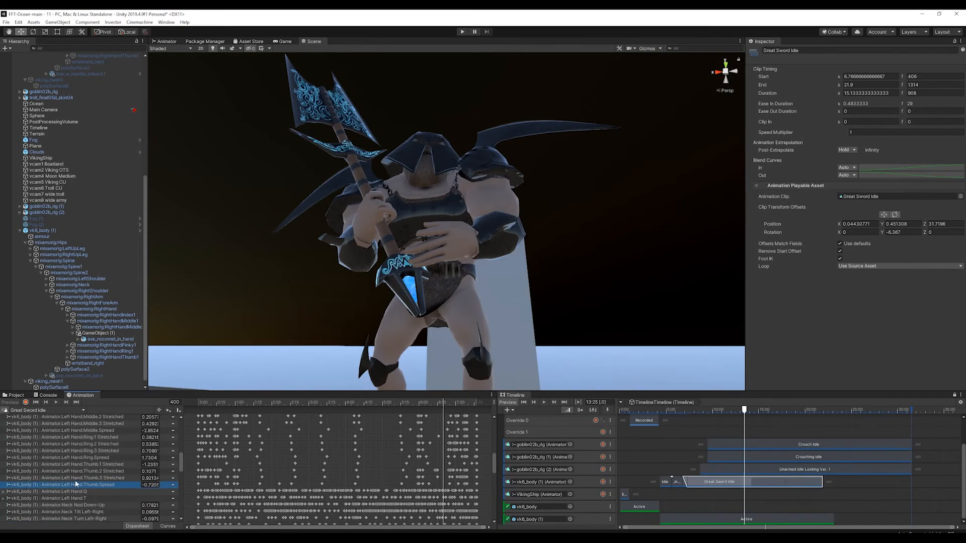
pyautogui.click(71, 492)
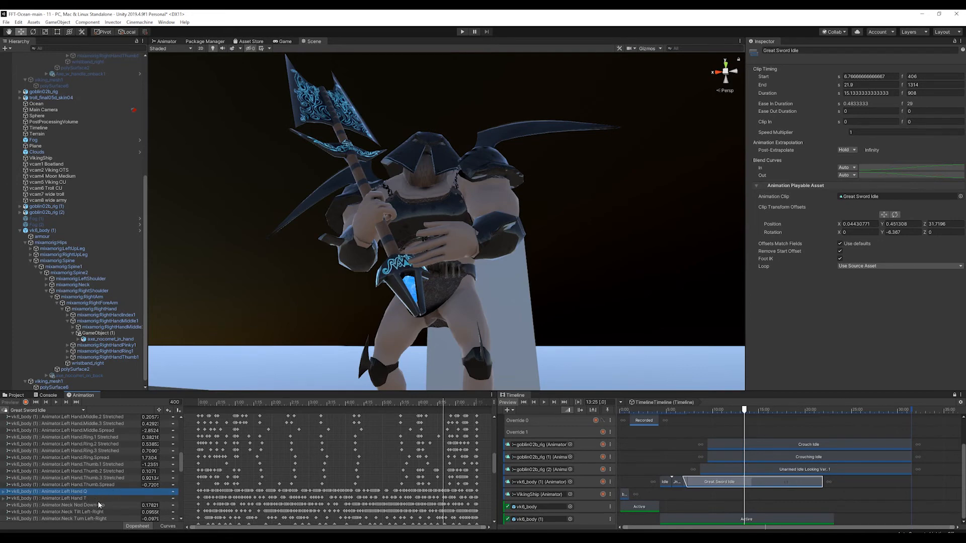
pyautogui.scroll(-5, 101, 501)
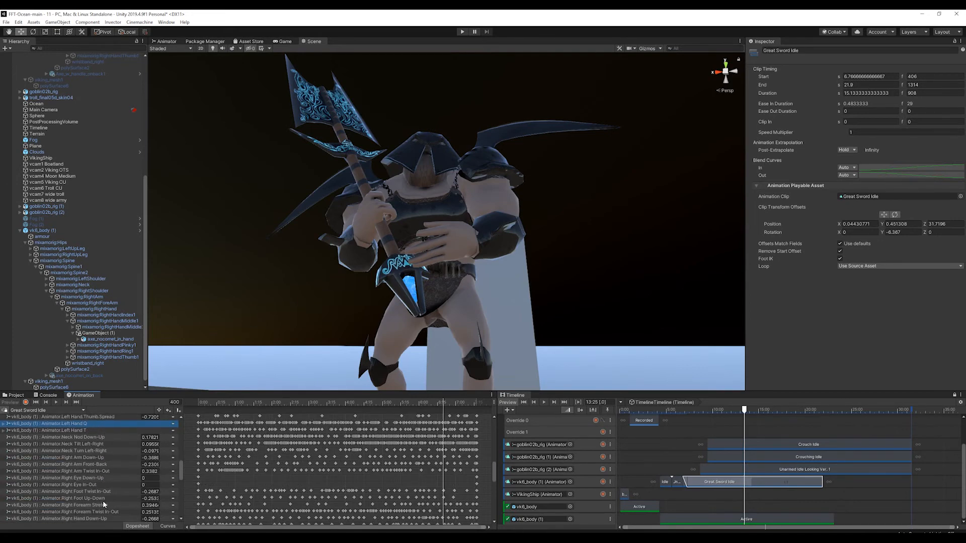
pyautogui.scroll(-13, 103, 500)
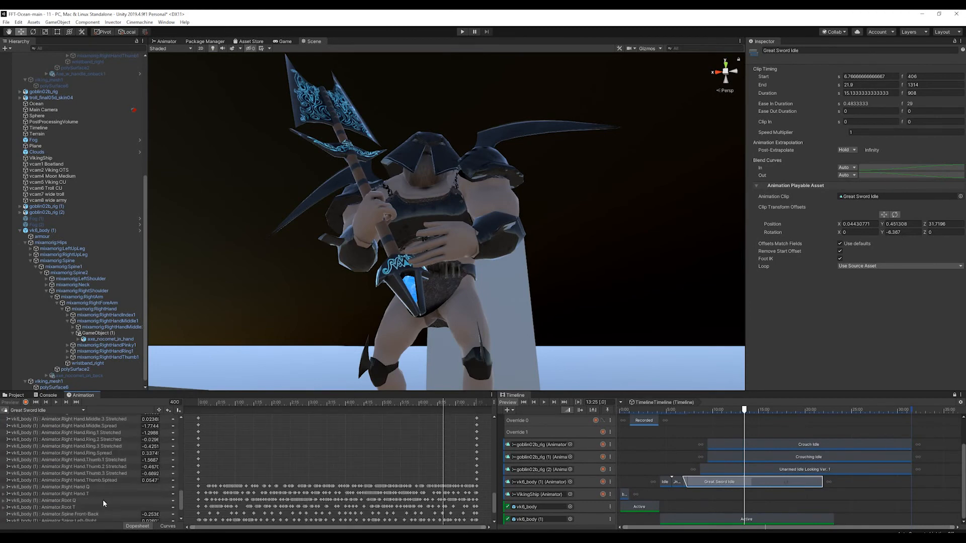
pyautogui.scroll(20, 102, 500)
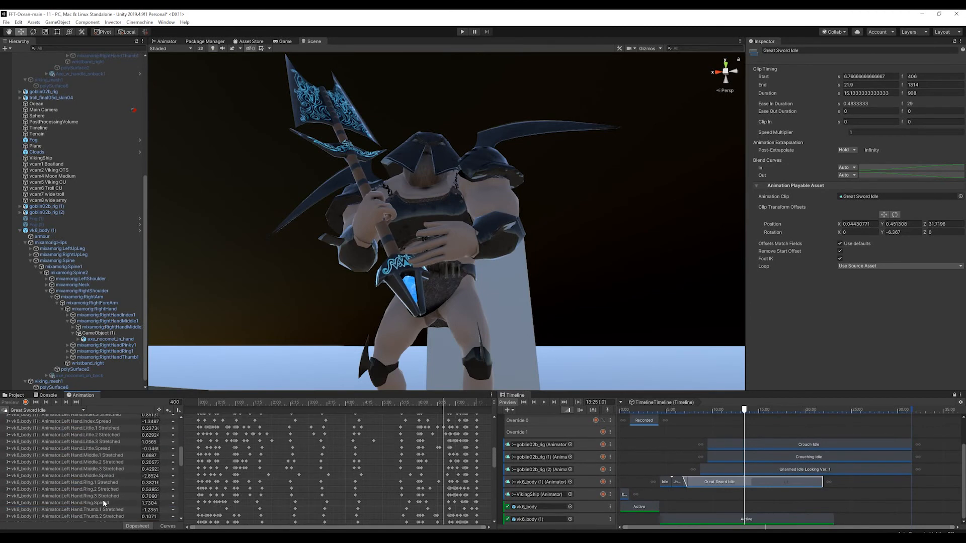
pyautogui.scroll(2, 98, 445)
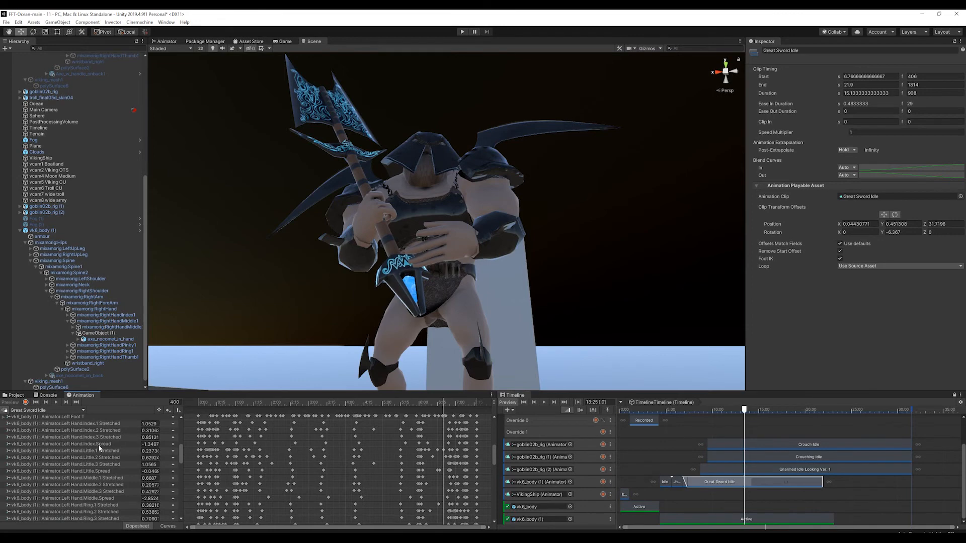
pyautogui.scroll(8, 82, 428)
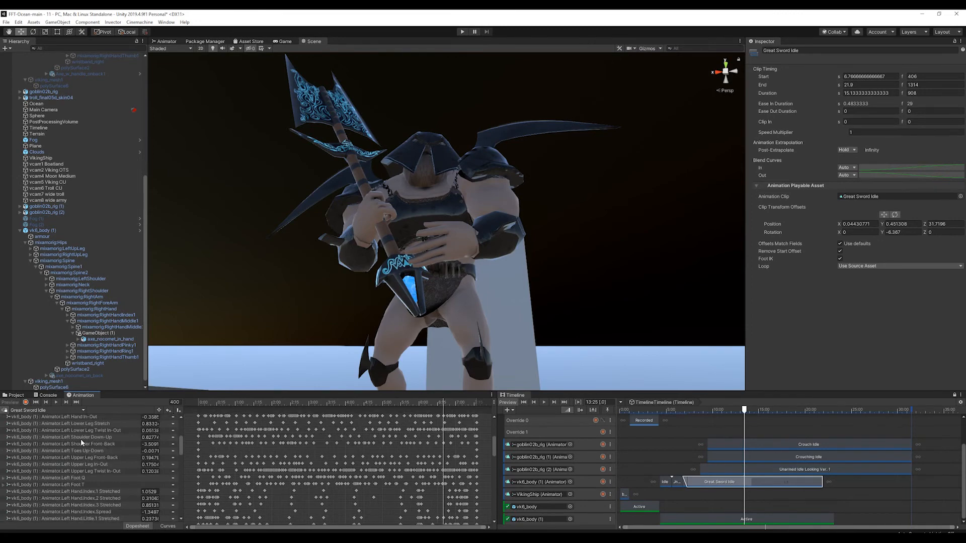
pyautogui.scroll(3, 80, 440)
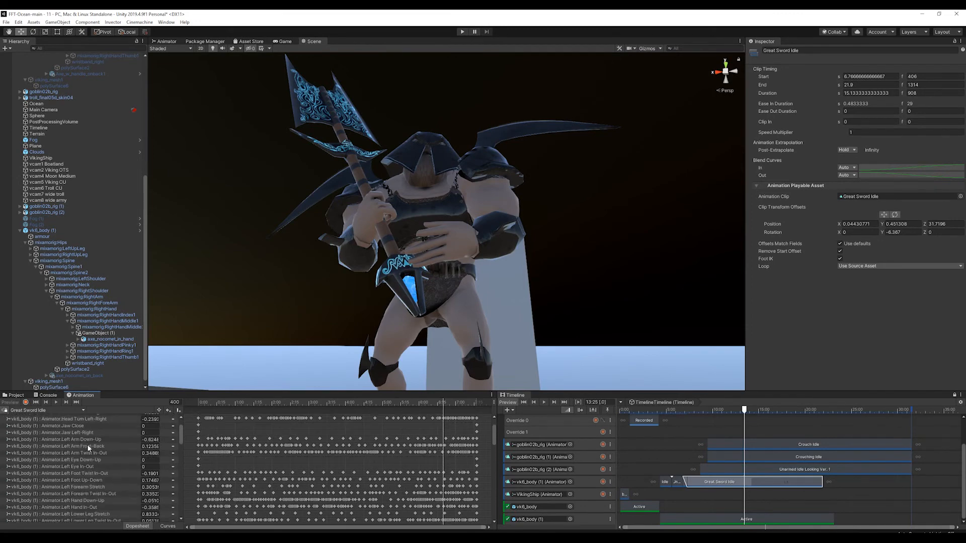
# Try different Left Arm Front-Back values at frame 400 of the Great Sword Idle clip, and undo them
pyautogui.click(120, 448)
pyautogui.click(149, 447)
pyautogui.write('0.82')
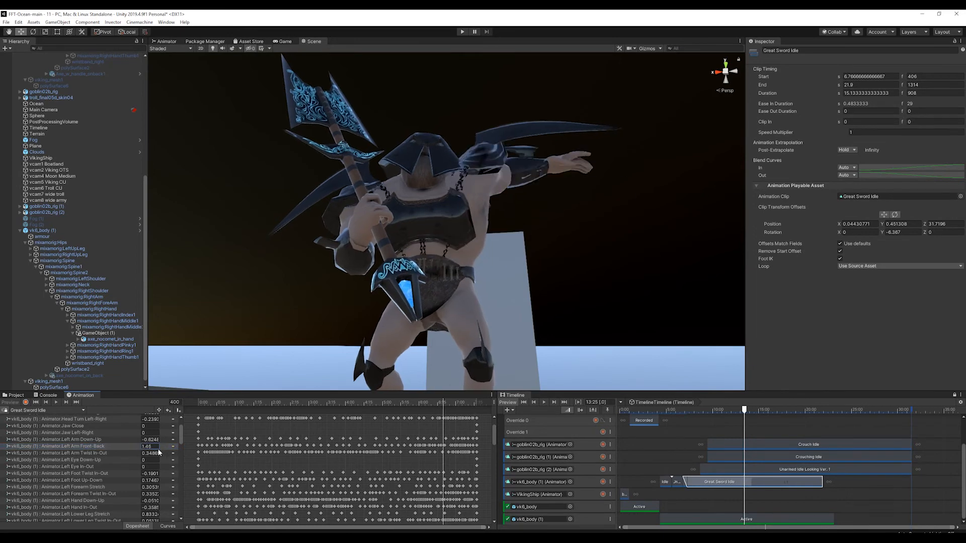
pyautogui.moveTo(151, 452); pyautogui.dragTo(145, 458)
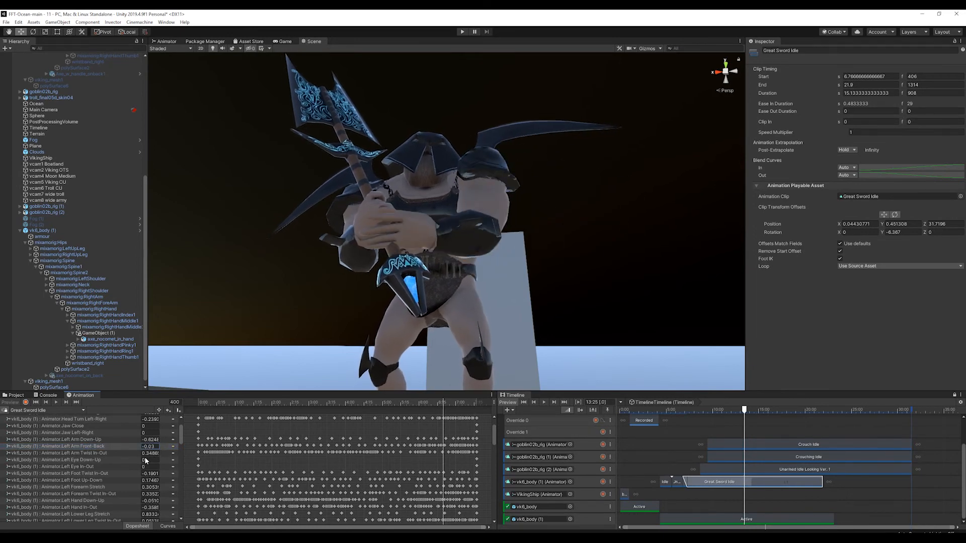
pyautogui.hotkey('ctrl', 'z')
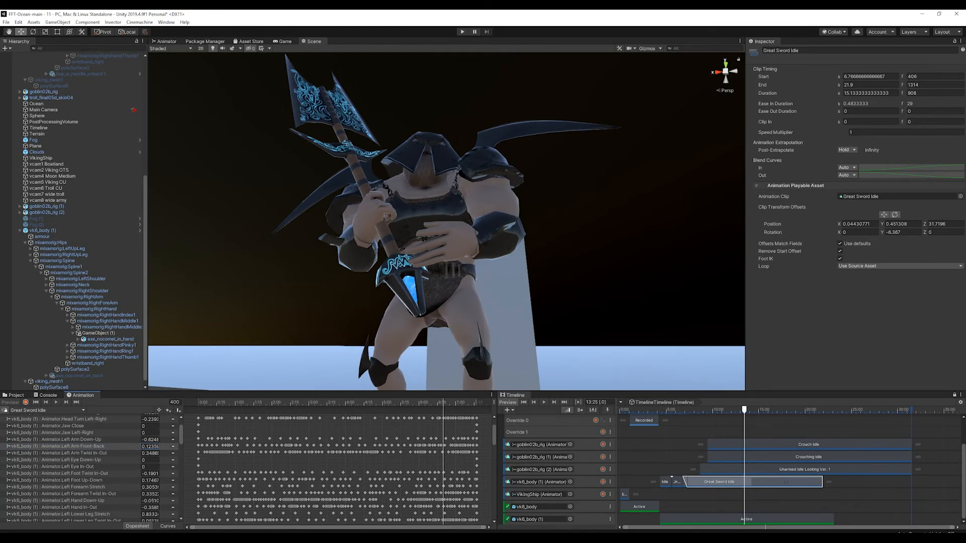
pyautogui.moveTo(140, 448); pyautogui.dragTo(136, 449)
pyautogui.hotkey('ctrl', 'z')
# Bring the left hand onto the axe by setting Left Arm Front-Back to about -0.07 at frame 396 and -0.02 at frame 402
pyautogui.scroll(6, 451, 452)
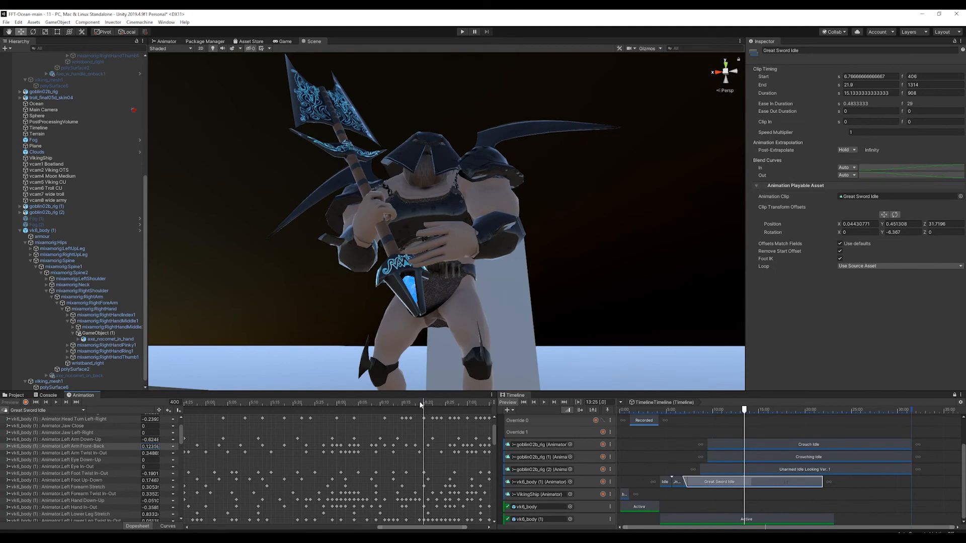
pyautogui.moveTo(420, 403)
pyautogui.mouseDown()
pyautogui.moveTo(431, 402)
pyautogui.moveTo(415, 406)
pyautogui.mouseUp()
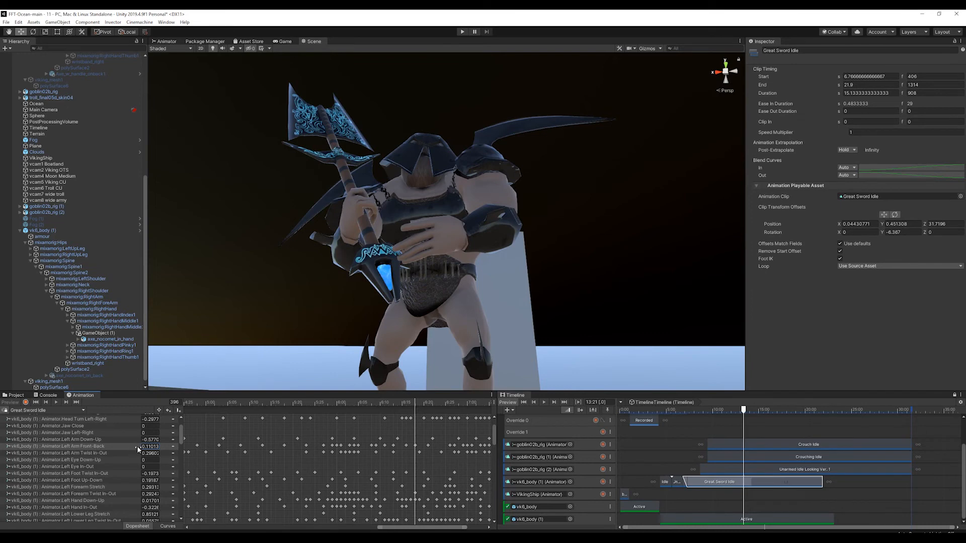
pyautogui.moveTo(139, 448); pyautogui.dragTo(137, 448)
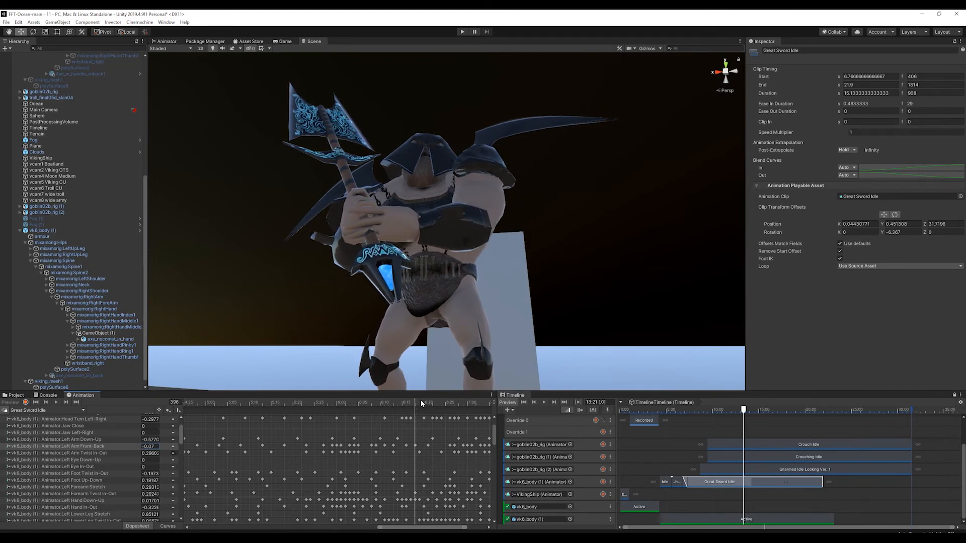
pyautogui.moveTo(415, 400); pyautogui.dragTo(429, 401)
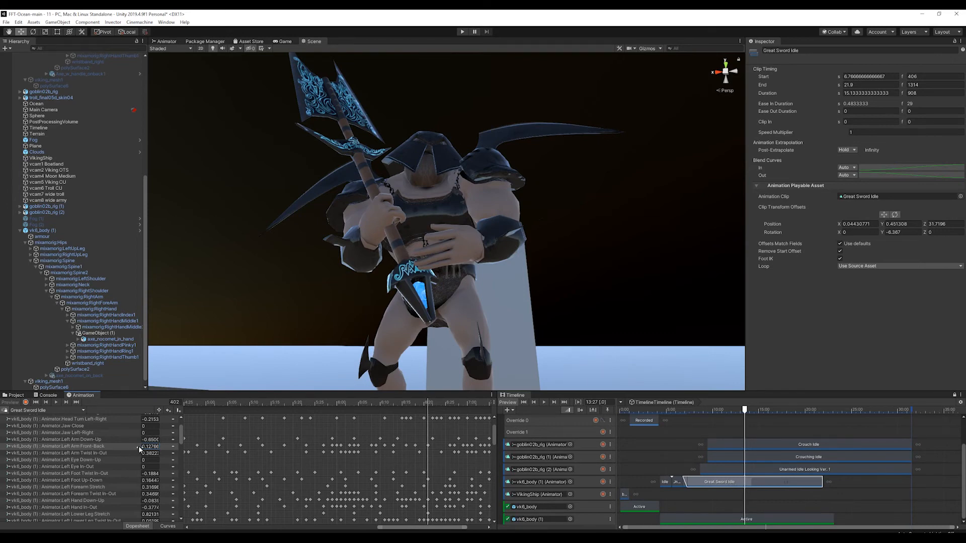
pyautogui.moveTo(141, 449); pyautogui.dragTo(138, 448)
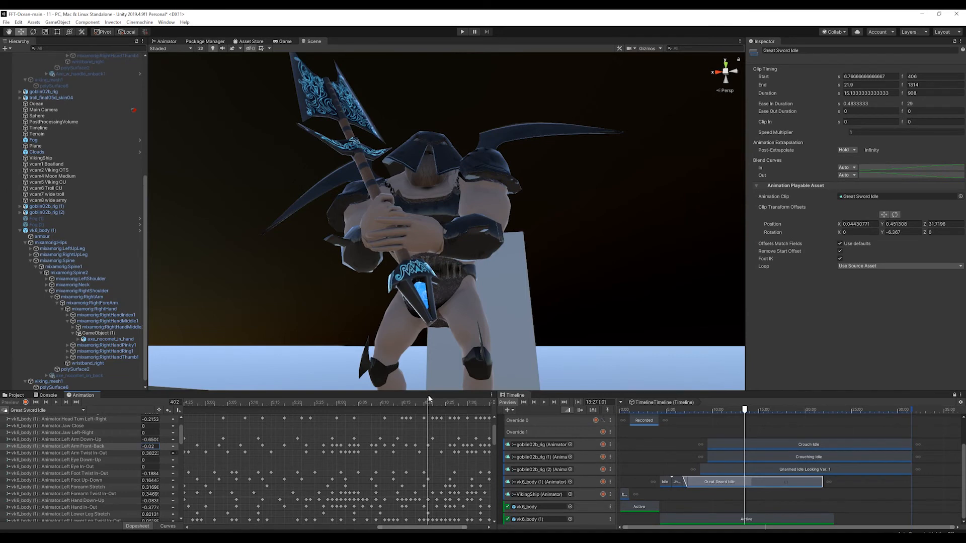
# Set Left Arm Front-Back to 0.05 at frame 414 and about 0 at frame 418
pyautogui.moveTo(429, 399); pyautogui.dragTo(455, 404)
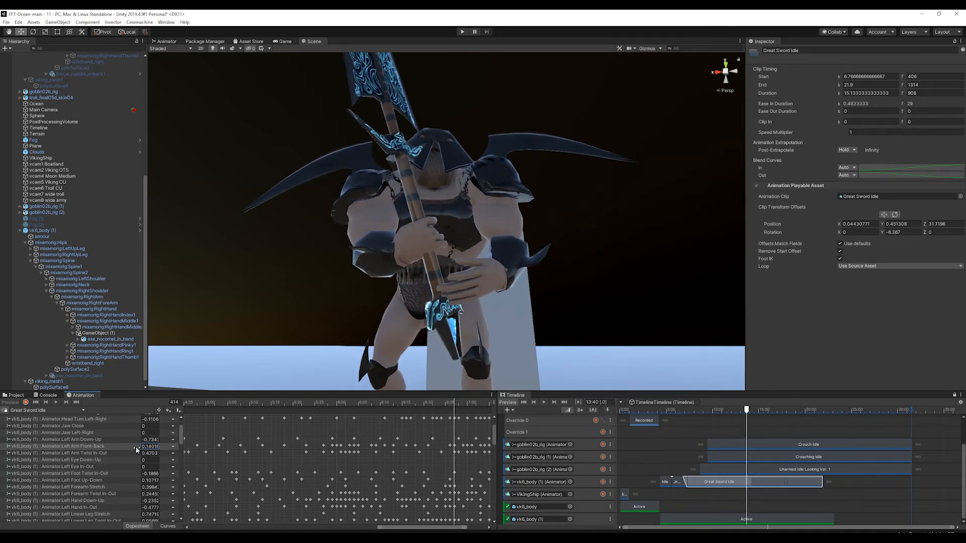
pyautogui.moveTo(135, 447); pyautogui.dragTo(132, 447)
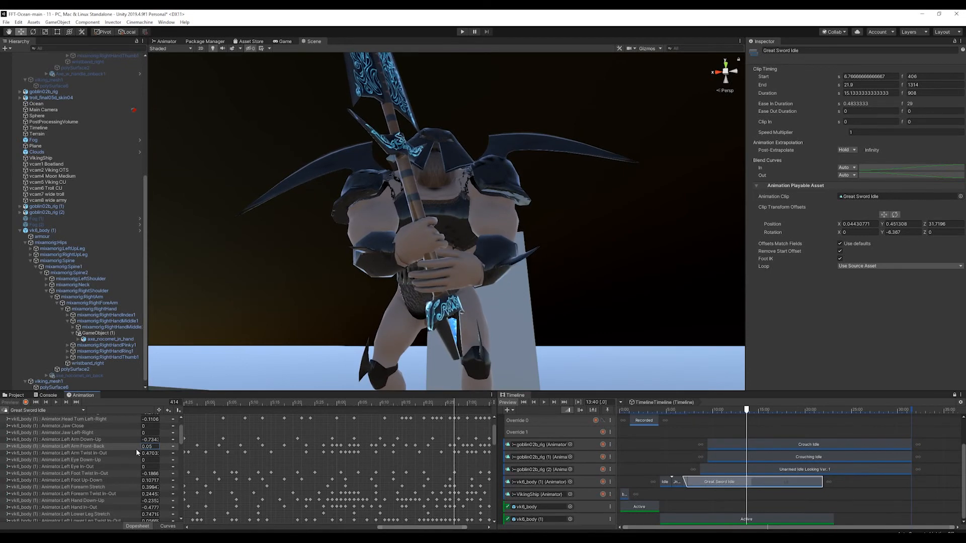
pyautogui.moveTo(454, 402); pyautogui.dragTo(462, 403)
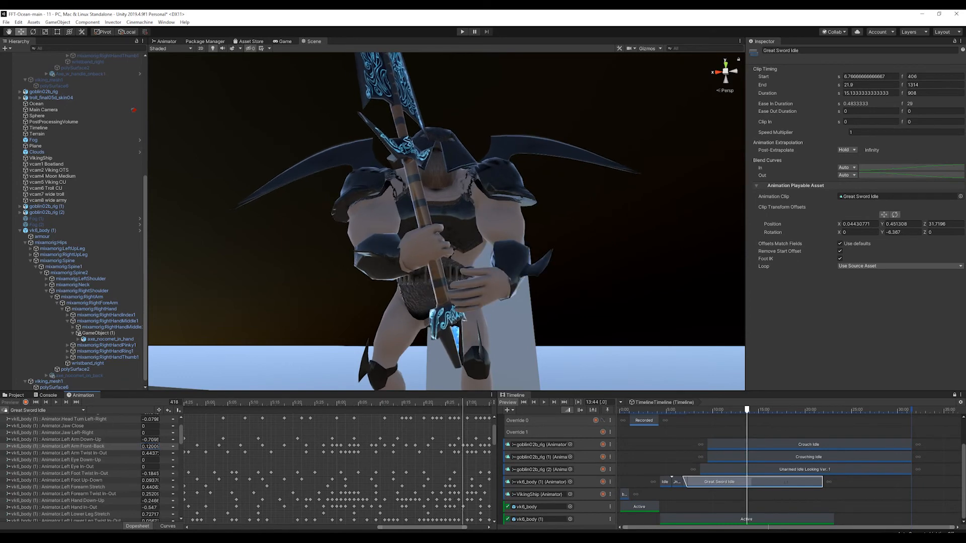
pyautogui.moveTo(139, 448); pyautogui.dragTo(135, 449)
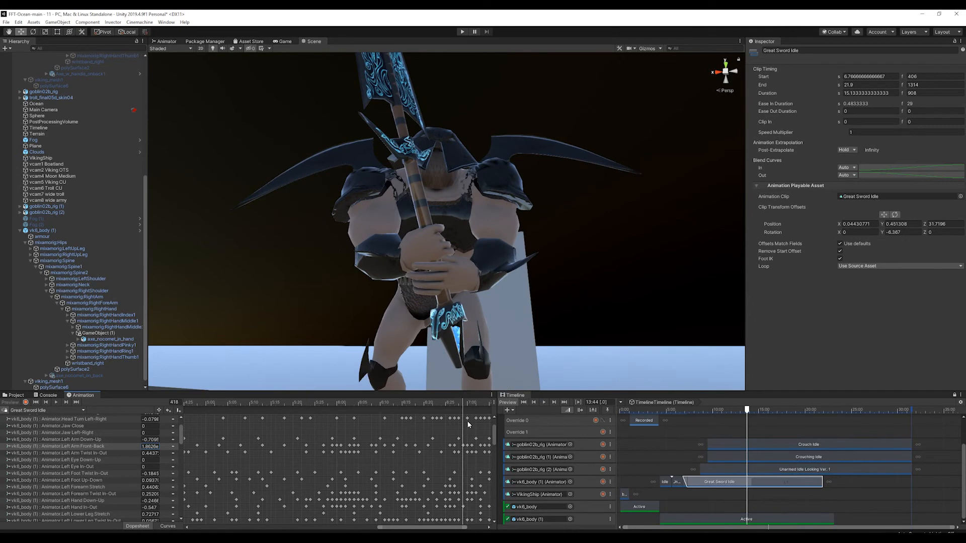
# Set Left Arm Front-Back to about -0.02 at frame 420, -0.03 at frame 422 and -0.04 at frame 424
pyautogui.moveTo(463, 406); pyautogui.dragTo(468, 403)
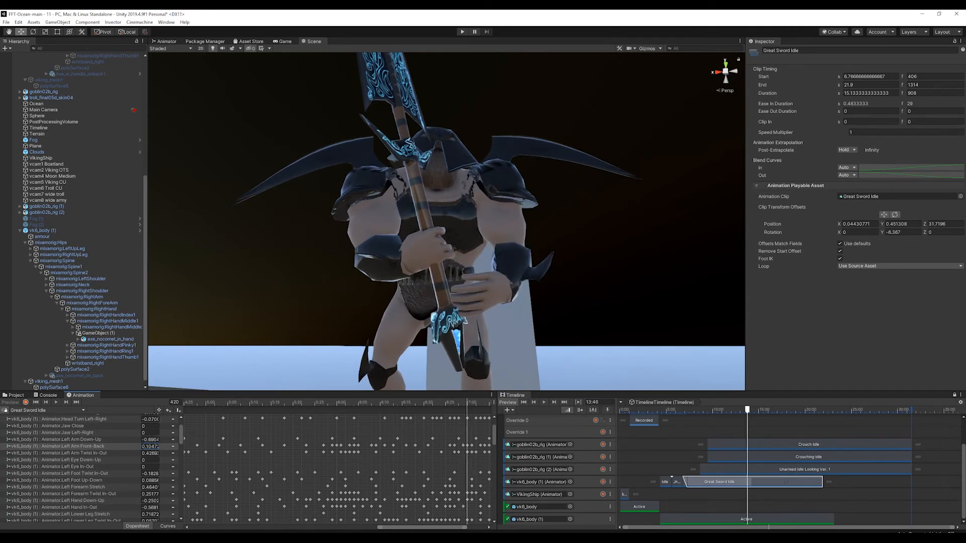
pyautogui.moveTo(138, 449); pyautogui.dragTo(135, 449)
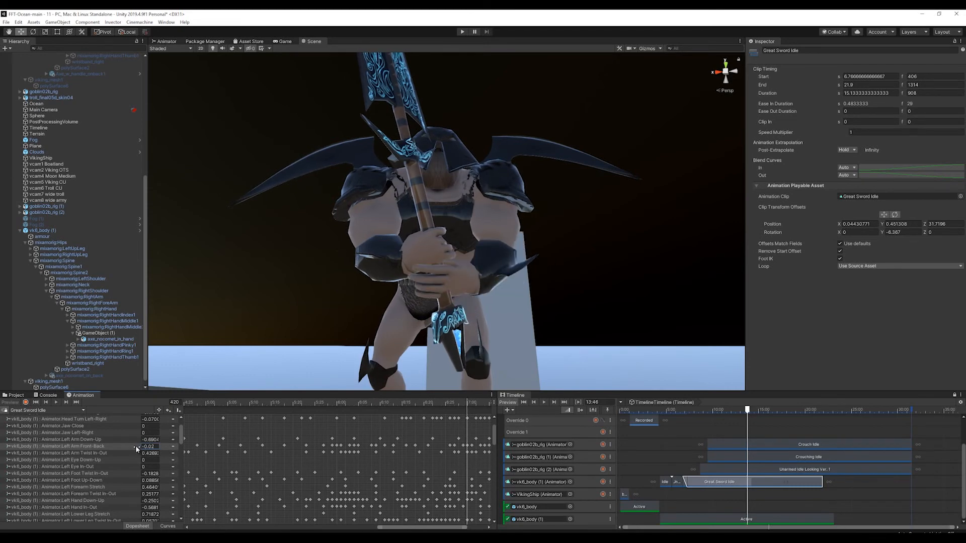
pyautogui.moveTo(468, 404); pyautogui.dragTo(471, 404)
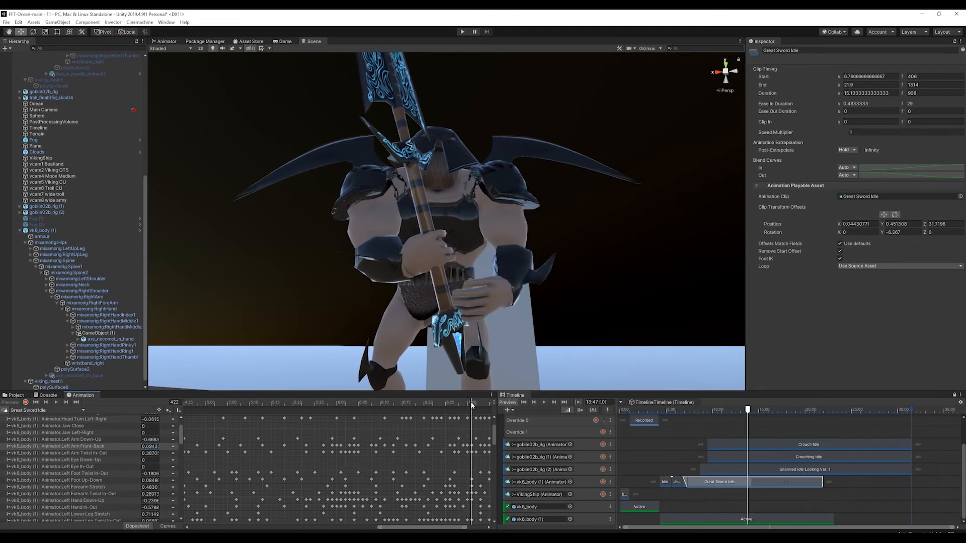
pyautogui.moveTo(141, 449); pyautogui.dragTo(136, 448)
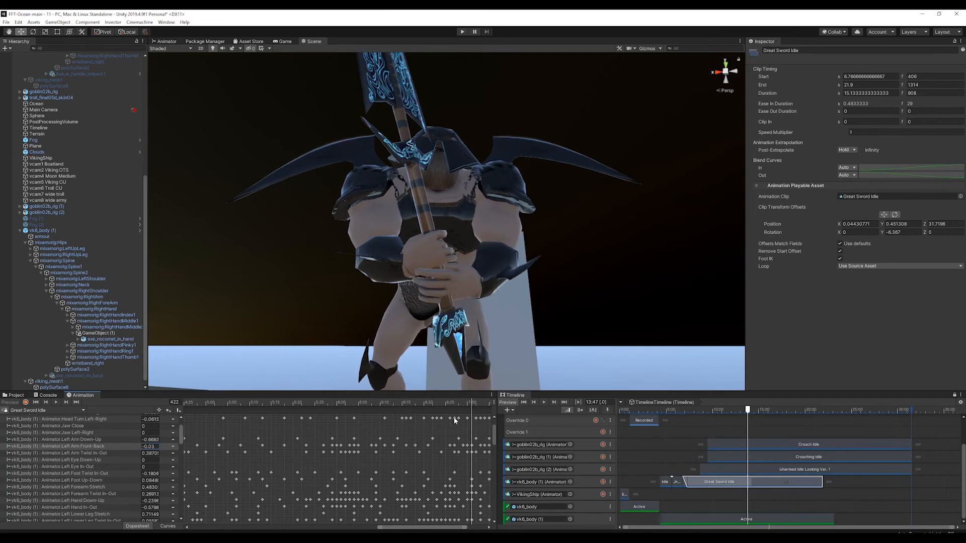
pyautogui.moveTo(472, 404); pyautogui.dragTo(476, 404)
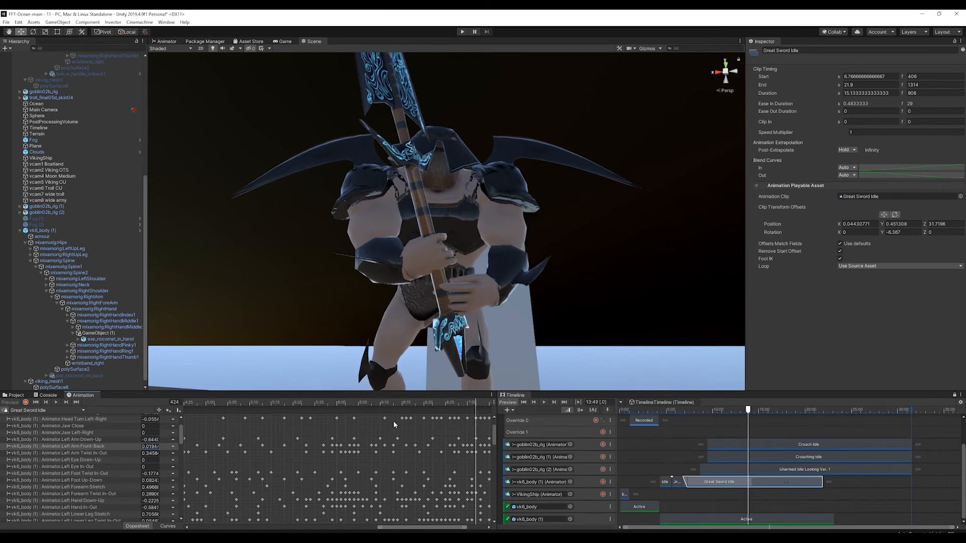
pyautogui.moveTo(137, 447); pyautogui.dragTo(135, 445)
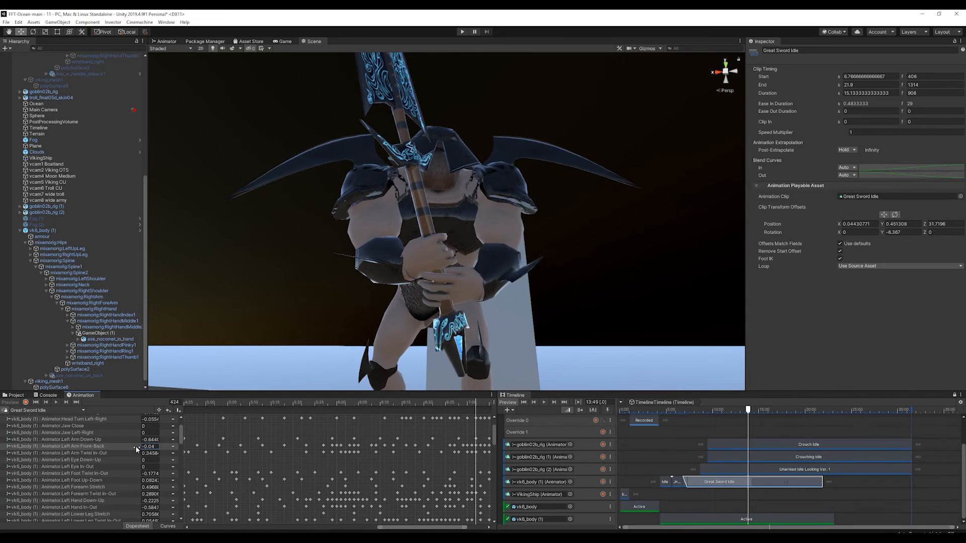
# Set Left Arm Front-Back to 0.05 at frame 412 and about -0.09 at frame 426
pyautogui.moveTo(475, 403); pyautogui.dragTo(448, 425)
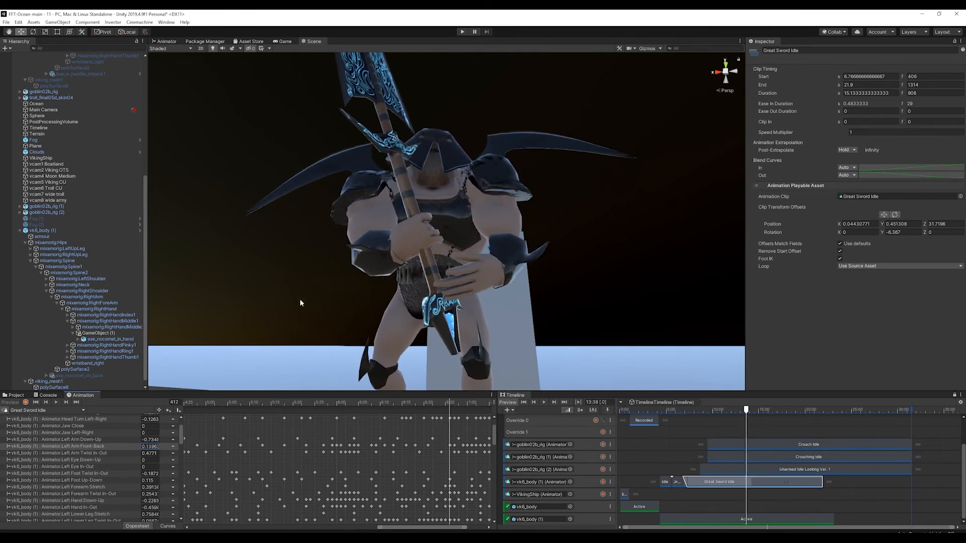
pyautogui.write('0.05')
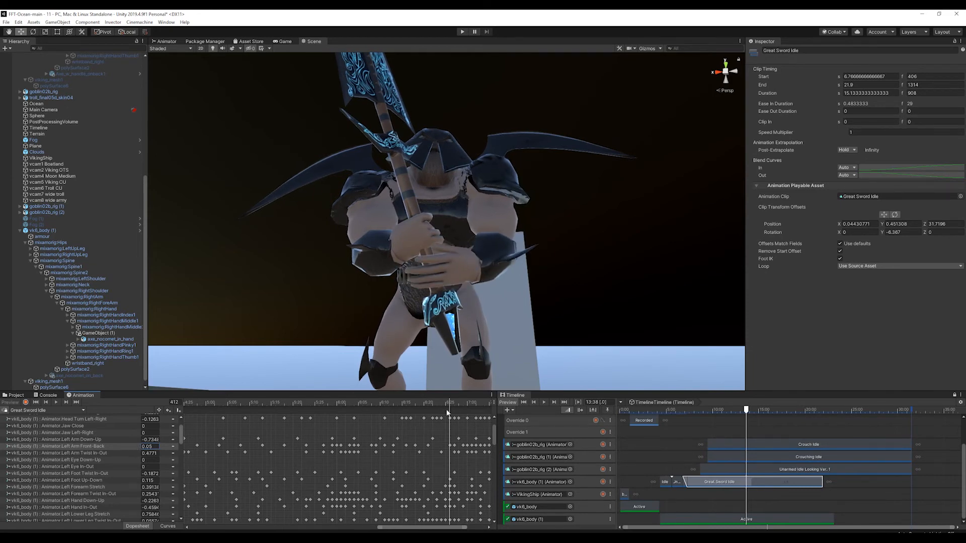
pyautogui.moveTo(451, 403); pyautogui.dragTo(479, 403)
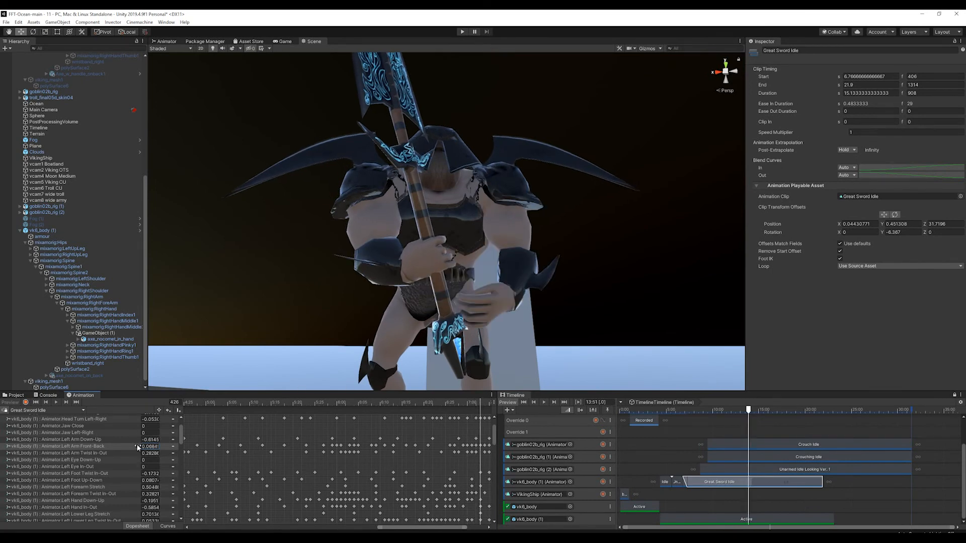
pyautogui.moveTo(137, 447); pyautogui.dragTo(135, 447)
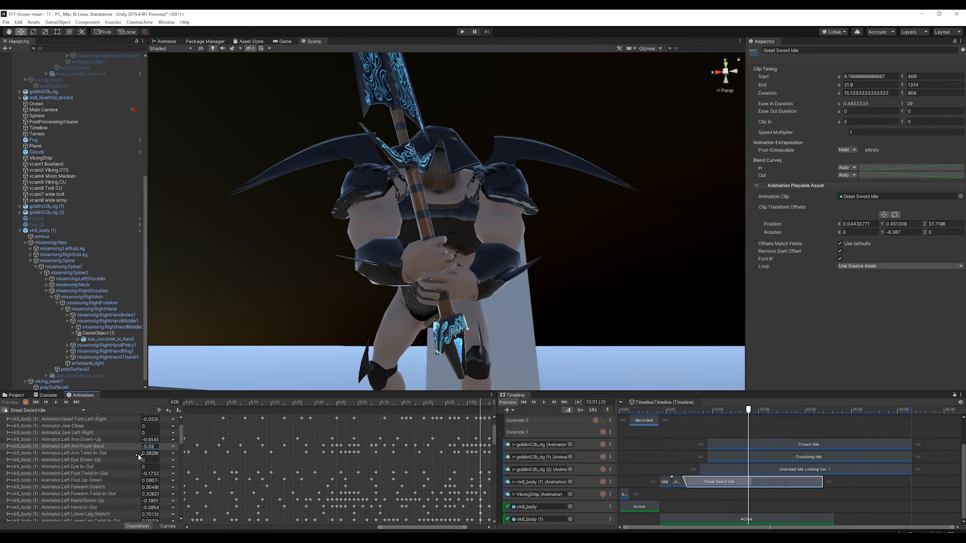
# At frame 426, set Left Arm Down-Up to -0.28, Front-Back to about -0.05 and Twist In-Out to -0.03, and check the grip in earlier frames
pyautogui.moveTo(139, 455)
pyautogui.mouseDown()
pyautogui.moveTo(129, 455)
pyautogui.moveTo(131, 443)
pyautogui.moveTo(145, 441)
pyautogui.moveTo(135, 446)
pyautogui.mouseUp()
pyautogui.keyDown('alt'); pyautogui.moveTo(460, 315); pyautogui.dragTo(481, 339); pyautogui.keyUp('alt')
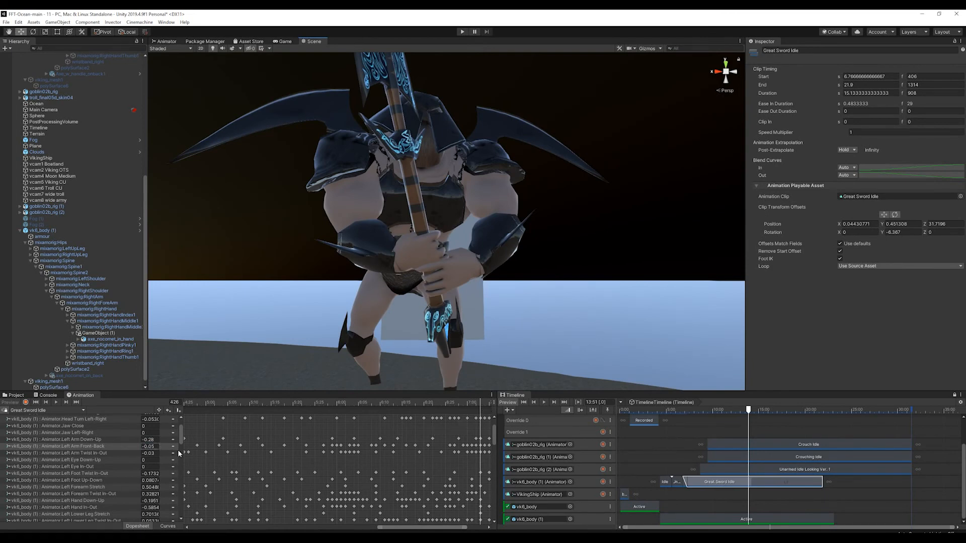
pyautogui.moveTo(480, 402); pyautogui.dragTo(478, 404)
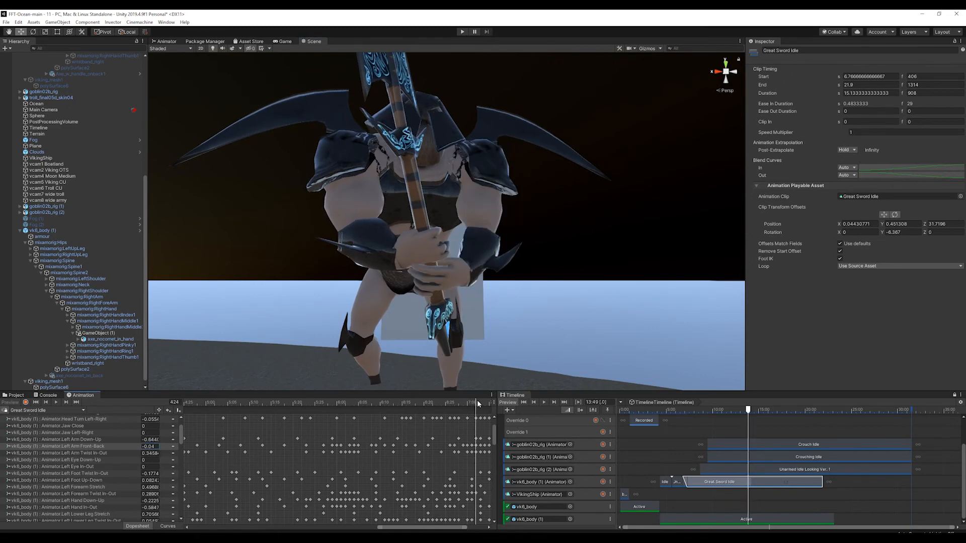
pyautogui.moveTo(469, 405); pyautogui.dragTo(424, 405)
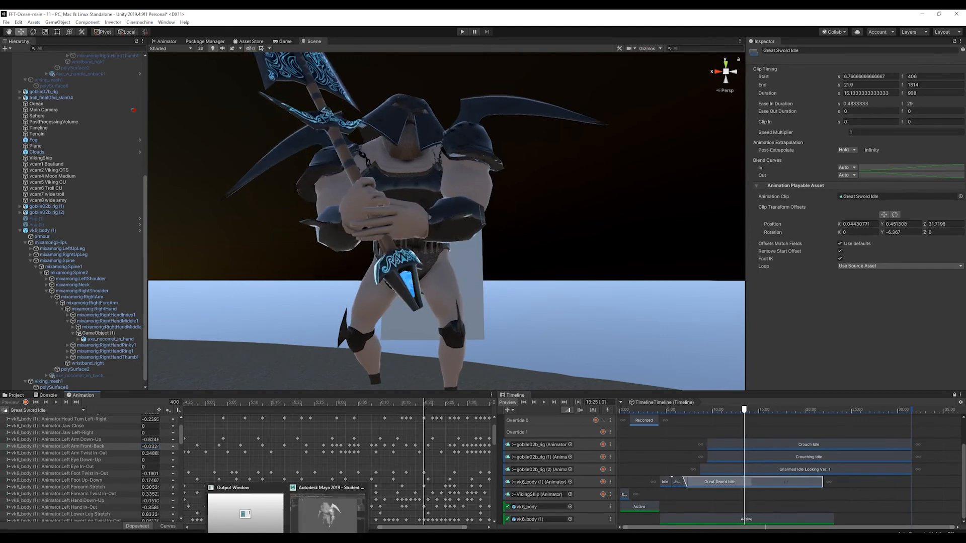
# Play the cinematic in Play mode to review the viking's Great Sword Idle, pausing to inspect it in the scene, and stop playback
pyautogui.click(16, 396)
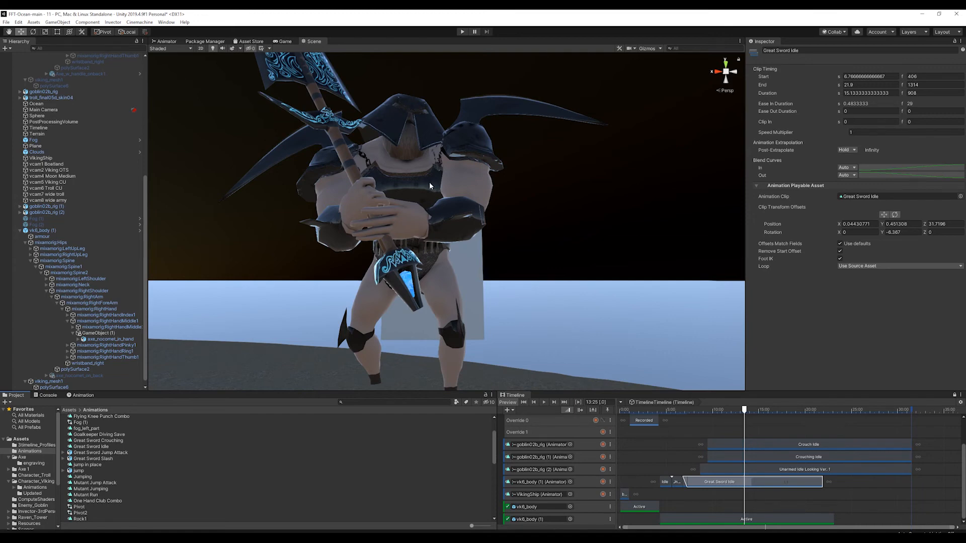
pyautogui.scroll(-5, 437, 180)
pyautogui.keyDown('alt'); pyautogui.moveTo(520, 182); pyautogui.dragTo(449, 239); pyautogui.keyUp('alt')
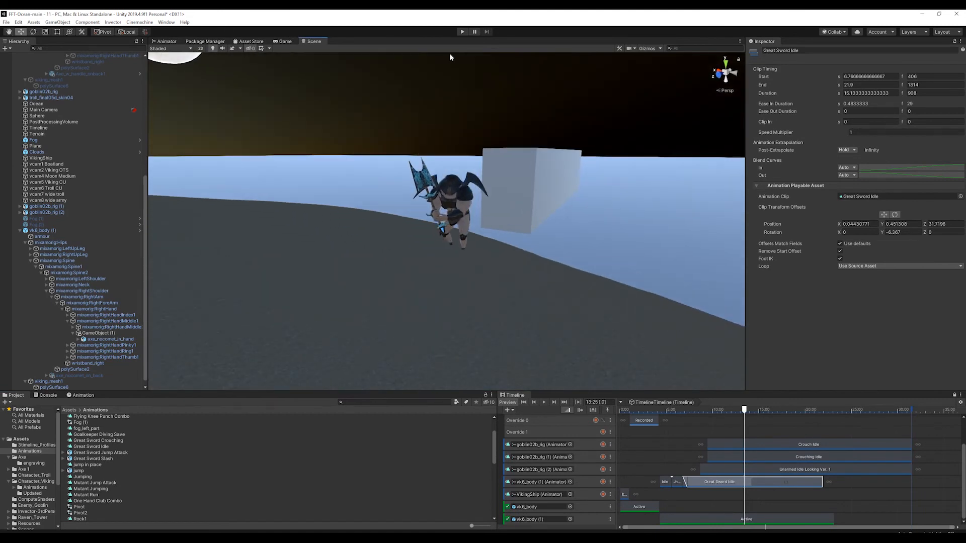
pyautogui.click(462, 32)
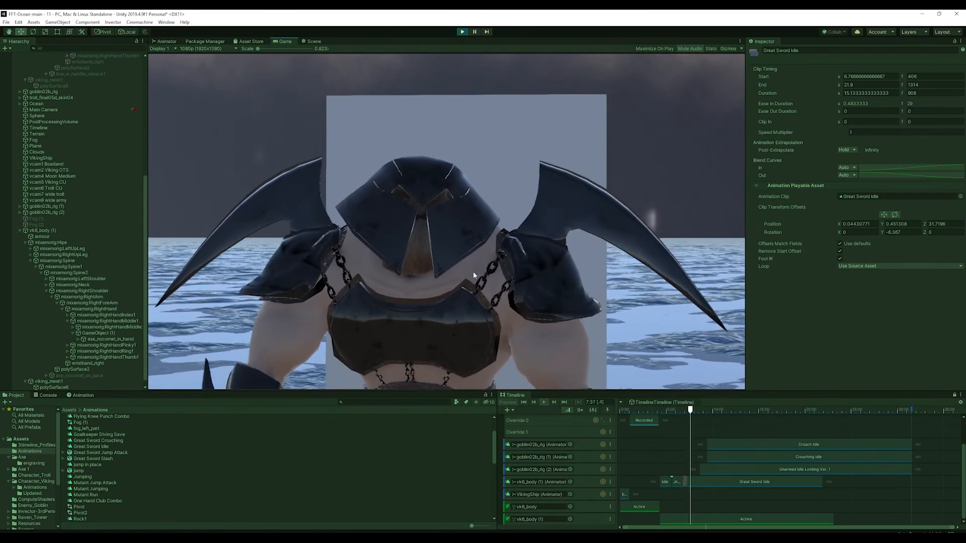
pyautogui.click(474, 32)
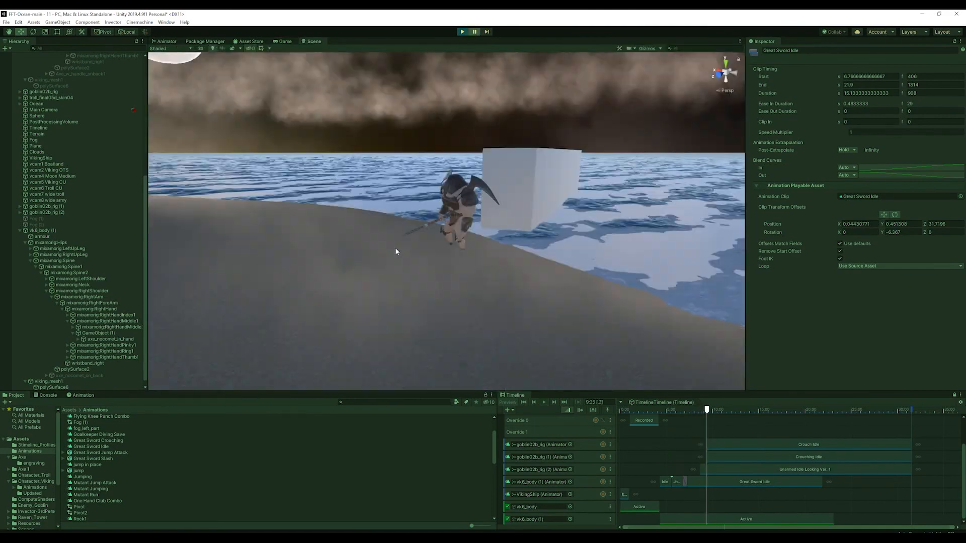
pyautogui.click(474, 32)
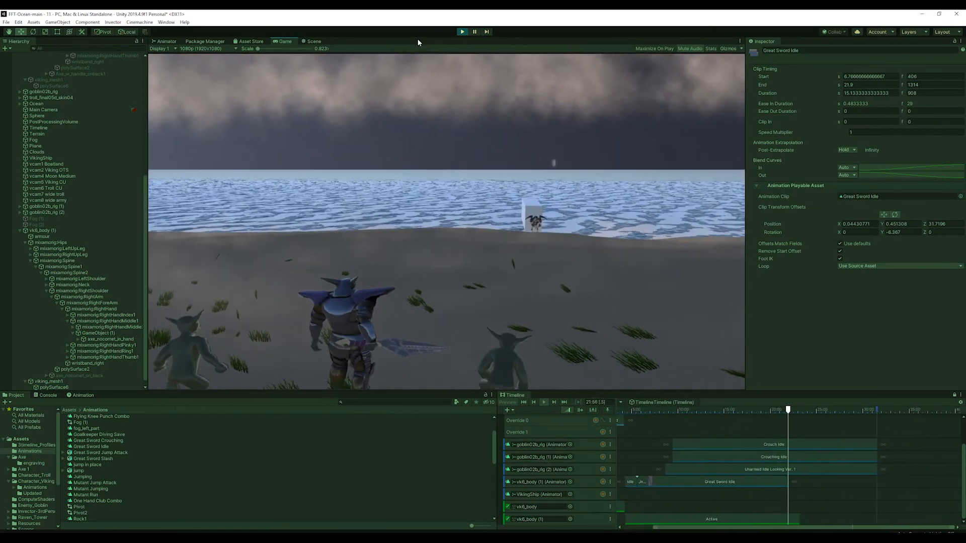
pyautogui.click(462, 31)
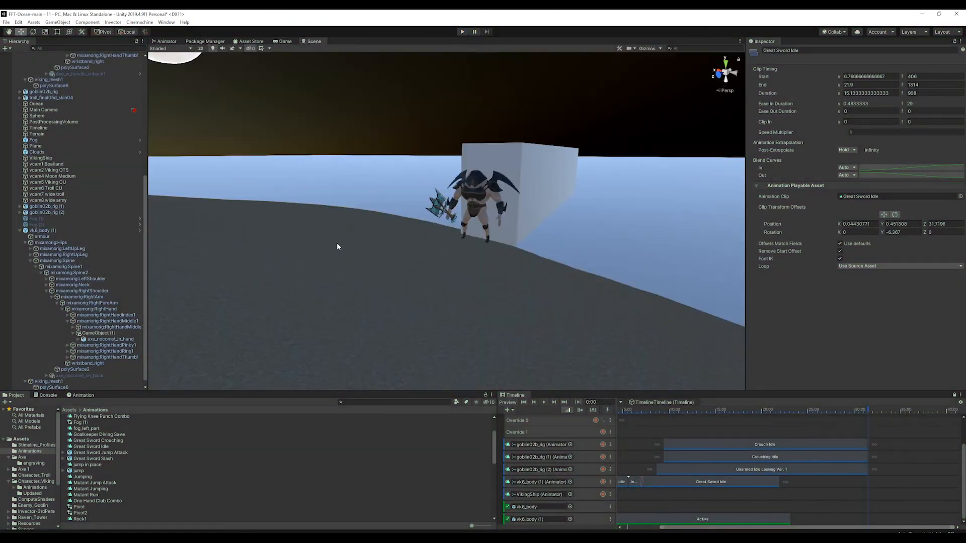
# Select the terrain and configure Paint Trees with brush size 369 and tree density 100
pyautogui.click(336, 243)
pyautogui.scroll(-10, 376, 283)
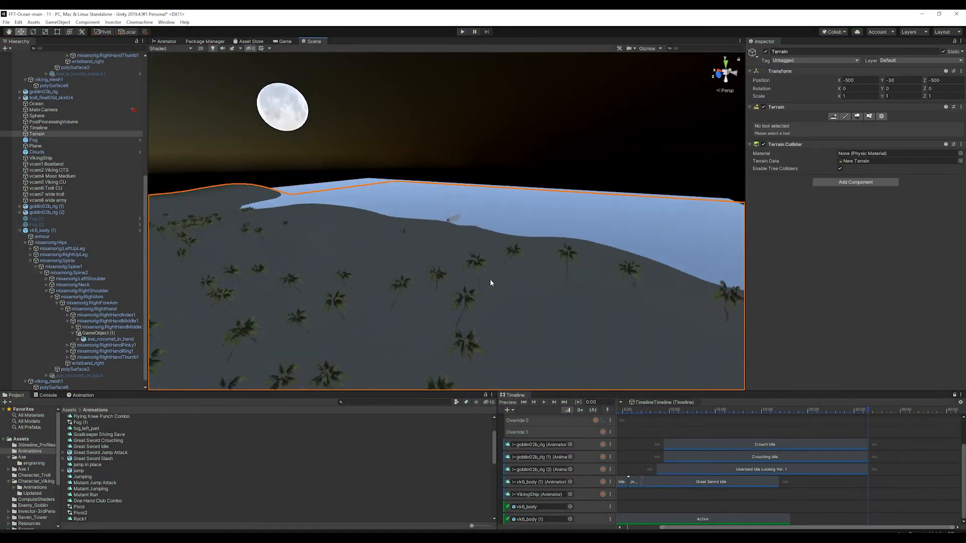
pyautogui.keyDown('alt'); pyautogui.moveTo(490, 282); pyautogui.dragTo(442, 272); pyautogui.keyUp('alt')
pyautogui.scroll(3, 537, 276)
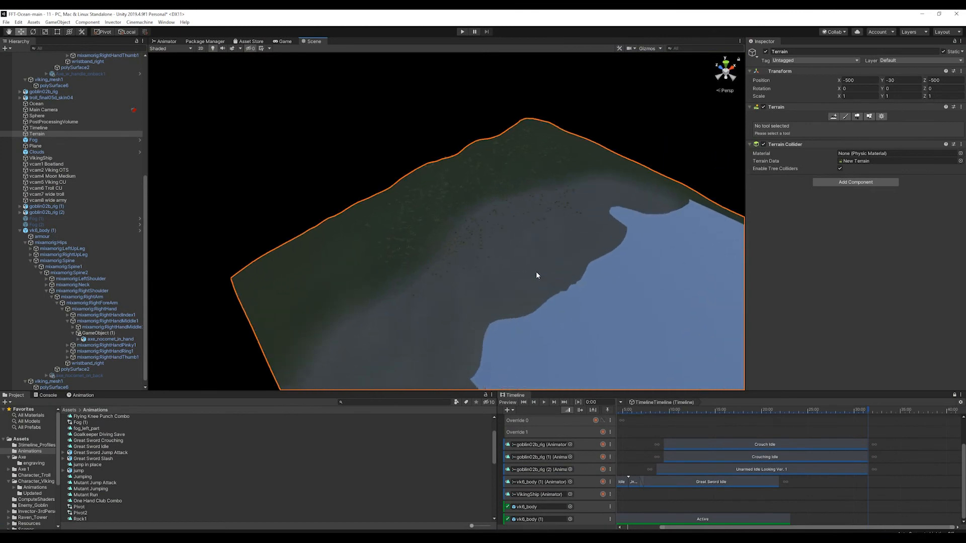
pyautogui.click(858, 117)
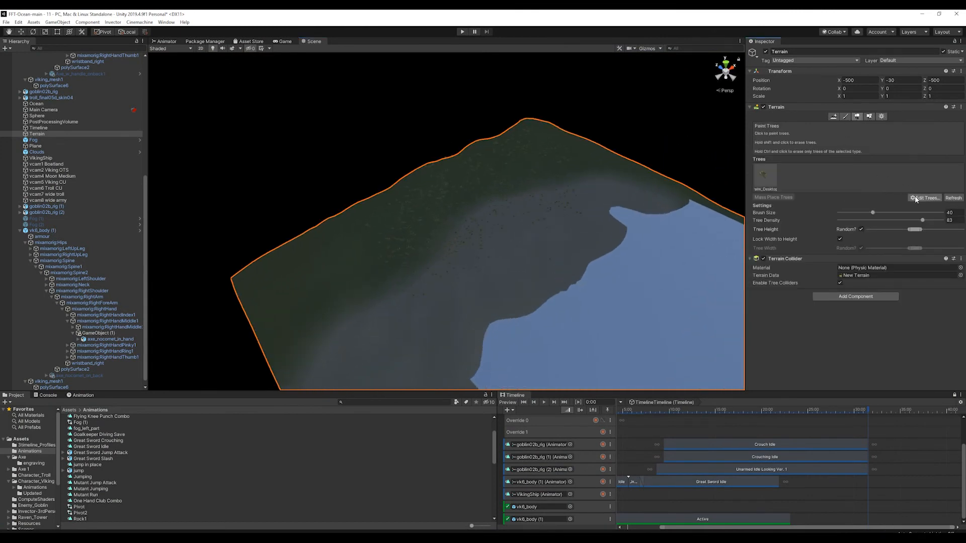
pyautogui.click(845, 118)
pyautogui.click(828, 125)
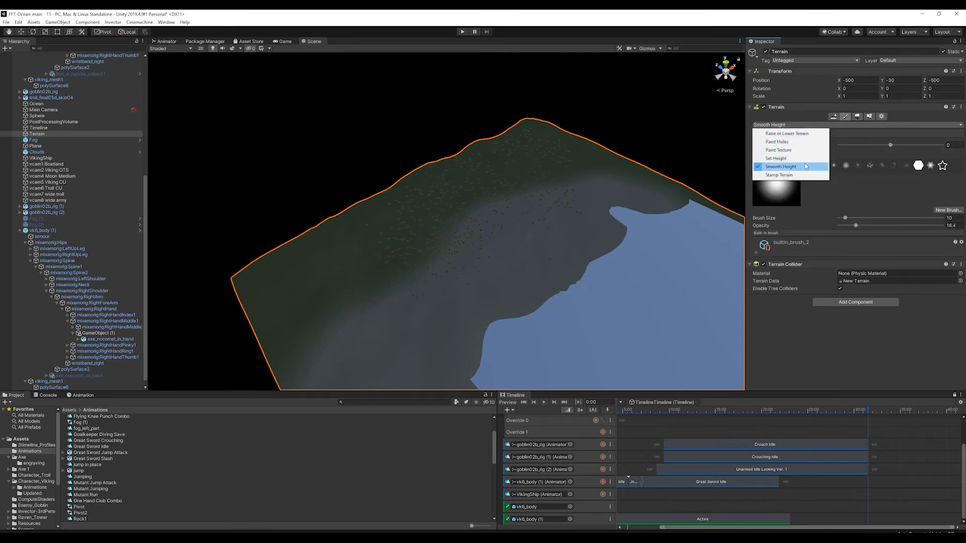
pyautogui.click(860, 117)
pyautogui.click(858, 117)
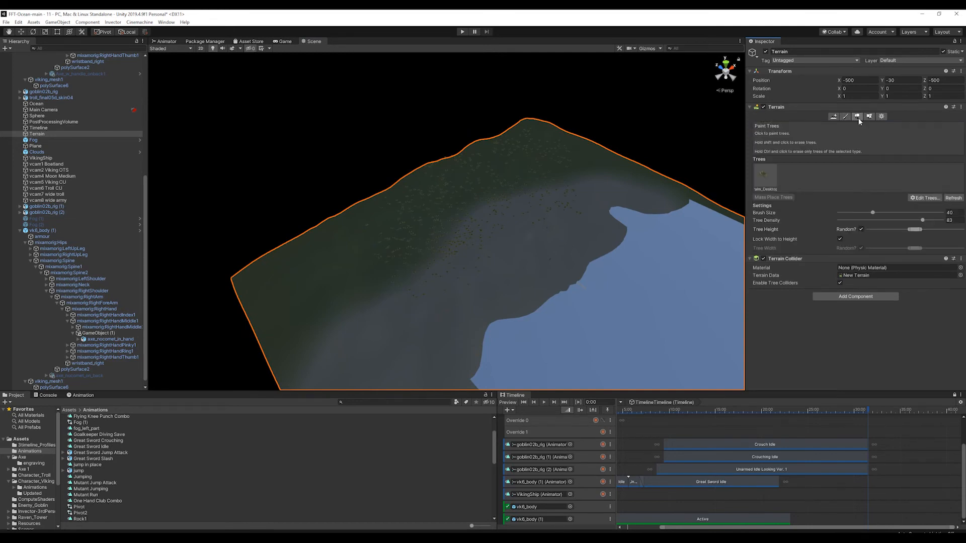
pyautogui.scroll(4, 493, 247)
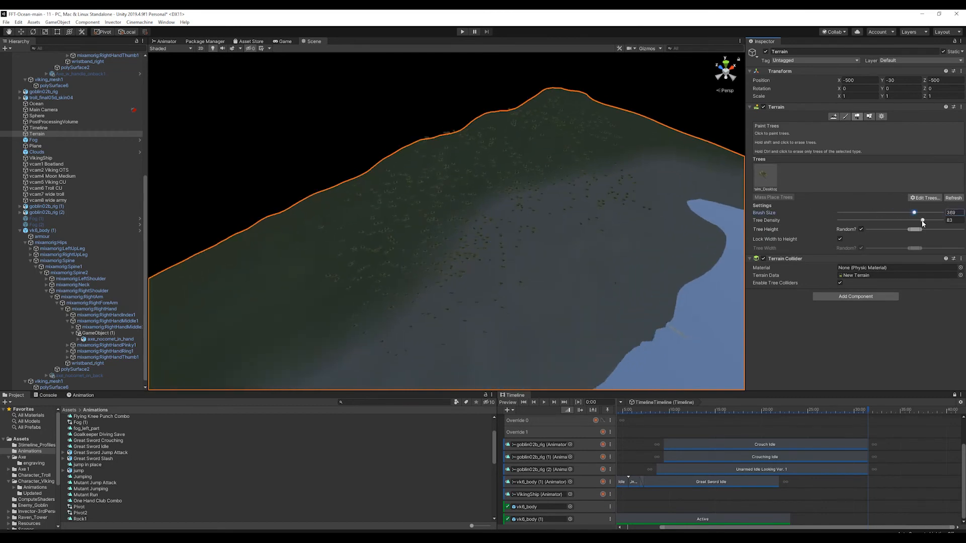
pyautogui.moveTo(923, 223); pyautogui.dragTo(944, 222)
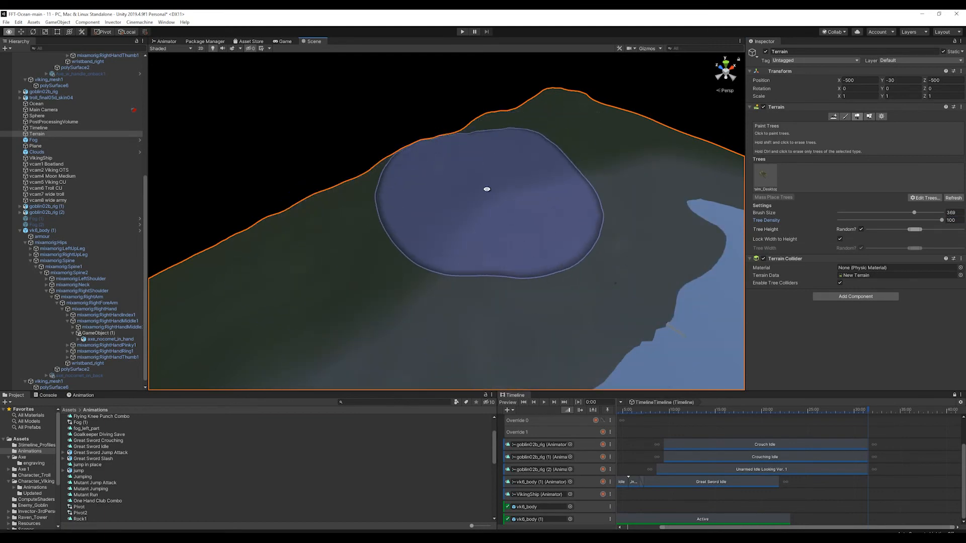
pyautogui.moveTo(487, 189); pyautogui.dragTo(517, 105, button='middle')
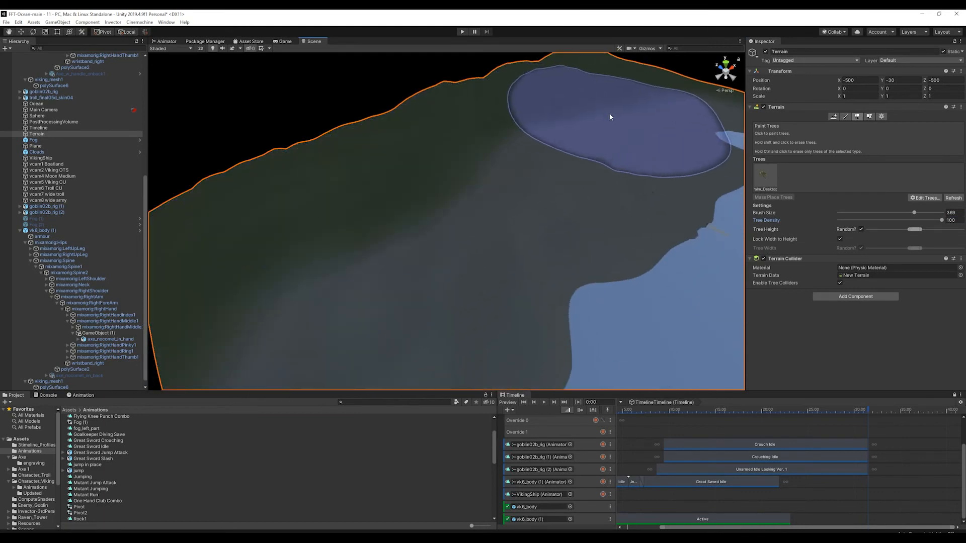
pyautogui.scroll(3, 610, 117)
# Switch the terrain to Paint Details and bring its shoreline area into view
pyautogui.click(869, 116)
pyautogui.moveTo(699, 151); pyautogui.dragTo(588, 150, button='middle')
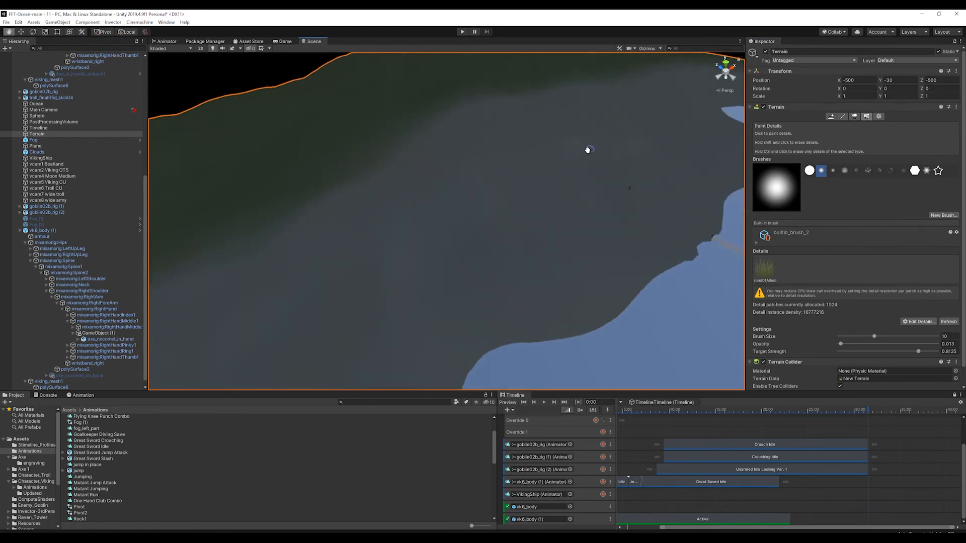
pyautogui.keyDown('alt'); pyautogui.moveTo(587, 150); pyautogui.dragTo(515, 124); pyautogui.keyUp('alt')
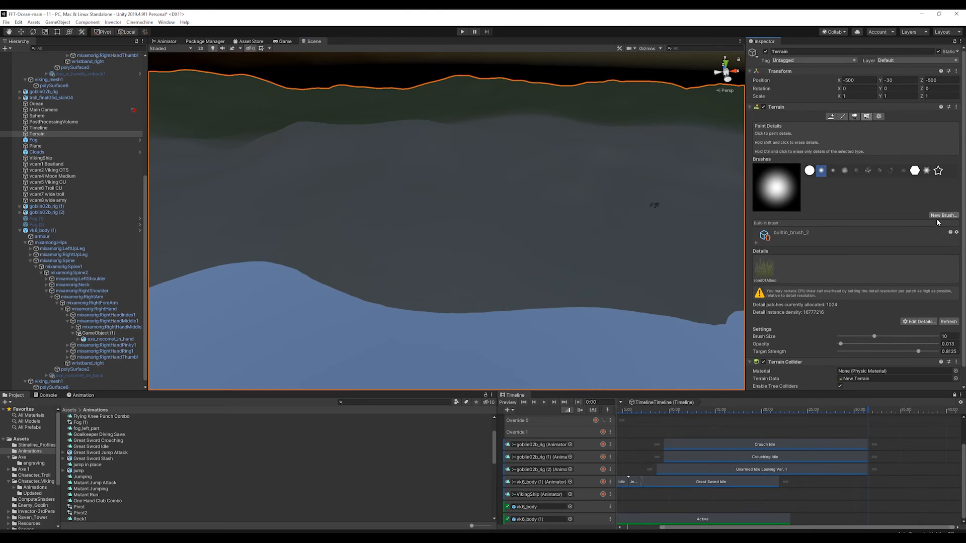
pyautogui.click(918, 322)
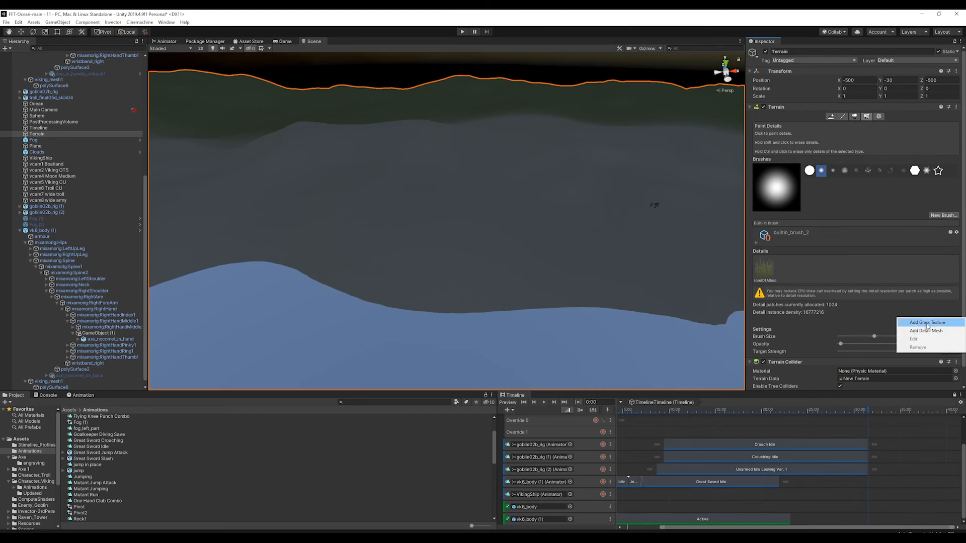
pyautogui.click(927, 324)
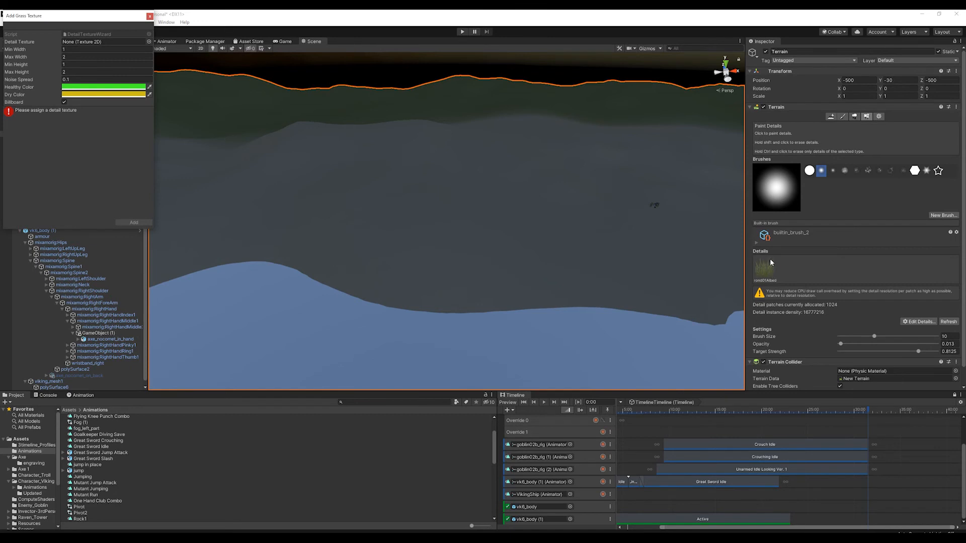
pyautogui.scroll(5, 639, 210)
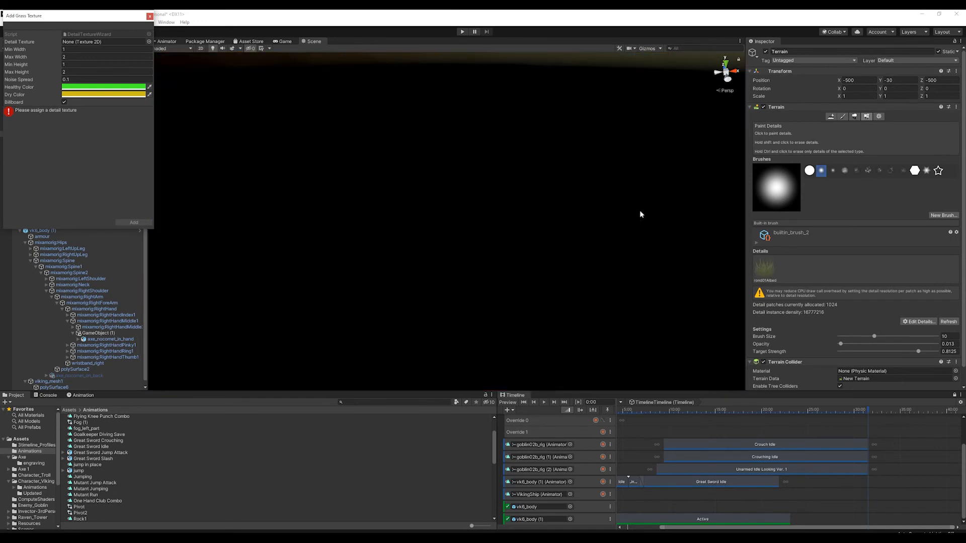
pyautogui.scroll(-5, 639, 210)
pyautogui.scroll(4, 639, 208)
pyautogui.moveTo(585, 193)
pyautogui.mouseDown(button='middle')
pyautogui.moveTo(487, 250)
pyautogui.moveTo(537, 216)
pyautogui.mouseUp(button='middle')
pyautogui.scroll(-6, 536, 216)
pyautogui.scroll(3, 531, 234)
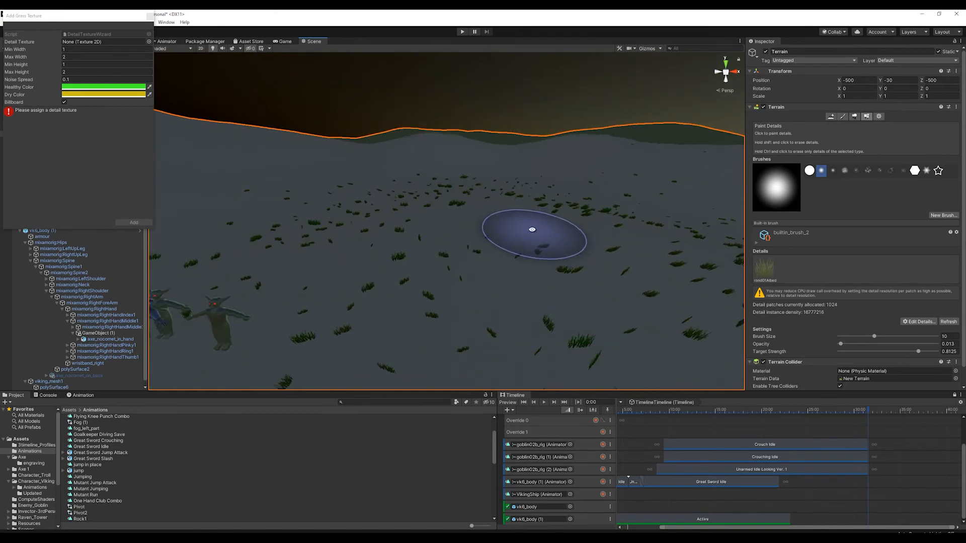
pyautogui.scroll(6, 535, 225)
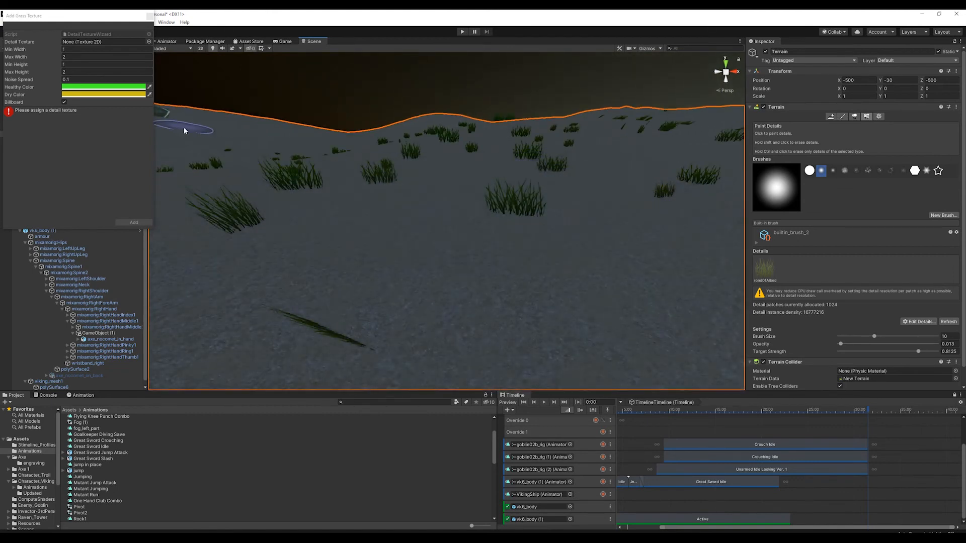
pyautogui.click(90, 87)
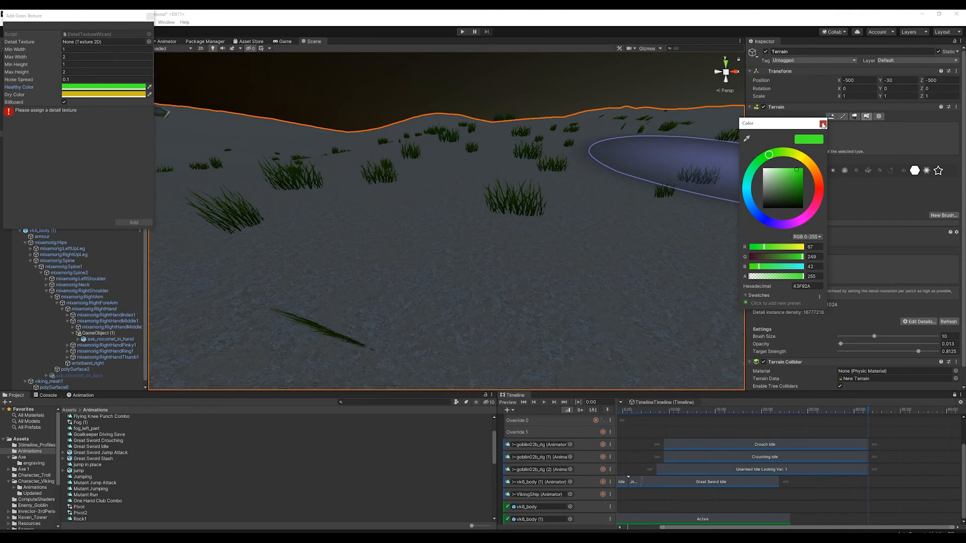
pyautogui.click(823, 124)
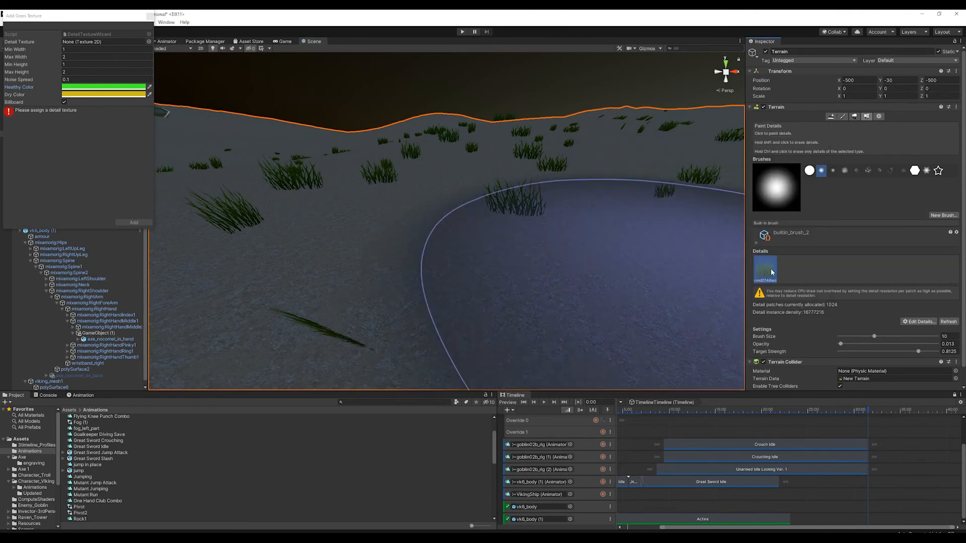
pyautogui.click(150, 16)
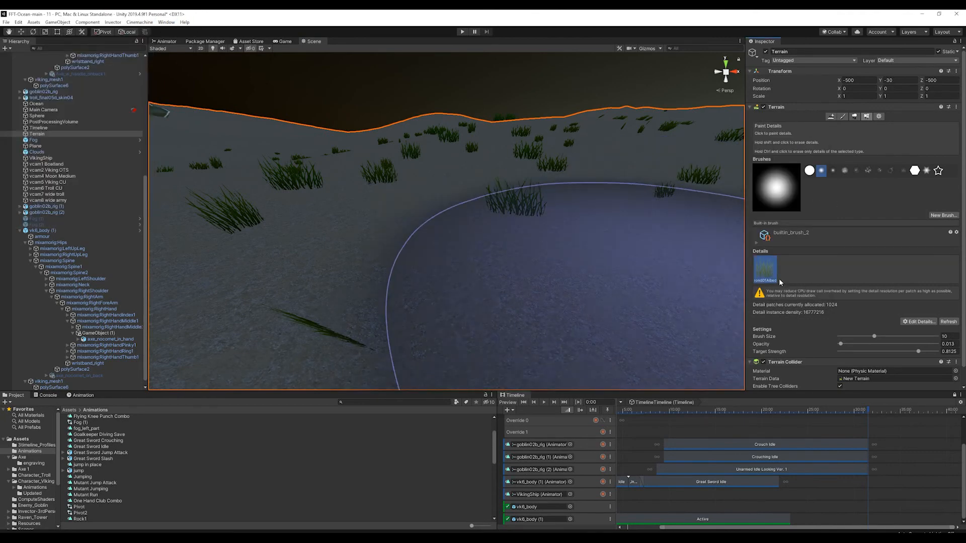
# Edit the existing grass texture, trying Billboard on and off, and set Max Width to 1.64, Min Height to 0.57 and Max Height to about 0.69
pyautogui.doubleClick(773, 274)
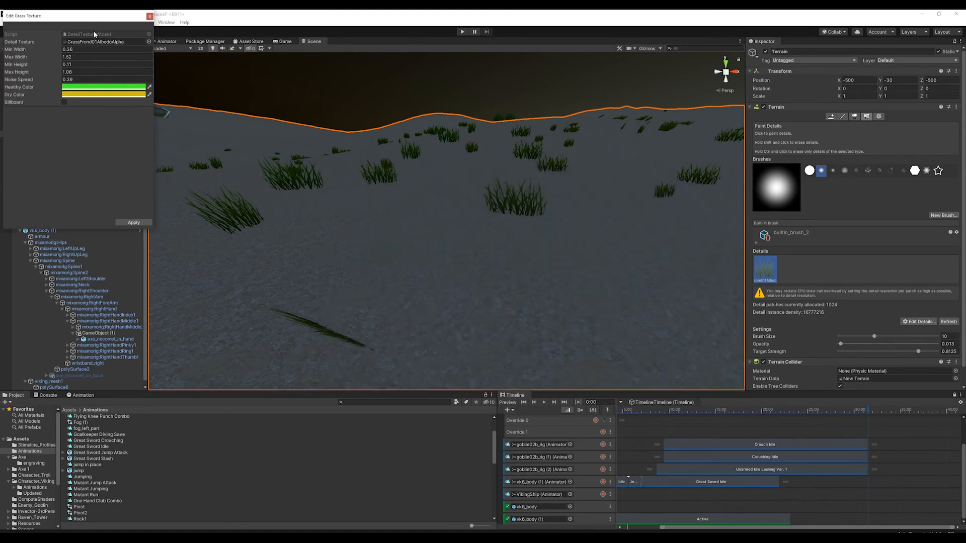
pyautogui.moveTo(93, 18)
pyautogui.mouseDown()
pyautogui.moveTo(205, 124)
pyautogui.moveTo(130, 112)
pyautogui.mouseUp()
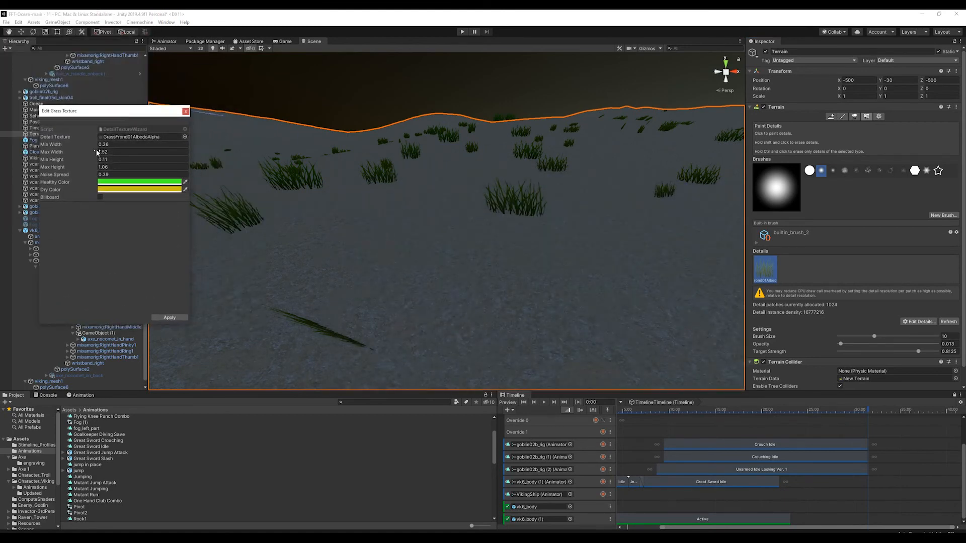
pyautogui.moveTo(97, 152); pyautogui.dragTo(99, 153)
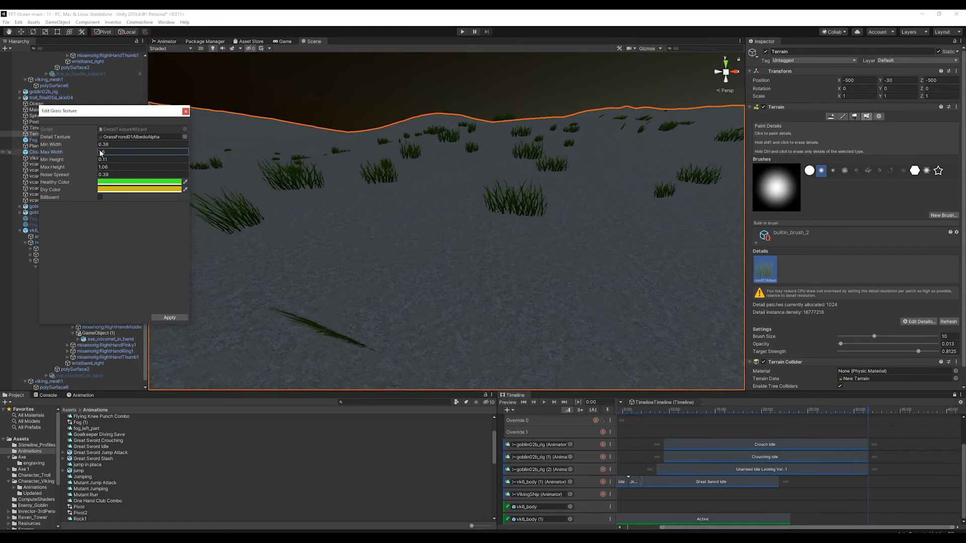
pyautogui.click(99, 198)
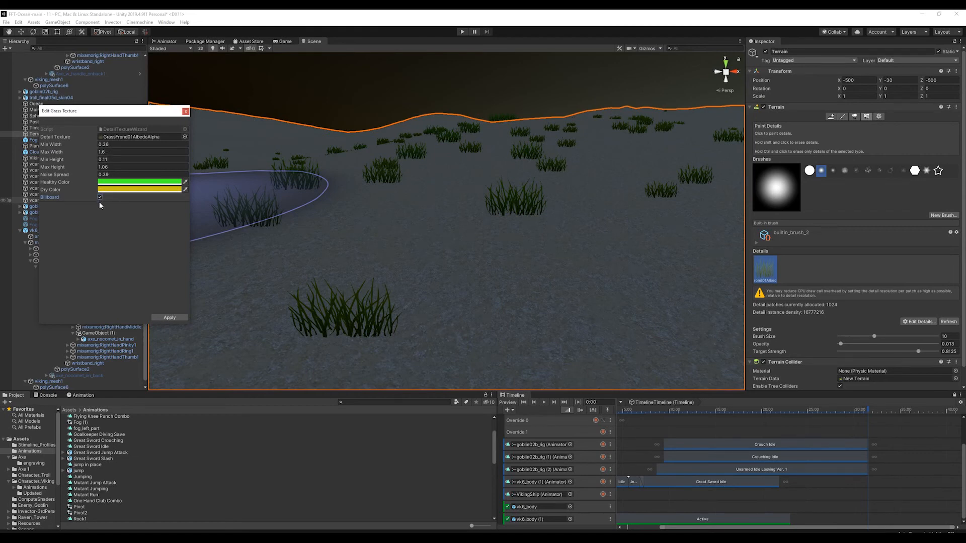
pyautogui.click(100, 197)
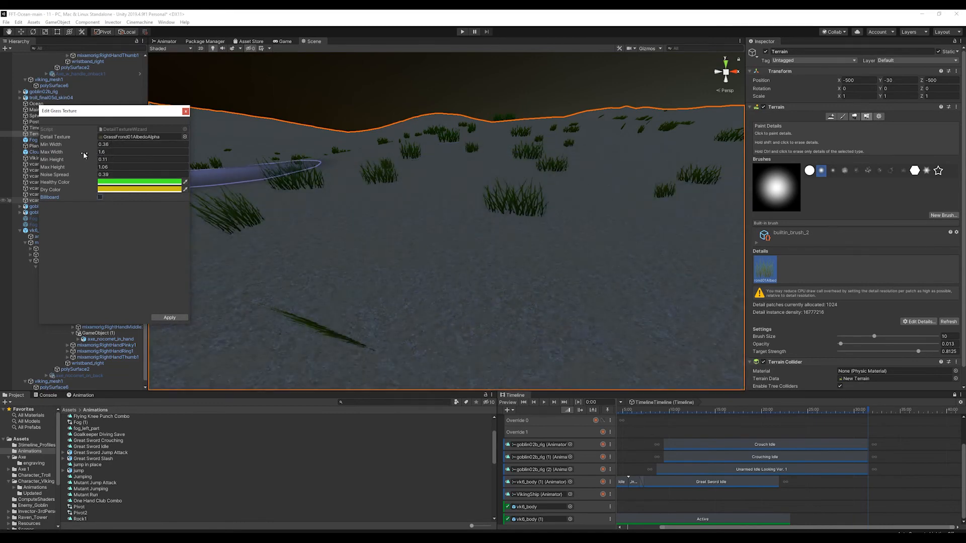
pyautogui.moveTo(95, 153)
pyautogui.mouseDown()
pyautogui.moveTo(84, 161)
pyautogui.moveTo(92, 167)
pyautogui.mouseUp()
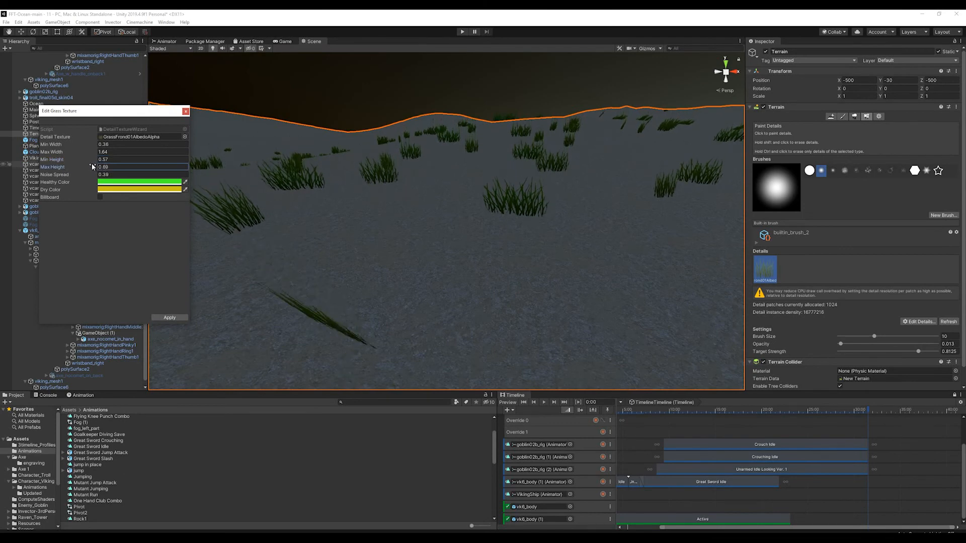
# Change the grass texture's Healthy Color to a darker, muted green
pyautogui.click(116, 182)
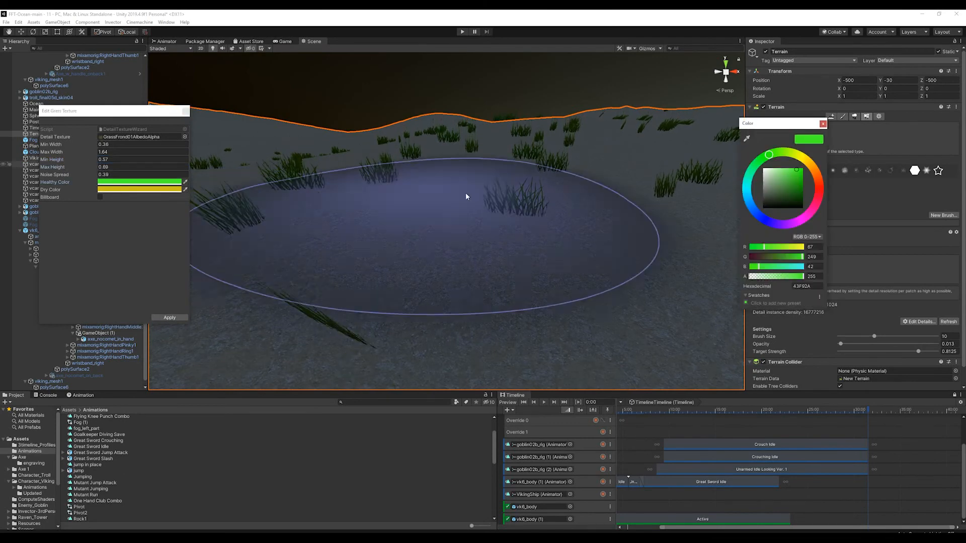
pyautogui.click(798, 194)
pyautogui.moveTo(800, 196); pyautogui.dragTo(799, 191)
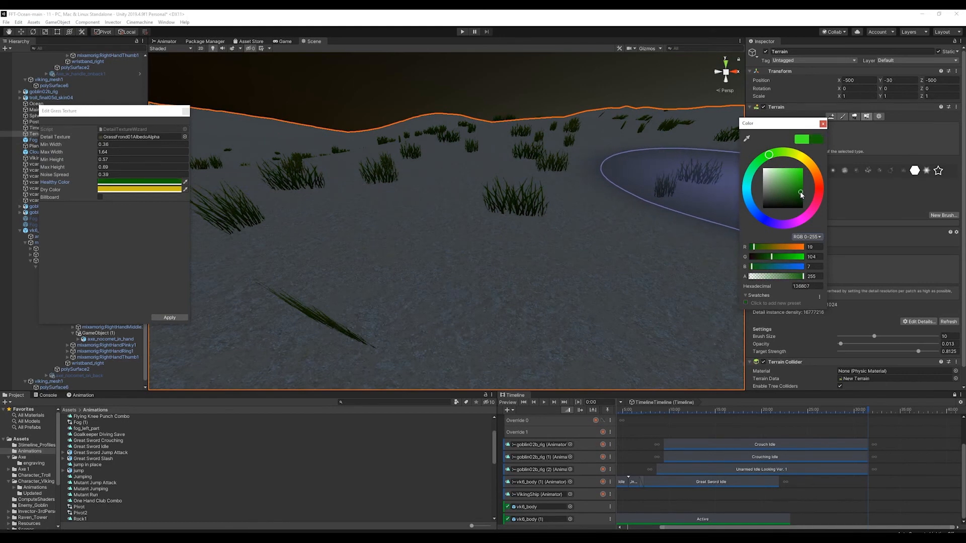
pyautogui.moveTo(777, 160); pyautogui.dragTo(787, 157)
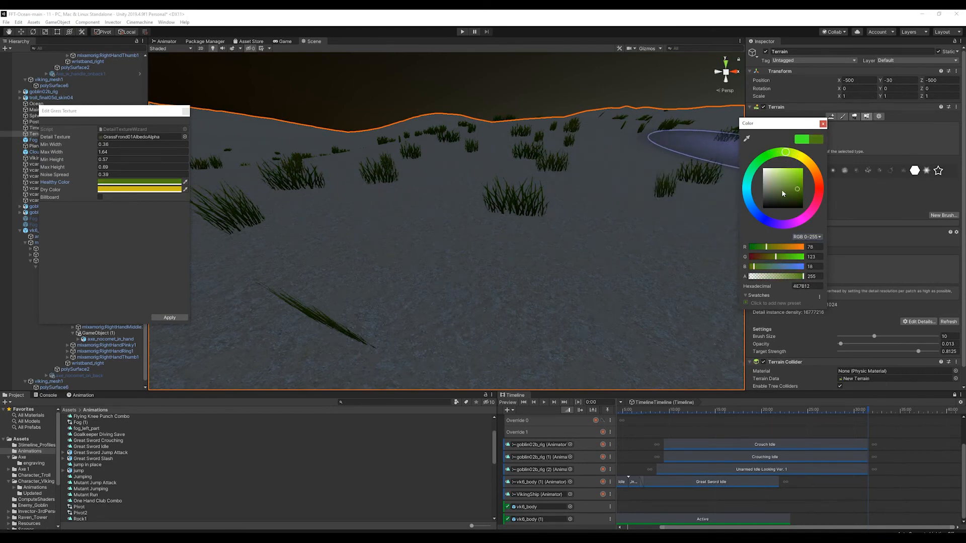
pyautogui.click(823, 124)
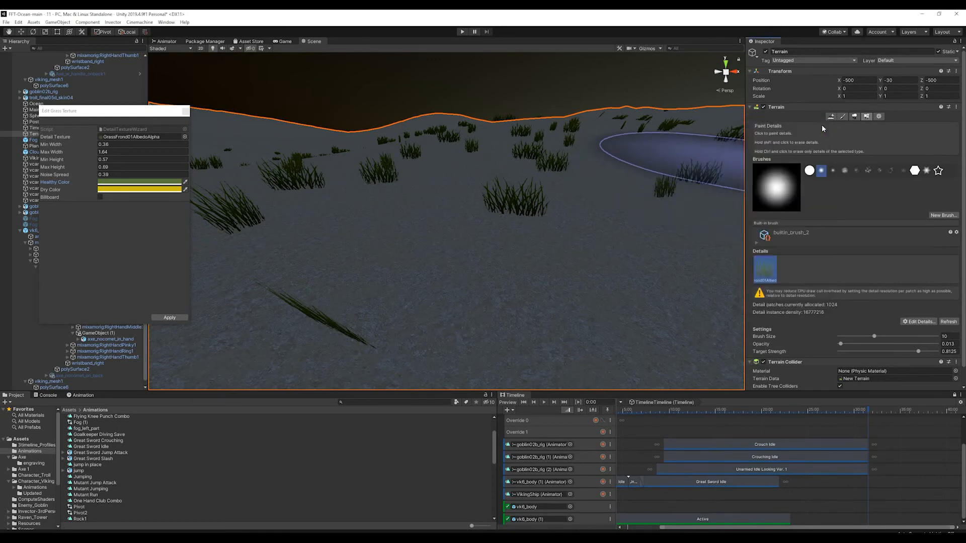
# Set the grass texture's Dry Color to pale cream (F3EDB0), inspect the grass around the characters, and close the grass settings
pyautogui.click(112, 189)
pyautogui.moveTo(784, 189); pyautogui.dragTo(776, 172)
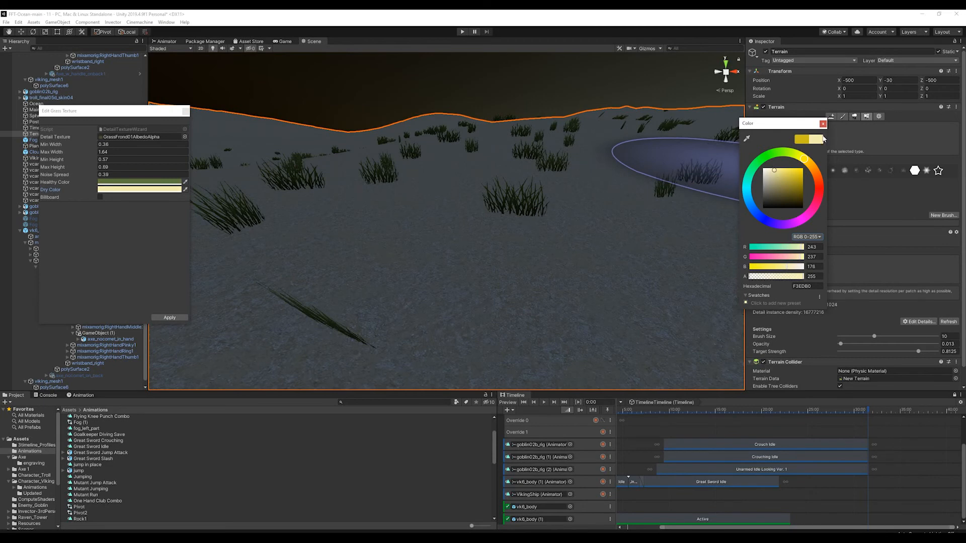
pyautogui.click(823, 124)
pyautogui.scroll(-10, 493, 207)
pyautogui.scroll(5, 498, 210)
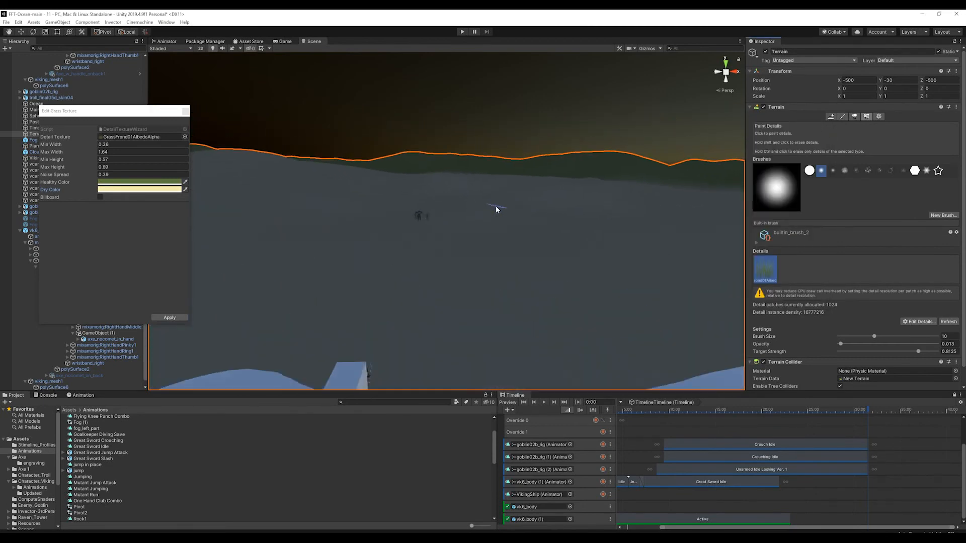
pyautogui.scroll(6, 513, 204)
pyautogui.scroll(-7, 531, 200)
pyautogui.scroll(3, 510, 207)
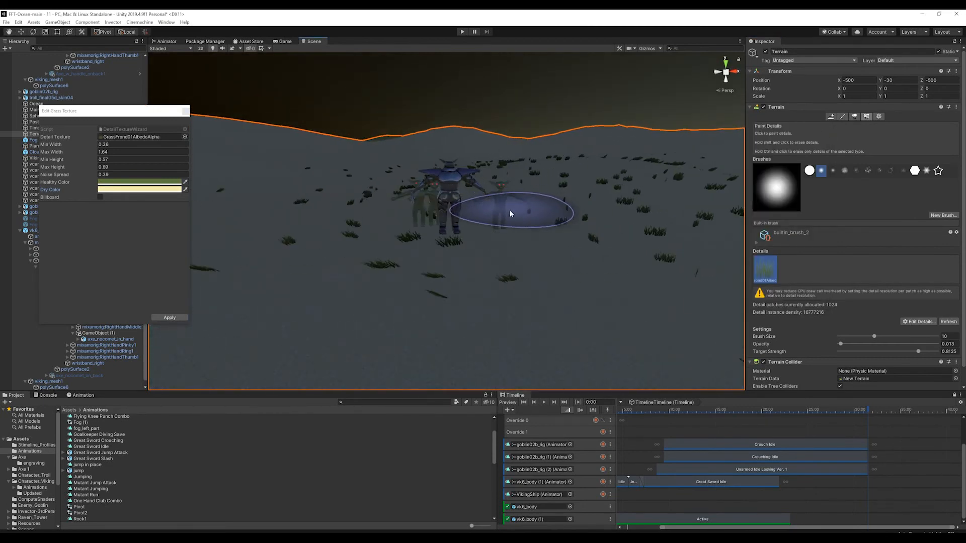
pyautogui.click(186, 112)
# Collapse the expanded character hierarchies and add a Wind Zone to the scene
pyautogui.click(20, 230)
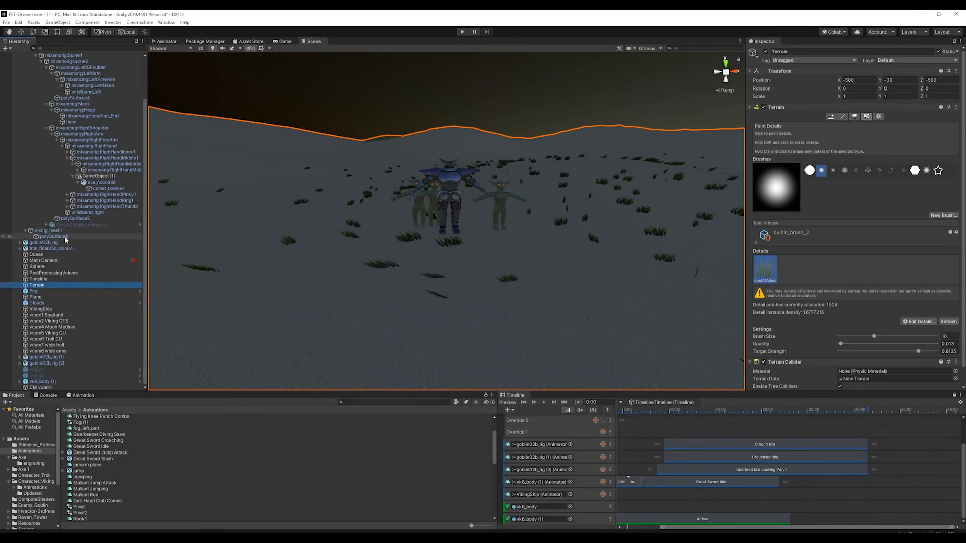
pyautogui.scroll(2, 23, 211)
pyautogui.click(20, 68)
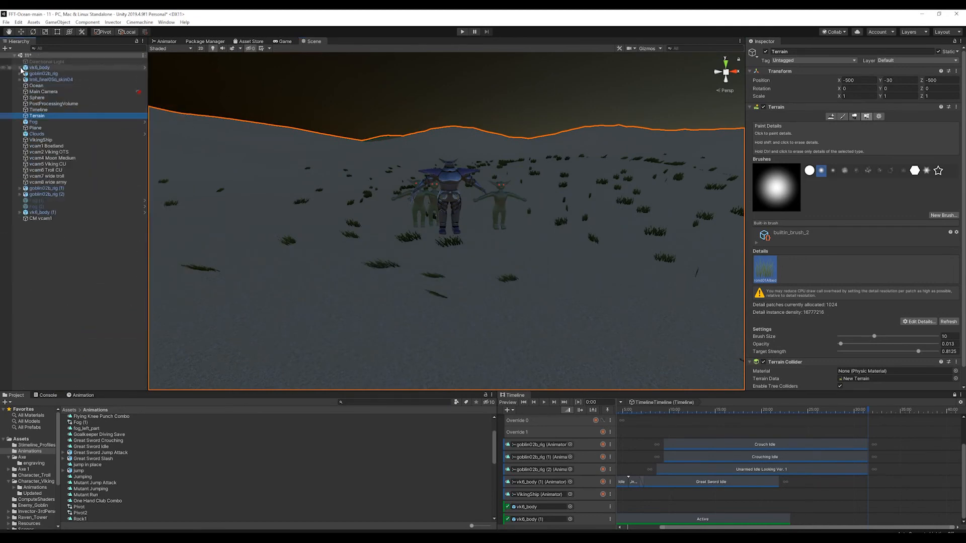
pyautogui.rightClick(57, 240)
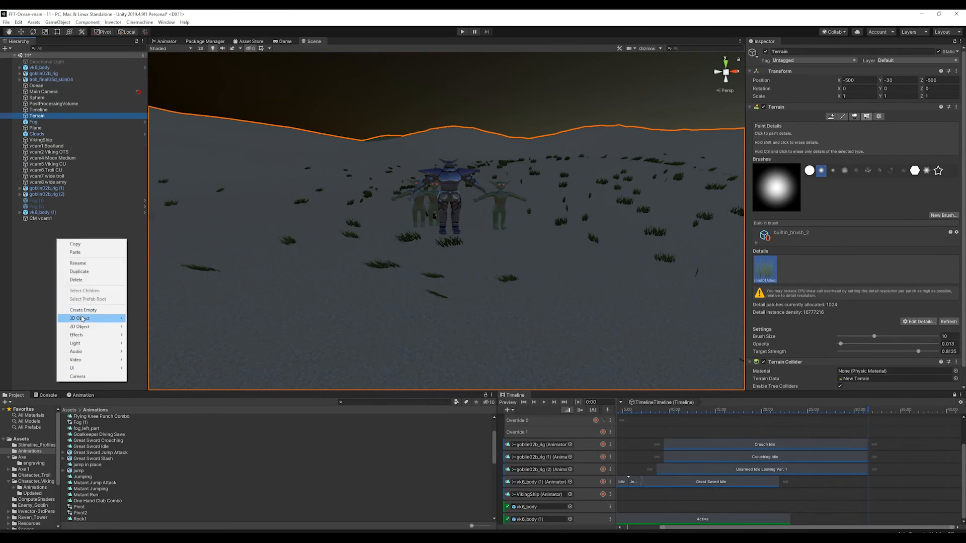
pyautogui.moveTo(82, 319)
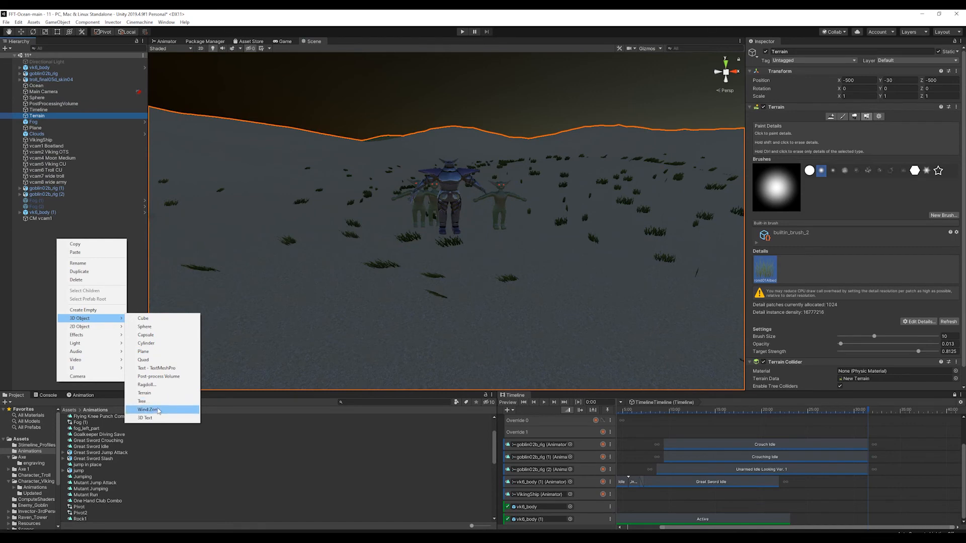
pyautogui.click(160, 410)
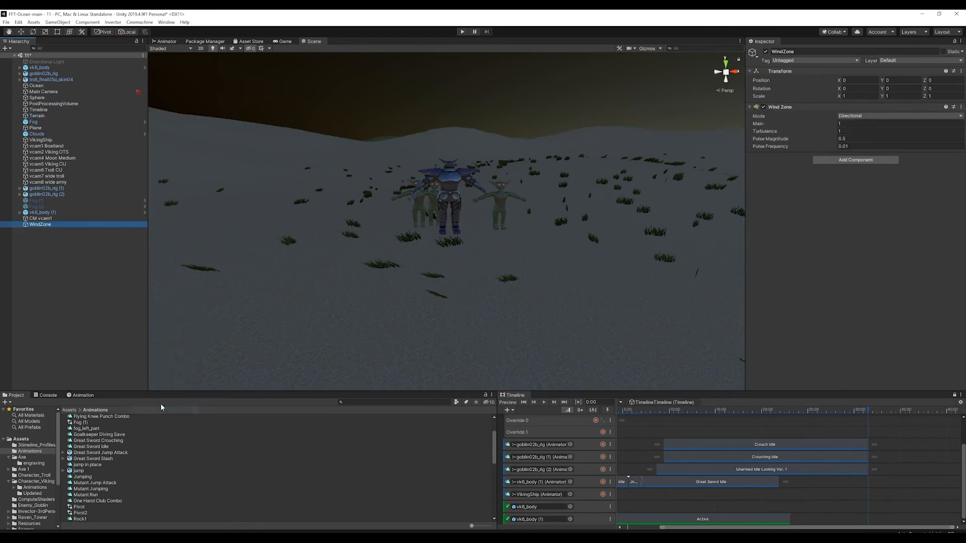
# Move the Wind Zone onto the grassy shore at about X 4.9, Z 72.5 and raise it to Y 8.77
pyautogui.doubleClick(65, 228)
pyautogui.keyDown('alt'); pyautogui.moveTo(526, 147); pyautogui.dragTo(522, 198); pyautogui.keyUp('alt')
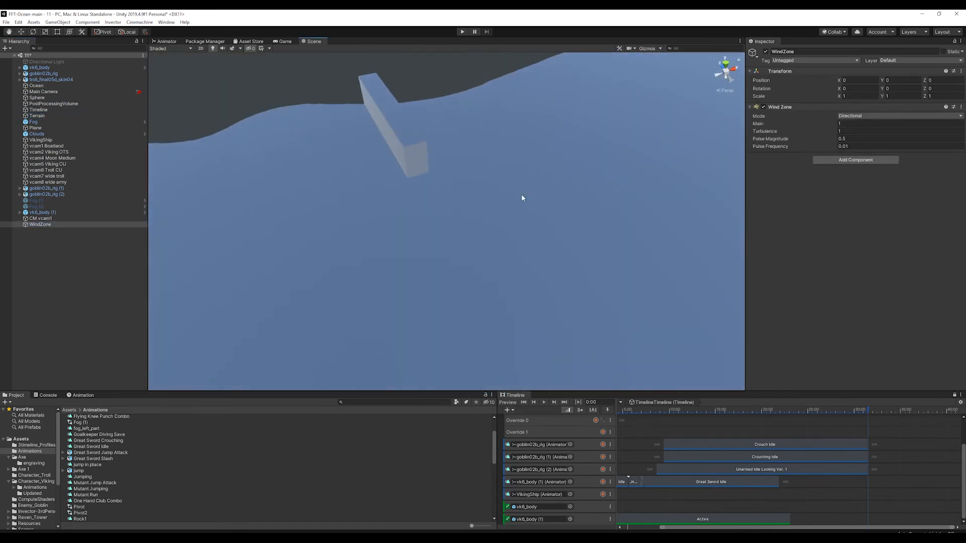
pyautogui.press('w')
pyautogui.scroll(-3, 522, 194)
pyautogui.moveTo(448, 225); pyautogui.dragTo(367, 74)
pyautogui.scroll(-1, 410, 142)
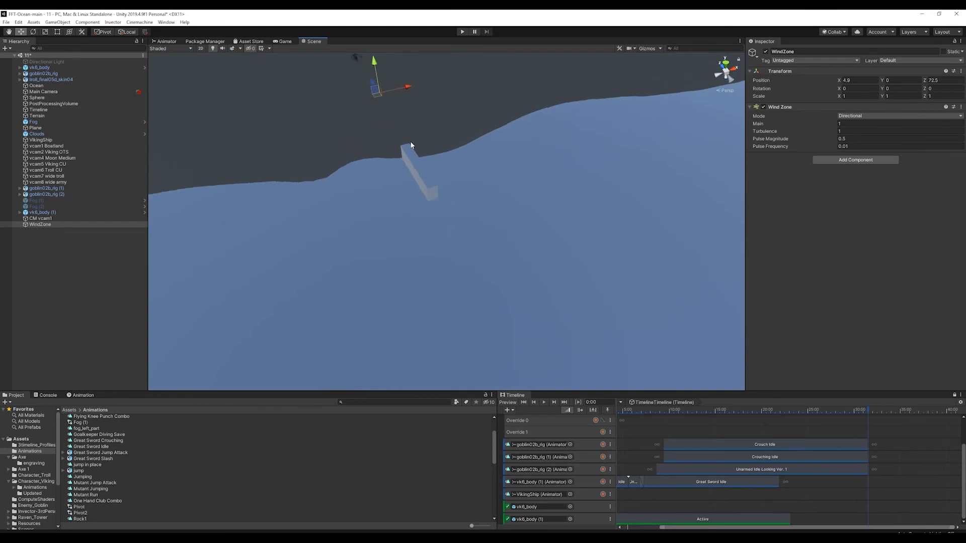
pyautogui.scroll(-2, 412, 141)
pyautogui.scroll(1, 416, 149)
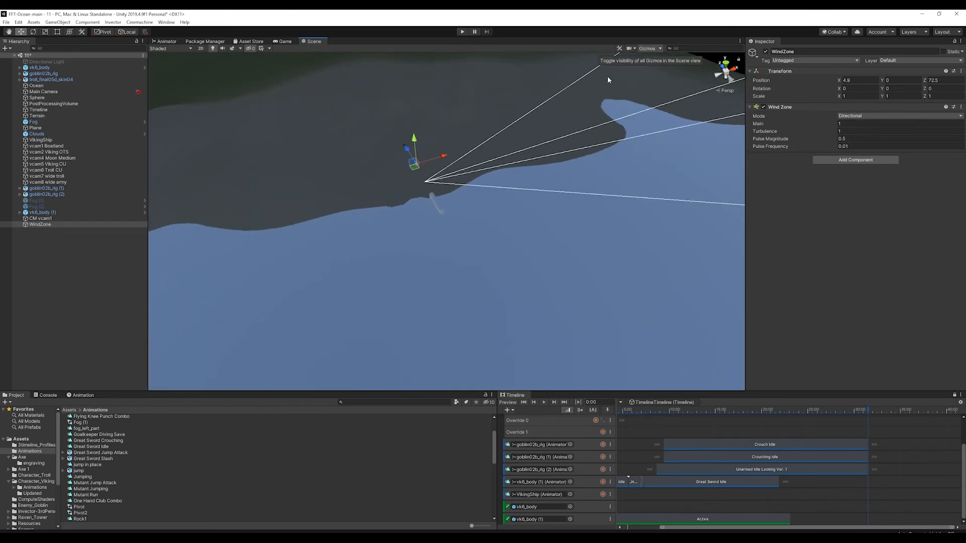
pyautogui.keyDown('alt'); pyautogui.moveTo(608, 77); pyautogui.dragTo(455, 155); pyautogui.keyUp('alt')
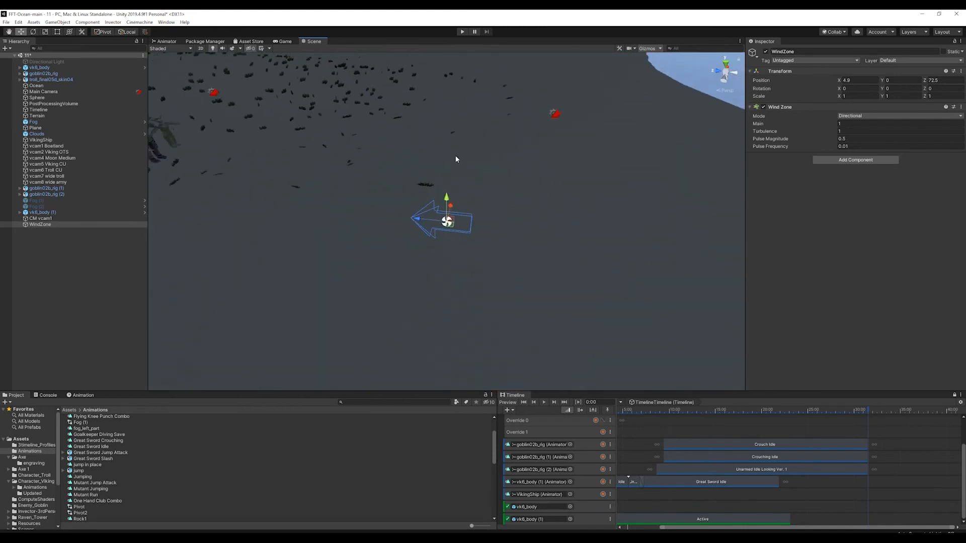
pyautogui.moveTo(447, 195); pyautogui.dragTo(448, 104)
pyautogui.scroll(-4, 453, 151)
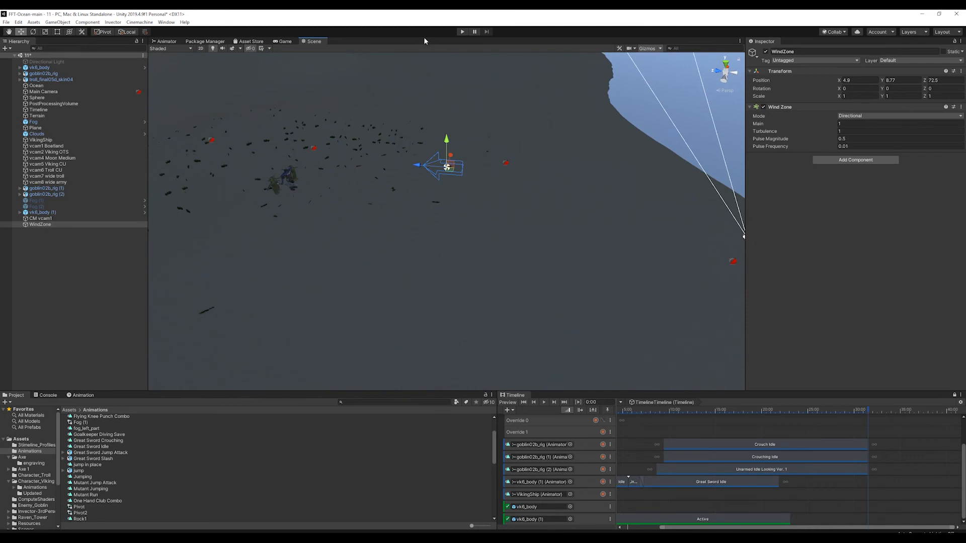
# Review the wind on the grass in Play mode, set the Wind Zone's Main to 0.12, and replay the cinematic
pyautogui.click(460, 31)
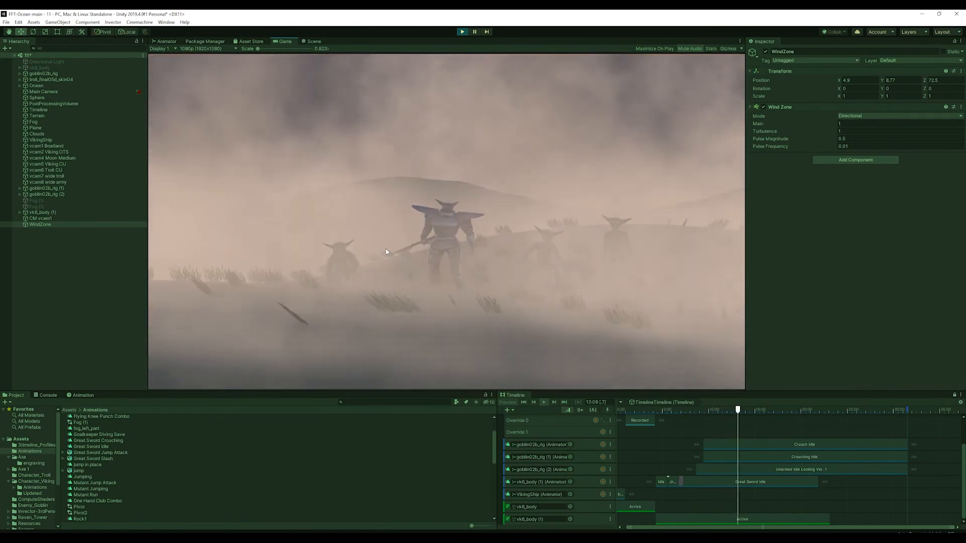
pyautogui.click(462, 31)
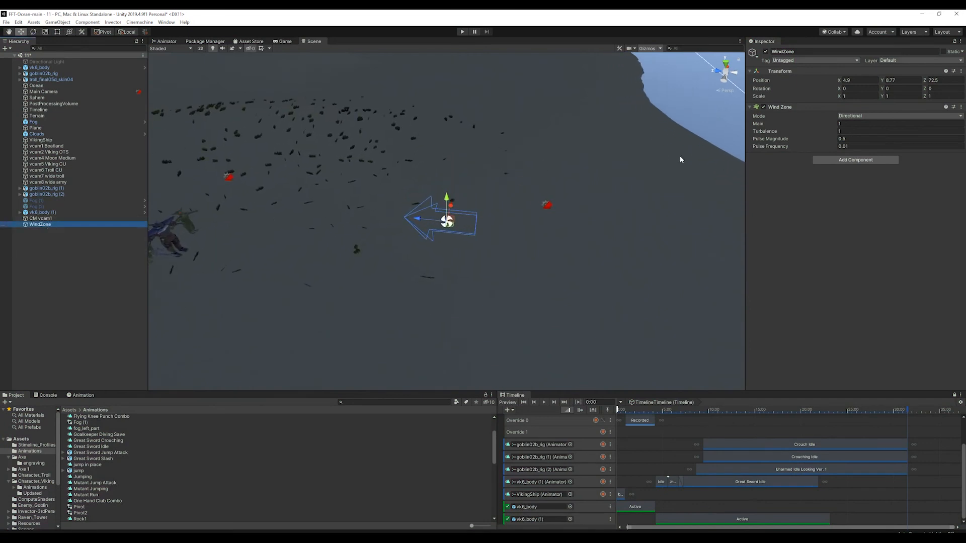
pyautogui.keyDown('alt'); pyautogui.moveTo(568, 269); pyautogui.dragTo(576, 214); pyautogui.keyUp('alt')
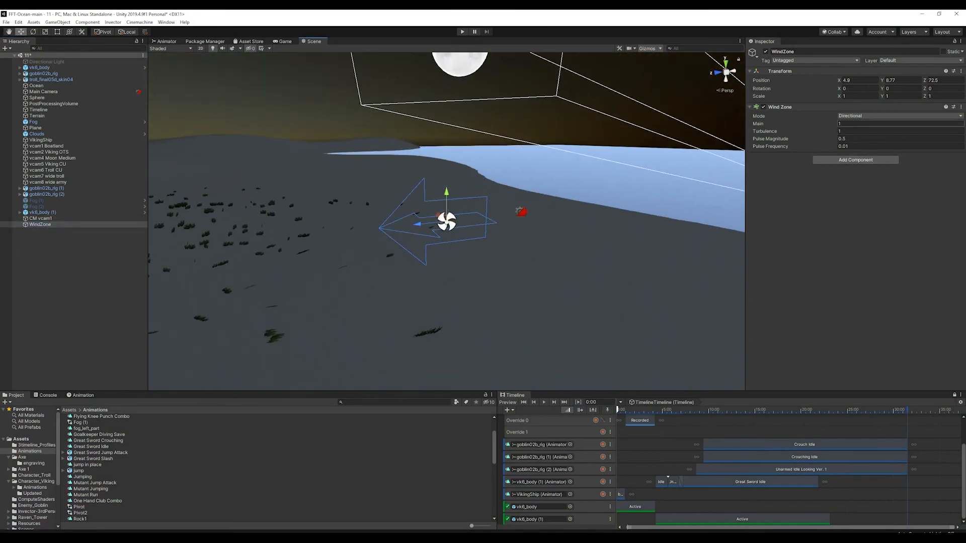
pyautogui.click(833, 126)
pyautogui.click(462, 33)
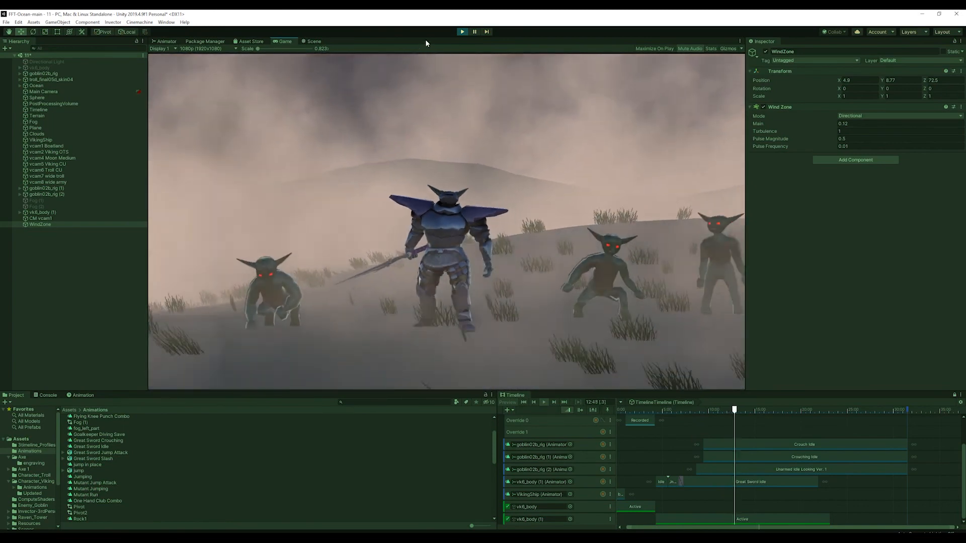
pyautogui.click(461, 32)
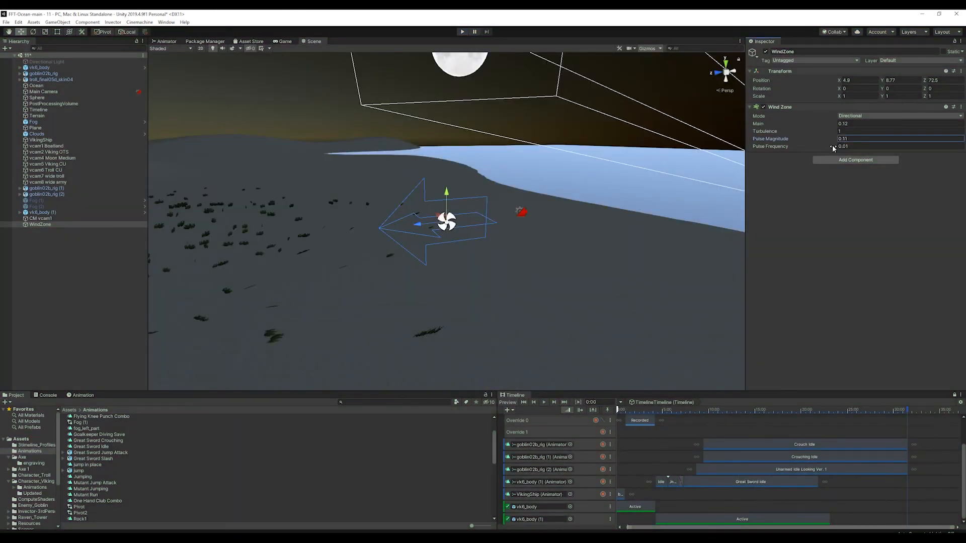
# Set the Wind Zone's Pulse Magnitude to 0.11, Turbulence to 0.31 and Main to 0.14, and replay the cinematic
pyautogui.moveTo(832, 145); pyautogui.dragTo(830, 132)
pyautogui.moveTo(824, 132); pyautogui.dragTo(830, 125)
pyautogui.click(463, 32)
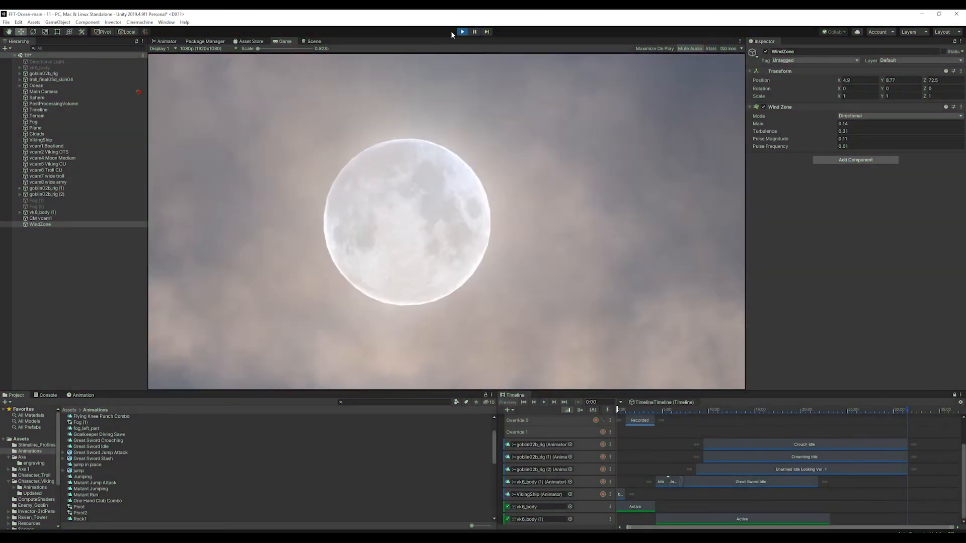
# Stop playback and delete the Wind Zone from the scene
pyautogui.click(462, 31)
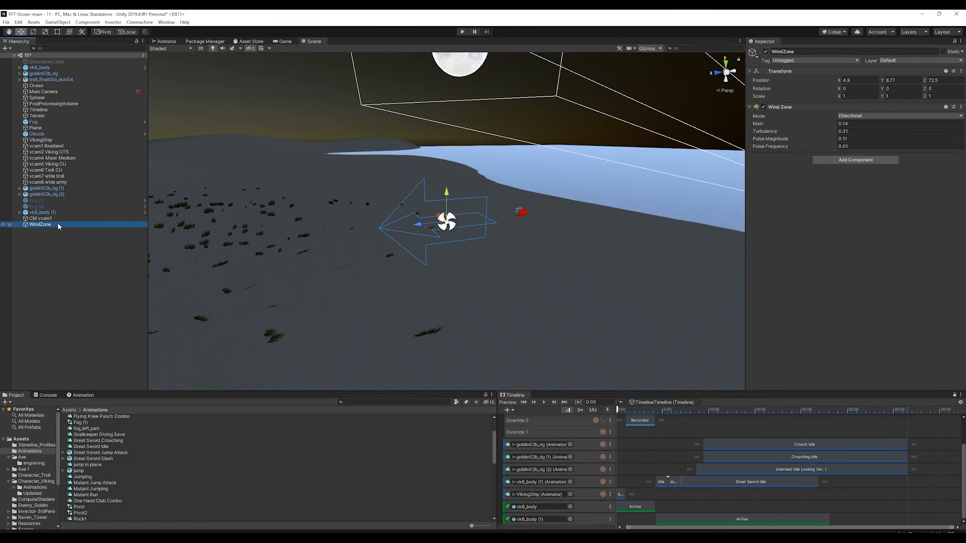
pyautogui.press('Delete')
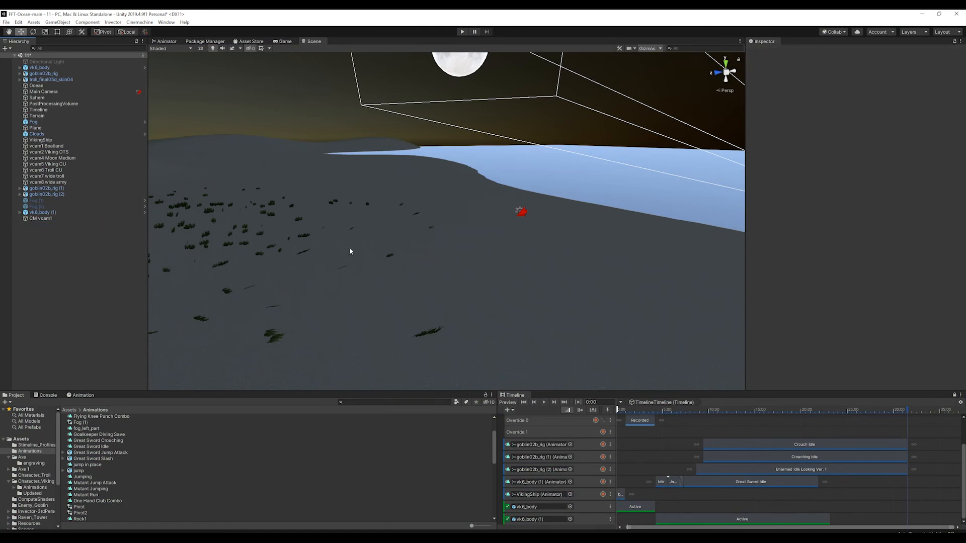
pyautogui.click(502, 506)
pyautogui.rightClick(502, 505)
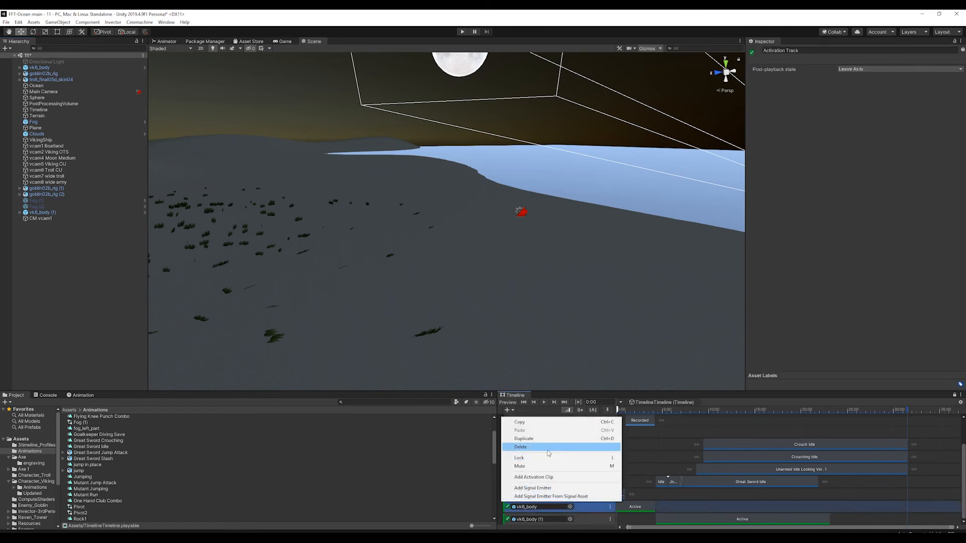
pyautogui.click(538, 507)
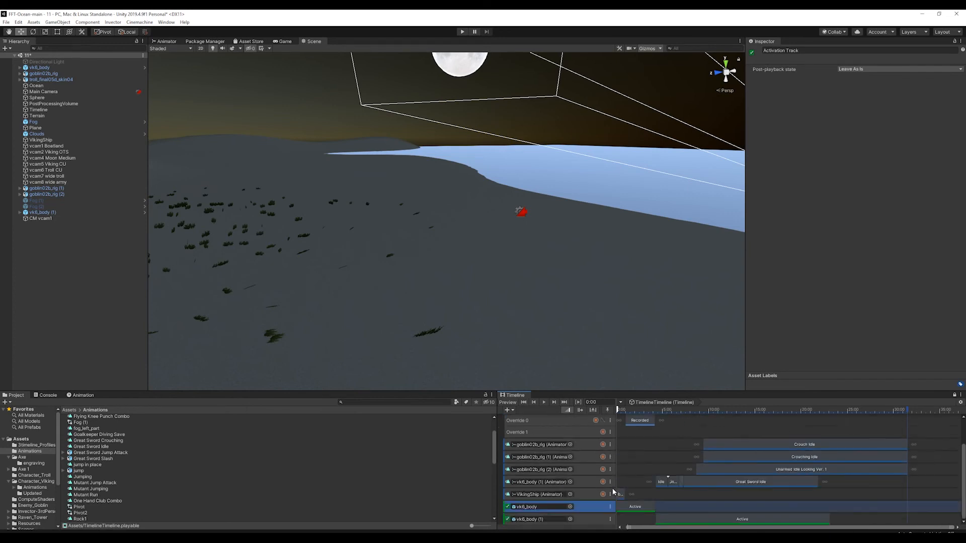
pyautogui.click(509, 410)
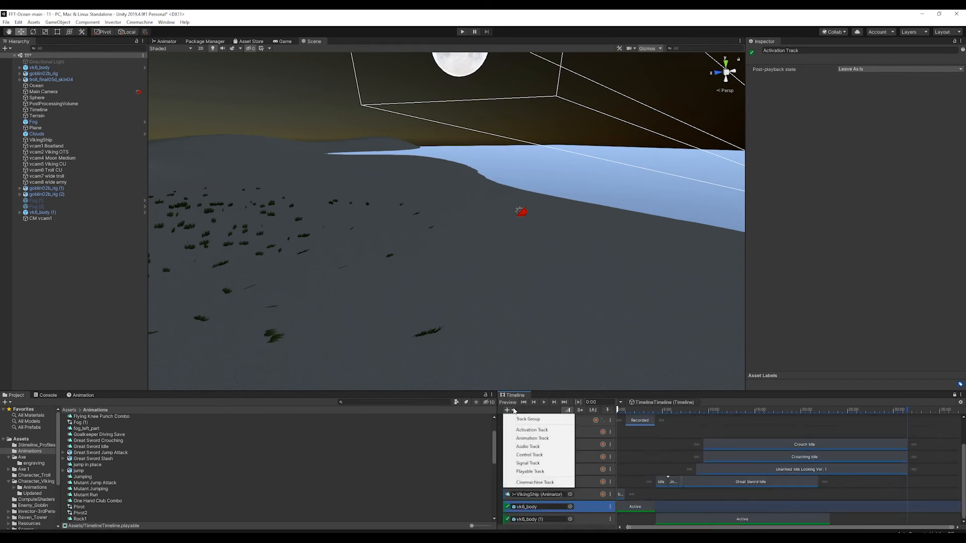
pyautogui.click(306, 398)
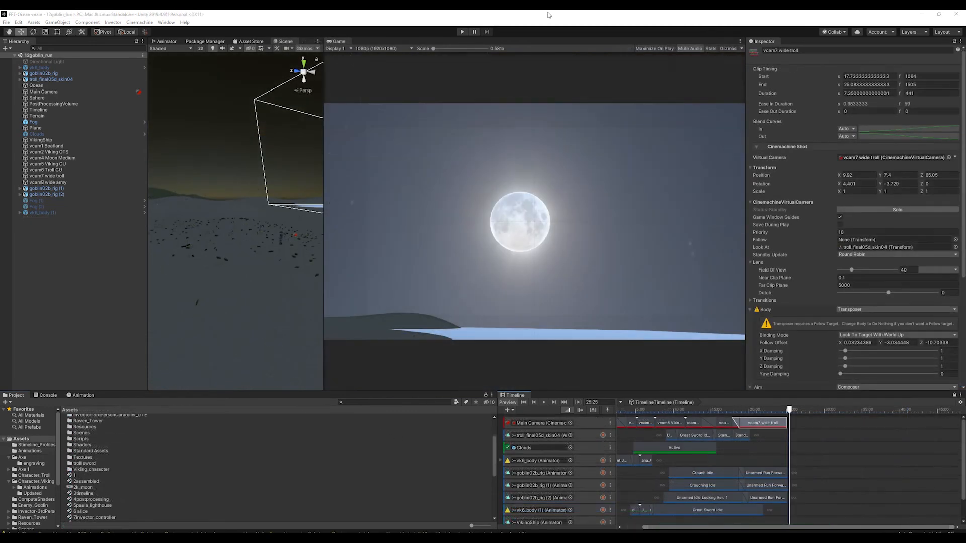
# Scrub the 12goblin_run Timeline to review its shots in the Game view, ending on the viking close-up around 12:54
pyautogui.moveTo(750, 414); pyautogui.dragTo(710, 414)
pyautogui.moveTo(716, 527); pyautogui.dragTo(690, 527)
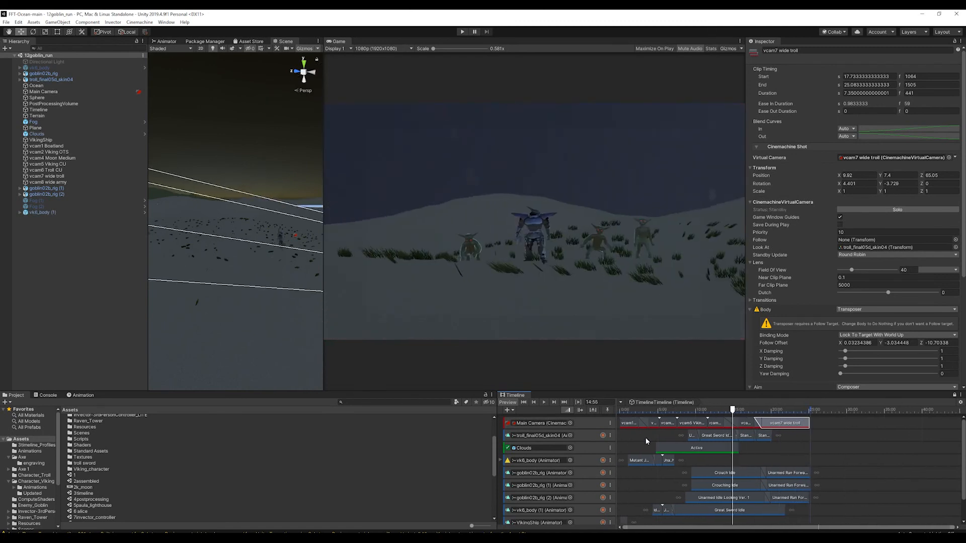
pyautogui.moveTo(640, 414); pyautogui.dragTo(686, 414)
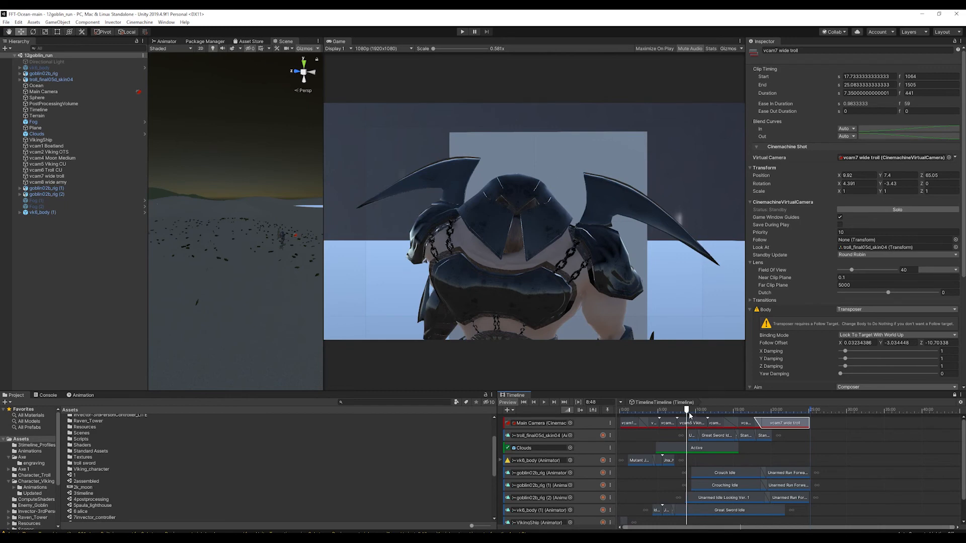
pyautogui.moveTo(690, 416); pyautogui.dragTo(718, 408)
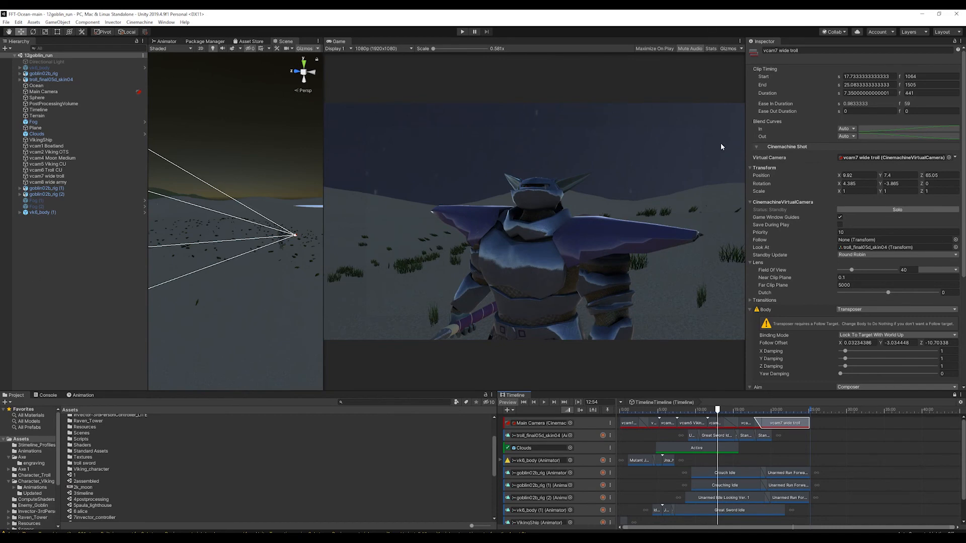
# Turn on Maximize On Play for the Game view and look through its display and resolution options
pyautogui.click(653, 49)
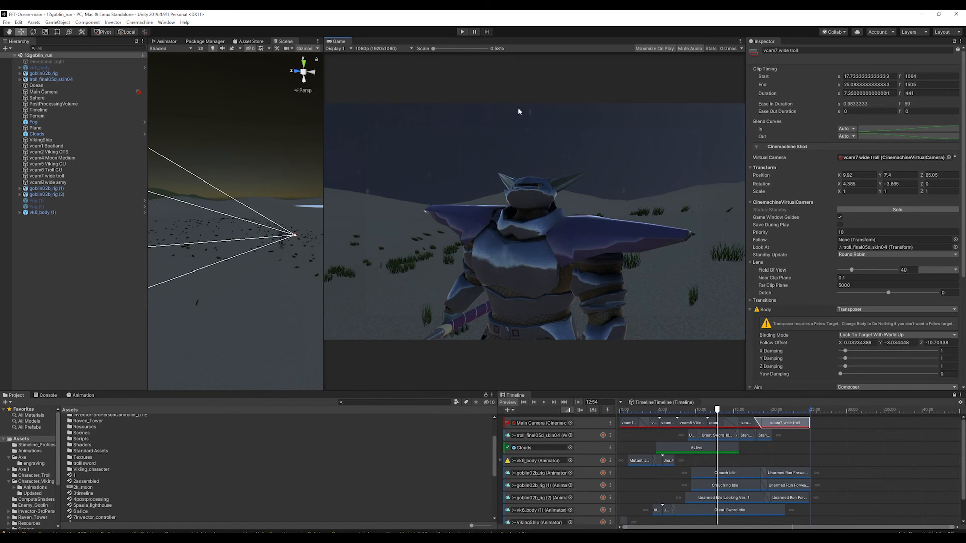
pyautogui.click(383, 48)
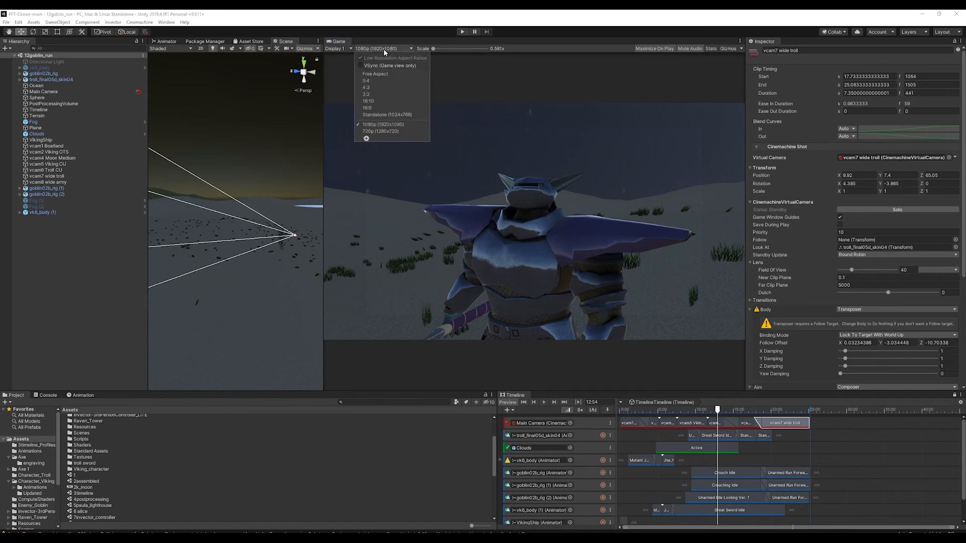
pyautogui.click(383, 48)
pyautogui.click(334, 49)
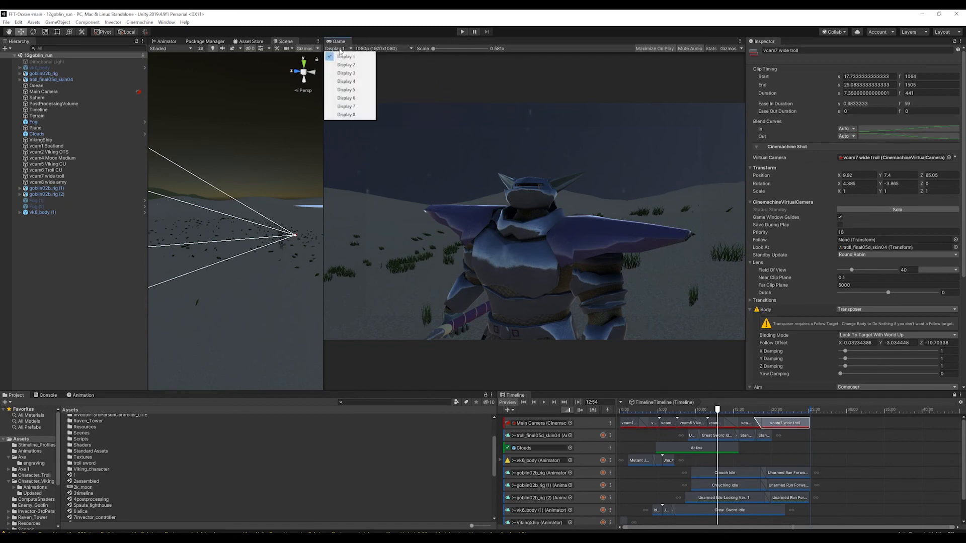
pyautogui.click(398, 46)
pyautogui.click(401, 48)
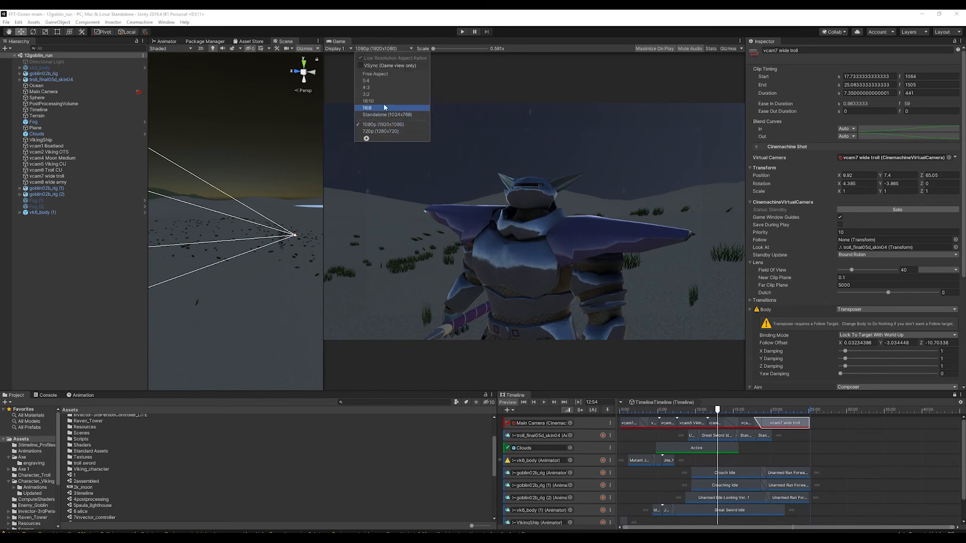
pyautogui.click(391, 48)
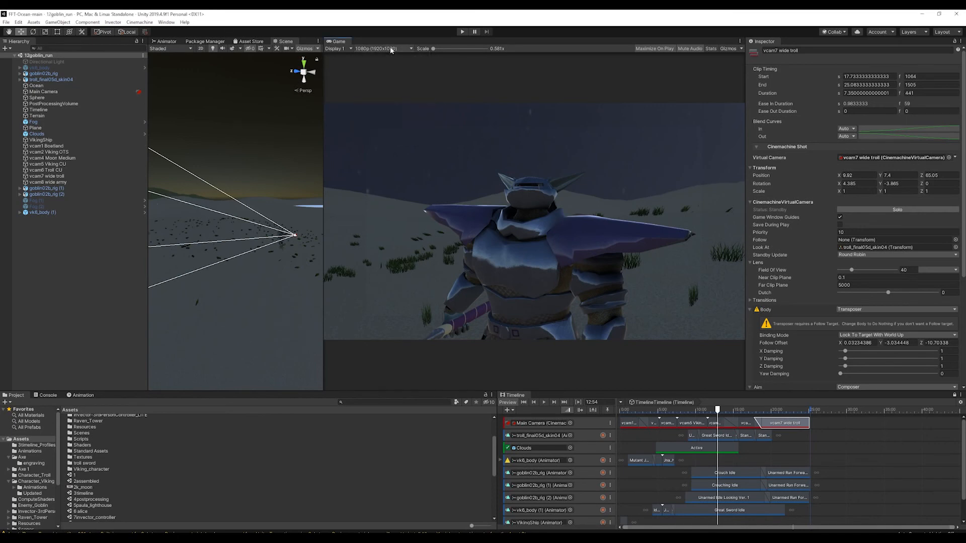
# Try the 16:9 aspect in the Game view and return it to 1080p (1920x1080)
pyautogui.click(386, 47)
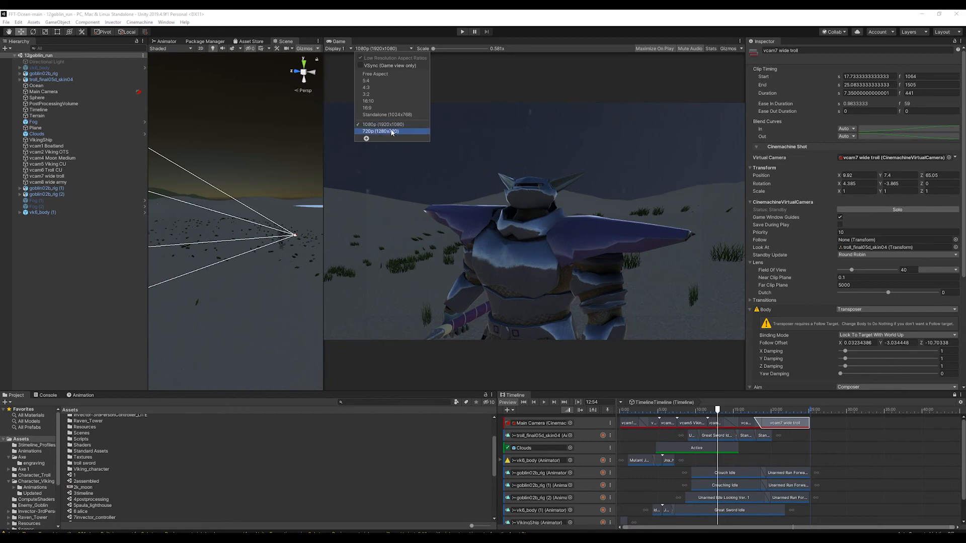
pyautogui.click(375, 109)
pyautogui.click(370, 48)
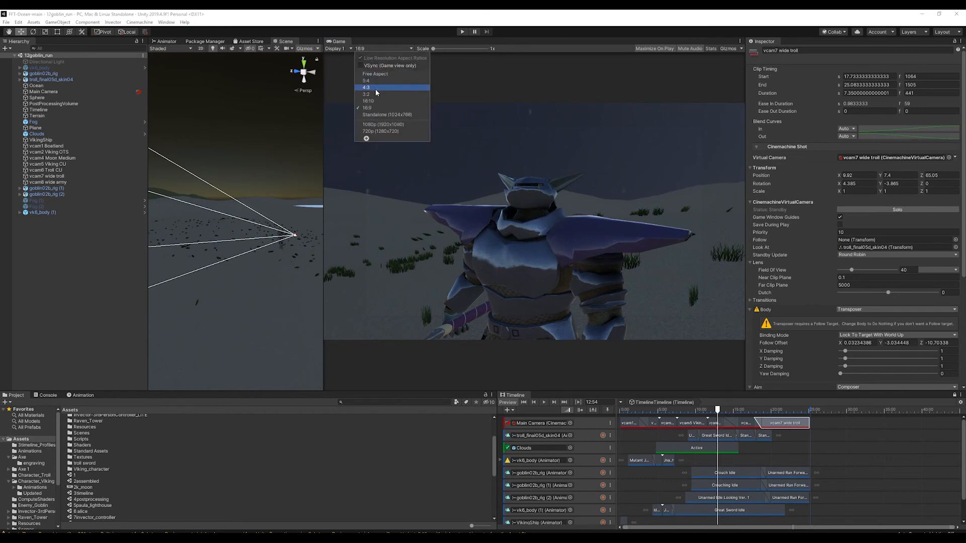
pyautogui.click(393, 125)
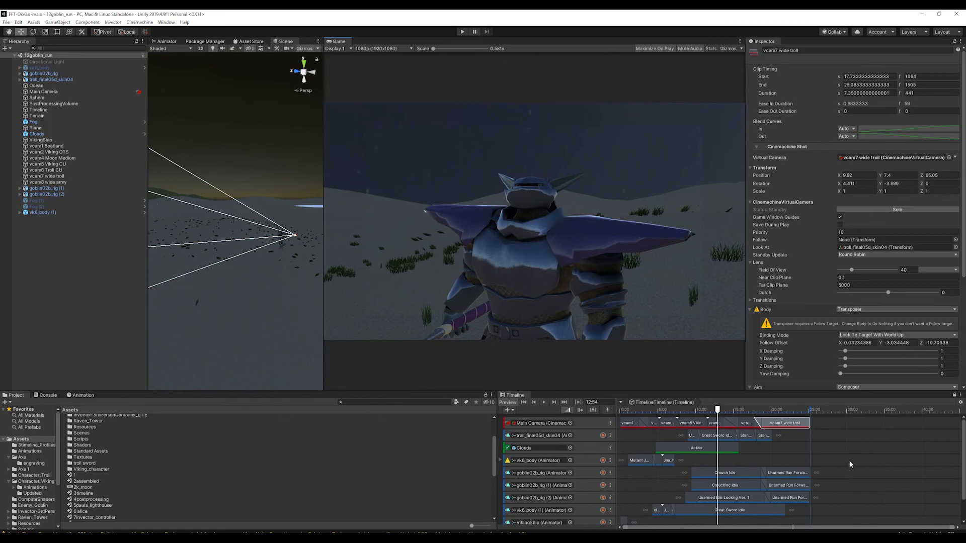
# Open the Package Manager and widen it to show the package list and details
pyautogui.click(166, 22)
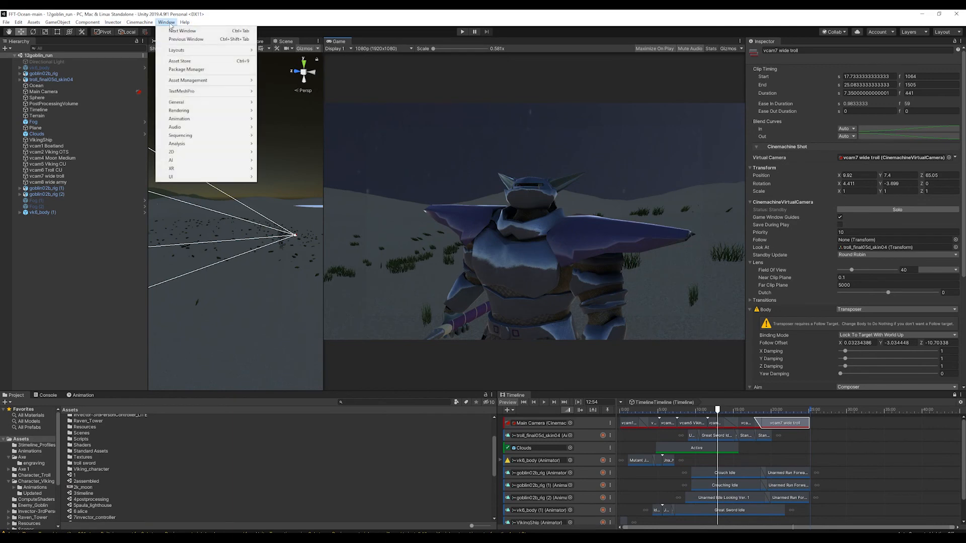
pyautogui.moveTo(204, 135)
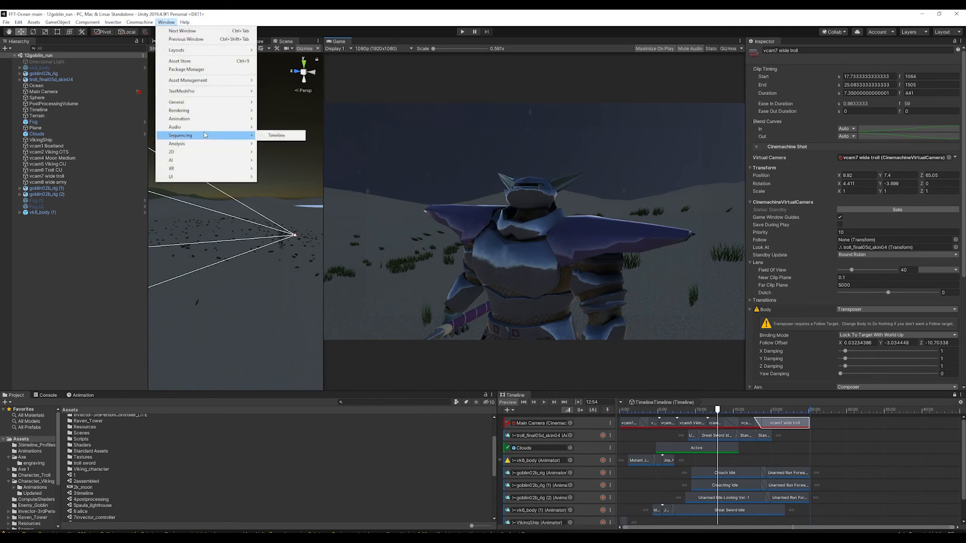
pyautogui.click(191, 70)
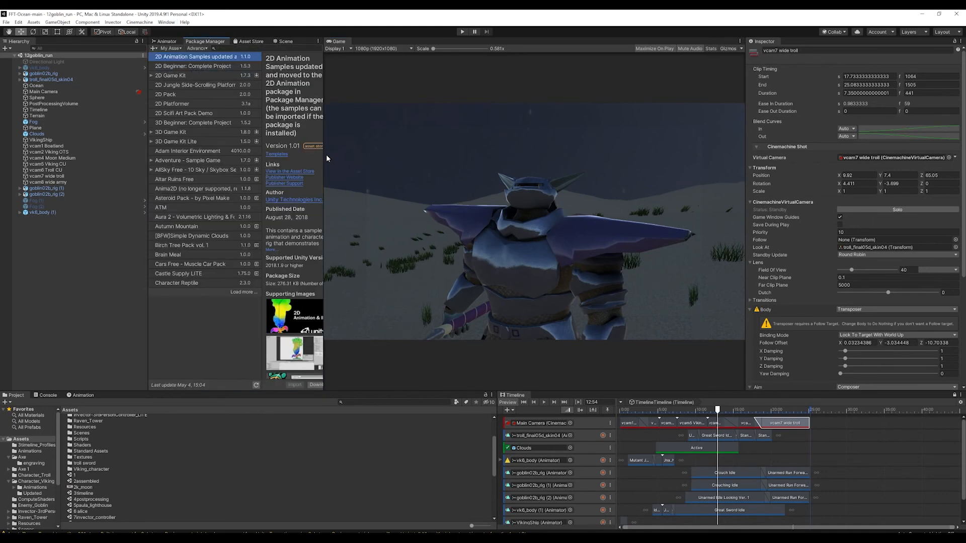
pyautogui.moveTo(322, 154); pyautogui.dragTo(446, 156)
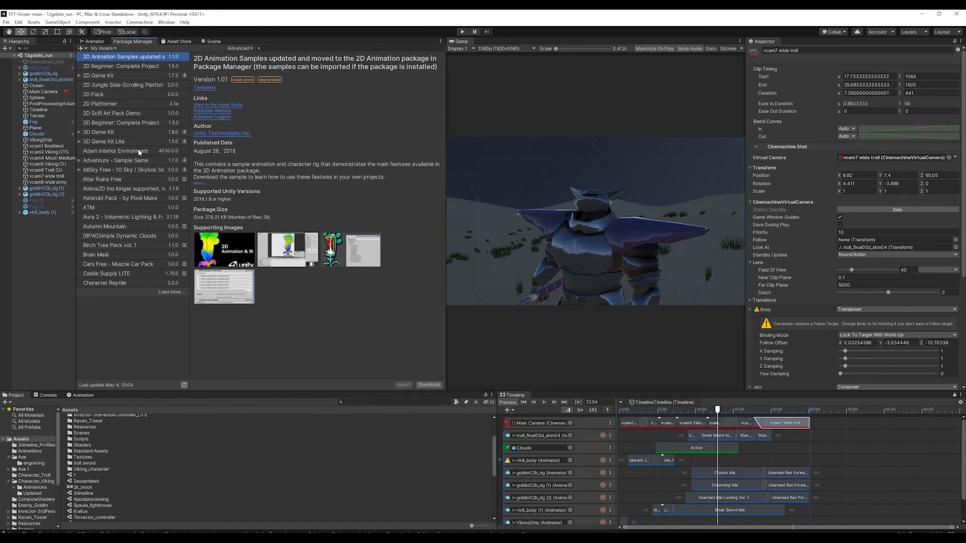
# Search My Assets for "capture" and look through the matching packages
pyautogui.click(300, 48)
pyautogui.write('capture')
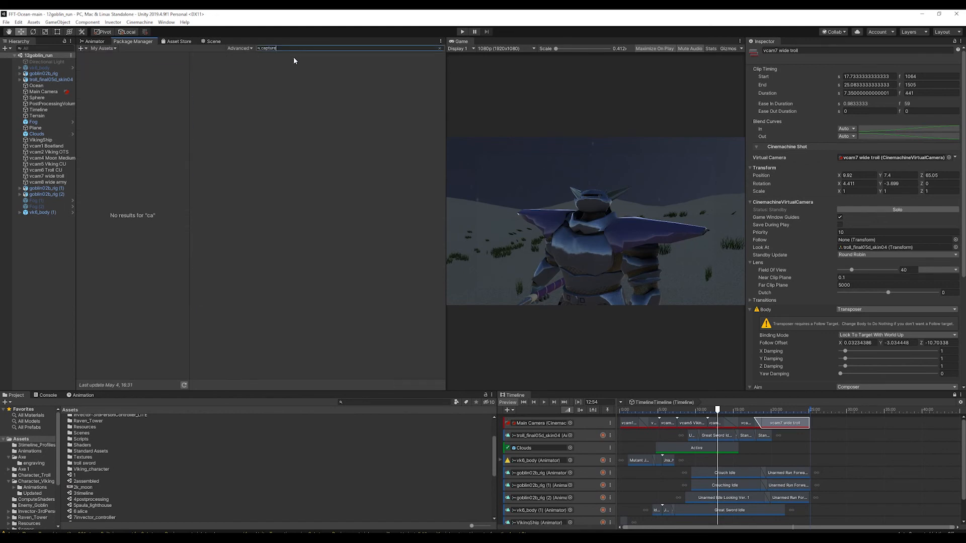
pyautogui.click(122, 67)
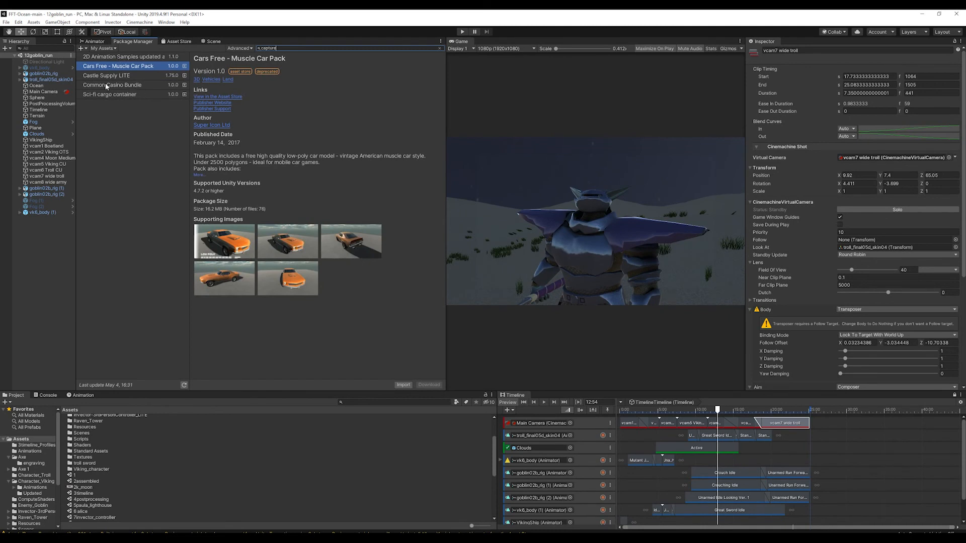
# Switch the package source to Unity Registry, search for "record" and install the Recorder package
pyautogui.click(104, 48)
pyautogui.click(109, 58)
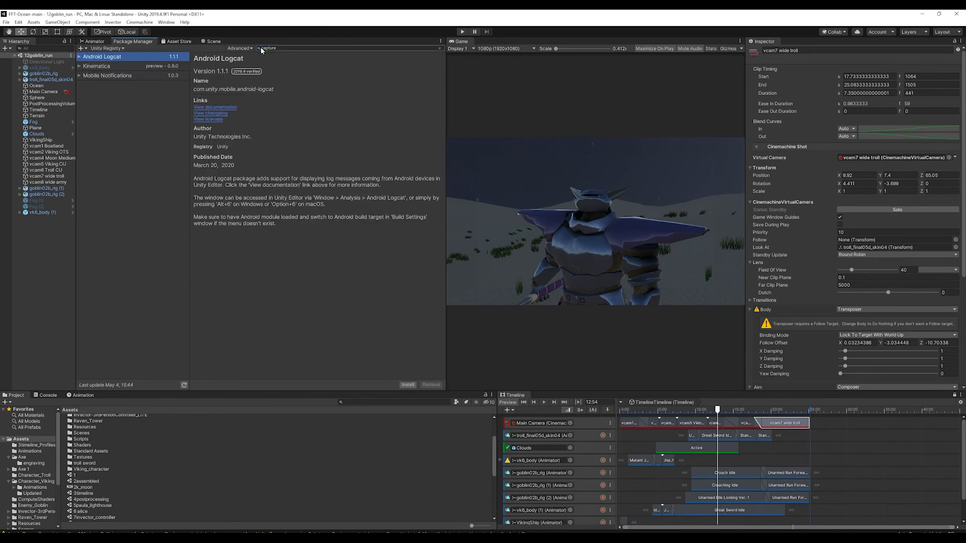
pyautogui.doubleClick(267, 48)
pyautogui.write('captu')
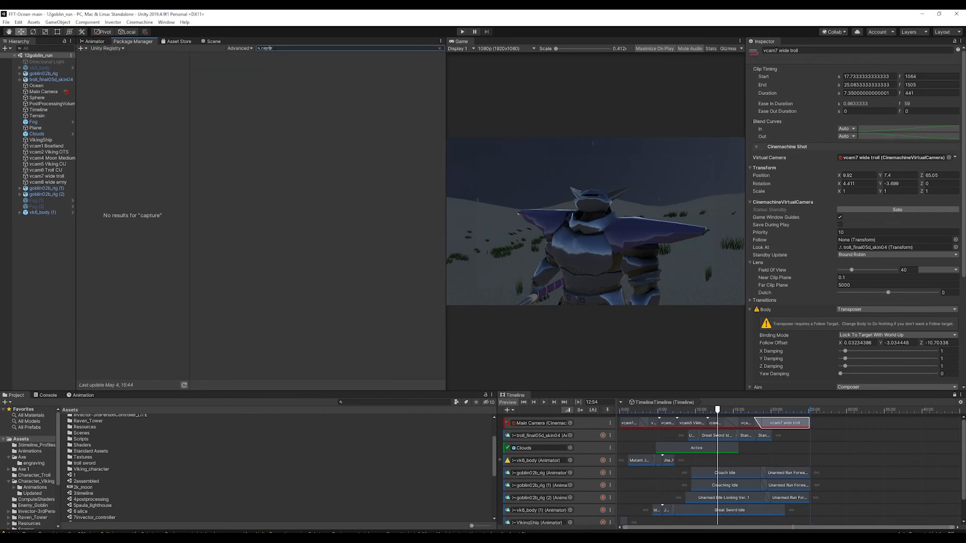
pyautogui.press('BackSpace')
pyautogui.press('BackSpace')
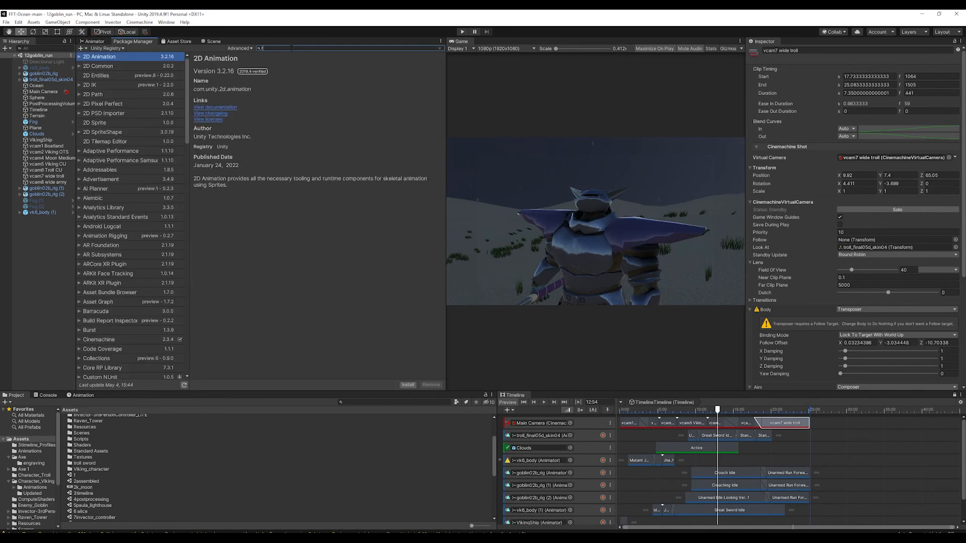
pyautogui.write('record')
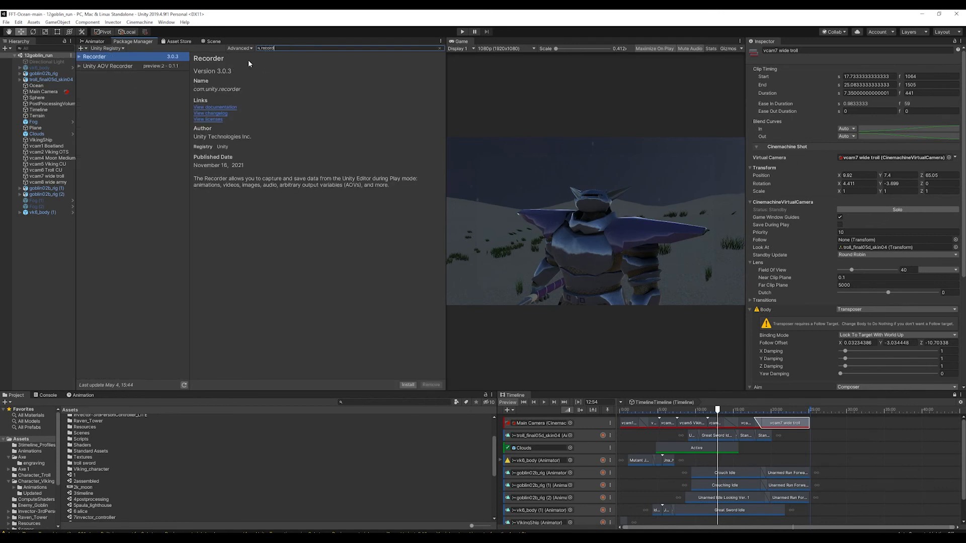
pyautogui.click(412, 385)
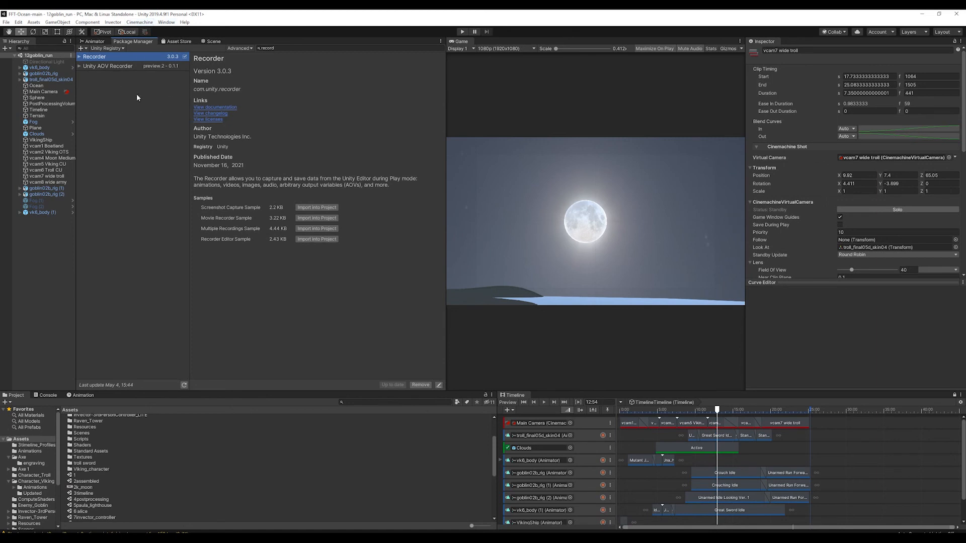
# Return to the Scene view, open the Recorder window and place it over the middle of the editor
pyautogui.click(203, 39)
pyautogui.click(167, 23)
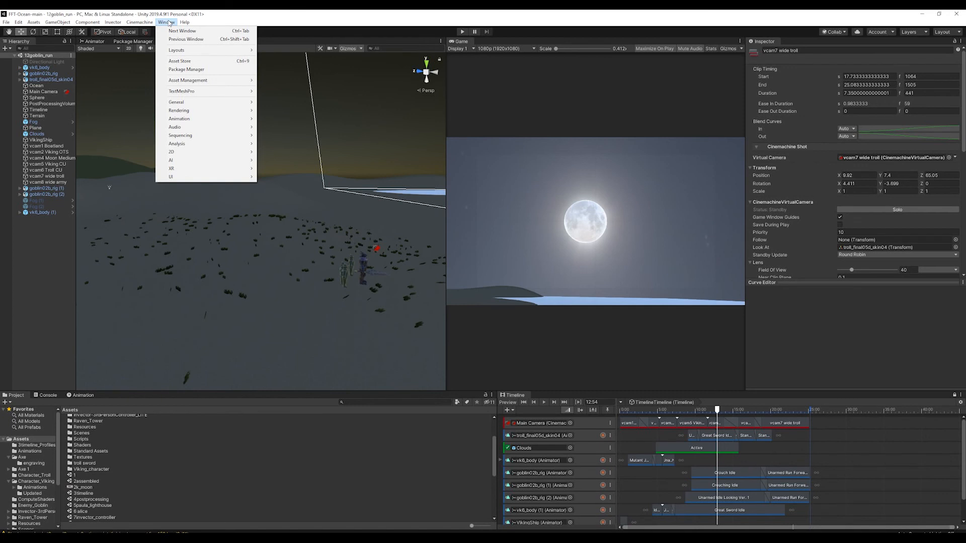
pyautogui.moveTo(184, 137)
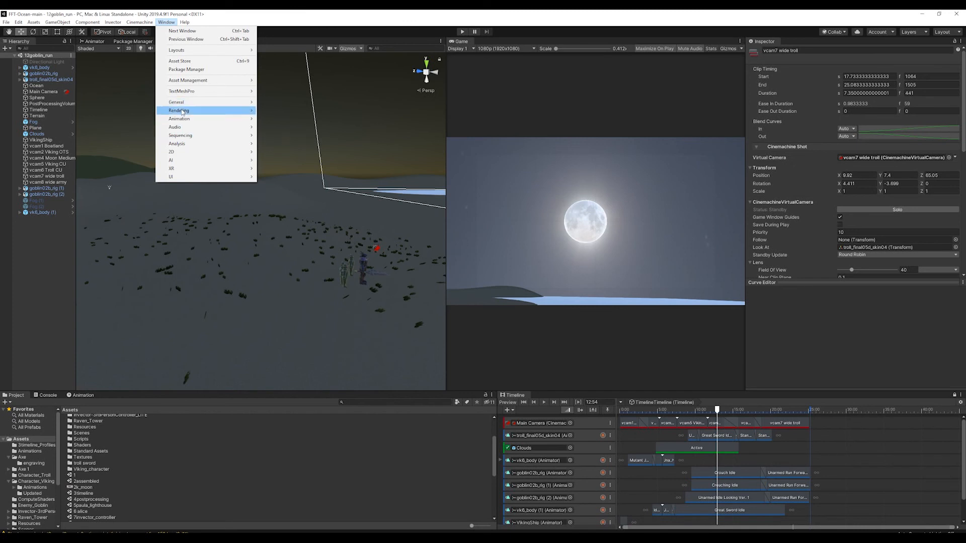
pyautogui.moveTo(182, 113)
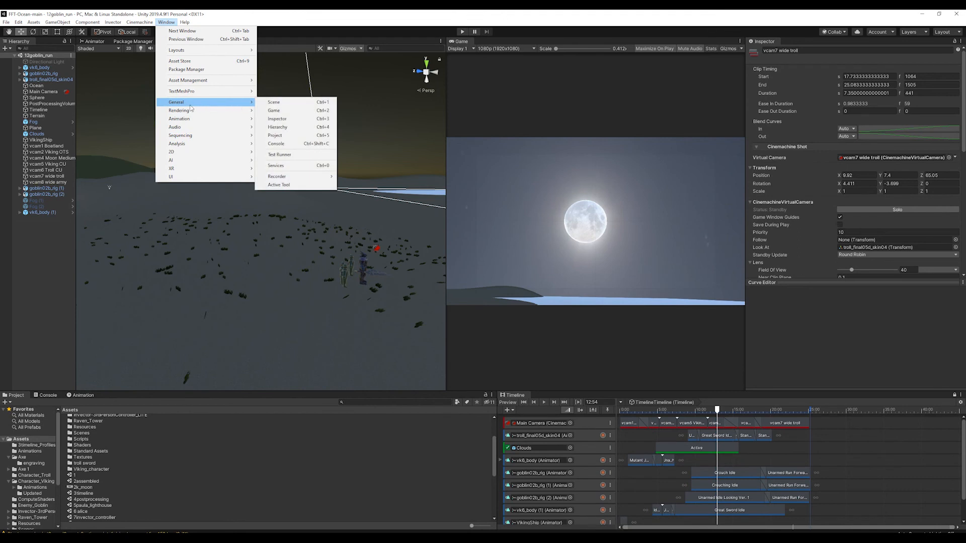
pyautogui.moveTo(311, 176)
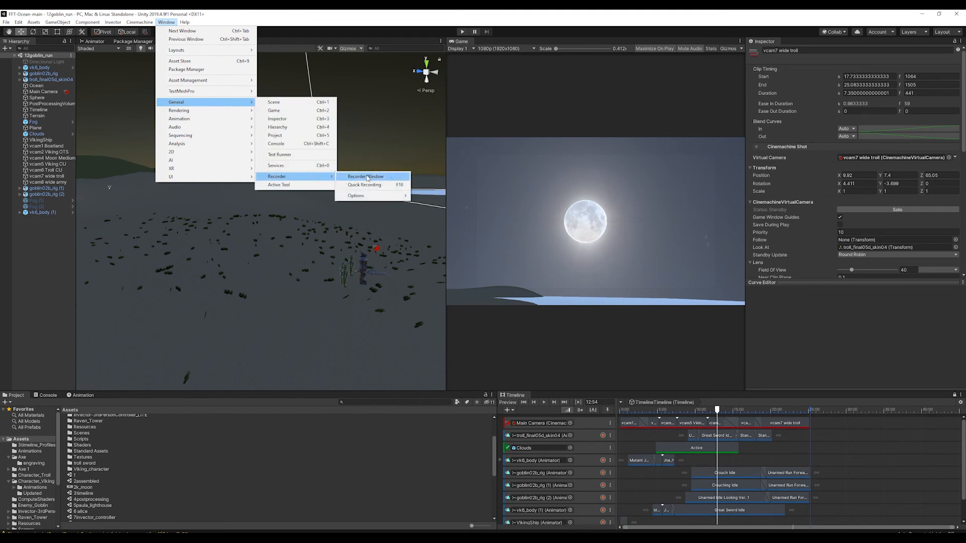
pyautogui.click(366, 179)
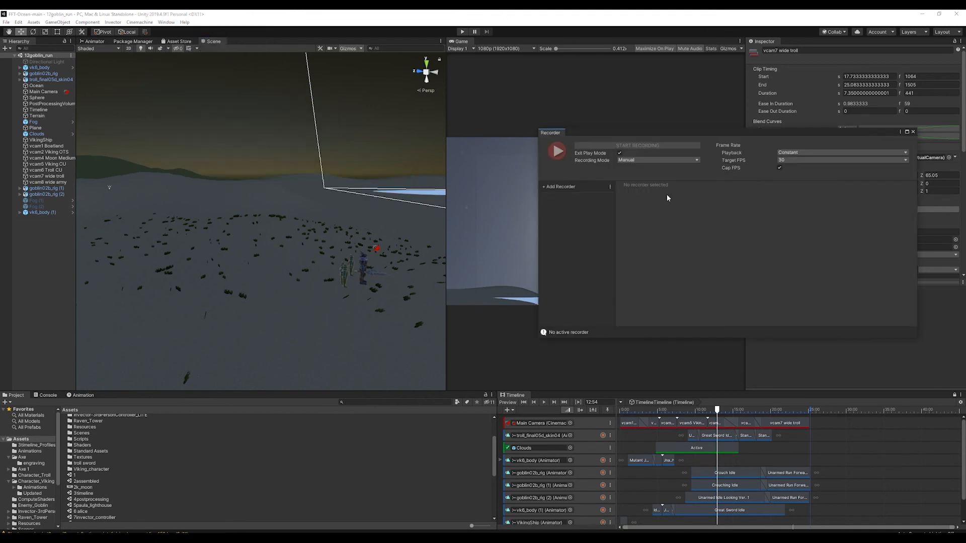
pyautogui.moveTo(670, 133); pyautogui.dragTo(484, 116)
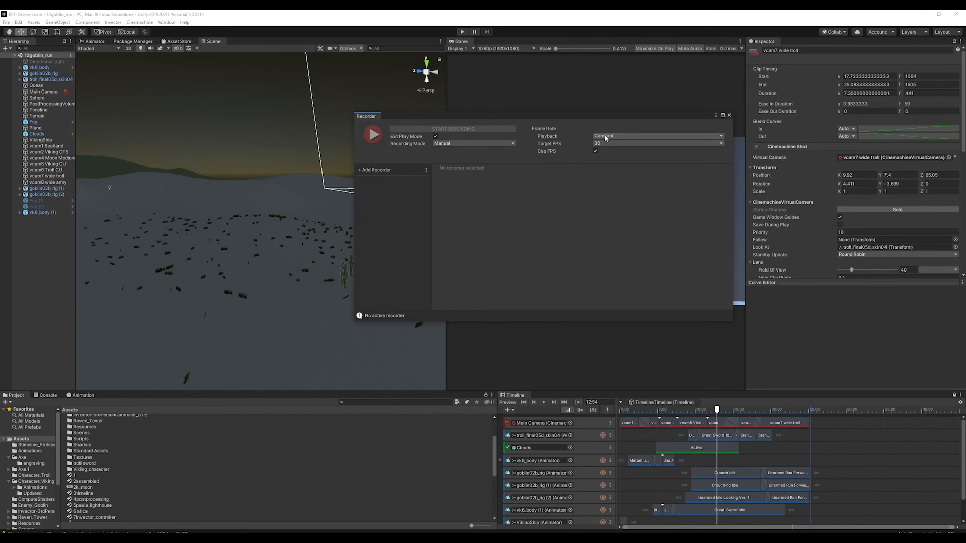
# Add a Movie recorder, leaving the recording mode on Manual
pyautogui.click(457, 146)
pyautogui.click(493, 146)
pyautogui.click(375, 170)
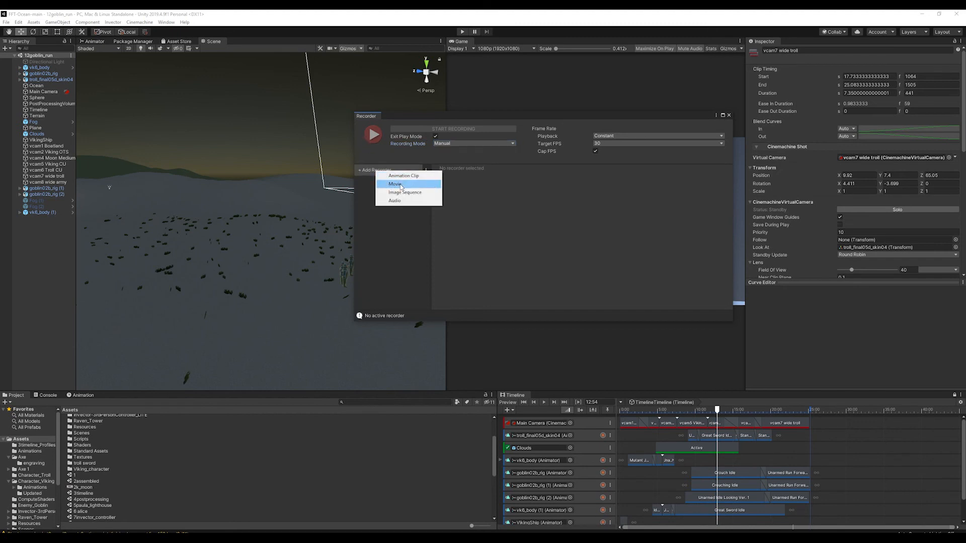
pyautogui.click(401, 185)
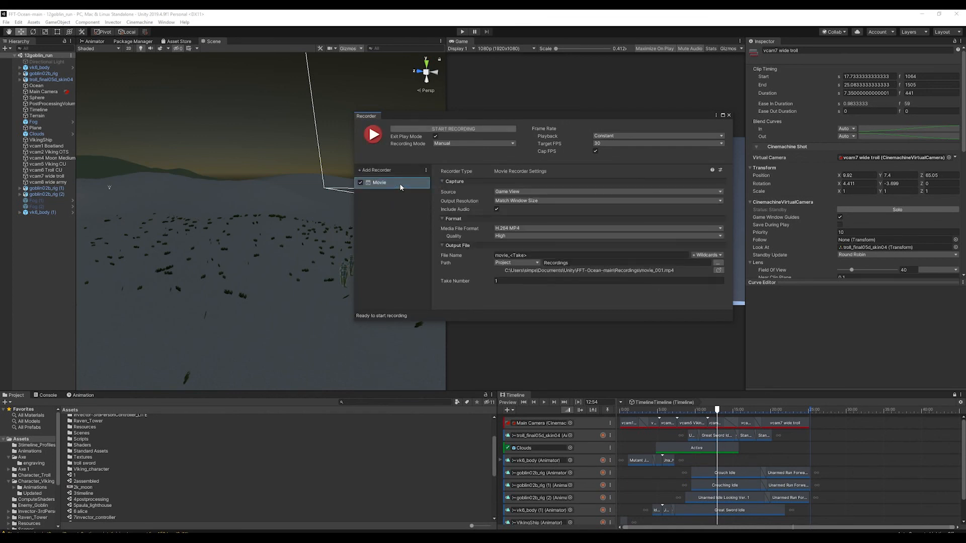
pyautogui.click(375, 170)
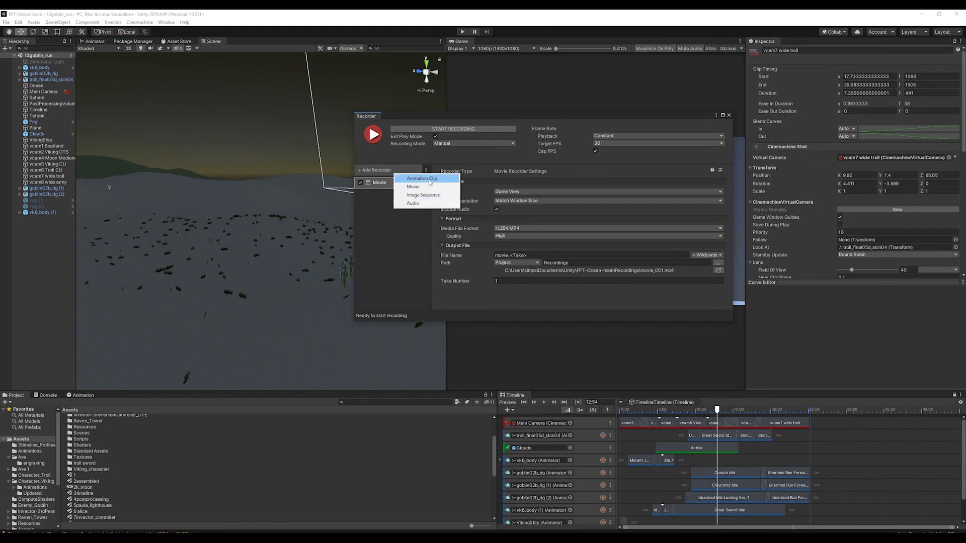
pyautogui.click(475, 119)
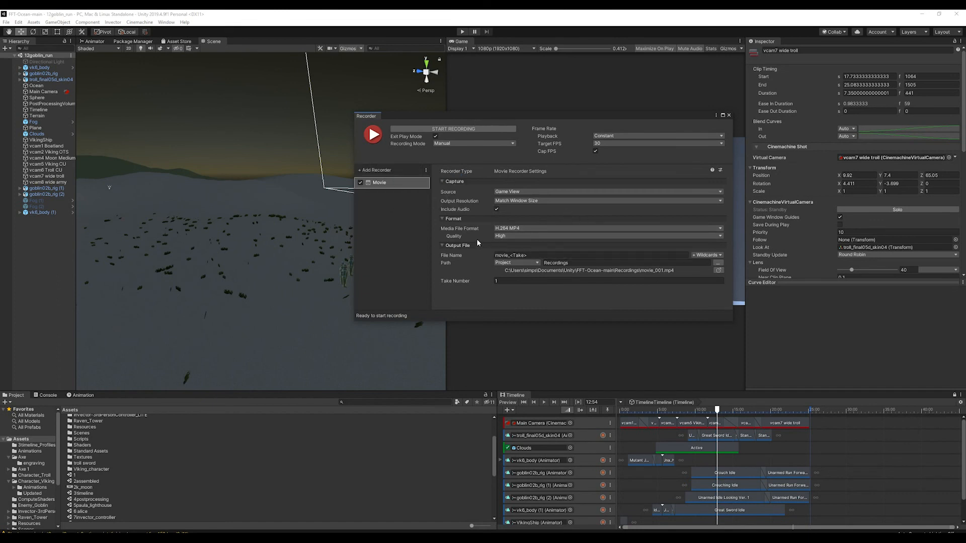
# Keep the movie's media file format at H.264 MP4, check the output location and set its path type to Absolute
pyautogui.click(520, 230)
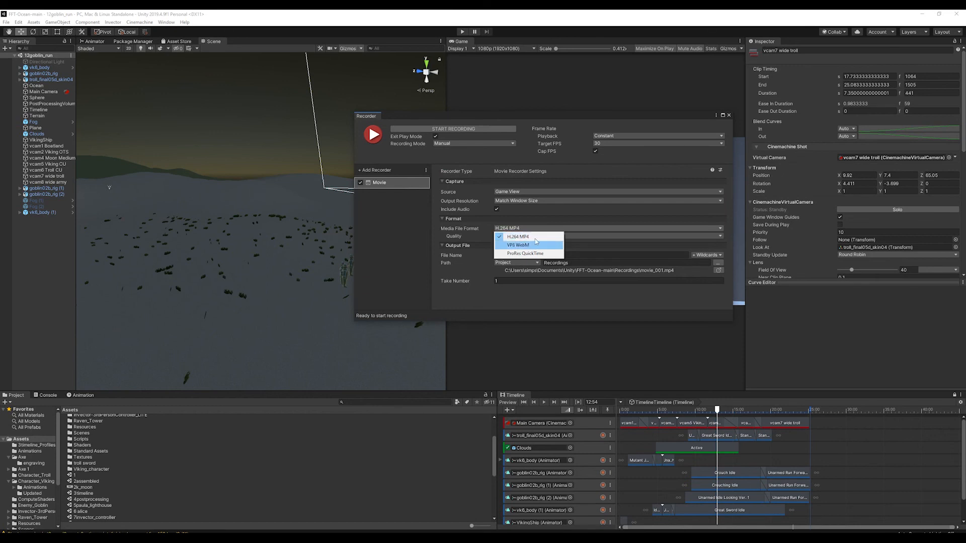
pyautogui.click(527, 229)
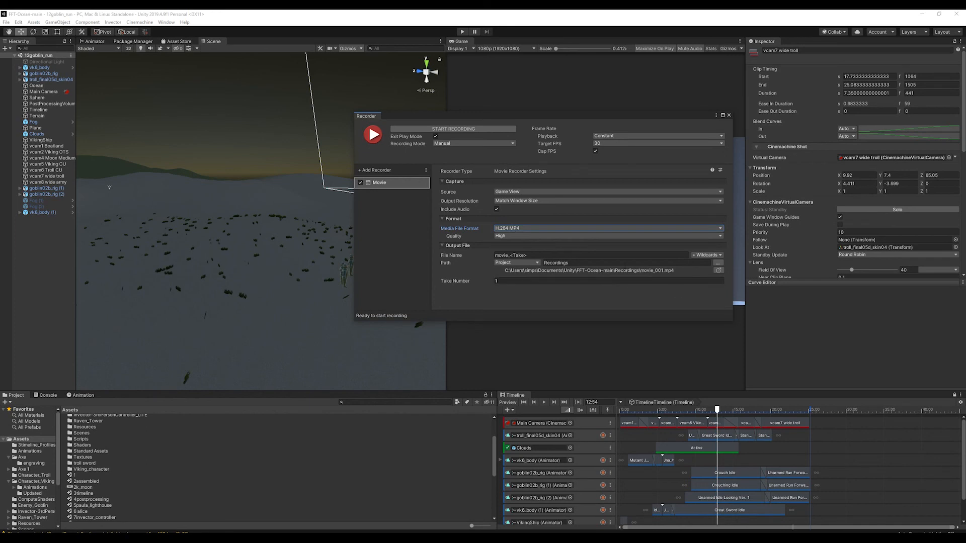
pyautogui.moveTo(547, 270); pyautogui.dragTo(676, 272)
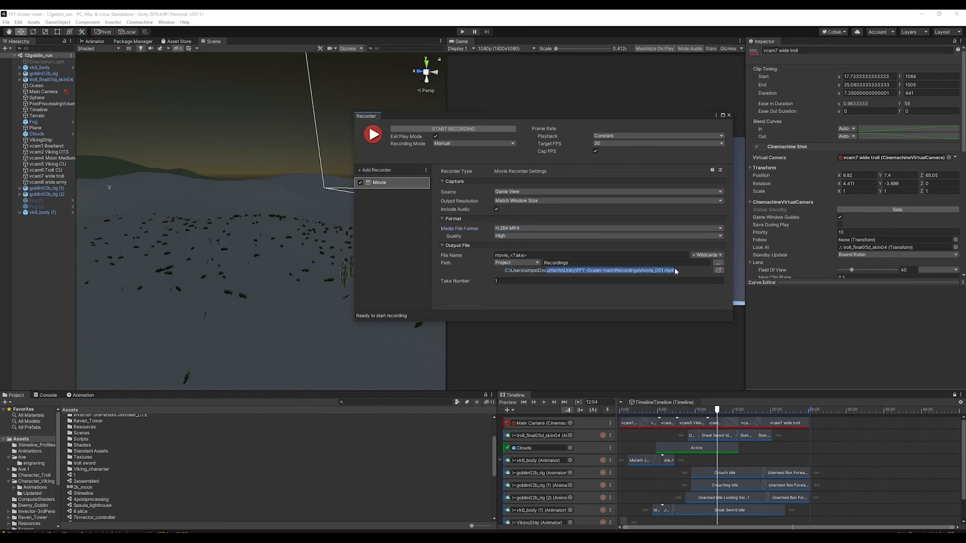
pyautogui.click(607, 271)
pyautogui.moveTo(577, 271); pyautogui.dragTo(642, 271)
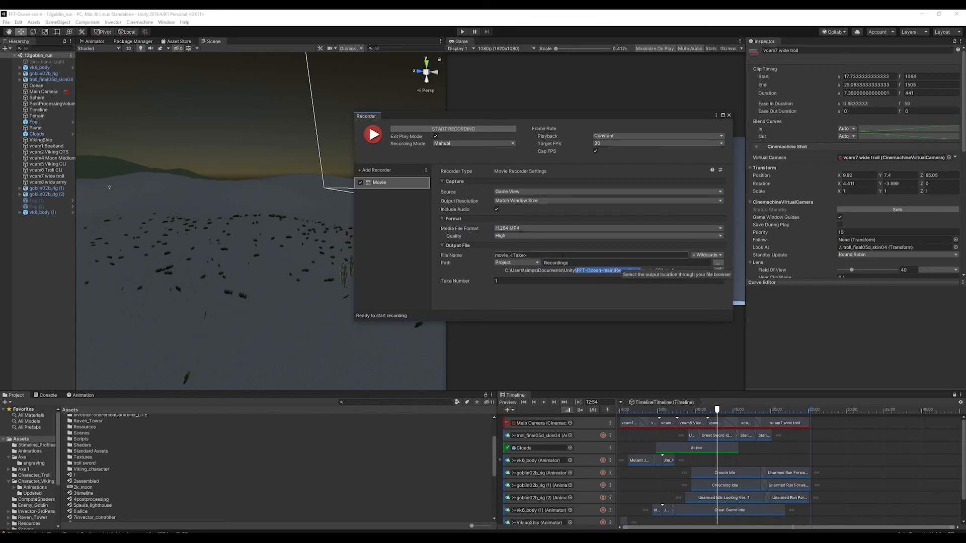
pyautogui.click(537, 263)
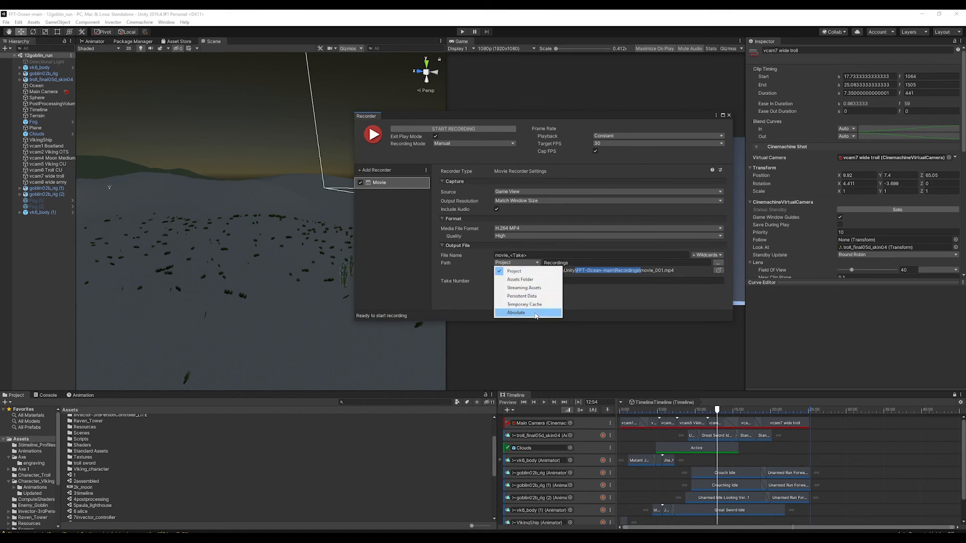
pyautogui.click(536, 313)
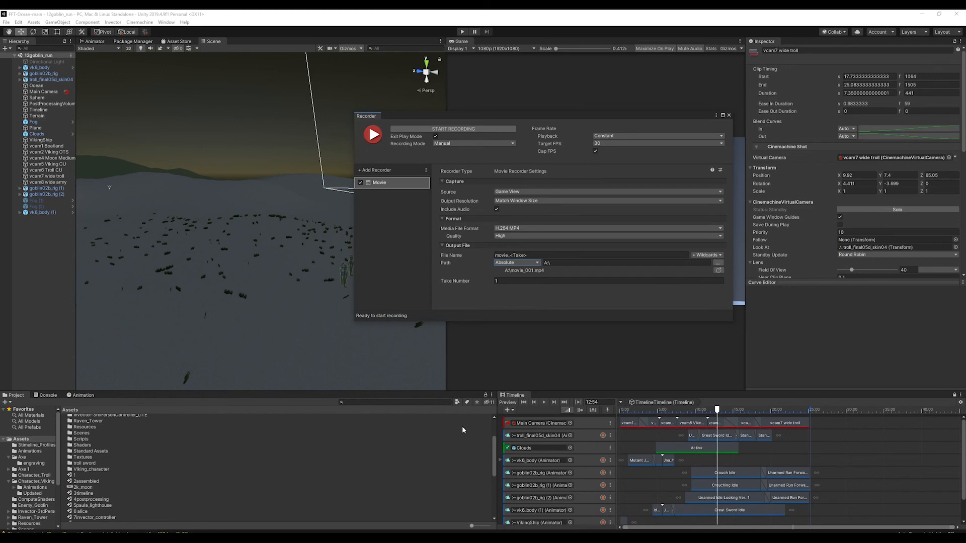
# Switch to the Captures folder in File Explorer, copy its folder path and return to Unity
pyautogui.moveTo(101, 538)
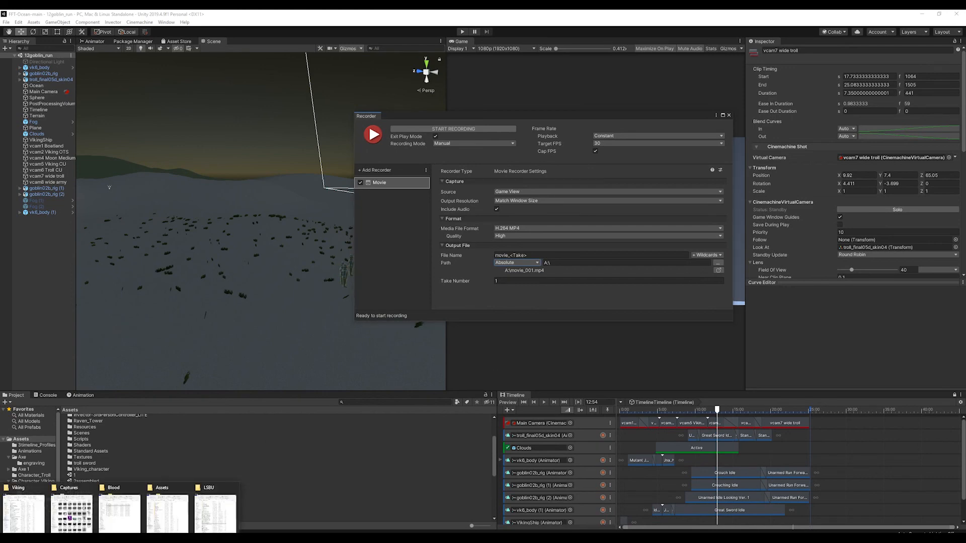
pyautogui.click(71, 513)
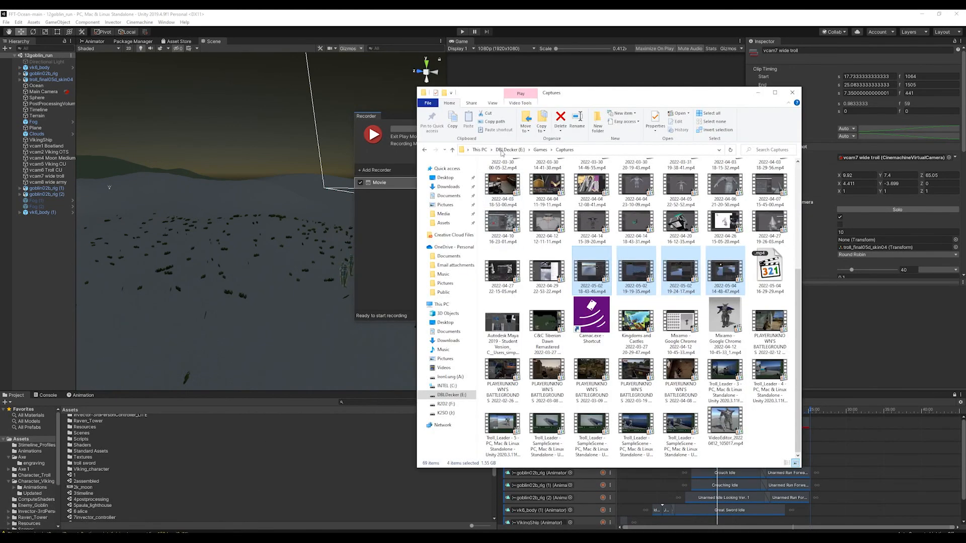
pyautogui.click(585, 150)
pyautogui.hotkey('ctrl', 'c')
pyautogui.click(662, 24)
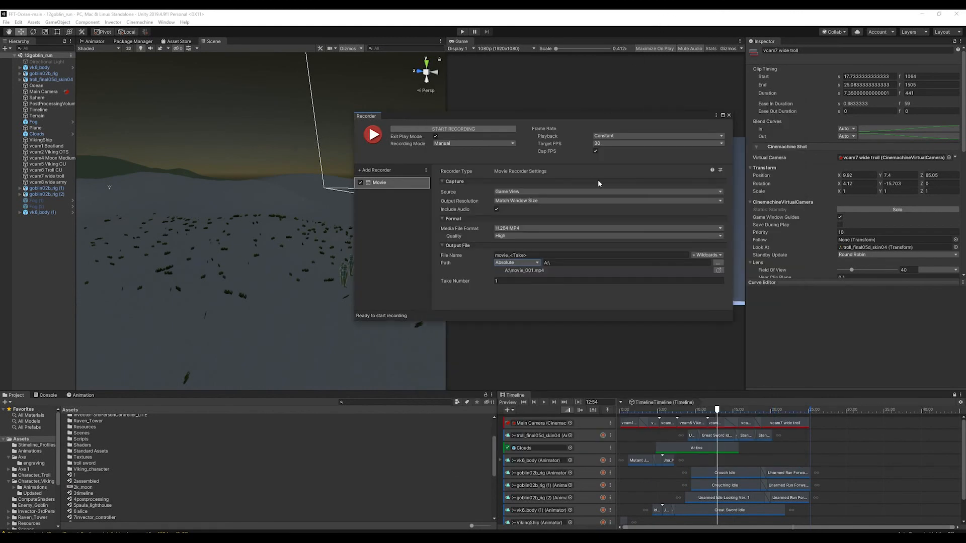
# Set the movie recorder's output path to the E:\Games\Captures folder using the copied path
pyautogui.click(718, 263)
pyautogui.click(298, 73)
pyautogui.hotkey('ctrl', 'v')
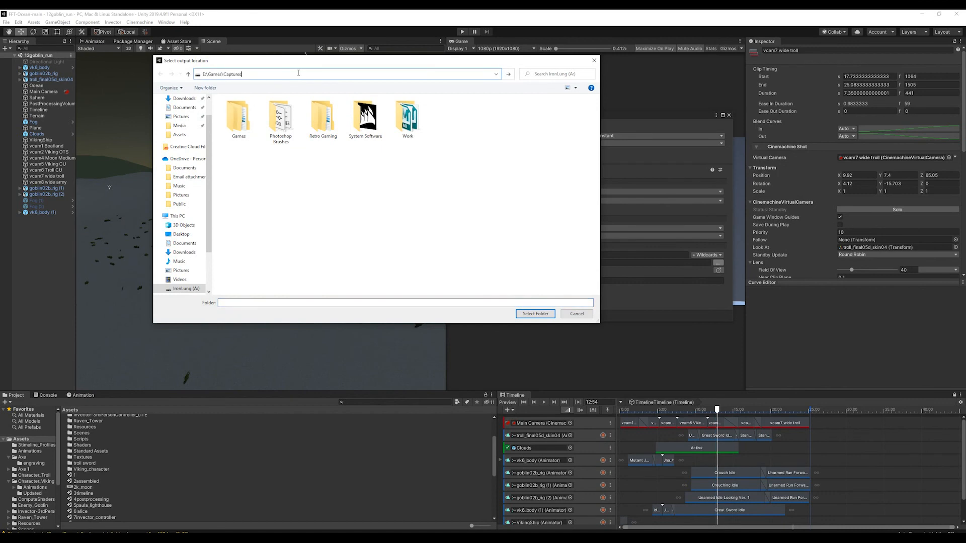
pyautogui.press('Return')
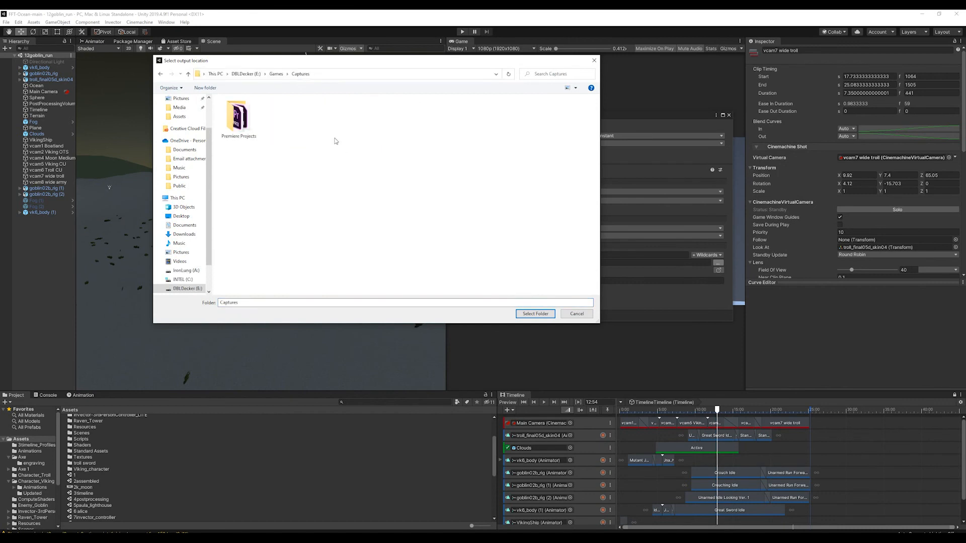
pyautogui.click(534, 314)
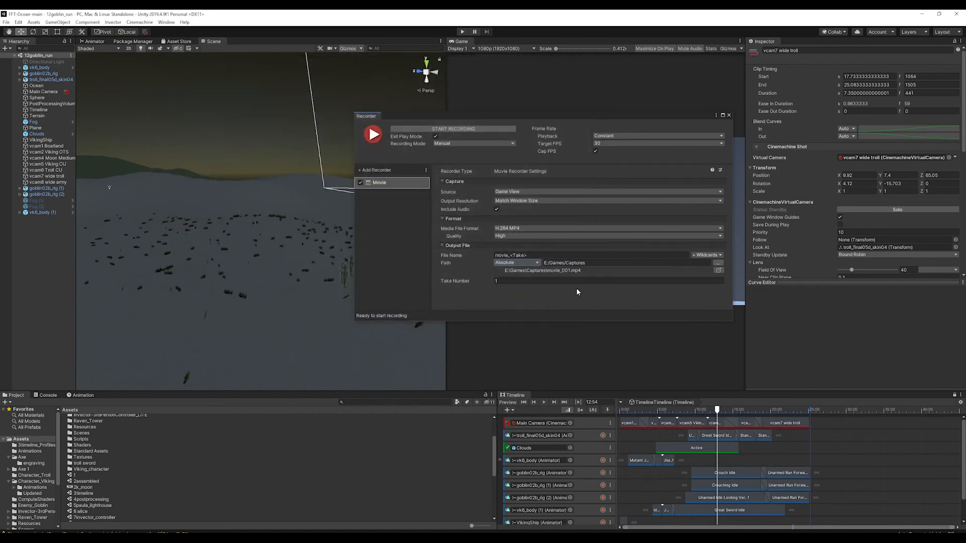
# Name the output file Troll_v_Viking_<Take>, keeping the take wildcard, and review the available wildcards
pyautogui.click(502, 281)
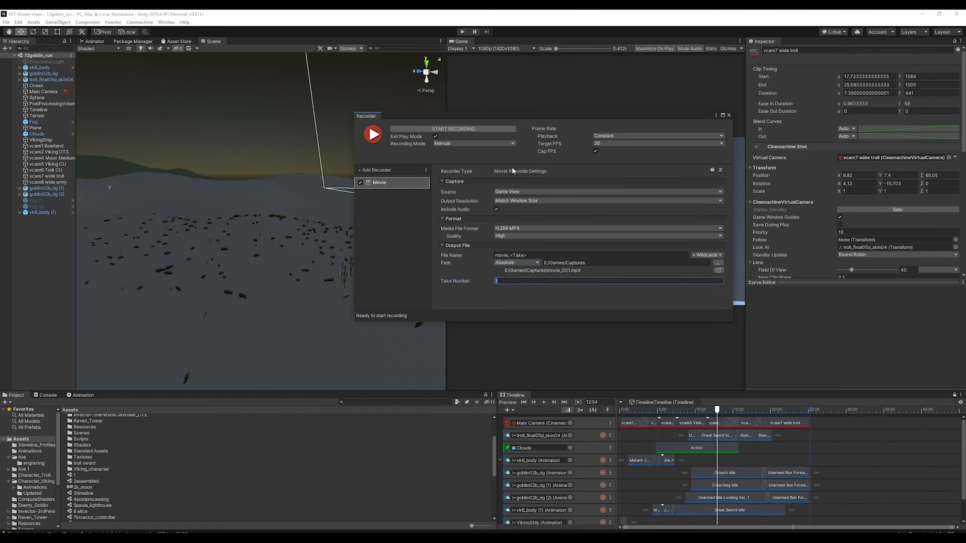
pyautogui.click(522, 255)
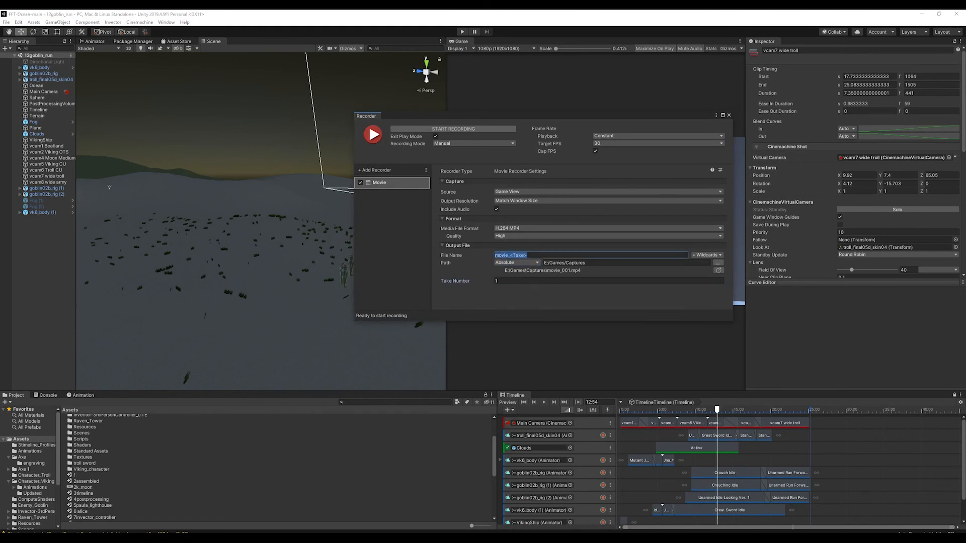
pyautogui.click(507, 256)
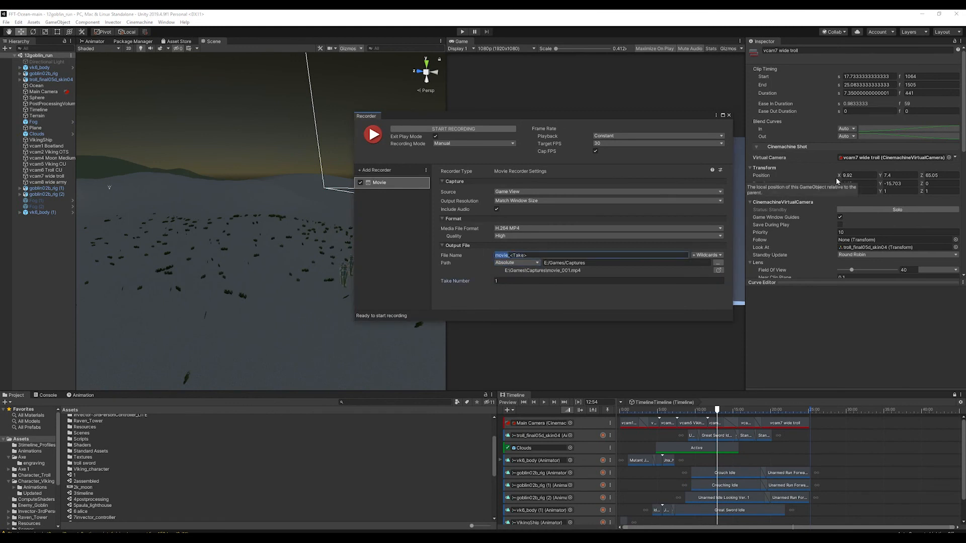
pyautogui.write('Troll_v__Viking')
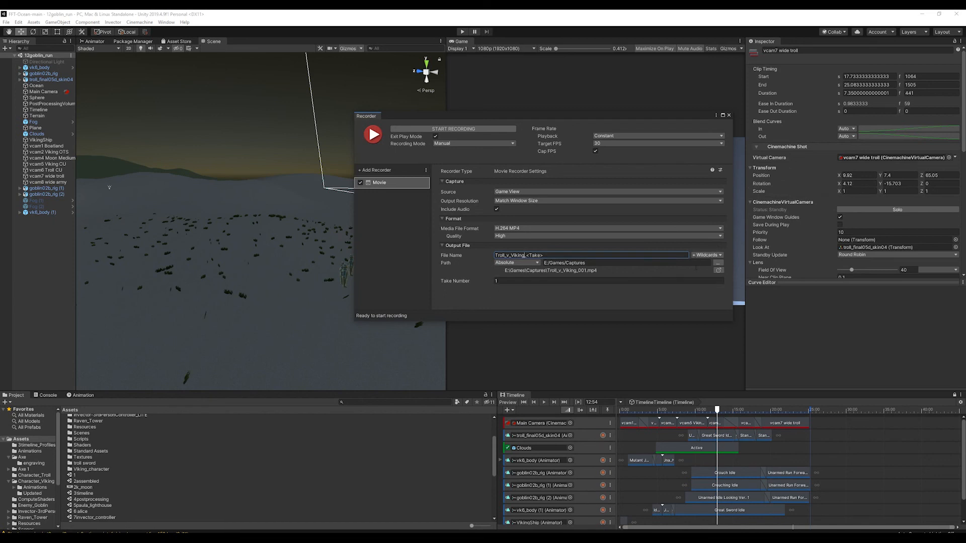
pyautogui.click(704, 255)
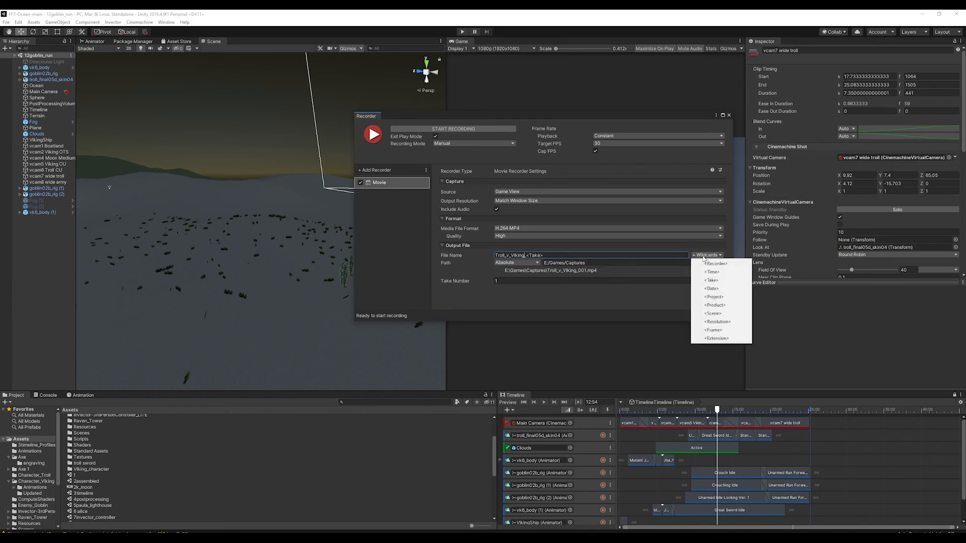
pyautogui.click(729, 241)
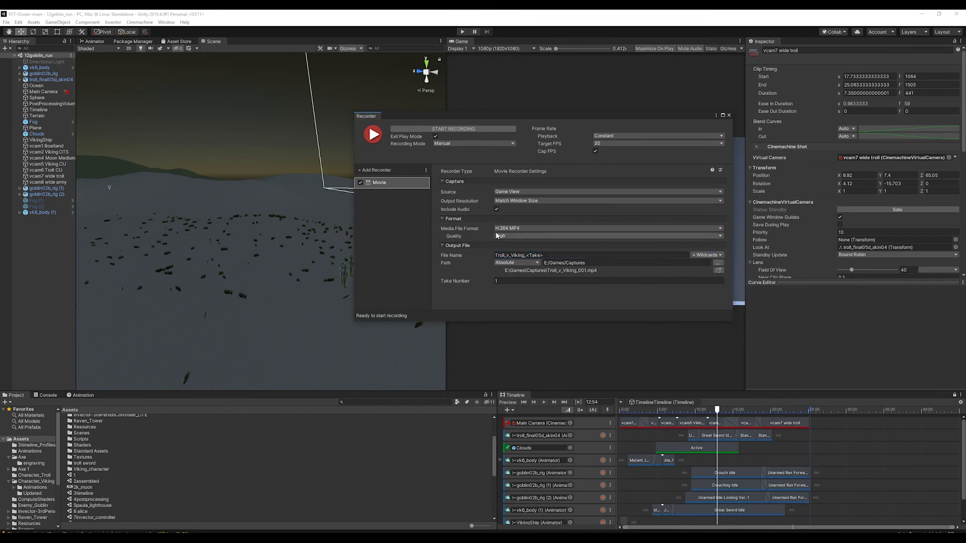
# Keep the recording's frame rate playback at Constant and its target FPS at 30
pyautogui.click(618, 136)
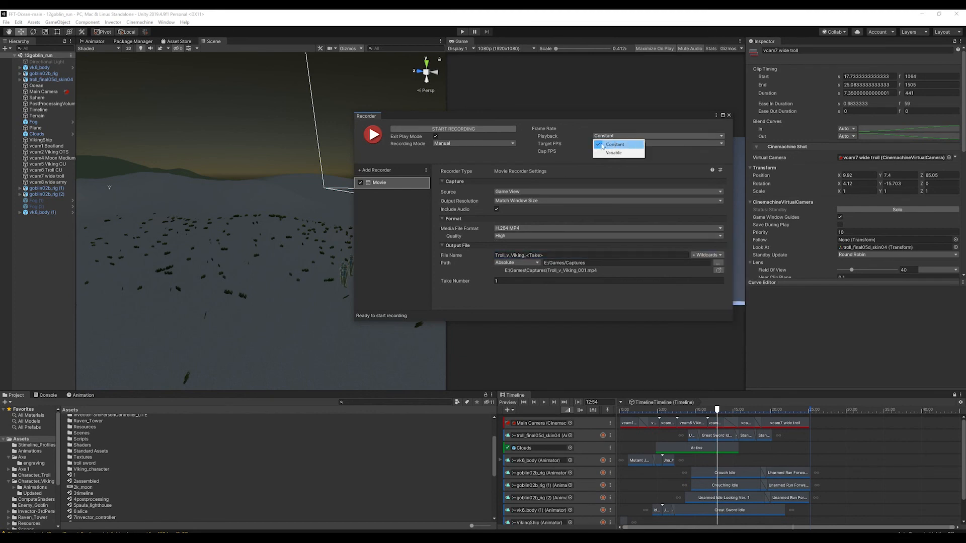
pyautogui.click(632, 145)
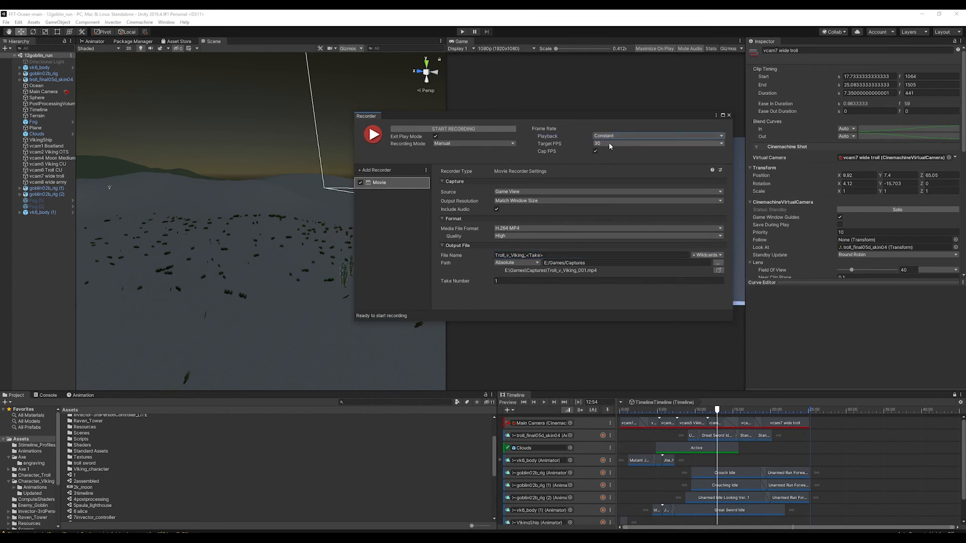
pyautogui.click(612, 144)
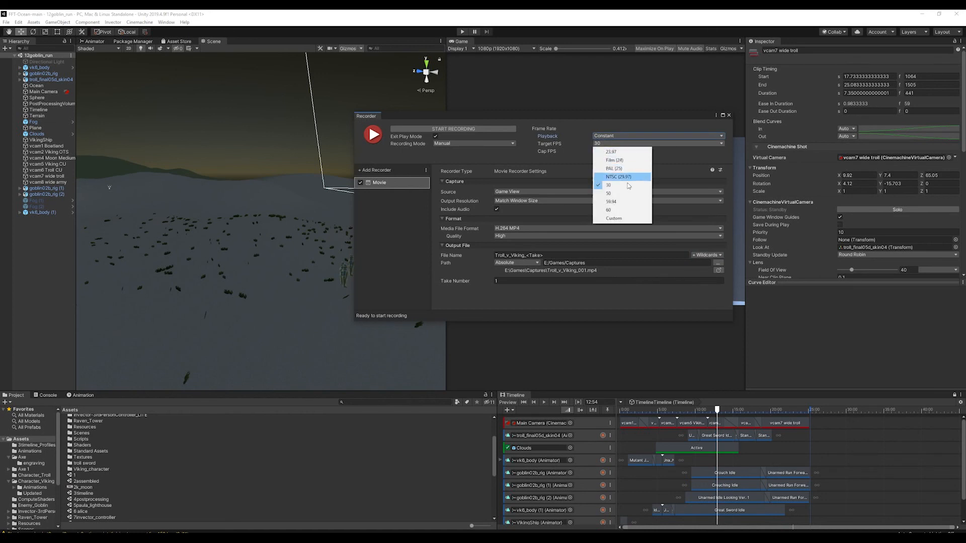
pyautogui.click(623, 143)
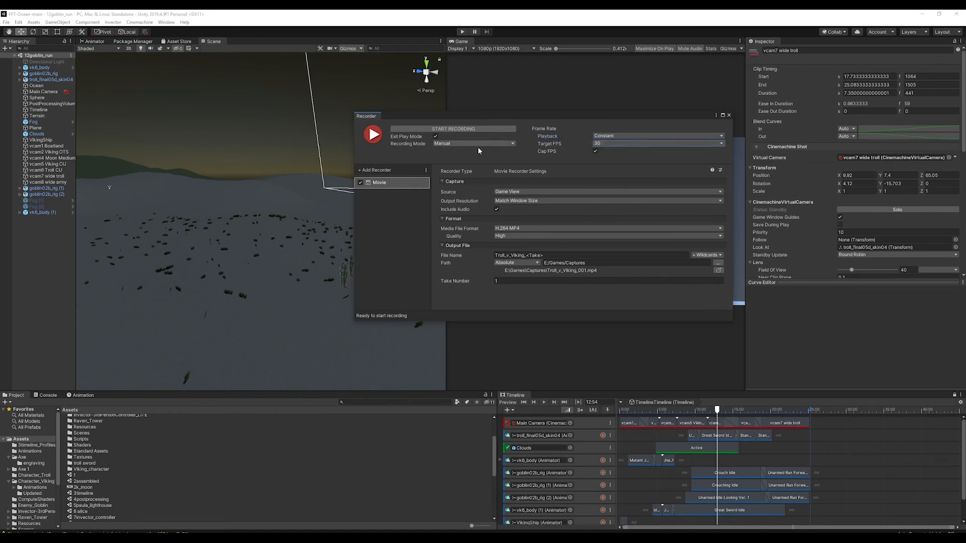
# Record a first take of the cinematic, moving the Recorder window off the Game view, and stop recording after the last shot
pyautogui.click(372, 135)
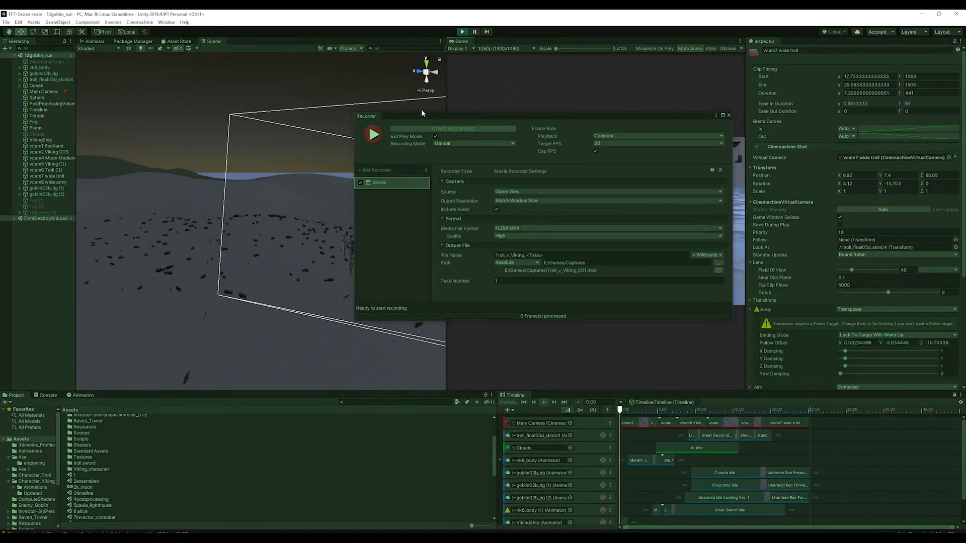
pyautogui.moveTo(500, 116); pyautogui.dragTo(244, 98)
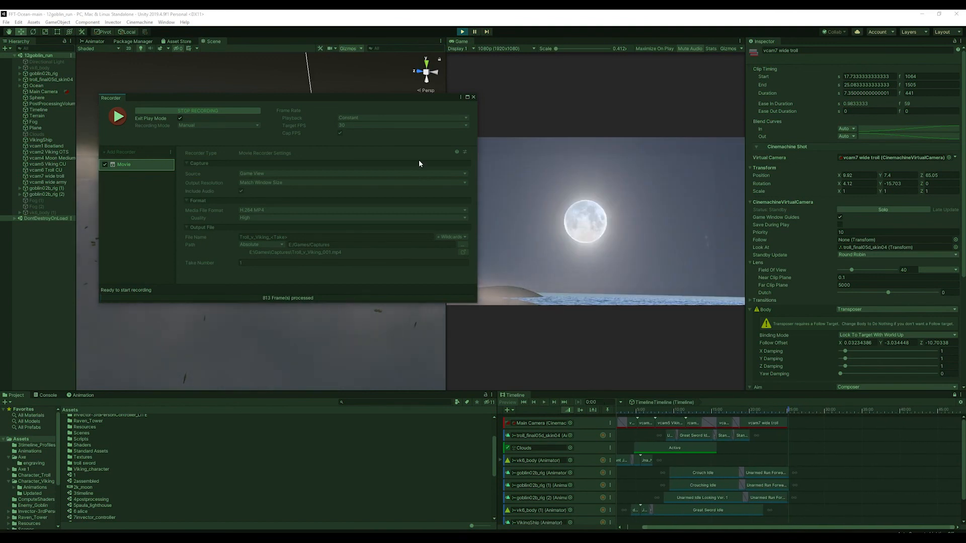
pyautogui.click(118, 117)
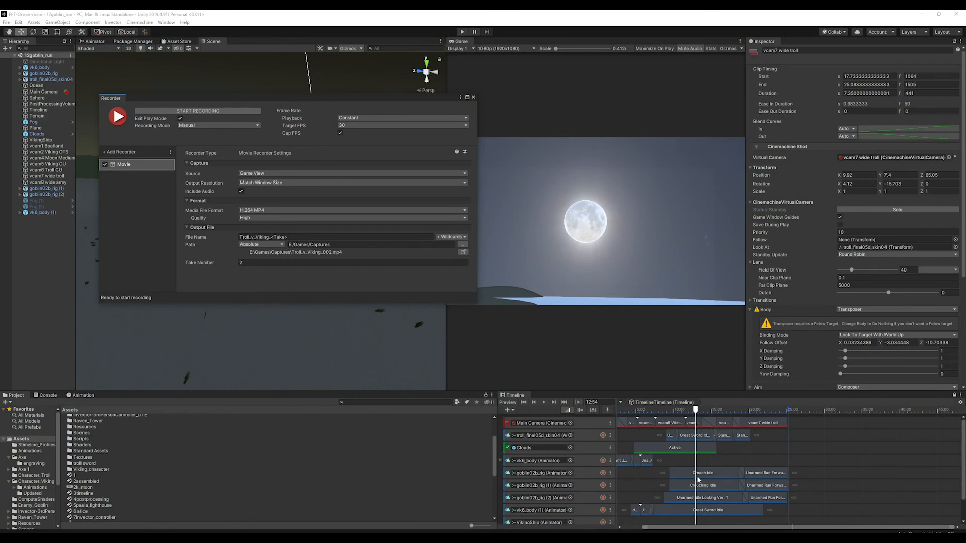
# Change the recording mode to Time Interval (sec) with an end of 25, checking the end point of the last Timeline clip
pyautogui.scroll(-1, 765, 476)
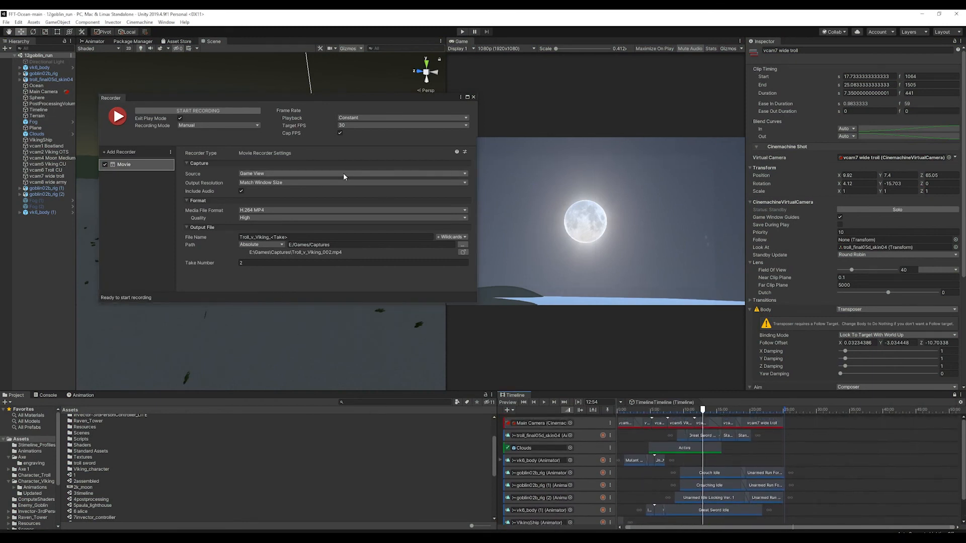
pyautogui.click(180, 127)
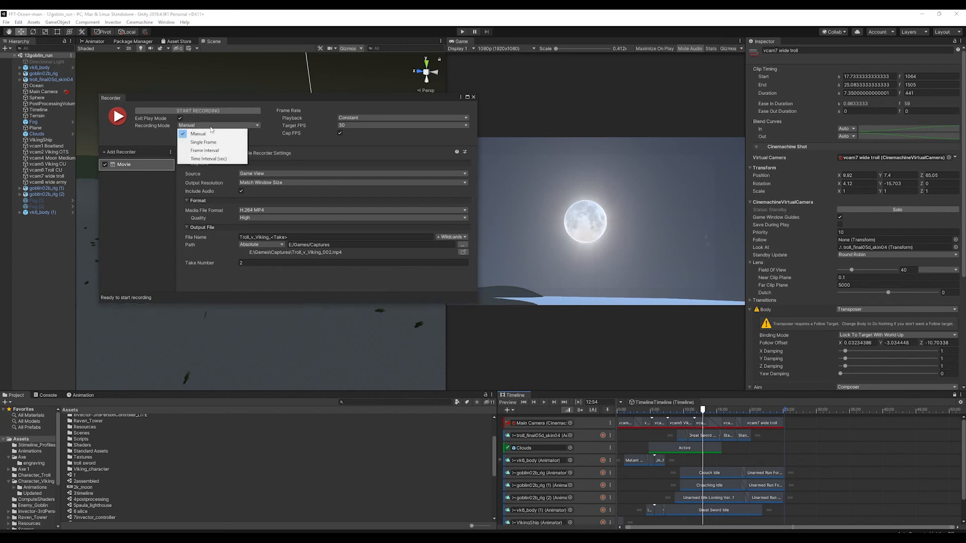
pyautogui.click(217, 159)
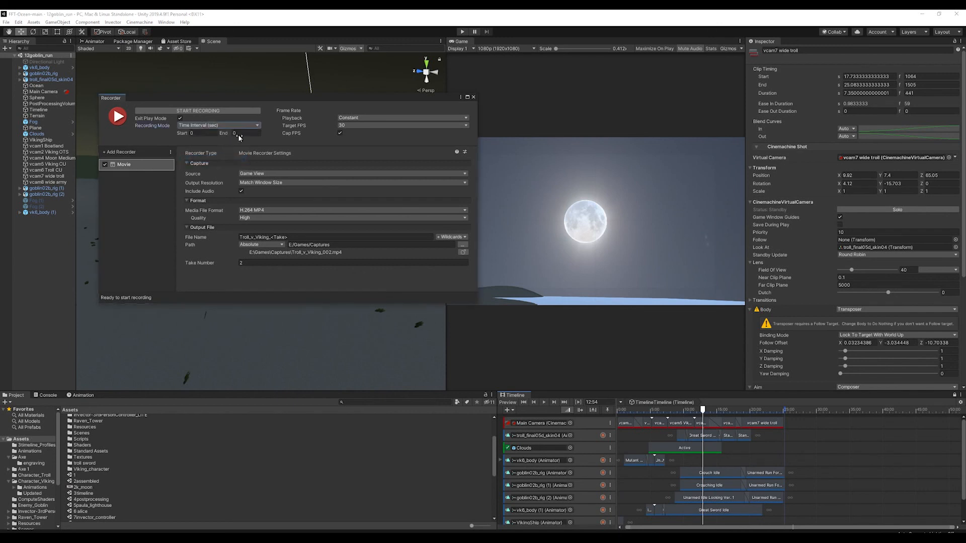
pyautogui.moveTo(788, 412); pyautogui.dragTo(783, 410)
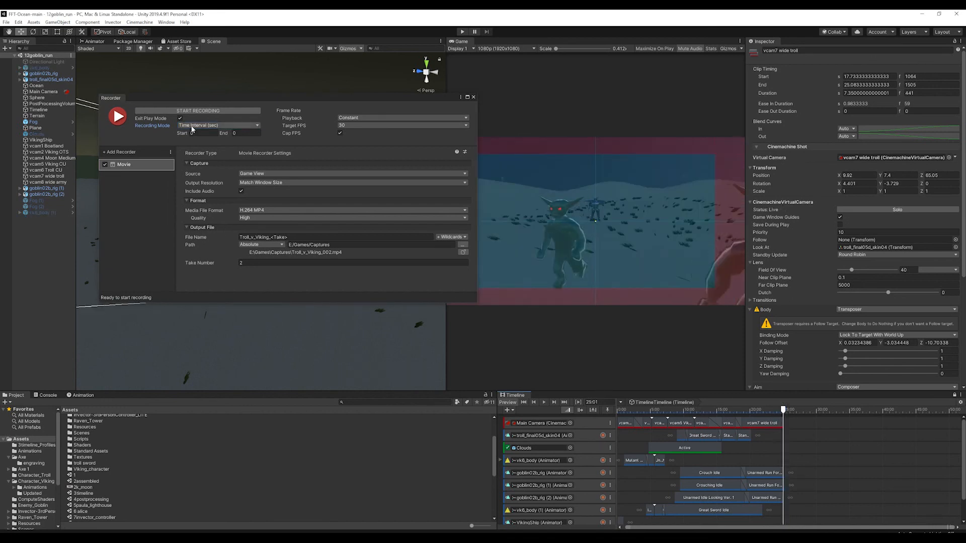
pyautogui.click(239, 133)
pyautogui.write('25')
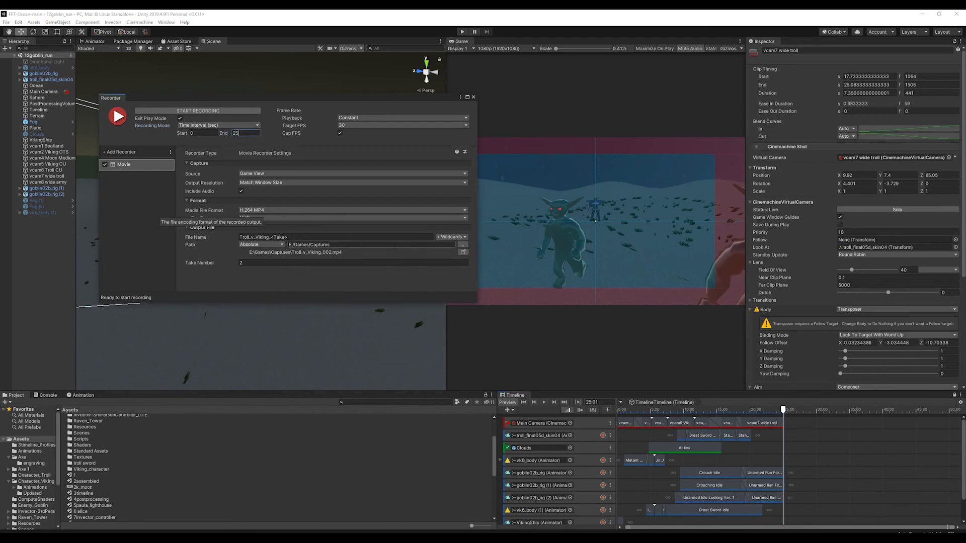
pyautogui.click(154, 264)
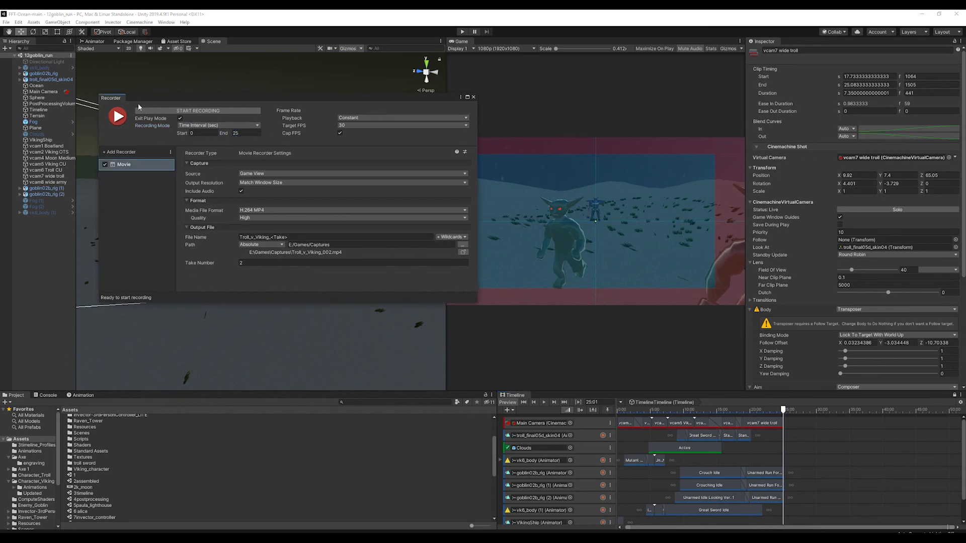
# Switch to the Captures folder in File Explorer and play back Troll_v_Viking_001.mp4 full screen
pyautogui.moveTo(100, 538)
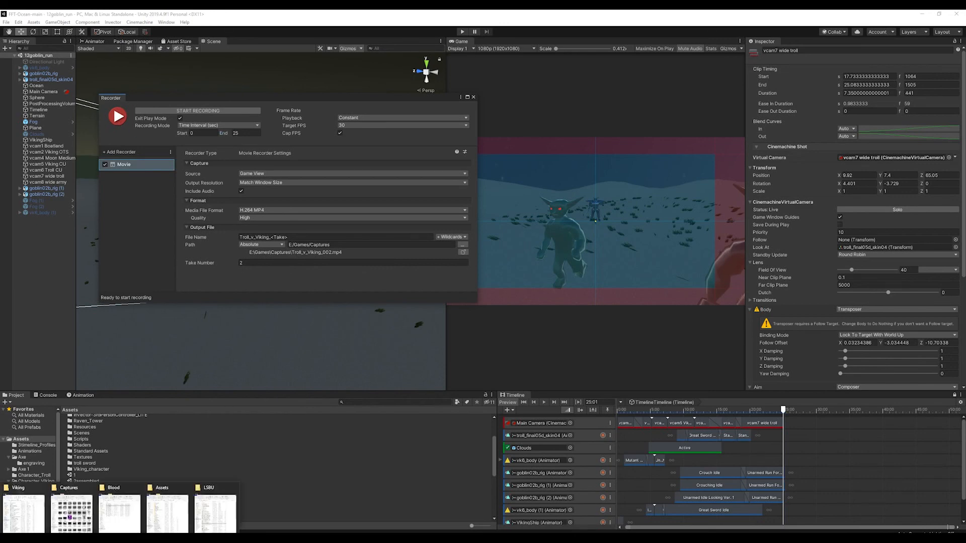
pyautogui.click(71, 513)
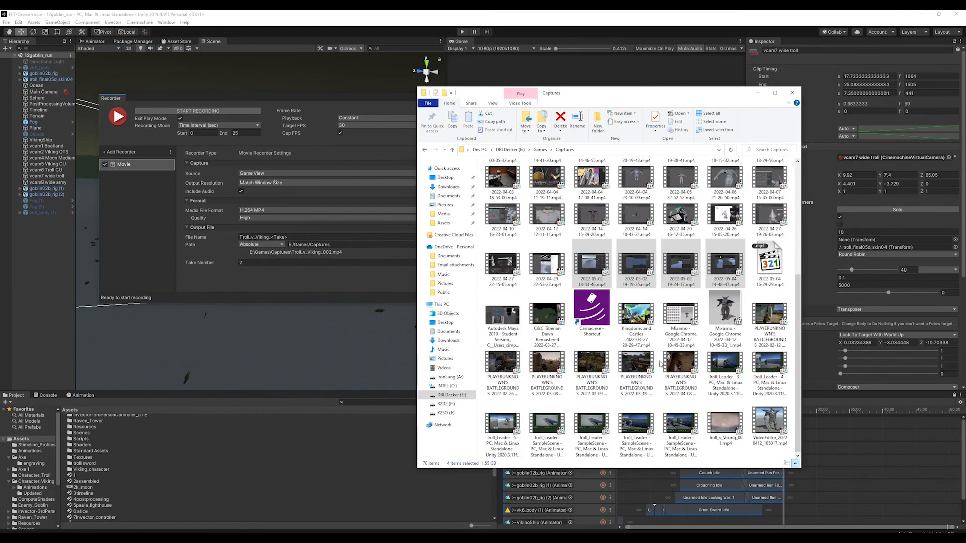
pyautogui.click(726, 415)
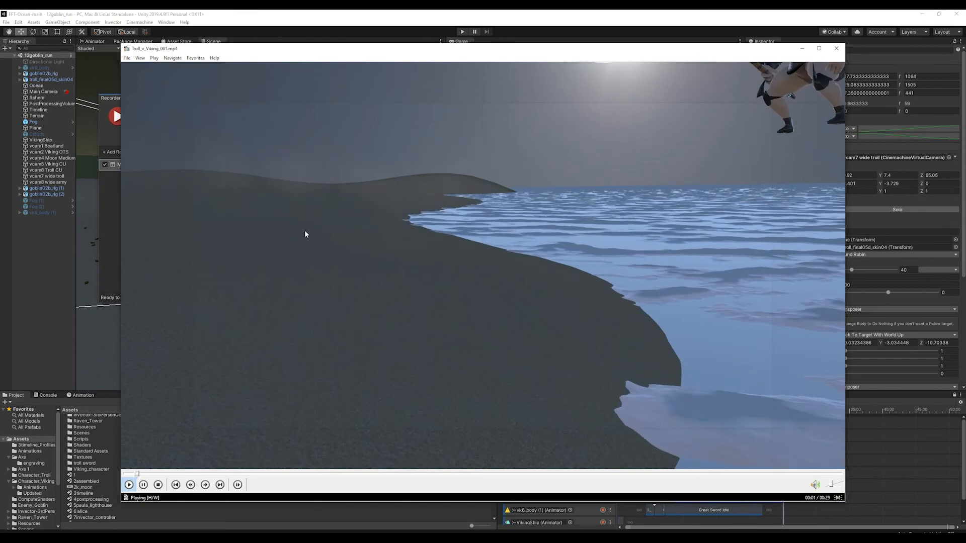
pyautogui.doubleClick(304, 231)
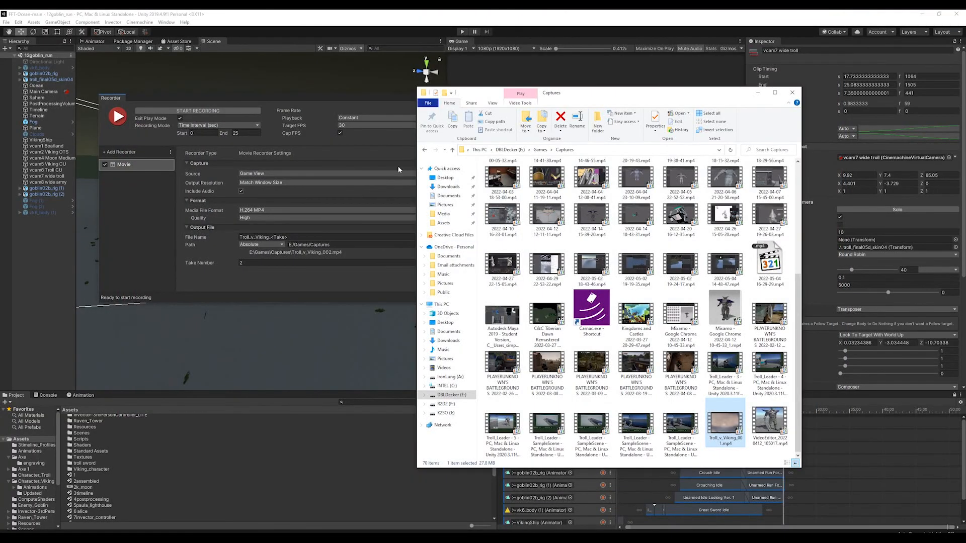
# Move the Recorder window off the Hierarchy's camera view, disable Game Window Guides on vcam7 wide troll and check the other virtual cameras
pyautogui.moveTo(254, 98); pyautogui.dragTo(269, 313)
pyautogui.click(43, 182)
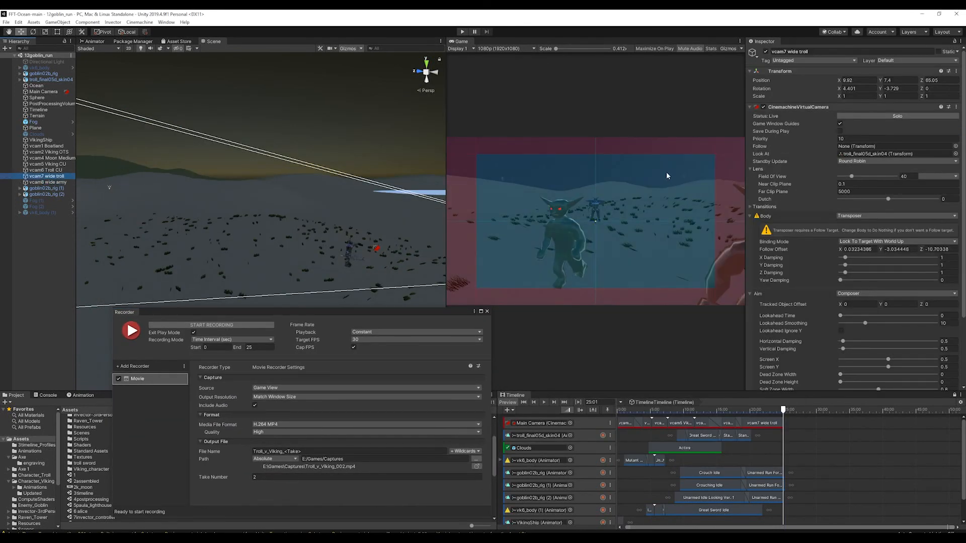
pyautogui.click(840, 124)
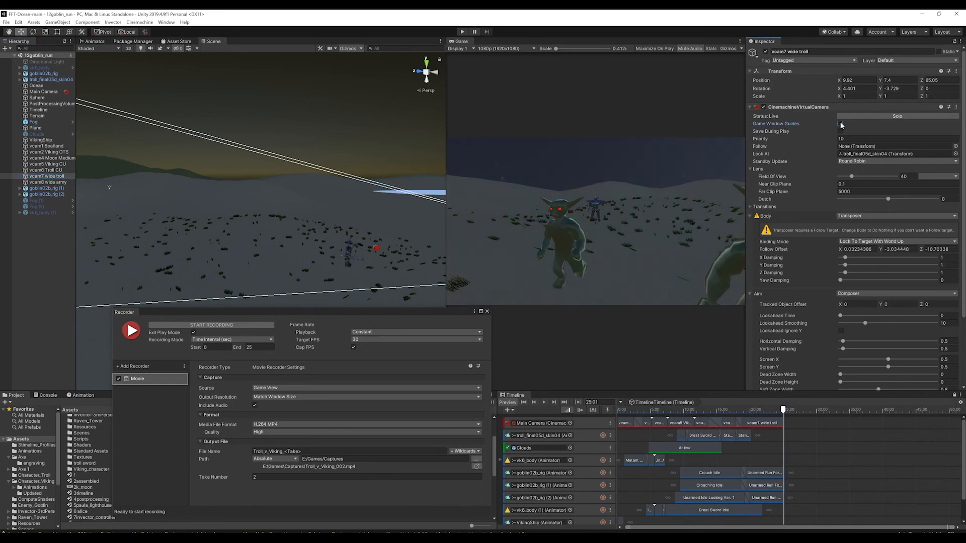
pyautogui.click(42, 164)
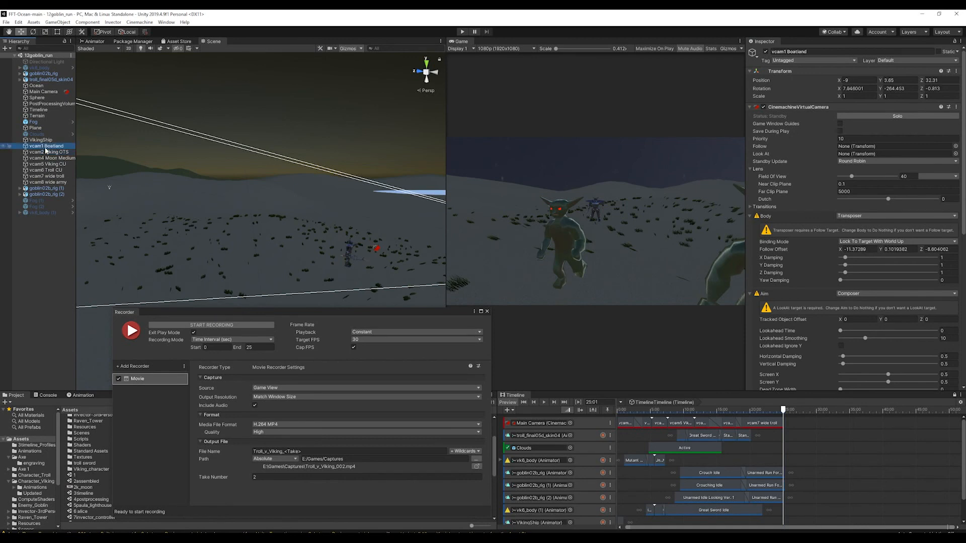
pyautogui.click(46, 183)
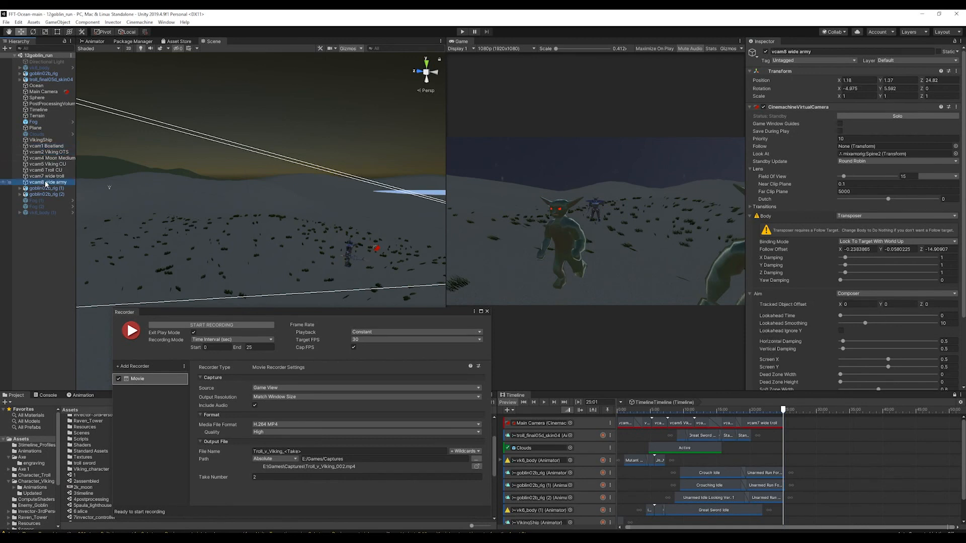
# Reposition the Recorder window and record a second take of the cinematic over the set time interval
pyautogui.click(273, 312)
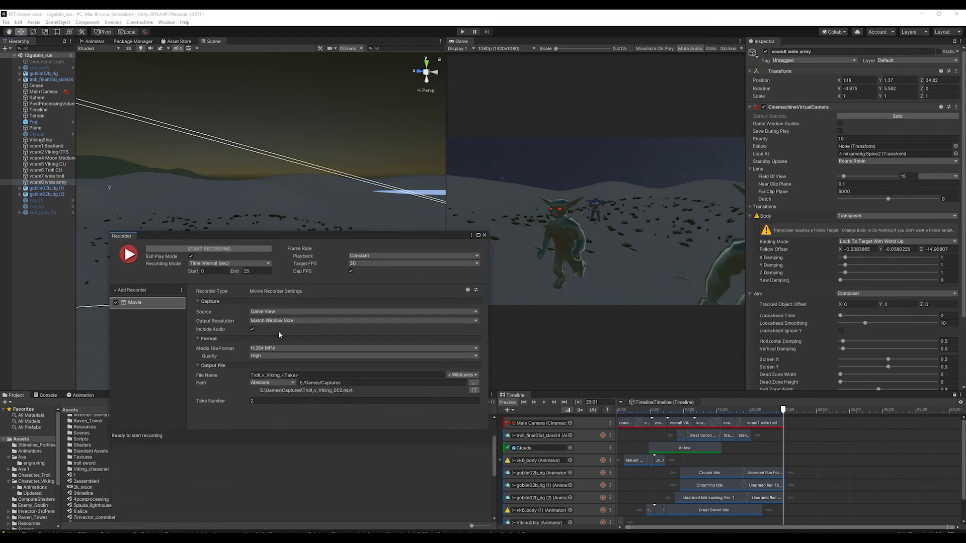
pyautogui.click(129, 255)
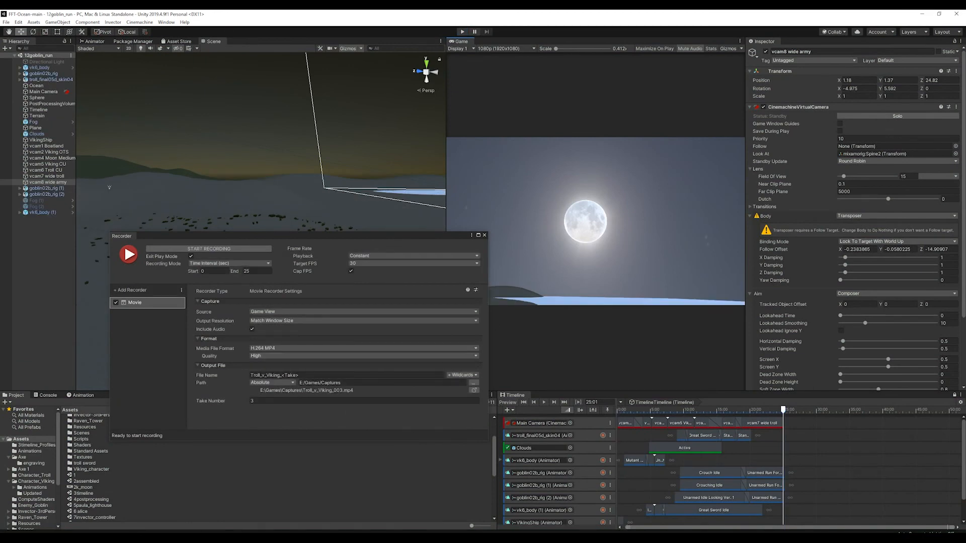
# Open the Captures folder in File Explorer, play back Troll_v_Viking_002.mp4 with pauses on the troll shots, and close the player
pyautogui.click(101, 538)
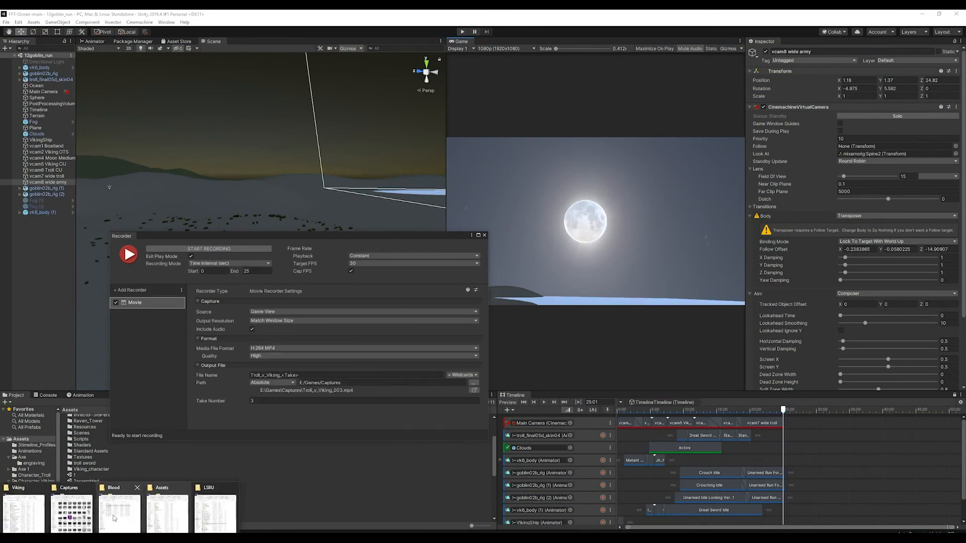
pyautogui.click(71, 514)
pyautogui.scroll(-2, 729, 377)
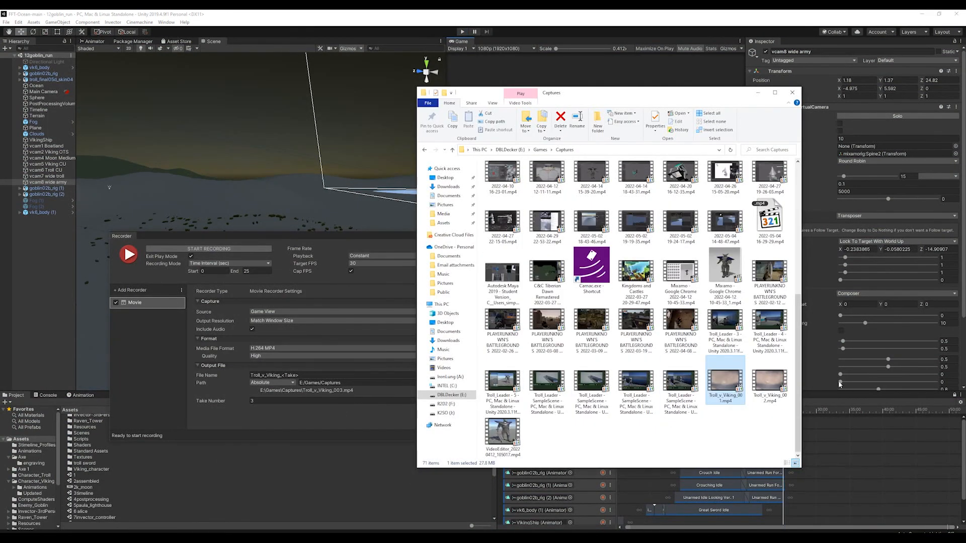
pyautogui.doubleClick(770, 382)
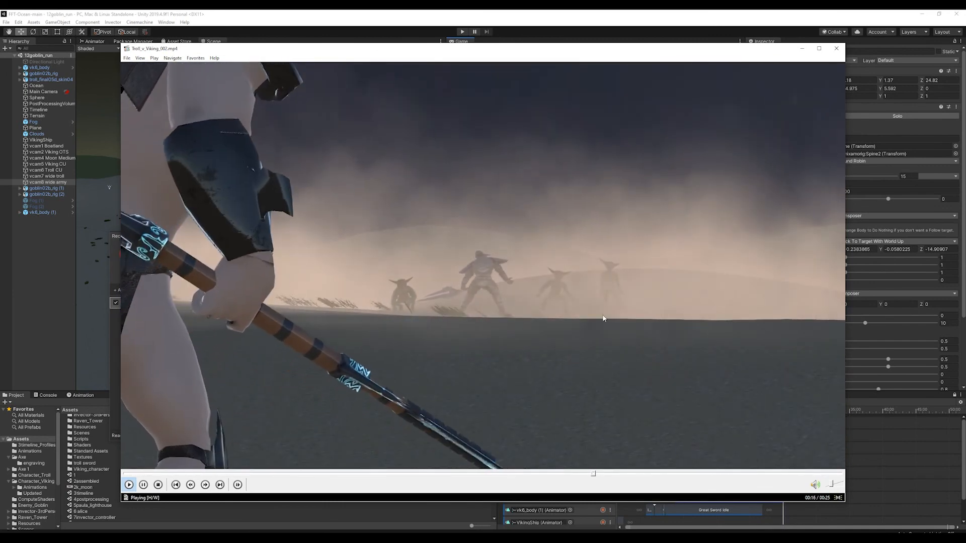
pyautogui.click(433, 283)
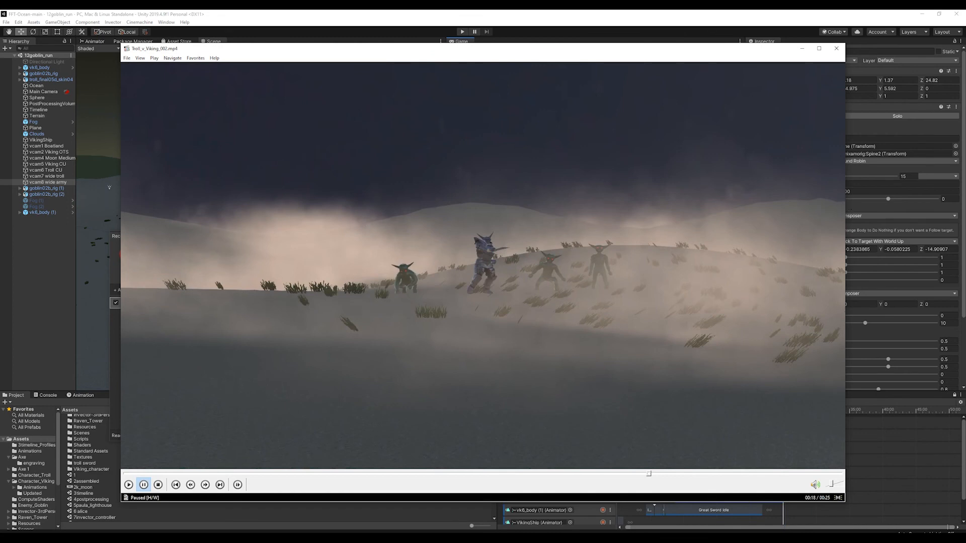
pyautogui.click(349, 172)
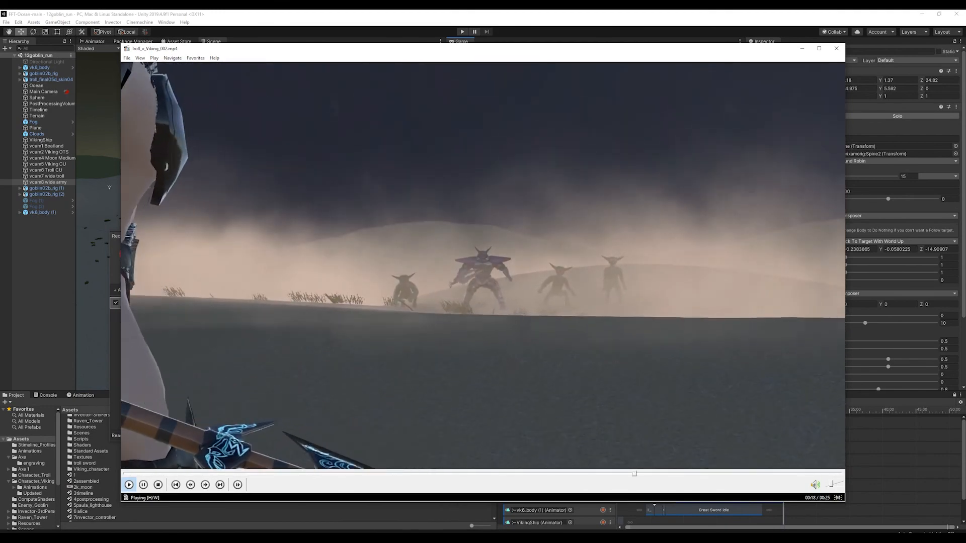
pyautogui.click(577, 232)
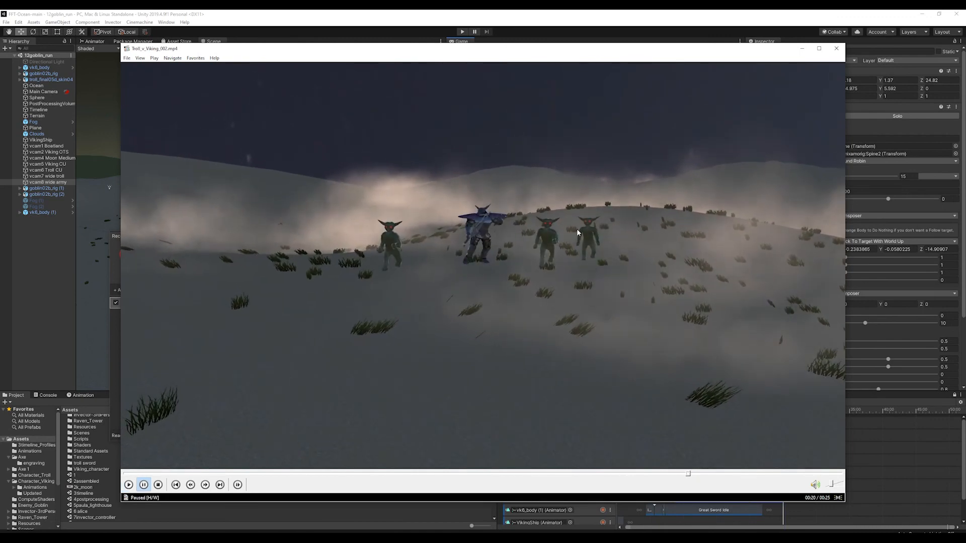
pyautogui.click(836, 49)
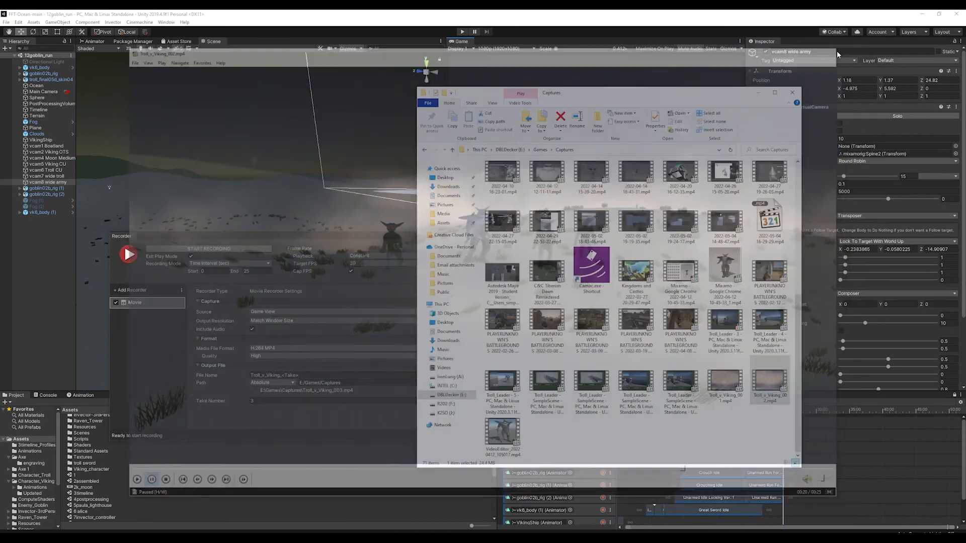
# Return to Unity, close the Recorder window and inspect the troll model in the Scene view
pyautogui.click(406, 14)
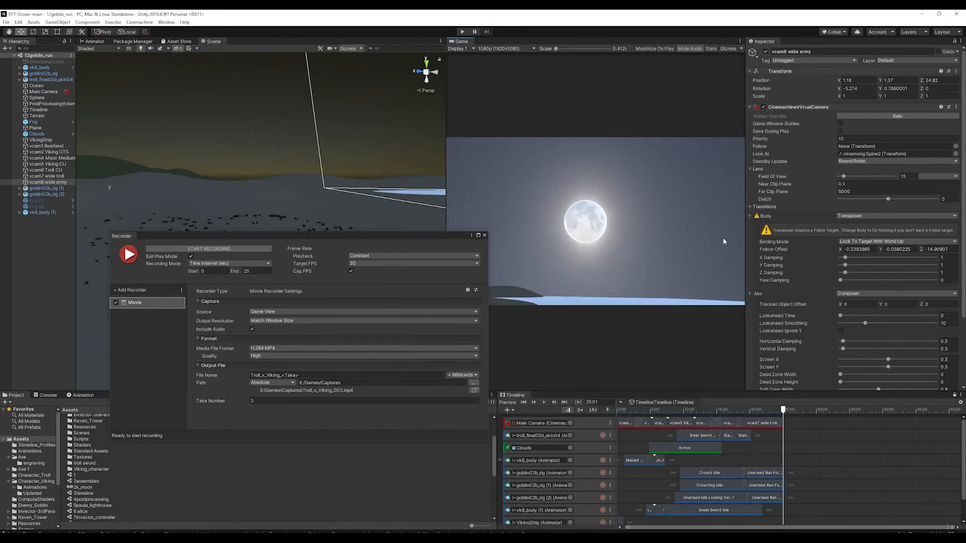
pyautogui.click(484, 235)
pyautogui.click(360, 261)
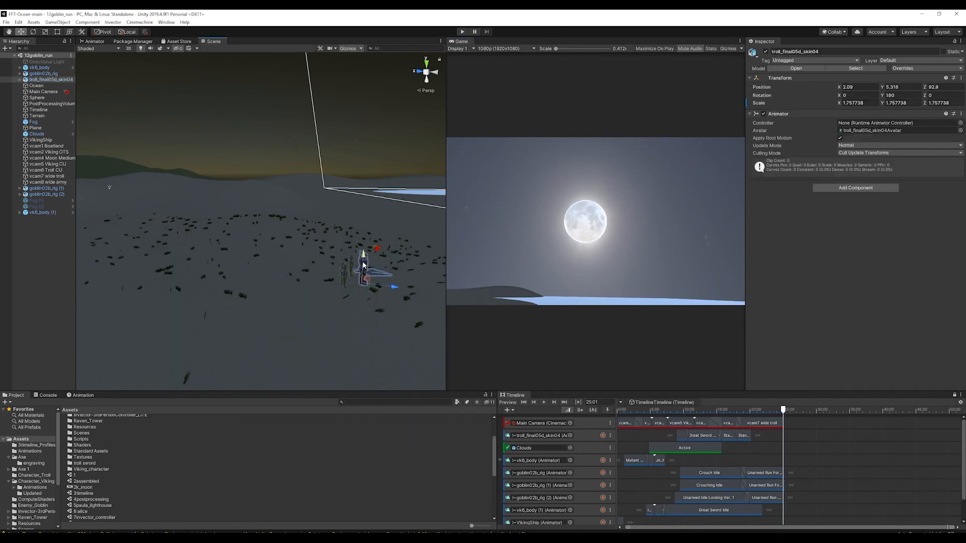
pyautogui.press('f')
pyautogui.scroll(-3, 373, 264)
pyautogui.scroll(-1, 377, 264)
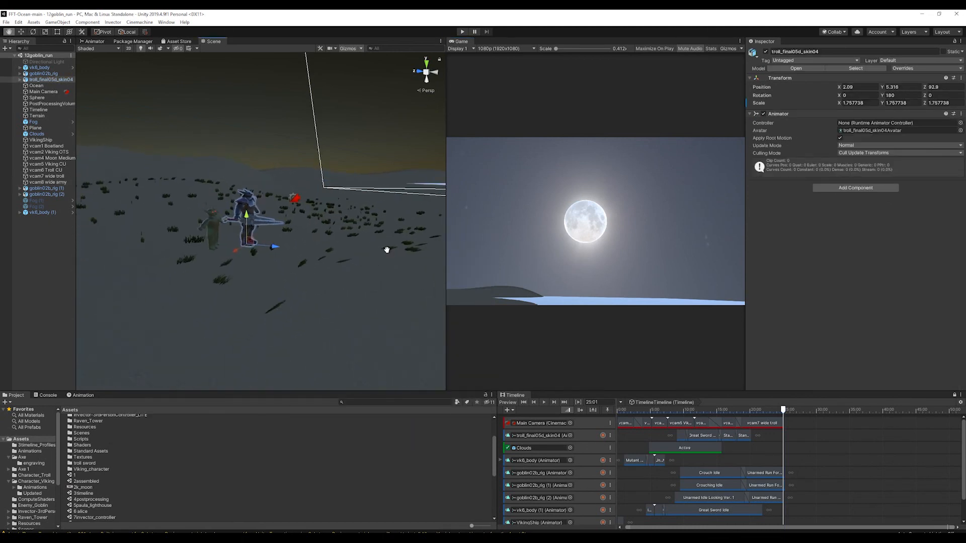
pyautogui.moveTo(387, 250); pyautogui.dragTo(324, 273, button='middle')
pyautogui.scroll(-4, 325, 276)
pyautogui.keyDown('alt'); pyautogui.moveTo(392, 244); pyautogui.dragTo(257, 272); pyautogui.keyUp('alt')
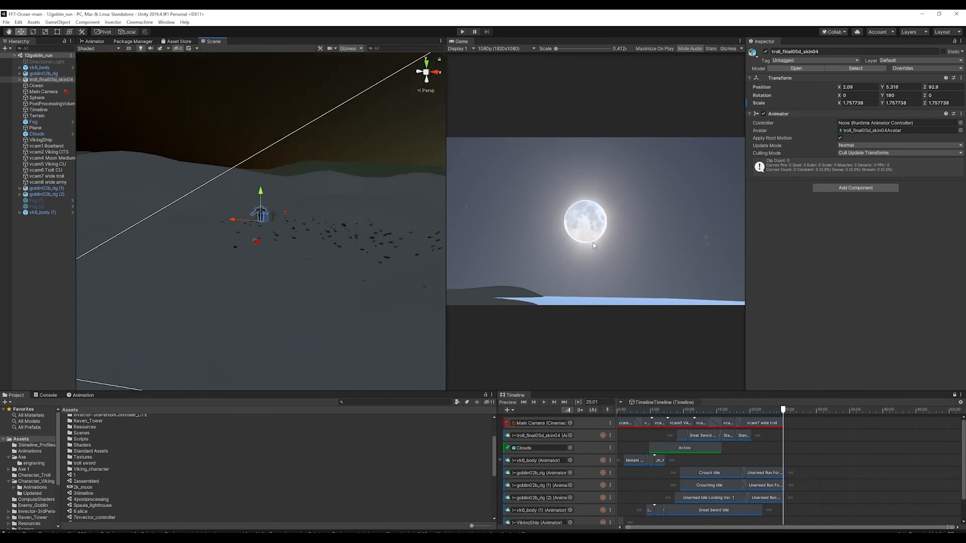
pyautogui.keyDown('alt'); pyautogui.moveTo(267, 217); pyautogui.dragTo(326, 241); pyautogui.keyUp('alt')
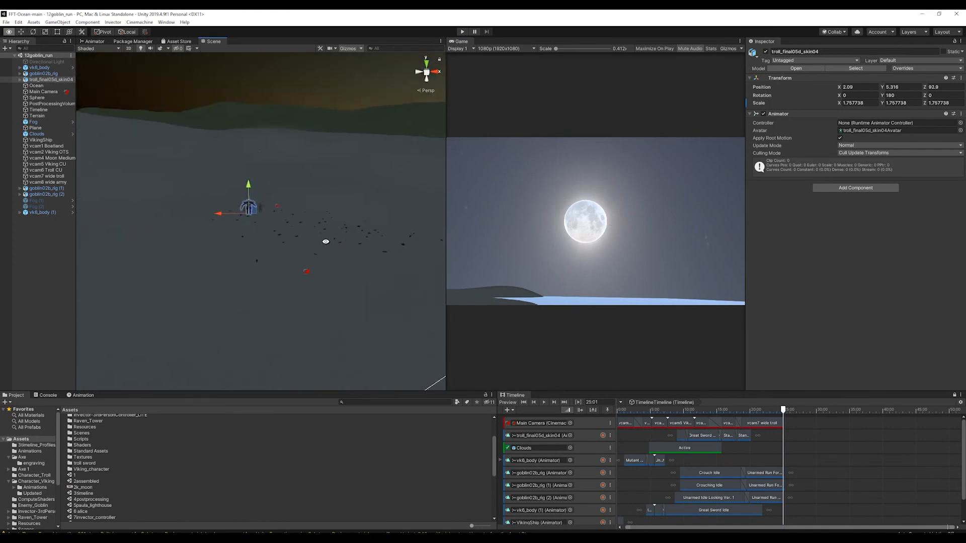
# Examine the goblins beside the troll up close and from several angles, selecting goblin02b_rig and goblin02b_rig (2)
pyautogui.scroll(6, 246, 249)
pyautogui.click(261, 188)
pyautogui.press('f')
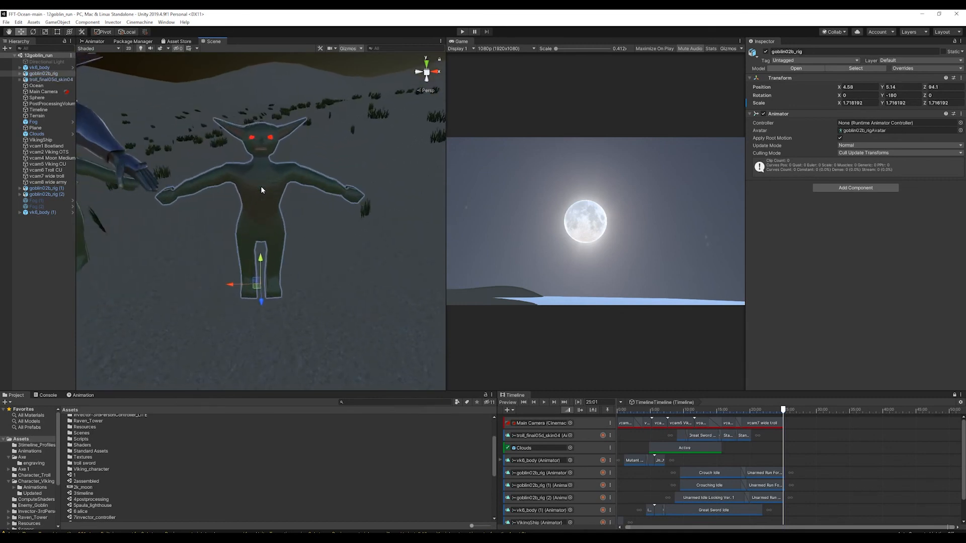
pyautogui.keyDown('alt'); pyautogui.moveTo(304, 203); pyautogui.dragTo(241, 244); pyautogui.keyUp('alt')
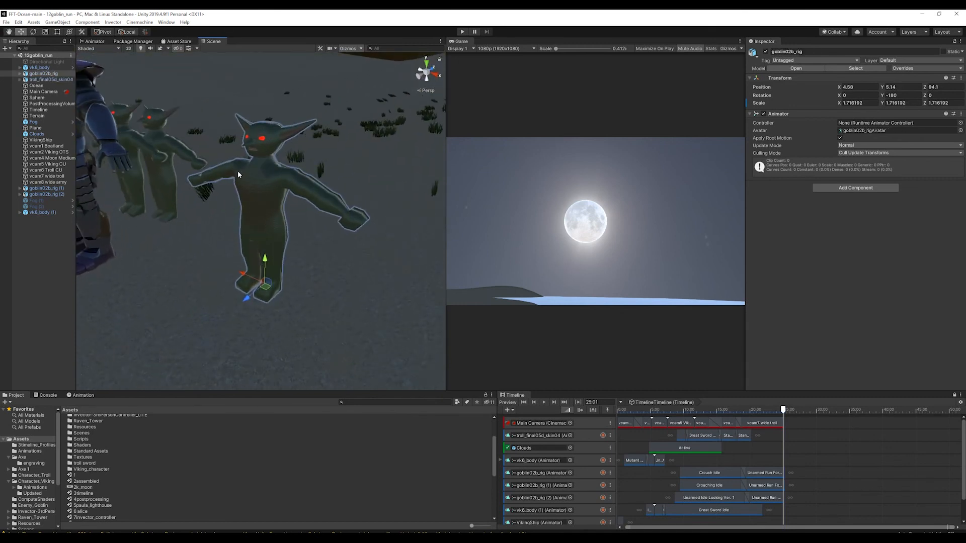
pyautogui.scroll(-7, 238, 174)
pyautogui.keyDown('alt'); pyautogui.moveTo(257, 203); pyautogui.dragTo(361, 223); pyautogui.keyUp('alt')
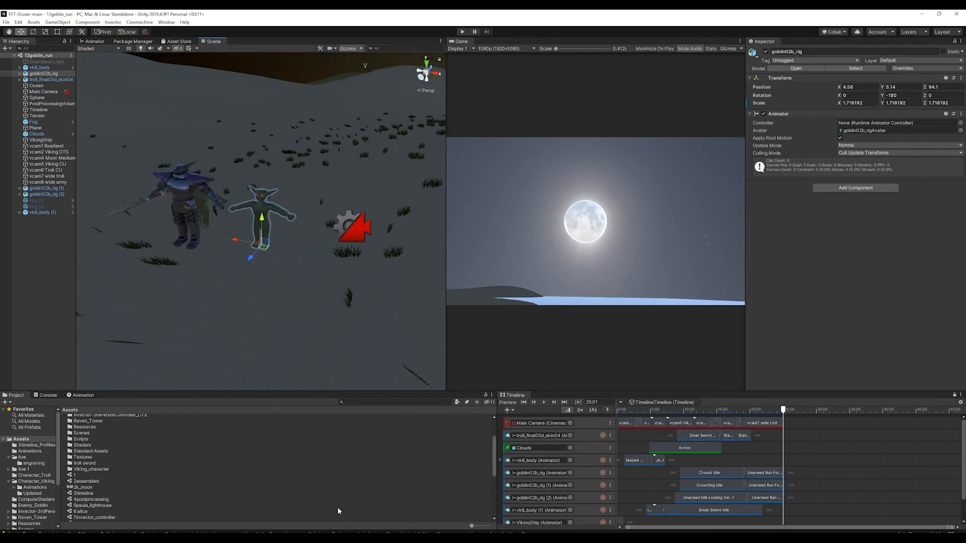
pyautogui.keyDown('alt'); pyautogui.moveTo(273, 256); pyautogui.dragTo(417, 225); pyautogui.keyUp('alt')
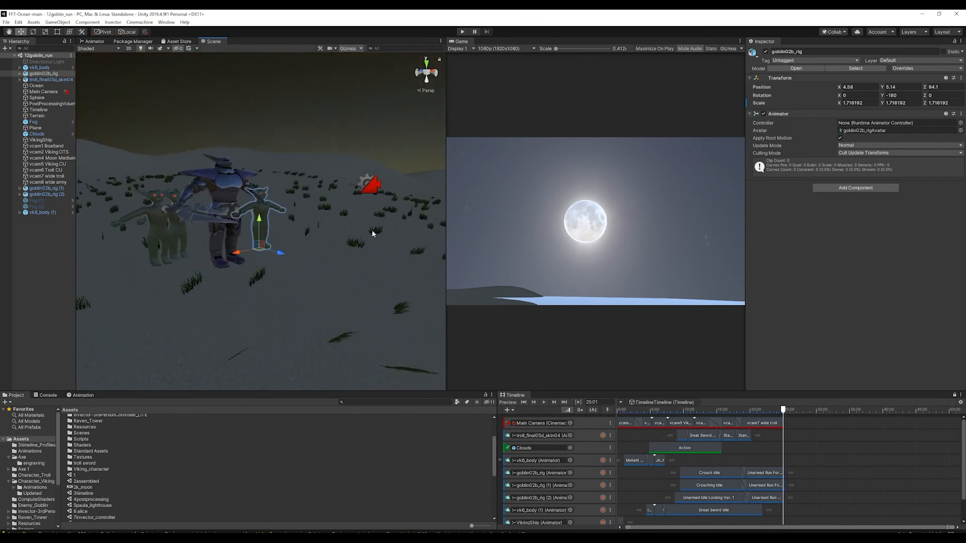
pyautogui.keyDown('alt'); pyautogui.moveTo(155, 225); pyautogui.dragTo(238, 245); pyautogui.keyUp('alt')
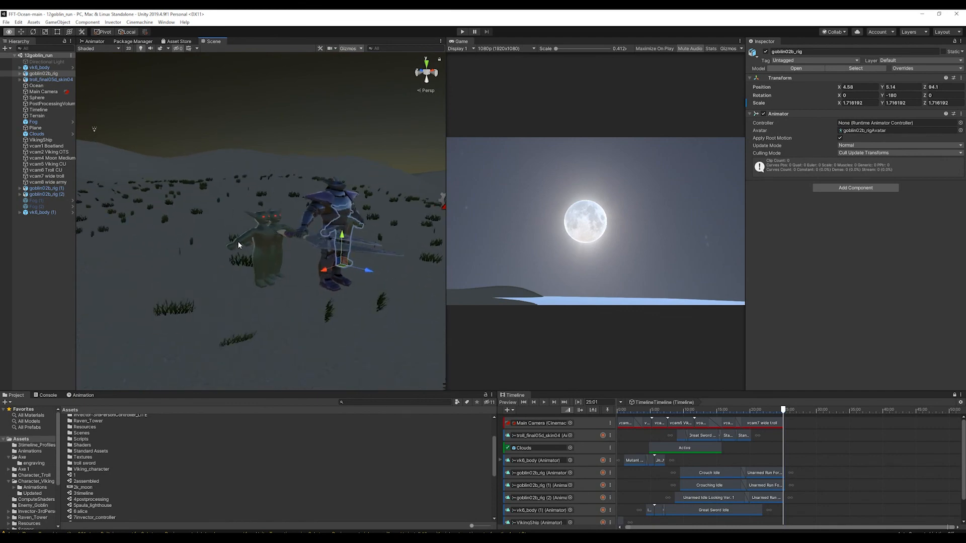
pyautogui.click(265, 245)
pyautogui.keyDown('alt'); pyautogui.moveTo(410, 328); pyautogui.dragTo(211, 298); pyautogui.keyUp('alt')
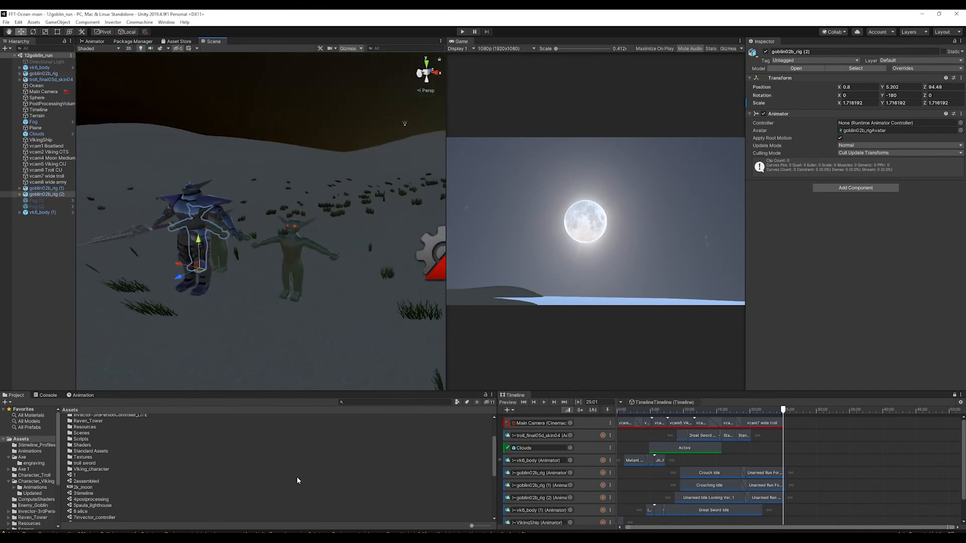
# Switch to Photoshop, bring up the goblin's black texture with red eyes and clear its selection
pyautogui.hotkey('alt', 'Tab')
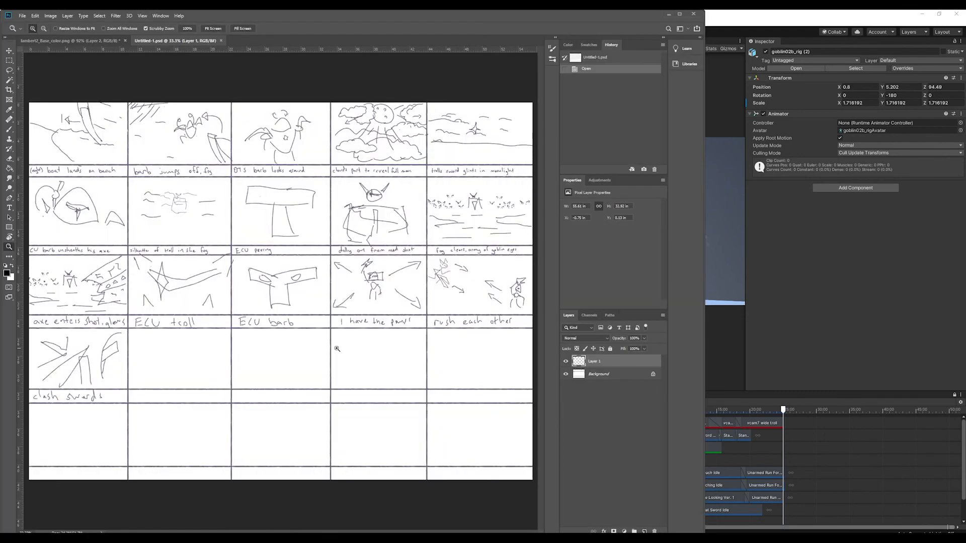
pyautogui.click(113, 41)
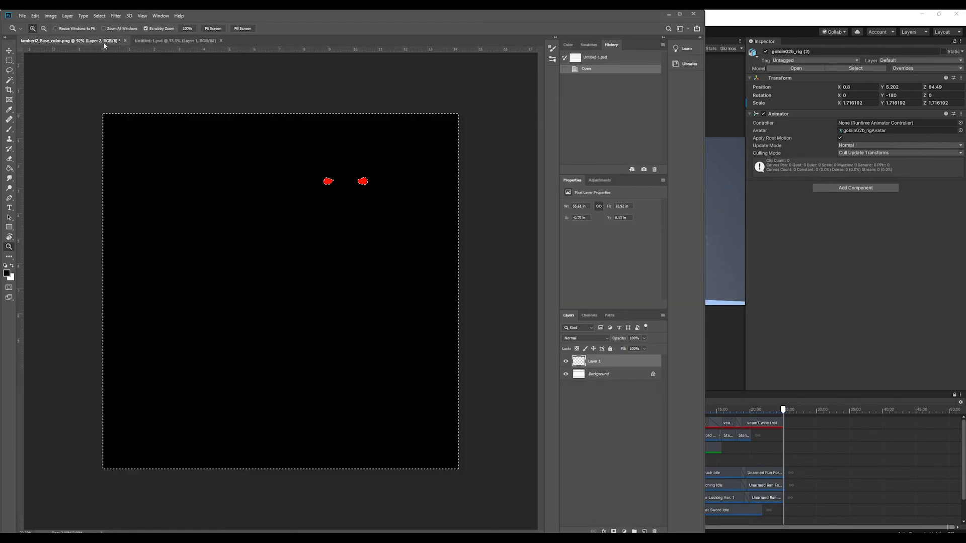
pyautogui.click(10, 60)
pyautogui.click(265, 179)
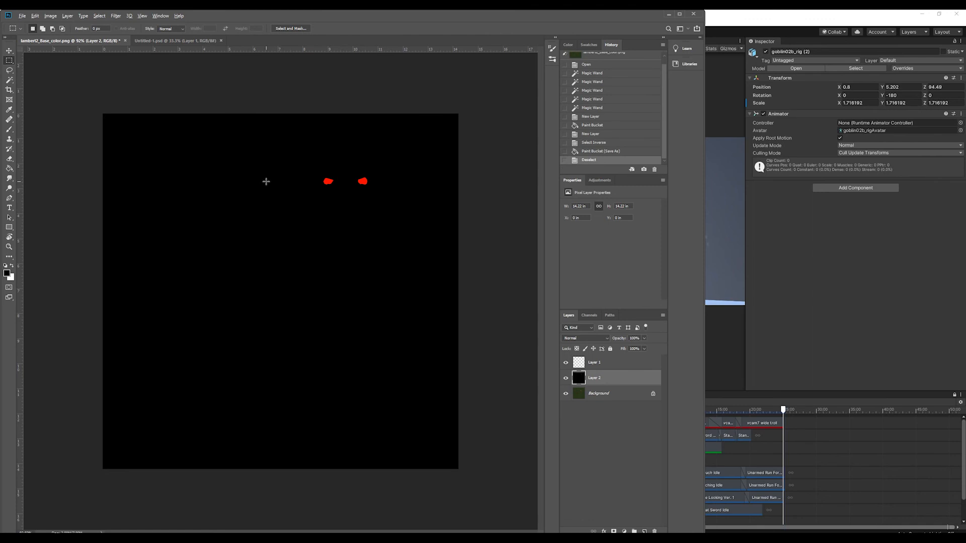
# Switch back to Unity and examine the troll's helmet and armour up close
pyautogui.hotkey('alt', 'Tab')
pyautogui.keyDown('alt'); pyautogui.moveTo(199, 201); pyautogui.dragTo(291, 234); pyautogui.keyUp('alt')
pyautogui.scroll(5, 291, 233)
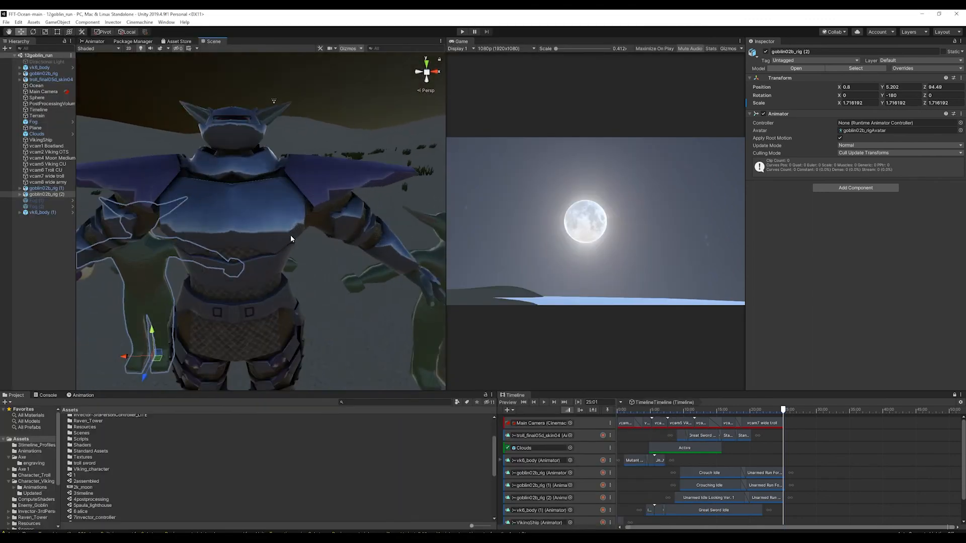
pyautogui.click(221, 117)
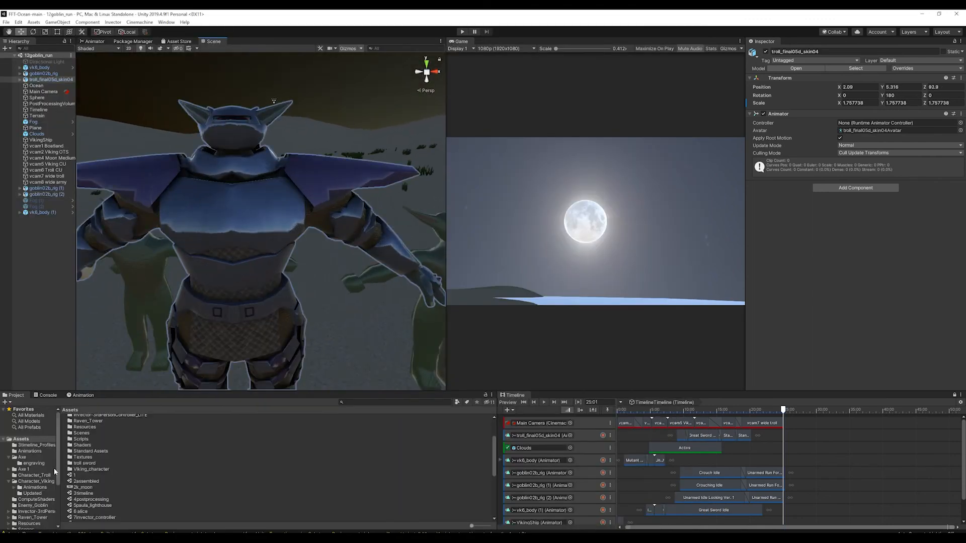
pyautogui.scroll(-5, 291, 306)
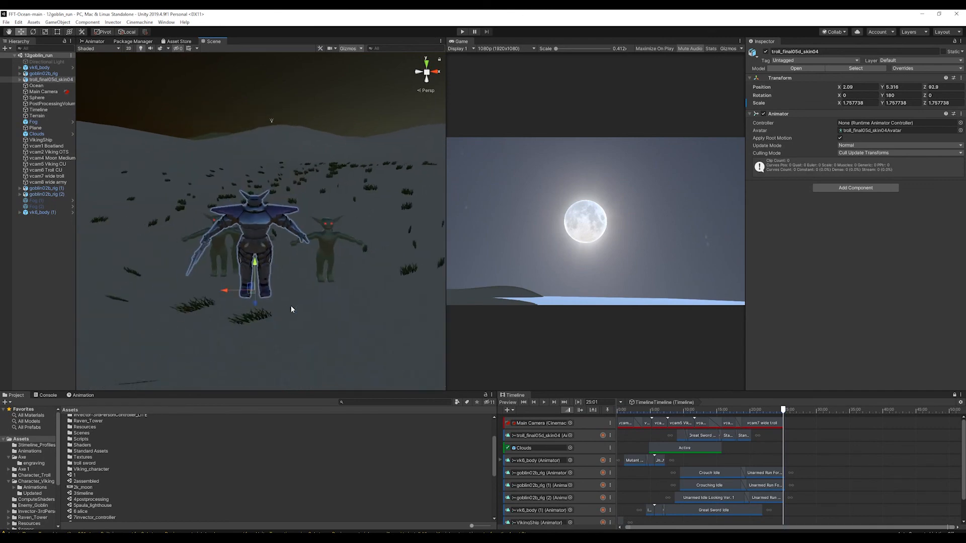
# Examine the placement of the troll and goblins on the grassy hillside from several angles and distances
pyautogui.scroll(-6, 324, 242)
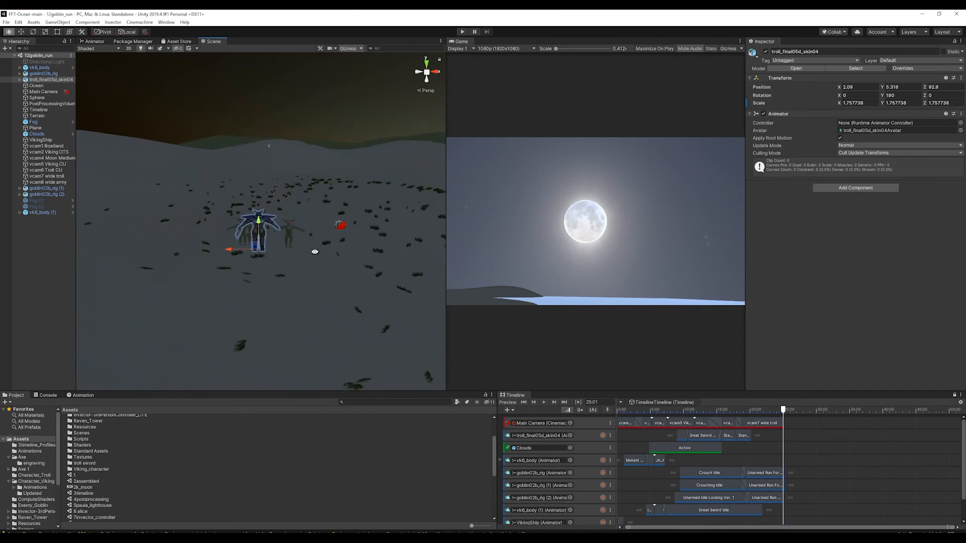
pyautogui.keyDown('alt'); pyautogui.moveTo(315, 251); pyautogui.dragTo(373, 316); pyautogui.keyUp('alt')
pyautogui.scroll(4, 373, 316)
pyautogui.moveTo(373, 317); pyautogui.dragTo(347, 303, button='middle')
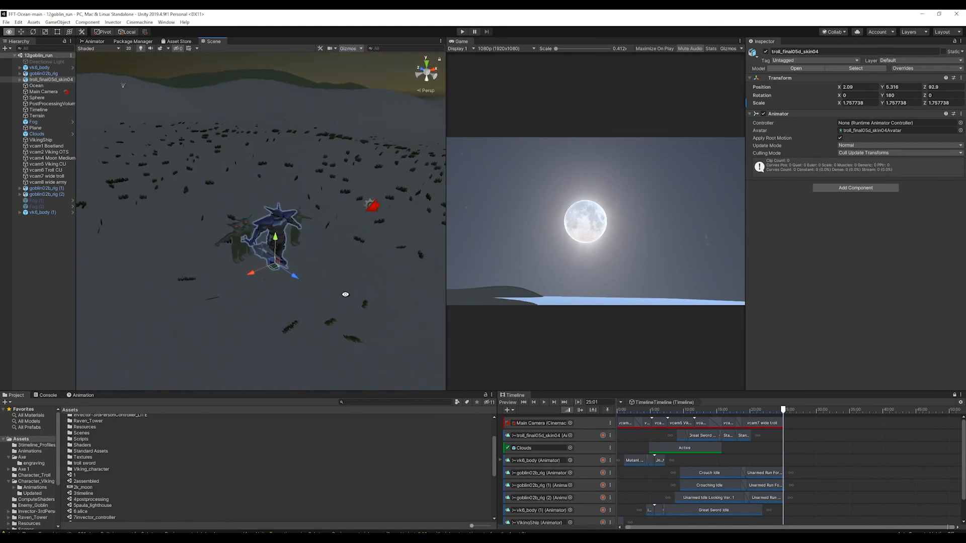
pyautogui.scroll(2, 346, 303)
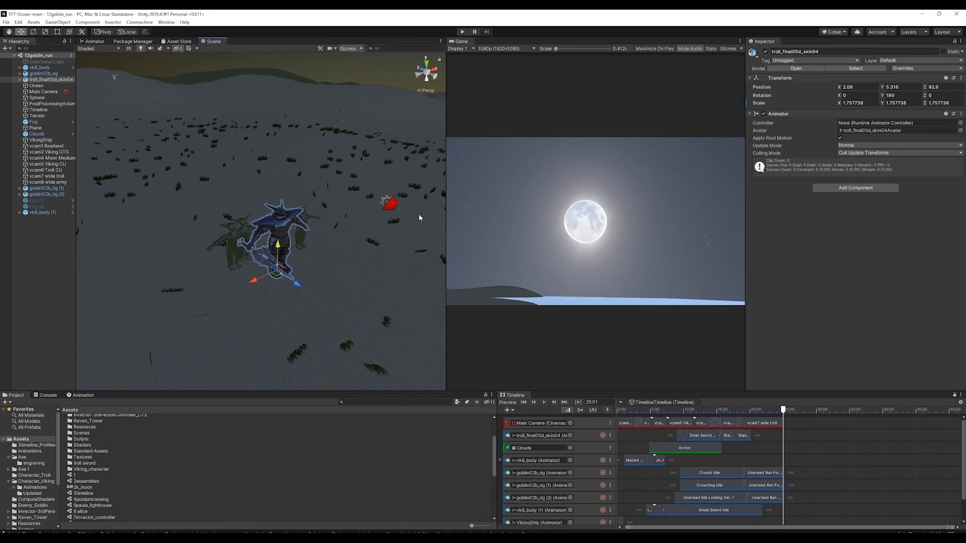
pyautogui.keyDown('alt'); pyautogui.moveTo(414, 279); pyautogui.dragTo(309, 257); pyautogui.keyUp('alt')
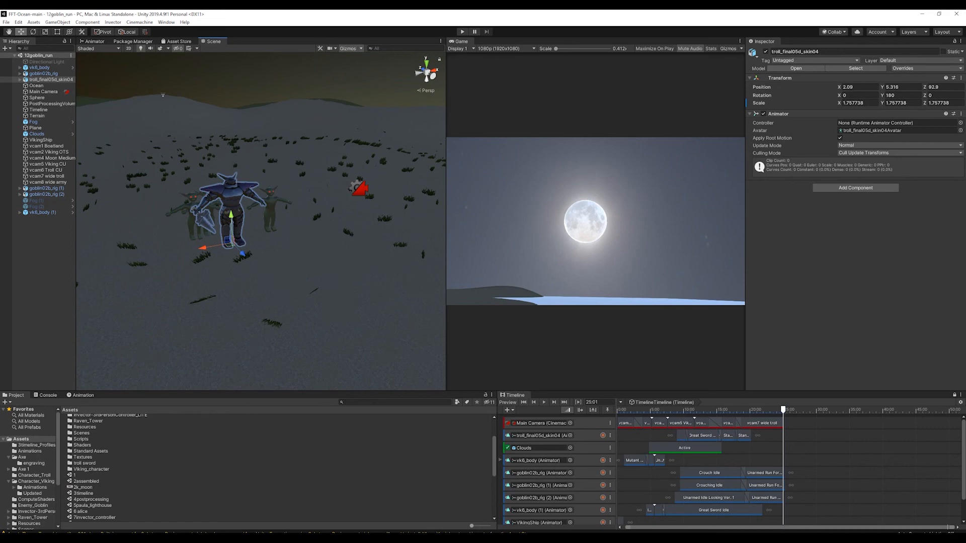
pyautogui.keyDown('alt'); pyautogui.moveTo(265, 250); pyautogui.dragTo(395, 287); pyautogui.keyUp('alt')
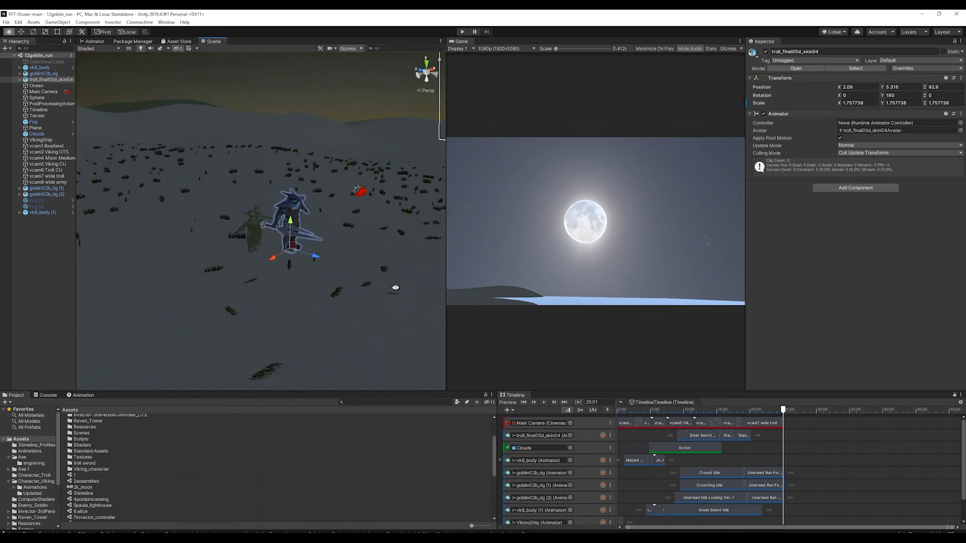
pyautogui.keyDown('alt'); pyautogui.moveTo(340, 212); pyautogui.dragTo(301, 188); pyautogui.keyUp('alt')
pyautogui.scroll(5, 362, 287)
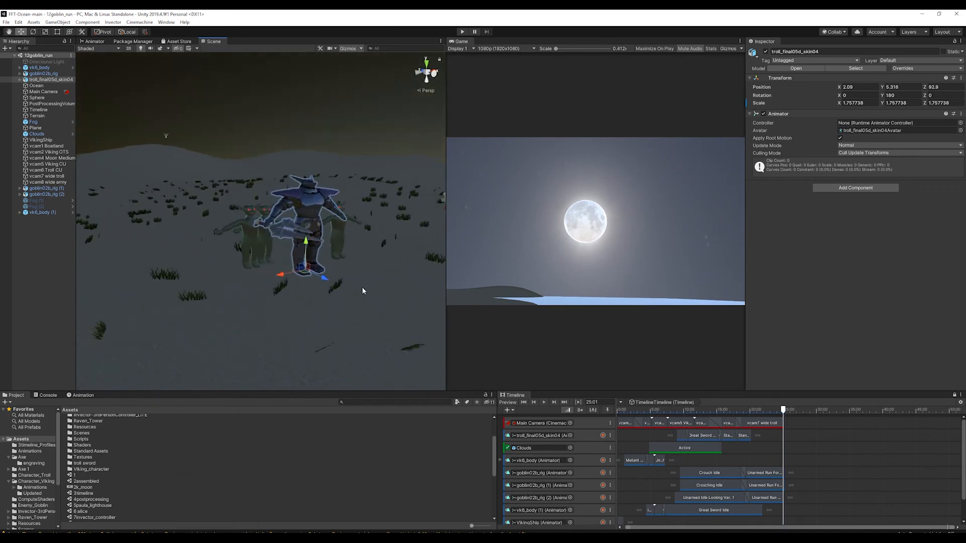
pyautogui.scroll(-5, 362, 289)
pyautogui.moveTo(362, 290); pyautogui.dragTo(248, 263, button='middle')
pyautogui.scroll(-2, 248, 262)
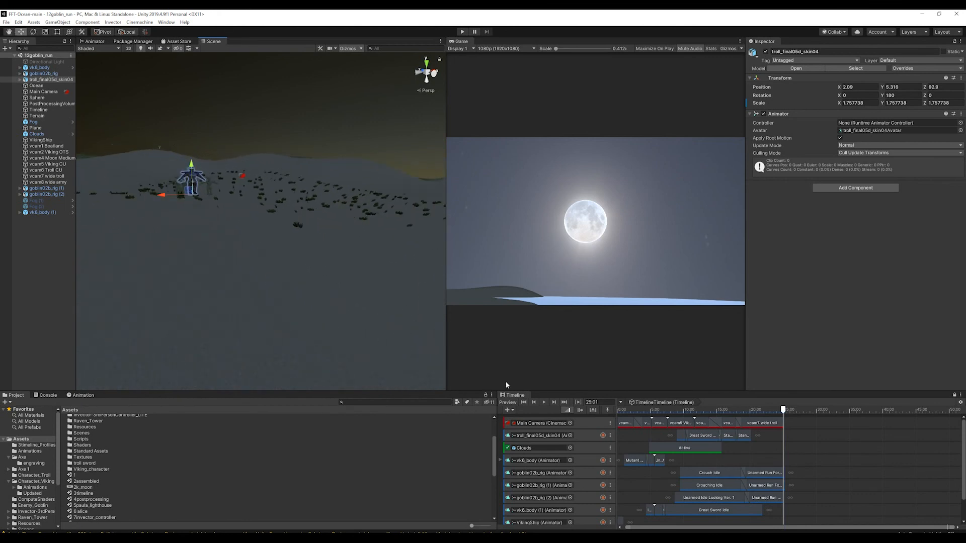
# Scrub the Timeline to the viking close-up at about 11:13 and select the troll track's Great Sword Idle clip
pyautogui.moveTo(634, 412); pyautogui.dragTo(692, 410)
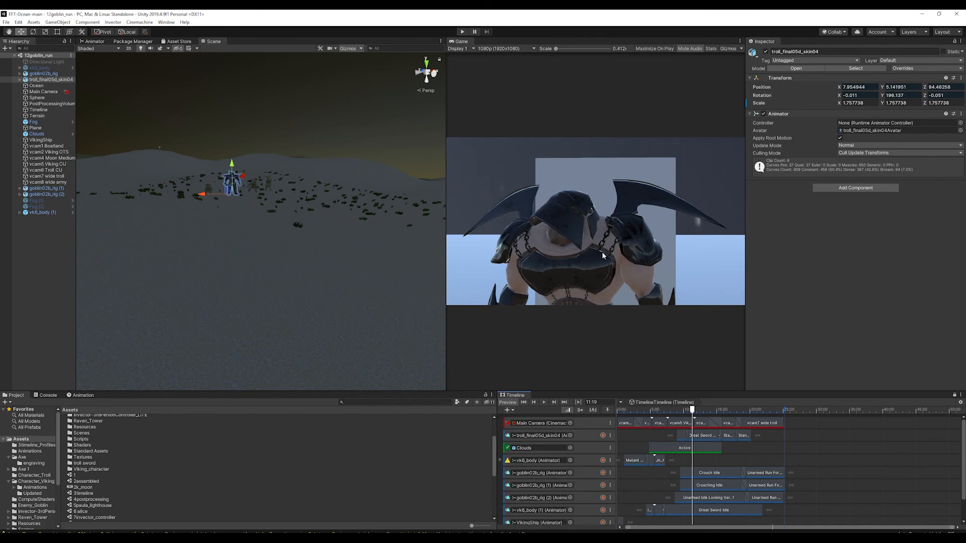
pyautogui.scroll(-10, 324, 254)
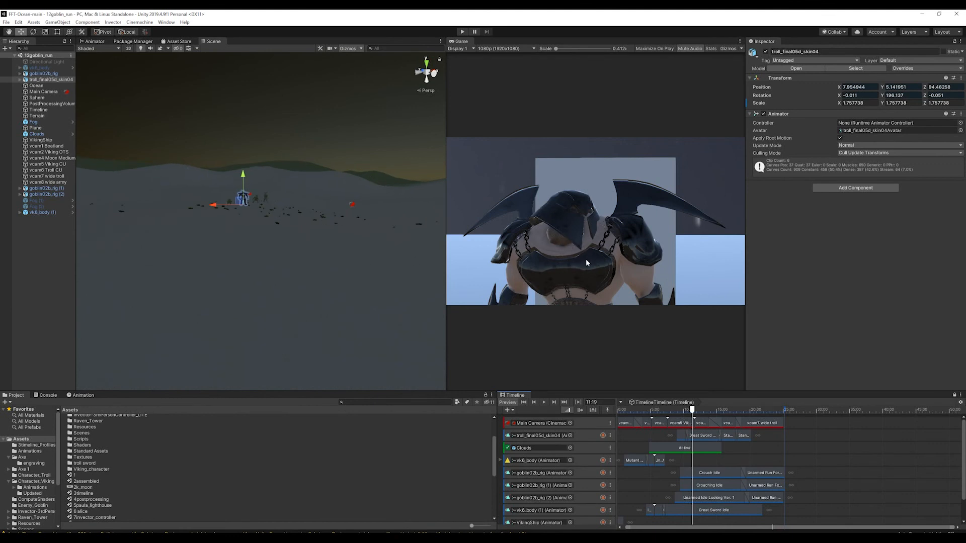
pyautogui.click(693, 437)
pyautogui.moveTo(693, 413)
pyautogui.mouseDown()
pyautogui.moveTo(673, 411)
pyautogui.moveTo(717, 411)
pyautogui.moveTo(626, 411)
pyautogui.moveTo(693, 413)
pyautogui.mouseUp()
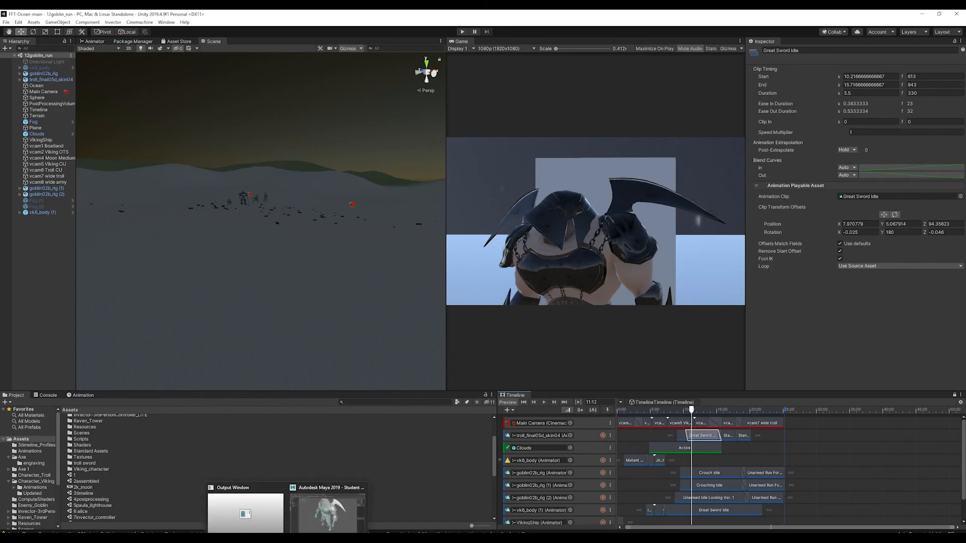
# Switch to Maya, select the viking's neck joint and start a new scene without saving the untitled one
pyautogui.click(327, 509)
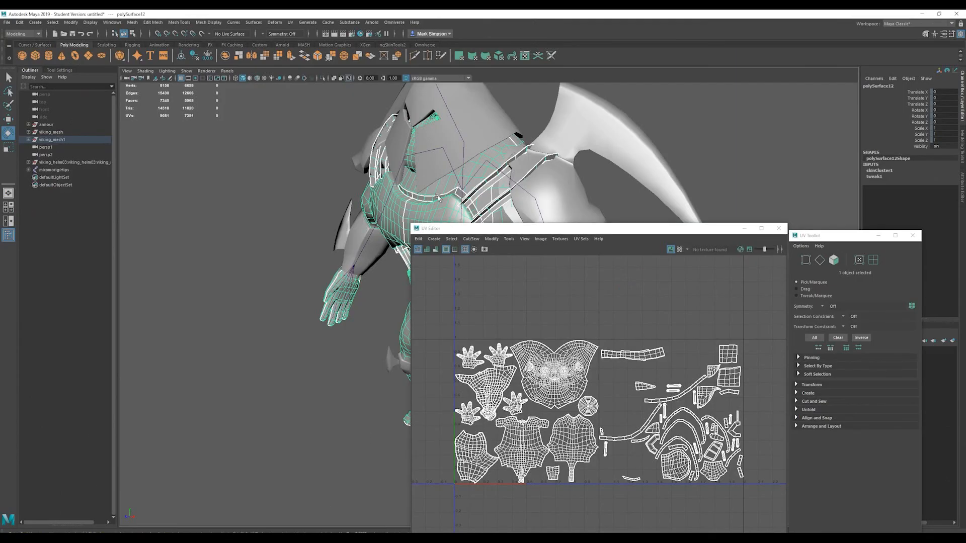
pyautogui.click(461, 131)
pyautogui.moveTo(465, 151); pyautogui.dragTo(459, 207)
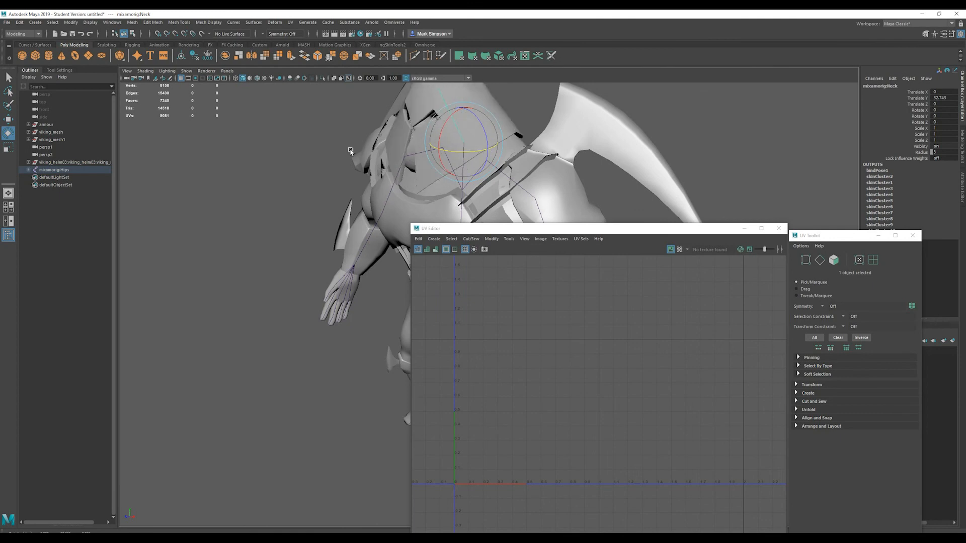
pyautogui.click(7, 22)
pyautogui.click(19, 36)
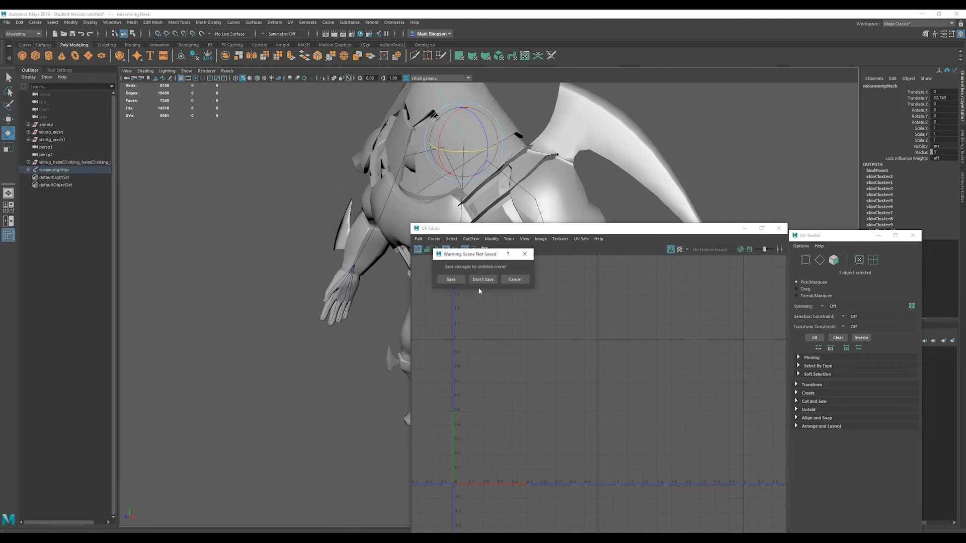
pyautogui.click(484, 281)
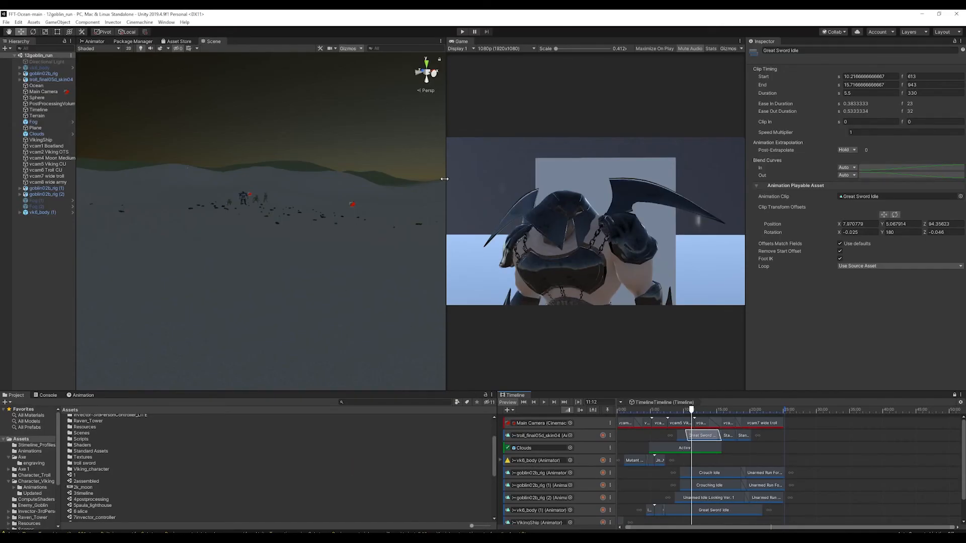
# Return to Unity, widen the Game view slightly, and select and frame the VikingShip box to examine it from several angles
pyautogui.moveTo(444, 178); pyautogui.dragTo(423, 179)
pyautogui.moveTo(359, 246); pyautogui.dragTo(172, 256, button='right')
pyautogui.click(319, 249)
pyautogui.press('f')
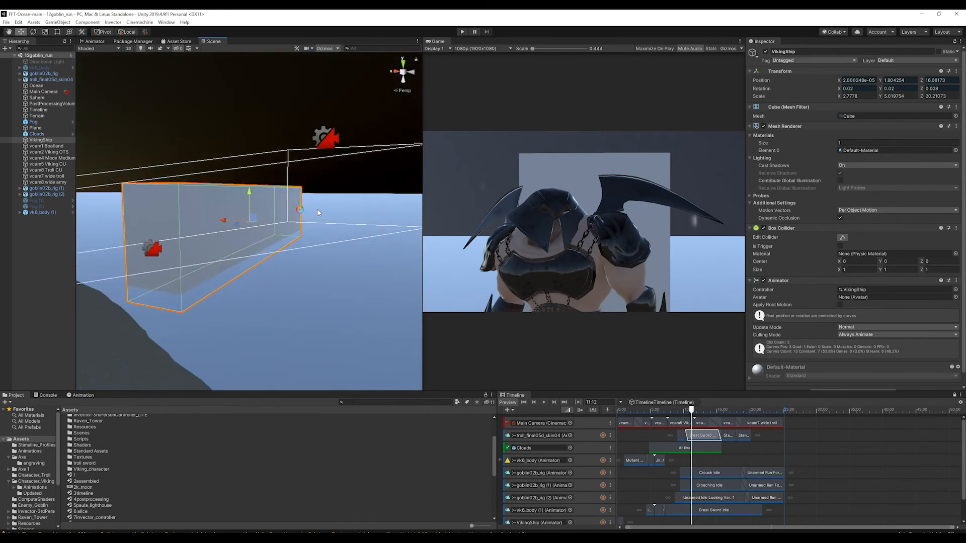
pyautogui.moveTo(318, 212); pyautogui.dragTo(314, 373, button='right')
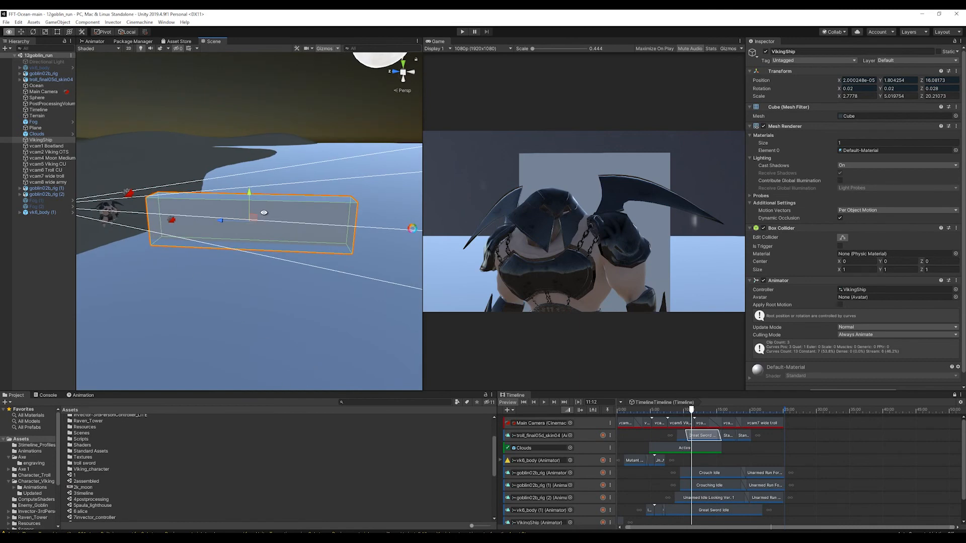
pyautogui.keyDown('alt'); pyautogui.moveTo(264, 215); pyautogui.dragTo(139, 216); pyautogui.keyUp('alt')
pyautogui.moveTo(206, 213); pyautogui.dragTo(238, 230, button='middle')
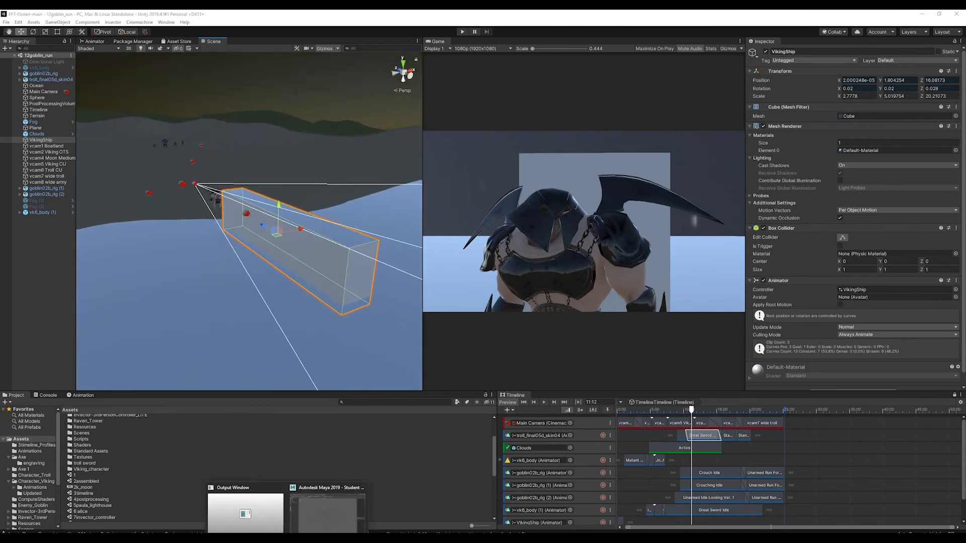
# Check Maya's empty scene, minimize Maya and view the VikingShip box in Unity from the opposite side
pyautogui.click(312, 523)
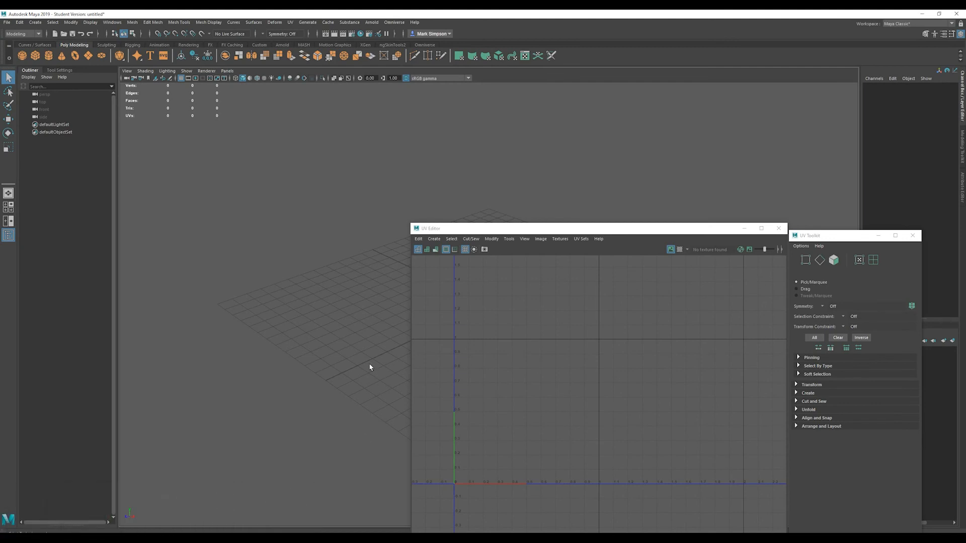
pyautogui.click(922, 13)
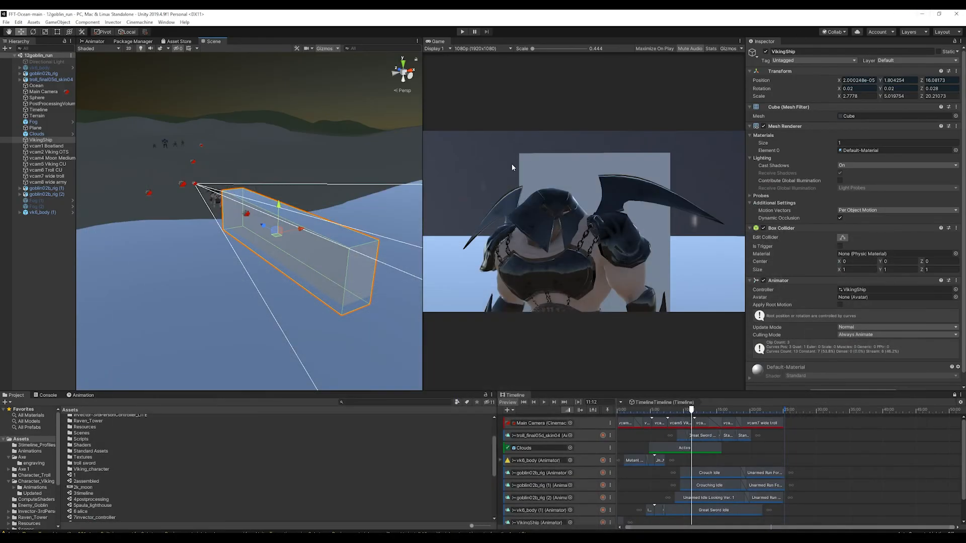
pyautogui.keyDown('alt'); pyautogui.moveTo(229, 239); pyautogui.dragTo(436, 235); pyautogui.keyUp('alt')
pyautogui.keyDown('alt'); pyautogui.moveTo(267, 246); pyautogui.dragTo(332, 235); pyautogui.keyUp('alt')
# Look up where the Recorder window, quick recording and Recorder options are found, leaving them unopened
pyautogui.click(166, 22)
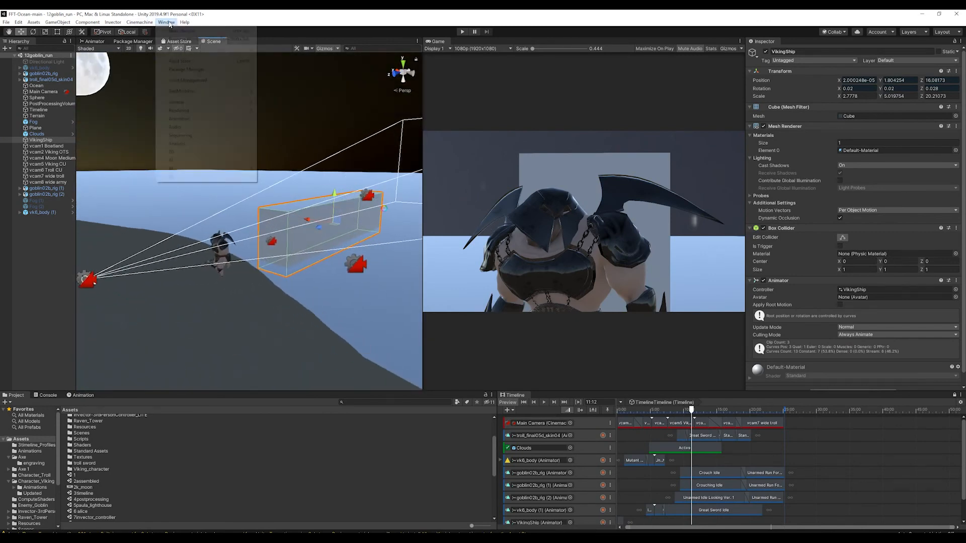
pyautogui.moveTo(241, 103)
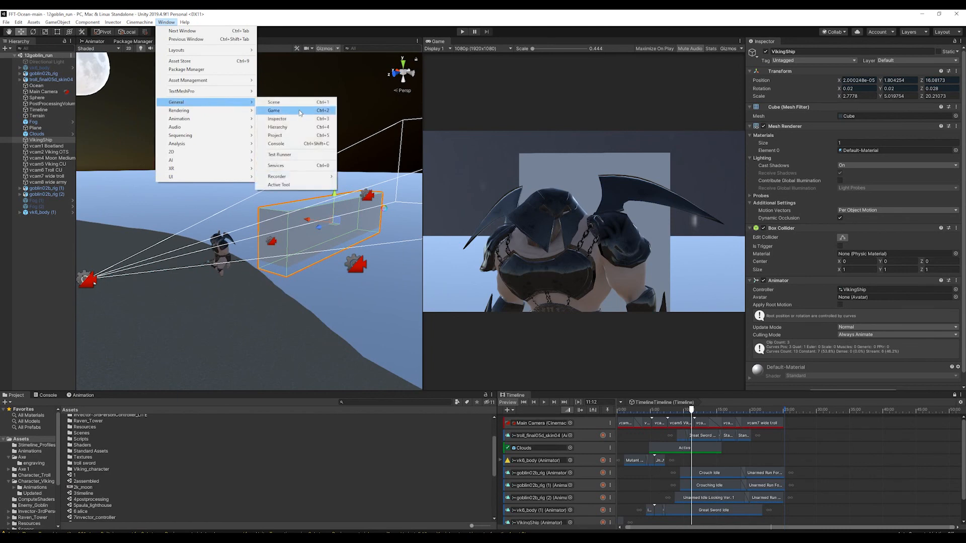
pyautogui.moveTo(290, 177)
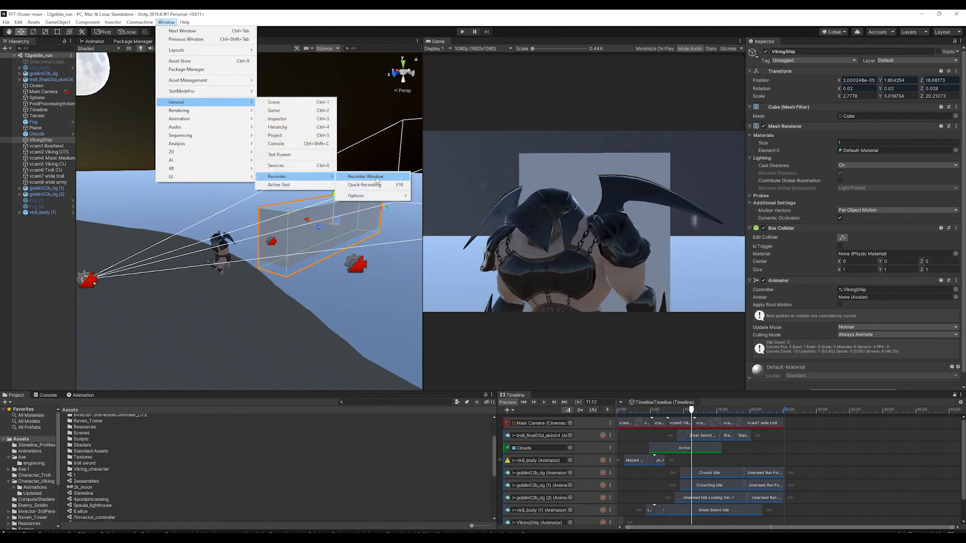
pyautogui.moveTo(361, 197)
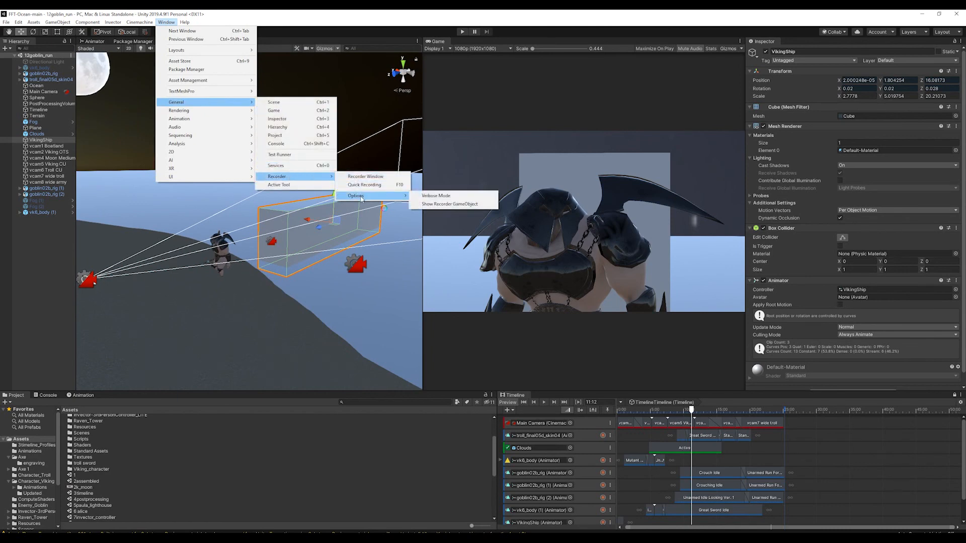
pyautogui.click(470, 14)
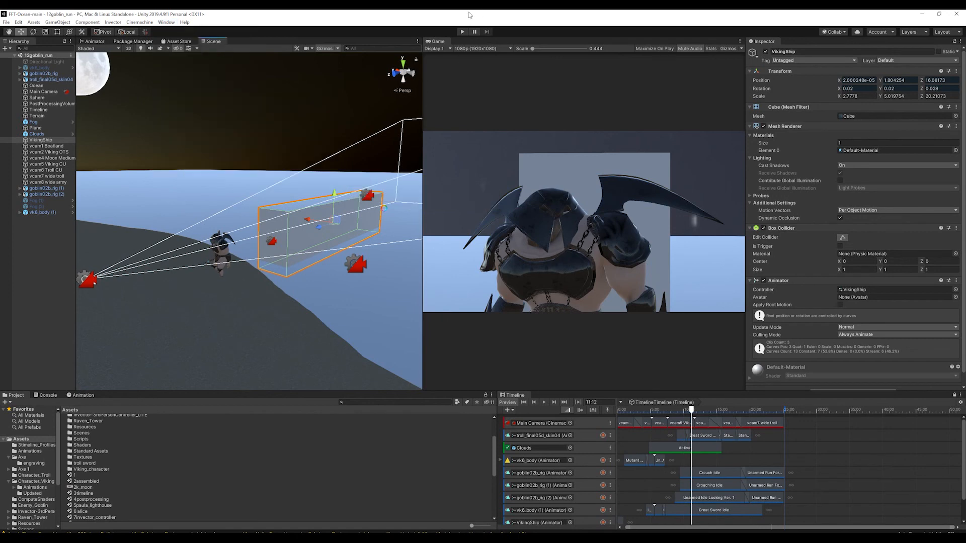
pyautogui.scroll(2, 325, 220)
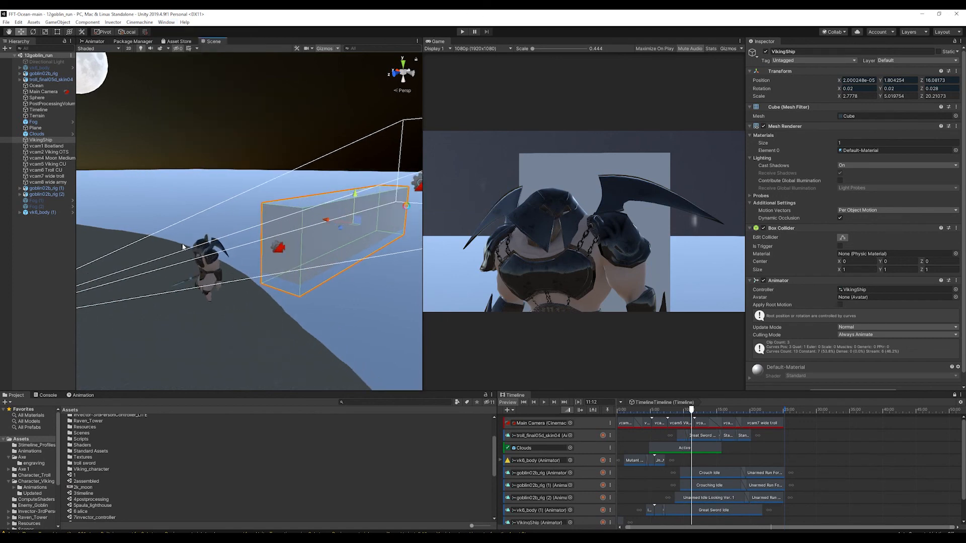